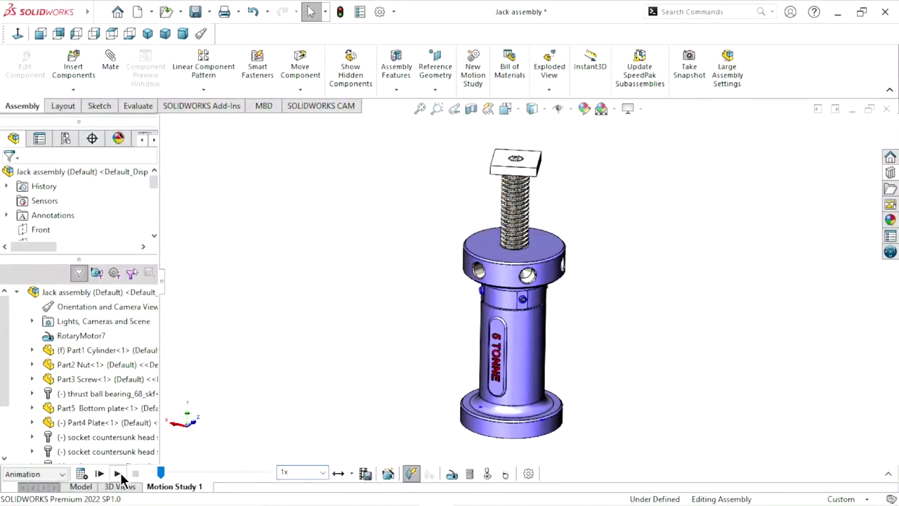
Step: Create a new blank Part document
{"action": "left_click", "coordinate": [117, 474]}
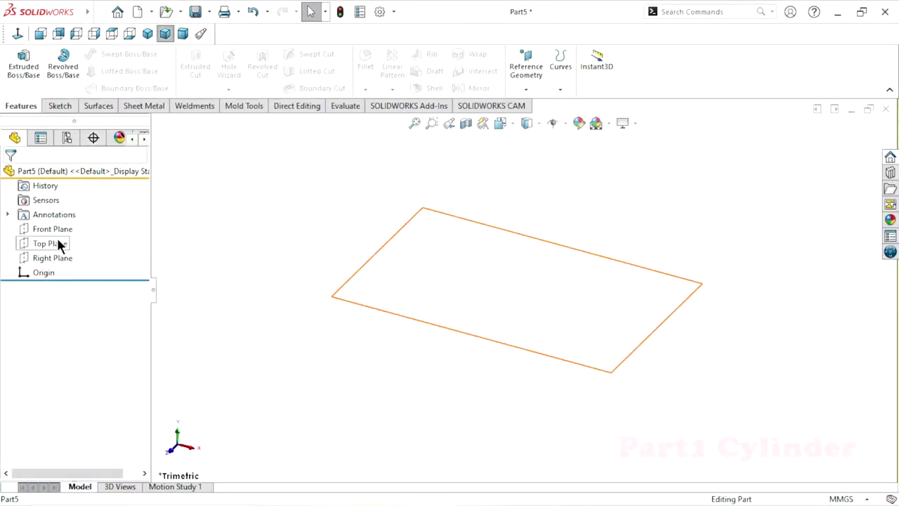
Step: Start a sketch on the Top Plane and draw a circle centred on the origin
{"action": "left_click", "coordinate": [58, 244]}
{"action": "left_click", "coordinate": [65, 217]}
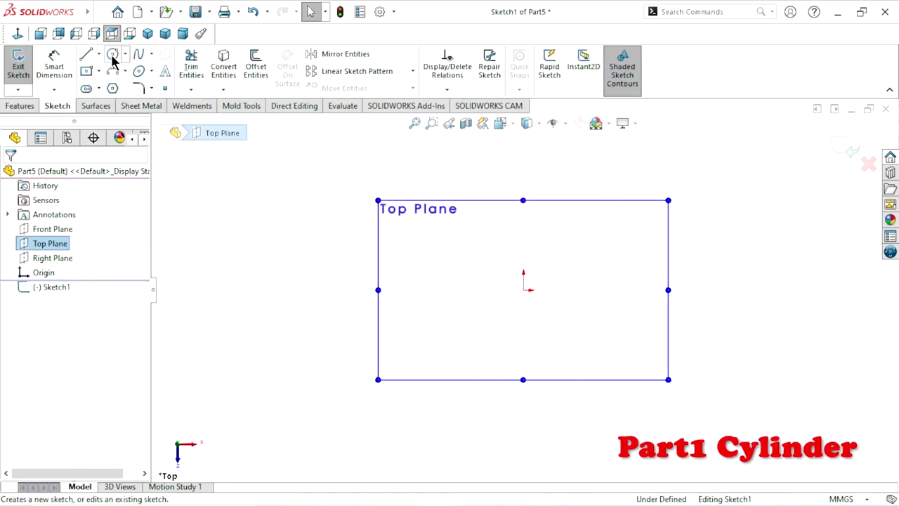
{"action": "left_click", "coordinate": [112, 56]}
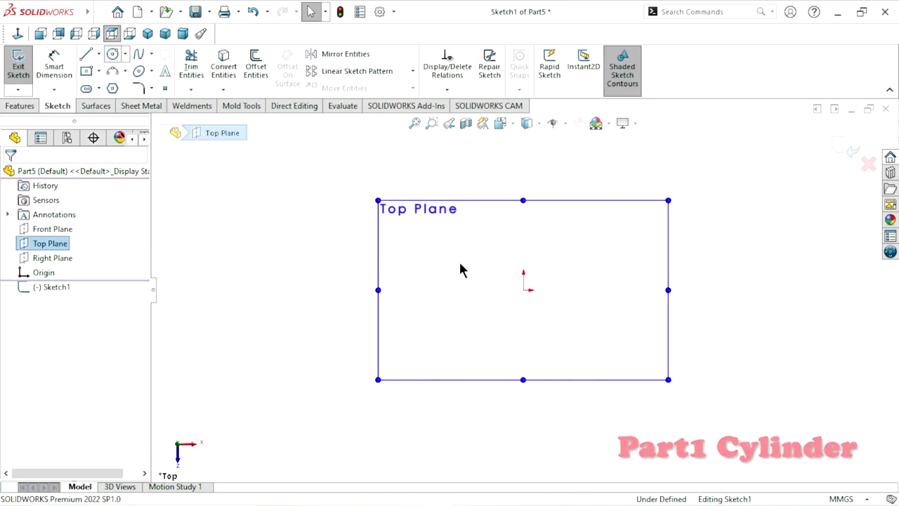
{"action": "left_click", "coordinate": [523, 290]}
{"action": "left_click", "coordinate": [416, 288]}
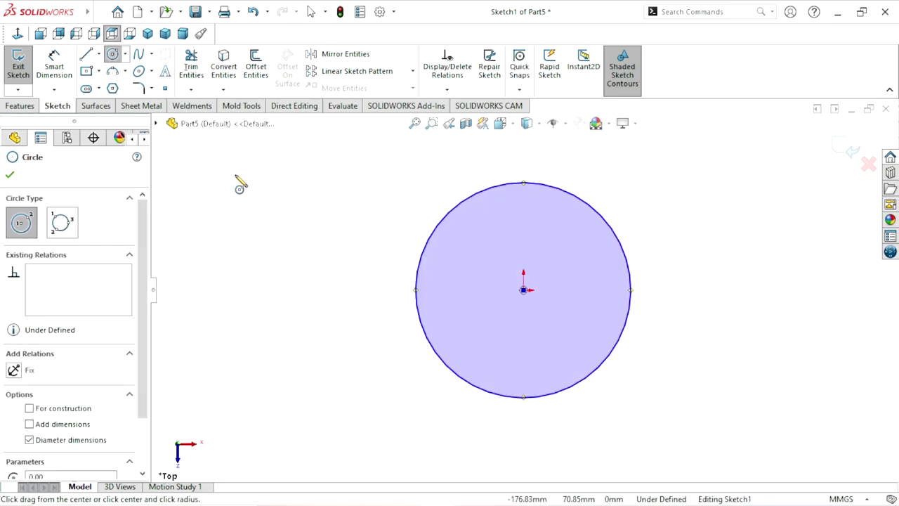
Step: Dimension the circle's diameter to 110 mm
{"action": "left_click", "coordinate": [57, 62]}
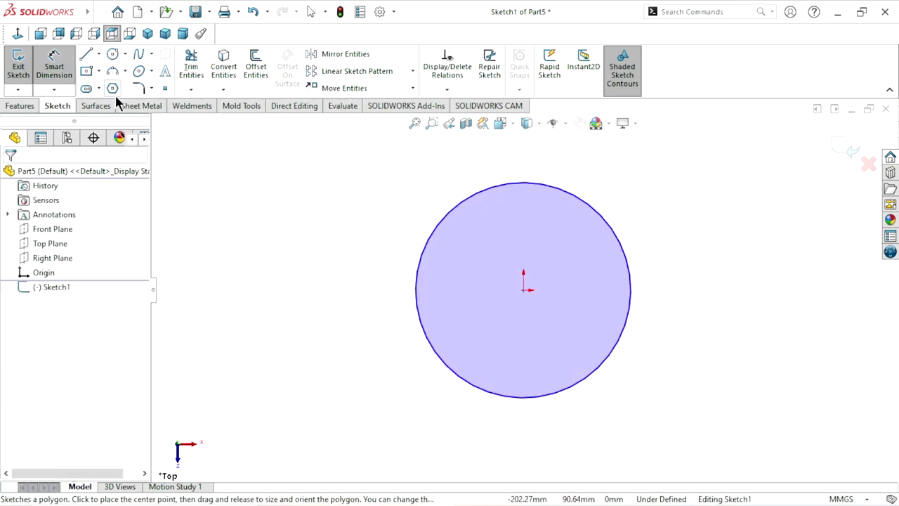
{"action": "left_click", "coordinate": [634, 317]}
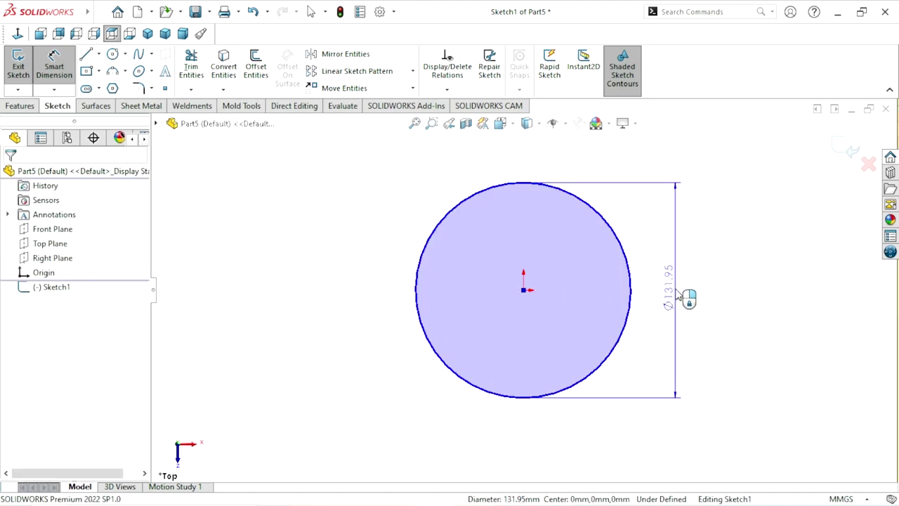
{"action": "left_click", "coordinate": [678, 295]}
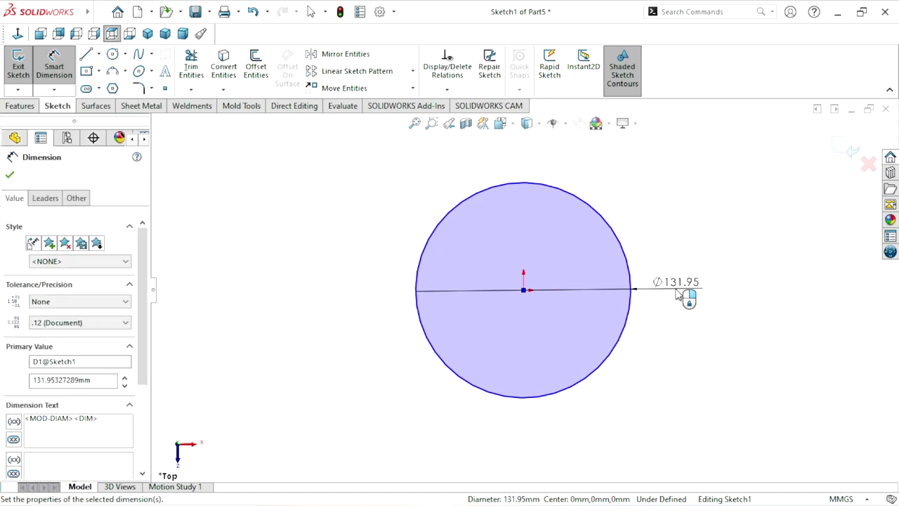
{"action": "type", "text": "110"}
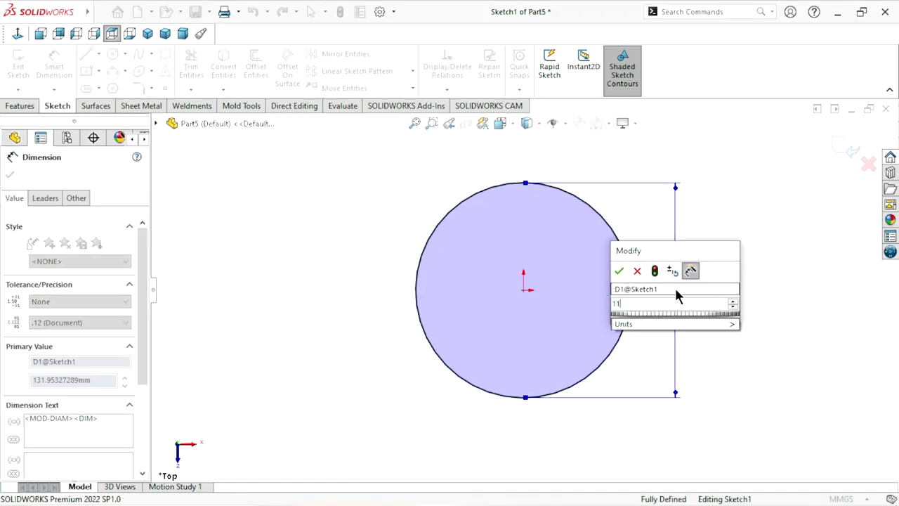
{"action": "left_click", "coordinate": [618, 271]}
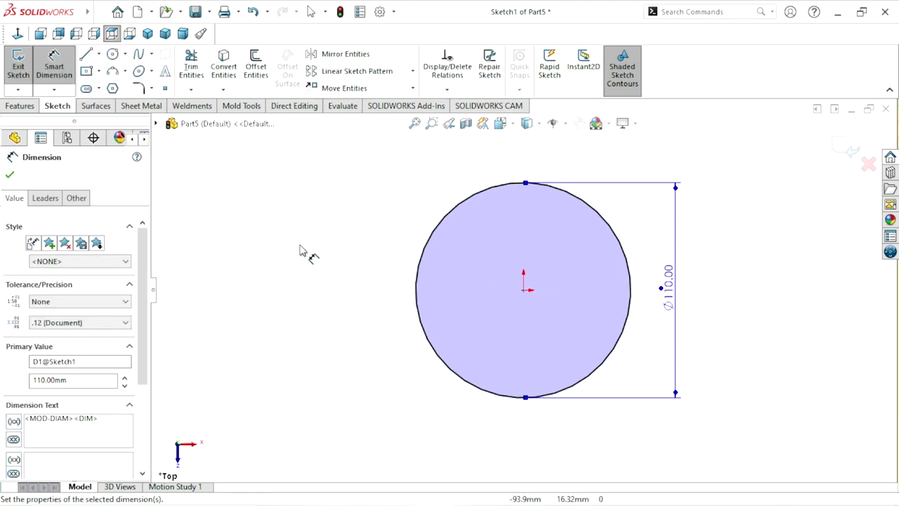
{"action": "left_click", "coordinate": [9, 108]}
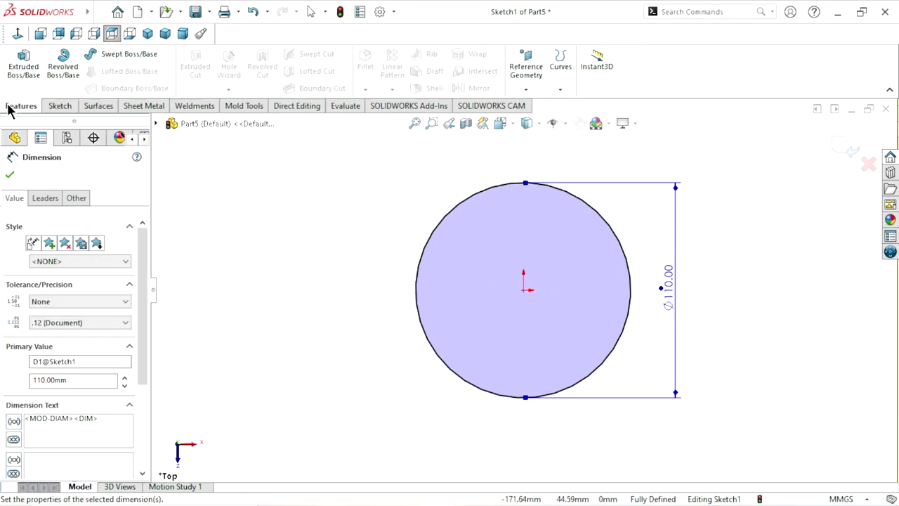
Step: Extrude the 110 mm circle sketch 20 mm blind into a solid disc
{"action": "left_click", "coordinate": [24, 64]}
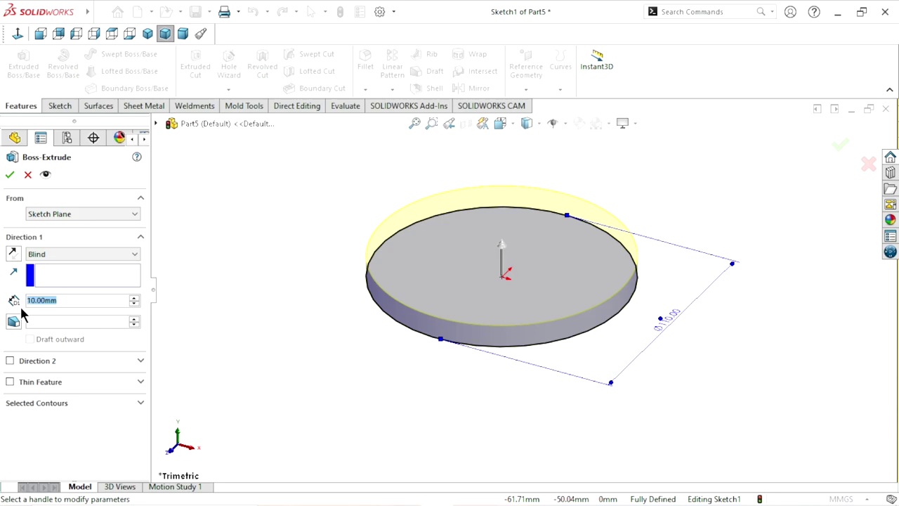
{"action": "type", "text": "20"}
{"action": "key", "text": "Return"}
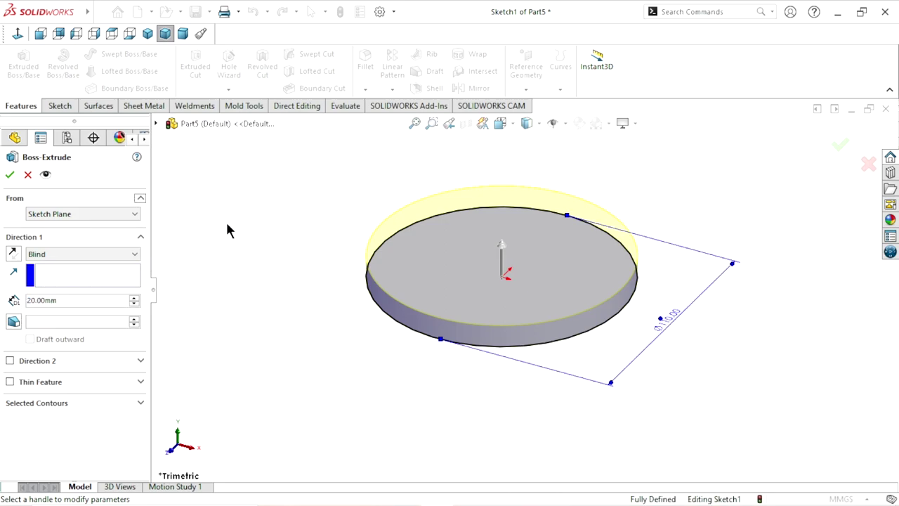
{"action": "left_click", "coordinate": [11, 176]}
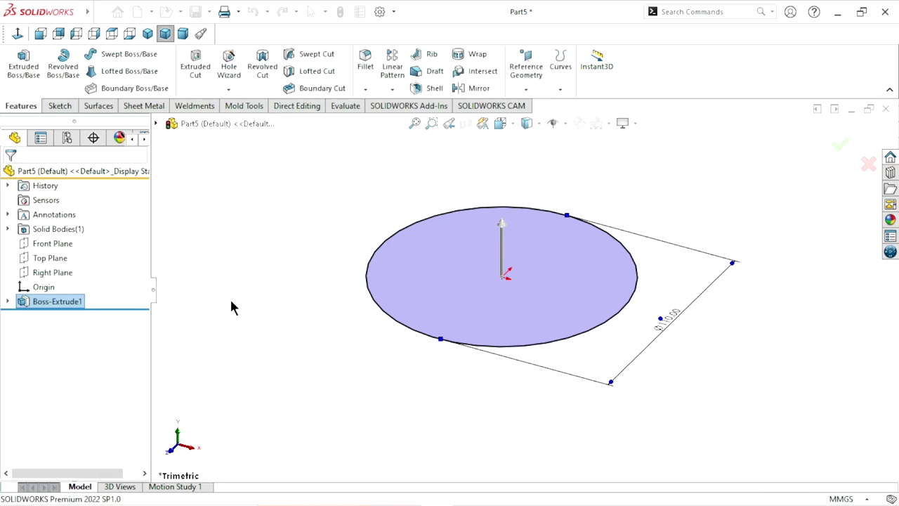
{"action": "mouse_move", "coordinate": [356, 351]}
{"action": "middle_mouse_down"}
{"action": "mouse_move", "coordinate": [351, 231]}
{"action": "mouse_move", "coordinate": [373, 398]}
{"action": "mouse_move", "coordinate": [333, 289]}
{"action": "middle_mouse_up"}
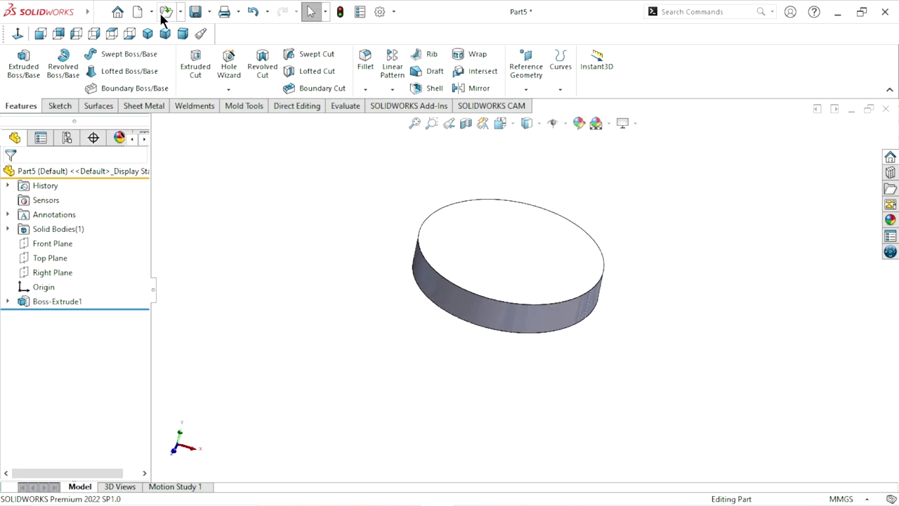
Step: Start a new sketch on the Right Plane, viewed normal and zoomed out above the disc
{"action": "left_click", "coordinate": [167, 36]}
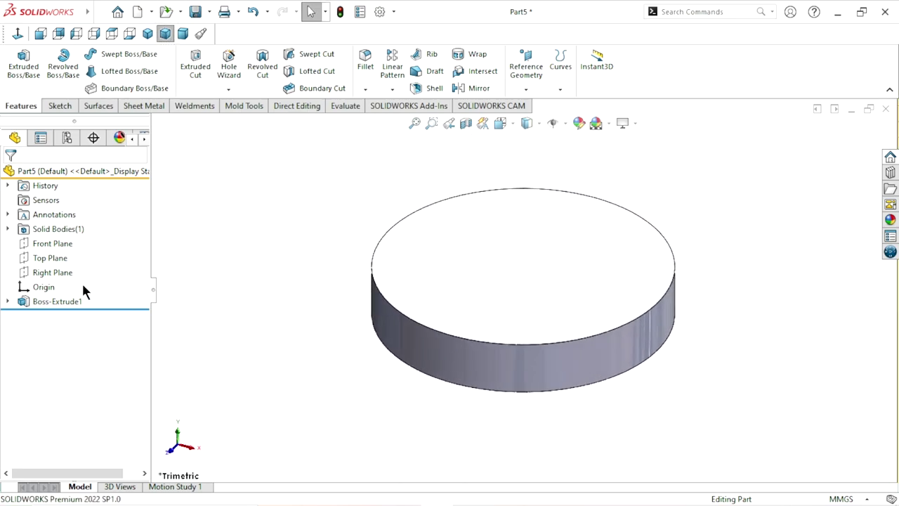
{"action": "left_click", "coordinate": [60, 271]}
{"action": "left_click", "coordinate": [76, 256]}
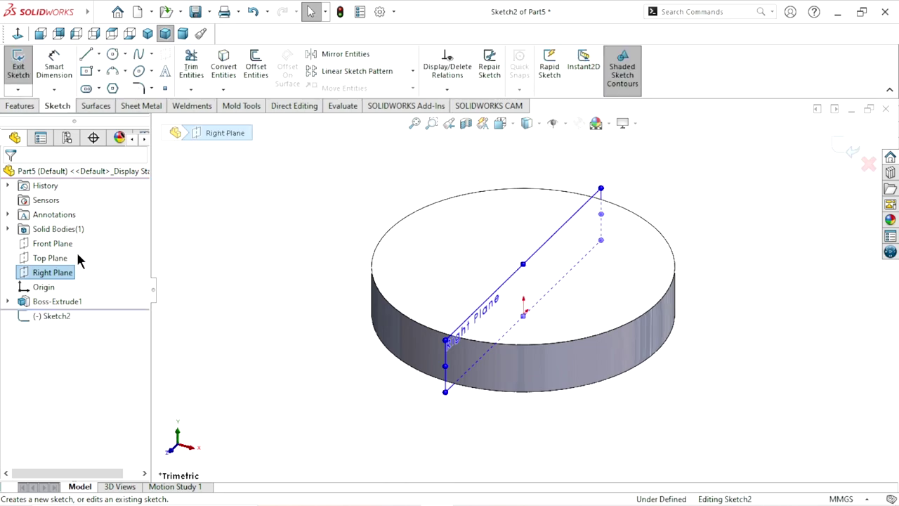
{"action": "left_click", "coordinate": [17, 34]}
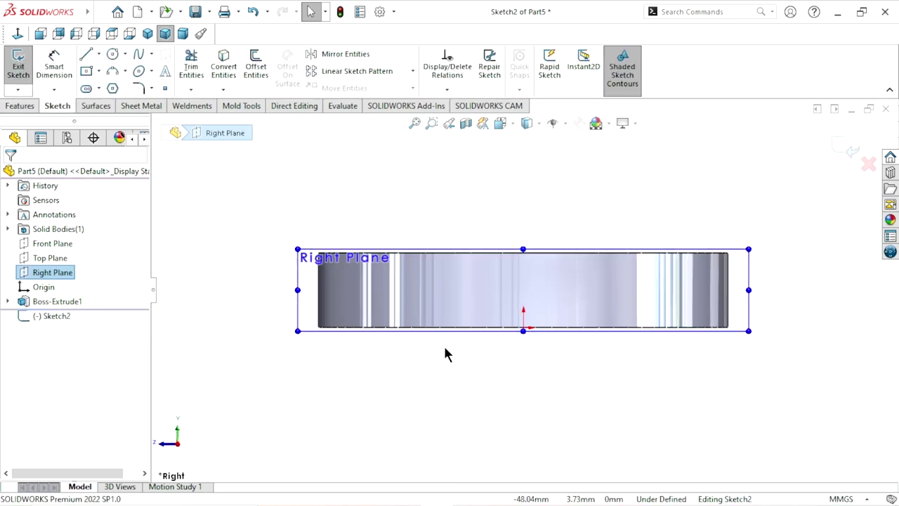
{"action": "key", "text": "z"}
{"action": "key", "text": "z"}
{"action": "key", "text": "ctrl+Down"}
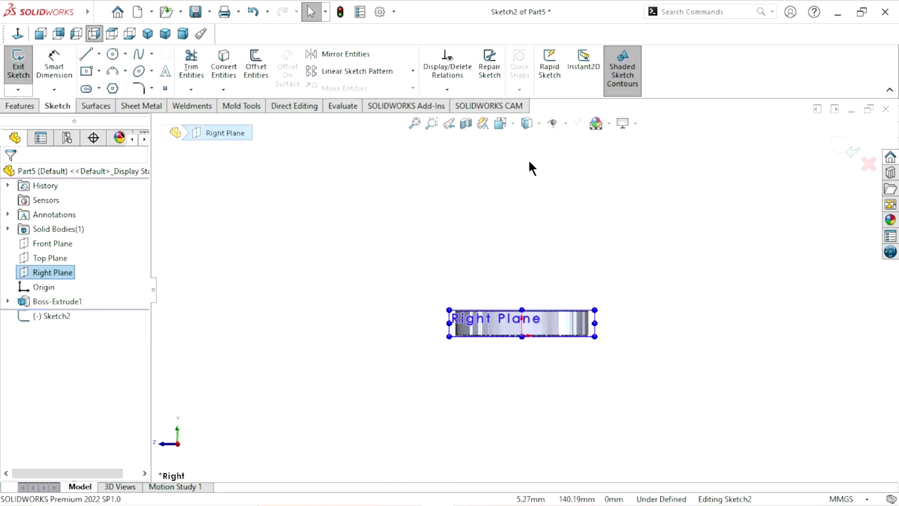
{"action": "scroll", "coordinate": [529, 167], "scroll_direction": "down", "scroll_amount": 1}
{"action": "scroll", "coordinate": [536, 222], "scroll_direction": "down", "scroll_amount": 1}
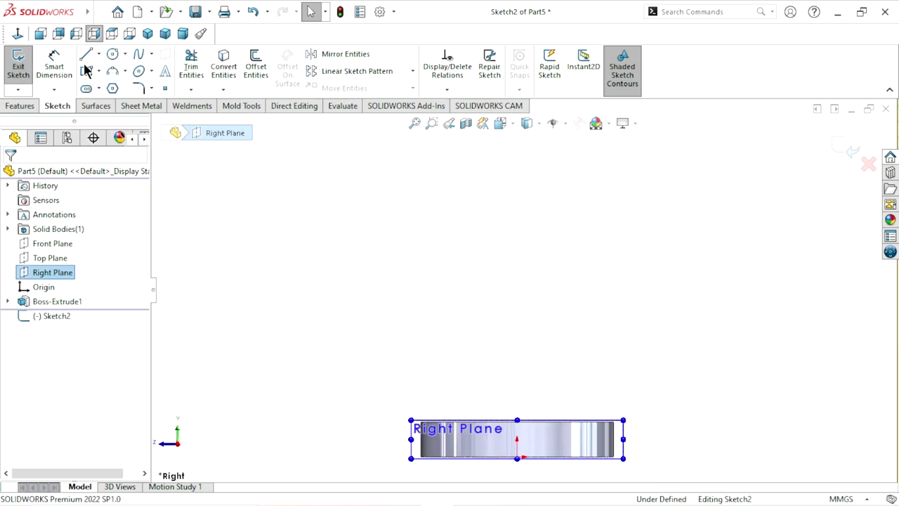
Step: Draw a vertical construction centerline from the origin up above the disc
{"action": "left_click", "coordinate": [98, 53]}
{"action": "left_click", "coordinate": [109, 86]}
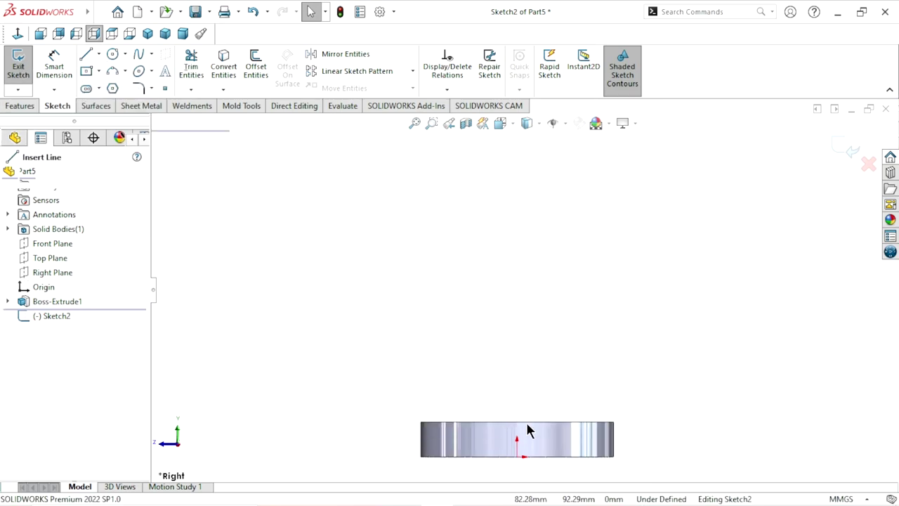
{"action": "left_click", "coordinate": [518, 457]}
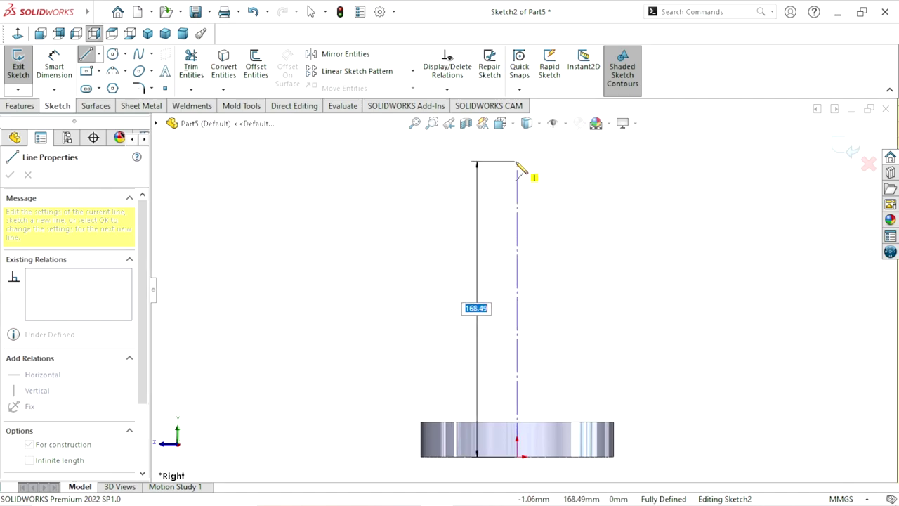
{"action": "left_click", "coordinate": [516, 163]}
{"action": "right_click", "coordinate": [560, 184]}
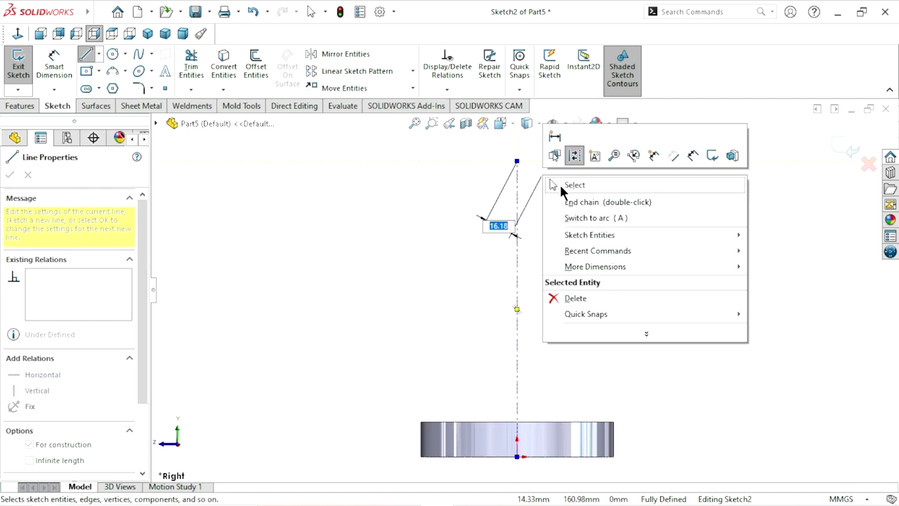
{"action": "left_click", "coordinate": [569, 185]}
Step: Draw the stepped half-profile from the centerline top down to the flange top and back
{"action": "key", "text": "l"}
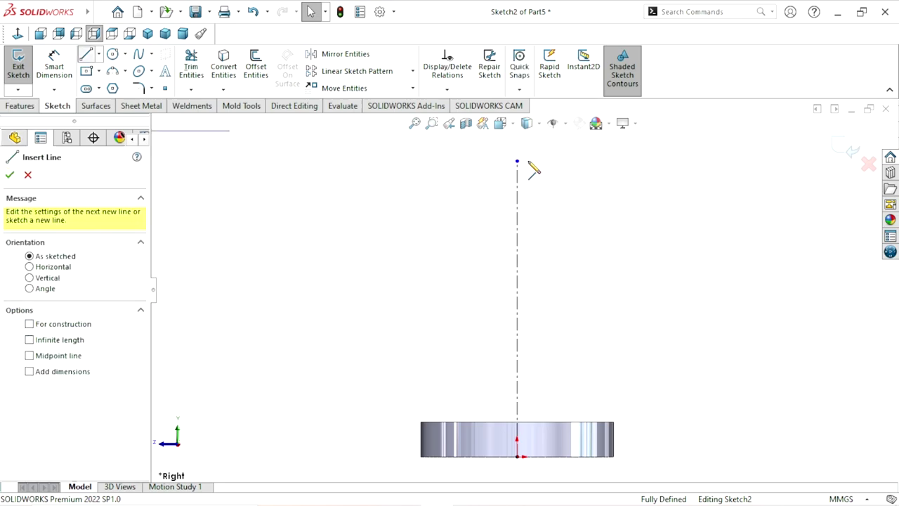
{"action": "left_click", "coordinate": [517, 162]}
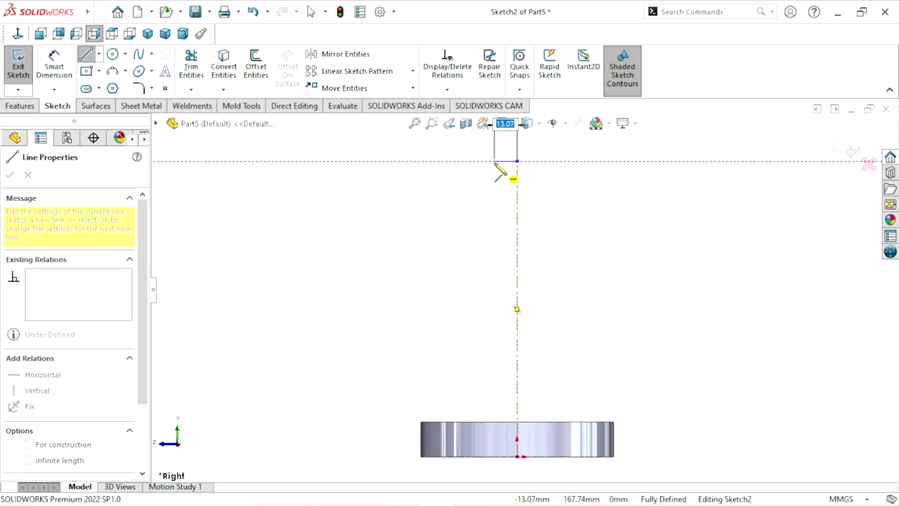
{"action": "left_click", "coordinate": [476, 162]}
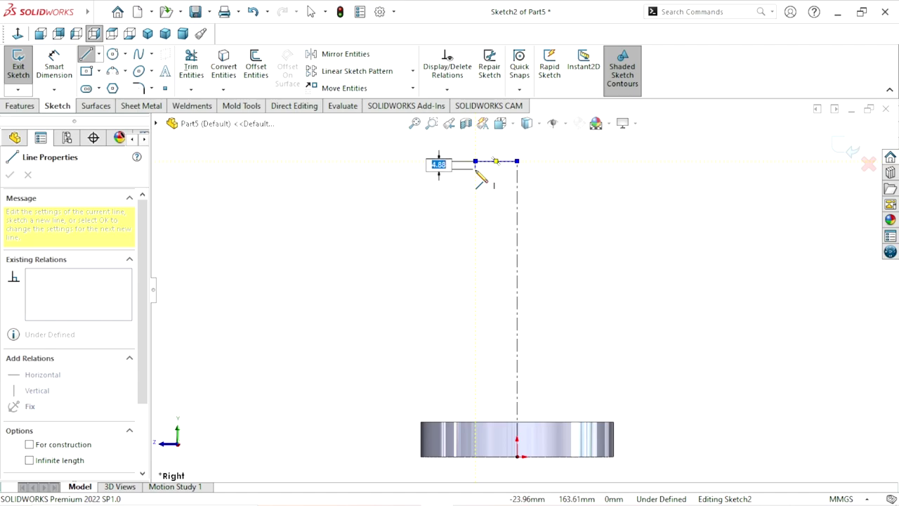
{"action": "left_click", "coordinate": [475, 174]}
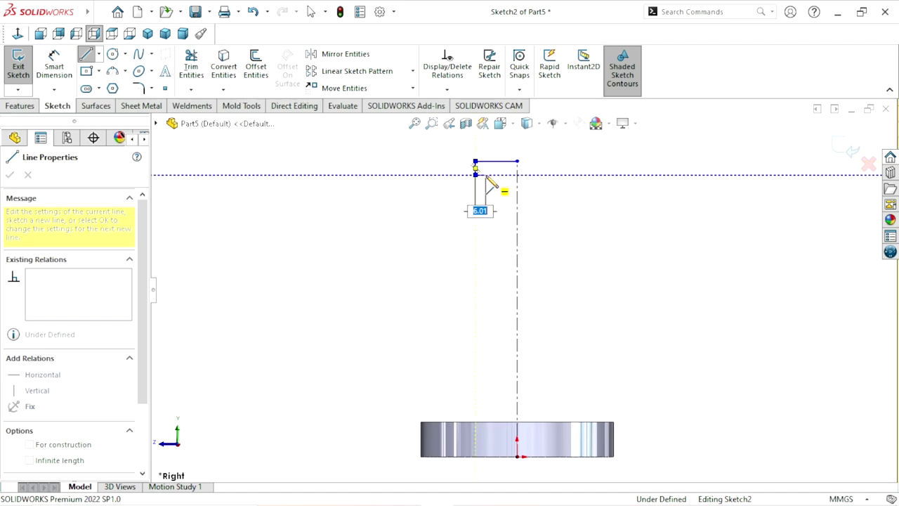
{"action": "left_click", "coordinate": [485, 174]}
{"action": "left_click", "coordinate": [485, 206]}
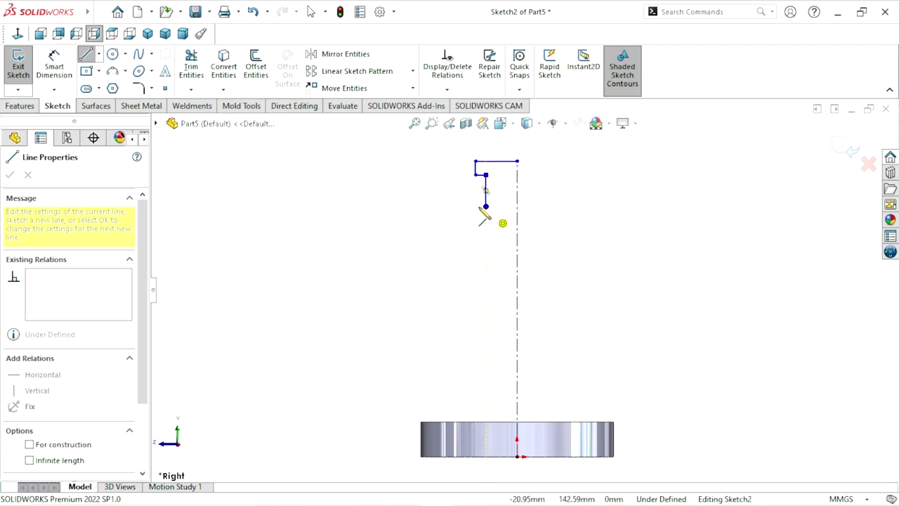
{"action": "left_click", "coordinate": [475, 207]}
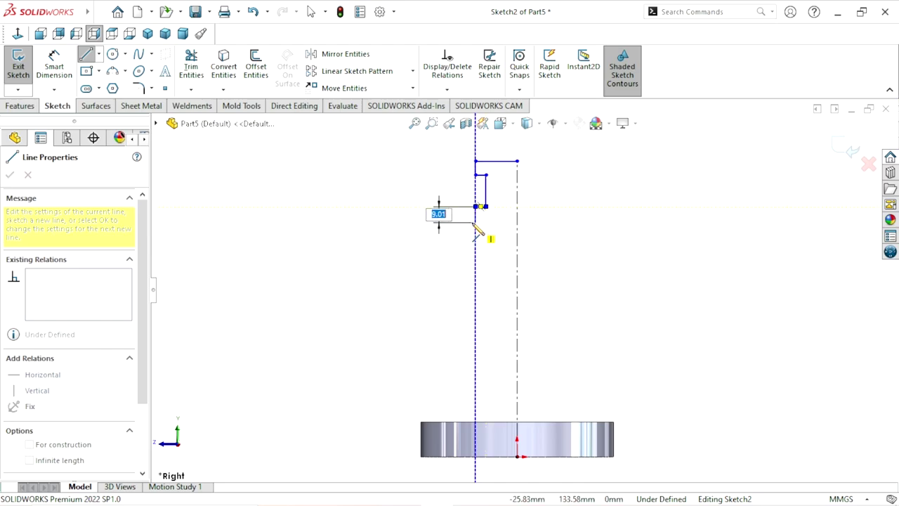
{"action": "left_click", "coordinate": [475, 222]}
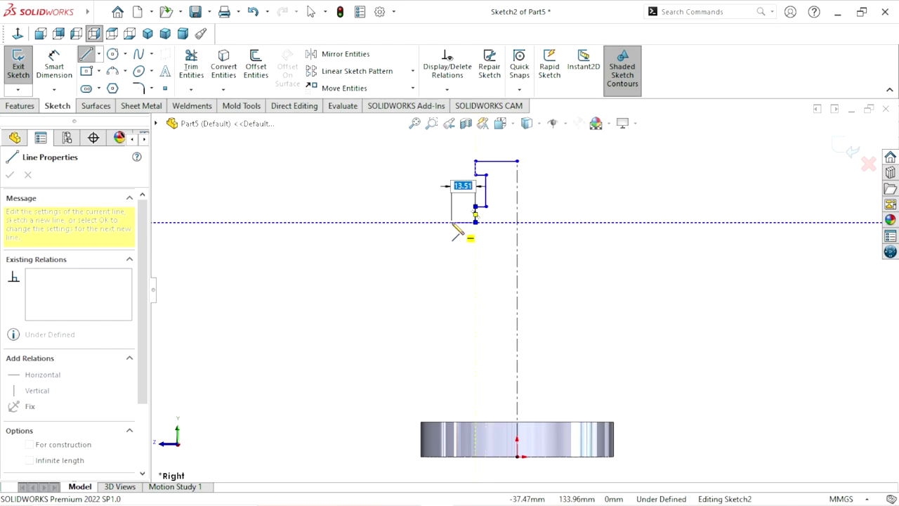
{"action": "left_click", "coordinate": [451, 222]}
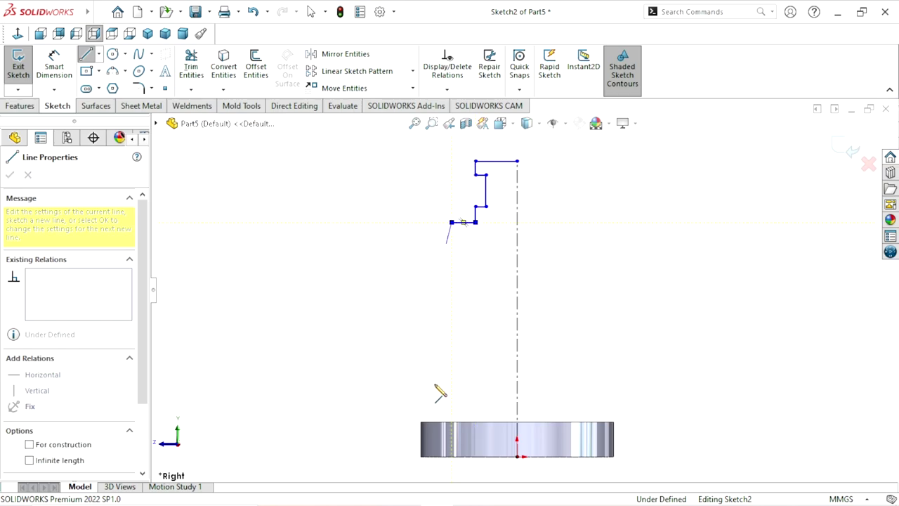
{"action": "left_click", "coordinate": [451, 422]}
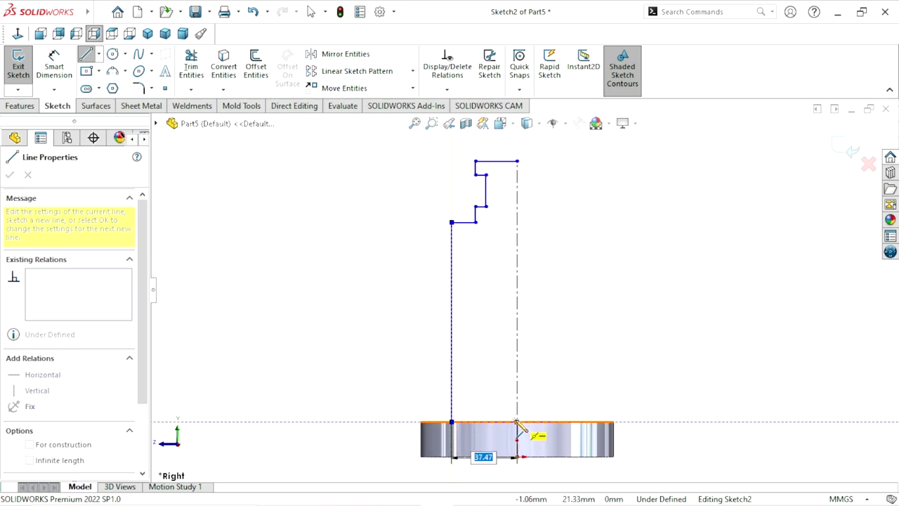
{"action": "left_click", "coordinate": [517, 422]}
{"action": "right_click", "coordinate": [604, 351]}
{"action": "left_click", "coordinate": [618, 363]}
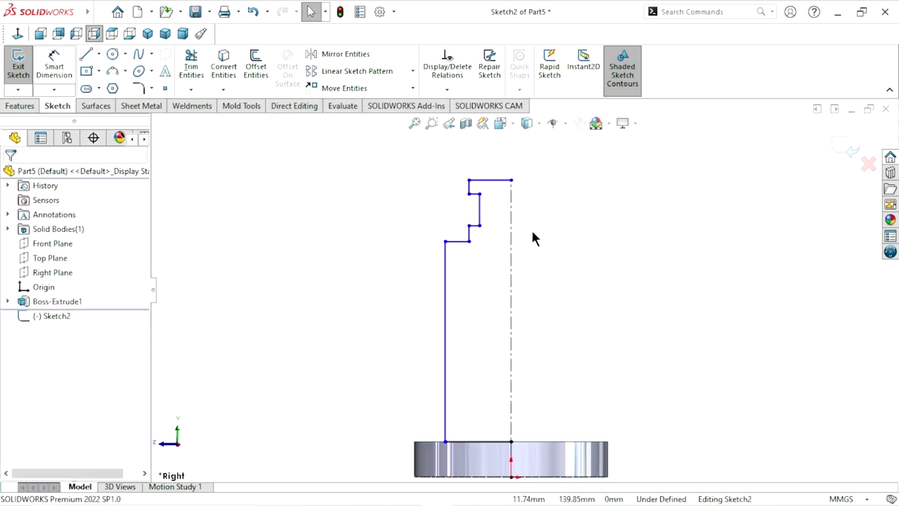
Step: Make the two short vertical lines at the profile top collinear
{"action": "left_click", "coordinate": [469, 188]}
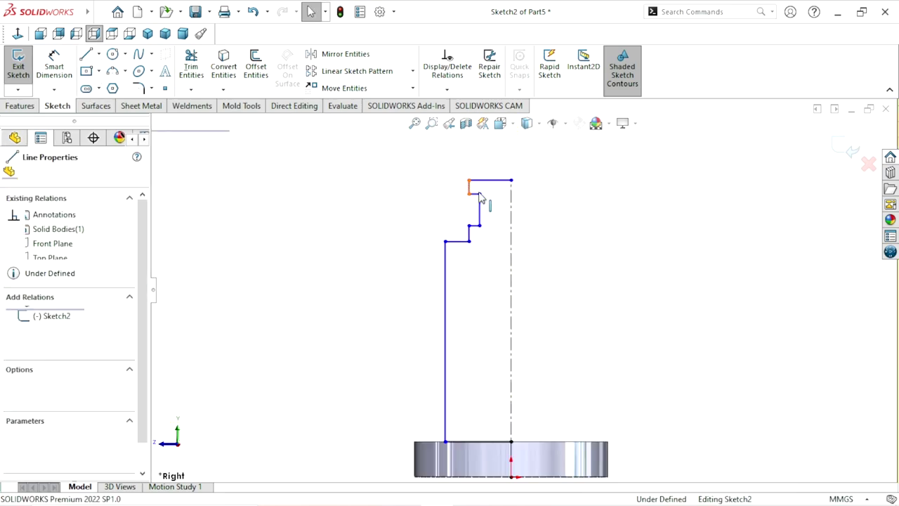
{"action": "left_click", "coordinate": [469, 235], "text": "ctrl"}
{"action": "left_click", "coordinate": [542, 175]}
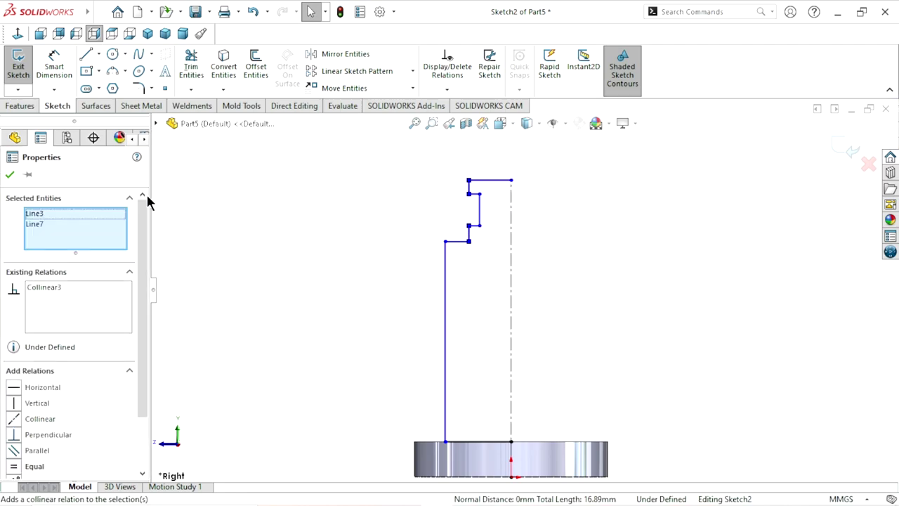
{"action": "left_click", "coordinate": [9, 175]}
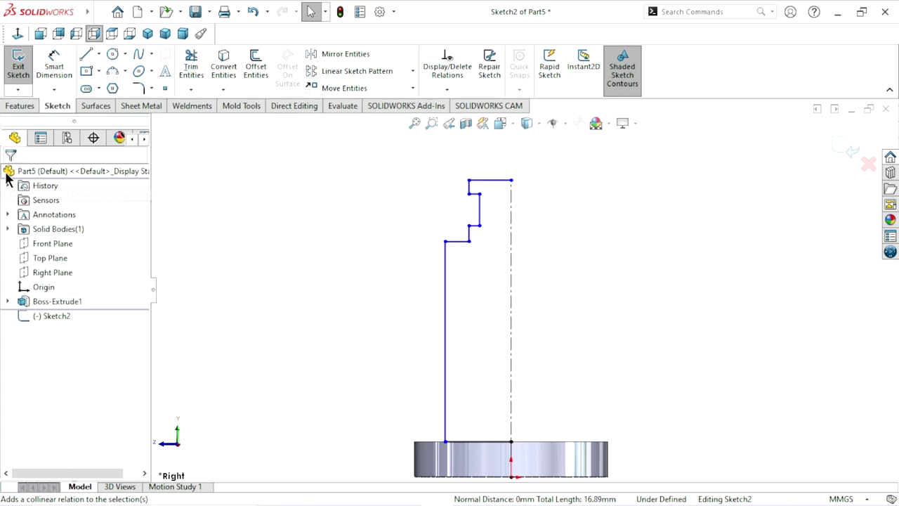
Step: Dimension the profile's upper height to 25 mm
{"action": "scroll", "coordinate": [478, 243], "scroll_direction": "down", "scroll_amount": 2}
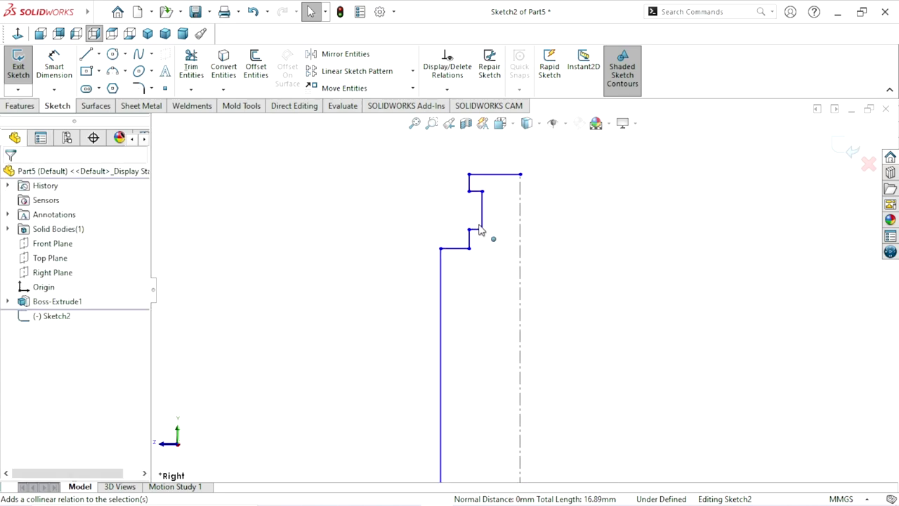
{"action": "left_click", "coordinate": [51, 76]}
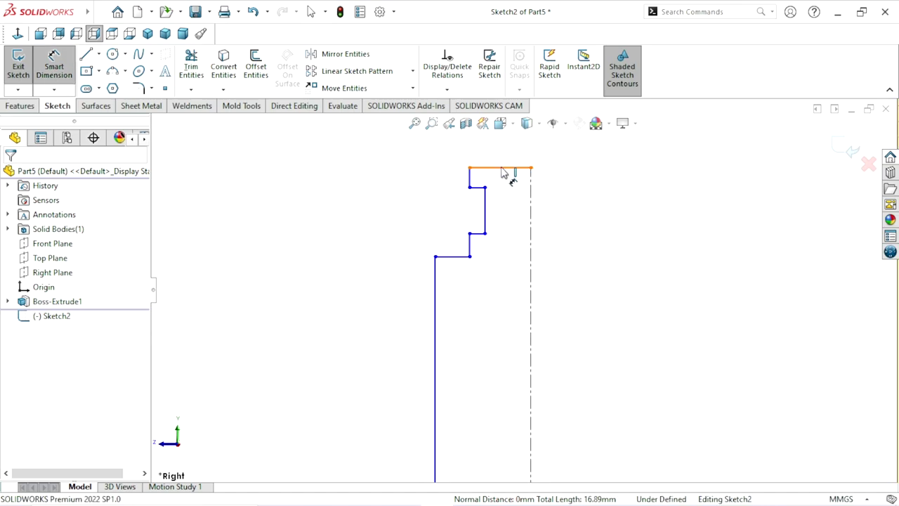
{"action": "left_click", "coordinate": [460, 256]}
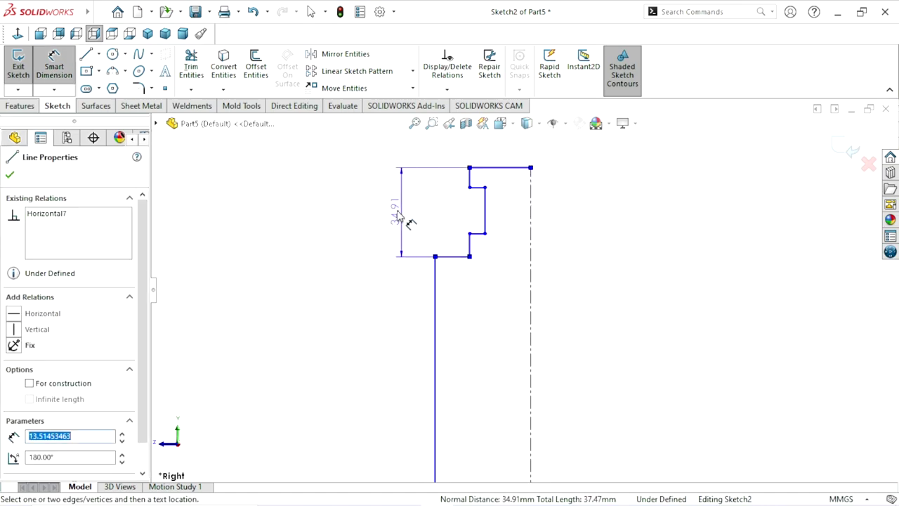
{"action": "left_click", "coordinate": [399, 214]}
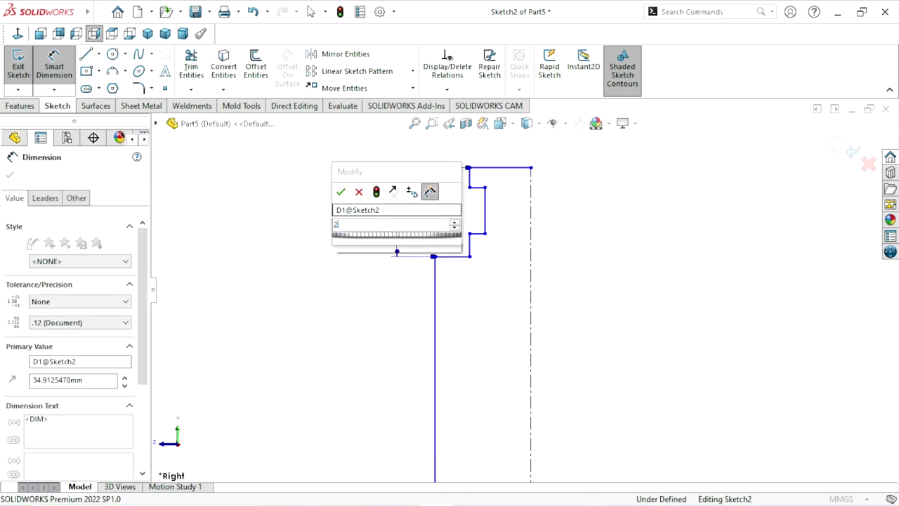
{"action": "type", "text": "25"}
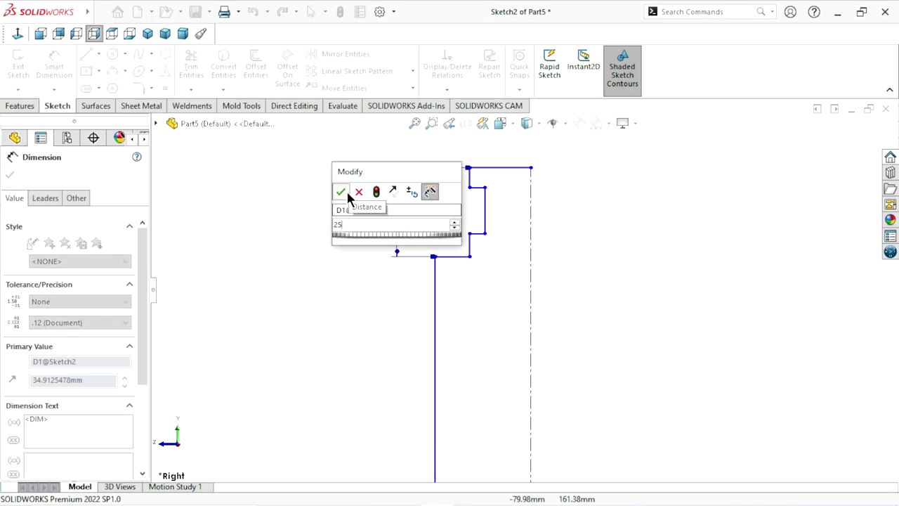
{"action": "left_click", "coordinate": [344, 191]}
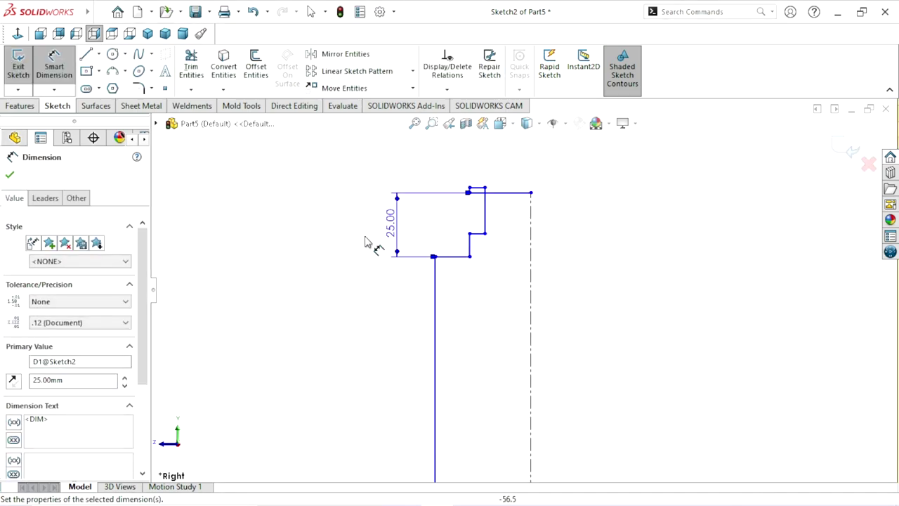
{"action": "left_click", "coordinate": [9, 177]}
{"action": "key", "text": "Escape"}
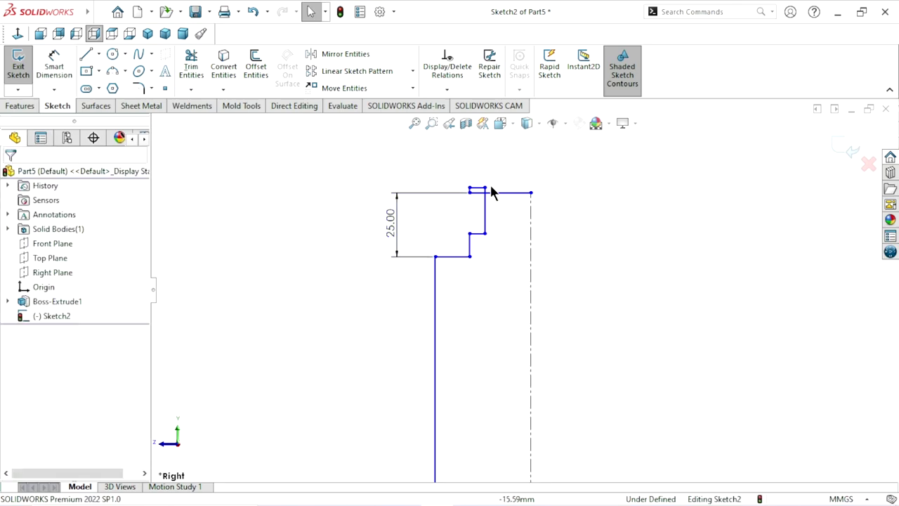
Step: Drag the upper step corner to reshape the profile, cancelling an unwanted angle dimension
{"action": "left_click", "coordinate": [476, 206]}
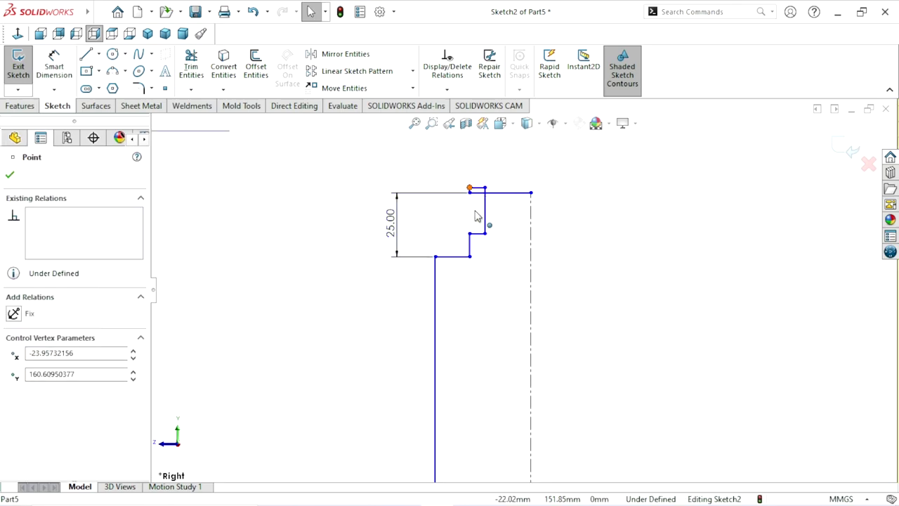
{"action": "left_click_drag", "start_coordinate": [476, 217], "coordinate": [474, 217]}
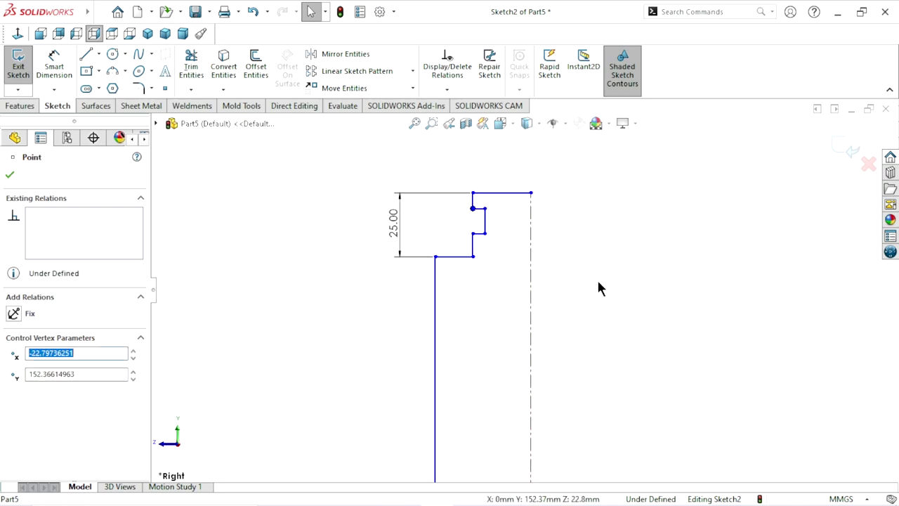
{"action": "left_click", "coordinate": [56, 70]}
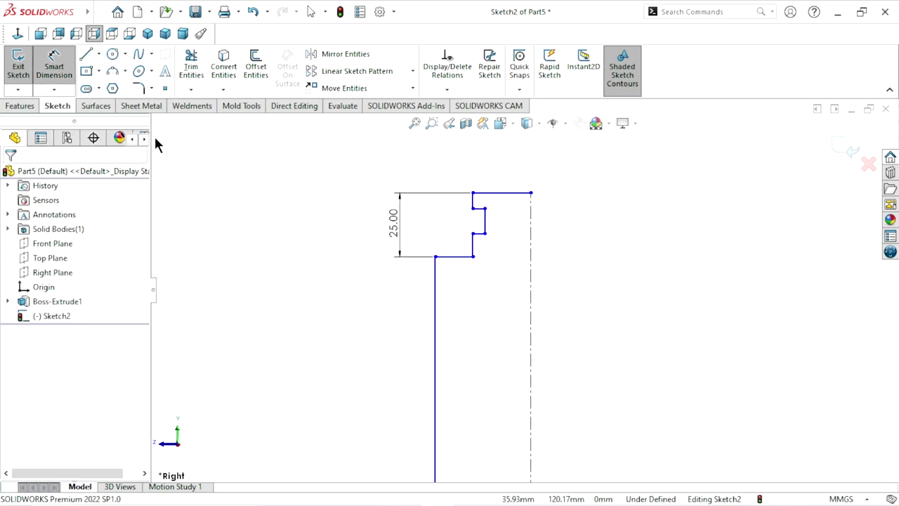
{"action": "left_click", "coordinate": [456, 259]}
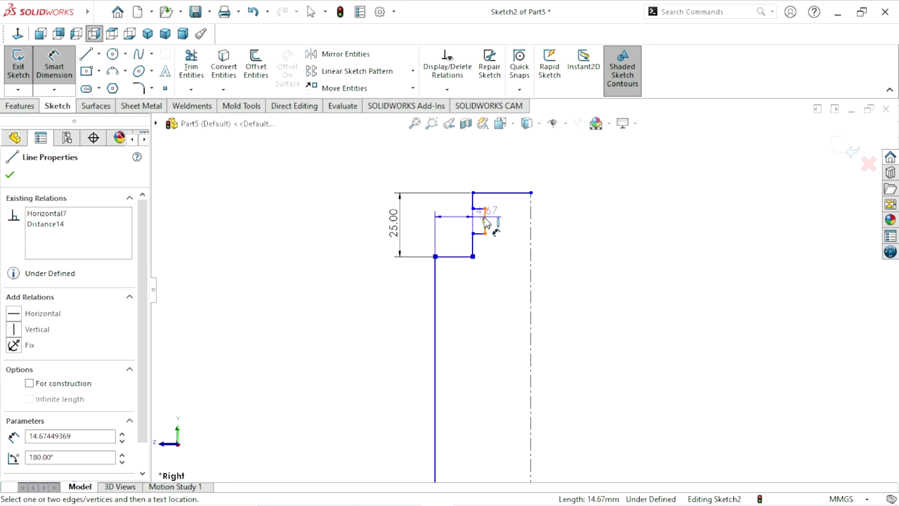
{"action": "left_click", "coordinate": [483, 221]}
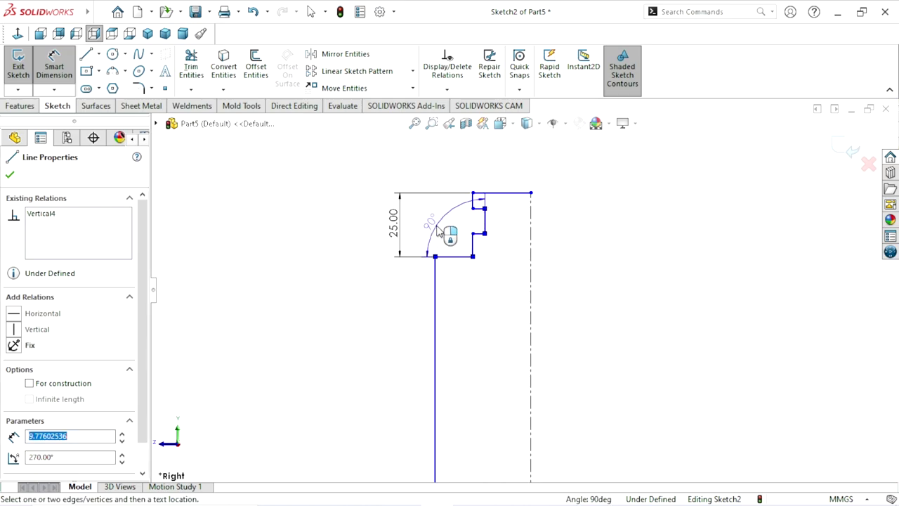
{"action": "key", "text": "Escape"}
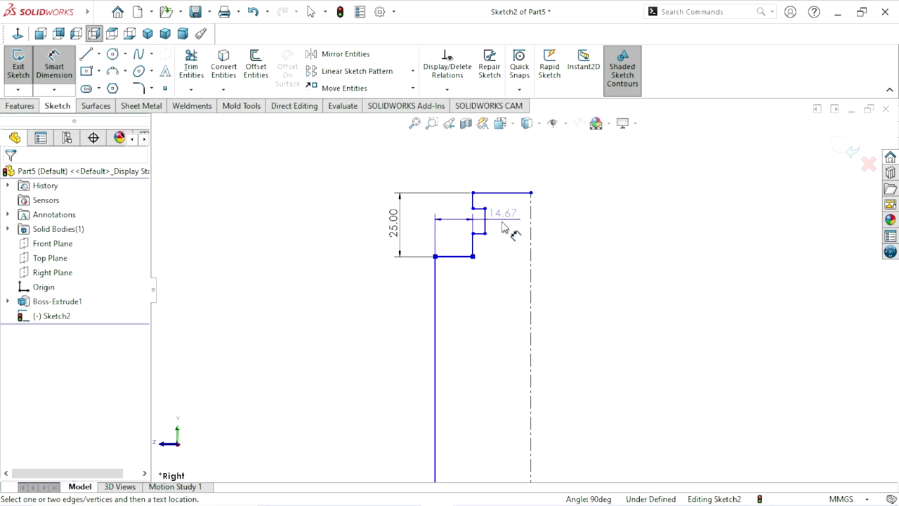
{"action": "key", "text": "Escape"}
Step: Dimension the step height between shoulder and step line to 12.5 mm
{"action": "left_click", "coordinate": [51, 79]}
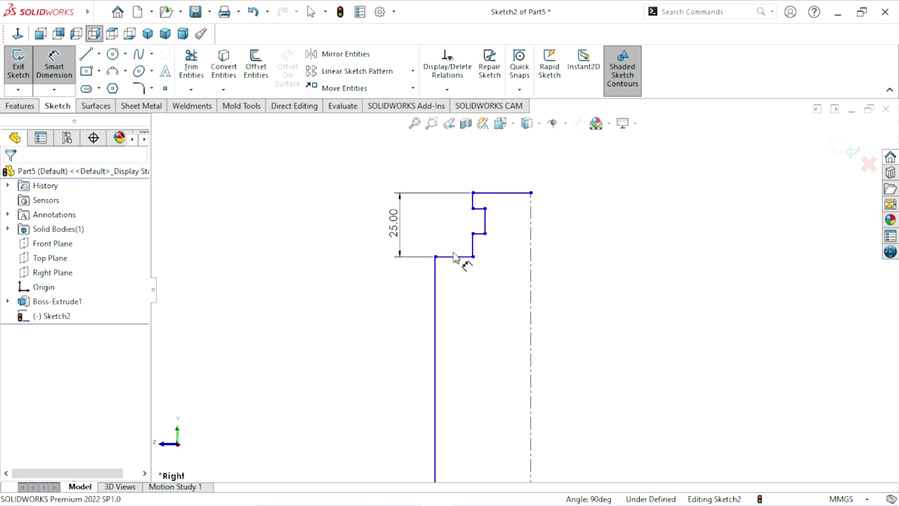
{"action": "left_click", "coordinate": [457, 259]}
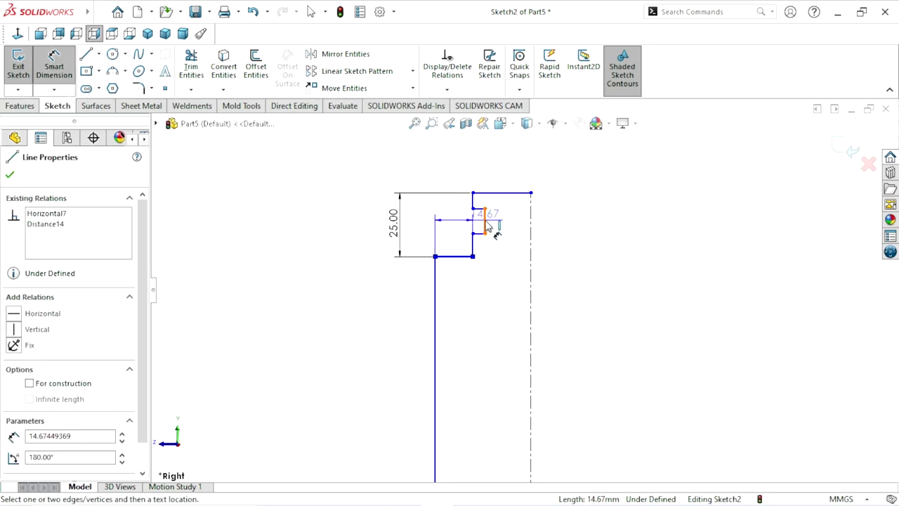
{"action": "left_click", "coordinate": [484, 226]}
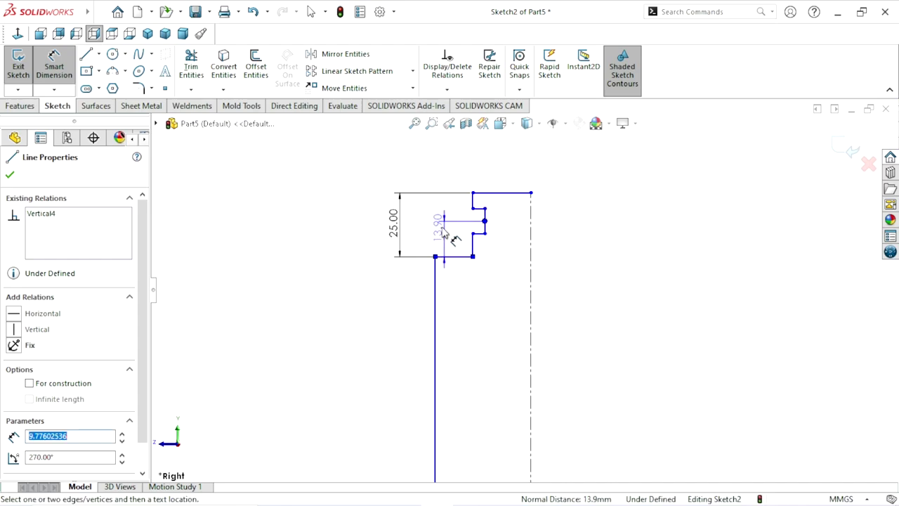
{"action": "left_click", "coordinate": [511, 315]}
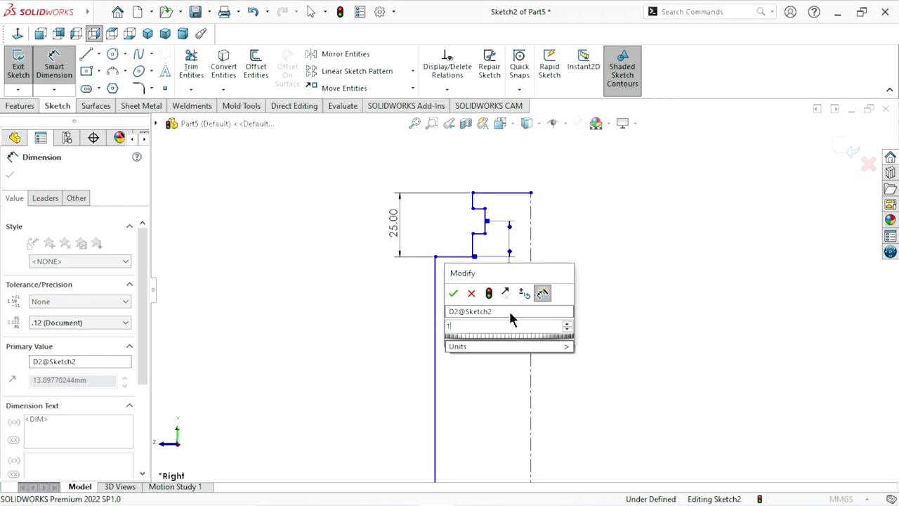
{"action": "type", "text": "12.5"}
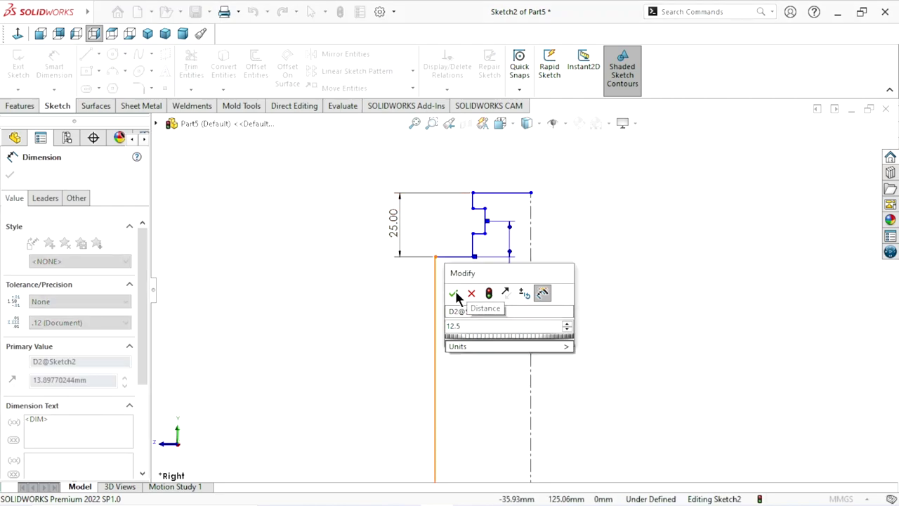
{"action": "left_click", "coordinate": [453, 293]}
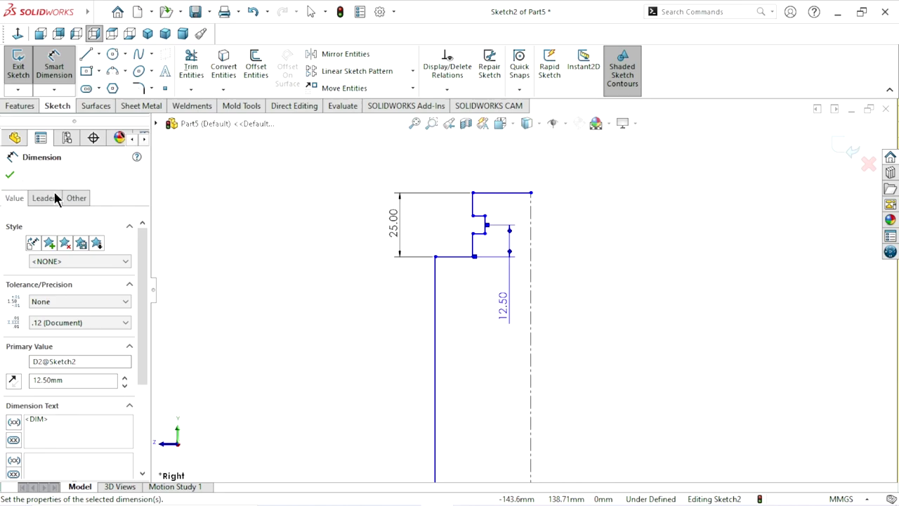
Step: Dimension the recess height between the two step lines to 8.5 mm
{"action": "scroll", "coordinate": [492, 233], "scroll_direction": "down", "scroll_amount": 2}
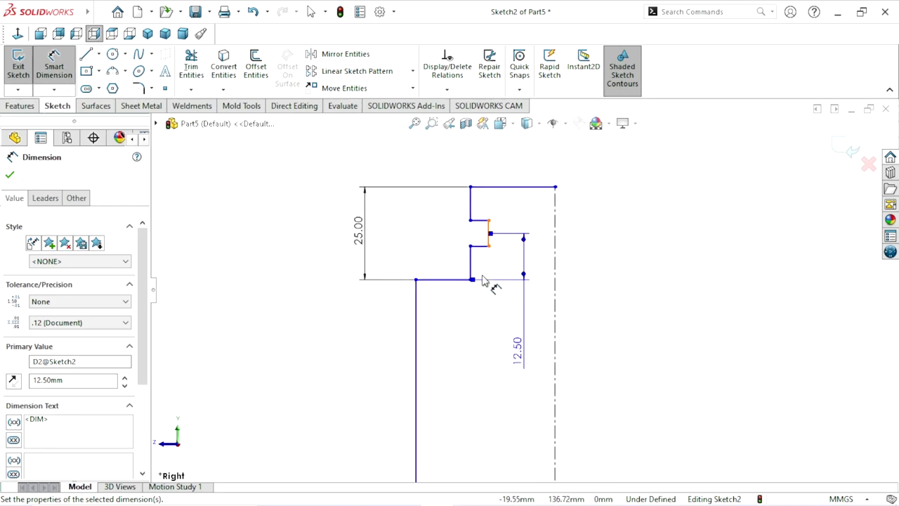
{"action": "scroll", "coordinate": [483, 279], "scroll_direction": "down", "scroll_amount": 4}
{"action": "scroll", "coordinate": [490, 263], "scroll_direction": "up", "scroll_amount": 1}
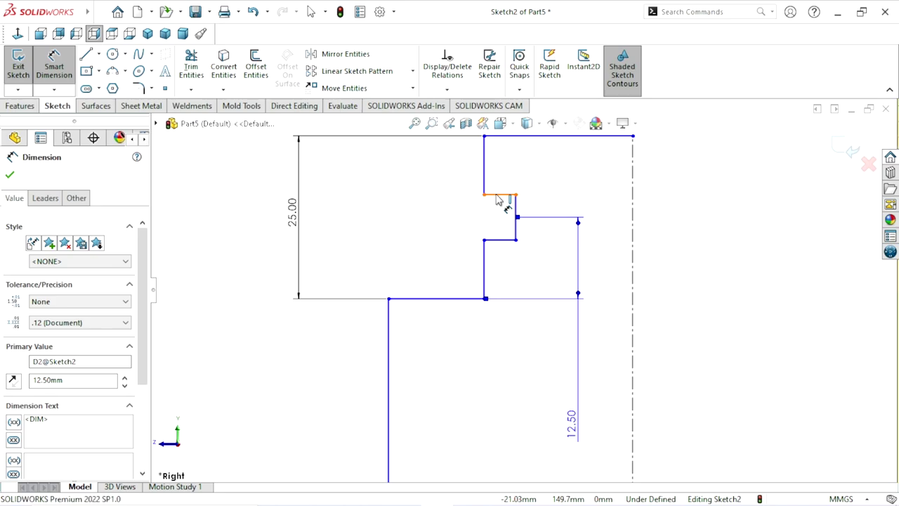
{"action": "left_click", "coordinate": [496, 196]}
{"action": "left_click", "coordinate": [500, 240]}
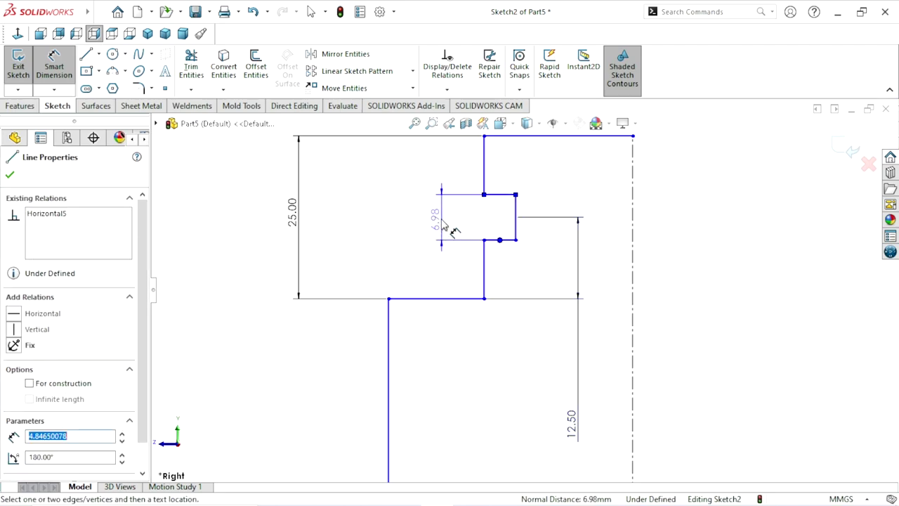
{"action": "left_click", "coordinate": [442, 220]}
{"action": "type", "text": "8"}
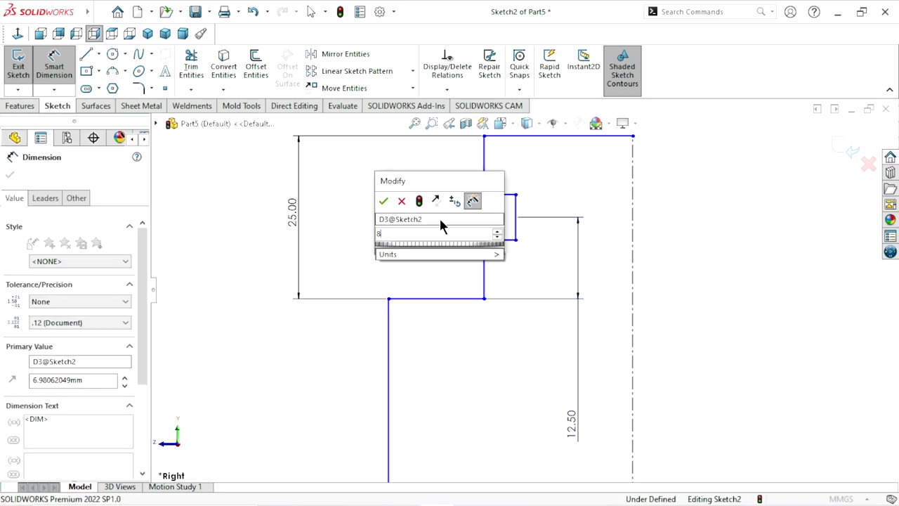
{"action": "type", "text": ".5"}
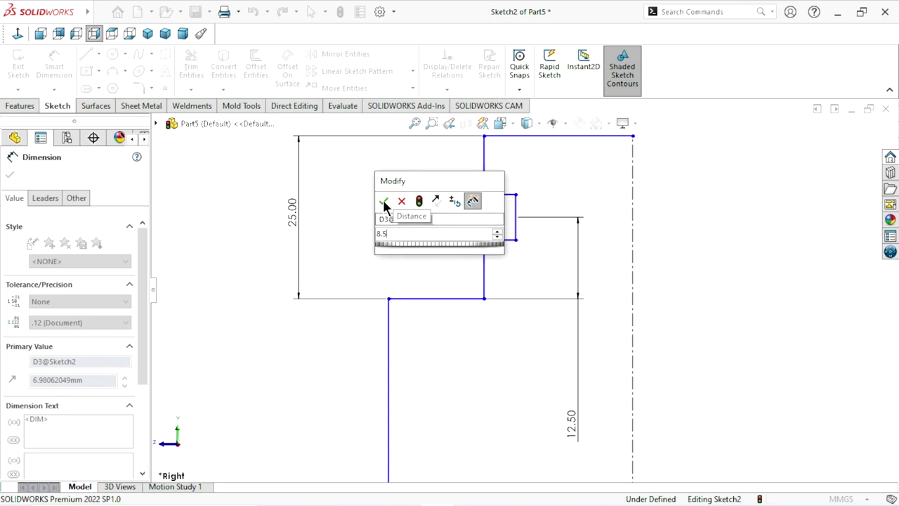
{"action": "left_click", "coordinate": [383, 201]}
{"action": "scroll", "coordinate": [495, 359], "scroll_direction": "up", "scroll_amount": 3}
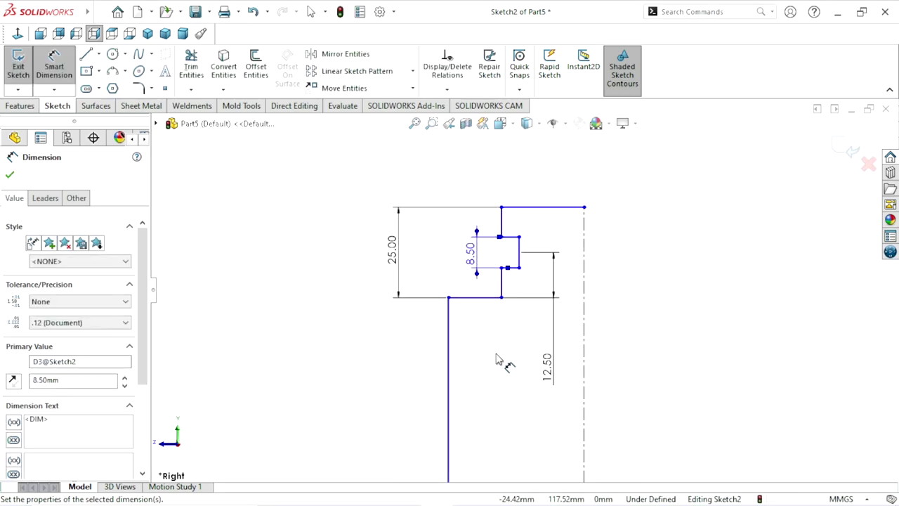
{"action": "scroll", "coordinate": [560, 298], "scroll_direction": "down", "scroll_amount": 1}
{"action": "scroll", "coordinate": [534, 420], "scroll_direction": "up", "scroll_amount": 3}
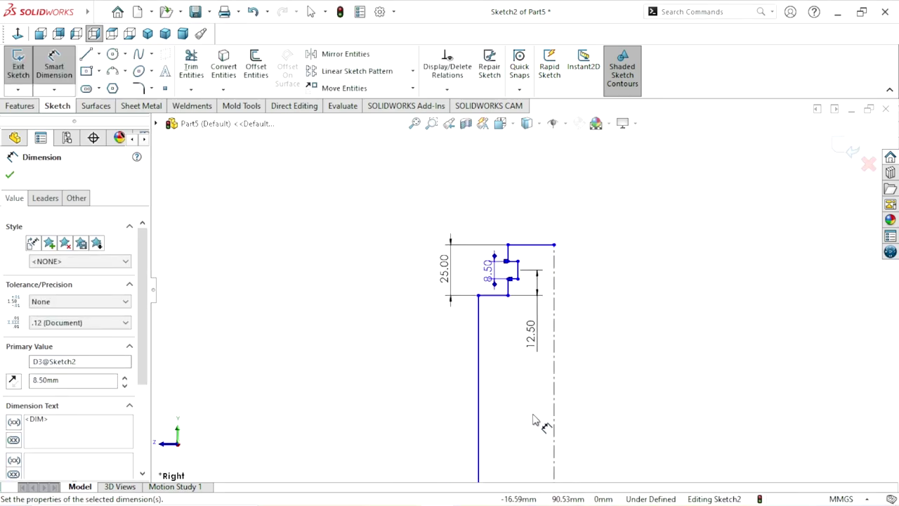
{"action": "scroll", "coordinate": [533, 420], "scroll_direction": "up", "scroll_amount": 1}
{"action": "scroll", "coordinate": [508, 371], "scroll_direction": "down", "scroll_amount": 1}
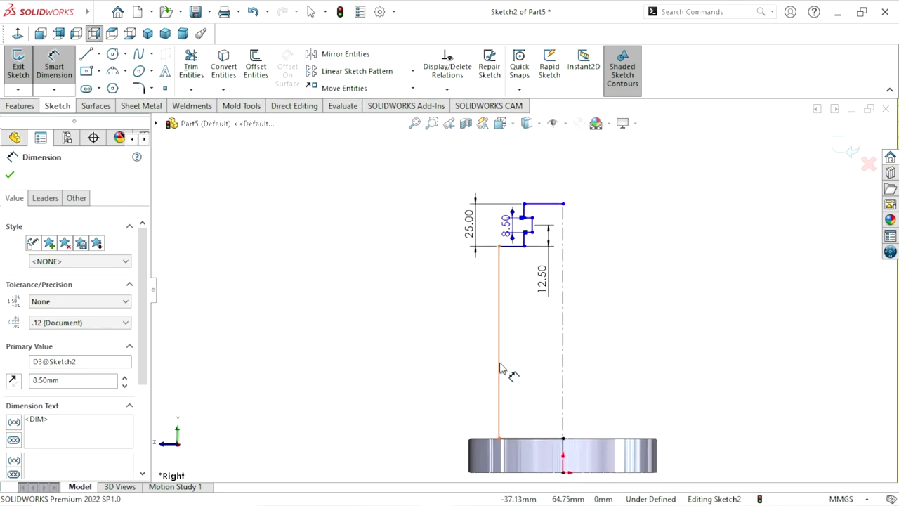
Step: Dimension the long vertical shaft line to a 120 mm length
{"action": "left_click", "coordinate": [499, 369]}
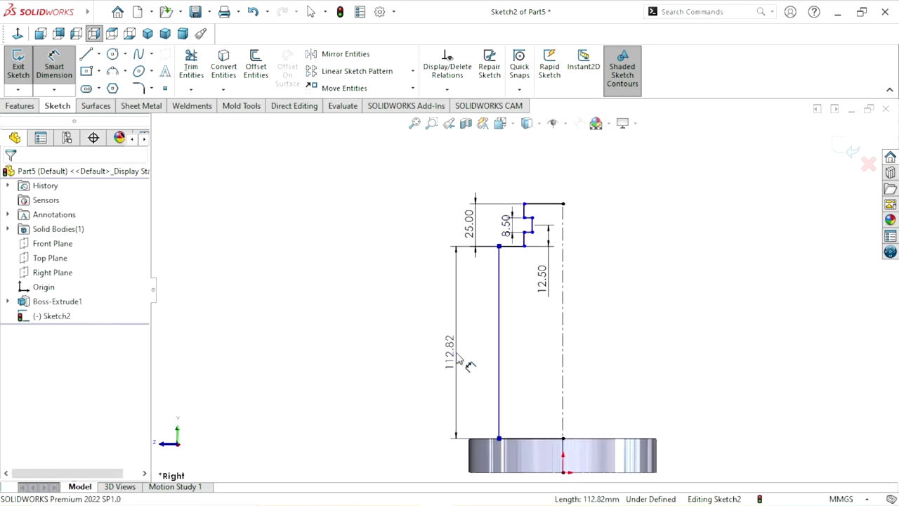
{"action": "left_click", "coordinate": [458, 359]}
{"action": "type", "text": "12"}
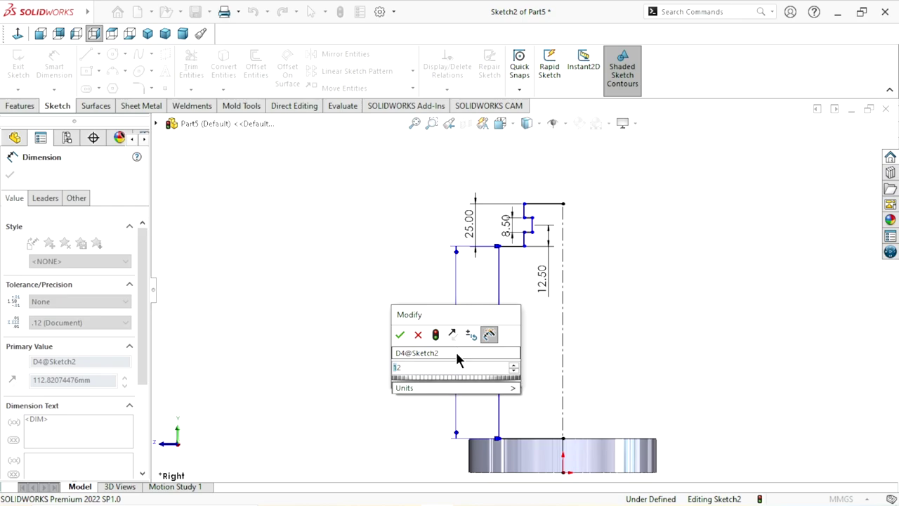
{"action": "type", "text": "0"}
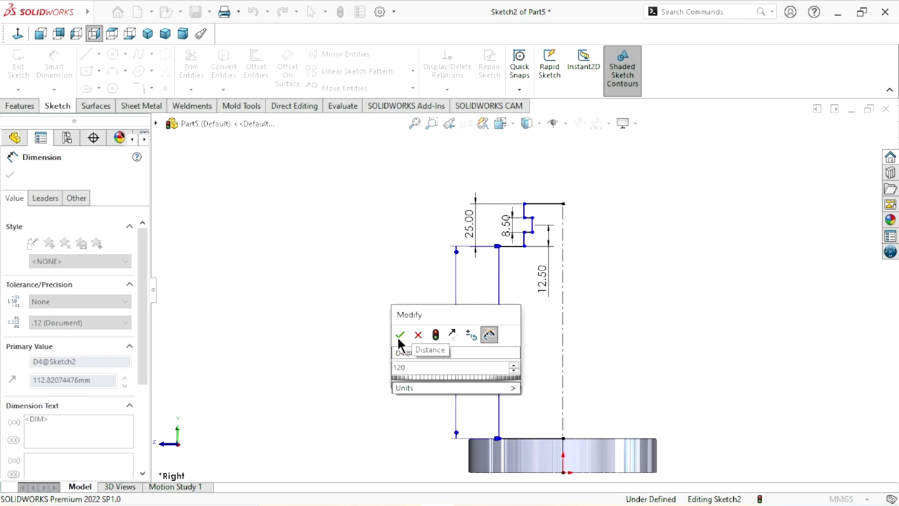
{"action": "left_click", "coordinate": [400, 341]}
{"action": "scroll", "coordinate": [475, 407], "scroll_direction": "up", "scroll_amount": 2}
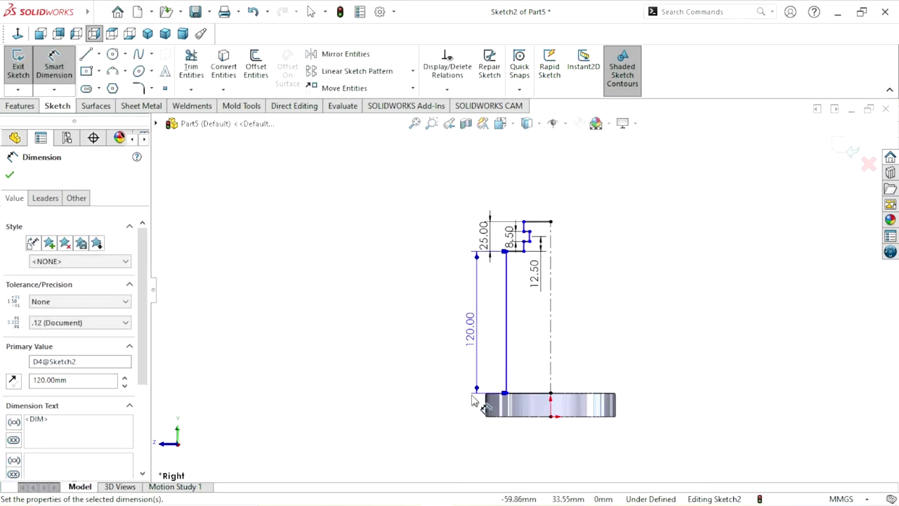
{"action": "scroll", "coordinate": [615, 284], "scroll_direction": "down", "scroll_amount": 2}
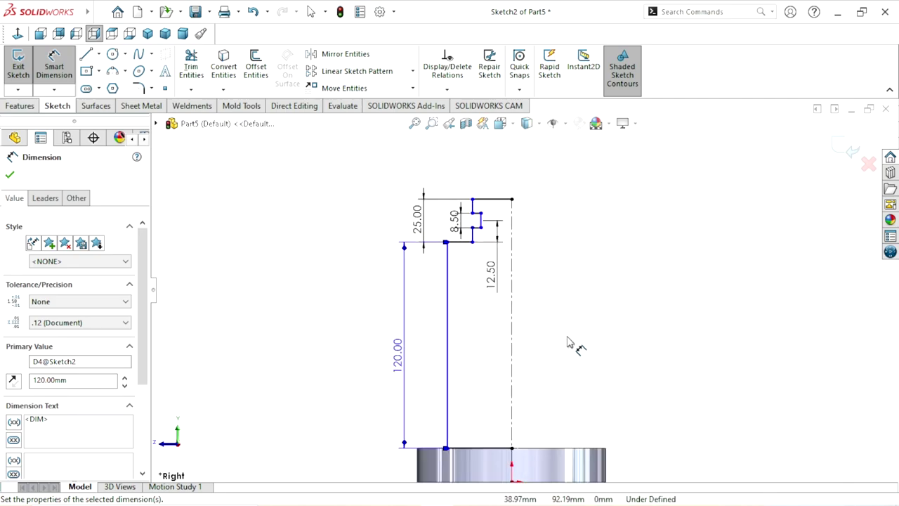
Step: Add the 70 mm shaft diameter and 62 mm top-end diameter dimensions
{"action": "left_click", "coordinate": [449, 370]}
{"action": "left_click", "coordinate": [511, 386]}
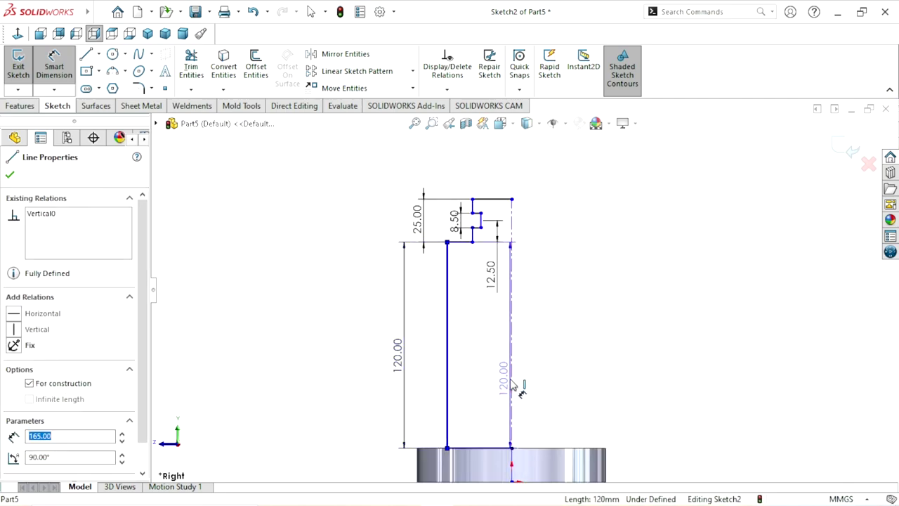
{"action": "left_click", "coordinate": [543, 399]}
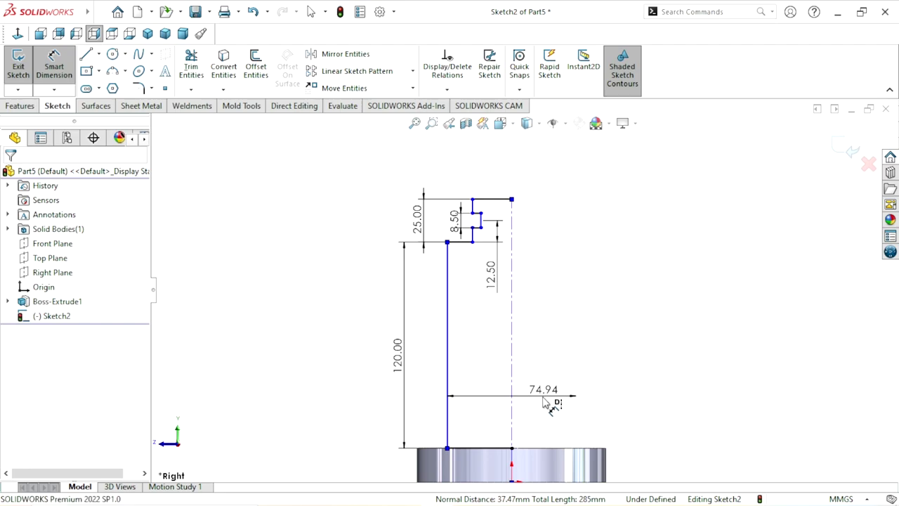
{"action": "type", "text": "70"}
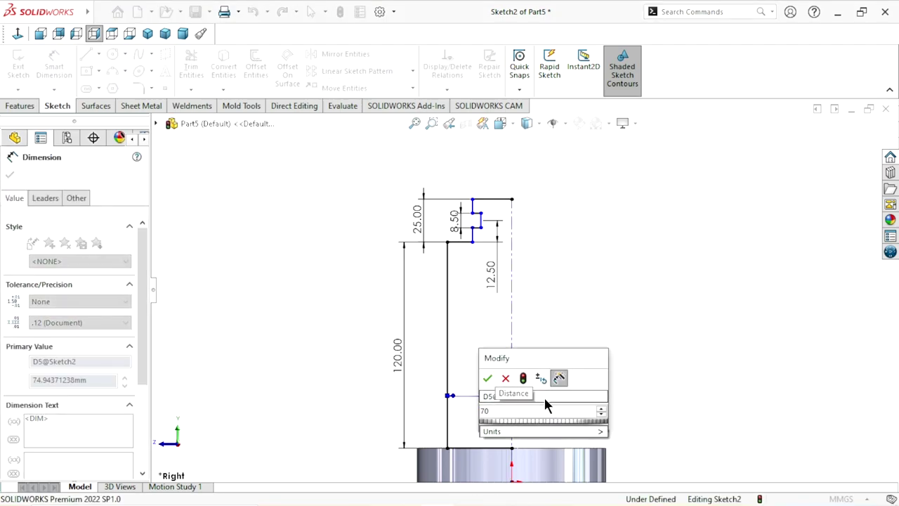
{"action": "left_click", "coordinate": [488, 378]}
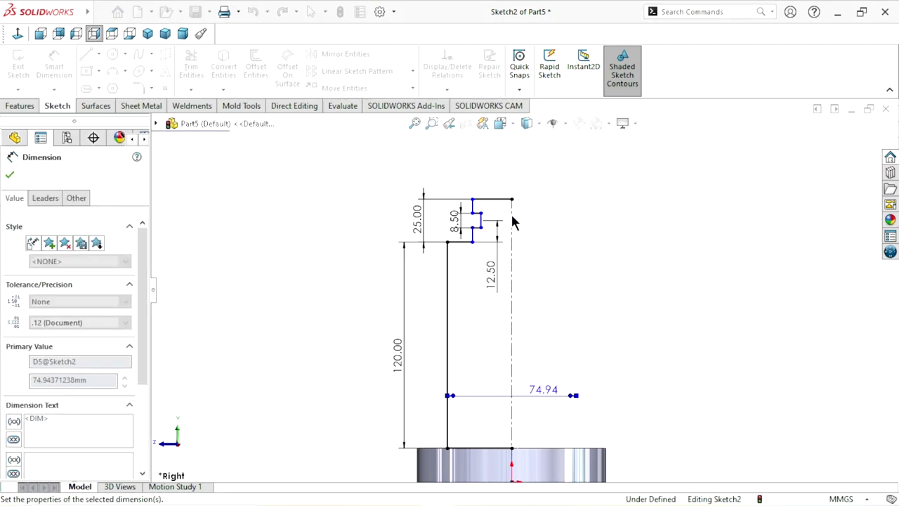
{"action": "scroll", "coordinate": [526, 214], "scroll_direction": "down", "scroll_amount": 4}
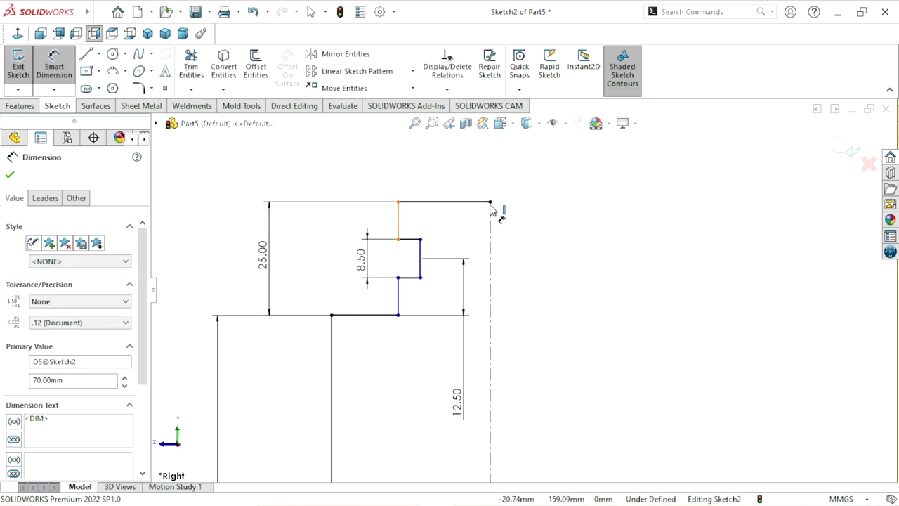
{"action": "left_click", "coordinate": [397, 229]}
{"action": "left_click", "coordinate": [492, 176]}
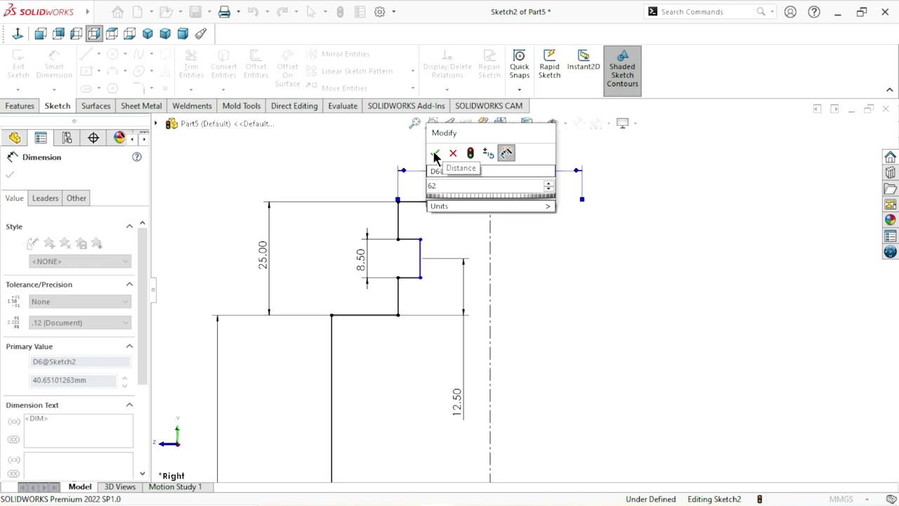
{"action": "left_click", "coordinate": [434, 152]}
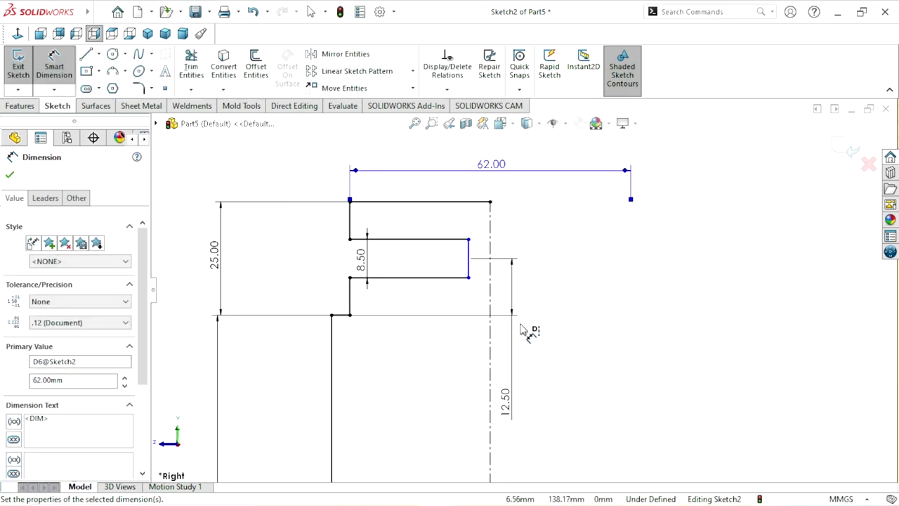
{"action": "scroll", "coordinate": [521, 328], "scroll_direction": "up", "scroll_amount": 3}
{"action": "scroll", "coordinate": [520, 330], "scroll_direction": "down", "scroll_amount": 2}
{"action": "scroll", "coordinate": [523, 267], "scroll_direction": "down", "scroll_amount": 2}
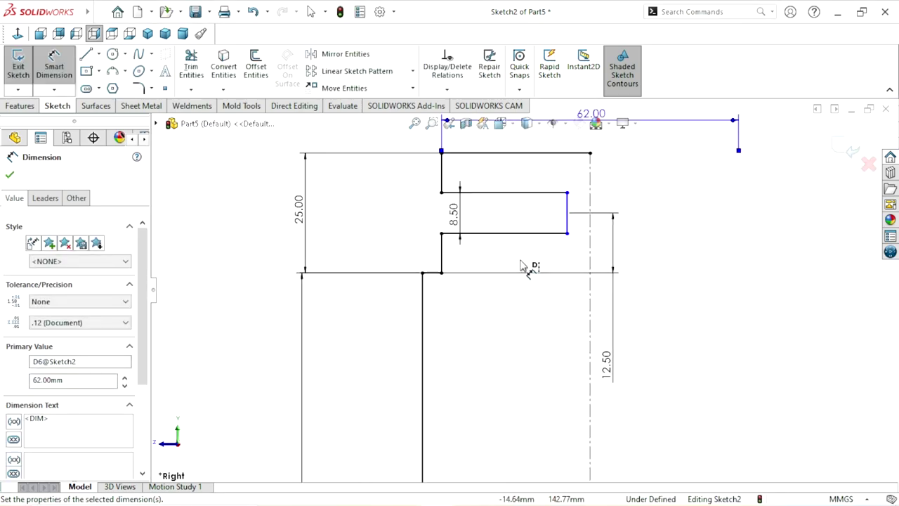
Step: Dimension the recess's inner edge to a 55 mm diameter and tidy the dimension's position
{"action": "left_click", "coordinate": [574, 223]}
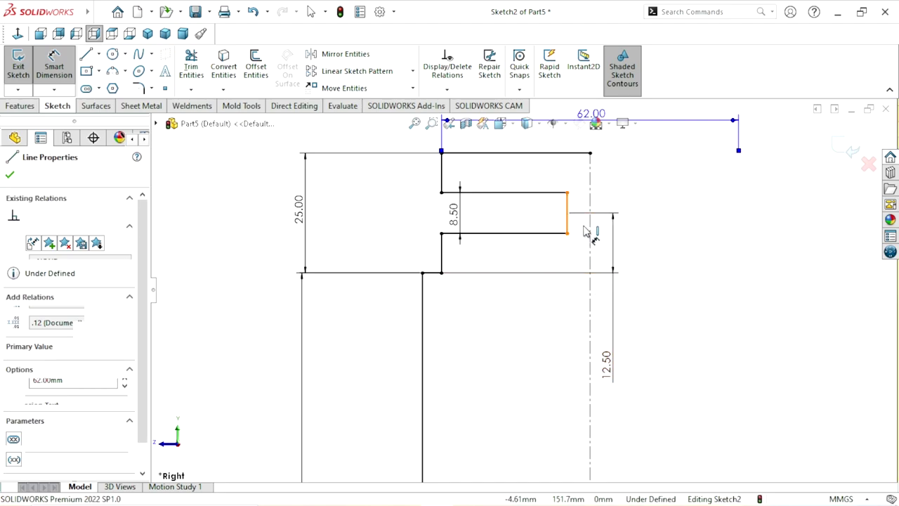
{"action": "left_click", "coordinate": [632, 181]}
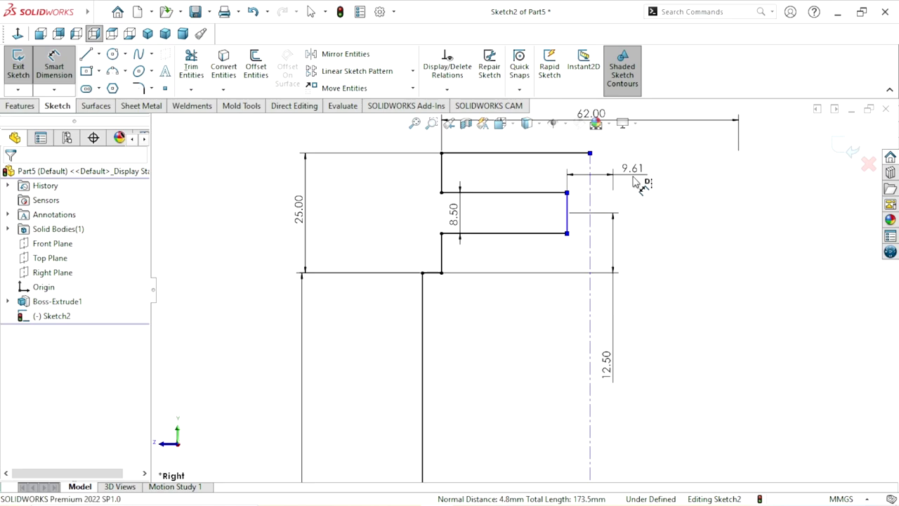
{"action": "type", "text": "55"}
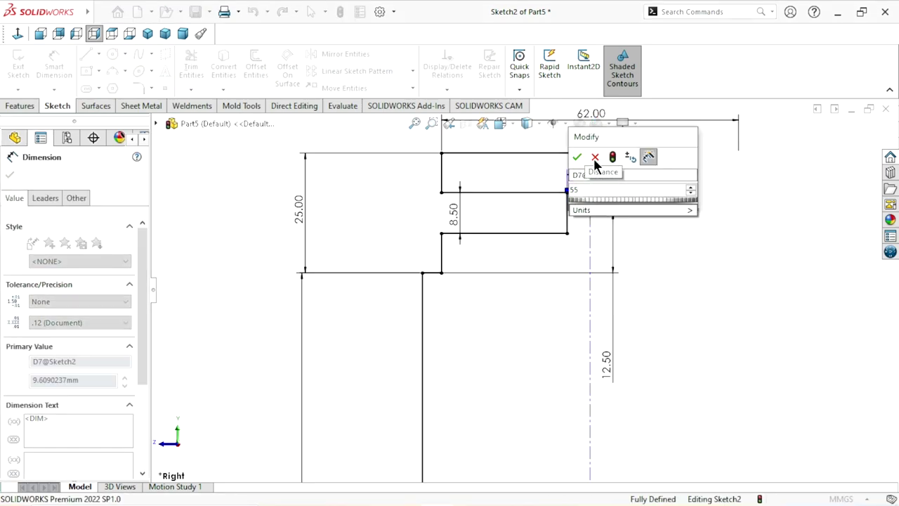
{"action": "left_click", "coordinate": [576, 157]}
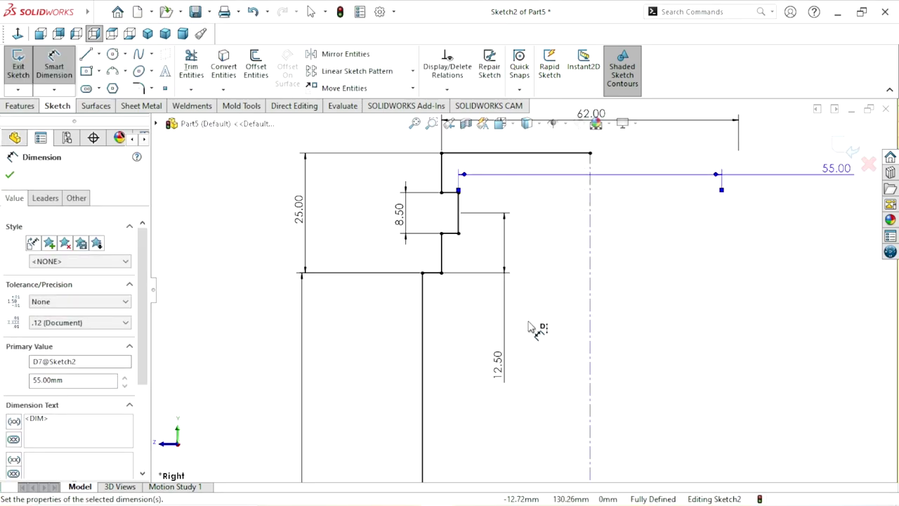
{"action": "scroll", "coordinate": [532, 327], "scroll_direction": "up", "scroll_amount": 2}
{"action": "scroll", "coordinate": [503, 286], "scroll_direction": "down", "scroll_amount": 2}
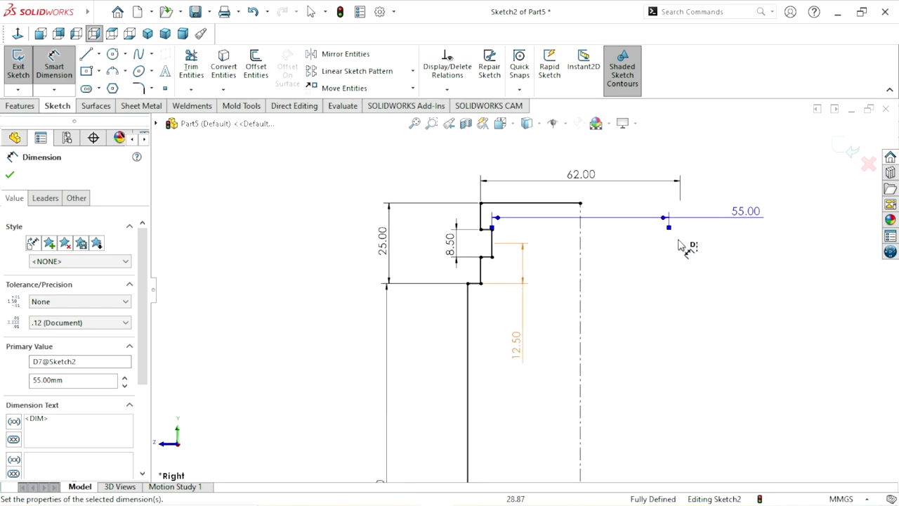
{"action": "left_click_drag", "start_coordinate": [736, 220], "coordinate": [606, 231]}
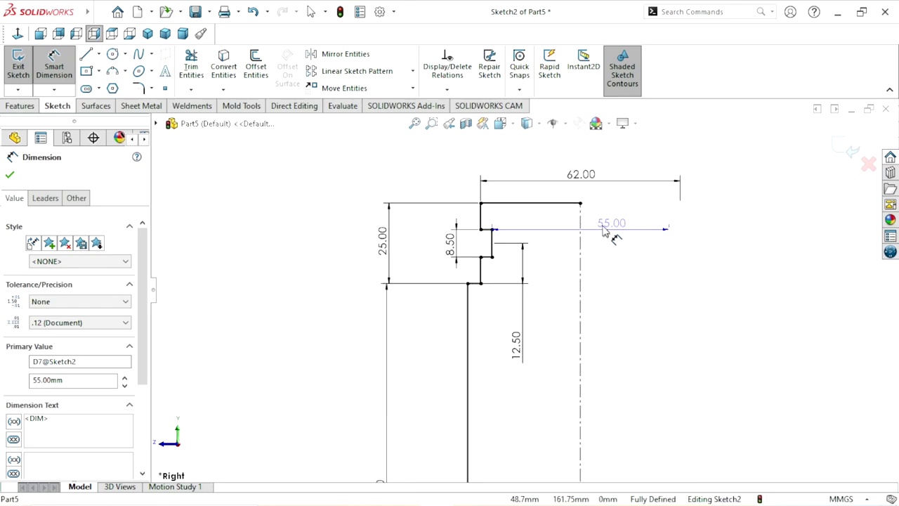
{"action": "left_click", "coordinate": [673, 292]}
{"action": "scroll", "coordinate": [575, 345], "scroll_direction": "up", "scroll_amount": 2}
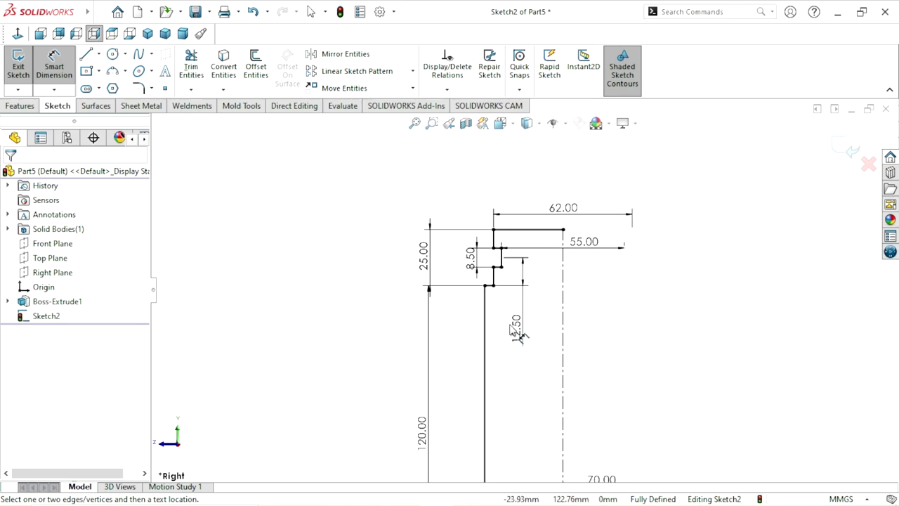
{"action": "scroll", "coordinate": [515, 326], "scroll_direction": "up", "scroll_amount": 1}
{"action": "left_click", "coordinate": [560, 390]}
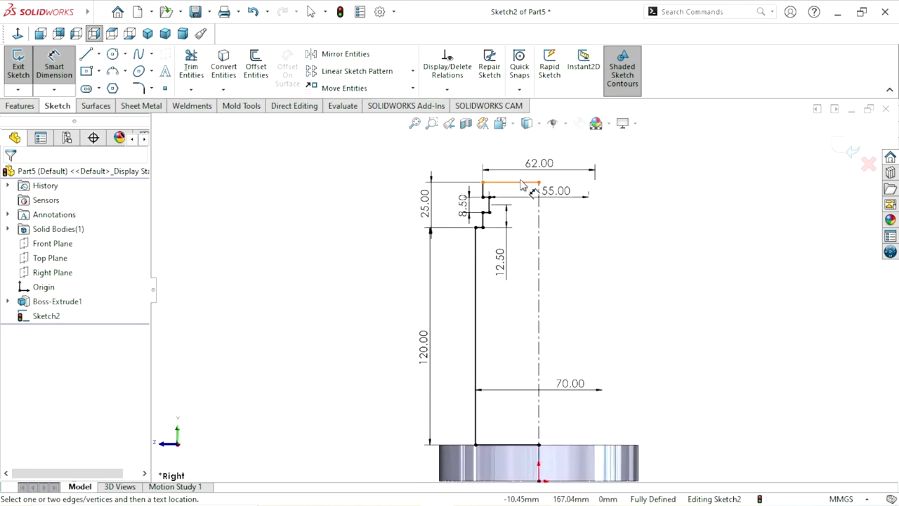
{"action": "scroll", "coordinate": [521, 207], "scroll_direction": "down", "scroll_amount": 2}
{"action": "scroll", "coordinate": [511, 231], "scroll_direction": "down", "scroll_amount": 2}
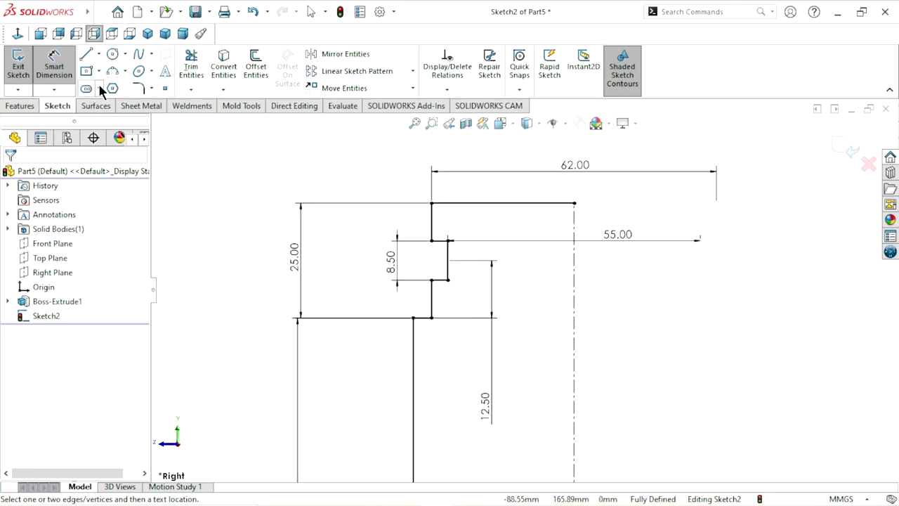
Step: Round the notch's upper and lower inner corners with 1 mm sketch fillets, accepting the relation warning
{"action": "left_click", "coordinate": [137, 88]}
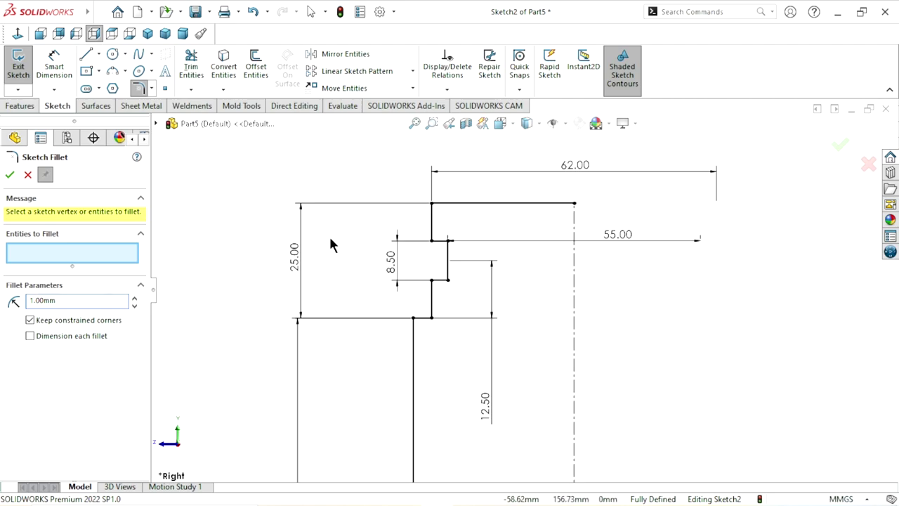
{"action": "left_click", "coordinate": [447, 242]}
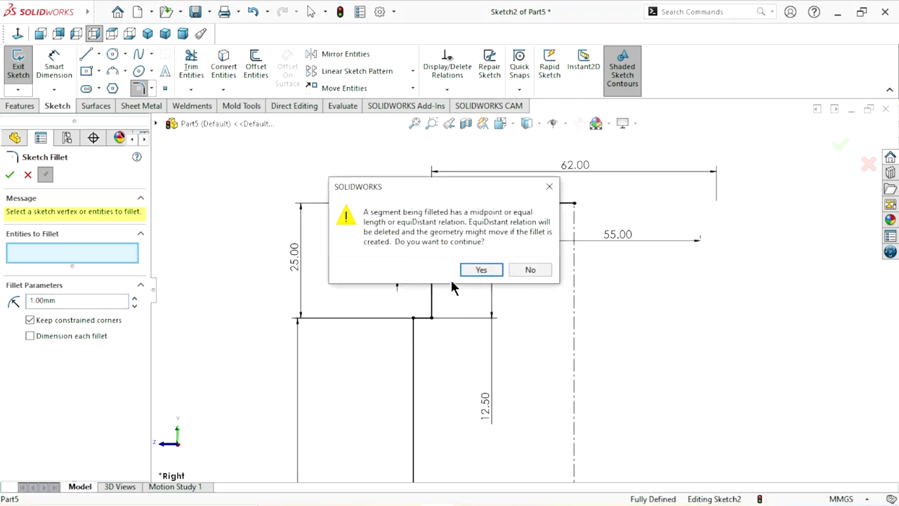
{"action": "left_click", "coordinate": [470, 271]}
{"action": "left_click", "coordinate": [448, 279]}
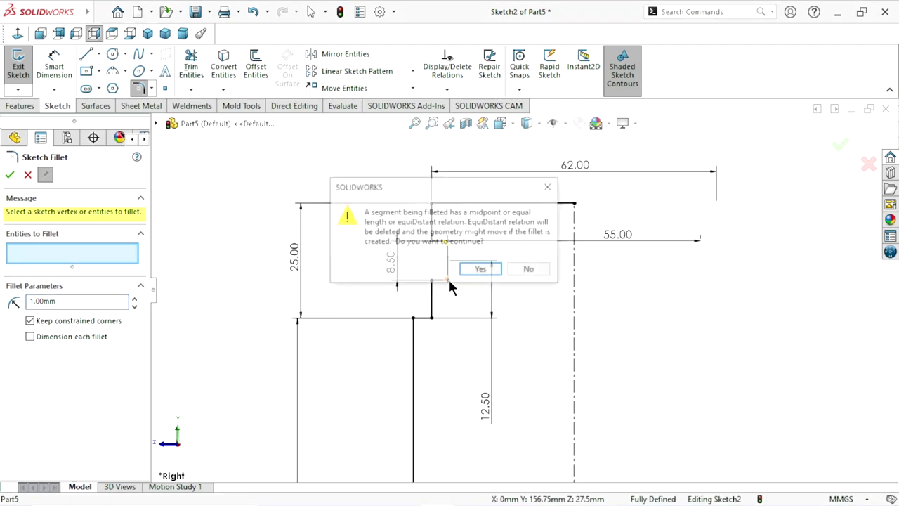
{"action": "left_click", "coordinate": [472, 269]}
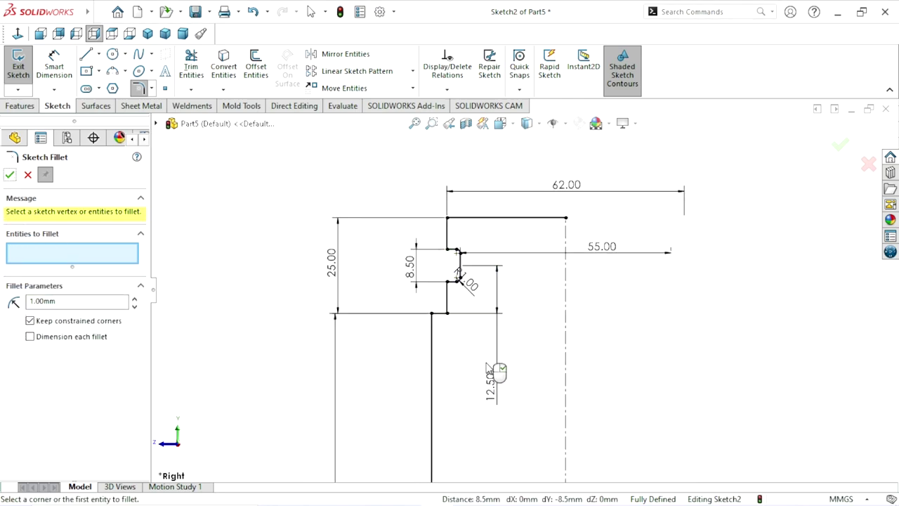
{"action": "scroll", "coordinate": [515, 306], "scroll_direction": "down", "scroll_amount": 1}
{"action": "scroll", "coordinate": [490, 302], "scroll_direction": "down", "scroll_amount": 1}
{"action": "scroll", "coordinate": [490, 302], "scroll_direction": "down", "scroll_amount": 1}
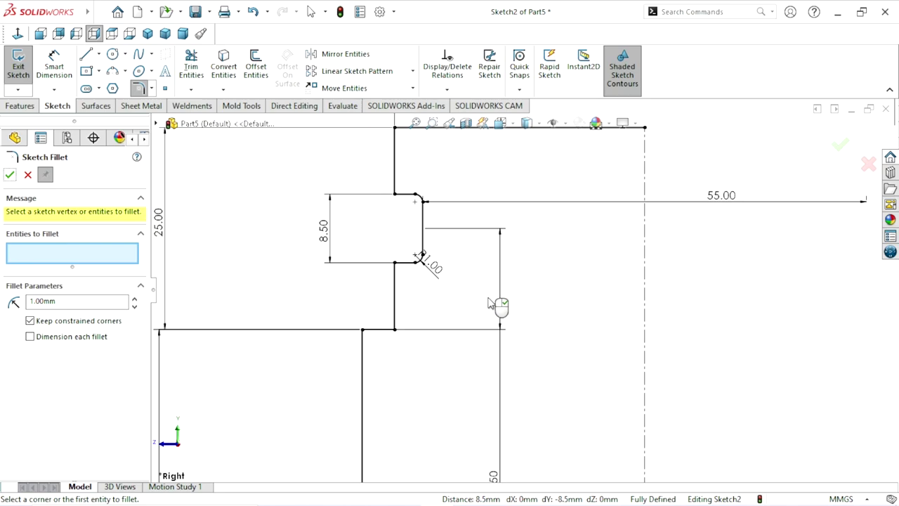
{"action": "scroll", "coordinate": [494, 303], "scroll_direction": "up", "scroll_amount": 1}
{"action": "left_click", "coordinate": [27, 175]}
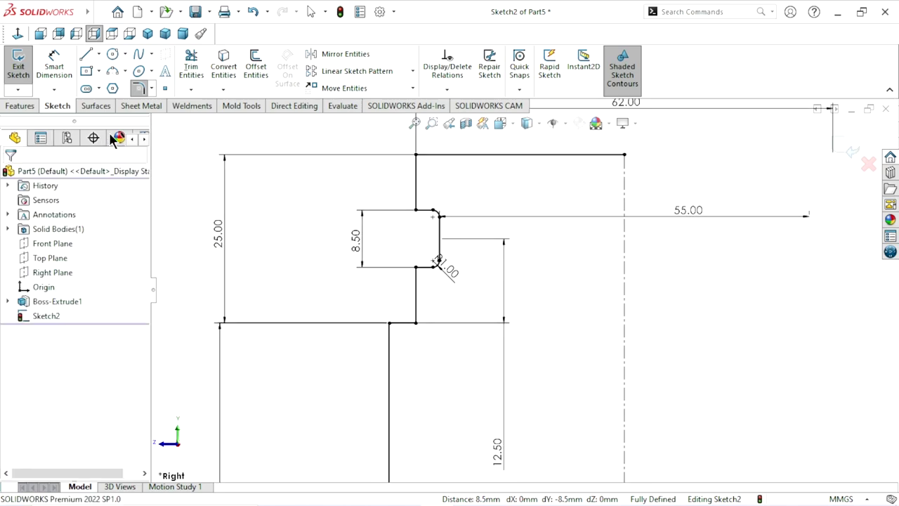
{"action": "left_click", "coordinate": [151, 88]}
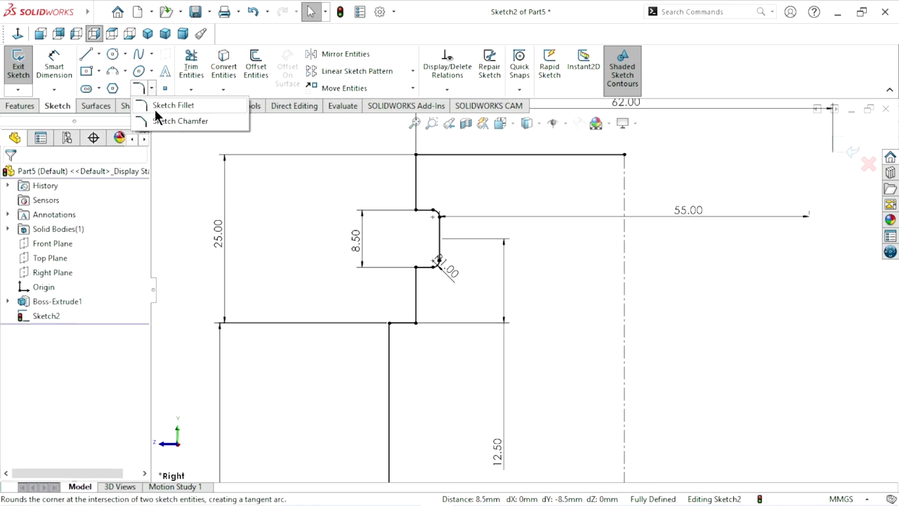
{"action": "left_click", "coordinate": [153, 119]}
{"action": "type", "text": "0.5"}
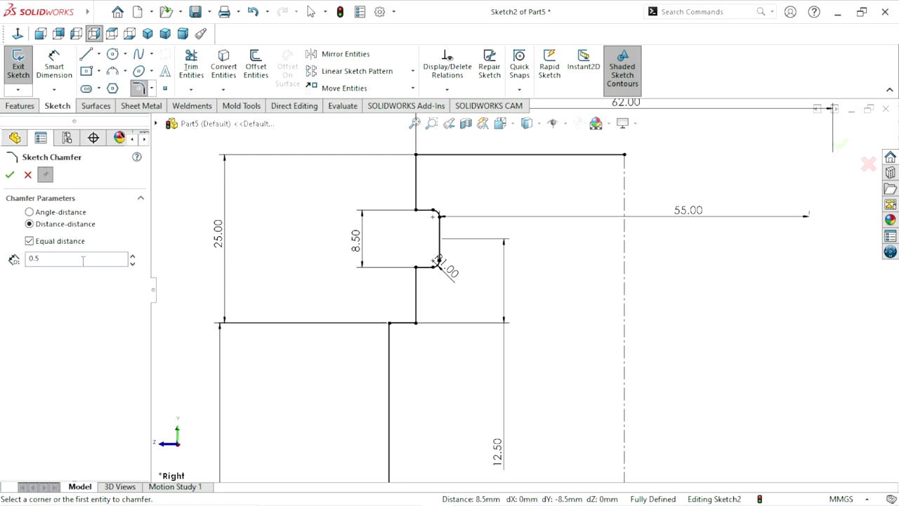
Step: Bevel the notch's upper and lower outer corners with 0.5 mm equal-distance chamfers
{"action": "key", "text": "Return"}
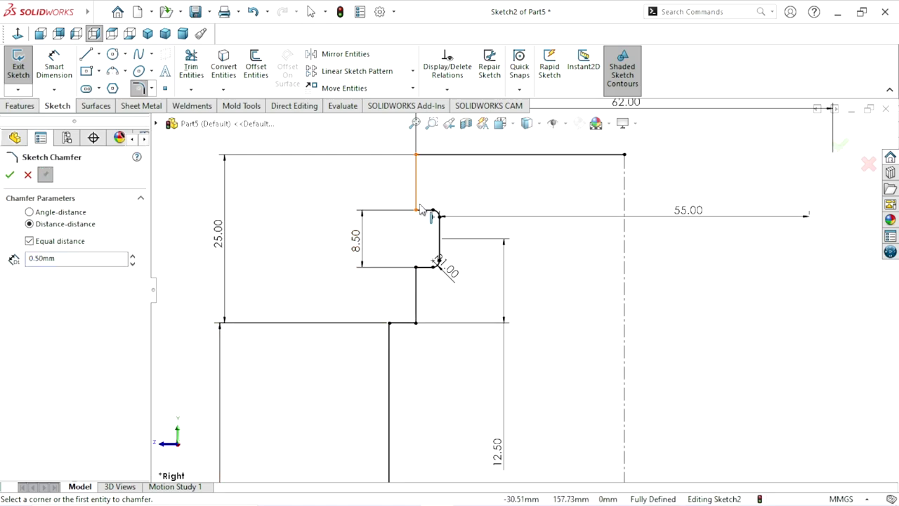
{"action": "left_click", "coordinate": [416, 211]}
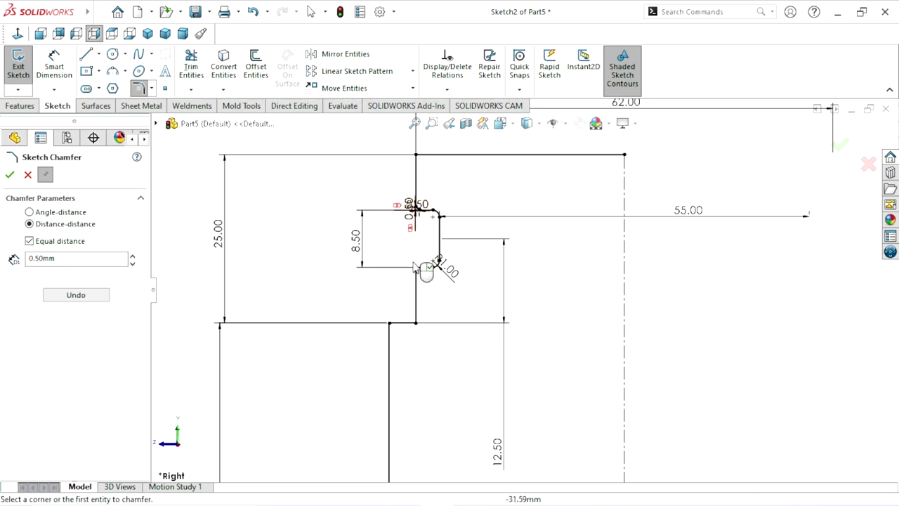
{"action": "left_click", "coordinate": [415, 268]}
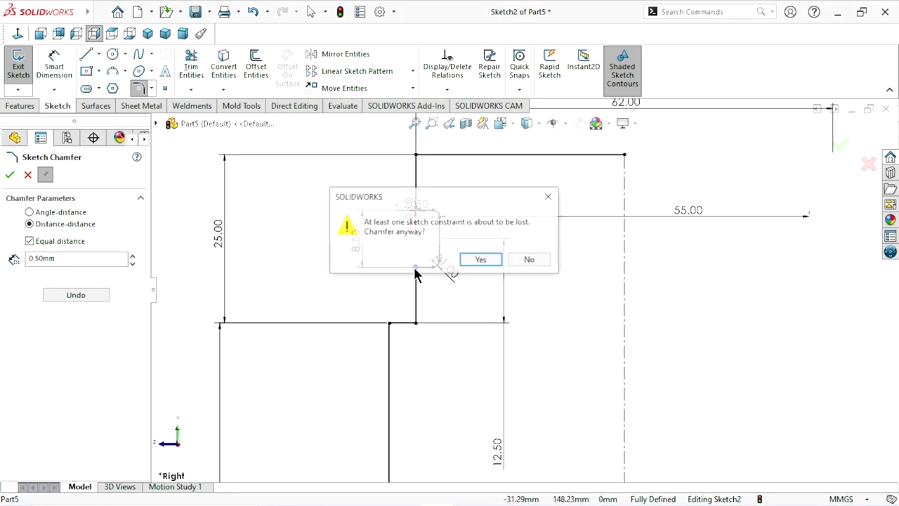
{"action": "left_click", "coordinate": [482, 261]}
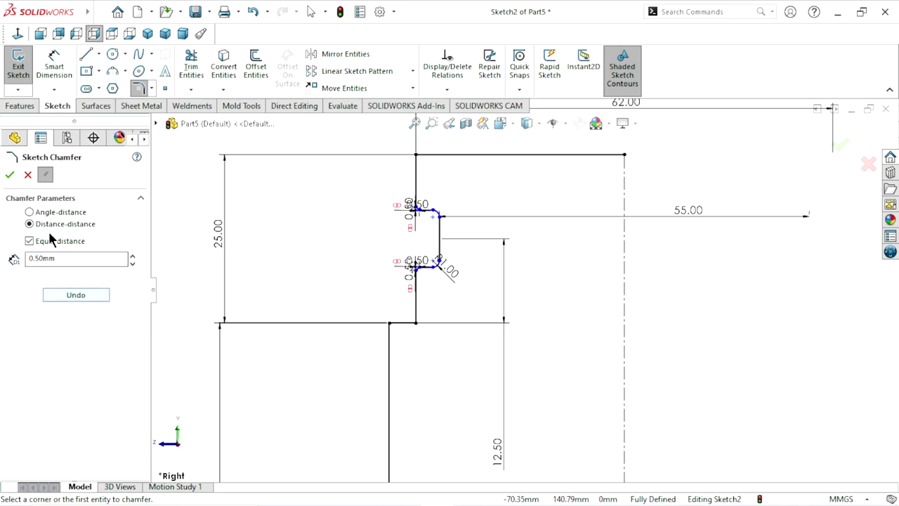
{"action": "left_click", "coordinate": [10, 176]}
{"action": "scroll", "coordinate": [415, 353], "scroll_direction": "up", "scroll_amount": 1}
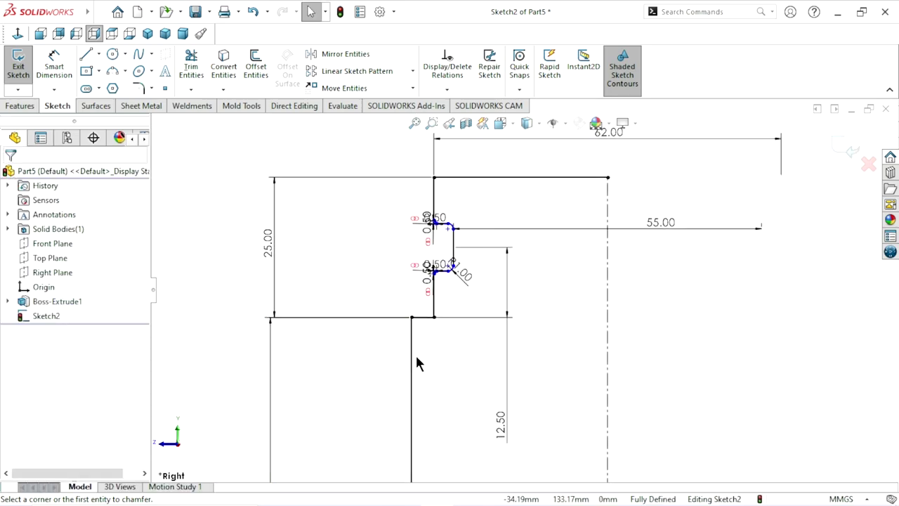
{"action": "scroll", "coordinate": [415, 354], "scroll_direction": "up", "scroll_amount": 4}
{"action": "scroll", "coordinate": [422, 361], "scroll_direction": "up", "scroll_amount": 2}
{"action": "scroll", "coordinate": [596, 378], "scroll_direction": "down", "scroll_amount": 2}
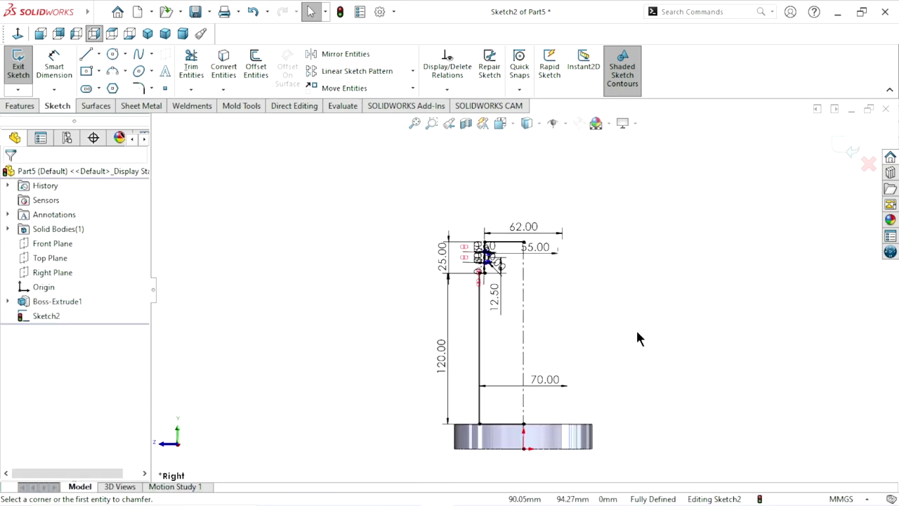
{"action": "scroll", "coordinate": [546, 377], "scroll_direction": "up", "scroll_amount": 1}
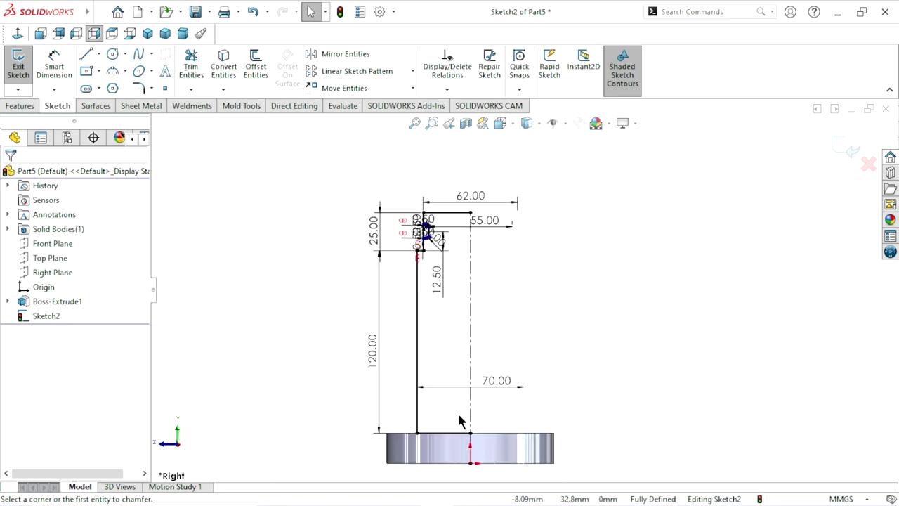
{"action": "scroll", "coordinate": [458, 410], "scroll_direction": "down", "scroll_amount": 1}
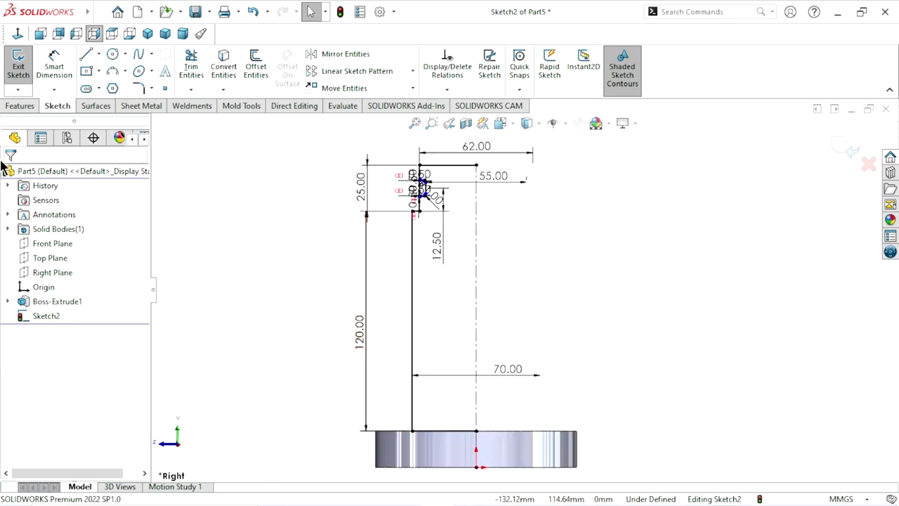
{"action": "left_click", "coordinate": [11, 109]}
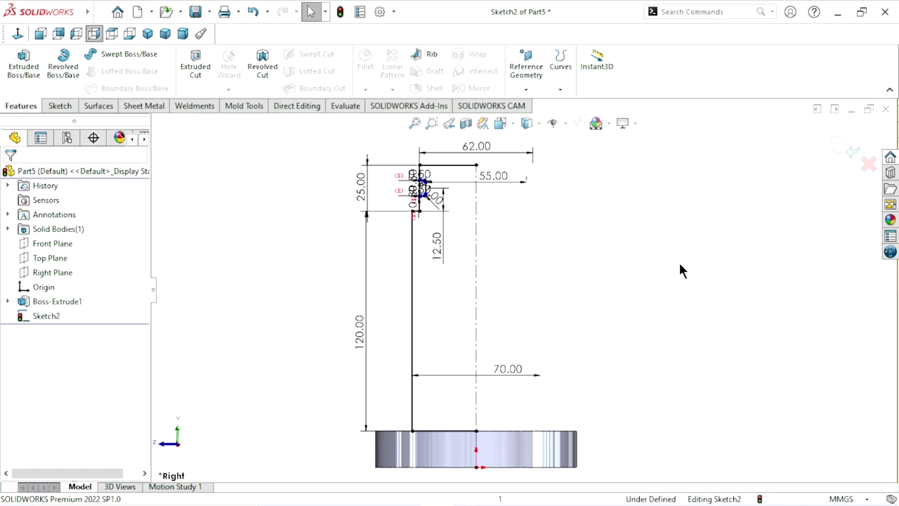
{"action": "left_click", "coordinate": [66, 109]}
{"action": "left_click", "coordinate": [445, 85]}
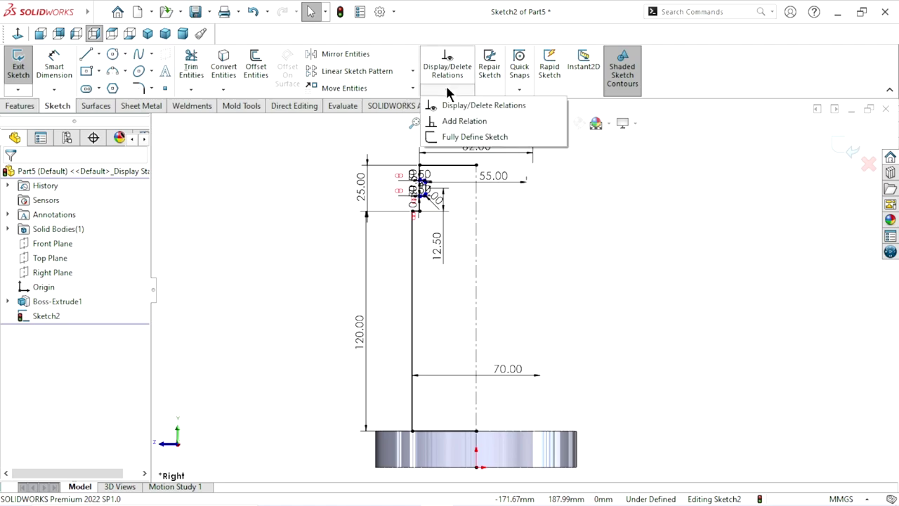
{"action": "left_click", "coordinate": [463, 137]}
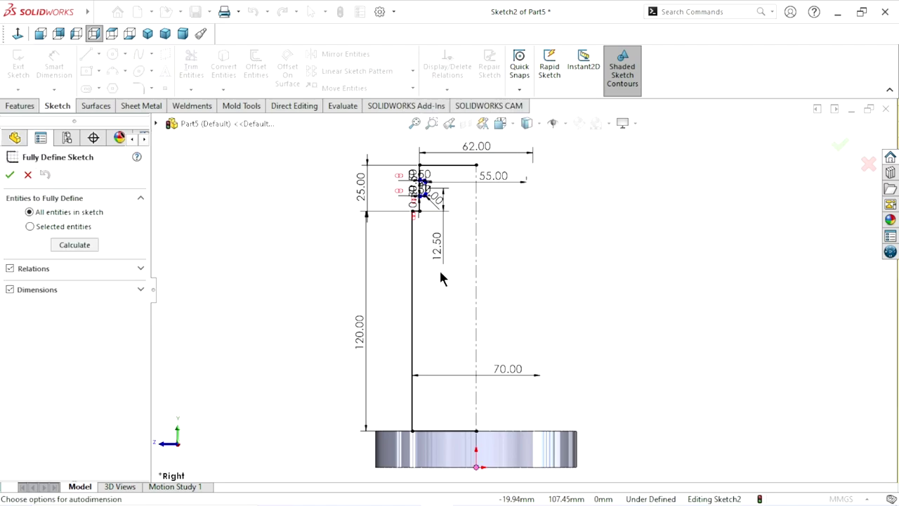
{"action": "left_click", "coordinate": [84, 245]}
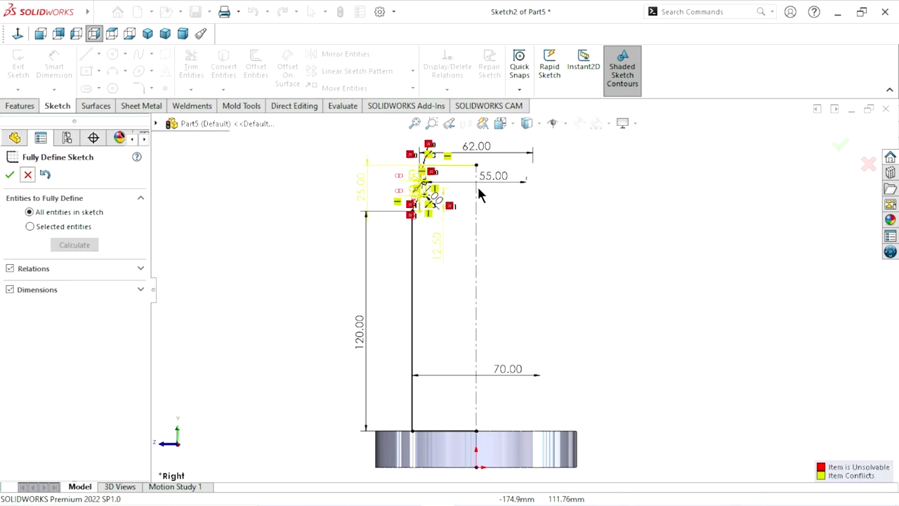
{"action": "key", "text": "Escape"}
Step: Select the short chamfer lines at the lower and upper groove corners
{"action": "scroll", "coordinate": [443, 202], "scroll_direction": "down", "scroll_amount": 3}
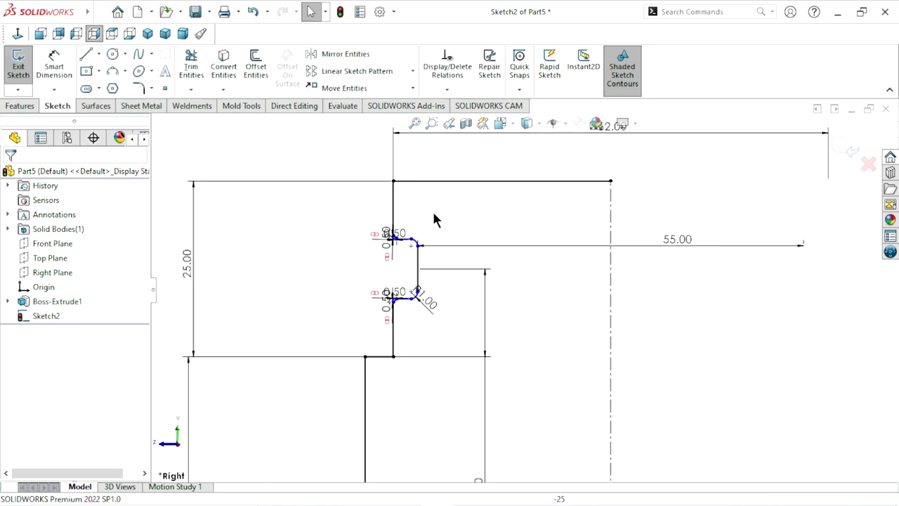
{"action": "scroll", "coordinate": [431, 209], "scroll_direction": "down", "scroll_amount": 2}
{"action": "scroll", "coordinate": [411, 286], "scroll_direction": "down", "scroll_amount": 2}
{"action": "scroll", "coordinate": [441, 308], "scroll_direction": "down", "scroll_amount": 3}
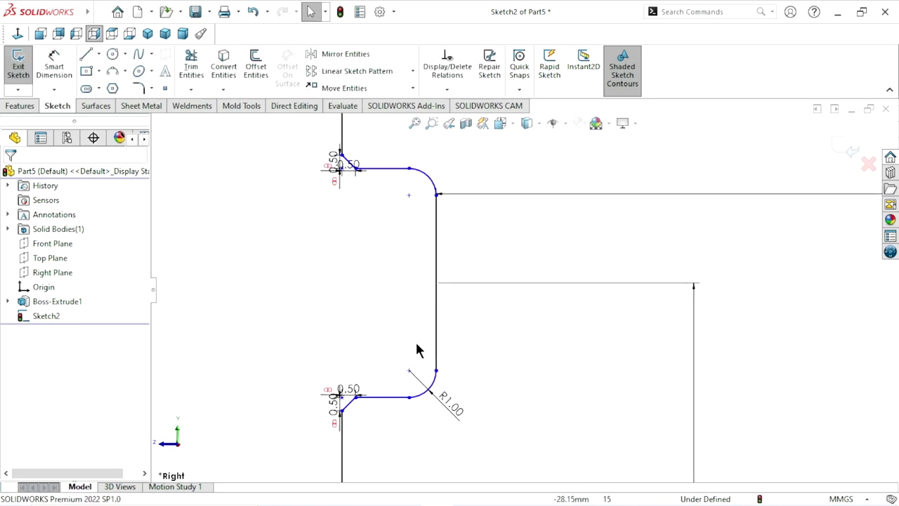
{"action": "left_click", "coordinate": [383, 403]}
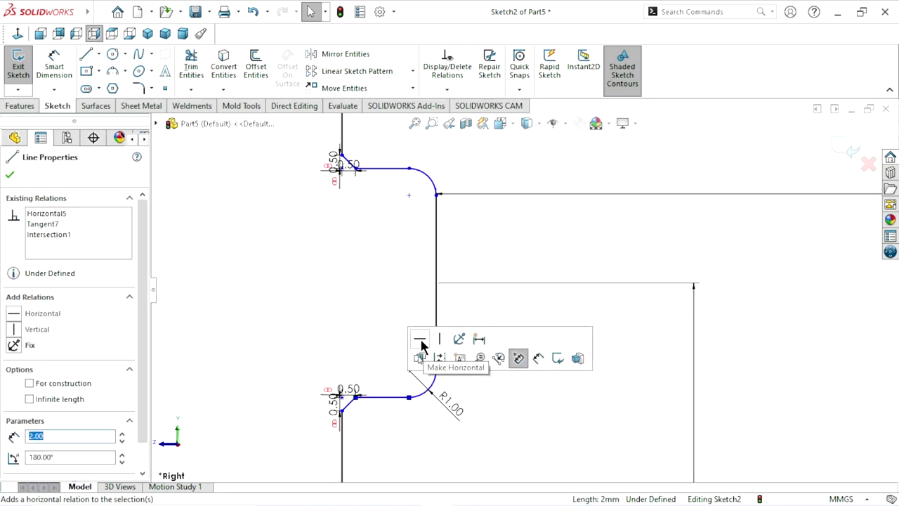
{"action": "left_click", "coordinate": [384, 170]}
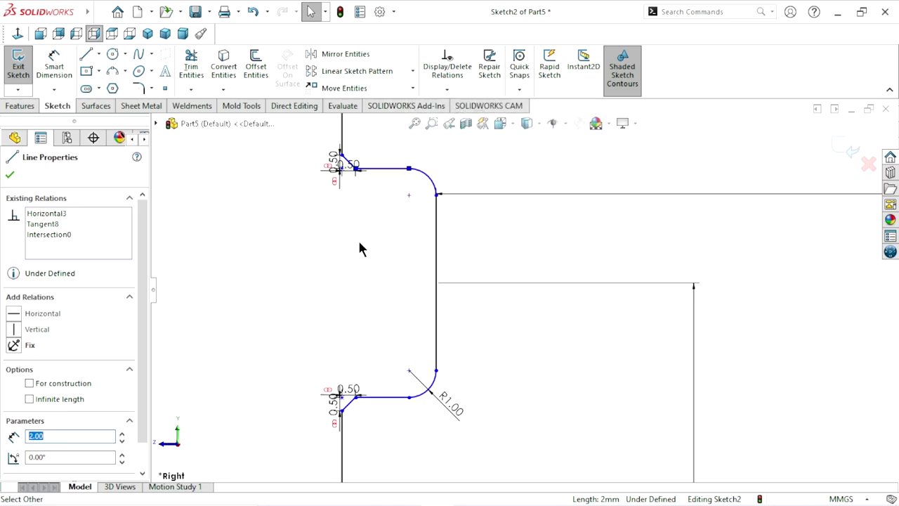
{"action": "scroll", "coordinate": [356, 179], "scroll_direction": "down", "scroll_amount": 2}
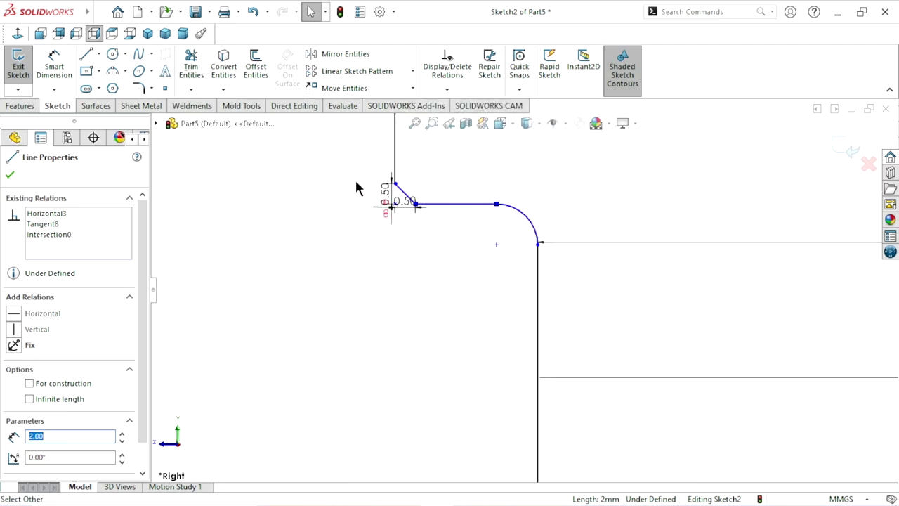
{"action": "scroll", "coordinate": [437, 254], "scroll_direction": "up", "scroll_amount": 3}
{"action": "scroll", "coordinate": [491, 344], "scroll_direction": "up", "scroll_amount": 3}
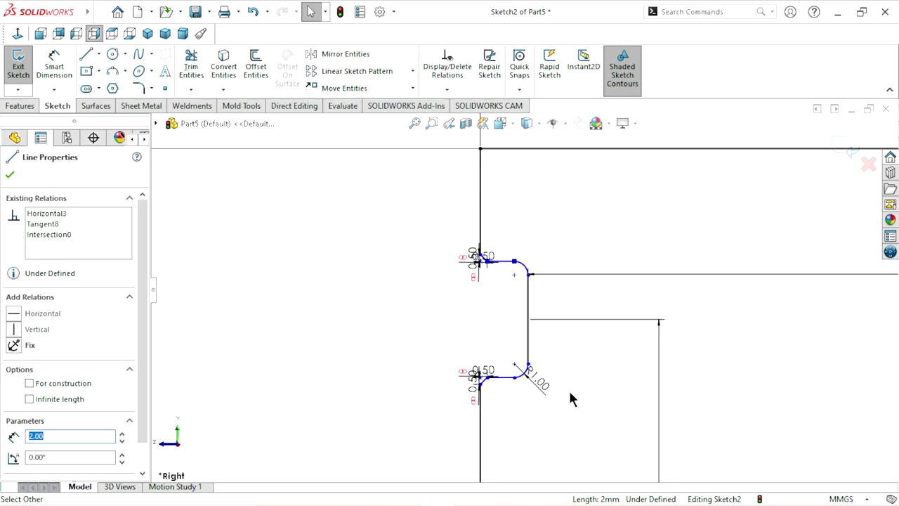
{"action": "scroll", "coordinate": [569, 397], "scroll_direction": "down", "scroll_amount": 2}
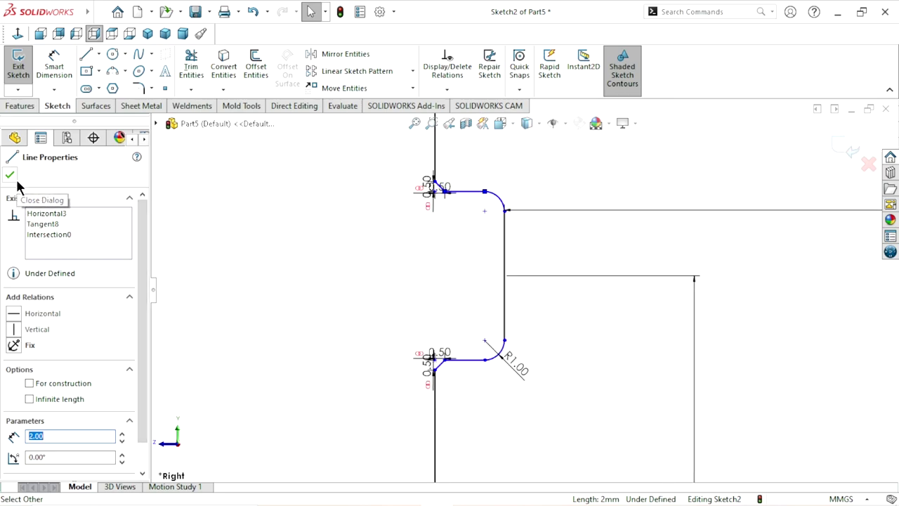
Step: Undo the 0.5 mm corner chamfers, keeping only the 1 mm fillets
{"action": "left_click", "coordinate": [252, 14]}
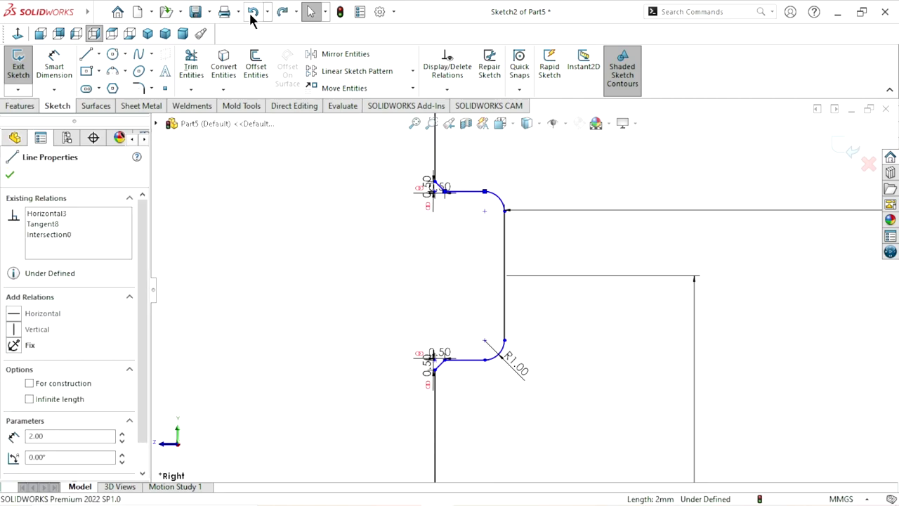
{"action": "left_click", "coordinate": [252, 14]}
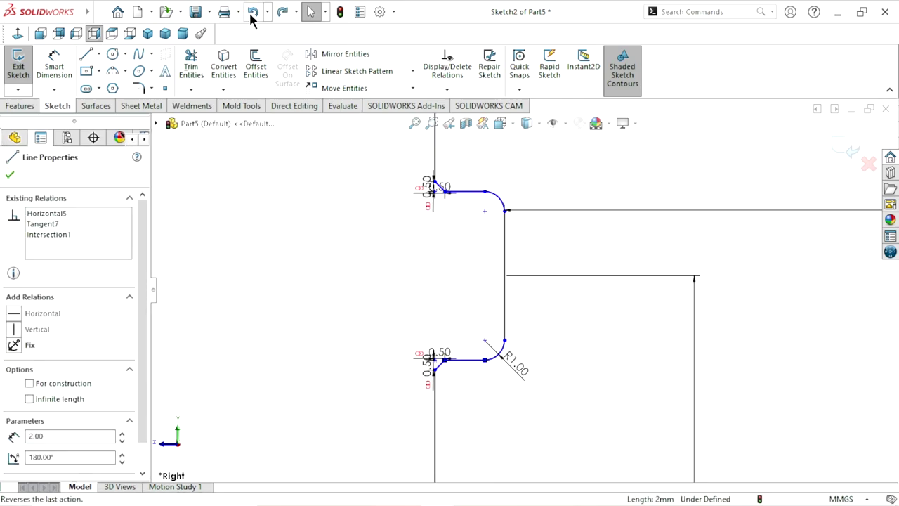
{"action": "left_click", "coordinate": [250, 12]}
{"action": "left_click", "coordinate": [250, 12]}
{"action": "left_click", "coordinate": [250, 14]}
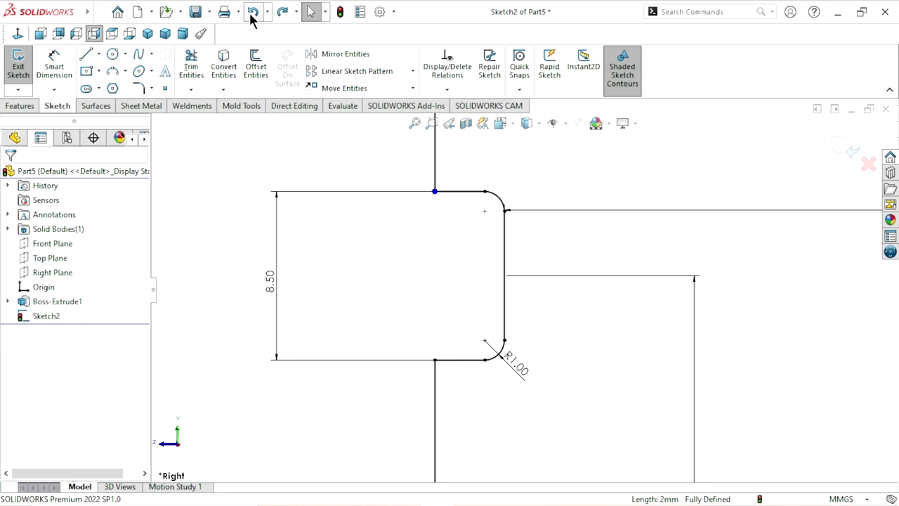
Step: Deselect the point and zoom in on the R1.00 fillet dimension
{"action": "scroll", "coordinate": [466, 386], "scroll_direction": "up", "scroll_amount": 3}
{"action": "scroll", "coordinate": [475, 381], "scroll_direction": "up", "scroll_amount": 2}
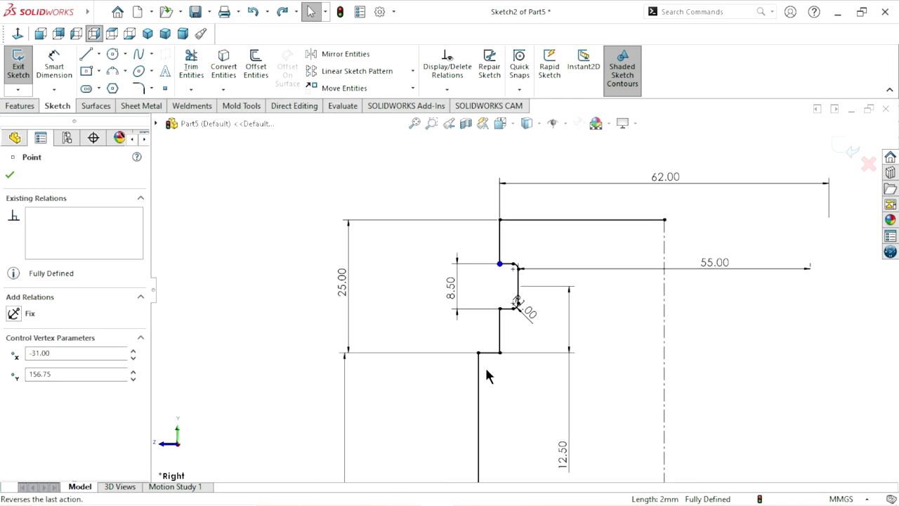
{"action": "scroll", "coordinate": [549, 361], "scroll_direction": "up", "scroll_amount": 2}
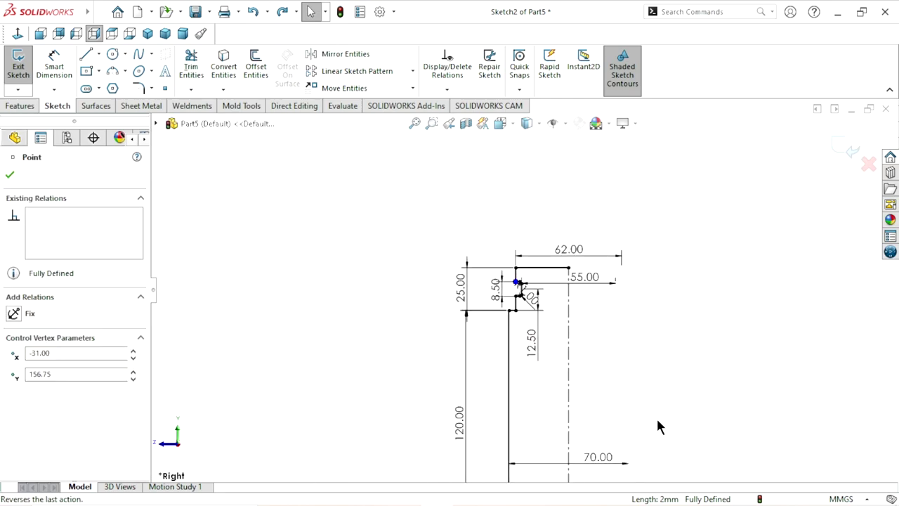
{"action": "scroll", "coordinate": [656, 418], "scroll_direction": "down", "scroll_amount": 2}
{"action": "key", "text": "Escape"}
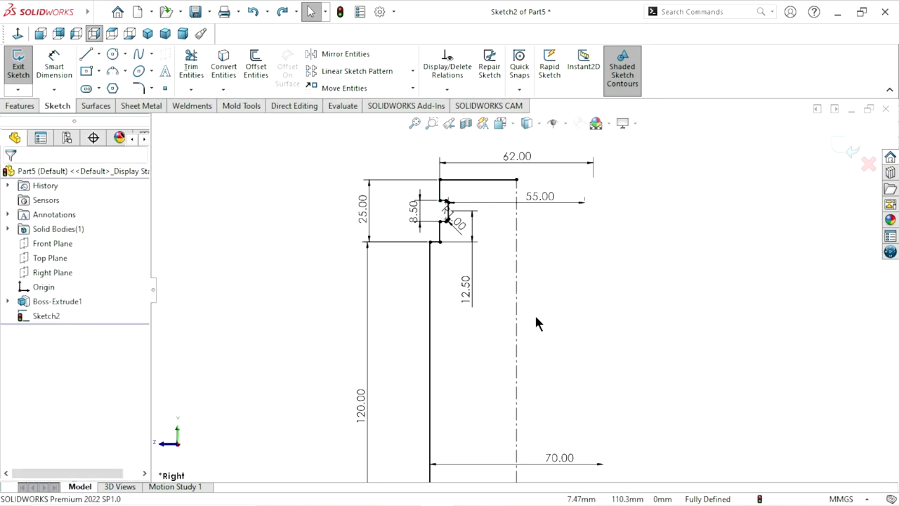
{"action": "scroll", "coordinate": [535, 313], "scroll_direction": "up", "scroll_amount": 1}
{"action": "scroll", "coordinate": [534, 313], "scroll_direction": "down", "scroll_amount": 1}
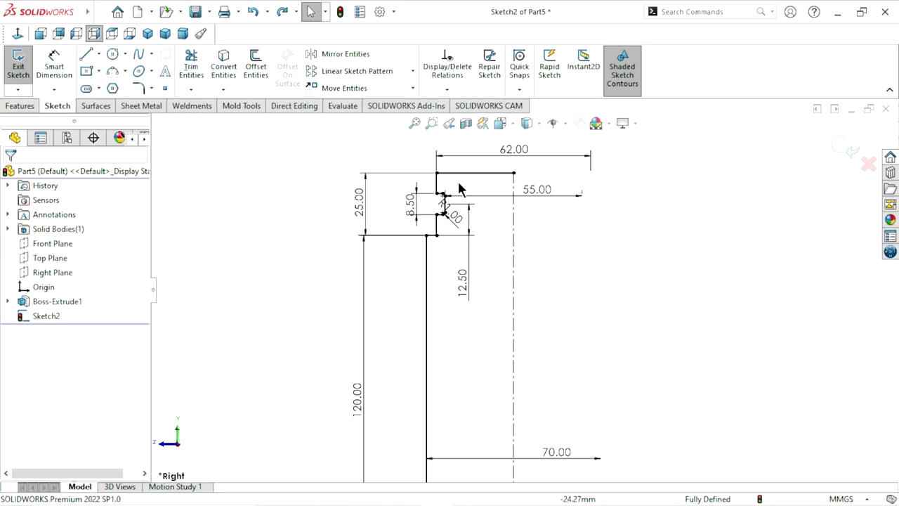
{"action": "scroll", "coordinate": [443, 152], "scroll_direction": "down", "scroll_amount": 2}
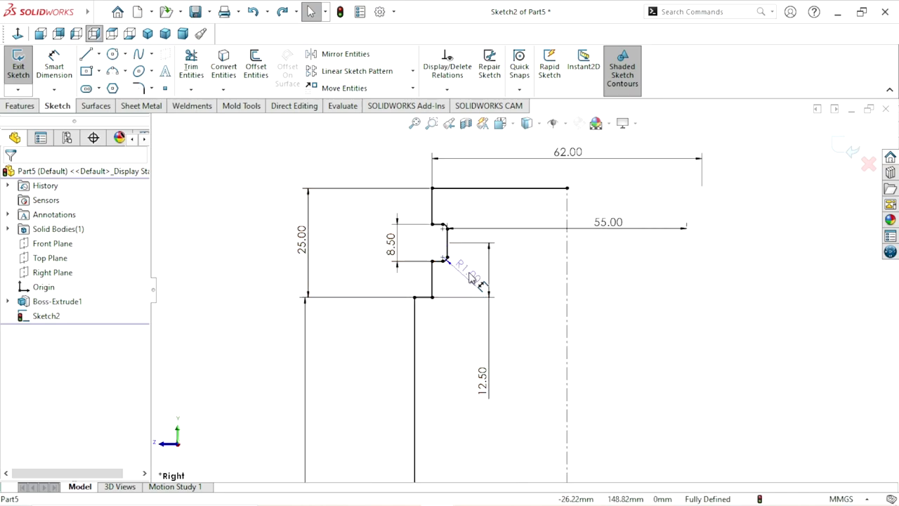
Step: Try dimensioning the groove's short lines, cancelling the duplicate 8.50 dimension
{"action": "left_click", "coordinate": [471, 278]}
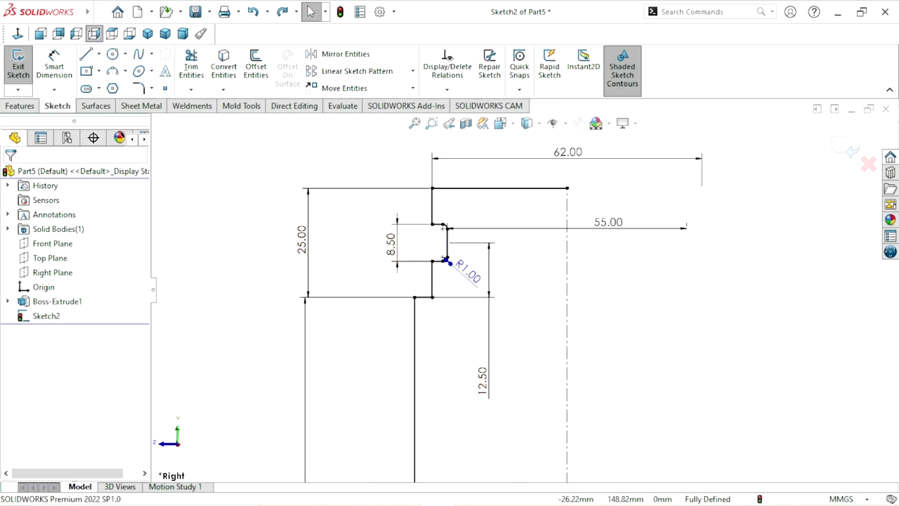
{"action": "left_click", "coordinate": [56, 70]}
{"action": "scroll", "coordinate": [458, 262], "scroll_direction": "down", "scroll_amount": 1}
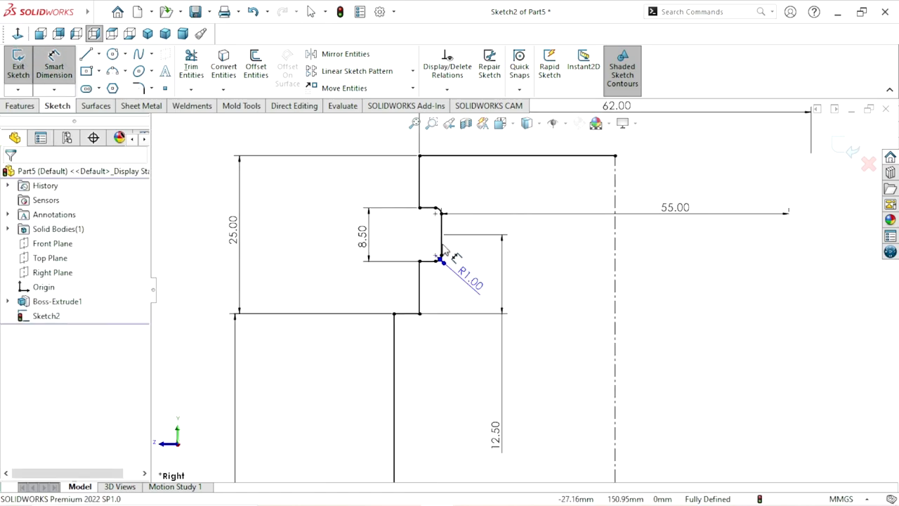
{"action": "left_click", "coordinate": [427, 211]}
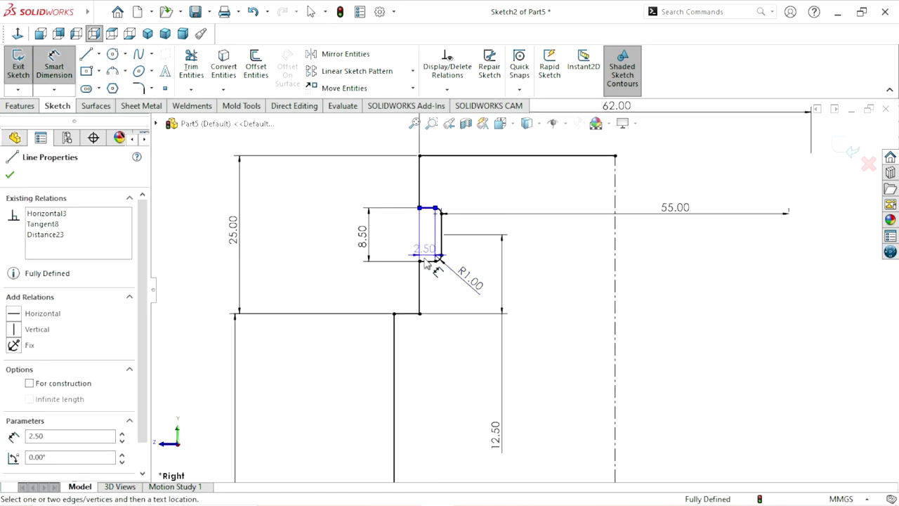
{"action": "left_click", "coordinate": [429, 261]}
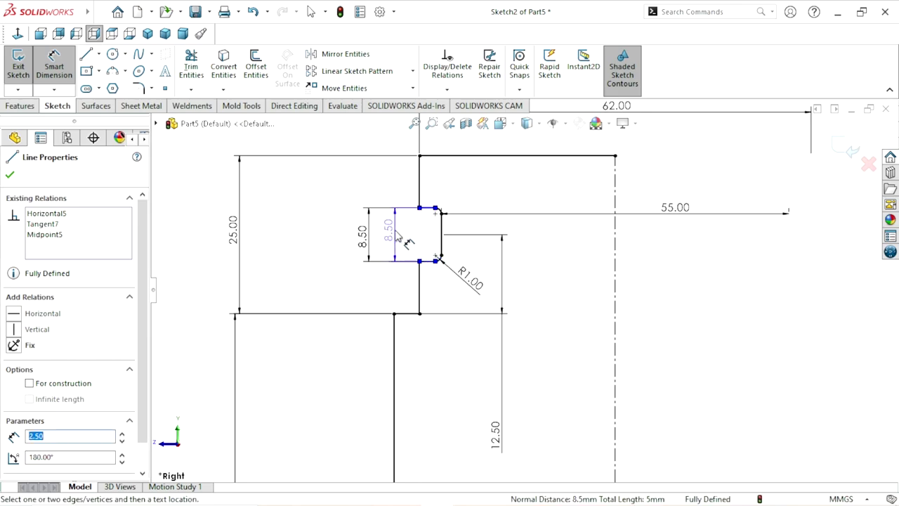
{"action": "key", "text": "Escape"}
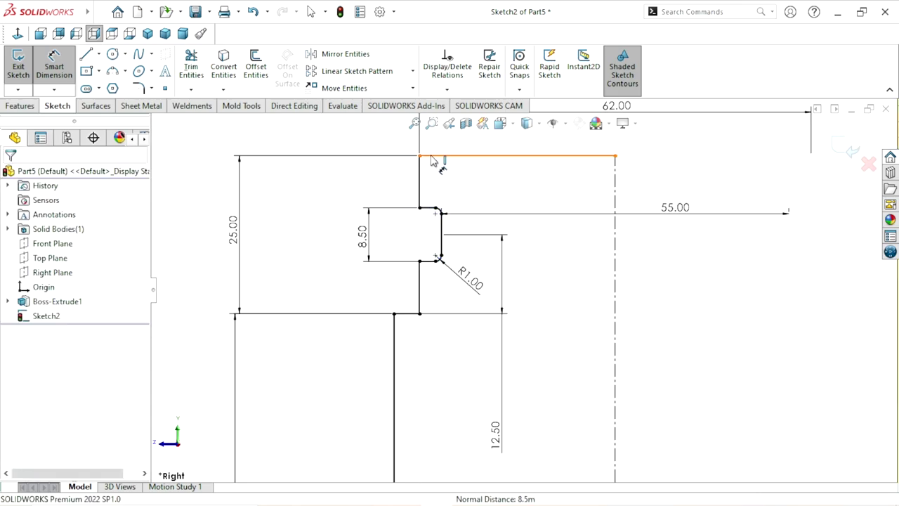
Step: Add a driven 8.25 dimension from the profile's top edge to the groove
{"action": "left_click", "coordinate": [433, 156]}
{"action": "left_click", "coordinate": [426, 207]}
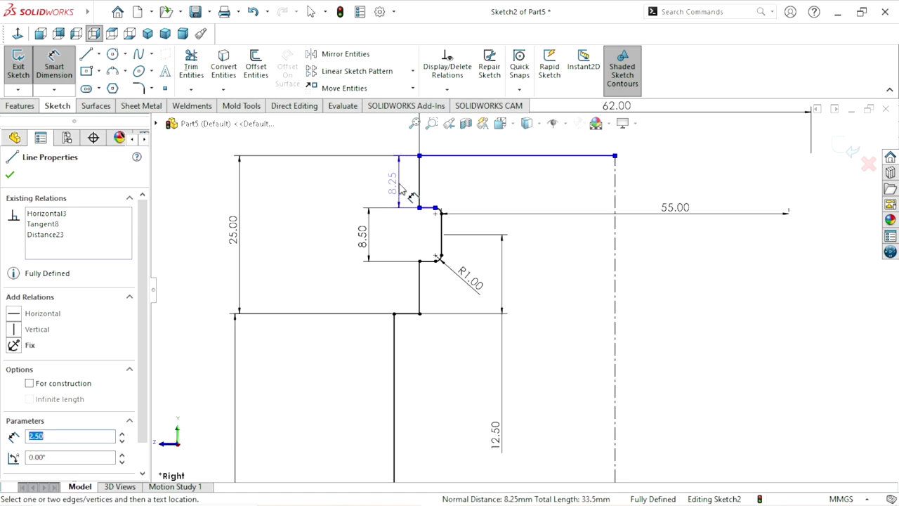
{"action": "left_click", "coordinate": [402, 189]}
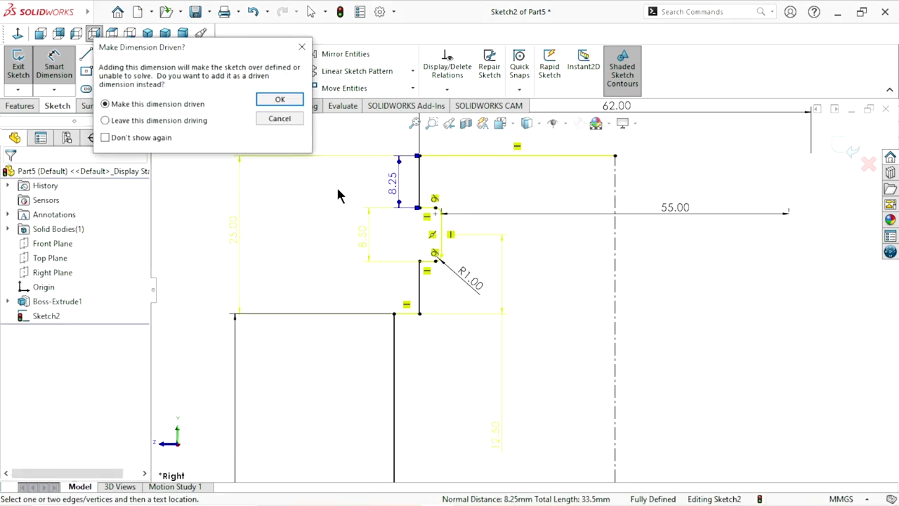
{"action": "left_click", "coordinate": [260, 102]}
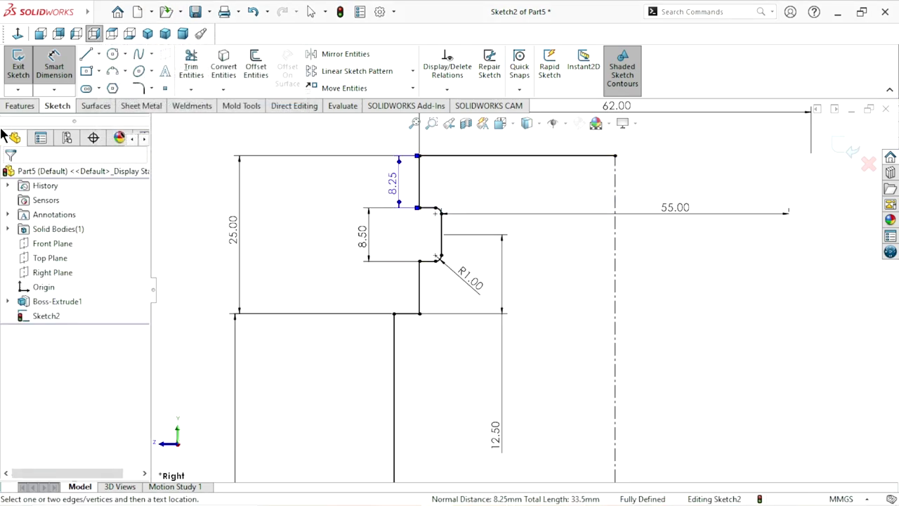
{"action": "left_click", "coordinate": [30, 105]}
Step: Revolve Sketch2 360° about Line1, letting the open sketch close automatically
{"action": "left_click", "coordinate": [62, 63]}
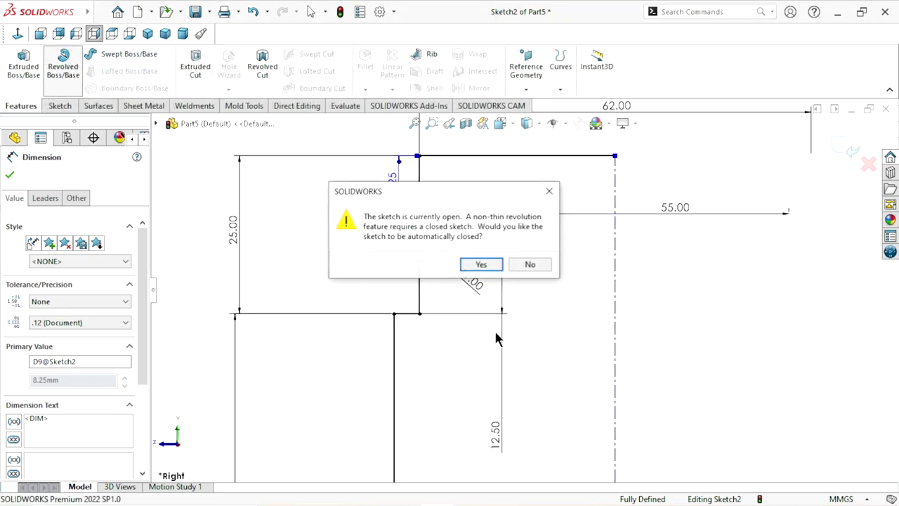
{"action": "left_click", "coordinate": [479, 264]}
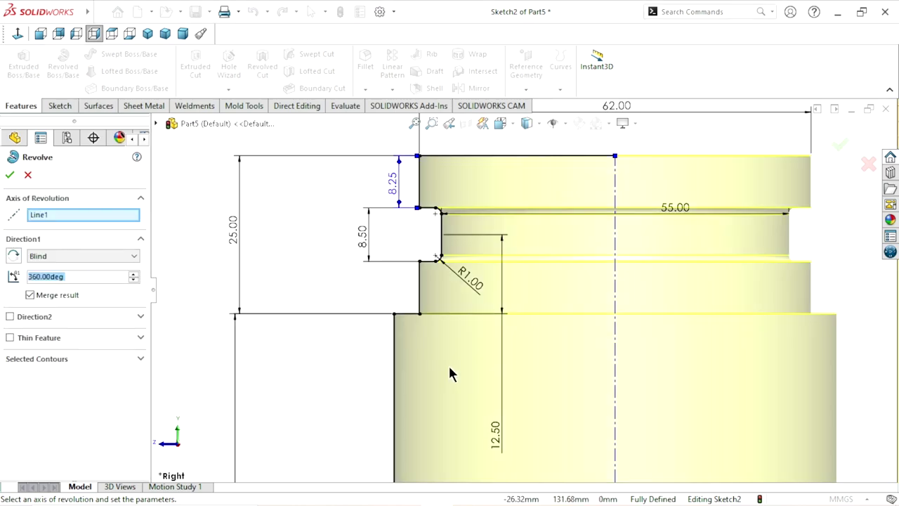
{"action": "scroll", "coordinate": [470, 399], "scroll_direction": "up", "scroll_amount": 5}
{"action": "scroll", "coordinate": [478, 407], "scroll_direction": "up", "scroll_amount": 2}
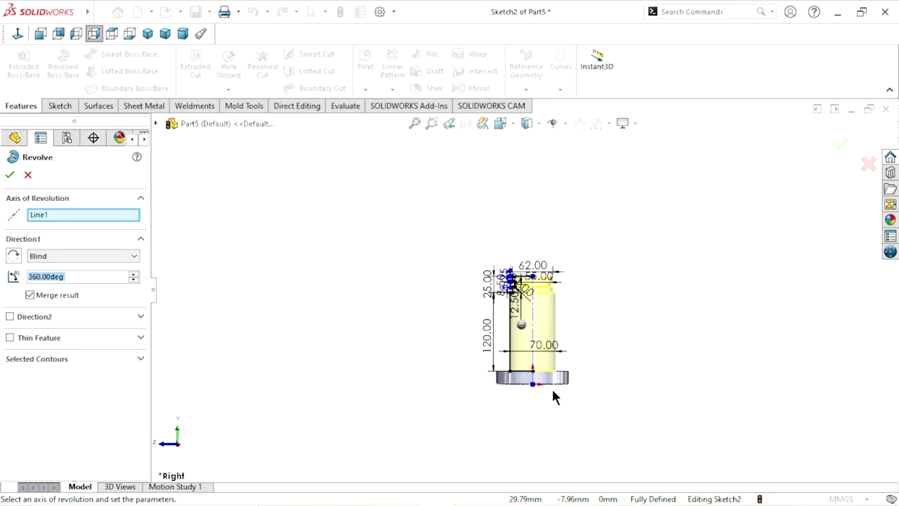
{"action": "scroll", "coordinate": [554, 395], "scroll_direction": "down", "scroll_amount": 4}
{"action": "scroll", "coordinate": [560, 341], "scroll_direction": "down", "scroll_amount": 2}
{"action": "left_click", "coordinate": [9, 175]}
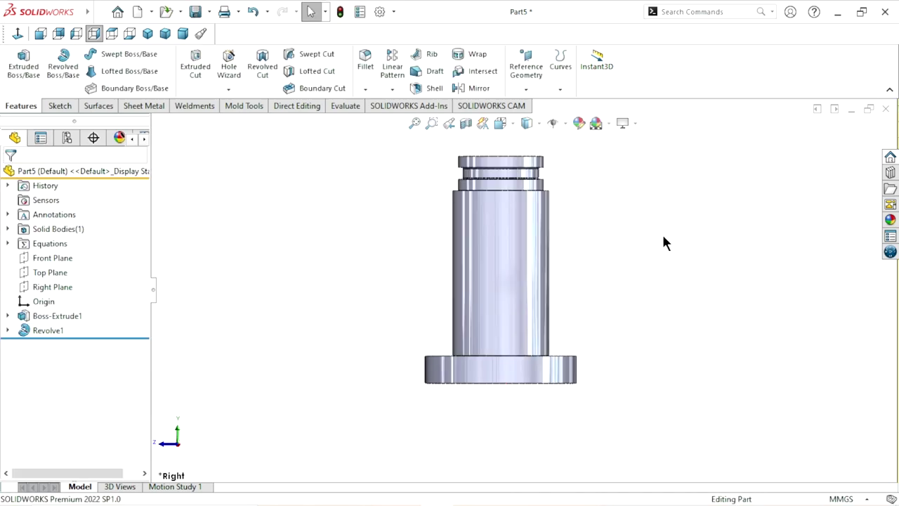
Step: Start a new sketch on the shaft's small end face, viewed normal to it
{"action": "mouse_move", "coordinate": [634, 253]}
{"action": "middle_mouse_down"}
{"action": "mouse_move", "coordinate": [642, 396]}
{"action": "mouse_move", "coordinate": [637, 349]}
{"action": "middle_mouse_up"}
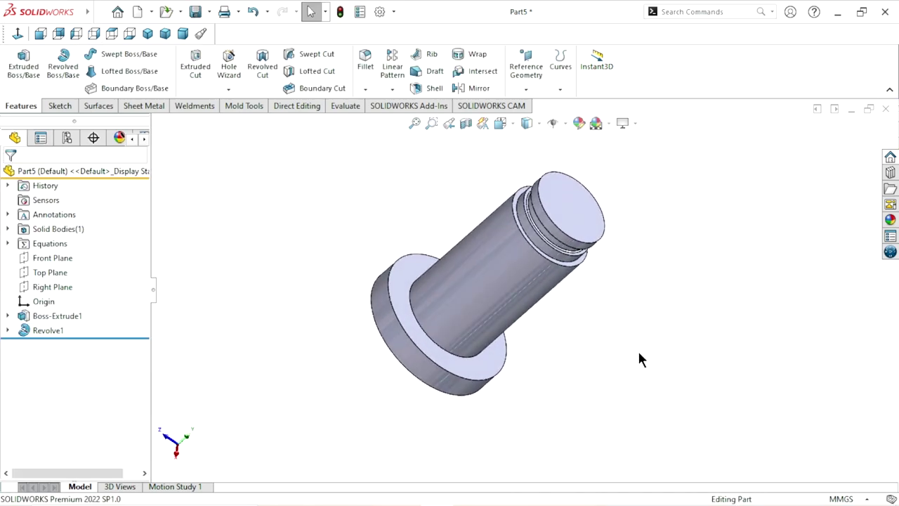
{"action": "left_click", "coordinate": [574, 219]}
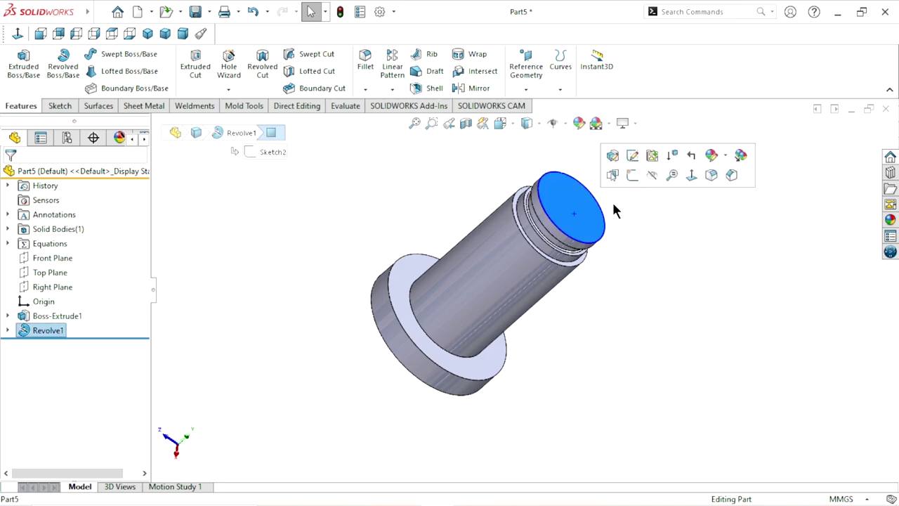
{"action": "left_click", "coordinate": [631, 177]}
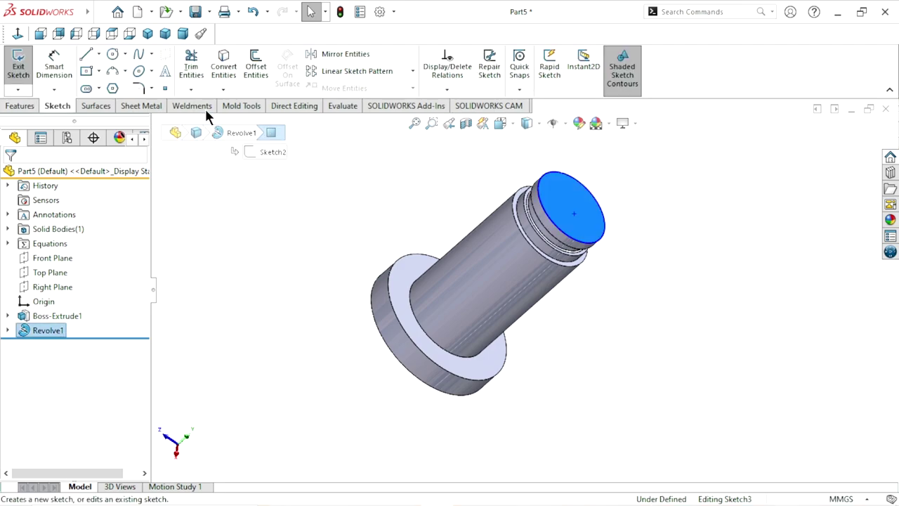
{"action": "left_click", "coordinate": [18, 33]}
{"action": "scroll", "coordinate": [590, 295], "scroll_direction": "down", "scroll_amount": 2}
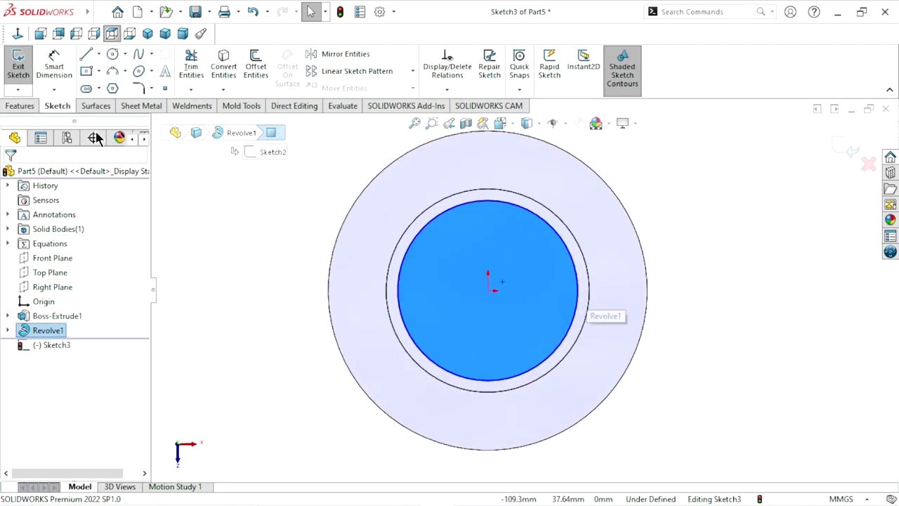
Step: Draw an origin-centred circle and dimension its diameter to 45 mm
{"action": "left_click", "coordinate": [112, 55]}
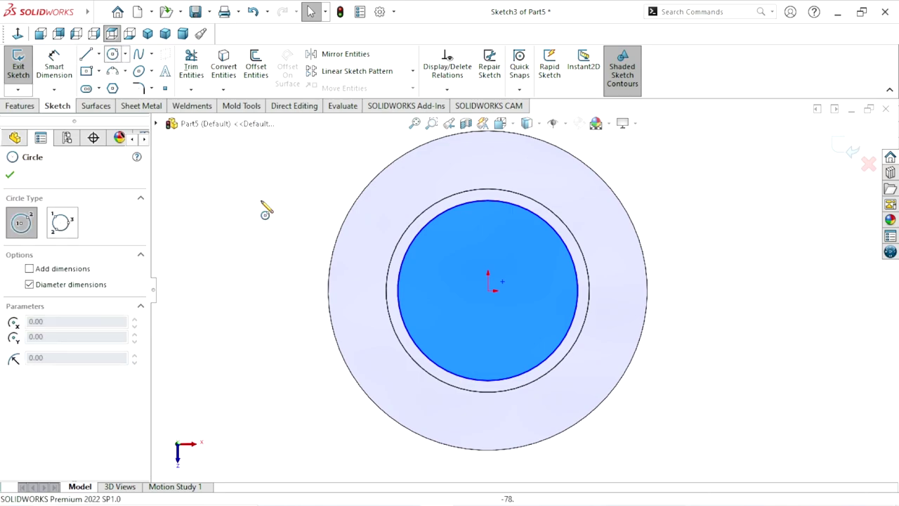
{"action": "left_click", "coordinate": [488, 290]}
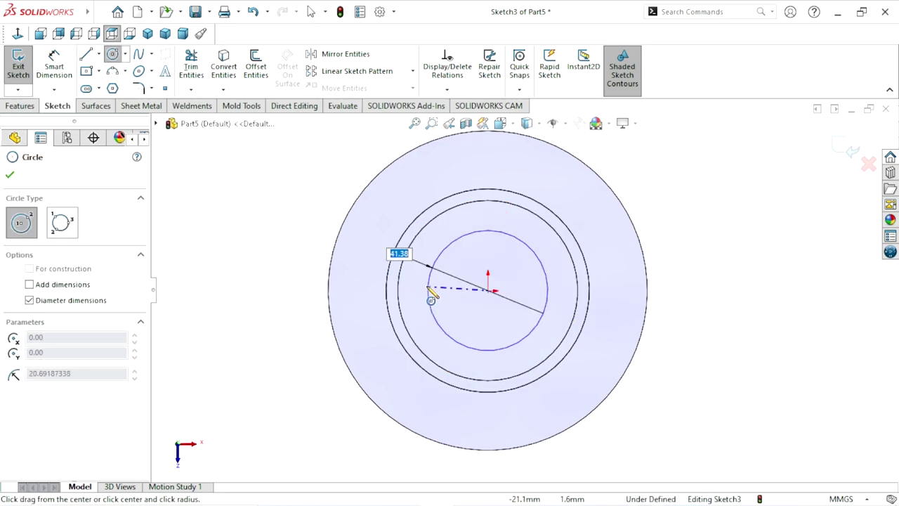
{"action": "left_click", "coordinate": [428, 290]}
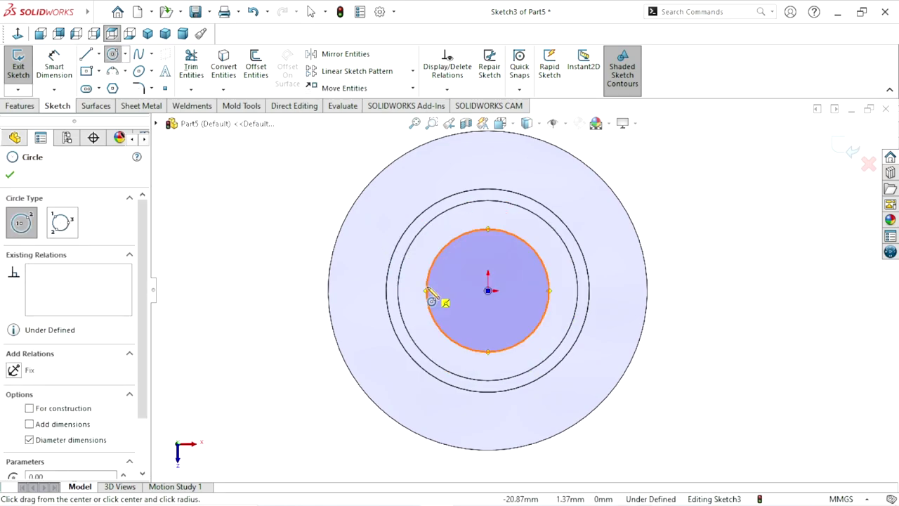
{"action": "left_click", "coordinate": [64, 68]}
{"action": "left_click", "coordinate": [549, 295]}
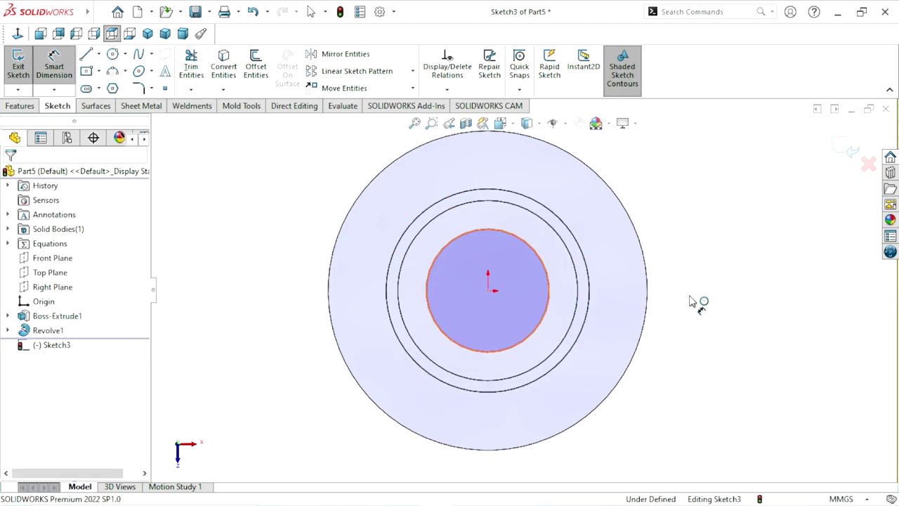
{"action": "left_click", "coordinate": [694, 293]}
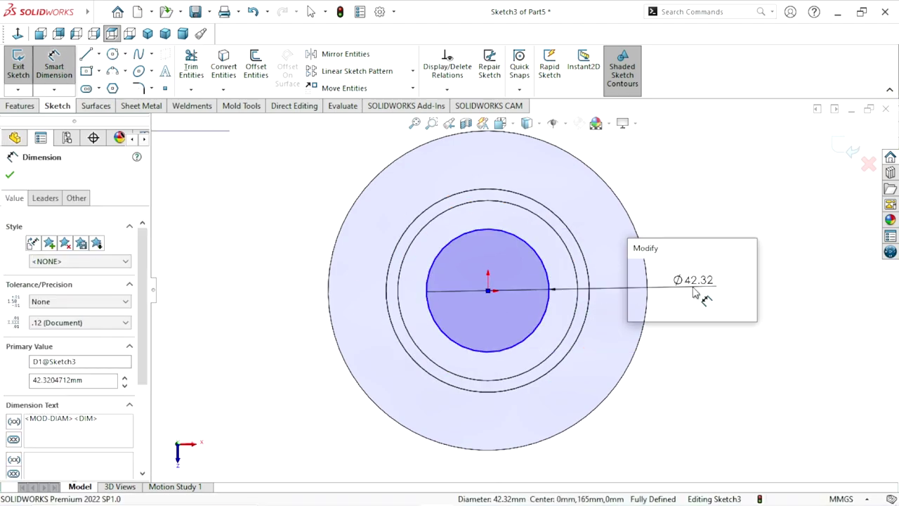
{"action": "type", "text": "45"}
{"action": "left_click", "coordinate": [636, 270]}
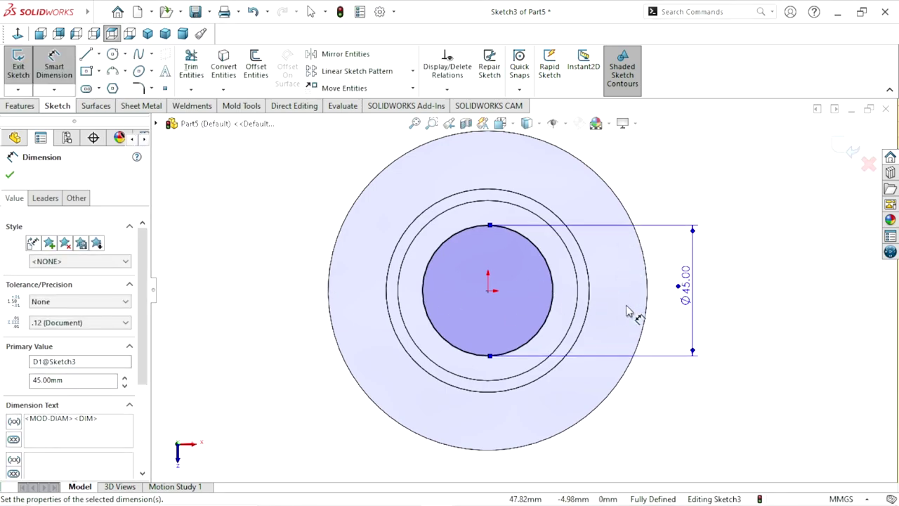
{"action": "scroll", "coordinate": [536, 291], "scroll_direction": "down", "scroll_amount": 1}
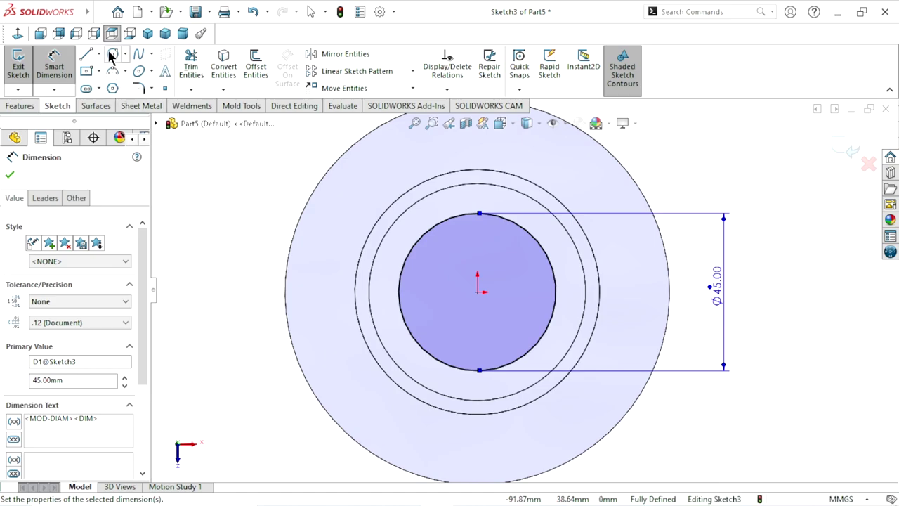
{"action": "left_click", "coordinate": [87, 73]}
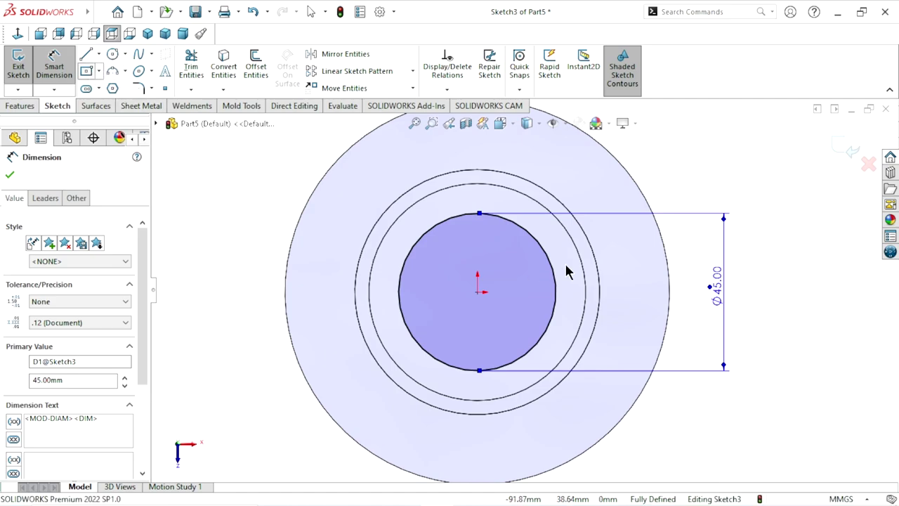
Step: Draw a centre rectangle anchored at the origin across the bore
{"action": "left_click", "coordinate": [477, 292]}
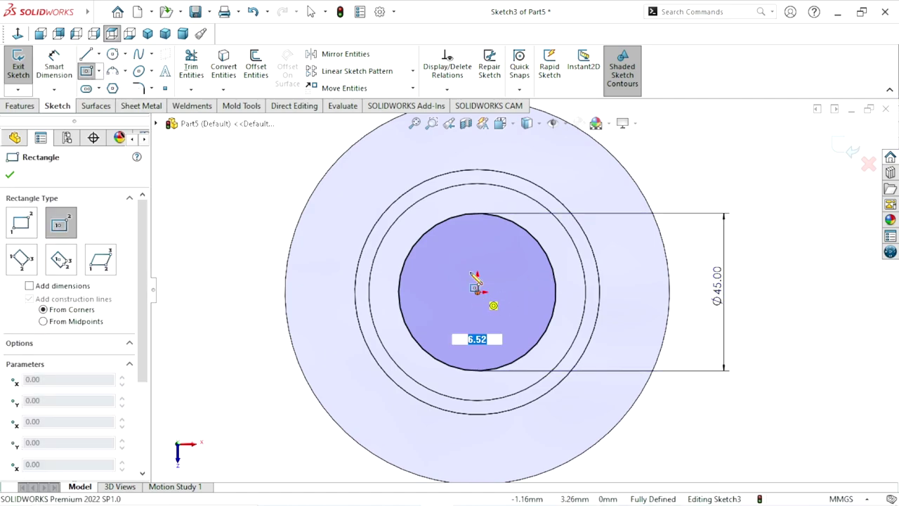
{"action": "left_click", "coordinate": [462, 198]}
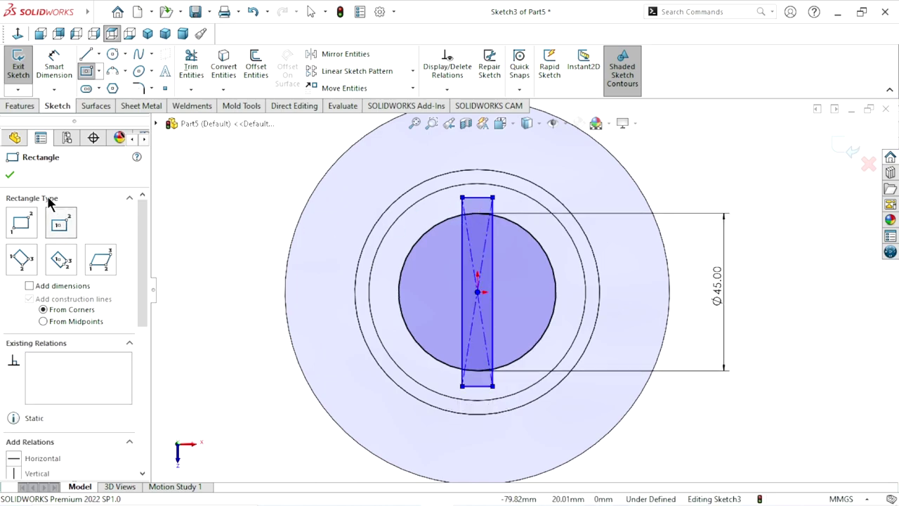
{"action": "left_click", "coordinate": [10, 175]}
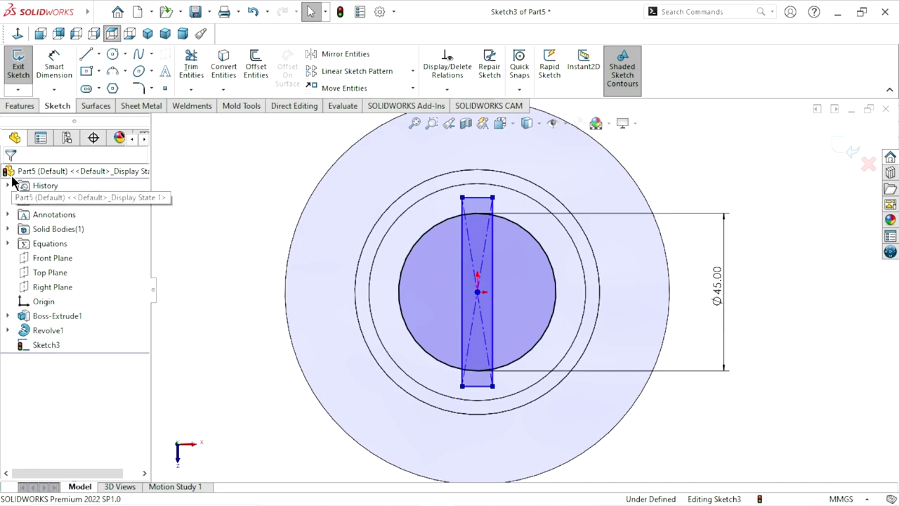
Step: Dimension the rectangle to 50 mm height and 8 mm width
{"action": "left_click", "coordinate": [56, 69]}
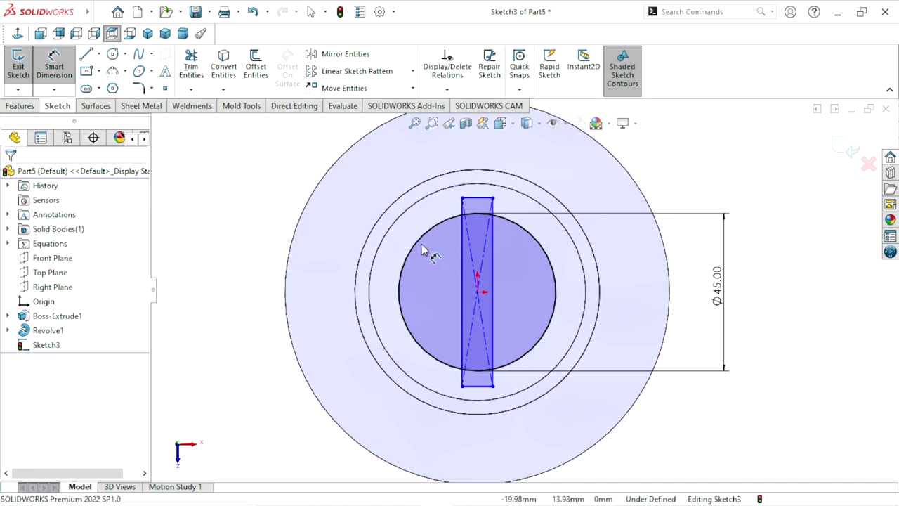
{"action": "left_click", "coordinate": [461, 276]}
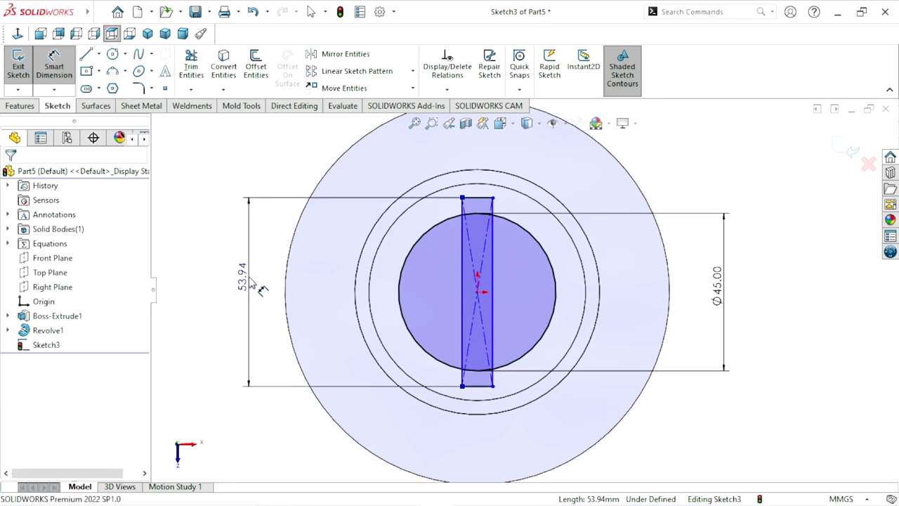
{"action": "left_click", "coordinate": [260, 289]}
{"action": "type", "text": "50"}
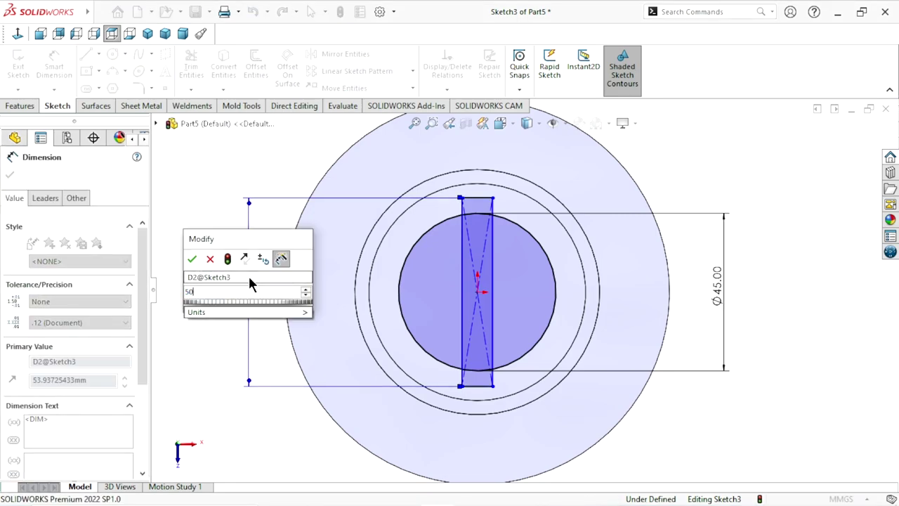
{"action": "left_click", "coordinate": [193, 261]}
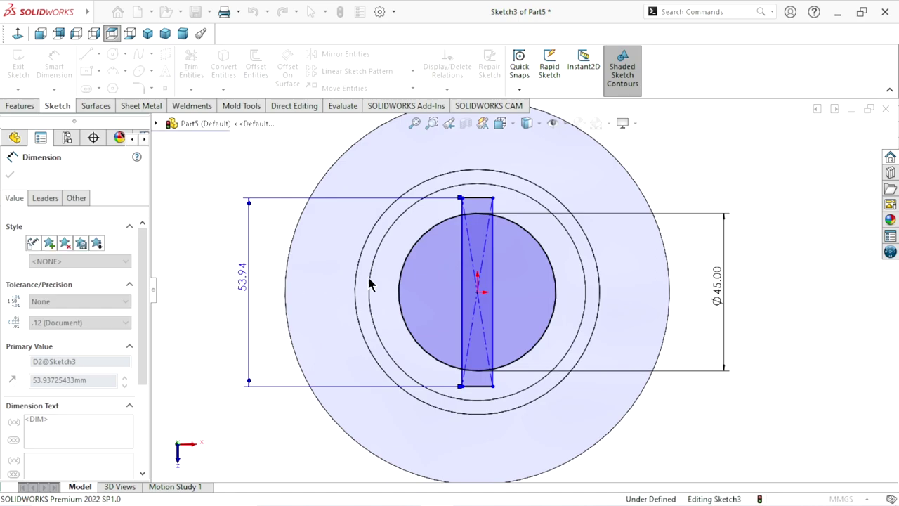
{"action": "left_click", "coordinate": [481, 205]}
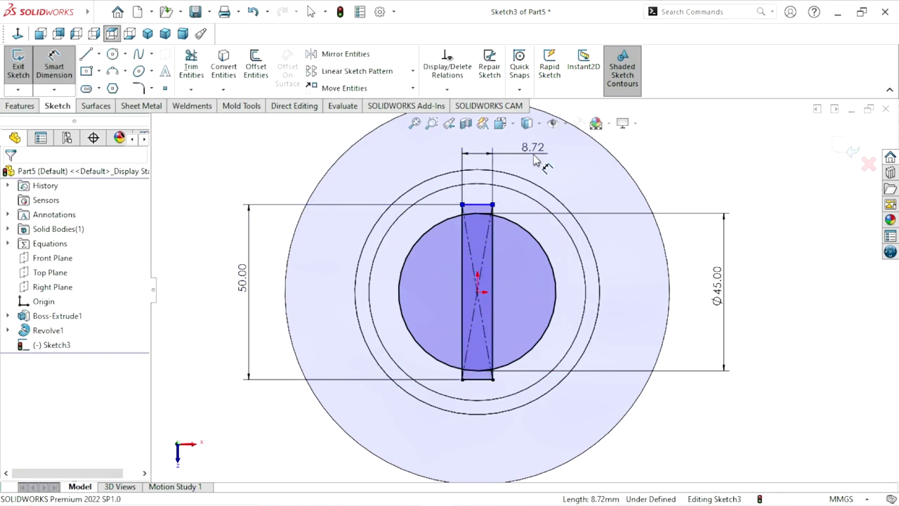
{"action": "left_click", "coordinate": [535, 160]}
{"action": "type", "text": "8"}
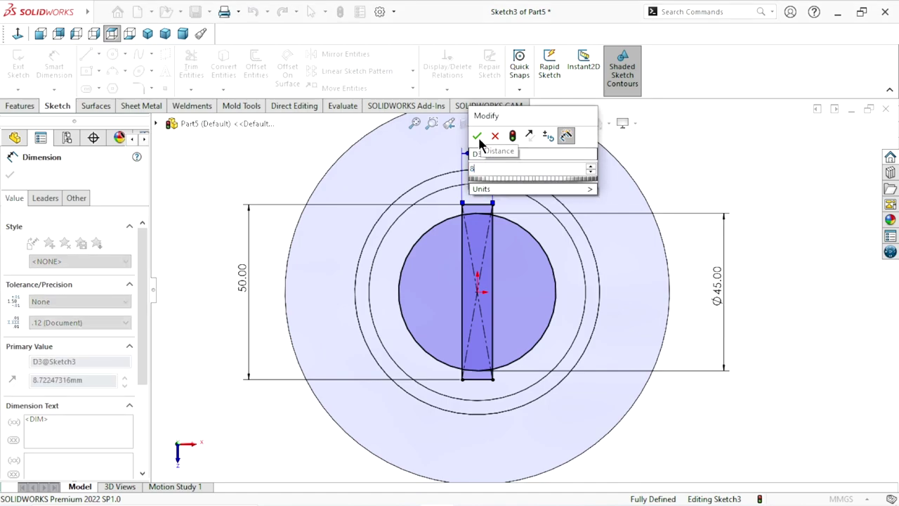
{"action": "left_click", "coordinate": [478, 135]}
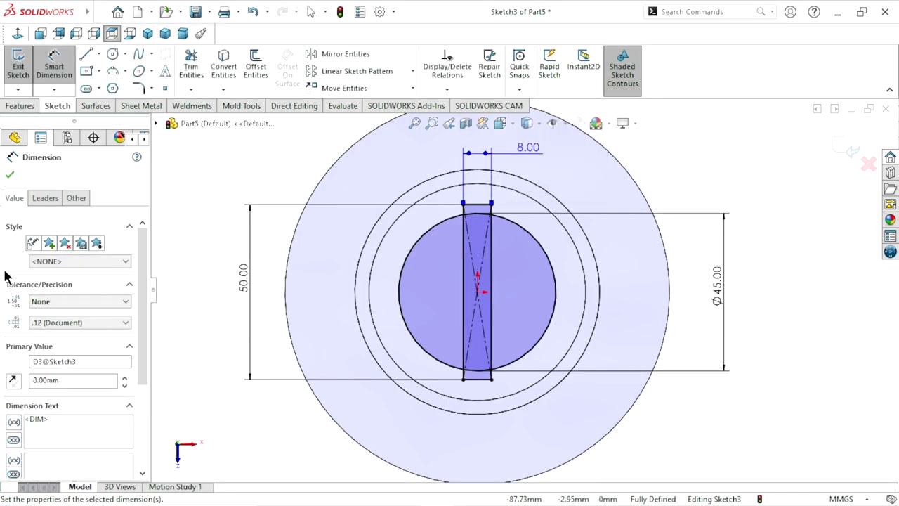
{"action": "left_click", "coordinate": [10, 175]}
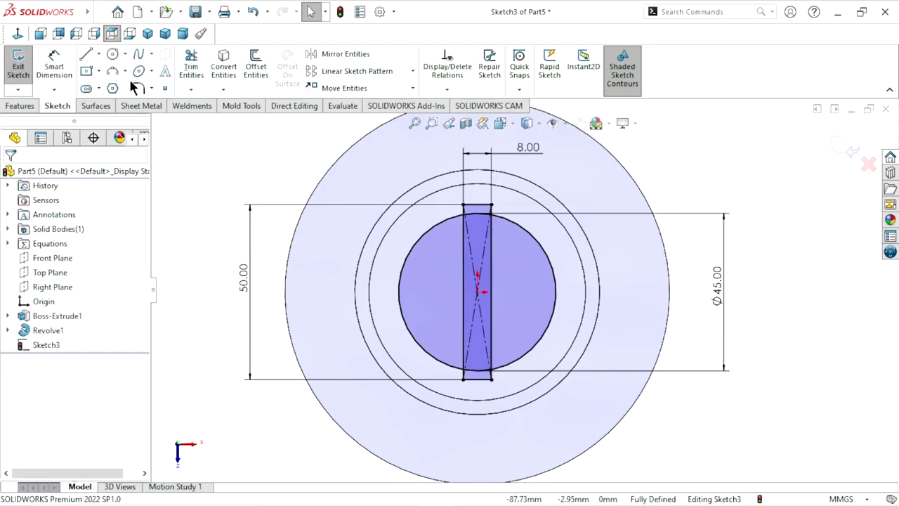
Step: Power-trim the circle and rectangle into a Ø45 bore with two 8 mm keyway notches
{"action": "key", "text": "t"}
{"action": "scroll", "coordinate": [469, 202], "scroll_direction": "down", "scroll_amount": 3}
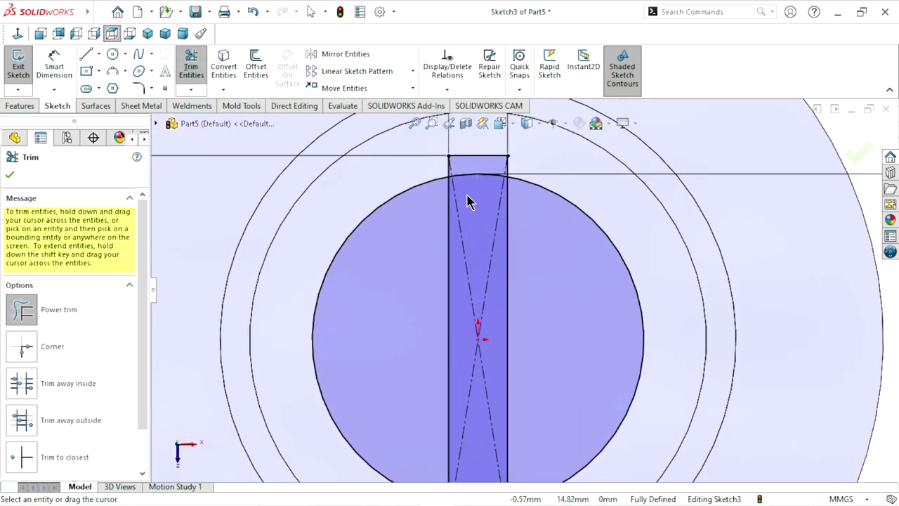
{"action": "mouse_move", "coordinate": [464, 170]}
{"action": "left_mouse_down"}
{"action": "mouse_move", "coordinate": [471, 201]}
{"action": "mouse_move", "coordinate": [433, 261]}
{"action": "left_mouse_up"}
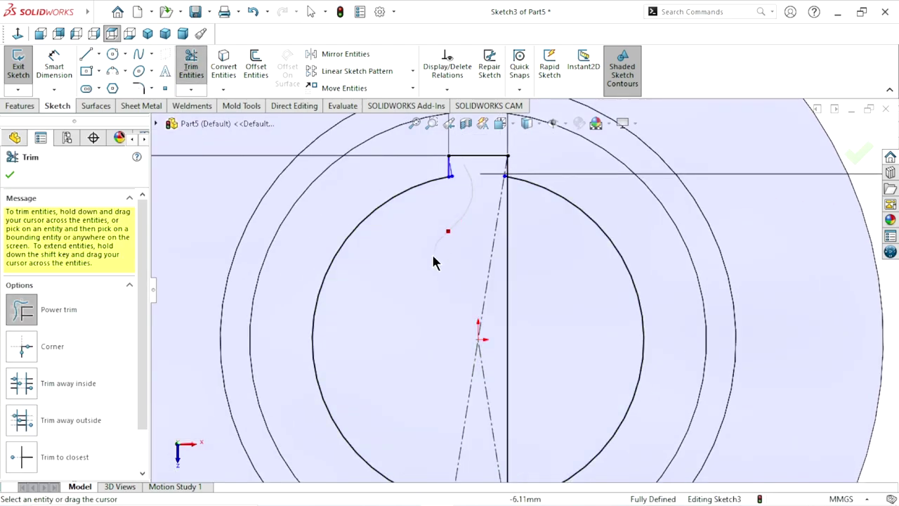
{"action": "left_click_drag", "start_coordinate": [467, 337], "coordinate": [520, 377]}
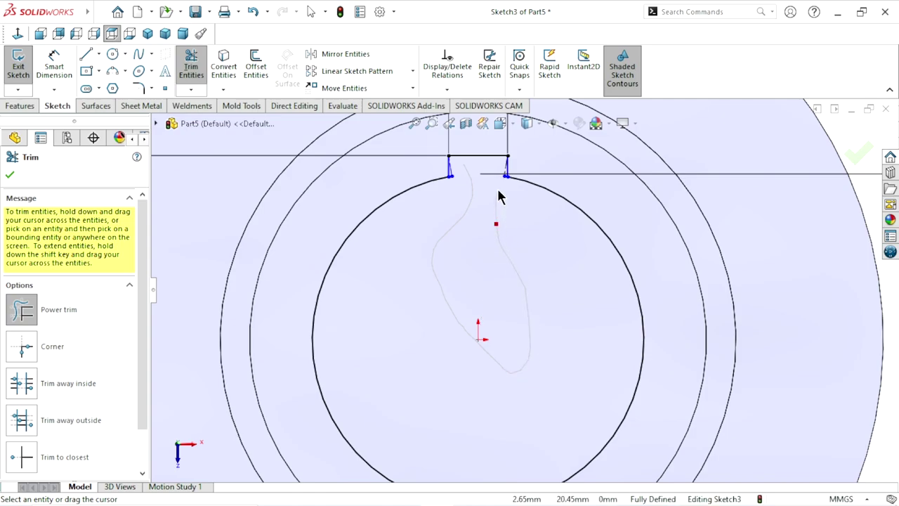
{"action": "left_click_drag", "start_coordinate": [494, 247], "coordinate": [494, 247]}
{"action": "key", "text": "f"}
{"action": "scroll", "coordinate": [505, 370], "scroll_direction": "down", "scroll_amount": 3}
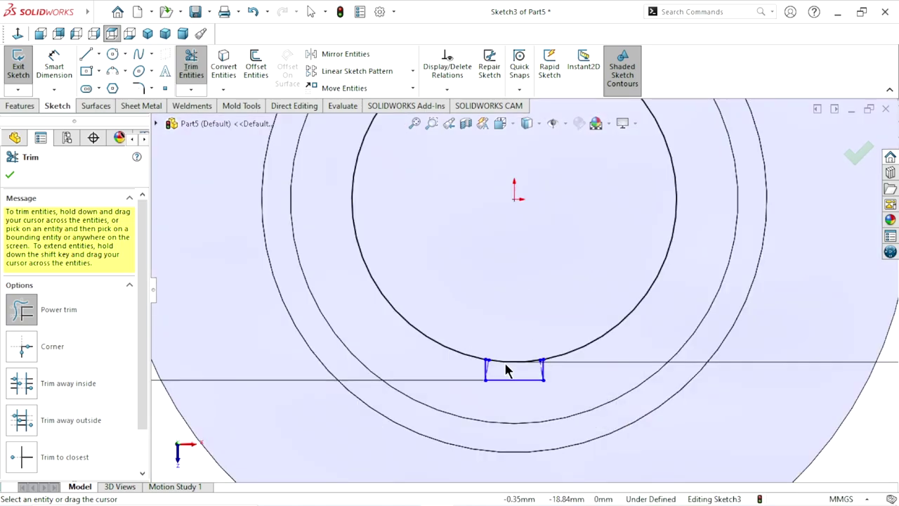
{"action": "scroll", "coordinate": [508, 367], "scroll_direction": "down", "scroll_amount": 1}
{"action": "scroll", "coordinate": [527, 356], "scroll_direction": "down", "scroll_amount": 1}
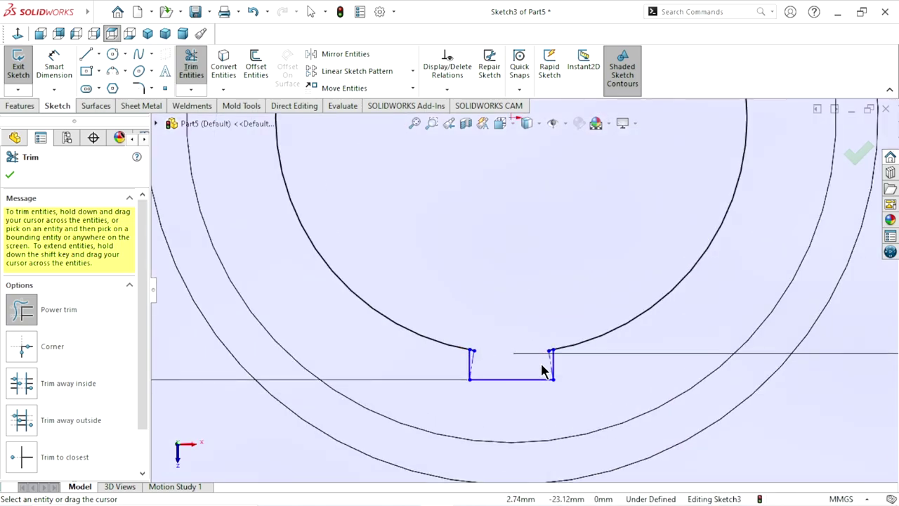
{"action": "scroll", "coordinate": [551, 351], "scroll_direction": "down", "scroll_amount": 3}
{"action": "scroll", "coordinate": [561, 338], "scroll_direction": "down", "scroll_amount": 1}
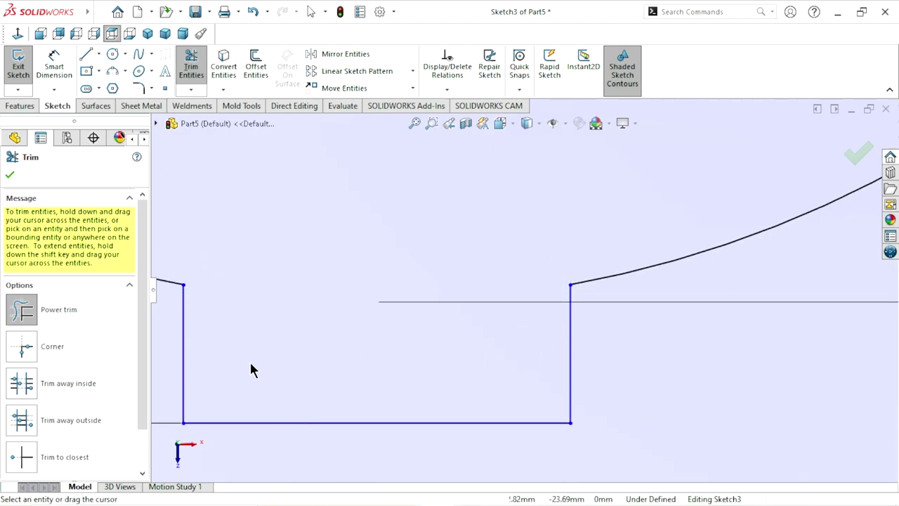
{"action": "key", "text": "f"}
{"action": "scroll", "coordinate": [527, 169], "scroll_direction": "down", "scroll_amount": 5}
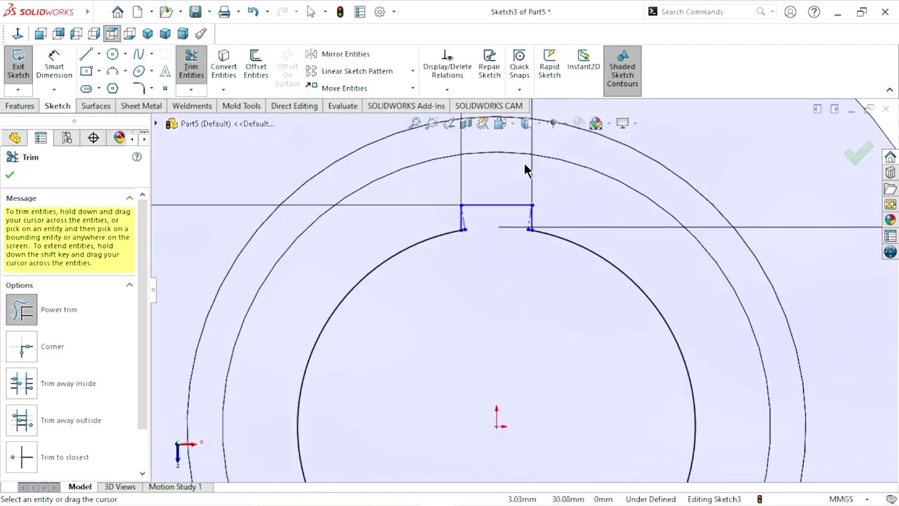
{"action": "scroll", "coordinate": [534, 231], "scroll_direction": "down", "scroll_amount": 3}
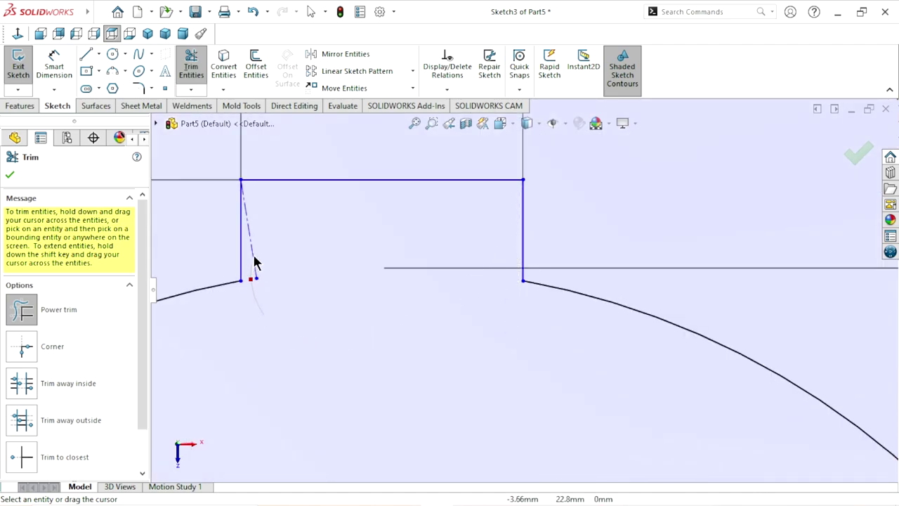
{"action": "left_click", "coordinate": [255, 275]}
{"action": "left_click", "coordinate": [9, 177]}
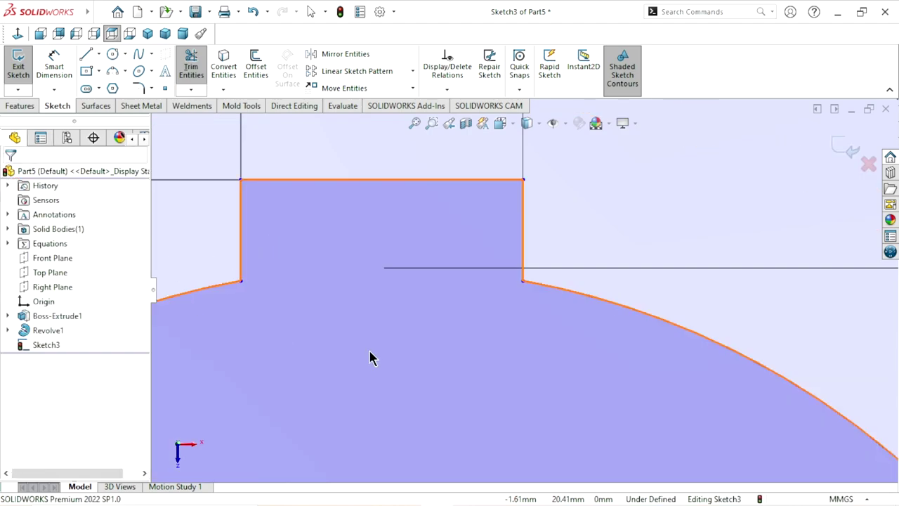
Step: Fully define Sketch3 using Fully Define Sketch with Calculate
{"action": "scroll", "coordinate": [475, 374], "scroll_direction": "up", "scroll_amount": 3}
{"action": "scroll", "coordinate": [477, 373], "scroll_direction": "up", "scroll_amount": 2}
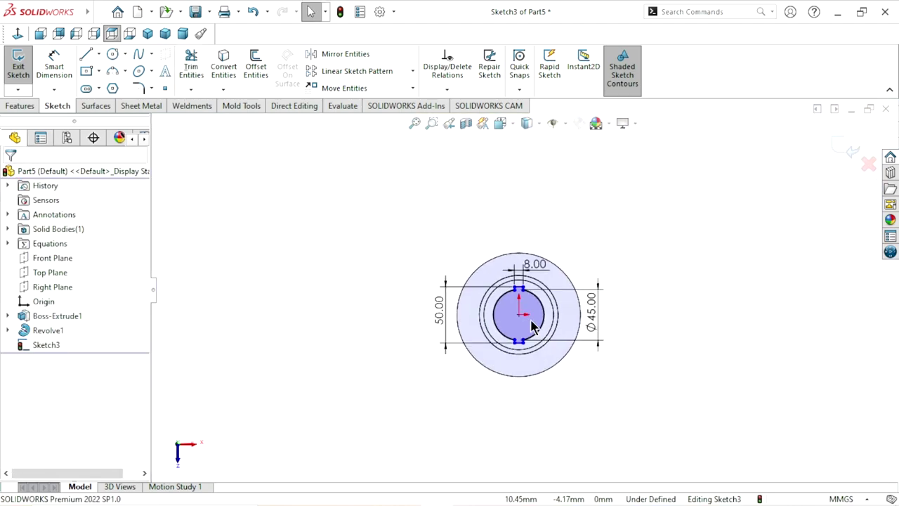
{"action": "scroll", "coordinate": [534, 302], "scroll_direction": "down", "scroll_amount": 2}
{"action": "scroll", "coordinate": [570, 298], "scroll_direction": "down", "scroll_amount": 1}
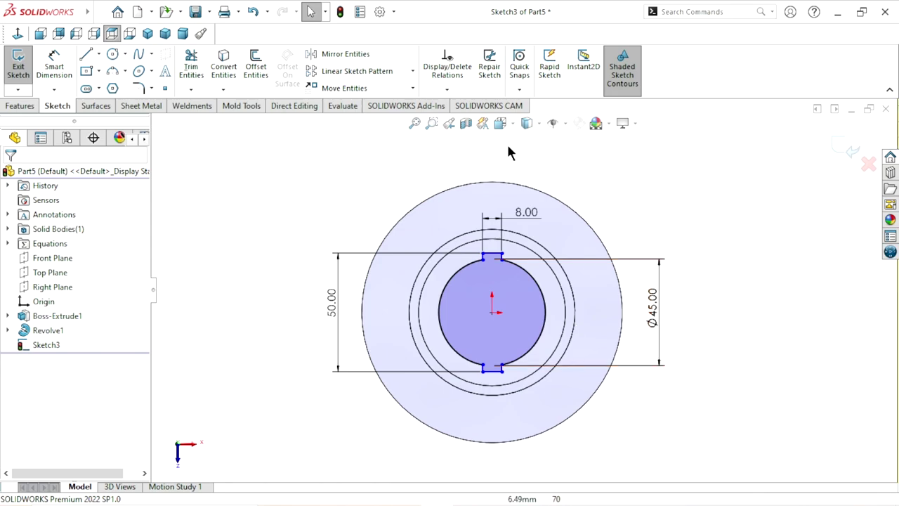
{"action": "left_click", "coordinate": [447, 90]}
{"action": "left_click", "coordinate": [465, 138]}
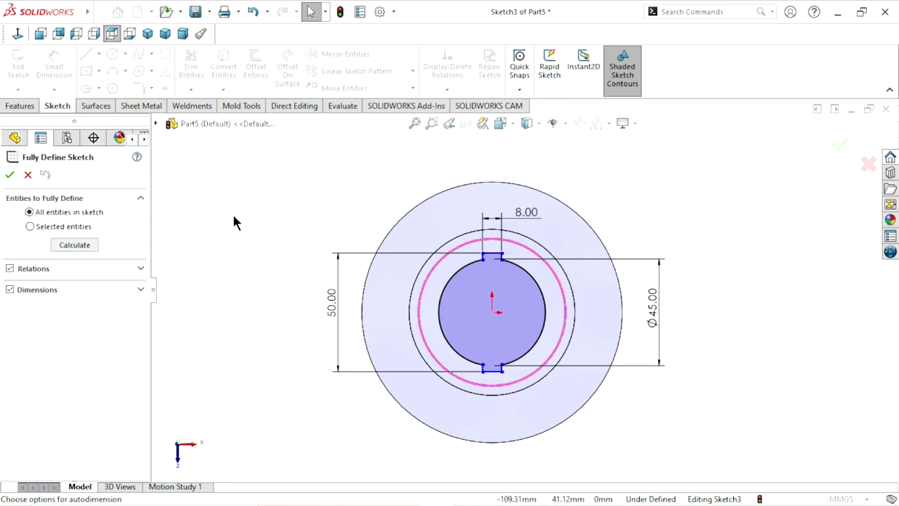
{"action": "left_click", "coordinate": [70, 244]}
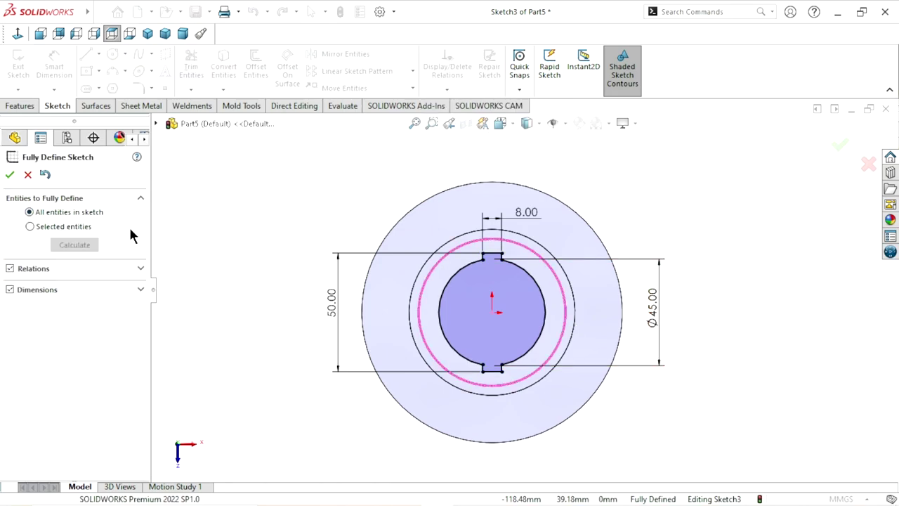
{"action": "left_click", "coordinate": [9, 174]}
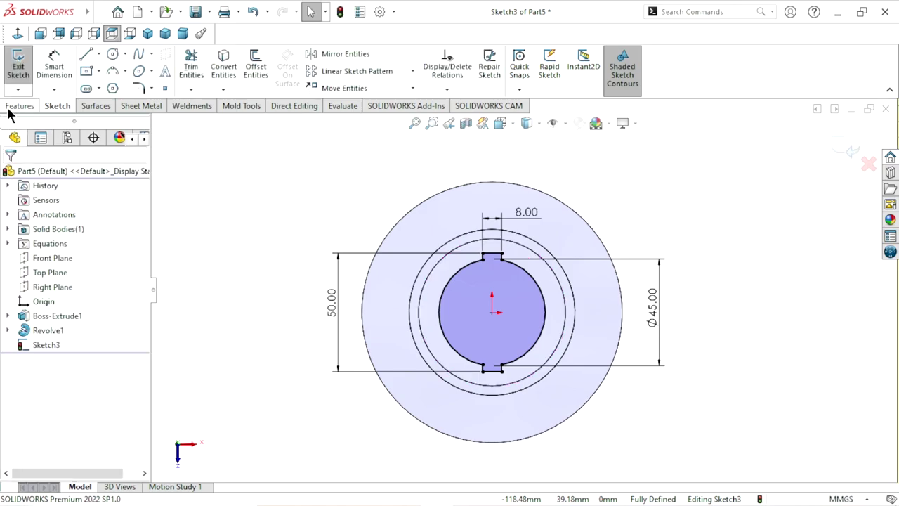
Step: Cut-extrude the keyed bore sketch Through All along the shaft
{"action": "left_click", "coordinate": [9, 111]}
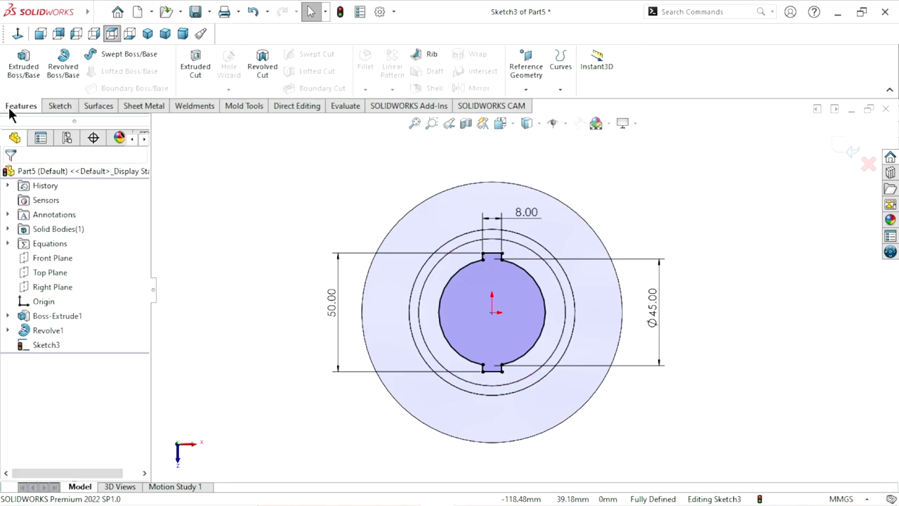
{"action": "scroll", "coordinate": [512, 281], "scroll_direction": "down", "scroll_amount": 3}
{"action": "scroll", "coordinate": [509, 394], "scroll_direction": "up", "scroll_amount": 2}
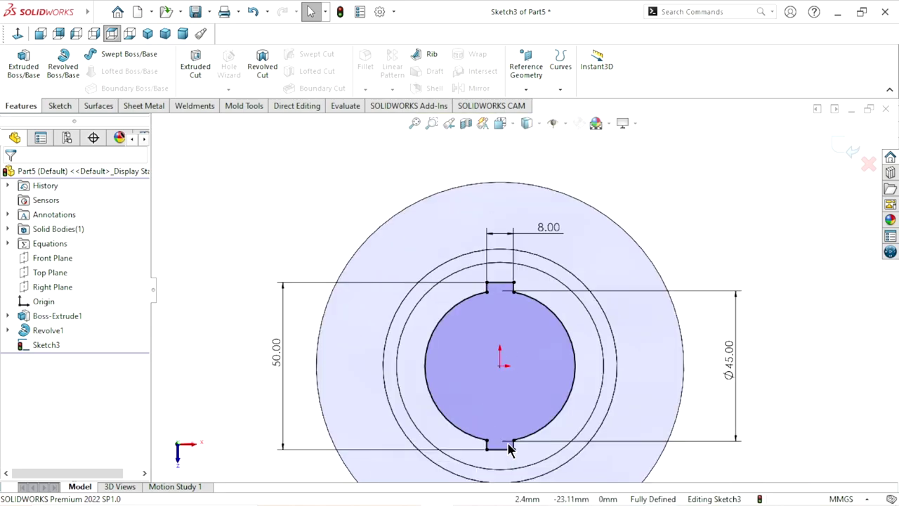
{"action": "scroll", "coordinate": [508, 450], "scroll_direction": "up", "scroll_amount": 2}
{"action": "scroll", "coordinate": [507, 429], "scroll_direction": "down", "scroll_amount": 2}
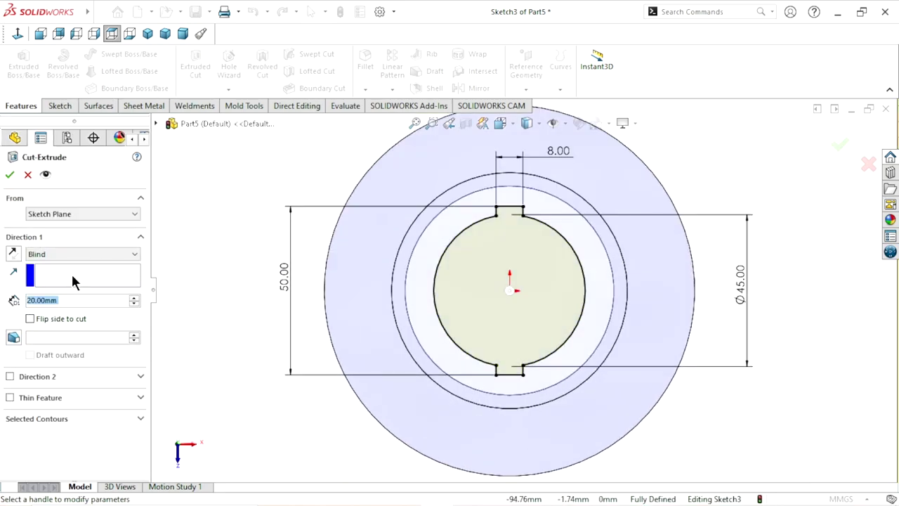
{"action": "left_click", "coordinate": [69, 257]}
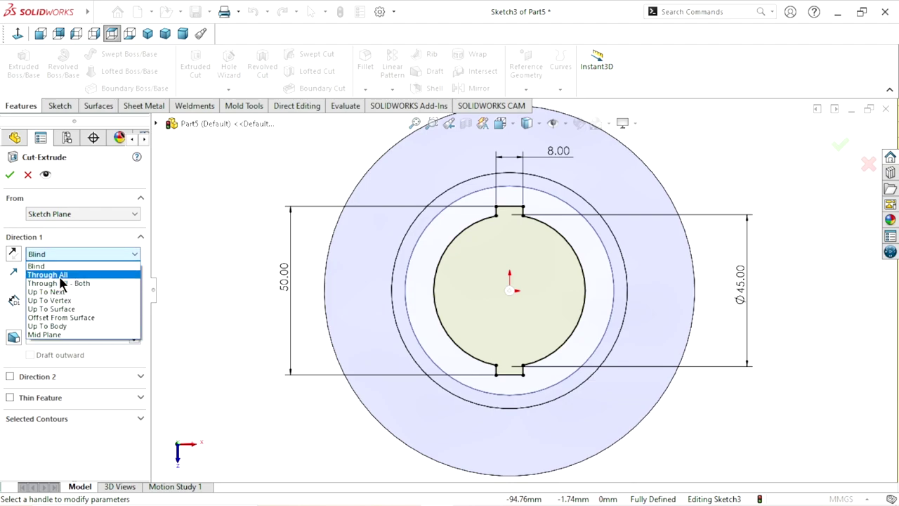
{"action": "left_click", "coordinate": [63, 274]}
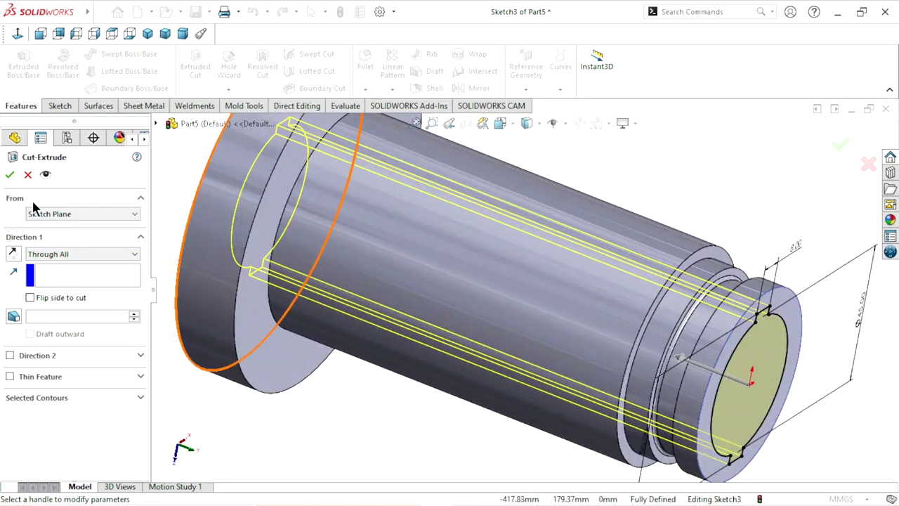
{"action": "left_click", "coordinate": [8, 176]}
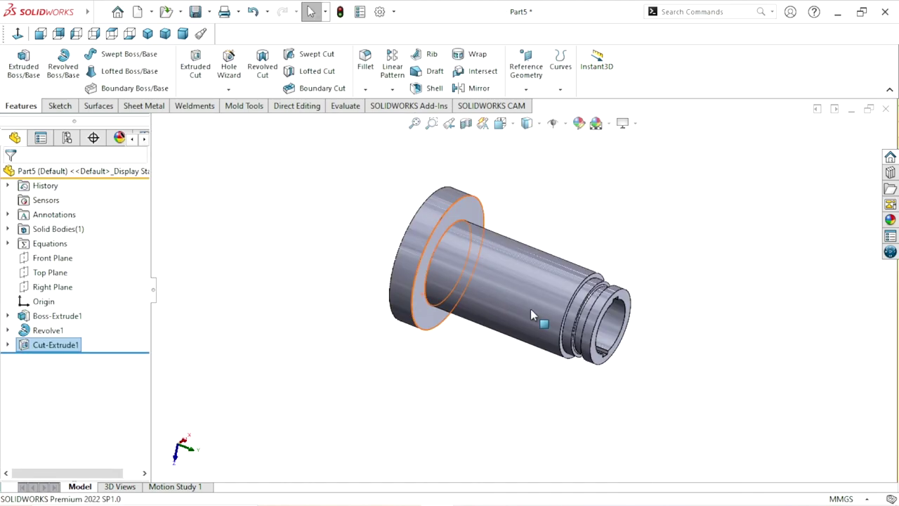
{"action": "scroll", "coordinate": [625, 277], "scroll_direction": "down", "scroll_amount": 5}
{"action": "middle_click_drag", "start_coordinate": [665, 305], "coordinate": [629, 291]}
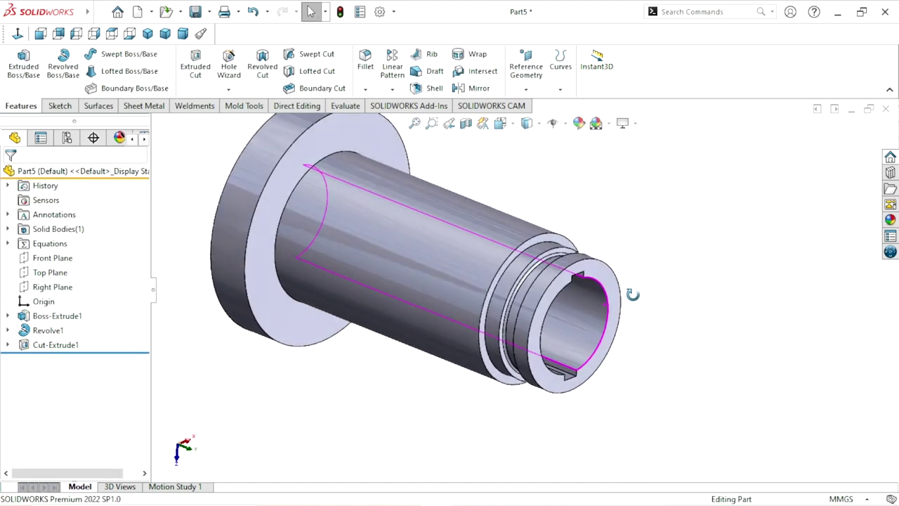
Step: Start a new sketch on the keyed end face, viewed normal to it
{"action": "left_click", "coordinate": [608, 281]}
{"action": "left_click", "coordinate": [656, 241]}
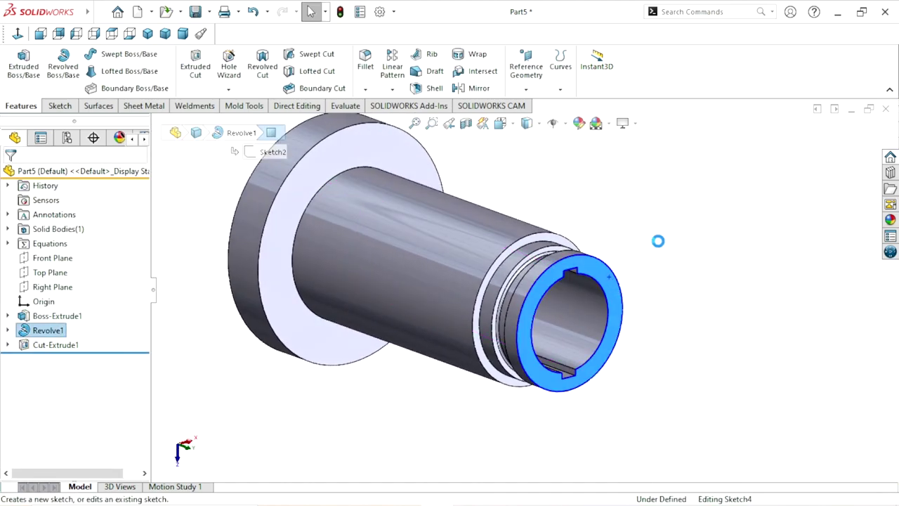
{"action": "left_click", "coordinate": [17, 33]}
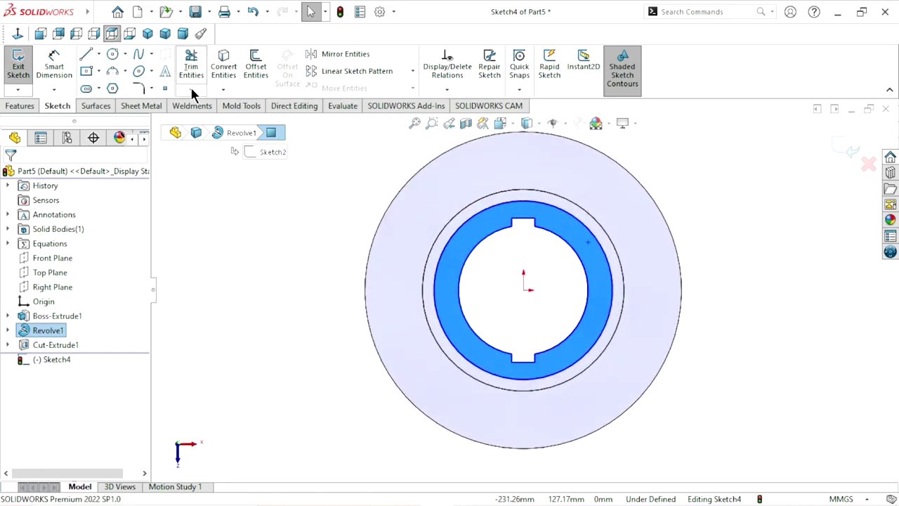
Step: Draw an origin-centred circle and dimension its diameter to 52 mm
{"action": "left_click", "coordinate": [113, 54]}
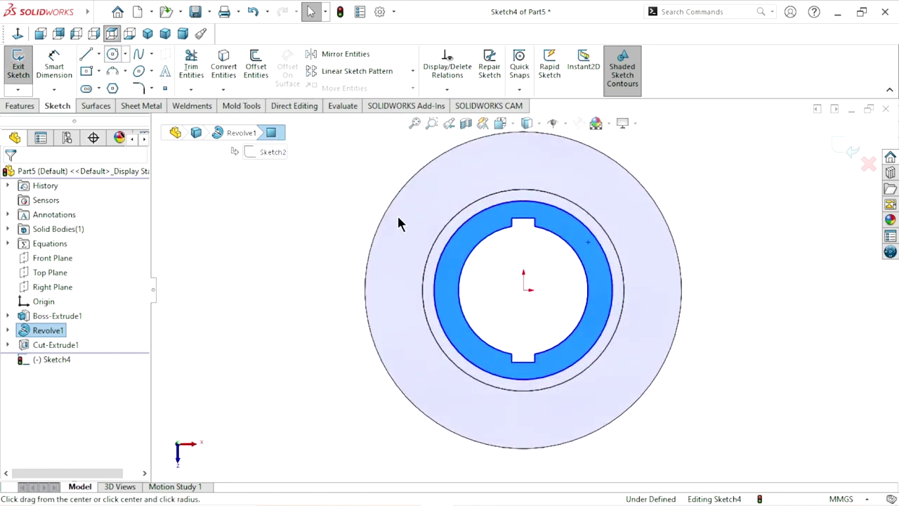
{"action": "left_click", "coordinate": [523, 289]}
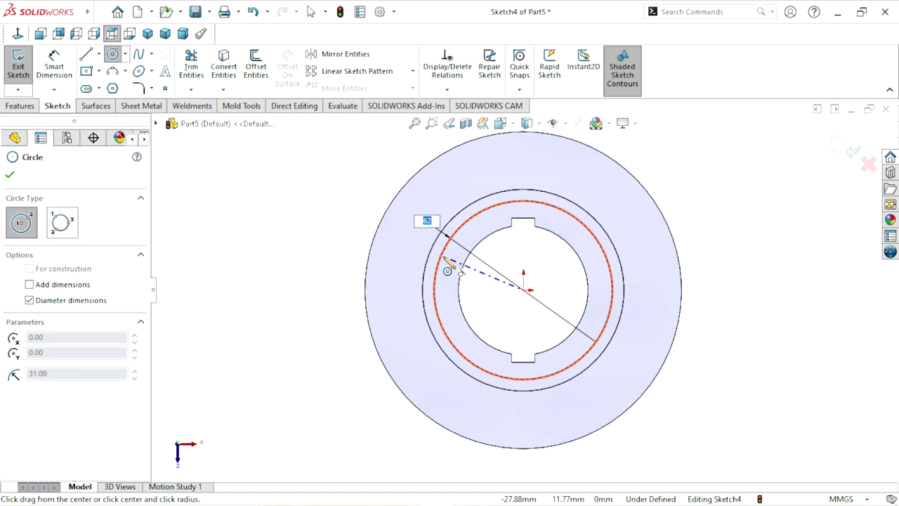
{"action": "left_click", "coordinate": [456, 274]}
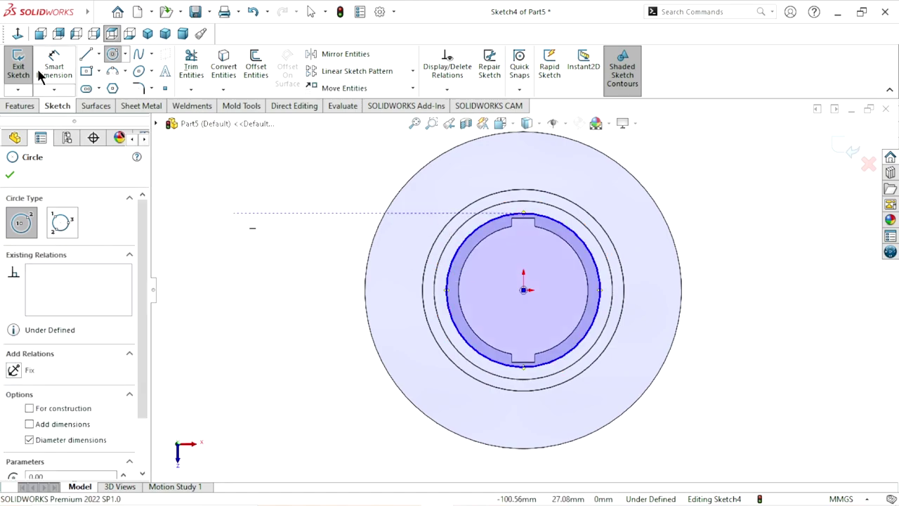
{"action": "key", "text": "Escape"}
{"action": "key", "text": "d"}
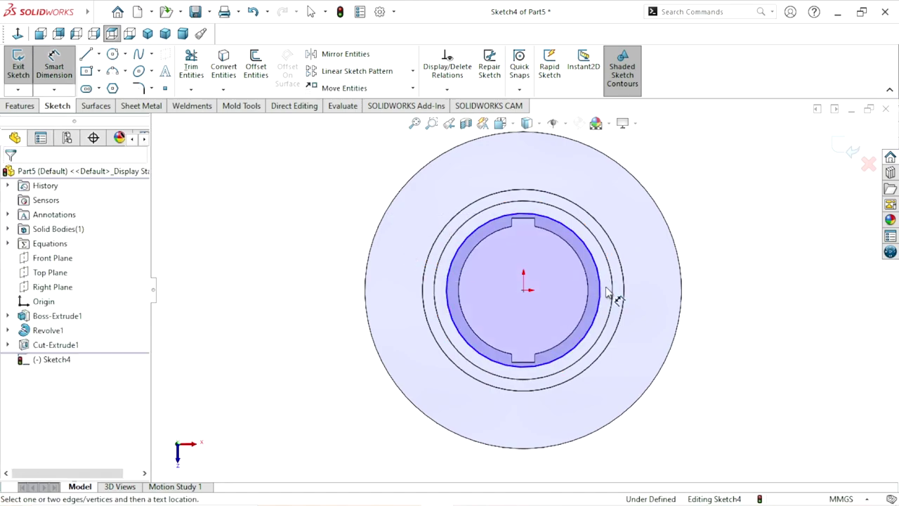
{"action": "left_click", "coordinate": [602, 295]}
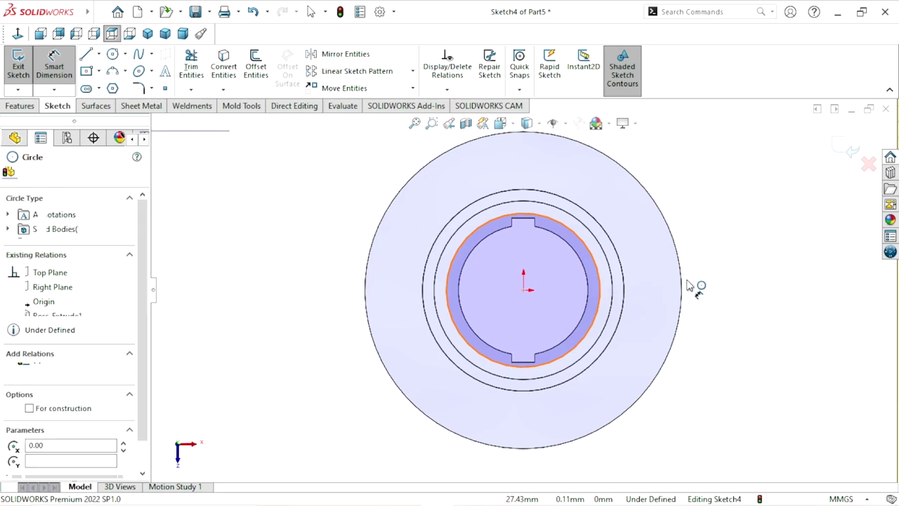
{"action": "left_click", "coordinate": [723, 291]}
{"action": "type", "text": "52"}
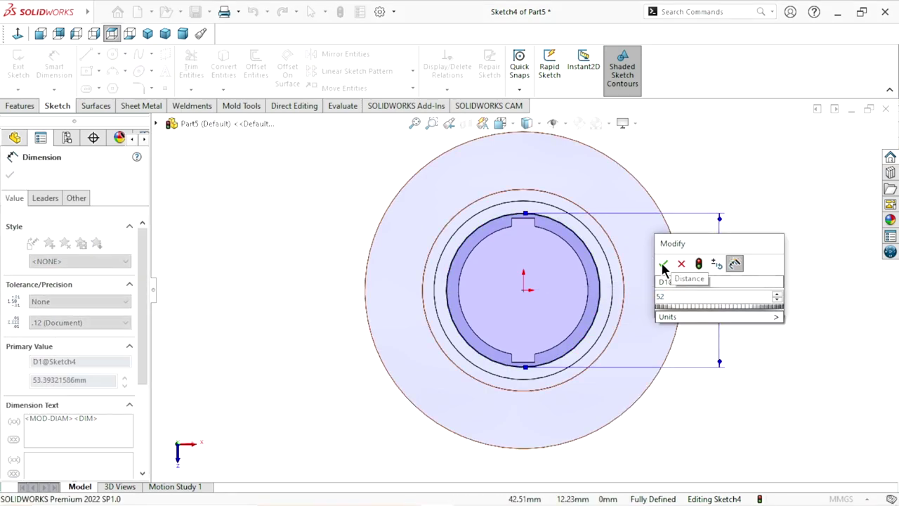
{"action": "left_click", "coordinate": [664, 264]}
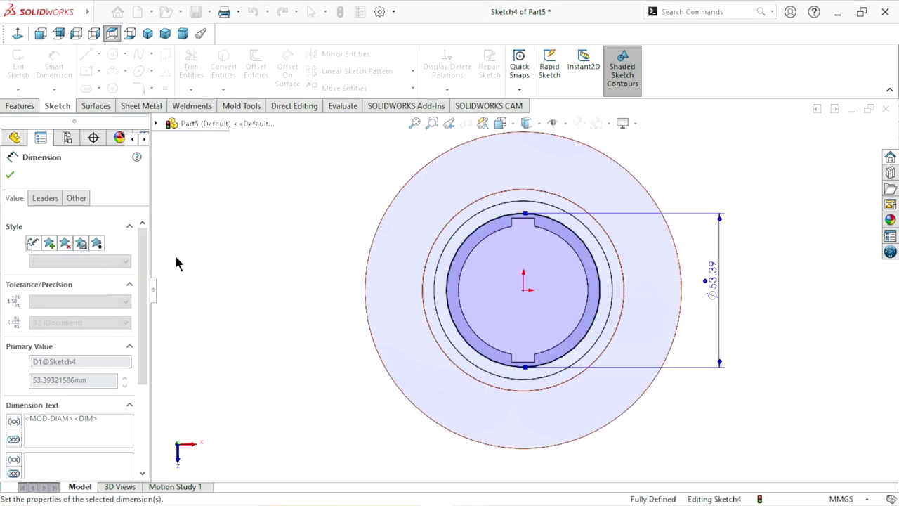
Step: Extruded-cut the 52 mm circle Blind 4.5 mm deep into the keyed end
{"action": "left_click", "coordinate": [9, 176]}
{"action": "left_click", "coordinate": [24, 107]}
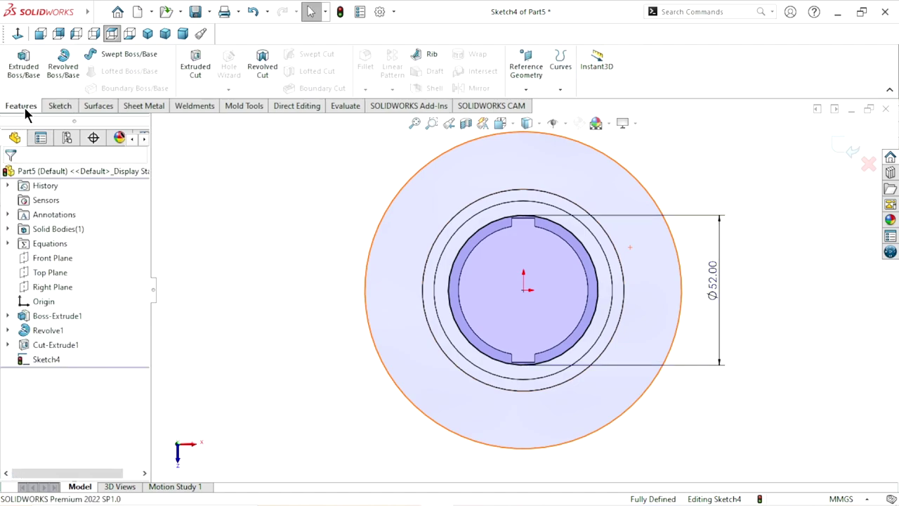
{"action": "left_click", "coordinate": [195, 68]}
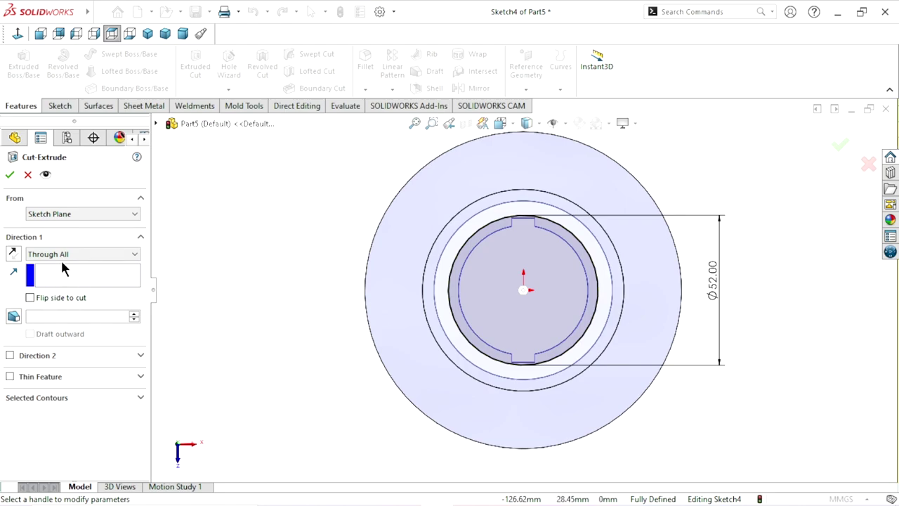
{"action": "left_click", "coordinate": [62, 253]}
{"action": "left_click", "coordinate": [55, 271]}
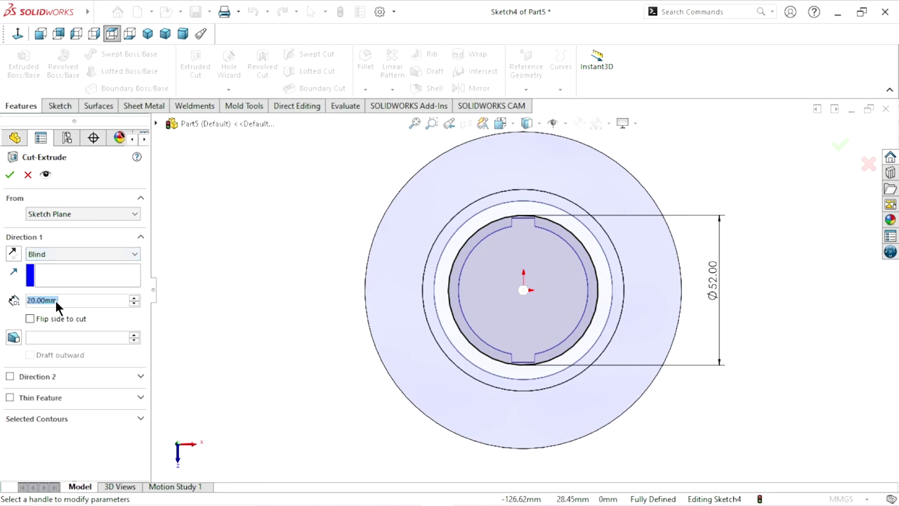
{"action": "type", "text": "4.5"}
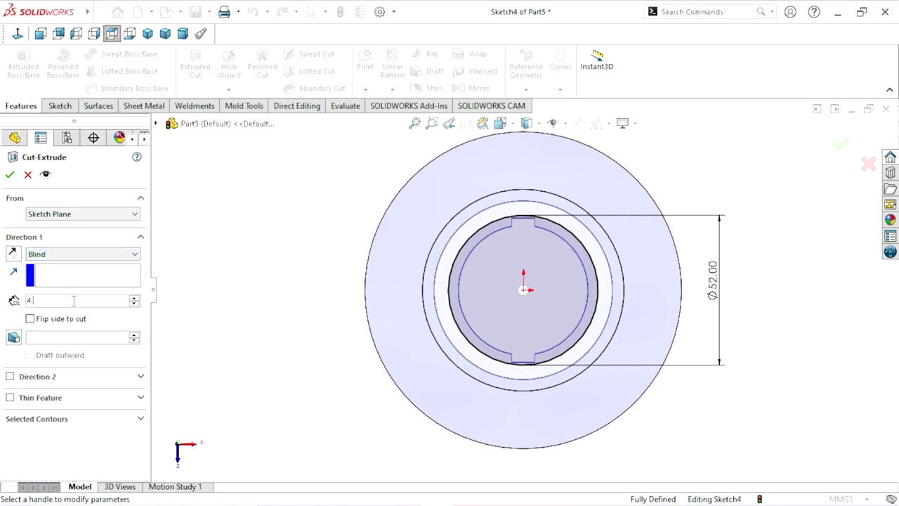
{"action": "key", "text": "Return"}
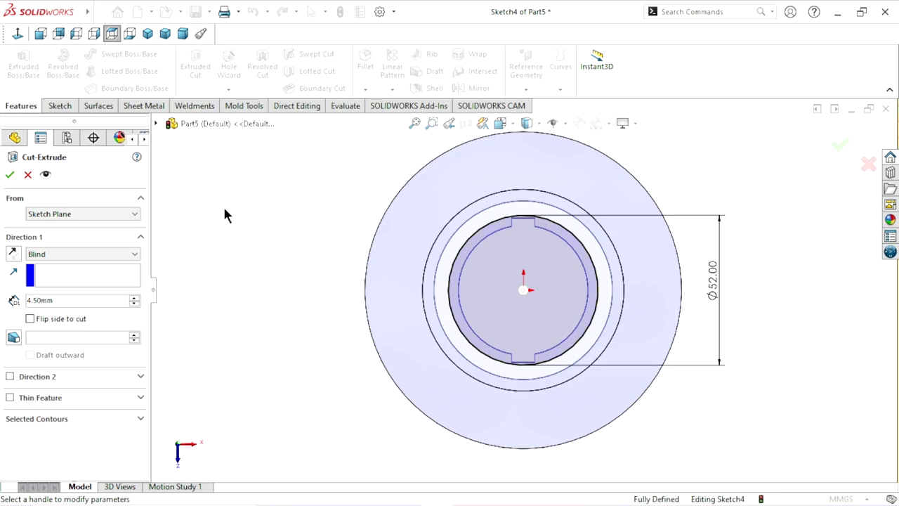
{"action": "middle_click_drag", "start_coordinate": [223, 205], "coordinate": [241, 220]}
{"action": "left_click", "coordinate": [7, 176]}
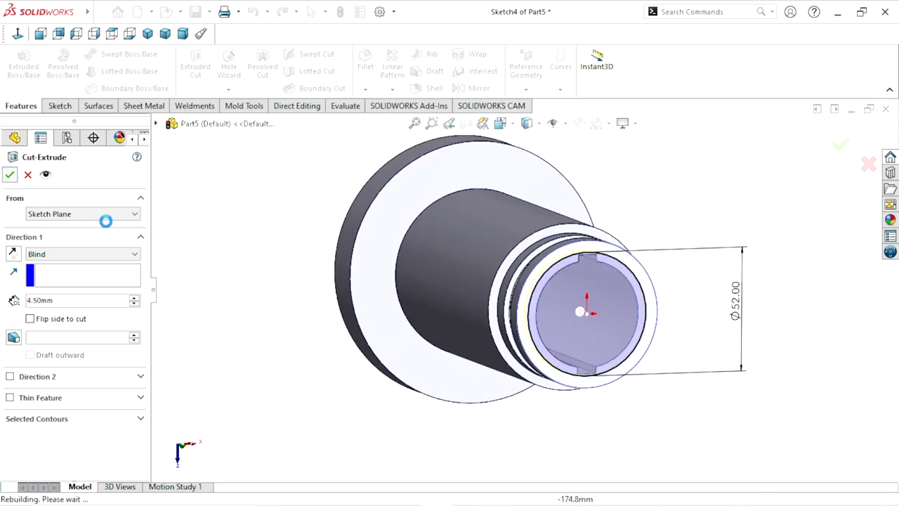
Step: Orbit to the flange end face and start a new sketch on it
{"action": "scroll", "coordinate": [631, 329], "scroll_direction": "up", "scroll_amount": 3}
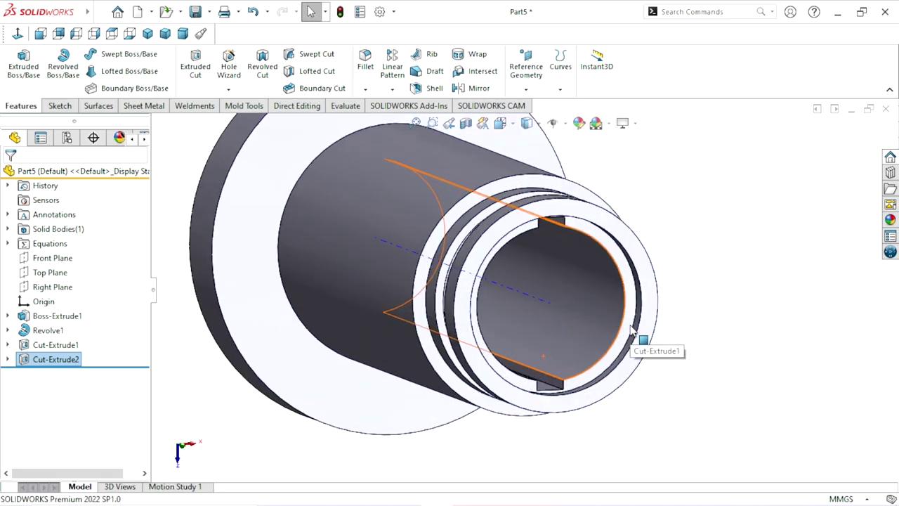
{"action": "left_click", "coordinate": [726, 306]}
{"action": "middle_click_drag", "start_coordinate": [712, 296], "coordinate": [746, 330]}
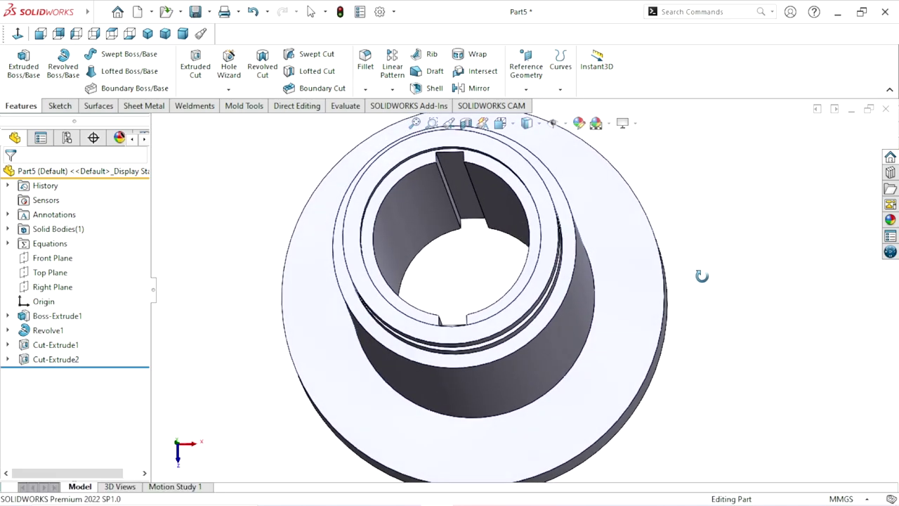
{"action": "key", "text": "f"}
{"action": "middle_click_drag", "start_coordinate": [678, 372], "coordinate": [598, 324]}
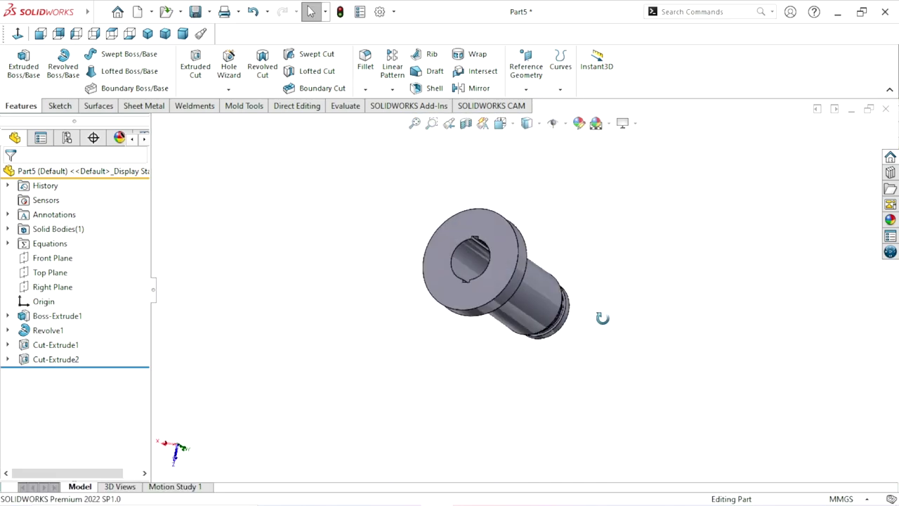
{"action": "left_click", "coordinate": [561, 287]}
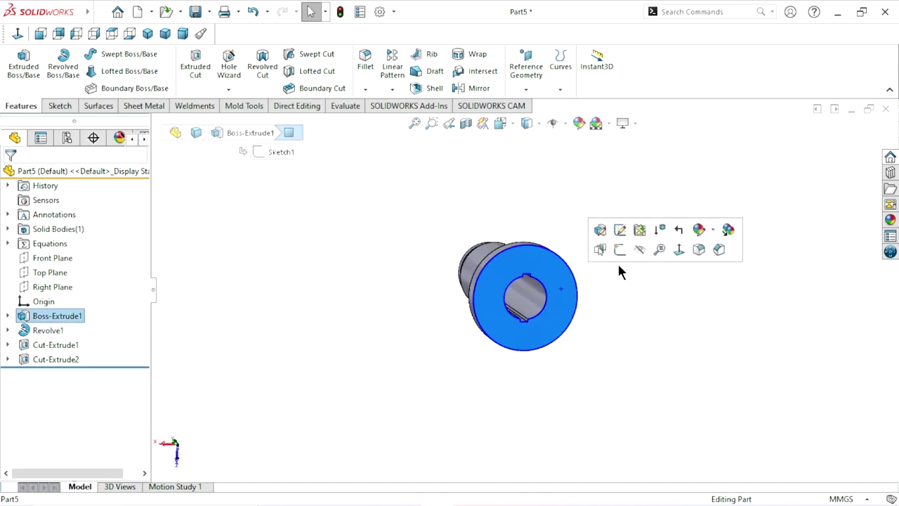
{"action": "left_click", "coordinate": [622, 249]}
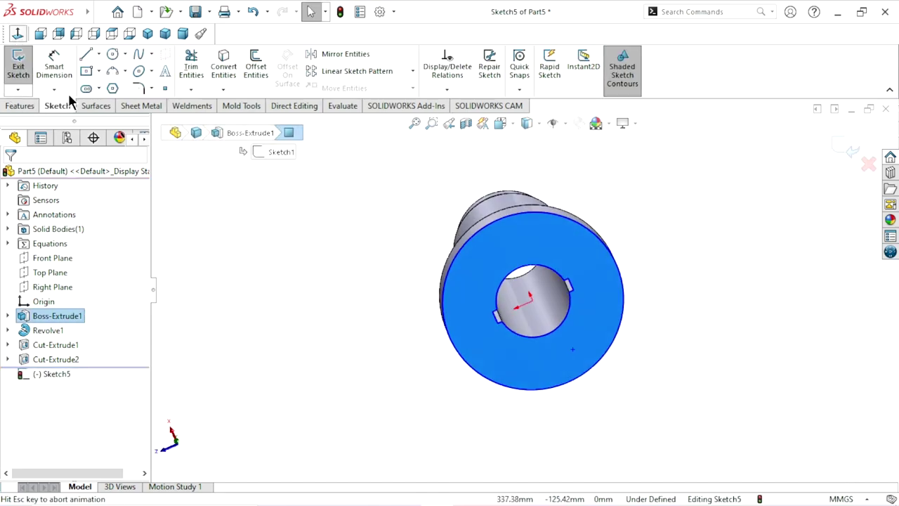
Step: Draw an origin-centred circle and dimension it to 90 mm diameter
{"action": "left_click", "coordinate": [113, 54]}
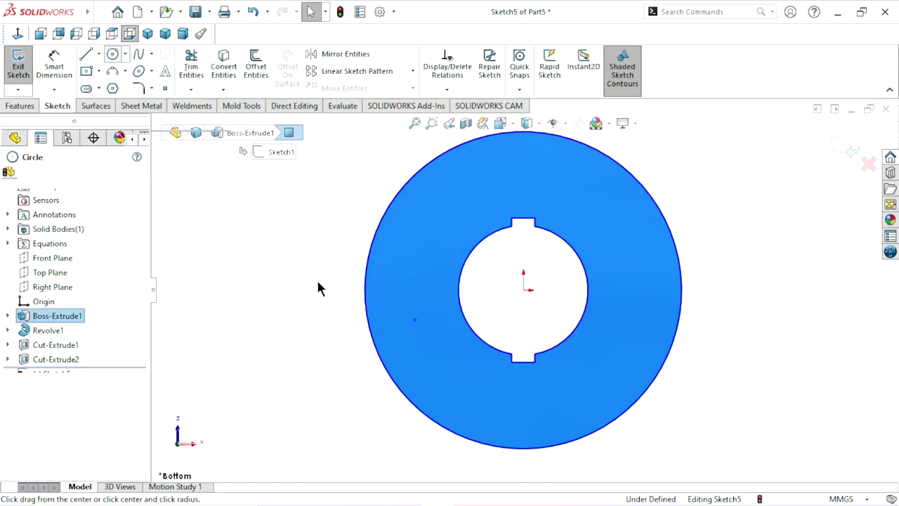
{"action": "left_click", "coordinate": [523, 288]}
{"action": "left_click", "coordinate": [425, 250]}
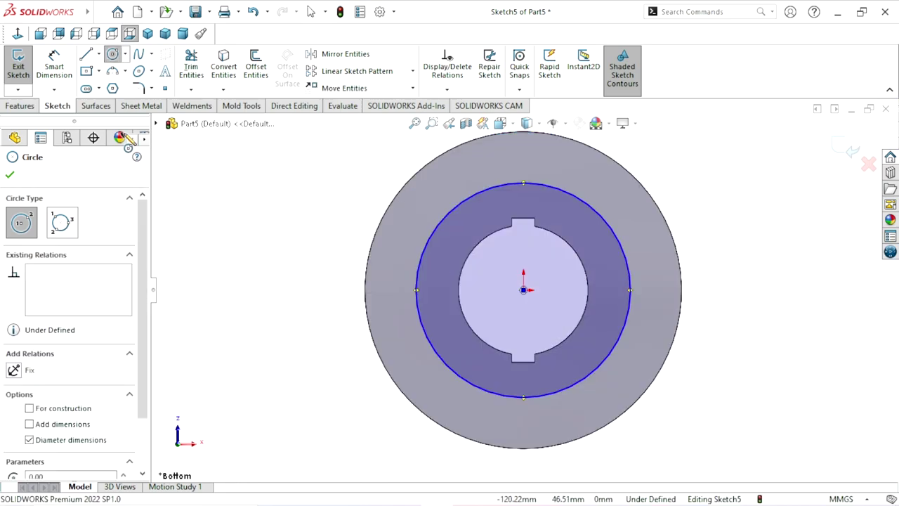
{"action": "left_click", "coordinate": [48, 65]}
{"action": "left_click", "coordinate": [632, 301]}
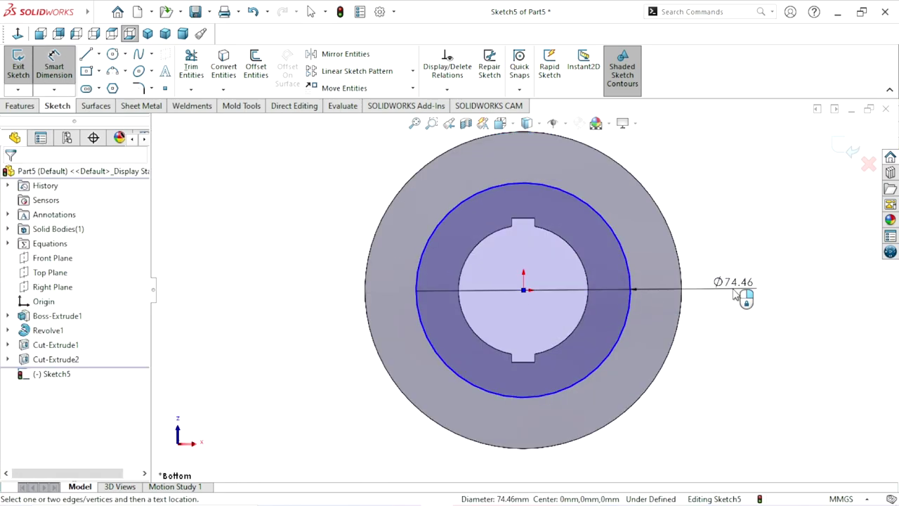
{"action": "left_click", "coordinate": [736, 298]}
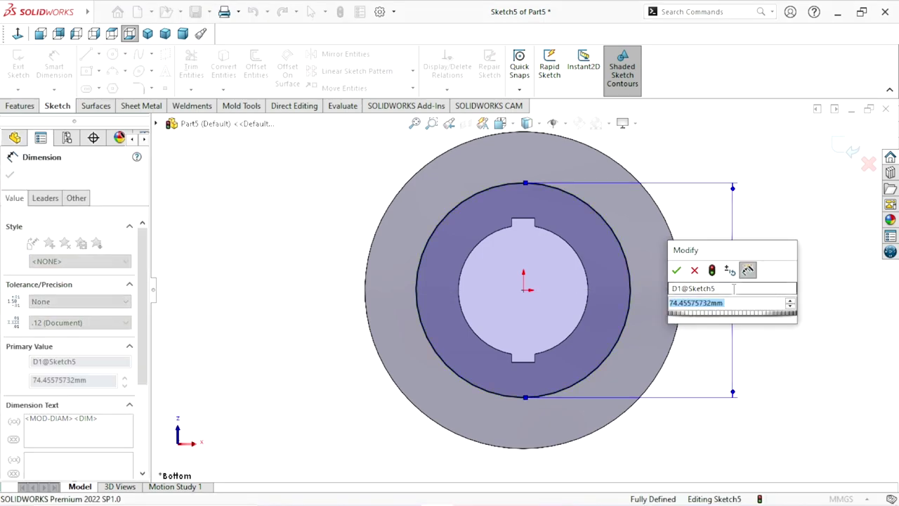
{"action": "type", "text": "90"}
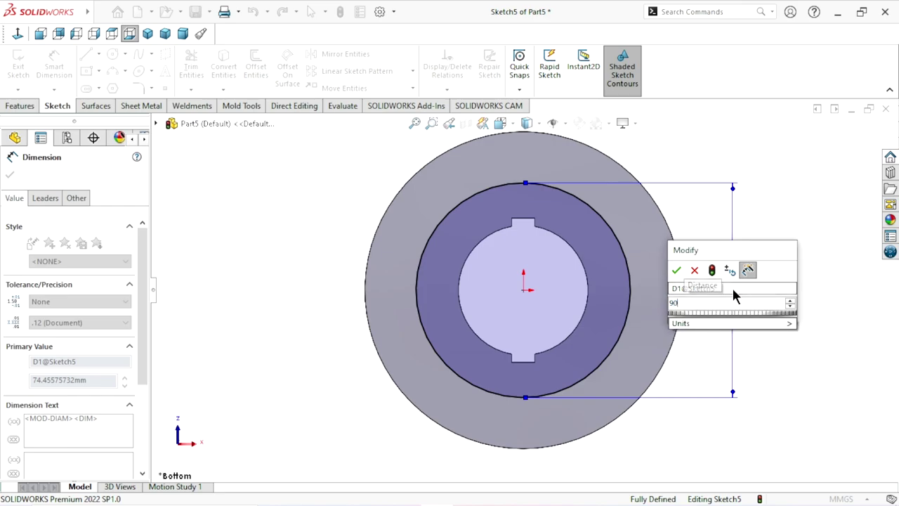
{"action": "key", "text": "Return"}
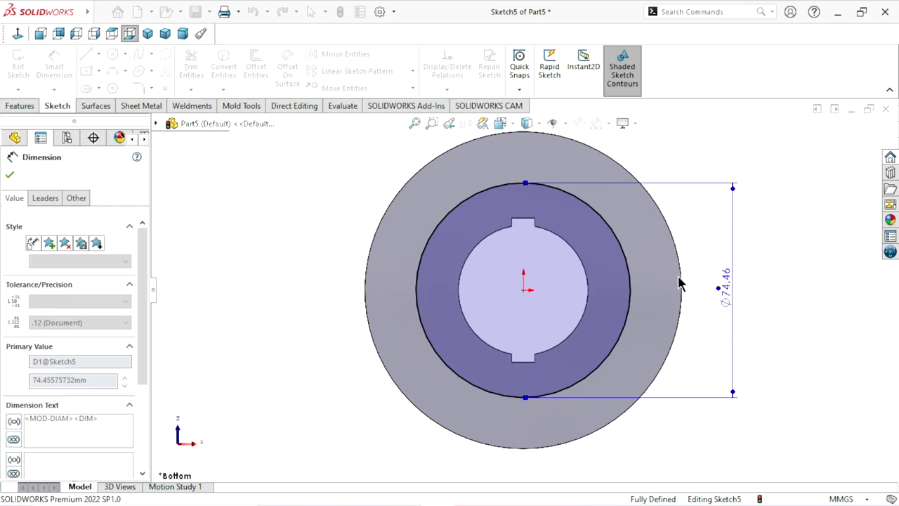
{"action": "left_click", "coordinate": [10, 177]}
Step: Cut-extrude the Ø90 sketch 3 mm deep into the end face
{"action": "left_click", "coordinate": [14, 107]}
{"action": "left_click", "coordinate": [196, 73]}
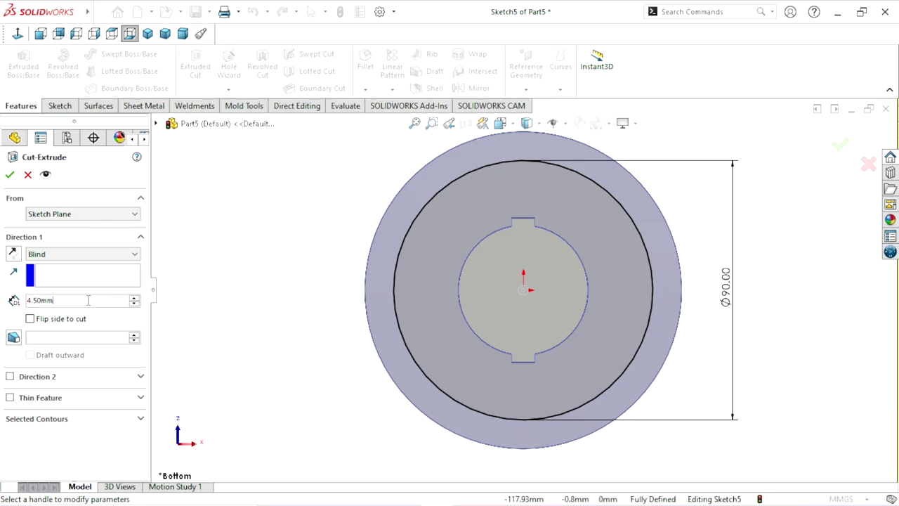
{"action": "type", "text": "3"}
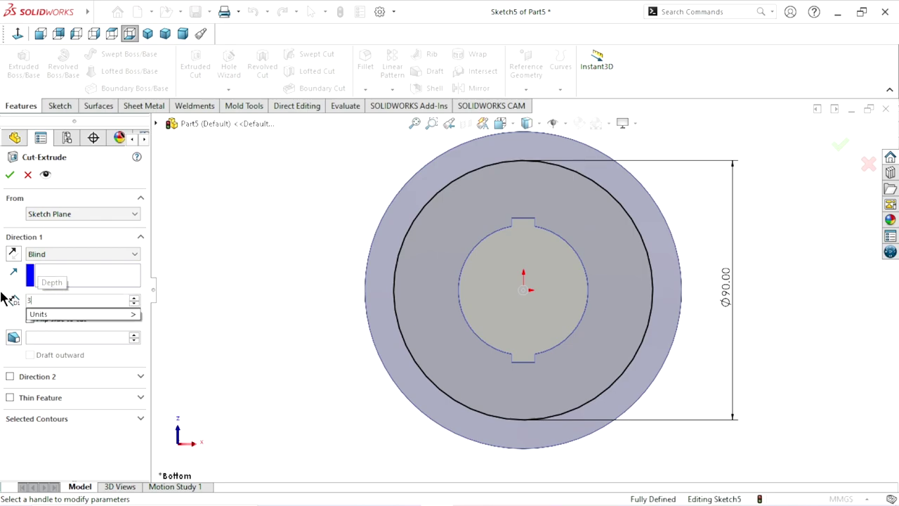
{"action": "key", "text": "Return"}
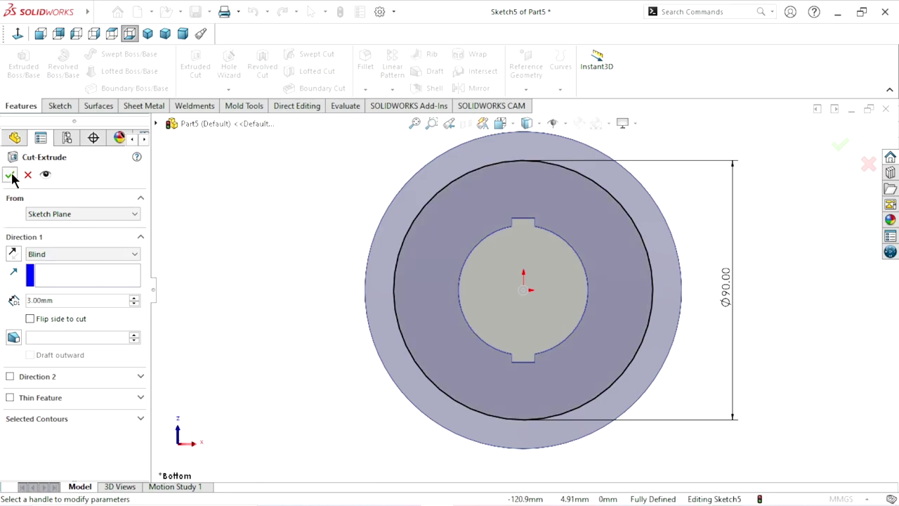
{"action": "left_click", "coordinate": [10, 174]}
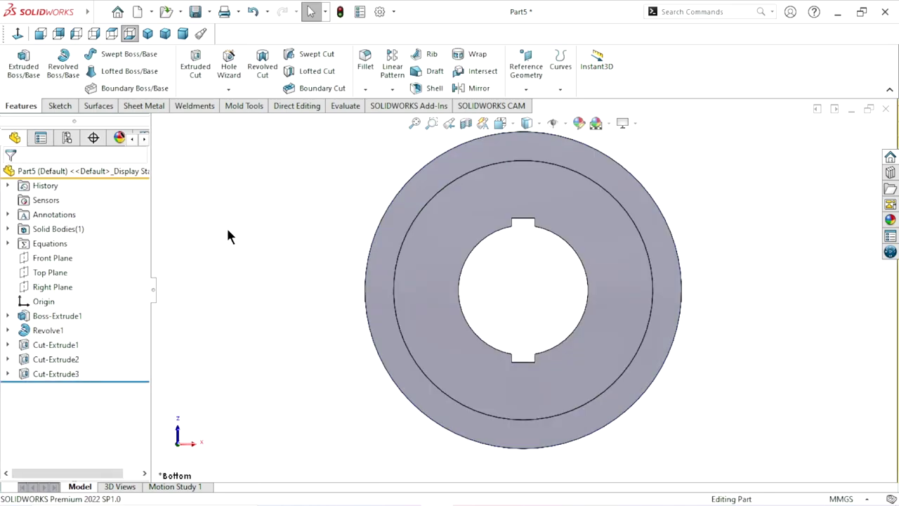
{"action": "mouse_move", "coordinate": [228, 236]}
{"action": "middle_mouse_down"}
{"action": "mouse_move", "coordinate": [251, 241]}
{"action": "mouse_move", "coordinate": [233, 251]}
{"action": "mouse_move", "coordinate": [252, 296]}
{"action": "mouse_move", "coordinate": [206, 261]}
{"action": "mouse_move", "coordinate": [398, 327]}
{"action": "mouse_move", "coordinate": [377, 286]}
{"action": "mouse_move", "coordinate": [400, 257]}
{"action": "mouse_move", "coordinate": [365, 318]}
{"action": "mouse_move", "coordinate": [457, 275]}
{"action": "mouse_move", "coordinate": [512, 281]}
{"action": "middle_mouse_up"}
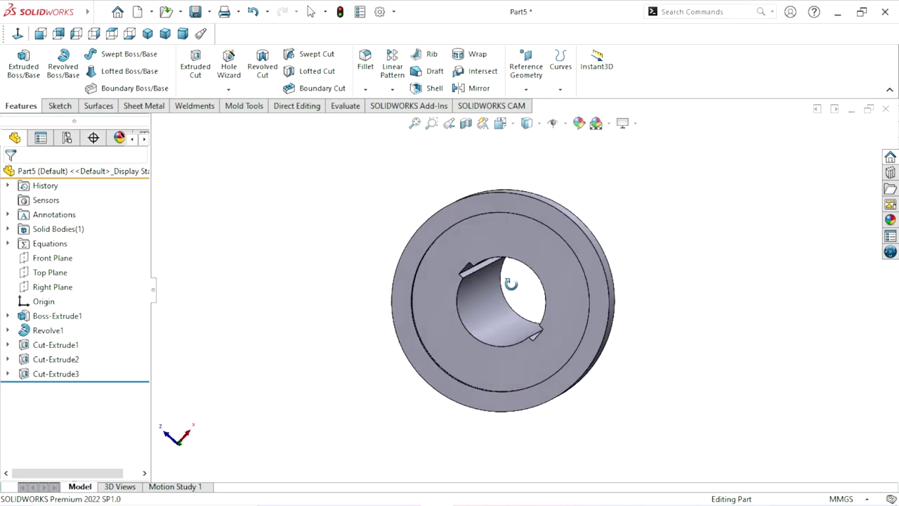
Step: Start a sketch on the recessed end face and draw an origin-centred circle
{"action": "left_click", "coordinate": [541, 262]}
{"action": "left_click", "coordinate": [593, 215]}
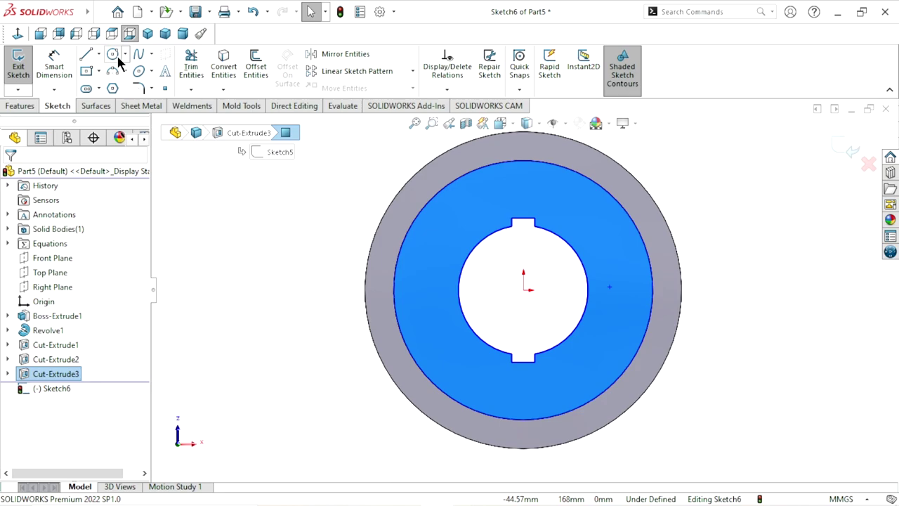
{"action": "left_click", "coordinate": [115, 54]}
{"action": "left_click", "coordinate": [524, 289]}
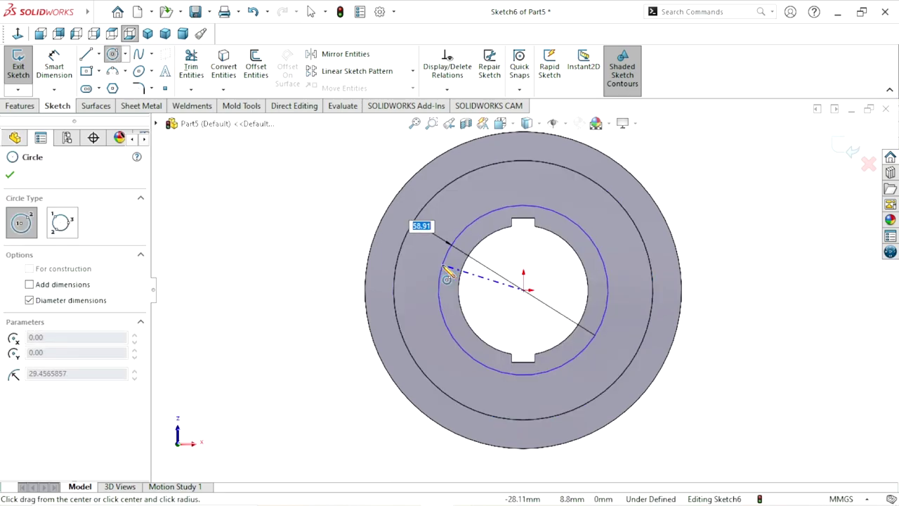
{"action": "left_click", "coordinate": [428, 268]}
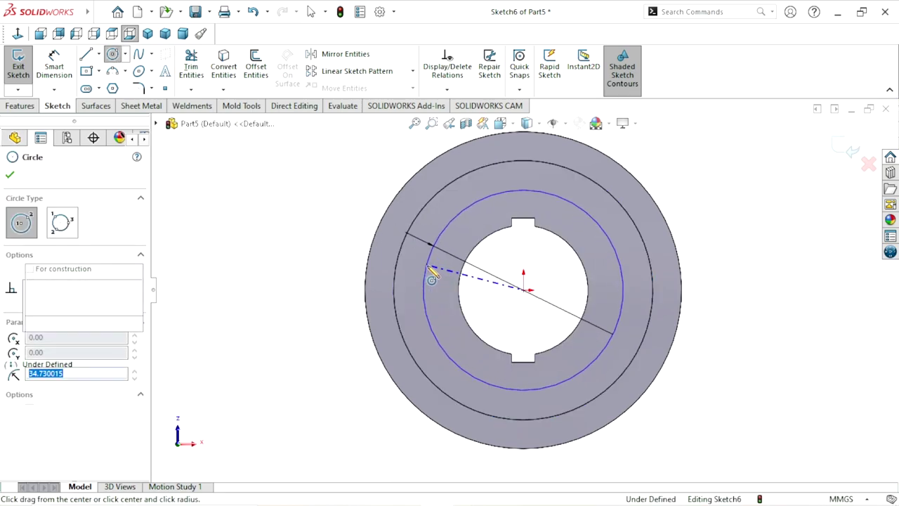
Step: Dimension the circle to a 75 mm diameter
{"action": "left_click", "coordinate": [54, 66]}
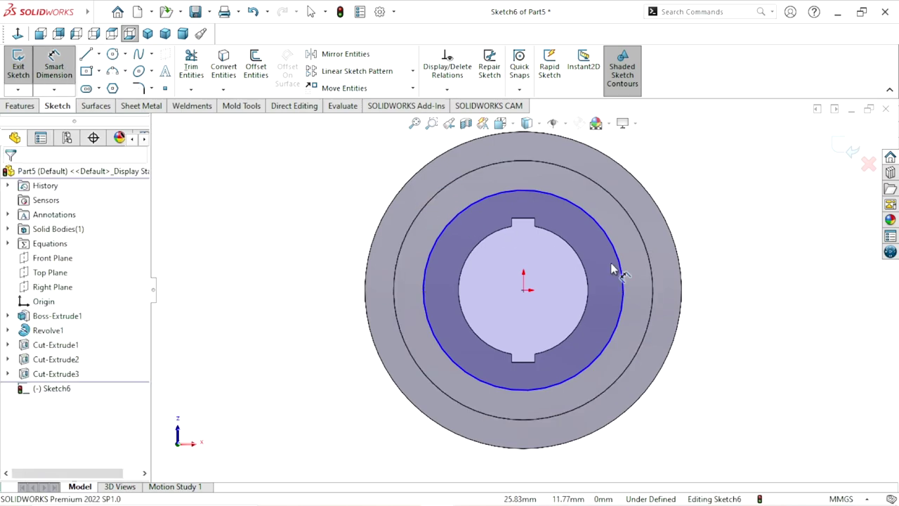
{"action": "left_click", "coordinate": [622, 289]}
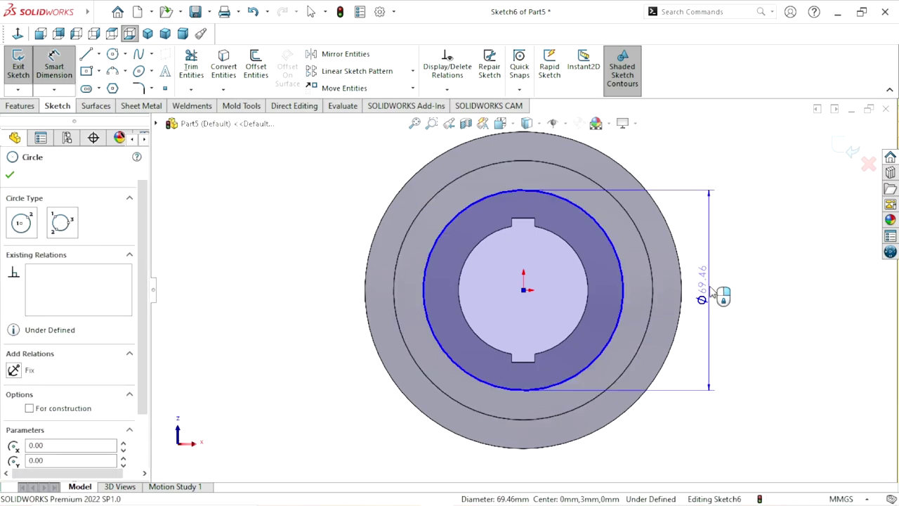
{"action": "left_click", "coordinate": [715, 293]}
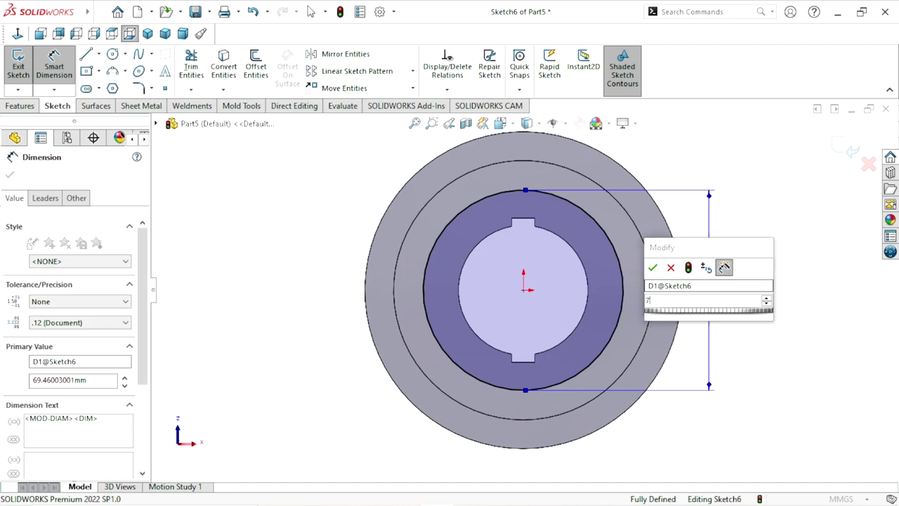
{"action": "type", "text": "75"}
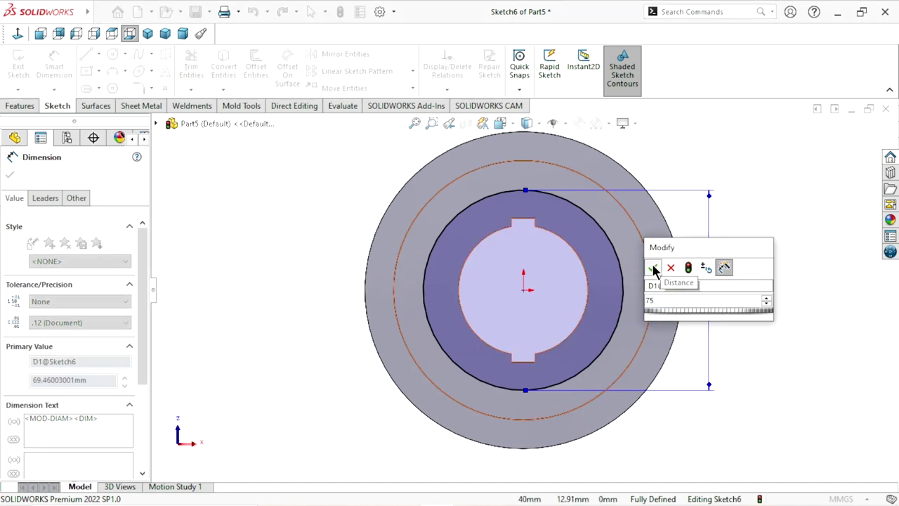
{"action": "left_click", "coordinate": [653, 267]}
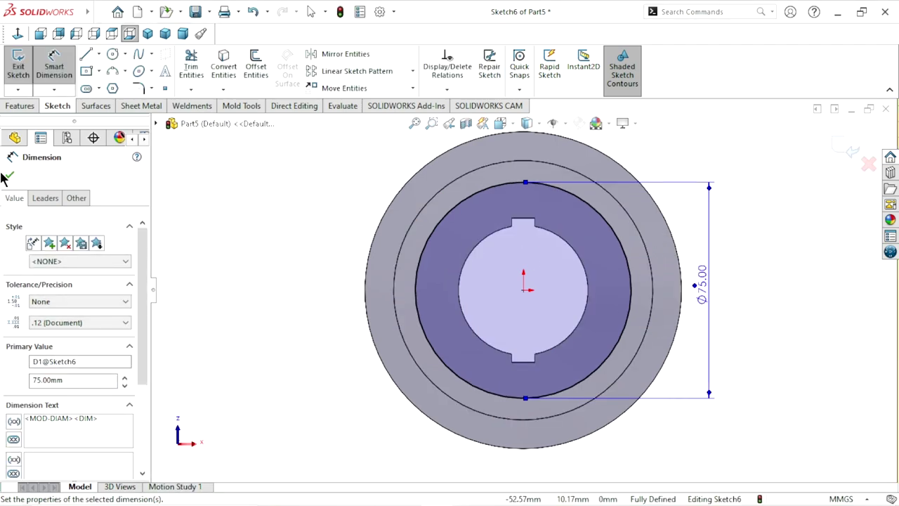
{"action": "left_click", "coordinate": [11, 173]}
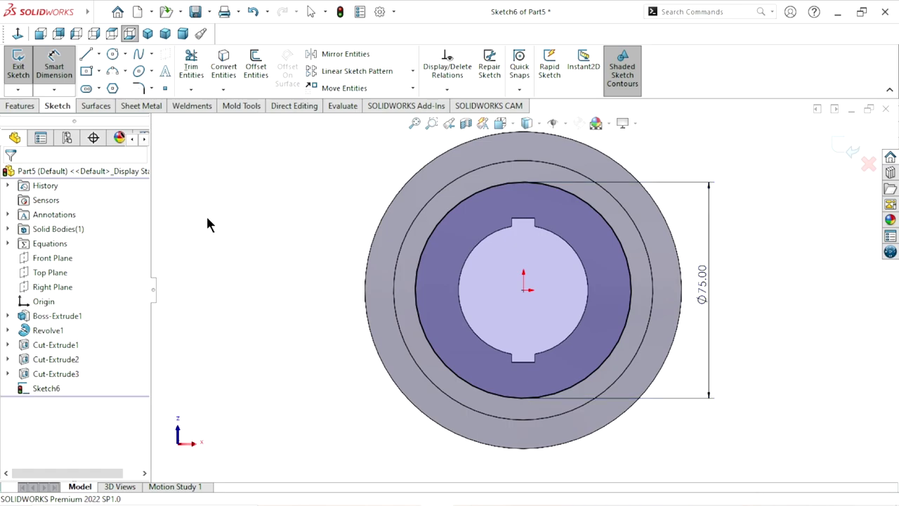
Step: Convert the Ø75 circle to construction geometry and exit the sketch
{"action": "left_click", "coordinate": [505, 184]}
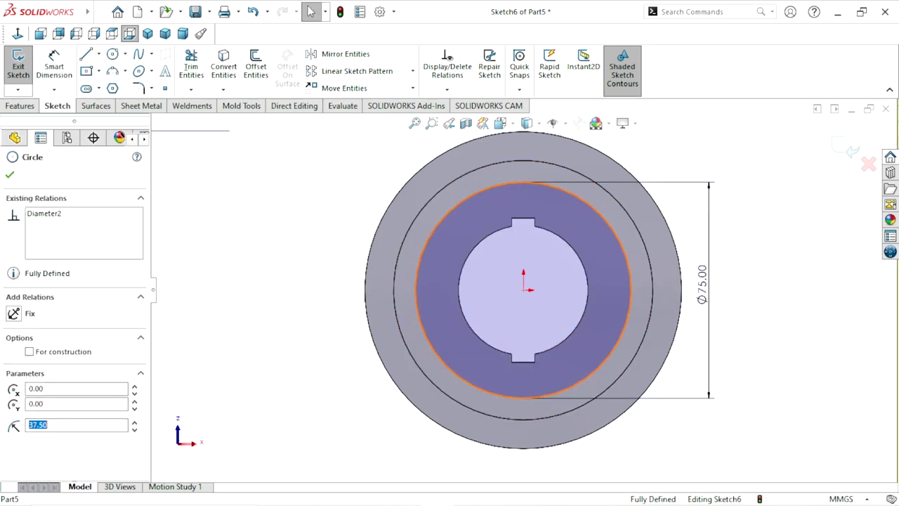
{"action": "left_click", "coordinate": [29, 348]}
{"action": "left_click", "coordinate": [10, 174]}
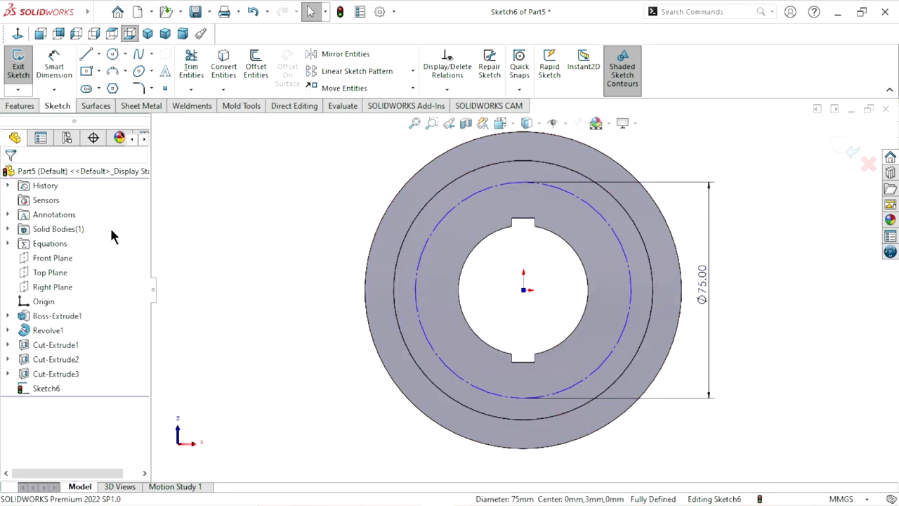
{"action": "left_click", "coordinate": [229, 249]}
{"action": "left_click", "coordinate": [836, 155]}
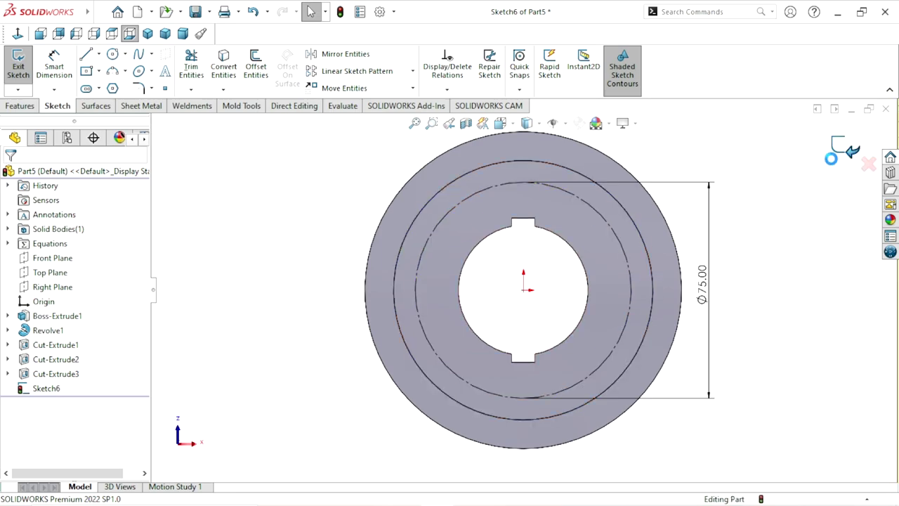
Step: Set up an ANSI Metric M4x0.7 tapped hole on the recessed face
{"action": "left_click", "coordinate": [460, 215]}
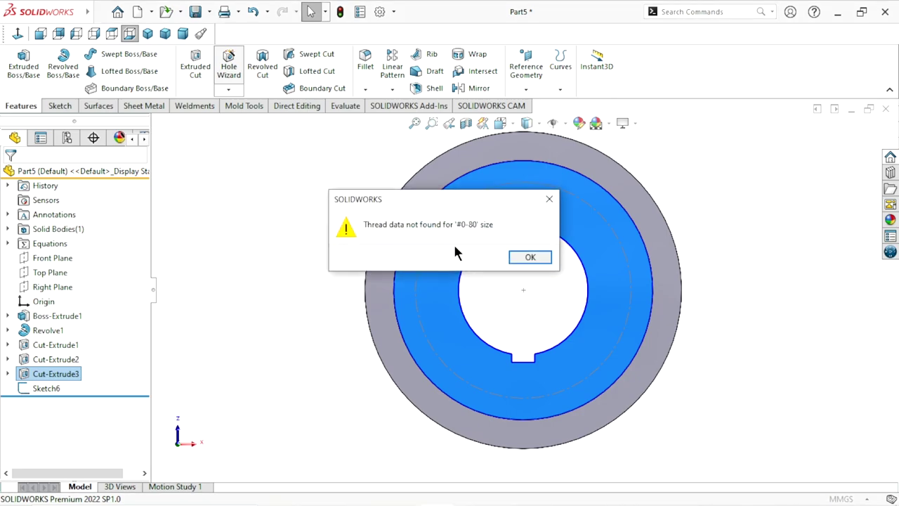
{"action": "left_click", "coordinate": [520, 261]}
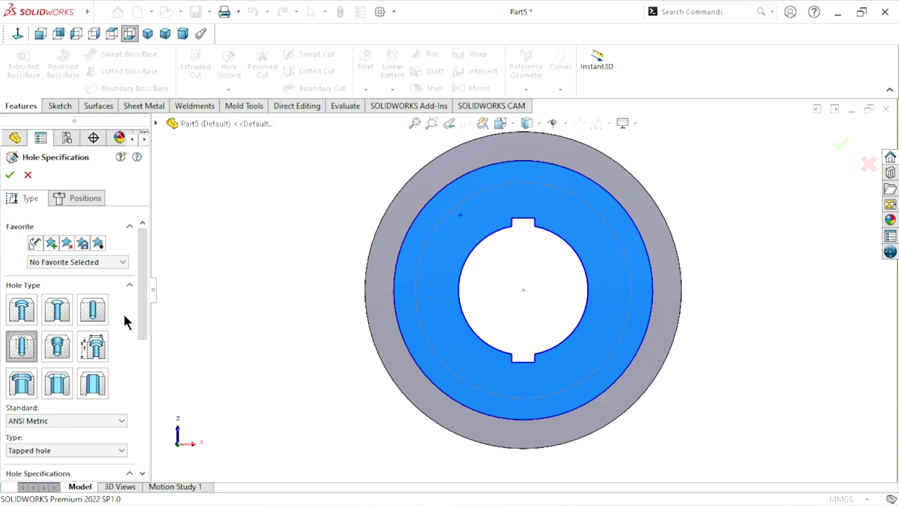
{"action": "left_click_drag", "start_coordinate": [144, 305], "coordinate": [144, 365]}
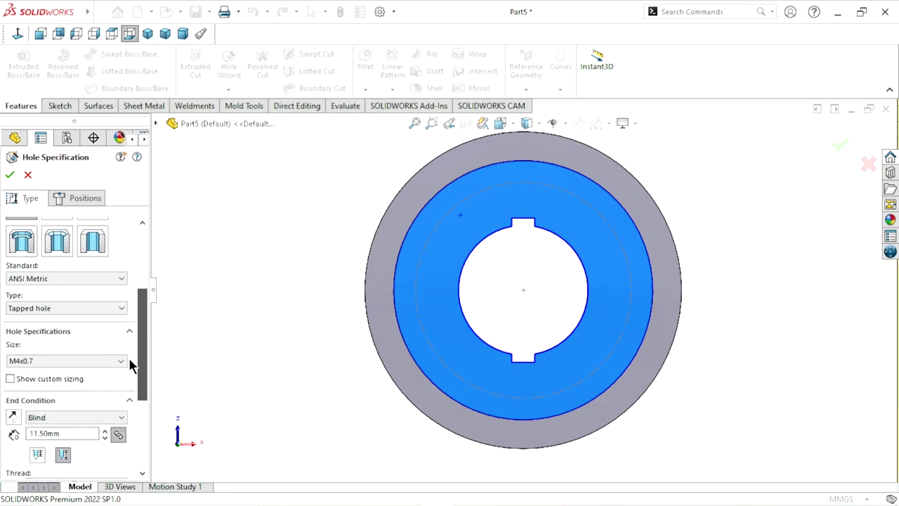
{"action": "left_click", "coordinate": [62, 281]}
{"action": "left_click", "coordinate": [60, 281]}
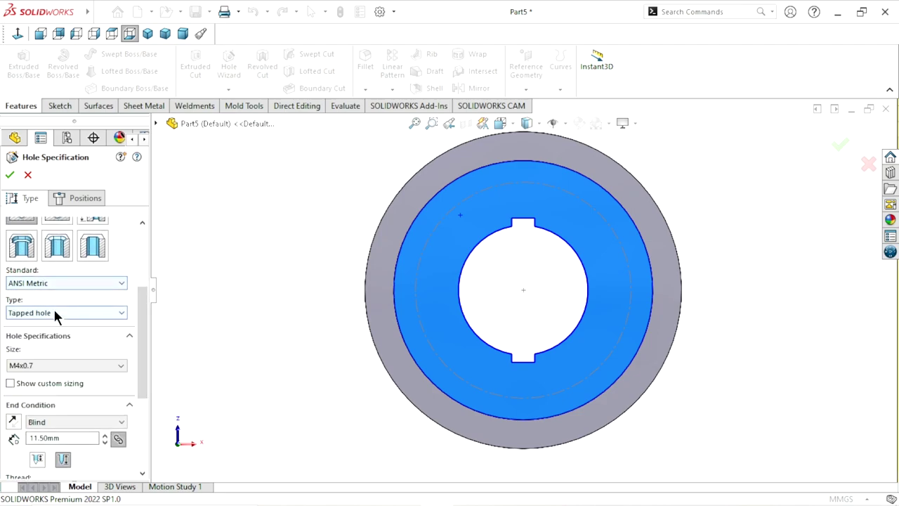
{"action": "left_click", "coordinate": [54, 308]}
{"action": "left_click", "coordinate": [51, 344]}
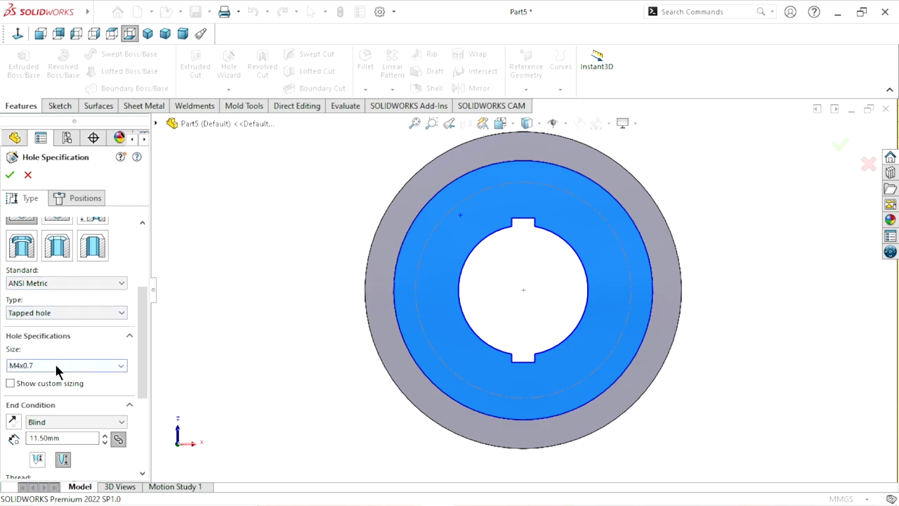
{"action": "left_click", "coordinate": [54, 362]}
{"action": "left_click", "coordinate": [43, 379]}
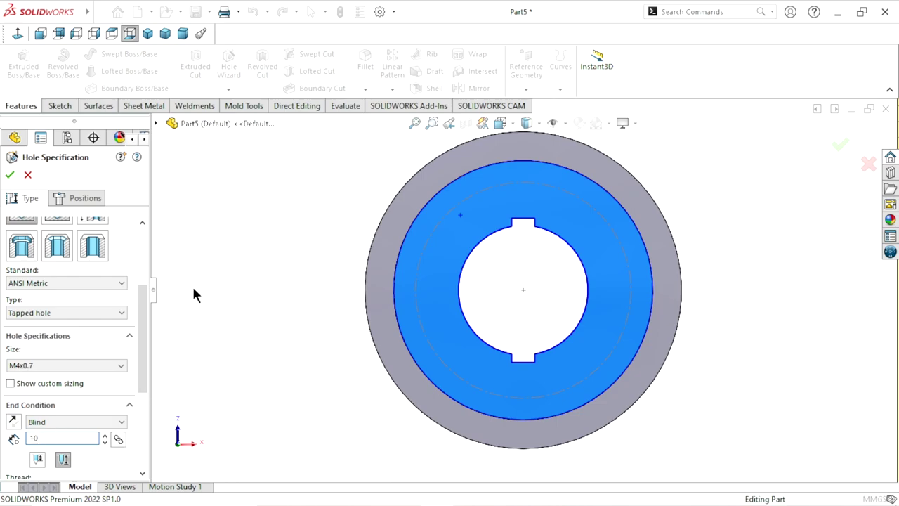
Step: Position two holes on opposite sides of the Ø75 circle and create them
{"action": "left_click", "coordinate": [74, 197]}
{"action": "left_click", "coordinate": [433, 272]}
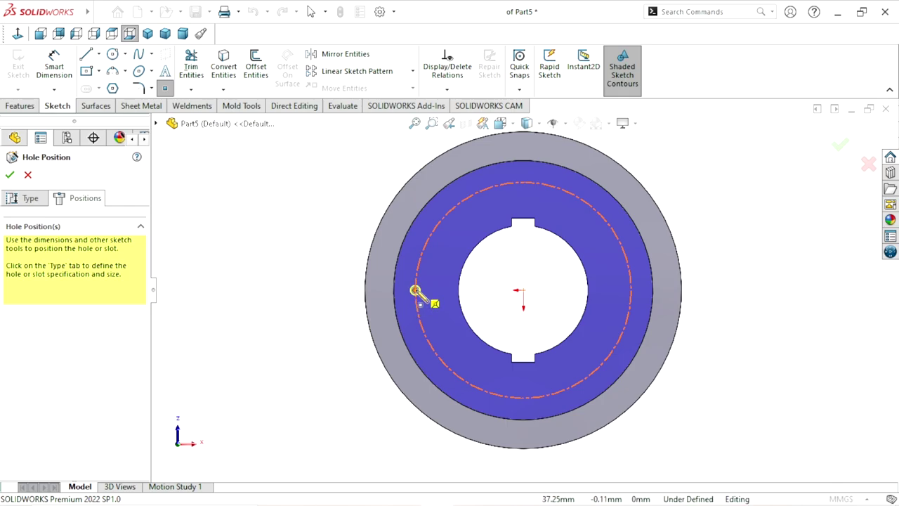
{"action": "left_click", "coordinate": [415, 290]}
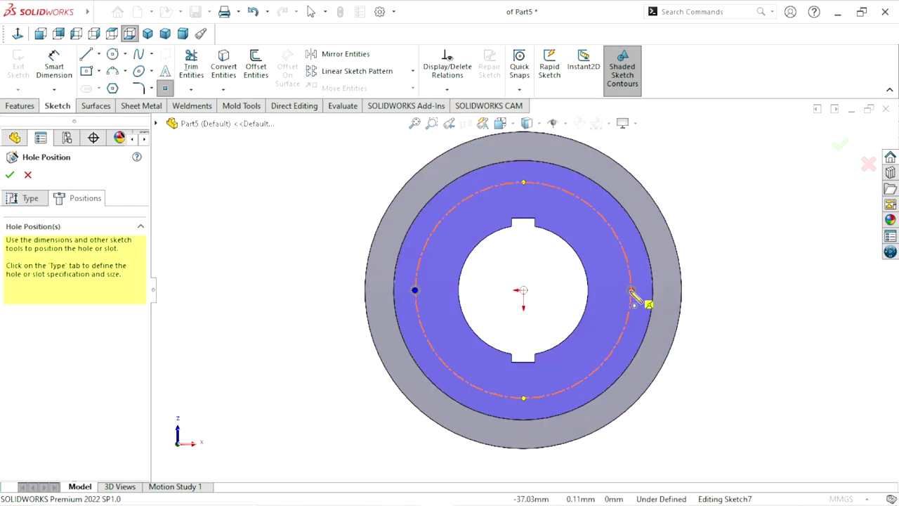
{"action": "left_click", "coordinate": [631, 290]}
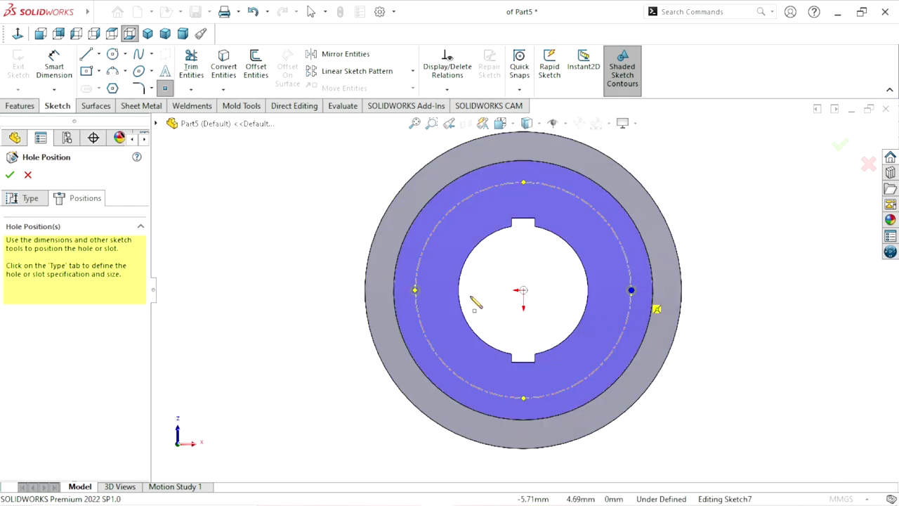
{"action": "left_click", "coordinate": [8, 177]}
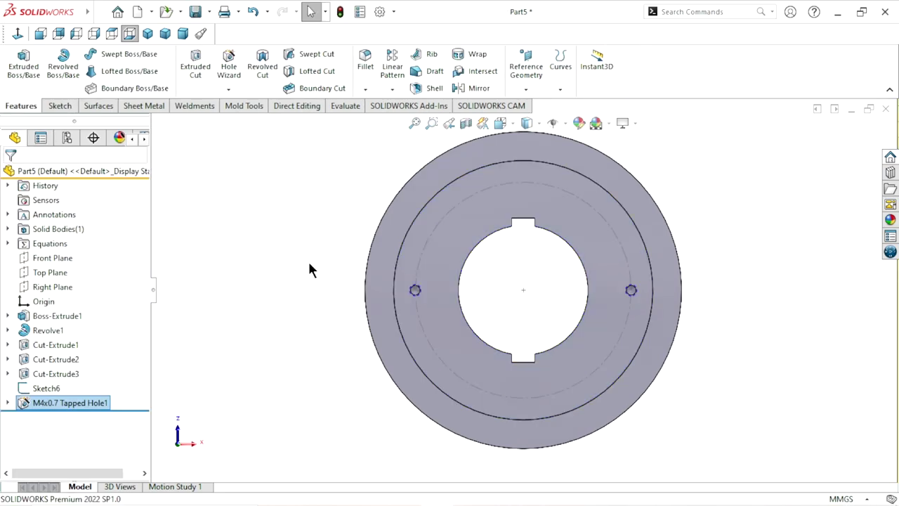
{"action": "middle_click_drag", "start_coordinate": [293, 271], "coordinate": [309, 288]}
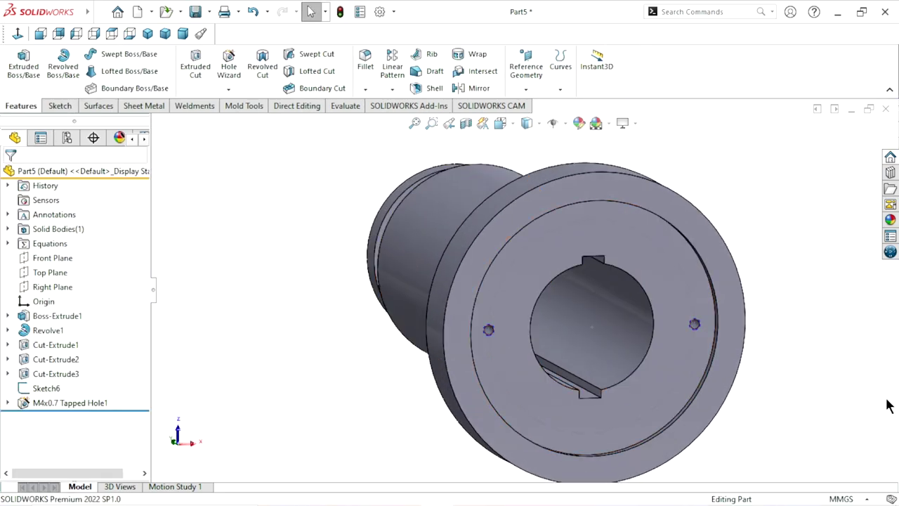
{"action": "scroll", "coordinate": [674, 323], "scroll_direction": "down", "scroll_amount": 3}
{"action": "scroll", "coordinate": [626, 313], "scroll_direction": "down", "scroll_amount": 3}
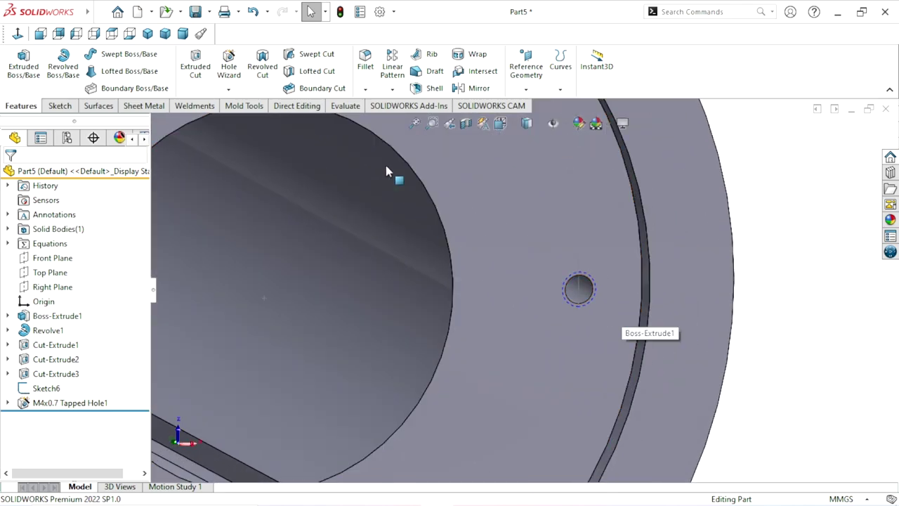
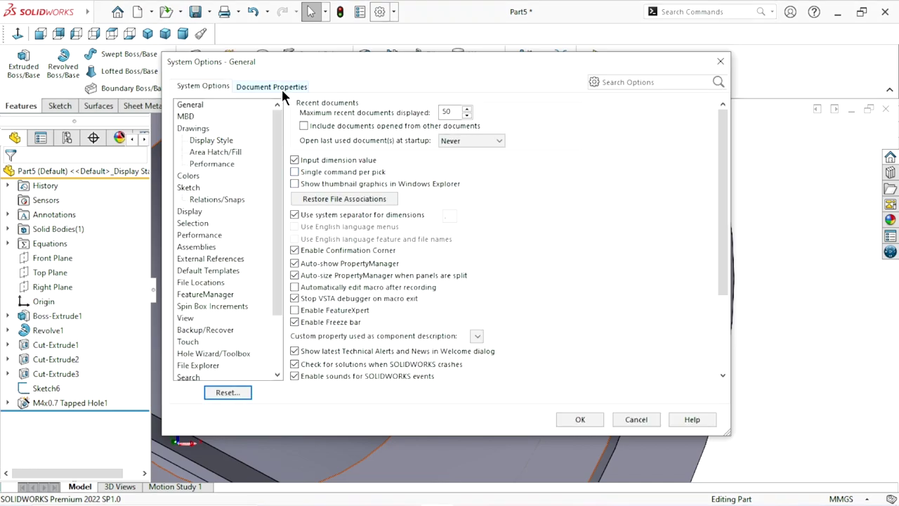
Step: Review the part's Detailing document properties, then close Options without applying changes
{"action": "left_click", "coordinate": [281, 88]}
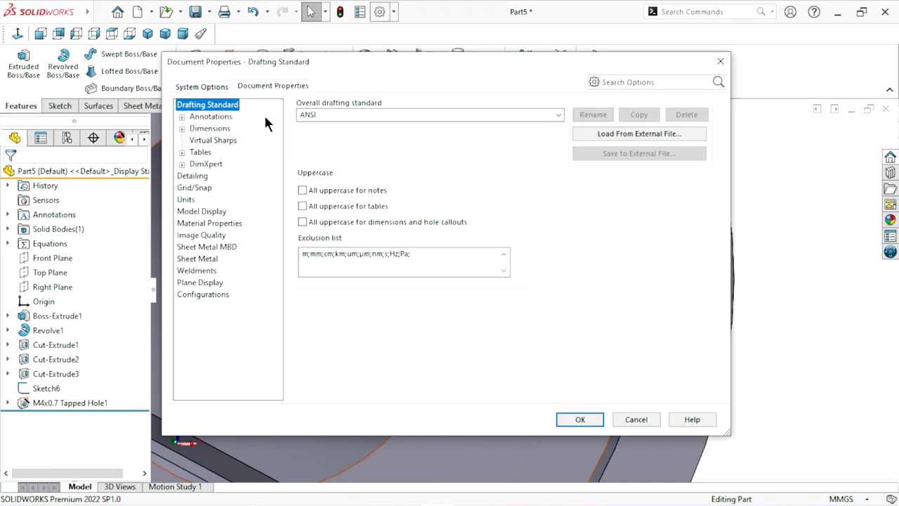
{"action": "left_click", "coordinate": [195, 177]}
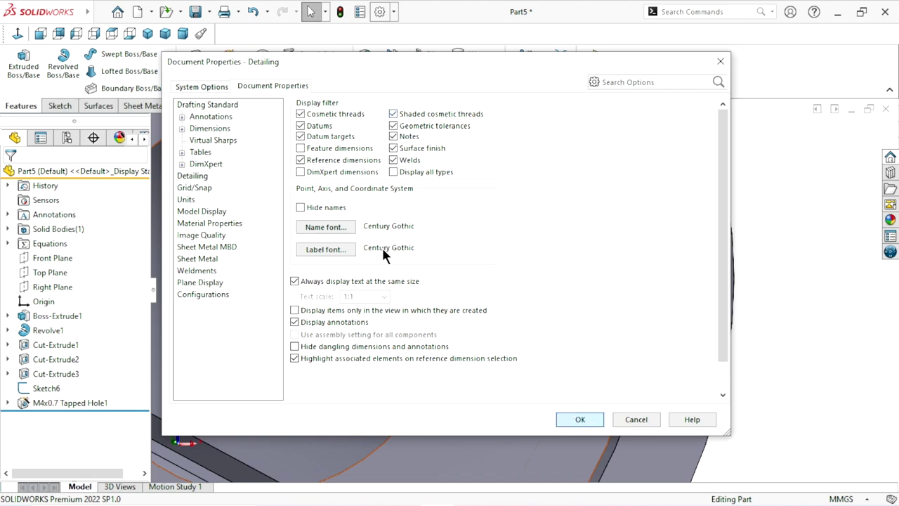
{"action": "key", "text": "Return"}
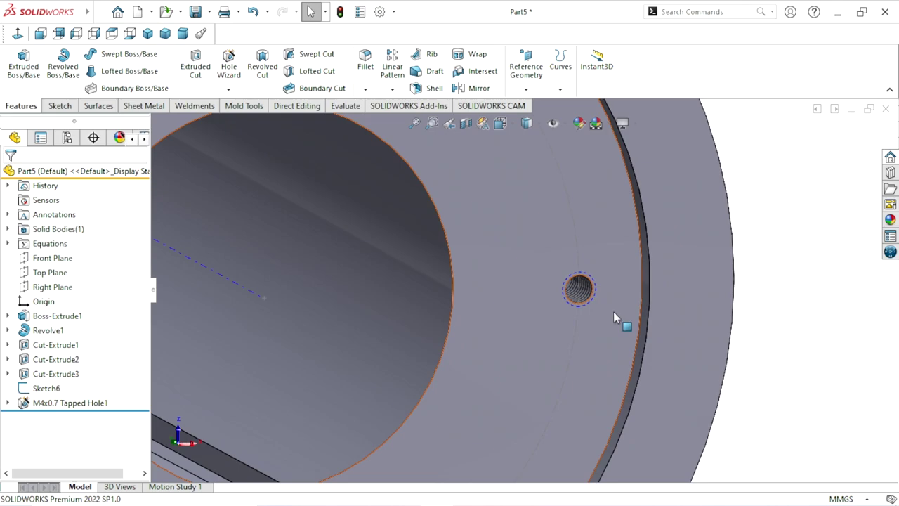
Step: Hide the bolt-circle sketch (Sketch6)
{"action": "scroll", "coordinate": [562, 315], "scroll_direction": "up", "scroll_amount": 4}
{"action": "mouse_move", "coordinate": [553, 316]}
{"action": "middle_mouse_down"}
{"action": "mouse_move", "coordinate": [351, 304]}
{"action": "mouse_move", "coordinate": [493, 313]}
{"action": "middle_mouse_up"}
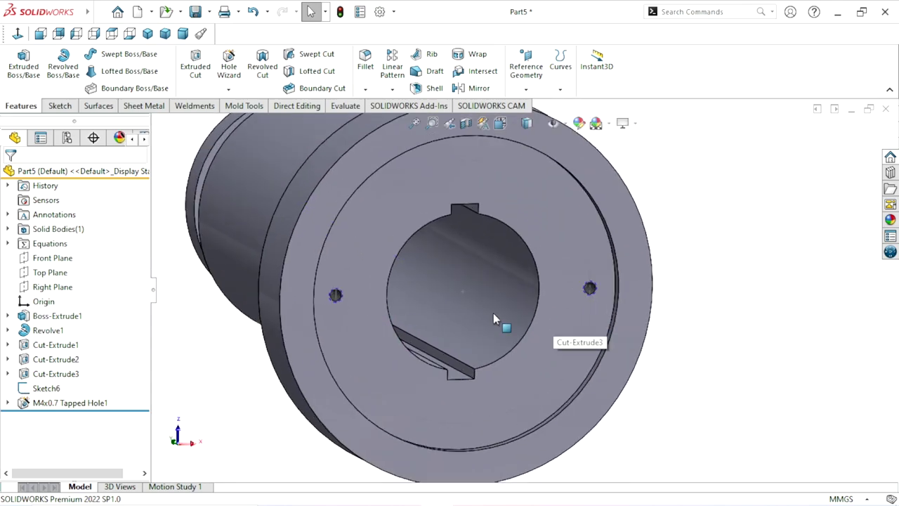
{"action": "left_click", "coordinate": [570, 223]}
{"action": "left_click", "coordinate": [636, 179]}
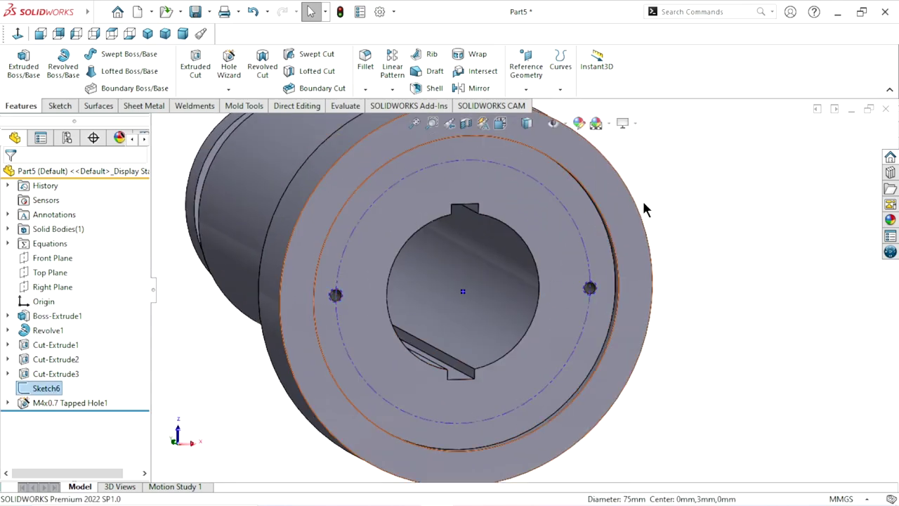
Step: Fillet the hub-to-flange edge with a 10 mm radius
{"action": "mouse_move", "coordinate": [717, 298]}
{"action": "middle_mouse_down"}
{"action": "mouse_move", "coordinate": [576, 251]}
{"action": "mouse_move", "coordinate": [596, 281]}
{"action": "mouse_move", "coordinate": [812, 314]}
{"action": "middle_mouse_up"}
{"action": "scroll", "coordinate": [812, 314], "scroll_direction": "down", "scroll_amount": 2}
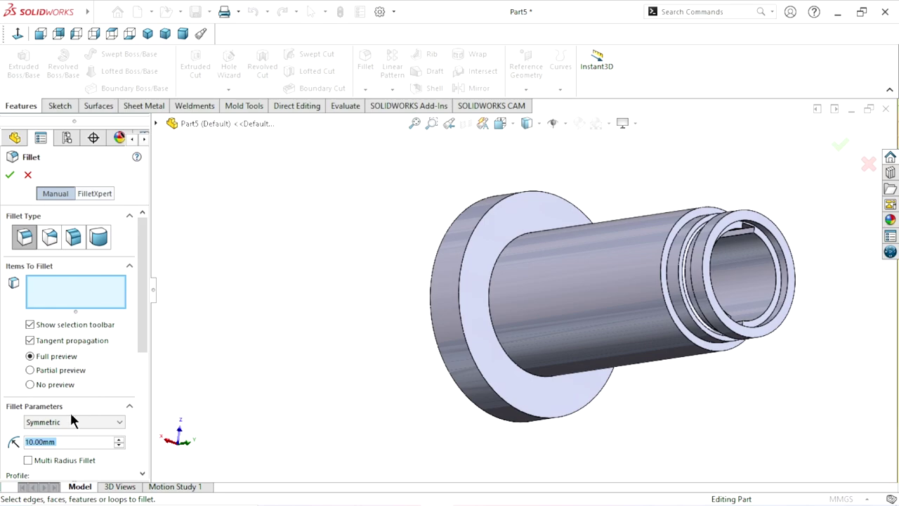
{"action": "left_click", "coordinate": [490, 309]}
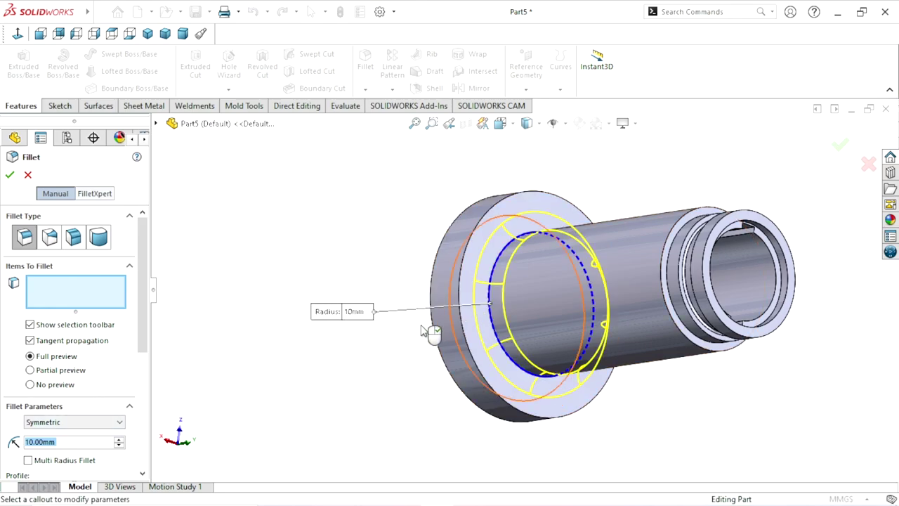
{"action": "left_click", "coordinate": [10, 175]}
{"action": "scroll", "coordinate": [387, 339], "scroll_direction": "up", "scroll_amount": 3}
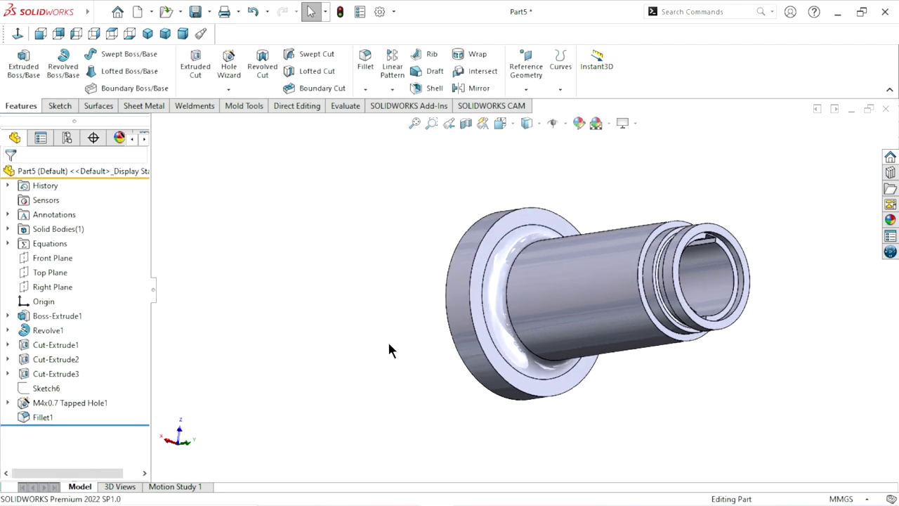
{"action": "scroll", "coordinate": [648, 305], "scroll_direction": "down", "scroll_amount": 3}
{"action": "scroll", "coordinate": [644, 301], "scroll_direction": "down", "scroll_amount": 2}
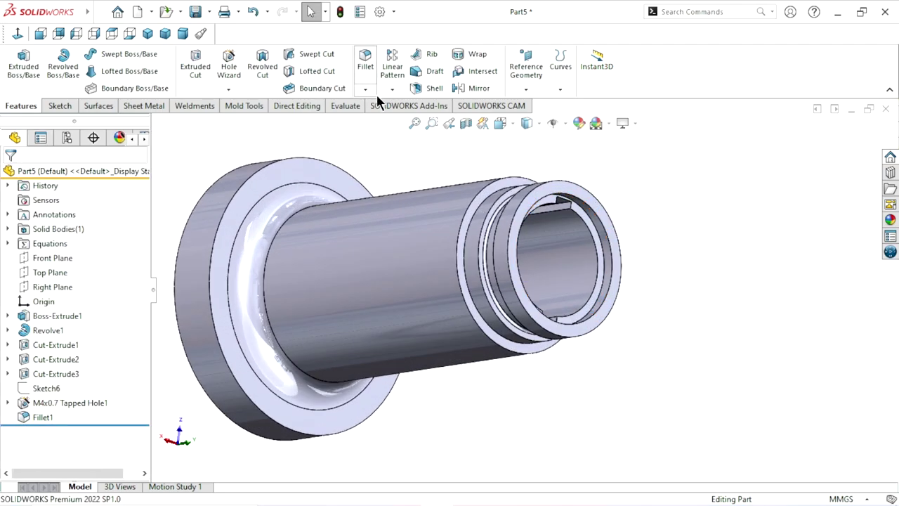
Step: Start a chamfer set to 0.5 mm distance at 45°
{"action": "scroll", "coordinate": [366, 278], "scroll_direction": "up", "scroll_amount": 3}
{"action": "mouse_move", "coordinate": [365, 278]}
{"action": "middle_mouse_down"}
{"action": "mouse_move", "coordinate": [418, 298]}
{"action": "mouse_move", "coordinate": [400, 204]}
{"action": "middle_mouse_up"}
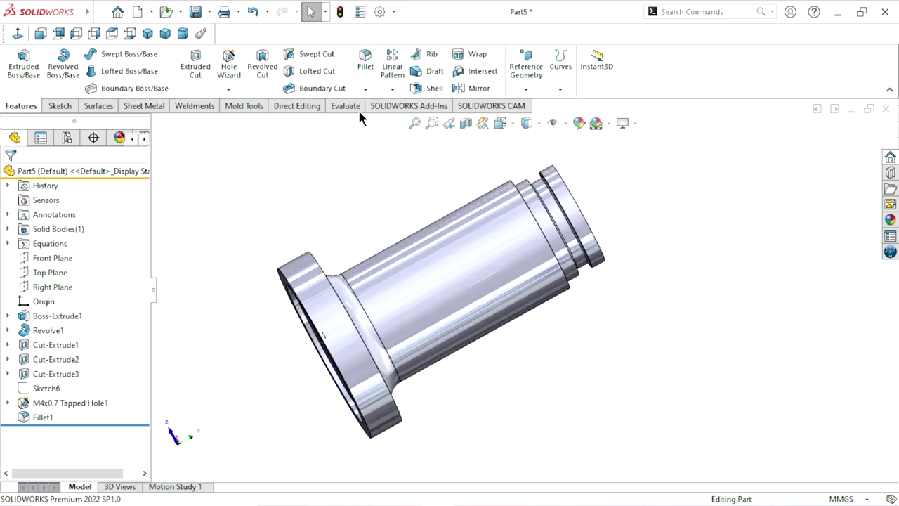
{"action": "left_click", "coordinate": [366, 89]}
{"action": "left_click", "coordinate": [380, 119]}
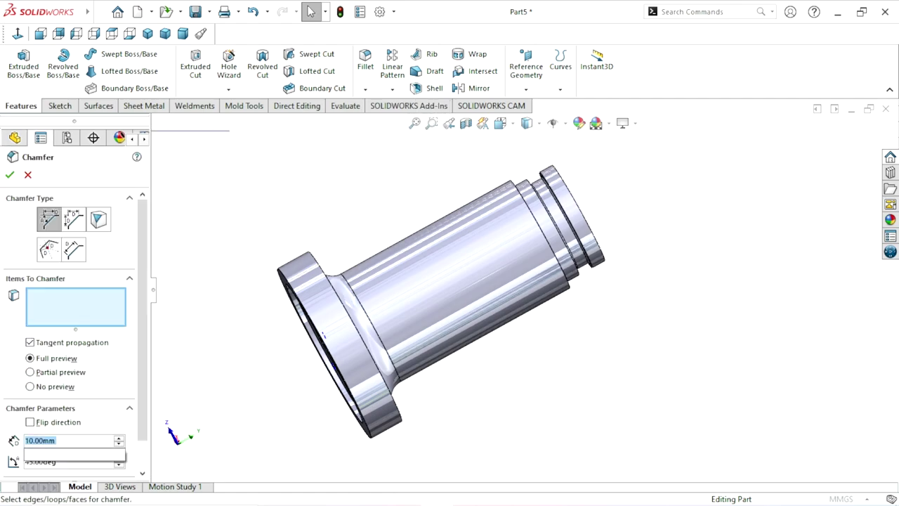
{"action": "type", "text": "0.5"}
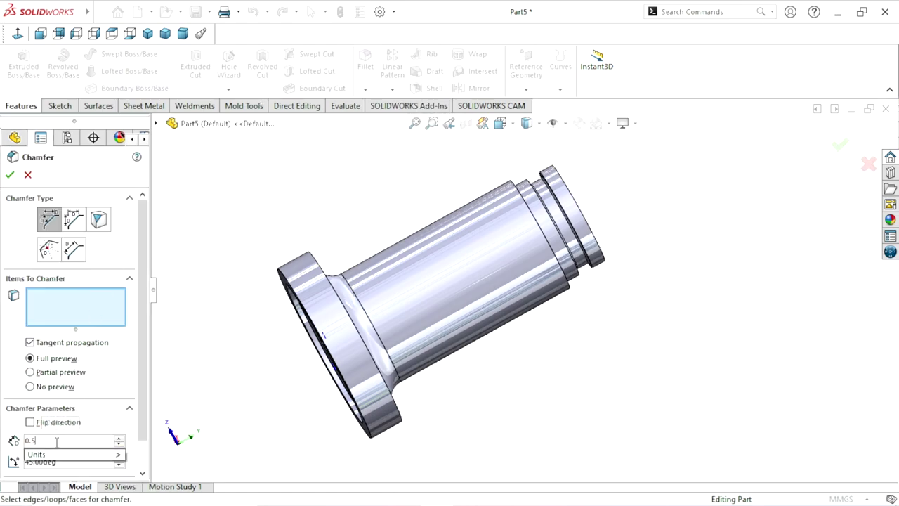
{"action": "scroll", "coordinate": [562, 211], "scroll_direction": "down", "scroll_amount": 3}
{"action": "scroll", "coordinate": [550, 224], "scroll_direction": "down", "scroll_amount": 2}
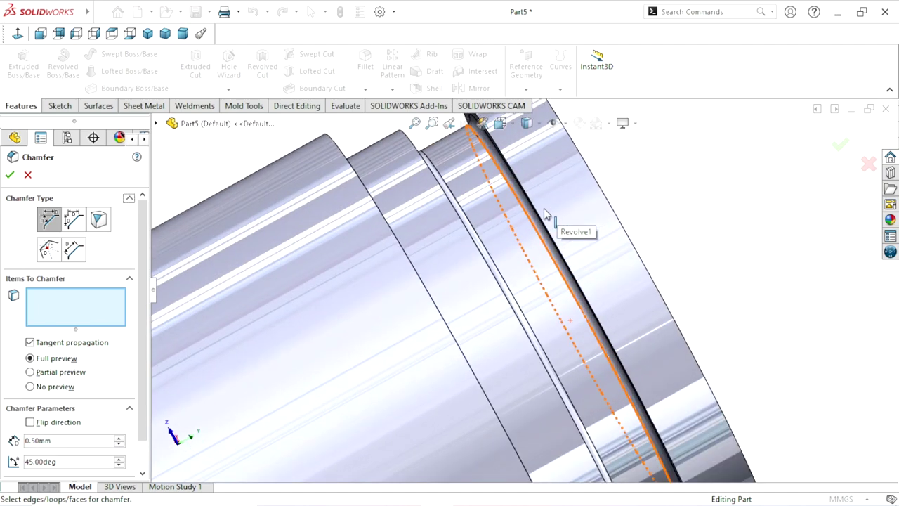
Step: Select the five groove and end edges and apply the 0.5 mm chamfer
{"action": "left_click", "coordinate": [515, 224]}
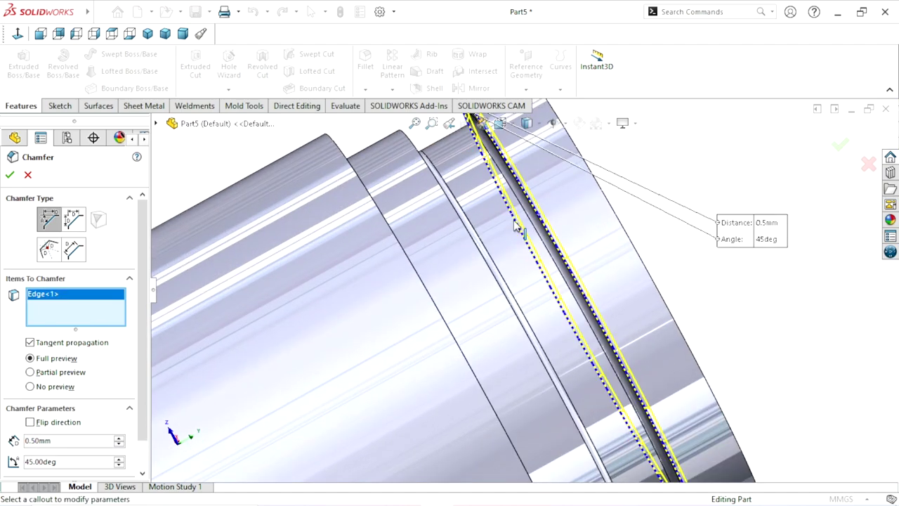
{"action": "middle_click_drag", "start_coordinate": [516, 223], "coordinate": [433, 276]}
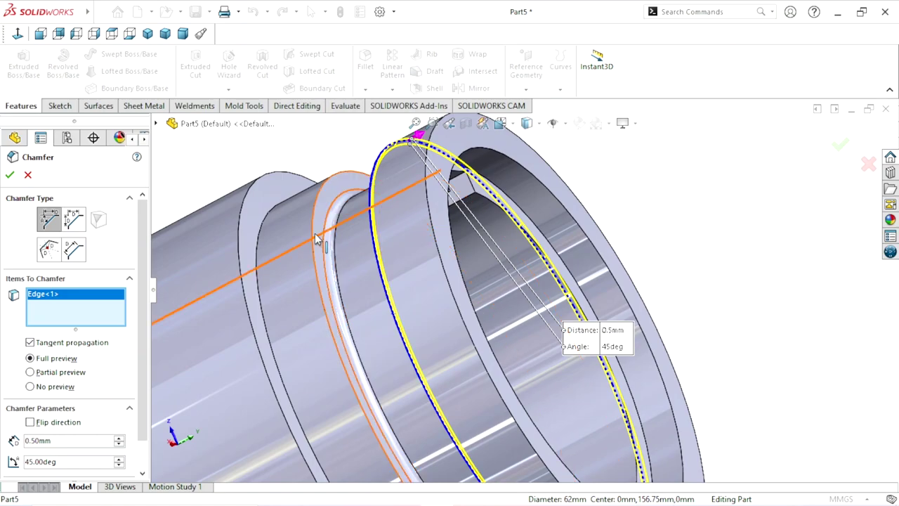
{"action": "left_click", "coordinate": [316, 236]}
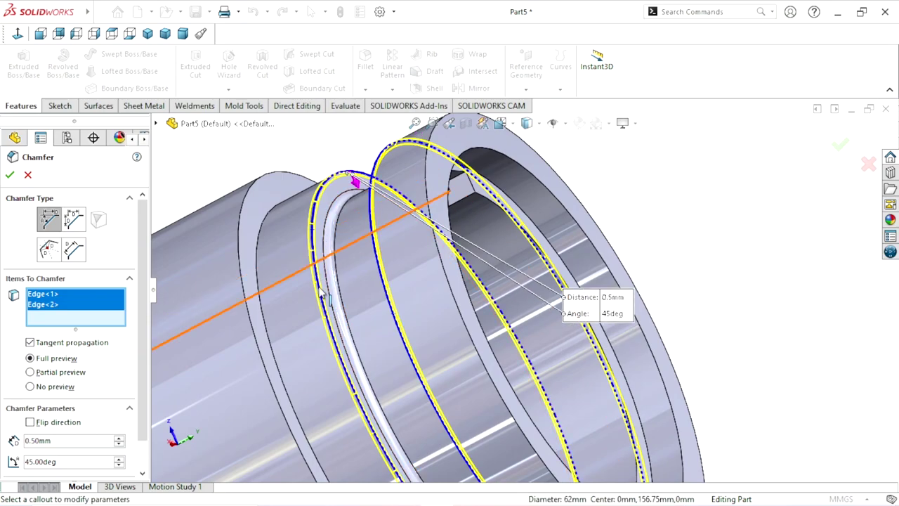
{"action": "left_click", "coordinate": [242, 237]}
{"action": "scroll", "coordinate": [522, 337], "scroll_direction": "up", "scroll_amount": 3}
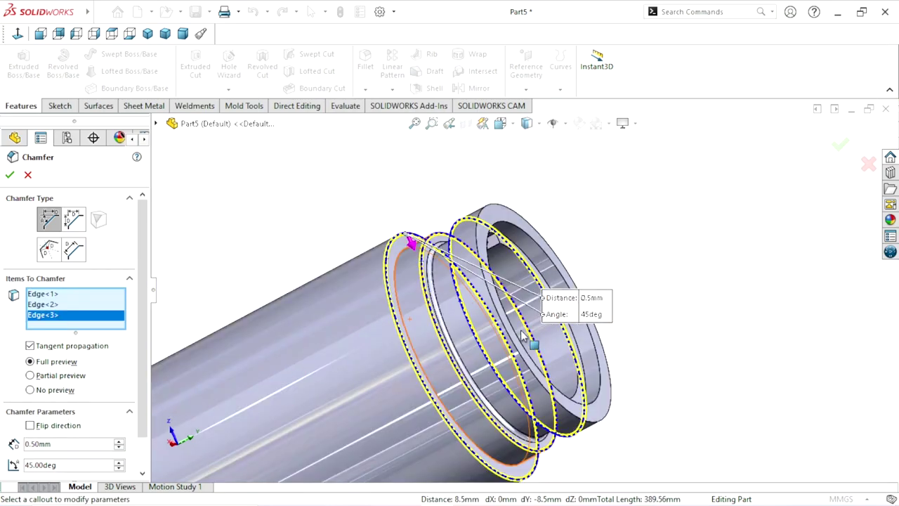
{"action": "scroll", "coordinate": [579, 296], "scroll_direction": "down", "scroll_amount": 3}
{"action": "scroll", "coordinate": [490, 267], "scroll_direction": "up", "scroll_amount": 2}
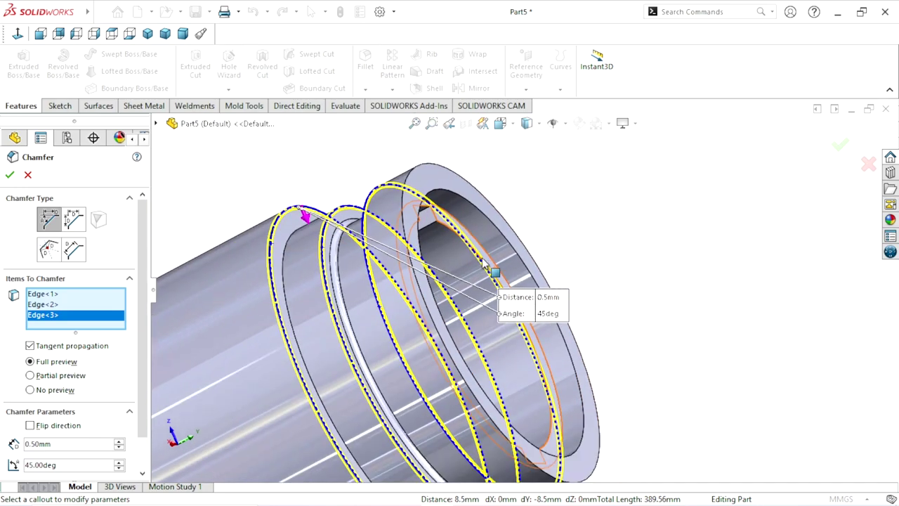
{"action": "left_click", "coordinate": [476, 211]}
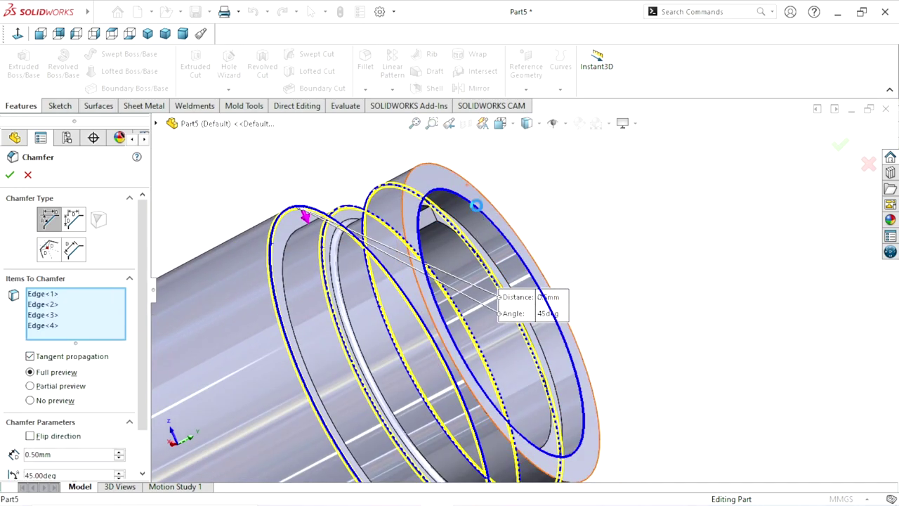
{"action": "left_click", "coordinate": [411, 170]}
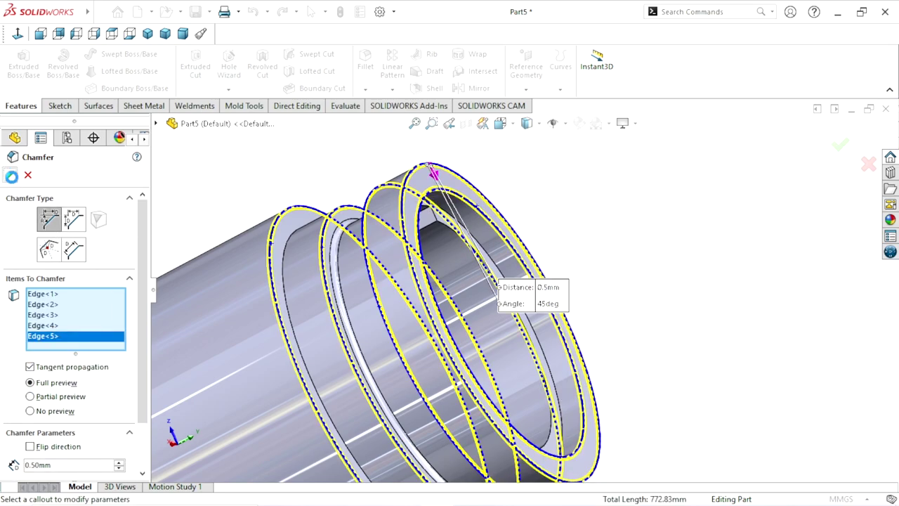
{"action": "key", "text": "Return"}
Step: Inspect the finished chamfers and select Chamfer1 for editing
{"action": "mouse_move", "coordinate": [674, 303]}
{"action": "middle_mouse_down"}
{"action": "mouse_move", "coordinate": [537, 370]}
{"action": "mouse_move", "coordinate": [503, 408]}
{"action": "mouse_move", "coordinate": [519, 422]}
{"action": "mouse_move", "coordinate": [737, 315]}
{"action": "mouse_move", "coordinate": [474, 378]}
{"action": "mouse_move", "coordinate": [514, 379]}
{"action": "mouse_move", "coordinate": [462, 353]}
{"action": "middle_mouse_up"}
{"action": "scroll", "coordinate": [453, 333], "scroll_direction": "up", "scroll_amount": 2}
{"action": "scroll", "coordinate": [399, 395], "scroll_direction": "up", "scroll_amount": 2}
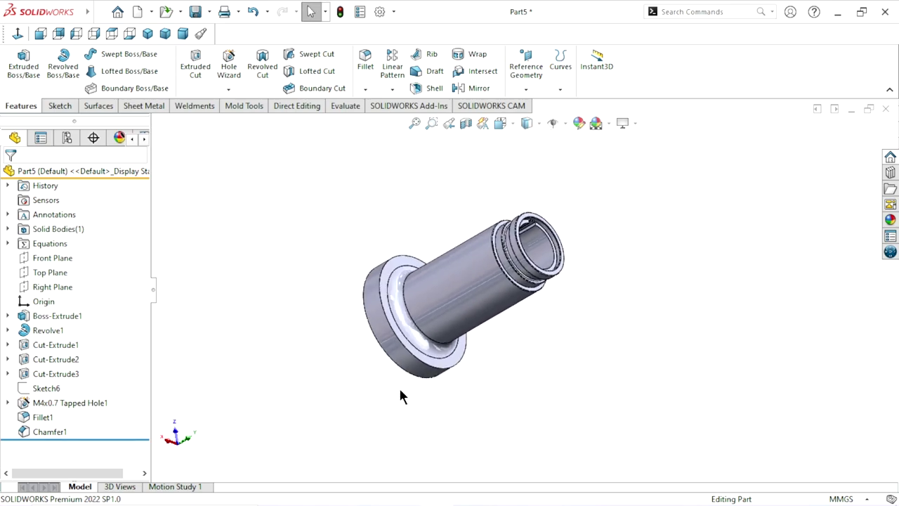
{"action": "left_click", "coordinate": [25, 432]}
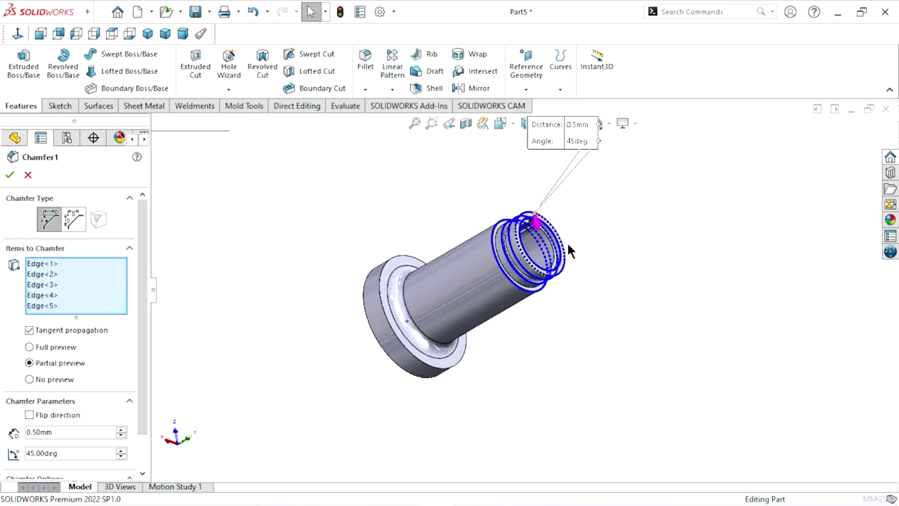
Step: Add the two inner bore edges to Chamfer1 and rebuild it
{"action": "scroll", "coordinate": [566, 240], "scroll_direction": "down", "scroll_amount": 3}
{"action": "scroll", "coordinate": [555, 242], "scroll_direction": "down", "scroll_amount": 4}
{"action": "scroll", "coordinate": [534, 251], "scroll_direction": "down", "scroll_amount": 3}
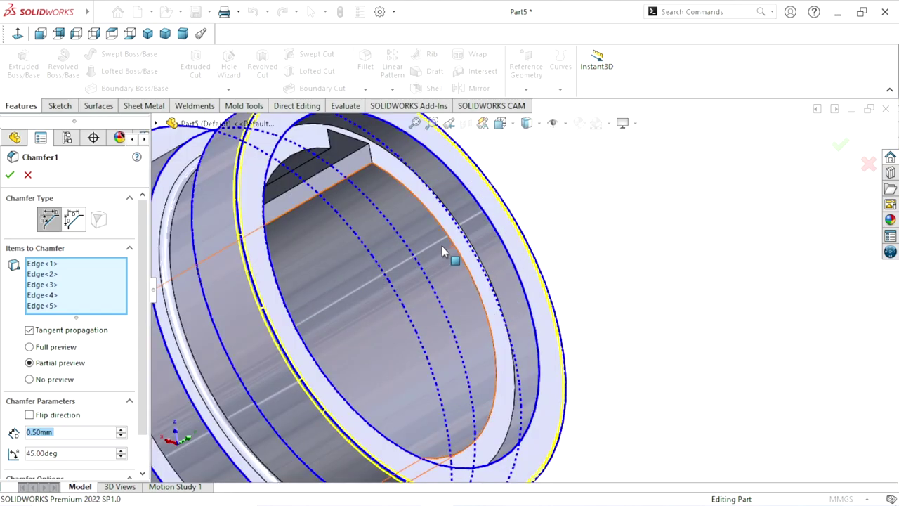
{"action": "left_click", "coordinate": [449, 241]}
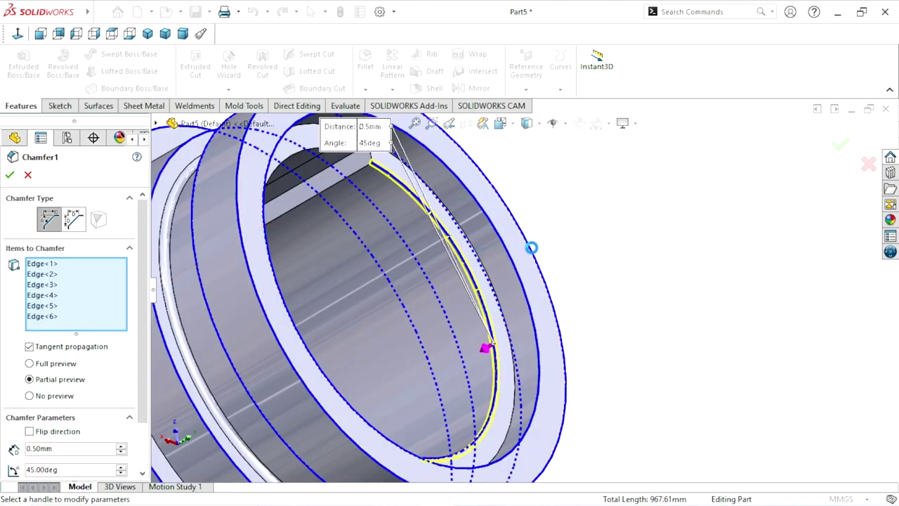
{"action": "middle_click_drag", "start_coordinate": [582, 237], "coordinate": [415, 234]}
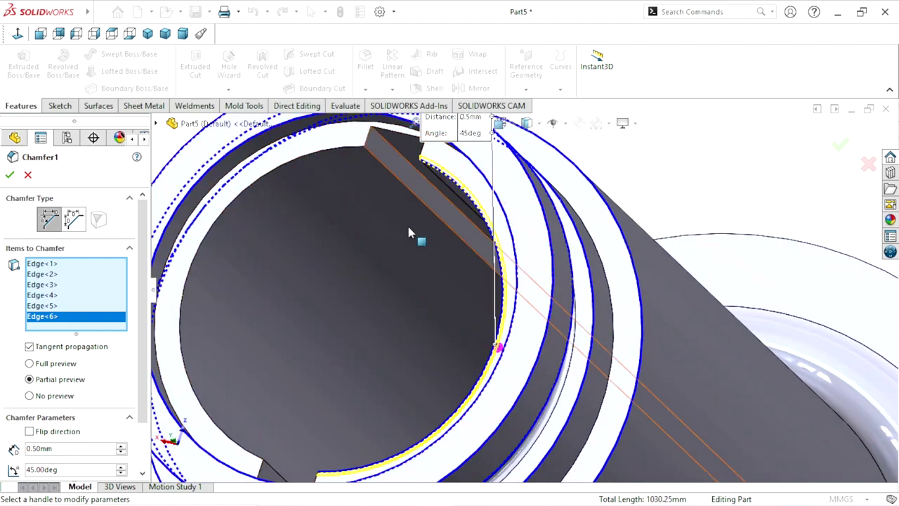
{"action": "left_click", "coordinate": [219, 225]}
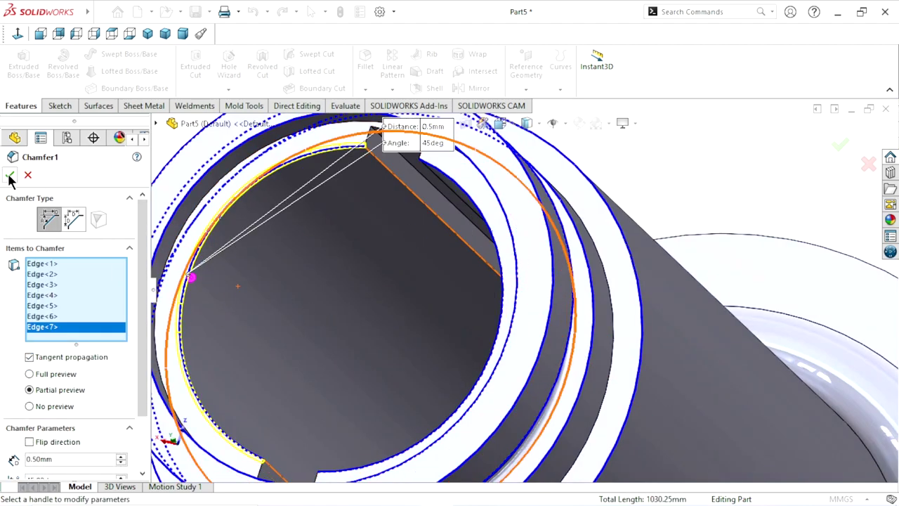
{"action": "key", "text": "Return"}
Step: Orbit around the bore end and flange to inspect the updated chamfer
{"action": "mouse_move", "coordinate": [384, 300]}
{"action": "middle_mouse_down"}
{"action": "mouse_move", "coordinate": [389, 362]}
{"action": "mouse_move", "coordinate": [427, 375]}
{"action": "middle_mouse_up"}
{"action": "scroll", "coordinate": [418, 375], "scroll_direction": "up", "scroll_amount": 3}
{"action": "scroll", "coordinate": [449, 302], "scroll_direction": "down", "scroll_amount": 3}
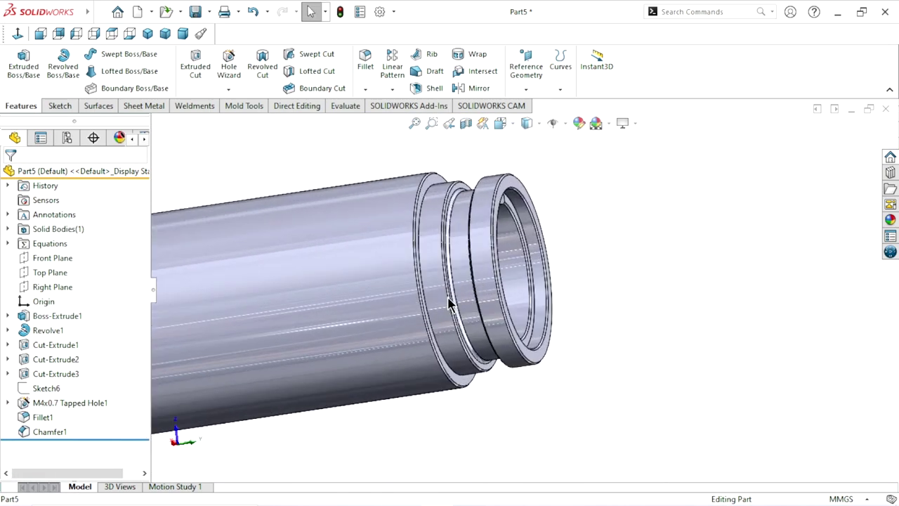
{"action": "middle_click_drag", "start_coordinate": [444, 302], "coordinate": [400, 298]}
{"action": "scroll", "coordinate": [400, 299], "scroll_direction": "up", "scroll_amount": 3}
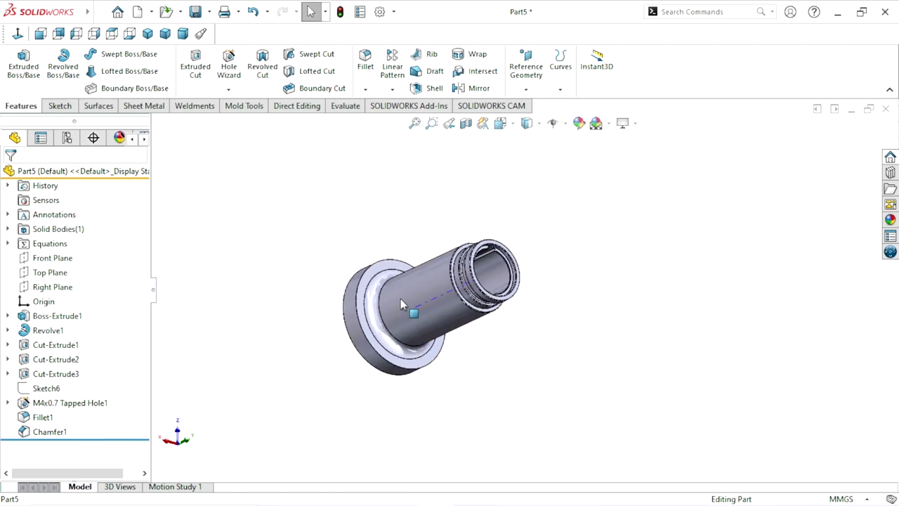
{"action": "scroll", "coordinate": [400, 298], "scroll_direction": "down", "scroll_amount": 2}
Step: Chamfer the flange's front circular edge at 2 mm × 45°
{"action": "left_click", "coordinate": [366, 90]}
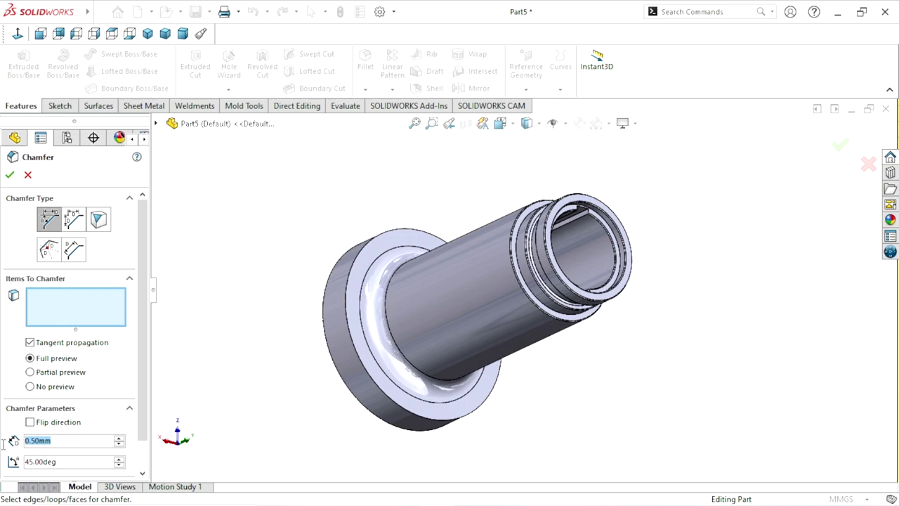
{"action": "type", "text": "2."}
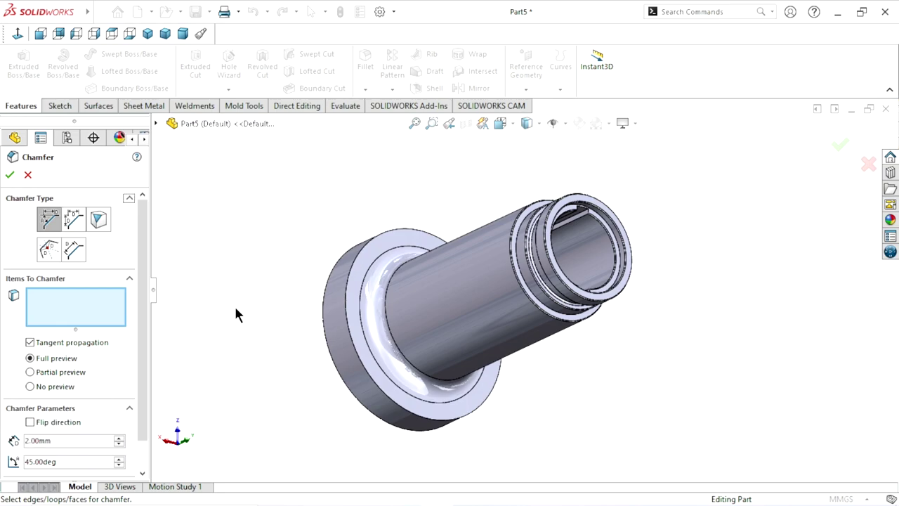
{"action": "left_click", "coordinate": [353, 343]}
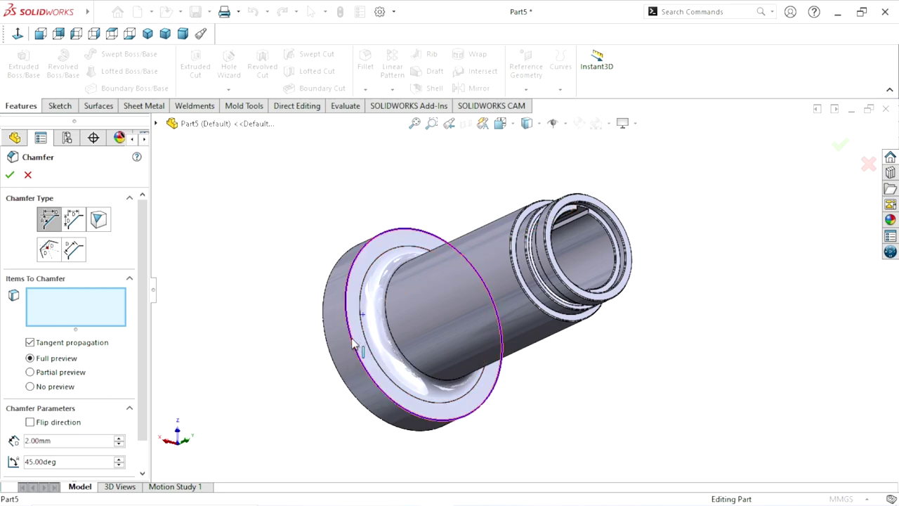
{"action": "left_click", "coordinate": [353, 344]}
{"action": "left_click", "coordinate": [10, 175]}
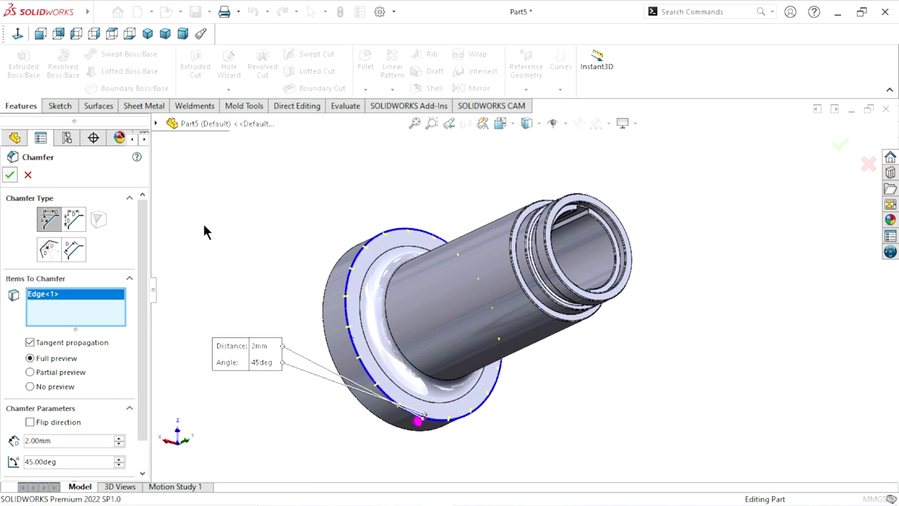
{"action": "mouse_move", "coordinate": [572, 294]}
{"action": "middle_mouse_down"}
{"action": "mouse_move", "coordinate": [405, 185]}
{"action": "mouse_move", "coordinate": [344, 221]}
{"action": "mouse_move", "coordinate": [337, 288]}
{"action": "mouse_move", "coordinate": [398, 357]}
{"action": "mouse_move", "coordinate": [460, 335]}
{"action": "mouse_move", "coordinate": [438, 230]}
{"action": "mouse_move", "coordinate": [413, 220]}
{"action": "mouse_move", "coordinate": [335, 261]}
{"action": "mouse_move", "coordinate": [367, 227]}
{"action": "mouse_move", "coordinate": [320, 305]}
{"action": "mouse_move", "coordinate": [333, 345]}
{"action": "mouse_move", "coordinate": [523, 409]}
{"action": "mouse_move", "coordinate": [620, 341]}
{"action": "mouse_move", "coordinate": [646, 295]}
{"action": "mouse_move", "coordinate": [610, 235]}
{"action": "mouse_move", "coordinate": [461, 251]}
{"action": "mouse_move", "coordinate": [642, 306]}
{"action": "middle_mouse_up"}
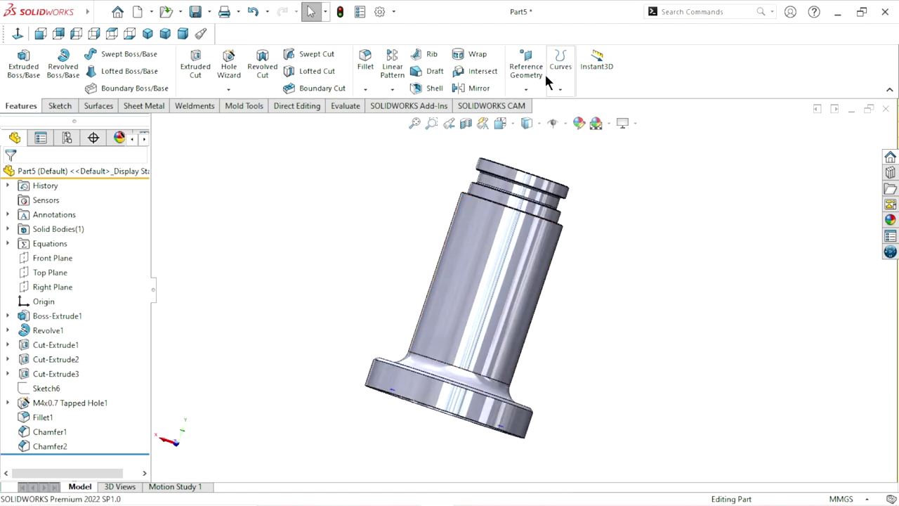
Step: Trial a reference plane between Right Plane and Front Plane, then cancel it
{"action": "left_click", "coordinate": [525, 81]}
{"action": "left_click", "coordinate": [542, 107]}
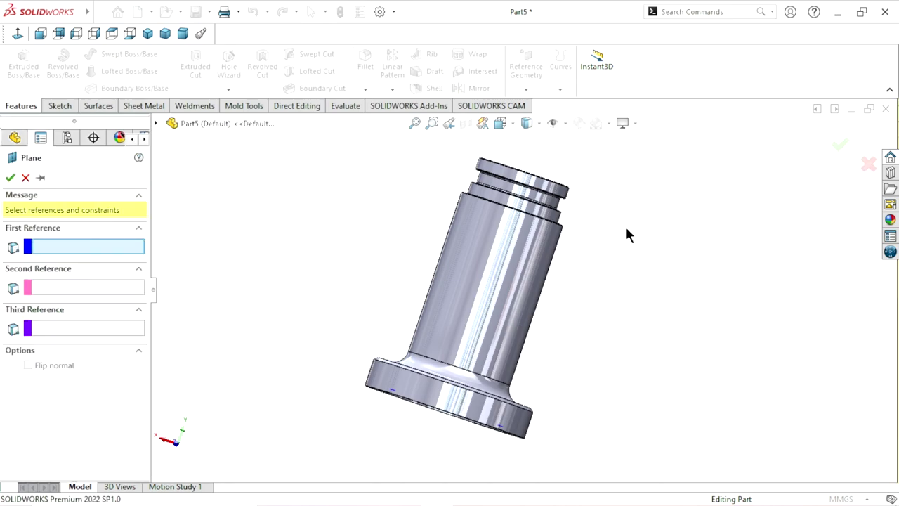
{"action": "left_click", "coordinate": [156, 123]}
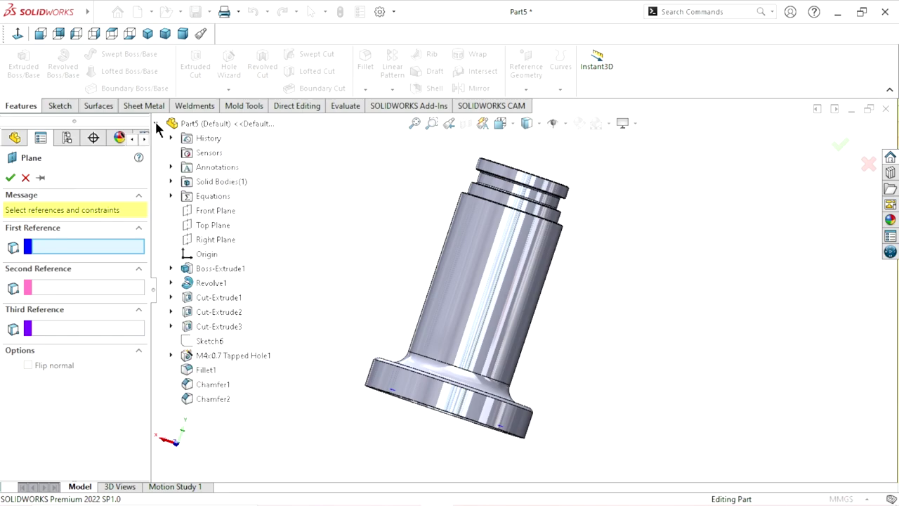
{"action": "left_click", "coordinate": [211, 240]}
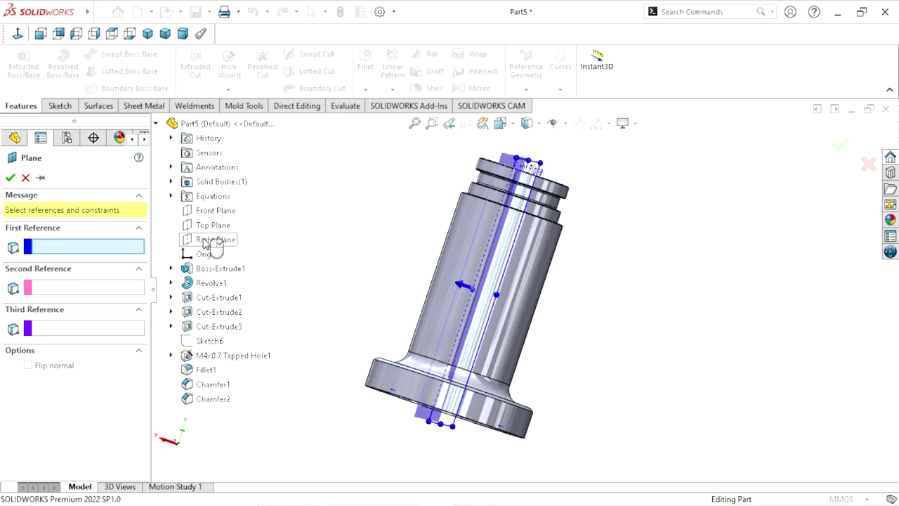
{"action": "left_click", "coordinate": [191, 212]}
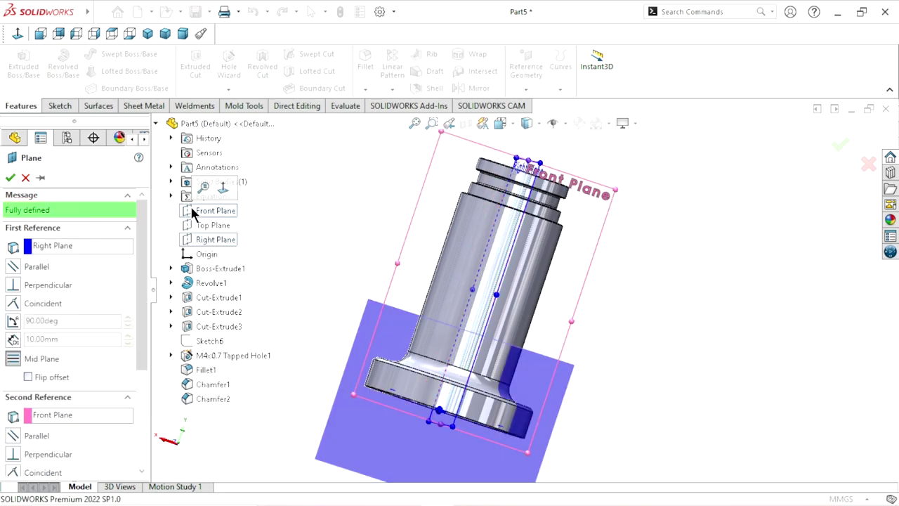
{"action": "left_click", "coordinate": [27, 181]}
{"action": "left_click", "coordinate": [532, 90]}
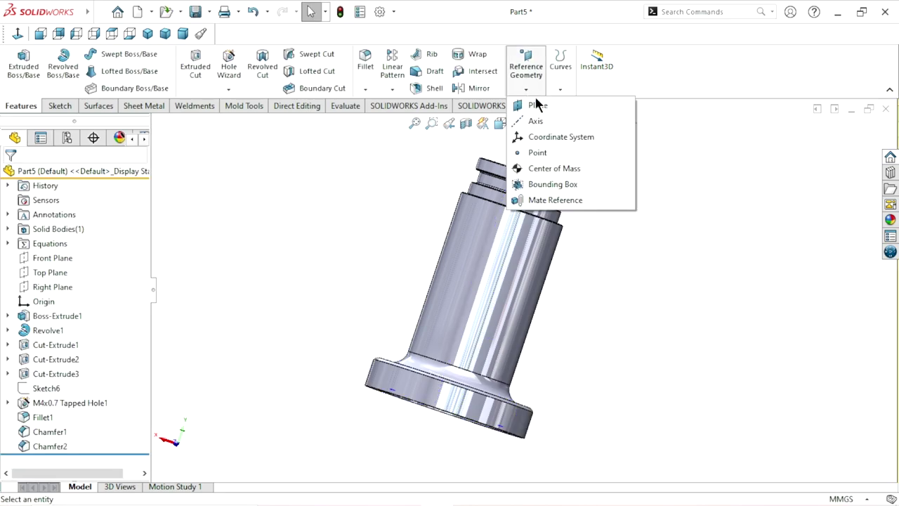
Step: Create Plane1 parallel to Front Plane, tangent to the hub cylinder, and sketch on it
{"action": "left_click", "coordinate": [552, 106]}
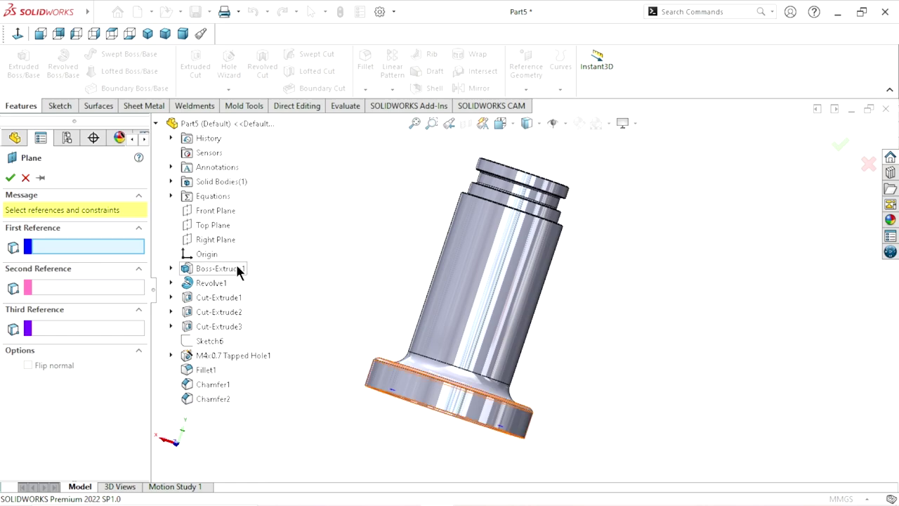
{"action": "left_click", "coordinate": [210, 202]}
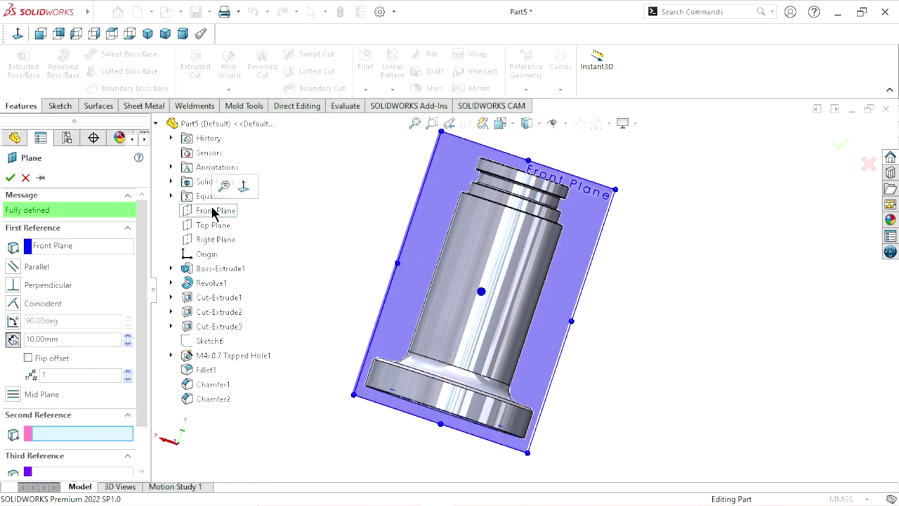
{"action": "middle_click_drag", "start_coordinate": [657, 260], "coordinate": [608, 339]}
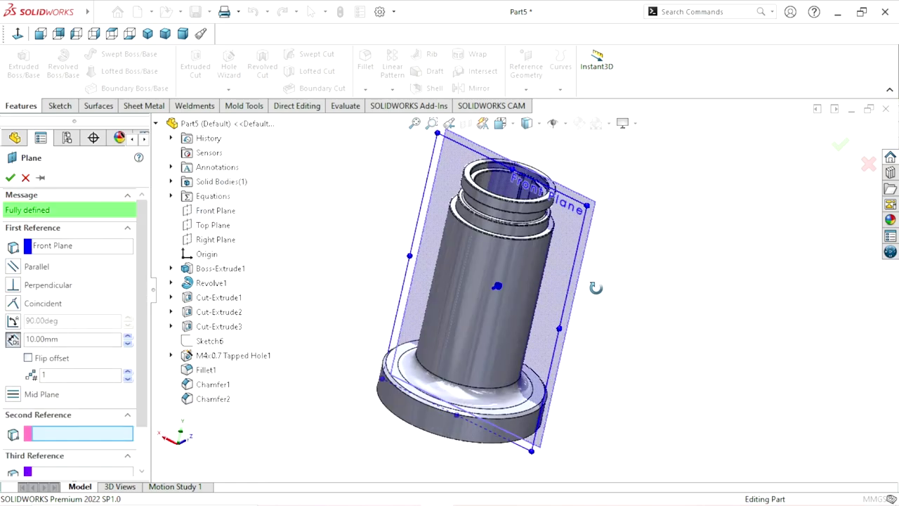
{"action": "left_click", "coordinate": [478, 326]}
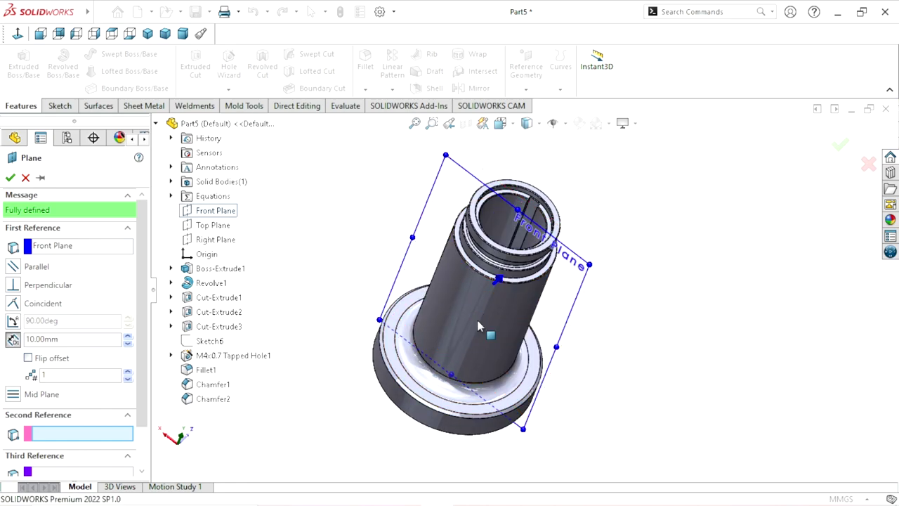
{"action": "left_click", "coordinate": [17, 270]}
{"action": "left_click", "coordinate": [9, 177]}
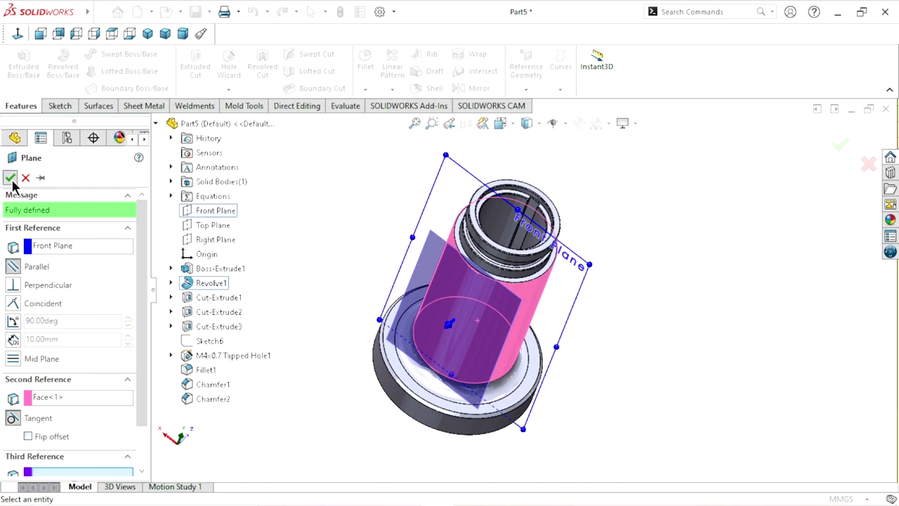
{"action": "left_click", "coordinate": [59, 106]}
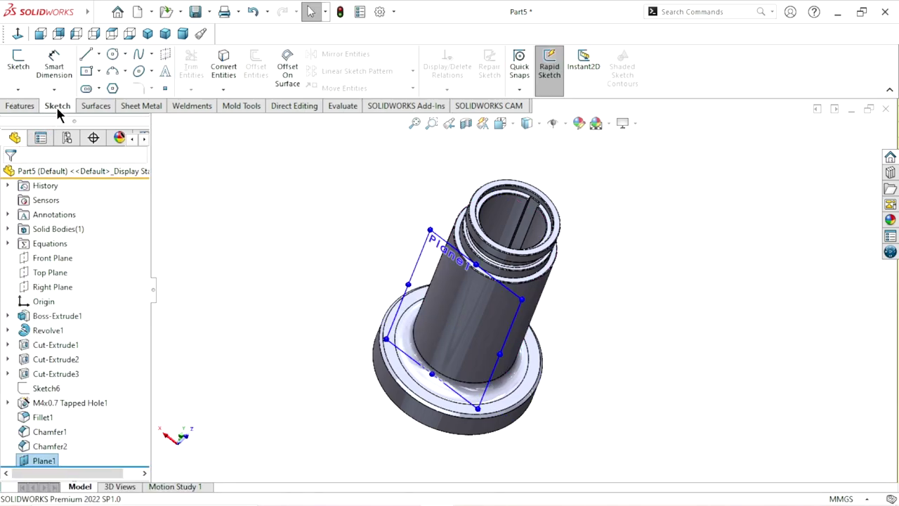
{"action": "left_click", "coordinate": [28, 73]}
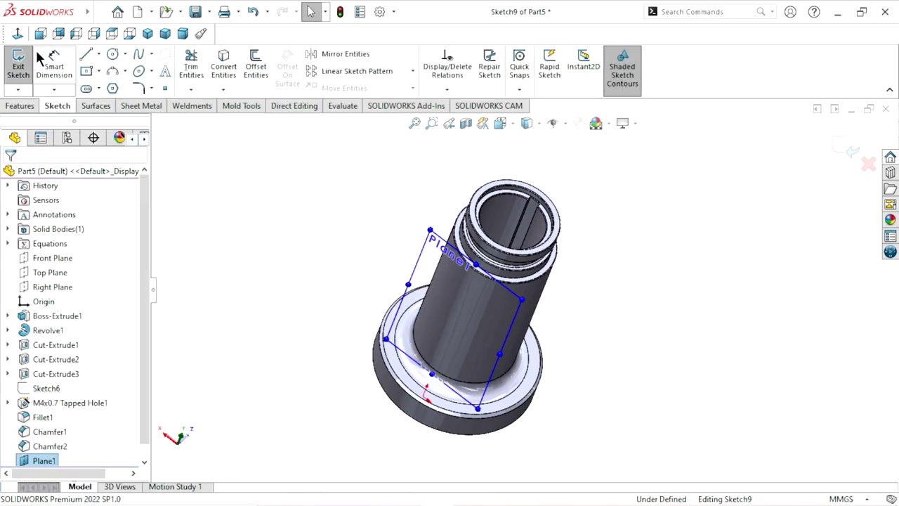
Step: View Plane1 normal and draw a horizontal centerline across the hub's full width
{"action": "left_click", "coordinate": [17, 33]}
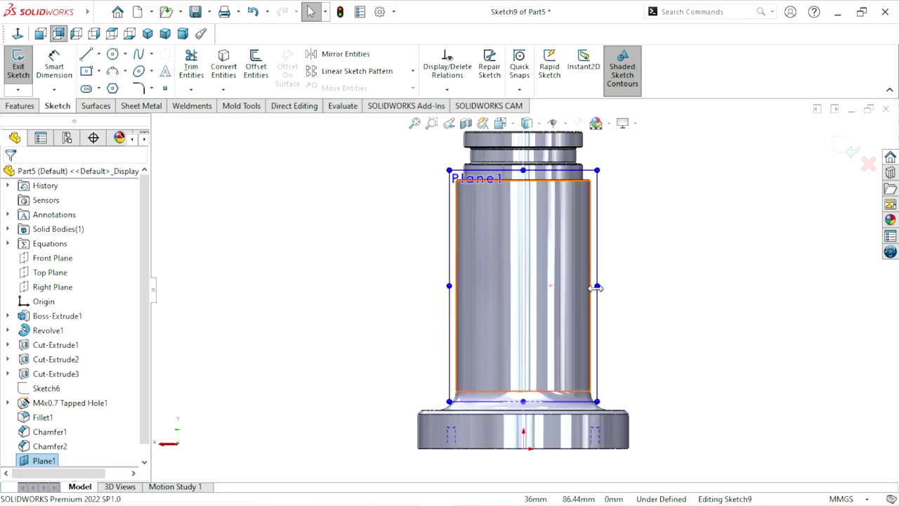
{"action": "scroll", "coordinate": [570, 254], "scroll_direction": "up", "scroll_amount": 3}
{"action": "scroll", "coordinate": [540, 288], "scroll_direction": "down", "scroll_amount": 4}
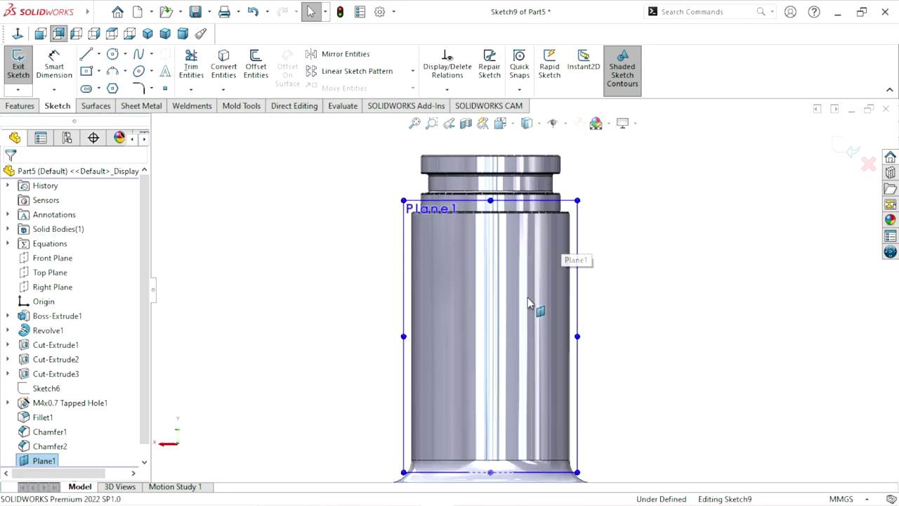
{"action": "left_click", "coordinate": [674, 312]}
{"action": "left_click", "coordinate": [100, 53]}
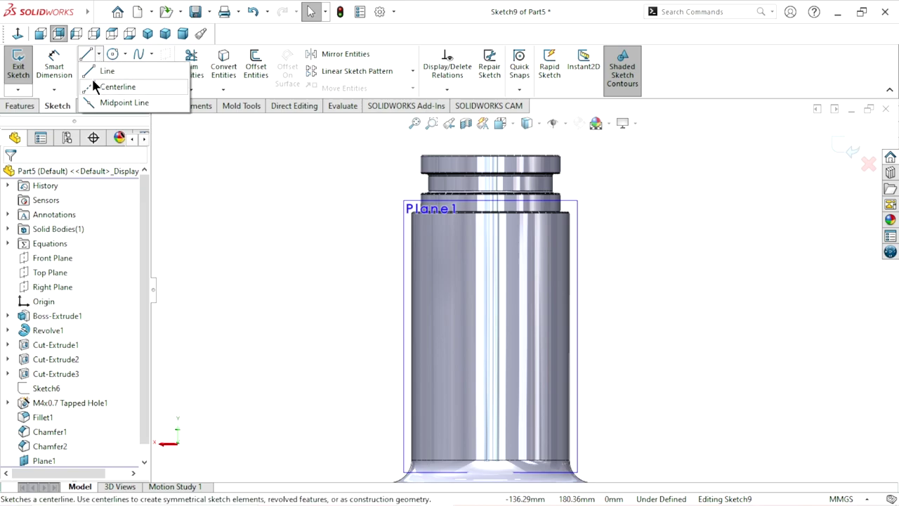
{"action": "left_click", "coordinate": [98, 86]}
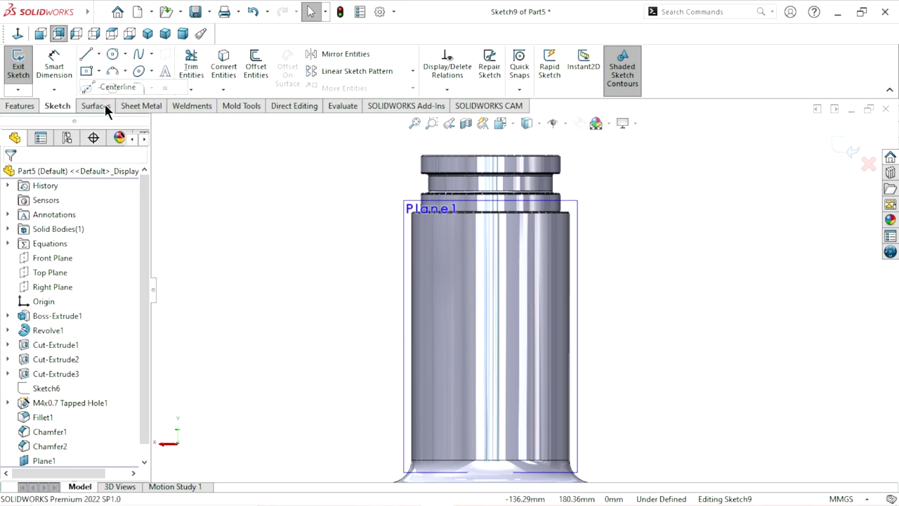
{"action": "left_click", "coordinate": [412, 335]}
{"action": "left_click", "coordinate": [568, 335]}
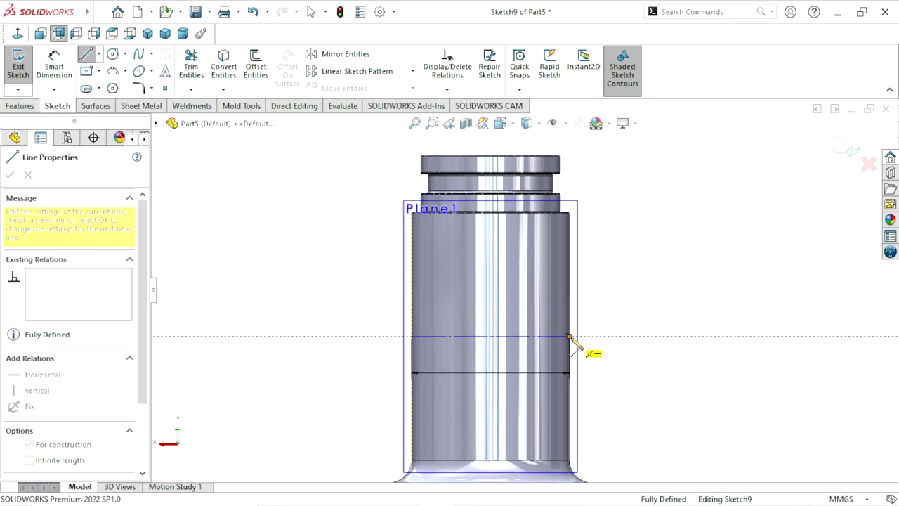
{"action": "right_click", "coordinate": [646, 297]}
{"action": "left_click", "coordinate": [650, 294]}
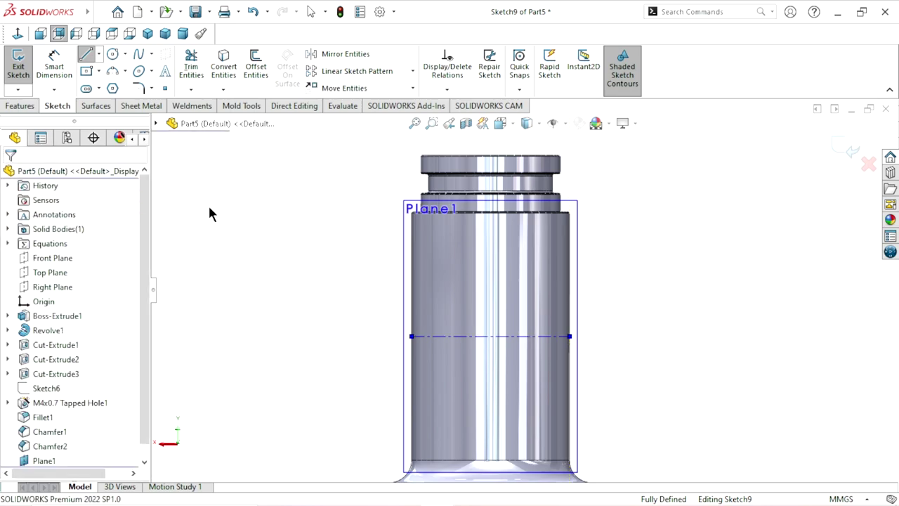
Step: Begin a centre-point straight slot at the centerline's midpoint
{"action": "left_click", "coordinate": [99, 50]}
{"action": "left_click", "coordinate": [116, 86]}
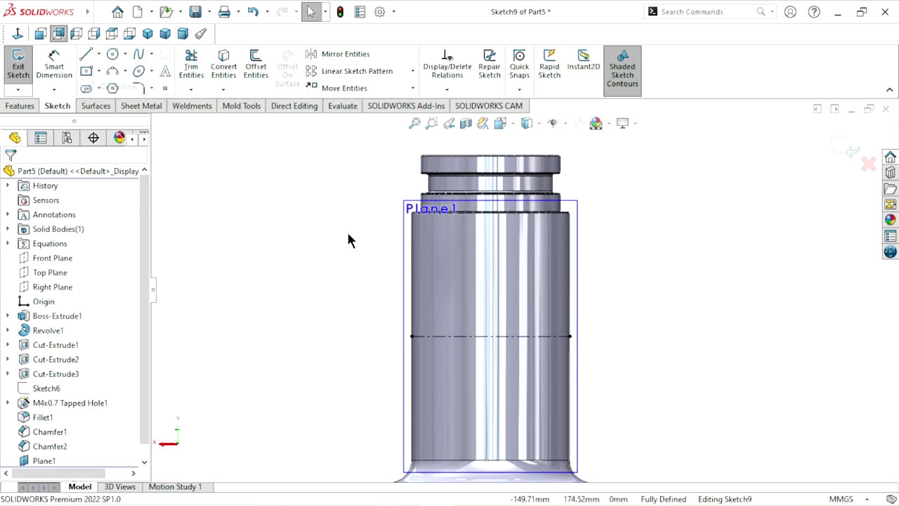
{"action": "left_click", "coordinate": [99, 88]}
{"action": "key", "text": "Escape"}
{"action": "key", "text": "Escape"}
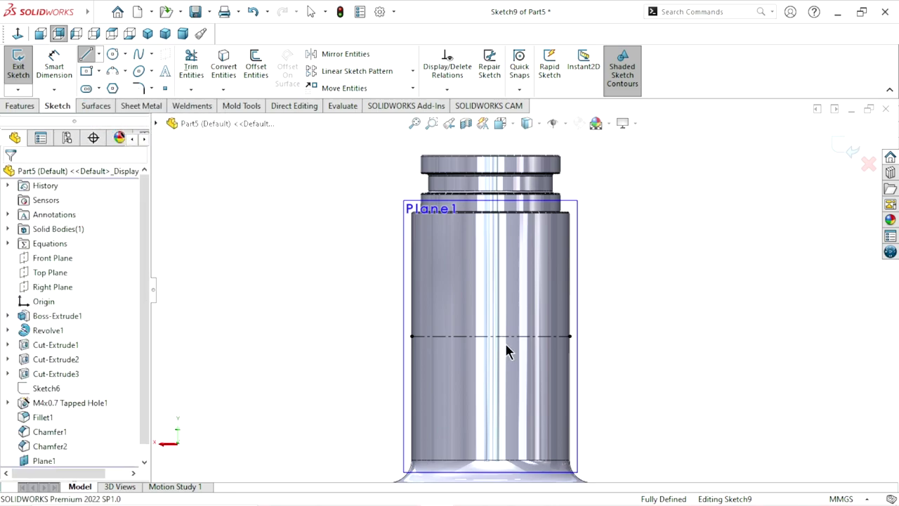
{"action": "key", "text": "Return"}
{"action": "left_click", "coordinate": [490, 336]}
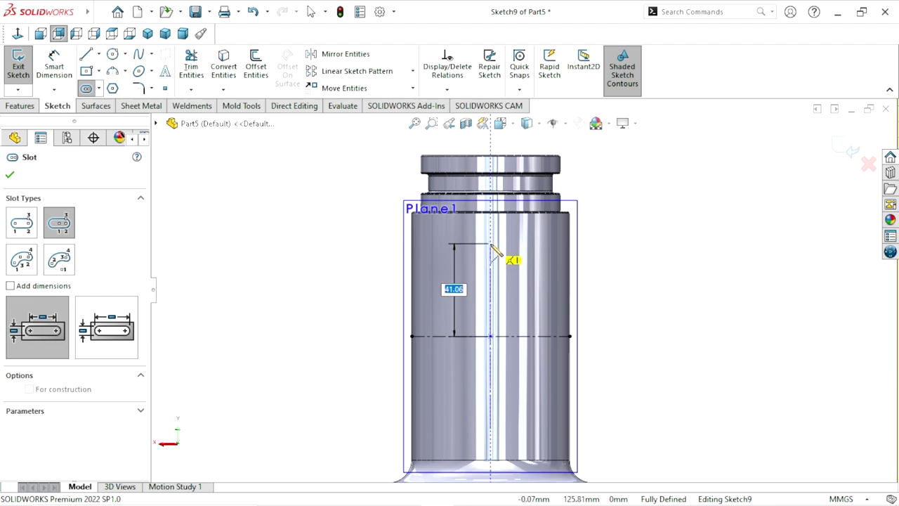
Step: Finish drawing the centre-point slot along the centerline
{"action": "left_click", "coordinate": [491, 243]}
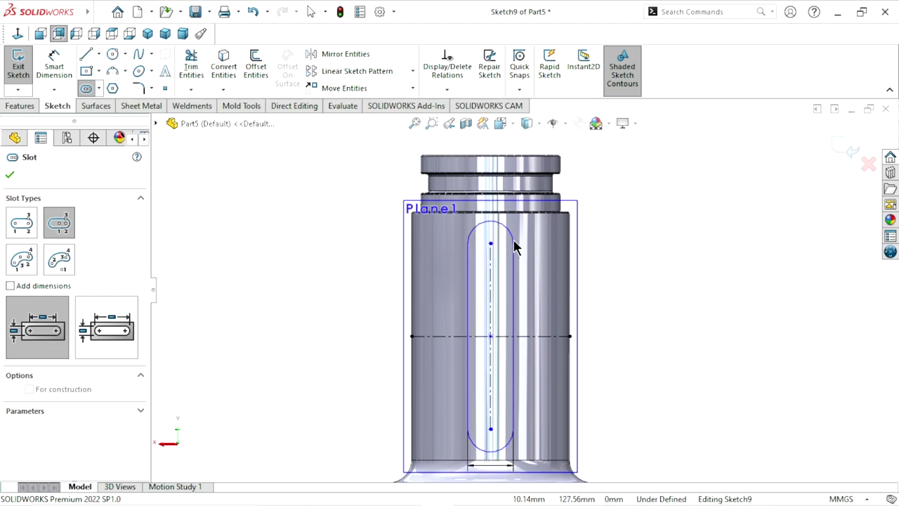
{"action": "left_click", "coordinate": [514, 246]}
{"action": "left_click", "coordinate": [676, 261]}
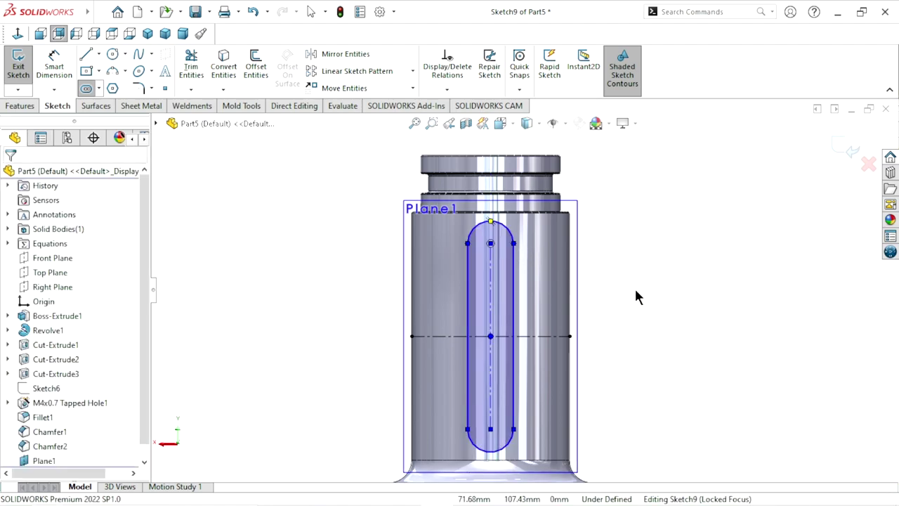
{"action": "scroll", "coordinate": [550, 328], "scroll_direction": "up", "scroll_amount": 2}
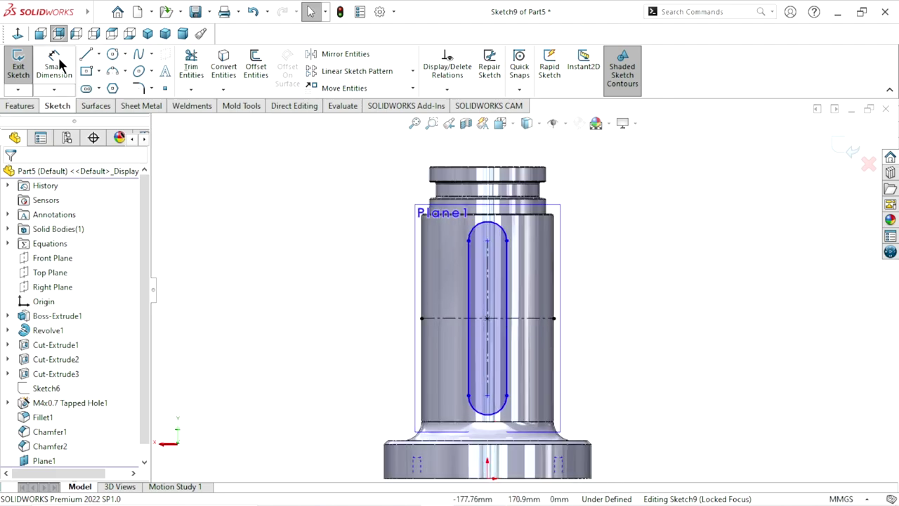
Step: Dimension the slot 22 mm wide and 70 mm long
{"action": "left_click", "coordinate": [56, 64]}
{"action": "left_click", "coordinate": [469, 279]}
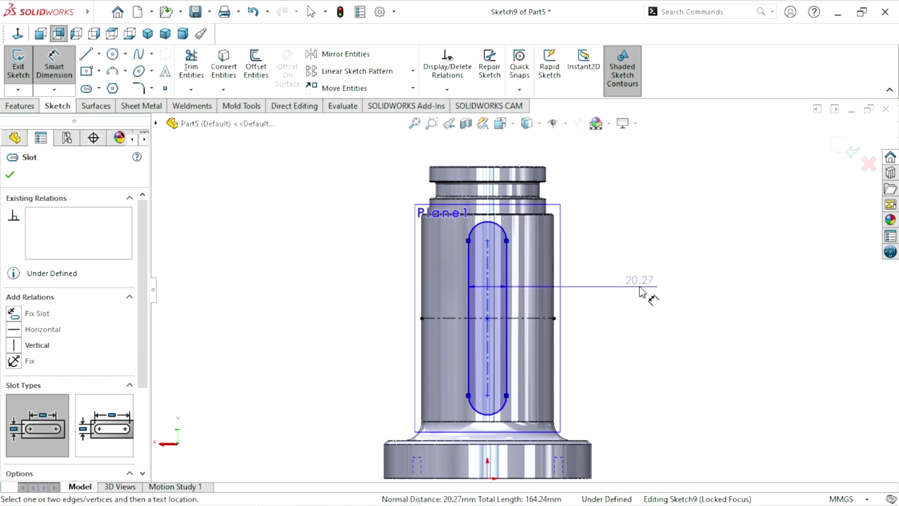
{"action": "left_click", "coordinate": [641, 292]}
{"action": "type", "text": "22"}
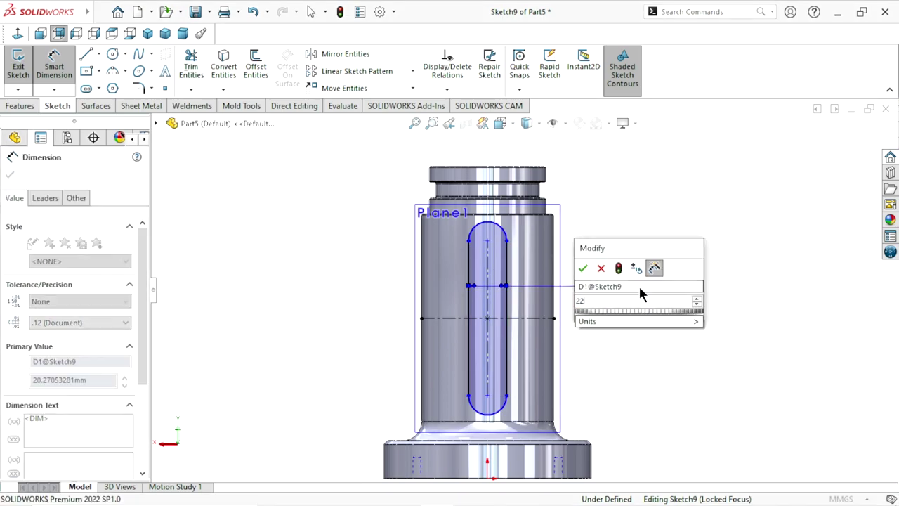
{"action": "left_click", "coordinate": [582, 269]}
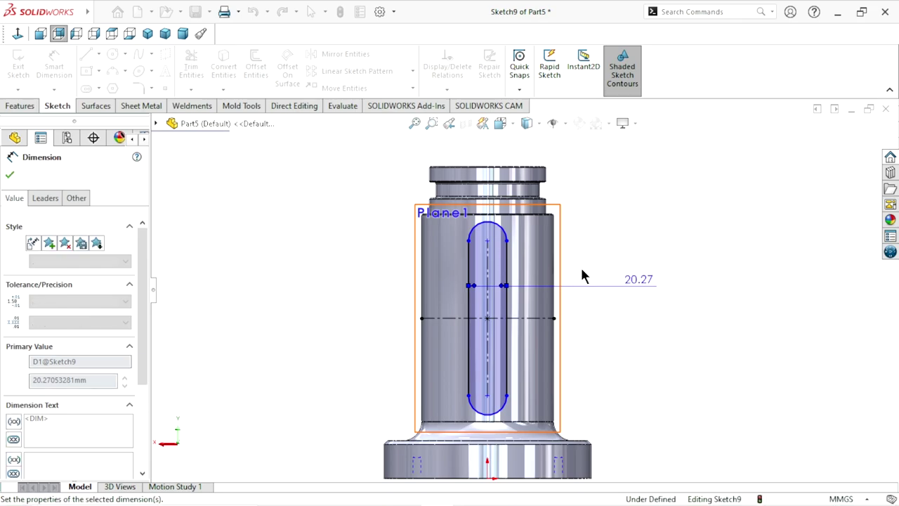
{"action": "left_click", "coordinate": [507, 336]}
{"action": "left_click", "coordinate": [601, 329]}
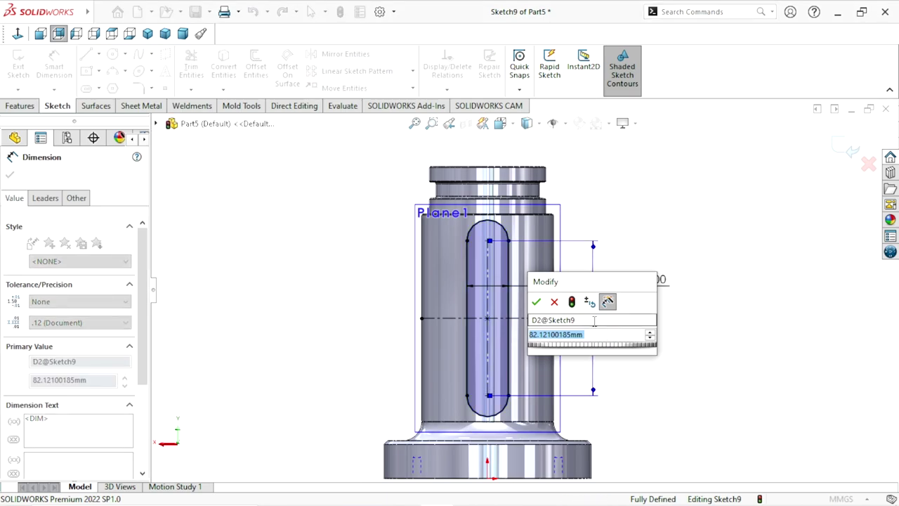
{"action": "type", "text": "70"}
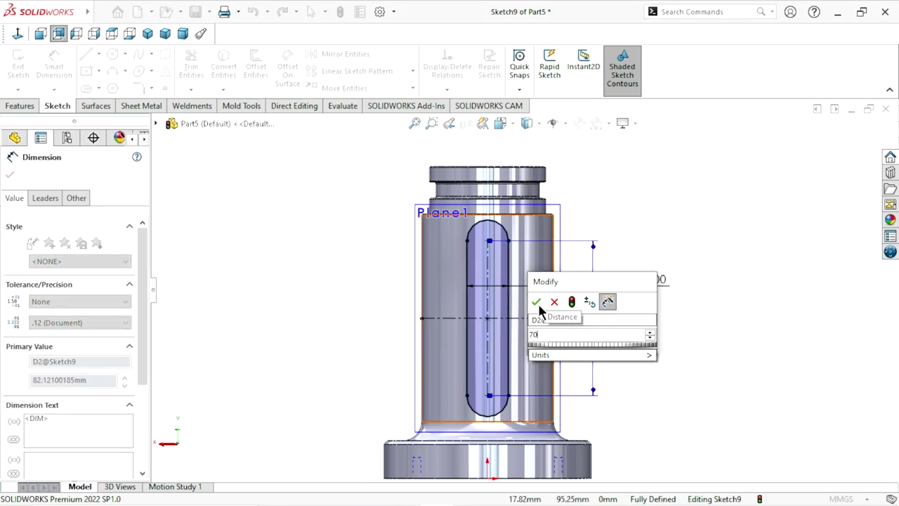
{"action": "left_click", "coordinate": [536, 301]}
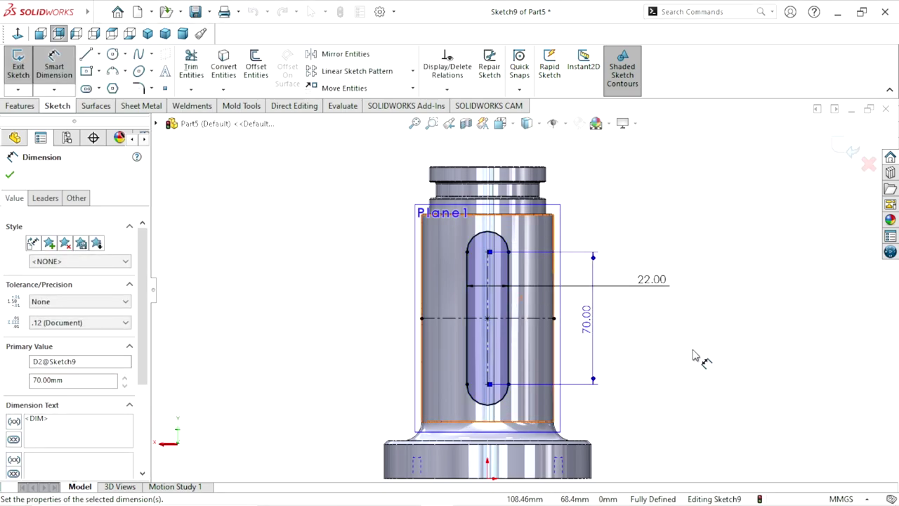
{"action": "key", "text": "Escape"}
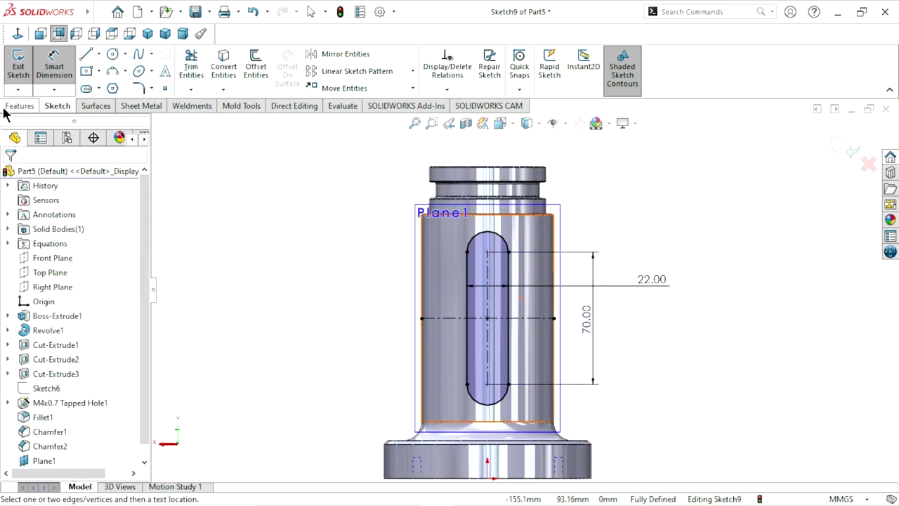
Step: Extrude the slot sketch as a 2 mm Blind boss from Plane1
{"action": "left_click", "coordinate": [8, 109]}
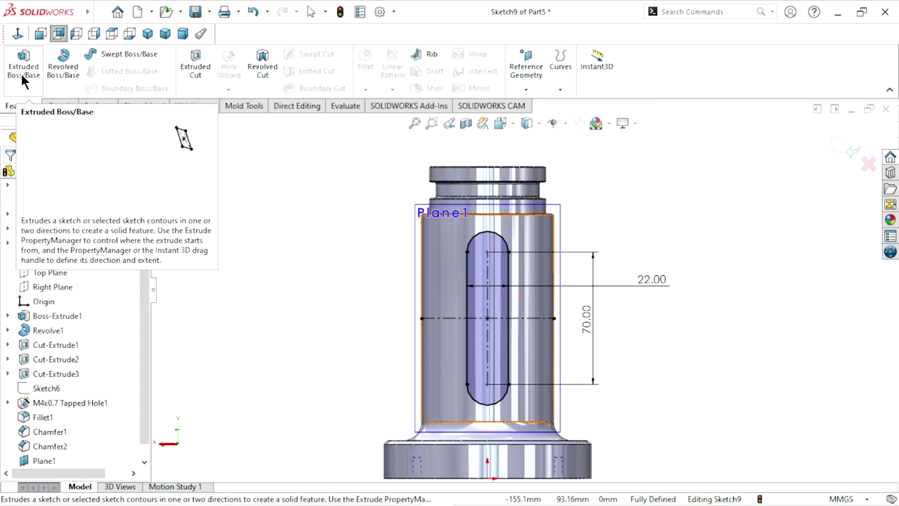
{"action": "left_click", "coordinate": [23, 77]}
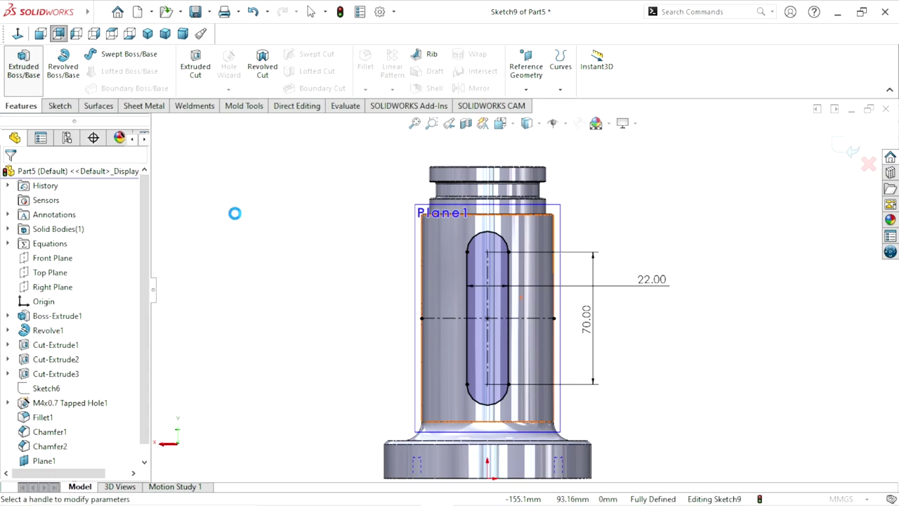
{"action": "left_click", "coordinate": [101, 300]}
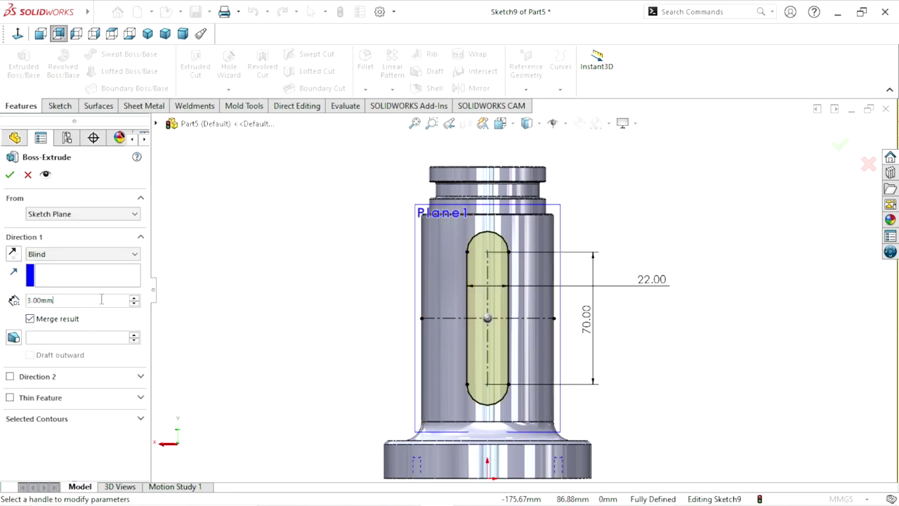
{"action": "type", "text": "2"}
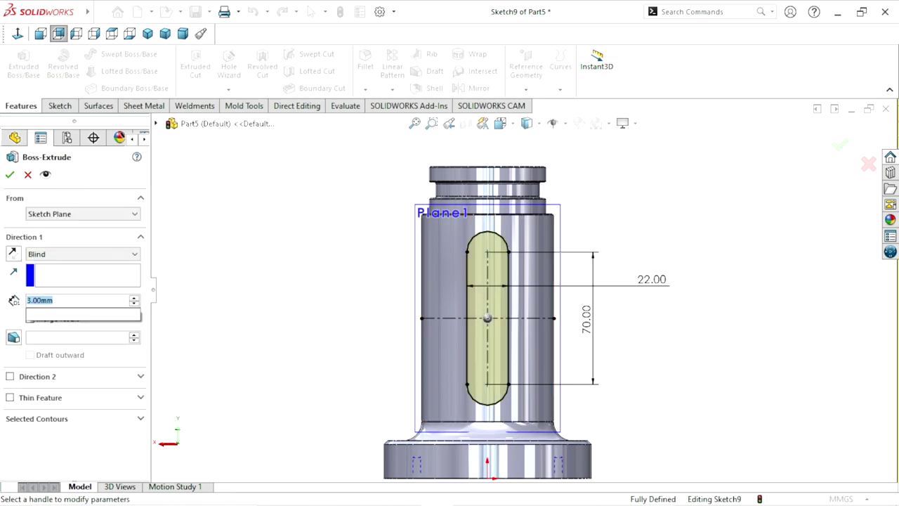
{"action": "key", "text": "Return"}
{"action": "left_click", "coordinate": [11, 175]}
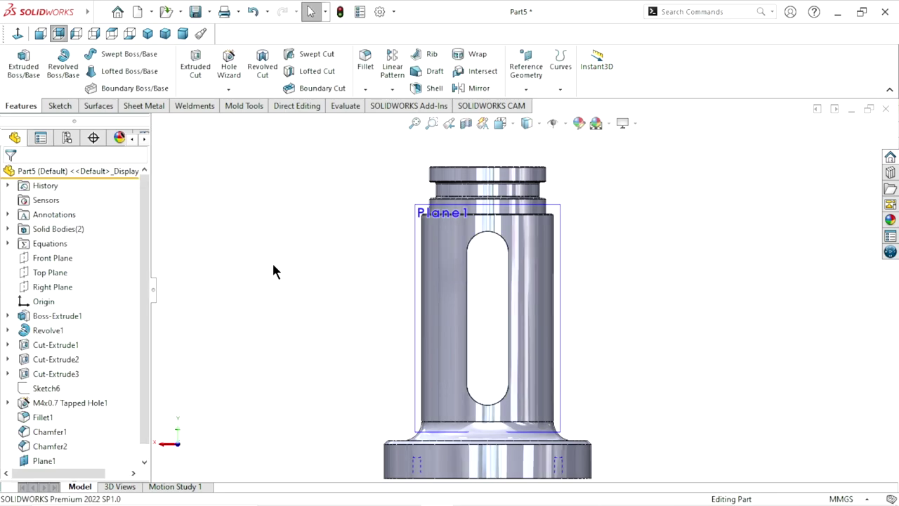
{"action": "middle_click_drag", "start_coordinate": [272, 263], "coordinate": [385, 353]}
Step: Inspect the part by briefly selecting Plane1 and the raised slot face
{"action": "scroll", "coordinate": [530, 339], "scroll_direction": "down", "scroll_amount": 2}
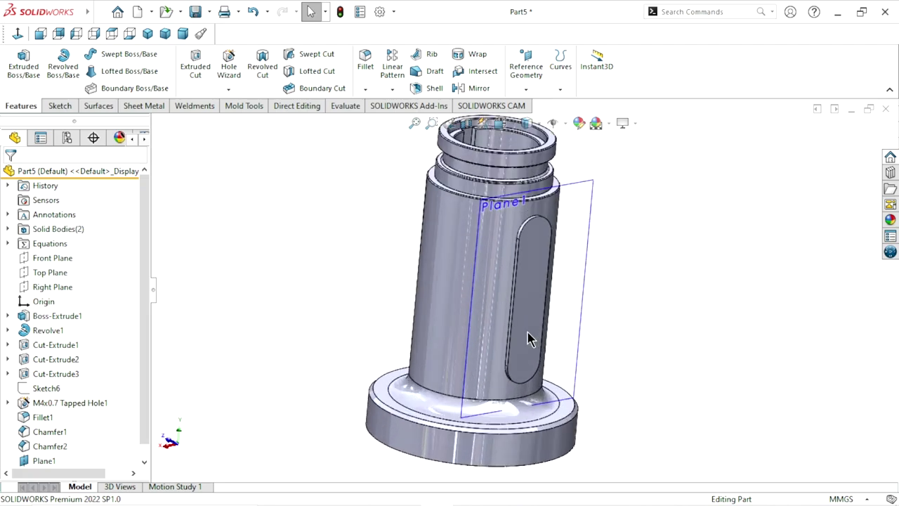
{"action": "left_click", "coordinate": [592, 188]}
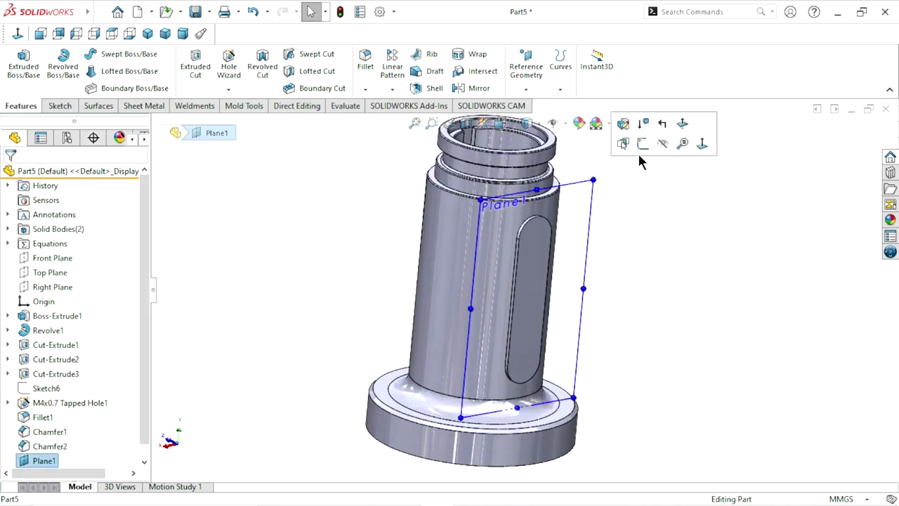
{"action": "left_click", "coordinate": [613, 277]}
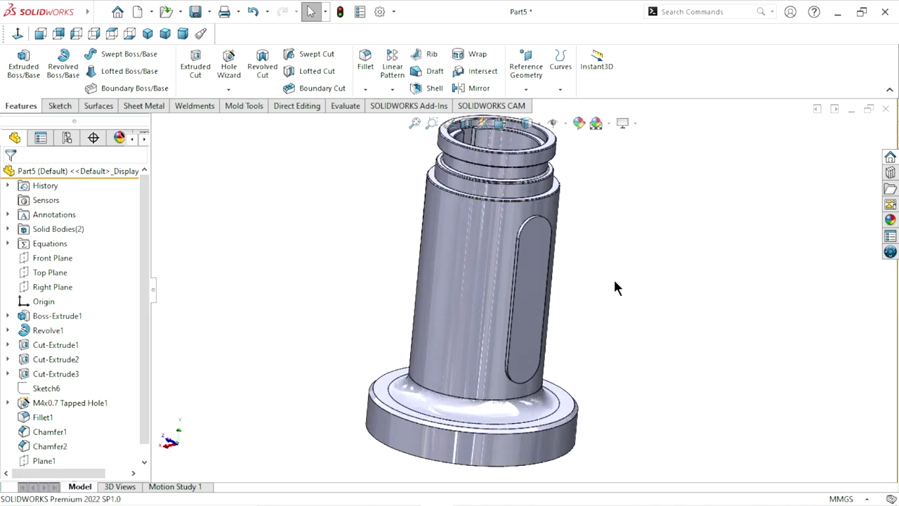
{"action": "left_click", "coordinate": [535, 313]}
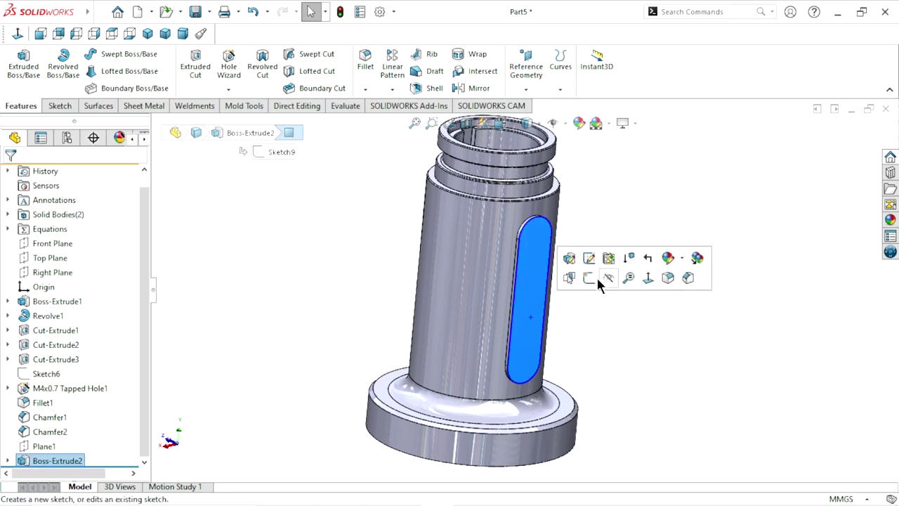
{"action": "left_click", "coordinate": [650, 381]}
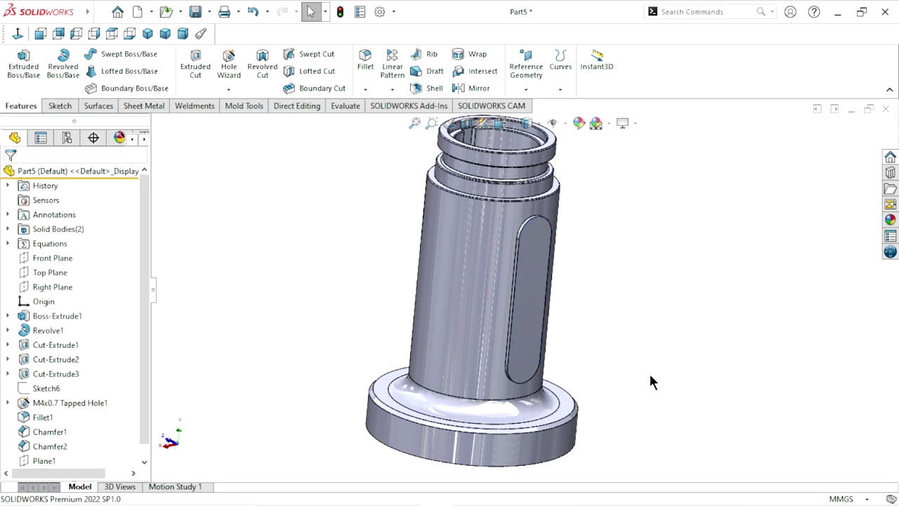
Step: Orbit from an isometric view and open a new sketch on the raised slot face
{"action": "left_click", "coordinate": [166, 34]}
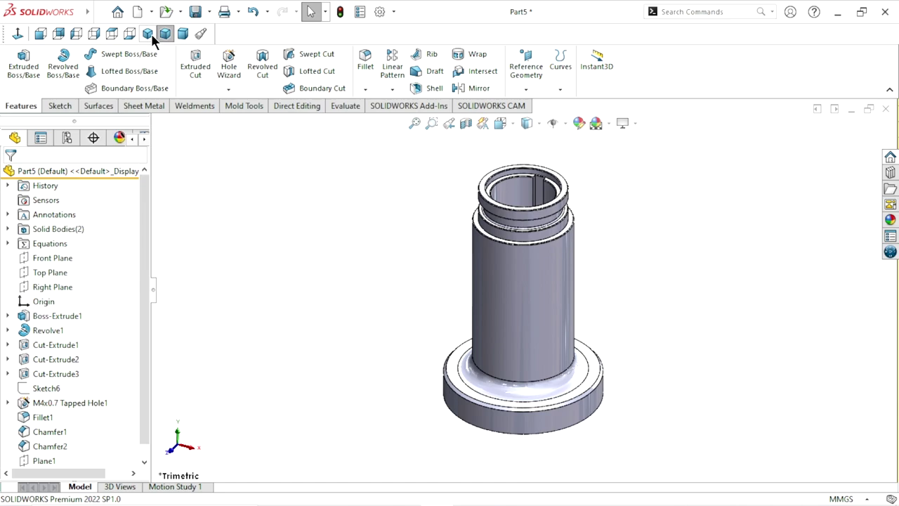
{"action": "left_click", "coordinate": [151, 33]}
{"action": "mouse_move", "coordinate": [723, 328]}
{"action": "middle_mouse_down"}
{"action": "mouse_move", "coordinate": [525, 302]}
{"action": "mouse_move", "coordinate": [558, 412]}
{"action": "mouse_move", "coordinate": [565, 337]}
{"action": "middle_mouse_up"}
{"action": "scroll", "coordinate": [564, 280], "scroll_direction": "down", "scroll_amount": 3}
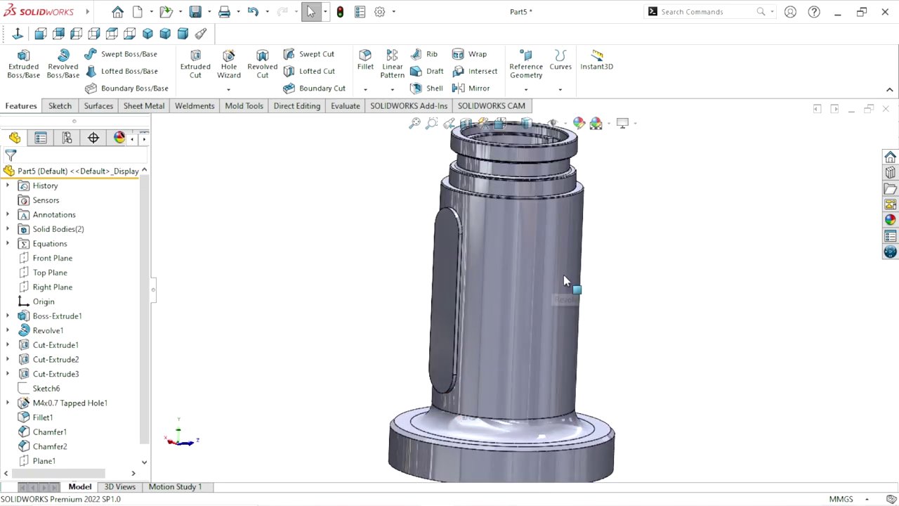
{"action": "scroll", "coordinate": [641, 313], "scroll_direction": "up", "scroll_amount": 3}
{"action": "mouse_move", "coordinate": [639, 314]}
{"action": "middle_mouse_down"}
{"action": "mouse_move", "coordinate": [580, 307]}
{"action": "mouse_move", "coordinate": [702, 295]}
{"action": "mouse_move", "coordinate": [752, 343]}
{"action": "mouse_move", "coordinate": [716, 385]}
{"action": "mouse_move", "coordinate": [624, 323]}
{"action": "mouse_move", "coordinate": [652, 417]}
{"action": "middle_mouse_up"}
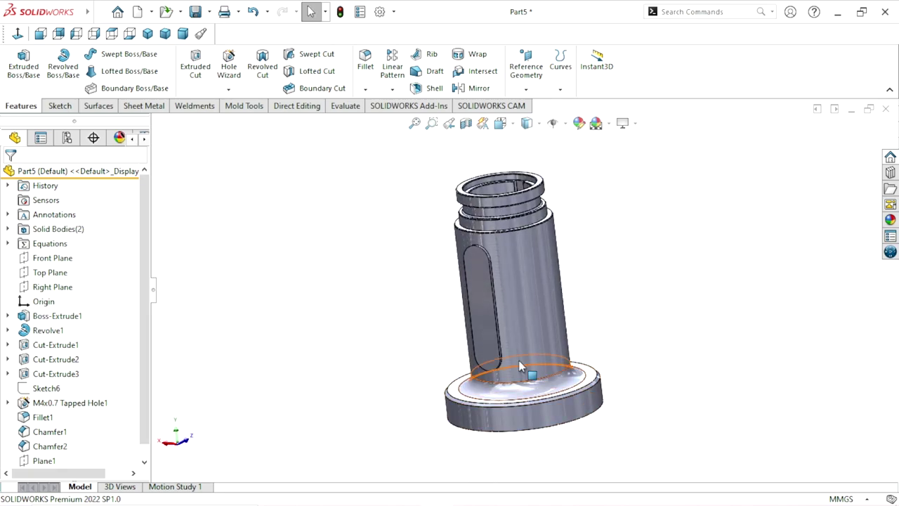
{"action": "left_click", "coordinate": [493, 316]}
{"action": "left_click", "coordinate": [571, 258]}
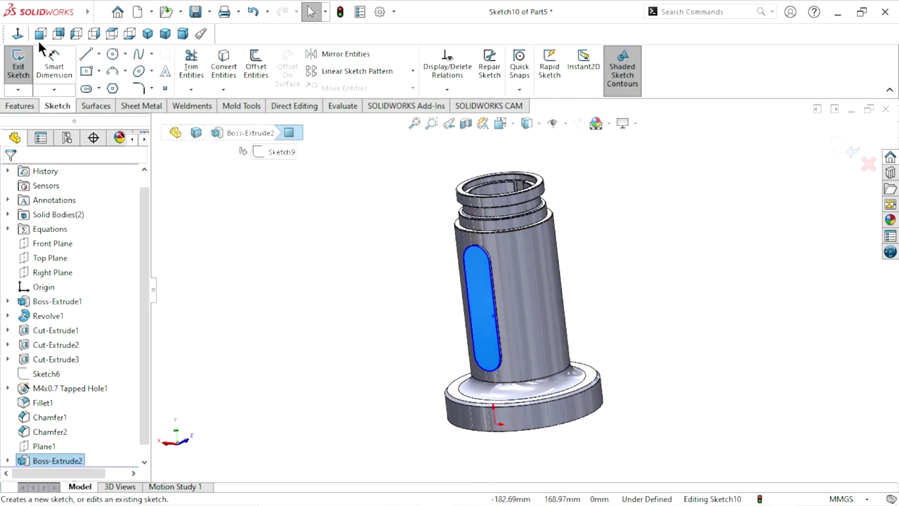
Step: Turn the view normal to the slot face and fit the whole part
{"action": "left_click", "coordinate": [17, 33]}
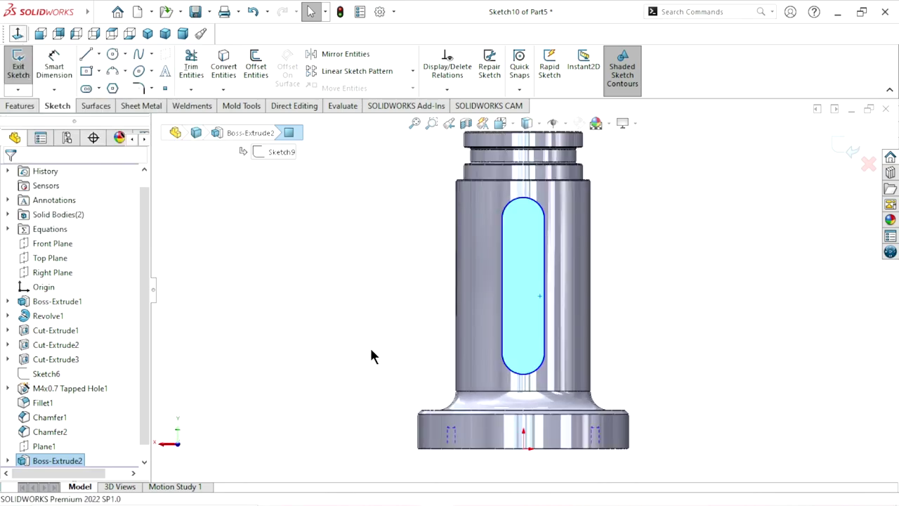
{"action": "left_click", "coordinate": [644, 341]}
{"action": "key", "text": "z"}
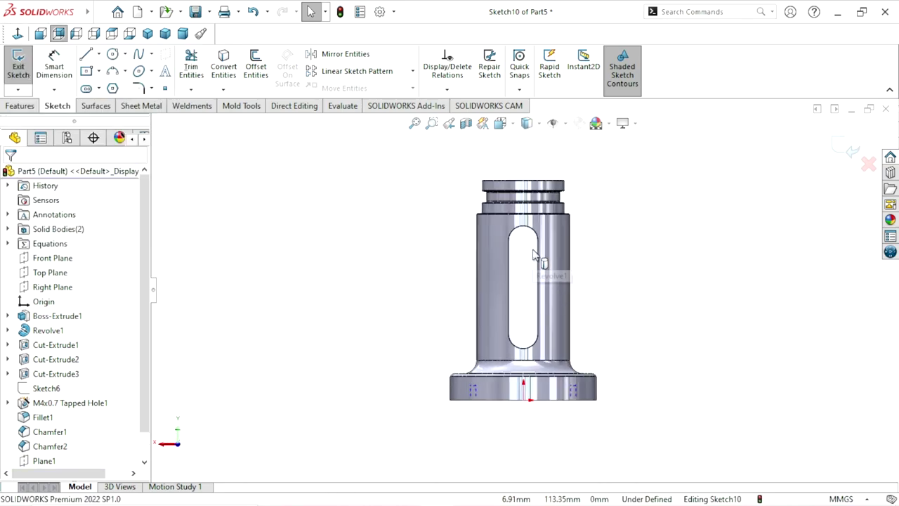
{"action": "scroll", "coordinate": [534, 255], "scroll_direction": "down", "scroll_amount": 2}
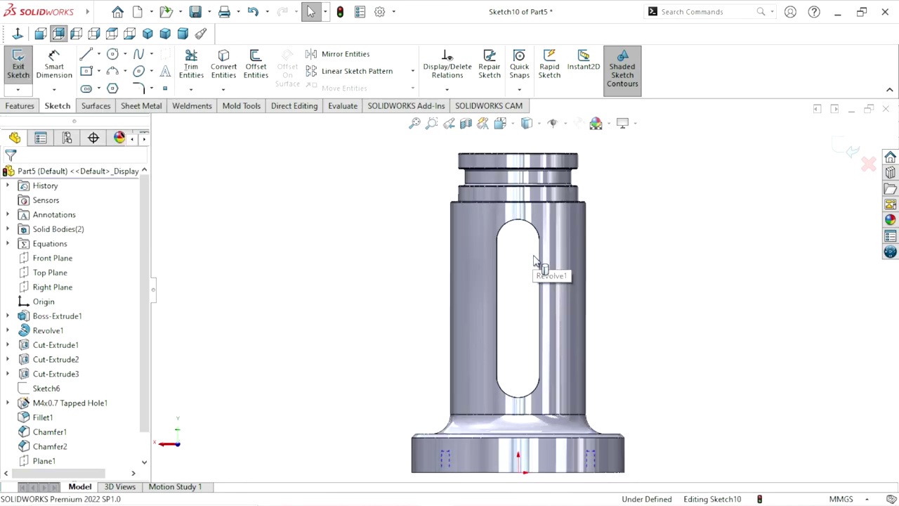
Step: Draw a vertical centerline between the slot's top and bottom arc centres
{"action": "left_click", "coordinate": [101, 55]}
{"action": "left_click", "coordinate": [99, 84]}
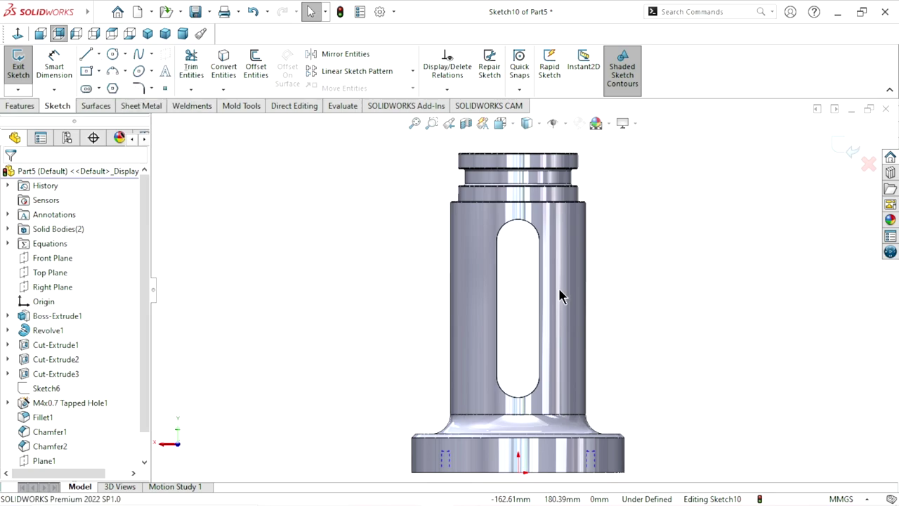
{"action": "left_click", "coordinate": [517, 240]}
{"action": "left_click", "coordinate": [517, 393]}
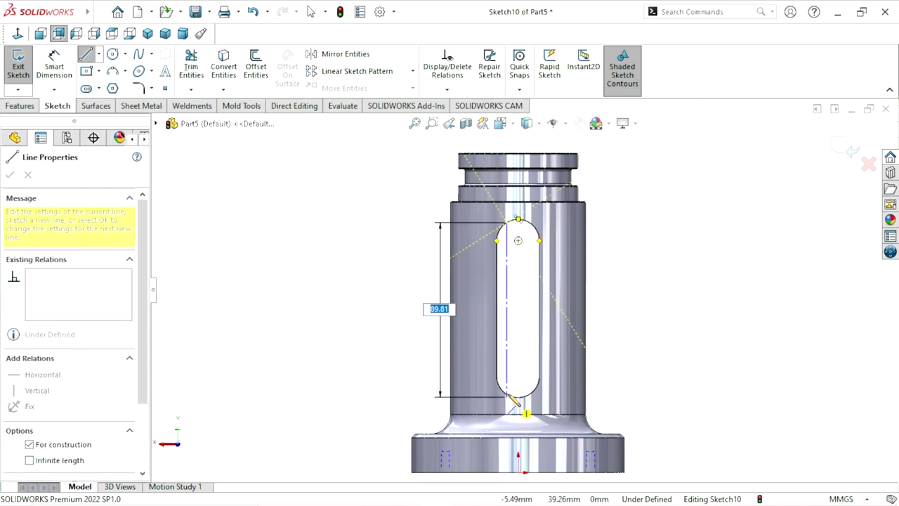
{"action": "right_click", "coordinate": [622, 307]}
{"action": "left_click", "coordinate": [627, 314]}
Step: Adjust the centerline's position within the slot and exit Sketch10
{"action": "scroll", "coordinate": [578, 313], "scroll_direction": "down", "scroll_amount": 2}
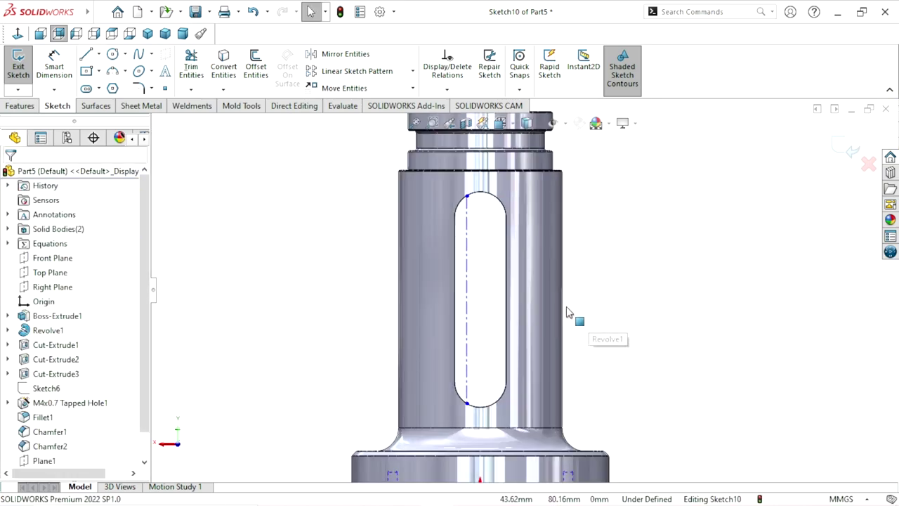
{"action": "left_click", "coordinate": [468, 283]}
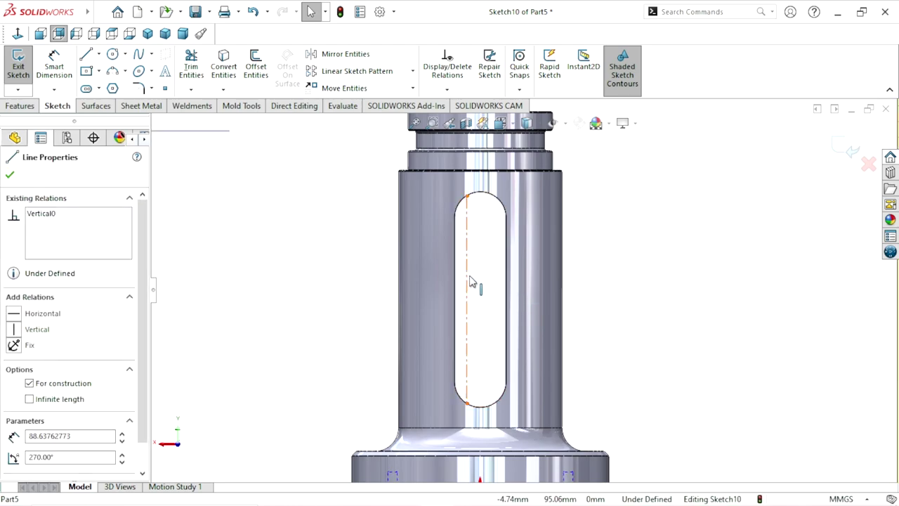
{"action": "left_click_drag", "start_coordinate": [476, 281], "coordinate": [470, 282]}
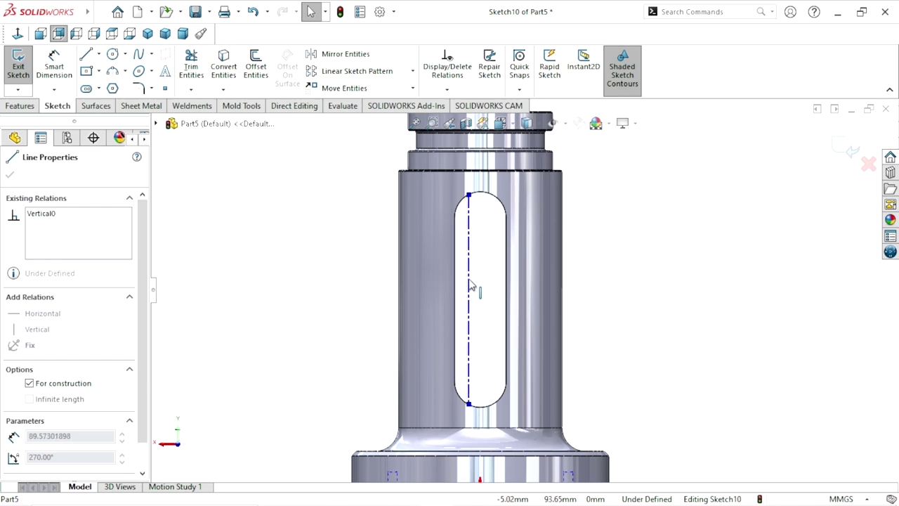
{"action": "left_click", "coordinate": [672, 353]}
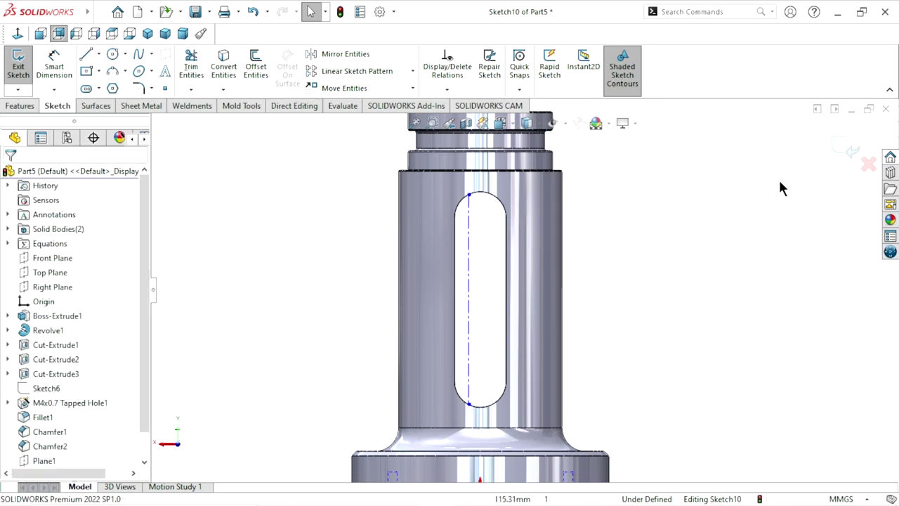
{"action": "left_click", "coordinate": [845, 156]}
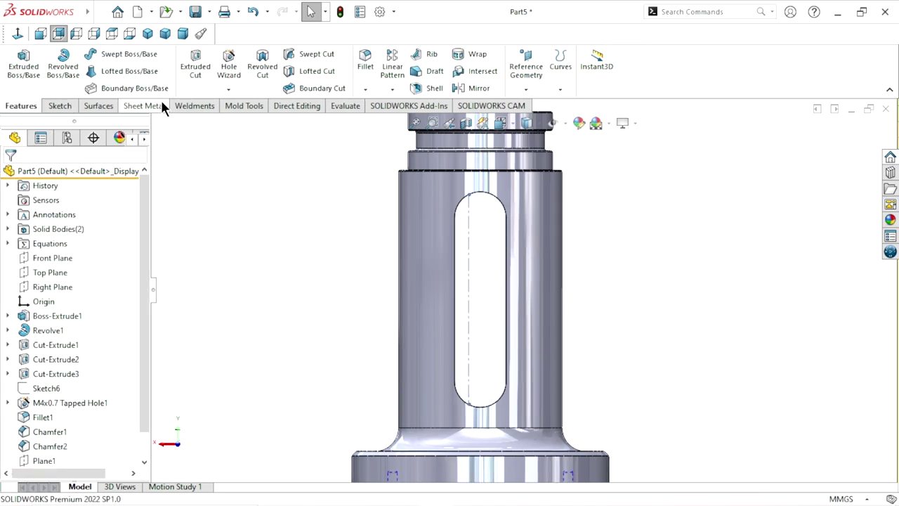
{"action": "left_click", "coordinate": [67, 109]}
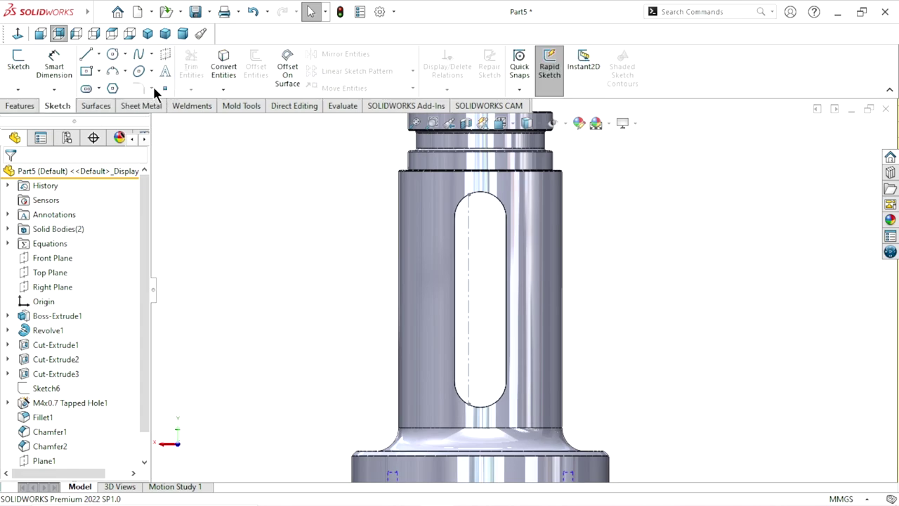
{"action": "left_click", "coordinate": [472, 297]}
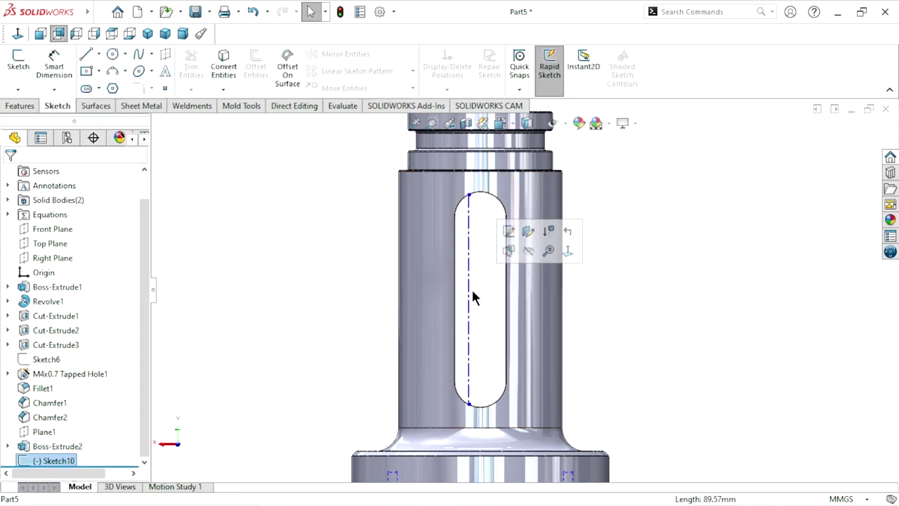
Step: Edit Sketch10 to add centre-aligned '5 TONNE' text along the centerline, with the document font turned off
{"action": "left_click", "coordinate": [507, 239]}
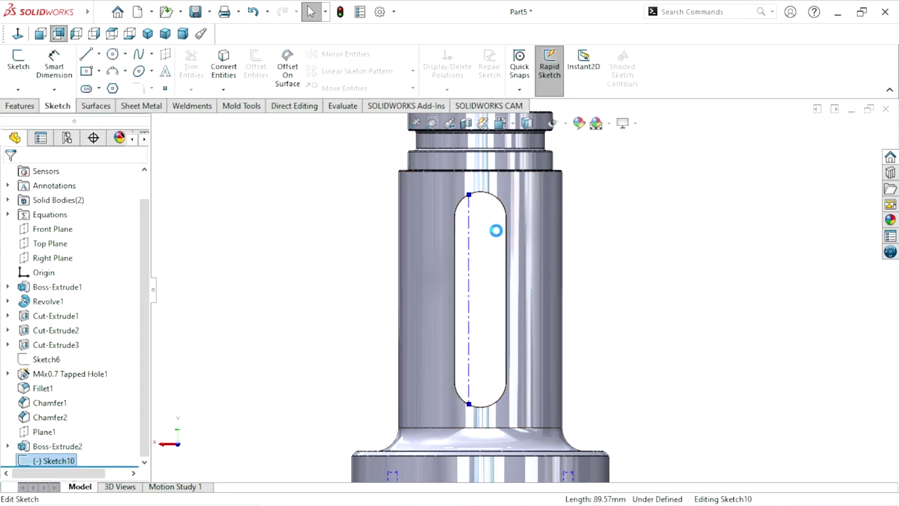
{"action": "left_click", "coordinate": [167, 71]}
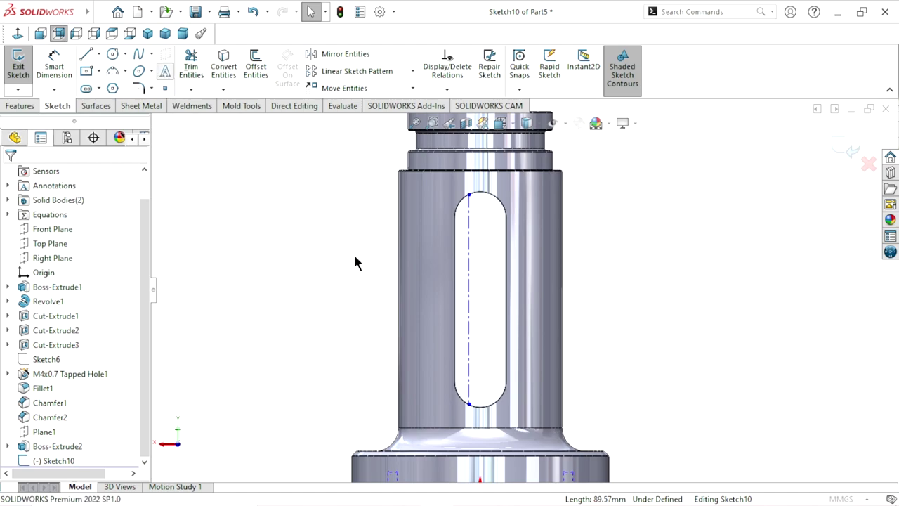
{"action": "left_click", "coordinate": [468, 294]}
{"action": "type", "text": "5 TONNE"}
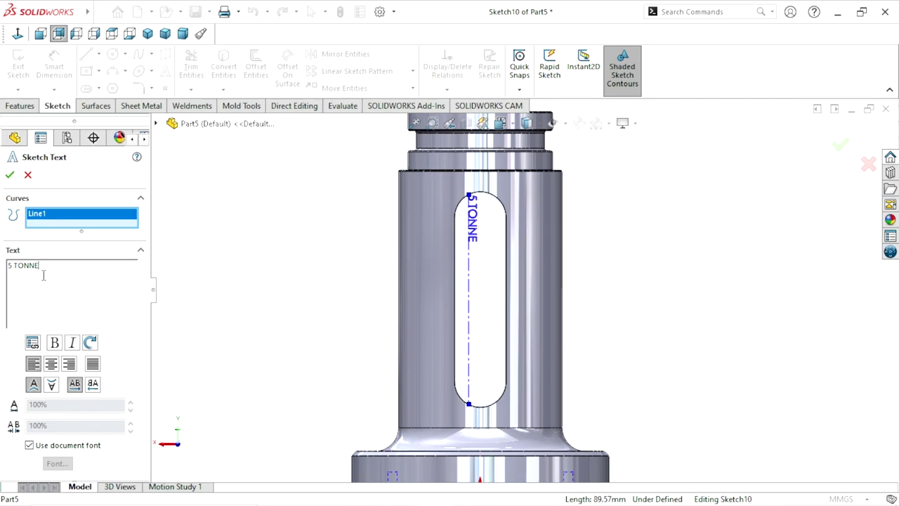
{"action": "left_click", "coordinate": [54, 368]}
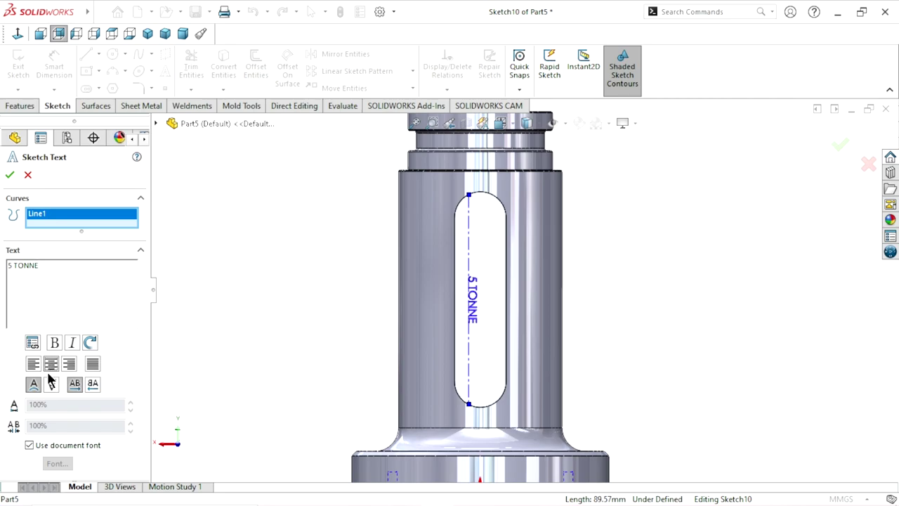
{"action": "left_click", "coordinate": [31, 445]}
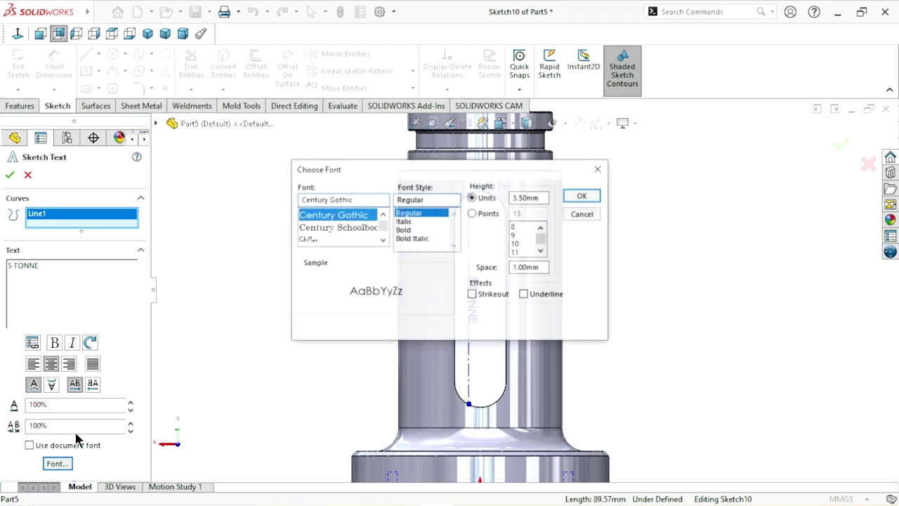
Step: Set the '5 TONNE' text font to Arial Bold at 36 points
{"action": "left_click", "coordinate": [473, 213]}
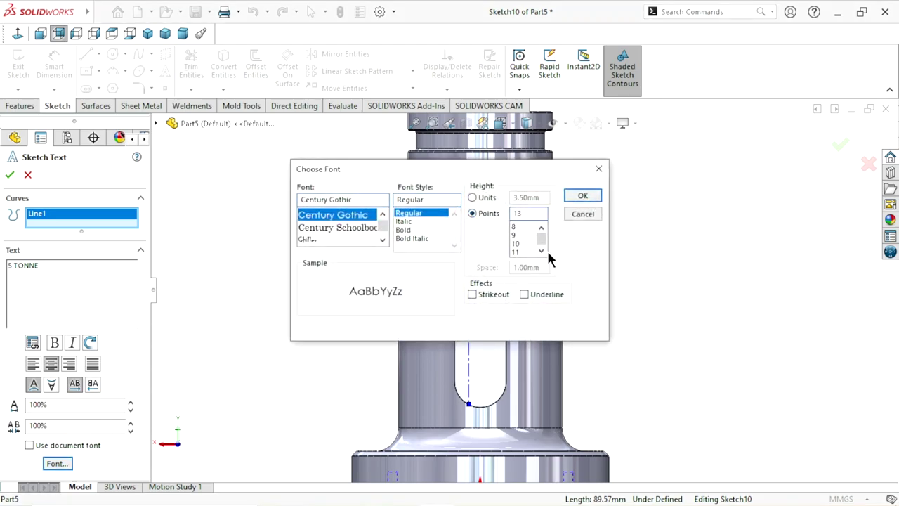
{"action": "left_click", "coordinate": [545, 250]}
{"action": "left_click", "coordinate": [518, 244]}
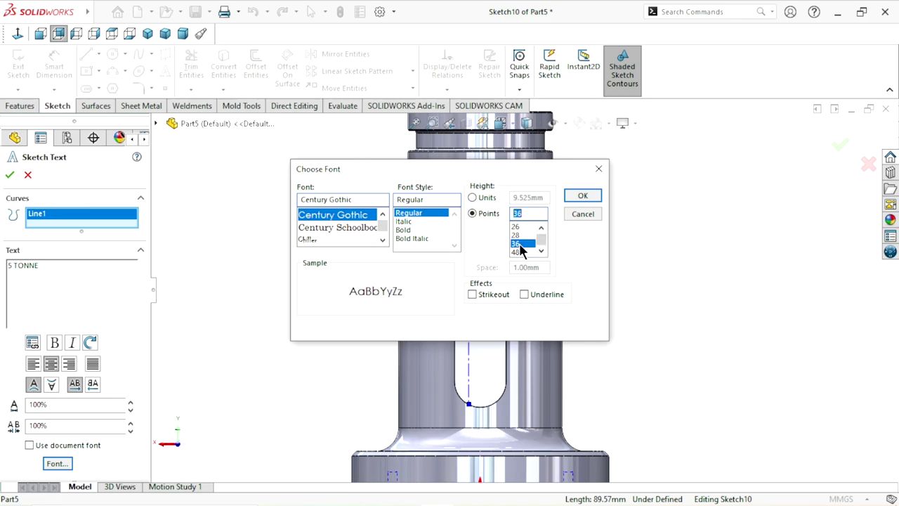
{"action": "left_click", "coordinate": [367, 200]}
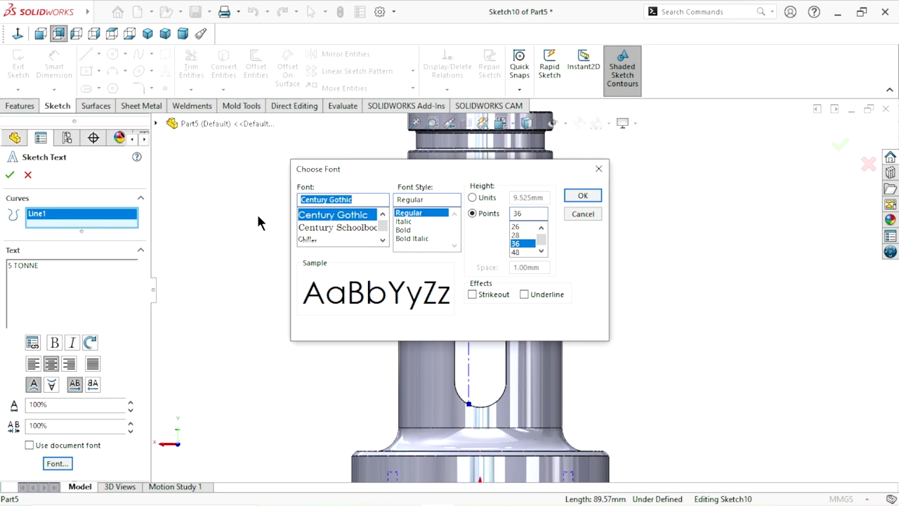
{"action": "type", "text": "Arial"}
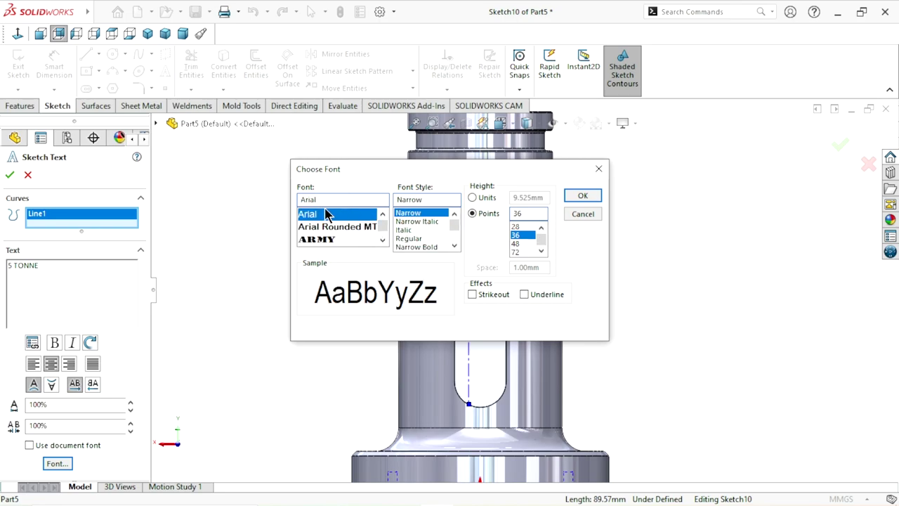
{"action": "left_click", "coordinate": [454, 245]}
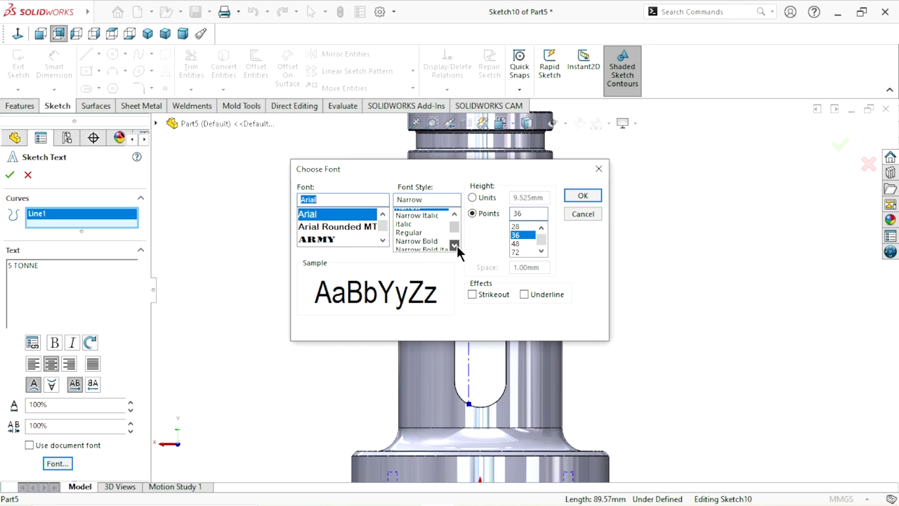
{"action": "left_click", "coordinate": [454, 245]}
{"action": "left_click", "coordinate": [455, 245]}
{"action": "left_click", "coordinate": [410, 231]}
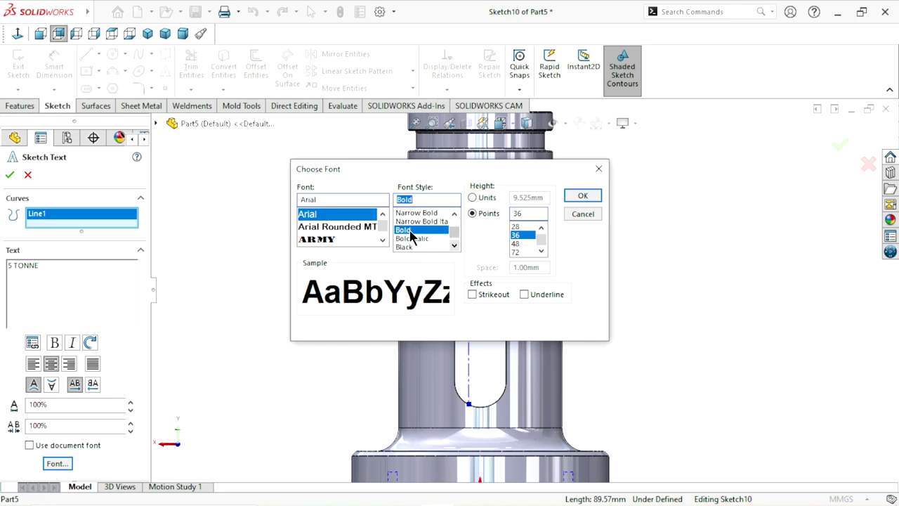
{"action": "left_click", "coordinate": [582, 198]}
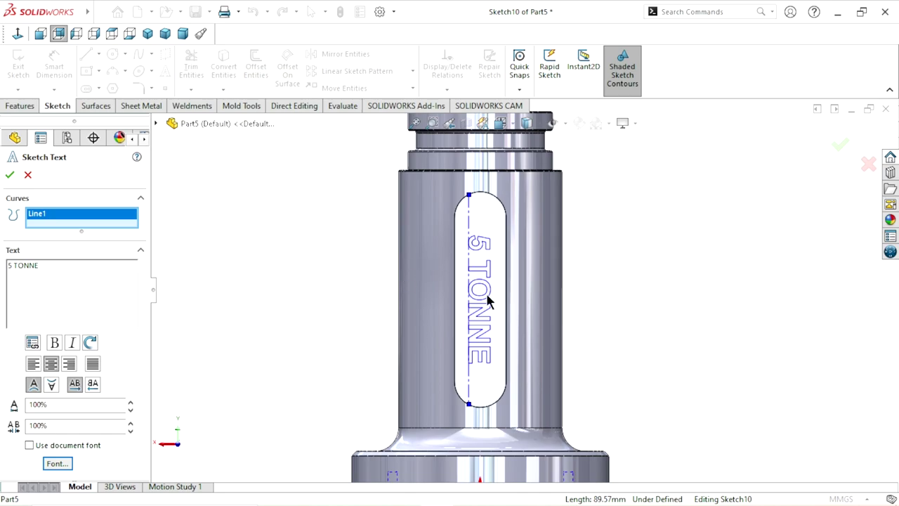
{"action": "scroll", "coordinate": [489, 299], "scroll_direction": "down", "scroll_amount": 1}
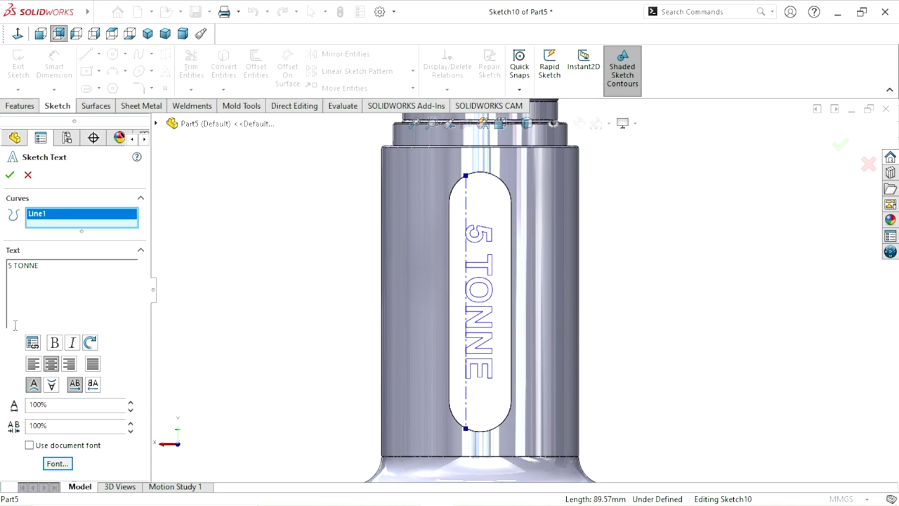
Step: Accept the '5 TONNE' sketch text and close Sketch10
{"action": "left_click", "coordinate": [9, 176]}
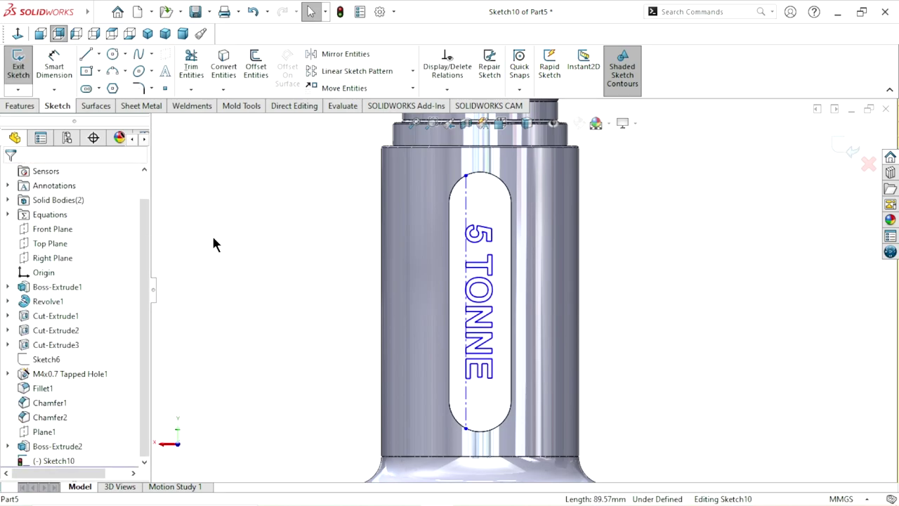
{"action": "left_click", "coordinate": [846, 148]}
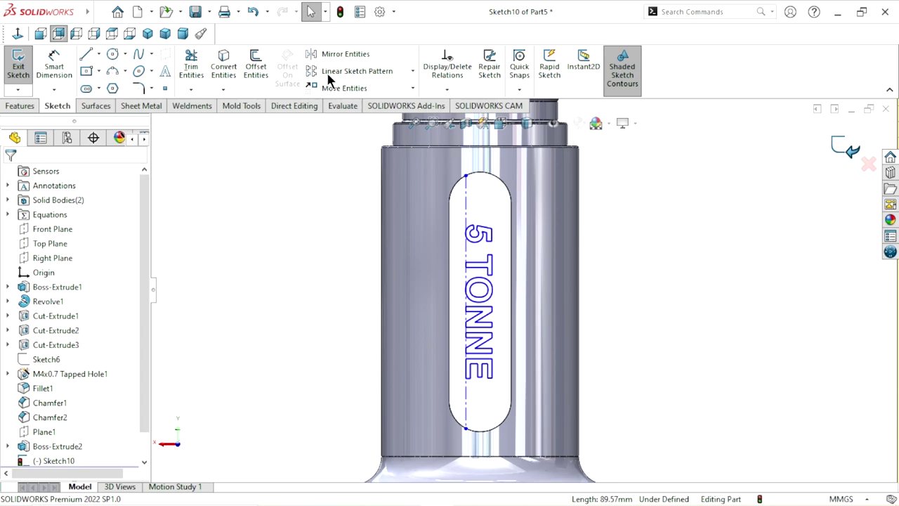
{"action": "left_click", "coordinate": [22, 106]}
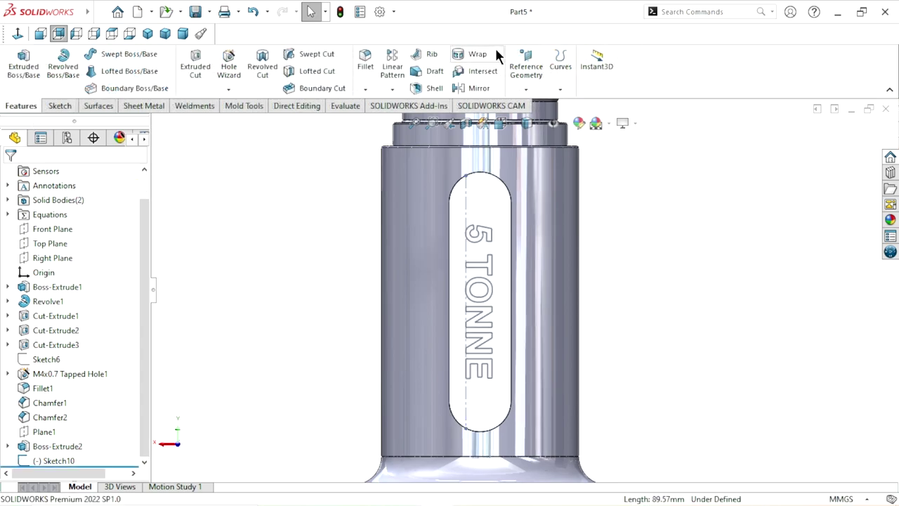
Step: Select the text sketch, then exit the accidentally opened empty sketch
{"action": "left_click", "coordinate": [470, 233]}
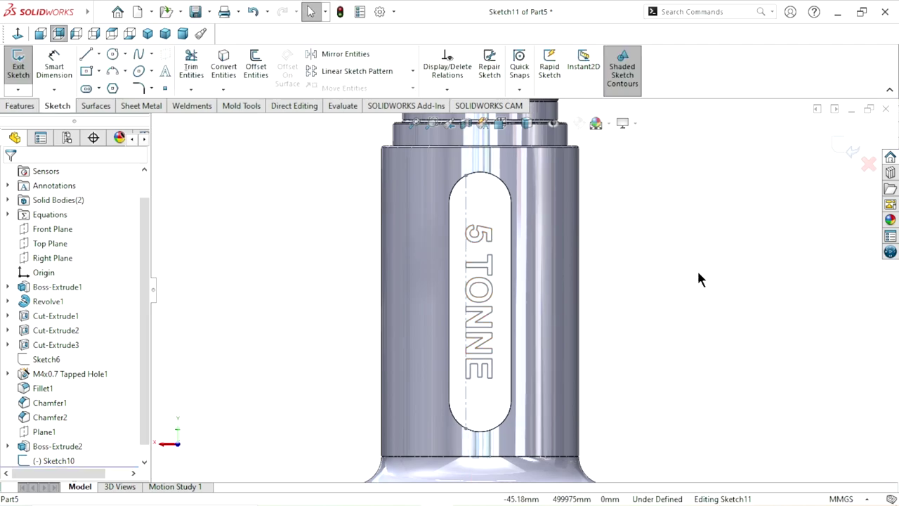
{"action": "left_click", "coordinate": [495, 246]}
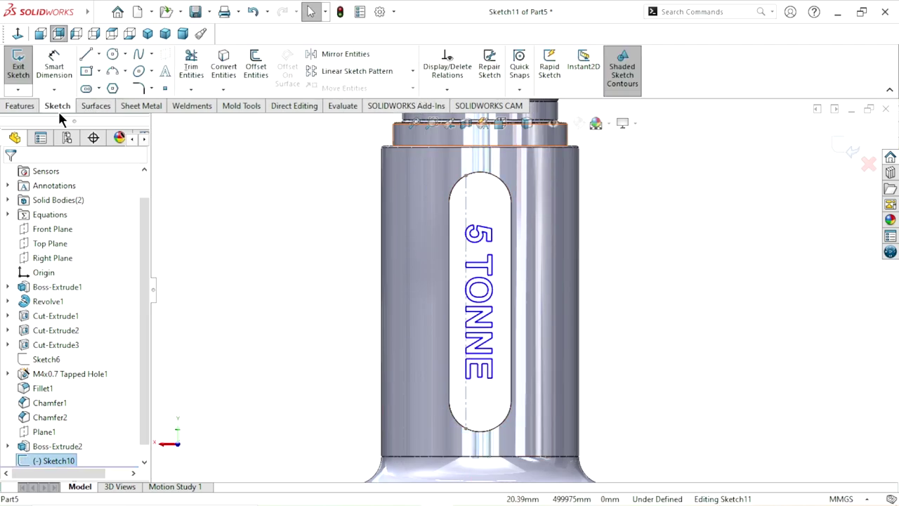
{"action": "left_click", "coordinate": [25, 108]}
{"action": "left_click", "coordinate": [725, 263]}
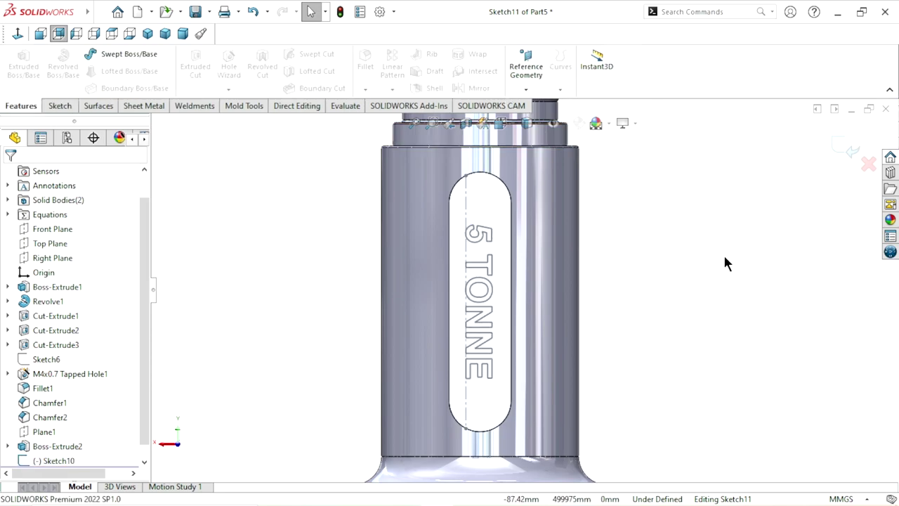
{"action": "left_click", "coordinate": [846, 151]}
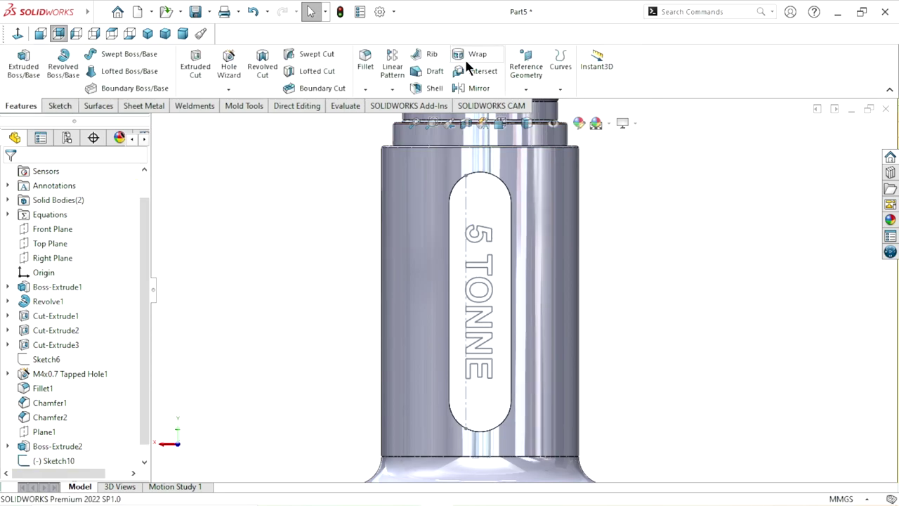
Step: Wrap the Sketch10 text 1.00 mm onto the slot's curved face
{"action": "left_click", "coordinate": [465, 246]}
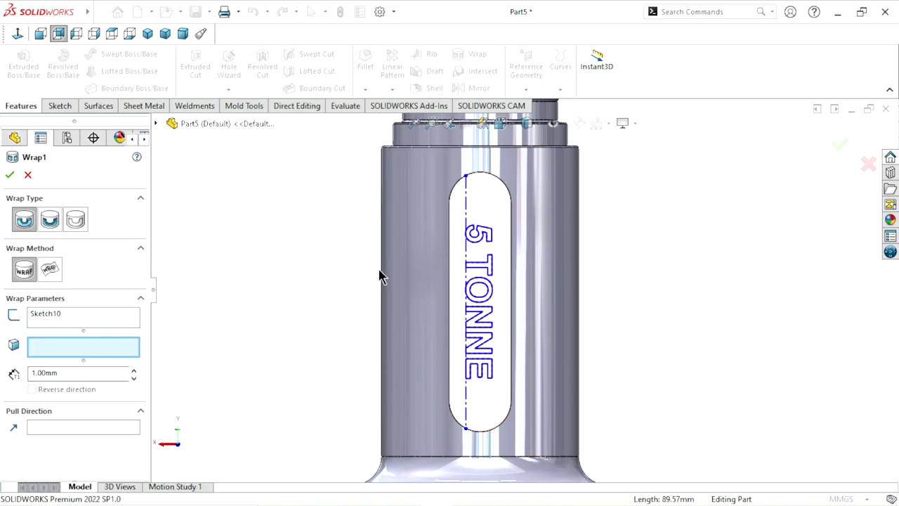
{"action": "left_click", "coordinate": [482, 207]}
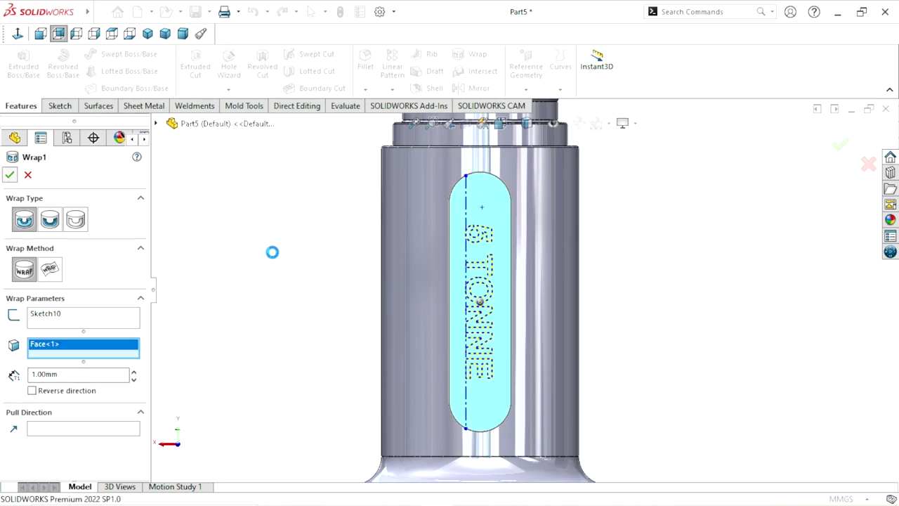
{"action": "key", "text": "Return"}
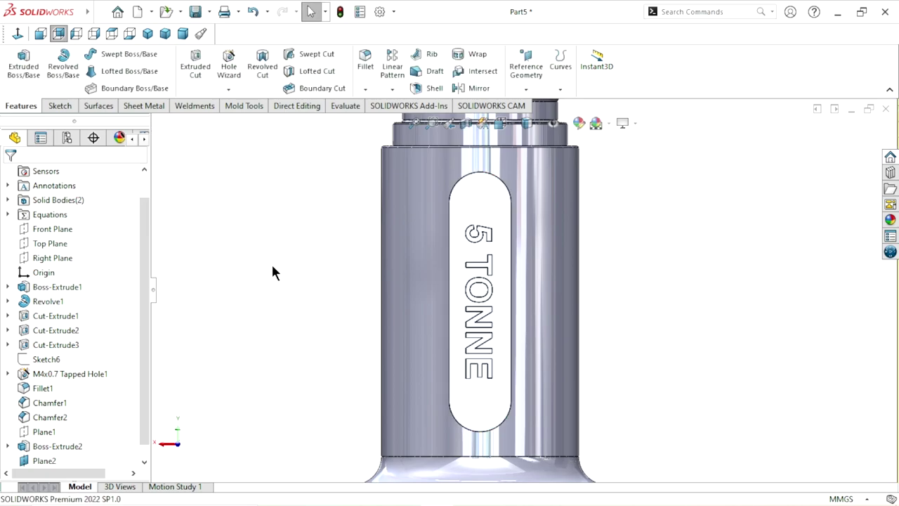
Step: Delete Plane2 and tilt the model to inspect the wrapped text
{"action": "middle_click_drag", "start_coordinate": [272, 267], "coordinate": [411, 367]}
{"action": "scroll", "coordinate": [597, 295], "scroll_direction": "down", "scroll_amount": 3}
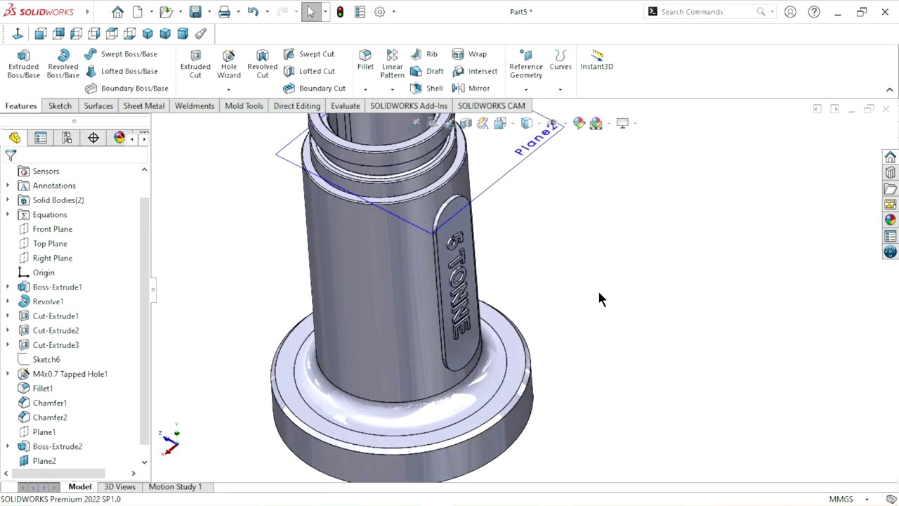
{"action": "scroll", "coordinate": [558, 237], "scroll_direction": "up", "scroll_amount": 3}
{"action": "scroll", "coordinate": [542, 211], "scroll_direction": "down", "scroll_amount": 2}
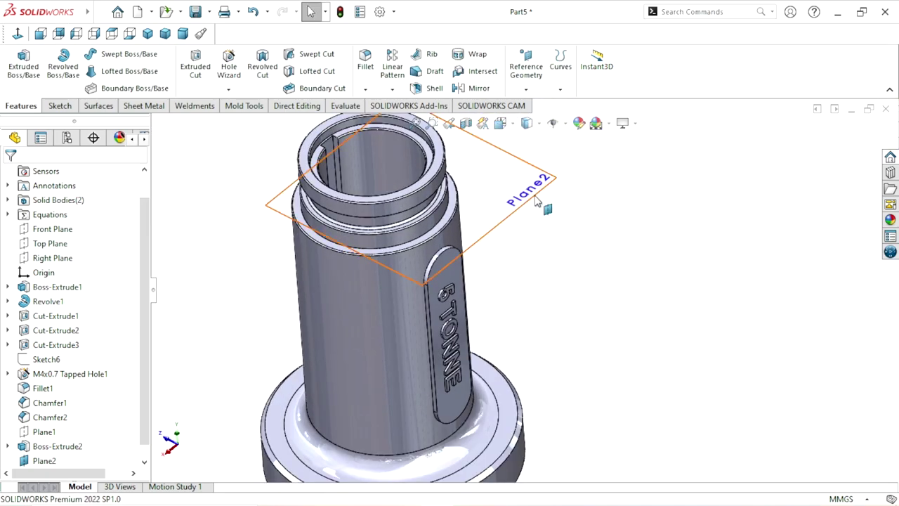
{"action": "right_click", "coordinate": [538, 195]}
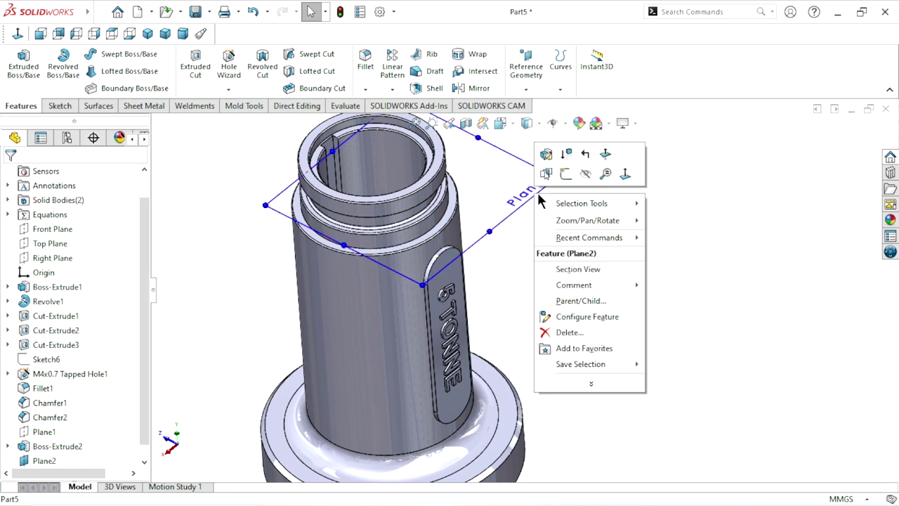
{"action": "left_click", "coordinate": [574, 333]}
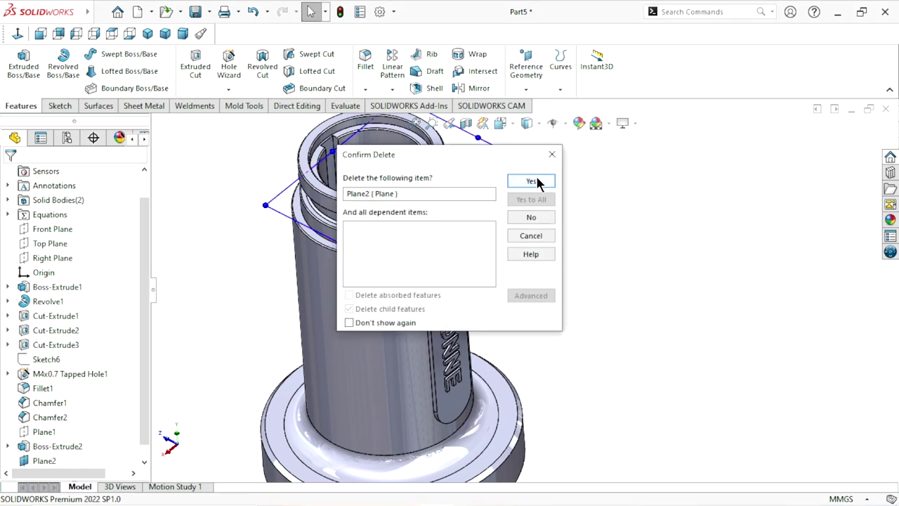
{"action": "left_click", "coordinate": [537, 182]}
{"action": "scroll", "coordinate": [530, 342], "scroll_direction": "up", "scroll_amount": 2}
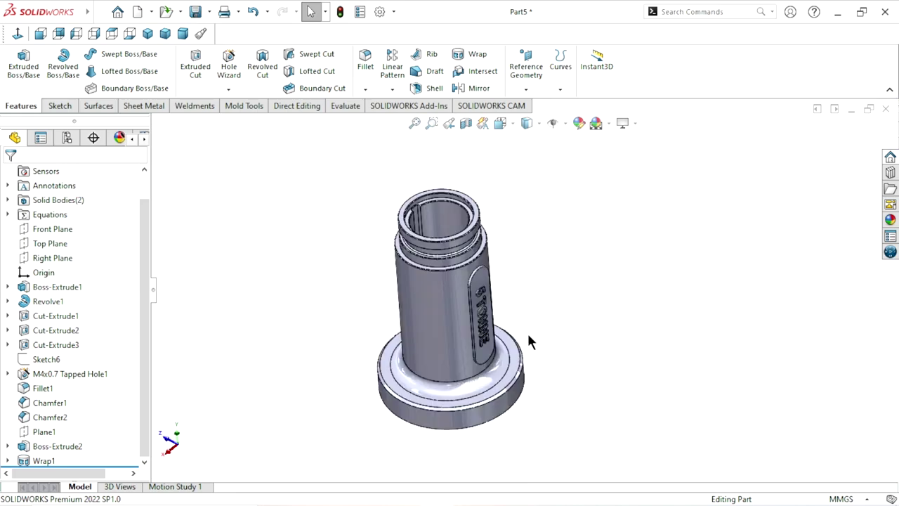
{"action": "scroll", "coordinate": [528, 341], "scroll_direction": "down", "scroll_amount": 2}
{"action": "mouse_move", "coordinate": [578, 300]}
{"action": "middle_mouse_down"}
{"action": "mouse_move", "coordinate": [568, 260]}
{"action": "mouse_move", "coordinate": [568, 272]}
{"action": "middle_mouse_up"}
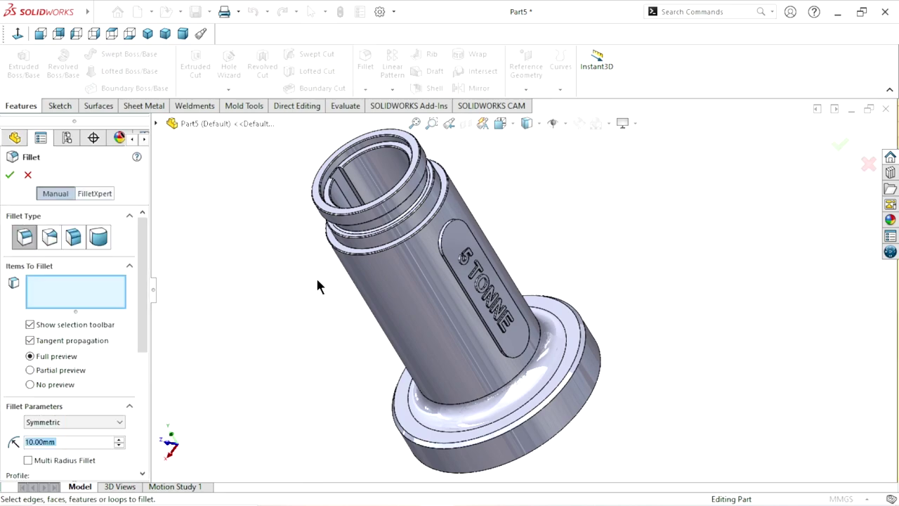
Step: Fillet the edge around the lettering panel with a 2 mm radius
{"action": "type", "text": "1"}
{"action": "key", "text": "Return"}
{"action": "type", "text": "2"}
{"action": "key", "text": "Return"}
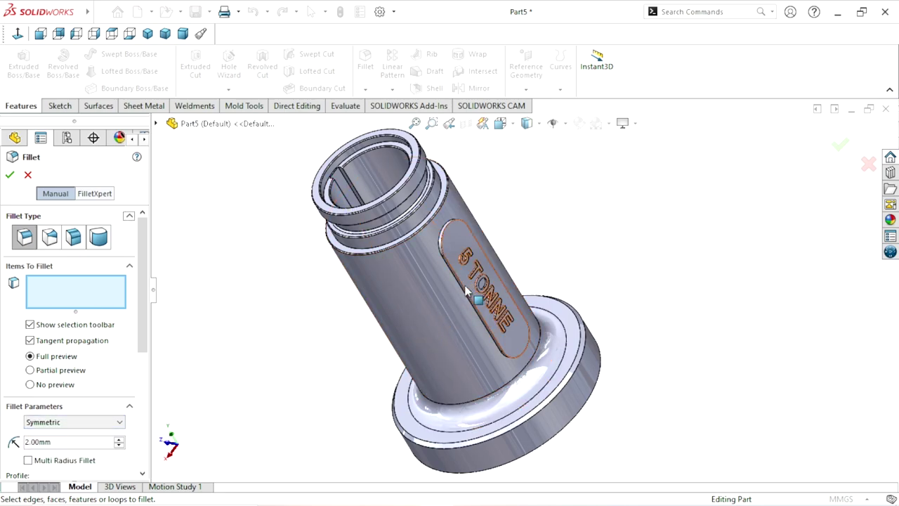
{"action": "left_click", "coordinate": [465, 291]}
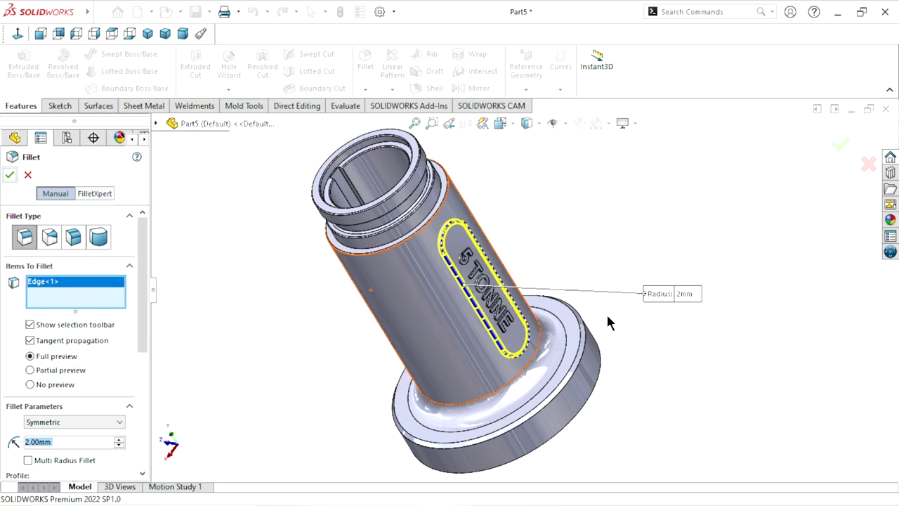
{"action": "key", "text": "Return"}
Step: Orbit the part to an angled view and open the Appearances, Scenes and Decals pane
{"action": "mouse_move", "coordinate": [613, 329]}
{"action": "middle_mouse_down"}
{"action": "mouse_move", "coordinate": [409, 337]}
{"action": "mouse_move", "coordinate": [344, 263]}
{"action": "mouse_move", "coordinate": [447, 376]}
{"action": "middle_mouse_up"}
{"action": "mouse_move", "coordinate": [536, 319]}
{"action": "middle_mouse_down"}
{"action": "mouse_move", "coordinate": [624, 311]}
{"action": "mouse_move", "coordinate": [550, 303]}
{"action": "mouse_move", "coordinate": [476, 235]}
{"action": "mouse_move", "coordinate": [474, 312]}
{"action": "mouse_move", "coordinate": [642, 341]}
{"action": "middle_mouse_up"}
{"action": "scroll", "coordinate": [616, 353], "scroll_direction": "up", "scroll_amount": 2}
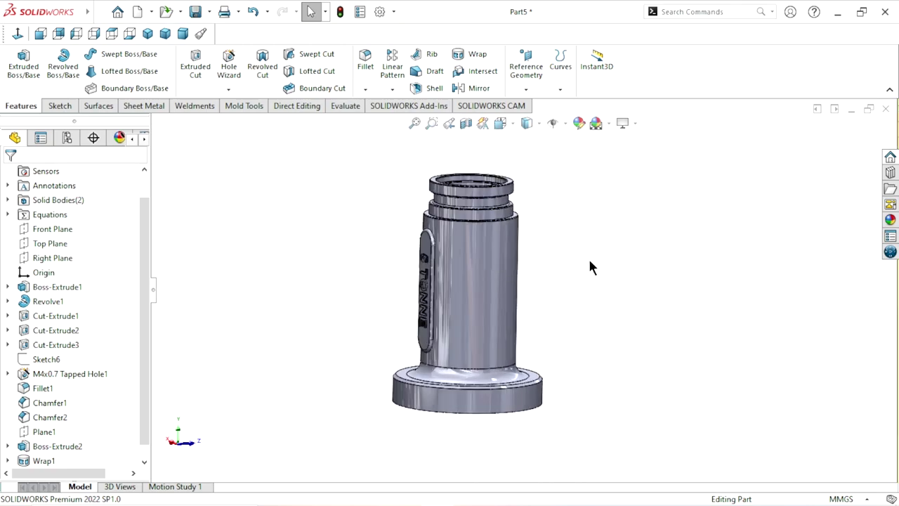
{"action": "mouse_move", "coordinate": [590, 260]}
{"action": "middle_mouse_down"}
{"action": "mouse_move", "coordinate": [487, 261]}
{"action": "mouse_move", "coordinate": [506, 273]}
{"action": "mouse_move", "coordinate": [616, 227]}
{"action": "mouse_move", "coordinate": [600, 237]}
{"action": "middle_mouse_up"}
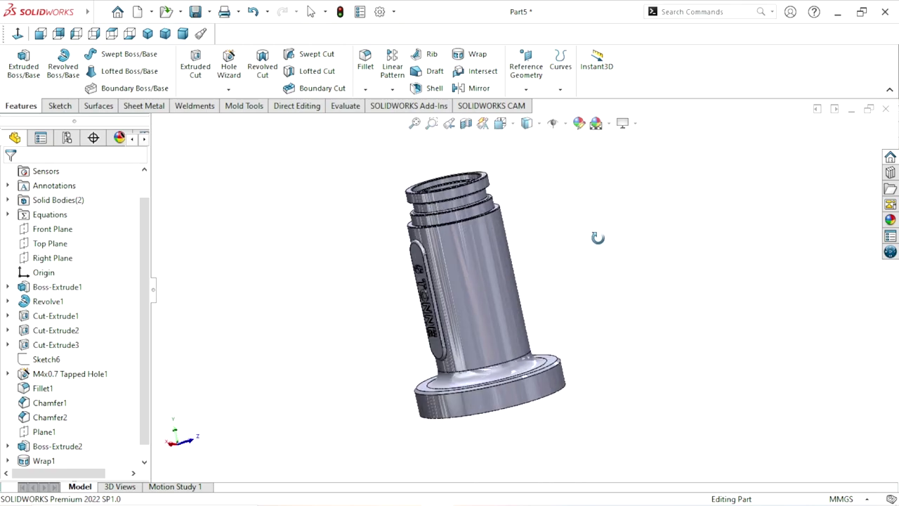
{"action": "left_click", "coordinate": [890, 236]}
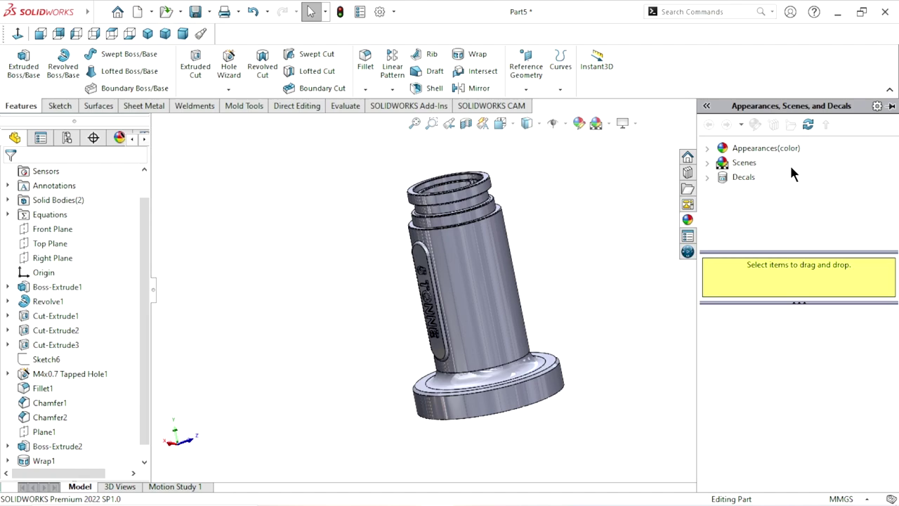
Step: Apply the Metal > Iron cast iron appearance to the whole part and open its settings
{"action": "left_click", "coordinate": [752, 150]}
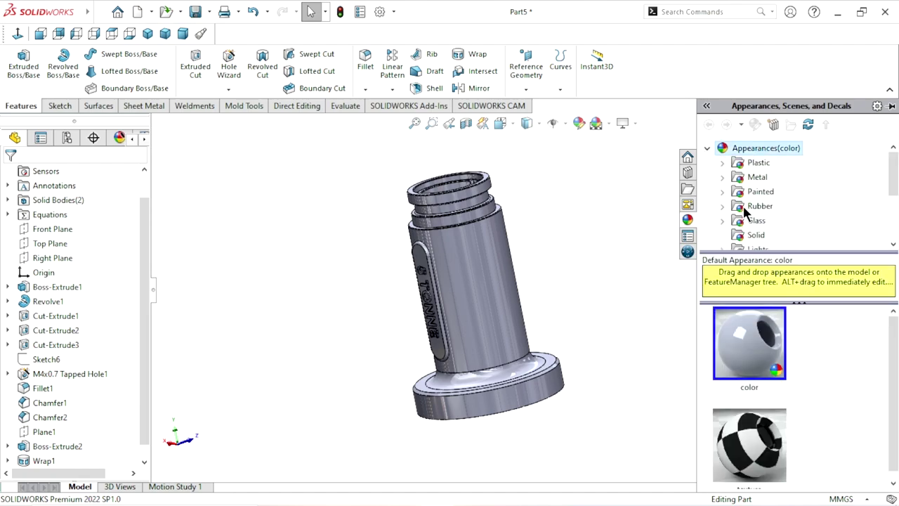
{"action": "left_click", "coordinate": [756, 177]}
{"action": "double_click", "coordinate": [757, 178]}
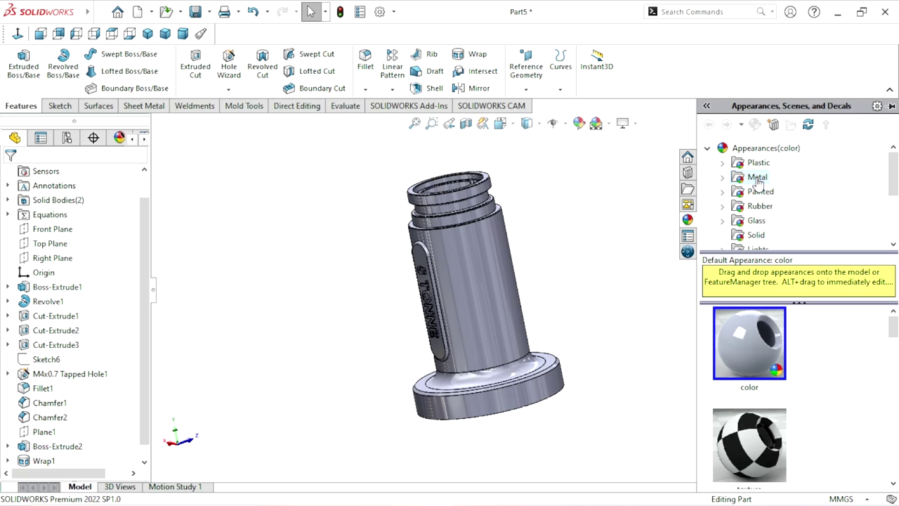
{"action": "left_click", "coordinate": [768, 163]}
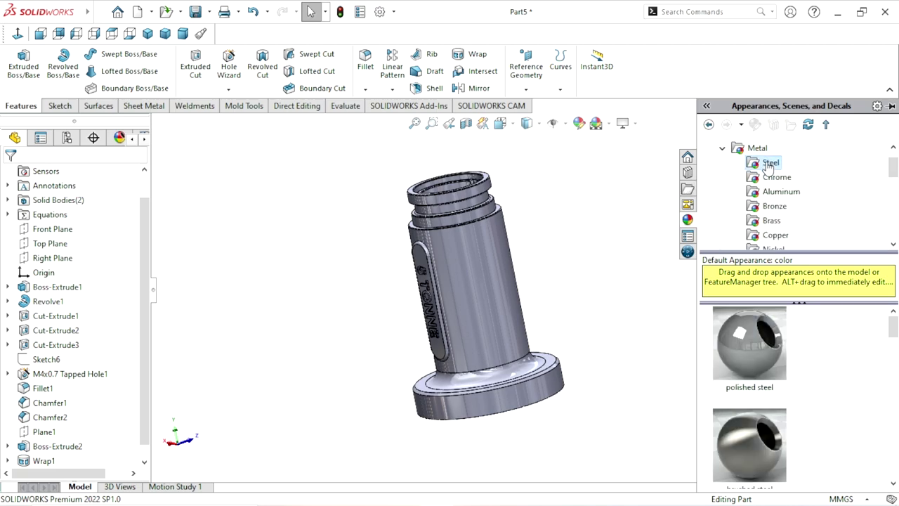
{"action": "mouse_move", "coordinate": [893, 324]}
{"action": "left_mouse_down"}
{"action": "mouse_move", "coordinate": [895, 452]}
{"action": "mouse_move", "coordinate": [893, 367]}
{"action": "mouse_move", "coordinate": [865, 247]}
{"action": "left_mouse_up"}
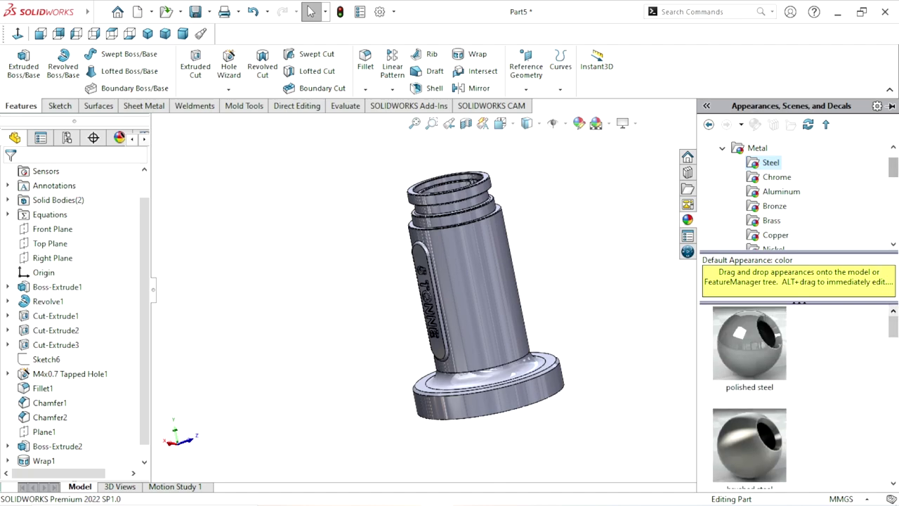
{"action": "left_click_drag", "start_coordinate": [894, 174], "coordinate": [892, 187]}
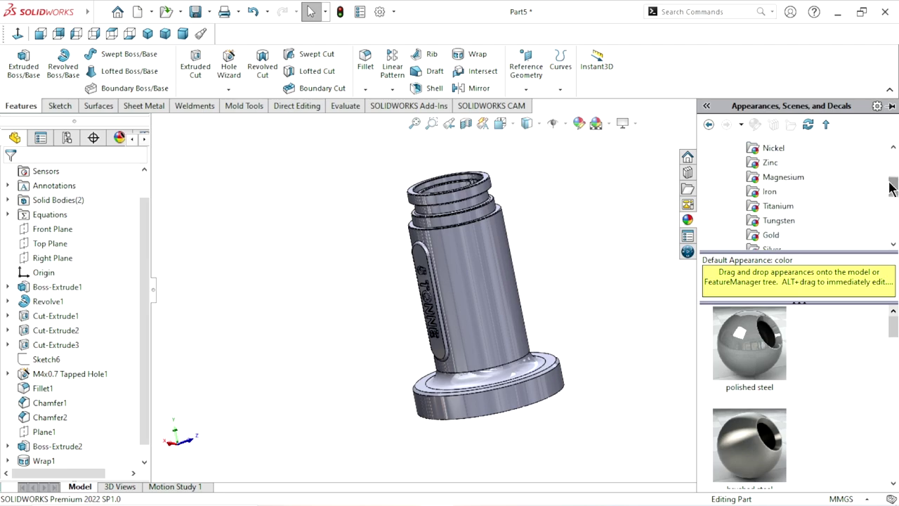
{"action": "left_click", "coordinate": [768, 192]}
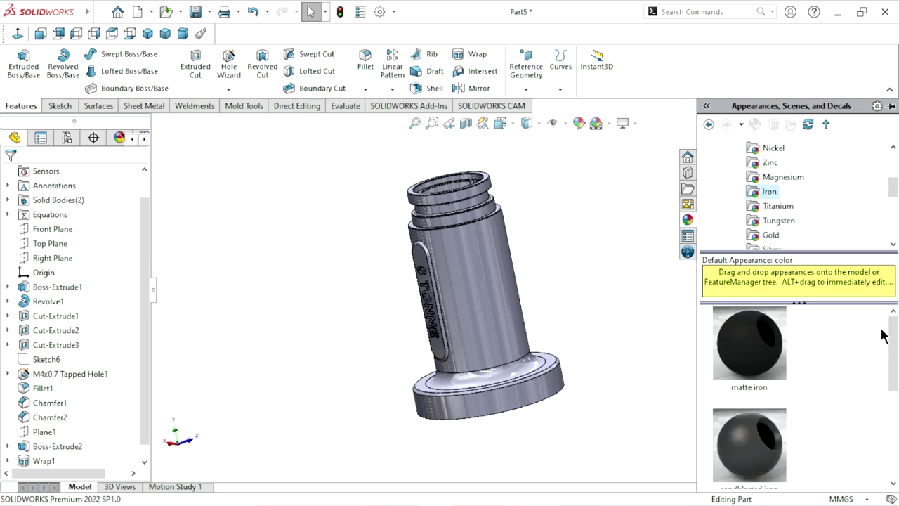
{"action": "left_click_drag", "start_coordinate": [892, 328], "coordinate": [893, 432]}
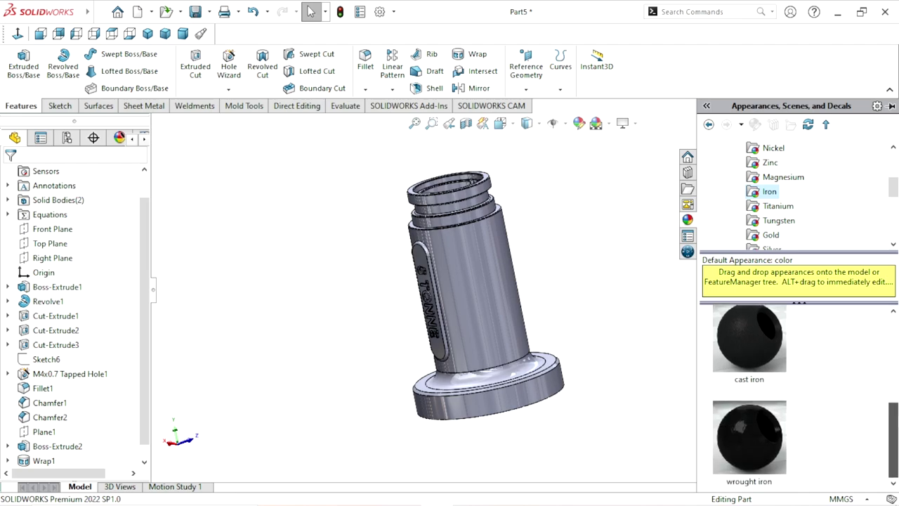
{"action": "left_click", "coordinate": [736, 355]}
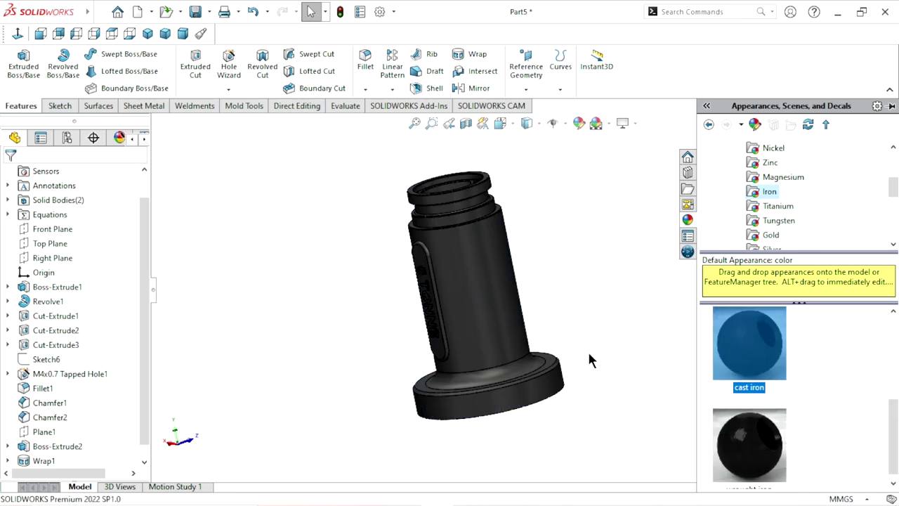
{"action": "mouse_move", "coordinate": [551, 281]}
{"action": "middle_mouse_down"}
{"action": "mouse_move", "coordinate": [610, 336]}
{"action": "mouse_move", "coordinate": [534, 327]}
{"action": "mouse_move", "coordinate": [582, 279]}
{"action": "mouse_move", "coordinate": [582, 345]}
{"action": "mouse_move", "coordinate": [577, 271]}
{"action": "middle_mouse_up"}
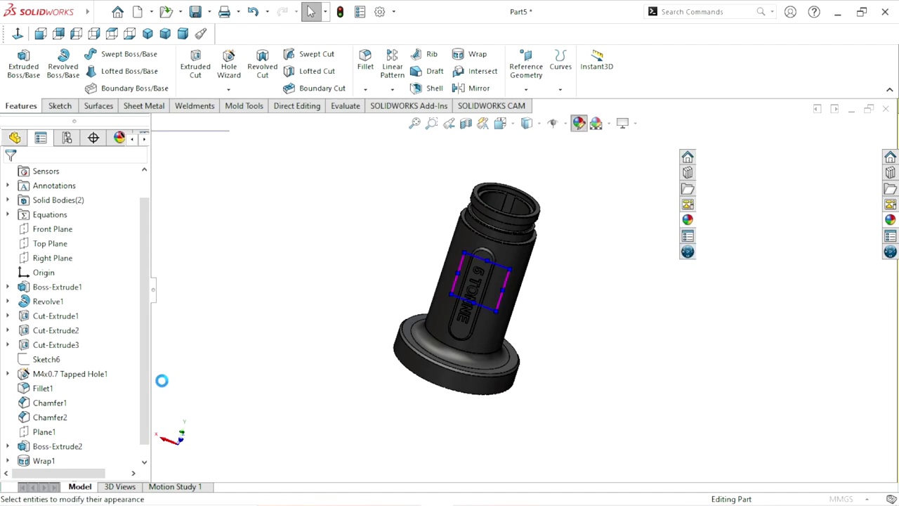
{"action": "left_click_drag", "start_coordinate": [143, 331], "coordinate": [140, 386]}
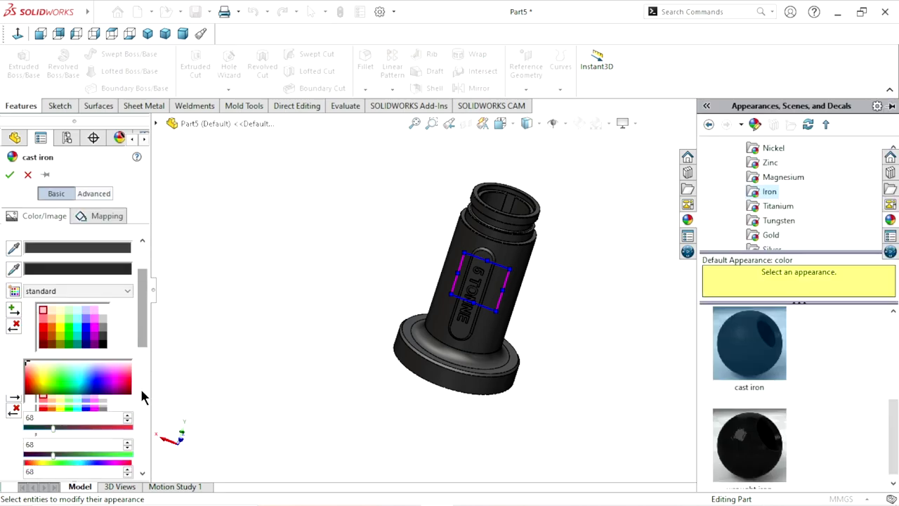
Step: Try several cast iron colours: cyan, teal, blue, pinks, red and copper orange
{"action": "left_click", "coordinate": [78, 337]}
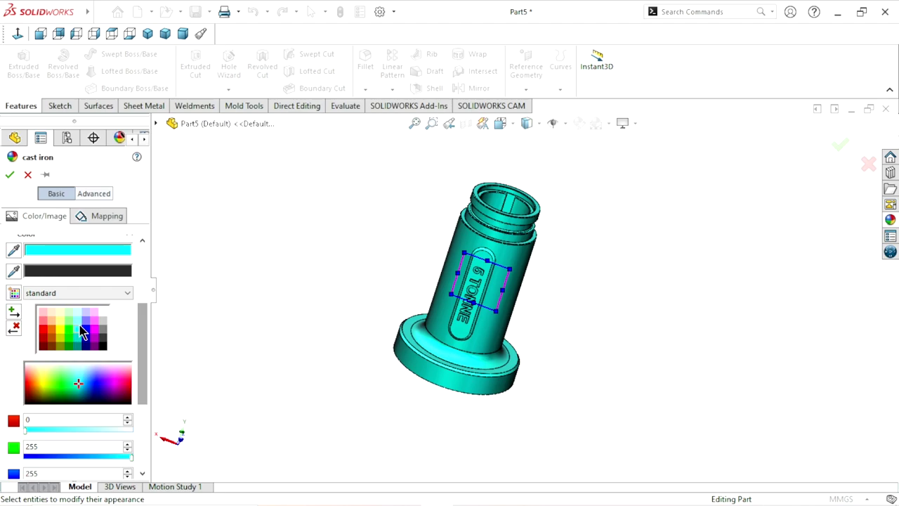
{"action": "left_click", "coordinate": [79, 338]}
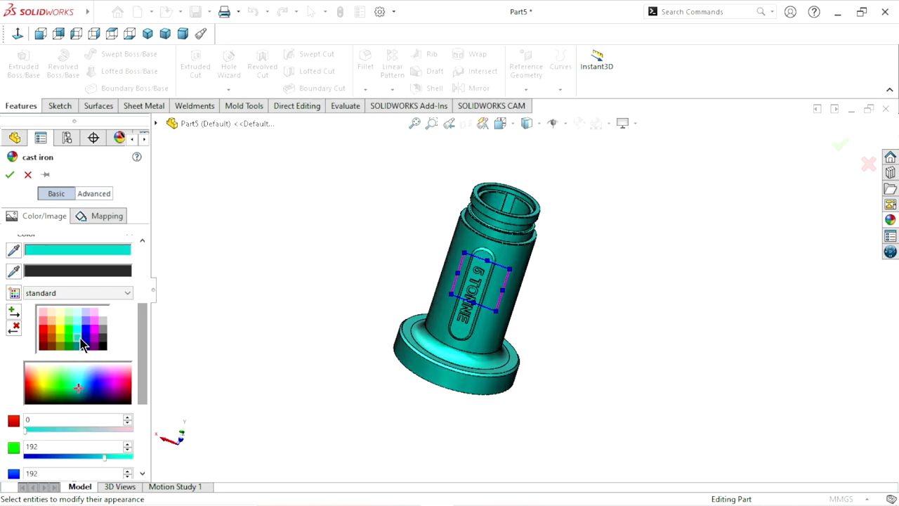
{"action": "left_click", "coordinate": [85, 331]}
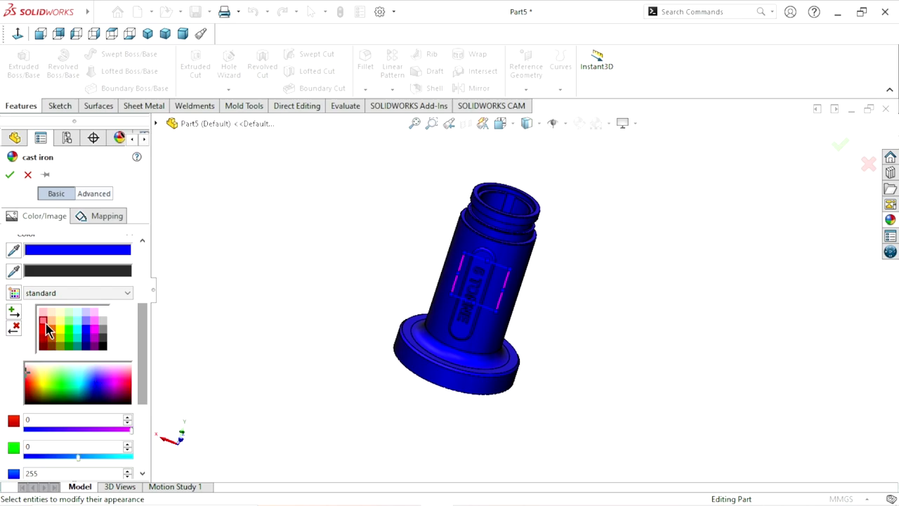
{"action": "left_click", "coordinate": [45, 327]}
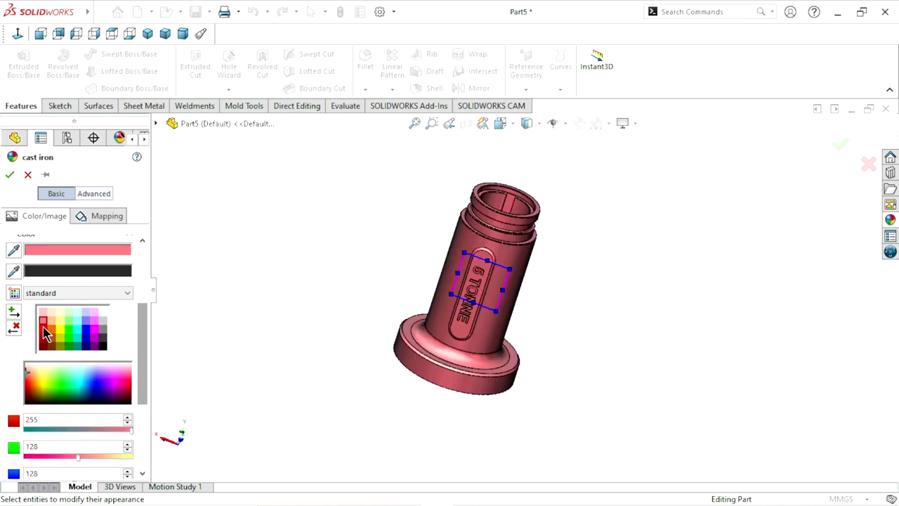
{"action": "left_click", "coordinate": [43, 332]}
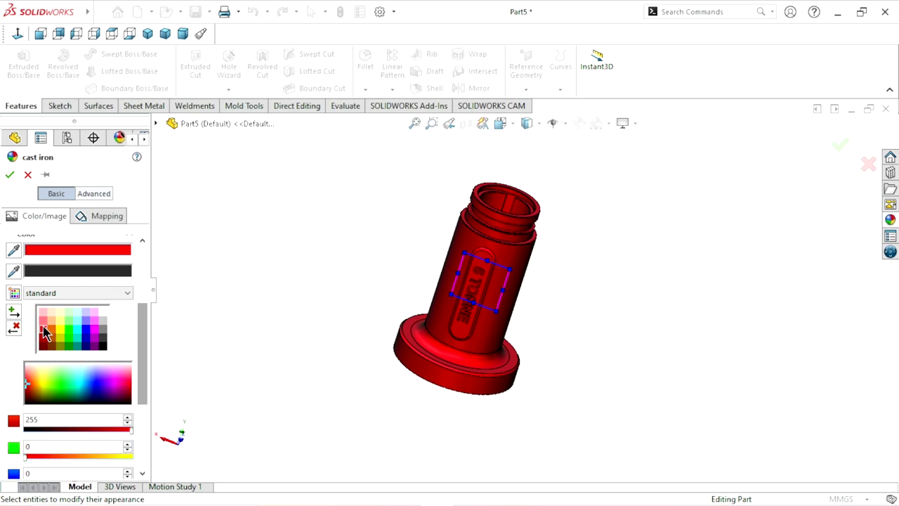
{"action": "left_click", "coordinate": [43, 318]}
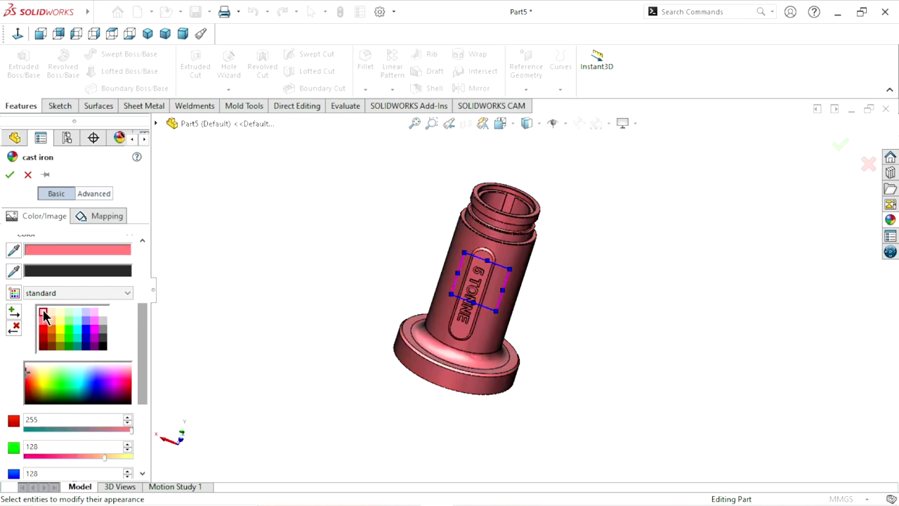
{"action": "left_click", "coordinate": [43, 313]}
{"action": "left_click", "coordinate": [43, 320]}
{"action": "left_click", "coordinate": [50, 321]}
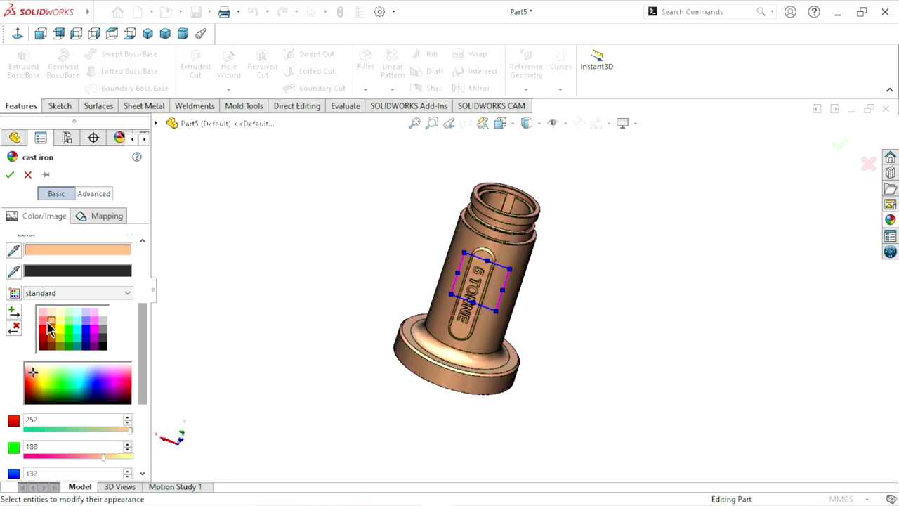
{"action": "left_click", "coordinate": [43, 321]}
Step: Try light pink and yellow, then settle on blue-violet (RGB 128, 128, 255)
{"action": "mouse_move", "coordinate": [660, 397]}
{"action": "middle_mouse_down"}
{"action": "mouse_move", "coordinate": [515, 249]}
{"action": "mouse_move", "coordinate": [564, 363]}
{"action": "mouse_move", "coordinate": [632, 398]}
{"action": "mouse_move", "coordinate": [604, 429]}
{"action": "mouse_move", "coordinate": [571, 386]}
{"action": "middle_mouse_up"}
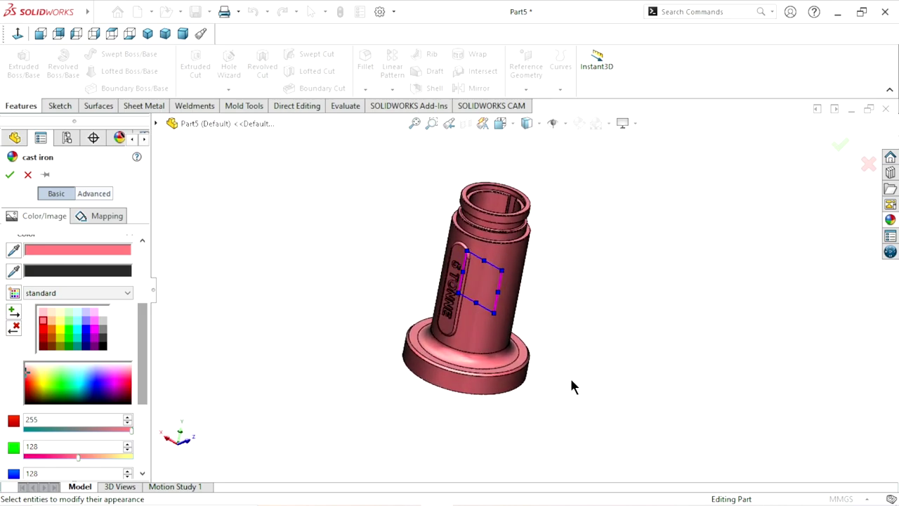
{"action": "left_click", "coordinate": [41, 314]}
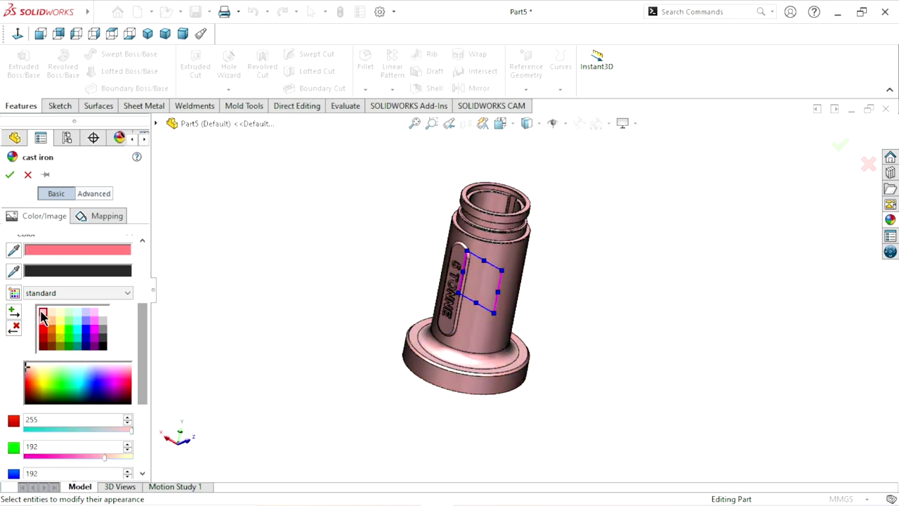
{"action": "scroll", "coordinate": [511, 324], "scroll_direction": "down", "scroll_amount": 3}
{"action": "scroll", "coordinate": [511, 324], "scroll_direction": "up", "scroll_amount": 3}
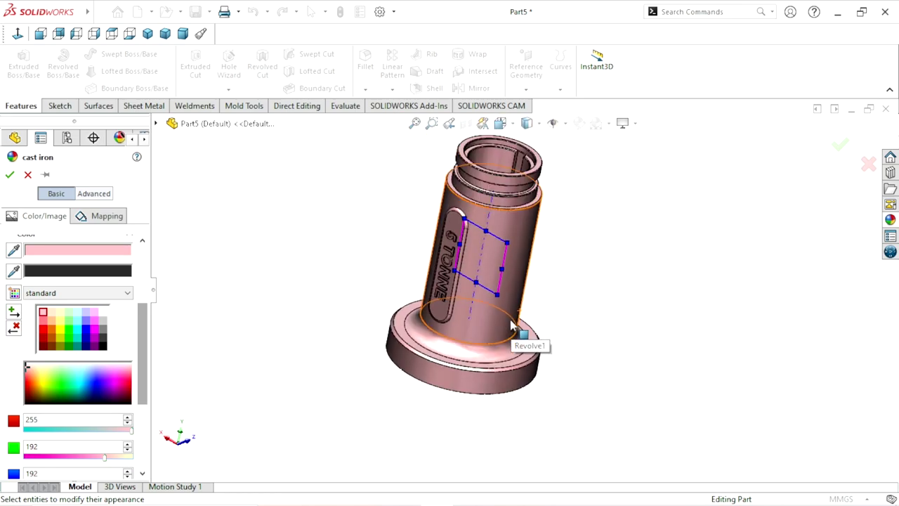
{"action": "left_click", "coordinate": [61, 321]}
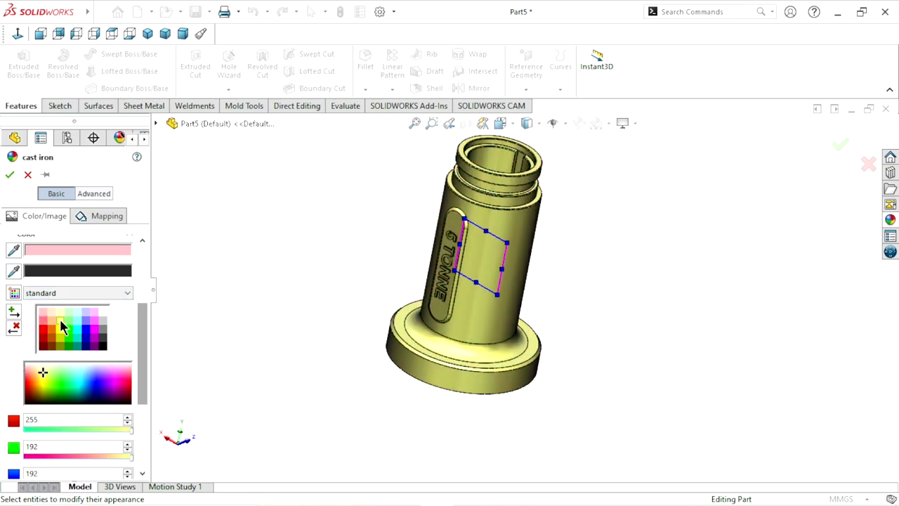
{"action": "left_click", "coordinate": [61, 330]}
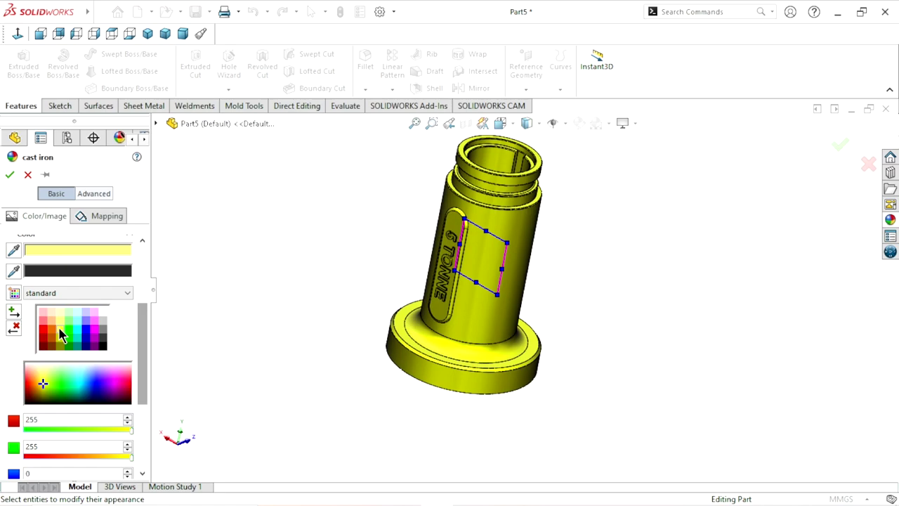
{"action": "mouse_move", "coordinate": [298, 324]}
{"action": "middle_mouse_down"}
{"action": "mouse_move", "coordinate": [239, 216]}
{"action": "mouse_move", "coordinate": [317, 325]}
{"action": "mouse_move", "coordinate": [349, 303]}
{"action": "mouse_move", "coordinate": [342, 325]}
{"action": "mouse_move", "coordinate": [330, 322]}
{"action": "middle_mouse_up"}
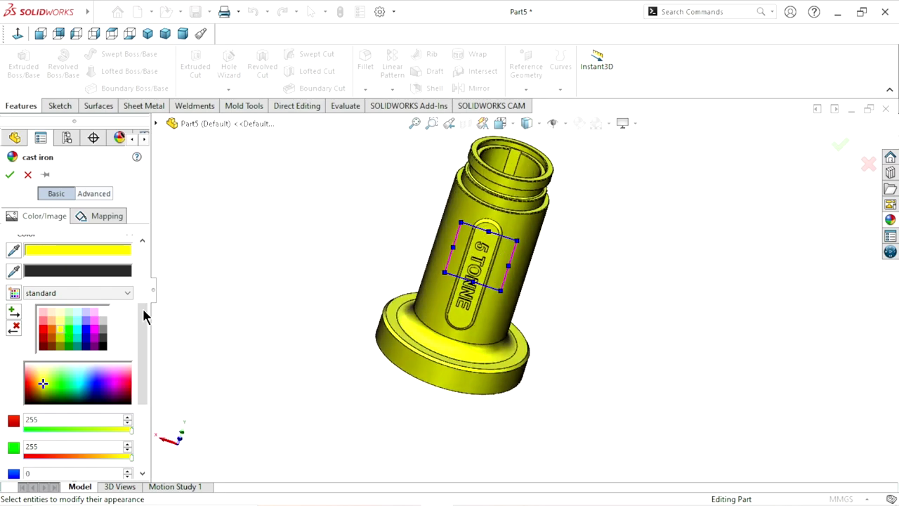
{"action": "left_click", "coordinate": [85, 322]}
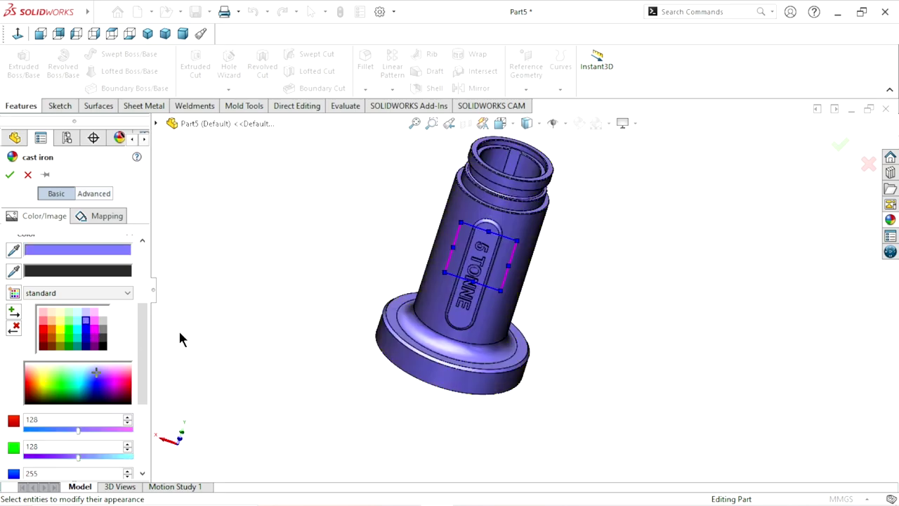
{"action": "mouse_move", "coordinate": [179, 328]}
{"action": "middle_mouse_down"}
{"action": "mouse_move", "coordinate": [319, 269]}
{"action": "mouse_move", "coordinate": [297, 319]}
{"action": "mouse_move", "coordinate": [325, 315]}
{"action": "middle_mouse_up"}
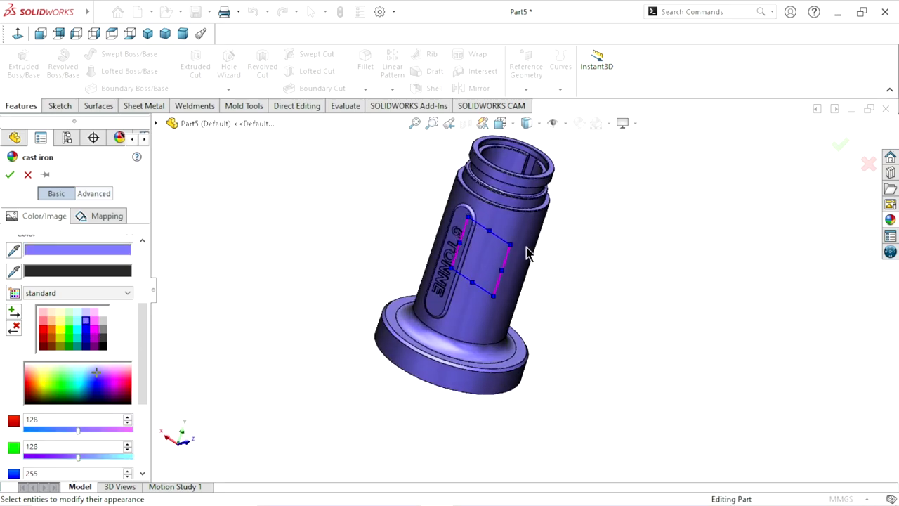
Step: Stretch the texture mapping across the whole cylinder and confirm the appearance
{"action": "scroll", "coordinate": [510, 261], "scroll_direction": "down", "scroll_amount": 3}
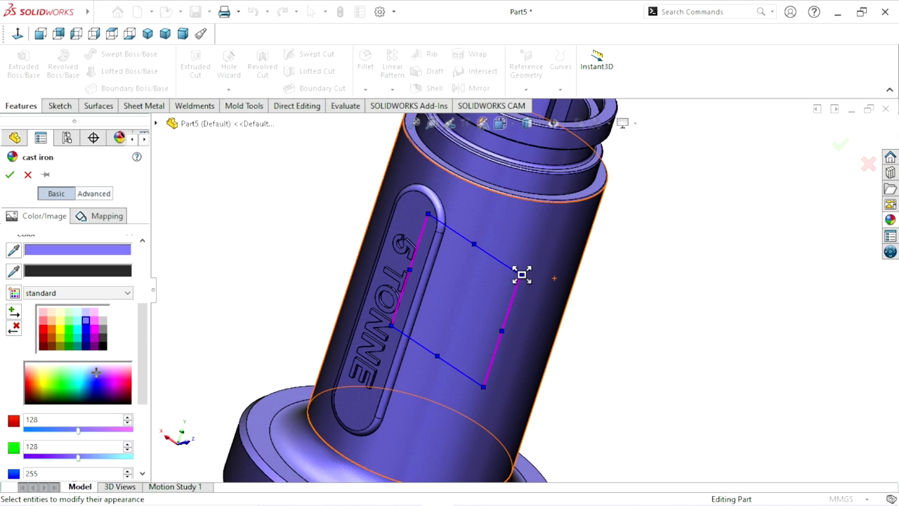
{"action": "mouse_move", "coordinate": [521, 275]}
{"action": "left_mouse_down"}
{"action": "mouse_move", "coordinate": [598, 251]}
{"action": "mouse_move", "coordinate": [590, 253]}
{"action": "left_mouse_up"}
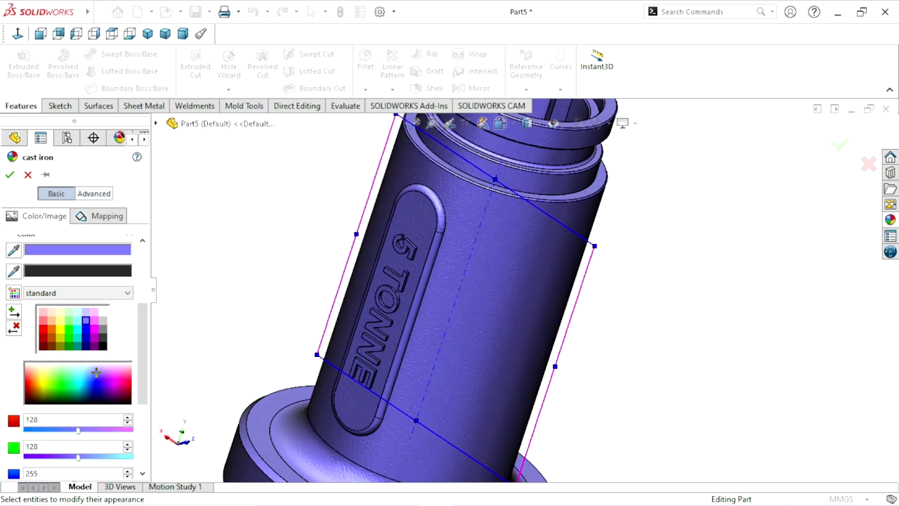
{"action": "left_click", "coordinate": [10, 175]}
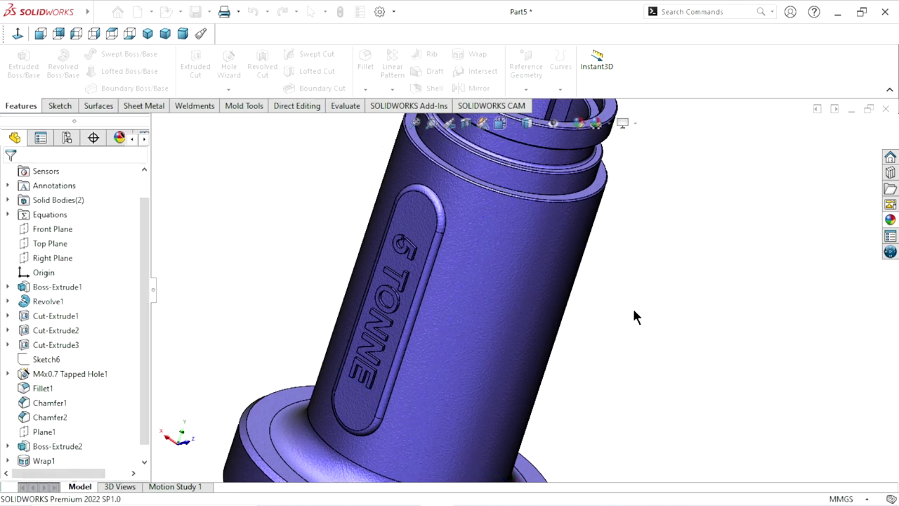
Step: Orbit into the bore end and start the selection with Cut-Extrude1
{"action": "scroll", "coordinate": [527, 365], "scroll_direction": "up", "scroll_amount": 4}
{"action": "mouse_move", "coordinate": [594, 337]}
{"action": "middle_mouse_down"}
{"action": "mouse_move", "coordinate": [652, 284]}
{"action": "mouse_move", "coordinate": [700, 358]}
{"action": "mouse_move", "coordinate": [648, 361]}
{"action": "mouse_move", "coordinate": [664, 375]}
{"action": "mouse_move", "coordinate": [546, 309]}
{"action": "middle_mouse_up"}
{"action": "scroll", "coordinate": [546, 309], "scroll_direction": "down", "scroll_amount": 5}
{"action": "mouse_move", "coordinate": [580, 259]}
{"action": "middle_mouse_down"}
{"action": "mouse_move", "coordinate": [665, 371]}
{"action": "mouse_move", "coordinate": [583, 263]}
{"action": "middle_mouse_up"}
{"action": "left_click", "coordinate": [556, 236]}
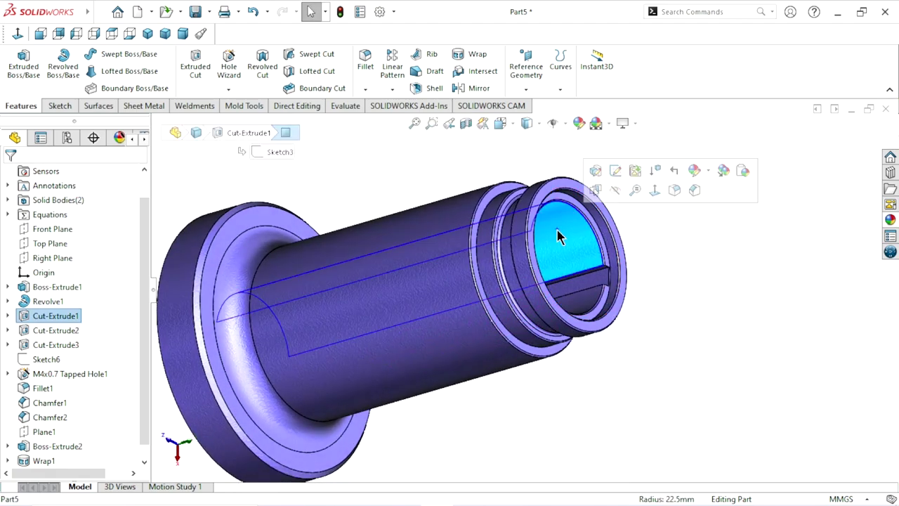
{"action": "left_click", "coordinate": [36, 317]}
Step: Add Cut-Extrude2, Cut-Extrude3 and M4x0.7 Tapped Hole1 to the selection
{"action": "scroll", "coordinate": [641, 246], "scroll_direction": "down", "scroll_amount": 2}
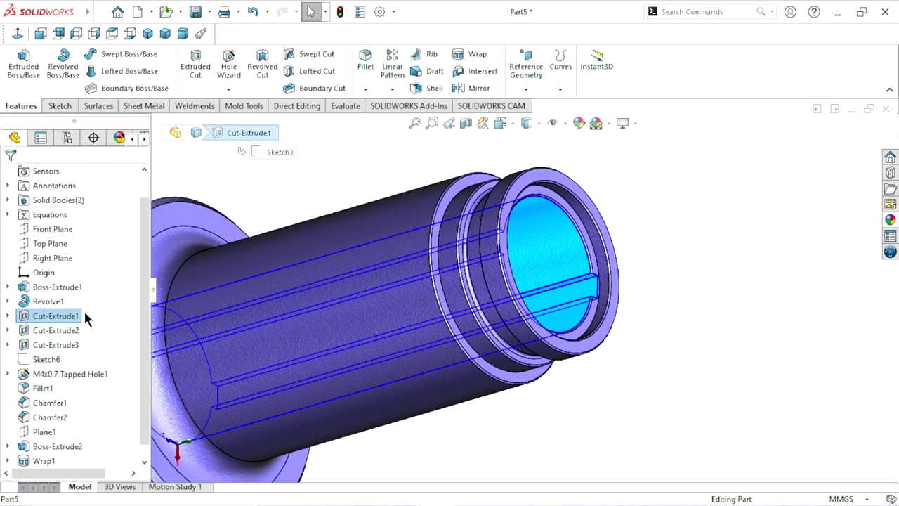
{"action": "left_click", "coordinate": [53, 336], "text": "ctrl"}
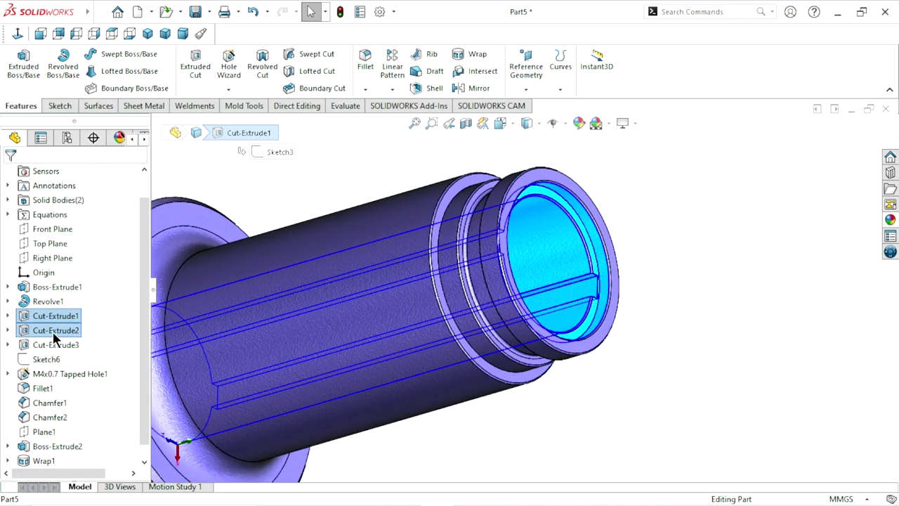
{"action": "mouse_move", "coordinate": [697, 345]}
{"action": "middle_mouse_down"}
{"action": "mouse_move", "coordinate": [780, 360]}
{"action": "mouse_move", "coordinate": [644, 375]}
{"action": "middle_mouse_up"}
{"action": "left_click", "coordinate": [55, 345], "text": "ctrl"}
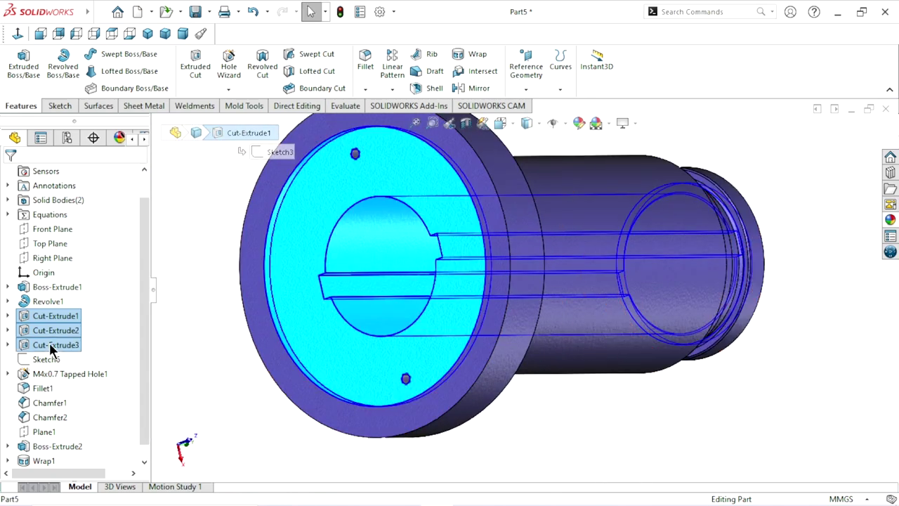
{"action": "key", "text": "f"}
{"action": "middle_click_drag", "start_coordinate": [686, 344], "coordinate": [567, 311]}
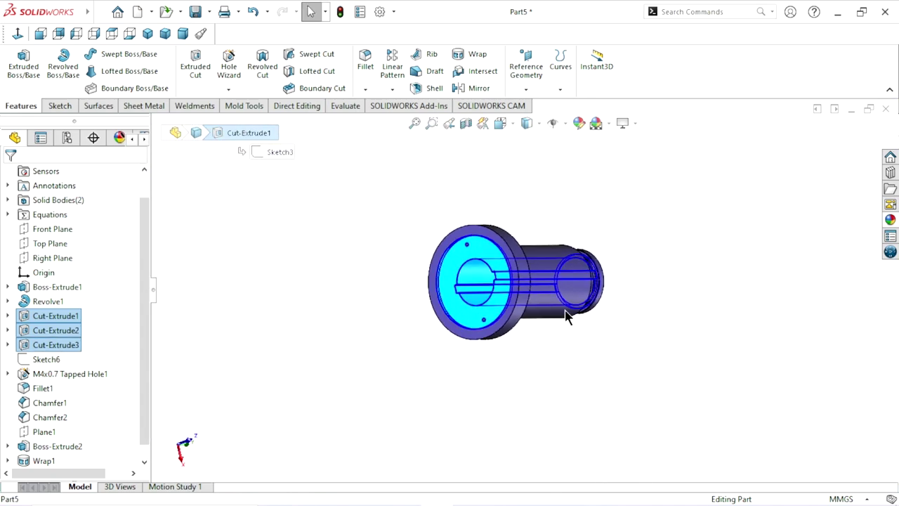
{"action": "left_click", "coordinate": [42, 373], "text": "ctrl"}
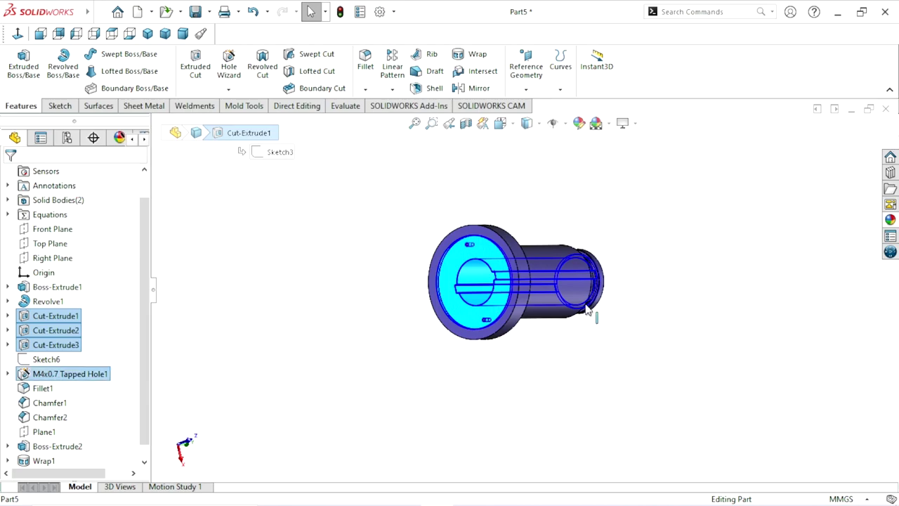
Step: Add Chamfer1 on the bore rim to the selection, viewing the opposite end
{"action": "scroll", "coordinate": [588, 307], "scroll_direction": "down", "scroll_amount": 2}
{"action": "scroll", "coordinate": [587, 314], "scroll_direction": "down", "scroll_amount": 2}
{"action": "mouse_move", "coordinate": [616, 297]}
{"action": "middle_mouse_down"}
{"action": "mouse_move", "coordinate": [549, 276]}
{"action": "mouse_move", "coordinate": [569, 303]}
{"action": "mouse_move", "coordinate": [467, 330]}
{"action": "mouse_move", "coordinate": [660, 278]}
{"action": "middle_mouse_up"}
{"action": "scroll", "coordinate": [670, 231], "scroll_direction": "down", "scroll_amount": 2}
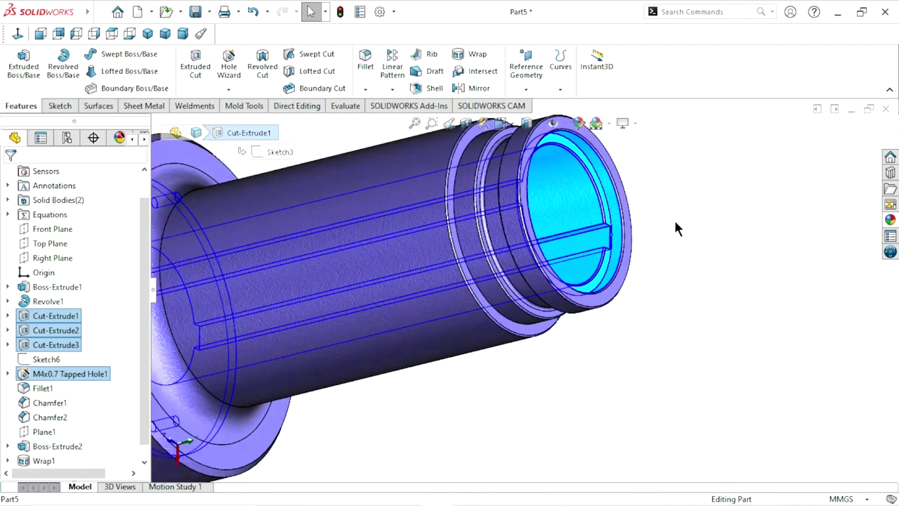
{"action": "scroll", "coordinate": [547, 217], "scroll_direction": "down", "scroll_amount": 3}
{"action": "scroll", "coordinate": [527, 247], "scroll_direction": "down", "scroll_amount": 2}
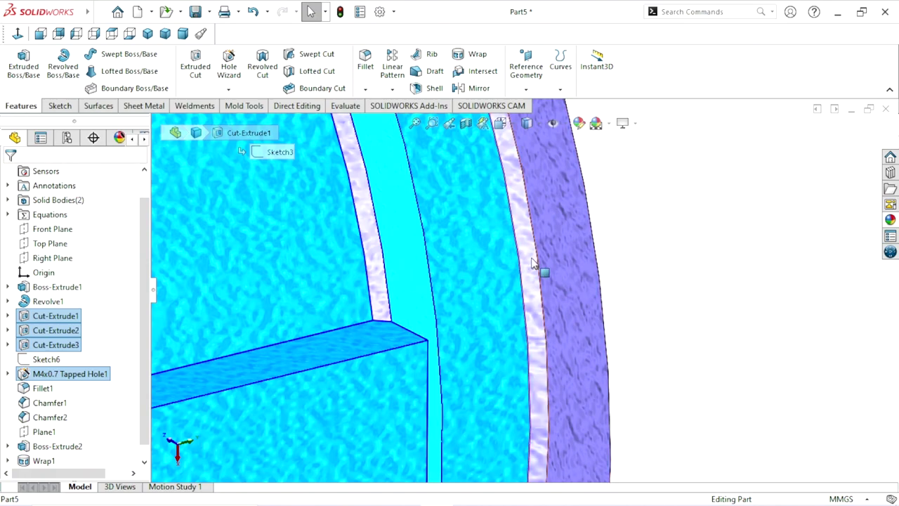
{"action": "left_click", "coordinate": [532, 263]}
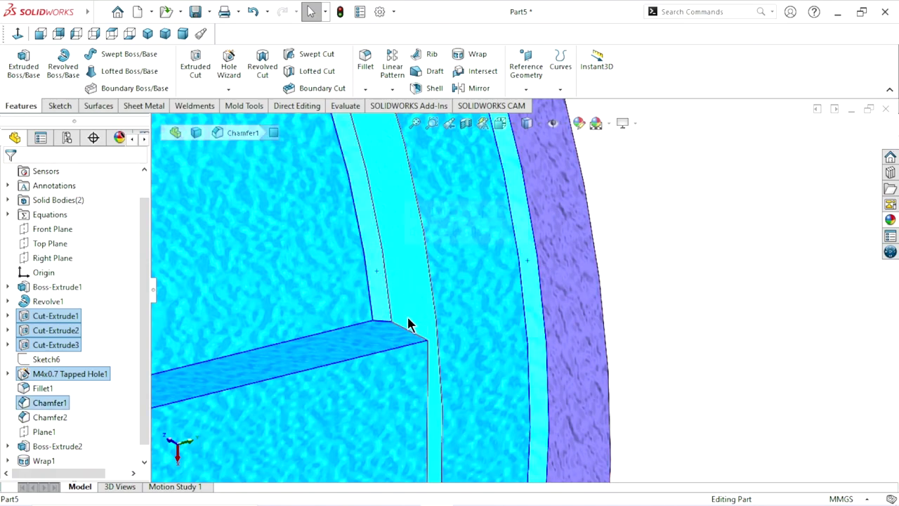
{"action": "scroll", "coordinate": [409, 324], "scroll_direction": "up", "scroll_amount": 5}
{"action": "middle_click_drag", "start_coordinate": [408, 323], "coordinate": [405, 351]}
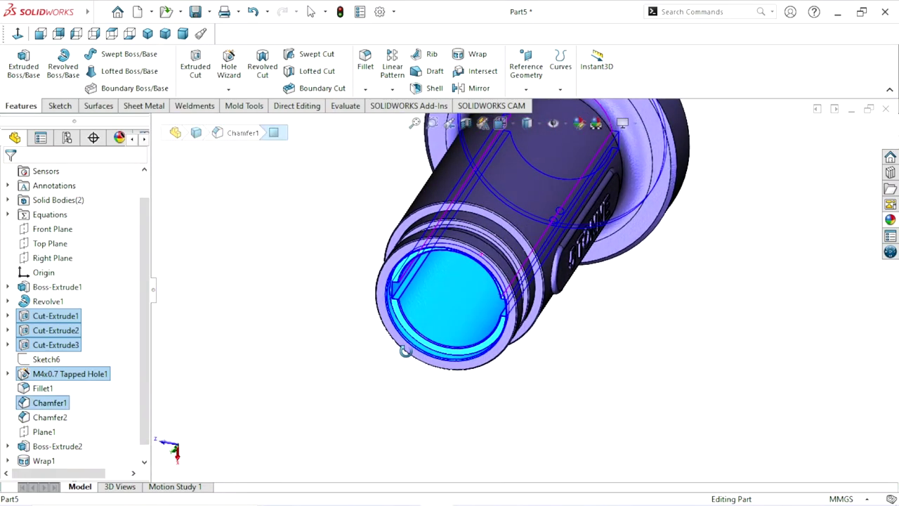
{"action": "scroll", "coordinate": [435, 347], "scroll_direction": "down", "scroll_amount": 2}
{"action": "scroll", "coordinate": [456, 351], "scroll_direction": "down", "scroll_amount": 3}
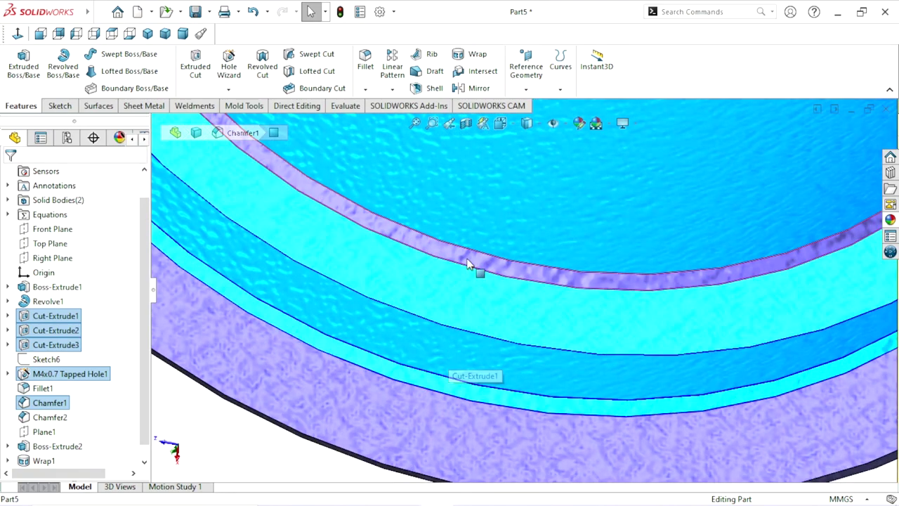
Step: Apply the polished steel appearance from Metal > Steel to the bore cuts, tapped hole and chamfer
{"action": "left_click", "coordinate": [890, 220]}
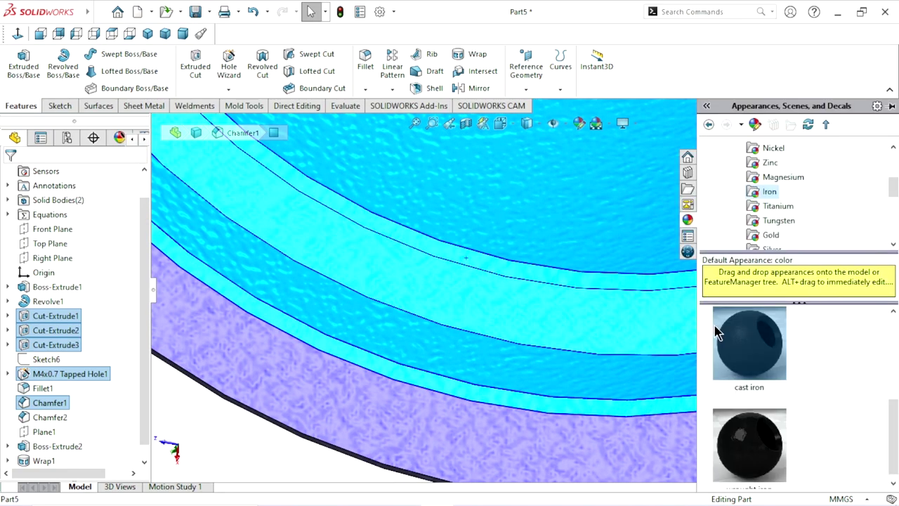
{"action": "left_click_drag", "start_coordinate": [891, 416], "coordinate": [885, 336]}
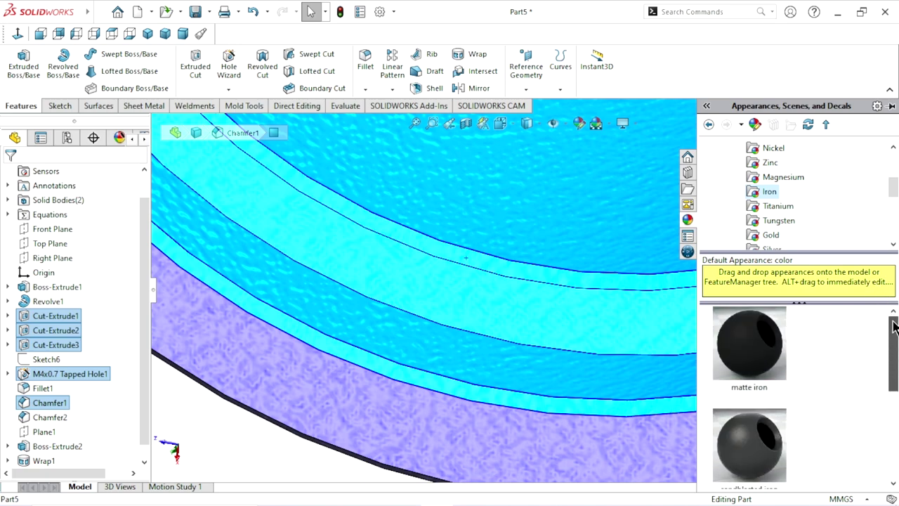
{"action": "left_click_drag", "start_coordinate": [894, 326], "coordinate": [894, 349]}
{"action": "scroll", "coordinate": [786, 388], "scroll_direction": "down", "scroll_amount": 1}
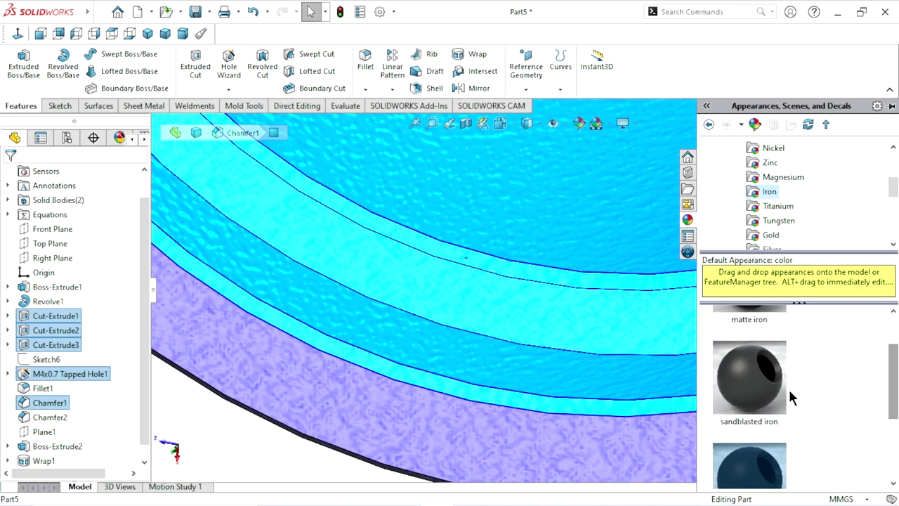
{"action": "scroll", "coordinate": [730, 168], "scroll_direction": "up", "scroll_amount": 5}
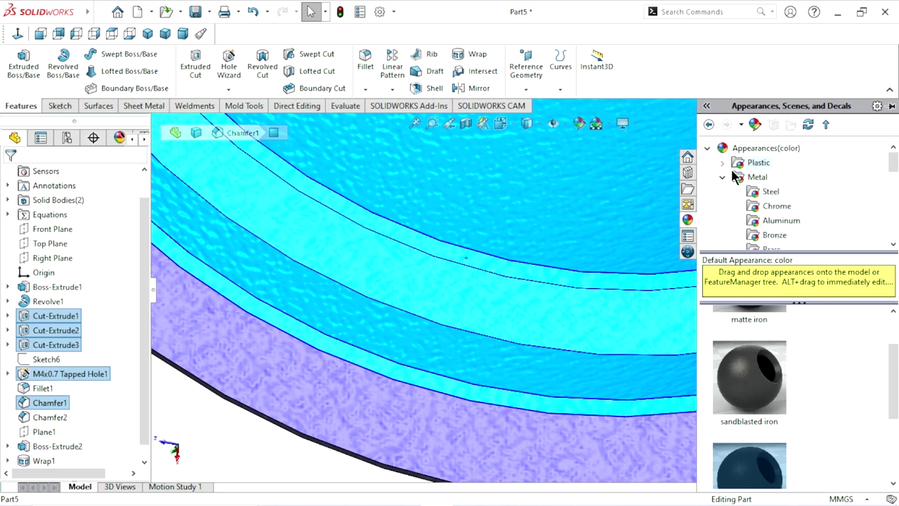
{"action": "left_click", "coordinate": [765, 194]}
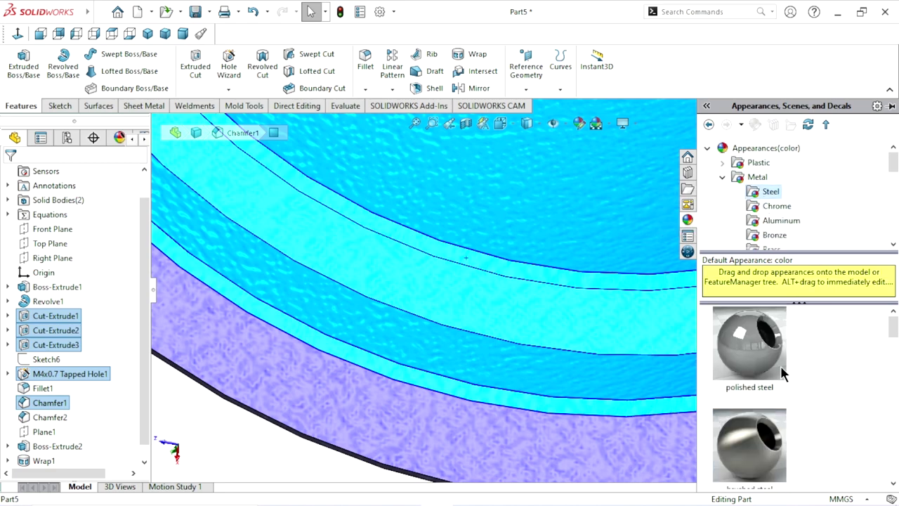
{"action": "left_click_drag", "start_coordinate": [780, 373], "coordinate": [464, 372]}
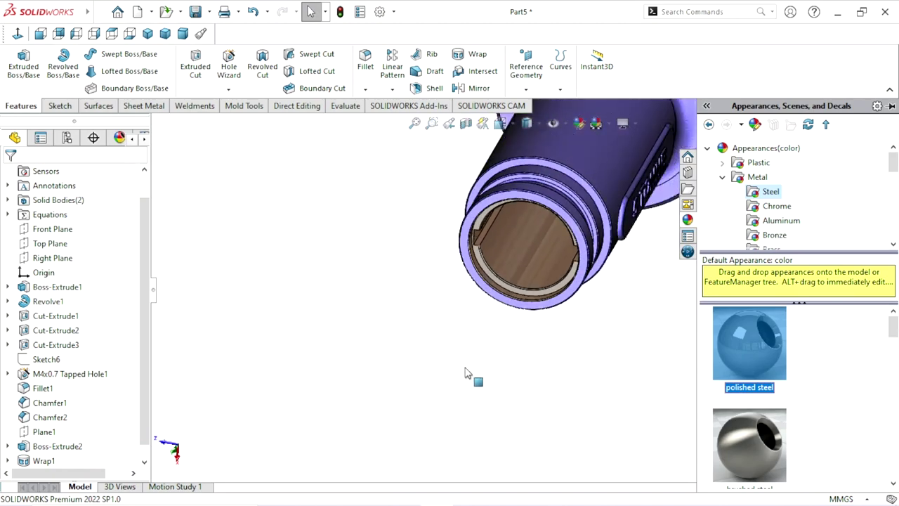
{"action": "mouse_move", "coordinate": [446, 381]}
{"action": "middle_mouse_down"}
{"action": "mouse_move", "coordinate": [560, 241]}
{"action": "mouse_move", "coordinate": [587, 254]}
{"action": "mouse_move", "coordinate": [597, 247]}
{"action": "mouse_move", "coordinate": [519, 269]}
{"action": "mouse_move", "coordinate": [452, 309]}
{"action": "mouse_move", "coordinate": [470, 250]}
{"action": "mouse_move", "coordinate": [594, 405]}
{"action": "middle_mouse_up"}
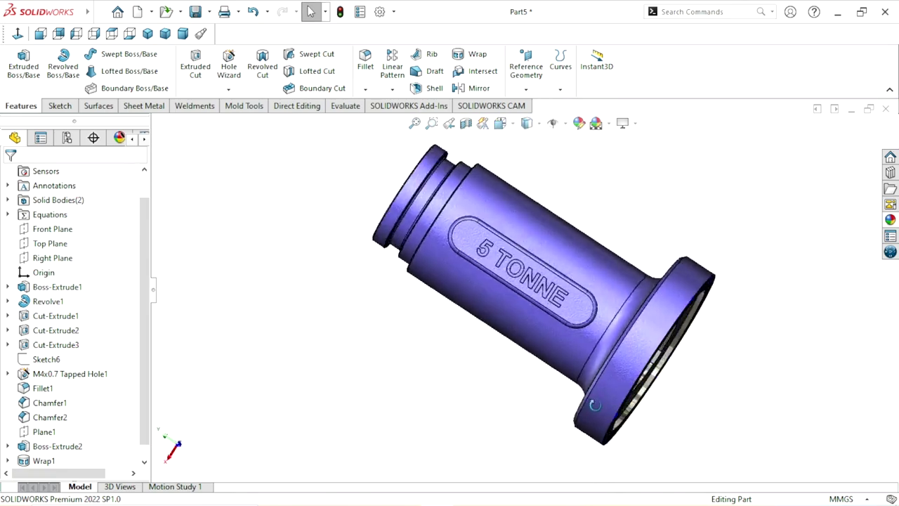
Step: Recolour the Wrap1 '5 TONNE' lettering red through Edit Appearance
{"action": "scroll", "coordinate": [119, 425], "scroll_direction": "down", "scroll_amount": 1}
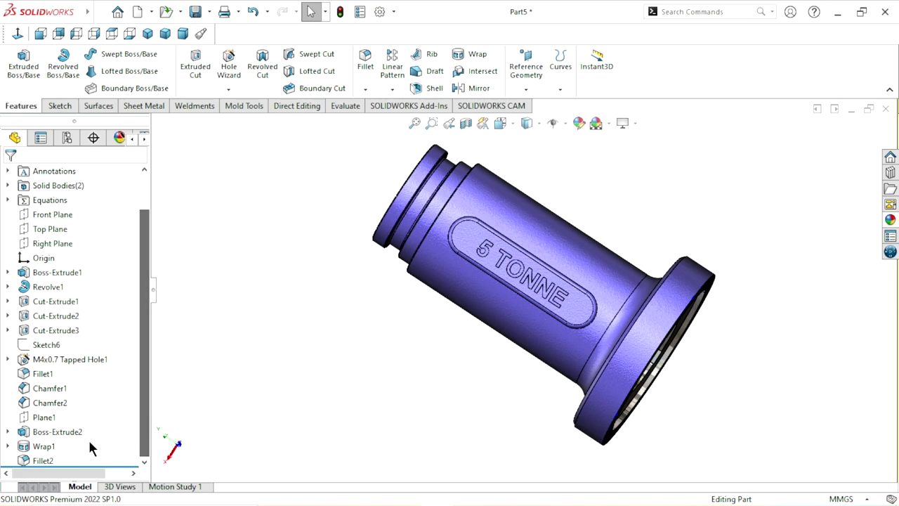
{"action": "left_click", "coordinate": [43, 447]}
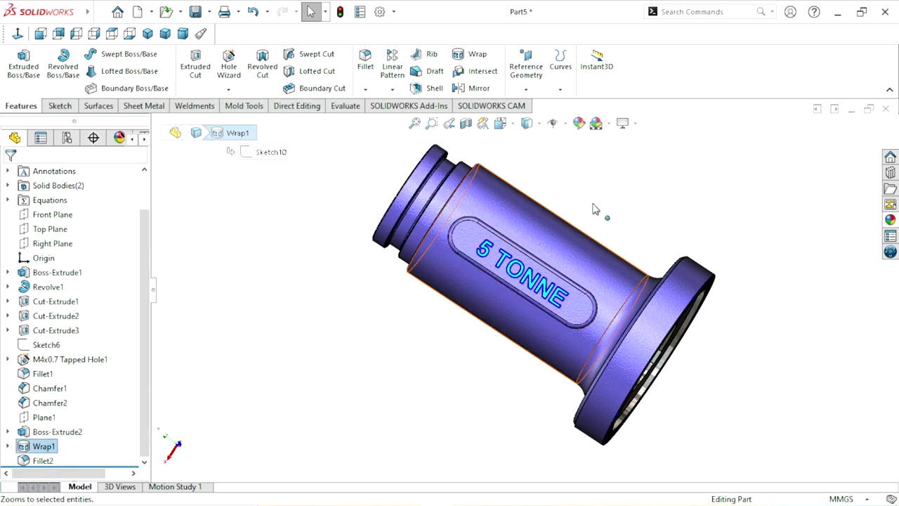
{"action": "left_click", "coordinate": [577, 124]}
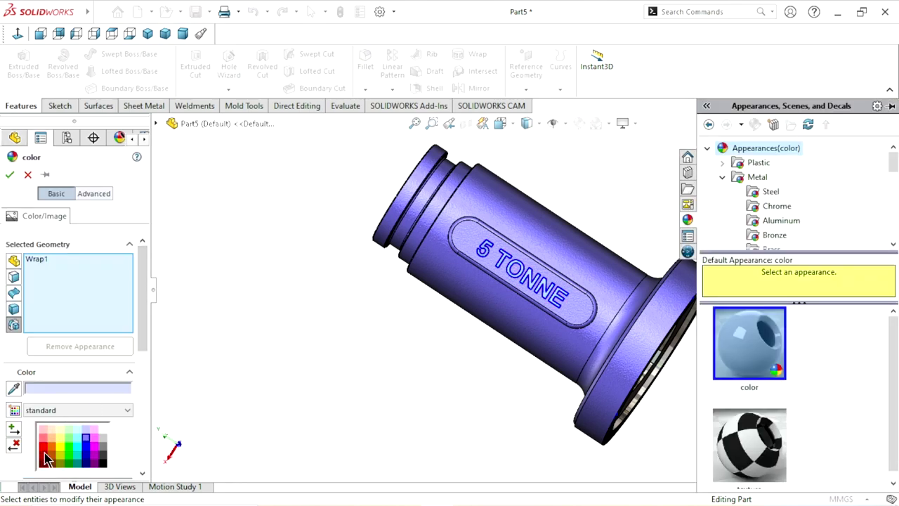
{"action": "left_click", "coordinate": [45, 449]}
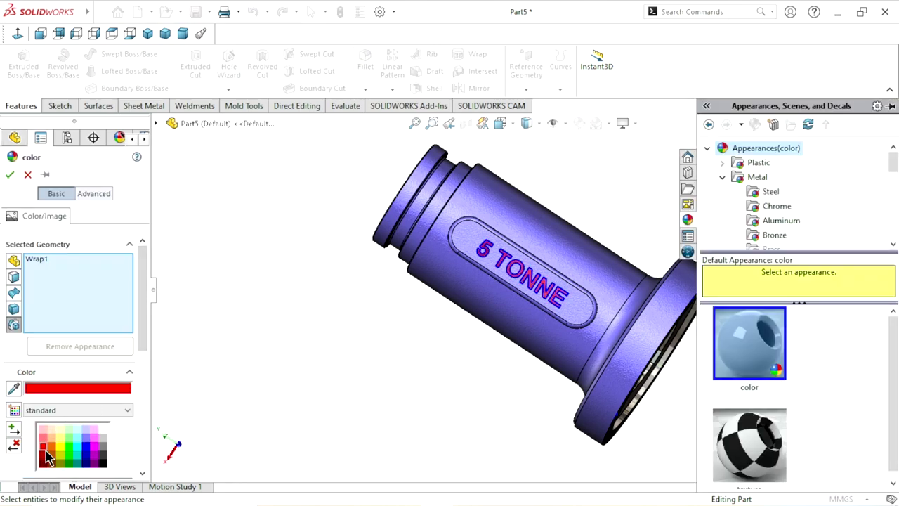
{"action": "left_click", "coordinate": [9, 174]}
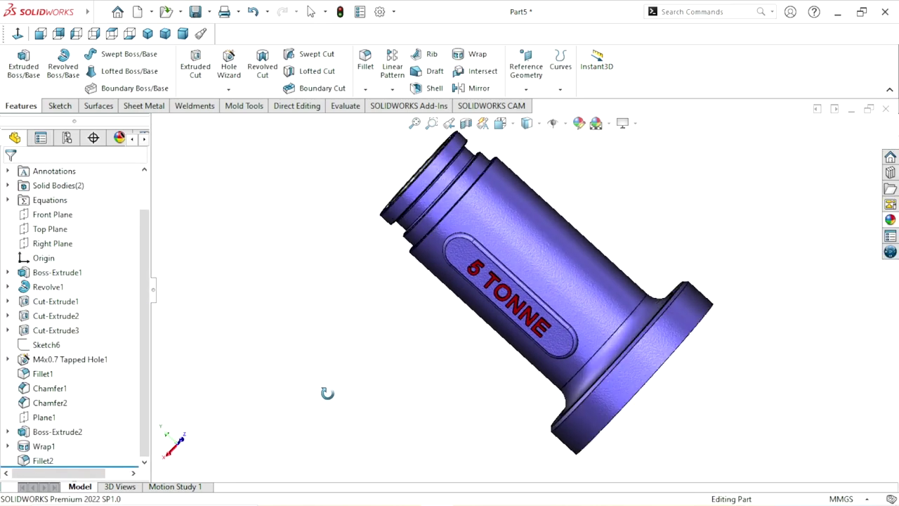
Step: Save the part as 'Part1 Cylinder' in the Desktop > 3D > Manual jack folder
{"action": "mouse_move", "coordinate": [327, 393]}
{"action": "middle_mouse_down"}
{"action": "mouse_move", "coordinate": [389, 344]}
{"action": "mouse_move", "coordinate": [358, 241]}
{"action": "mouse_move", "coordinate": [275, 307]}
{"action": "mouse_move", "coordinate": [267, 254]}
{"action": "mouse_move", "coordinate": [301, 317]}
{"action": "middle_mouse_up"}
{"action": "scroll", "coordinate": [359, 320], "scroll_direction": "up", "scroll_amount": 3}
{"action": "scroll", "coordinate": [632, 309], "scroll_direction": "down", "scroll_amount": 3}
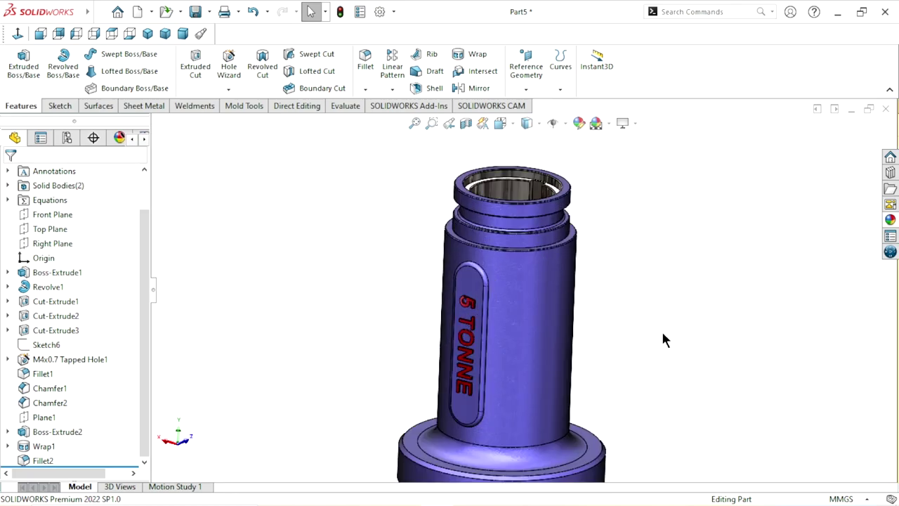
{"action": "scroll", "coordinate": [627, 356], "scroll_direction": "up", "scroll_amount": 3}
{"action": "mouse_move", "coordinate": [627, 356]}
{"action": "middle_mouse_down"}
{"action": "mouse_move", "coordinate": [608, 325]}
{"action": "mouse_move", "coordinate": [622, 341]}
{"action": "middle_mouse_up"}
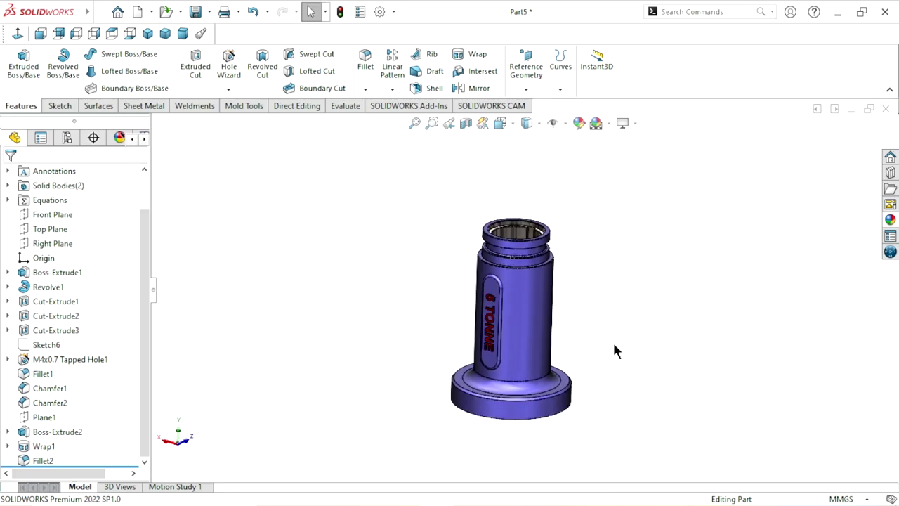
{"action": "scroll", "coordinate": [597, 337], "scroll_direction": "down", "scroll_amount": 2}
{"action": "scroll", "coordinate": [566, 317], "scroll_direction": "down", "scroll_amount": 2}
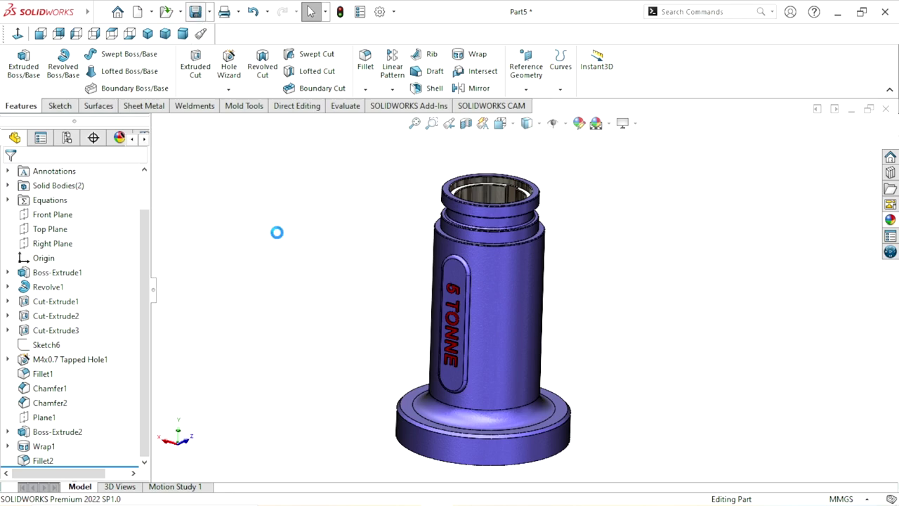
{"action": "key", "text": "ctrl+s"}
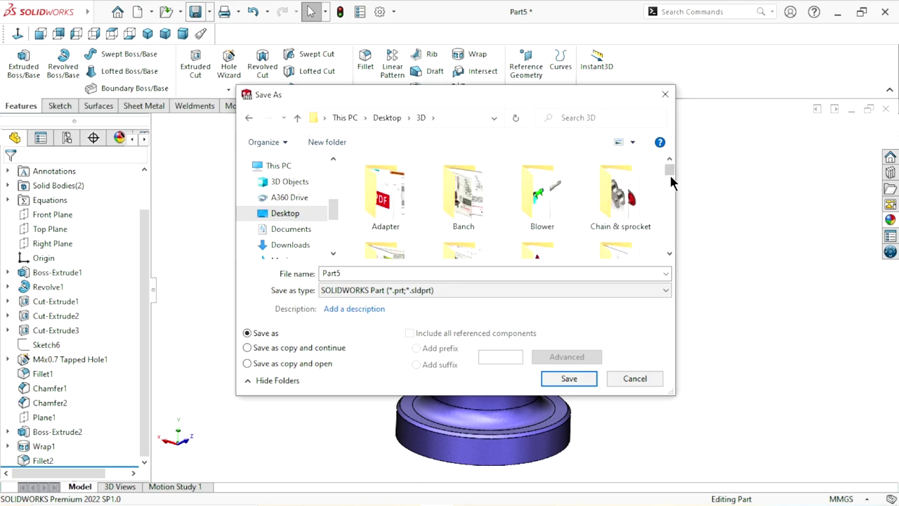
{"action": "left_click_drag", "start_coordinate": [669, 170], "coordinate": [670, 182]}
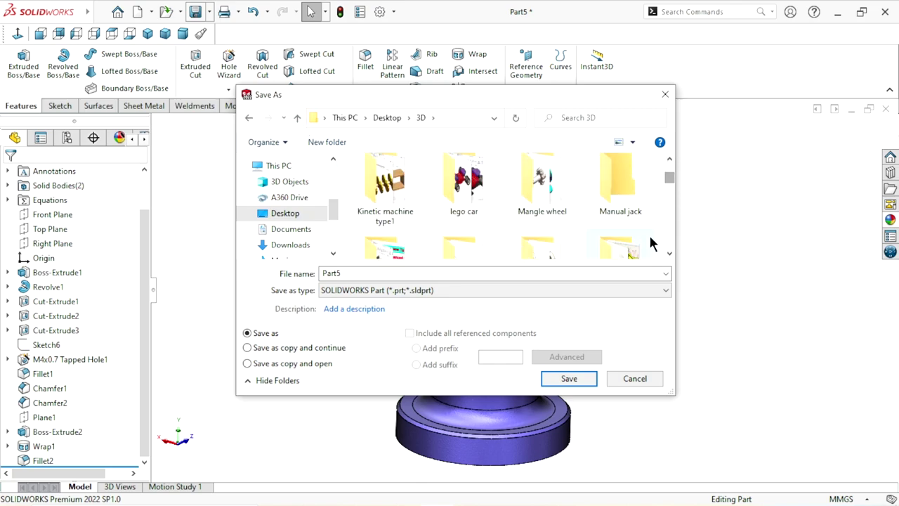
{"action": "double_click", "coordinate": [630, 198]}
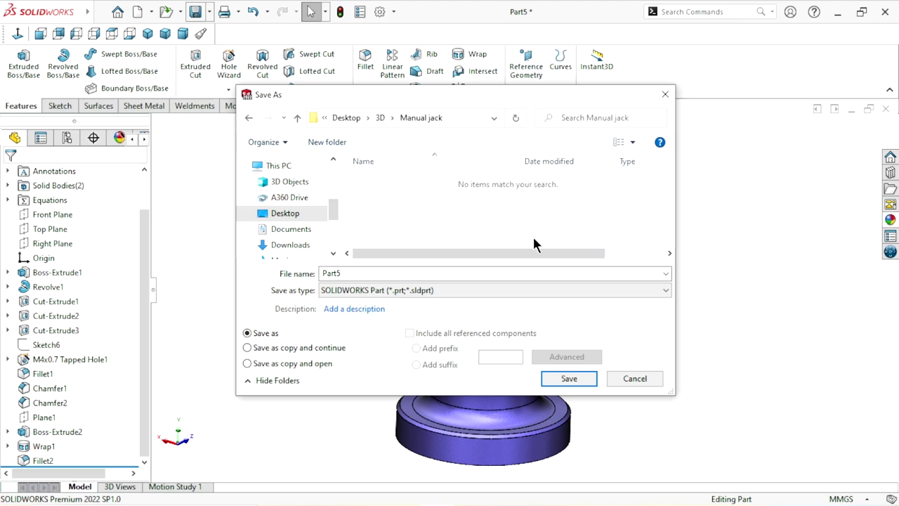
{"action": "double_click", "coordinate": [390, 274]}
{"action": "left_click", "coordinate": [569, 379]}
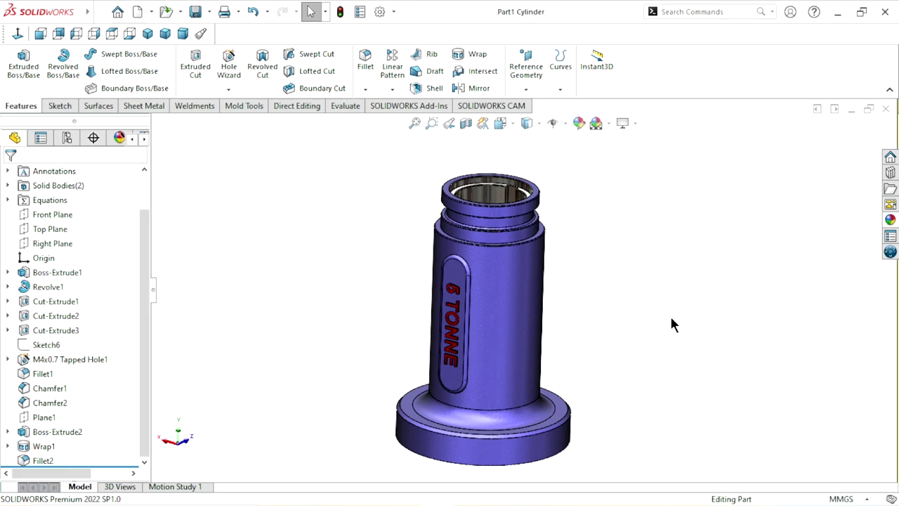
Step: Start a new part and sketch a Ø110 circle at the origin on the Top Plane
{"action": "key", "text": "ctrl+n"}
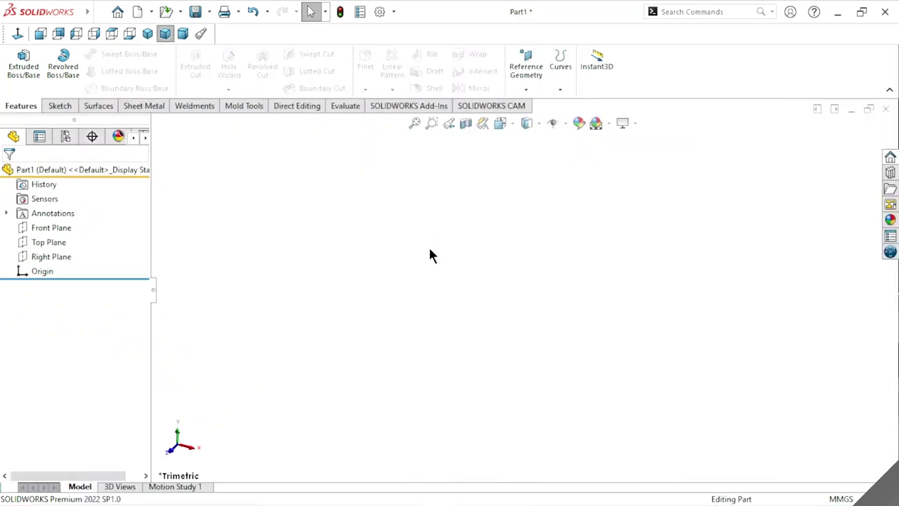
{"action": "left_click", "coordinate": [59, 244]}
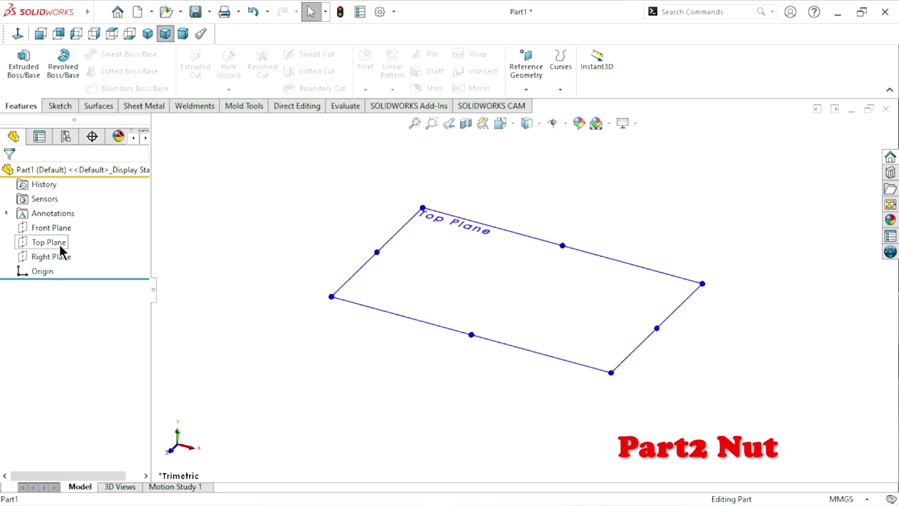
{"action": "left_click", "coordinate": [86, 226]}
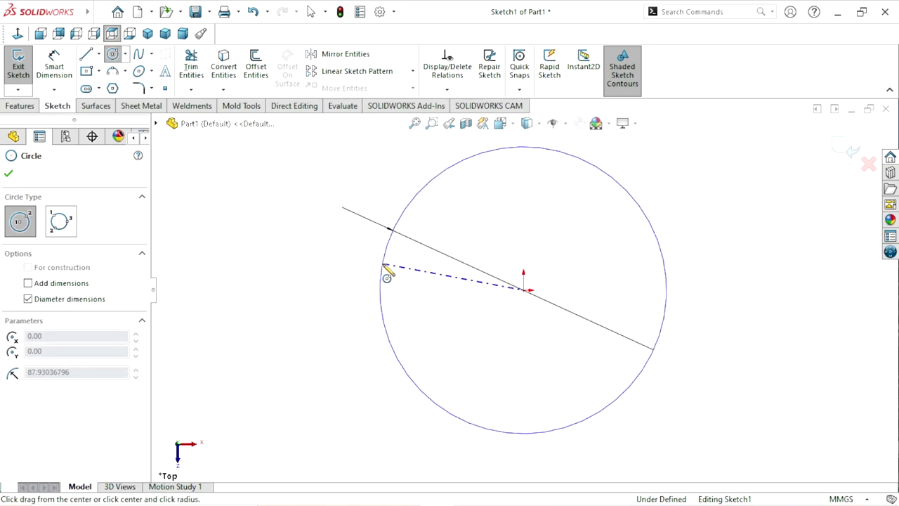
{"action": "left_click", "coordinate": [383, 263]}
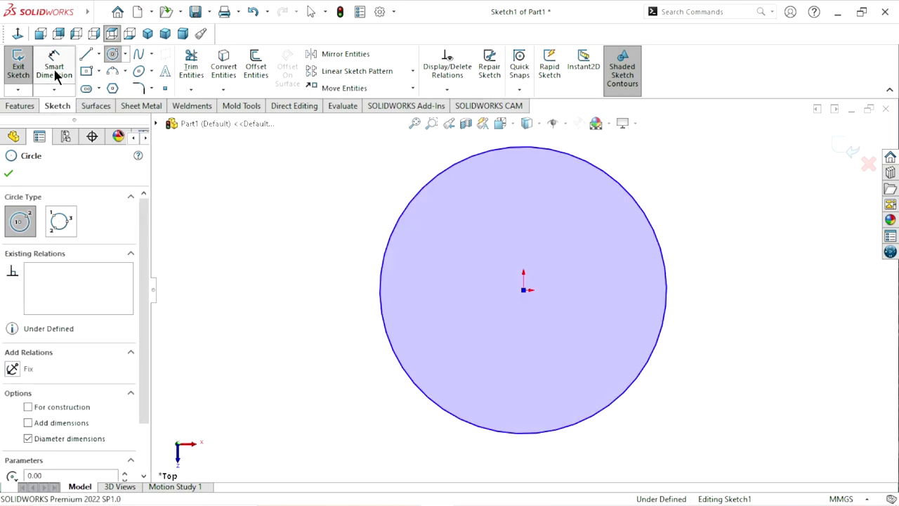
{"action": "key", "text": "d"}
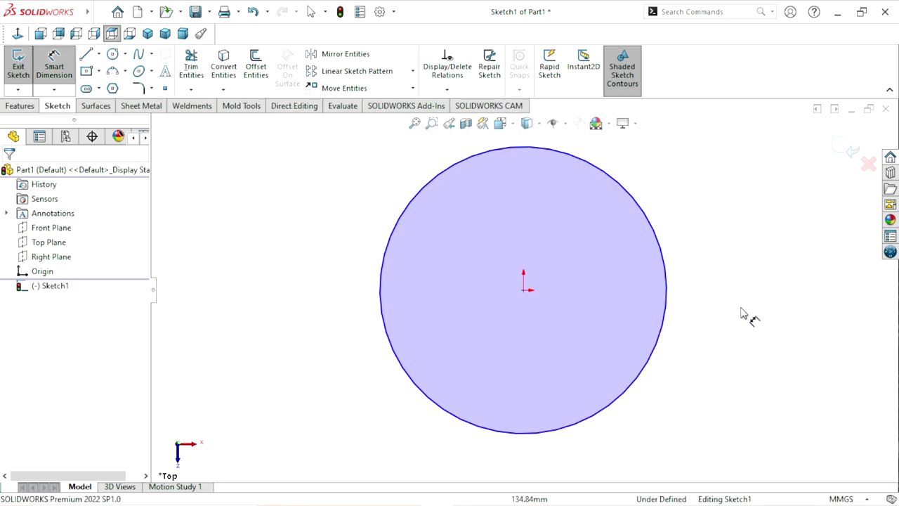
{"action": "left_click", "coordinate": [667, 312]}
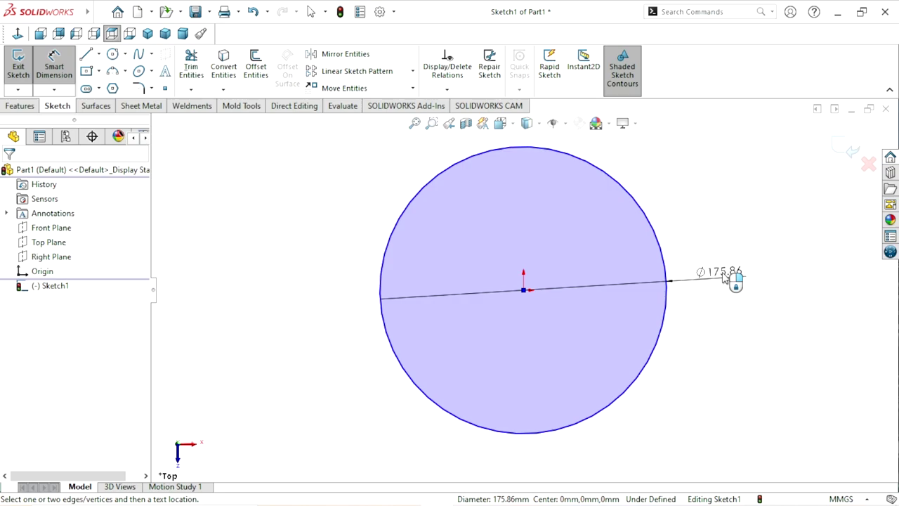
{"action": "left_click", "coordinate": [724, 277]}
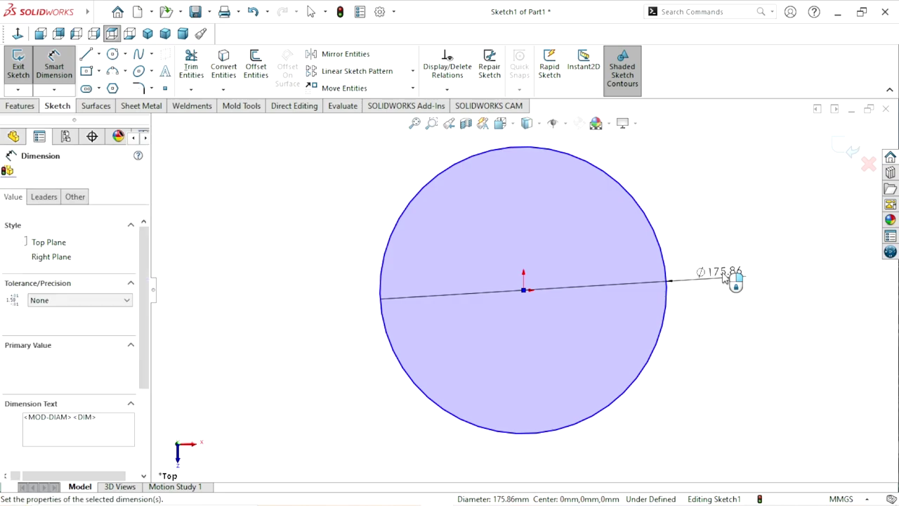
{"action": "type", "text": "110"}
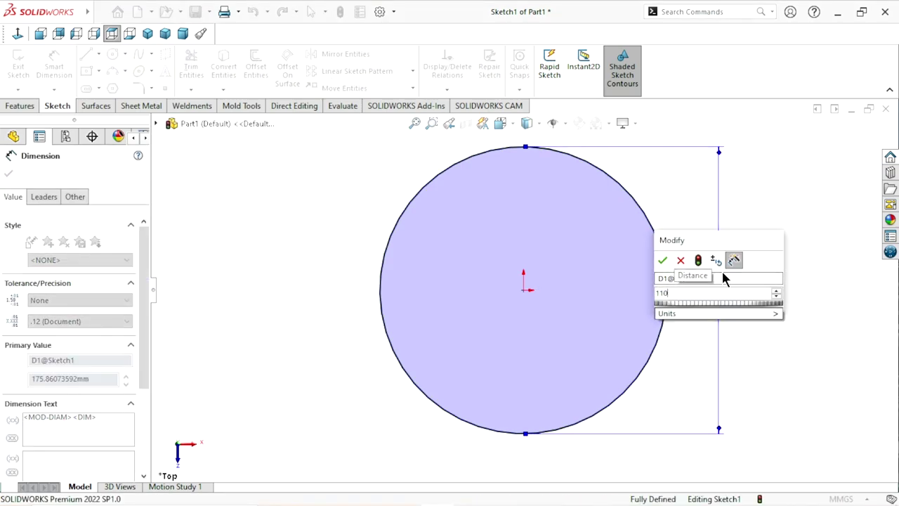
{"action": "left_click", "coordinate": [664, 261]}
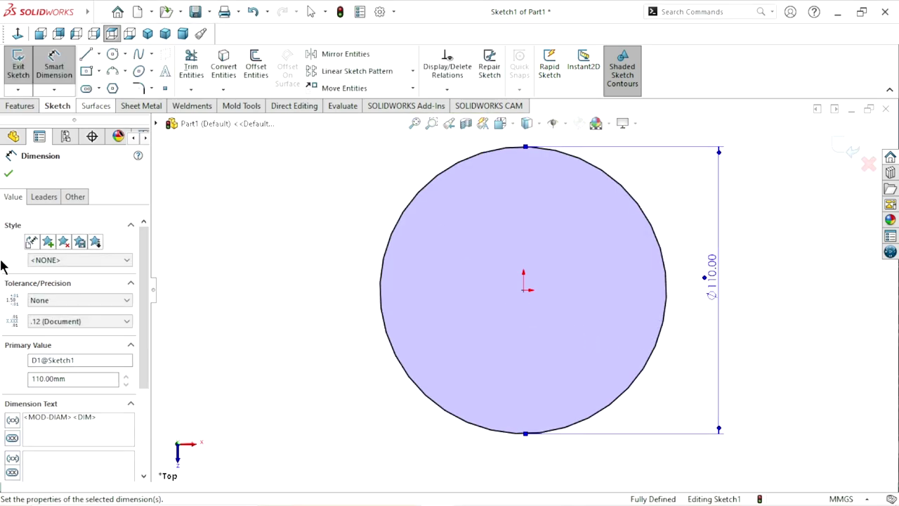
Step: Add a concentric Ø24.50 bore circle at the origin, fully defining the sketch
{"action": "left_click", "coordinate": [112, 55]}
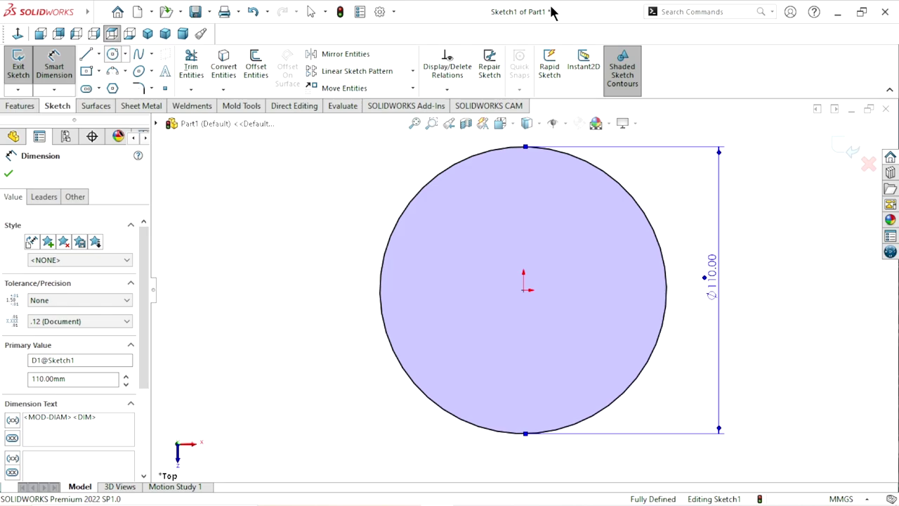
{"action": "left_click", "coordinate": [522, 290]}
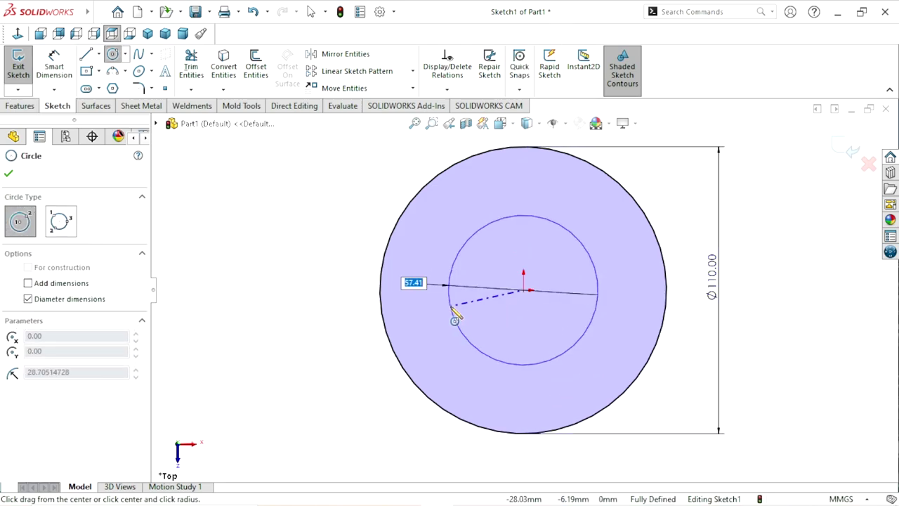
{"action": "left_click", "coordinate": [457, 324]}
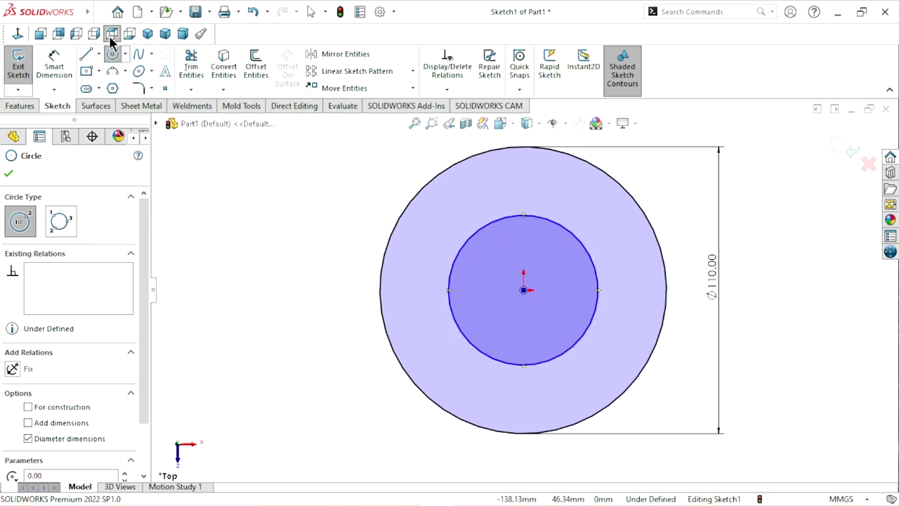
{"action": "left_click", "coordinate": [62, 78]}
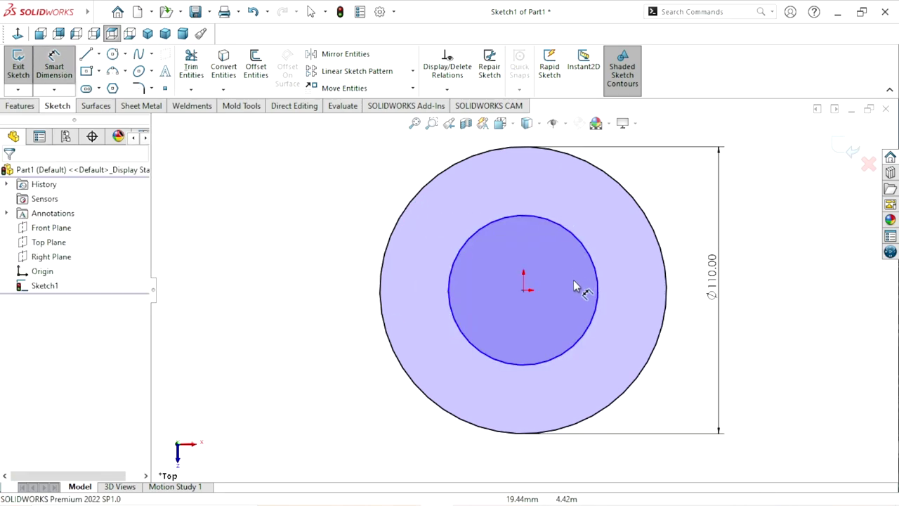
{"action": "left_click", "coordinate": [601, 285]}
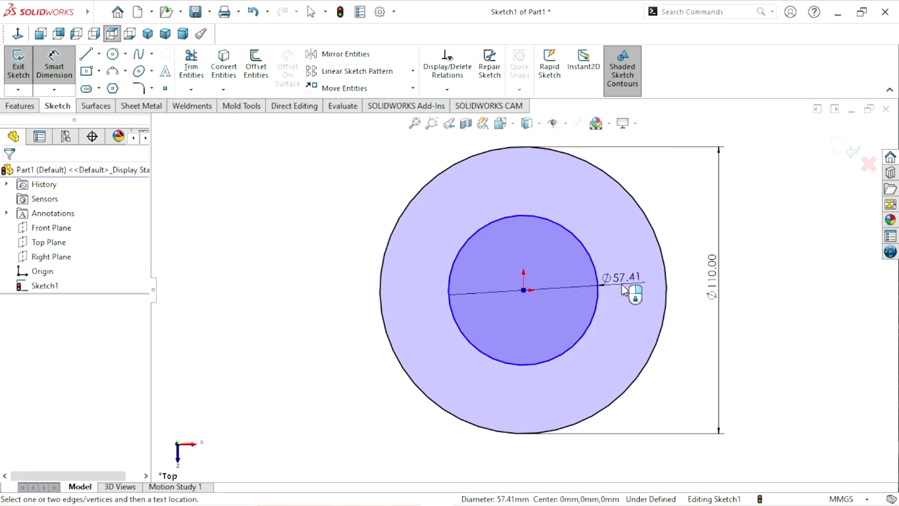
{"action": "left_click", "coordinate": [616, 307]}
{"action": "type", "text": "24"}
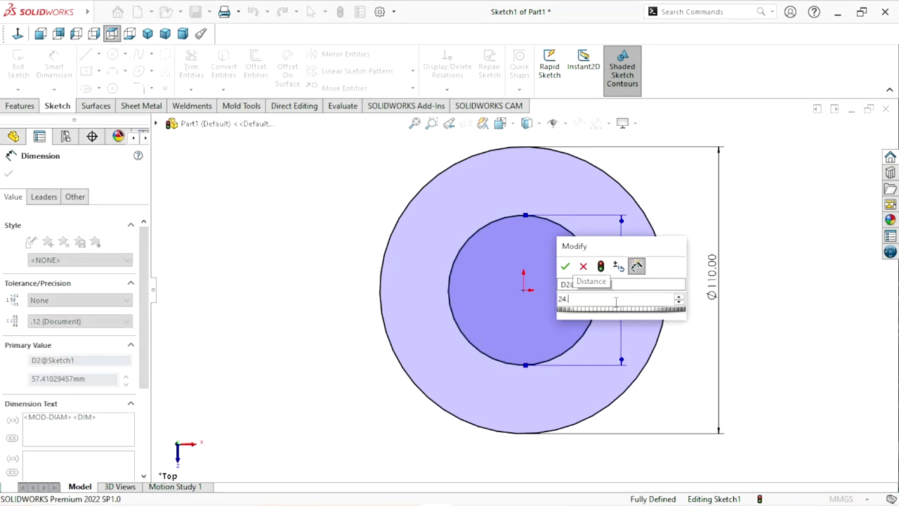
{"action": "type", "text": ".5"}
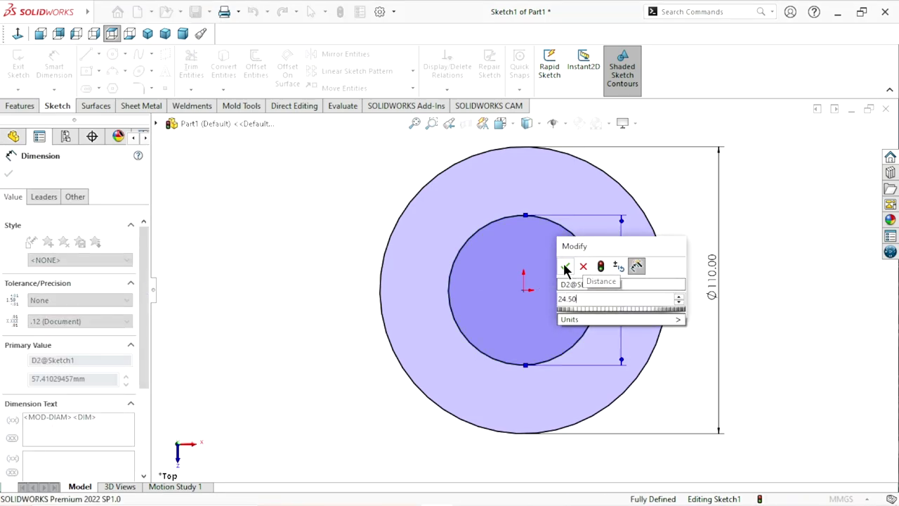
{"action": "left_click", "coordinate": [565, 268]}
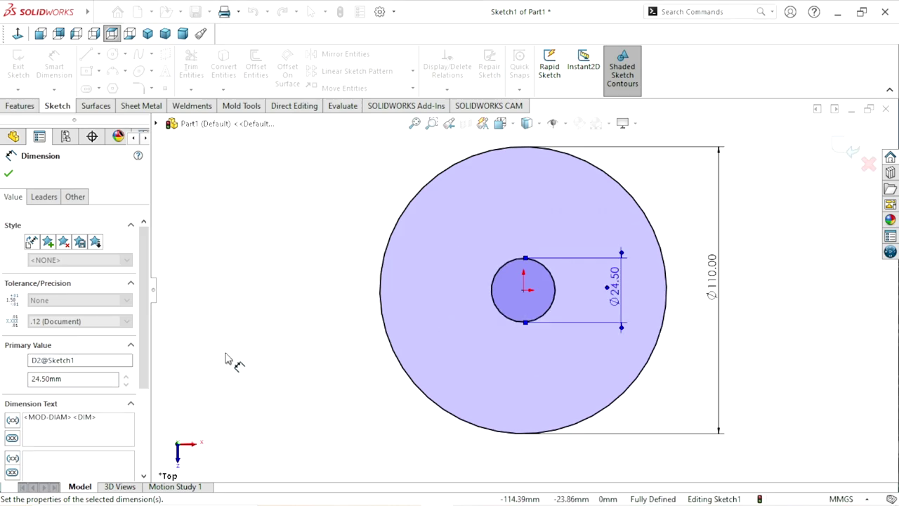
{"action": "left_click", "coordinate": [9, 173]}
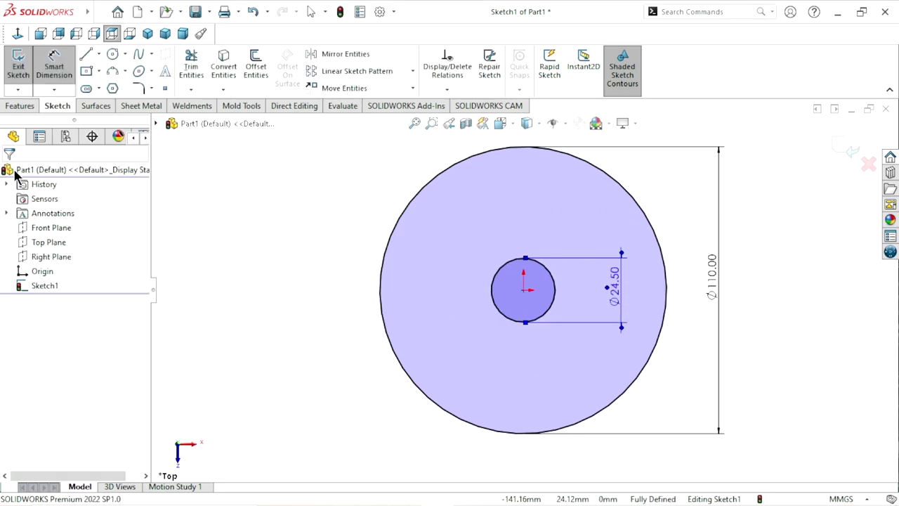
{"action": "key", "text": "Escape"}
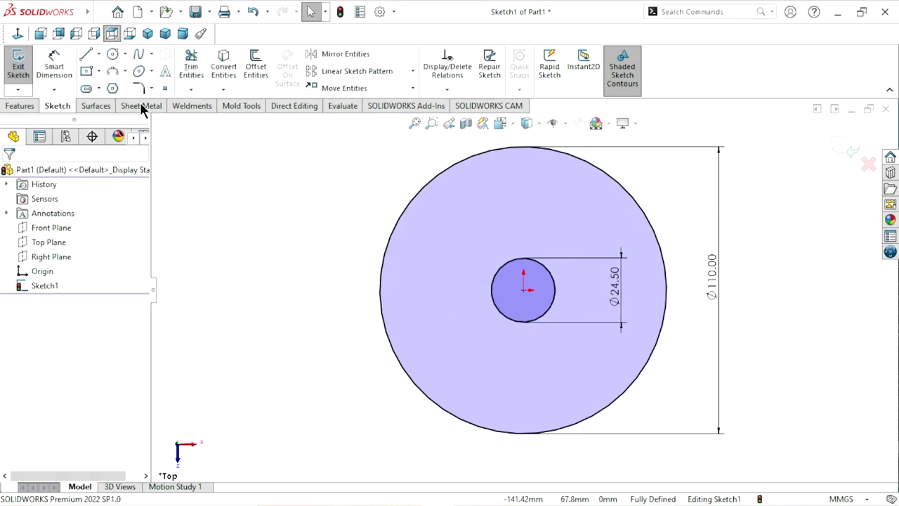
{"action": "left_click", "coordinate": [31, 102]}
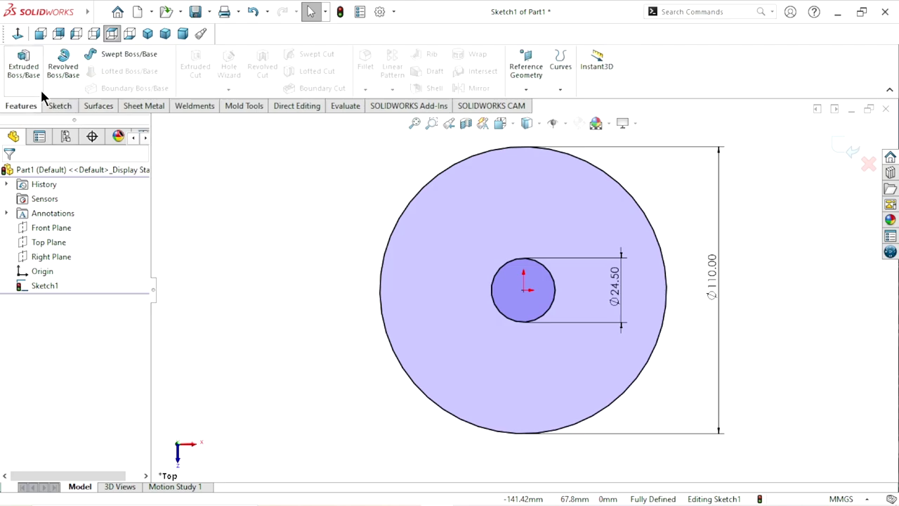
Step: Extrude Sketch1 30 mm blind into a bored disc and view it in Trimetric
{"action": "left_click", "coordinate": [37, 69]}
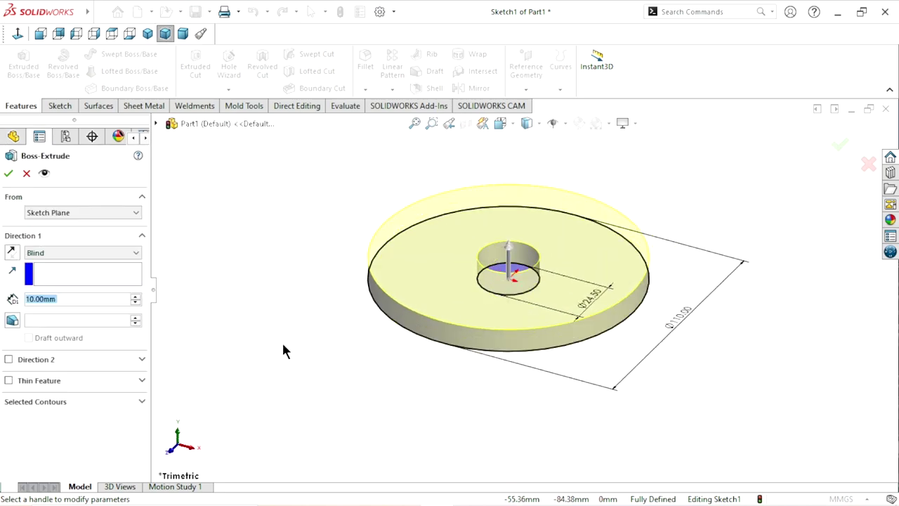
{"action": "type", "text": "30"}
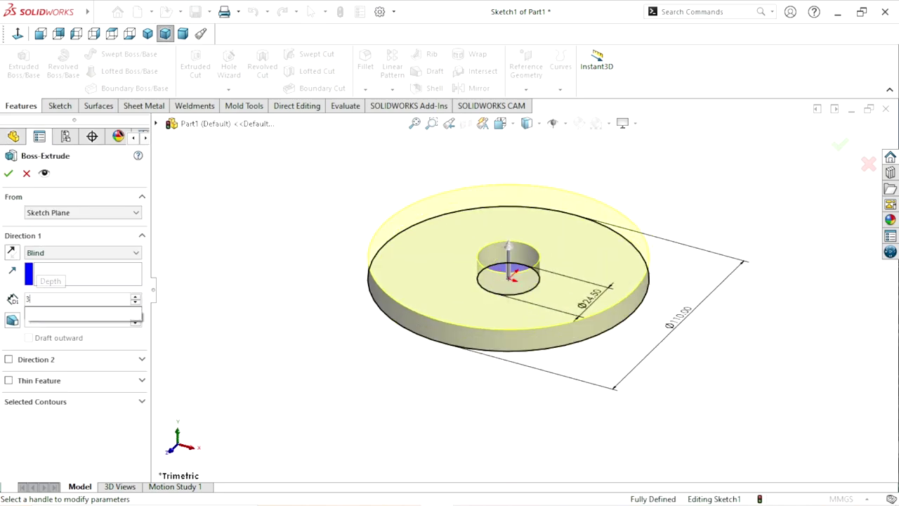
{"action": "key", "text": "Return"}
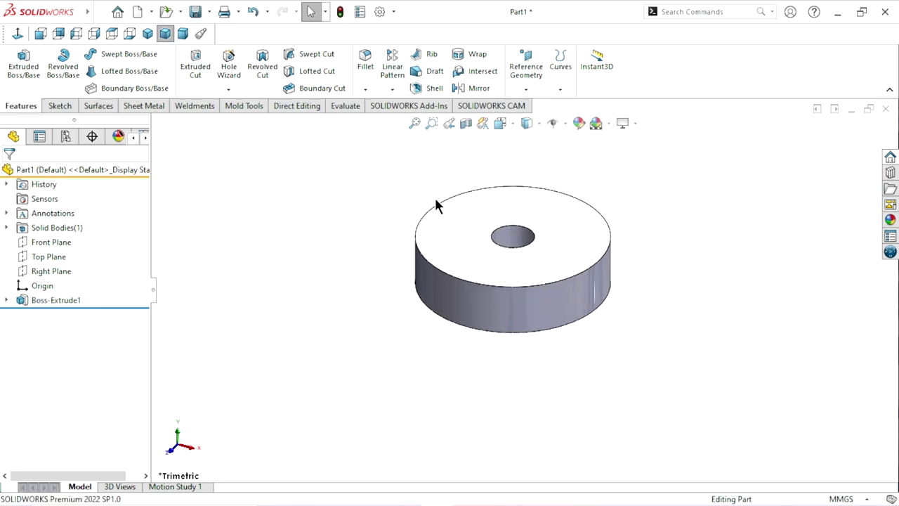
{"action": "middle_click_drag", "start_coordinate": [348, 219], "coordinate": [344, 182]}
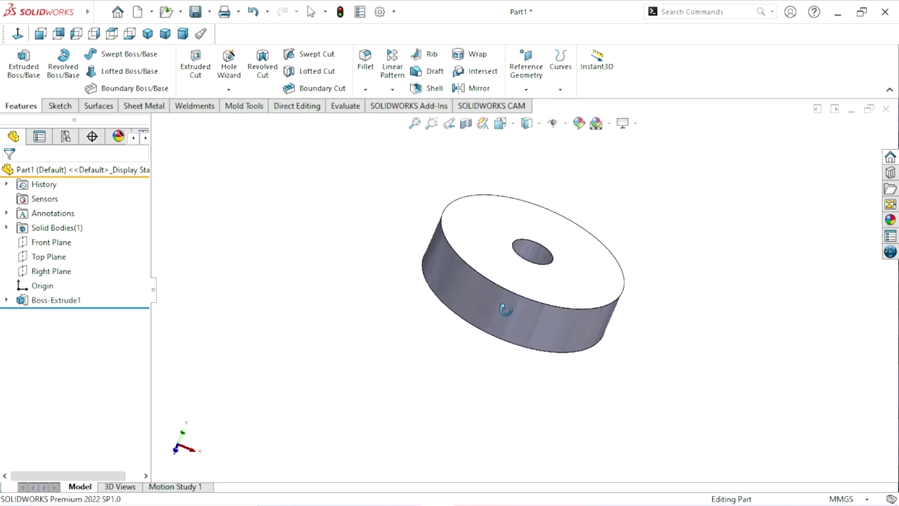
{"action": "key", "text": "f"}
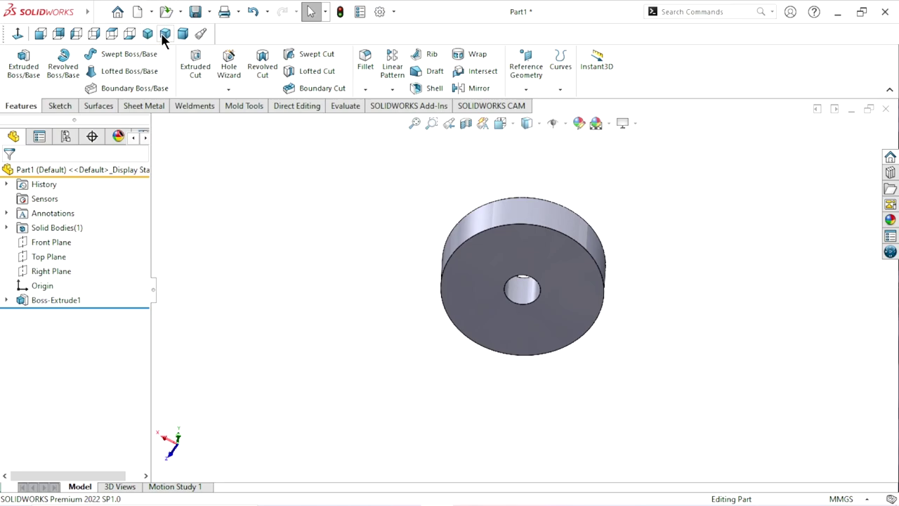
{"action": "left_click", "coordinate": [163, 33]}
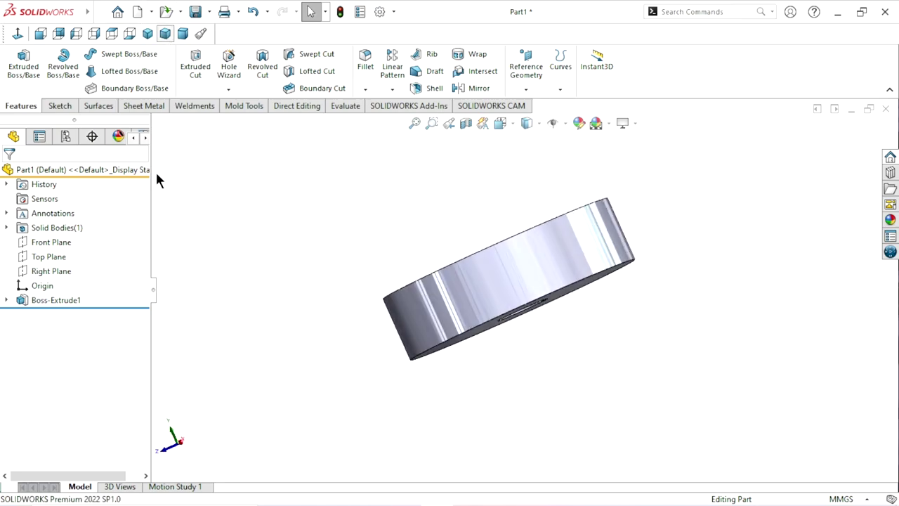
Step: Start a Front Plane sketch viewed Normal To and draw a corner rectangle standing on the disc
{"action": "left_click", "coordinate": [51, 242]}
{"action": "left_click", "coordinate": [77, 224]}
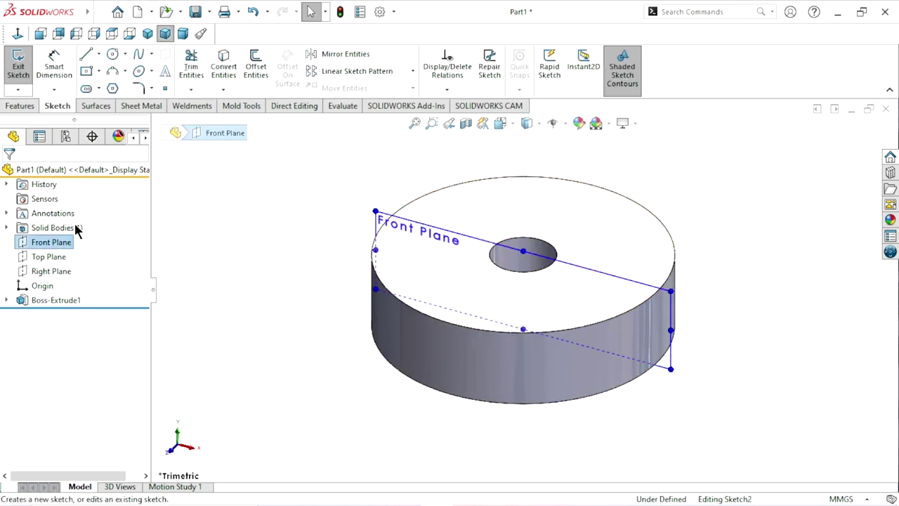
{"action": "left_click", "coordinate": [18, 35]}
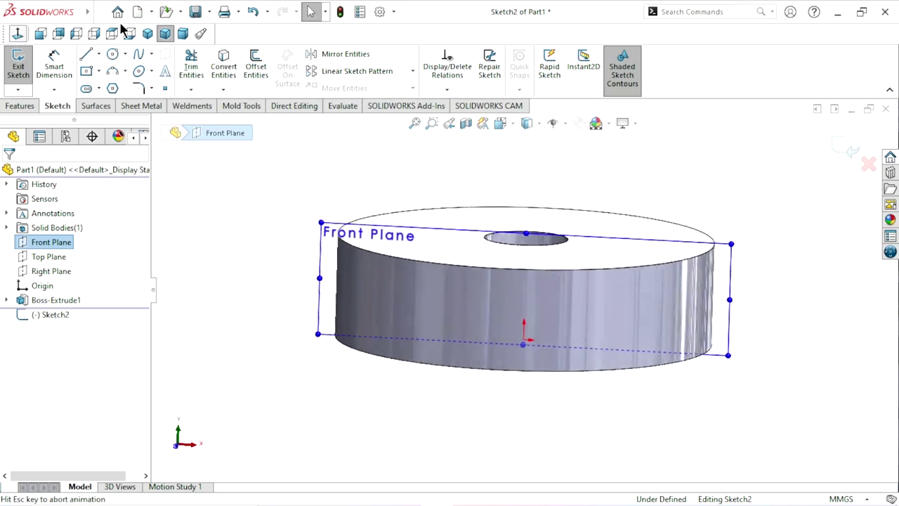
{"action": "scroll", "coordinate": [538, 165], "scroll_direction": "up", "scroll_amount": 1}
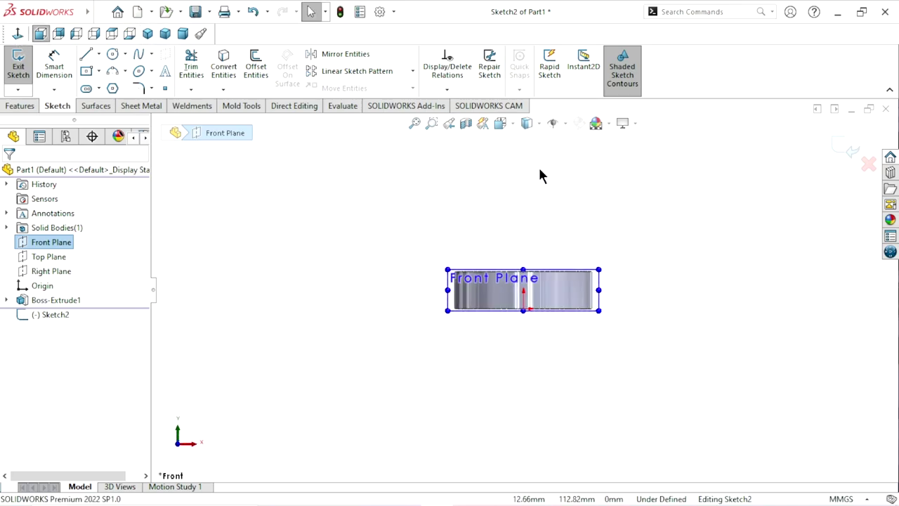
{"action": "scroll", "coordinate": [533, 188], "scroll_direction": "down", "scroll_amount": 1}
{"action": "scroll", "coordinate": [532, 201], "scroll_direction": "down", "scroll_amount": 2}
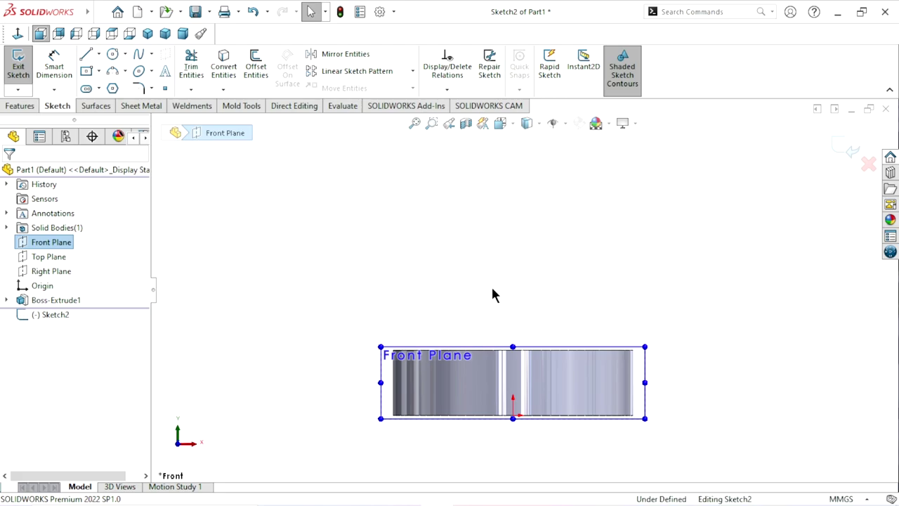
{"action": "key", "text": "Escape"}
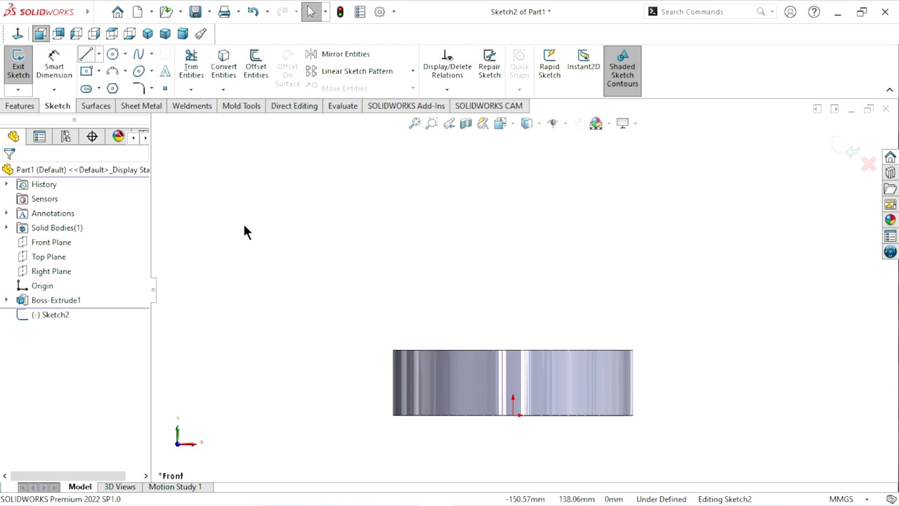
{"action": "left_click", "coordinate": [99, 71]}
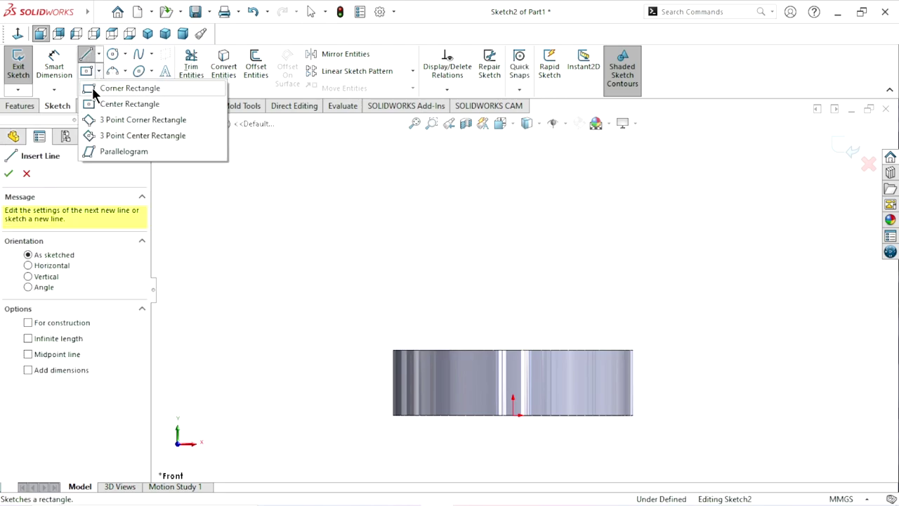
{"action": "left_click", "coordinate": [94, 87]}
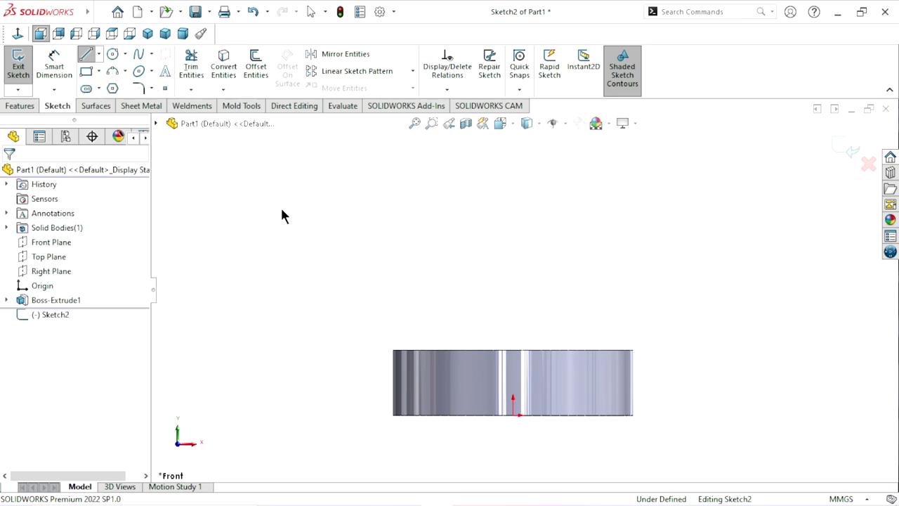
{"action": "left_click", "coordinate": [417, 181]}
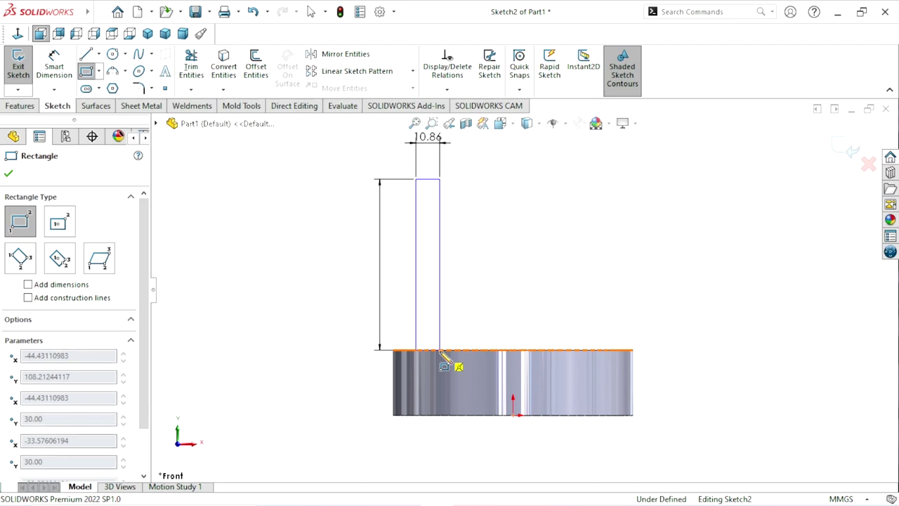
{"action": "left_click", "coordinate": [440, 349]}
{"action": "right_click", "coordinate": [302, 293]}
{"action": "left_click", "coordinate": [327, 301]}
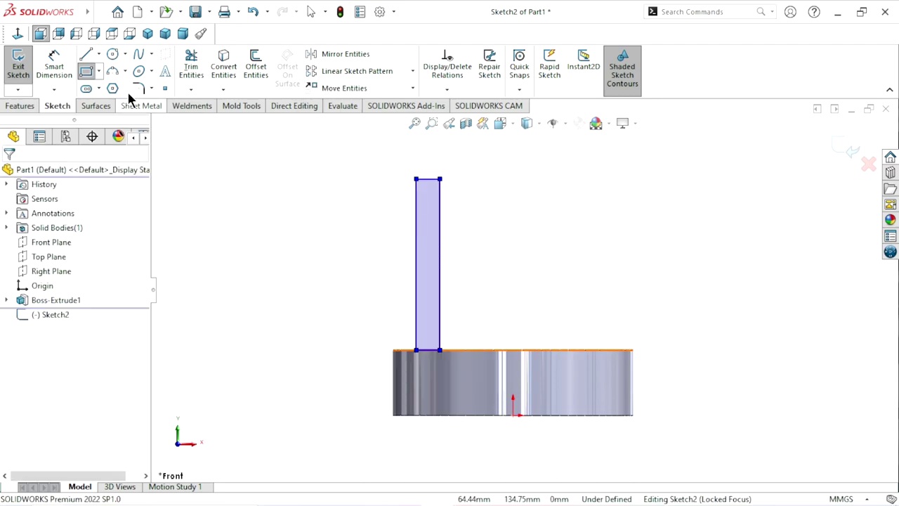
Step: Draw a vertical construction centerline rising from the disc's top centre
{"action": "left_click", "coordinate": [99, 54]}
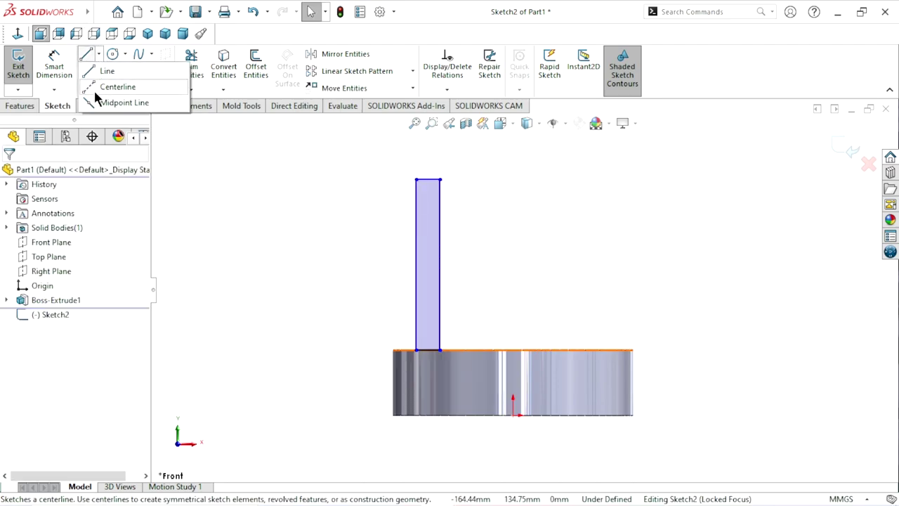
{"action": "left_click", "coordinate": [104, 86]}
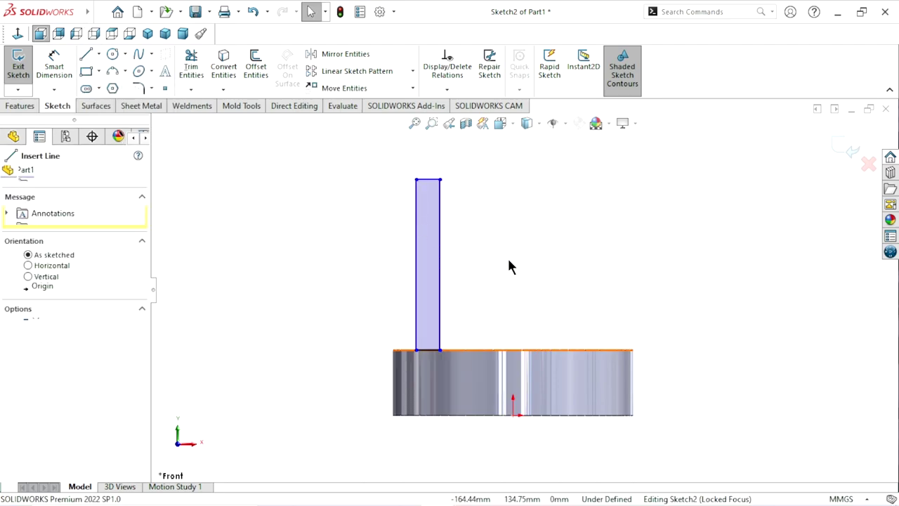
{"action": "left_click", "coordinate": [512, 349]}
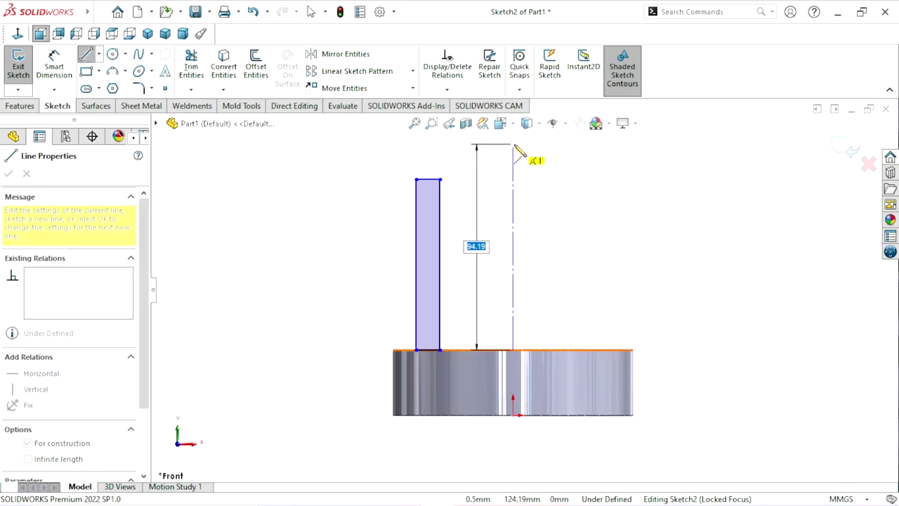
{"action": "left_click", "coordinate": [513, 143]}
{"action": "right_click", "coordinate": [605, 232]}
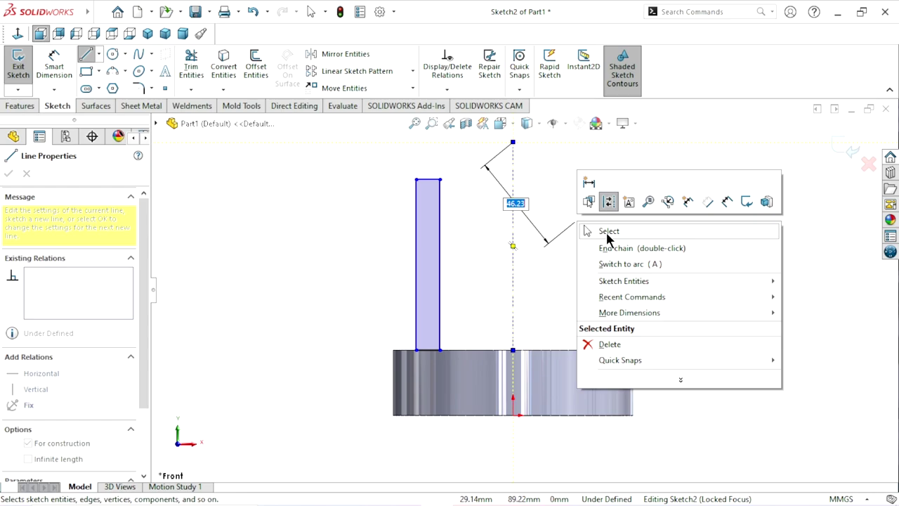
{"action": "left_click", "coordinate": [602, 231]}
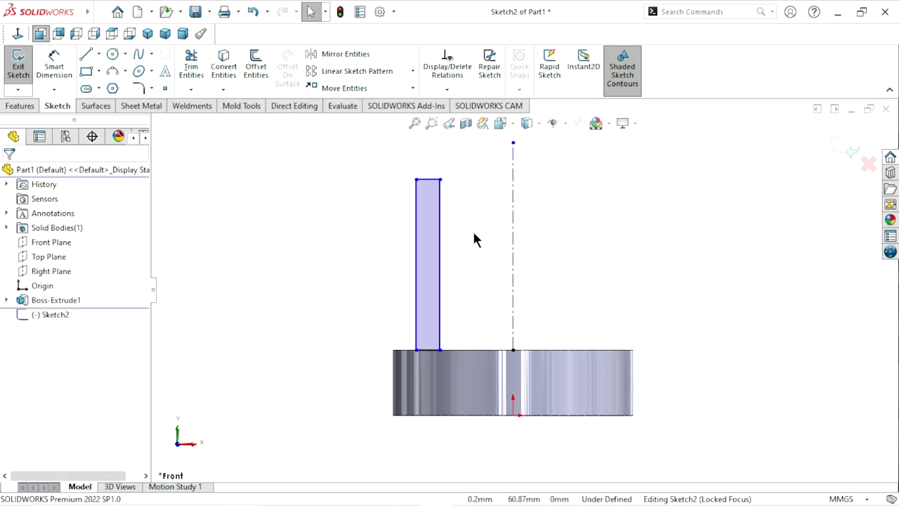
Step: Dimension the rectangle 62.10 and 70.00 from the centerline with a 31.50 height
{"action": "left_click", "coordinate": [54, 66]}
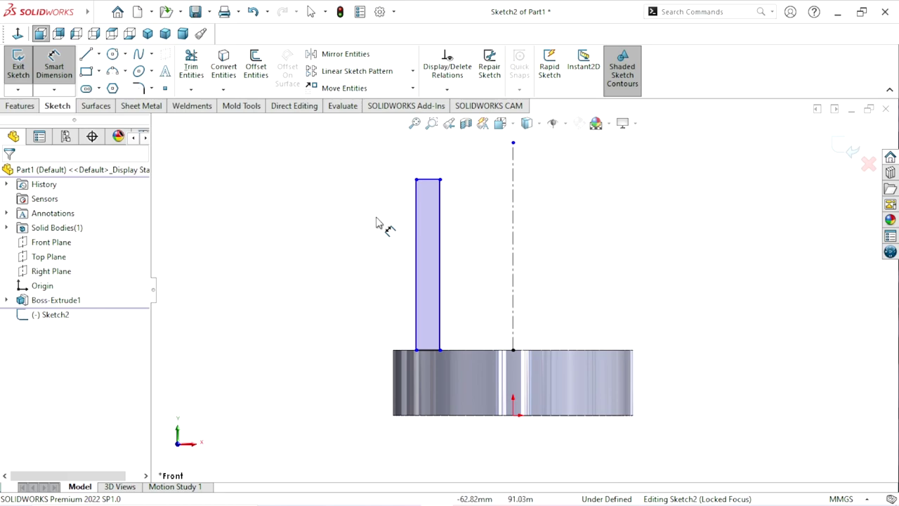
{"action": "left_click", "coordinate": [441, 253]}
{"action": "left_click", "coordinate": [513, 236]}
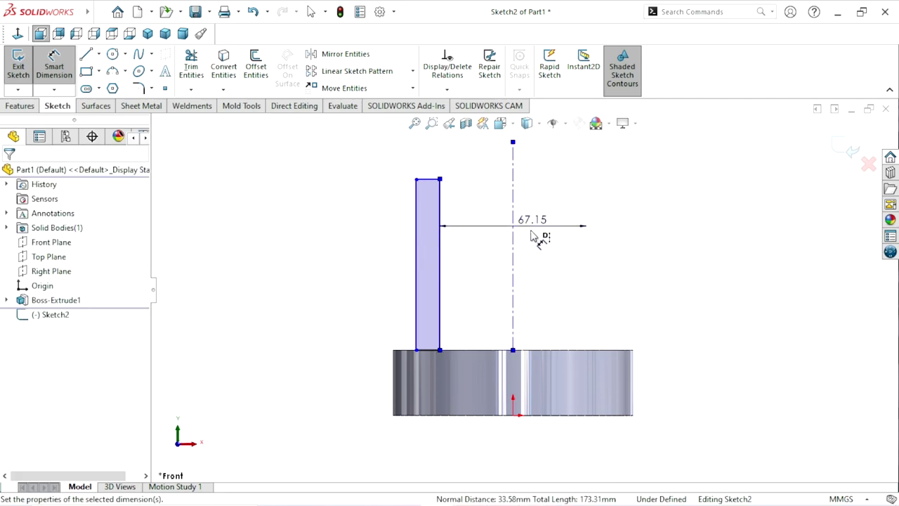
{"action": "left_click", "coordinate": [533, 231]}
{"action": "type", "text": "62."}
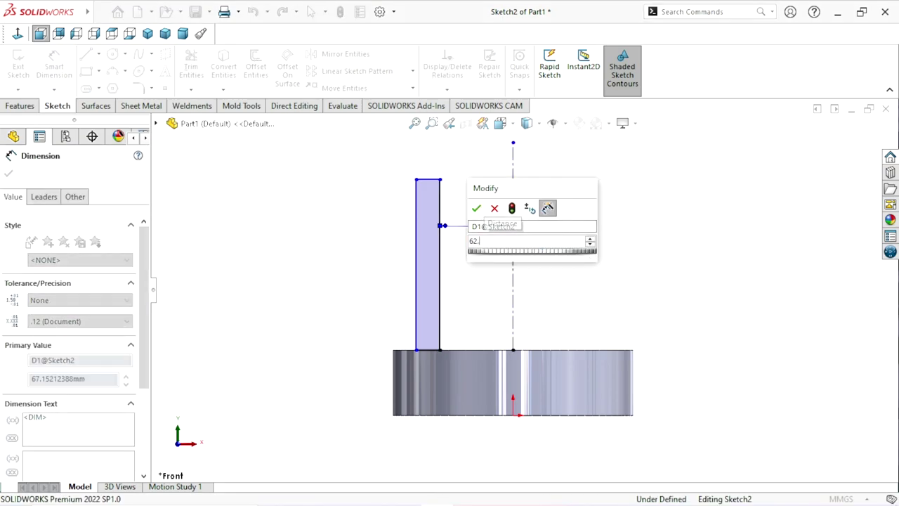
{"action": "type", "text": "10"}
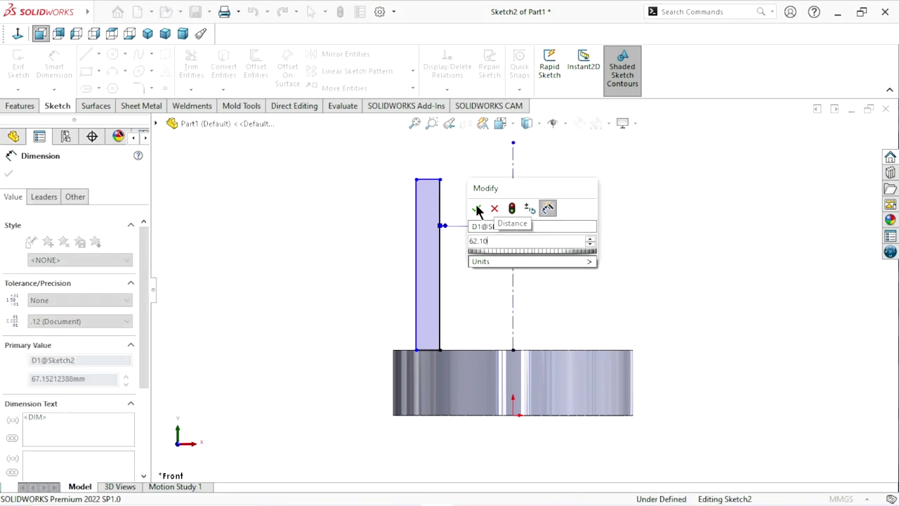
{"action": "left_click", "coordinate": [477, 208]}
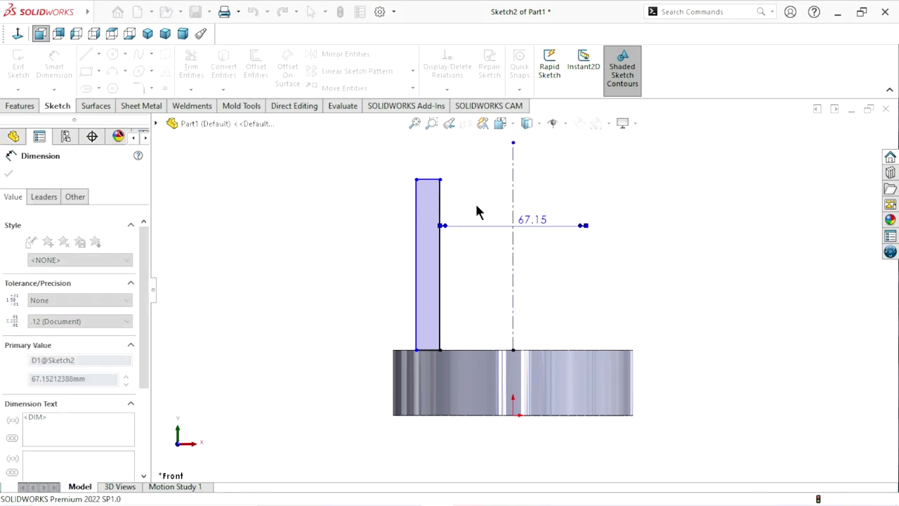
{"action": "left_click", "coordinate": [415, 276]}
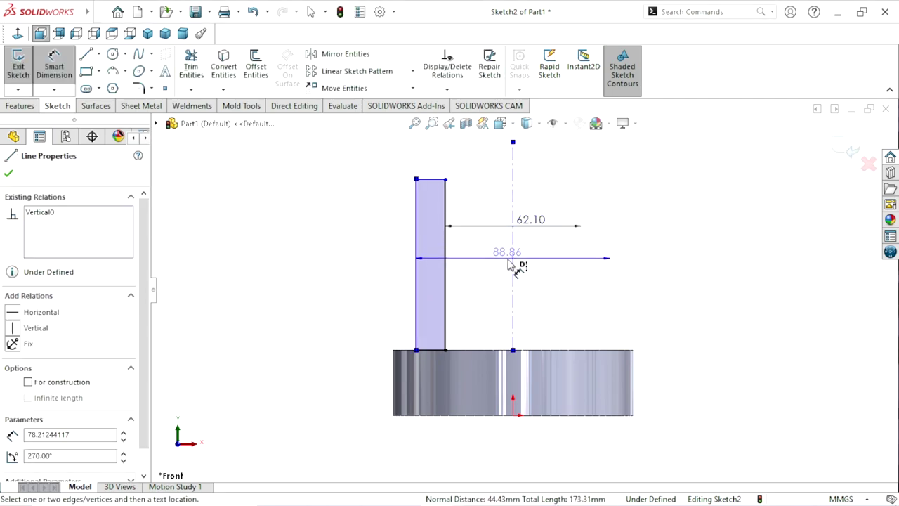
{"action": "left_click", "coordinate": [535, 267]}
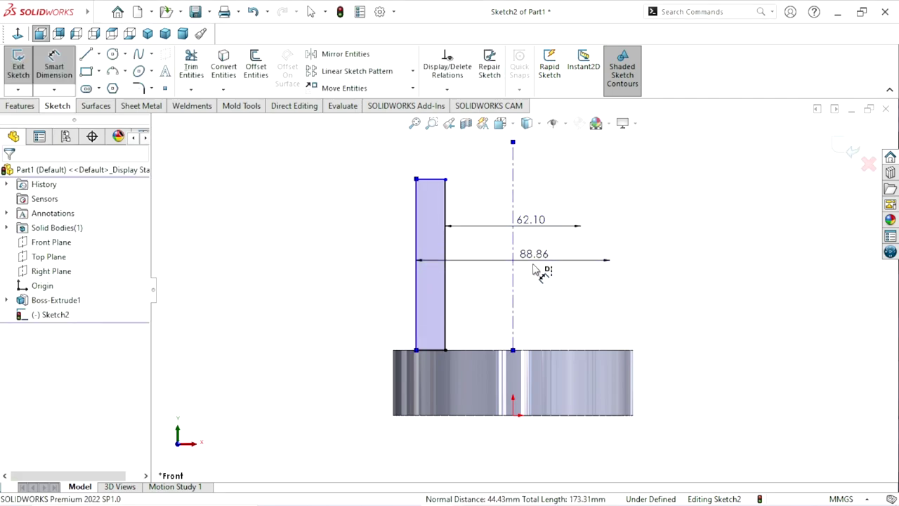
{"action": "type", "text": "70"}
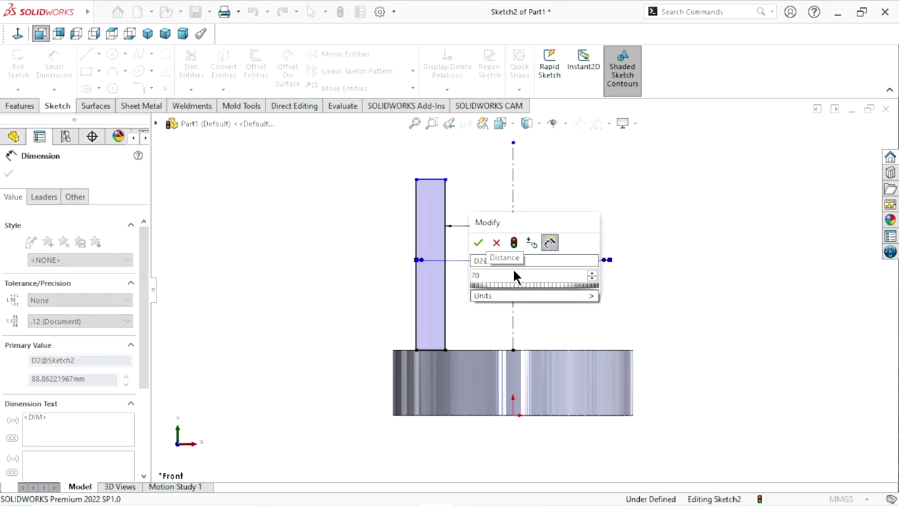
{"action": "left_click", "coordinate": [478, 242]}
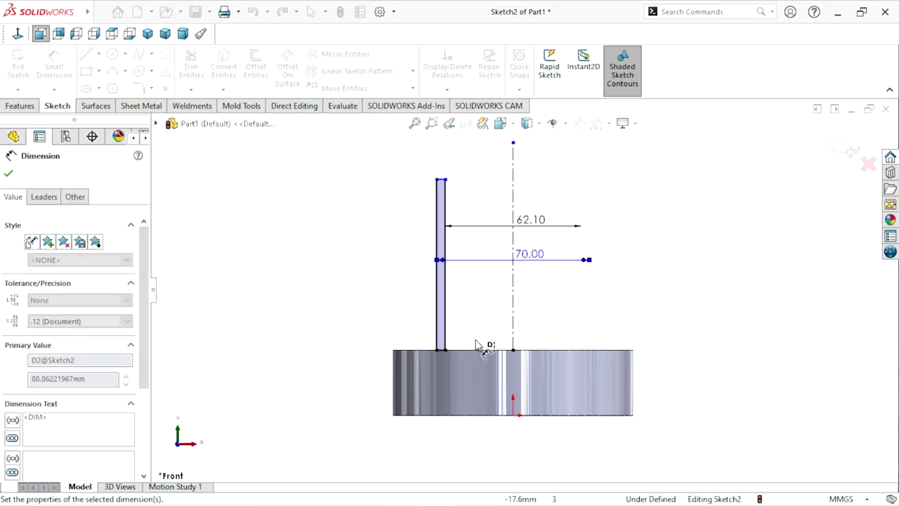
{"action": "left_click", "coordinate": [433, 294]}
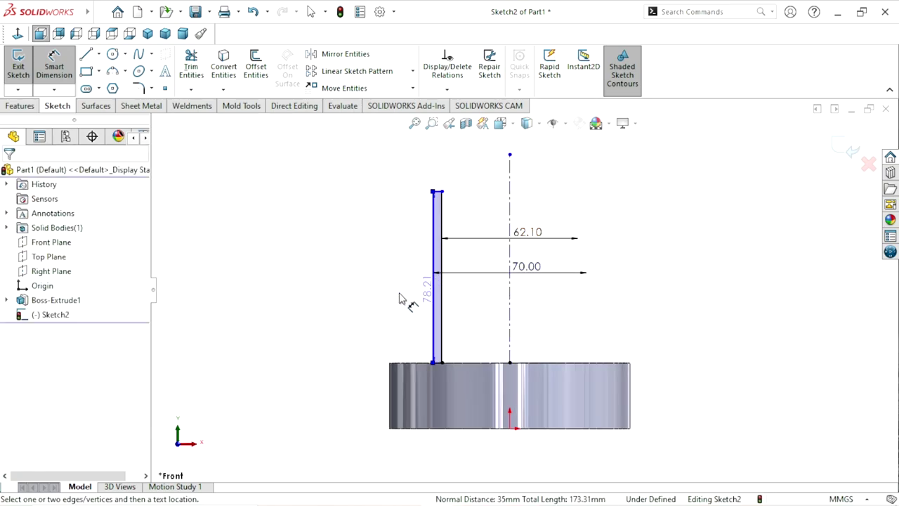
{"action": "left_click", "coordinate": [412, 281]}
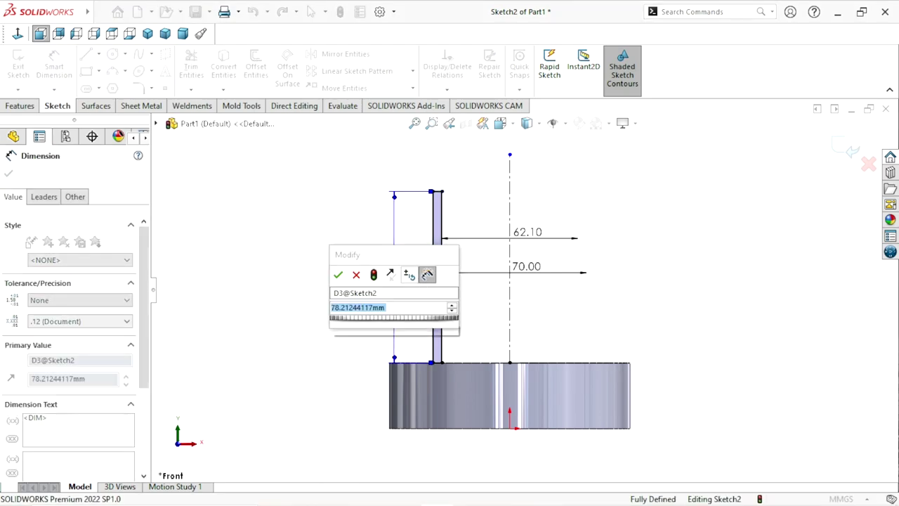
{"action": "type", "text": "31.50"}
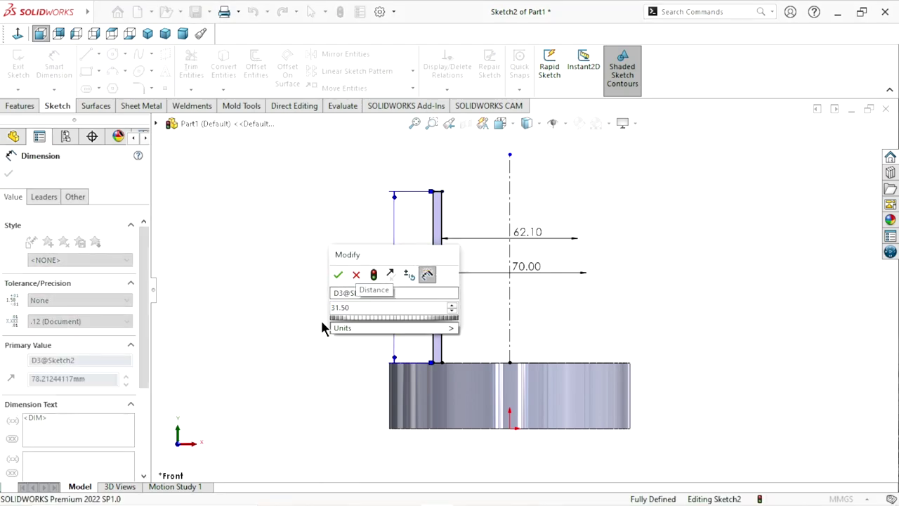
{"action": "left_click", "coordinate": [338, 275]}
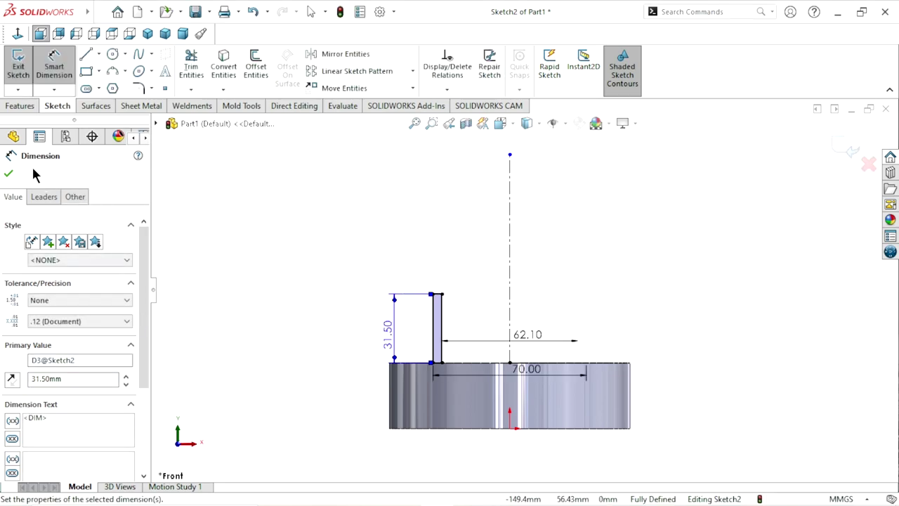
{"action": "left_click", "coordinate": [9, 173]}
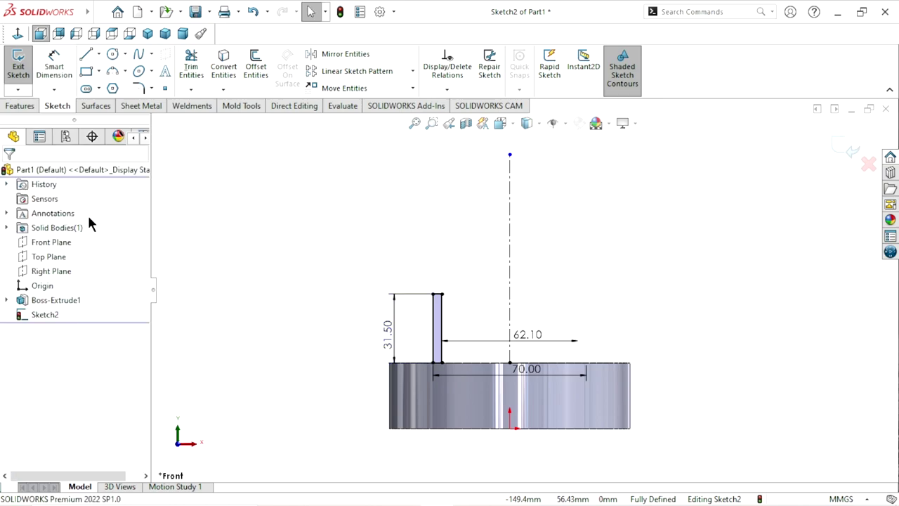
Step: Revolve Sketch2 360° about its centerline into the hub, then turn the hub end toward the viewer
{"action": "left_click", "coordinate": [20, 105]}
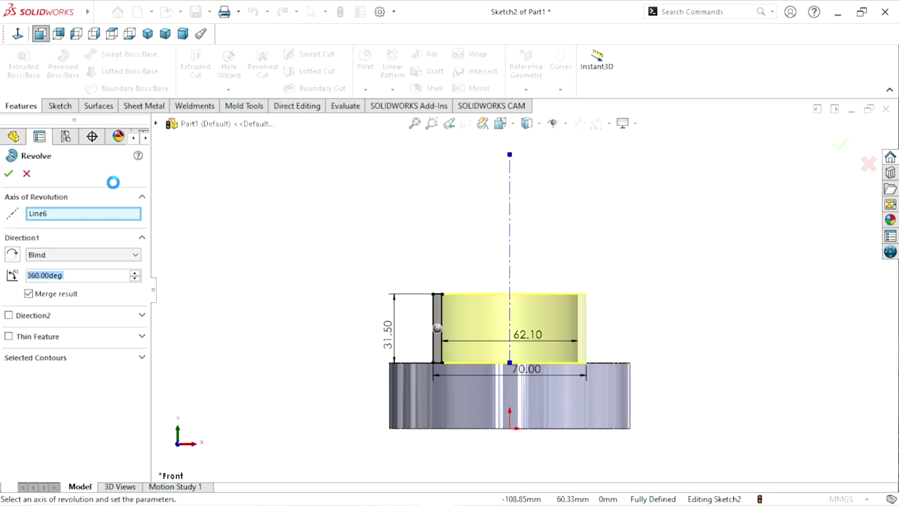
{"action": "left_click", "coordinate": [8, 172]}
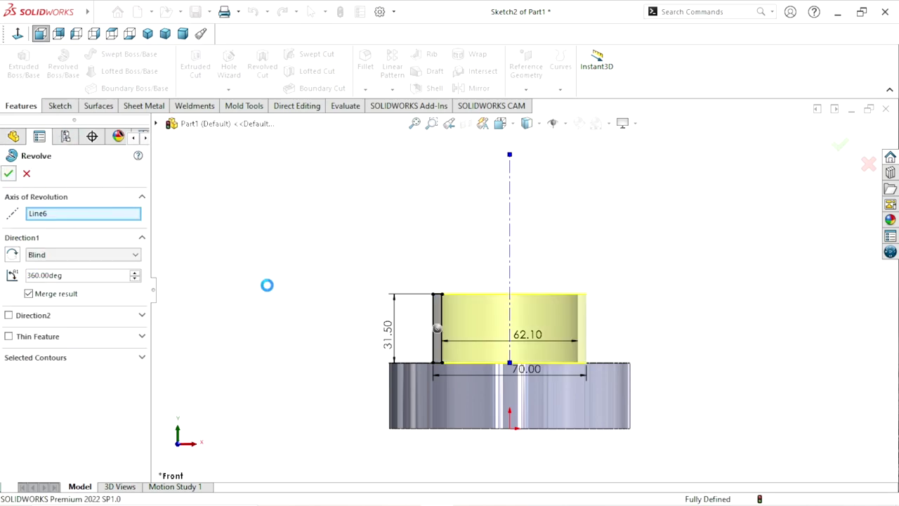
{"action": "mouse_move", "coordinate": [359, 257]}
{"action": "middle_mouse_down"}
{"action": "mouse_move", "coordinate": [391, 384]}
{"action": "mouse_move", "coordinate": [429, 361]}
{"action": "mouse_move", "coordinate": [359, 263]}
{"action": "mouse_move", "coordinate": [311, 319]}
{"action": "mouse_move", "coordinate": [284, 233]}
{"action": "mouse_move", "coordinate": [325, 319]}
{"action": "mouse_move", "coordinate": [410, 371]}
{"action": "mouse_move", "coordinate": [415, 330]}
{"action": "mouse_move", "coordinate": [421, 338]}
{"action": "middle_mouse_up"}
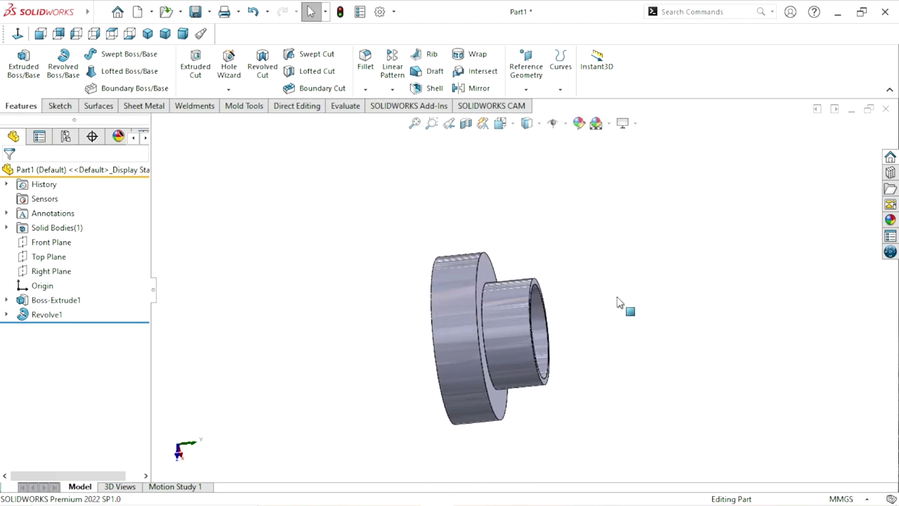
{"action": "middle_click_drag", "start_coordinate": [623, 305], "coordinate": [594, 271]}
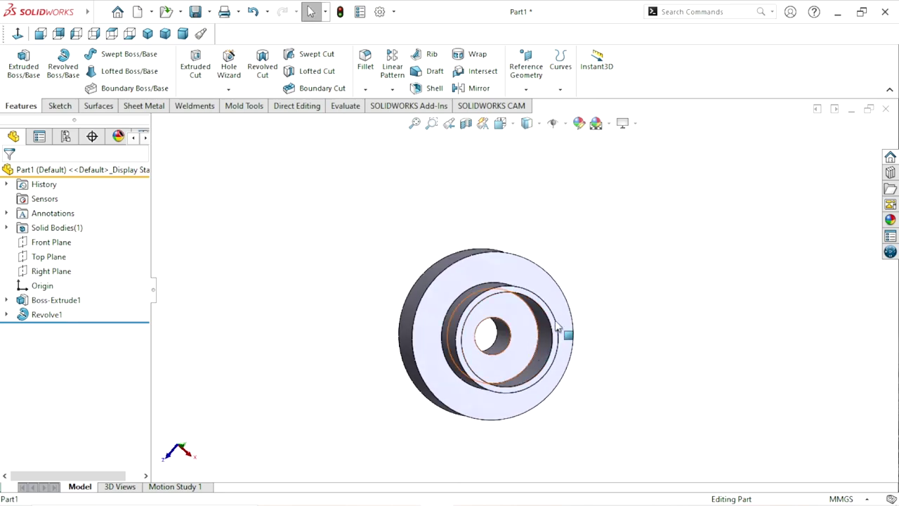
Step: Sketch a Ø52 circle centred on the origin on the disc face inside the hub
{"action": "left_click", "coordinate": [594, 293]}
{"action": "left_click", "coordinate": [584, 300]}
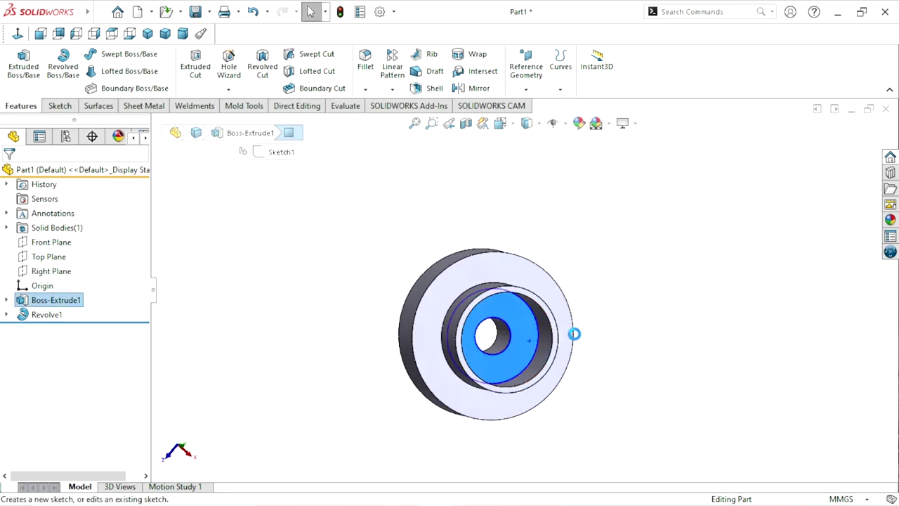
{"action": "left_click", "coordinate": [17, 33]}
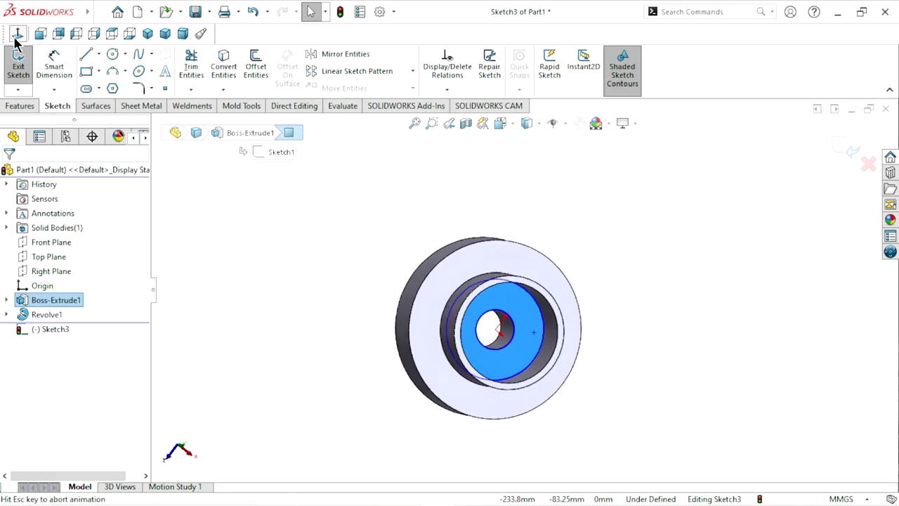
{"action": "left_click", "coordinate": [112, 54]}
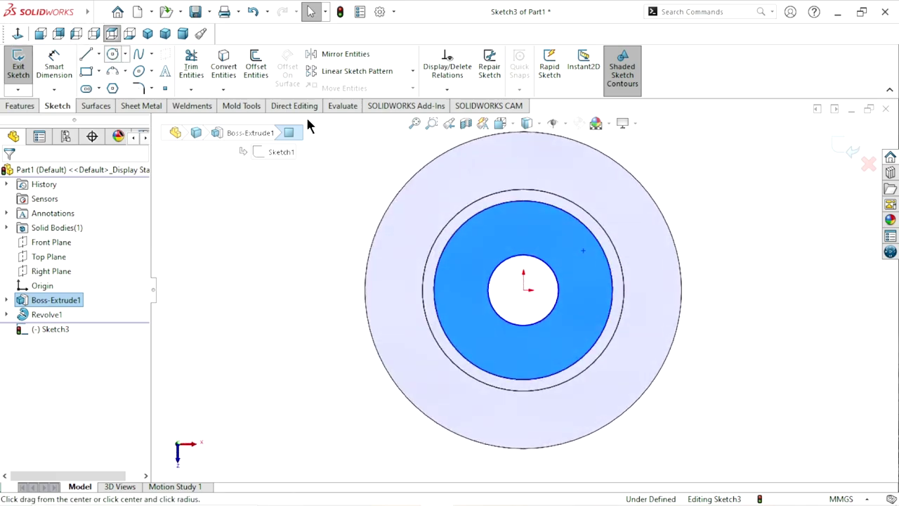
{"action": "left_click", "coordinate": [524, 289]}
{"action": "left_click", "coordinate": [465, 256]}
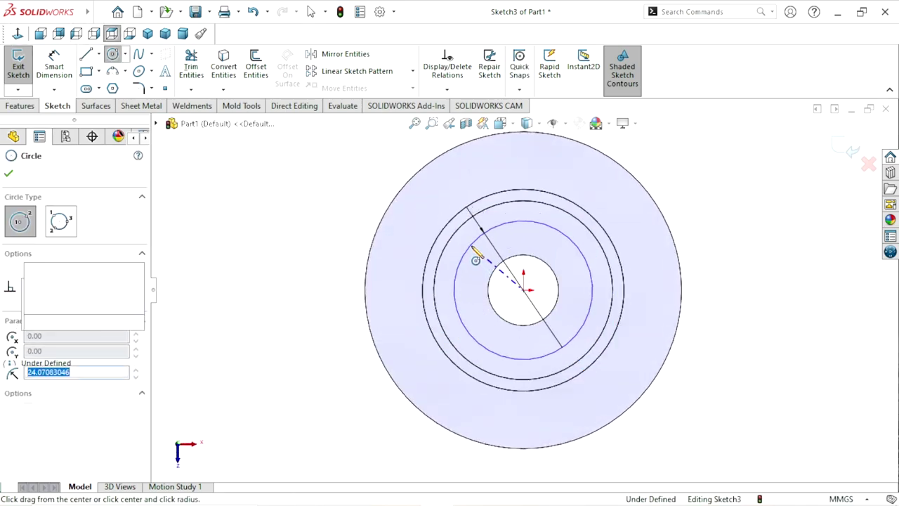
{"action": "left_click", "coordinate": [54, 70]}
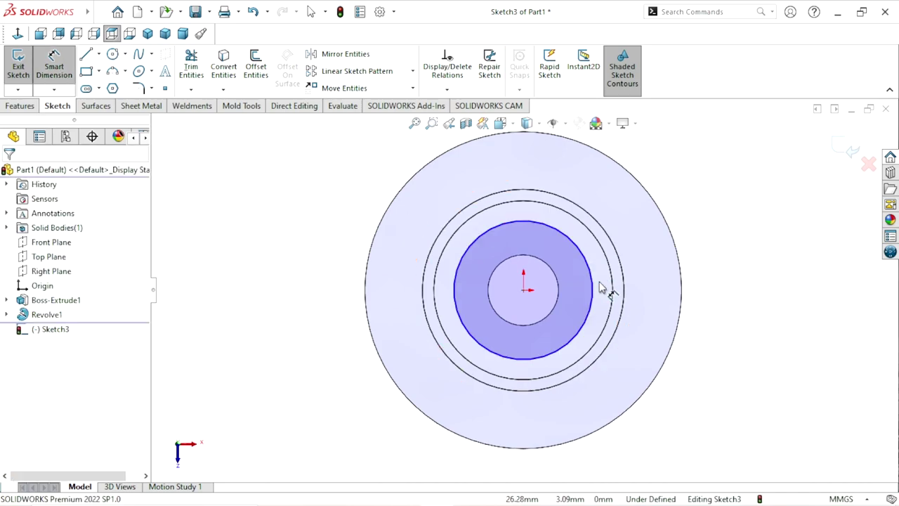
{"action": "left_click", "coordinate": [594, 289]}
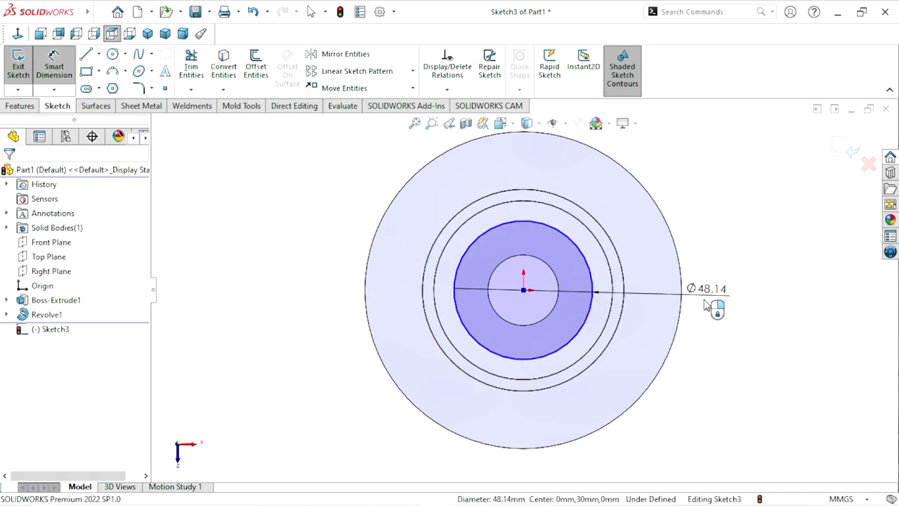
{"action": "left_click", "coordinate": [709, 295]}
{"action": "type", "text": "52"}
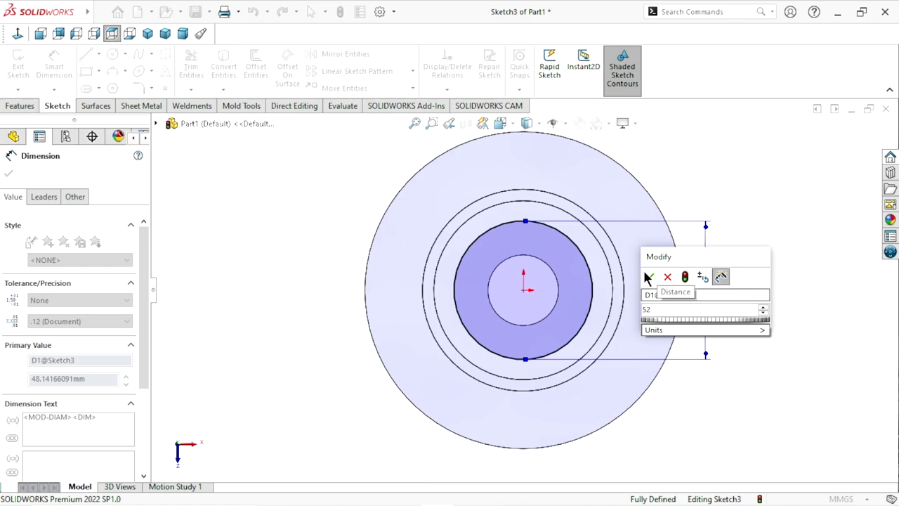
{"action": "left_click", "coordinate": [649, 278]}
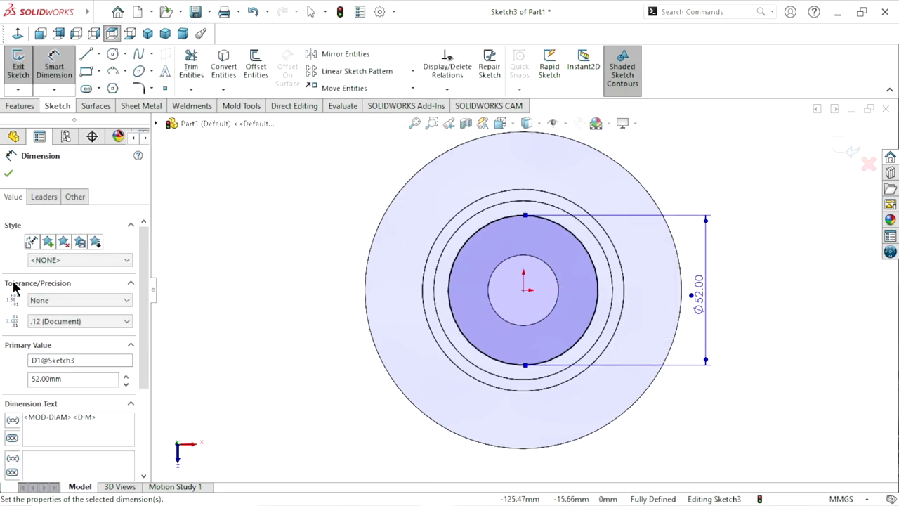
{"action": "left_click", "coordinate": [9, 174]}
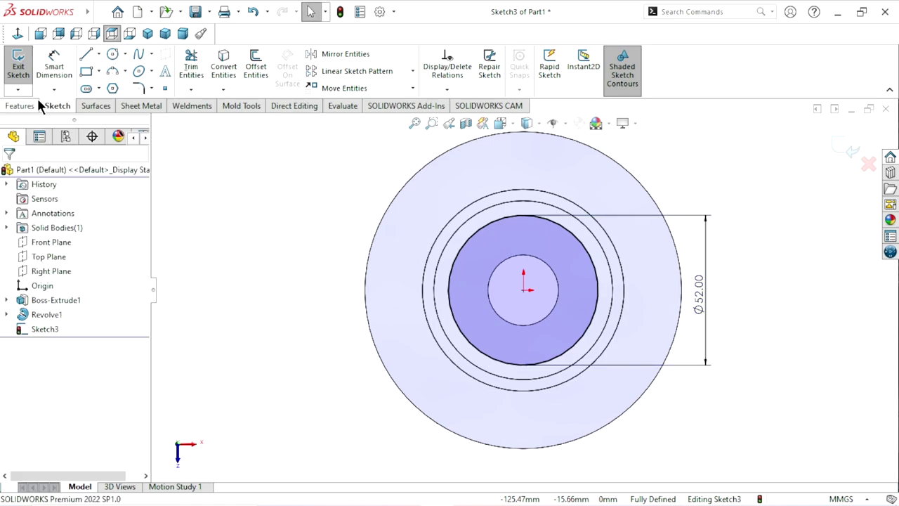
Step: Cut the Ø52 circle 4.5 mm deep with a blind extruded cut
{"action": "left_click", "coordinate": [31, 104]}
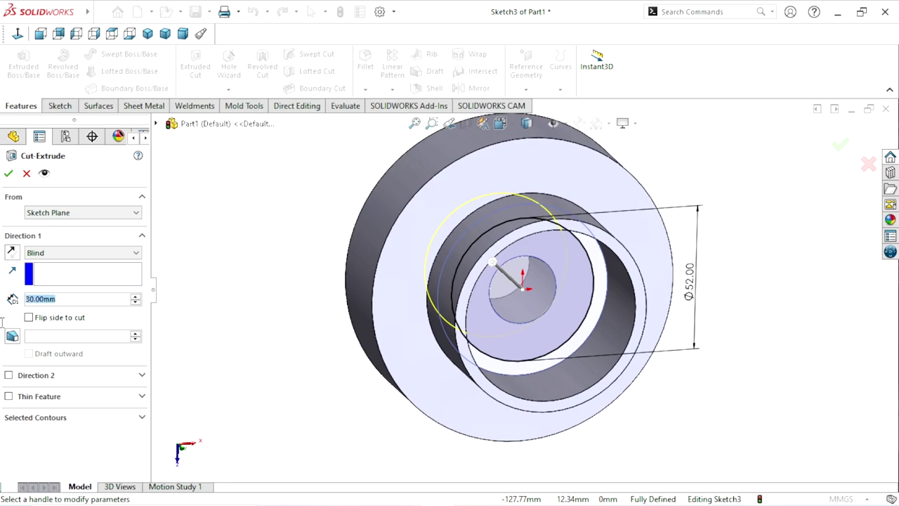
{"action": "type", "text": "4.5"}
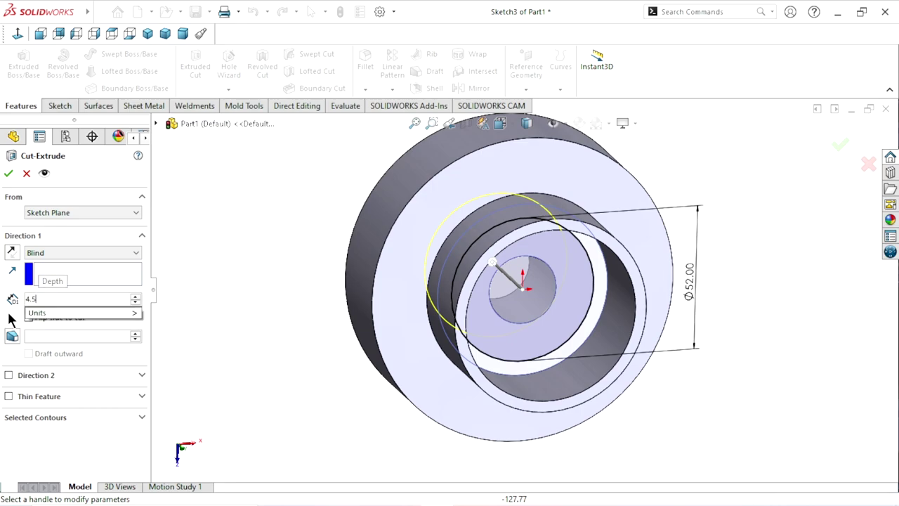
{"action": "key", "text": "Return"}
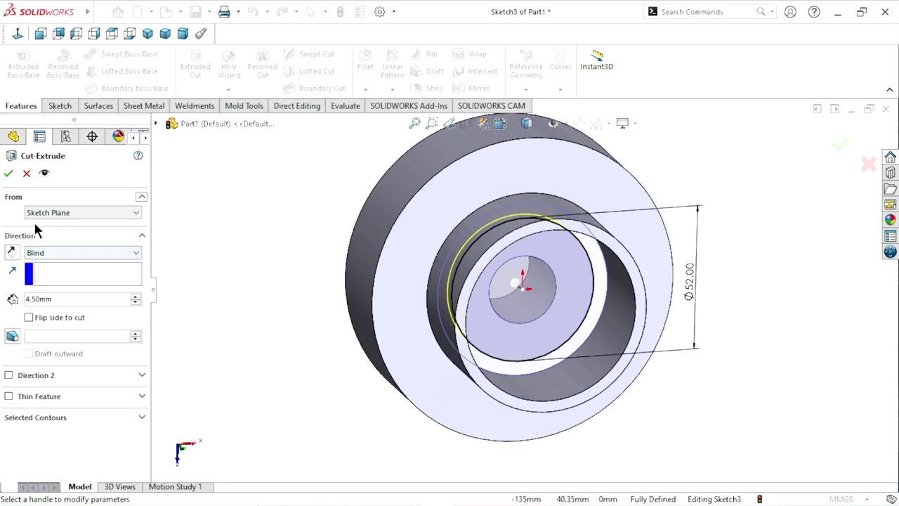
{"action": "left_click", "coordinate": [8, 174]}
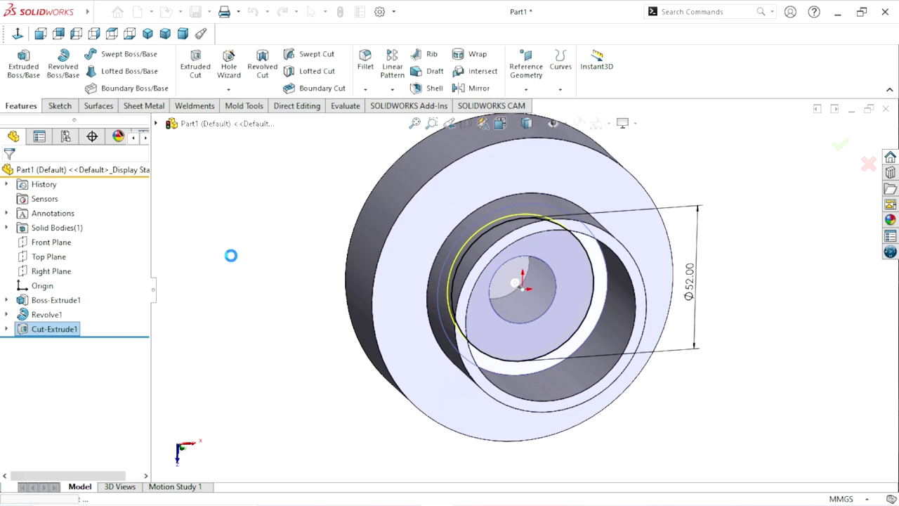
Step: Cancel the fillet and chamfer the bore face 3 mm × 45° inside the counterbore
{"action": "mouse_move", "coordinate": [243, 280]}
{"action": "middle_mouse_down"}
{"action": "mouse_move", "coordinate": [185, 290]}
{"action": "mouse_move", "coordinate": [197, 319]}
{"action": "middle_mouse_up"}
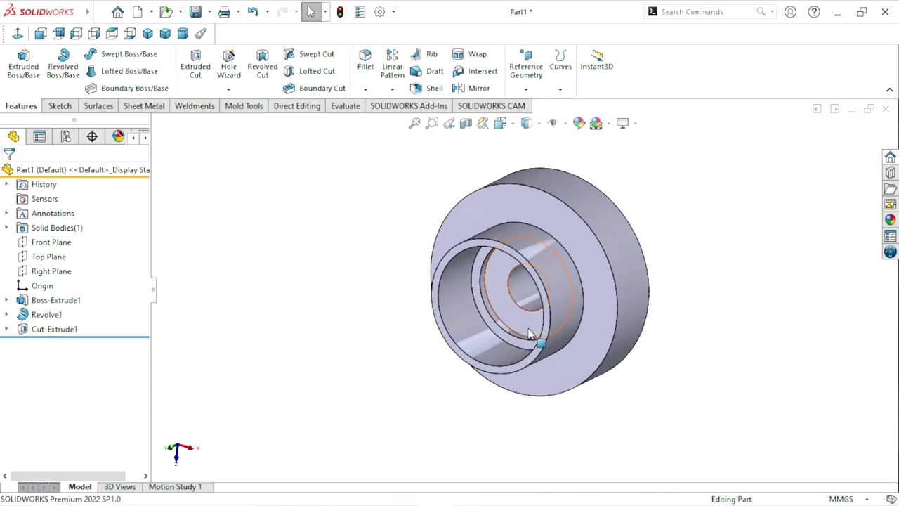
{"action": "scroll", "coordinate": [551, 269], "scroll_direction": "down", "scroll_amount": 2}
{"action": "scroll", "coordinate": [551, 269], "scroll_direction": "down", "scroll_amount": 1}
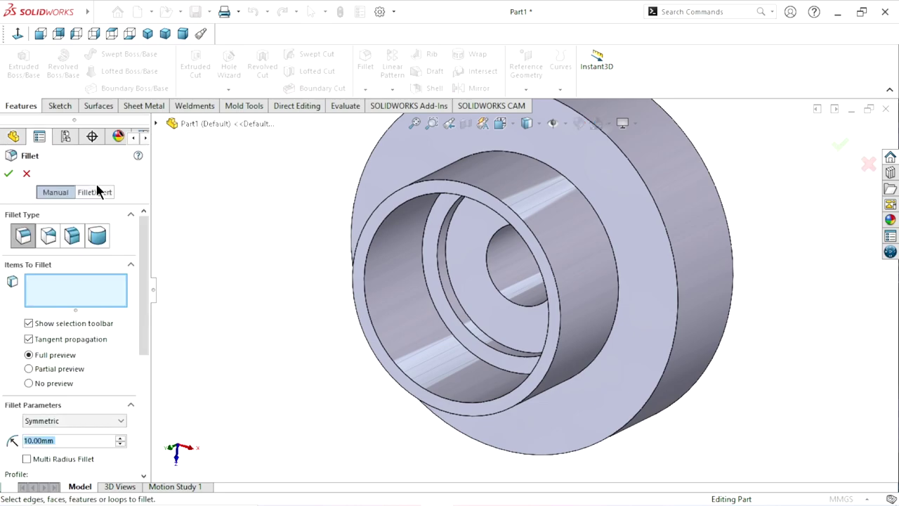
{"action": "left_click", "coordinate": [28, 174]}
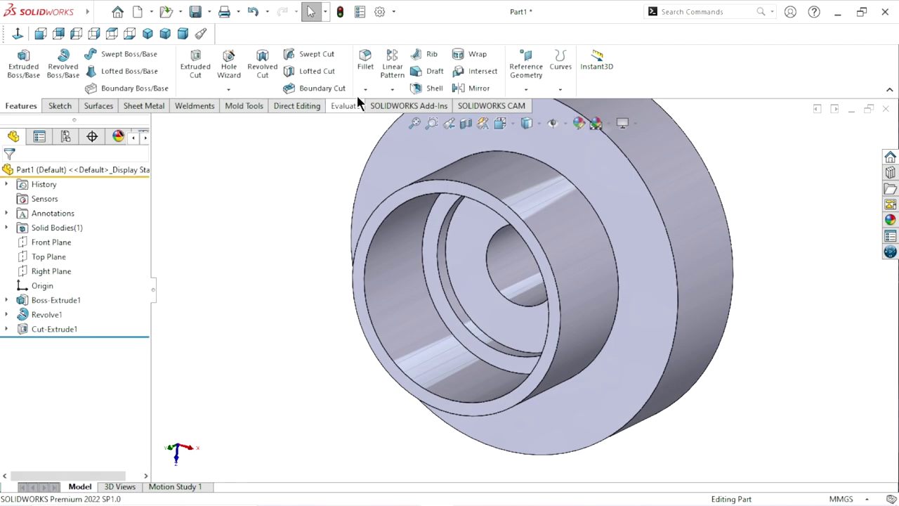
{"action": "left_click", "coordinate": [365, 89]}
{"action": "left_click", "coordinate": [364, 123]}
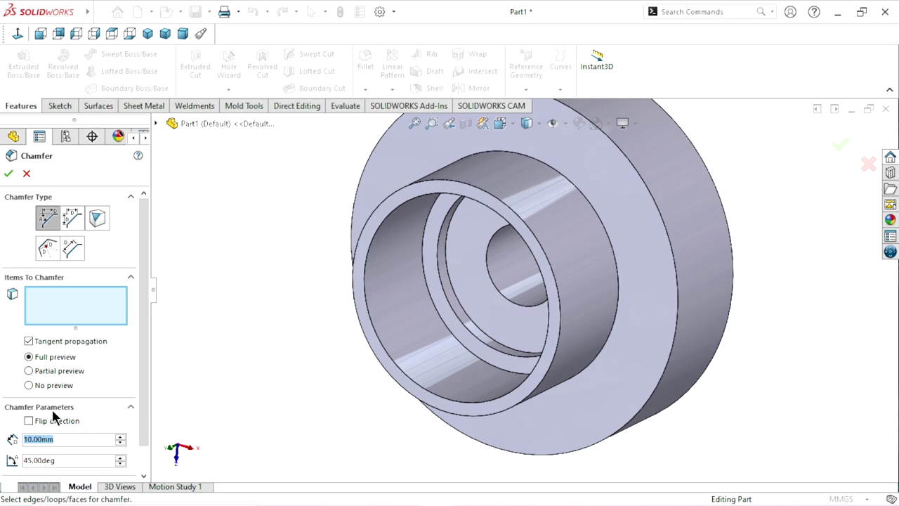
{"action": "type", "text": "3"}
{"action": "key", "text": "Return"}
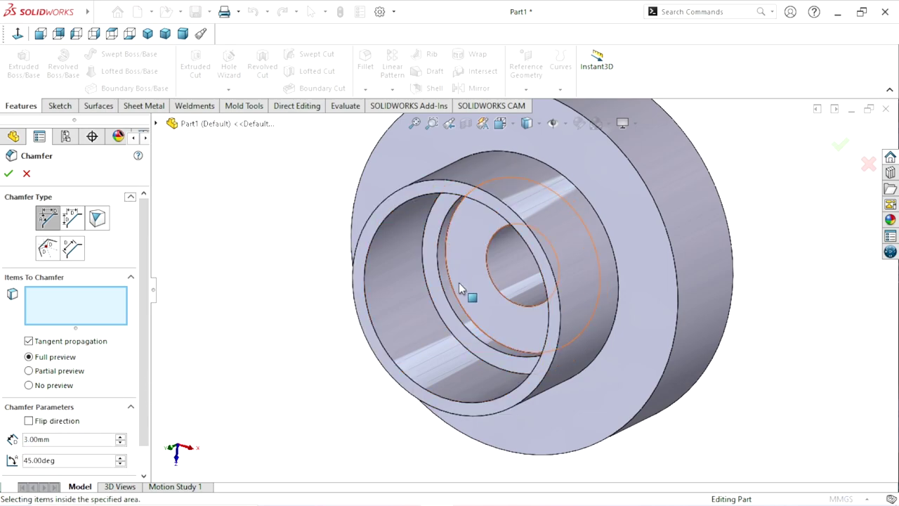
{"action": "left_click", "coordinate": [500, 263]}
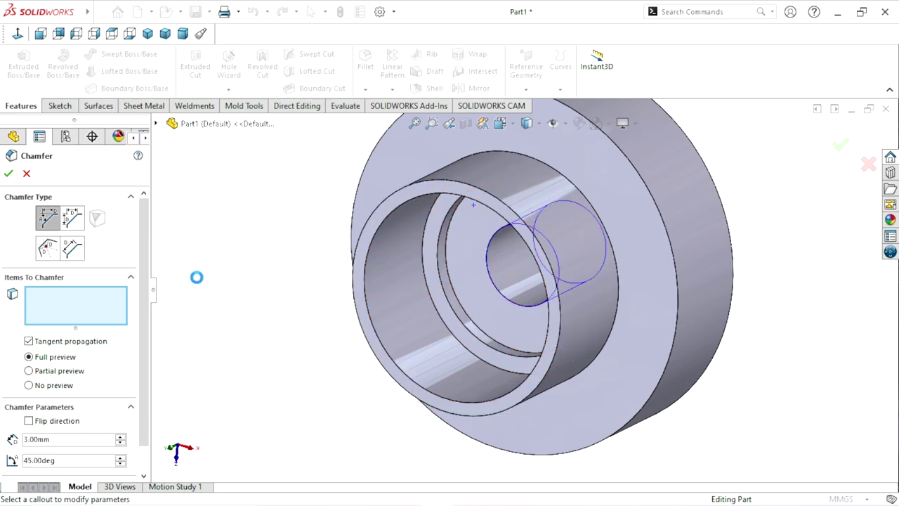
{"action": "left_click", "coordinate": [9, 176]}
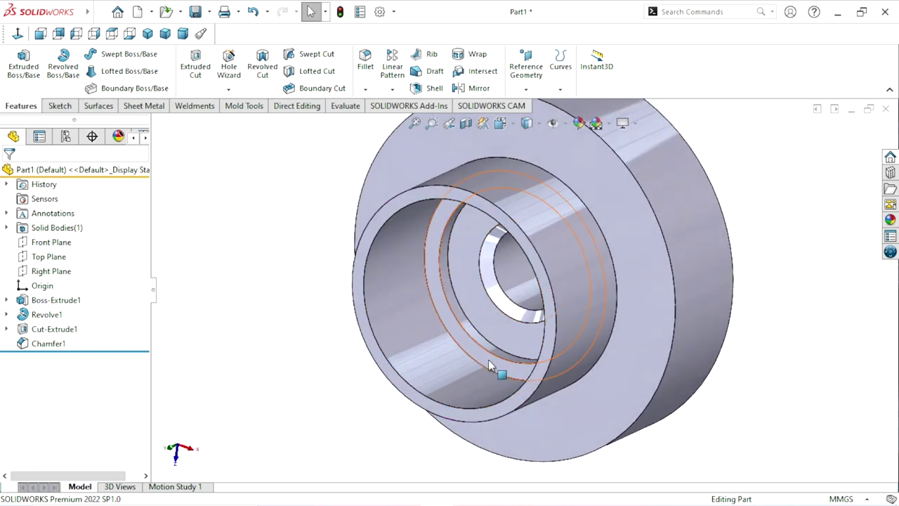
Step: Open a sketch on the disc's back face and convert the bore edge into a Ø24.5 circle
{"action": "scroll", "coordinate": [571, 270], "scroll_direction": "up", "scroll_amount": 5}
{"action": "mouse_move", "coordinate": [571, 270]}
{"action": "middle_mouse_down"}
{"action": "mouse_move", "coordinate": [512, 185]}
{"action": "mouse_move", "coordinate": [471, 273]}
{"action": "middle_mouse_up"}
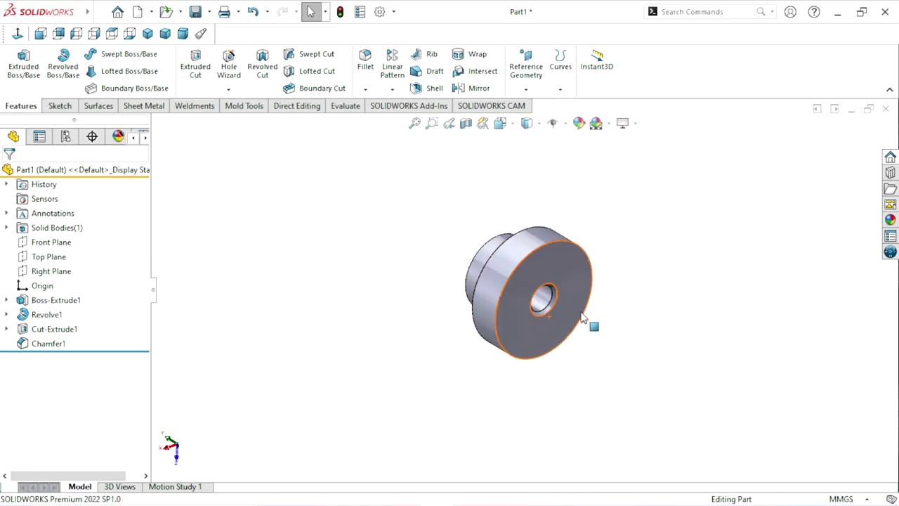
{"action": "scroll", "coordinate": [587, 316], "scroll_direction": "down", "scroll_amount": 2}
{"action": "scroll", "coordinate": [562, 317], "scroll_direction": "down", "scroll_amount": 3}
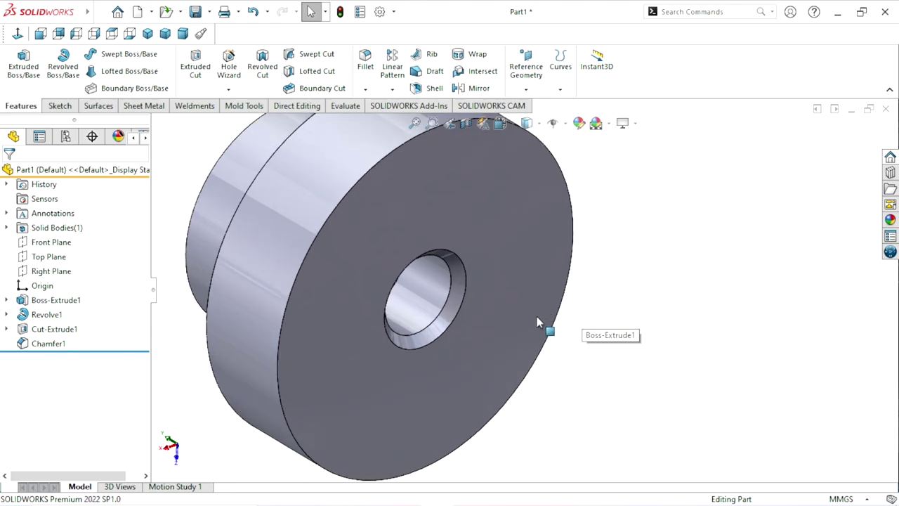
{"action": "left_click", "coordinate": [509, 254]}
{"action": "left_click", "coordinate": [549, 214]}
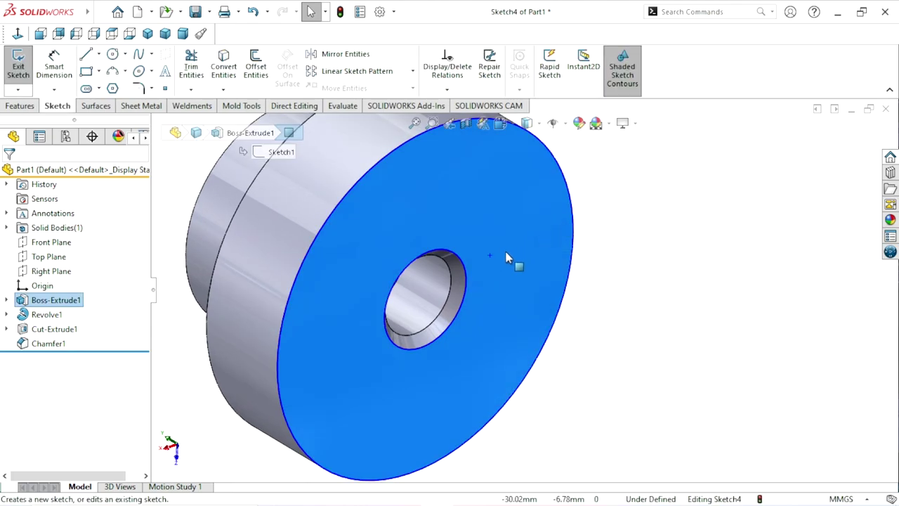
{"action": "left_click", "coordinate": [455, 267]}
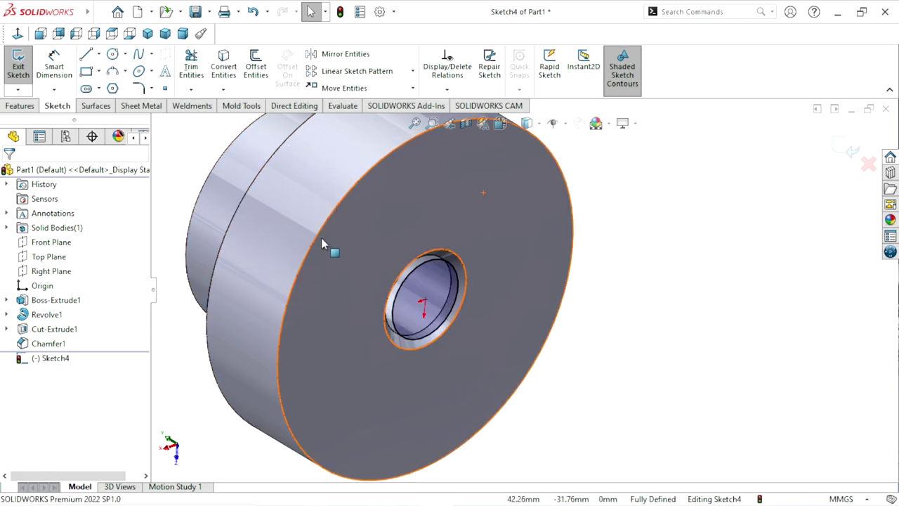
{"action": "left_click", "coordinate": [19, 107]}
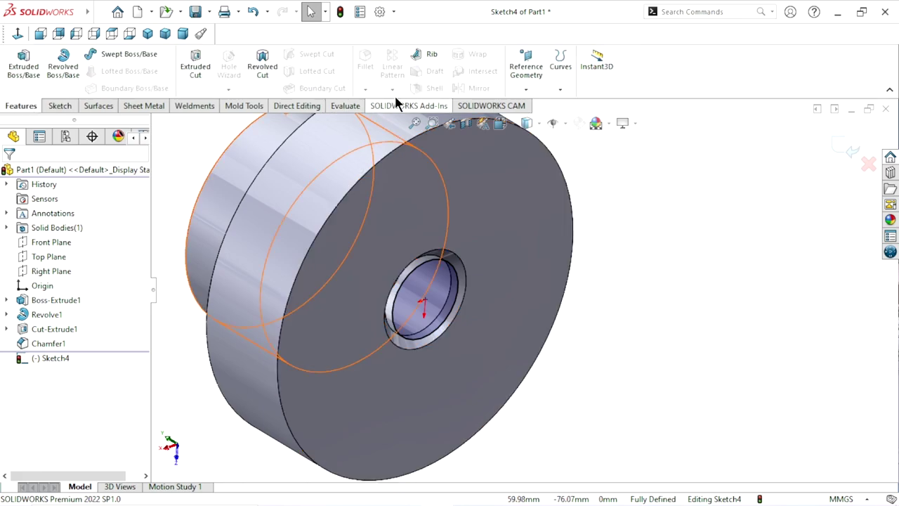
Step: Start a helix on the Ø24.5 mm bore circle, reversed, with 5 mm pitch, one revolution, 45° start
{"action": "left_click", "coordinate": [566, 90]}
{"action": "left_click", "coordinate": [562, 125]}
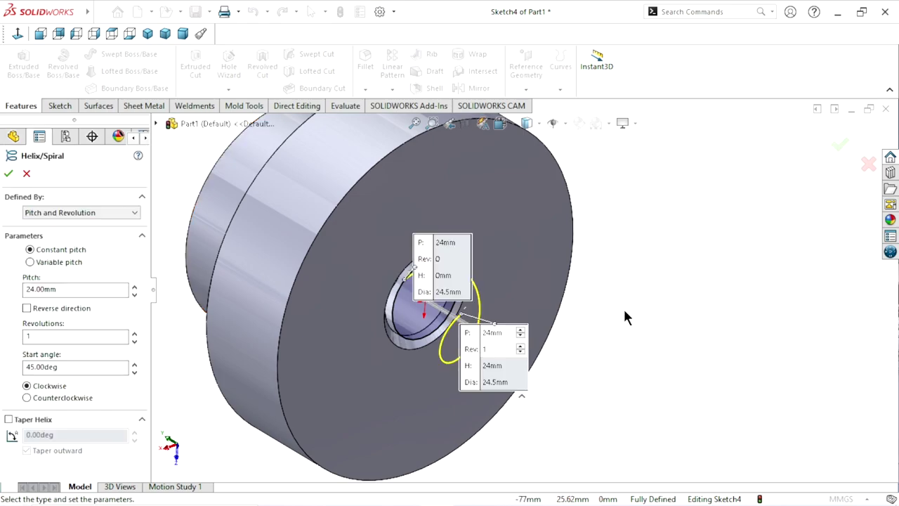
{"action": "left_click", "coordinate": [27, 309]}
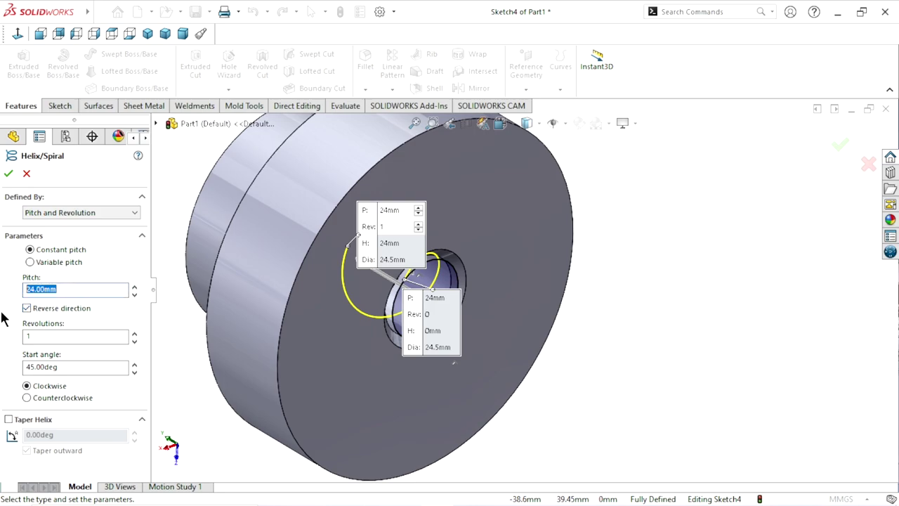
{"action": "type", "text": "5"}
{"action": "key", "text": "Return"}
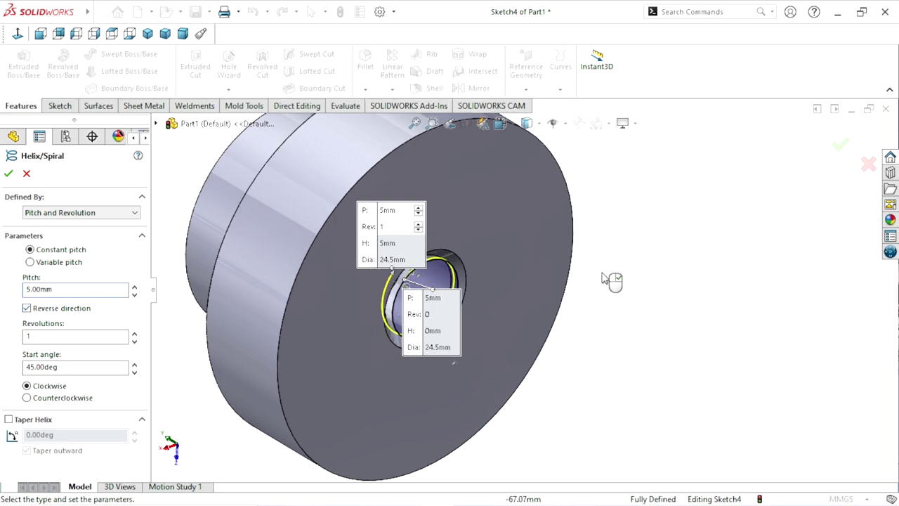
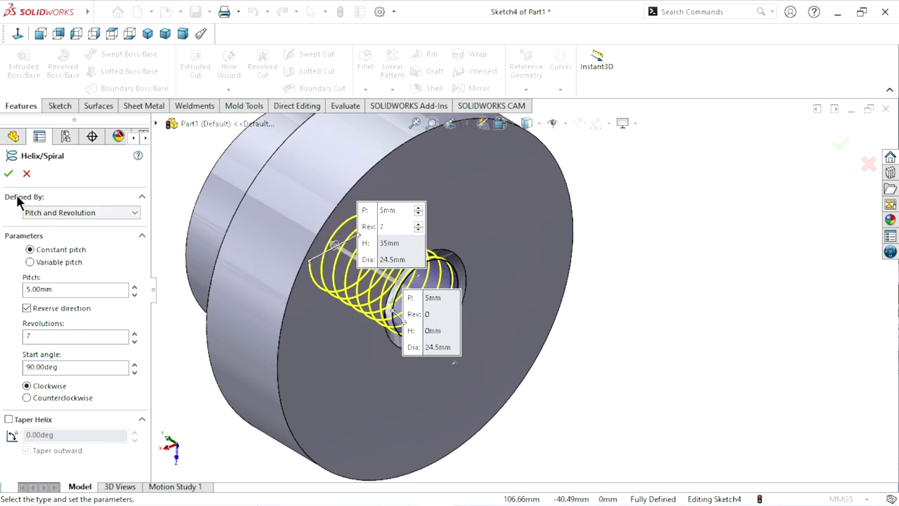
Step: Confirm the 7-revolution helix inside the bore
{"action": "key", "text": "Return"}
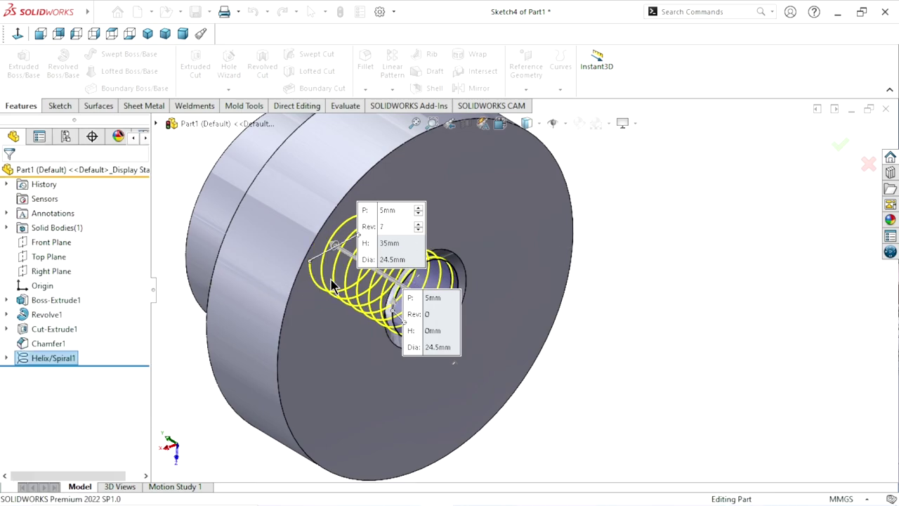
{"action": "middle_click_drag", "start_coordinate": [332, 275], "coordinate": [441, 260]}
{"action": "mouse_move", "coordinate": [693, 267]}
{"action": "middle_mouse_down"}
{"action": "mouse_move", "coordinate": [533, 236]}
{"action": "mouse_move", "coordinate": [556, 242]}
{"action": "middle_mouse_up"}
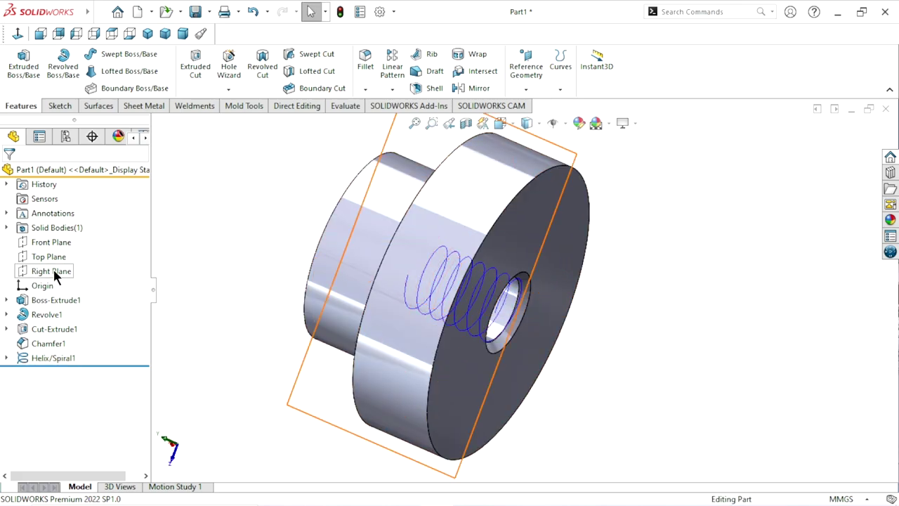
Step: Start a new sketch on the Front Plane, viewed face-on, with the Line tool active
{"action": "left_click", "coordinate": [62, 242]}
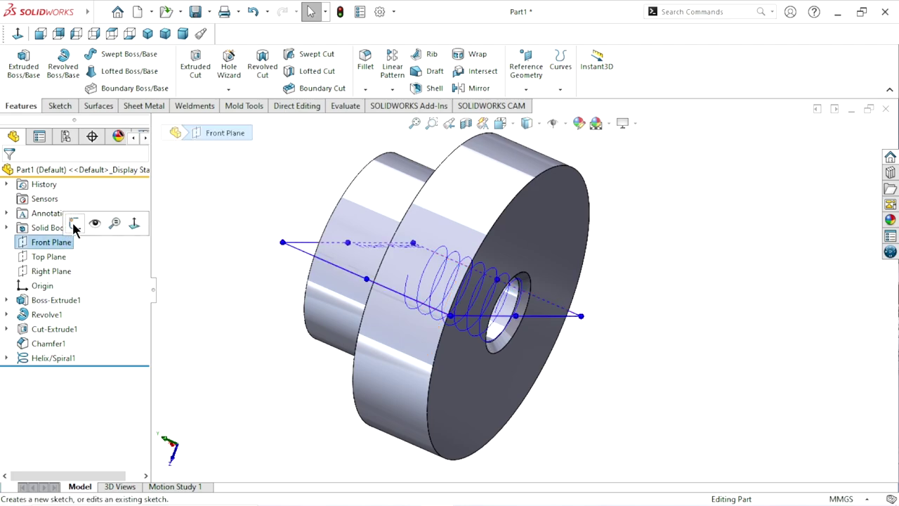
{"action": "left_click", "coordinate": [76, 227]}
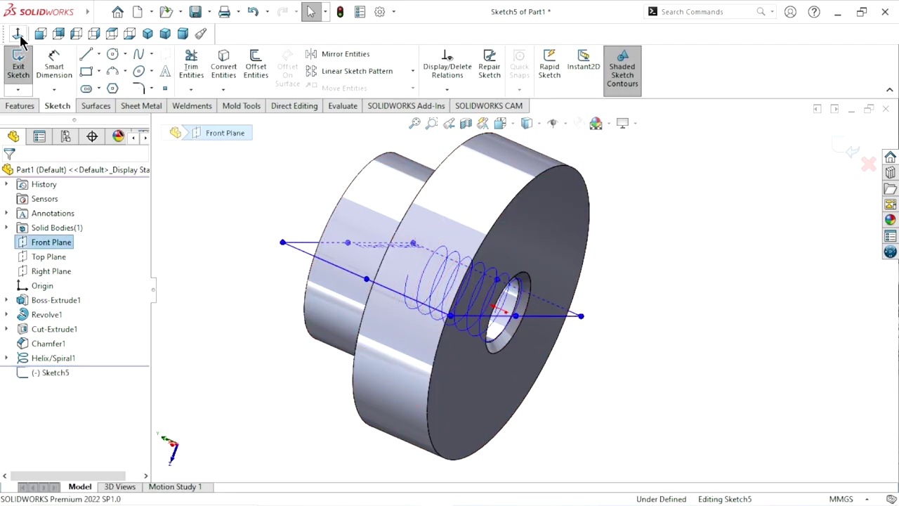
{"action": "left_click", "coordinate": [19, 35]}
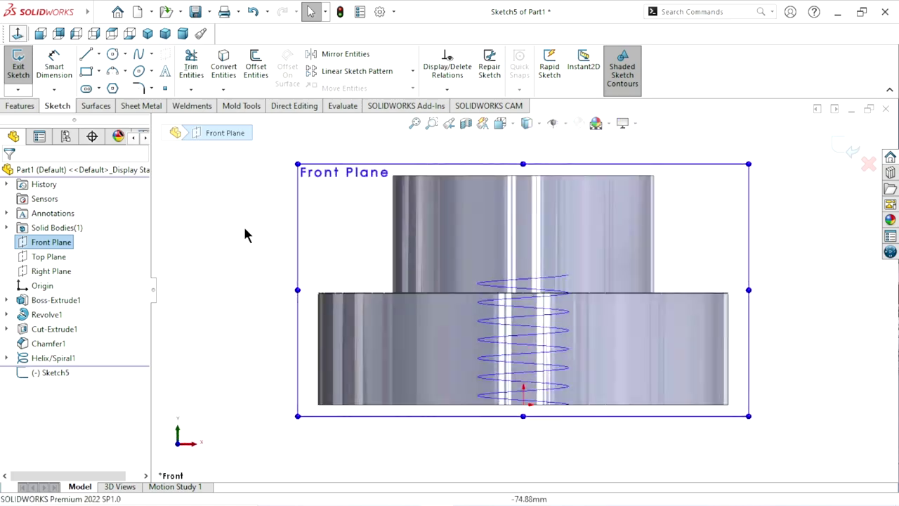
{"action": "scroll", "coordinate": [638, 316], "scroll_direction": "down", "scroll_amount": 3}
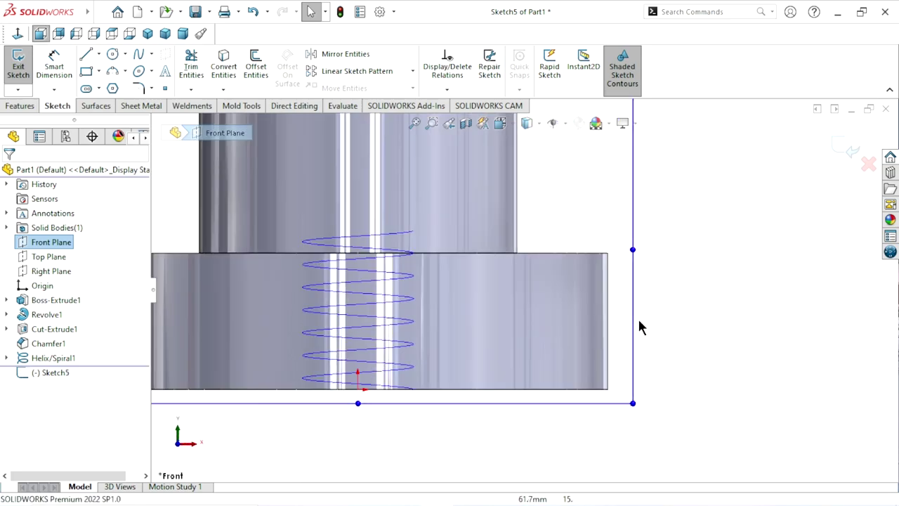
{"action": "left_click", "coordinate": [699, 267]}
{"action": "scroll", "coordinate": [577, 325], "scroll_direction": "up", "scroll_amount": 3}
{"action": "scroll", "coordinate": [518, 237], "scroll_direction": "down", "scroll_amount": 2}
{"action": "scroll", "coordinate": [635, 219], "scroll_direction": "down", "scroll_amount": 1}
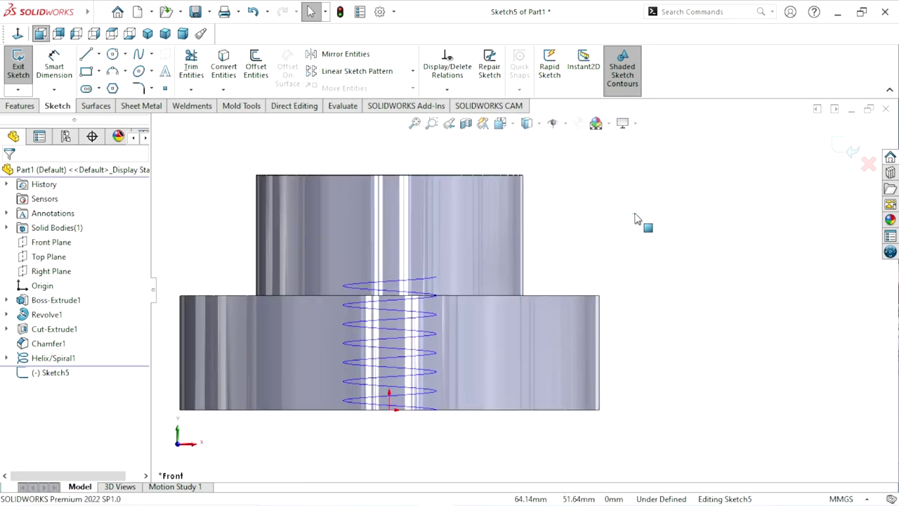
{"action": "left_click", "coordinate": [89, 57]}
{"action": "scroll", "coordinate": [558, 295], "scroll_direction": "down", "scroll_amount": 1}
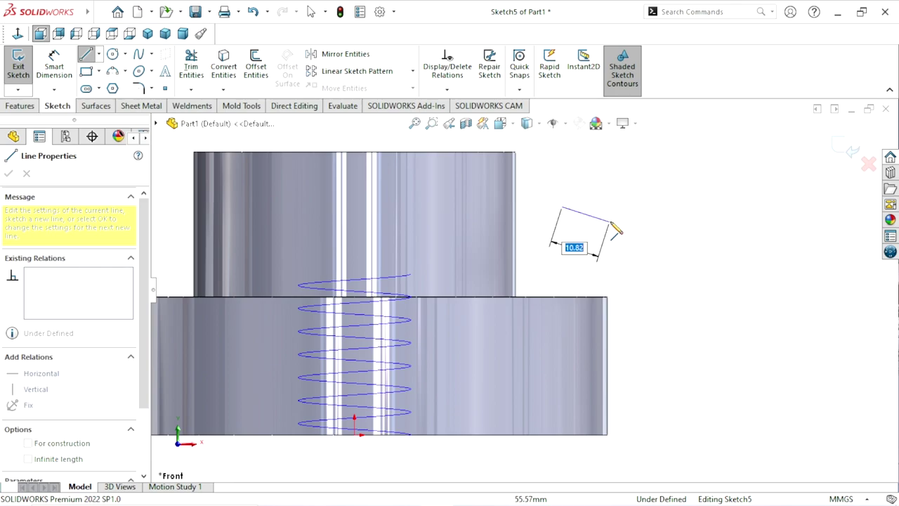
Step: Draw a closed four-sided trapezoid profile to the right of the part
{"action": "left_click_drag", "start_coordinate": [562, 207], "coordinate": [609, 221]}
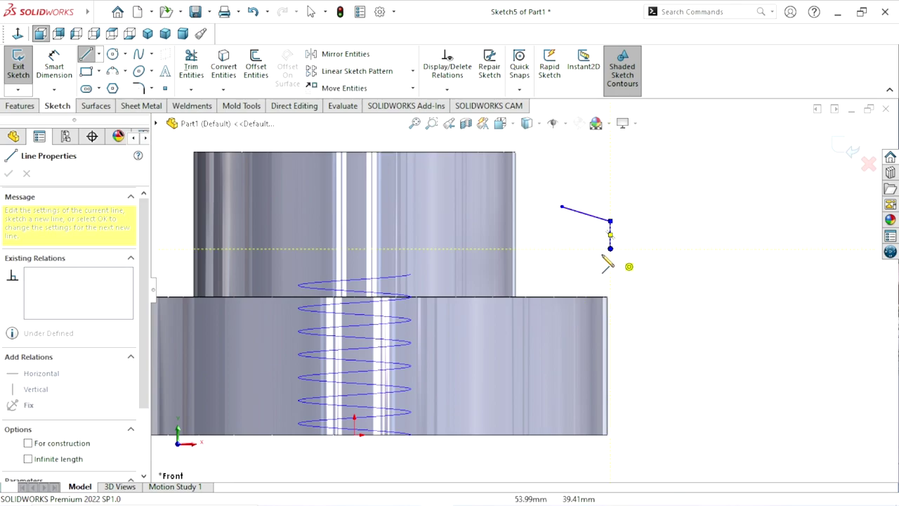
{"action": "left_click", "coordinate": [609, 248]}
{"action": "left_click", "coordinate": [562, 265]}
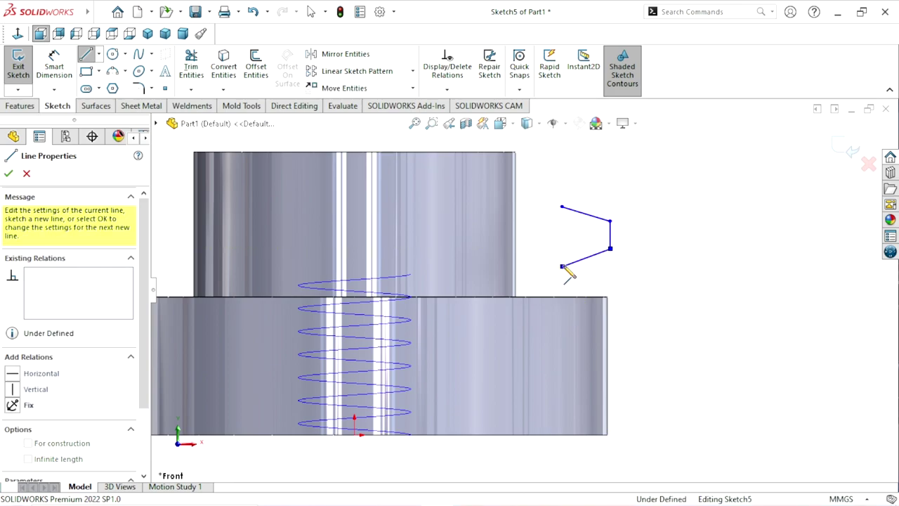
{"action": "left_click", "coordinate": [562, 207]}
{"action": "right_click", "coordinate": [636, 185]}
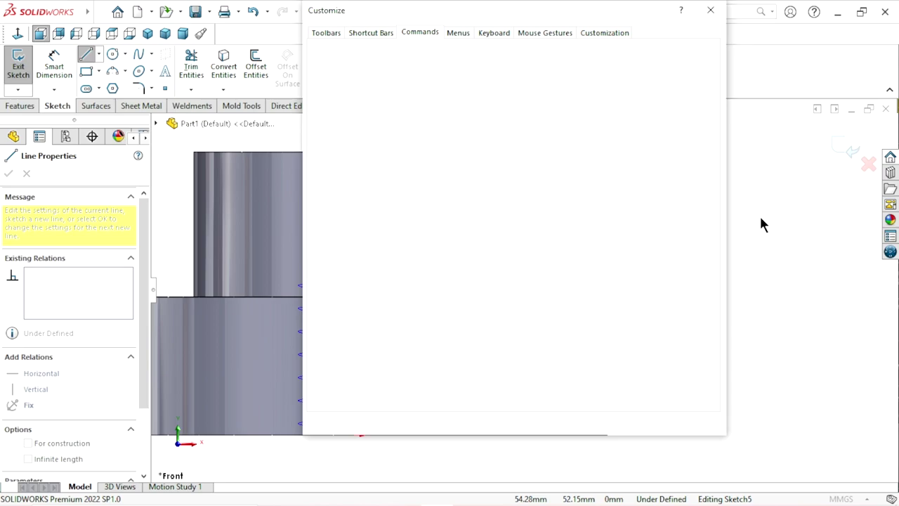
{"action": "key", "text": "Escape"}
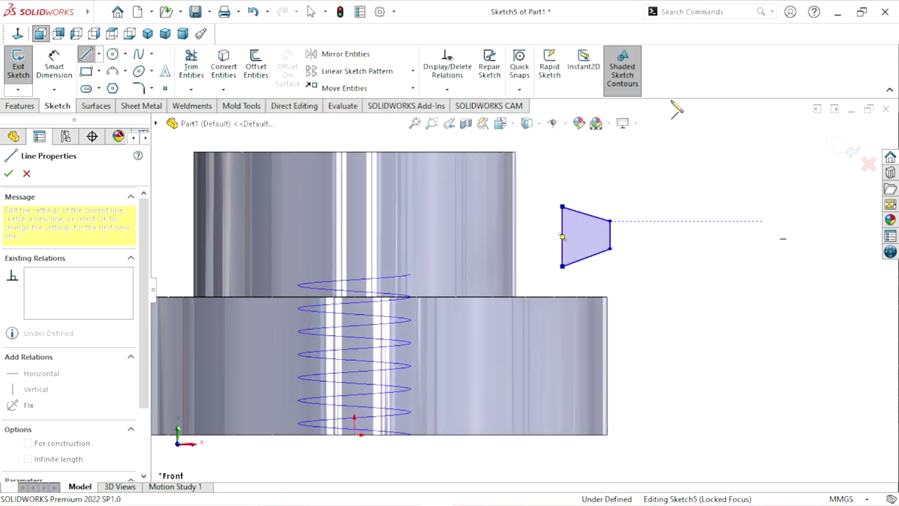
{"action": "left_click", "coordinate": [764, 221]}
{"action": "key", "text": "Escape"}
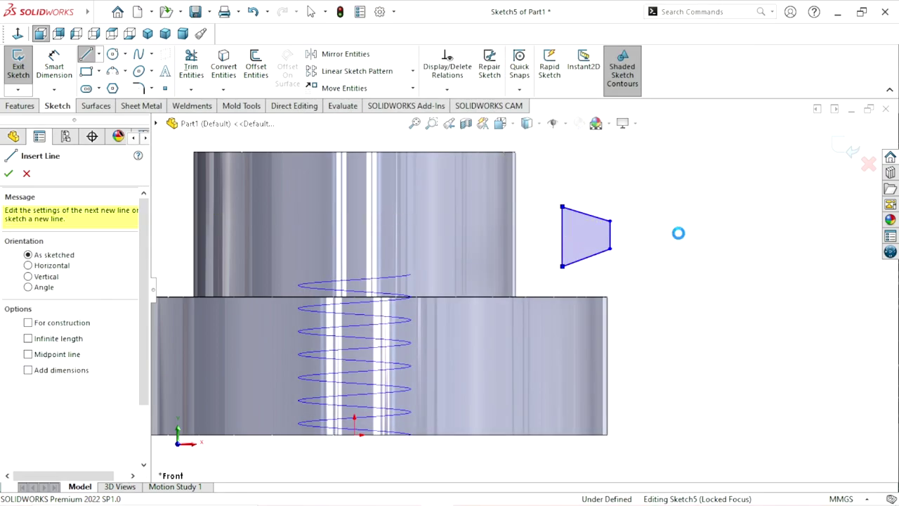
{"action": "key", "text": "Escape"}
Step: Add an Equal relation between the profile's two slanted sides
{"action": "right_click", "coordinate": [673, 207]}
{"action": "left_click", "coordinate": [627, 211]}
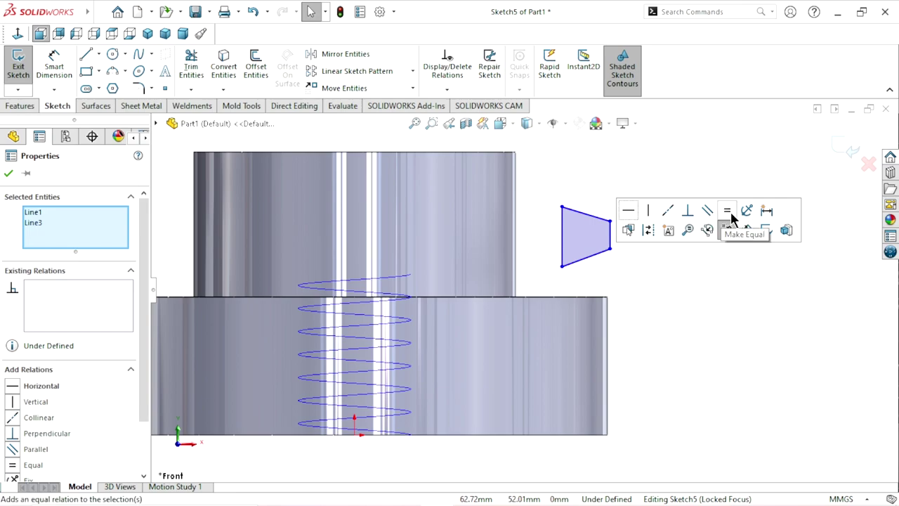
{"action": "left_click", "coordinate": [727, 212]}
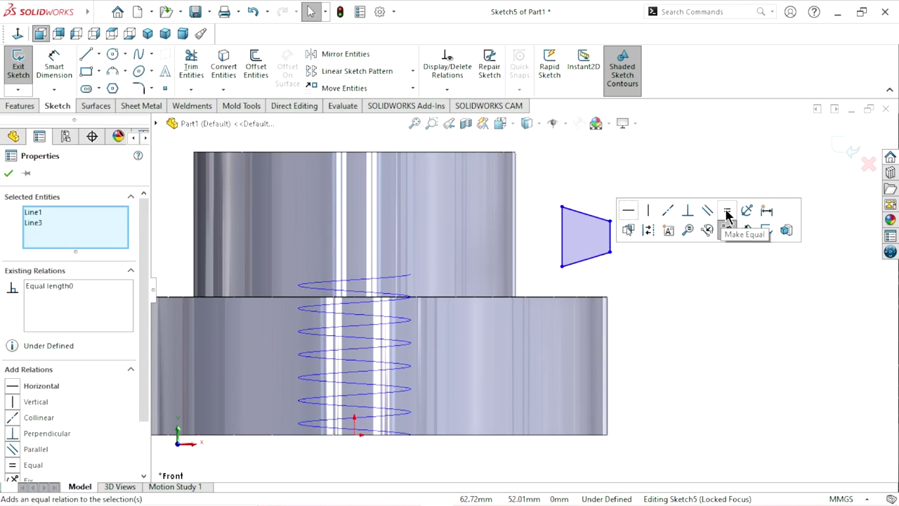
{"action": "left_click", "coordinate": [8, 173]}
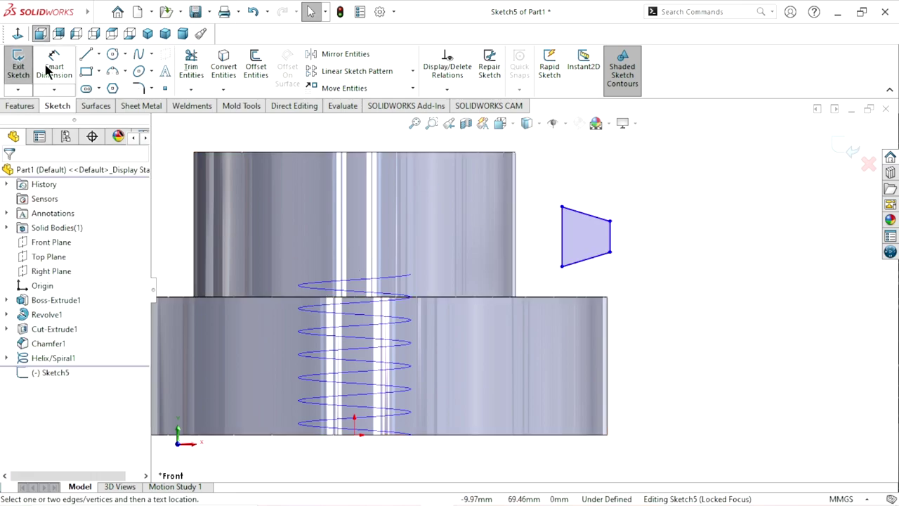
Step: Dimension the profile's left side to a 2.5 mm height
{"action": "left_click", "coordinate": [48, 72]}
{"action": "left_click", "coordinate": [562, 235]}
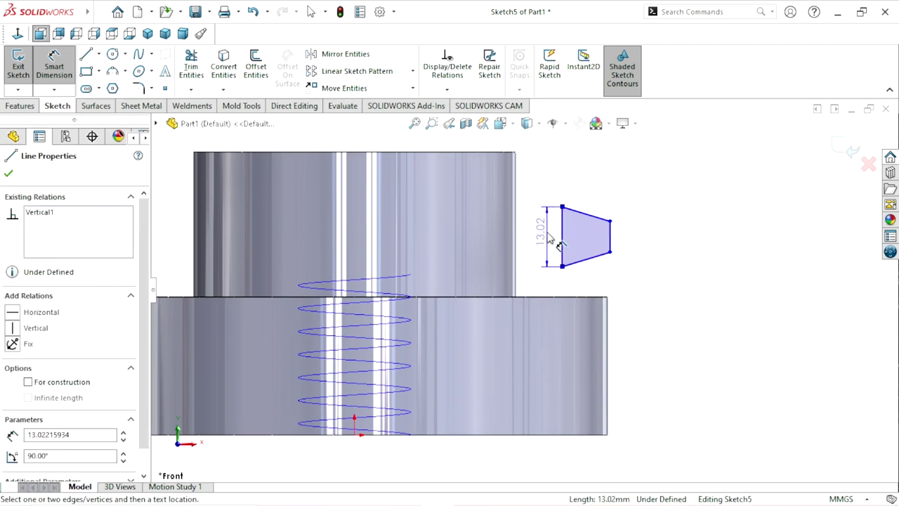
{"action": "left_click", "coordinate": [547, 236]}
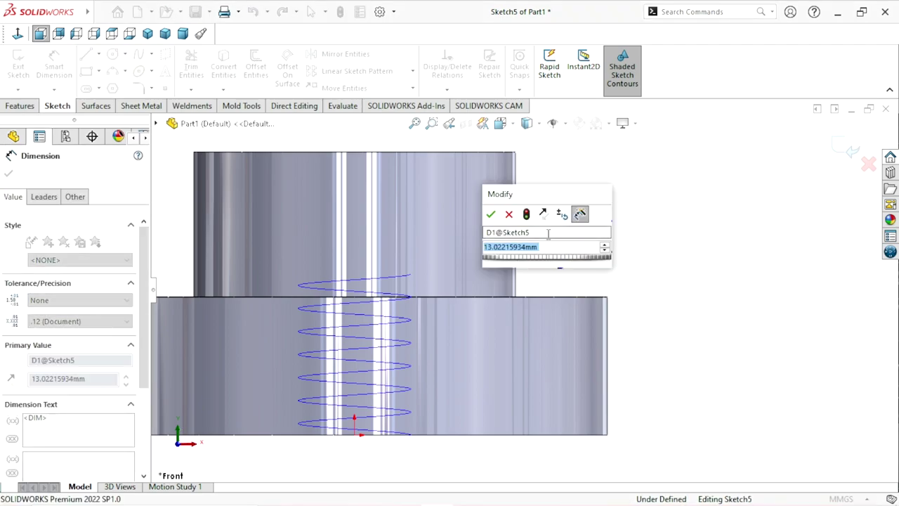
{"action": "type", "text": "2.5"}
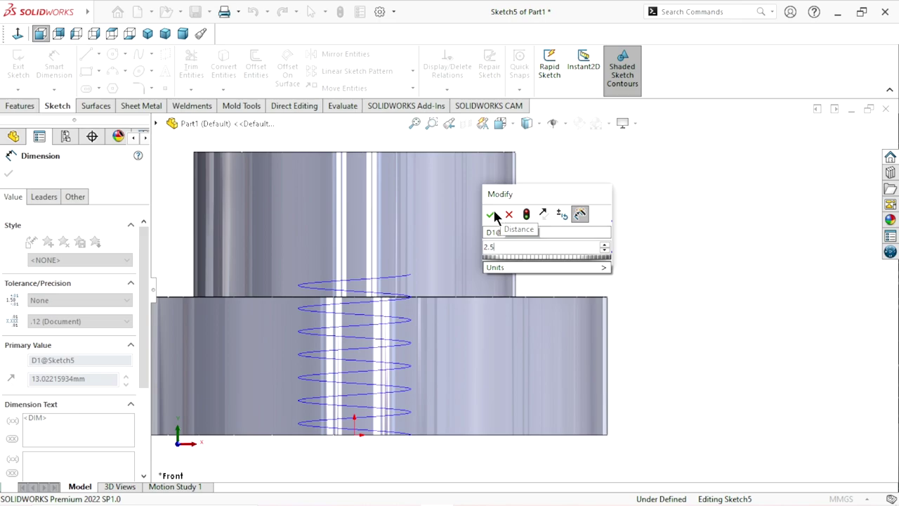
{"action": "left_click", "coordinate": [492, 215]}
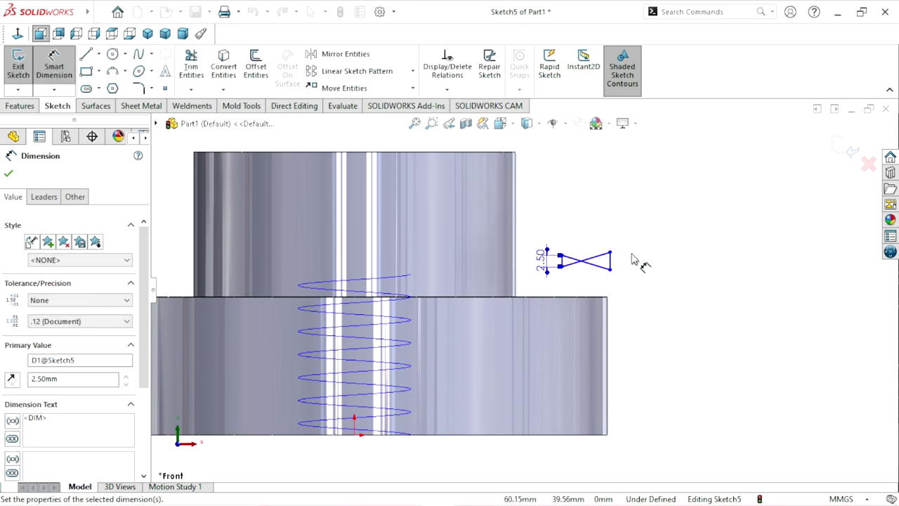
{"action": "left_click", "coordinate": [8, 173]}
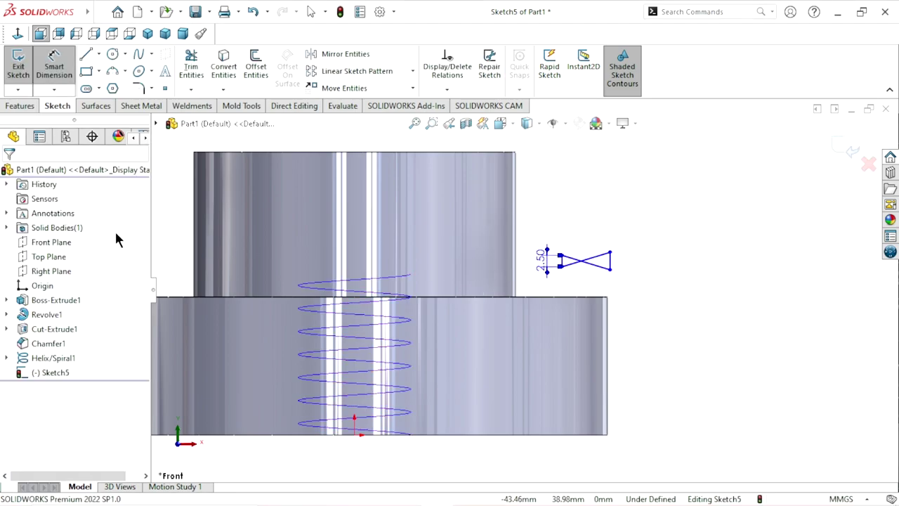
{"action": "key", "text": "Escape"}
Step: Pull the right side inward and dimension it at 2 mm
{"action": "scroll", "coordinate": [573, 258], "scroll_direction": "down", "scroll_amount": 3}
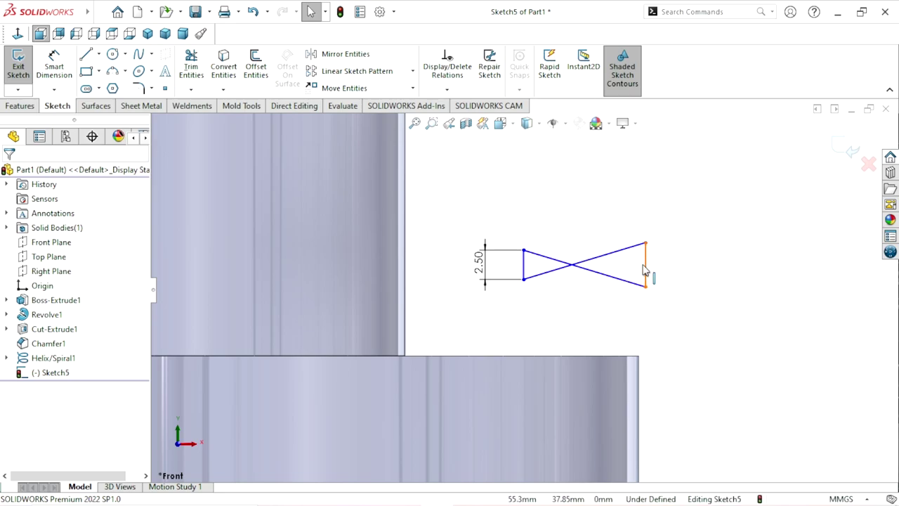
{"action": "left_click_drag", "start_coordinate": [643, 269], "coordinate": [551, 269]}
{"action": "scroll", "coordinate": [550, 278], "scroll_direction": "down", "scroll_amount": 1}
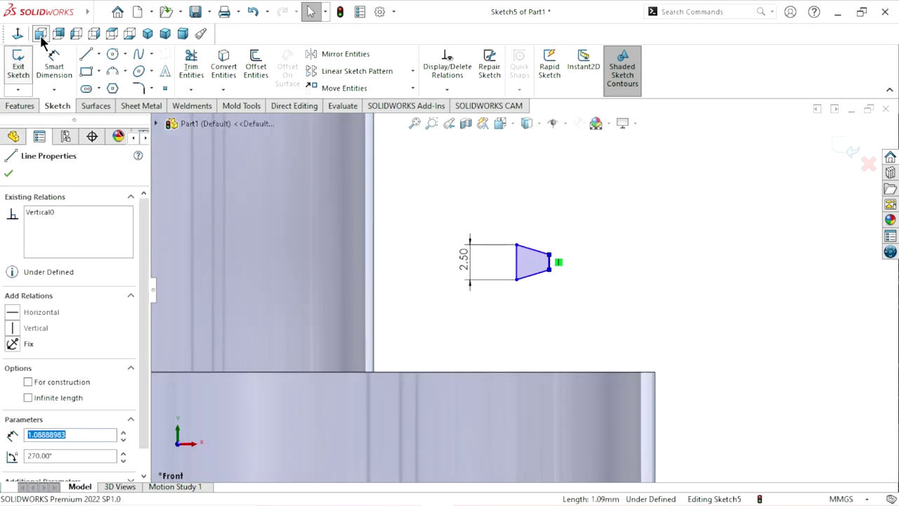
{"action": "left_click", "coordinate": [54, 67]}
{"action": "scroll", "coordinate": [572, 267], "scroll_direction": "down", "scroll_amount": 2}
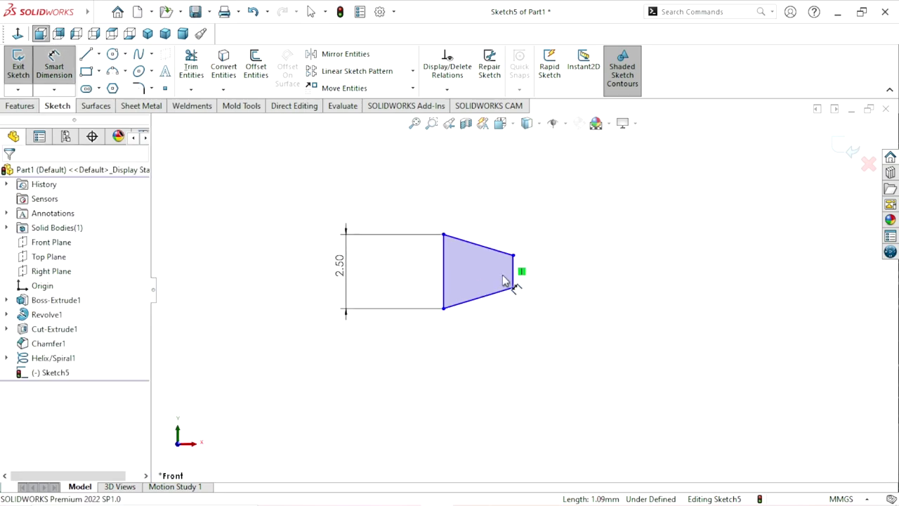
{"action": "left_click", "coordinate": [515, 279]}
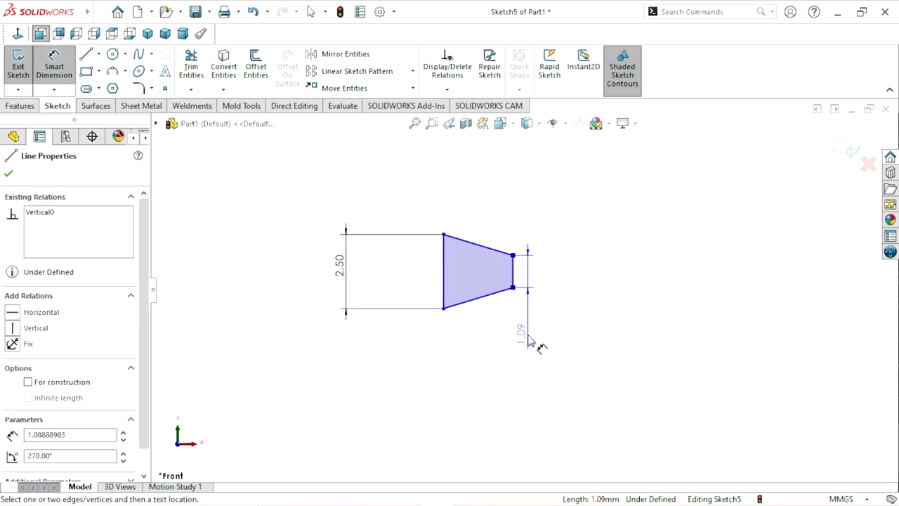
{"action": "left_click", "coordinate": [535, 333]}
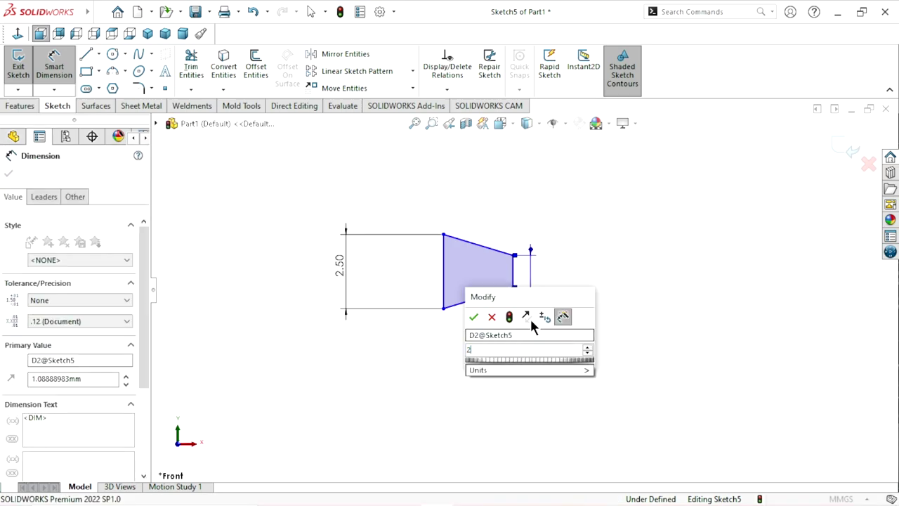
{"action": "type", "text": "2"}
{"action": "left_click", "coordinate": [472, 317]}
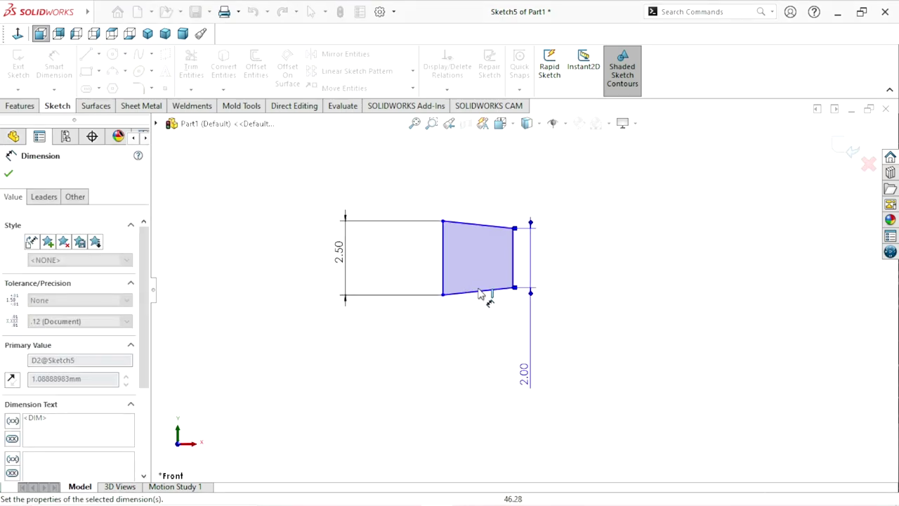
Step: Add a 2.50 mm width dimension across the profile's top edge
{"action": "left_click", "coordinate": [443, 267]}
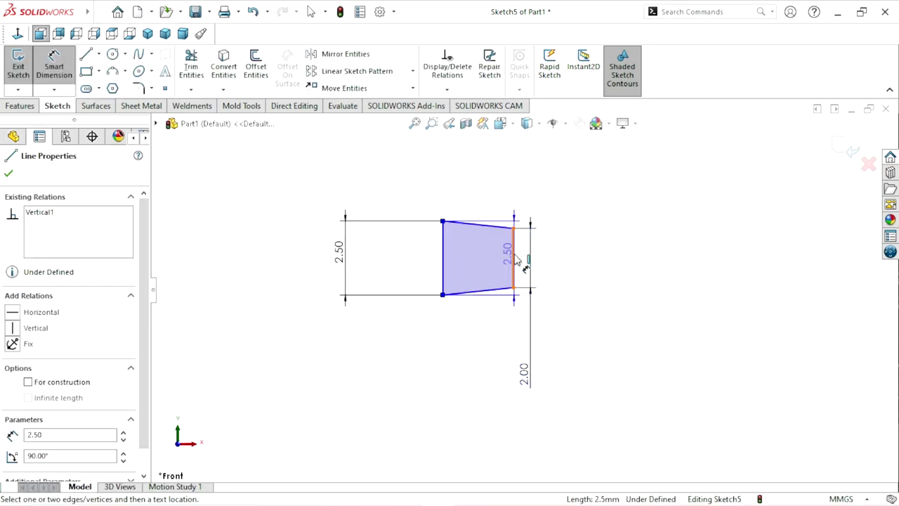
{"action": "left_click", "coordinate": [513, 253]}
{"action": "left_click", "coordinate": [493, 201]}
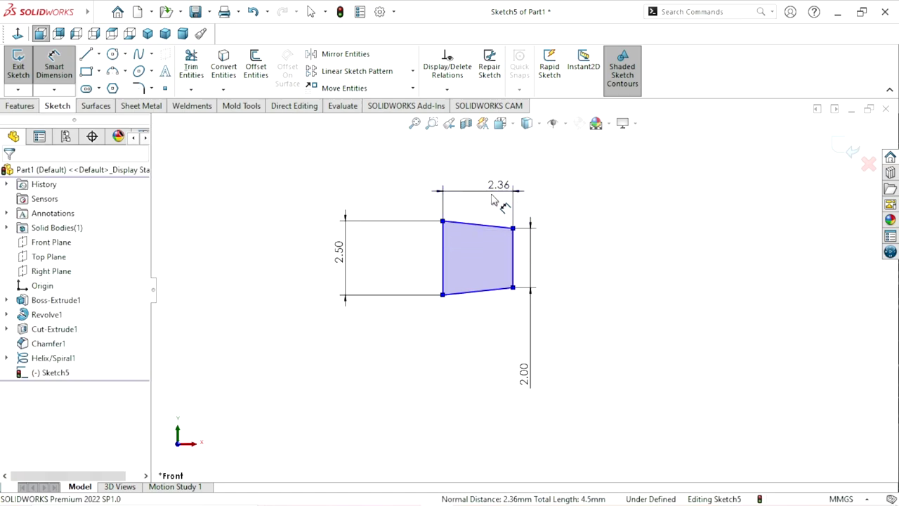
{"action": "type", "text": "2.5"}
{"action": "left_click", "coordinate": [444, 171]}
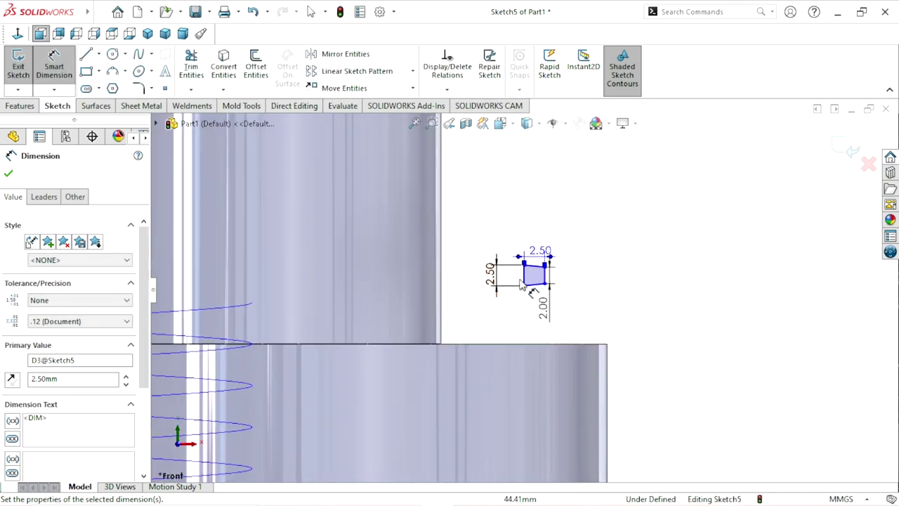
{"action": "scroll", "coordinate": [521, 283], "scroll_direction": "down", "scroll_amount": 2}
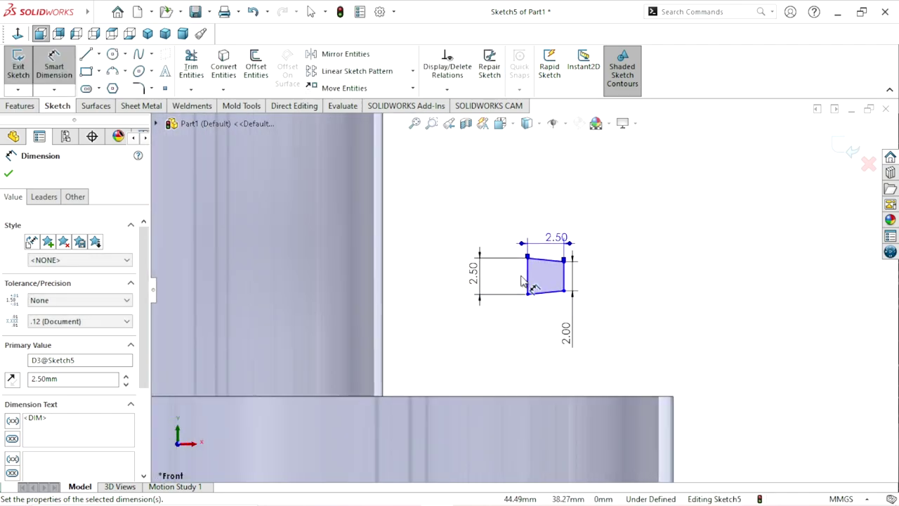
{"action": "left_click", "coordinate": [8, 174]}
{"action": "key", "text": "Escape"}
{"action": "scroll", "coordinate": [562, 302], "scroll_direction": "down", "scroll_amount": 1}
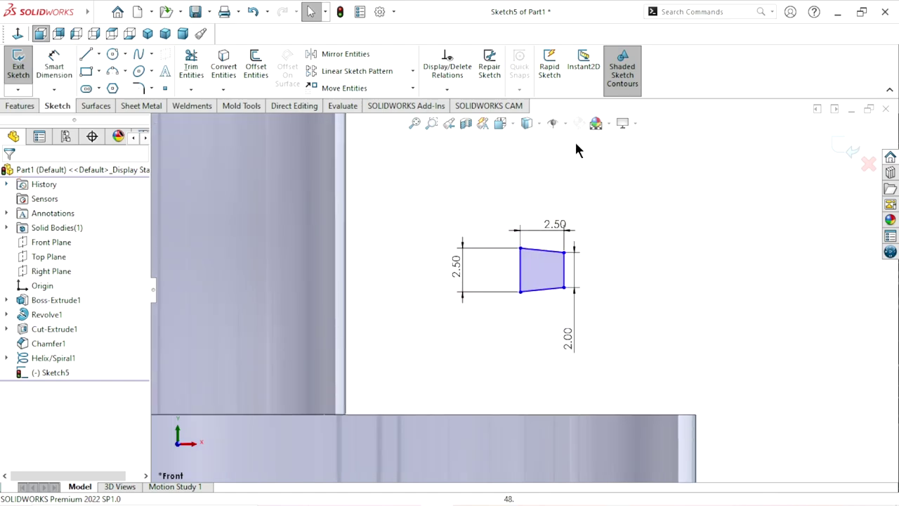
{"action": "left_click", "coordinate": [447, 90]}
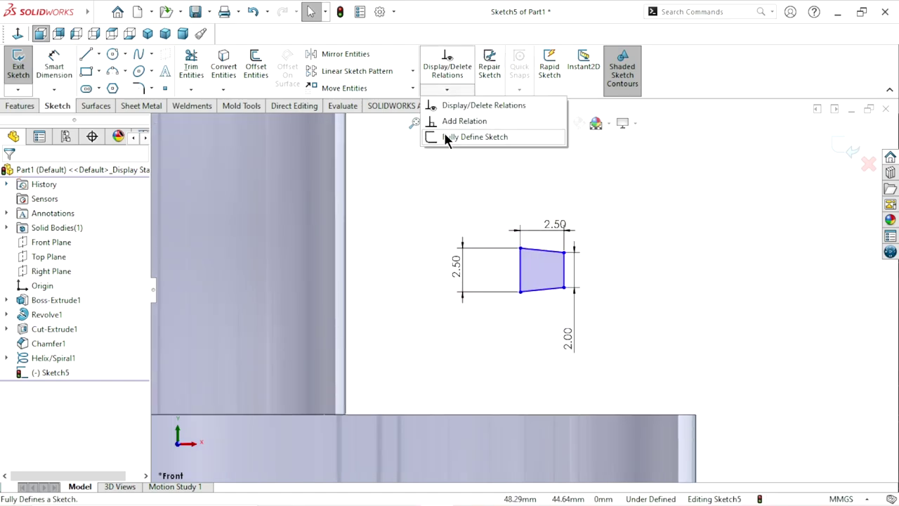
Step: Run Fully Define Sketch on all entities, accepting the calculated 44.96 and 37.01 dimensions
{"action": "left_click", "coordinate": [445, 152]}
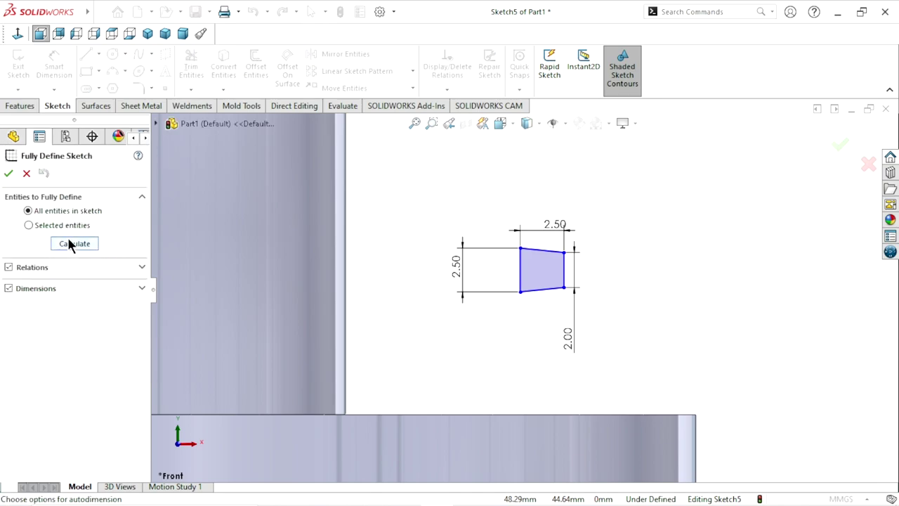
{"action": "left_click", "coordinate": [68, 241]}
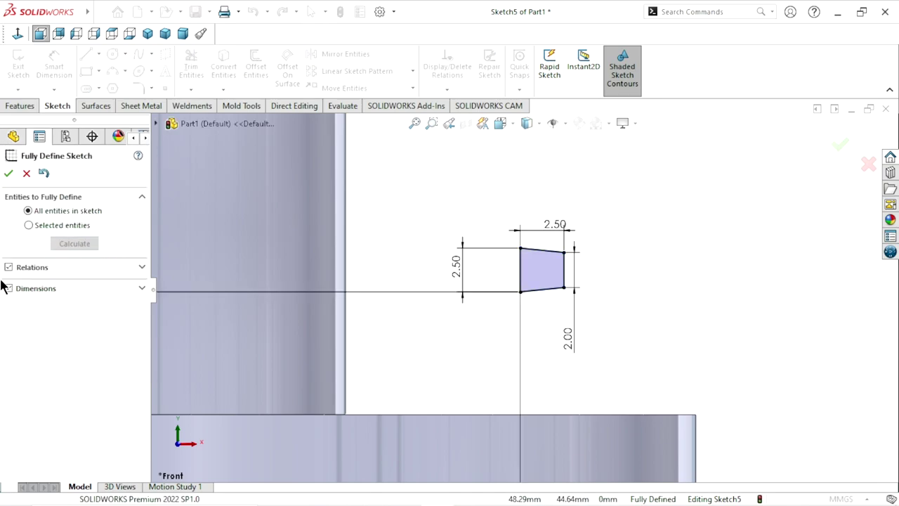
{"action": "left_click", "coordinate": [9, 175]}
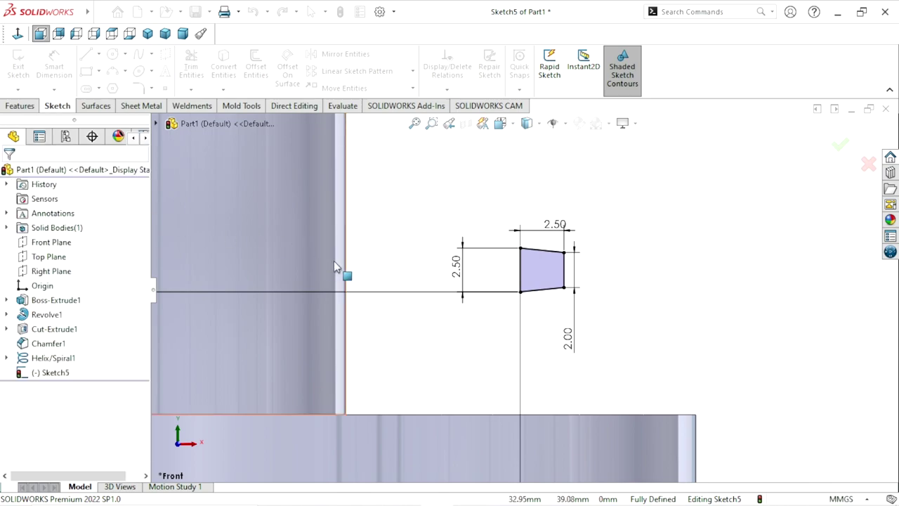
{"action": "scroll", "coordinate": [404, 281], "scroll_direction": "up", "scroll_amount": 5}
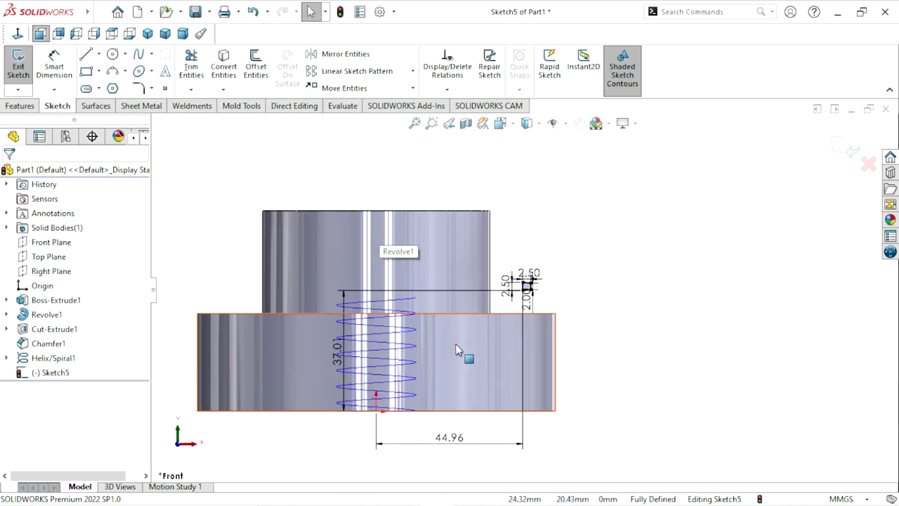
{"action": "scroll", "coordinate": [459, 351], "scroll_direction": "down", "scroll_amount": 1}
{"action": "scroll", "coordinate": [588, 251], "scroll_direction": "down", "scroll_amount": 1}
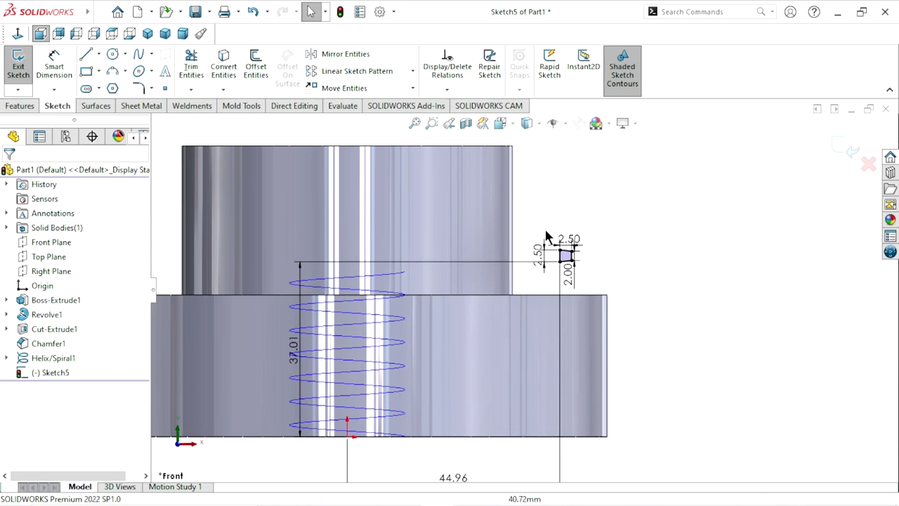
{"action": "scroll", "coordinate": [569, 261], "scroll_direction": "down", "scroll_amount": 1}
{"action": "scroll", "coordinate": [577, 273], "scroll_direction": "down", "scroll_amount": 1}
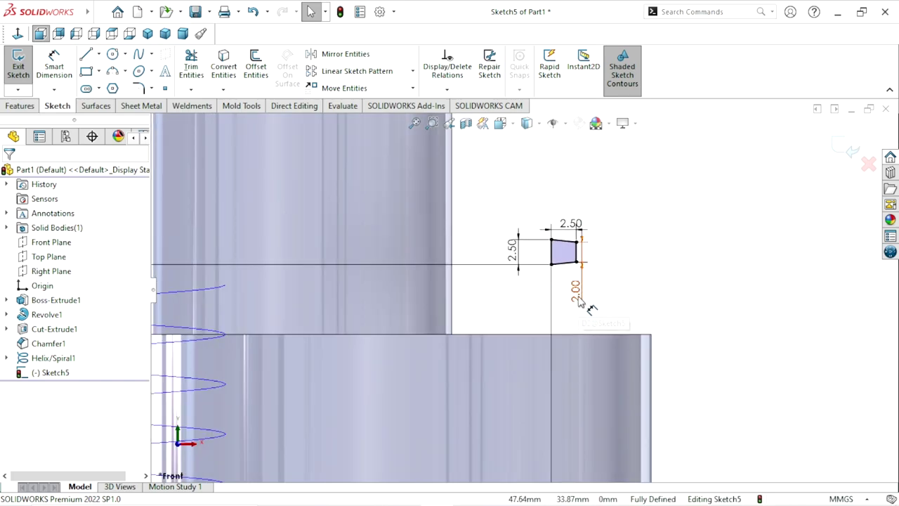
Step: Try a pierce relation between the profile's left edge and the helix, then undo it
{"action": "left_click", "coordinate": [552, 256]}
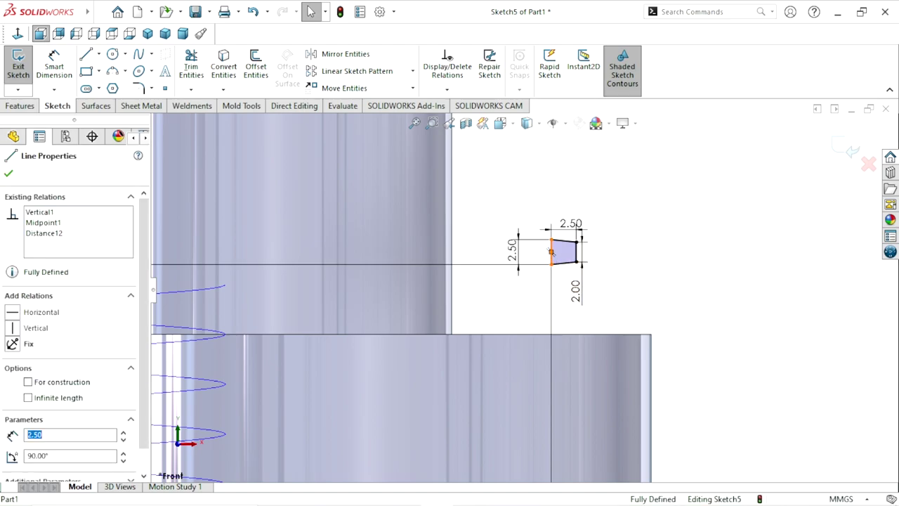
{"action": "left_click", "coordinate": [201, 290]}
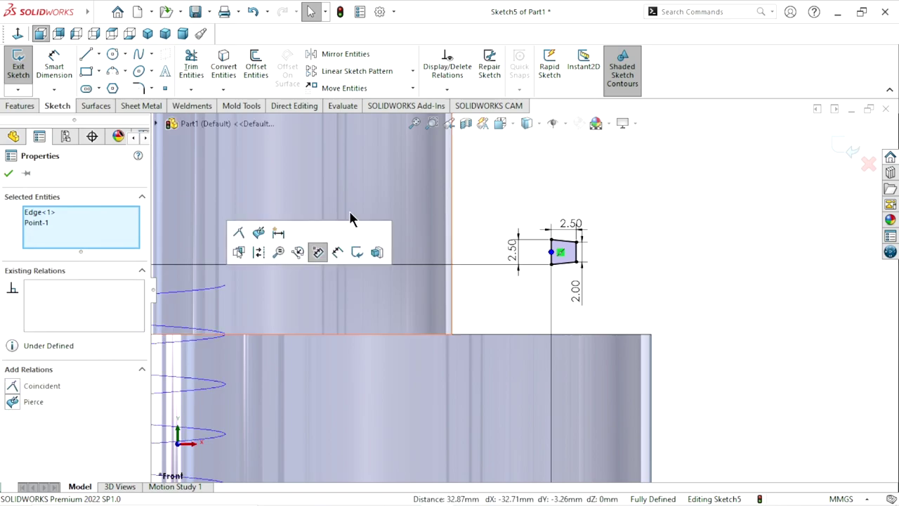
{"action": "left_click", "coordinate": [264, 239]}
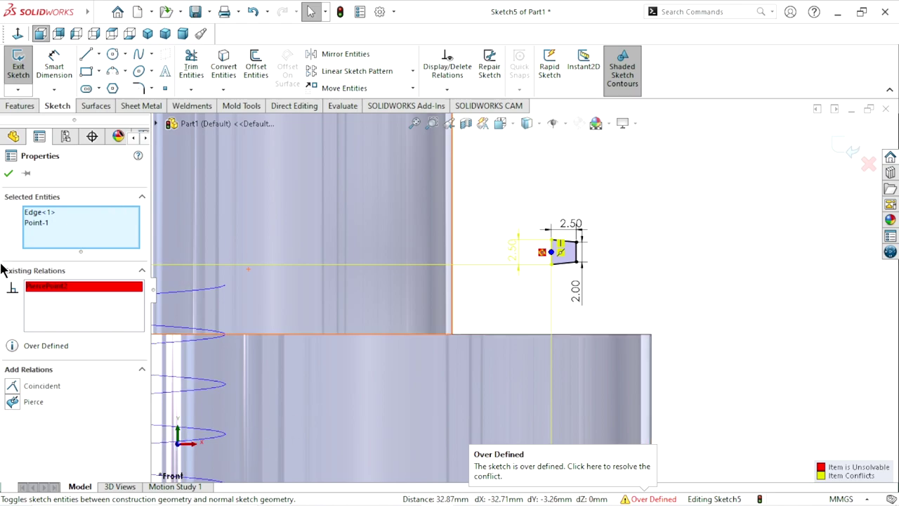
{"action": "left_click", "coordinate": [252, 11]}
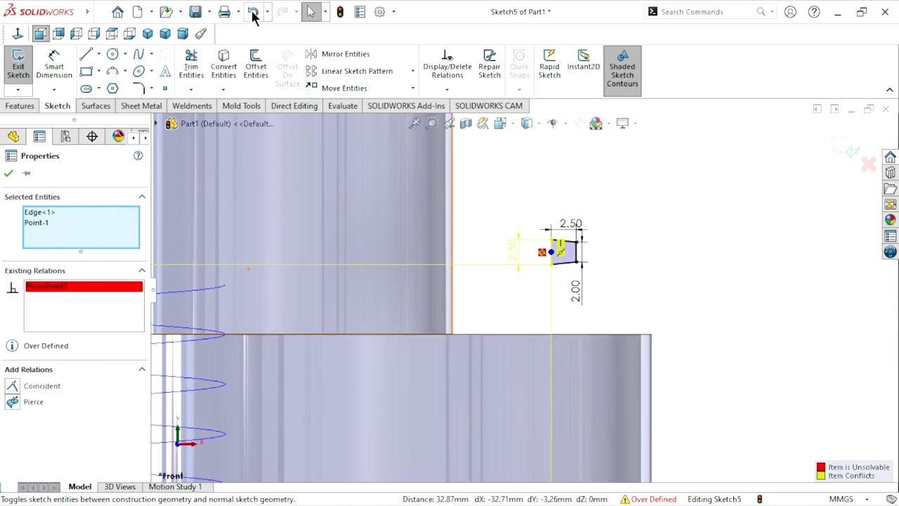
{"action": "scroll", "coordinate": [572, 293], "scroll_direction": "down", "scroll_amount": 2}
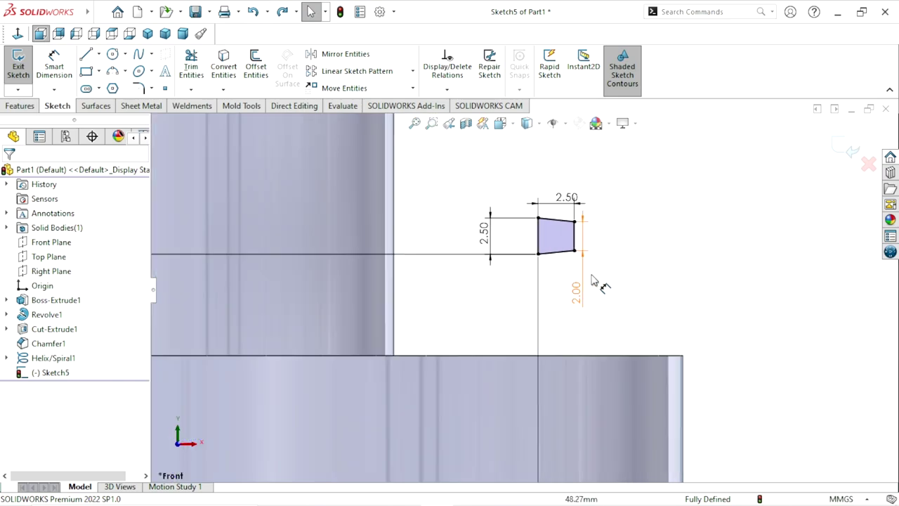
{"action": "scroll", "coordinate": [570, 253], "scroll_direction": "up", "scroll_amount": 3}
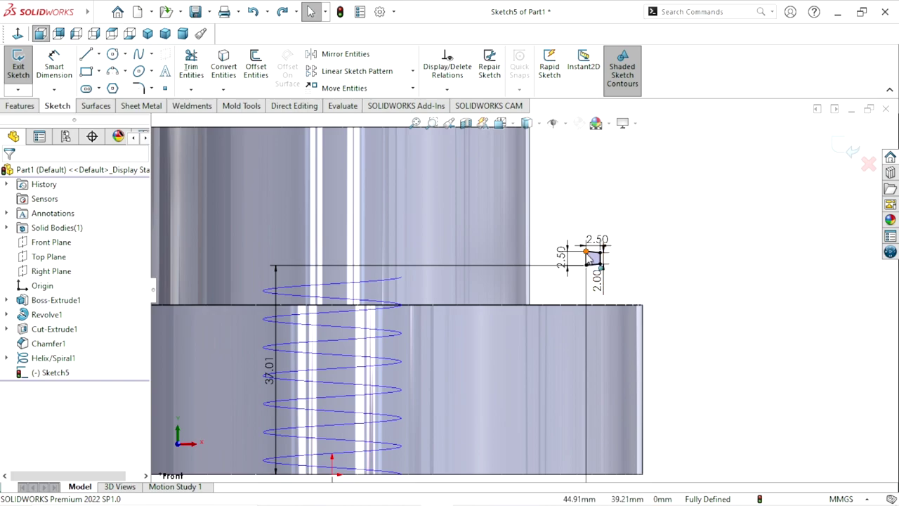
Step: Delete the automatic 37.01 location dimension and select the 44.96 dimension
{"action": "left_click", "coordinate": [594, 260]}
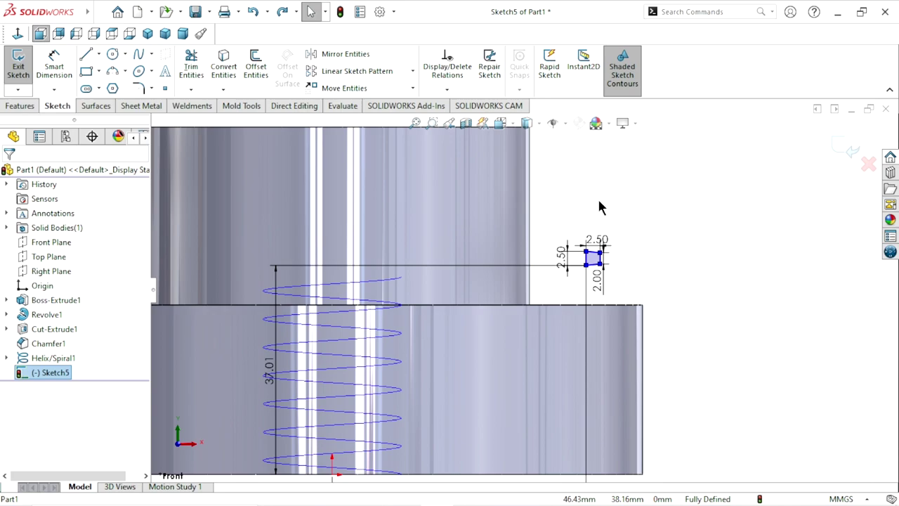
{"action": "left_click", "coordinate": [697, 272]}
{"action": "scroll", "coordinate": [587, 296], "scroll_direction": "down", "scroll_amount": 2}
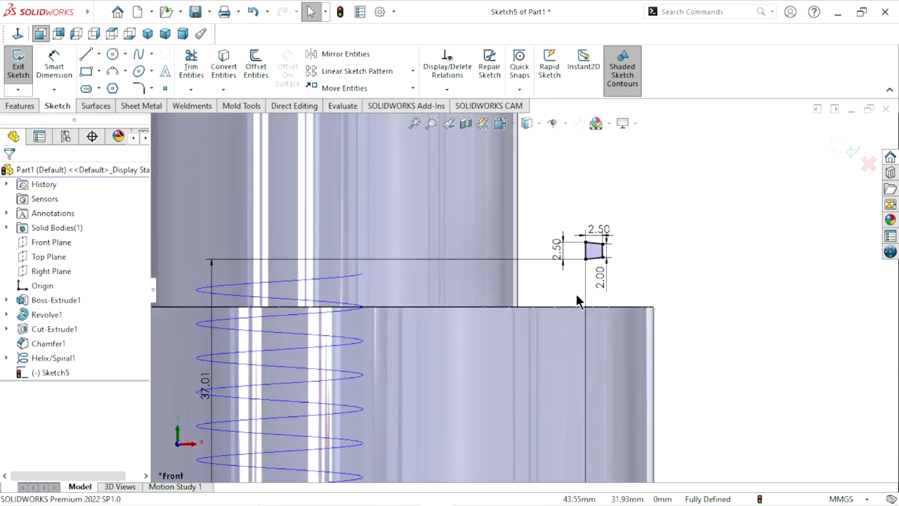
{"action": "scroll", "coordinate": [531, 300], "scroll_direction": "up", "scroll_amount": 2}
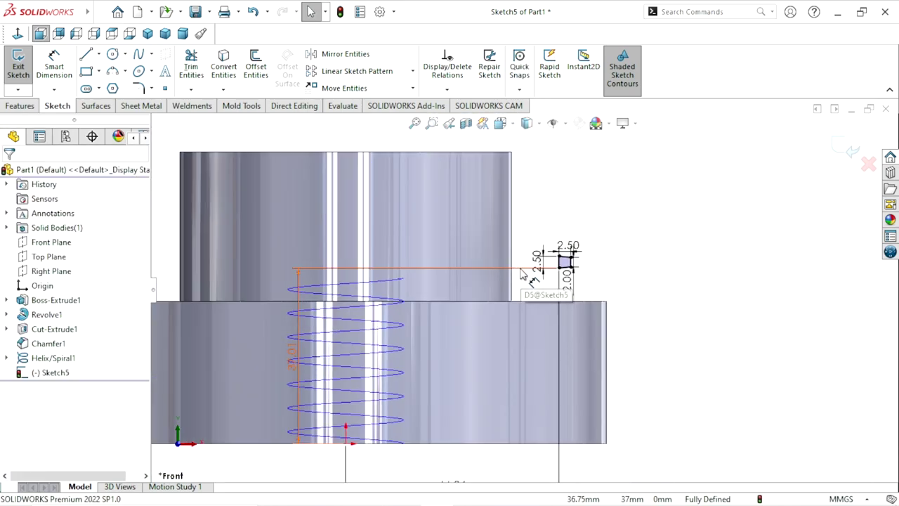
{"action": "left_click", "coordinate": [521, 274]}
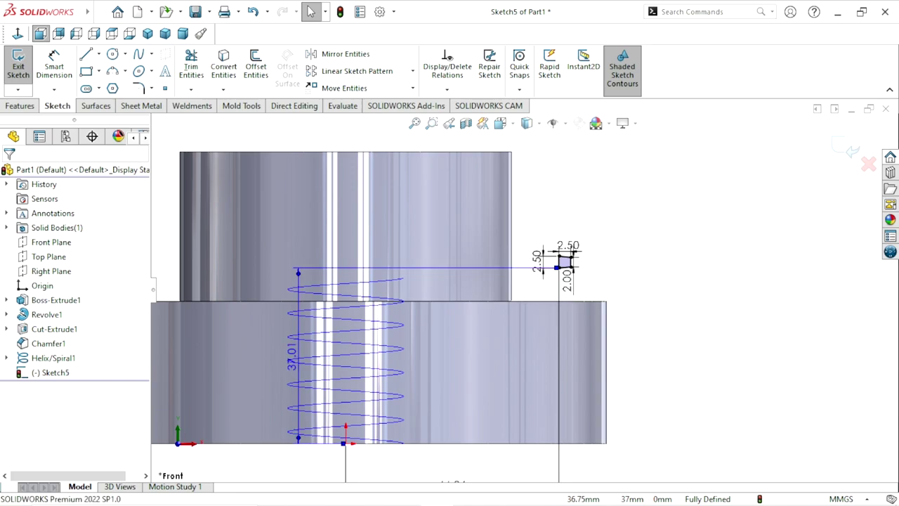
{"action": "key", "text": "Delete"}
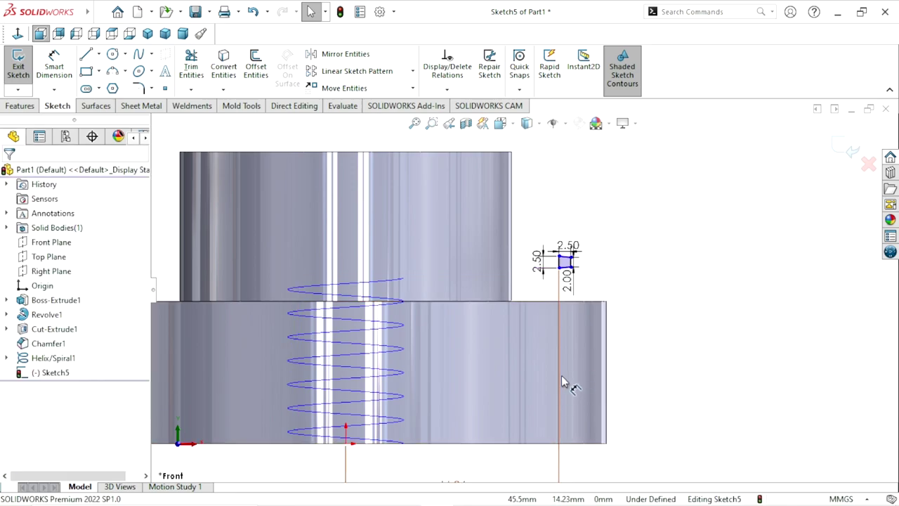
{"action": "left_click", "coordinate": [561, 381]}
{"action": "left_click", "coordinate": [566, 391]}
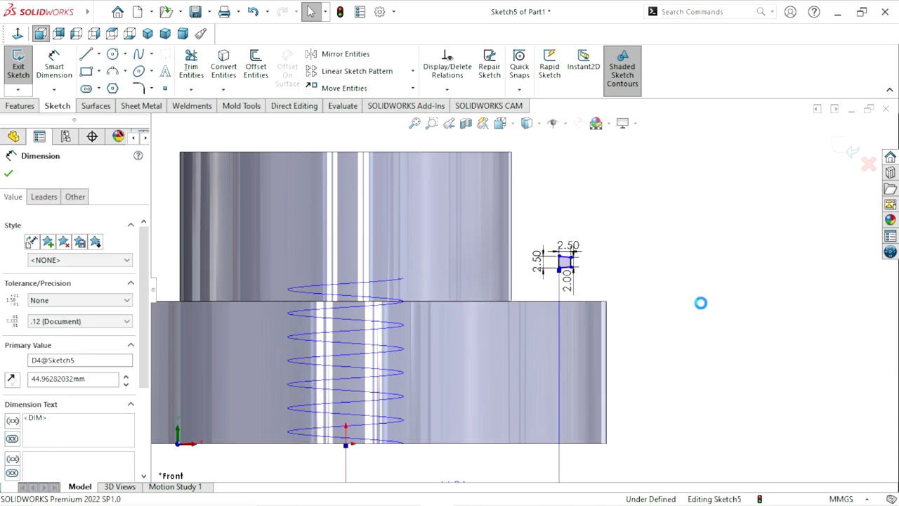
{"action": "scroll", "coordinate": [548, 309], "scroll_direction": "down", "scroll_amount": 2}
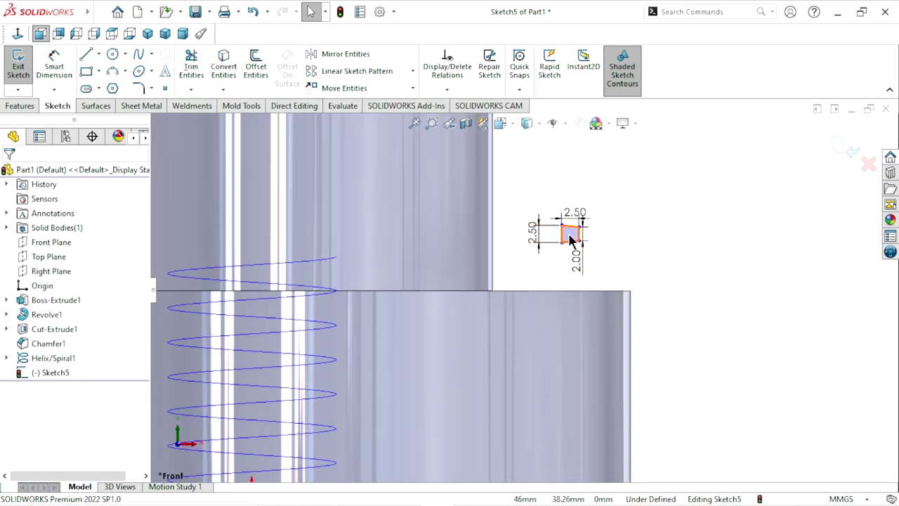
Step: Move the square profile to the helix's top end and pierce its left edge onto the helix
{"action": "left_click_drag", "start_coordinate": [570, 234], "coordinate": [388, 246]}
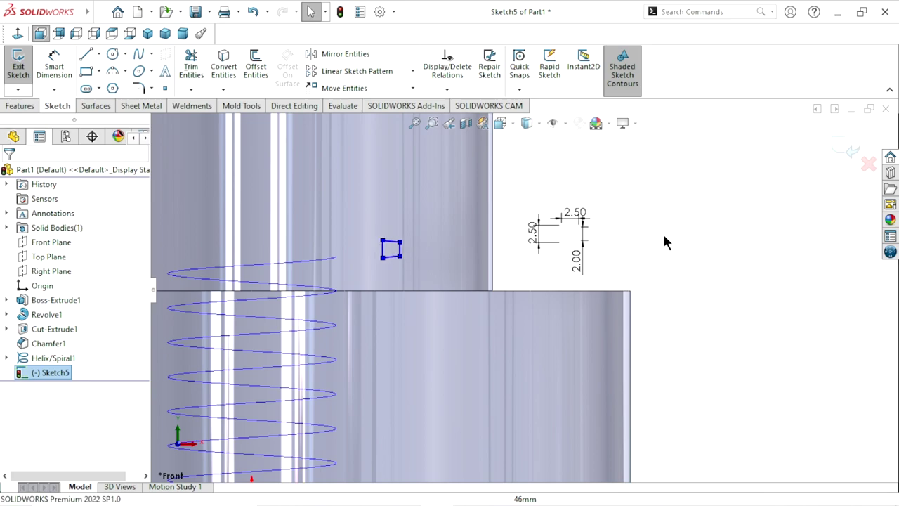
{"action": "left_click", "coordinate": [703, 226]}
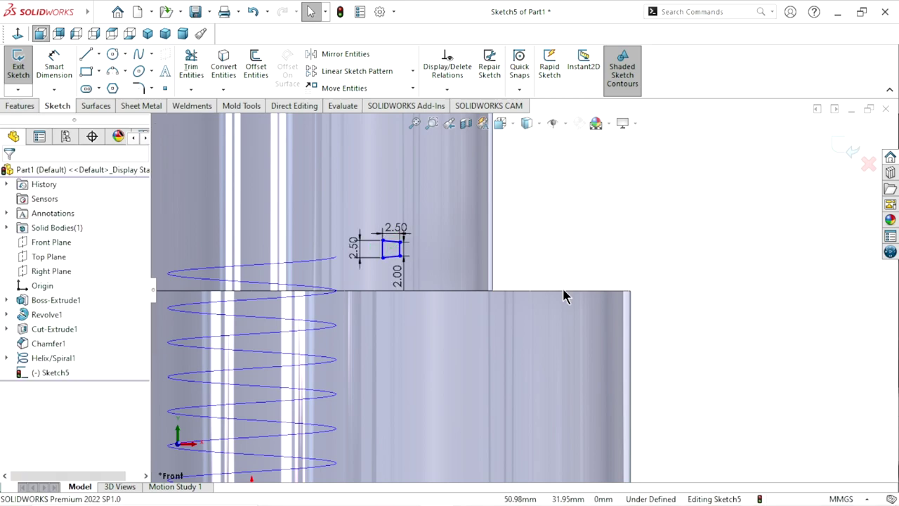
{"action": "left_click", "coordinate": [383, 251]}
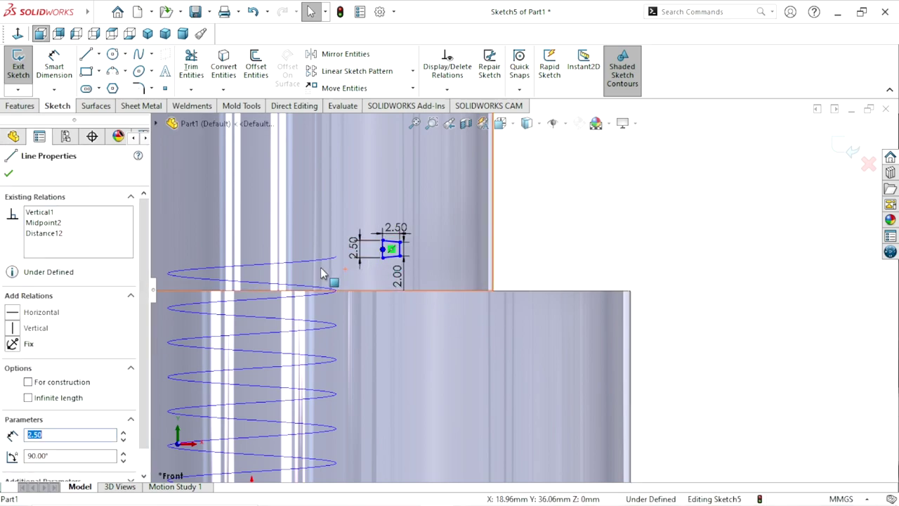
{"action": "left_click", "coordinate": [326, 260], "text": "ctrl"}
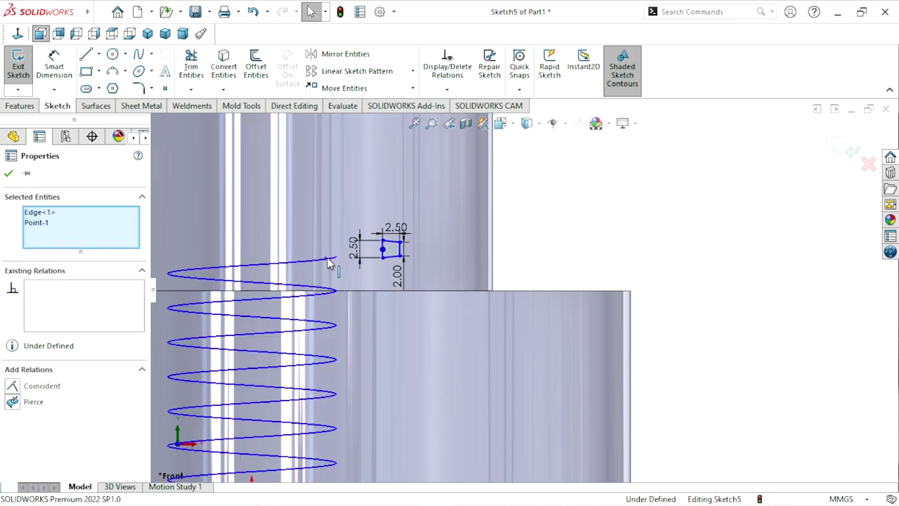
{"action": "left_click", "coordinate": [388, 202]}
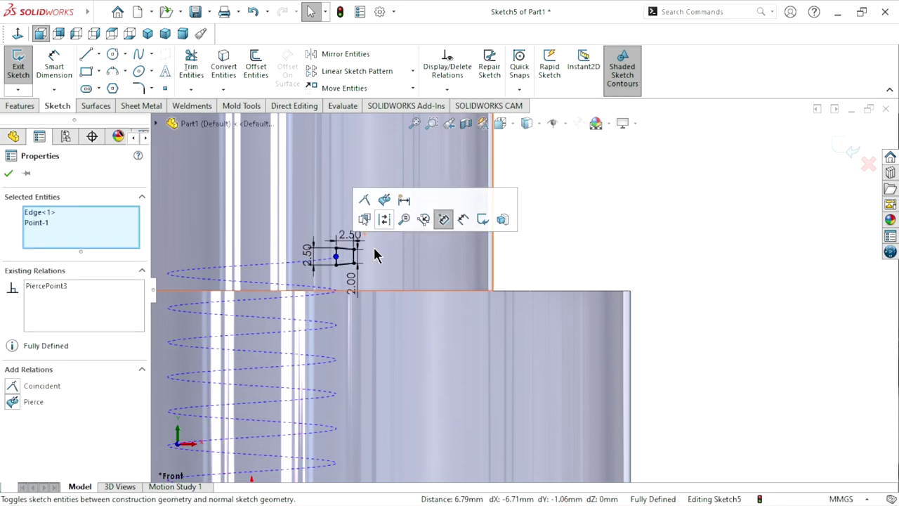
{"action": "left_click", "coordinate": [9, 175]}
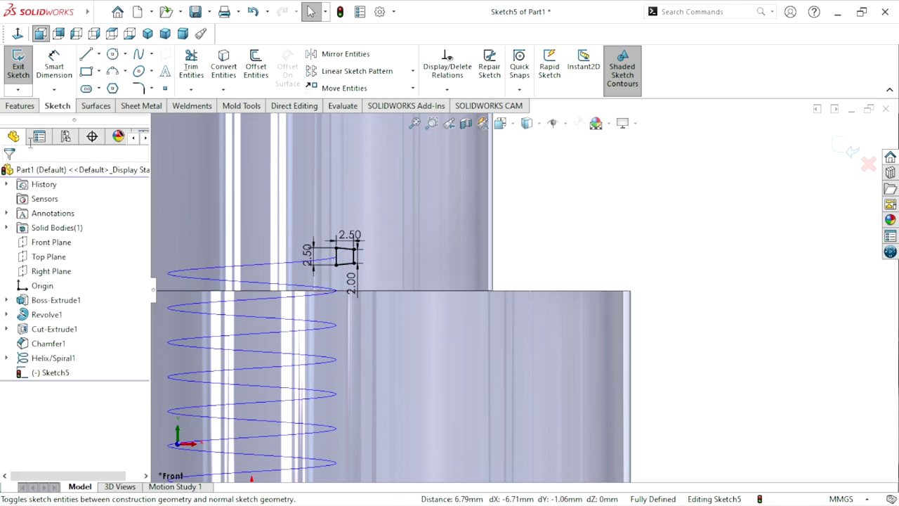
{"action": "left_click", "coordinate": [25, 107]}
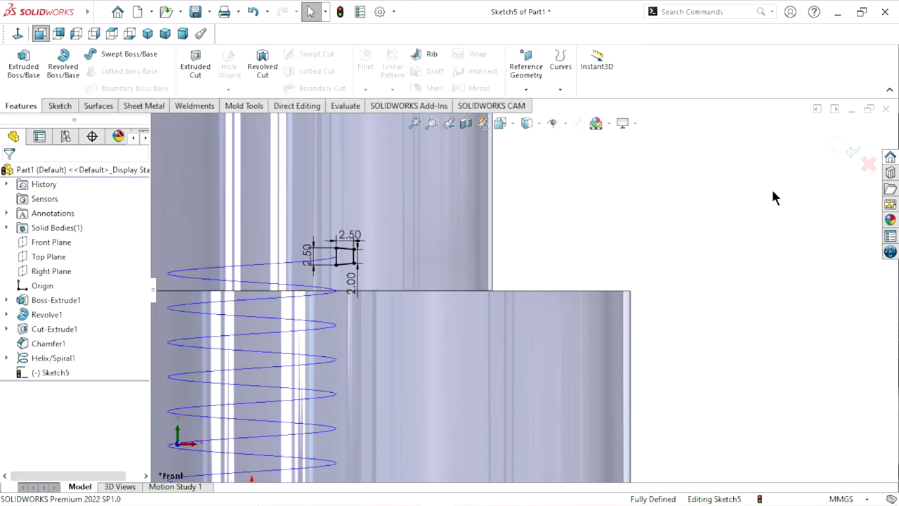
Step: Sweep-cut the Sketch5 profile along Helix/Spiral1 to create Cut-Sweep1
{"action": "left_click", "coordinate": [849, 151]}
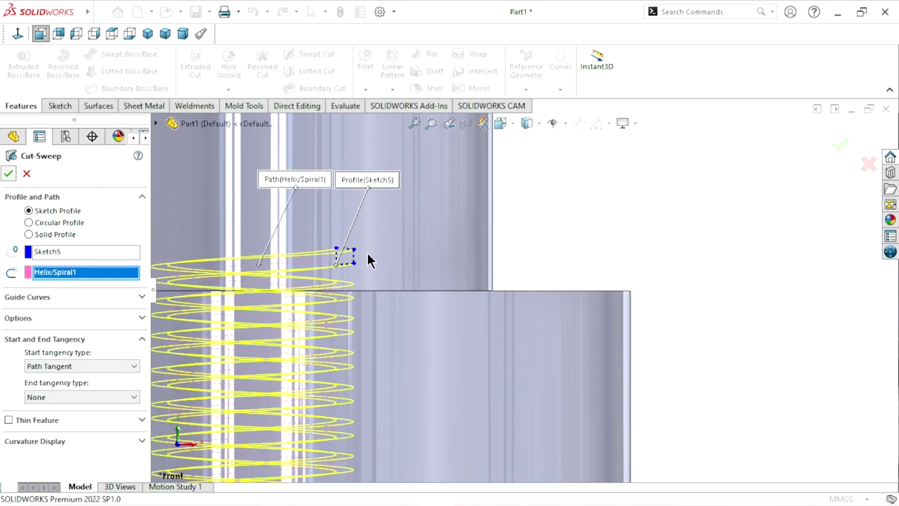
{"action": "key", "text": "Return"}
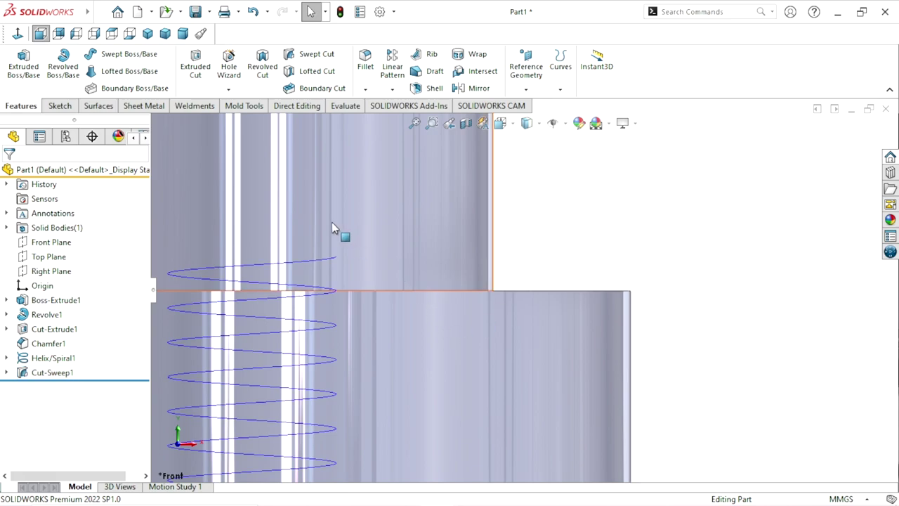
Step: Hide Helix/Spiral1 and orbit around the flange to inspect the thread grooves in the bore
{"action": "left_click", "coordinate": [306, 265]}
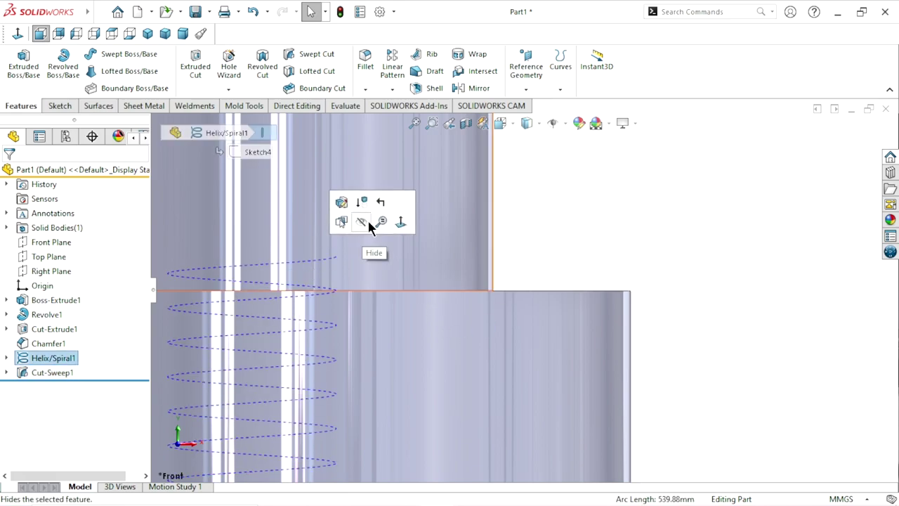
{"action": "left_click", "coordinate": [583, 188]}
{"action": "key", "text": "f"}
{"action": "middle_click_drag", "start_coordinate": [476, 268], "coordinate": [386, 171]}
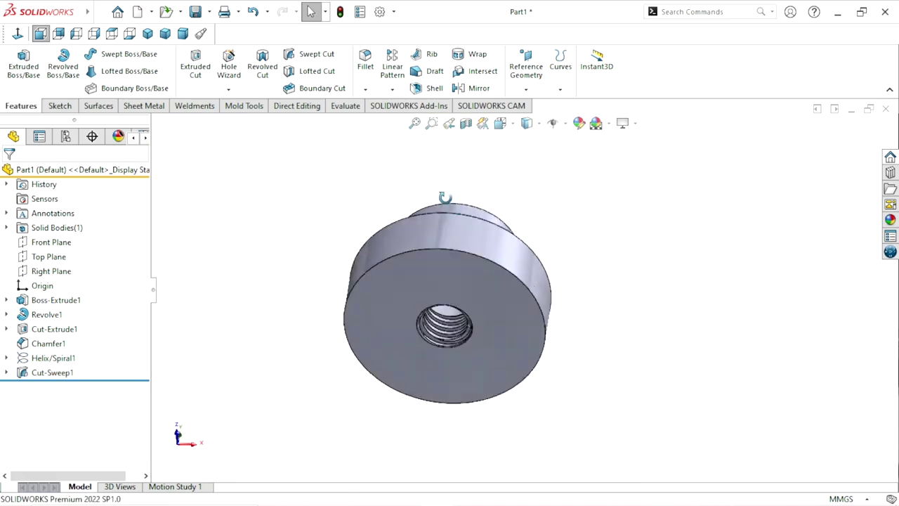
{"action": "scroll", "coordinate": [450, 310], "scroll_direction": "down", "scroll_amount": 5}
{"action": "scroll", "coordinate": [430, 317], "scroll_direction": "down", "scroll_amount": 3}
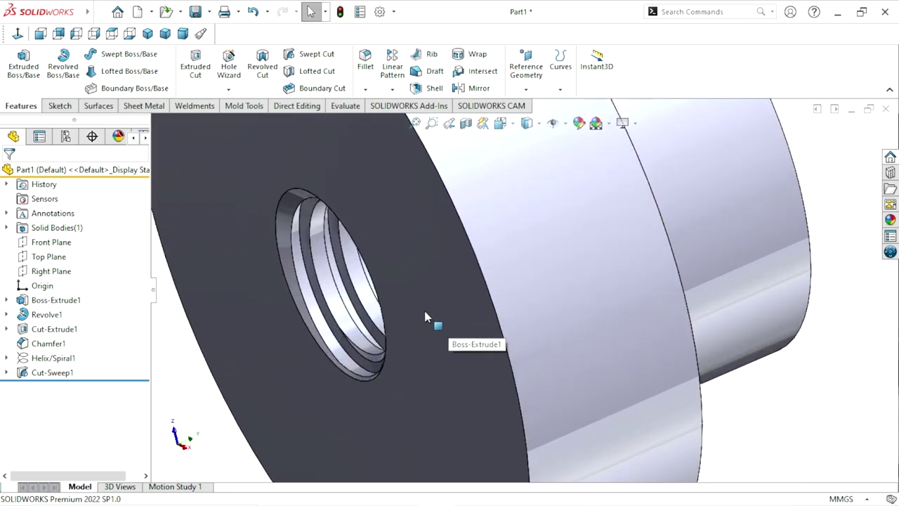
{"action": "mouse_move", "coordinate": [429, 317]}
{"action": "middle_mouse_down"}
{"action": "mouse_move", "coordinate": [410, 260]}
{"action": "mouse_move", "coordinate": [417, 251]}
{"action": "mouse_move", "coordinate": [341, 255]}
{"action": "mouse_move", "coordinate": [289, 325]}
{"action": "mouse_move", "coordinate": [365, 337]}
{"action": "middle_mouse_up"}
{"action": "scroll", "coordinate": [453, 325], "scroll_direction": "up", "scroll_amount": 3}
{"action": "scroll", "coordinate": [514, 284], "scroll_direction": "up", "scroll_amount": 3}
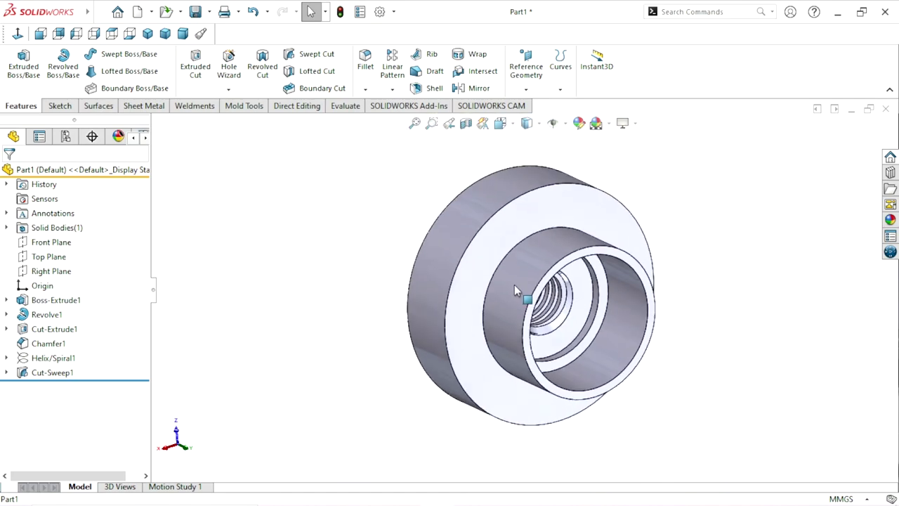
{"action": "middle_click_drag", "start_coordinate": [577, 314], "coordinate": [650, 293]}
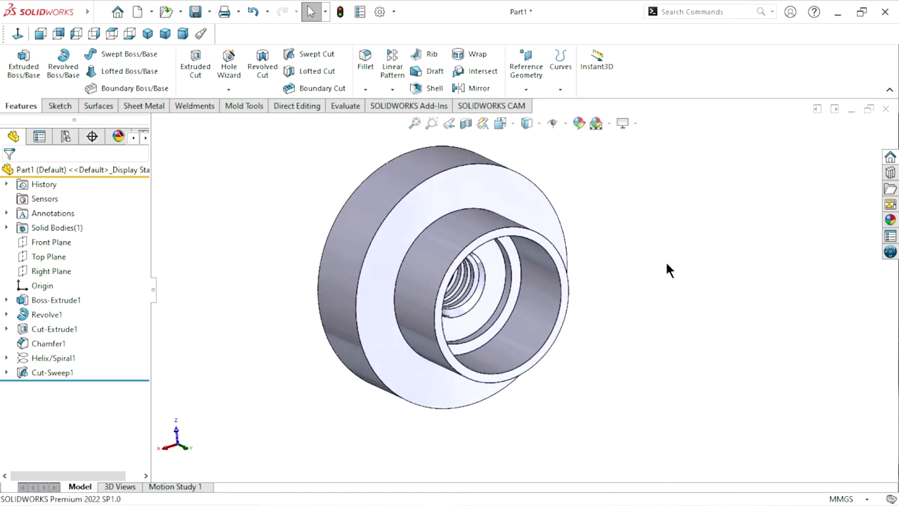
{"action": "scroll", "coordinate": [537, 307], "scroll_direction": "down", "scroll_amount": 2}
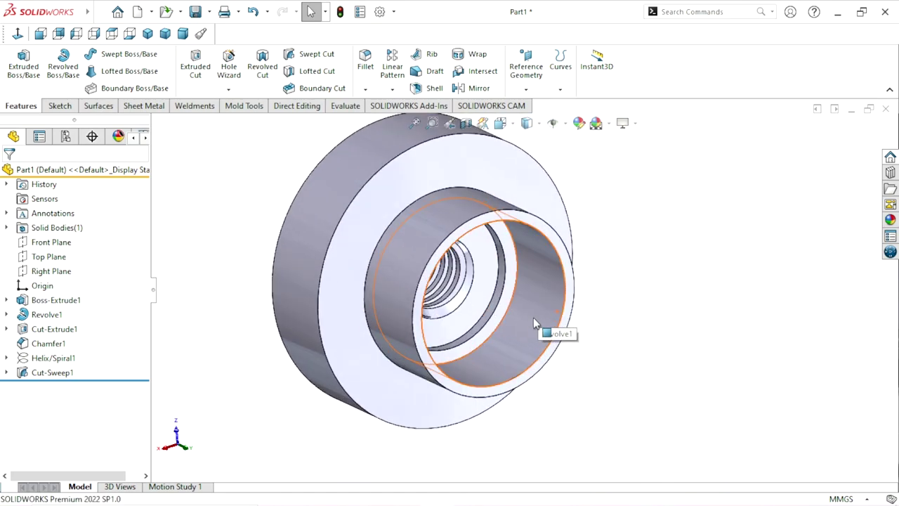
{"action": "scroll", "coordinate": [533, 317], "scroll_direction": "up", "scroll_amount": 3}
{"action": "scroll", "coordinate": [481, 326], "scroll_direction": "down", "scroll_amount": 1}
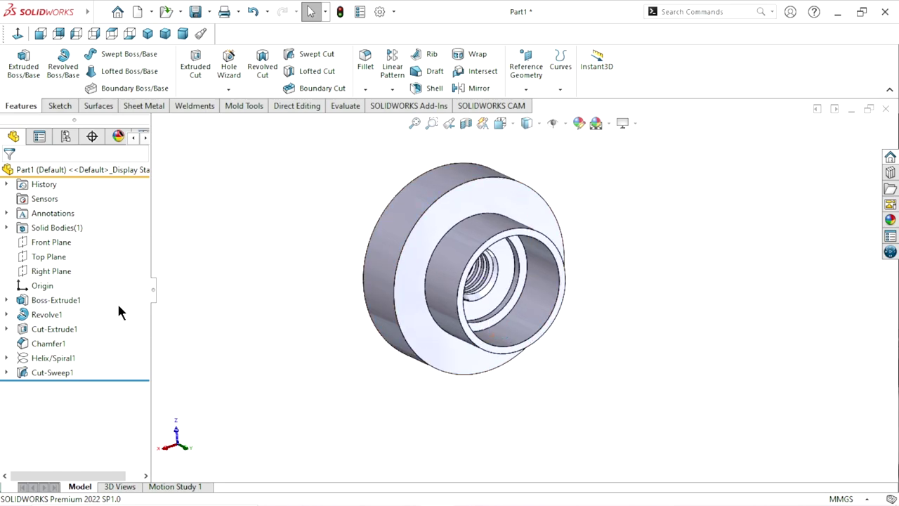
Step: Start a new sketch on the Front Plane, viewed face-on
{"action": "left_click", "coordinate": [65, 243]}
{"action": "left_click", "coordinate": [74, 222]}
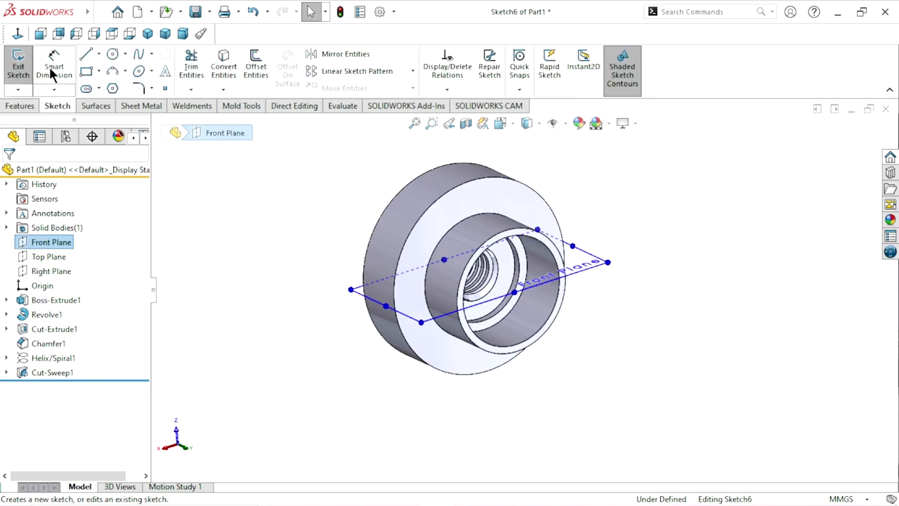
{"action": "left_click", "coordinate": [18, 34]}
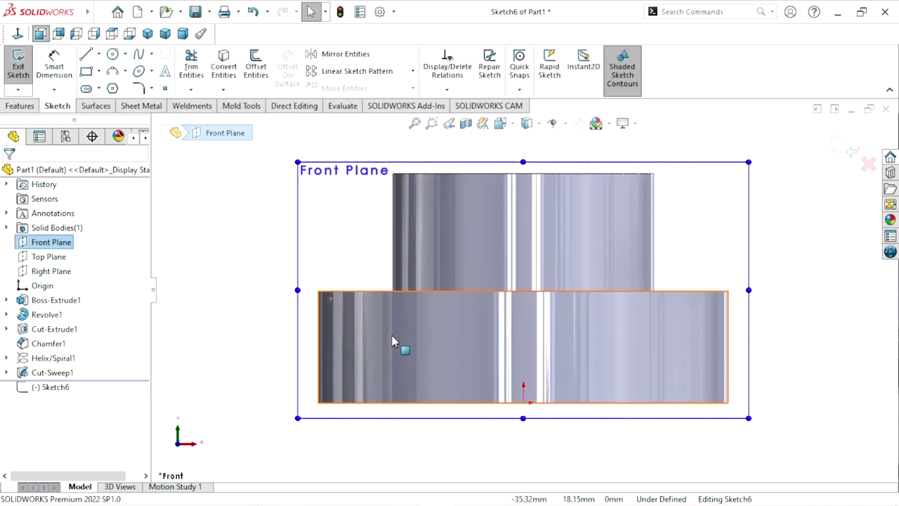
{"action": "scroll", "coordinate": [694, 341], "scroll_direction": "down", "scroll_amount": 3}
{"action": "left_click", "coordinate": [667, 288]}
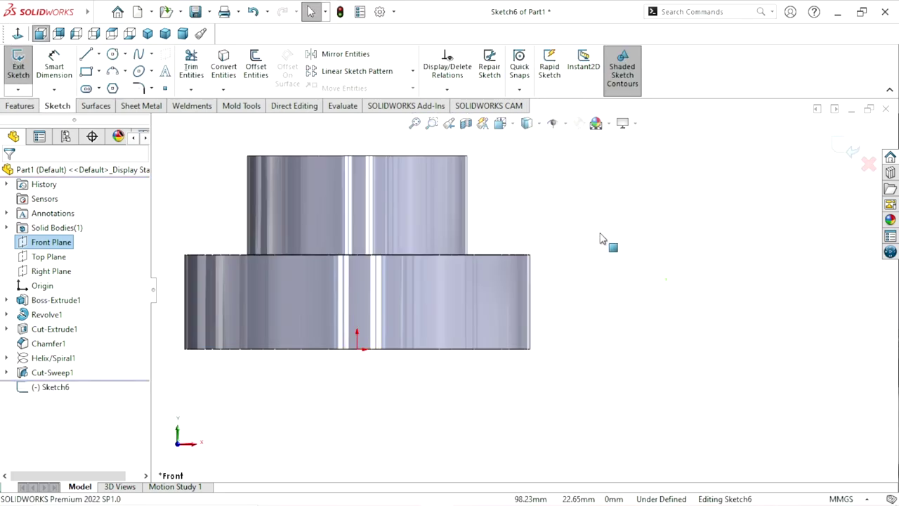
Step: Draw a horizontal centerline from the part's right edge and a vertical centerline down to the origin
{"action": "left_click", "coordinate": [99, 54]}
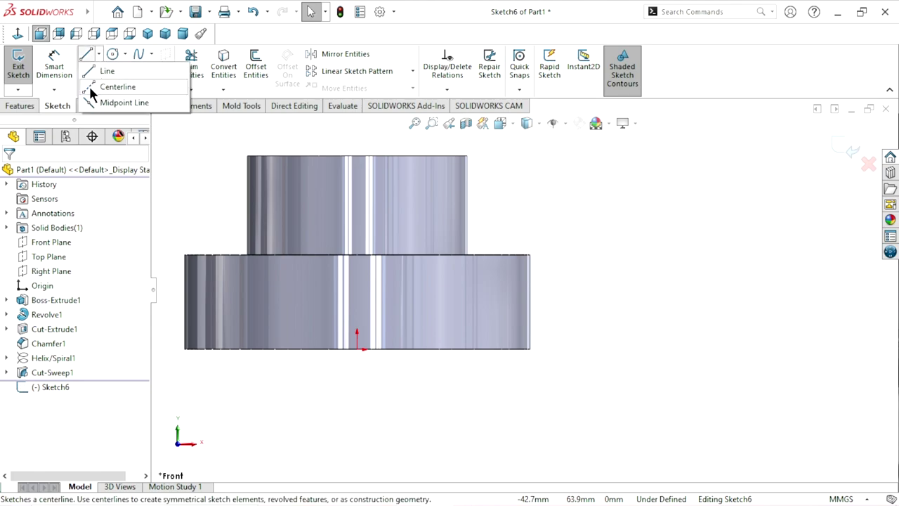
{"action": "left_click", "coordinate": [116, 85]}
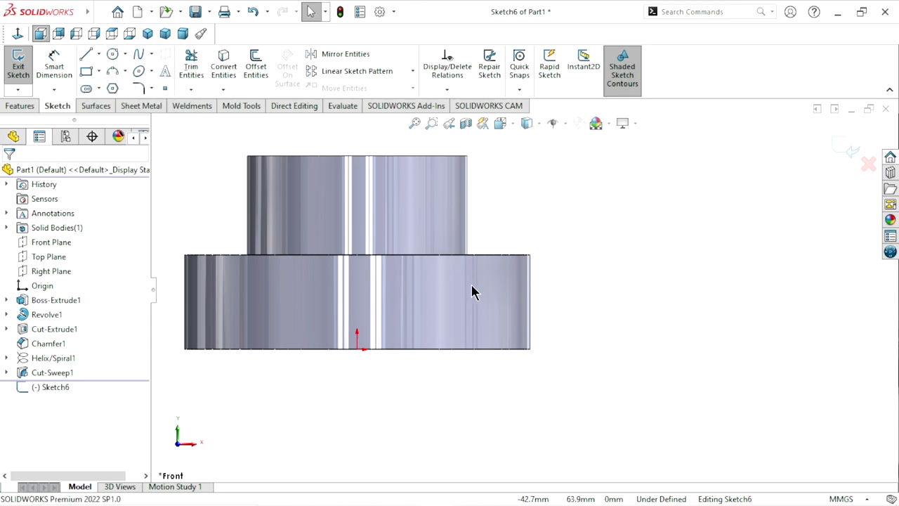
{"action": "left_click", "coordinate": [531, 302]}
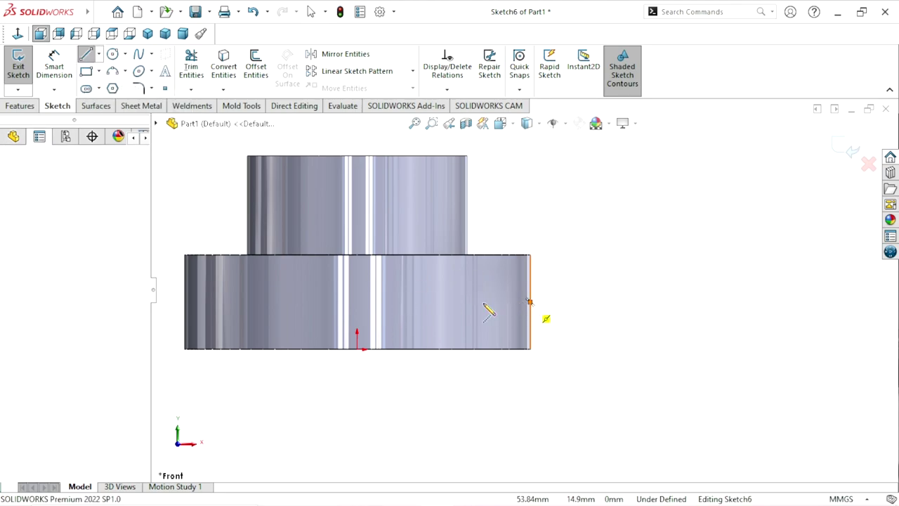
{"action": "left_click", "coordinate": [357, 302]}
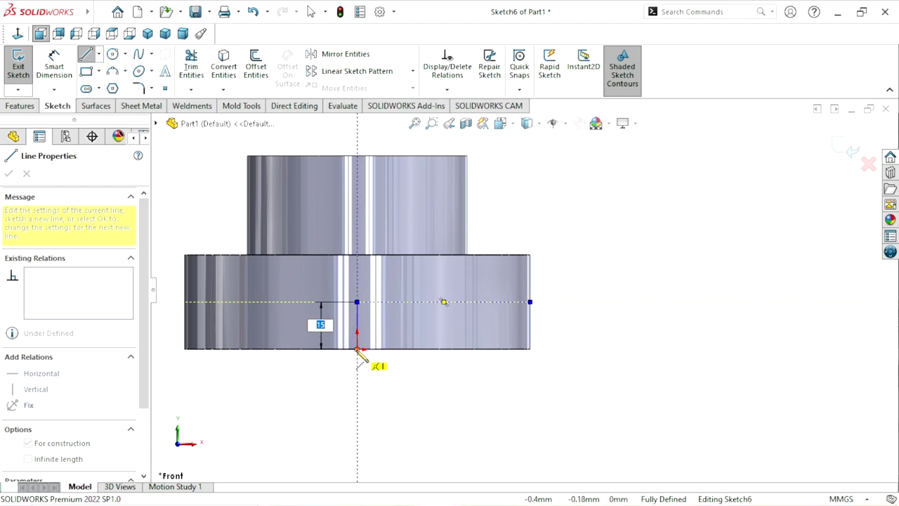
{"action": "left_click", "coordinate": [357, 349]}
{"action": "right_click", "coordinate": [601, 224]}
{"action": "left_click", "coordinate": [609, 217]}
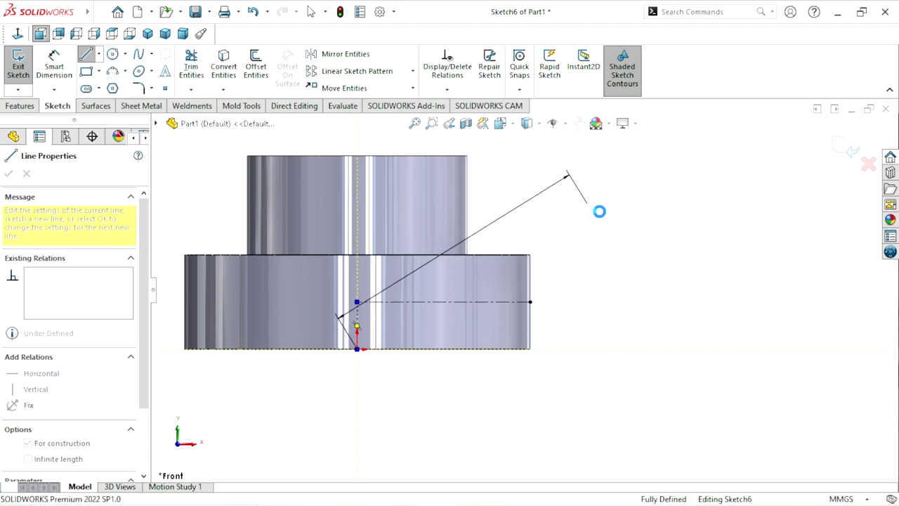
{"action": "scroll", "coordinate": [522, 289], "scroll_direction": "up", "scroll_amount": 1}
{"action": "scroll", "coordinate": [510, 279], "scroll_direction": "down", "scroll_amount": 1}
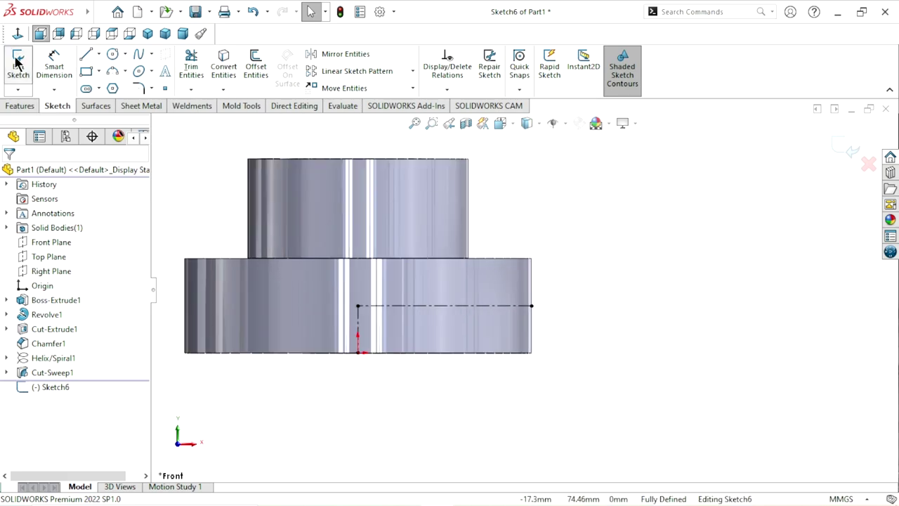
Step: Draw a horizontal line from the right edge, then a slanted line ending on the centerline
{"action": "key", "text": "l"}
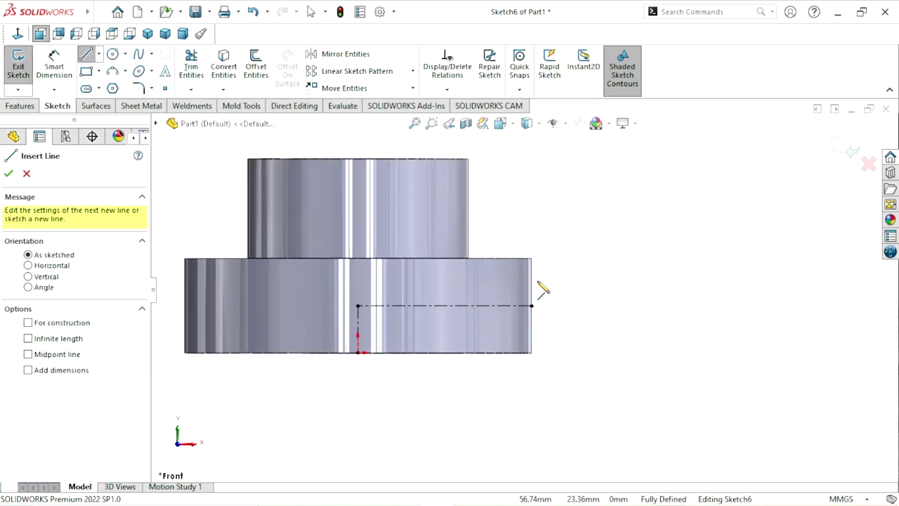
{"action": "left_click", "coordinate": [531, 280]}
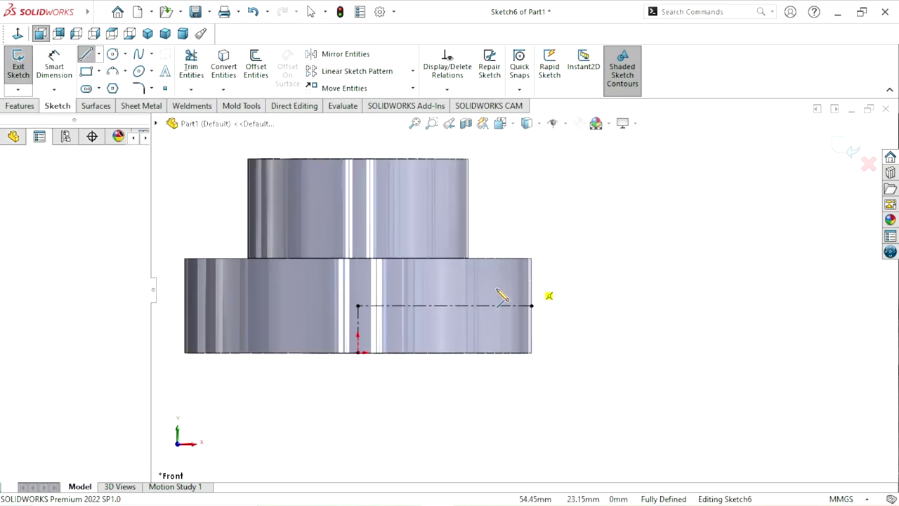
{"action": "left_click", "coordinate": [465, 279]}
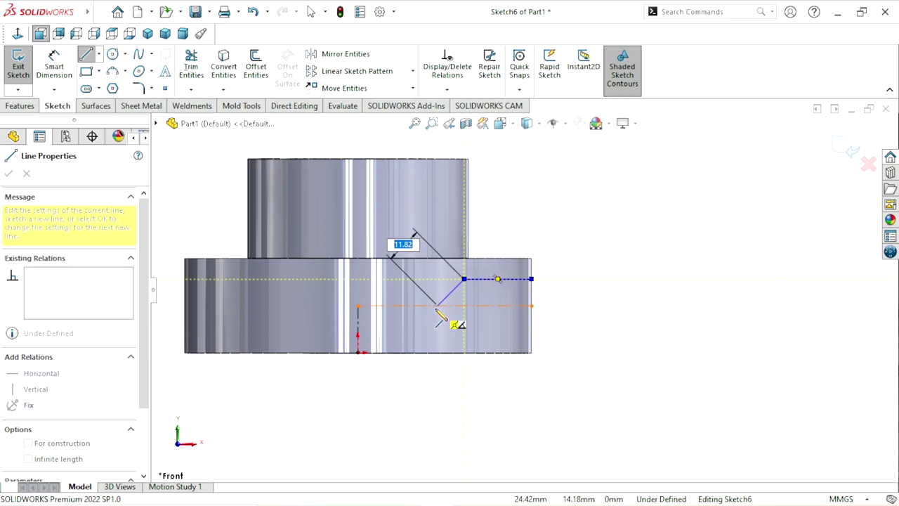
{"action": "left_click", "coordinate": [439, 303]}
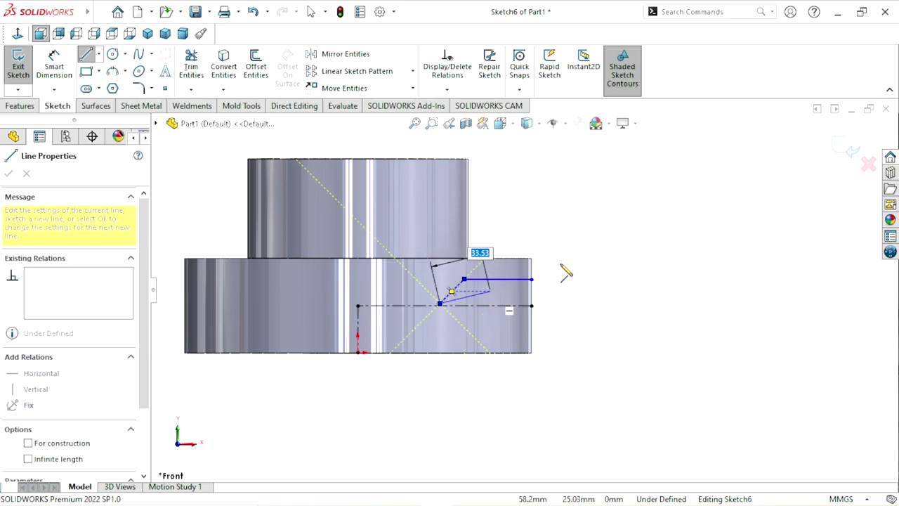
{"action": "right_click", "coordinate": [572, 261]}
{"action": "left_click", "coordinate": [582, 270]}
{"action": "scroll", "coordinate": [489, 298], "scroll_direction": "down", "scroll_amount": 1}
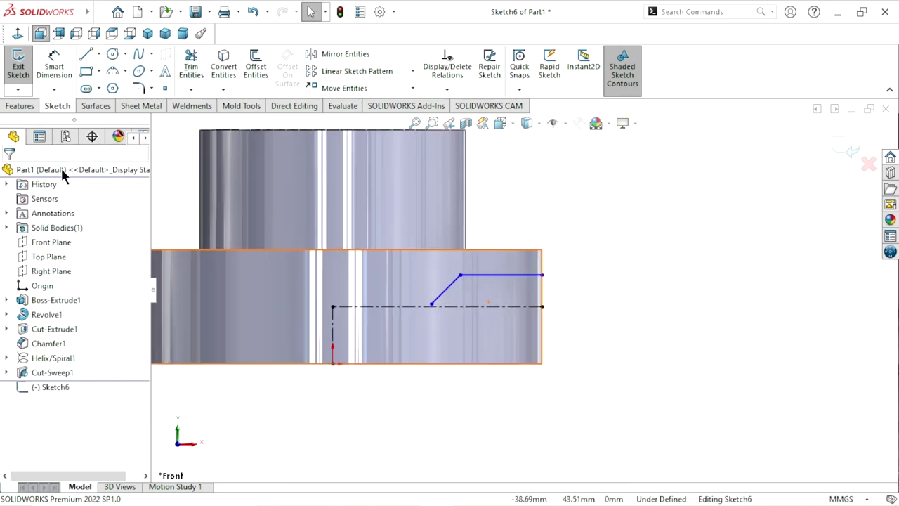
{"action": "scroll", "coordinate": [442, 307], "scroll_direction": "down", "scroll_amount": 3}
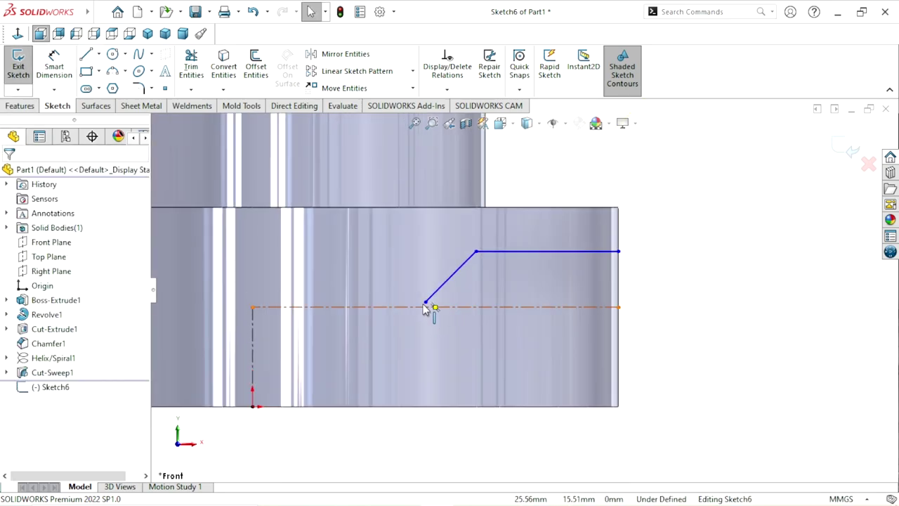
{"action": "left_click", "coordinate": [424, 304]}
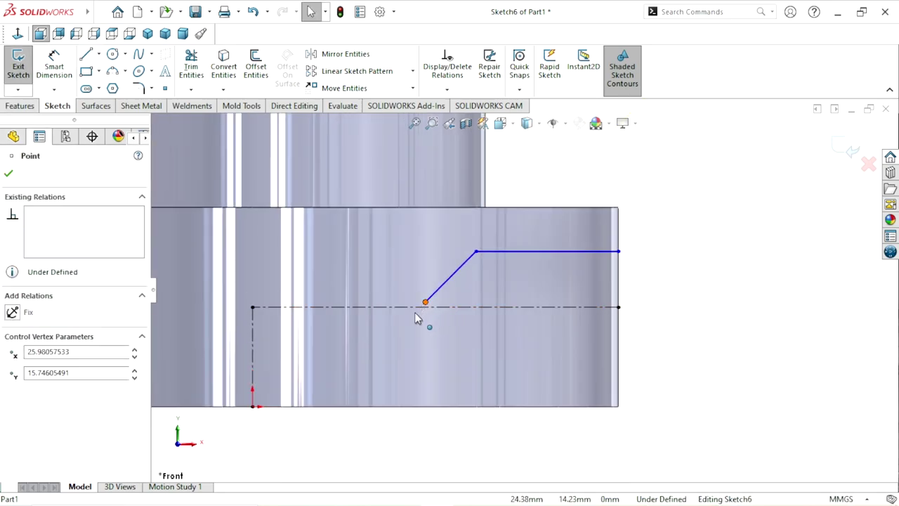
{"action": "left_click_drag", "start_coordinate": [420, 308], "coordinate": [421, 307]}
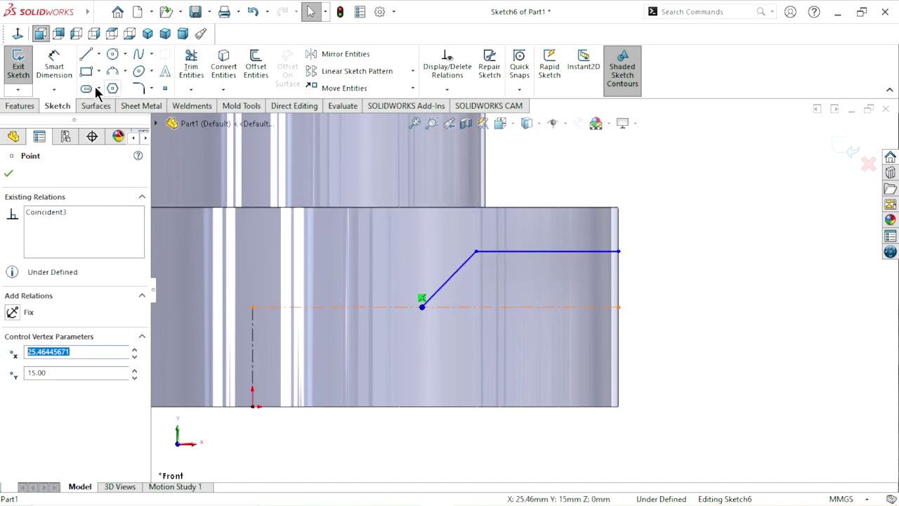
Step: Start an angle dimension between the slanted line and the horizontal centerline
{"action": "left_click", "coordinate": [42, 65]}
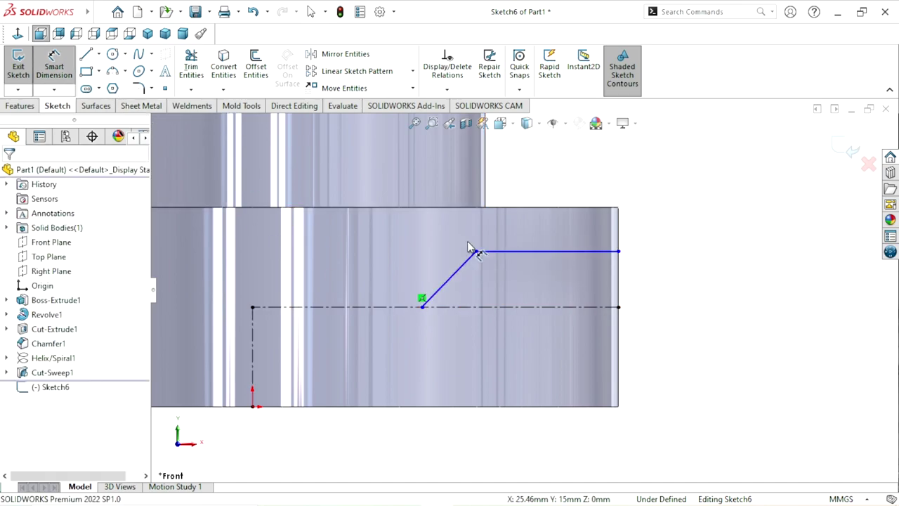
{"action": "left_click", "coordinate": [455, 280]}
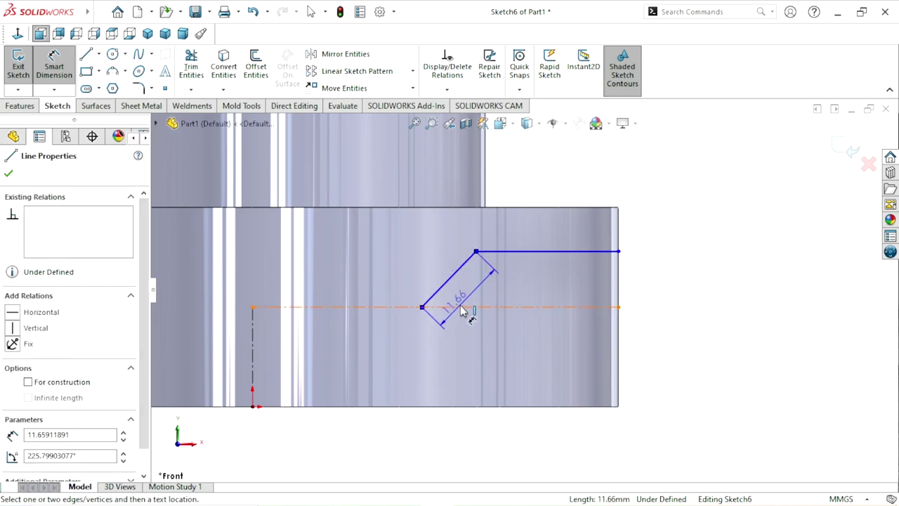
{"action": "left_click", "coordinate": [464, 307]}
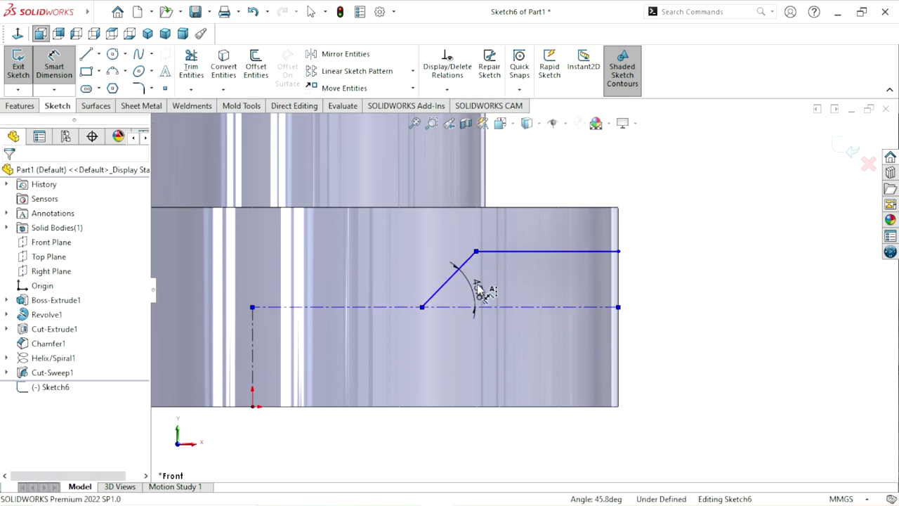
Step: Set the chamfer angle to 60° and the top line length to 15 mm
{"action": "left_click", "coordinate": [478, 288]}
{"action": "type", "text": "45"}
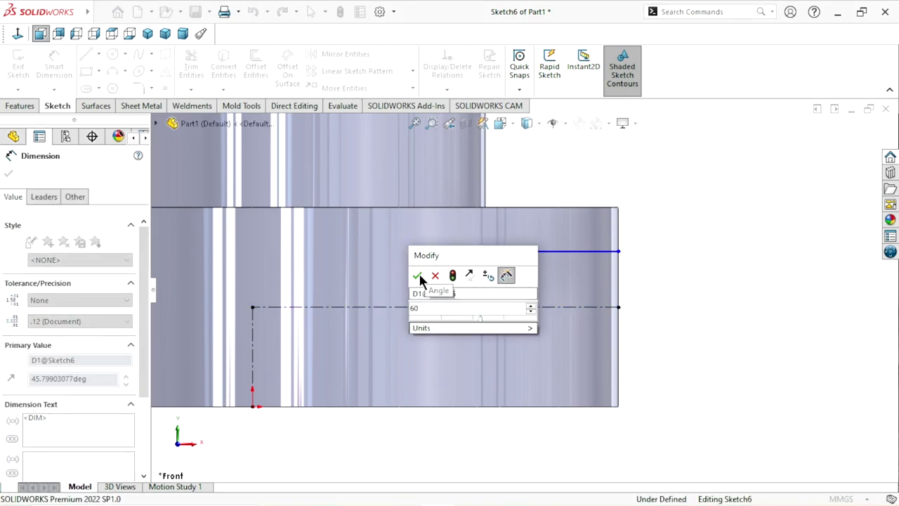
{"action": "left_click", "coordinate": [418, 274]}
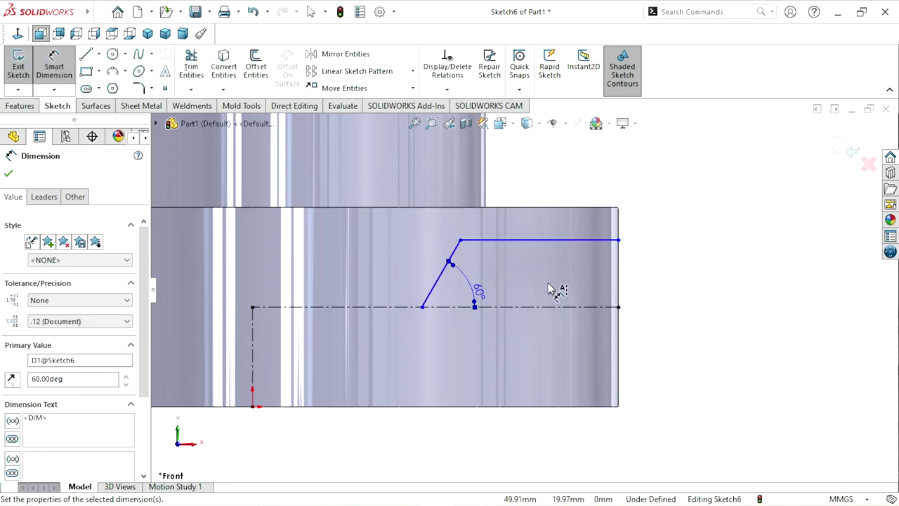
{"action": "left_click", "coordinate": [526, 240]}
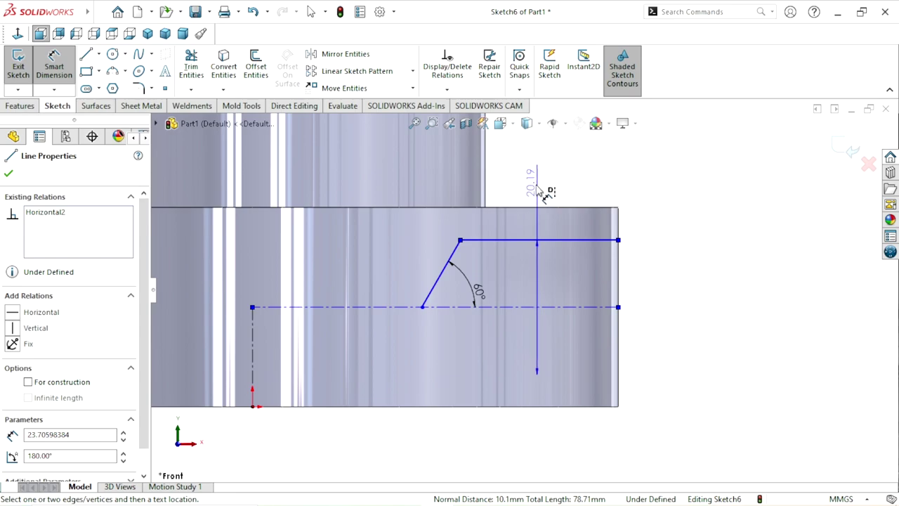
{"action": "left_click", "coordinate": [555, 171]}
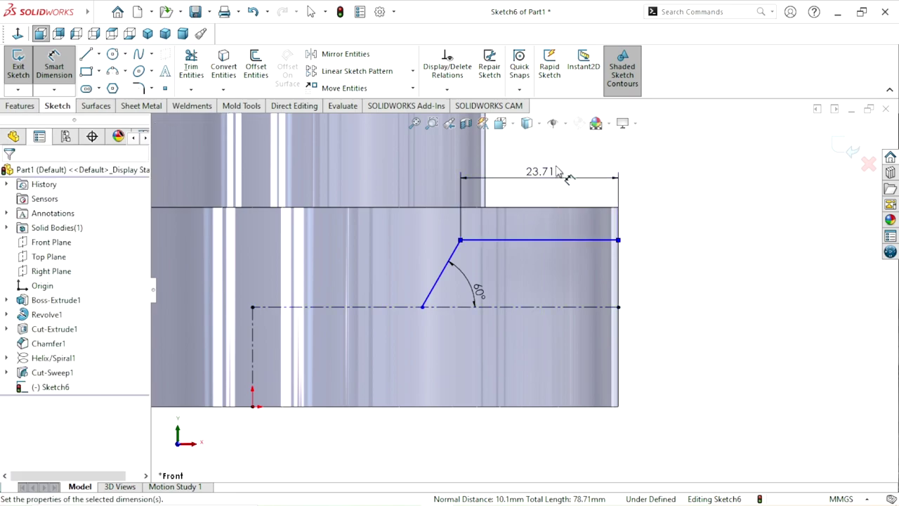
{"action": "type", "text": "15"}
{"action": "left_click", "coordinate": [485, 161]}
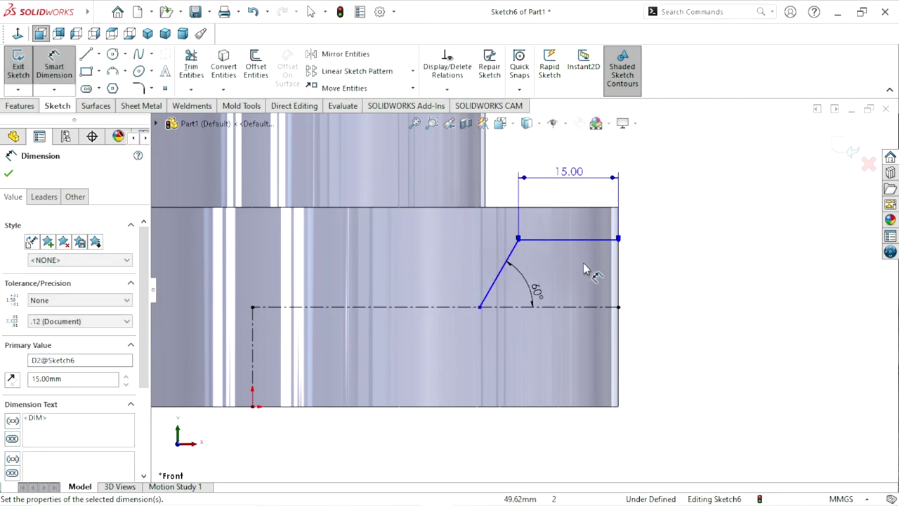
Step: Dimension the top line's height above the centerline, correcting it from 30 to 17 mm
{"action": "left_click", "coordinate": [587, 240]}
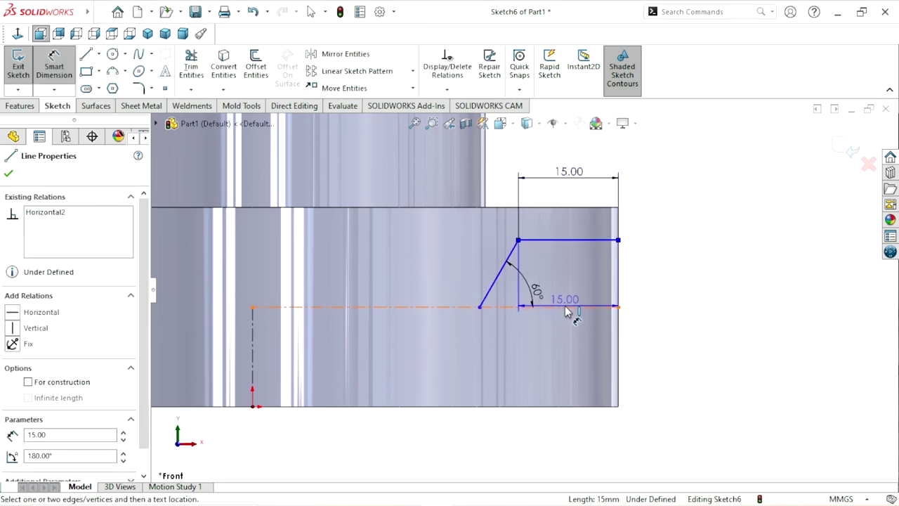
{"action": "left_click", "coordinate": [566, 306]}
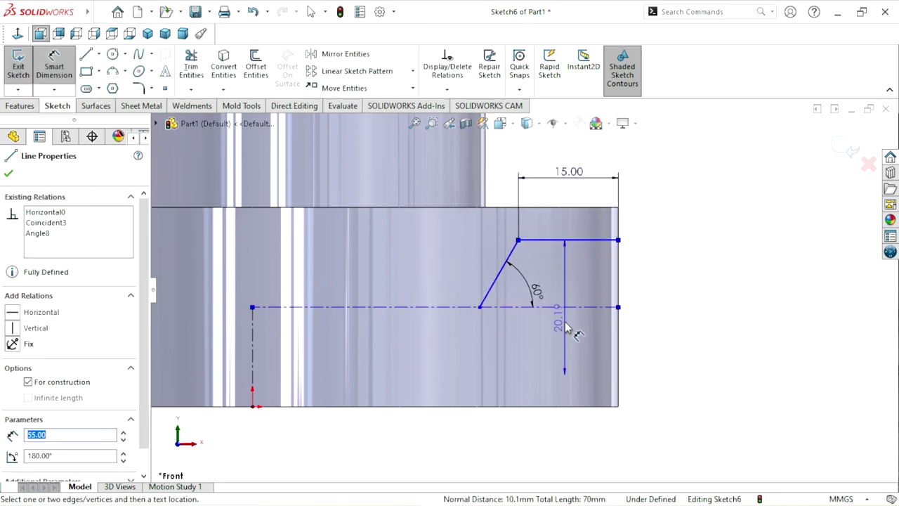
{"action": "left_click", "coordinate": [632, 306]}
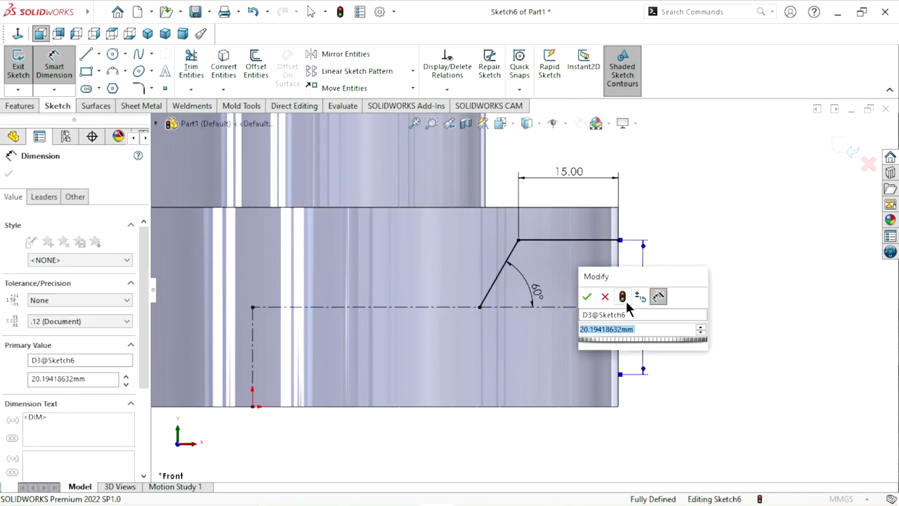
{"action": "type", "text": "30"}
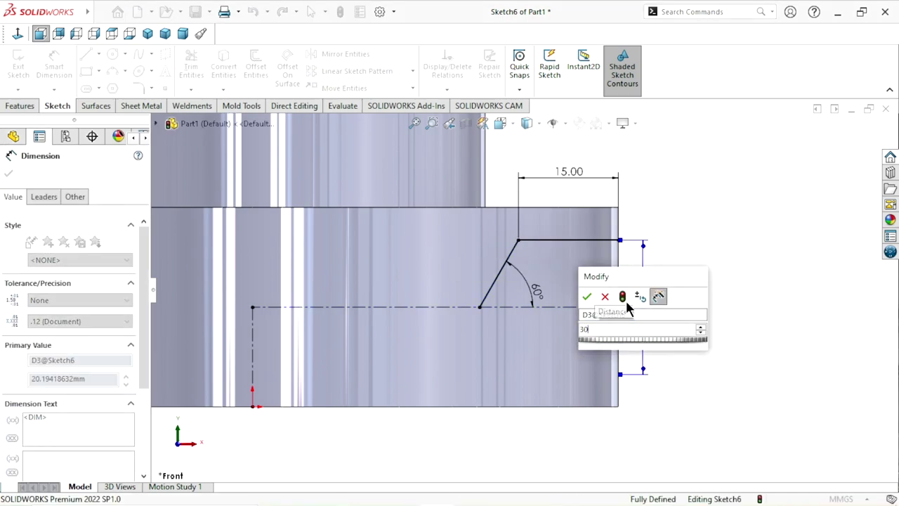
{"action": "key", "text": "Return"}
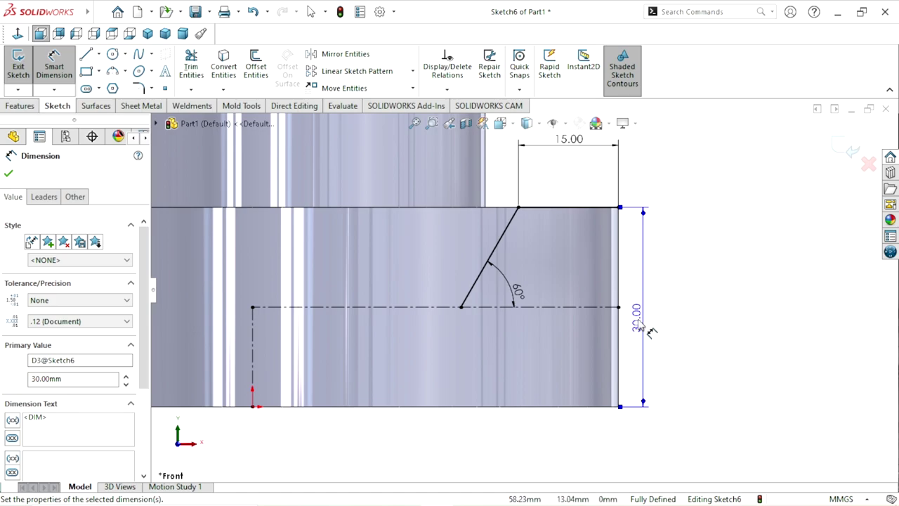
{"action": "double_click", "coordinate": [637, 316]}
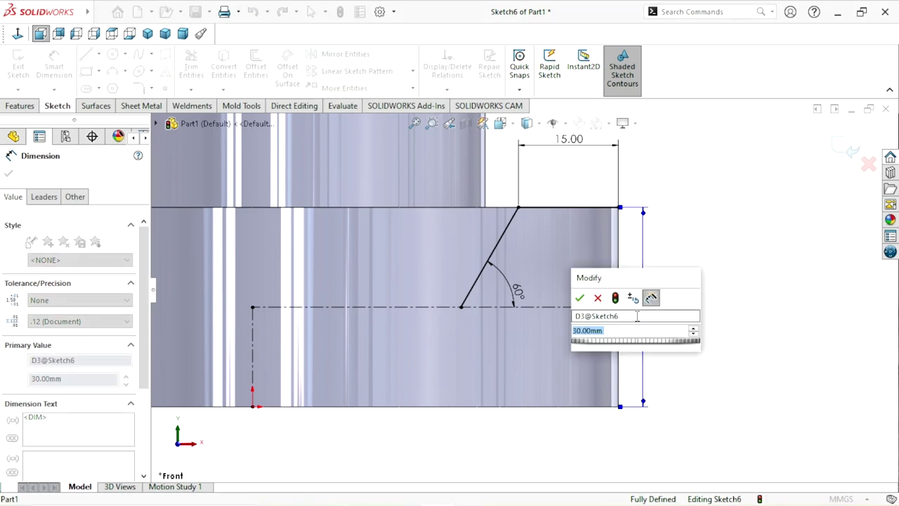
{"action": "type", "text": "17"}
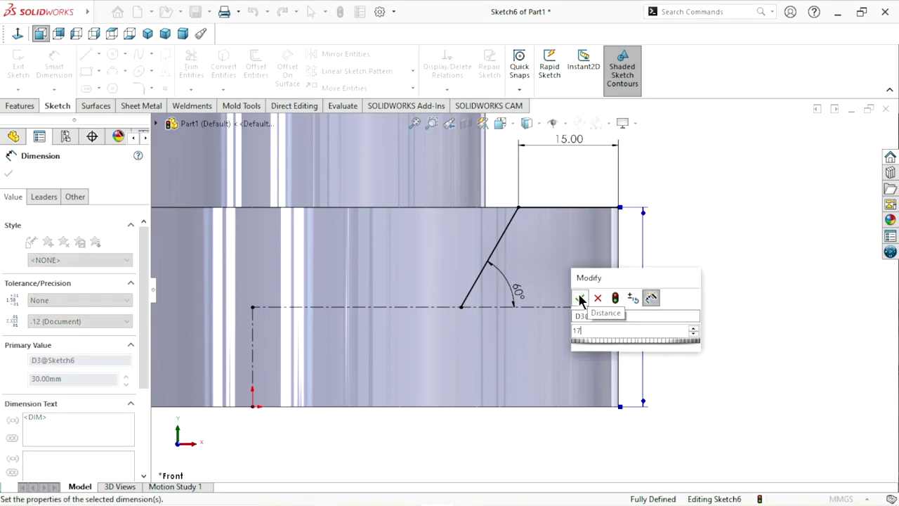
{"action": "left_click", "coordinate": [580, 299]}
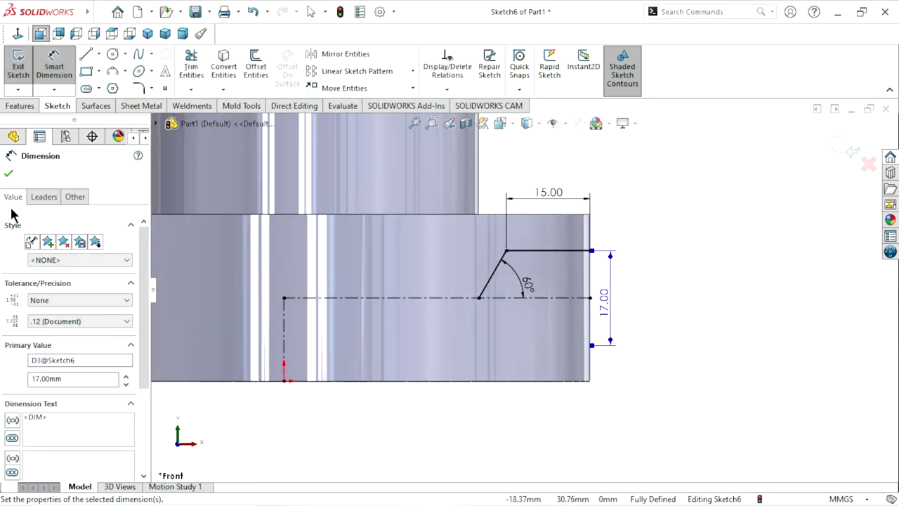
{"action": "left_click", "coordinate": [7, 176]}
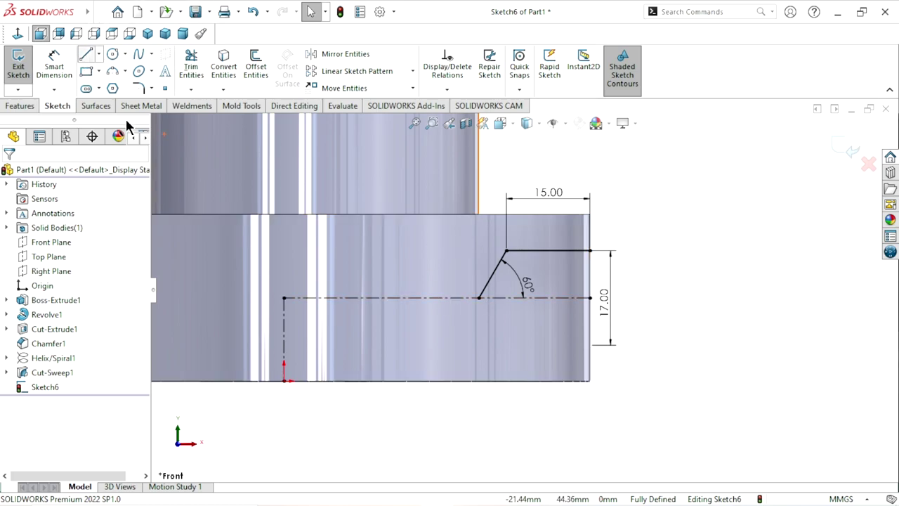
Step: Draw the closing vertical line from the top-right endpoint down to the centreline
{"action": "left_click", "coordinate": [590, 251]}
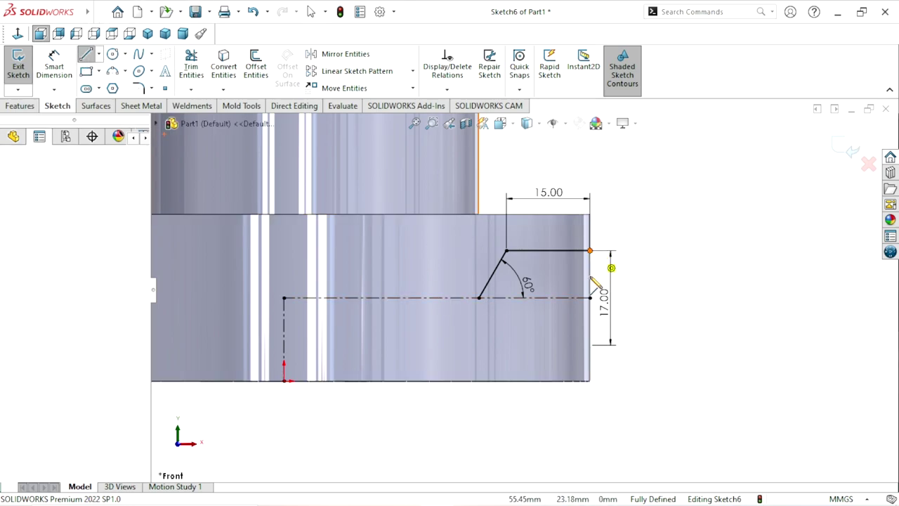
{"action": "left_click", "coordinate": [590, 297]}
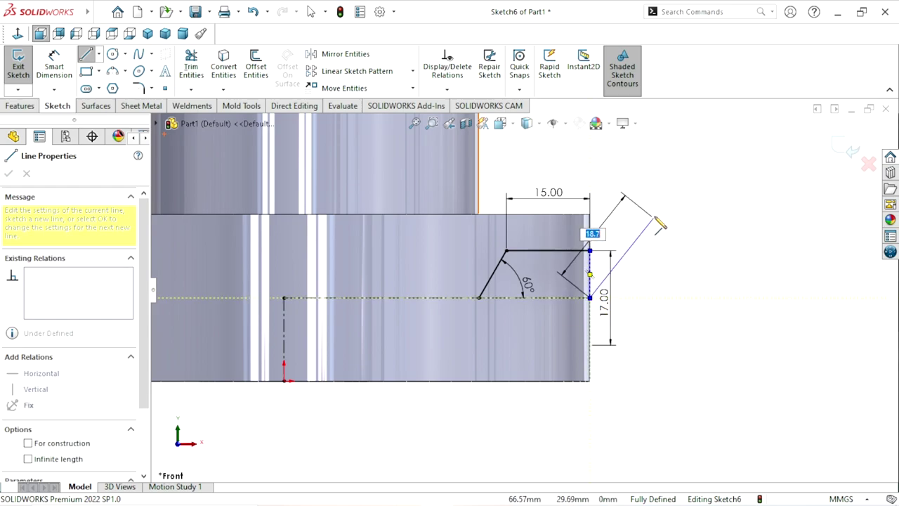
{"action": "right_click", "coordinate": [618, 196]}
{"action": "left_click", "coordinate": [667, 223]}
{"action": "scroll", "coordinate": [526, 332], "scroll_direction": "up", "scroll_amount": 2}
{"action": "scroll", "coordinate": [550, 281], "scroll_direction": "down", "scroll_amount": 2}
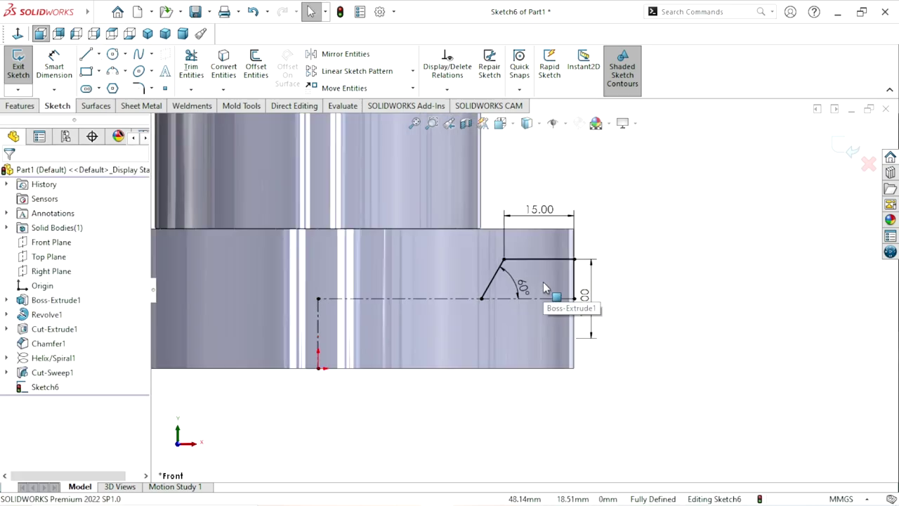
Step: Revolve the sketch as a cut around the centreline, creating the countersunk side hole
{"action": "left_click", "coordinate": [35, 103]}
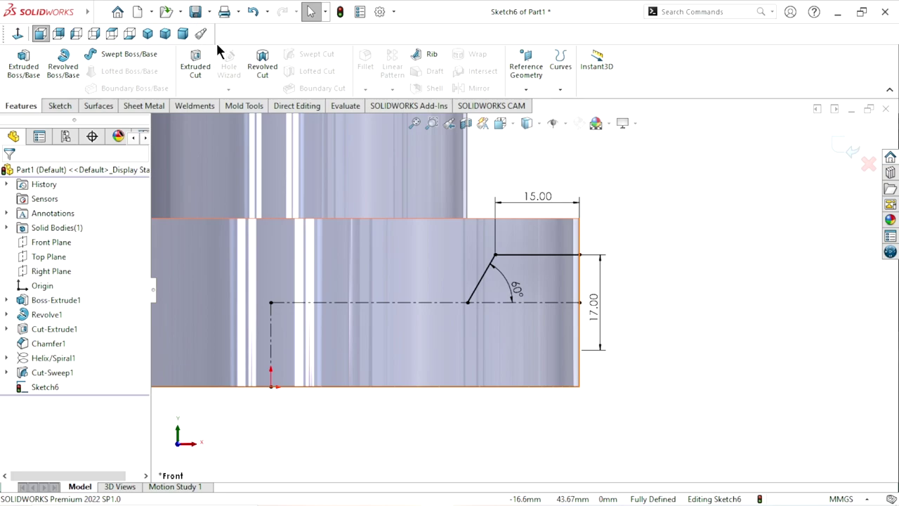
{"action": "left_click", "coordinate": [262, 65]}
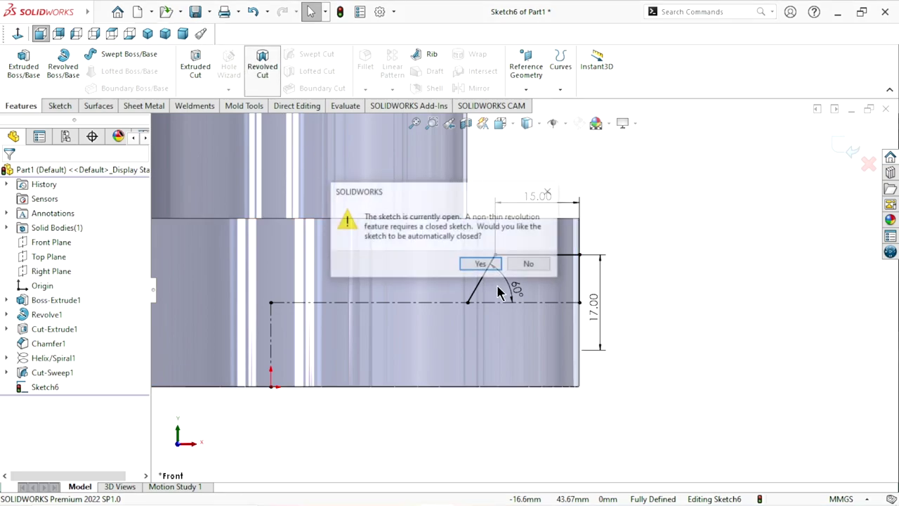
{"action": "left_click", "coordinate": [483, 263]}
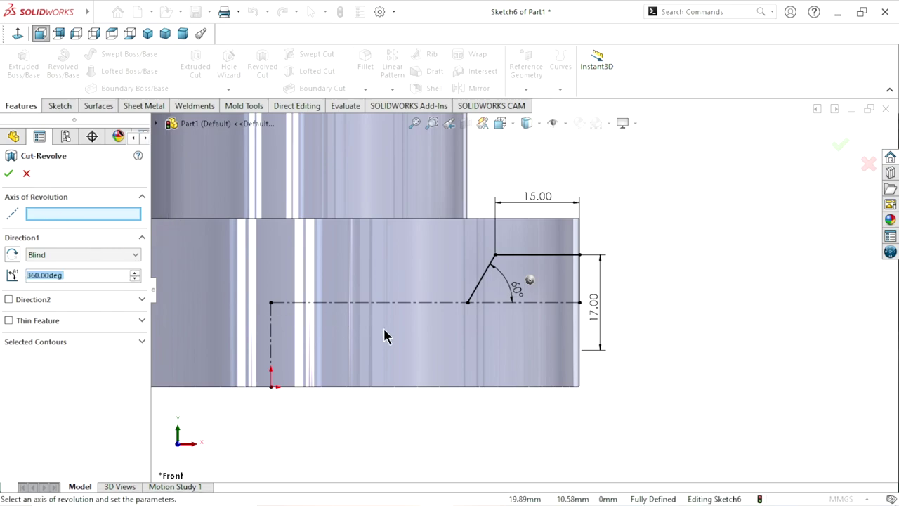
{"action": "left_click", "coordinate": [401, 302]}
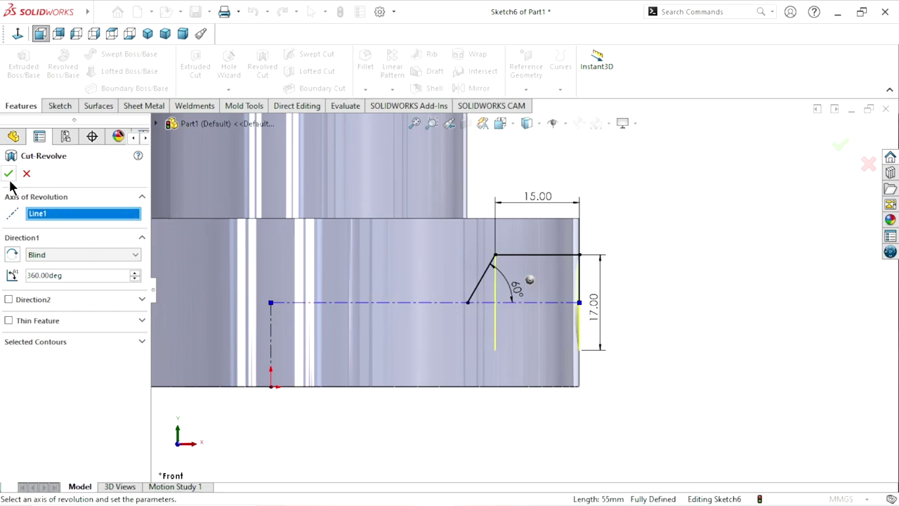
{"action": "key", "text": "Return"}
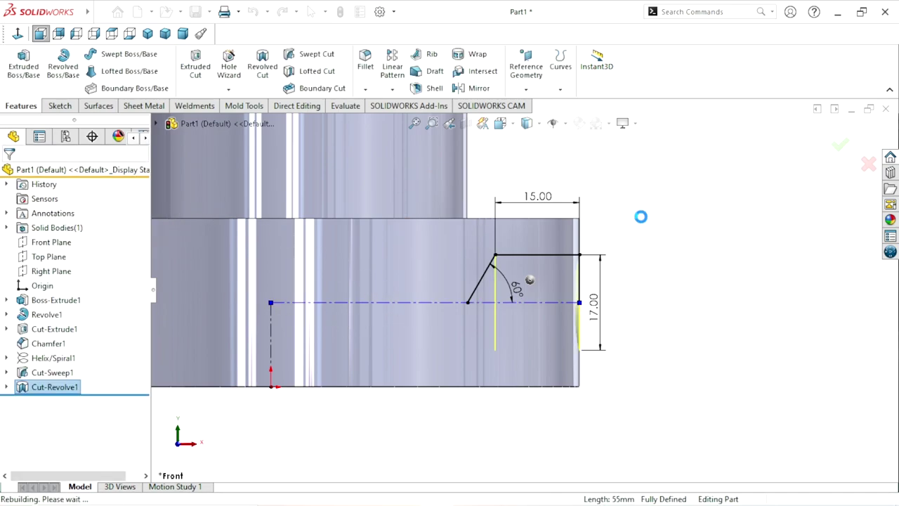
{"action": "mouse_move", "coordinate": [657, 242]}
{"action": "middle_mouse_down"}
{"action": "mouse_move", "coordinate": [595, 238]}
{"action": "mouse_move", "coordinate": [627, 271]}
{"action": "mouse_move", "coordinate": [567, 400]}
{"action": "middle_mouse_up"}
{"action": "scroll", "coordinate": [531, 350], "scroll_direction": "up", "scroll_amount": 3}
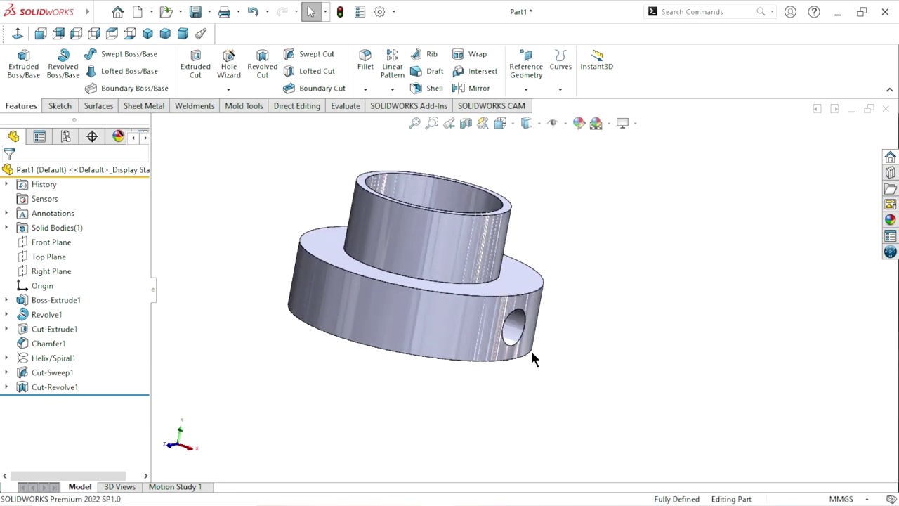
{"action": "scroll", "coordinate": [533, 329], "scroll_direction": "down", "scroll_amount": 3}
{"action": "scroll", "coordinate": [533, 330], "scroll_direction": "up", "scroll_amount": 3}
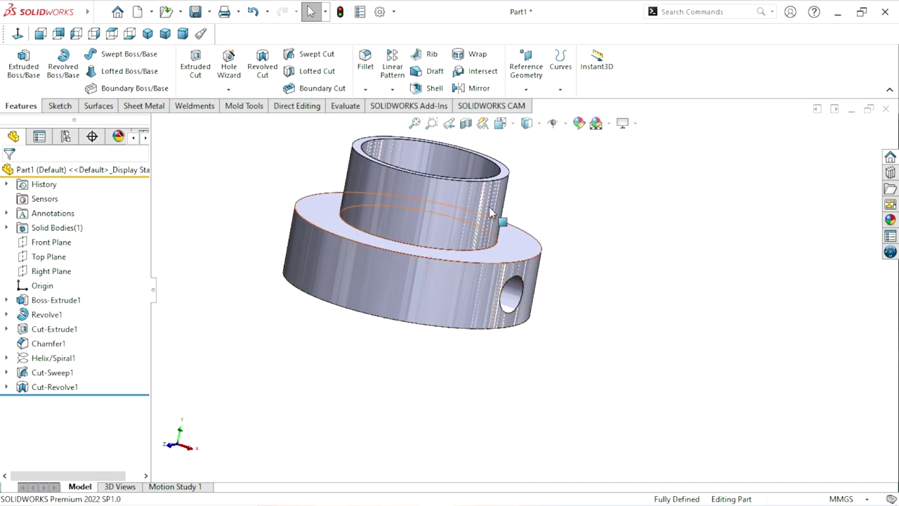
Step: Start a Circular Pattern feature from the pattern commands
{"action": "left_click", "coordinate": [391, 90]}
{"action": "key", "text": "Escape"}
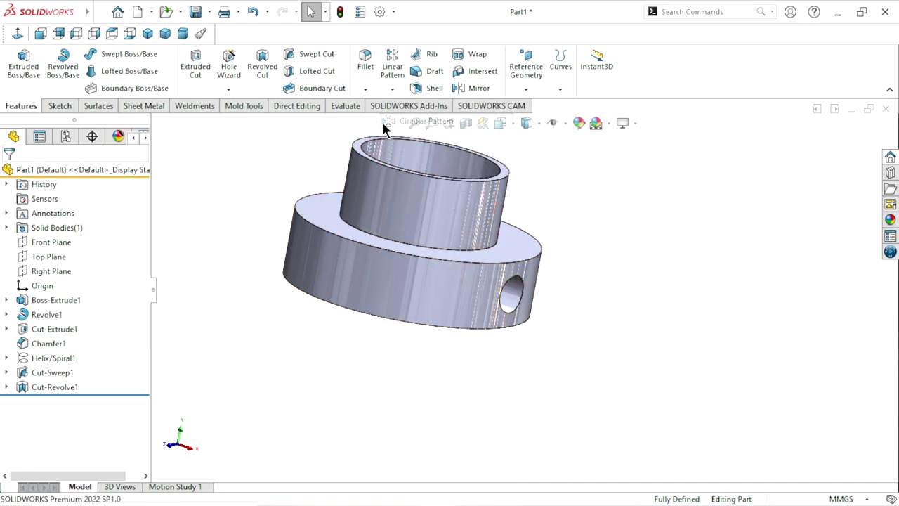
{"action": "right_click_drag", "start_coordinate": [389, 314], "coordinate": [478, 327]}
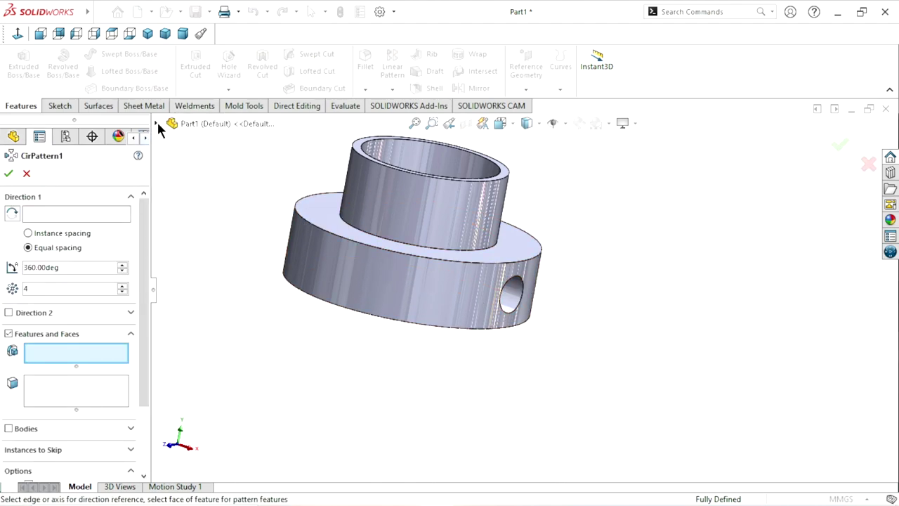
Step: Pattern Cut-Revolve1 around the flange's cylindrical face as 6 equally spaced instances over 360°
{"action": "left_click", "coordinate": [157, 123]}
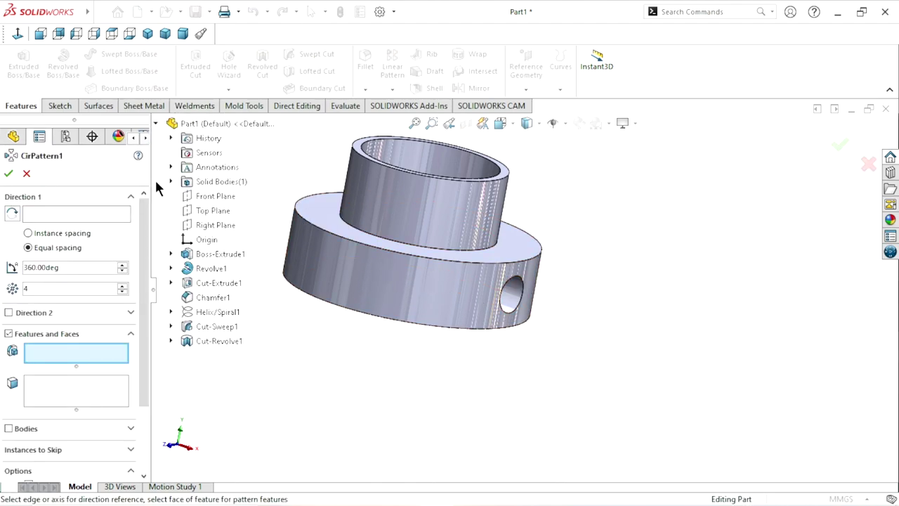
{"action": "left_click", "coordinate": [194, 342]}
{"action": "left_click", "coordinate": [83, 217]}
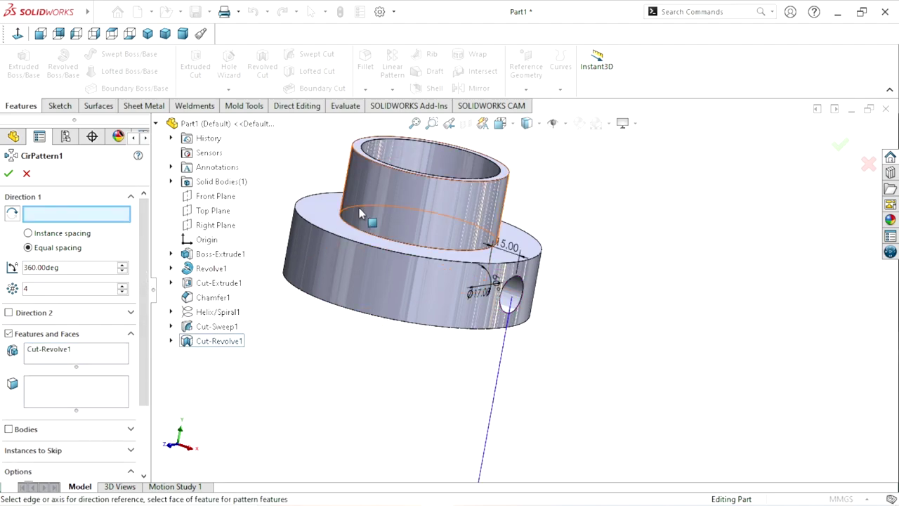
{"action": "left_click", "coordinate": [367, 293]}
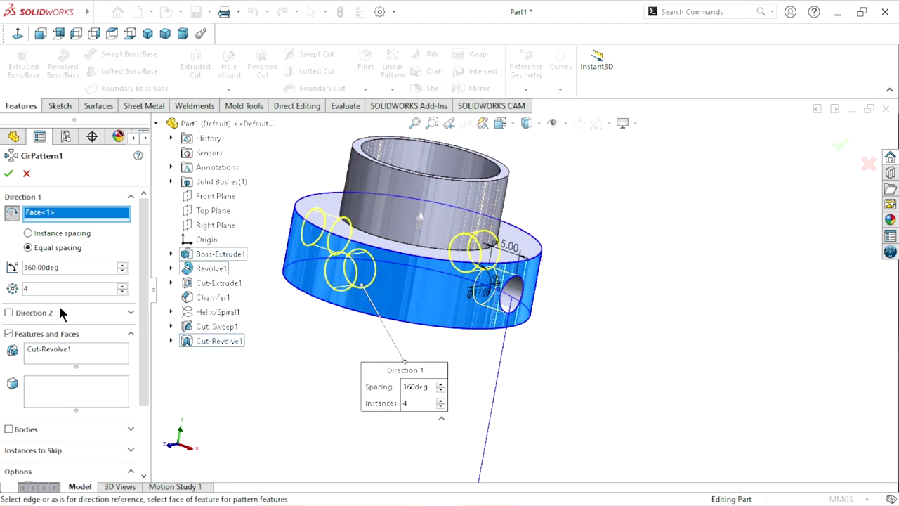
{"action": "left_click", "coordinate": [123, 286]}
{"action": "left_click", "coordinate": [123, 286]}
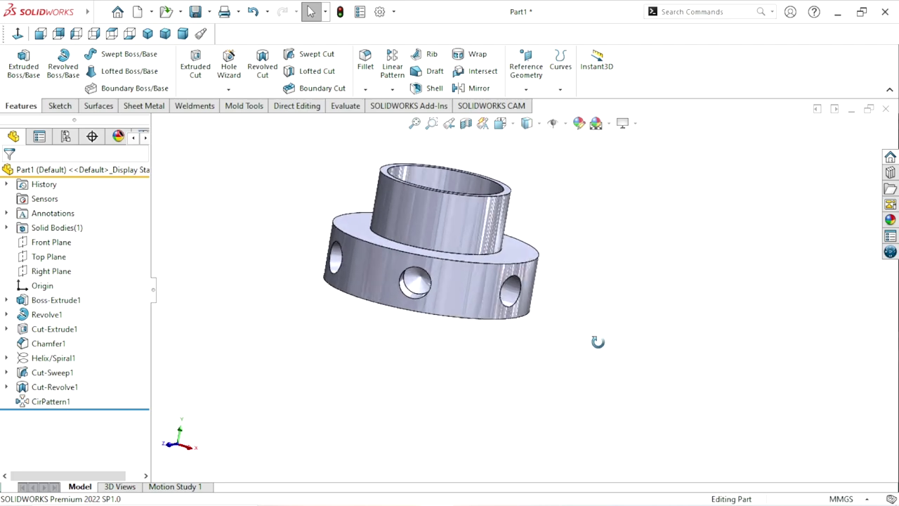
{"action": "middle_click_drag", "start_coordinate": [598, 342], "coordinate": [625, 365]}
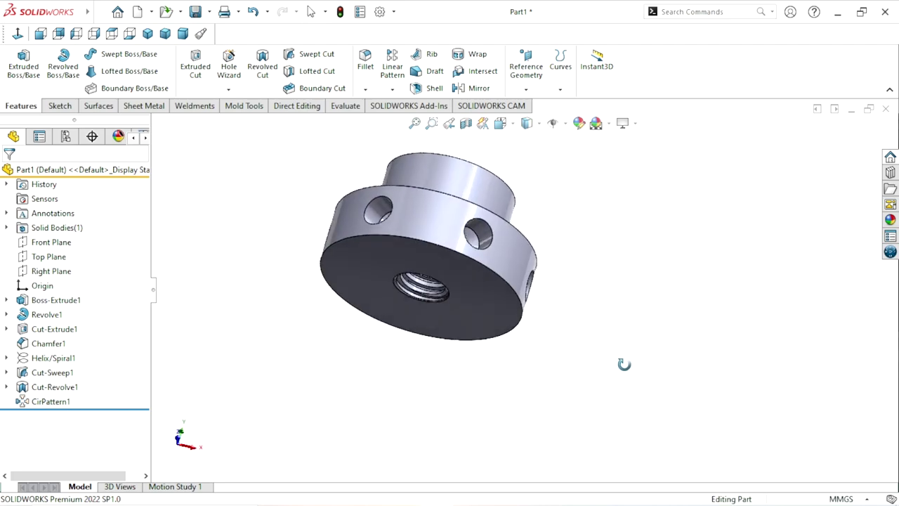
{"action": "key", "text": "Escape"}
{"action": "scroll", "coordinate": [480, 303], "scroll_direction": "up", "scroll_amount": 2}
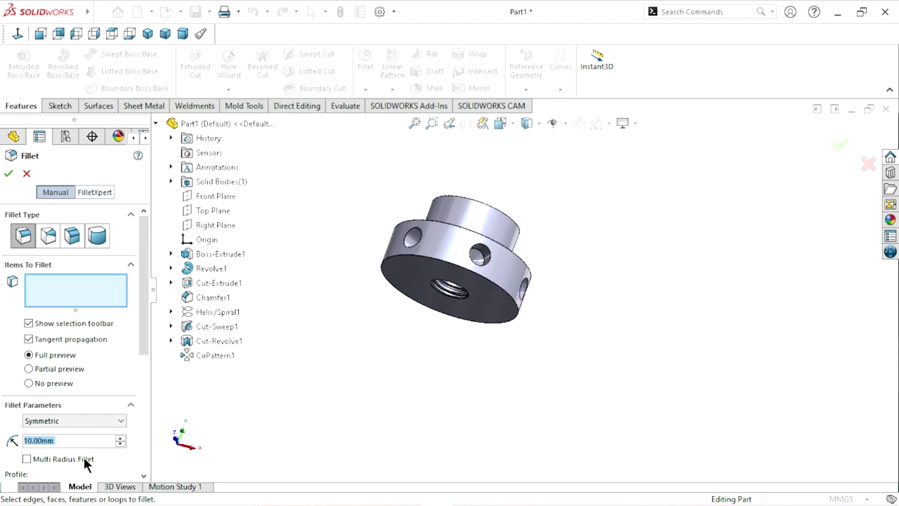
Step: Set the fillet radius to 1 mm and select the first two side-hole edges
{"action": "type", "text": "1"}
{"action": "key", "text": "Return"}
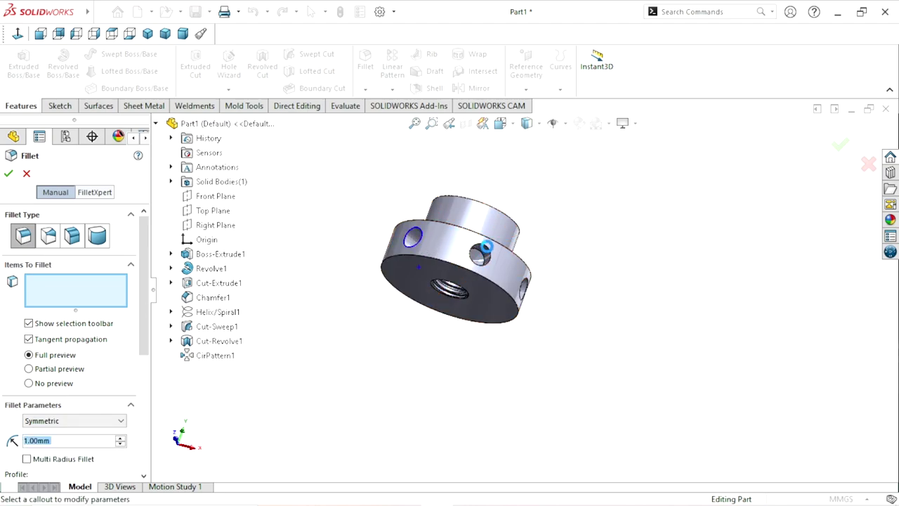
{"action": "left_click", "coordinate": [412, 236]}
{"action": "left_click", "coordinate": [480, 248]}
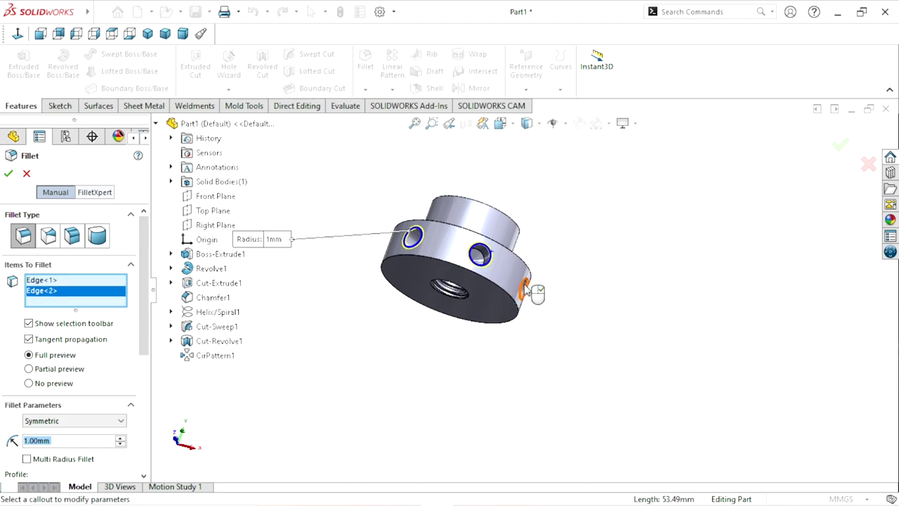
{"action": "middle_click_drag", "start_coordinate": [541, 308], "coordinate": [427, 177]}
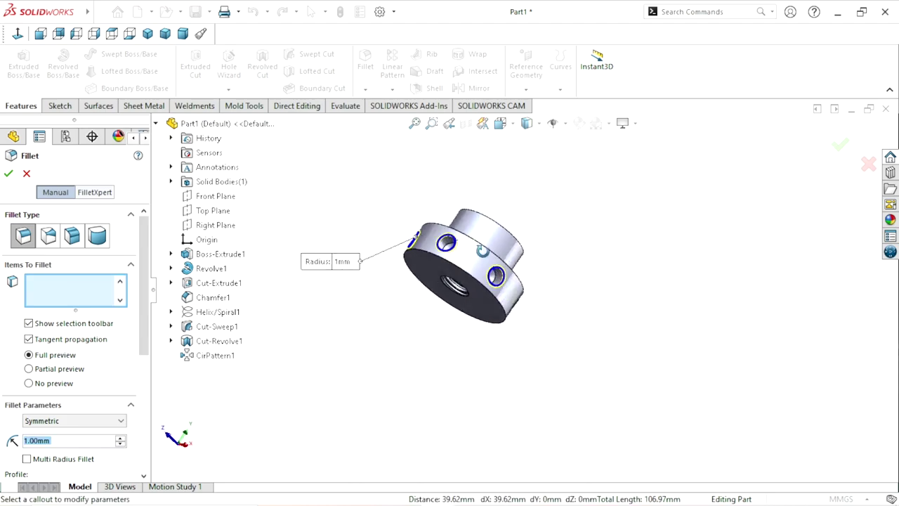
{"action": "scroll", "coordinate": [491, 281], "scroll_direction": "down", "scroll_amount": 3}
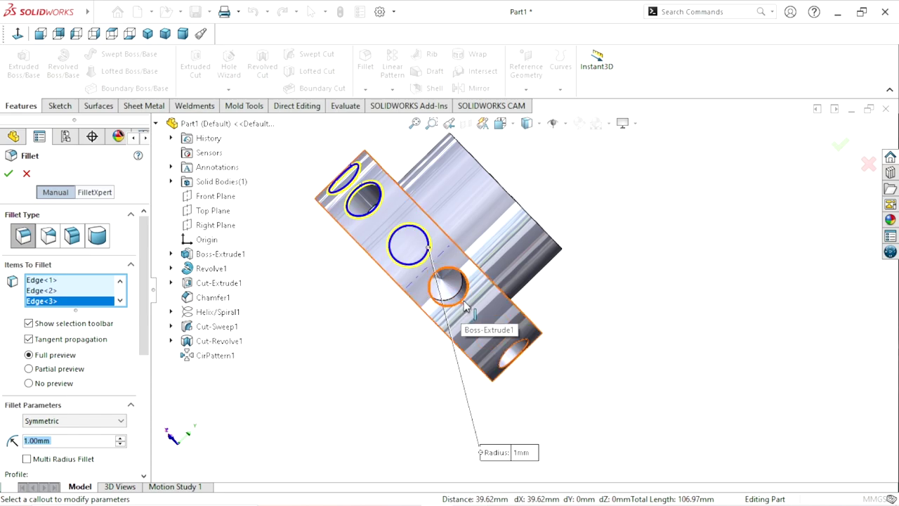
Step: Add the remaining side-hole edges and apply the 1 mm fillet as Fillet1
{"action": "left_click", "coordinate": [492, 370]}
{"action": "left_click", "coordinate": [528, 355]}
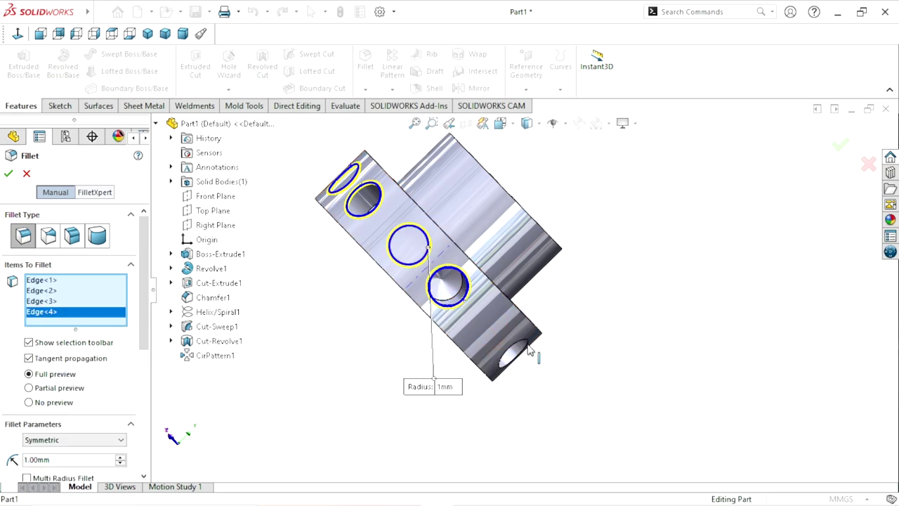
{"action": "mouse_move", "coordinate": [581, 351]}
{"action": "middle_mouse_down"}
{"action": "mouse_move", "coordinate": [530, 307]}
{"action": "mouse_move", "coordinate": [507, 347]}
{"action": "middle_mouse_up"}
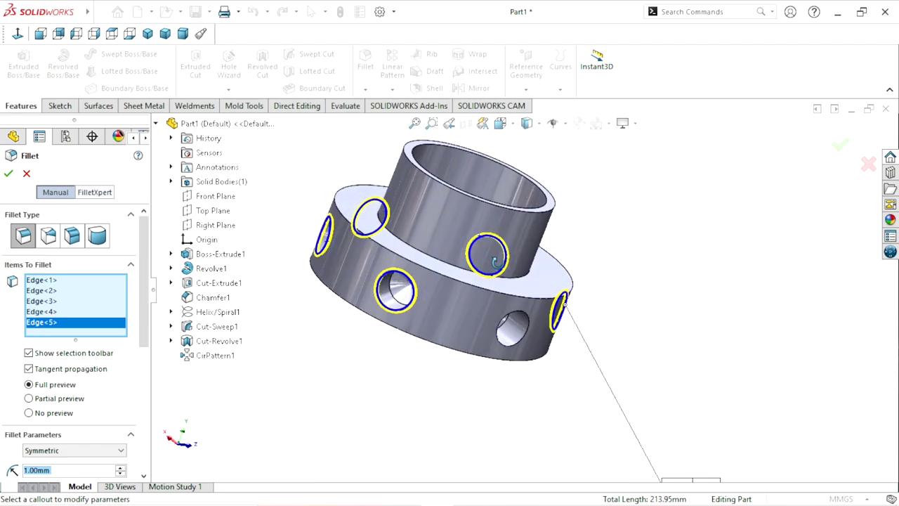
{"action": "left_click", "coordinate": [516, 349]}
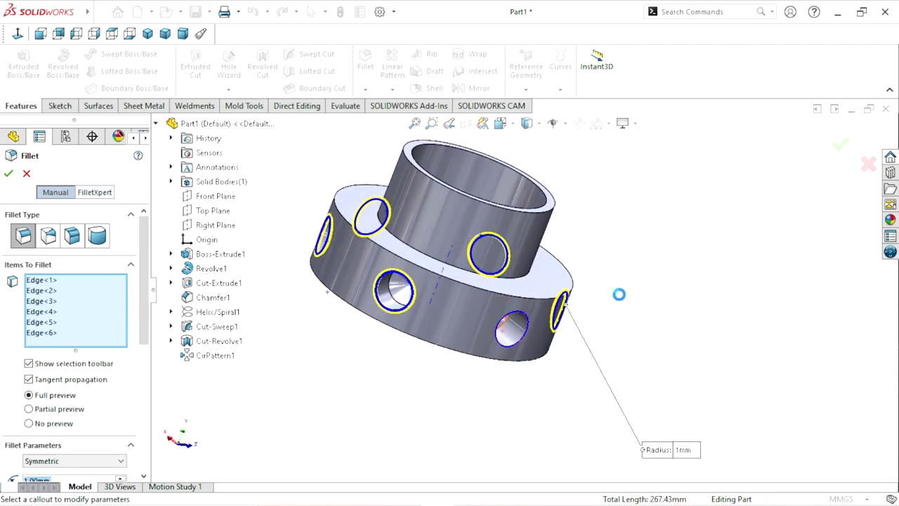
{"action": "middle_click_drag", "start_coordinate": [618, 292], "coordinate": [552, 245]}
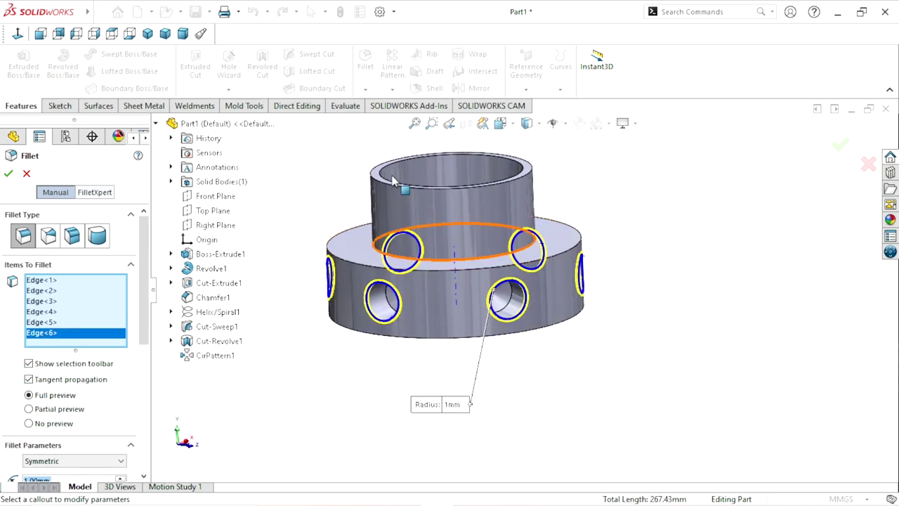
{"action": "left_click", "coordinate": [10, 174]}
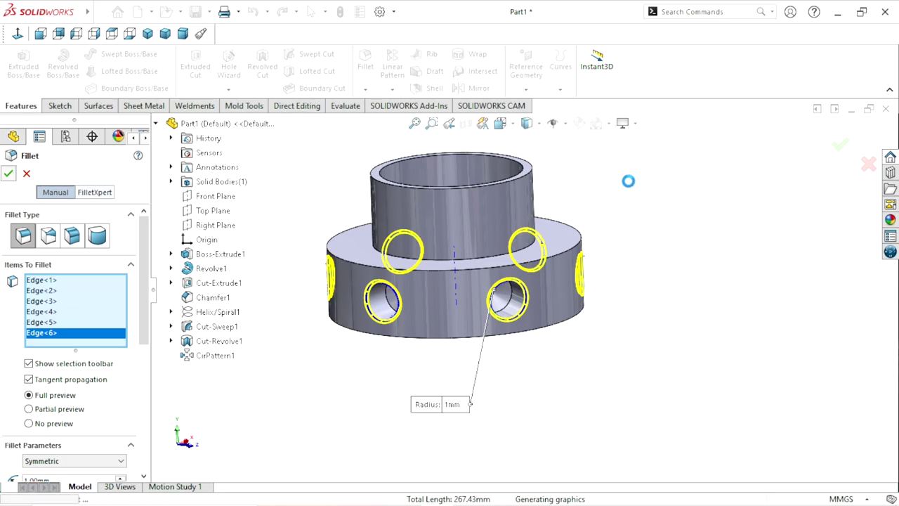
{"action": "middle_click_drag", "start_coordinate": [620, 259], "coordinate": [620, 262]}
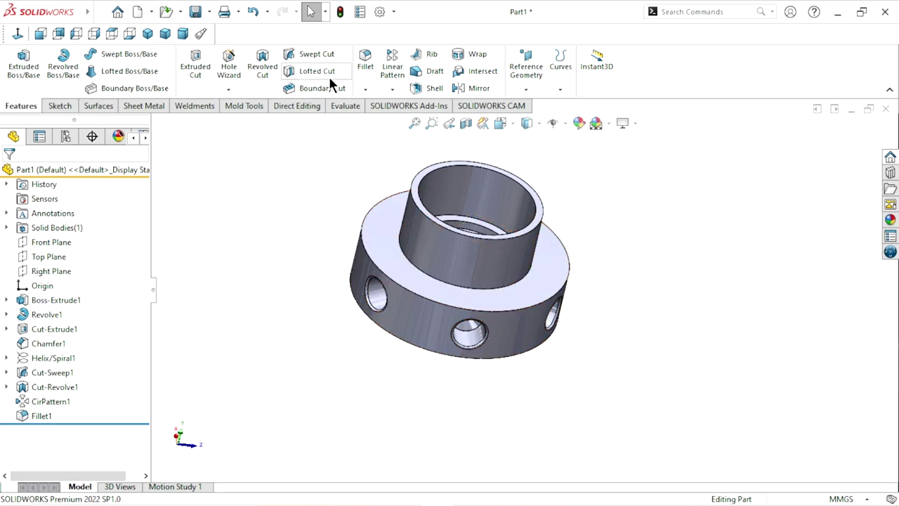
Step: Chamfer the flange's top and bottom outer rim edges at 2 mm × 45° (Chamfer2)
{"action": "left_click", "coordinate": [365, 89]}
{"action": "left_click", "coordinate": [366, 122]}
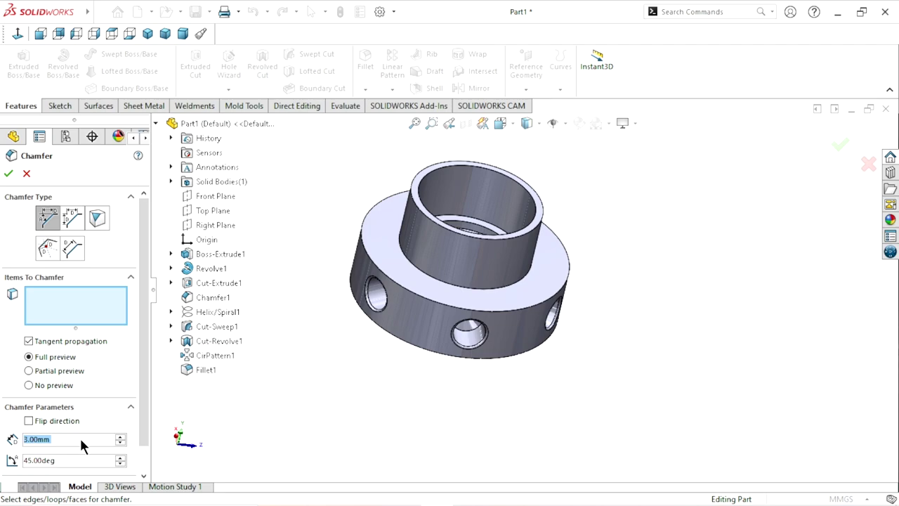
{"action": "type", "text": "2"}
{"action": "key", "text": "Return"}
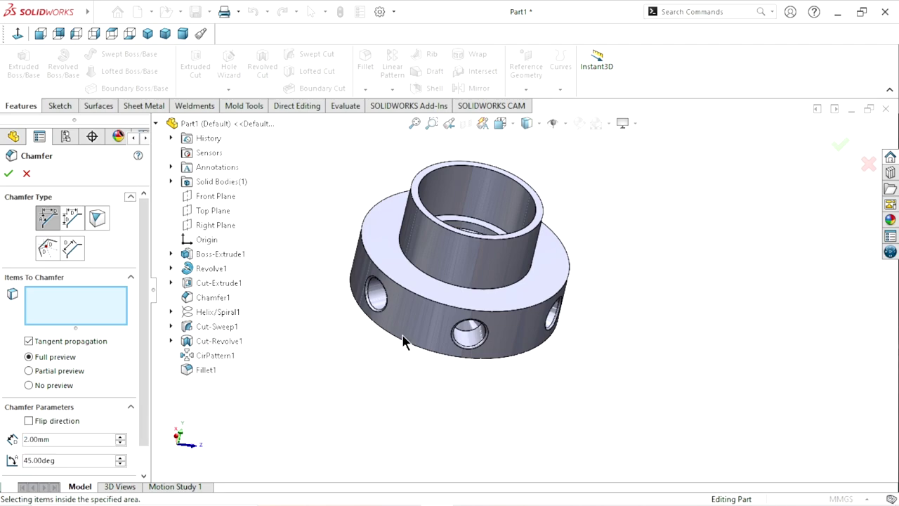
{"action": "left_click", "coordinate": [413, 298]}
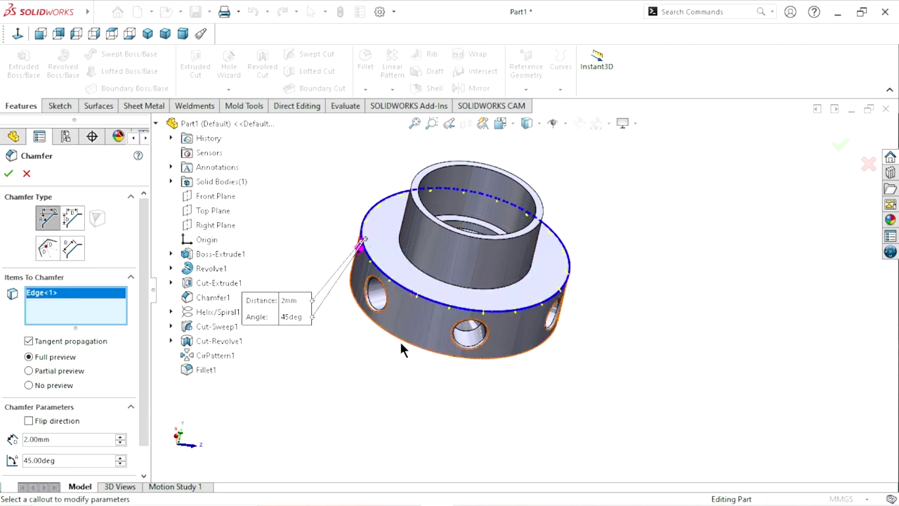
{"action": "left_click", "coordinate": [403, 344]}
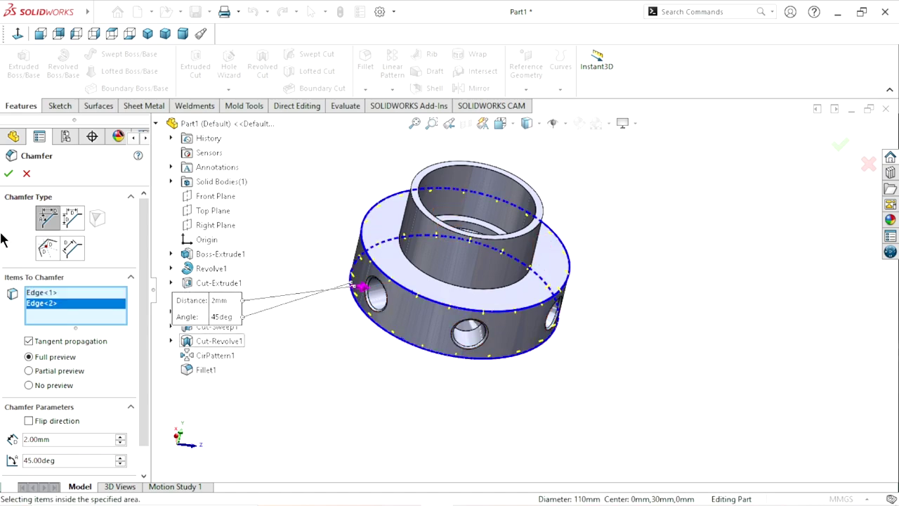
{"action": "left_click", "coordinate": [8, 174]}
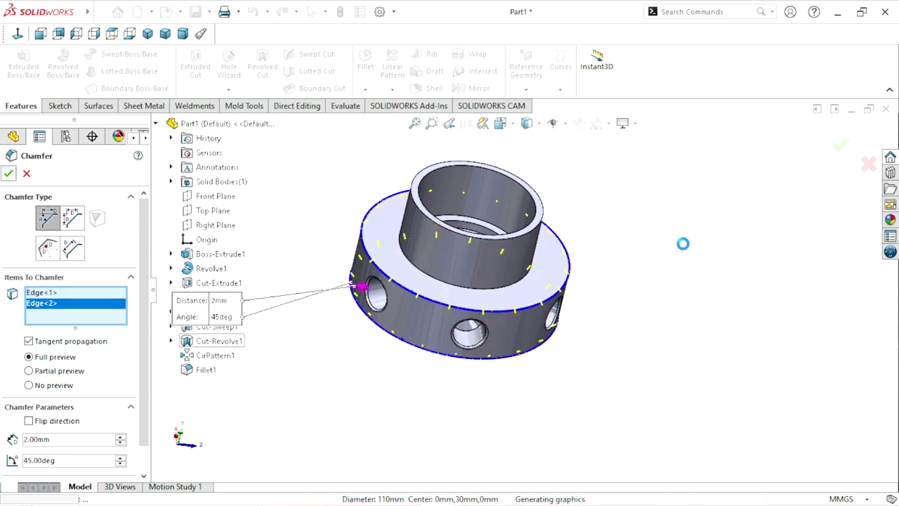
{"action": "mouse_move", "coordinate": [610, 330]}
{"action": "middle_mouse_down"}
{"action": "mouse_move", "coordinate": [507, 304]}
{"action": "mouse_move", "coordinate": [523, 314]}
{"action": "middle_mouse_up"}
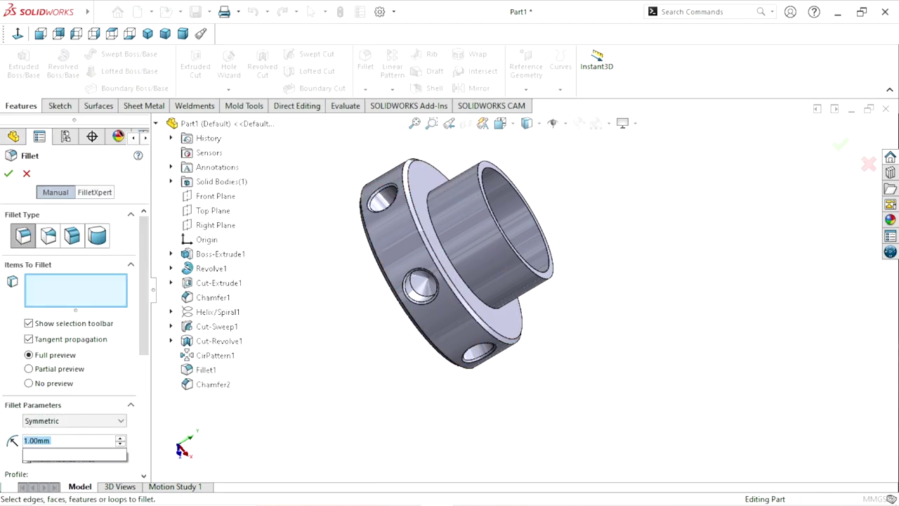
Step: Round the edge where the hub meets the flange with a 10 mm fillet (Fillet2)
{"action": "type", "text": "10"}
{"action": "key", "text": "Return"}
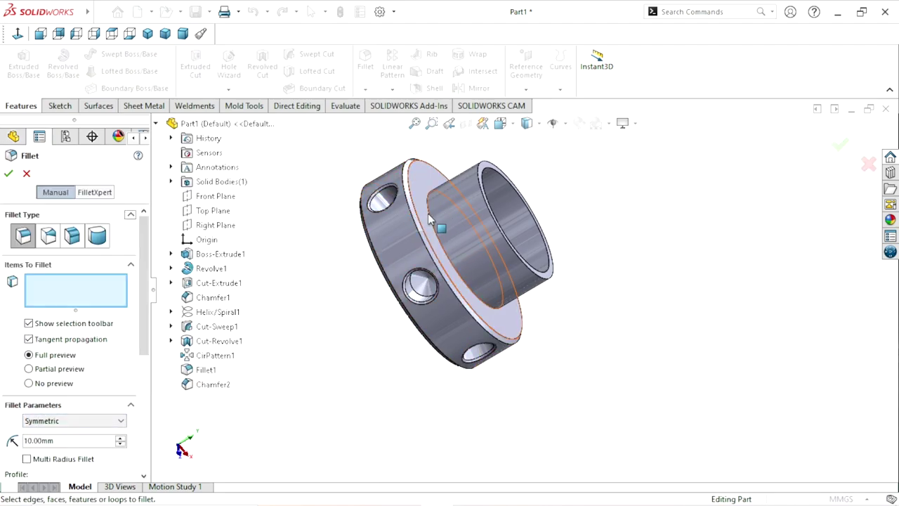
{"action": "left_click", "coordinate": [414, 225]}
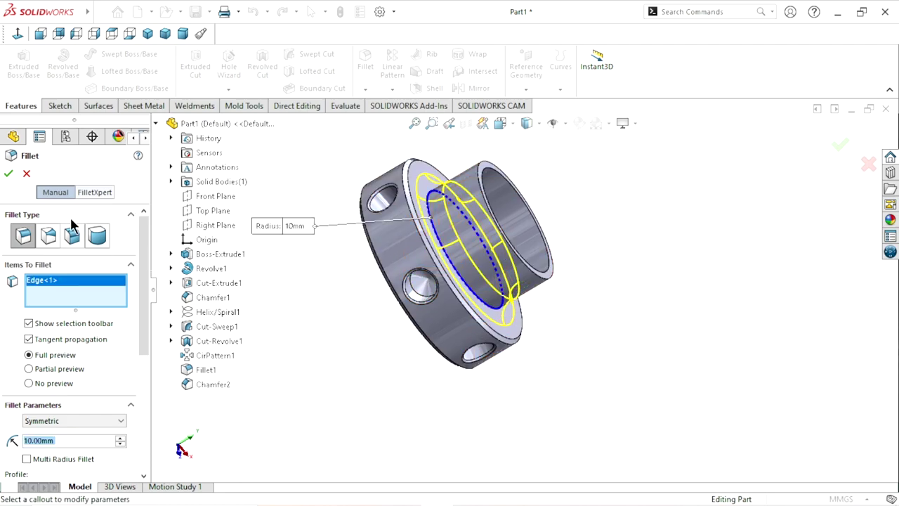
{"action": "left_click", "coordinate": [8, 174]}
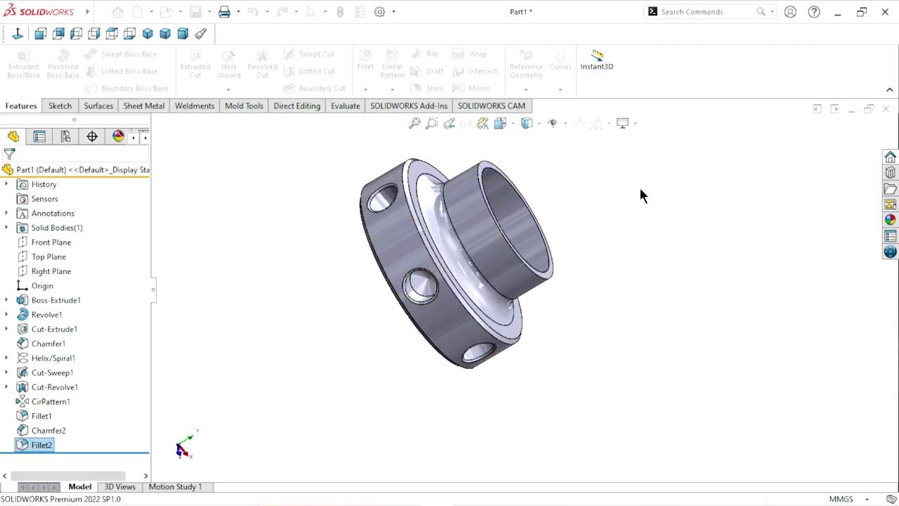
{"action": "middle_click_drag", "start_coordinate": [589, 278], "coordinate": [610, 245]}
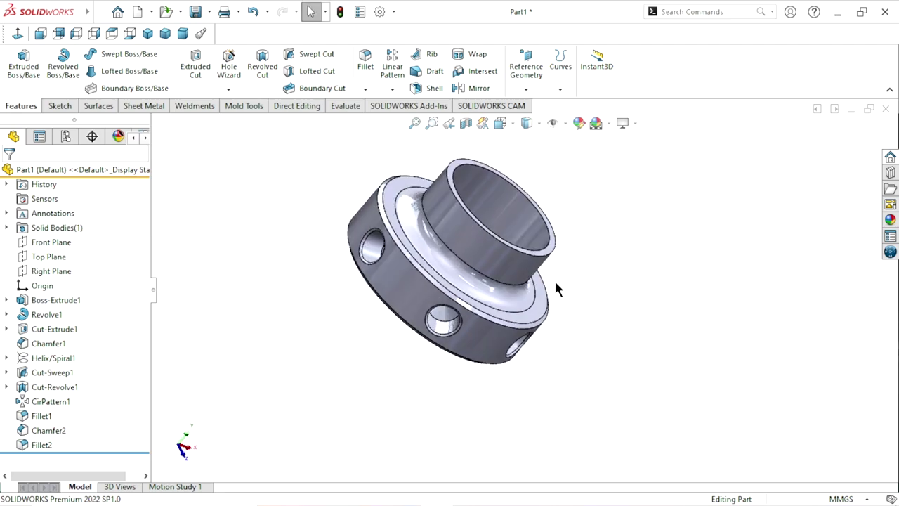
{"action": "left_click", "coordinate": [366, 88]}
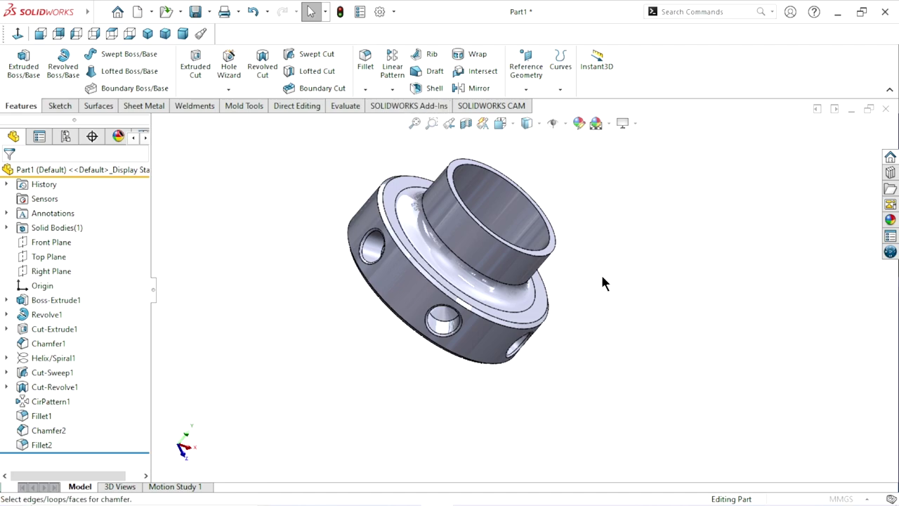
Step: Bevel the hub's top rim face with a 0.5 mm × 45° chamfer (Chamfer3)
{"action": "type", "text": "0.50mm"}
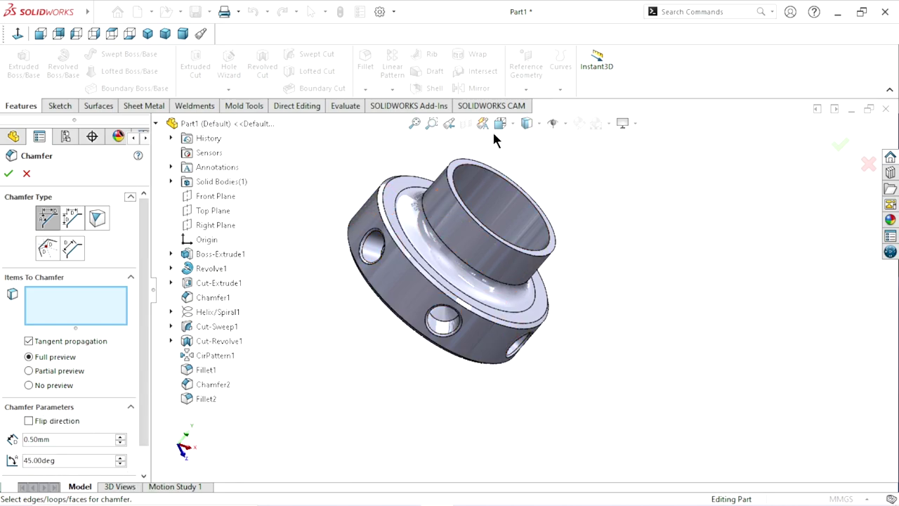
{"action": "scroll", "coordinate": [509, 177], "scroll_direction": "down", "scroll_amount": 3}
{"action": "scroll", "coordinate": [422, 211], "scroll_direction": "down", "scroll_amount": 3}
{"action": "left_click", "coordinate": [397, 212]}
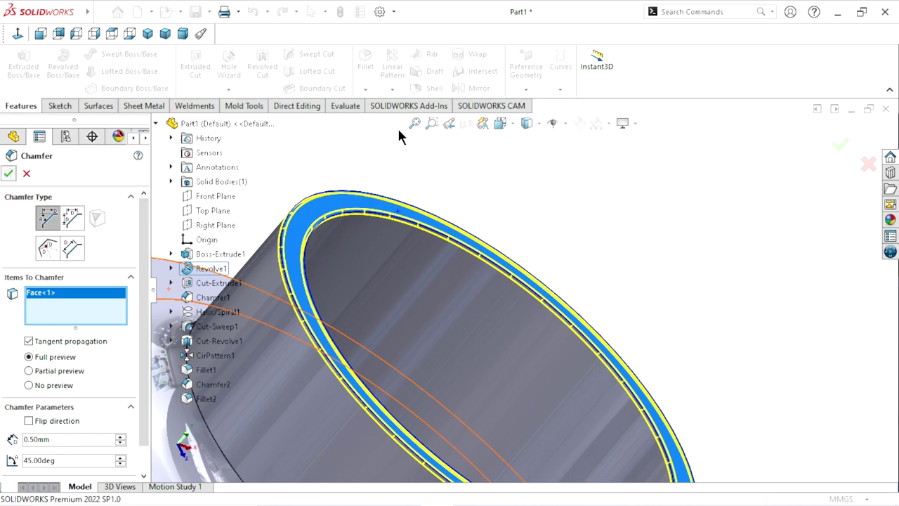
{"action": "key", "text": "Return"}
{"action": "scroll", "coordinate": [514, 313], "scroll_direction": "up", "scroll_amount": 5}
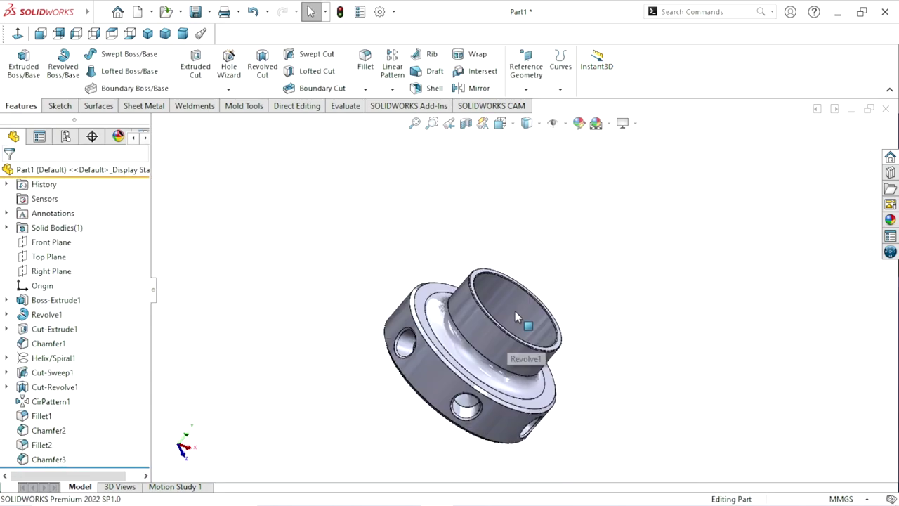
{"action": "mouse_move", "coordinate": [536, 323]}
{"action": "middle_mouse_down"}
{"action": "mouse_move", "coordinate": [512, 361]}
{"action": "mouse_move", "coordinate": [491, 371]}
{"action": "mouse_move", "coordinate": [543, 314]}
{"action": "mouse_move", "coordinate": [518, 297]}
{"action": "mouse_move", "coordinate": [498, 360]}
{"action": "mouse_move", "coordinate": [484, 357]}
{"action": "mouse_move", "coordinate": [492, 399]}
{"action": "mouse_move", "coordinate": [535, 424]}
{"action": "mouse_move", "coordinate": [552, 378]}
{"action": "middle_mouse_up"}
{"action": "scroll", "coordinate": [524, 339], "scroll_direction": "down", "scroll_amount": 3}
{"action": "scroll", "coordinate": [491, 371], "scroll_direction": "up", "scroll_amount": 2}
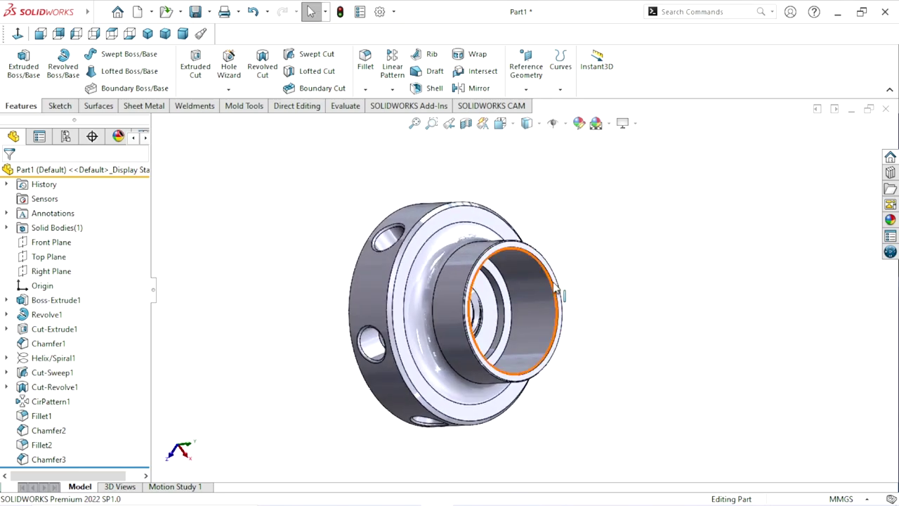
Step: Start a sketch on the bore rim's end face and draw a centre rectangle from the origin
{"action": "scroll", "coordinate": [543, 273], "scroll_direction": "down", "scroll_amount": 3}
{"action": "left_click", "coordinate": [513, 244]}
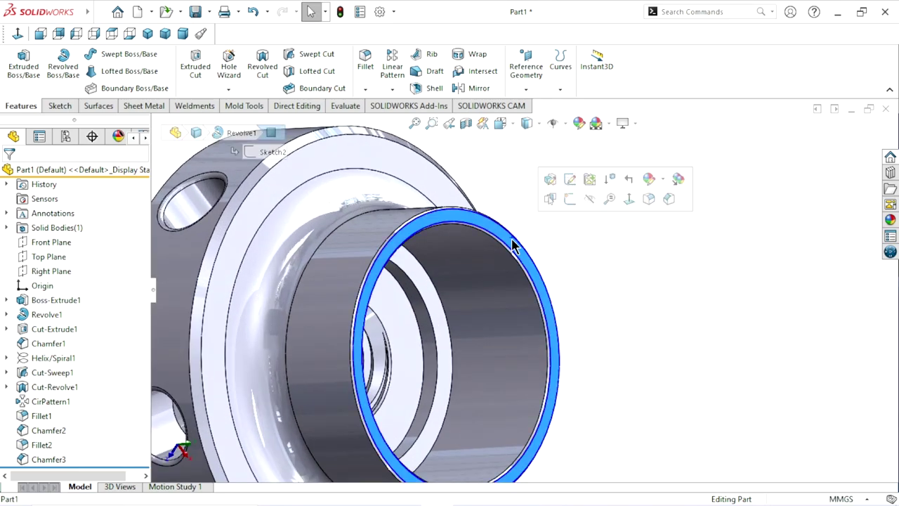
{"action": "left_click", "coordinate": [566, 199]}
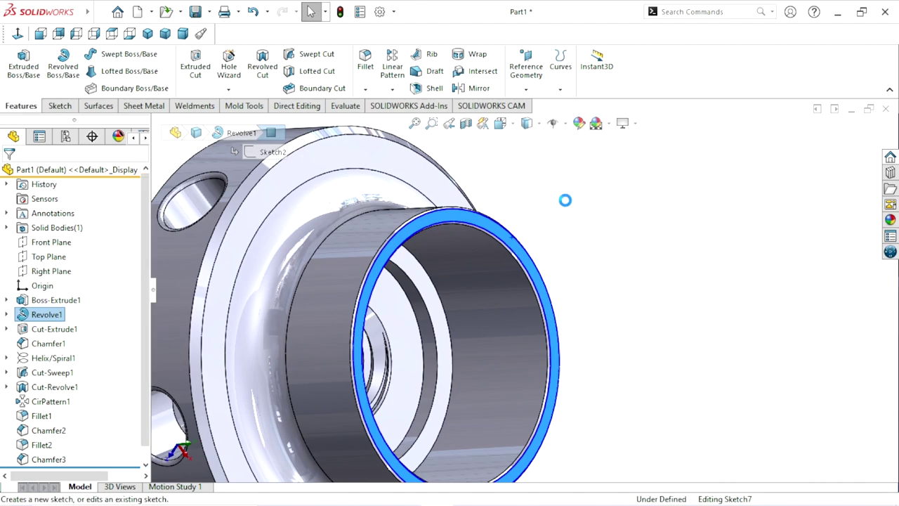
{"action": "left_click", "coordinate": [18, 36]}
{"action": "left_click", "coordinate": [99, 71]}
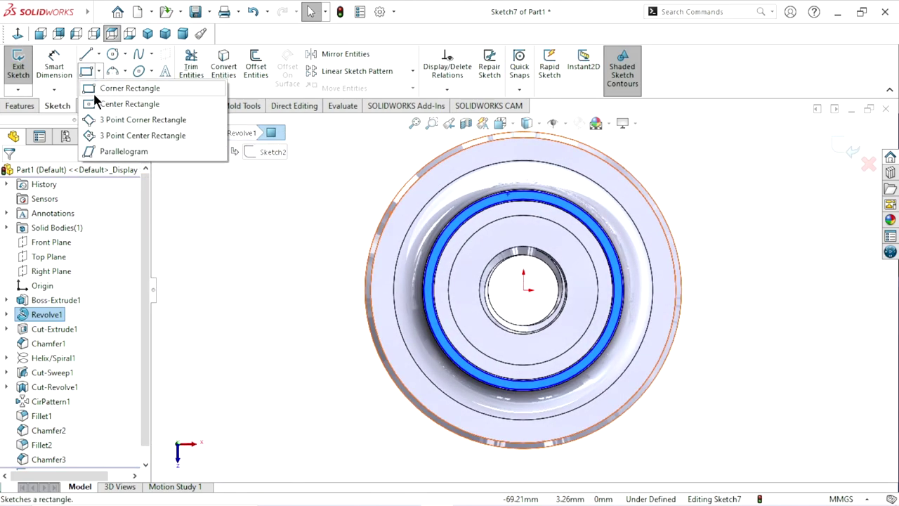
{"action": "left_click", "coordinate": [94, 105]}
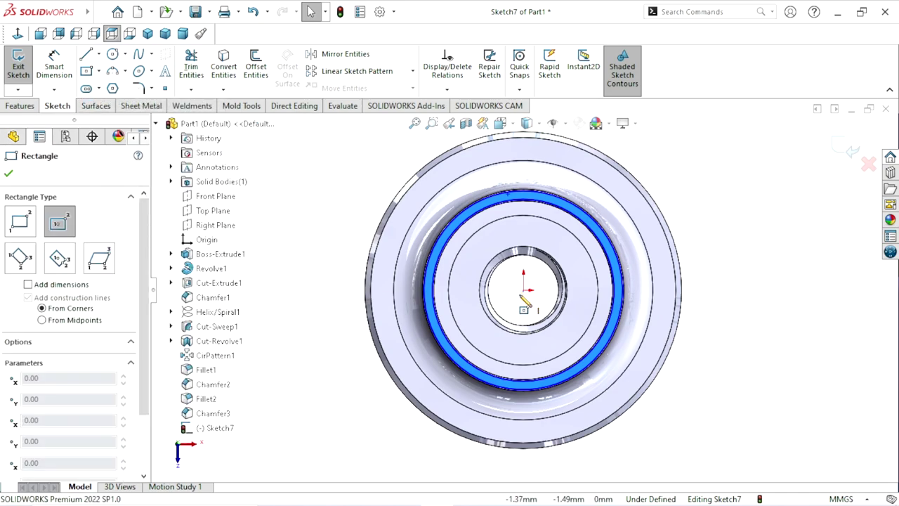
{"action": "left_click", "coordinate": [523, 290]}
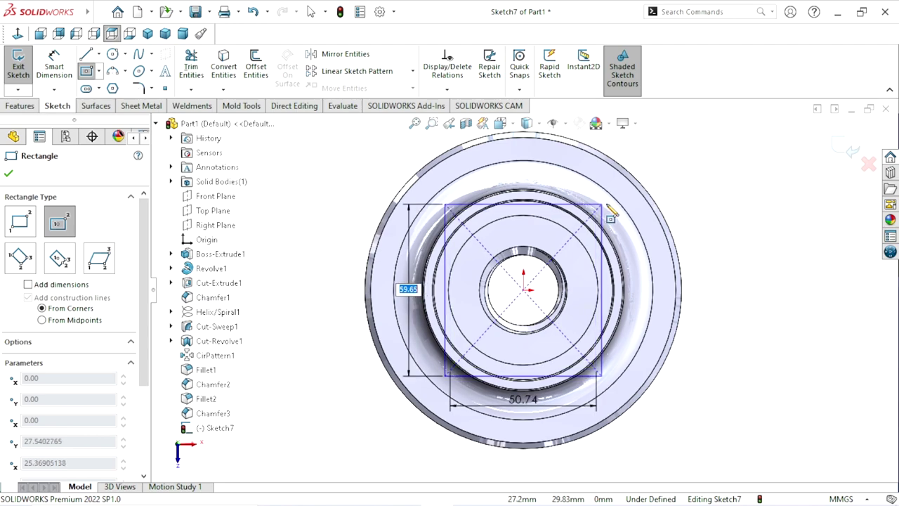
{"action": "left_click", "coordinate": [607, 203]}
{"action": "right_click", "coordinate": [717, 256]}
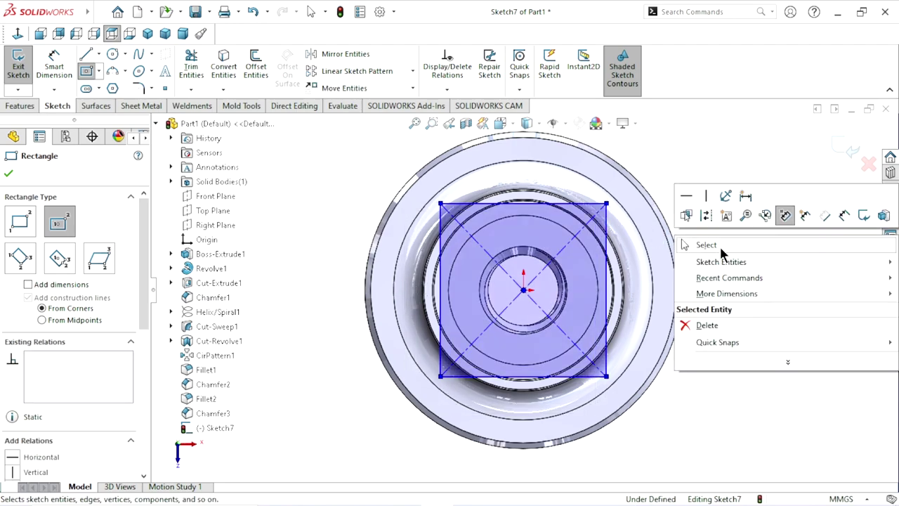
{"action": "left_click", "coordinate": [720, 245]}
{"action": "scroll", "coordinate": [698, 302], "scroll_direction": "down", "scroll_amount": 3}
{"action": "scroll", "coordinate": [482, 274], "scroll_direction": "up", "scroll_amount": 1}
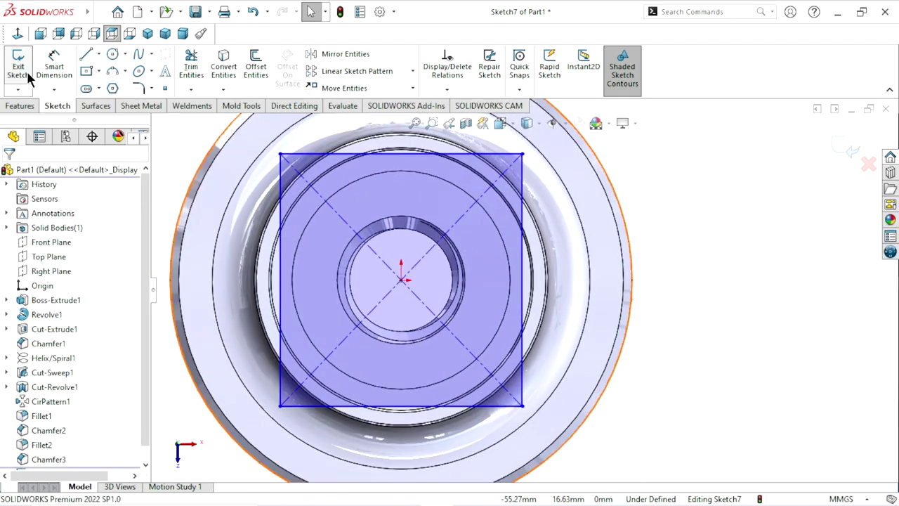
Step: Dimension the rectangle's height and width to 69 mm, making a fully defined square
{"action": "left_click", "coordinate": [55, 68]}
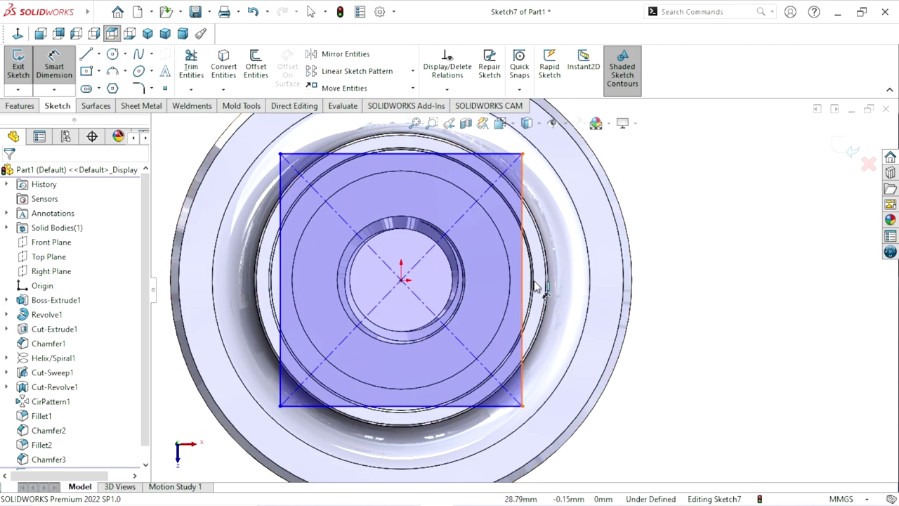
{"action": "left_click", "coordinate": [535, 287]}
{"action": "left_click", "coordinate": [699, 294]}
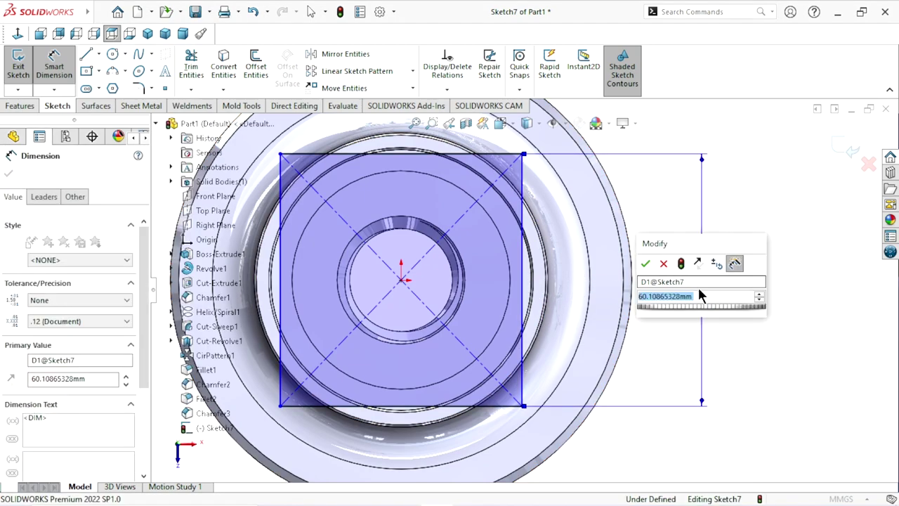
{"action": "type", "text": "69"}
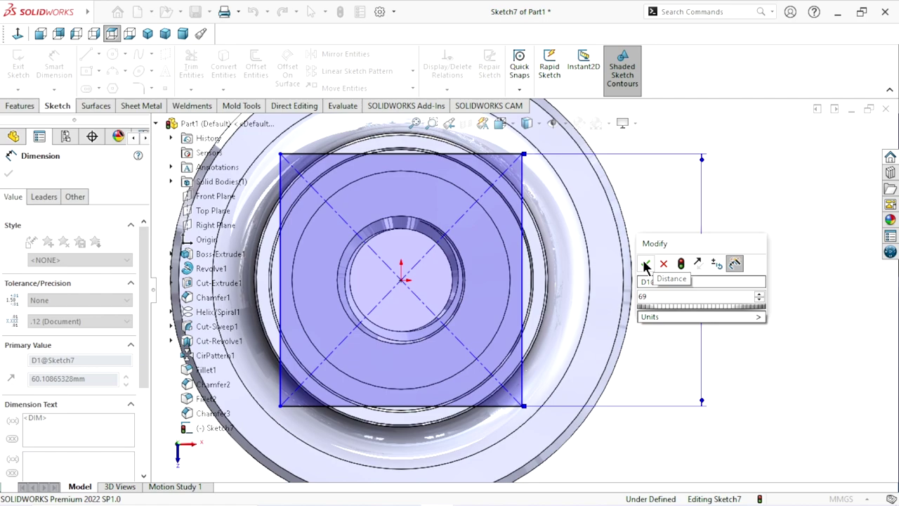
{"action": "left_click", "coordinate": [644, 264]}
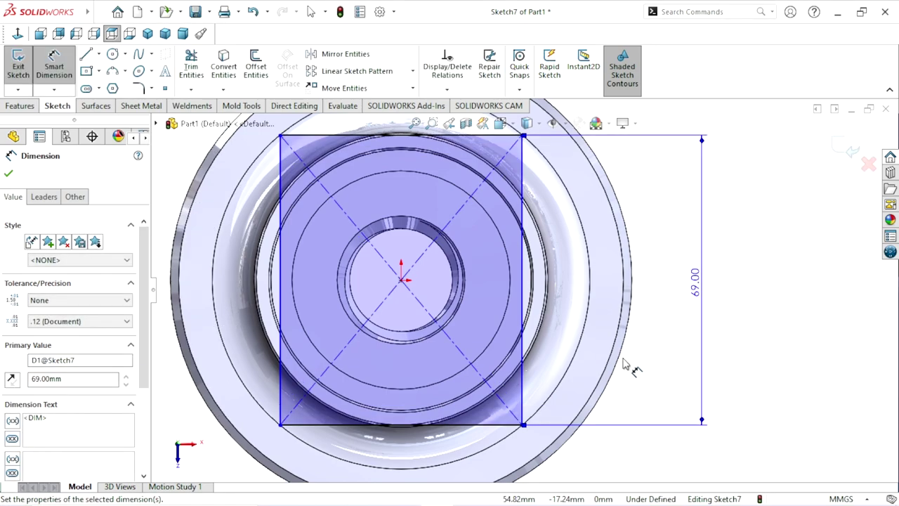
{"action": "key", "text": "z"}
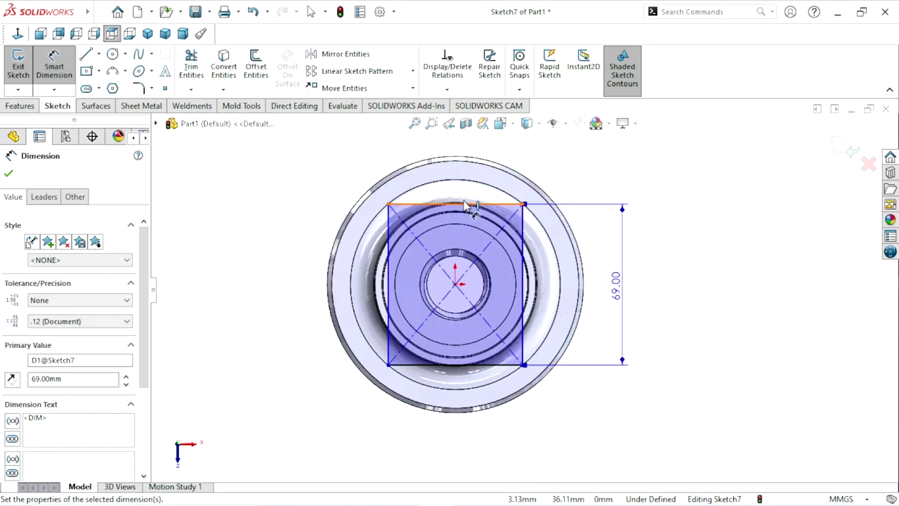
{"action": "left_click", "coordinate": [465, 205]}
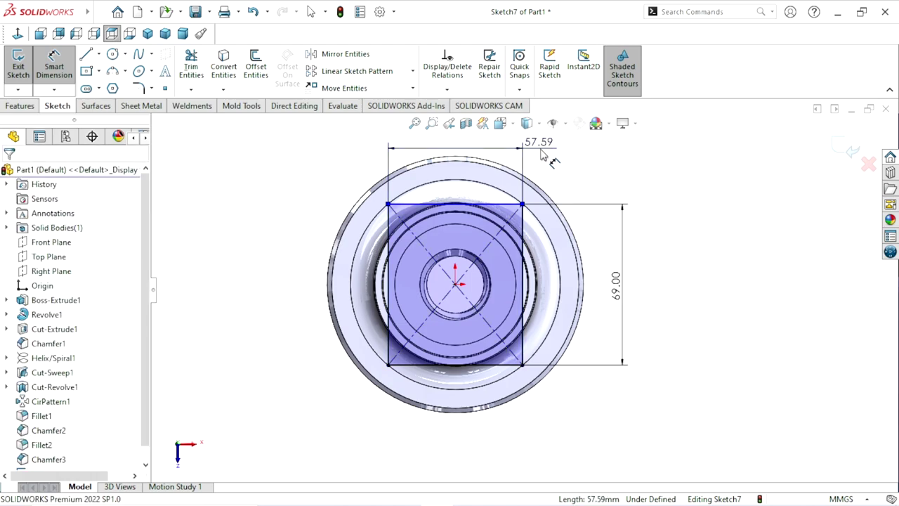
{"action": "left_click", "coordinate": [542, 154]}
{"action": "type", "text": "69"}
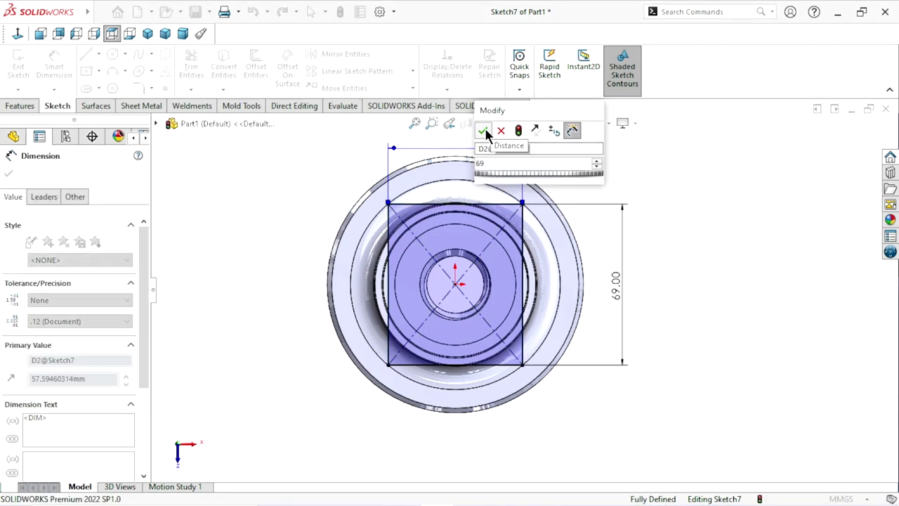
{"action": "left_click", "coordinate": [484, 130]}
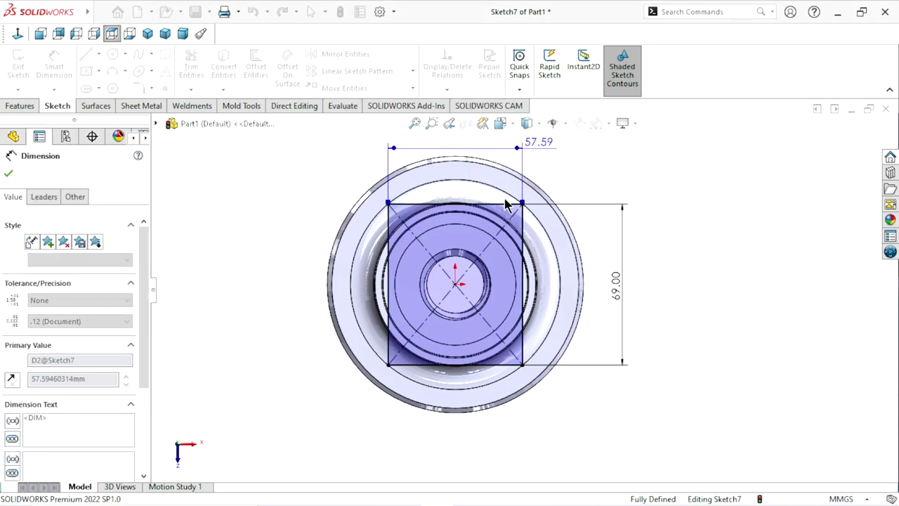
{"action": "left_click", "coordinate": [10, 173]}
{"action": "left_click", "coordinate": [35, 107]}
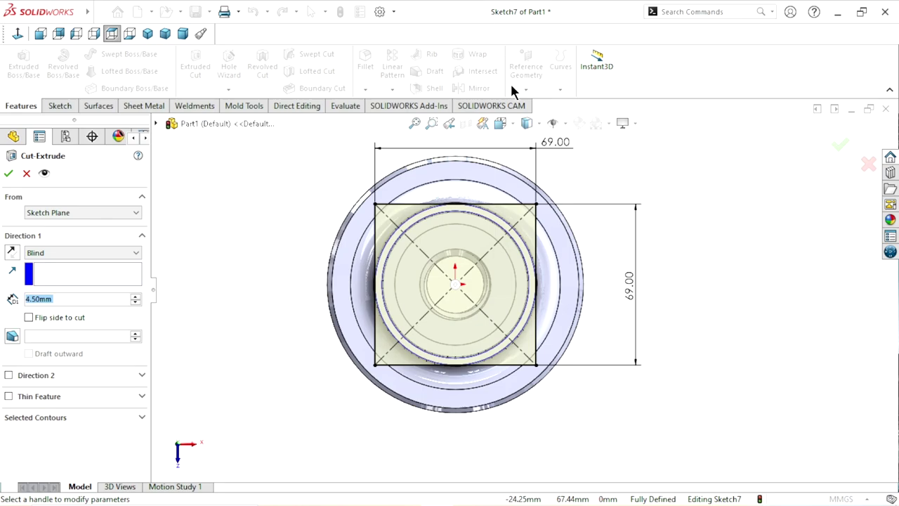
Step: Extrude-cut 21.50 mm deep, Blind, with Flip side to cut checked, trimming the hub to the square
{"action": "mouse_move", "coordinate": [574, 221]}
{"action": "middle_mouse_down"}
{"action": "mouse_move", "coordinate": [472, 286]}
{"action": "mouse_move", "coordinate": [35, 354]}
{"action": "middle_mouse_up"}
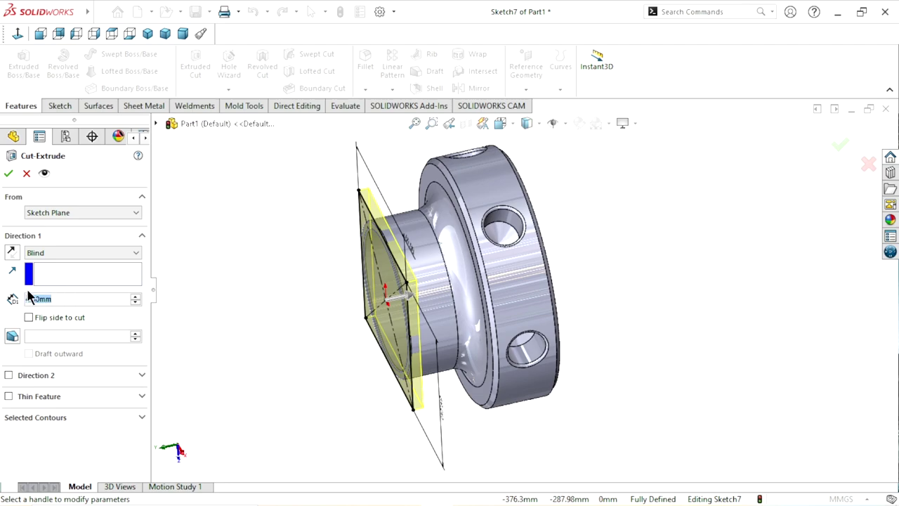
{"action": "type", "text": "21.50"}
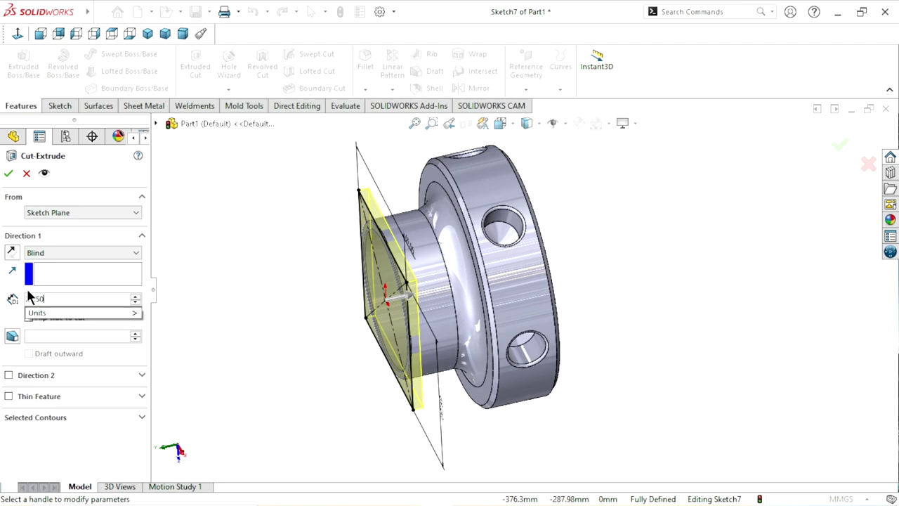
{"action": "key", "text": "Return"}
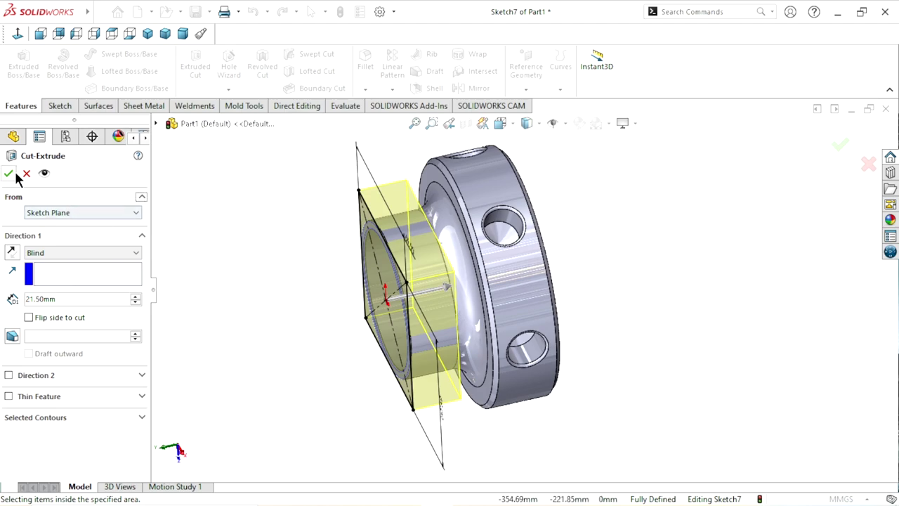
{"action": "left_click", "coordinate": [28, 317]}
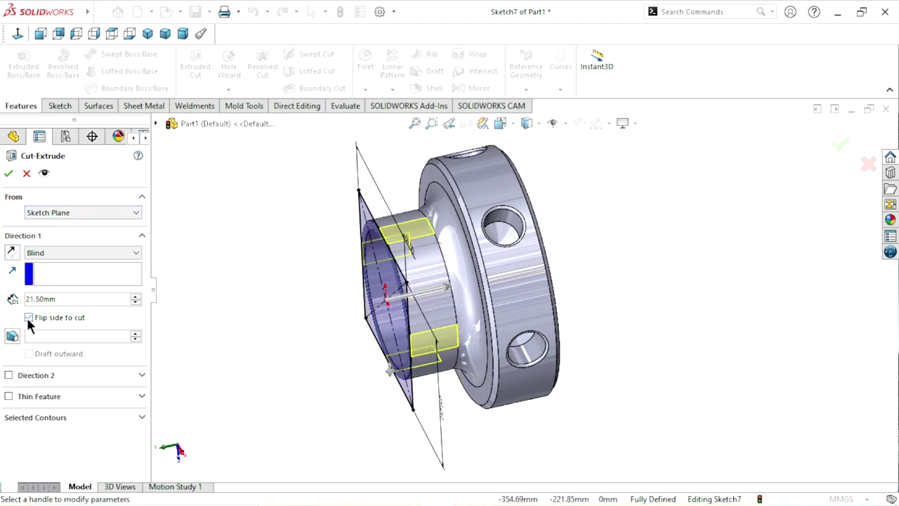
{"action": "left_click", "coordinate": [9, 173]}
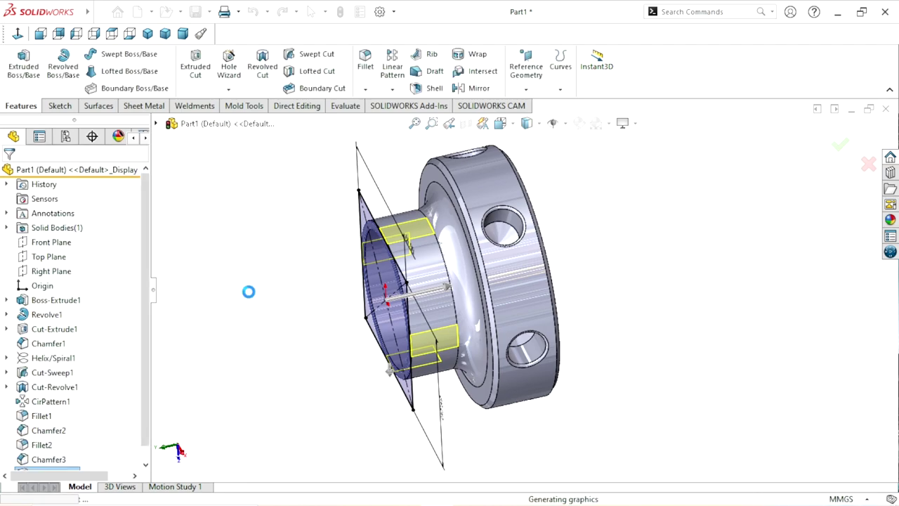
{"action": "mouse_move", "coordinate": [311, 248]}
{"action": "middle_mouse_down"}
{"action": "mouse_move", "coordinate": [356, 260]}
{"action": "mouse_move", "coordinate": [431, 167]}
{"action": "mouse_move", "coordinate": [377, 267]}
{"action": "mouse_move", "coordinate": [335, 206]}
{"action": "mouse_move", "coordinate": [349, 292]}
{"action": "middle_mouse_up"}
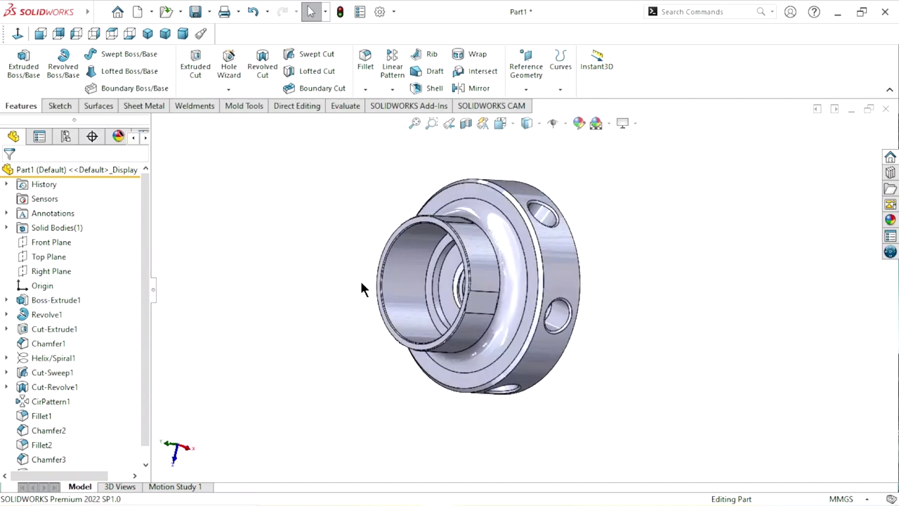
Step: Start a new sketch on the flat face cut into the boss, viewed head-on
{"action": "scroll", "coordinate": [421, 281], "scroll_direction": "down", "scroll_amount": 1}
{"action": "scroll", "coordinate": [419, 299], "scroll_direction": "down", "scroll_amount": 1}
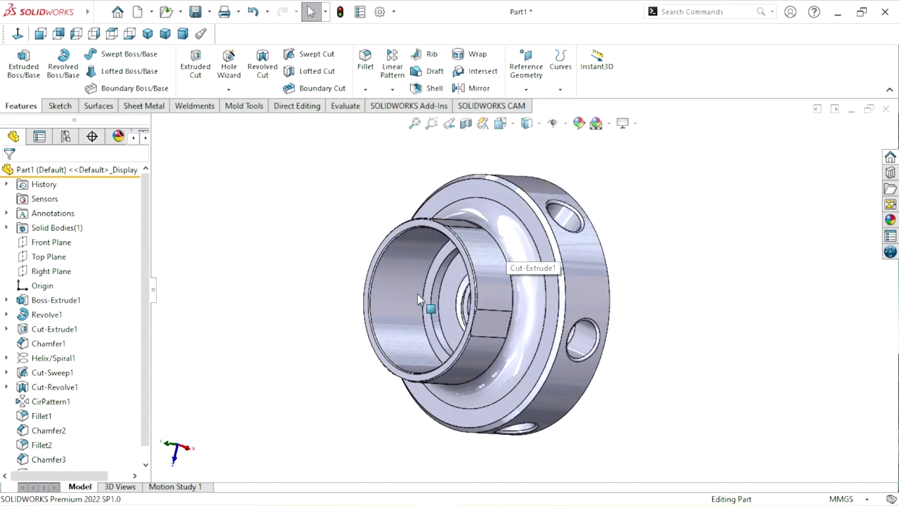
{"action": "middle_click_drag", "start_coordinate": [323, 375], "coordinate": [403, 203]}
{"action": "left_click", "coordinate": [165, 33]}
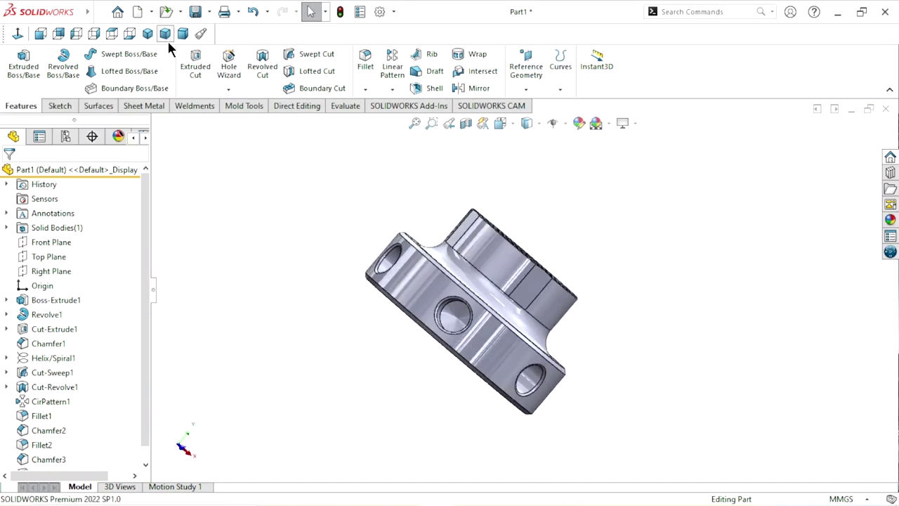
{"action": "left_click", "coordinate": [482, 279]}
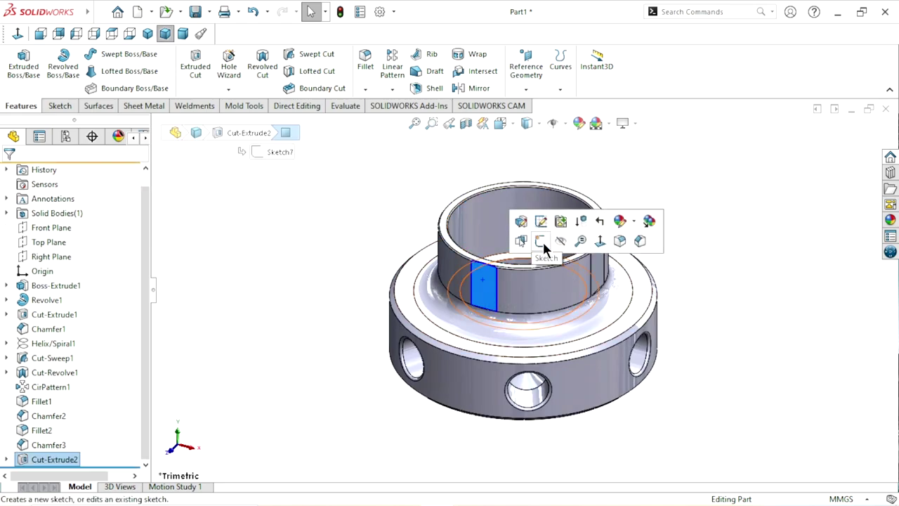
{"action": "left_click", "coordinate": [542, 239]}
{"action": "left_click", "coordinate": [19, 36]}
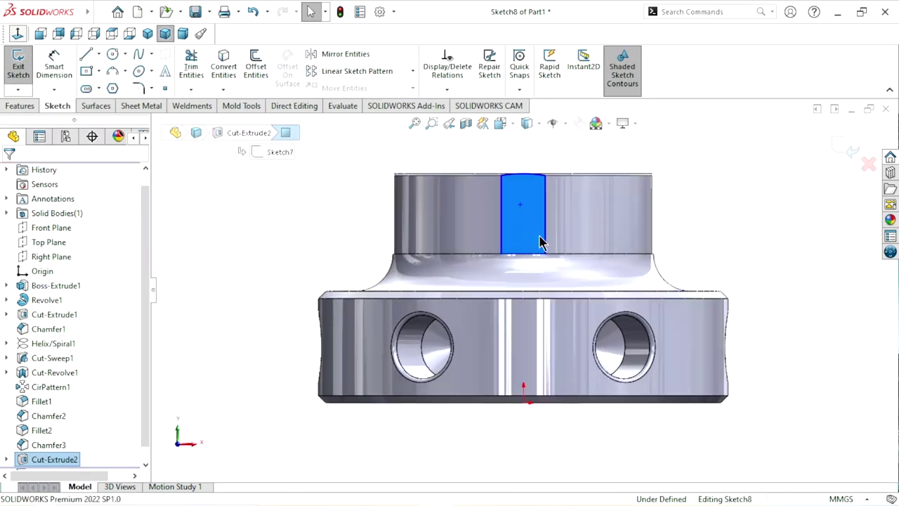
{"action": "left_click", "coordinate": [715, 220]}
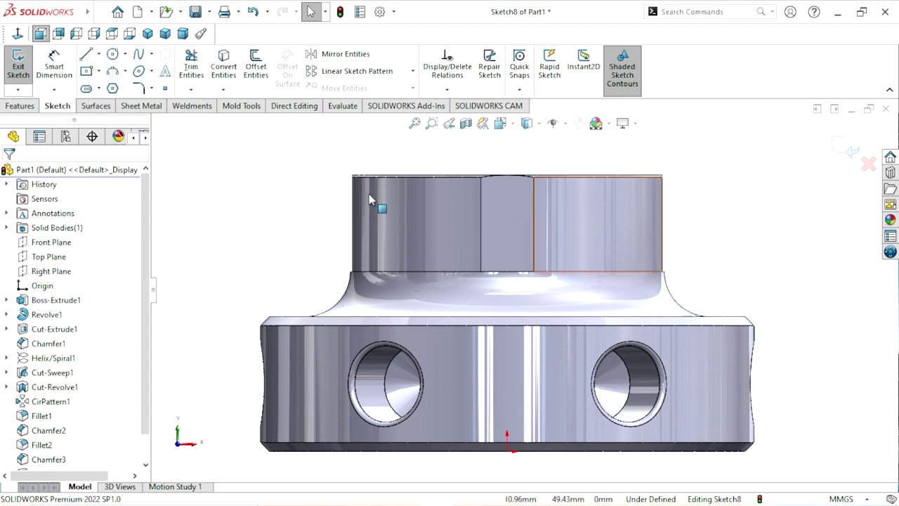
Step: Draw a vertical centreline from the flat's top edge to its lower edge
{"action": "left_click", "coordinate": [99, 55]}
{"action": "left_click", "coordinate": [91, 84]}
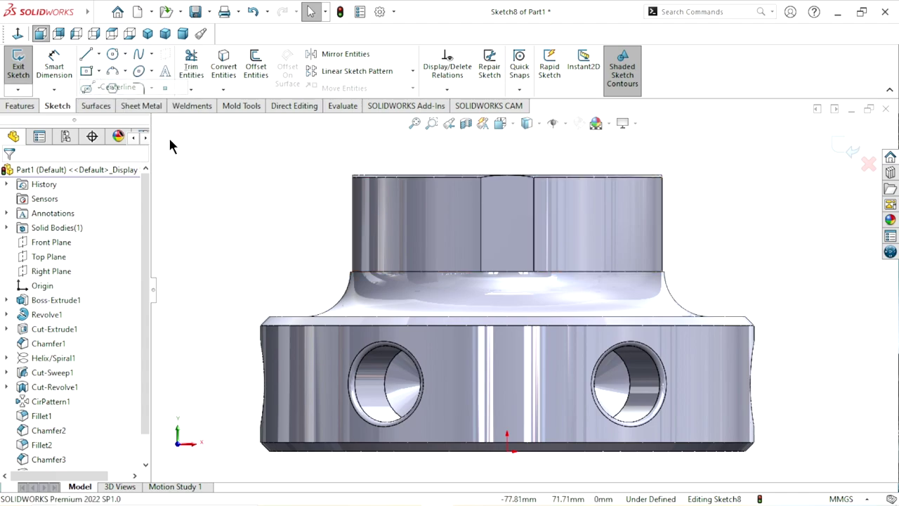
{"action": "left_click", "coordinate": [507, 175]}
{"action": "left_click", "coordinate": [514, 275]}
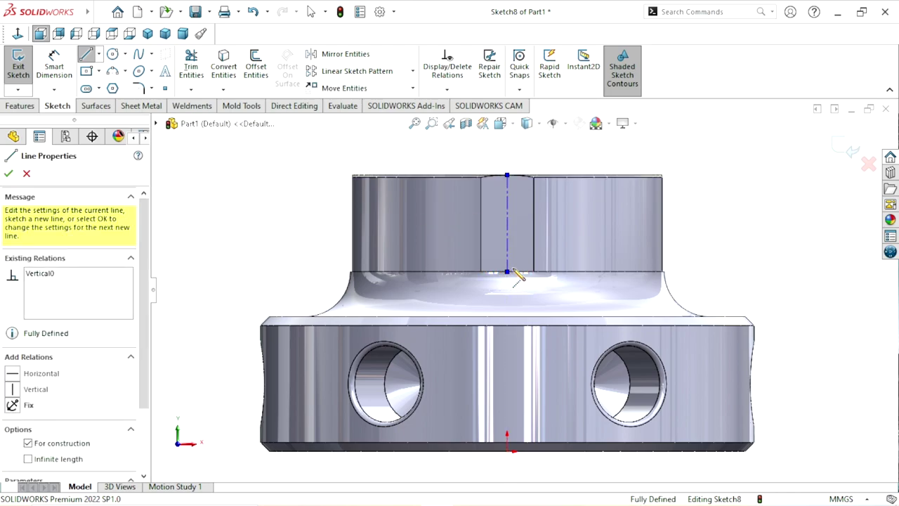
{"action": "right_click", "coordinate": [692, 184]}
{"action": "left_click", "coordinate": [719, 234]}
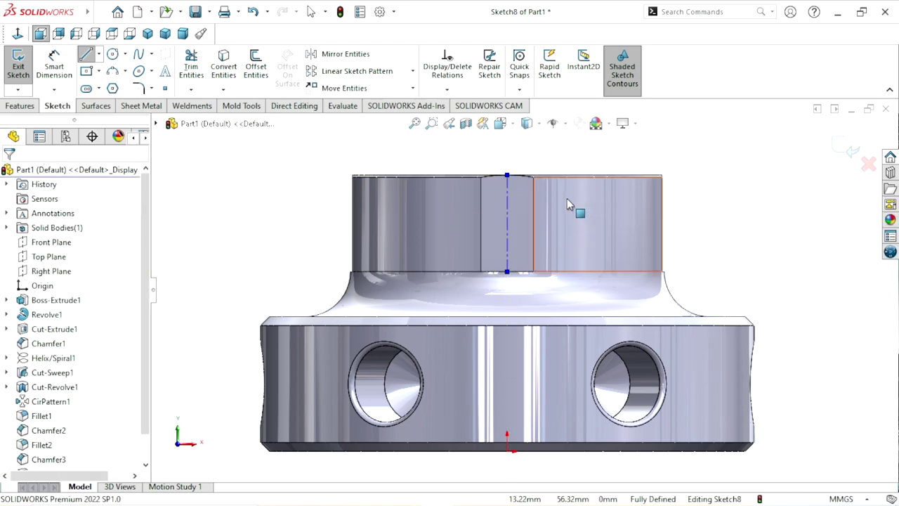
{"action": "scroll", "coordinate": [566, 198], "scroll_direction": "down", "scroll_amount": 2}
Step: Draw a horizontal centreline across the flat from its left to right edge
{"action": "left_click", "coordinate": [99, 54]}
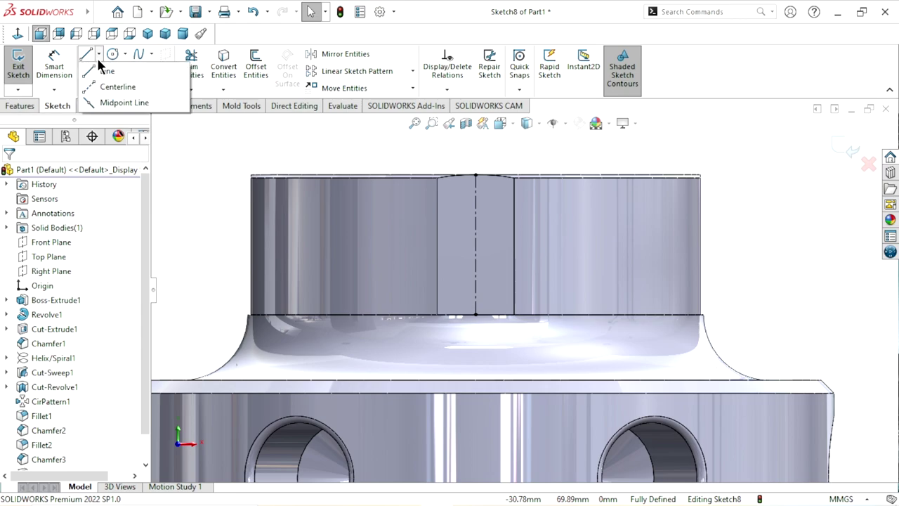
{"action": "left_click", "coordinate": [113, 86]}
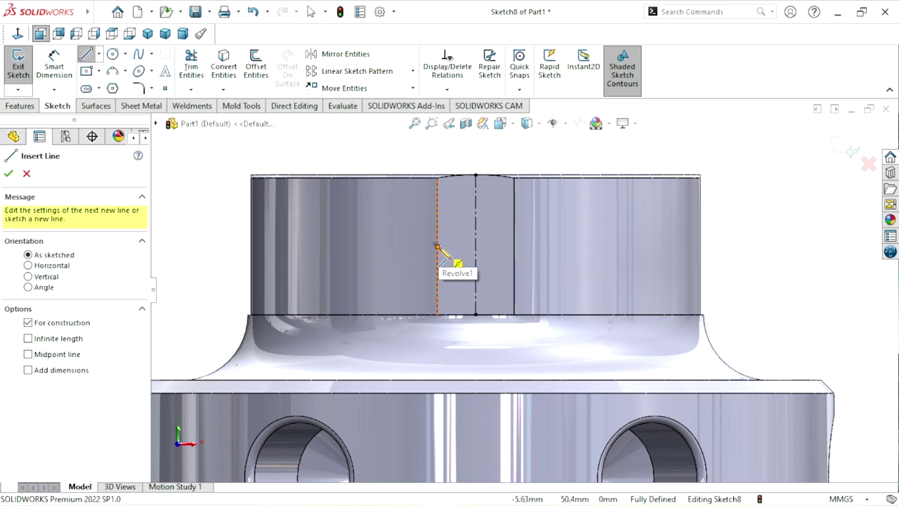
{"action": "left_click", "coordinate": [437, 246]}
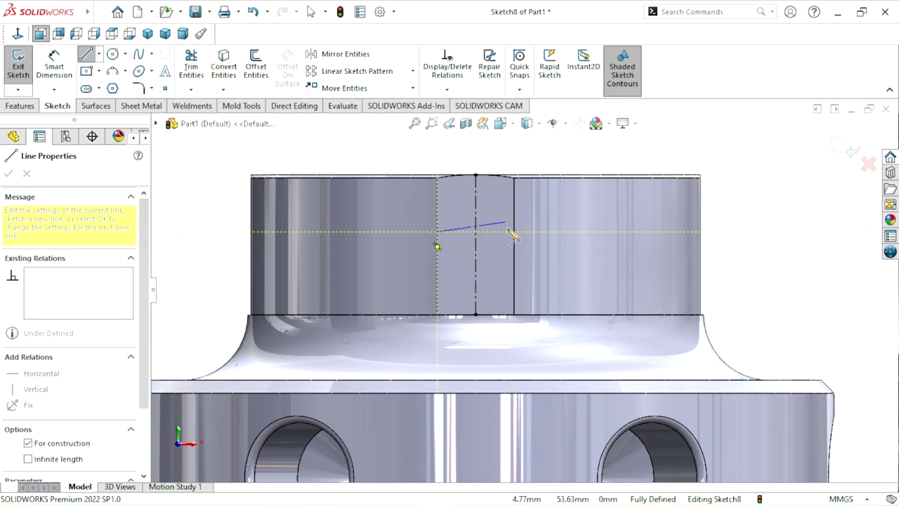
{"action": "left_click", "coordinate": [514, 233]}
{"action": "right_click", "coordinate": [552, 149]}
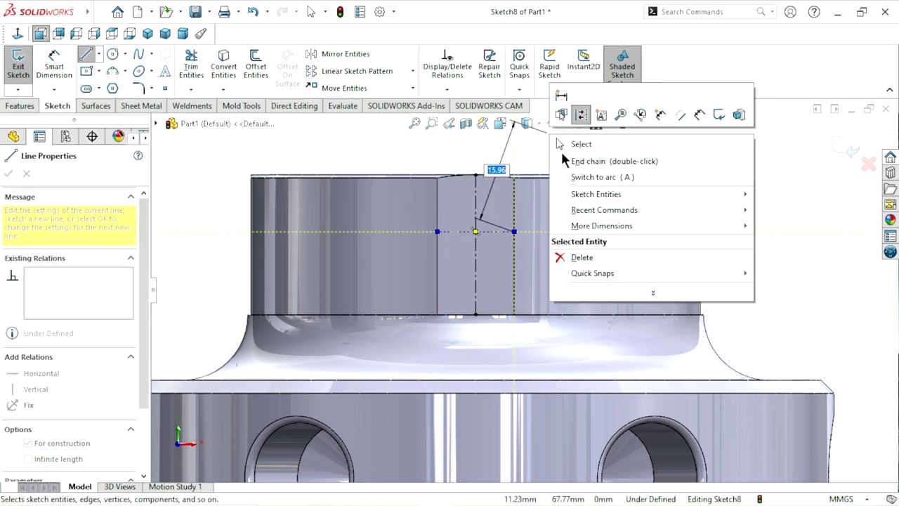
{"action": "left_click", "coordinate": [567, 140]}
Step: Dimension the horizontal centreline 12 mm below the flat's top edge
{"action": "left_click", "coordinate": [54, 64]}
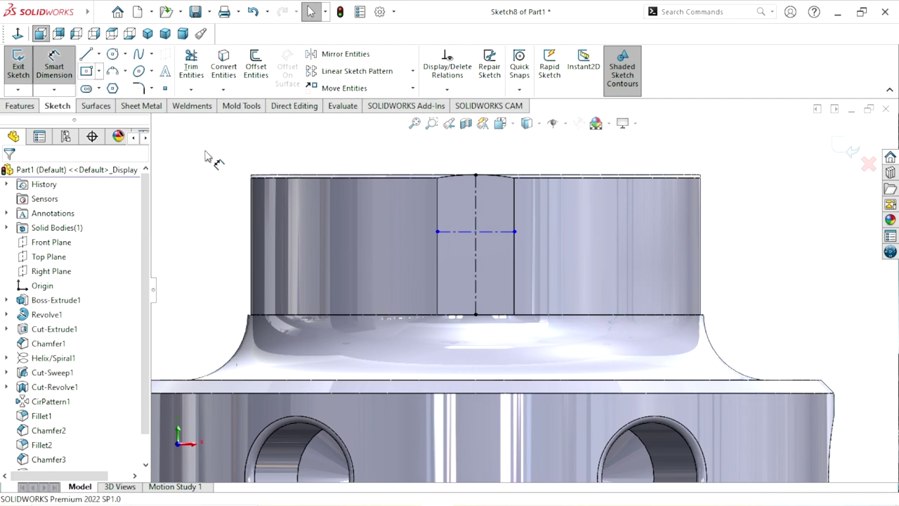
{"action": "left_click", "coordinate": [529, 175]}
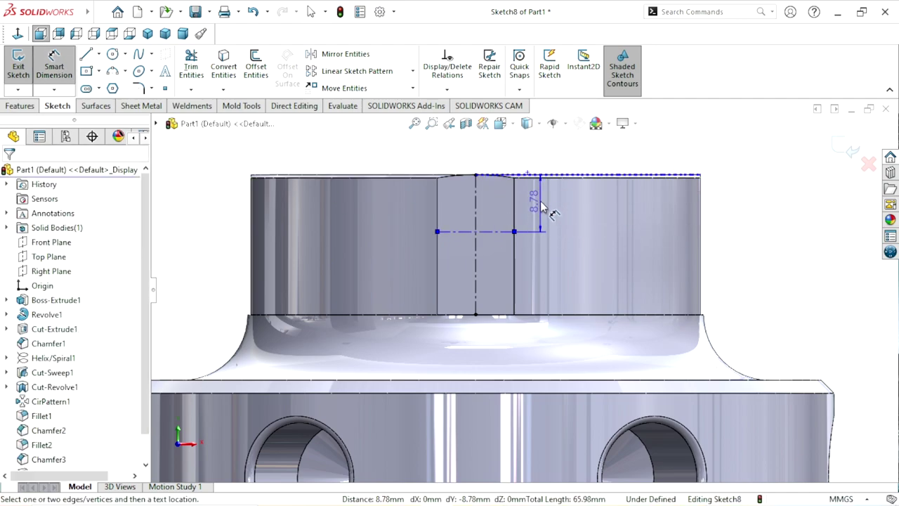
{"action": "left_click", "coordinate": [536, 205]}
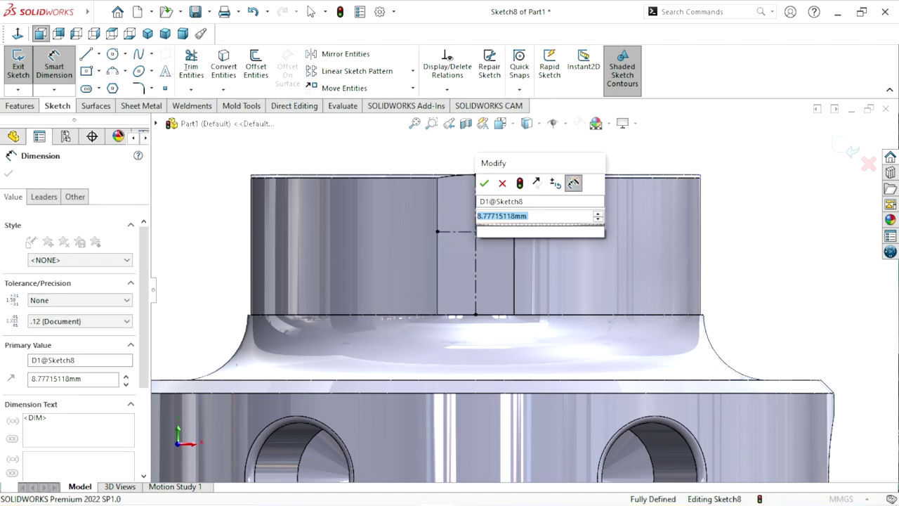
{"action": "type", "text": "12"}
{"action": "left_click", "coordinate": [484, 184]}
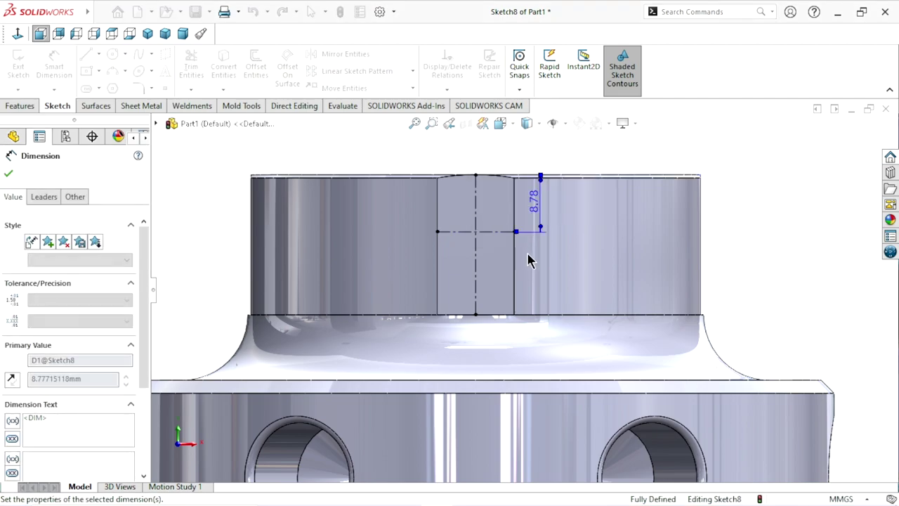
{"action": "scroll", "coordinate": [523, 274], "scroll_direction": "up", "scroll_amount": 1}
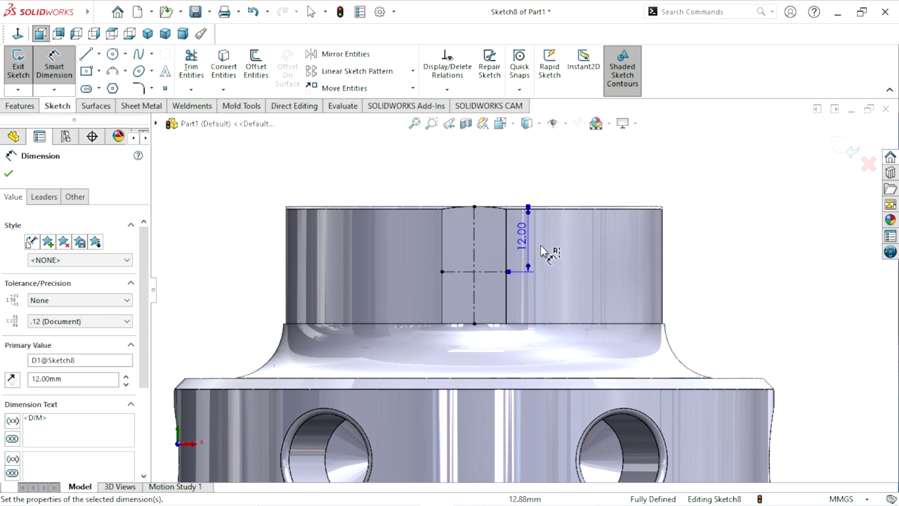
{"action": "left_click", "coordinate": [8, 174]}
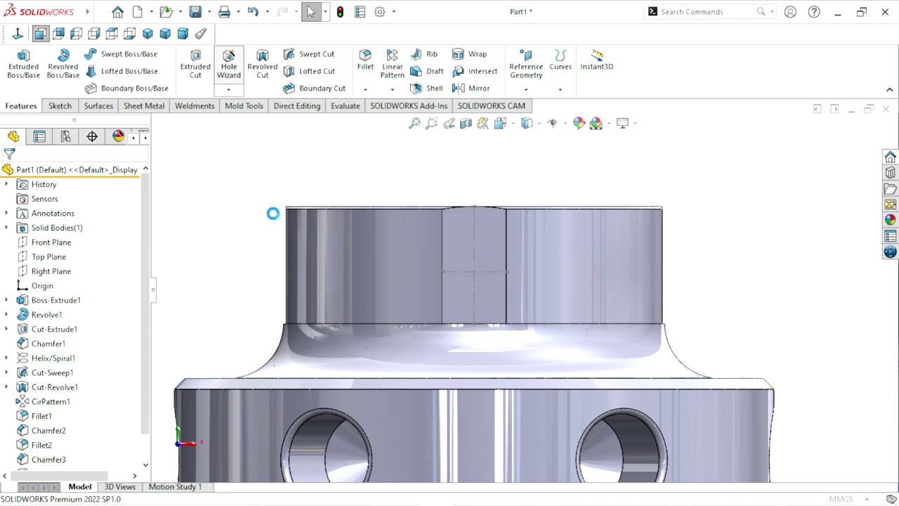
Step: Set up a Hole Wizard tapped hole: ANSI Metric, M8x1.25, Up To Next
{"action": "left_click", "coordinate": [537, 254]}
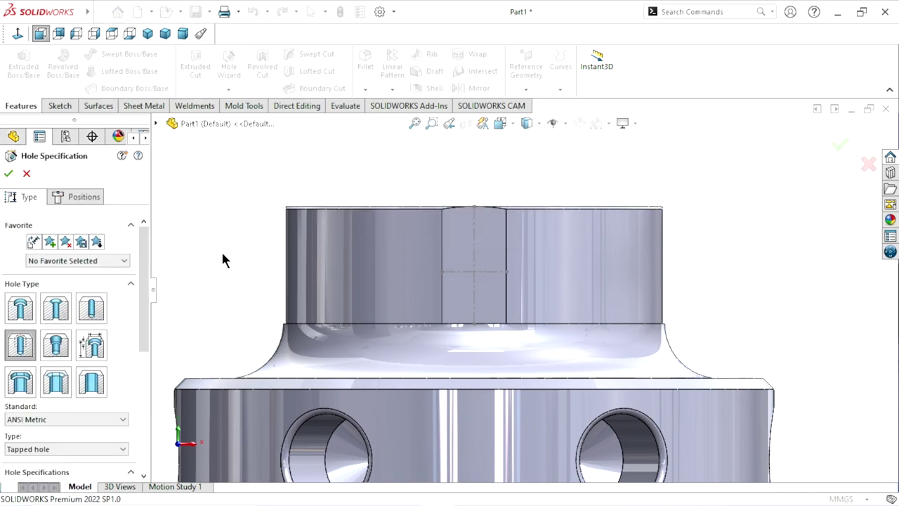
{"action": "scroll", "coordinate": [144, 288], "scroll_direction": "down", "scroll_amount": 2}
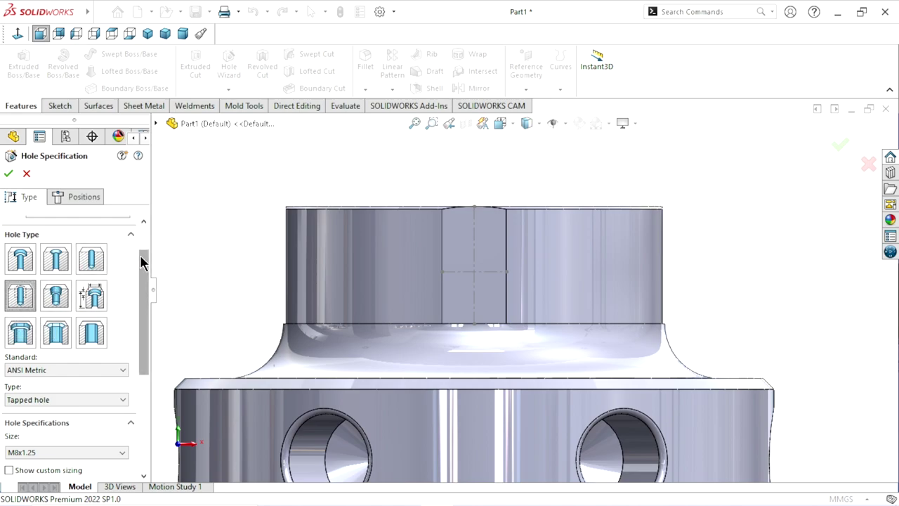
{"action": "left_click_drag", "start_coordinate": [140, 257], "coordinate": [126, 295]}
{"action": "left_click", "coordinate": [83, 319]}
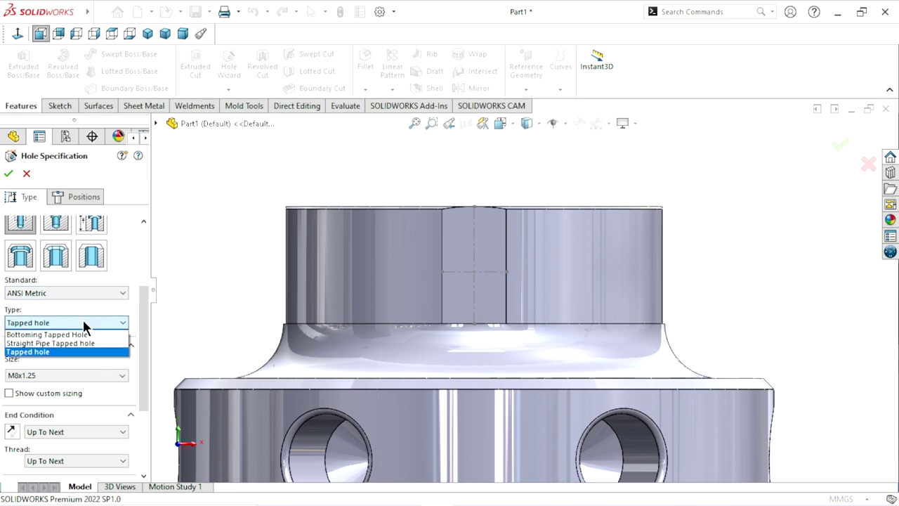
{"action": "left_click", "coordinate": [83, 320]}
{"action": "left_click", "coordinate": [99, 295]}
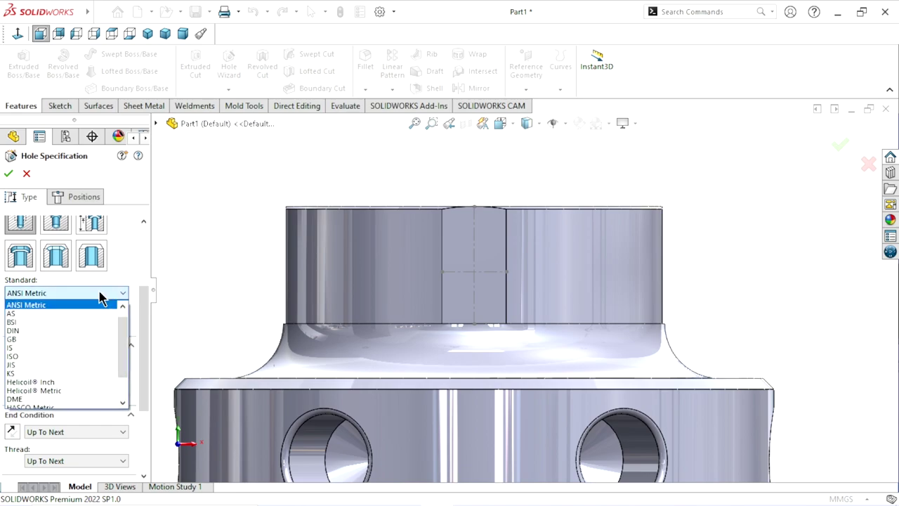
{"action": "left_click", "coordinate": [99, 297]}
{"action": "left_click", "coordinate": [64, 377]}
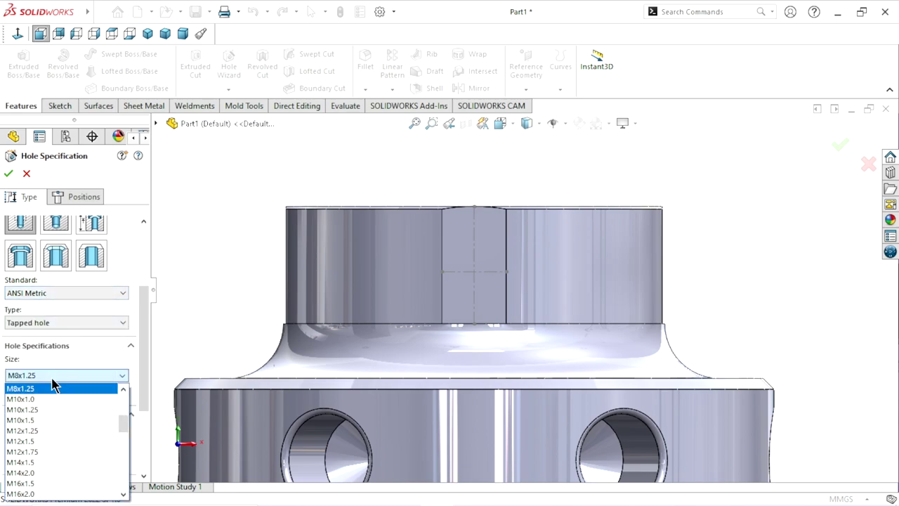
{"action": "left_click", "coordinate": [41, 385]}
{"action": "scroll", "coordinate": [133, 386], "scroll_direction": "down", "scroll_amount": 3}
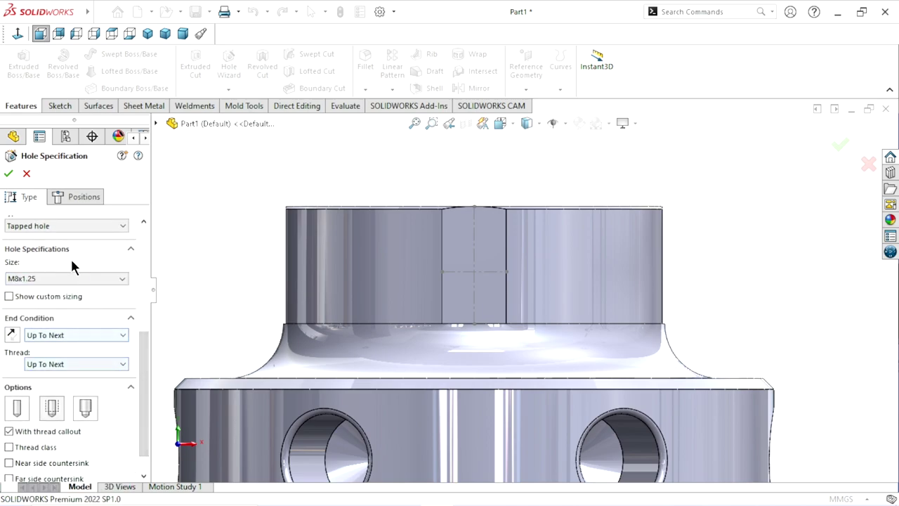
Step: Place the tapped hole on the flat face at the centreline crossing and create it
{"action": "left_click", "coordinate": [83, 197]}
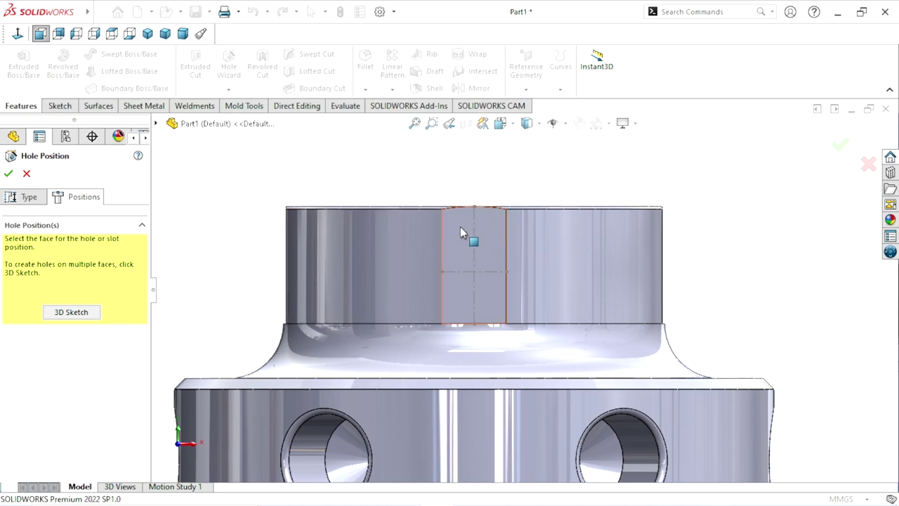
{"action": "left_click", "coordinate": [478, 269]}
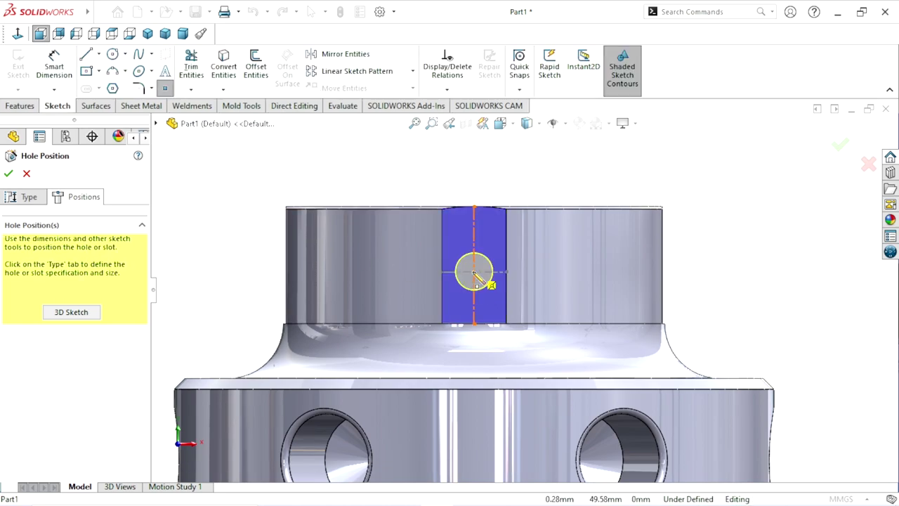
{"action": "scroll", "coordinate": [475, 276], "scroll_direction": "down", "scroll_amount": 3}
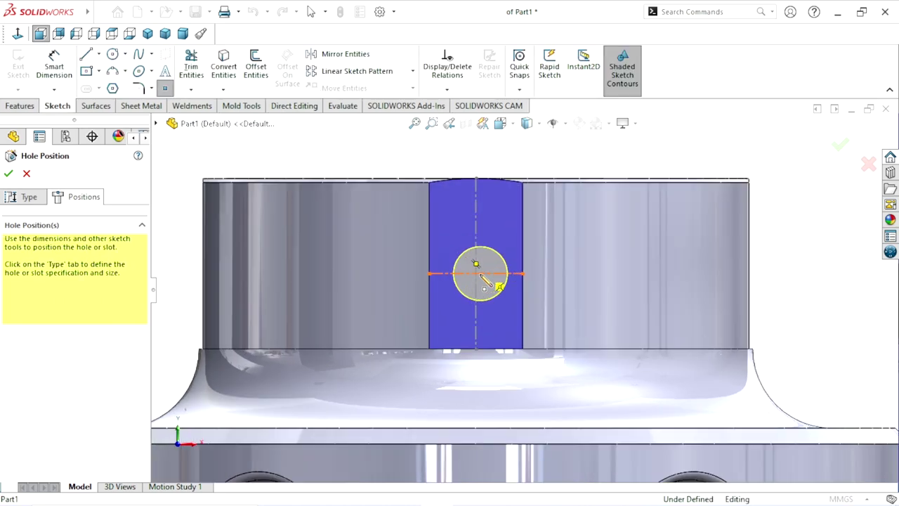
{"action": "left_click", "coordinate": [475, 274]}
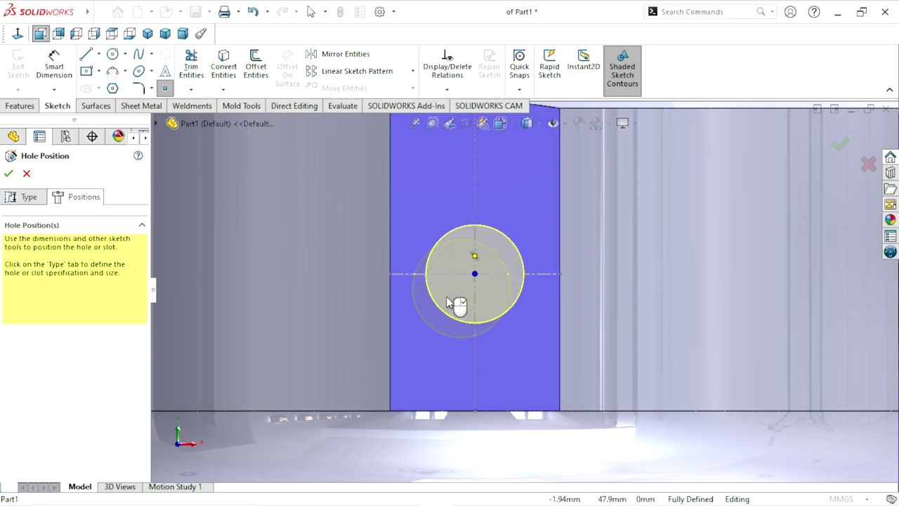
{"action": "key", "text": "f"}
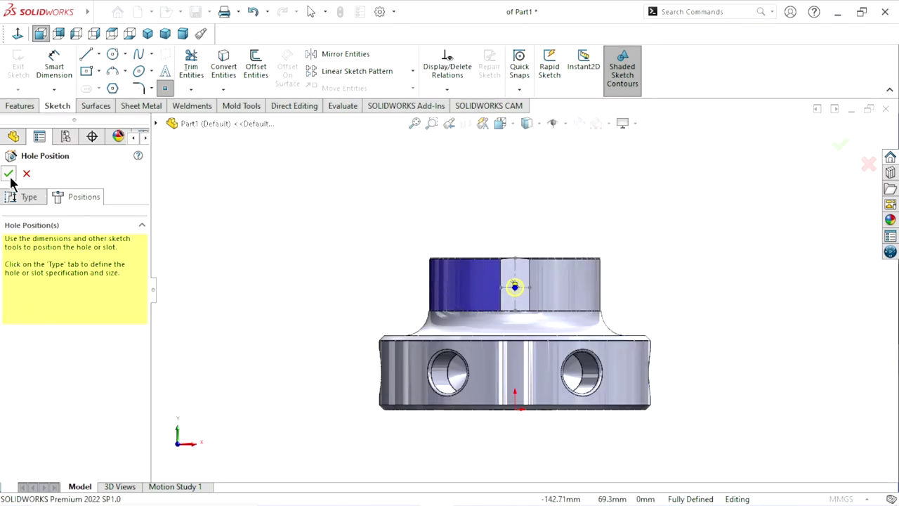
{"action": "left_click", "coordinate": [10, 177]}
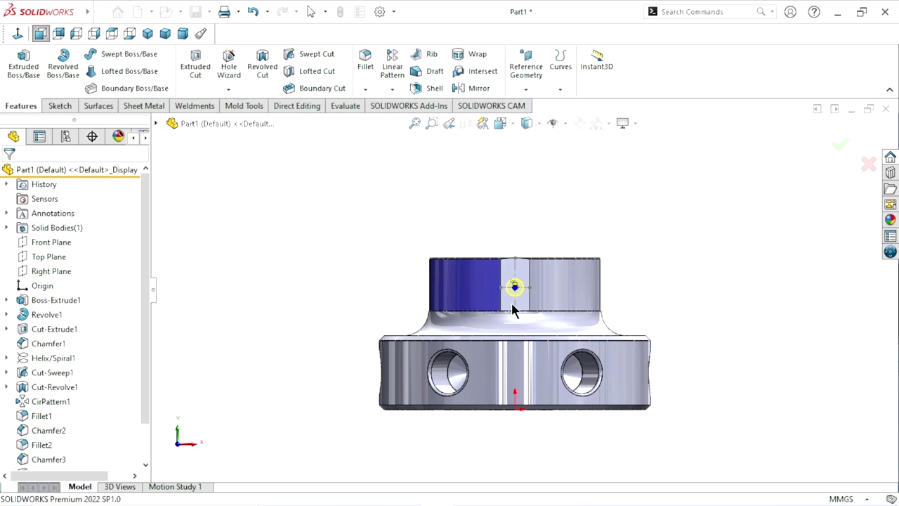
Step: View the part from above and check a line of the tapped hole's sketch
{"action": "mouse_move", "coordinate": [525, 317]}
{"action": "middle_mouse_down"}
{"action": "mouse_move", "coordinate": [446, 289]}
{"action": "mouse_move", "coordinate": [548, 302]}
{"action": "middle_mouse_up"}
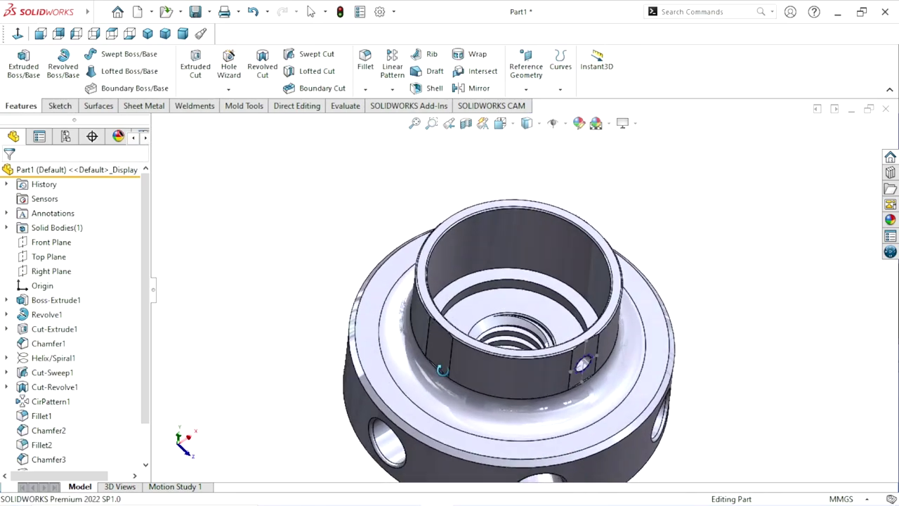
{"action": "scroll", "coordinate": [548, 302], "scroll_direction": "down", "scroll_amount": 5}
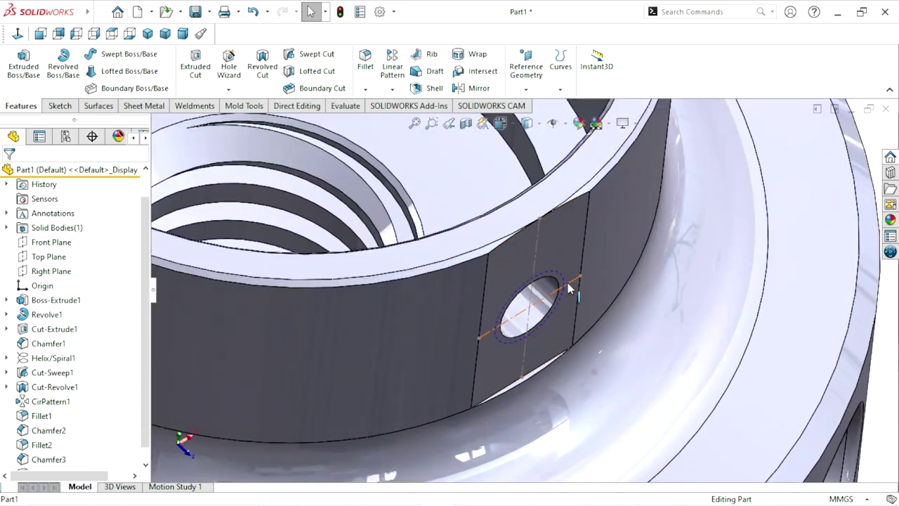
{"action": "left_click", "coordinate": [567, 282]}
{"action": "key", "text": "Escape"}
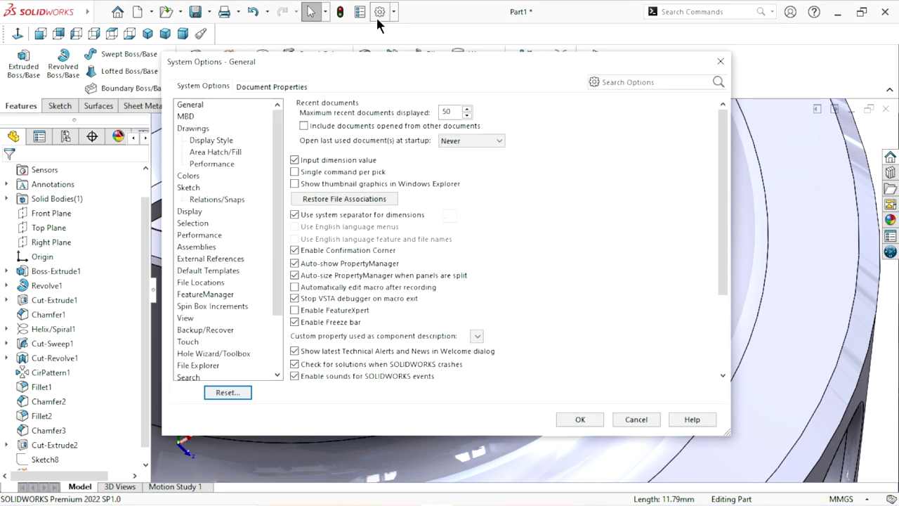
Step: Enable shaded cosmetic threads in the document's detailing properties, then refit the whole flange
{"action": "left_click", "coordinate": [254, 85]}
{"action": "left_click", "coordinate": [191, 177]}
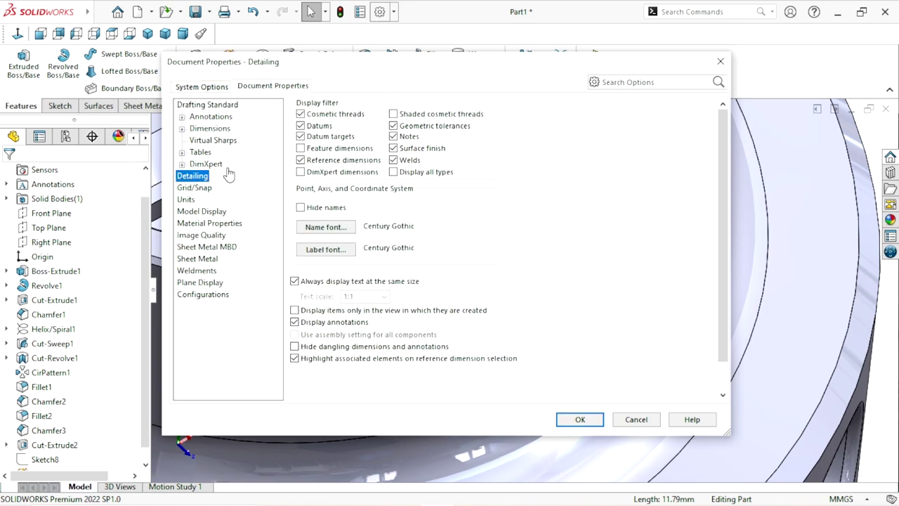
{"action": "left_click", "coordinate": [392, 115]}
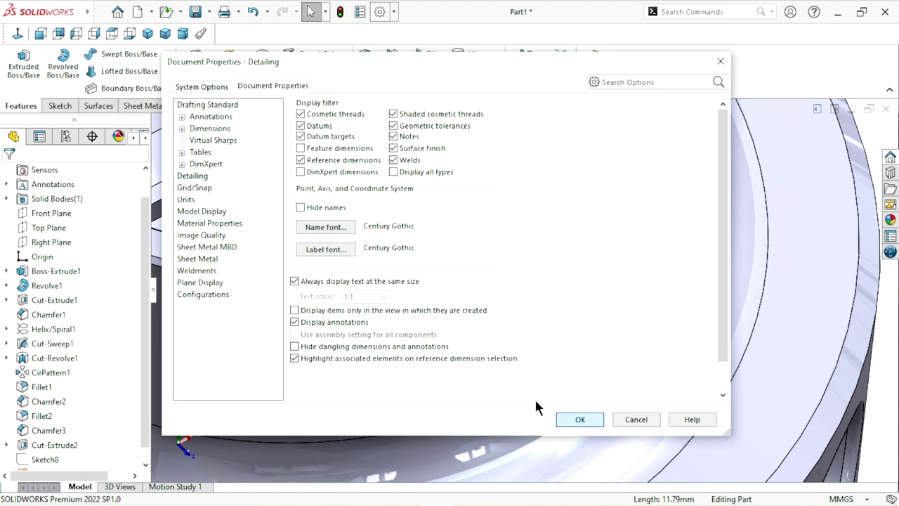
{"action": "key", "text": "Return"}
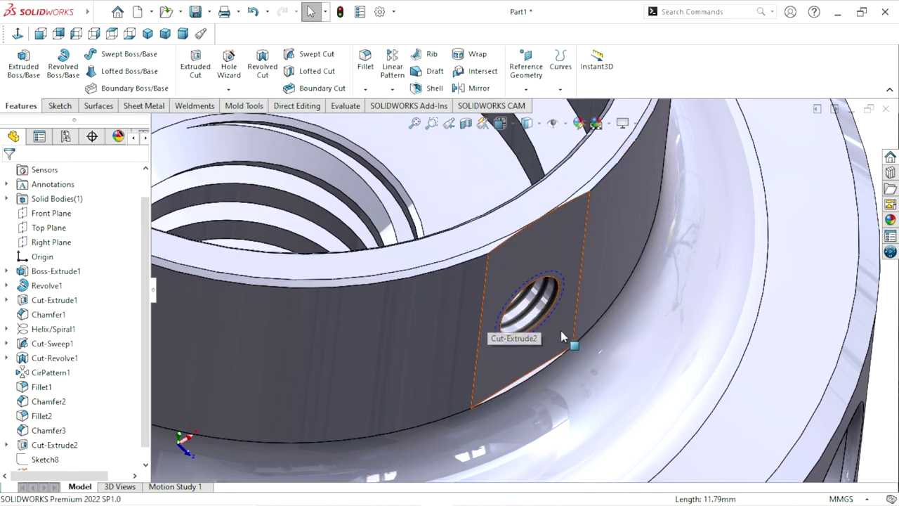
{"action": "key", "text": "f"}
{"action": "mouse_move", "coordinate": [703, 263]}
{"action": "middle_mouse_down"}
{"action": "mouse_move", "coordinate": [611, 311]}
{"action": "mouse_move", "coordinate": [593, 223]}
{"action": "mouse_move", "coordinate": [645, 317]}
{"action": "mouse_move", "coordinate": [710, 316]}
{"action": "middle_mouse_up"}
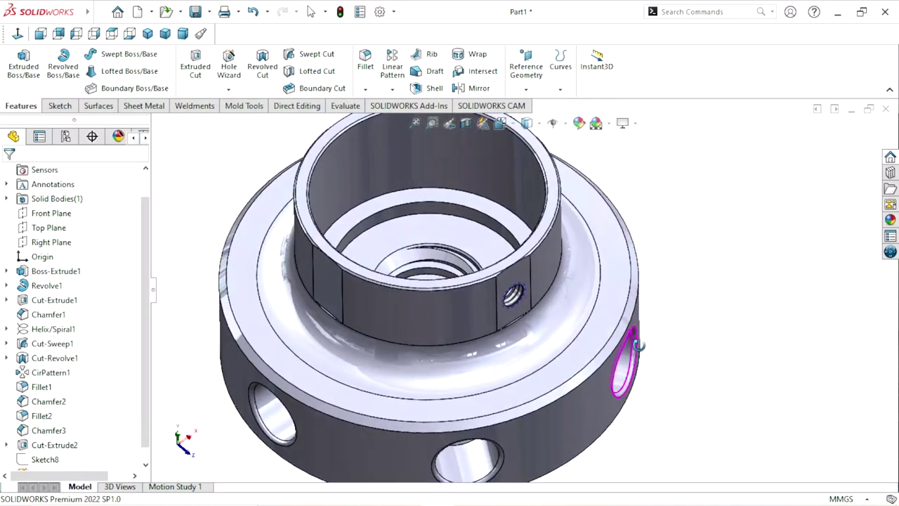
Step: Circular-pattern M8x1.25 Tapped Hole1 into 4 copies around the sleeve's cylindrical face
{"action": "key", "text": "f"}
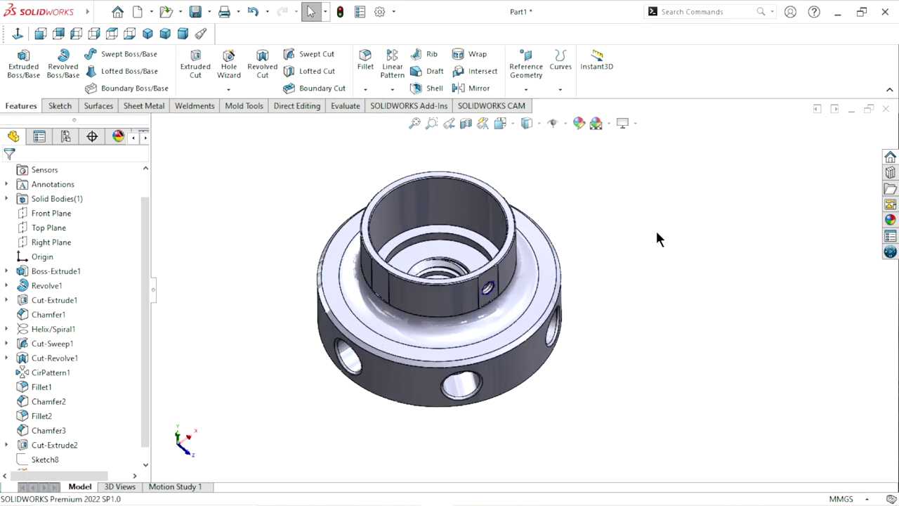
{"action": "left_click", "coordinate": [404, 104]}
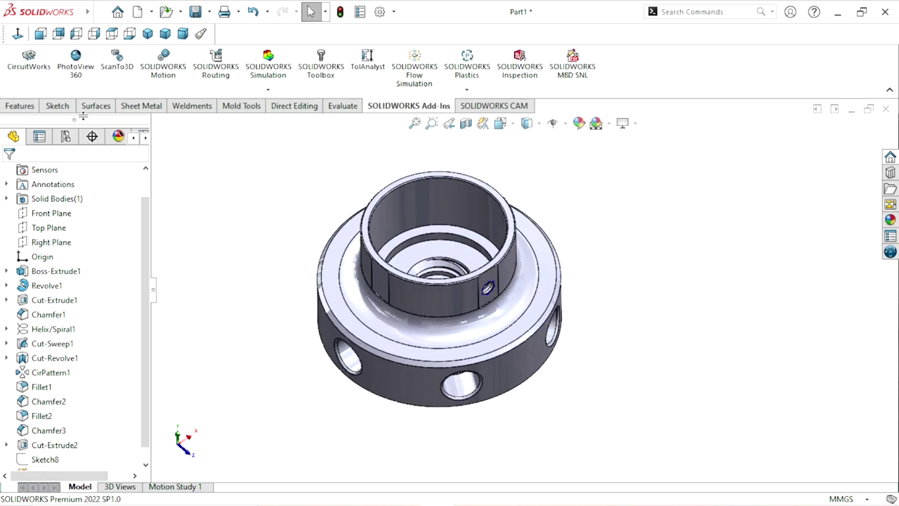
{"action": "left_click", "coordinate": [20, 107]}
{"action": "left_click", "coordinate": [390, 90]}
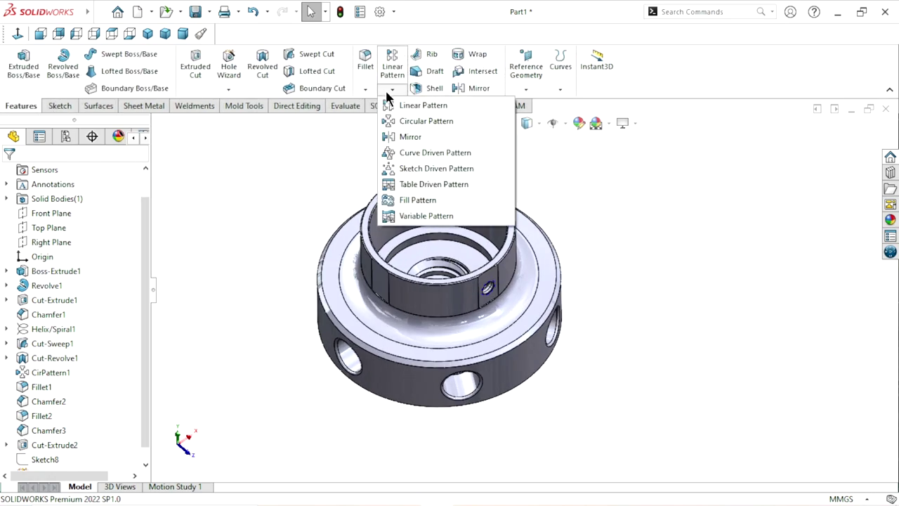
{"action": "left_click", "coordinate": [398, 120]}
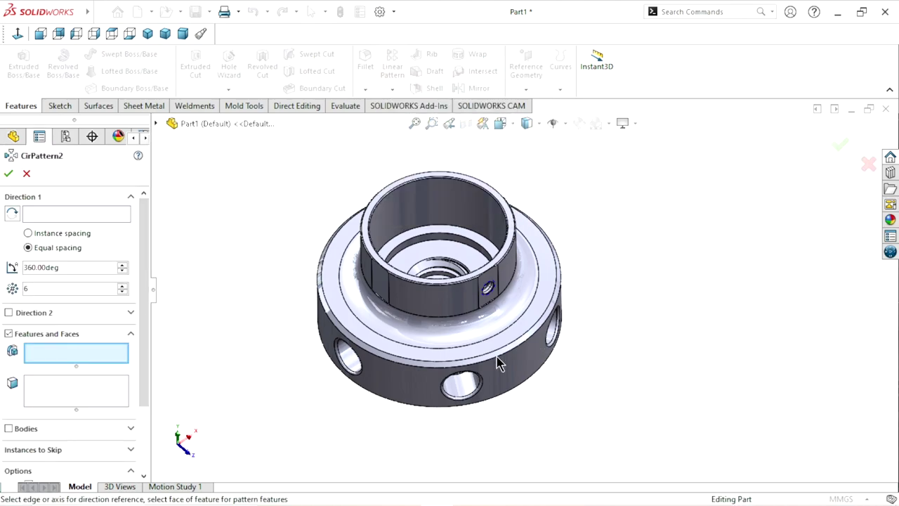
{"action": "left_click", "coordinate": [157, 123]}
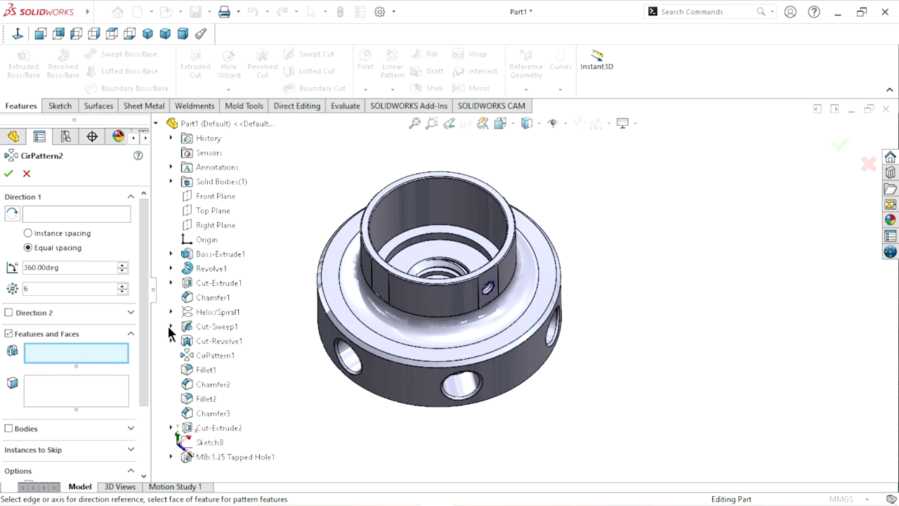
{"action": "left_click", "coordinate": [203, 457]}
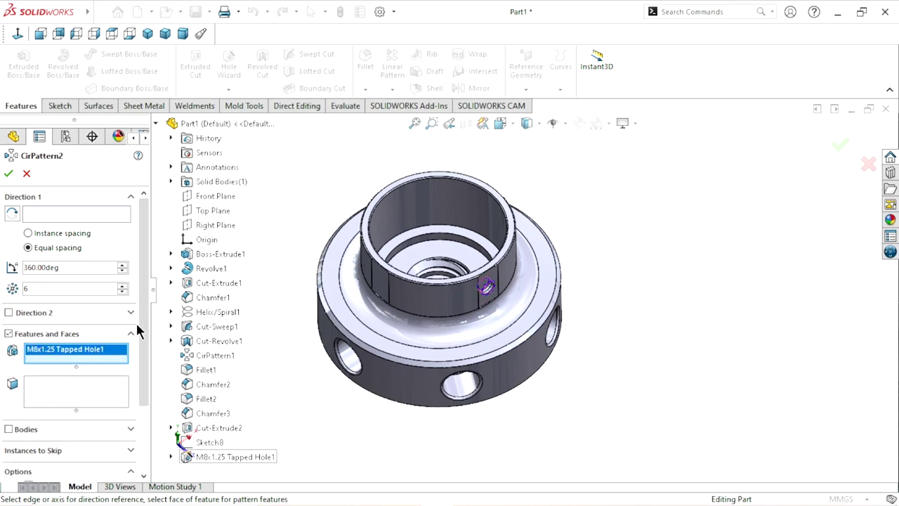
{"action": "left_click", "coordinate": [60, 220]}
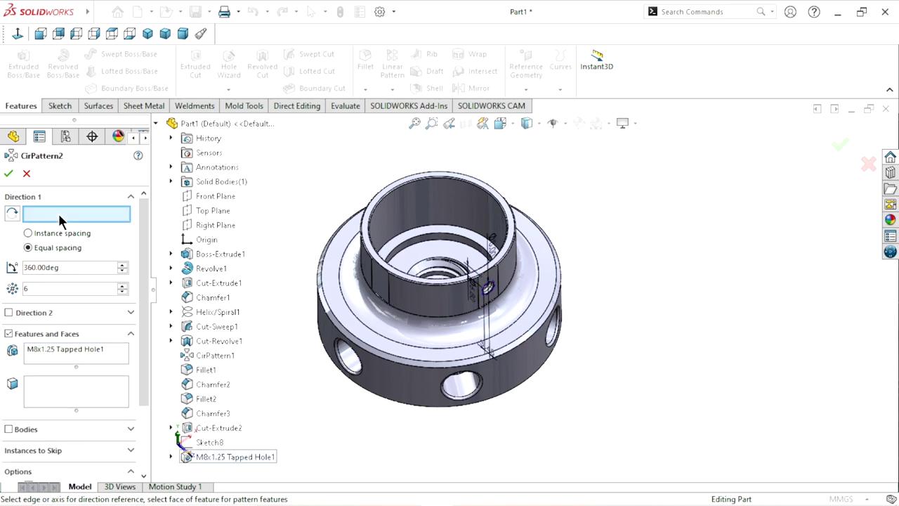
{"action": "double_click", "coordinate": [124, 290]}
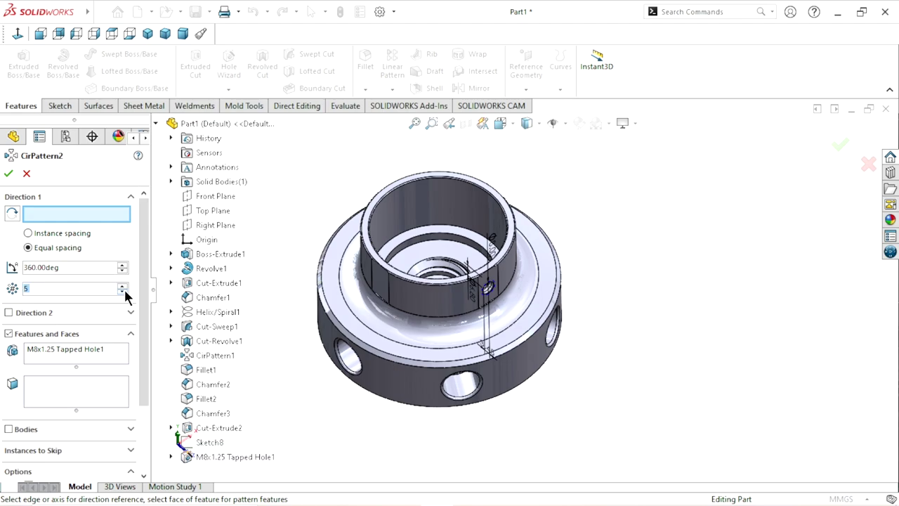
{"action": "left_click", "coordinate": [422, 302]}
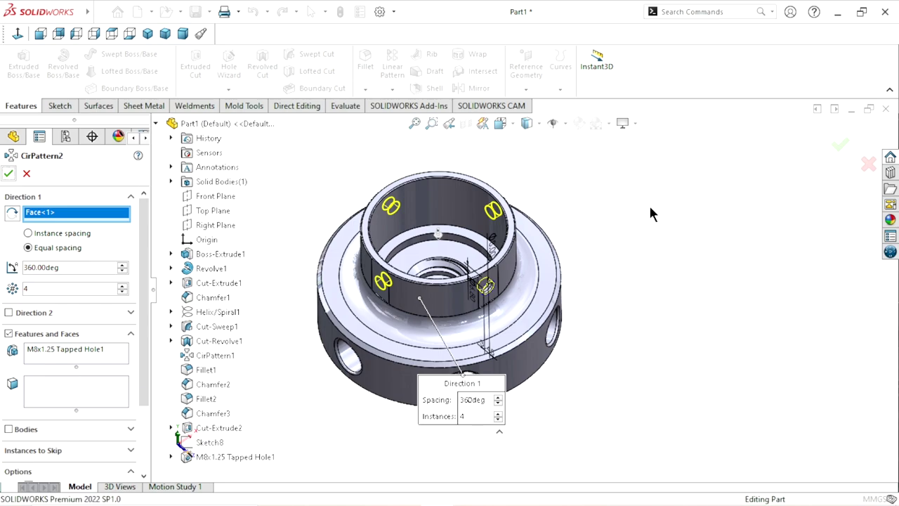
{"action": "key", "text": "Return"}
Step: Orbit and zoom around the flange to inspect the four patterned tapped holes
{"action": "scroll", "coordinate": [533, 295], "scroll_direction": "up", "scroll_amount": 2}
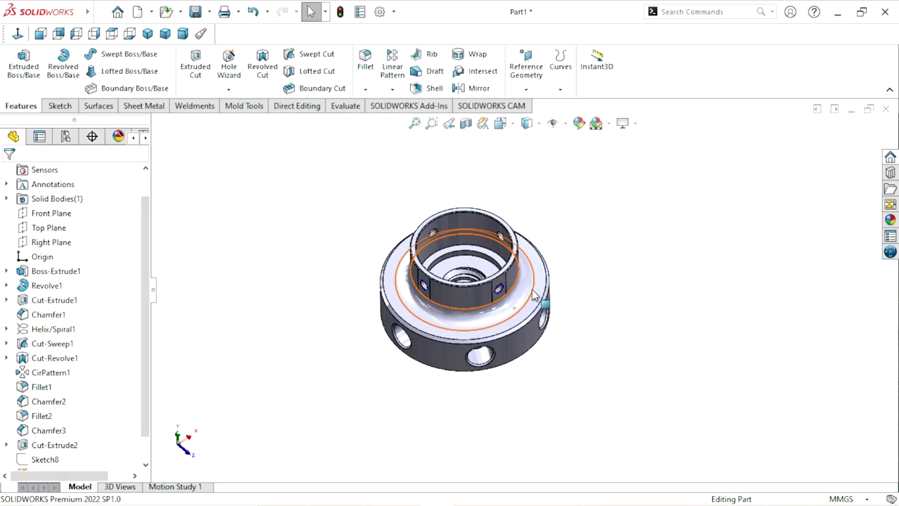
{"action": "mouse_move", "coordinate": [551, 313]}
{"action": "middle_mouse_down"}
{"action": "mouse_move", "coordinate": [541, 260]}
{"action": "mouse_move", "coordinate": [566, 271]}
{"action": "middle_mouse_up"}
{"action": "scroll", "coordinate": [565, 271], "scroll_direction": "up", "scroll_amount": 2}
{"action": "scroll", "coordinate": [545, 314], "scroll_direction": "up", "scroll_amount": 1}
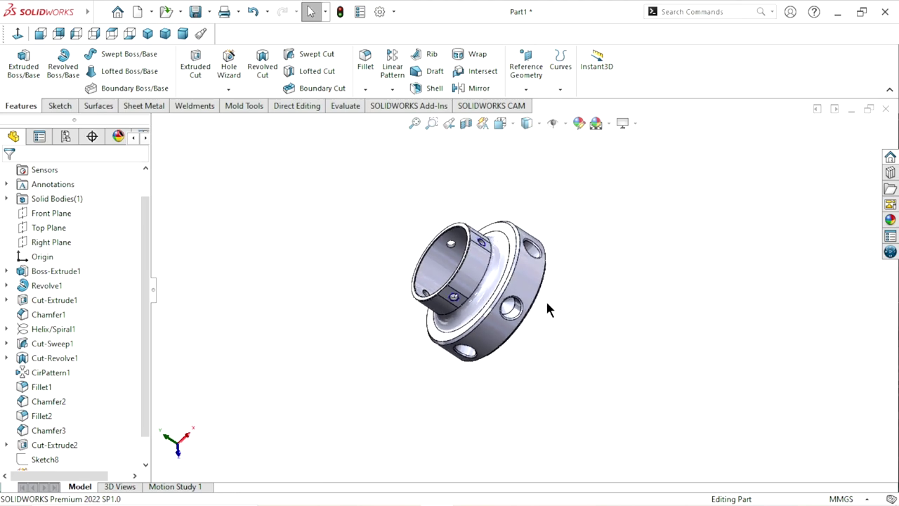
{"action": "mouse_move", "coordinate": [604, 315]}
{"action": "middle_mouse_down"}
{"action": "mouse_move", "coordinate": [362, 268]}
{"action": "mouse_move", "coordinate": [577, 319]}
{"action": "middle_mouse_up"}
{"action": "scroll", "coordinate": [558, 283], "scroll_direction": "down", "scroll_amount": 5}
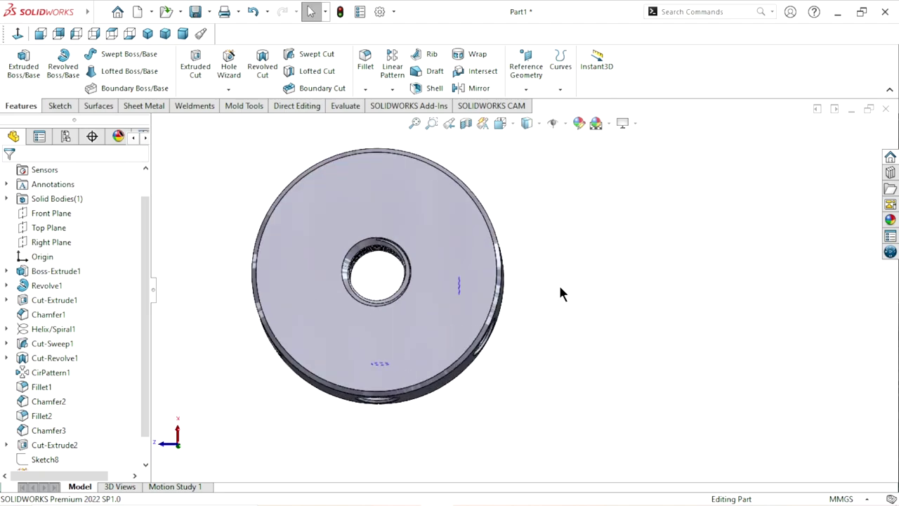
{"action": "mouse_move", "coordinate": [597, 286]}
{"action": "middle_mouse_down"}
{"action": "mouse_move", "coordinate": [415, 269]}
{"action": "mouse_move", "coordinate": [617, 265]}
{"action": "middle_mouse_up"}
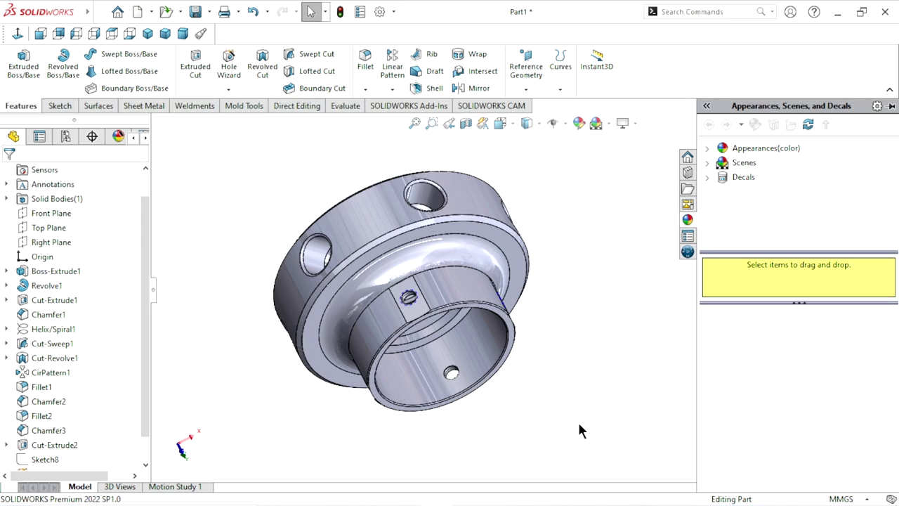
Step: Apply the Metal > Iron cast iron appearance to the whole part
{"action": "left_click", "coordinate": [743, 152]}
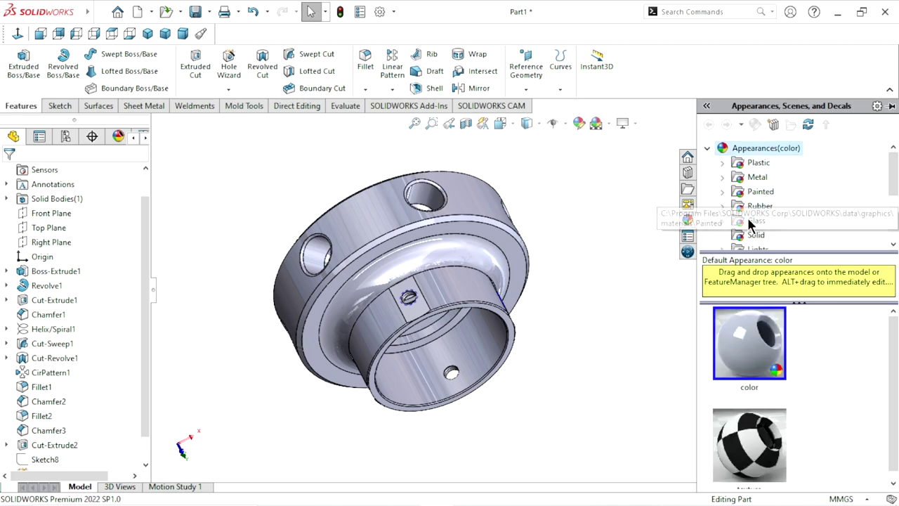
{"action": "left_click", "coordinate": [755, 179]}
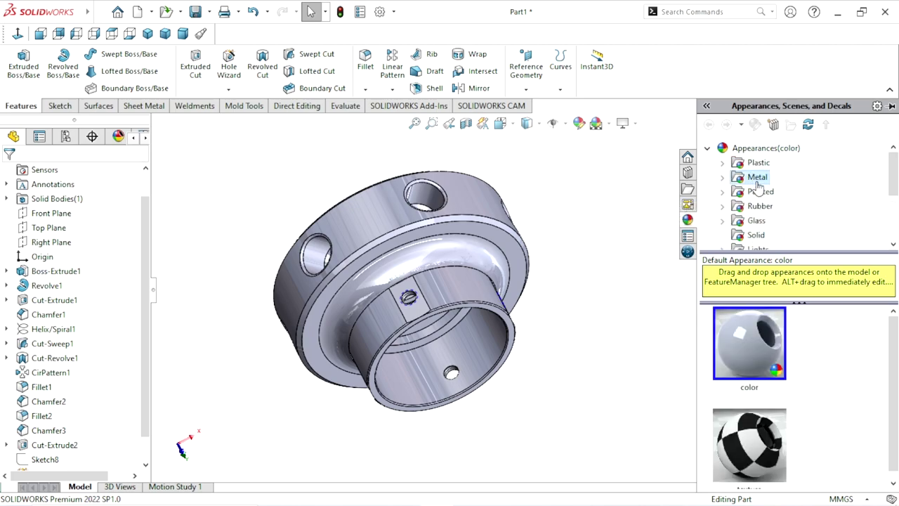
{"action": "left_click_drag", "start_coordinate": [891, 170], "coordinate": [892, 189]}
{"action": "left_click", "coordinate": [770, 191]}
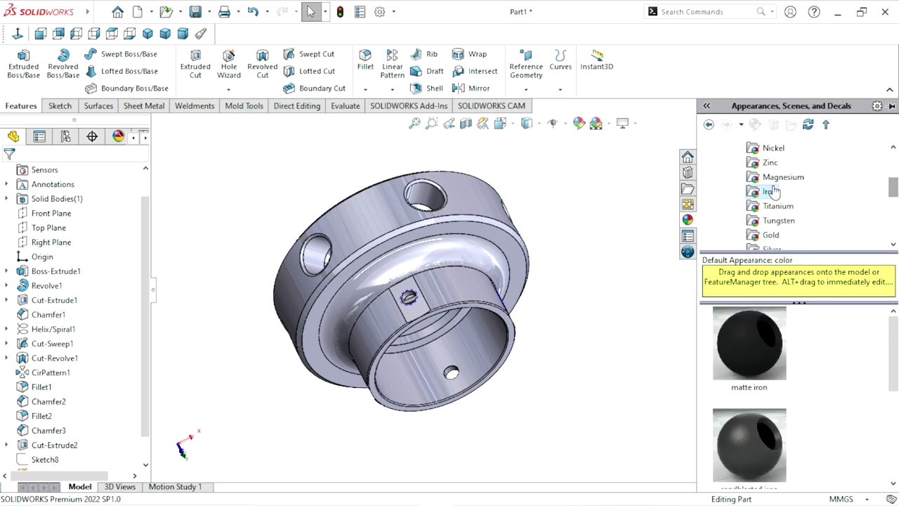
{"action": "mouse_move", "coordinate": [892, 358]}
{"action": "left_mouse_down"}
{"action": "mouse_move", "coordinate": [886, 398]}
{"action": "mouse_move", "coordinate": [895, 425]}
{"action": "left_mouse_up"}
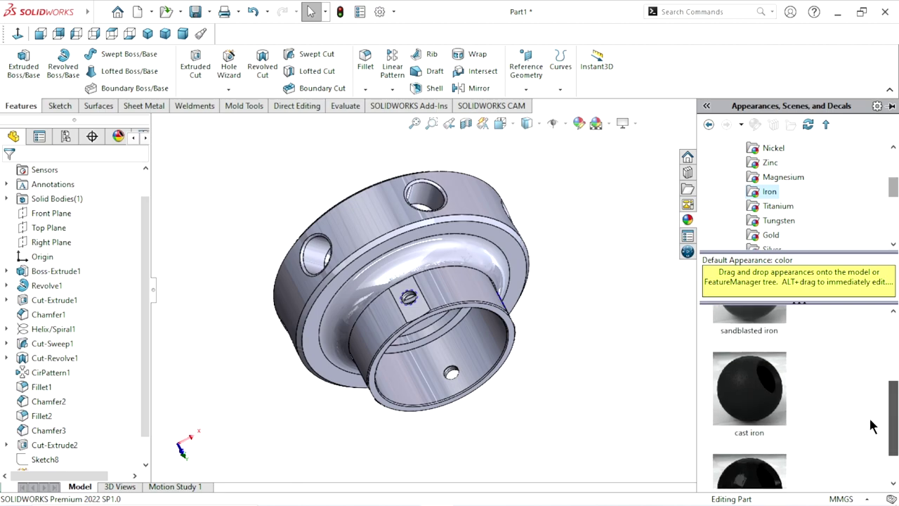
{"action": "left_click", "coordinate": [773, 419]}
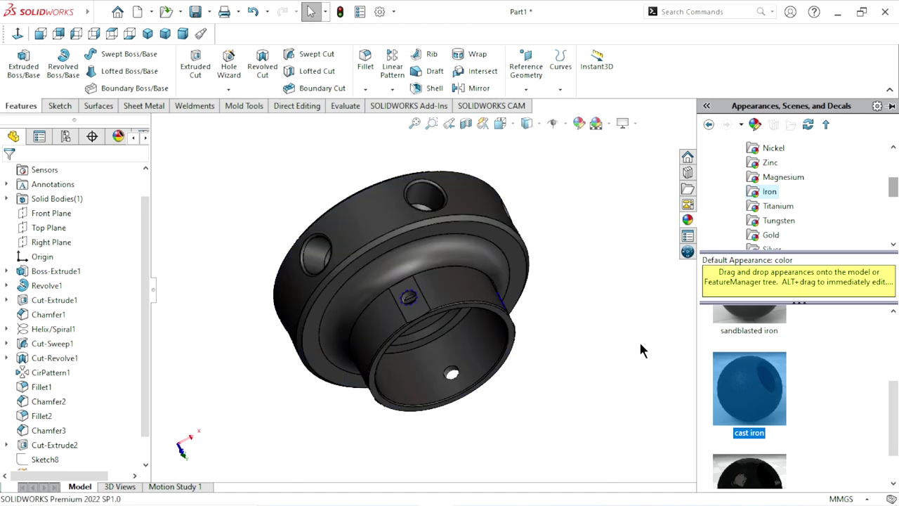
{"action": "mouse_move", "coordinate": [586, 350]}
{"action": "middle_mouse_down"}
{"action": "mouse_move", "coordinate": [561, 235]}
{"action": "mouse_move", "coordinate": [494, 291]}
{"action": "mouse_move", "coordinate": [534, 231]}
{"action": "middle_mouse_up"}
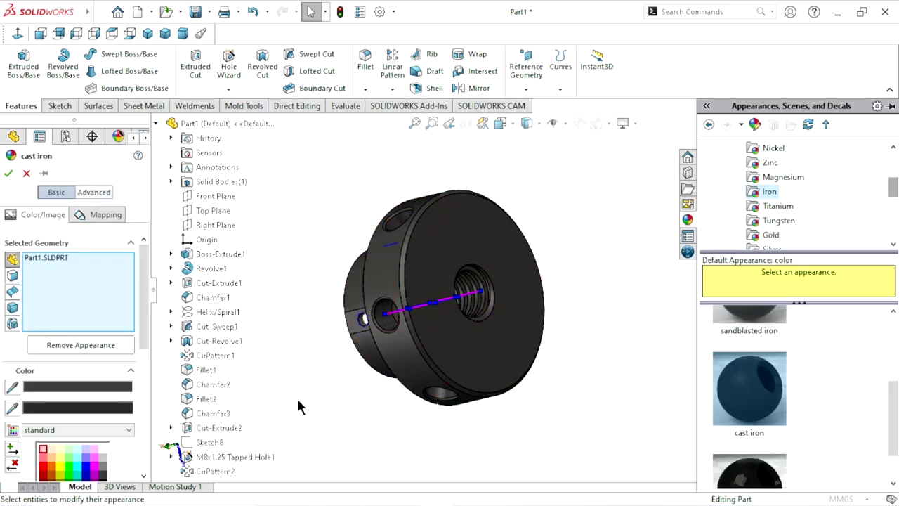
Step: Set the cast iron appearance's colour to the blue-violet swatch and accept it
{"action": "mouse_move", "coordinate": [311, 342]}
{"action": "middle_mouse_down"}
{"action": "mouse_move", "coordinate": [355, 260]}
{"action": "mouse_move", "coordinate": [509, 237]}
{"action": "middle_mouse_up"}
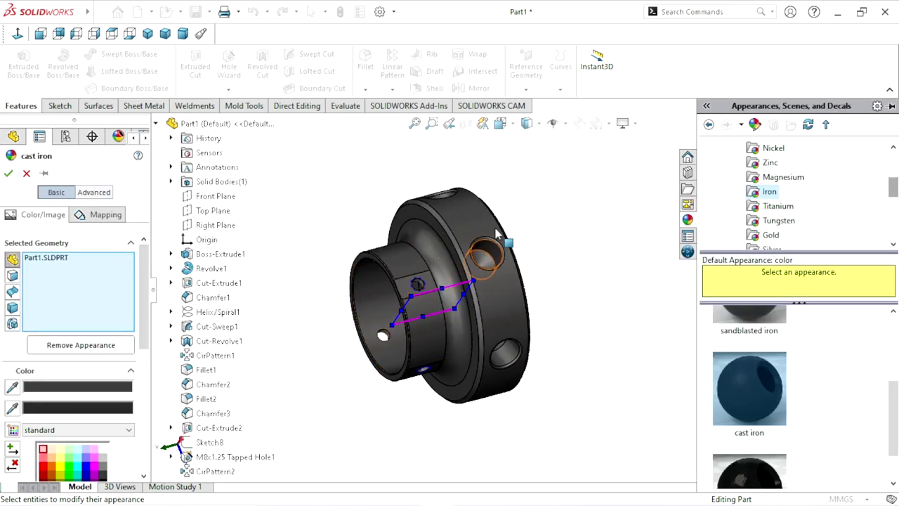
{"action": "scroll", "coordinate": [470, 291], "scroll_direction": "down", "scroll_amount": 5}
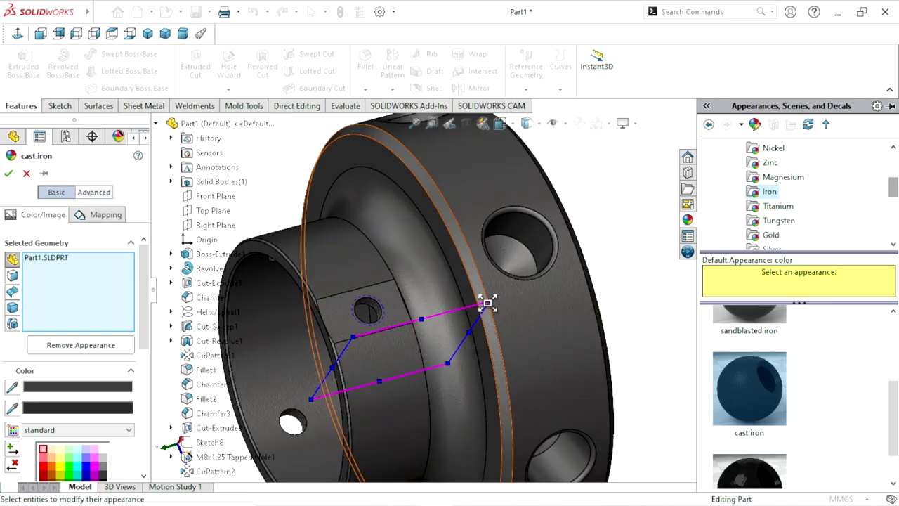
{"action": "middle_click_drag", "start_coordinate": [480, 300], "coordinate": [499, 275], "text": "ctrl"}
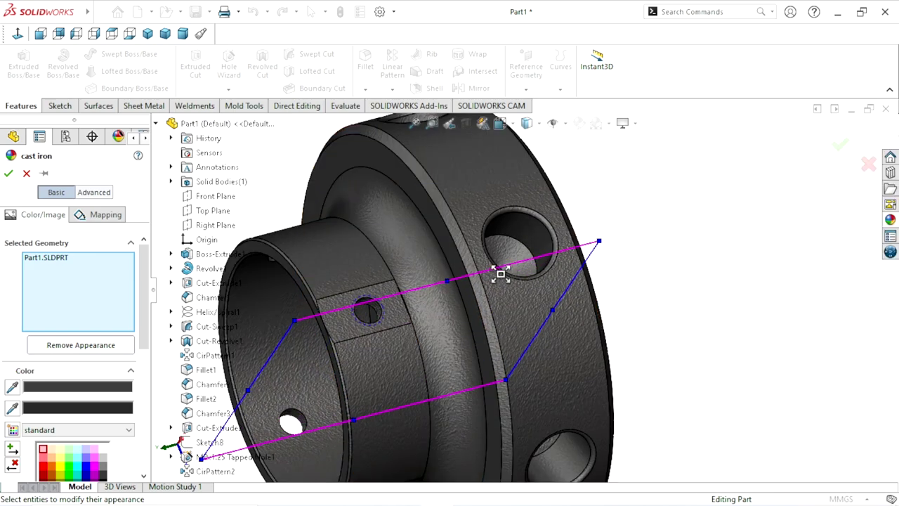
{"action": "scroll", "coordinate": [474, 323], "scroll_direction": "up", "scroll_amount": 4}
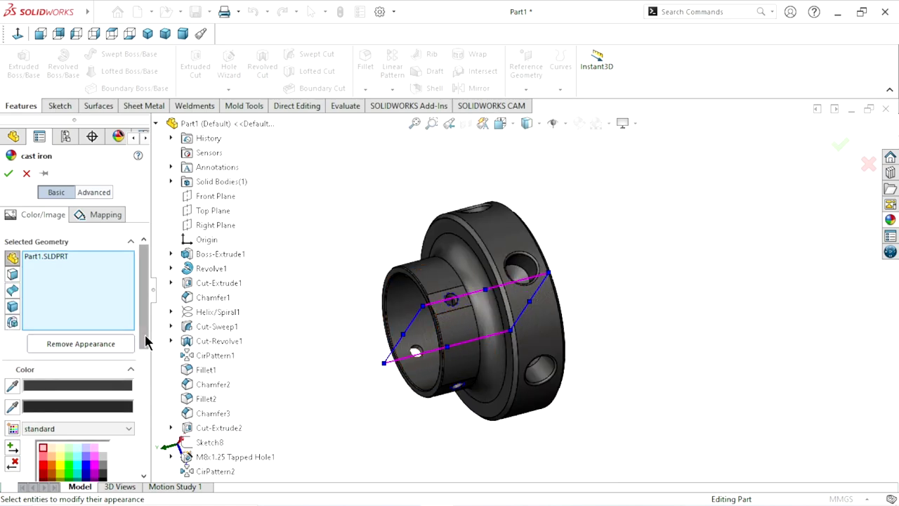
{"action": "scroll", "coordinate": [145, 341], "scroll_direction": "down", "scroll_amount": 3}
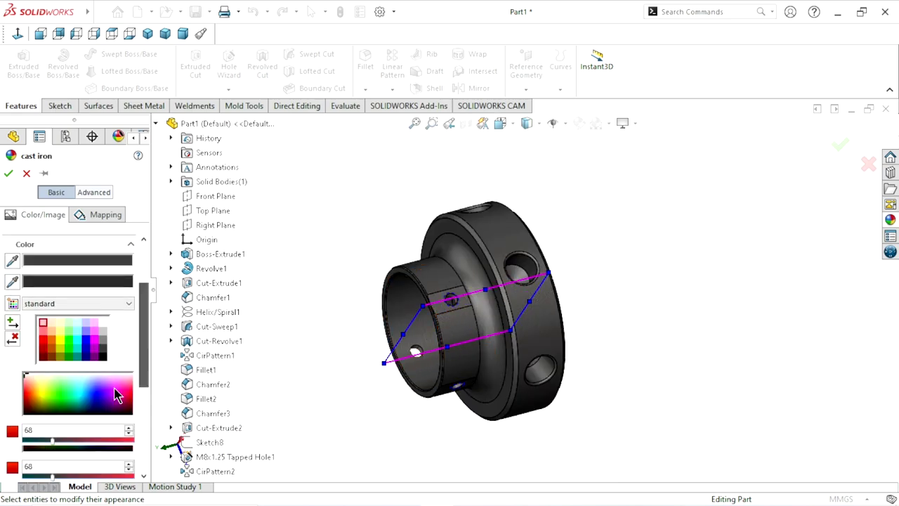
{"action": "left_click", "coordinate": [90, 339]}
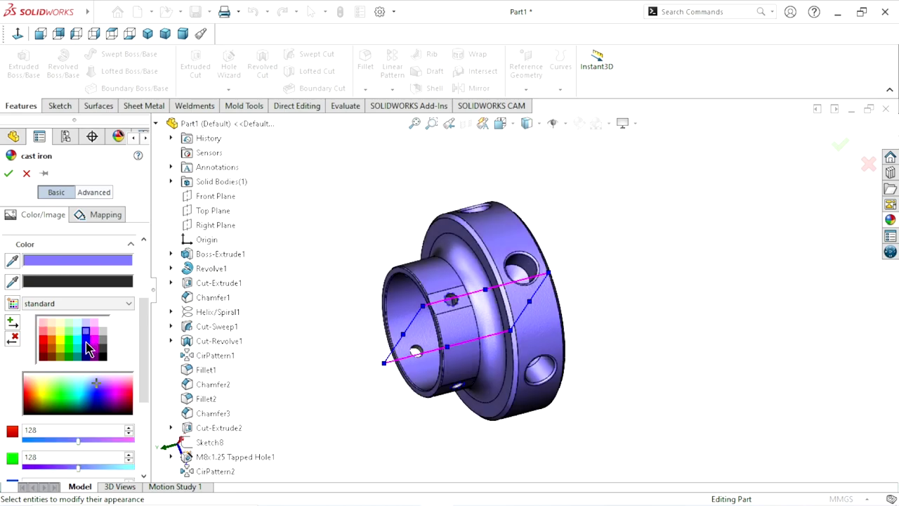
{"action": "left_click", "coordinate": [86, 343]}
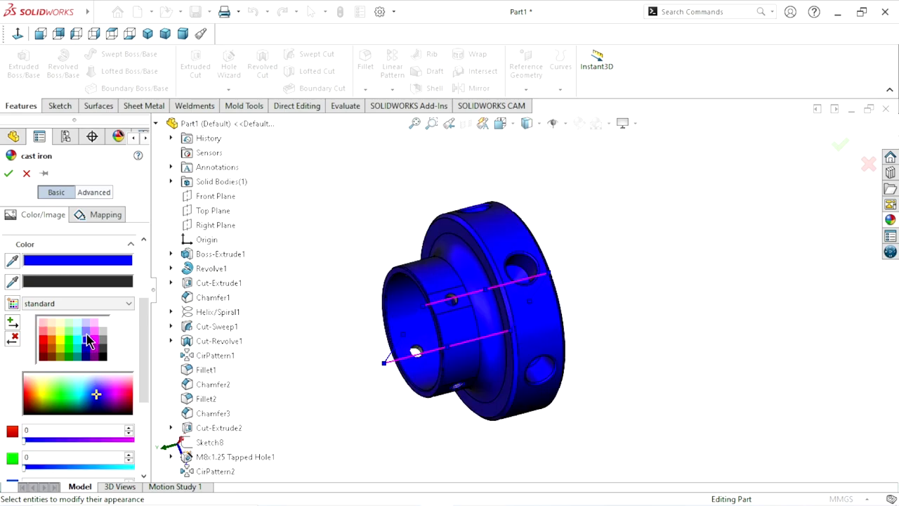
{"action": "left_click", "coordinate": [85, 330]}
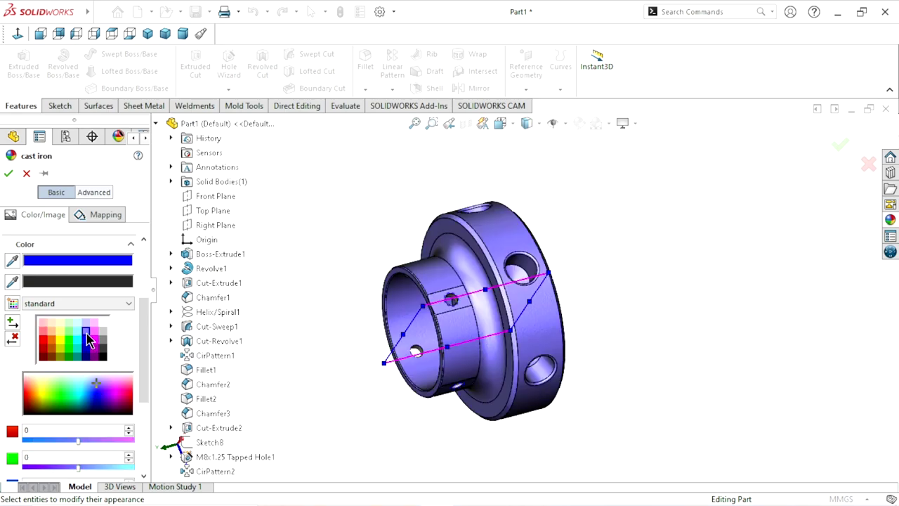
{"action": "left_click", "coordinate": [9, 173]}
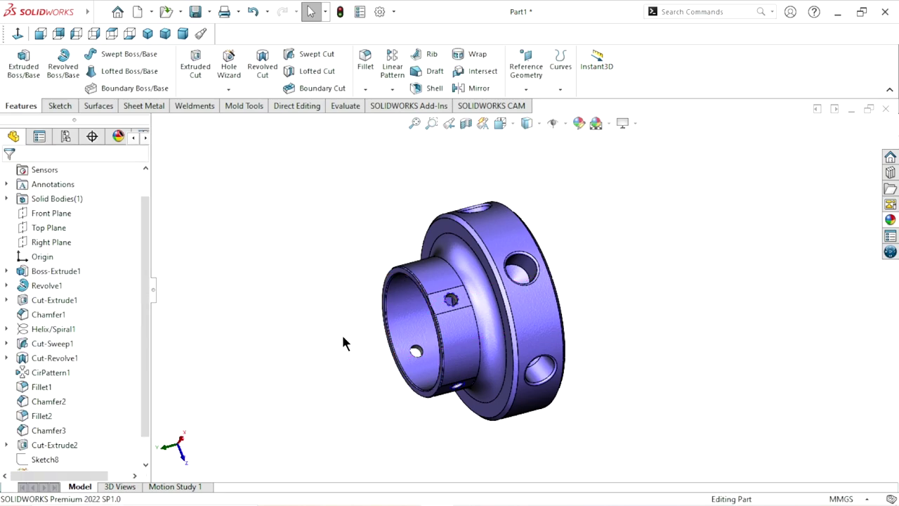
Step: Select the inner bore and ring faces together with the Cut-Sweep1 thread
{"action": "mouse_move", "coordinate": [343, 341]}
{"action": "middle_mouse_down"}
{"action": "mouse_move", "coordinate": [291, 291]}
{"action": "mouse_move", "coordinate": [229, 358]}
{"action": "mouse_move", "coordinate": [354, 323]}
{"action": "mouse_move", "coordinate": [359, 377]}
{"action": "mouse_move", "coordinate": [549, 274]}
{"action": "middle_mouse_up"}
{"action": "scroll", "coordinate": [562, 272], "scroll_direction": "down", "scroll_amount": 3}
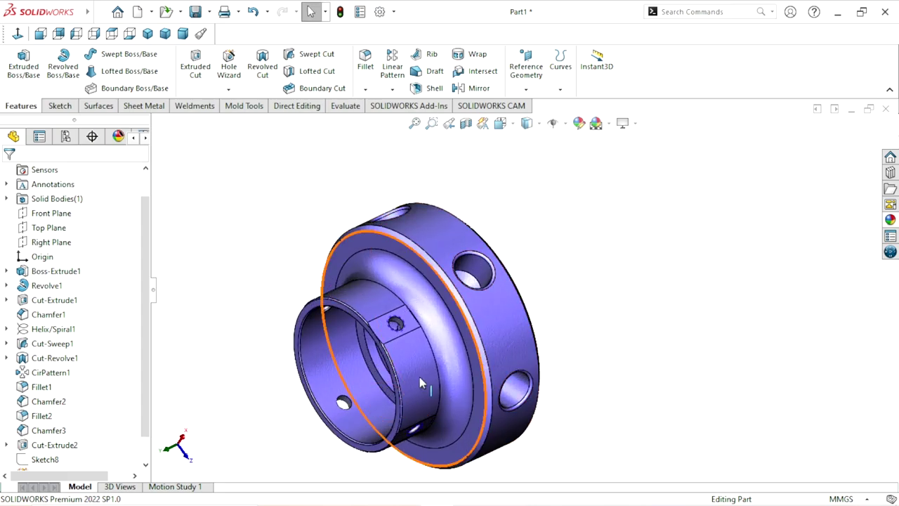
{"action": "left_click", "coordinate": [338, 355]}
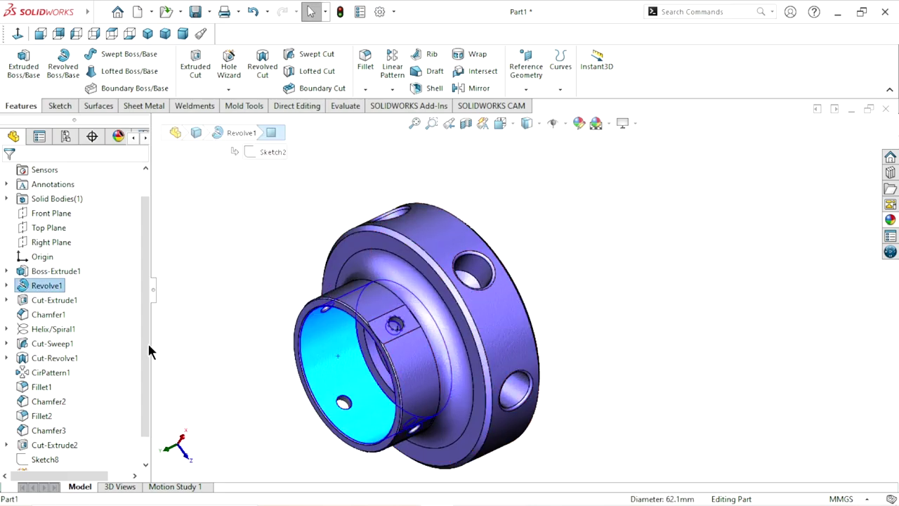
{"action": "left_click", "coordinate": [46, 285]}
{"action": "key", "text": "Escape"}
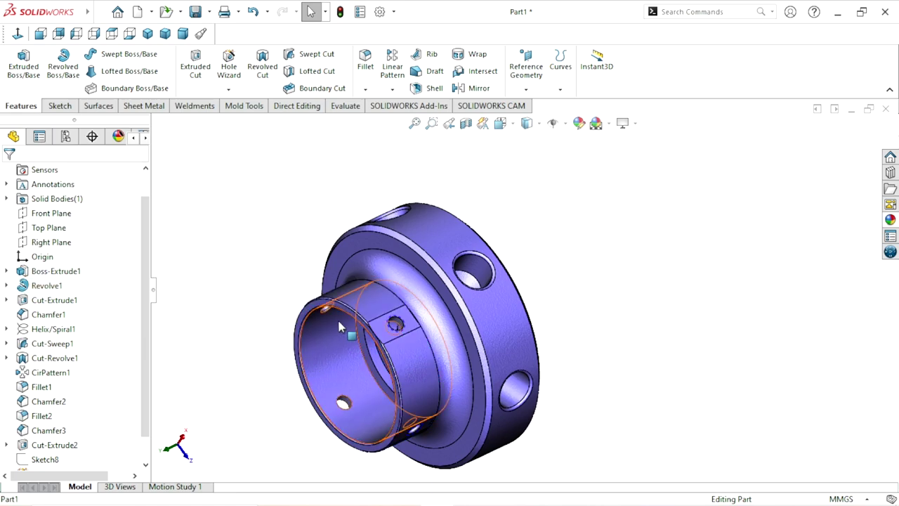
{"action": "left_click", "coordinate": [338, 326]}
{"action": "key", "text": "ctrl+8"}
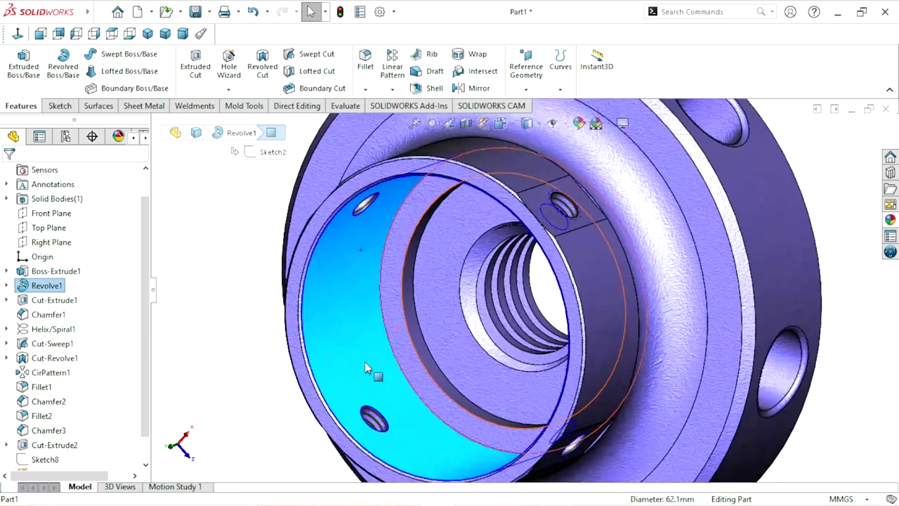
{"action": "left_click", "coordinate": [401, 309], "text": "ctrl"}
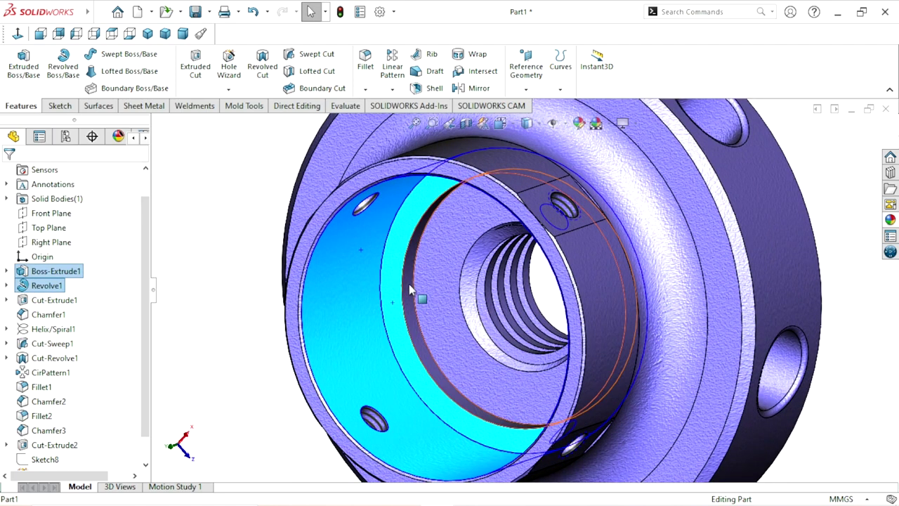
{"action": "left_click", "coordinate": [413, 289], "text": "ctrl"}
{"action": "scroll", "coordinate": [382, 344], "scroll_direction": "up", "scroll_amount": 3}
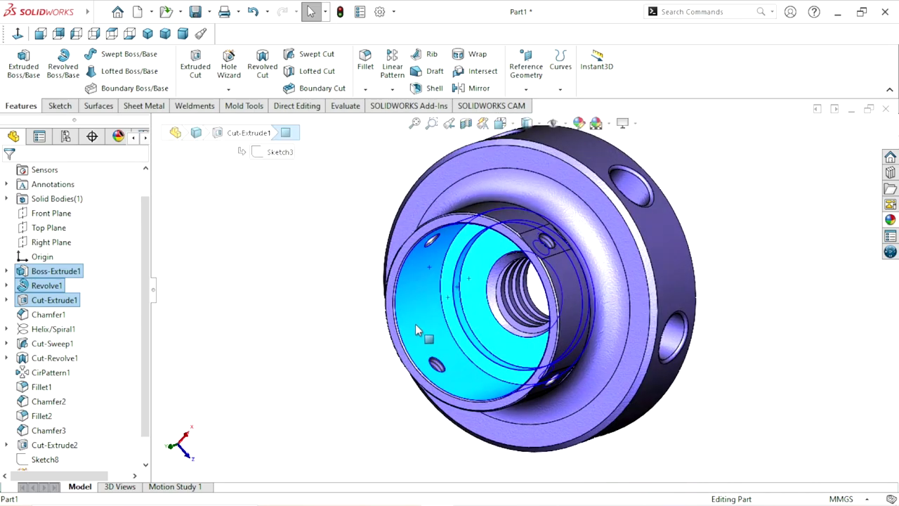
{"action": "left_click", "coordinate": [54, 344], "text": "ctrl"}
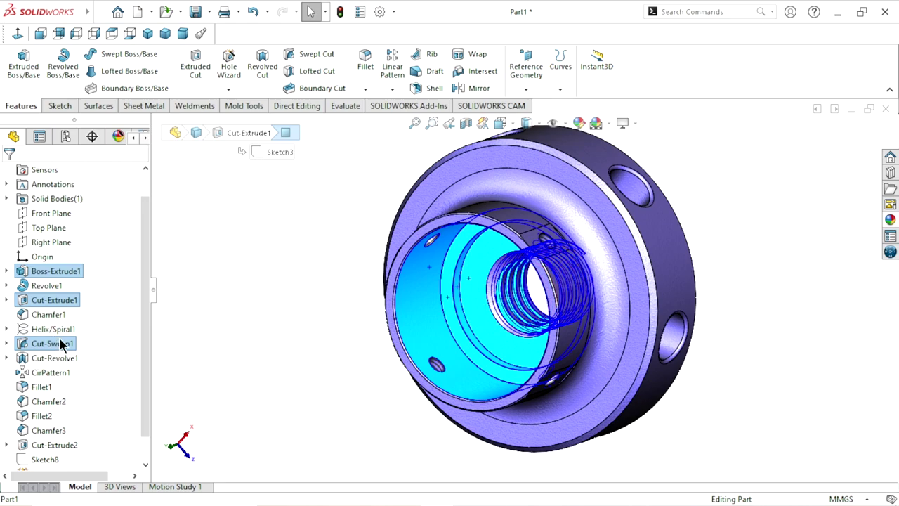
Step: Add Tapped Hole1, Cut-Extrude2, CirPattern1, Cut-Revolve1 and Fillet1 to the selection
{"action": "middle_click_drag", "start_coordinate": [313, 353], "coordinate": [302, 359]}
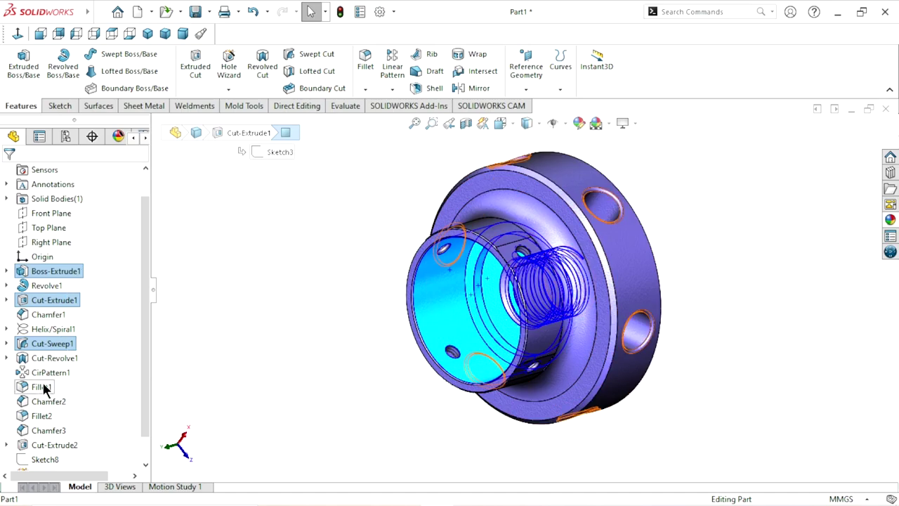
{"action": "scroll", "coordinate": [567, 298], "scroll_direction": "down", "scroll_amount": 5}
{"action": "mouse_move", "coordinate": [407, 337]}
{"action": "middle_mouse_down"}
{"action": "mouse_move", "coordinate": [334, 151]}
{"action": "mouse_move", "coordinate": [525, 330]}
{"action": "middle_mouse_up"}
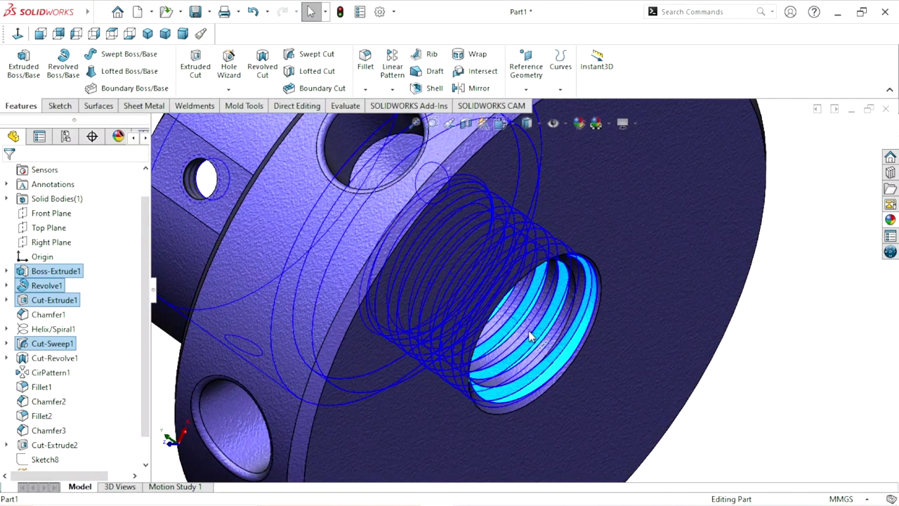
{"action": "scroll", "coordinate": [530, 337], "scroll_direction": "down", "scroll_amount": 5}
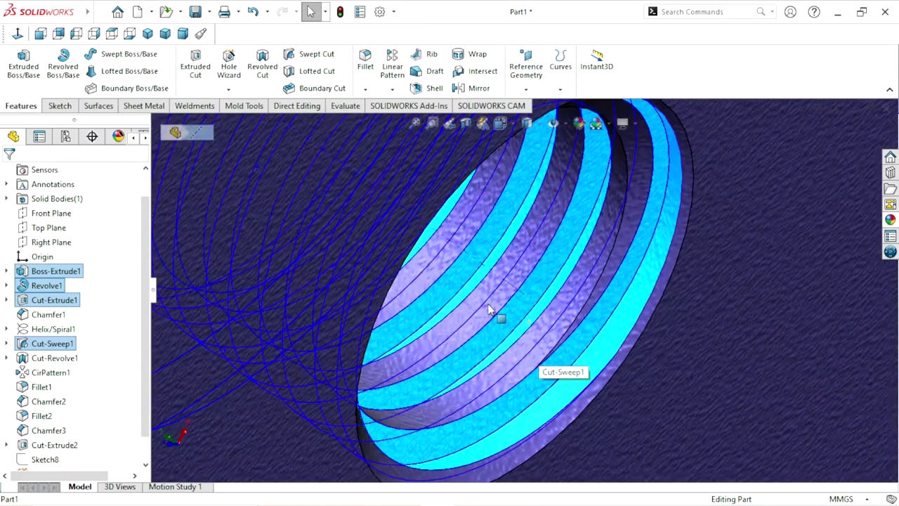
{"action": "scroll", "coordinate": [489, 312], "scroll_direction": "up", "scroll_amount": 2}
{"action": "scroll", "coordinate": [489, 331], "scroll_direction": "up", "scroll_amount": 3}
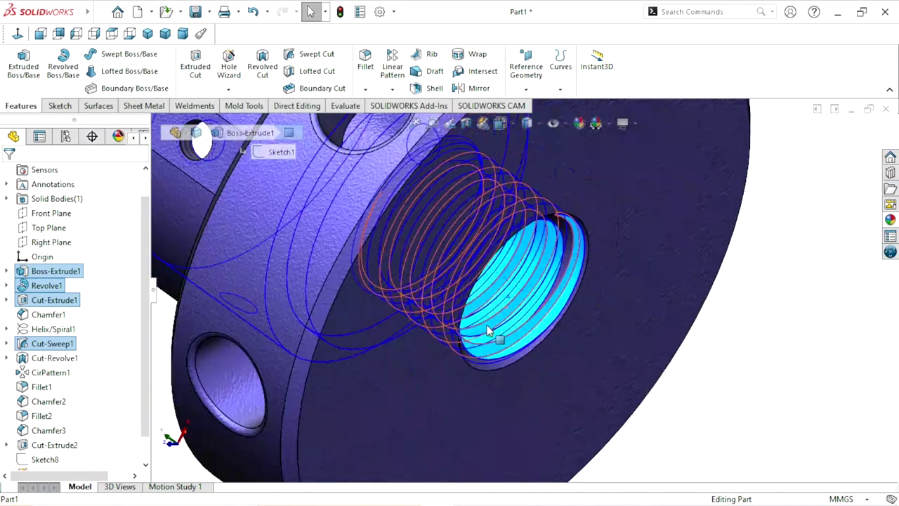
{"action": "middle_click_drag", "start_coordinate": [484, 331], "coordinate": [556, 398]}
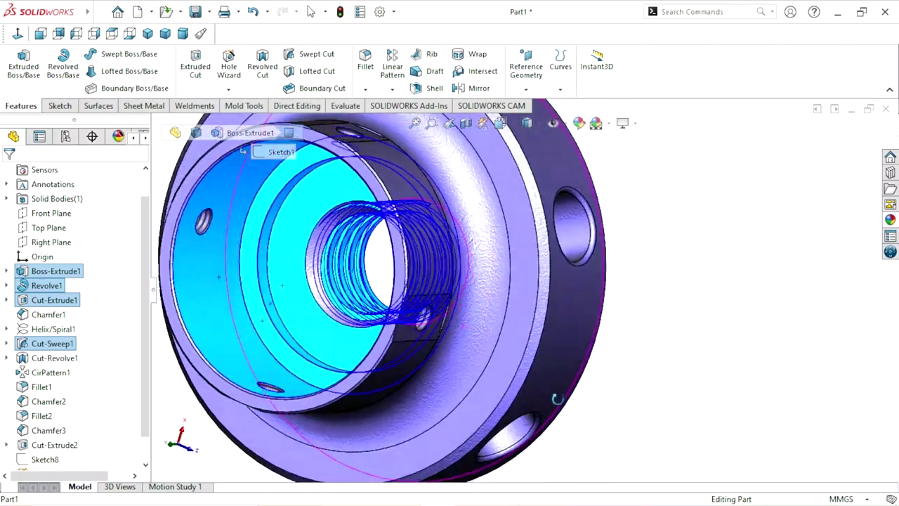
{"action": "scroll", "coordinate": [353, 258], "scroll_direction": "down", "scroll_amount": 5}
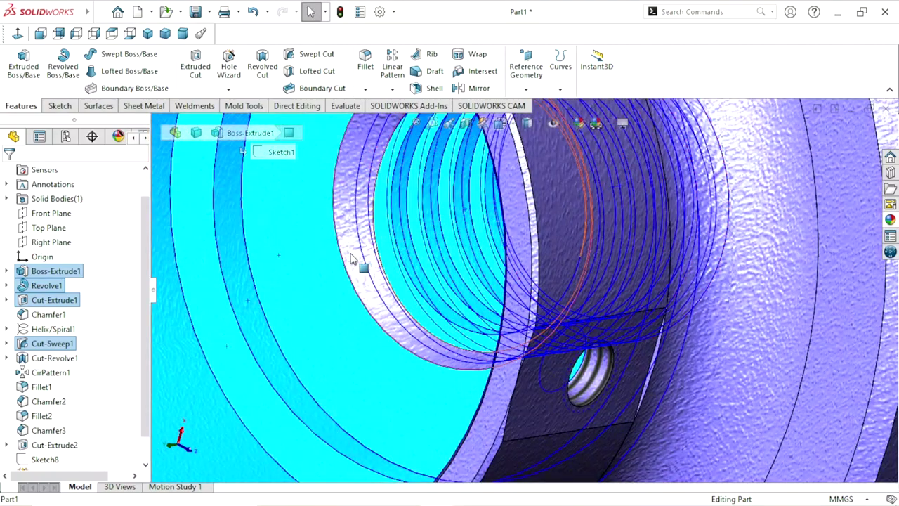
{"action": "scroll", "coordinate": [354, 260], "scroll_direction": "up", "scroll_amount": 1}
{"action": "scroll", "coordinate": [438, 297], "scroll_direction": "up", "scroll_amount": 5}
{"action": "mouse_move", "coordinate": [561, 301]}
{"action": "middle_mouse_down"}
{"action": "mouse_move", "coordinate": [479, 279]}
{"action": "mouse_move", "coordinate": [442, 328]}
{"action": "mouse_move", "coordinate": [598, 377]}
{"action": "middle_mouse_up"}
{"action": "scroll", "coordinate": [672, 351], "scroll_direction": "down", "scroll_amount": 5}
{"action": "scroll", "coordinate": [669, 295], "scroll_direction": "down", "scroll_amount": 5}
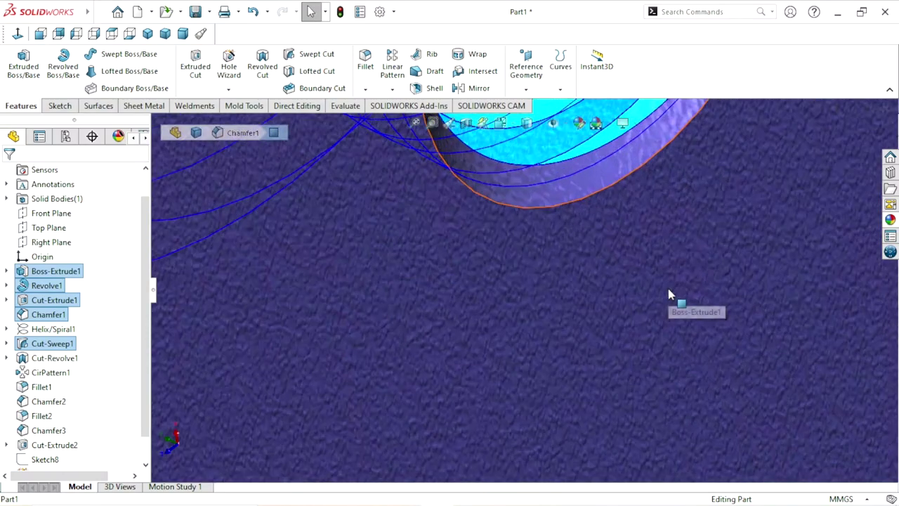
{"action": "scroll", "coordinate": [534, 277], "scroll_direction": "up", "scroll_amount": 2}
{"action": "scroll", "coordinate": [536, 269], "scroll_direction": "up", "scroll_amount": 3}
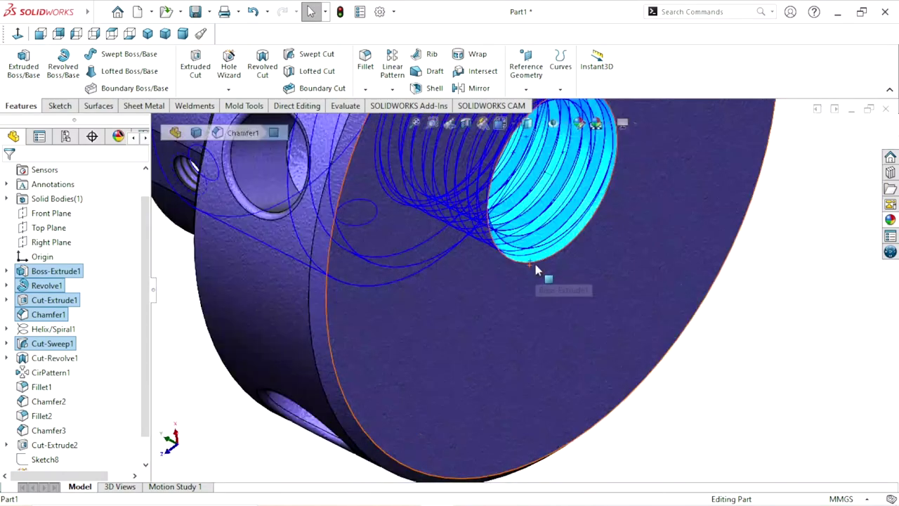
{"action": "scroll", "coordinate": [536, 271], "scroll_direction": "up", "scroll_amount": 3}
{"action": "mouse_move", "coordinate": [536, 274]}
{"action": "middle_mouse_down"}
{"action": "mouse_move", "coordinate": [510, 321]}
{"action": "mouse_move", "coordinate": [510, 377]}
{"action": "mouse_move", "coordinate": [488, 363]}
{"action": "middle_mouse_up"}
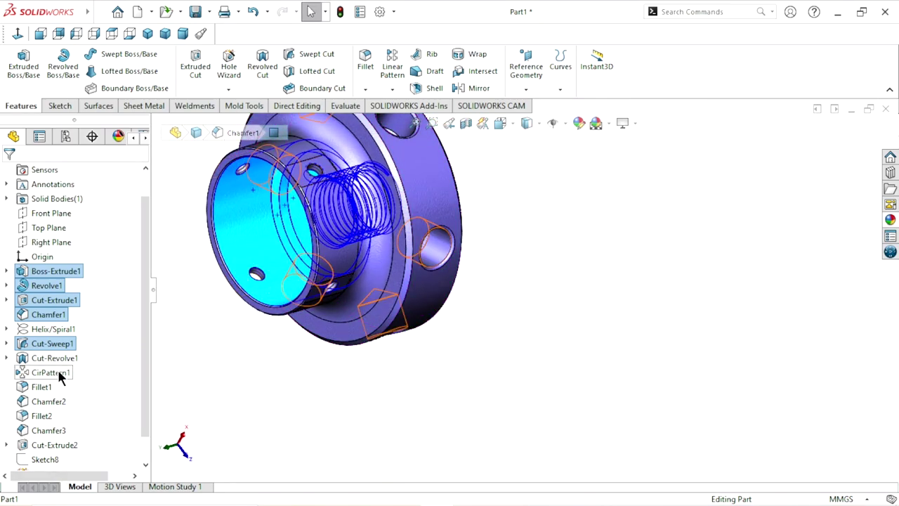
{"action": "scroll", "coordinate": [137, 351], "scroll_direction": "down", "scroll_amount": 1}
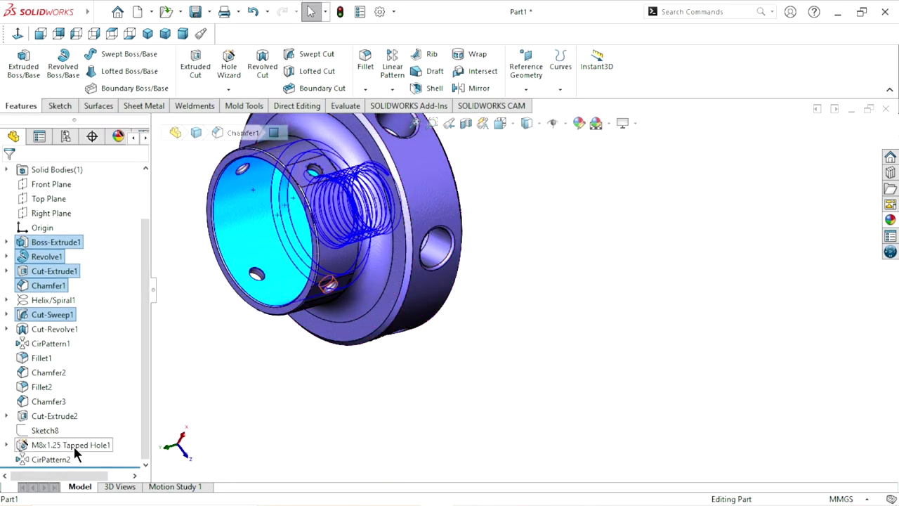
{"action": "left_click", "coordinate": [73, 444], "text": "ctrl"}
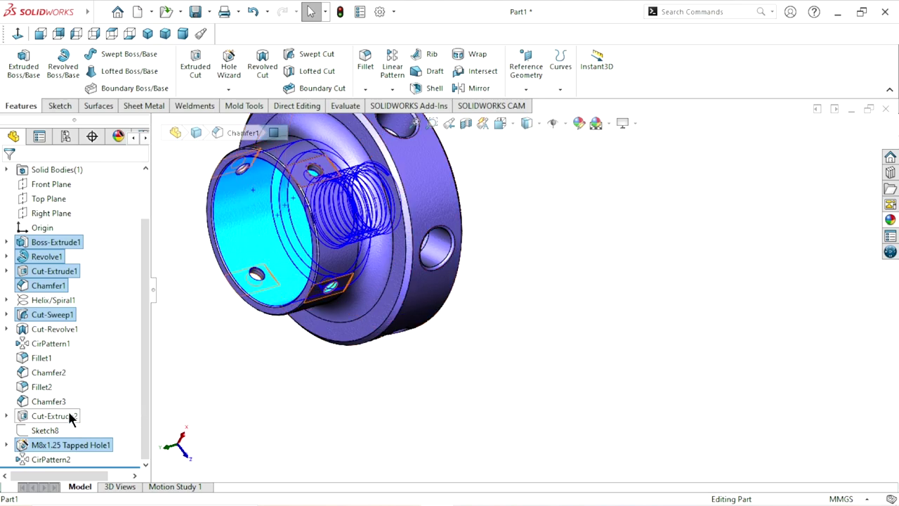
{"action": "left_click", "coordinate": [70, 417], "text": "ctrl"}
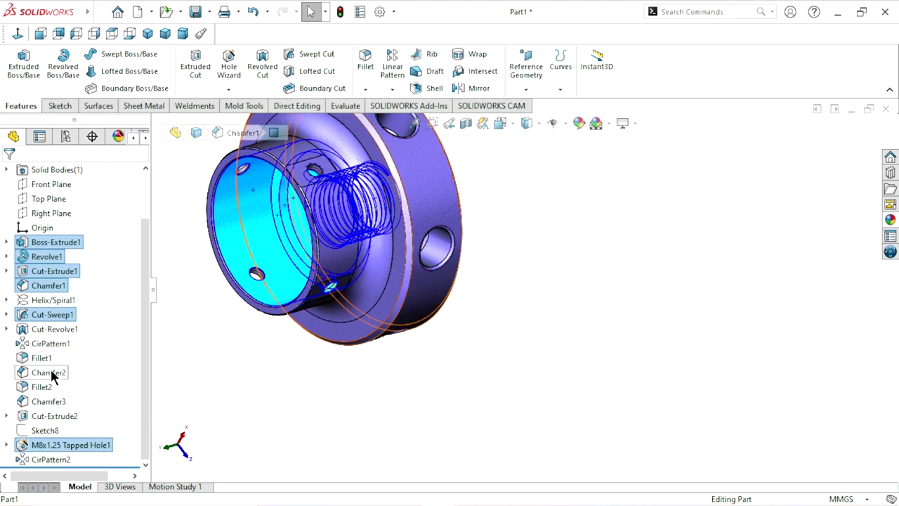
{"action": "left_click", "coordinate": [68, 342], "text": "ctrl"}
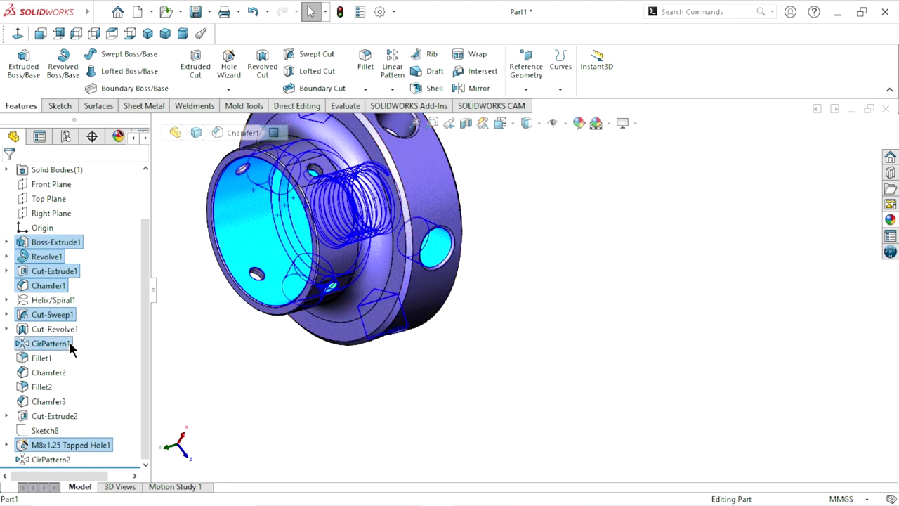
{"action": "left_click", "coordinate": [65, 335], "text": "ctrl"}
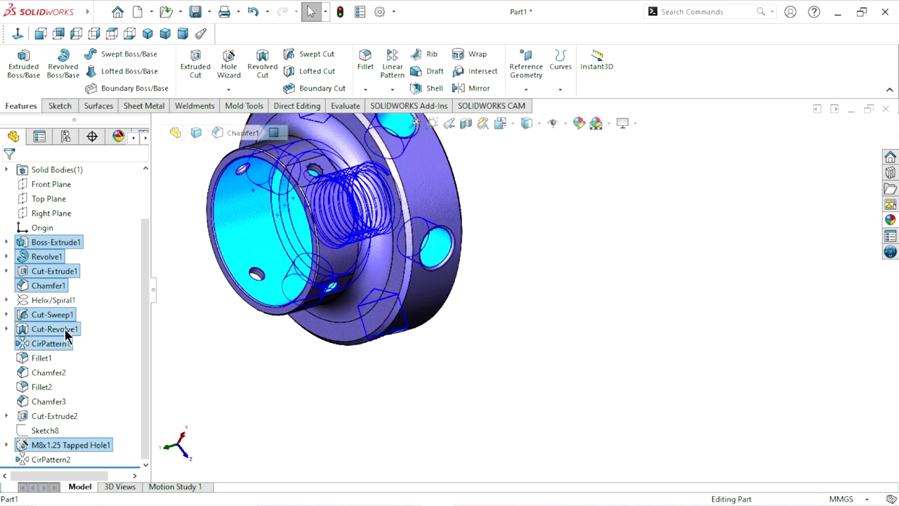
{"action": "left_click", "coordinate": [44, 359], "text": "ctrl"}
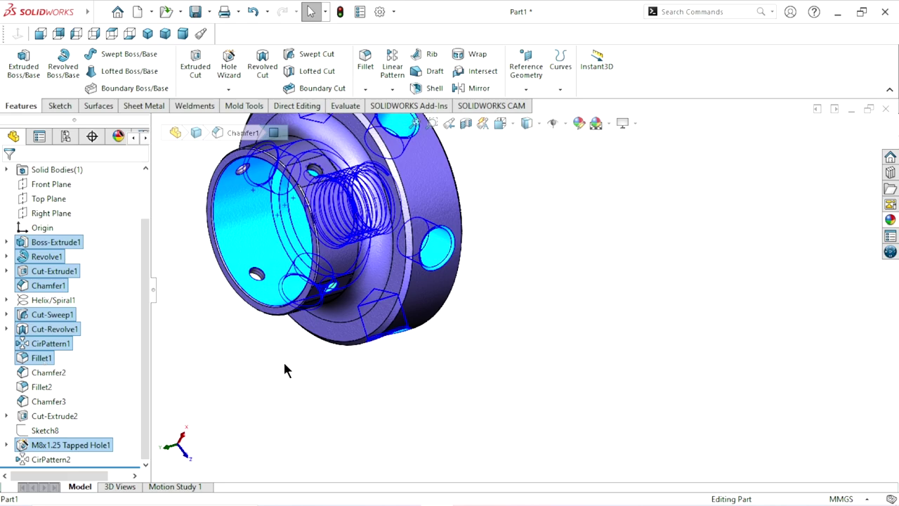
{"action": "mouse_move", "coordinate": [285, 371]}
{"action": "middle_mouse_down"}
{"action": "mouse_move", "coordinate": [437, 372]}
{"action": "mouse_move", "coordinate": [436, 335]}
{"action": "middle_mouse_up"}
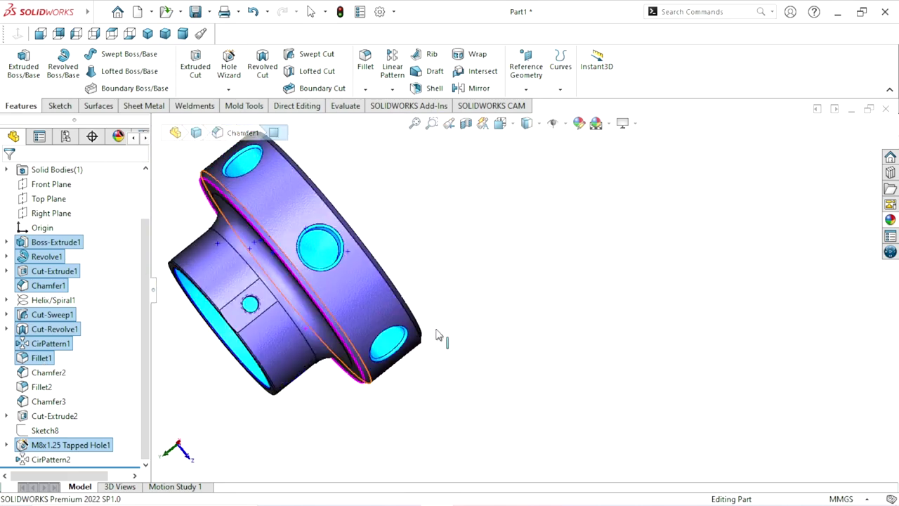
Step: Apply the Metal > Steel polished steel appearance to the selected bore, thread and hole surfaces
{"action": "left_click", "coordinate": [889, 219]}
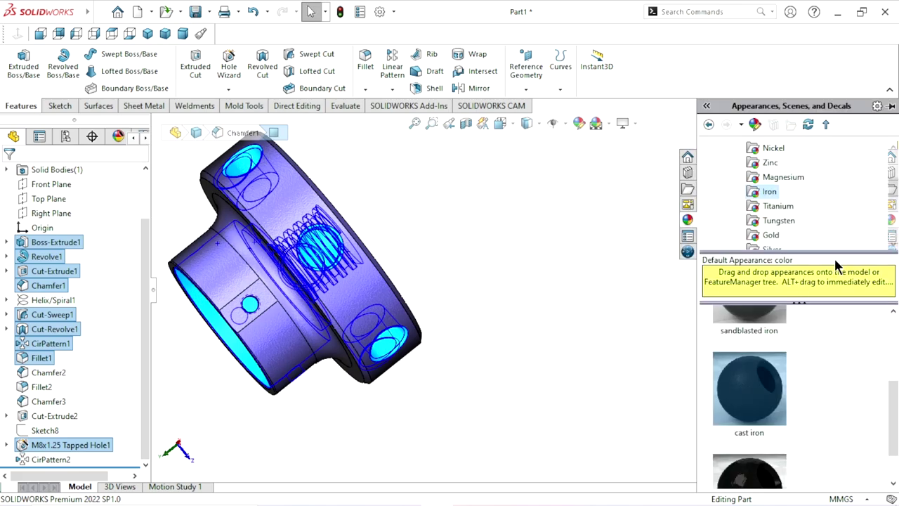
{"action": "scroll", "coordinate": [775, 392], "scroll_direction": "up", "scroll_amount": 2}
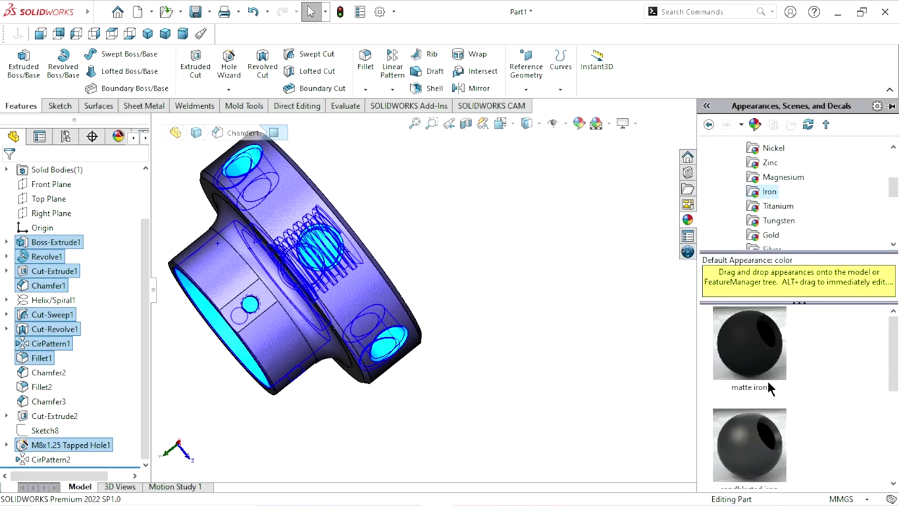
{"action": "scroll", "coordinate": [769, 176], "scroll_direction": "up", "scroll_amount": 3}
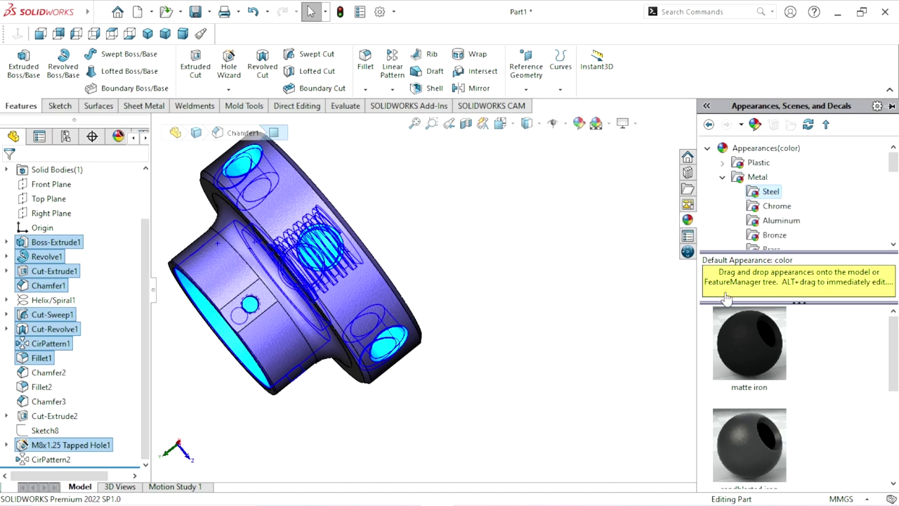
{"action": "scroll", "coordinate": [736, 358], "scroll_direction": "down", "scroll_amount": 2}
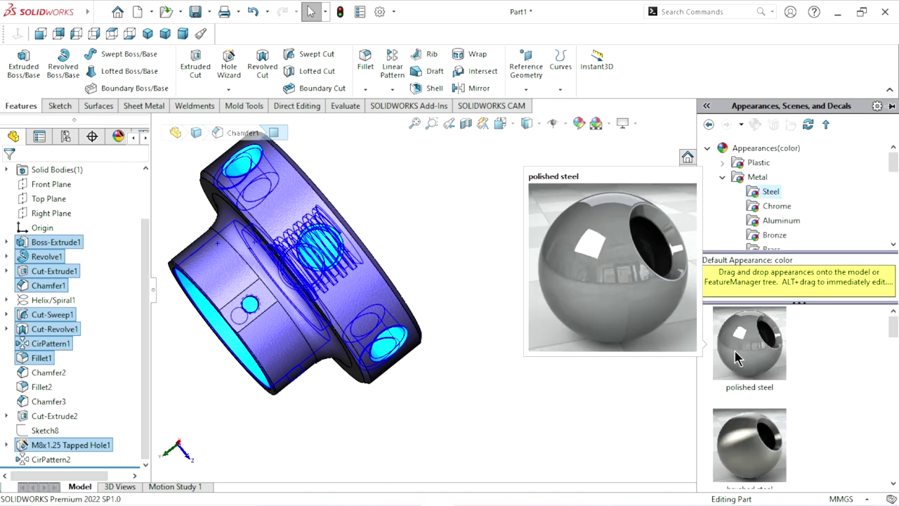
{"action": "double_click", "coordinate": [749, 343]}
{"action": "left_click", "coordinate": [561, 438]}
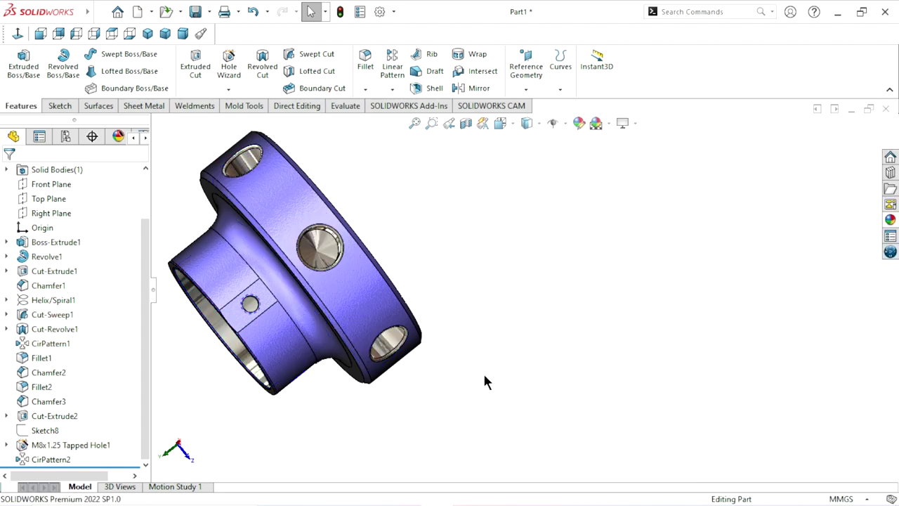
{"action": "mouse_move", "coordinate": [482, 371]}
{"action": "middle_mouse_down"}
{"action": "mouse_move", "coordinate": [489, 331]}
{"action": "mouse_move", "coordinate": [578, 231]}
{"action": "mouse_move", "coordinate": [572, 297]}
{"action": "mouse_move", "coordinate": [625, 297]}
{"action": "mouse_move", "coordinate": [651, 345]}
{"action": "mouse_move", "coordinate": [505, 349]}
{"action": "mouse_move", "coordinate": [329, 403]}
{"action": "mouse_move", "coordinate": [485, 355]}
{"action": "mouse_move", "coordinate": [477, 234]}
{"action": "mouse_move", "coordinate": [465, 280]}
{"action": "mouse_move", "coordinate": [508, 372]}
{"action": "middle_mouse_up"}
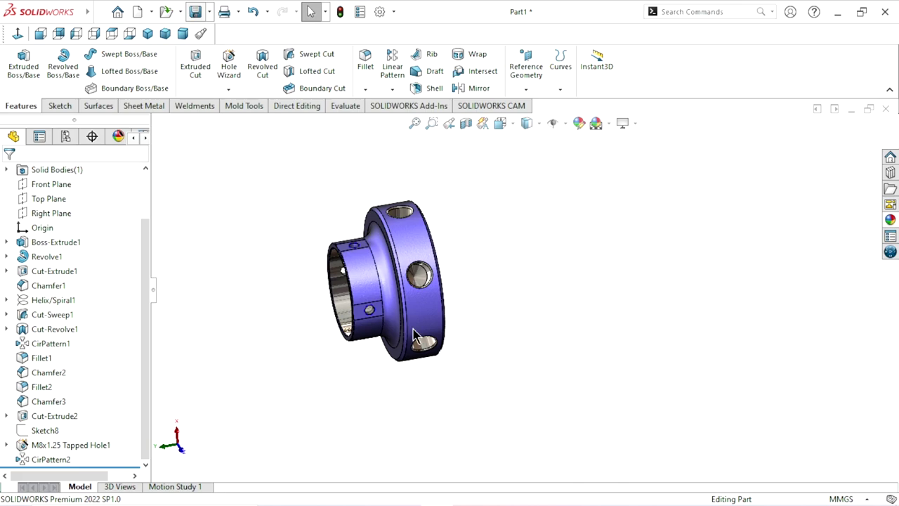
Step: Save the nut part as 'Part2 Nut' in the Desktop > 3D > Manual jack folder
{"action": "key", "text": "ctrl+s"}
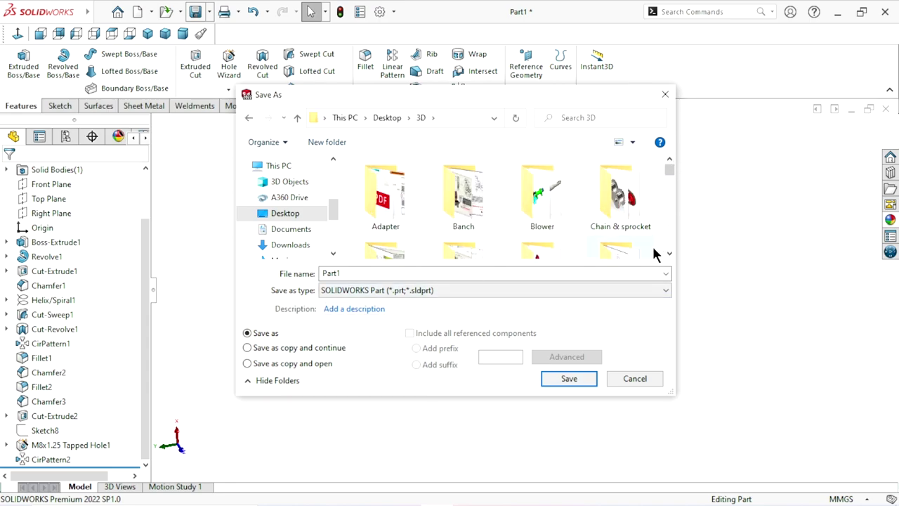
{"action": "left_click", "coordinate": [669, 255]}
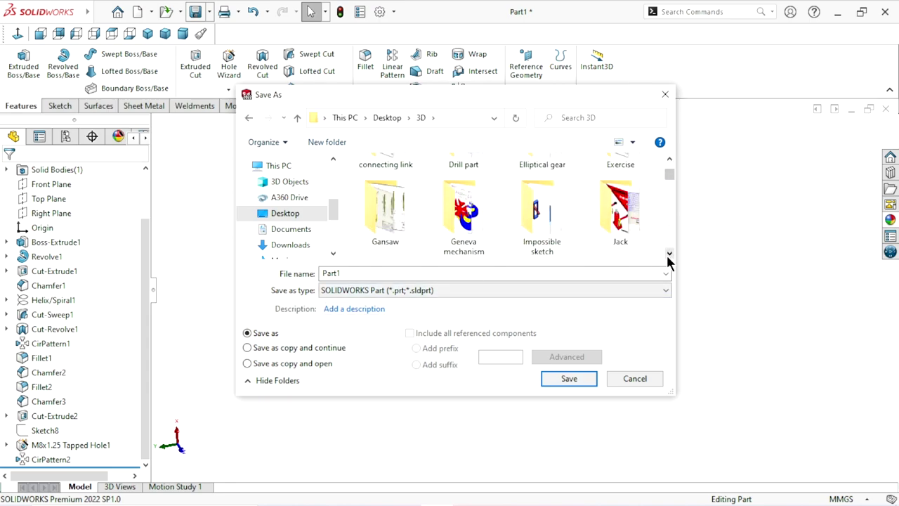
{"action": "left_click", "coordinate": [668, 257]}
{"action": "left_click", "coordinate": [630, 226]}
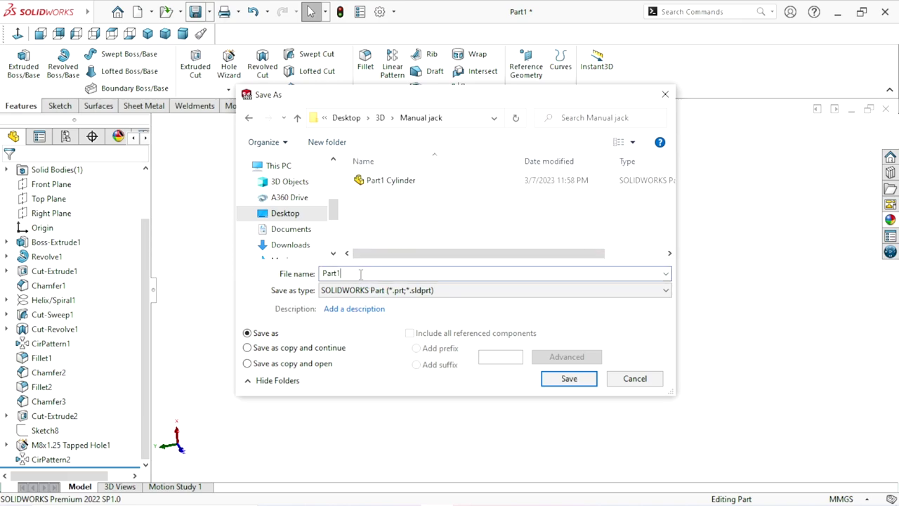
{"action": "key", "text": "BackSpace"}
{"action": "type", "text": "2 Nut"}
{"action": "left_click", "coordinate": [552, 383]}
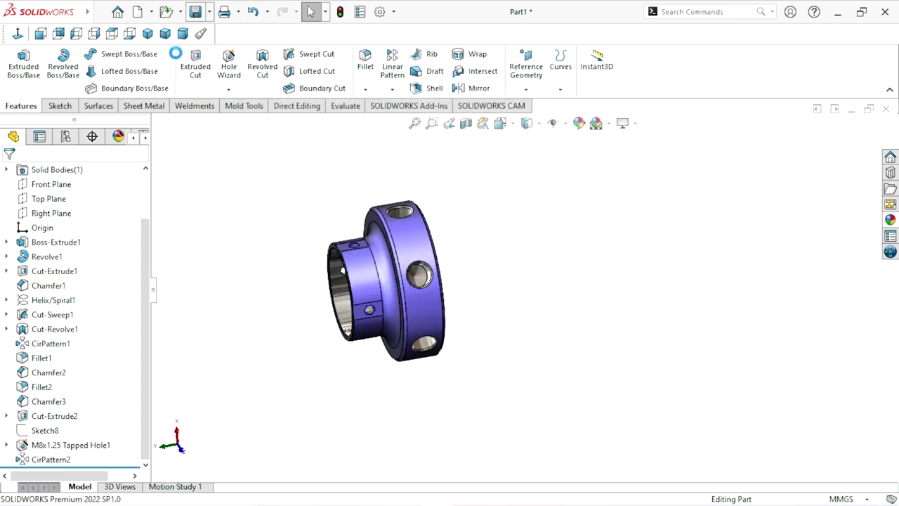
Step: Start a new sketch on the Front Plane
{"action": "left_click", "coordinate": [164, 34]}
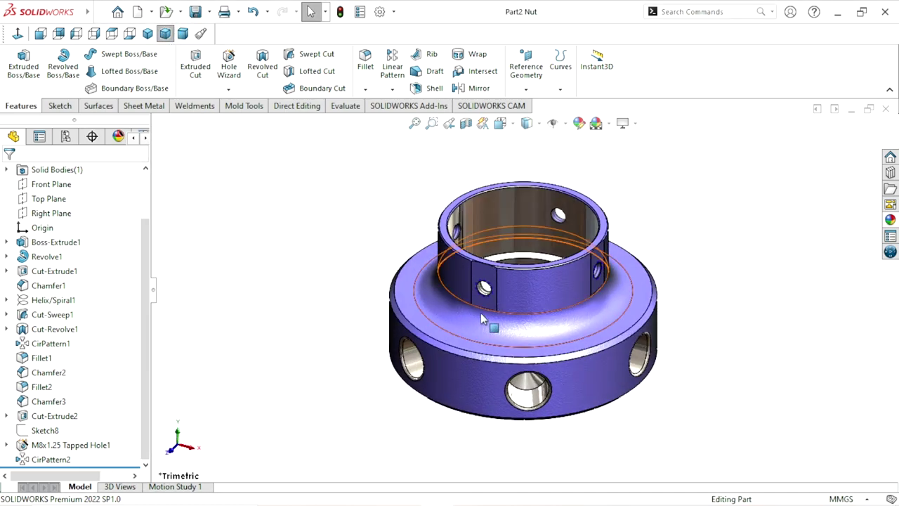
{"action": "scroll", "coordinate": [602, 307], "scroll_direction": "down", "scroll_amount": 2}
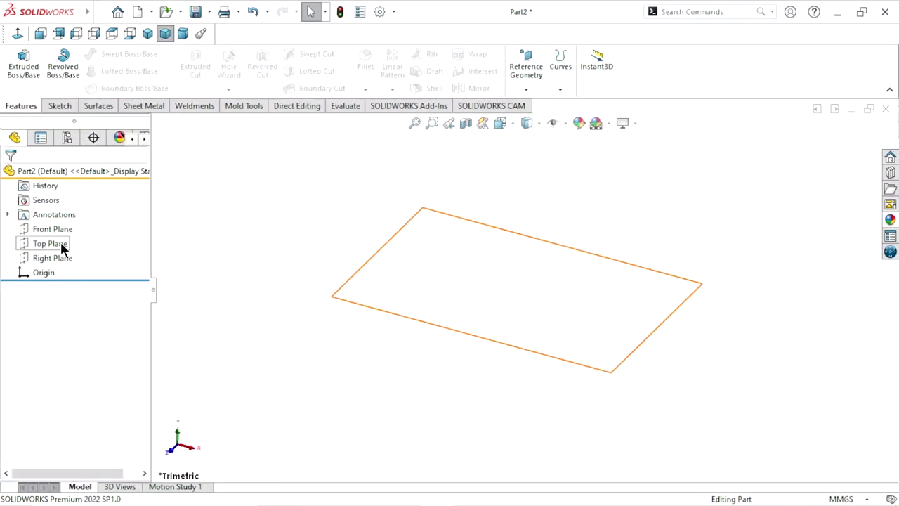
{"action": "left_click", "coordinate": [54, 230]}
{"action": "left_click", "coordinate": [66, 213]}
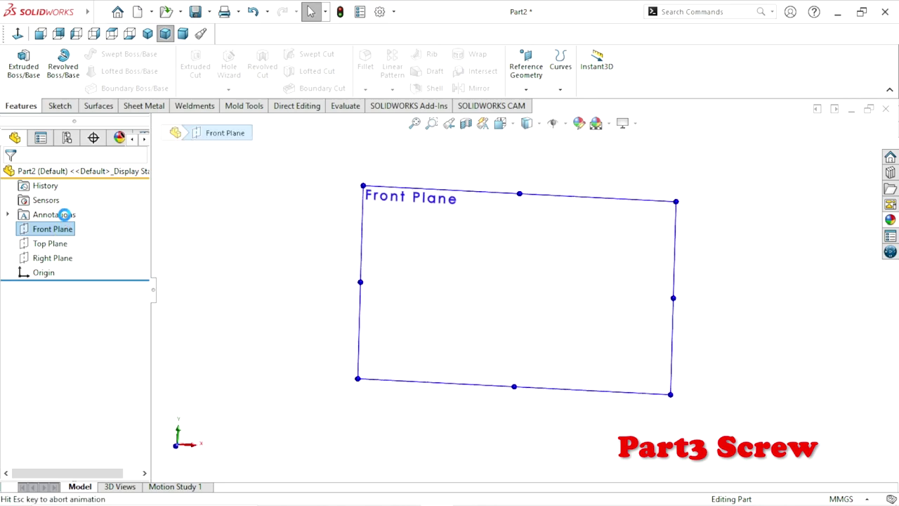
Step: Draw a horizontal centerline with its midpoint fixed at the origin
{"action": "left_click", "coordinate": [99, 55]}
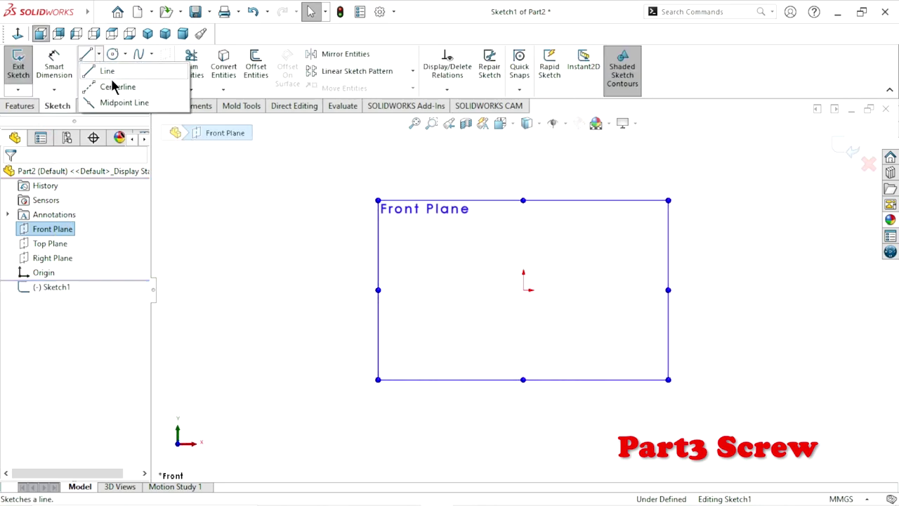
{"action": "left_click", "coordinate": [112, 86]}
{"action": "left_click", "coordinate": [353, 289]}
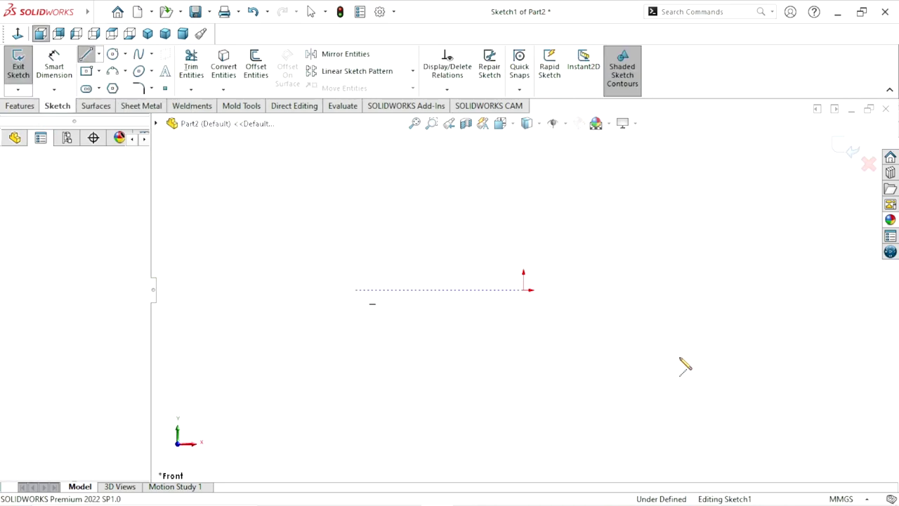
{"action": "left_click", "coordinate": [739, 289]}
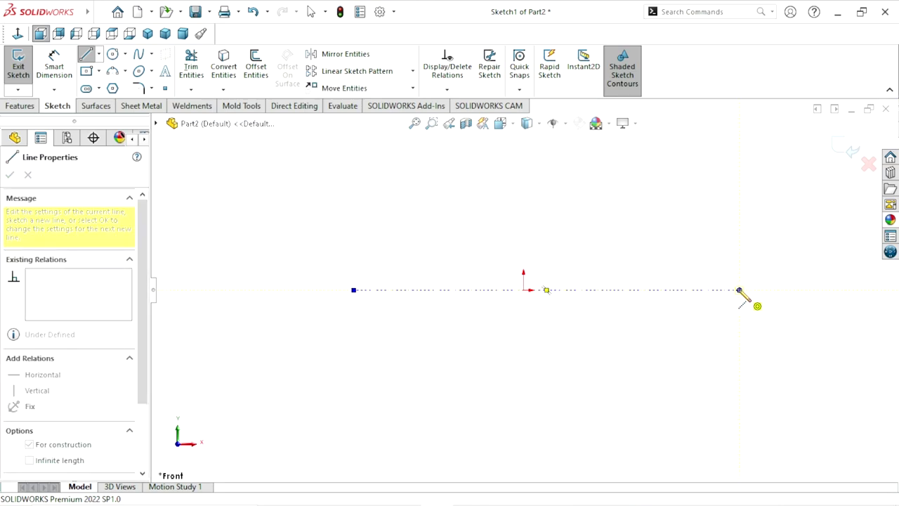
{"action": "right_click", "coordinate": [679, 253]}
{"action": "left_click", "coordinate": [702, 262]}
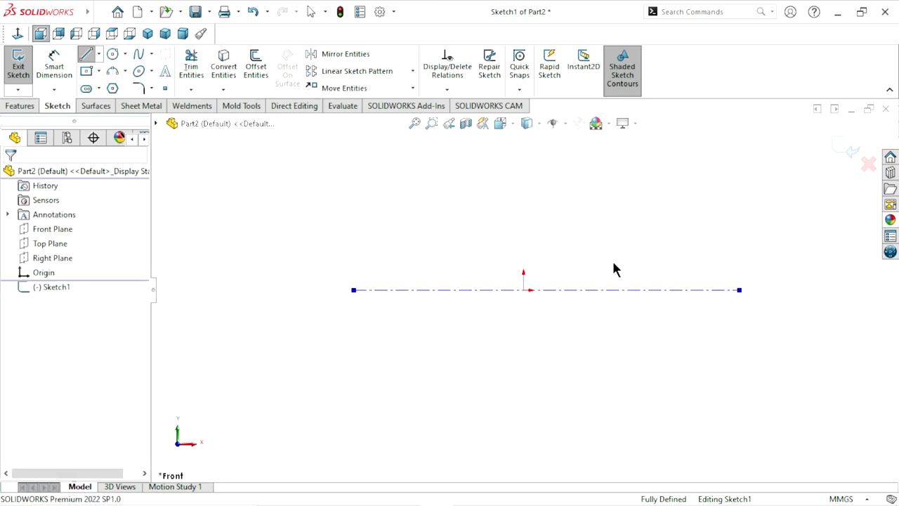
{"action": "left_click", "coordinate": [586, 290]}
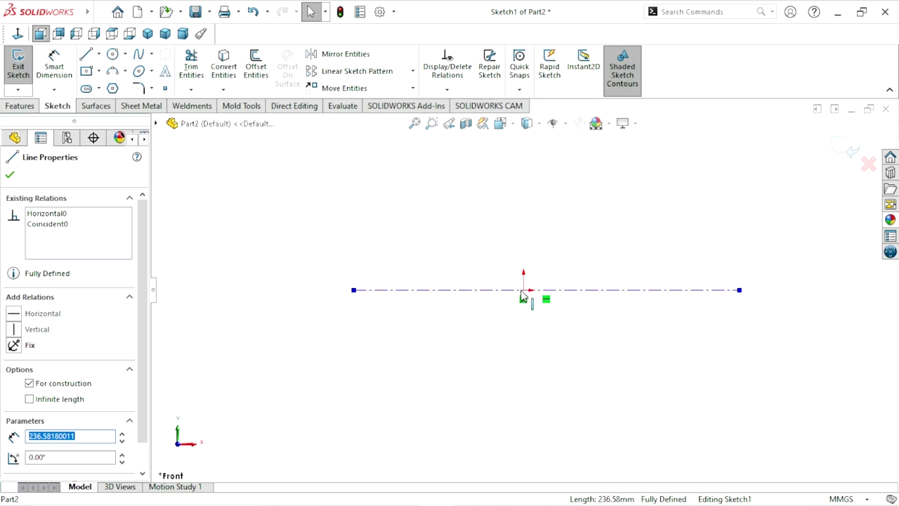
{"action": "left_click", "coordinate": [524, 291], "text": "ctrl"}
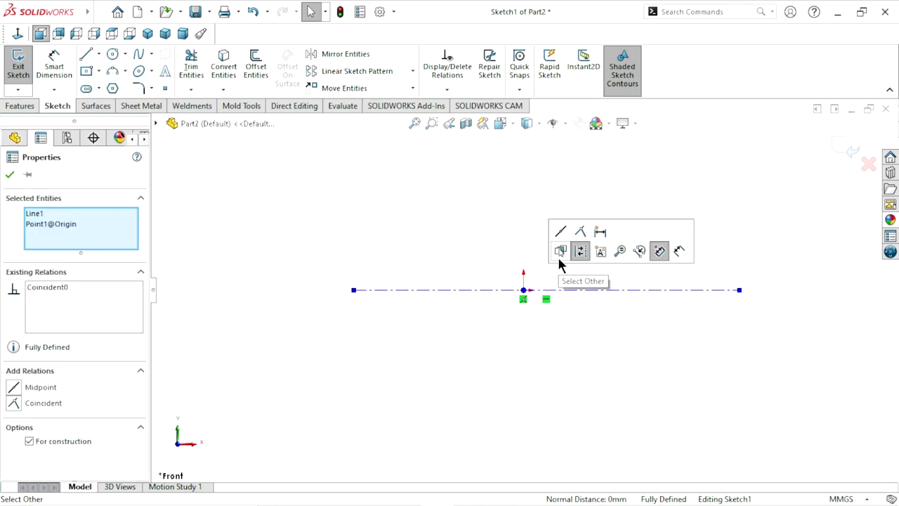
{"action": "left_click", "coordinate": [561, 234]}
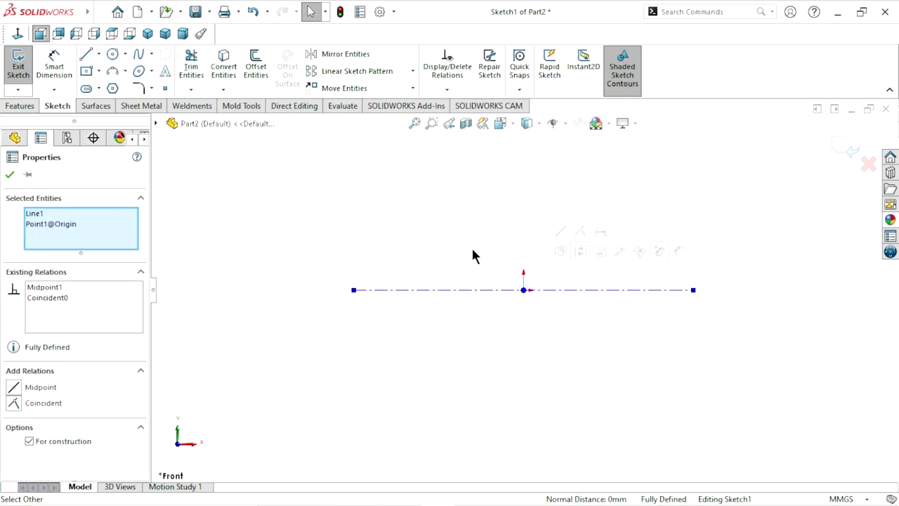
Step: Draw the stepped half-profile above the centerline, from its left end to its right end
{"action": "key", "text": "l"}
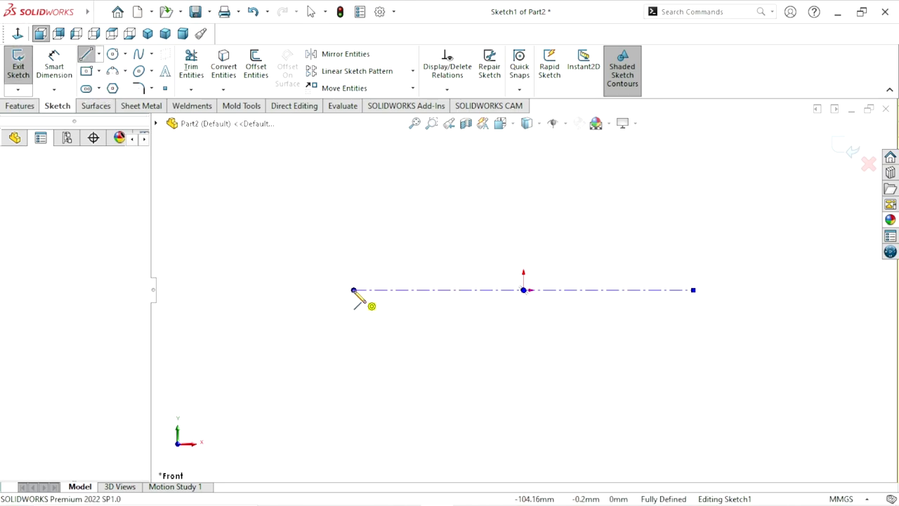
{"action": "left_click", "coordinate": [354, 290]}
{"action": "left_click", "coordinate": [354, 239]}
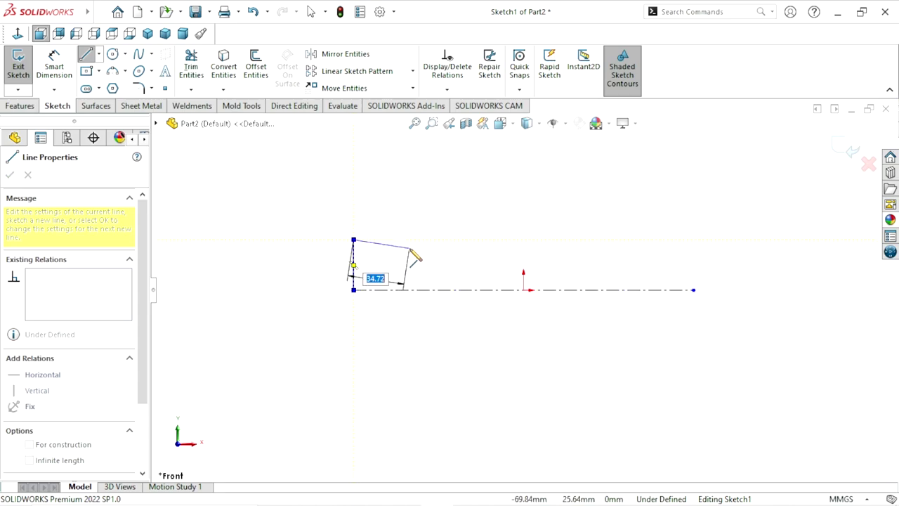
{"action": "left_click", "coordinate": [405, 239]}
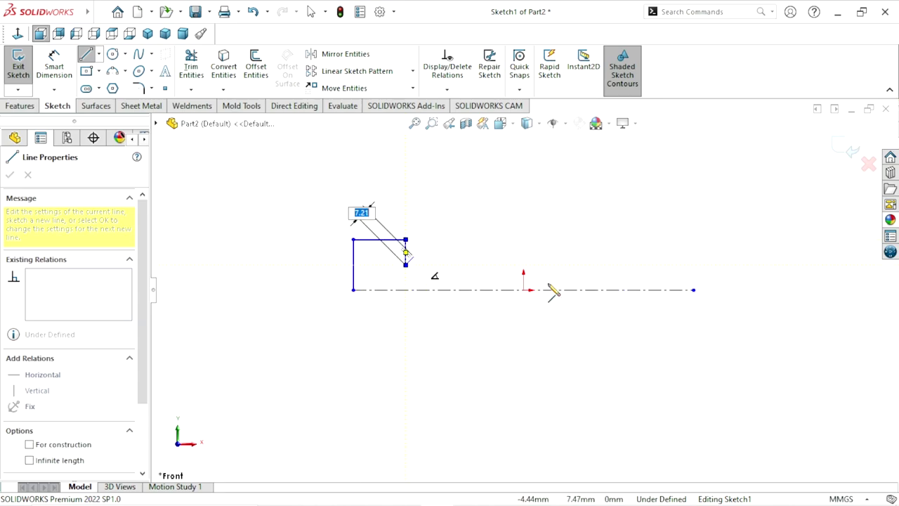
{"action": "left_click", "coordinate": [405, 264]}
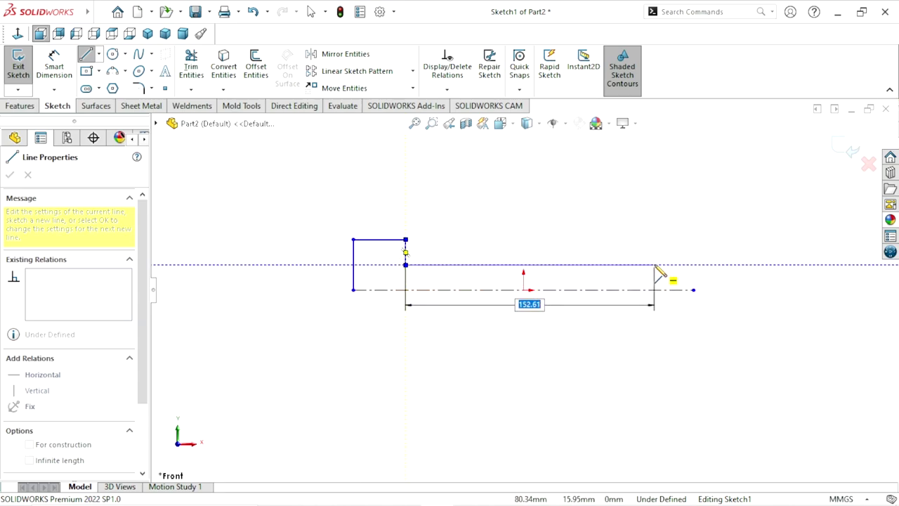
{"action": "left_click", "coordinate": [654, 264]}
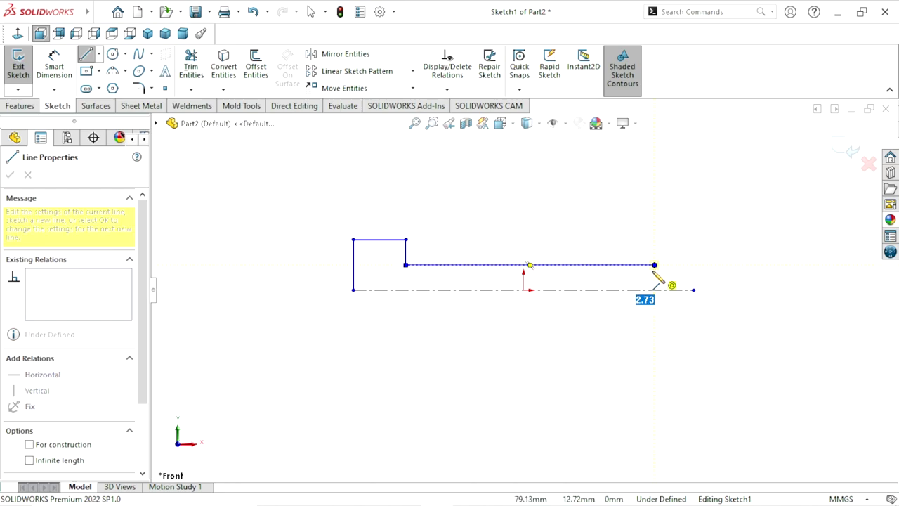
{"action": "left_click", "coordinate": [693, 274]}
{"action": "left_click", "coordinate": [693, 289]}
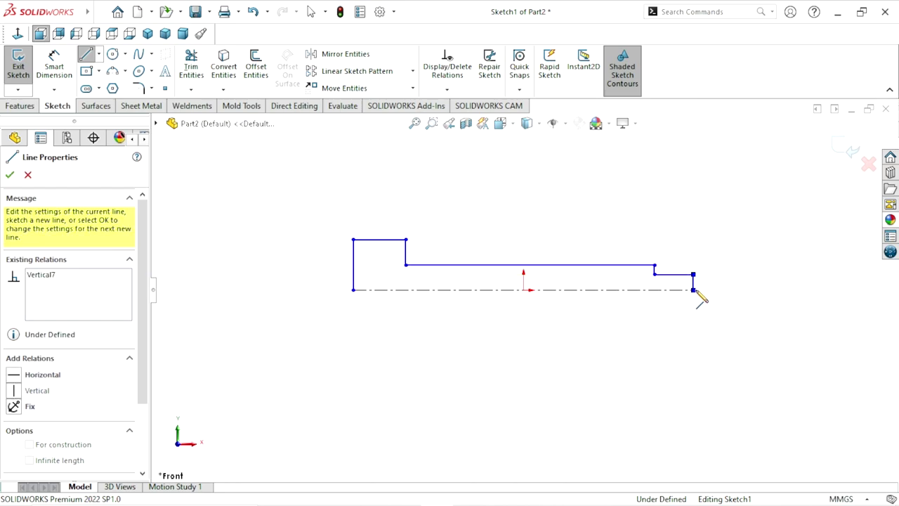
{"action": "right_click", "coordinate": [748, 311]}
{"action": "left_click", "coordinate": [756, 314]}
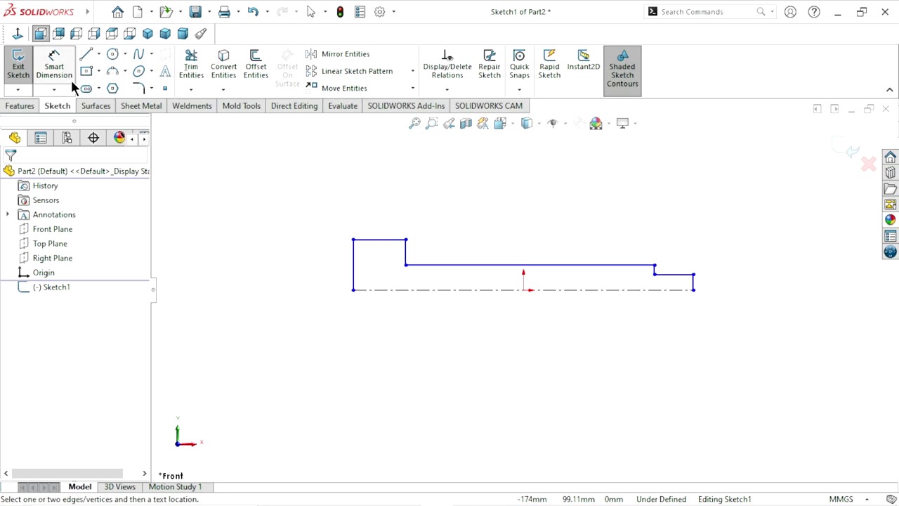
Step: Dimension the short top line at 20 mm and the long shank line at 150 mm
{"action": "left_click", "coordinate": [70, 79]}
{"action": "left_click", "coordinate": [383, 240]}
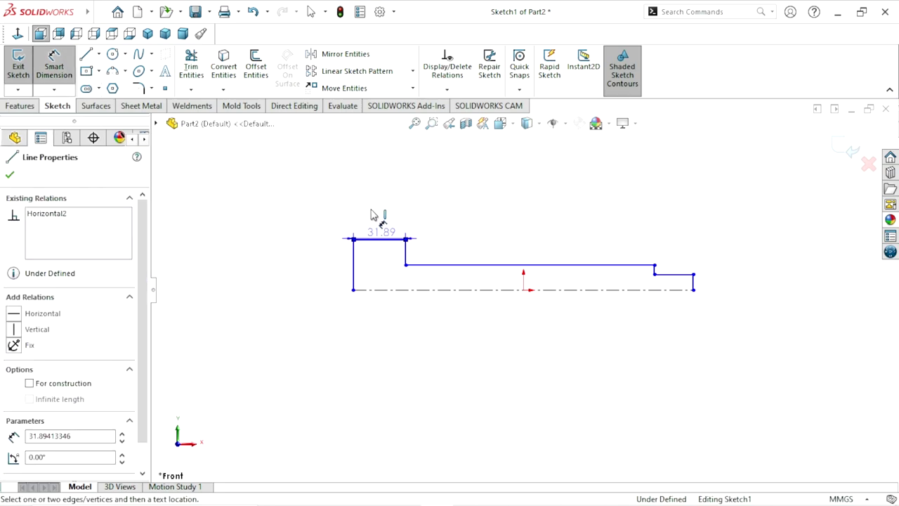
{"action": "left_click", "coordinate": [317, 208]}
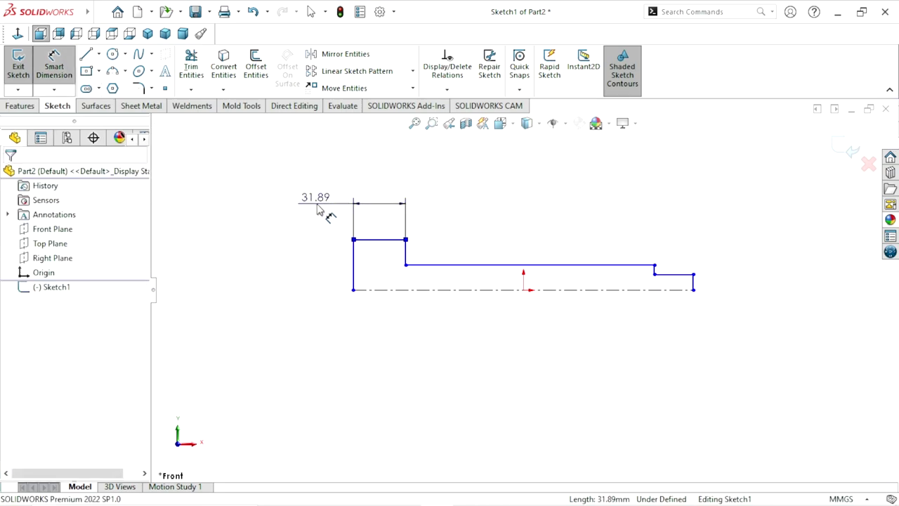
{"action": "type", "text": "20"}
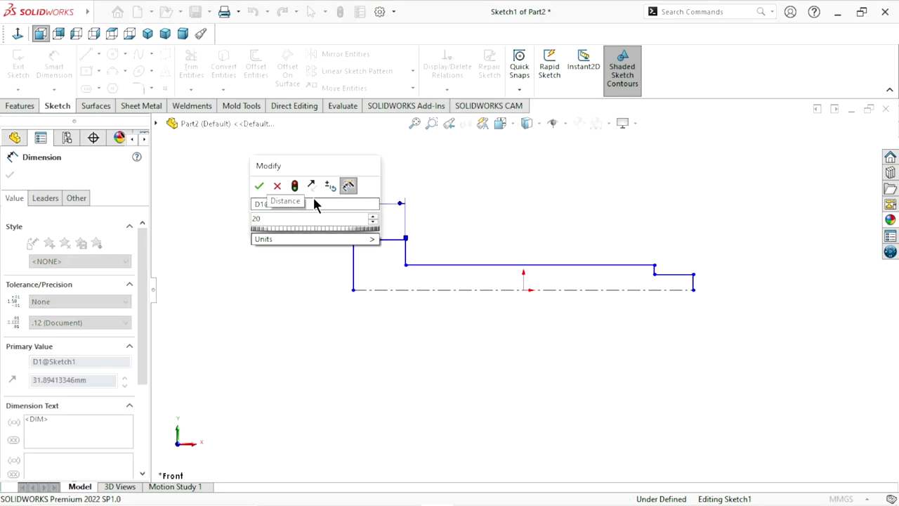
{"action": "left_click", "coordinate": [259, 185]}
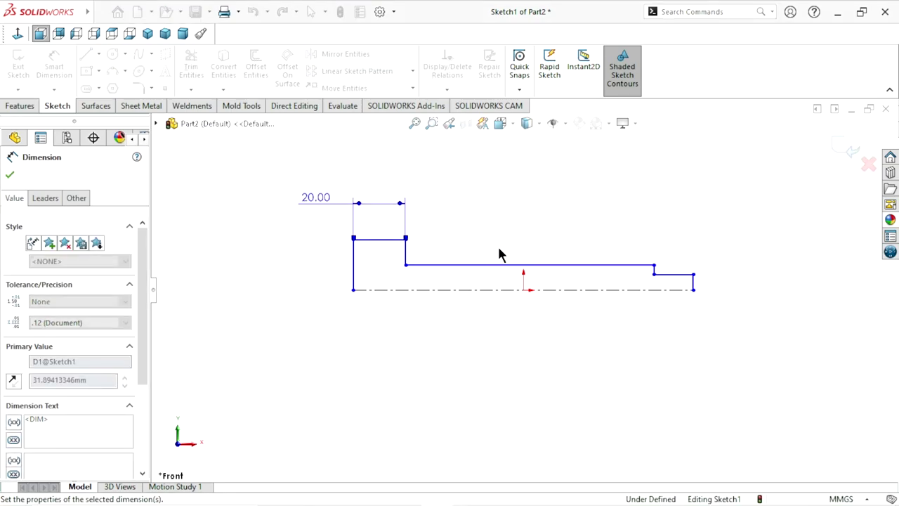
{"action": "left_click", "coordinate": [513, 263]}
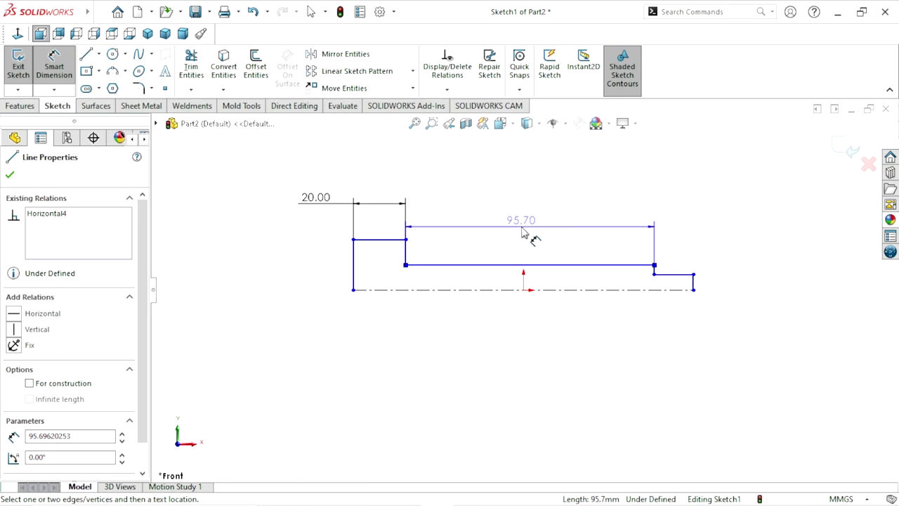
{"action": "left_click", "coordinate": [520, 234]}
{"action": "type", "text": "150"}
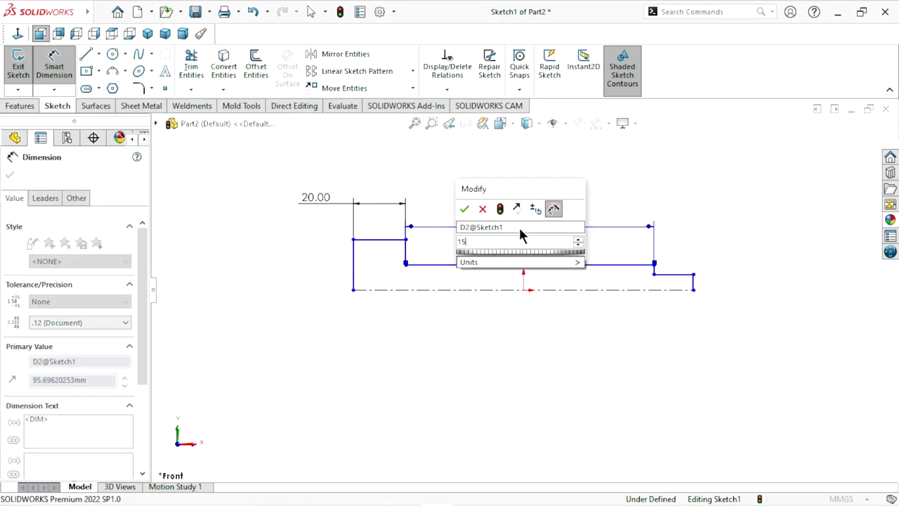
{"action": "left_click", "coordinate": [464, 209]}
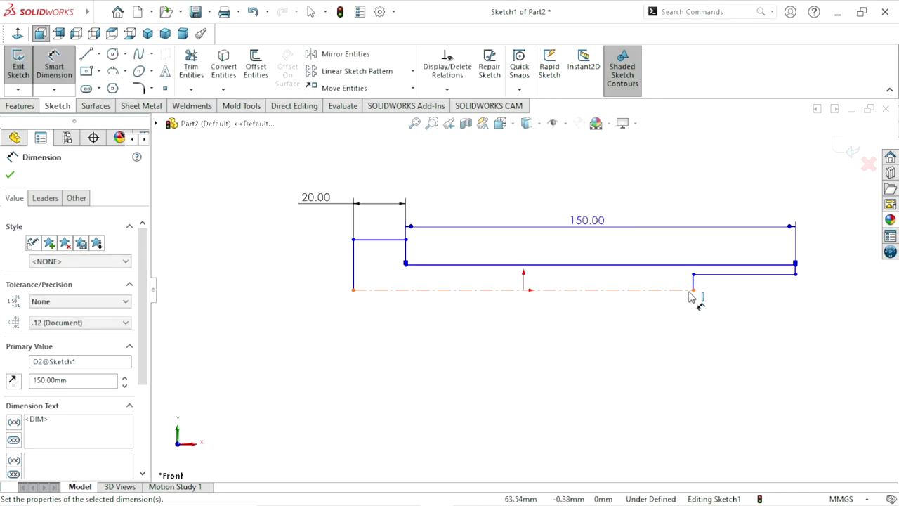
{"action": "left_click", "coordinate": [13, 176]}
Step: Stretch the profile's right end outward and dimension its short end step at 10 mm
{"action": "left_click_drag", "start_coordinate": [694, 293], "coordinate": [822, 276]}
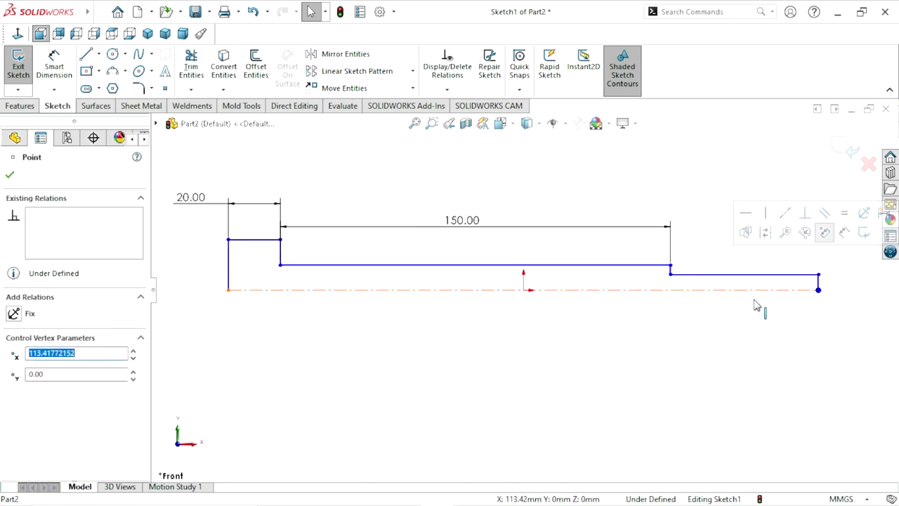
{"action": "left_click", "coordinate": [56, 80]}
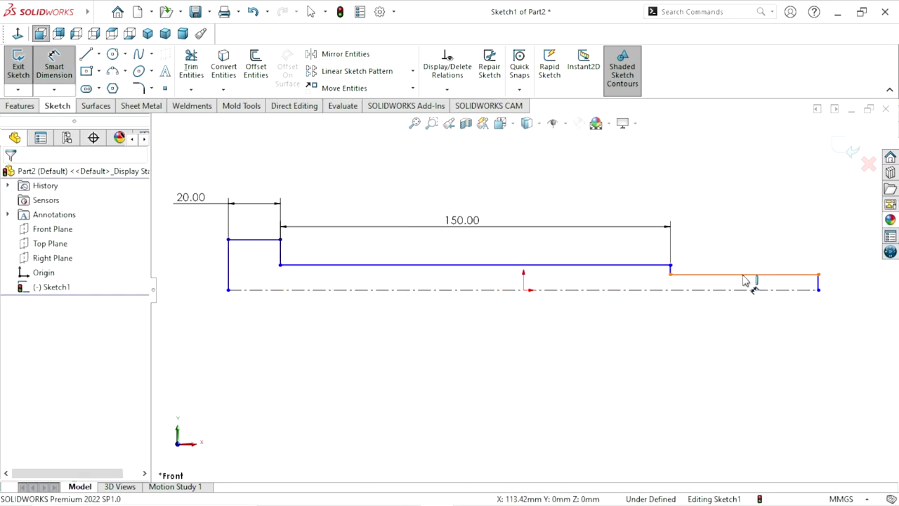
{"action": "left_click", "coordinate": [745, 274]}
{"action": "left_click", "coordinate": [768, 247]}
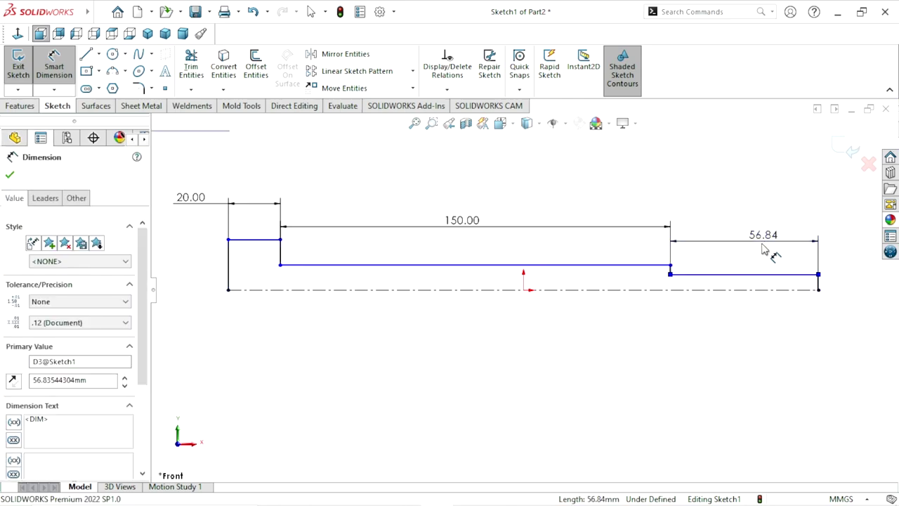
{"action": "type", "text": "10"}
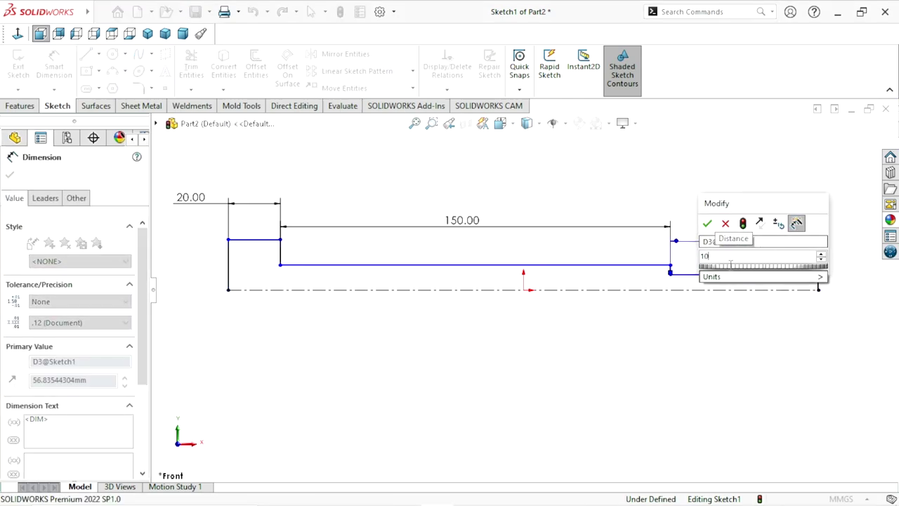
{"action": "left_click", "coordinate": [707, 224]}
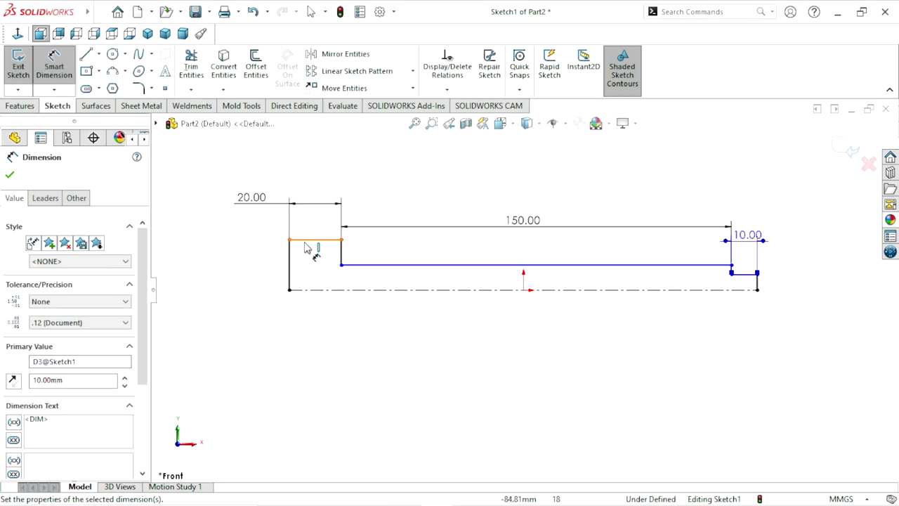
{"action": "left_click", "coordinate": [315, 289]}
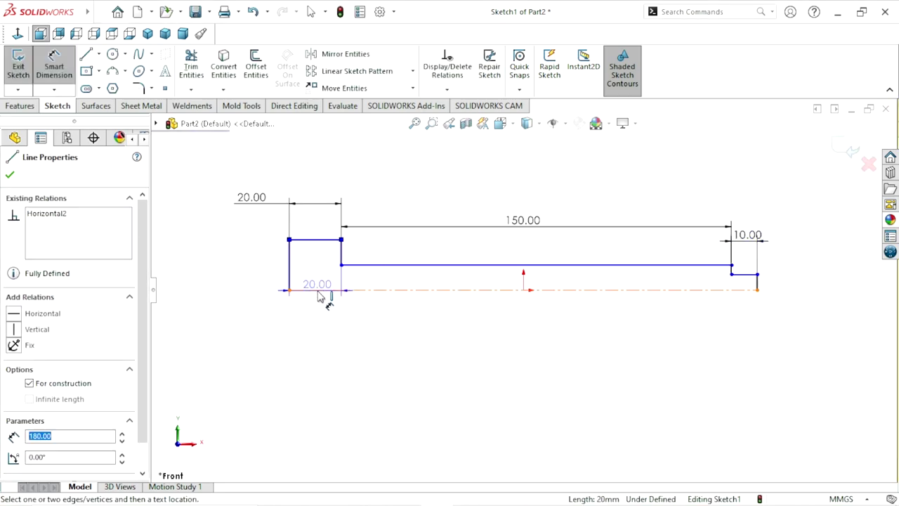
Step: Dimension the flange, shaft and end-step diameters as 45, 30 and 15 mm about the centerline
{"action": "left_click", "coordinate": [317, 290]}
{"action": "left_click", "coordinate": [261, 301]}
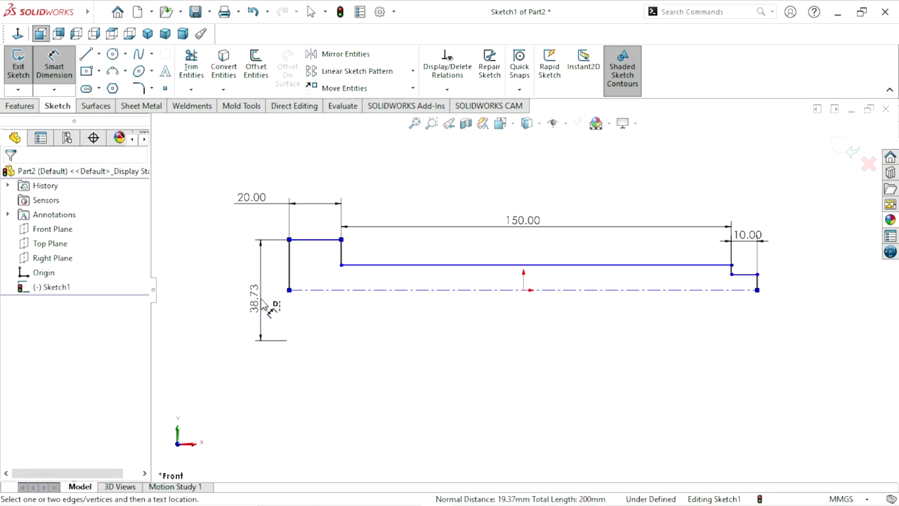
{"action": "type", "text": "45"}
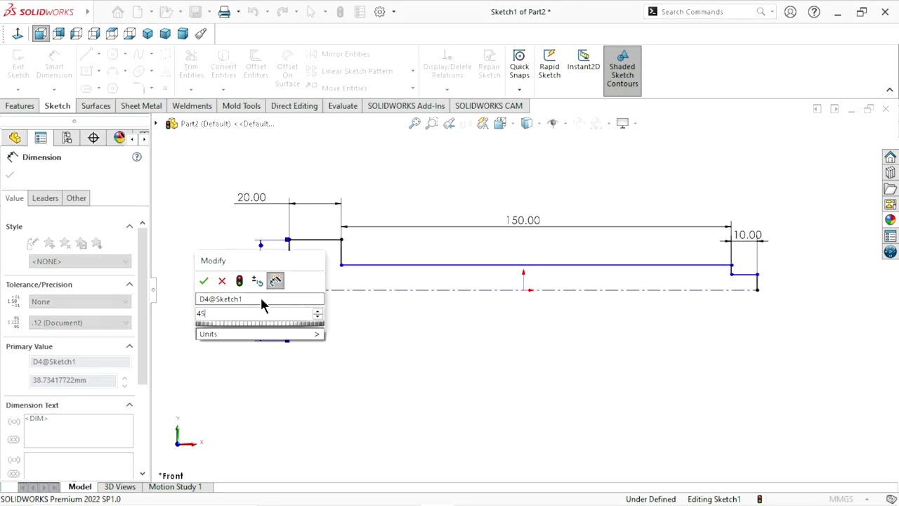
{"action": "left_click", "coordinate": [207, 280]}
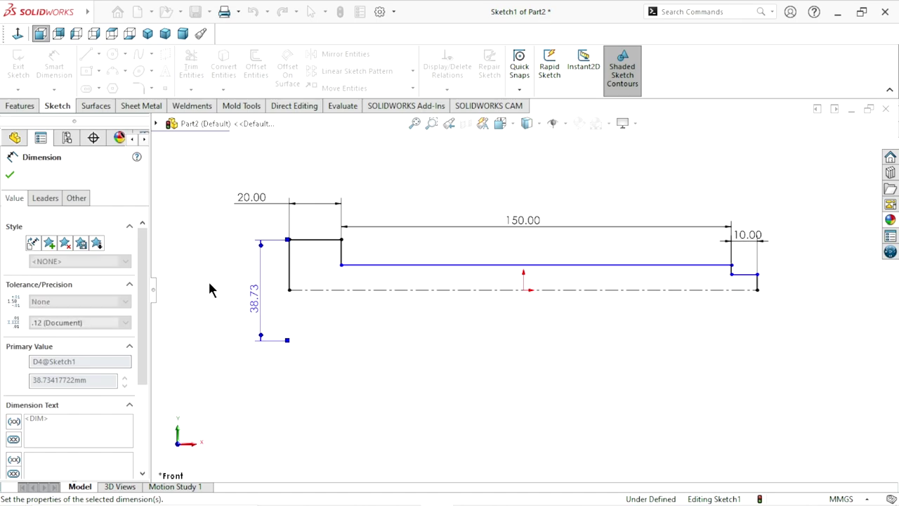
{"action": "left_click", "coordinate": [444, 257]}
{"action": "left_click", "coordinate": [424, 336]}
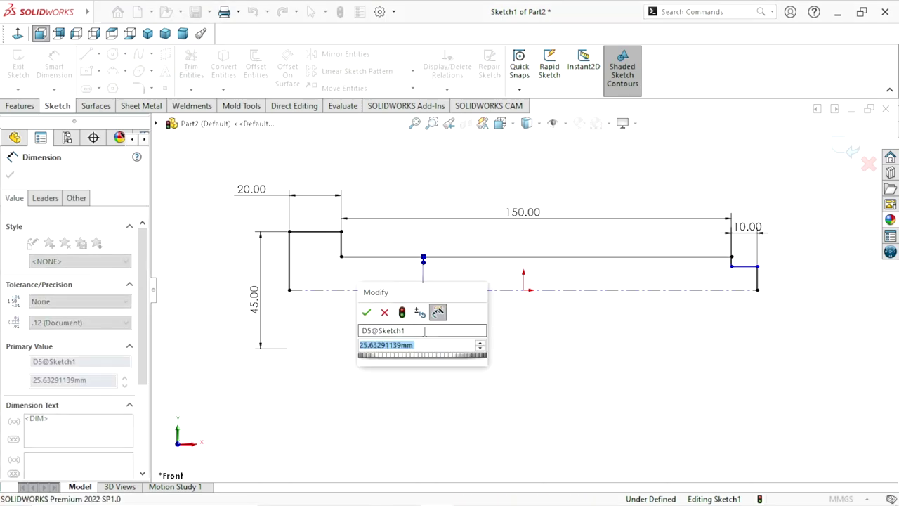
{"action": "type", "text": "30"}
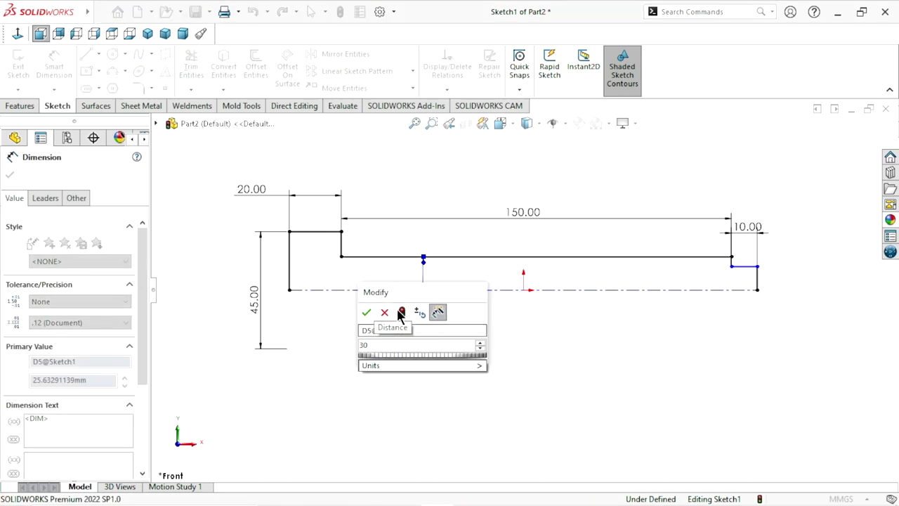
{"action": "left_click", "coordinate": [368, 314]}
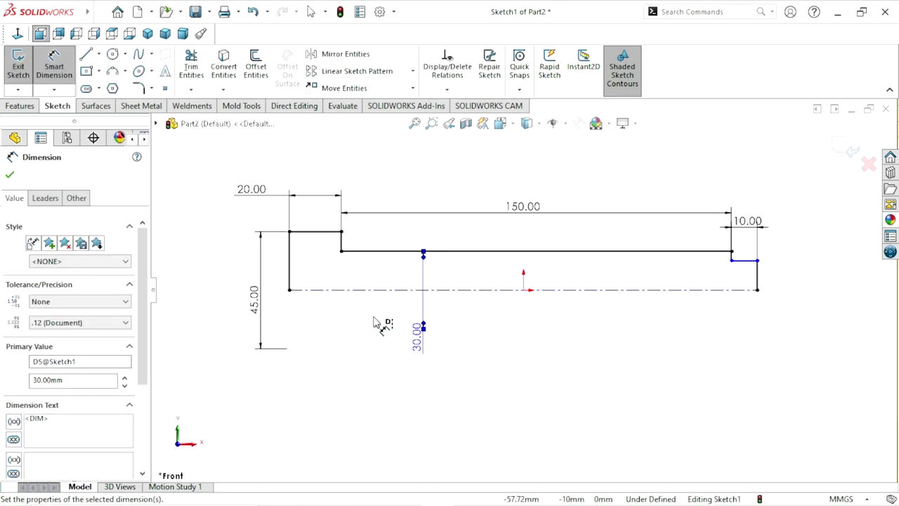
{"action": "left_click", "coordinate": [743, 261]}
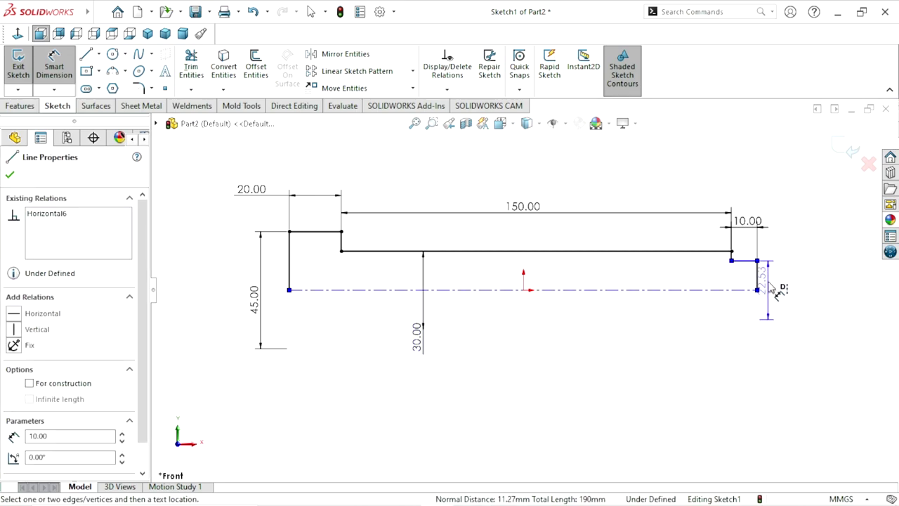
{"action": "left_click", "coordinate": [791, 294]}
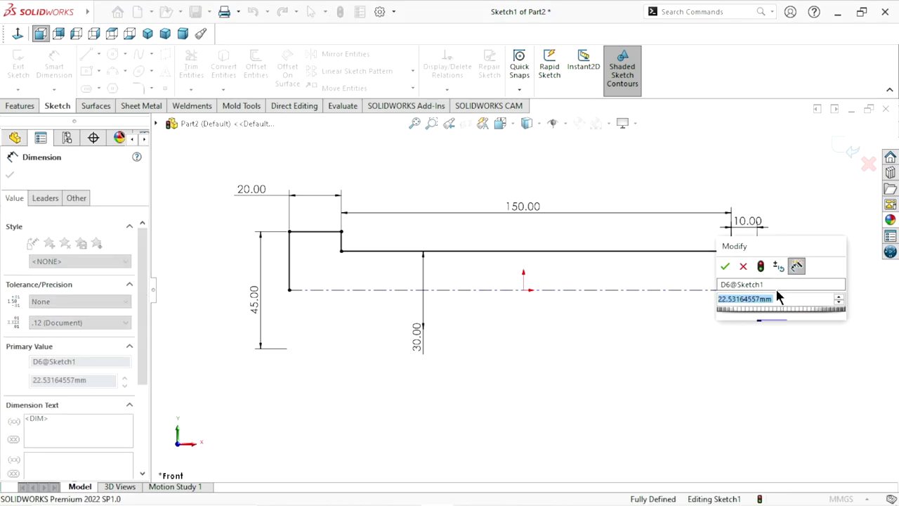
{"action": "type", "text": "15"}
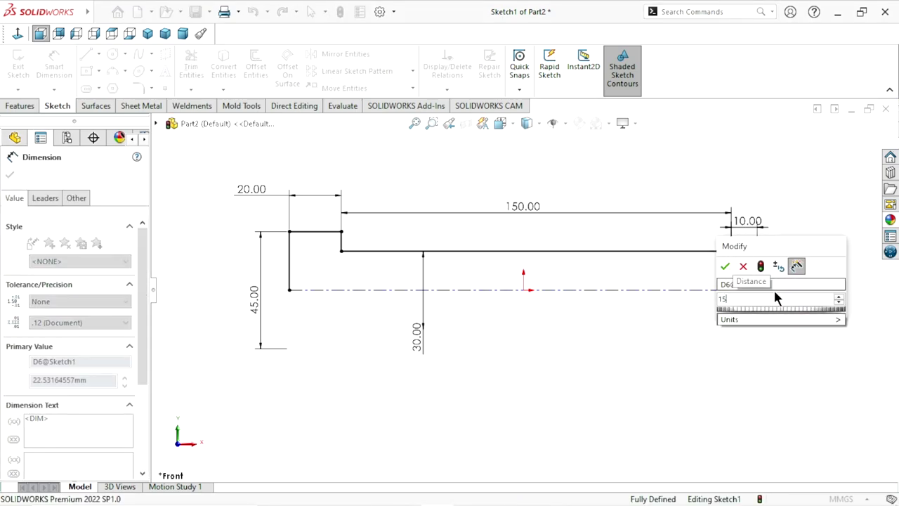
{"action": "left_click", "coordinate": [725, 267]}
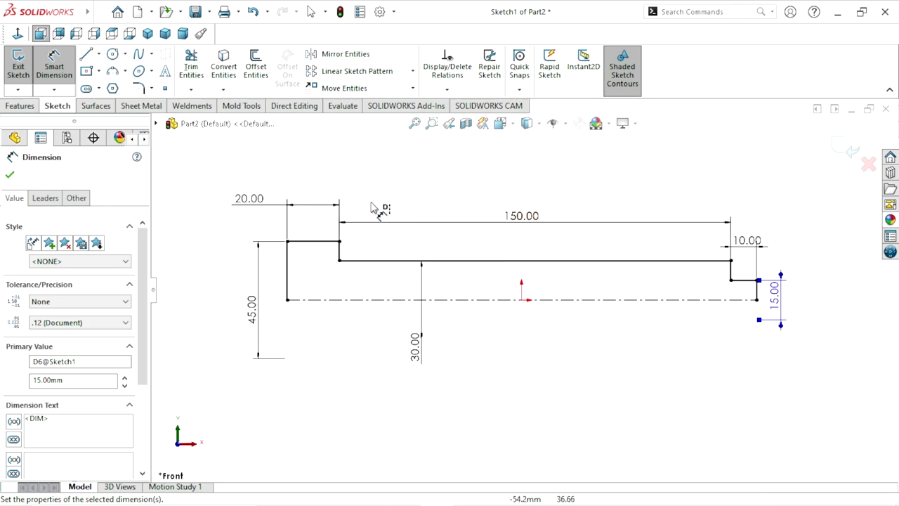
{"action": "left_click", "coordinate": [6, 178]}
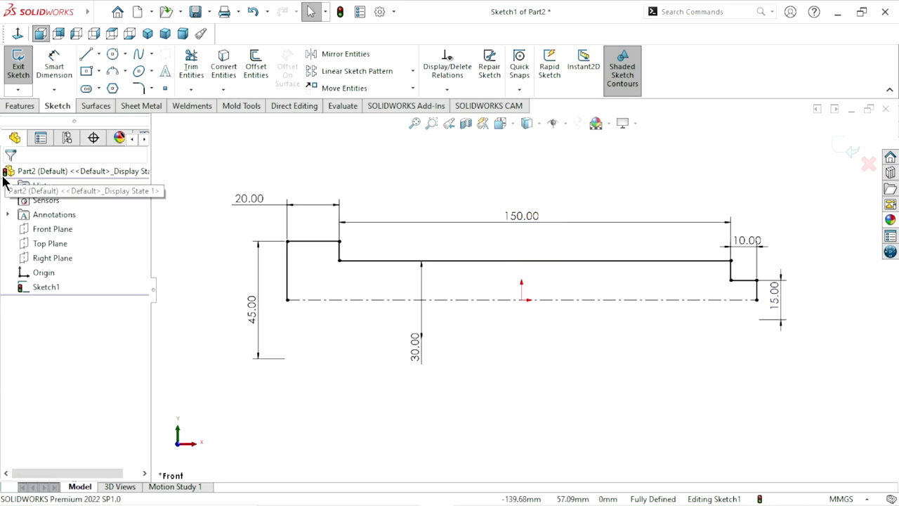
Step: Revolve the sketch profile into a solid stepped shaft
{"action": "left_click", "coordinate": [20, 105]}
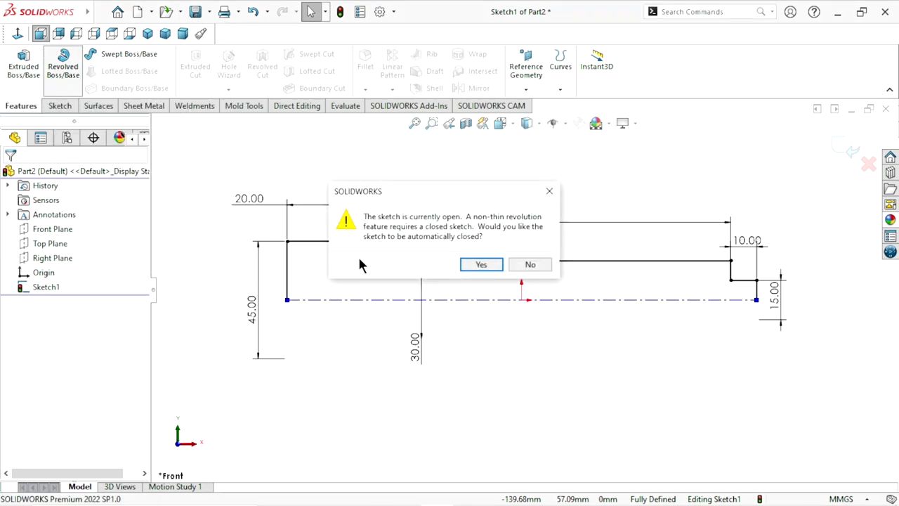
{"action": "left_click", "coordinate": [480, 263]}
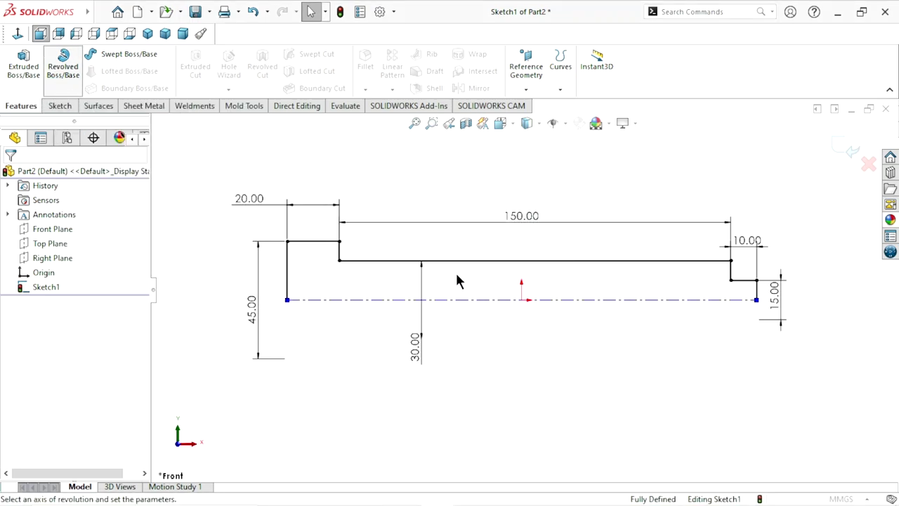
{"action": "left_click", "coordinate": [10, 174]}
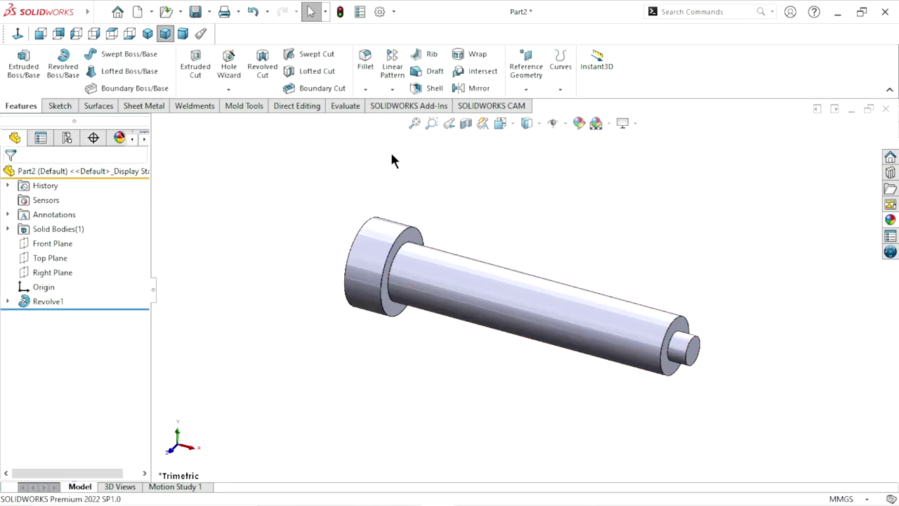
Step: Chamfer the flange by 1 mm and select the flange's end face
{"action": "left_click", "coordinate": [364, 95]}
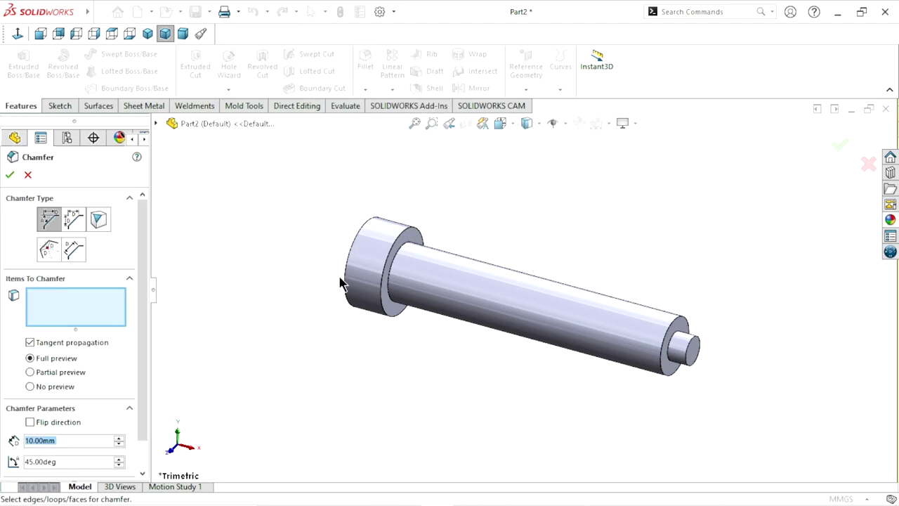
{"action": "type", "text": "1"}
{"action": "key", "text": "Return"}
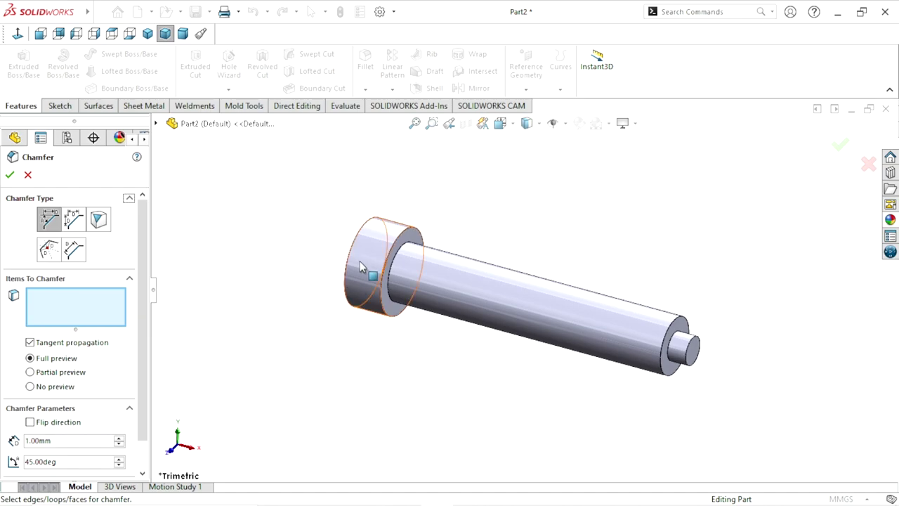
{"action": "left_click", "coordinate": [366, 258]}
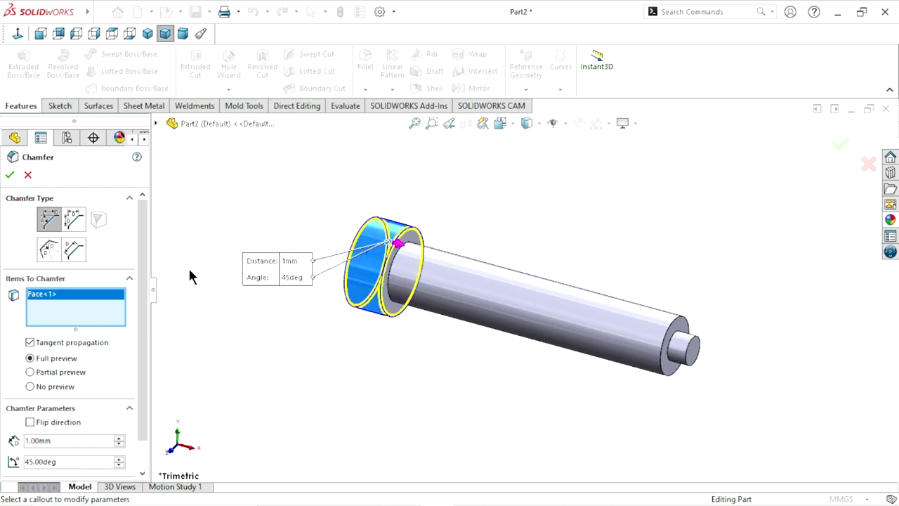
{"action": "left_click", "coordinate": [10, 176]}
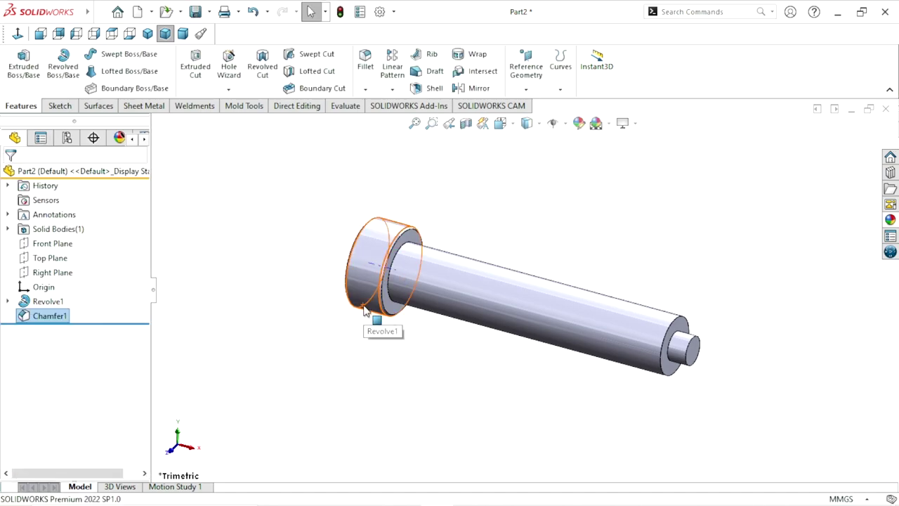
{"action": "middle_click_drag", "start_coordinate": [375, 338], "coordinate": [476, 340]}
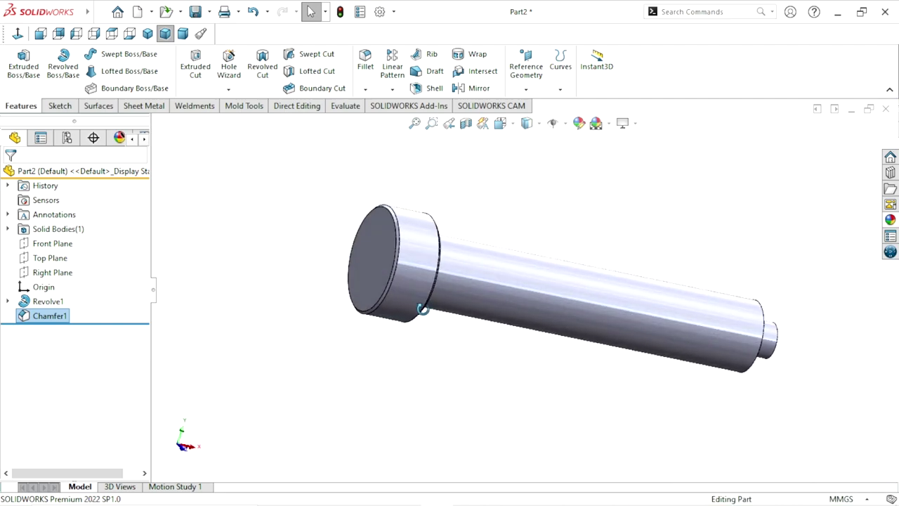
{"action": "left_click", "coordinate": [477, 341]}
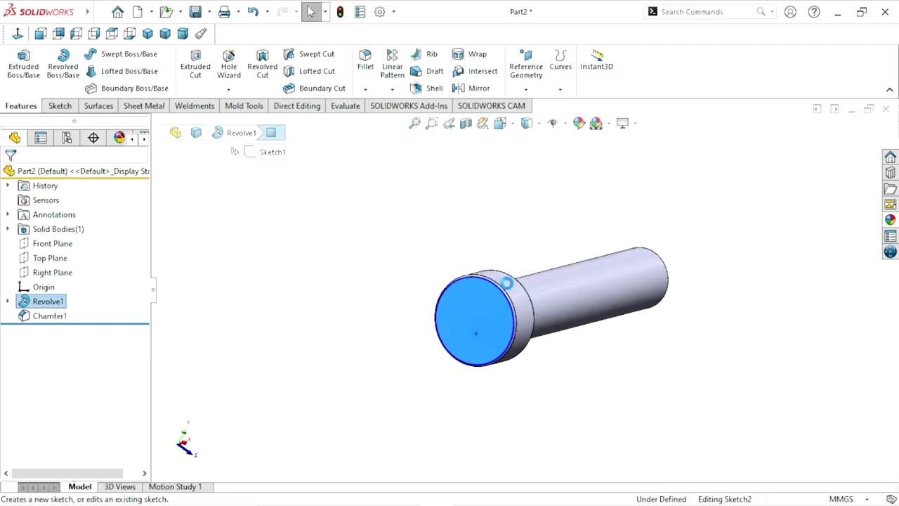
Step: Sketch a centred rectangle on the flange end face, centred on the origin
{"action": "left_click", "coordinate": [18, 34]}
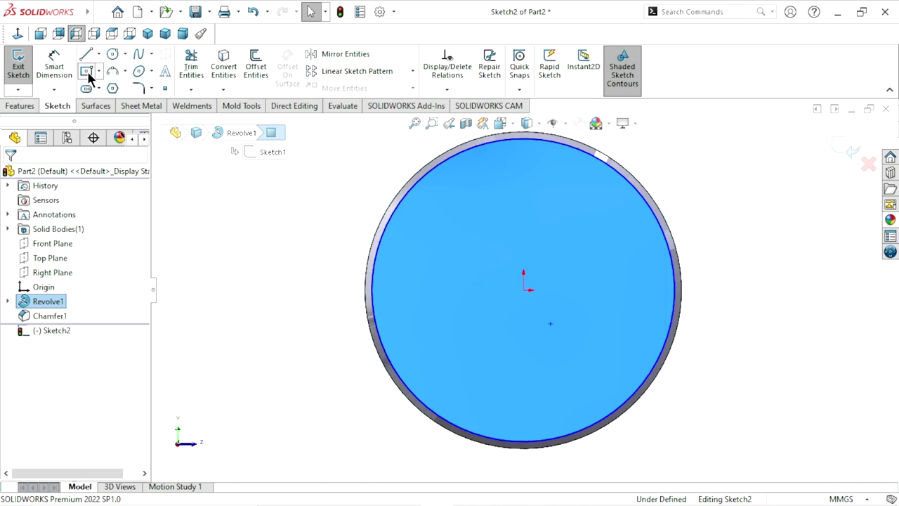
{"action": "left_click", "coordinate": [87, 71]}
{"action": "left_click", "coordinate": [523, 289]}
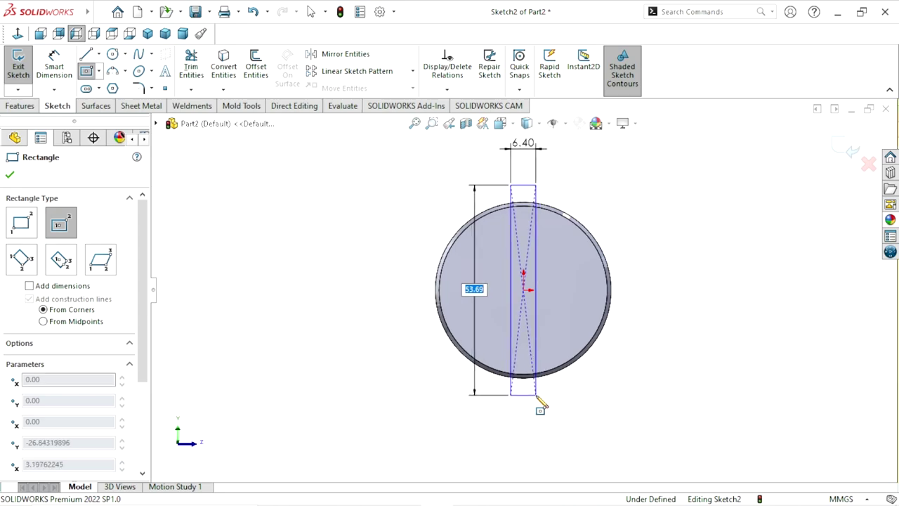
{"action": "left_click", "coordinate": [538, 399]}
{"action": "right_click", "coordinate": [632, 372]}
{"action": "left_click", "coordinate": [644, 371]}
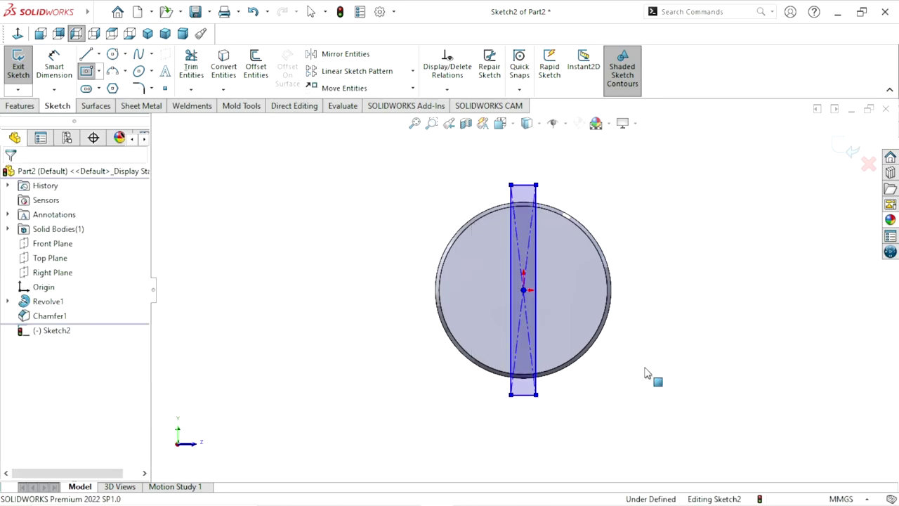
Step: Dimension the rectangle 49.50 mm tall and 8 mm wide
{"action": "left_click", "coordinate": [54, 67]}
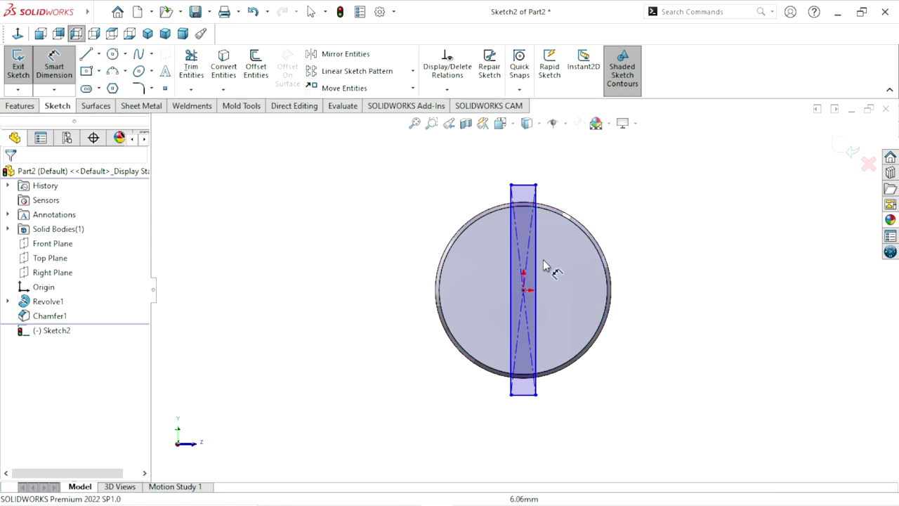
{"action": "left_click", "coordinate": [556, 298]}
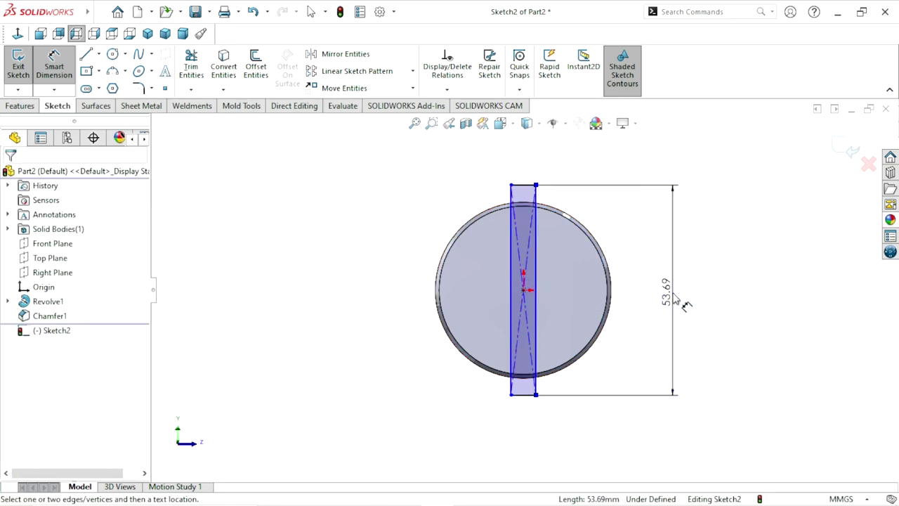
{"action": "left_click", "coordinate": [676, 299]}
{"action": "type", "text": "49"}
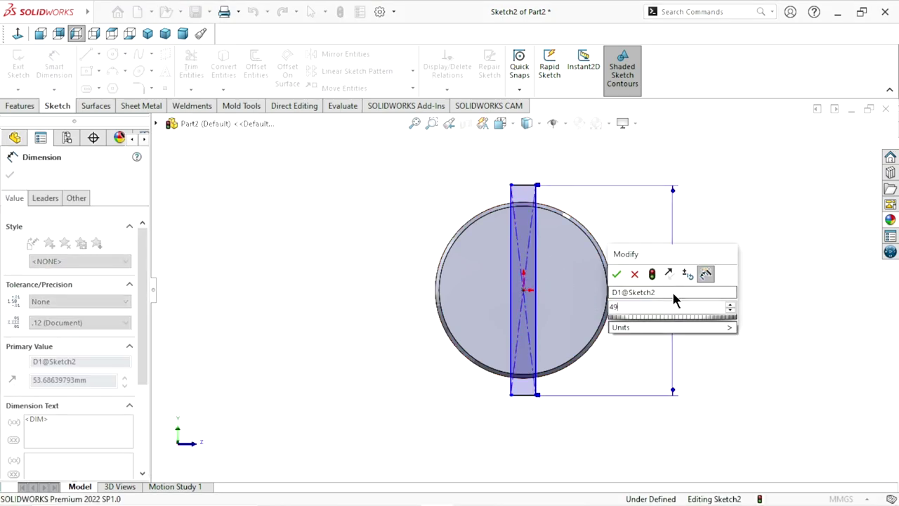
{"action": "type", "text": ".50"}
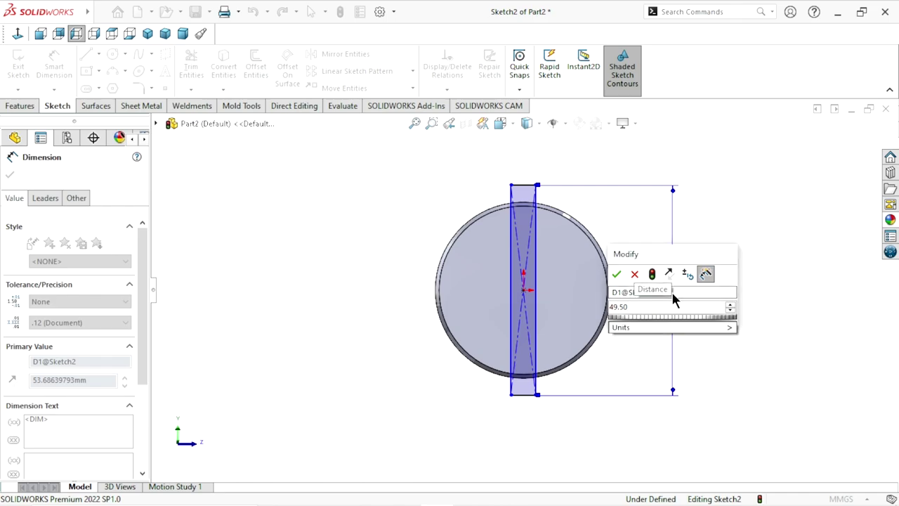
{"action": "left_click", "coordinate": [616, 274]}
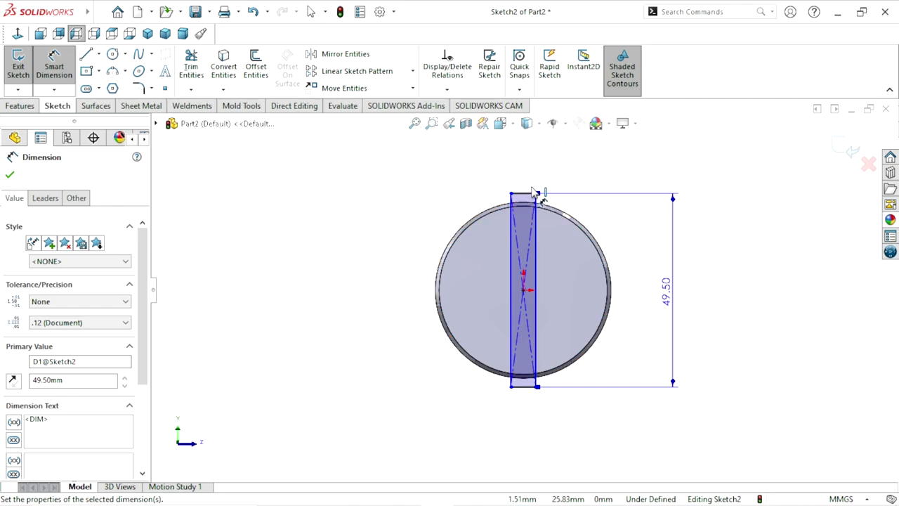
{"action": "left_click", "coordinate": [528, 193]}
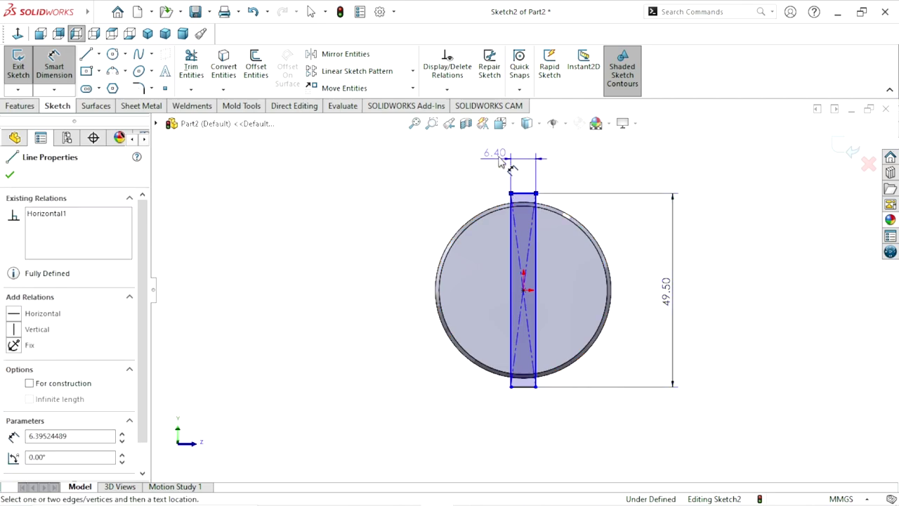
{"action": "left_click", "coordinate": [482, 173]}
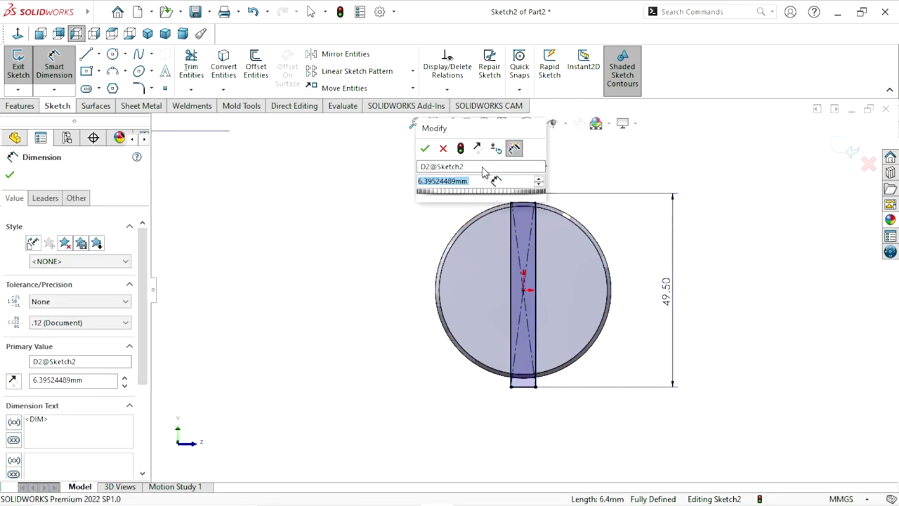
{"action": "type", "text": "8"}
{"action": "left_click", "coordinate": [426, 147]}
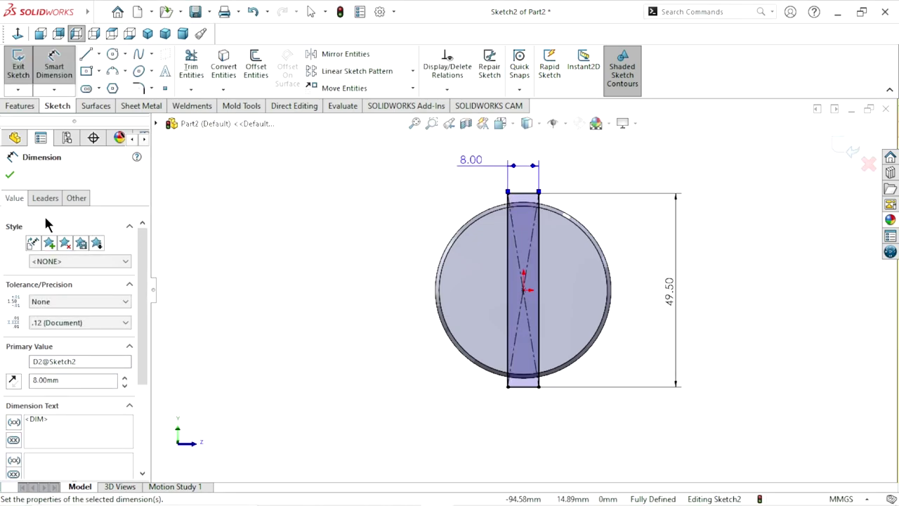
{"action": "left_click", "coordinate": [9, 177]}
{"action": "left_click", "coordinate": [20, 106]}
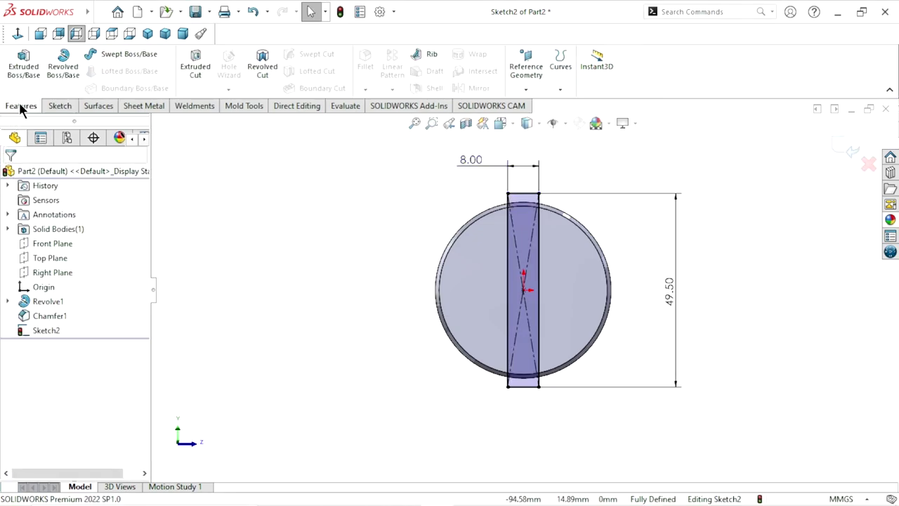
Step: Extrude the rectangle Up To Surface at the shoulder face, forming tabs across the flange
{"action": "left_click", "coordinate": [24, 64]}
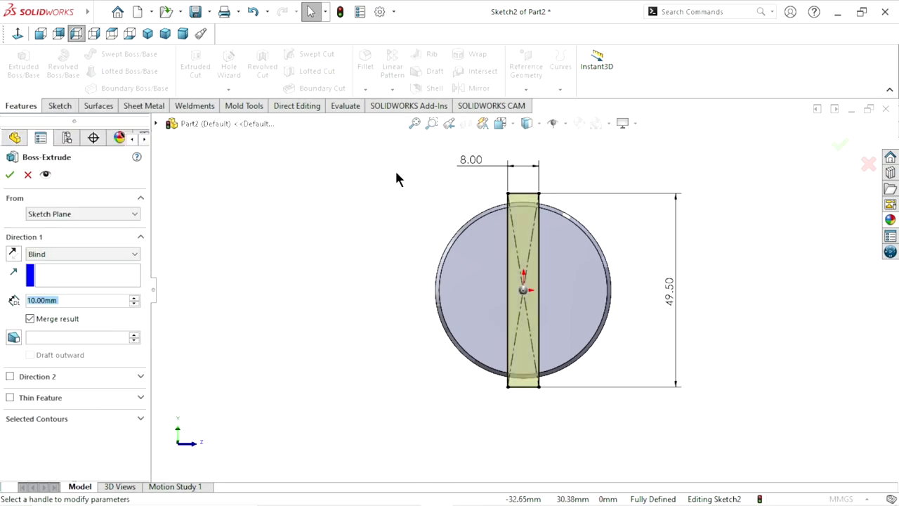
{"action": "left_click", "coordinate": [77, 255]}
{"action": "left_click", "coordinate": [72, 290]}
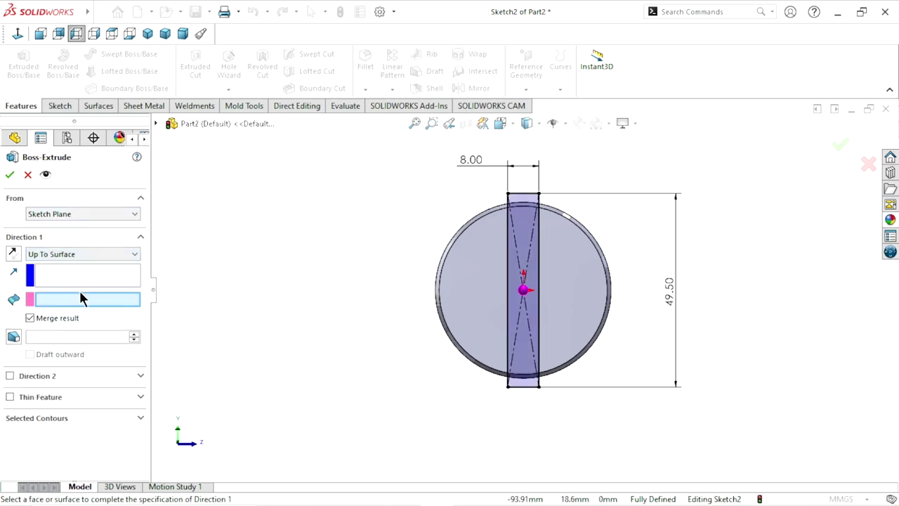
{"action": "middle_click_drag", "start_coordinate": [673, 225], "coordinate": [550, 181]}
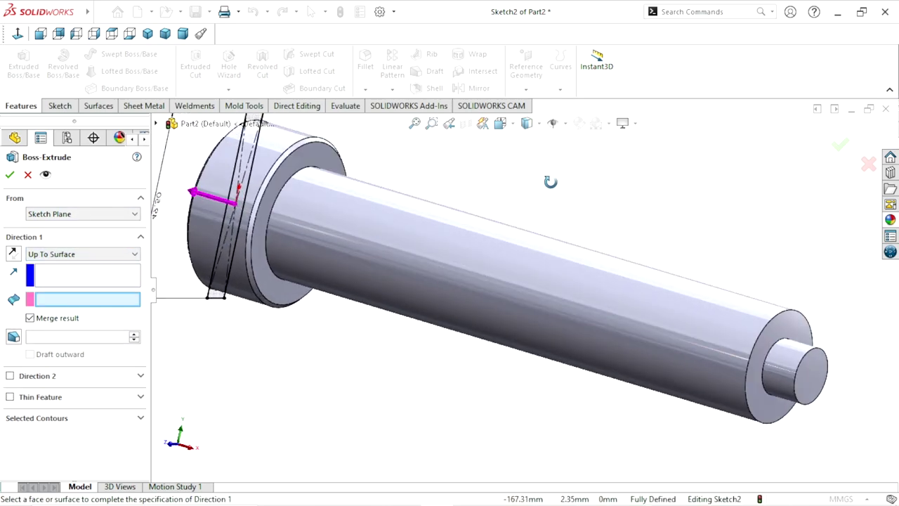
{"action": "left_click", "coordinate": [312, 165]}
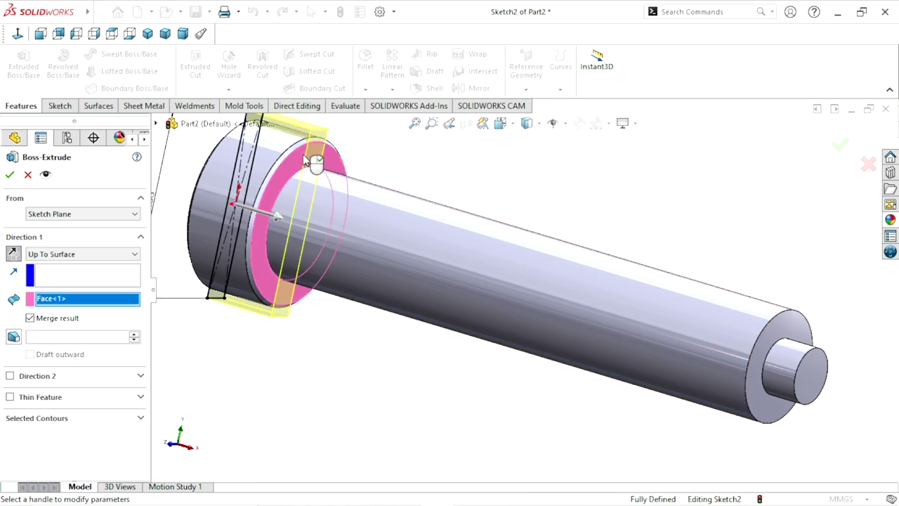
{"action": "left_click", "coordinate": [11, 175]}
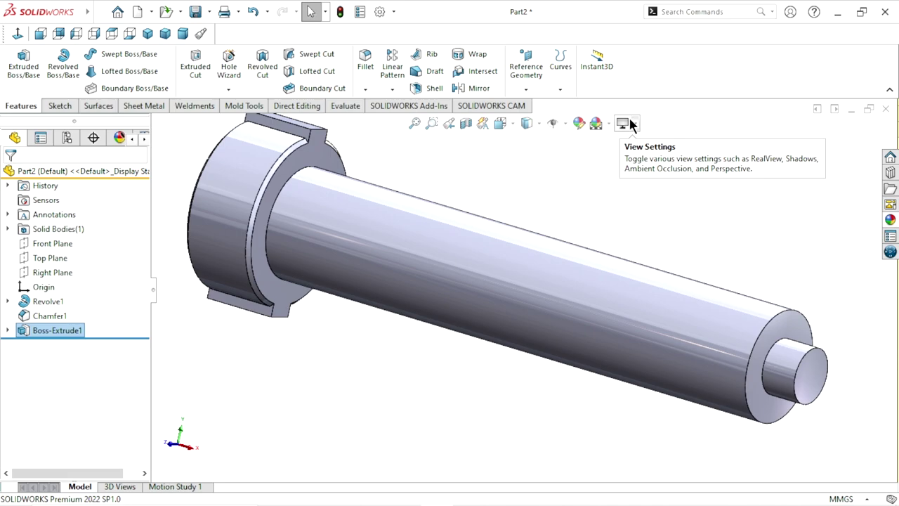
{"action": "left_click", "coordinate": [506, 209]}
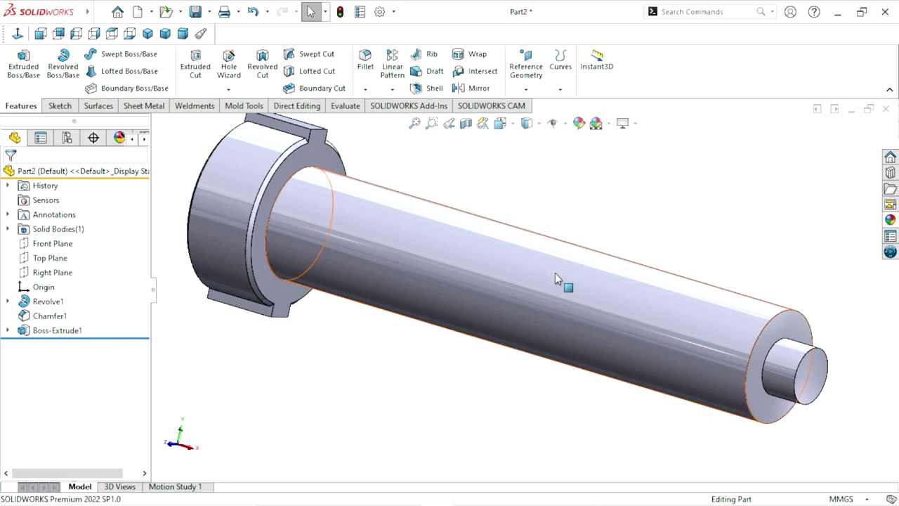
{"action": "scroll", "coordinate": [566, 317], "scroll_direction": "up", "scroll_amount": 3}
{"action": "scroll", "coordinate": [704, 302], "scroll_direction": "up", "scroll_amount": 1}
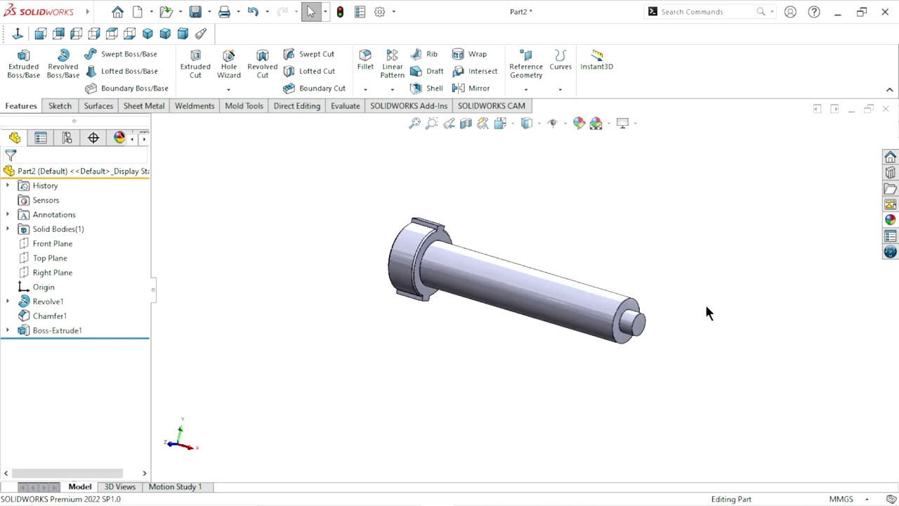
{"action": "scroll", "coordinate": [647, 345], "scroll_direction": "down", "scroll_amount": 2}
{"action": "scroll", "coordinate": [678, 273], "scroll_direction": "down", "scroll_amount": 2}
{"action": "scroll", "coordinate": [679, 272], "scroll_direction": "down", "scroll_amount": 2}
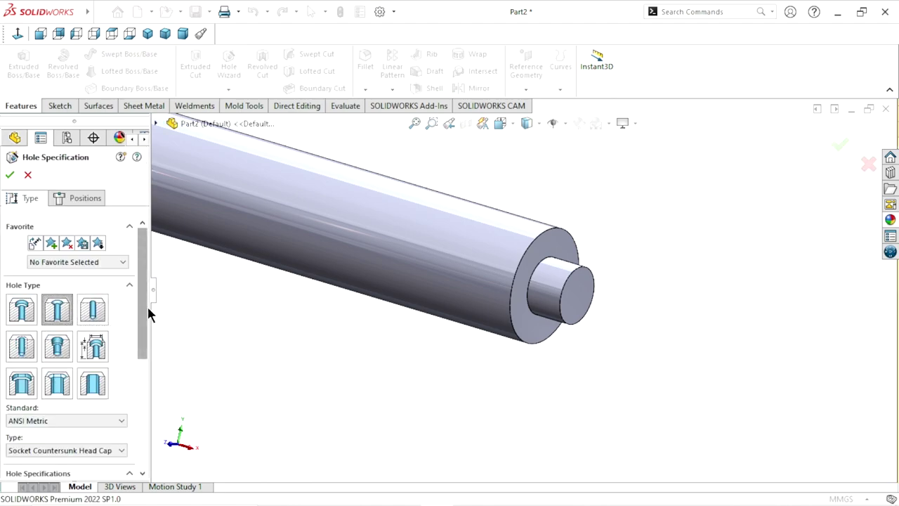
Step: Specify an ANSI Metric Socket Countersunk Head Cap M3 hole, 6 mm blind
{"action": "left_click_drag", "start_coordinate": [144, 313], "coordinate": [138, 370]}
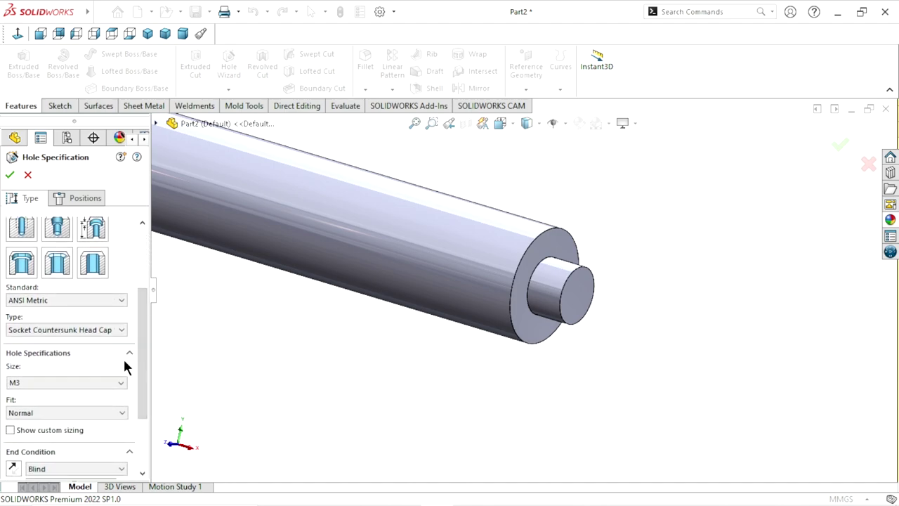
{"action": "left_click", "coordinate": [67, 299]}
{"action": "left_click", "coordinate": [53, 330]}
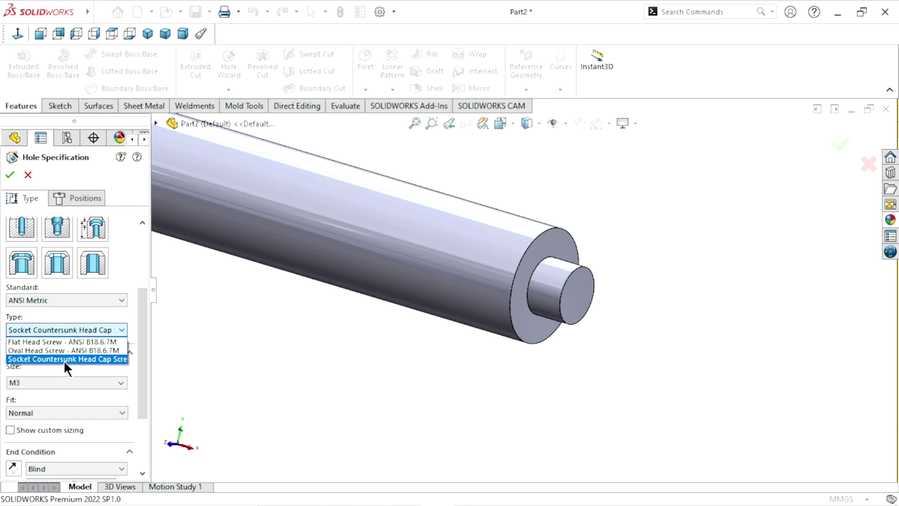
{"action": "left_click", "coordinate": [62, 360]}
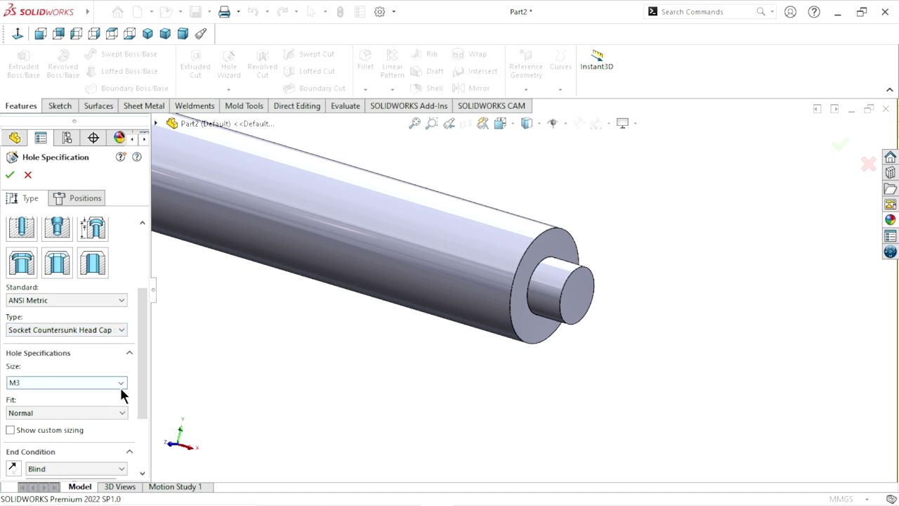
{"action": "left_click", "coordinate": [112, 382]}
{"action": "left_click", "coordinate": [60, 397]}
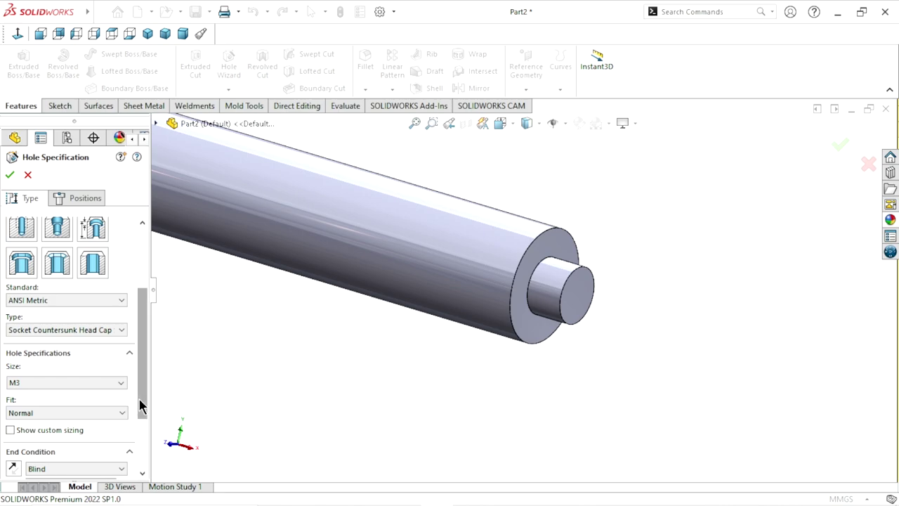
{"action": "scroll", "coordinate": [139, 404], "scroll_direction": "down", "scroll_amount": 3}
{"action": "left_click", "coordinate": [74, 397]}
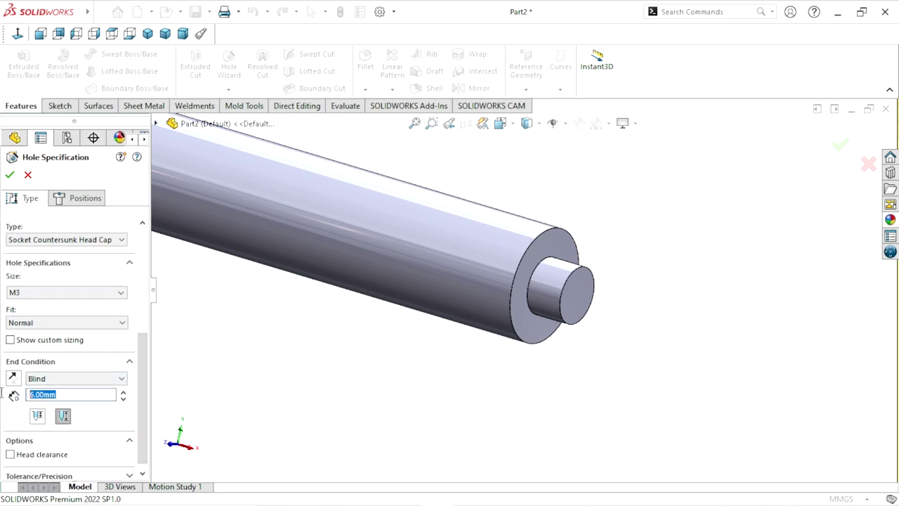
Step: Place the M3 countersunk hole at the centre of the shaft's small end face
{"action": "left_click", "coordinate": [71, 205]}
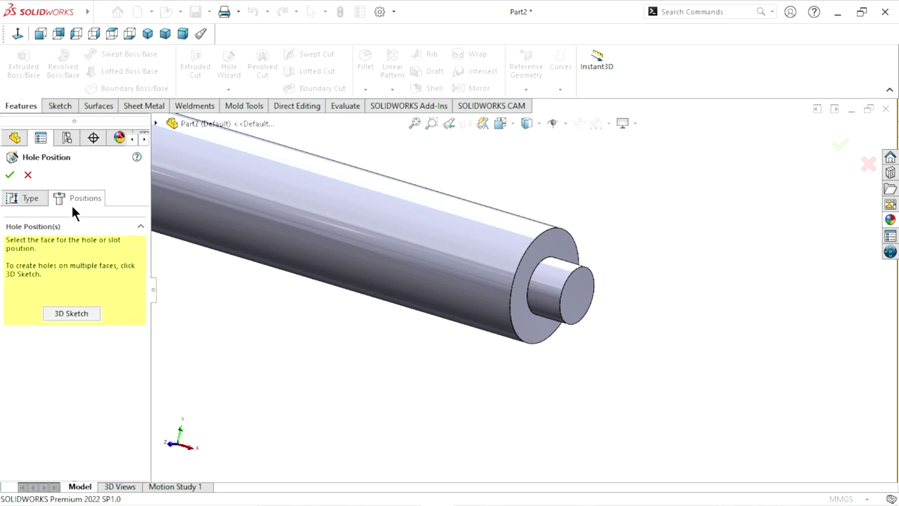
{"action": "left_click", "coordinate": [580, 291]}
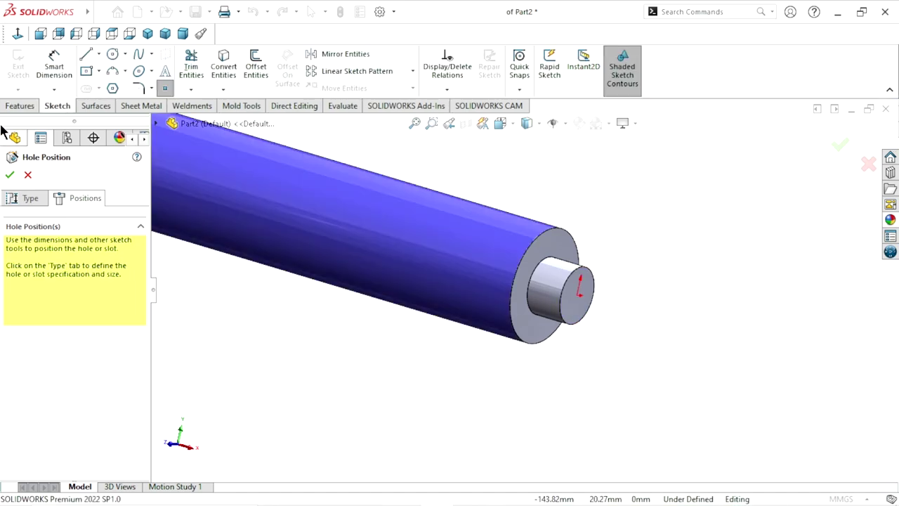
{"action": "left_click", "coordinate": [17, 34]}
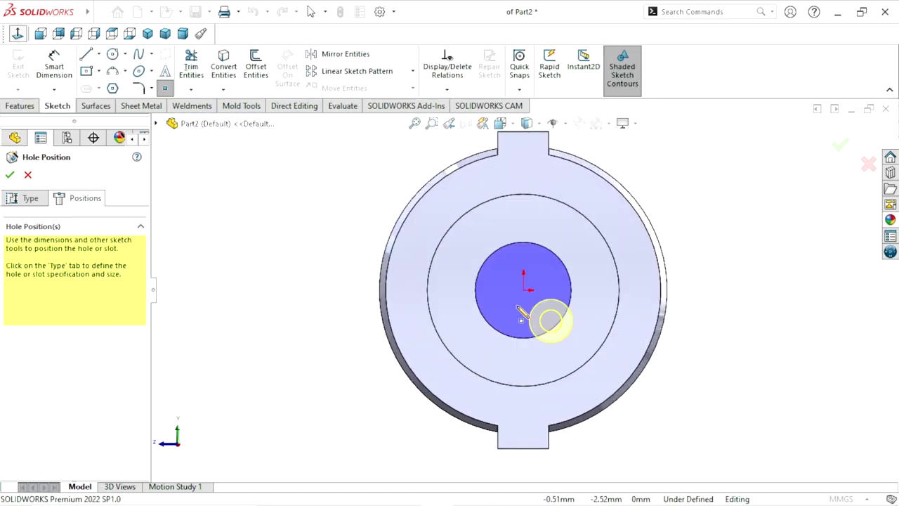
{"action": "left_click", "coordinate": [523, 289]}
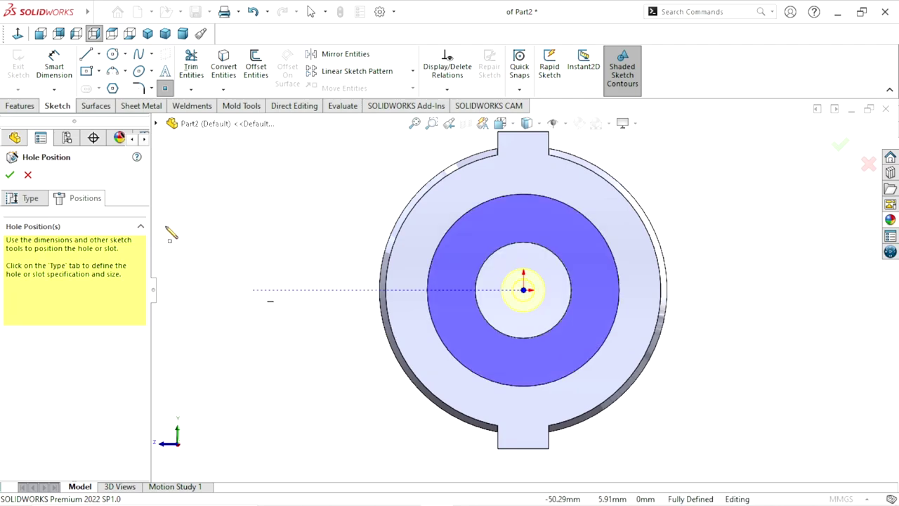
{"action": "left_click", "coordinate": [10, 175]}
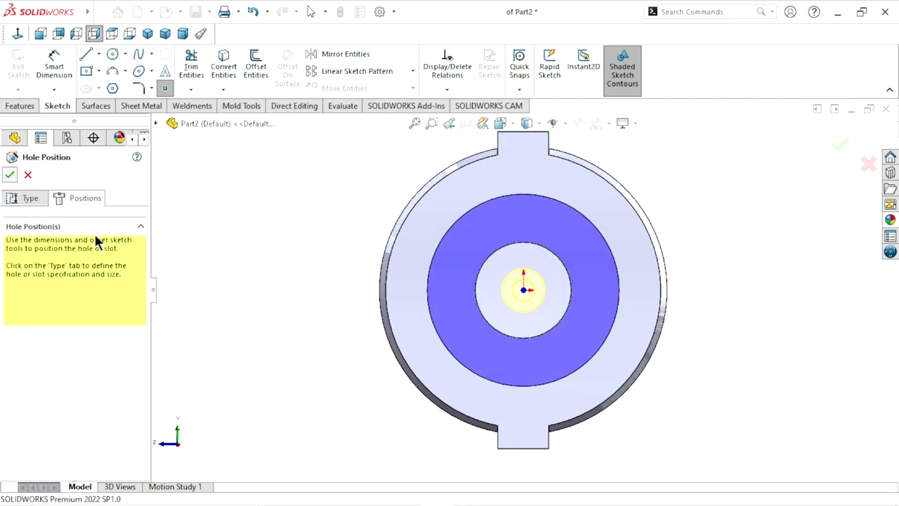
{"action": "left_click", "coordinate": [356, 365]}
{"action": "key", "text": "ctrl+7"}
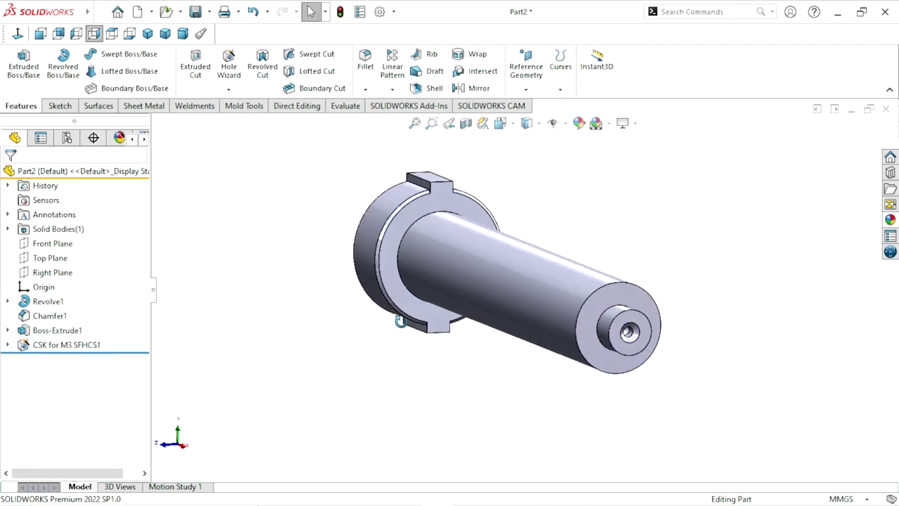
{"action": "middle_click_drag", "start_coordinate": [357, 345], "coordinate": [457, 390]}
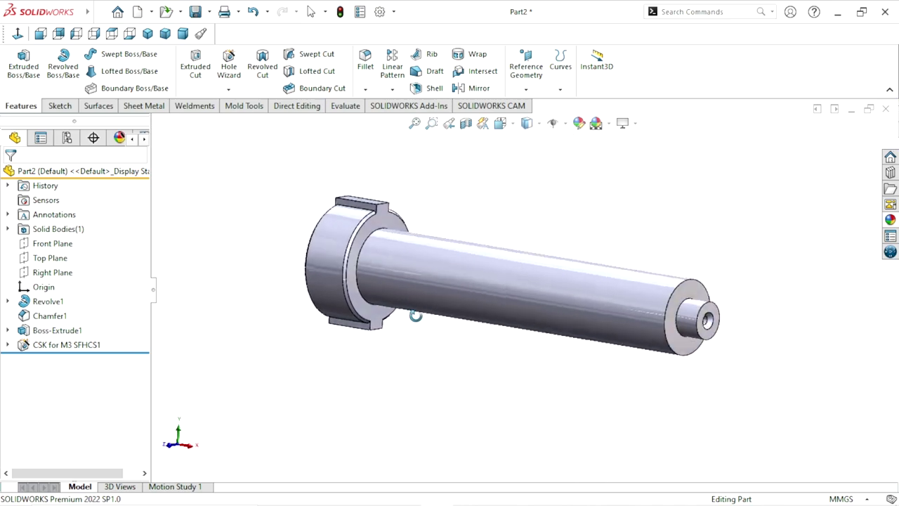
{"action": "scroll", "coordinate": [626, 459], "scroll_direction": "up", "scroll_amount": 2}
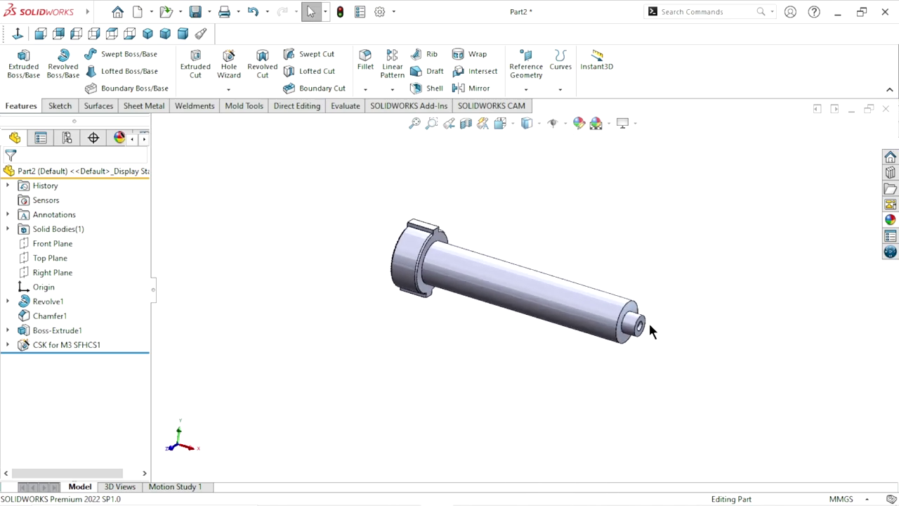
{"action": "scroll", "coordinate": [648, 327], "scroll_direction": "down", "scroll_amount": 5}
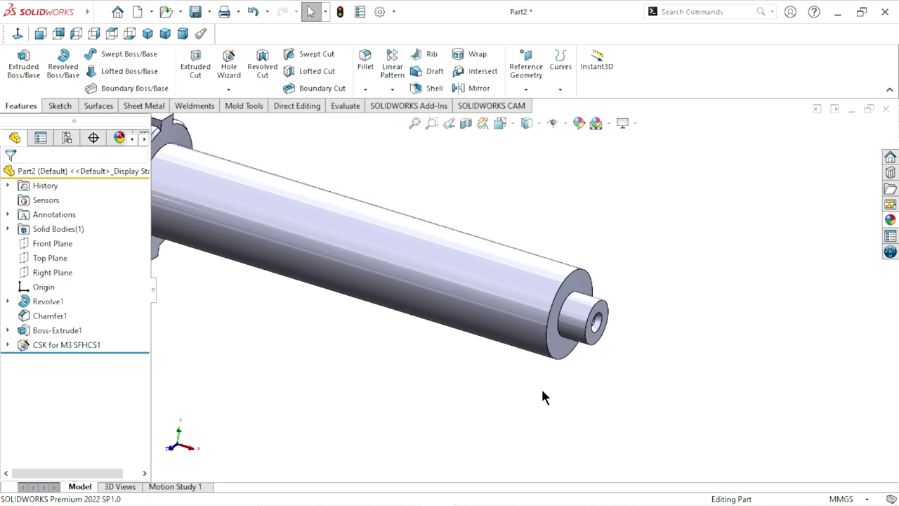
{"action": "scroll", "coordinate": [540, 384], "scroll_direction": "up", "scroll_amount": 2}
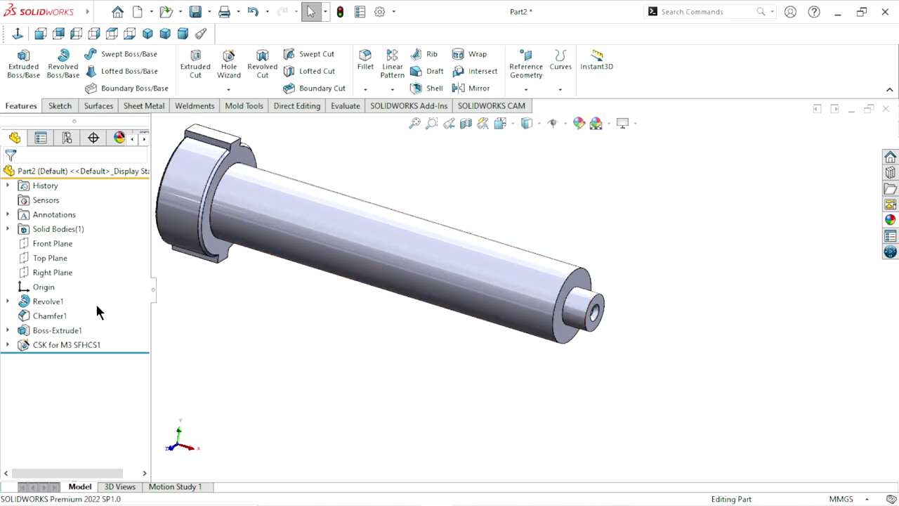
{"action": "left_click", "coordinate": [58, 315]}
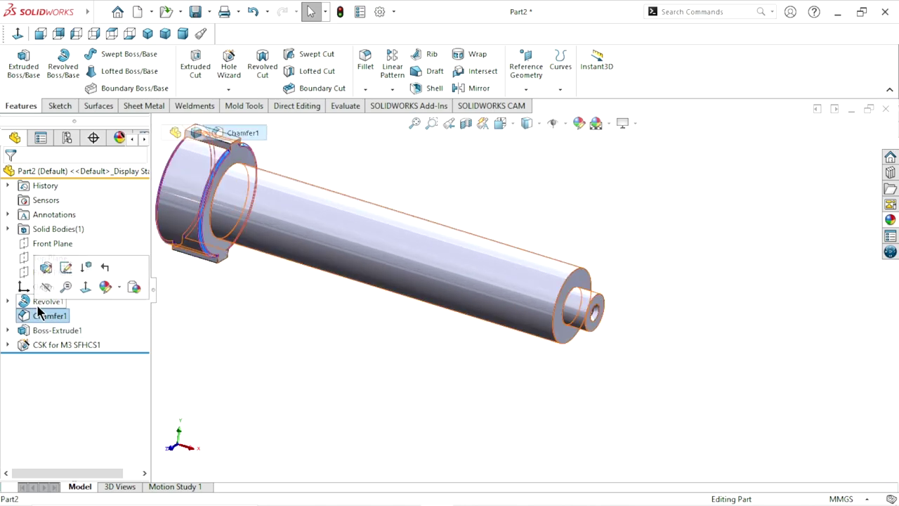
Step: Inspect the revolve and extruded boss features in the feature tree
{"action": "left_click", "coordinate": [43, 302]}
{"action": "left_click", "coordinate": [211, 299]}
{"action": "left_click", "coordinate": [46, 330]}
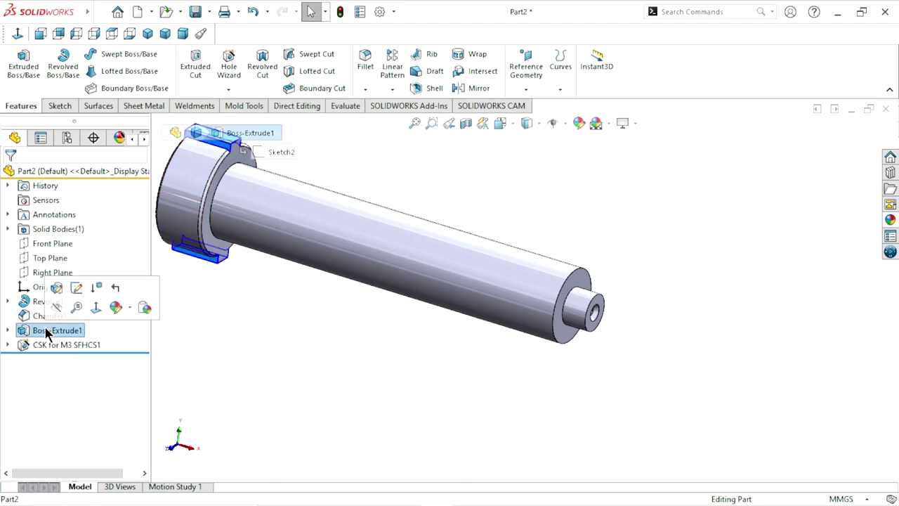
{"action": "left_click", "coordinate": [278, 424]}
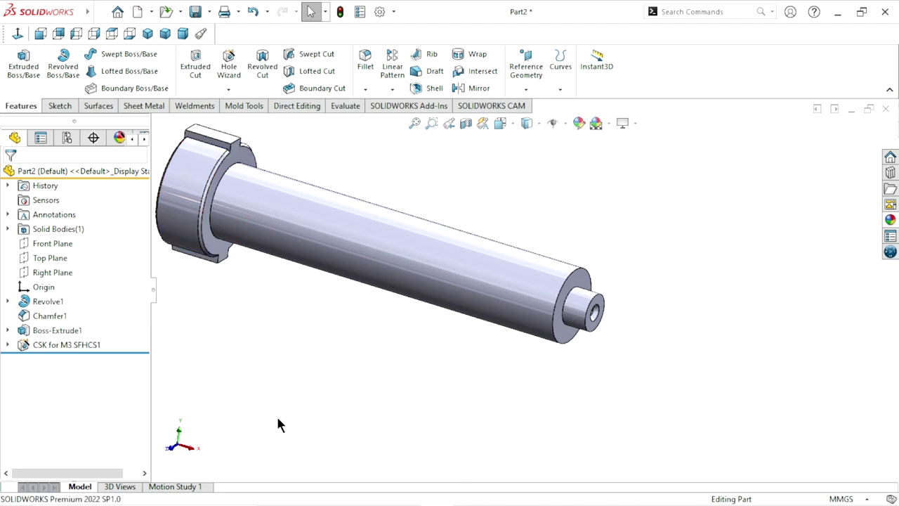
Step: Edit Chamfer1 to also bevel the shaft's narrow-end edge at 1 mm × 45°
{"action": "left_click", "coordinate": [58, 315]}
{"action": "left_click", "coordinate": [70, 278]}
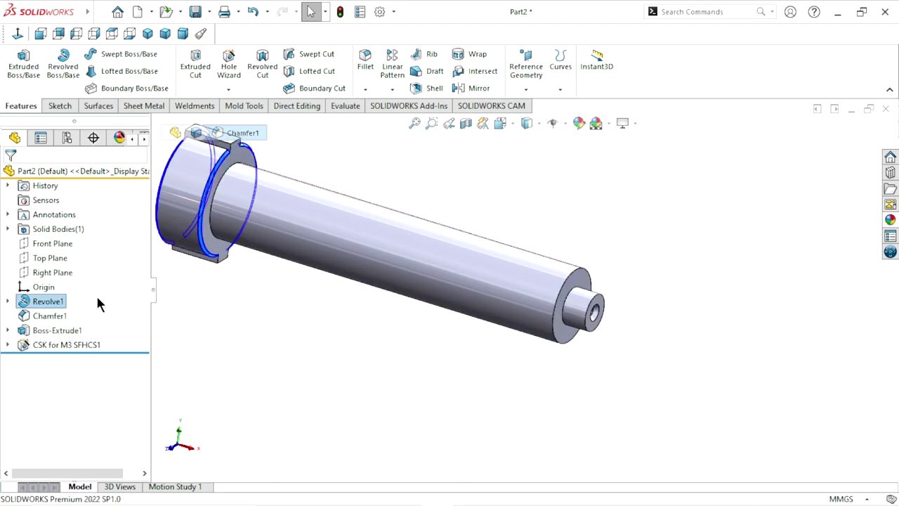
{"action": "left_click", "coordinate": [601, 297]}
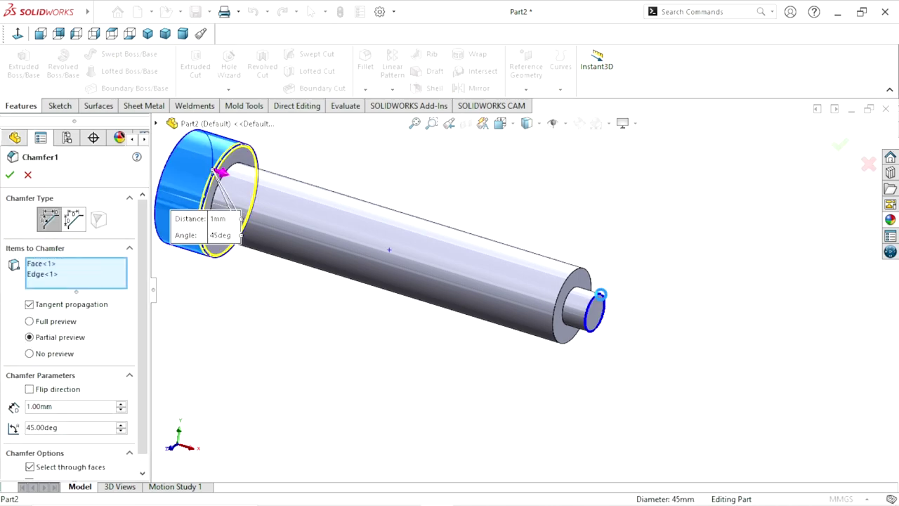
{"action": "left_click", "coordinate": [9, 176]}
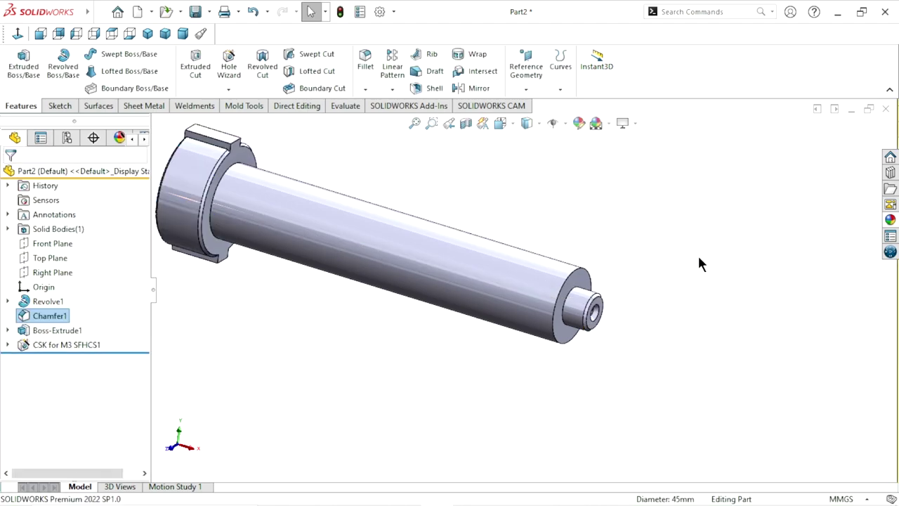
{"action": "scroll", "coordinate": [589, 344], "scroll_direction": "down", "scroll_amount": 1}
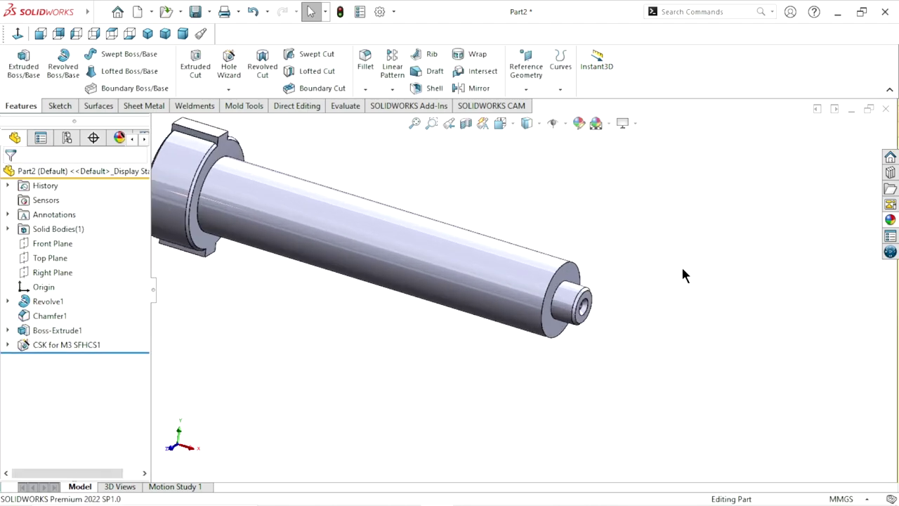
{"action": "scroll", "coordinate": [555, 330], "scroll_direction": "up", "scroll_amount": 1}
{"action": "scroll", "coordinate": [512, 324], "scroll_direction": "up", "scroll_amount": 1}
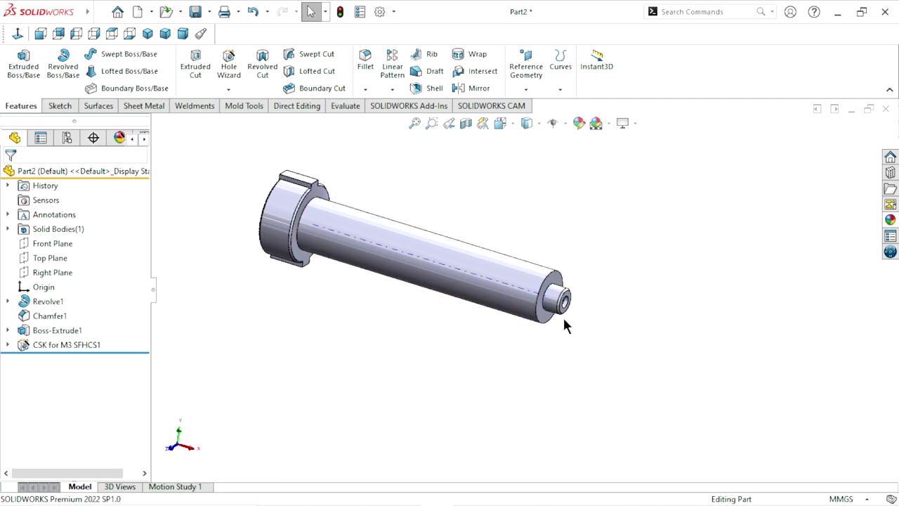
{"action": "scroll", "coordinate": [584, 309], "scroll_direction": "down", "scroll_amount": 1}
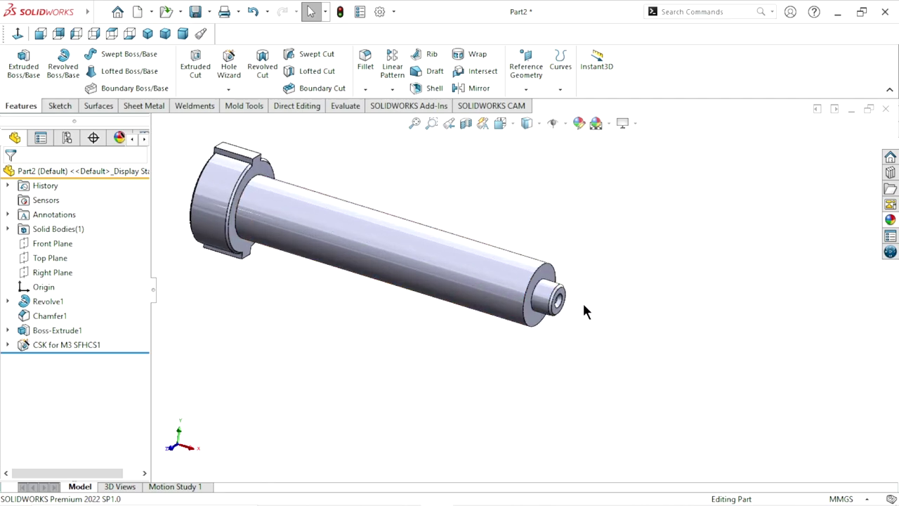
{"action": "left_click", "coordinate": [371, 91]}
Step: Add Chamfer2, a 3 mm × 45° bevel on the main shaft's circular end edge
{"action": "left_click", "coordinate": [384, 118]}
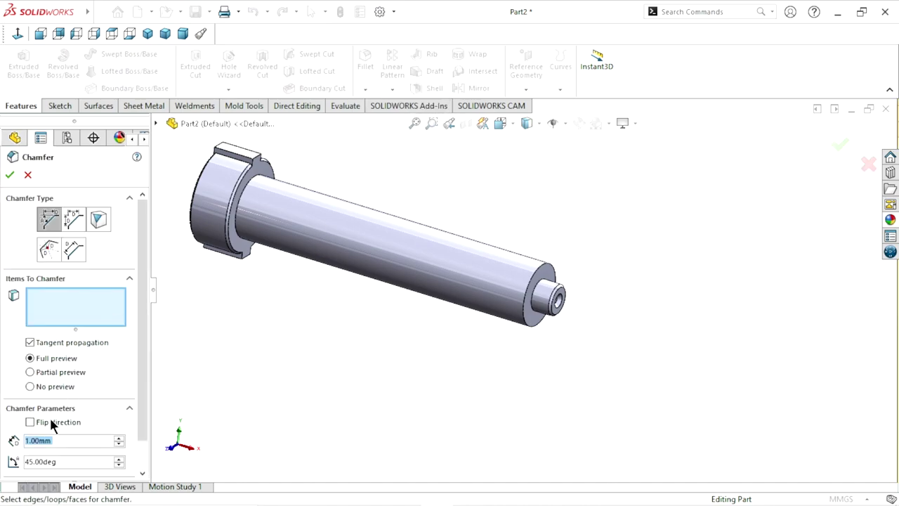
{"action": "left_click", "coordinate": [60, 440]}
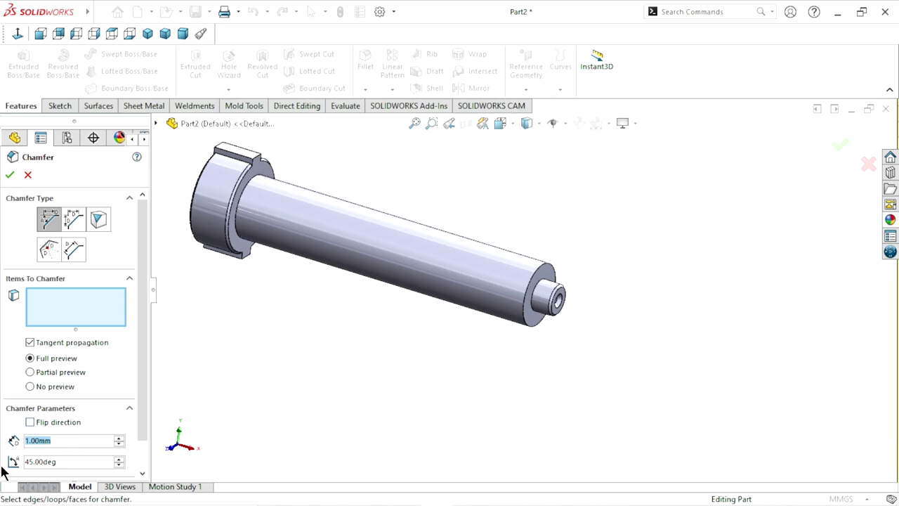
{"action": "type", "text": "3"}
{"action": "key", "text": "Return"}
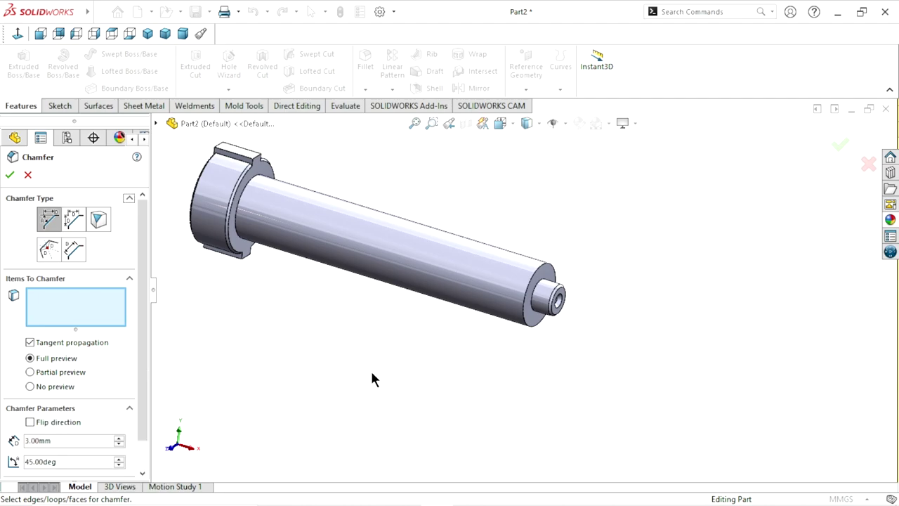
{"action": "left_click", "coordinate": [548, 274]}
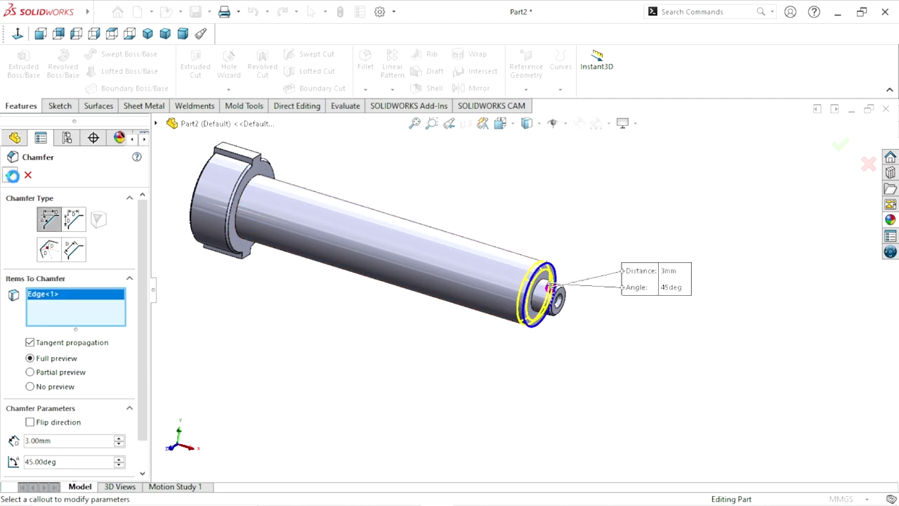
{"action": "key", "text": "Return"}
{"action": "scroll", "coordinate": [535, 316], "scroll_direction": "down", "scroll_amount": 3}
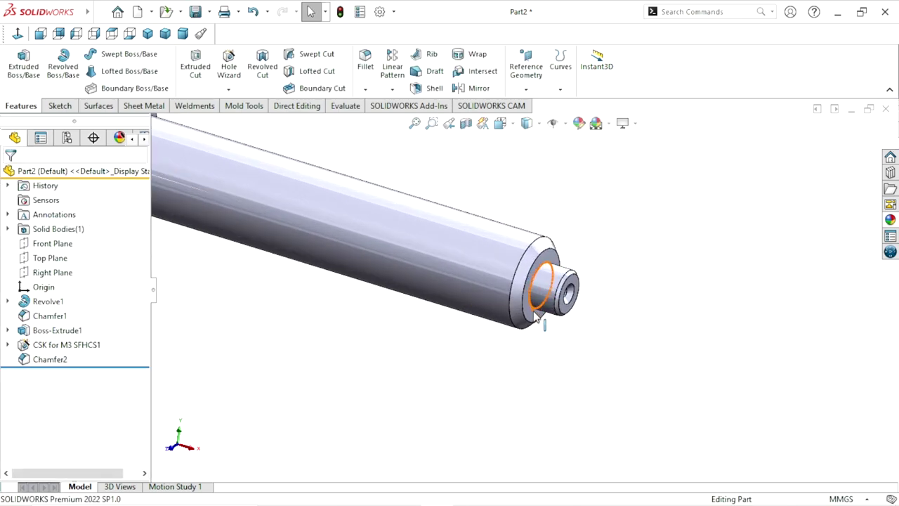
{"action": "left_click", "coordinate": [552, 245]}
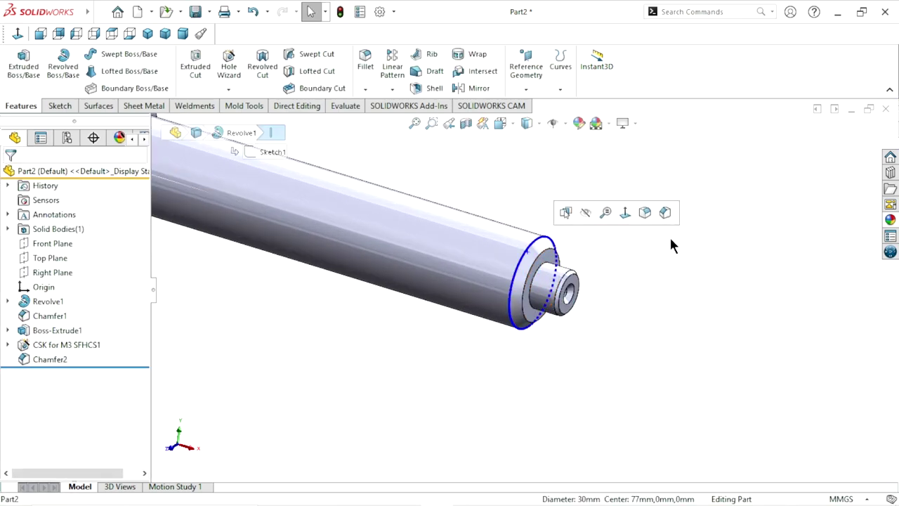
Step: Sketch a 30 mm circle on the shaft's shoulder face by converting its outer edge
{"action": "left_click", "coordinate": [703, 291]}
{"action": "middle_click_drag", "start_coordinate": [702, 287], "coordinate": [691, 313]}
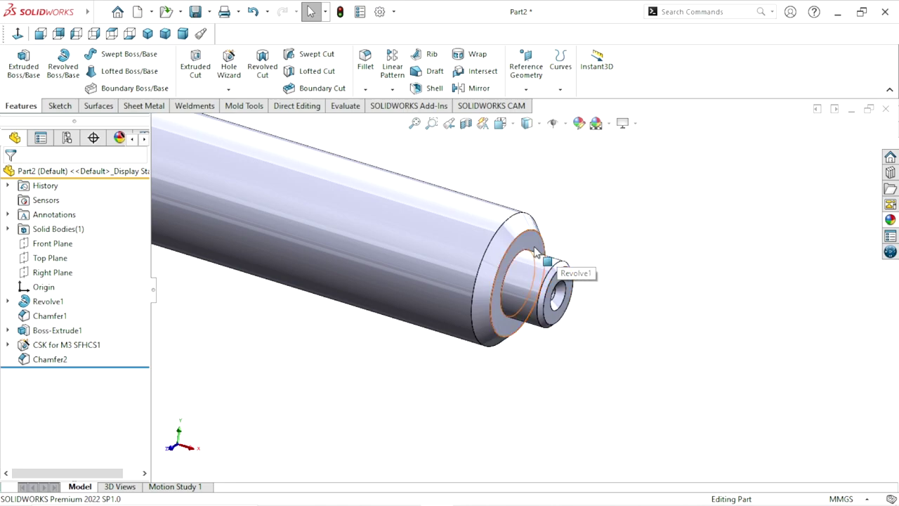
{"action": "left_click", "coordinate": [543, 247]}
{"action": "left_click", "coordinate": [592, 208]}
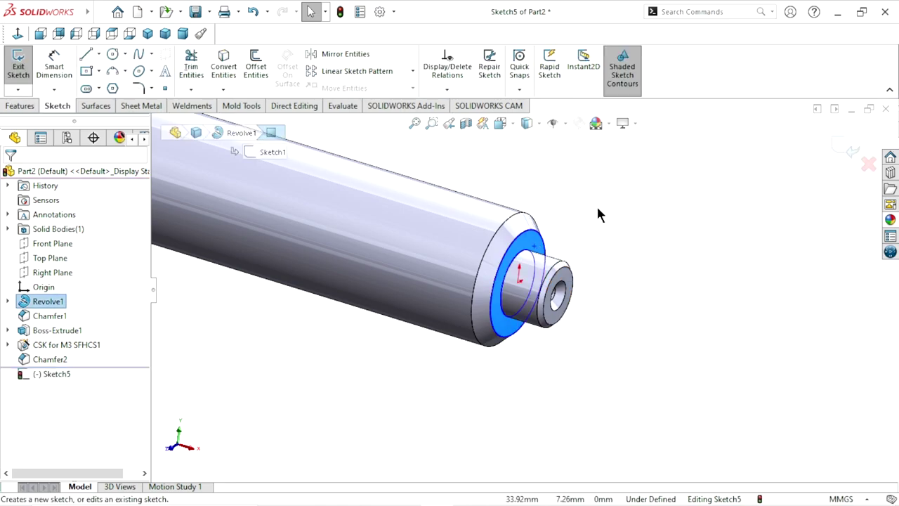
{"action": "left_click", "coordinate": [494, 239]}
{"action": "left_click", "coordinate": [224, 69]}
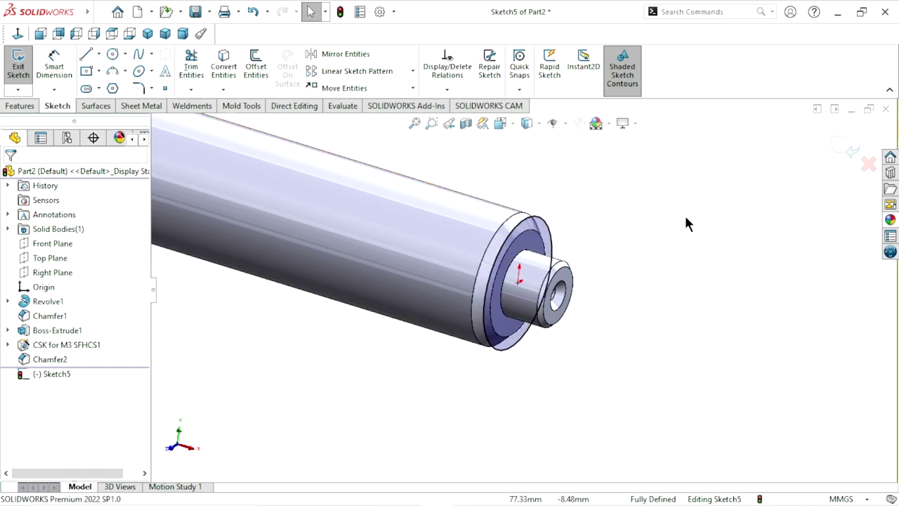
Step: Create a helix from that circle with 5 mm pitch and 28 revolutions
{"action": "left_click", "coordinate": [21, 106]}
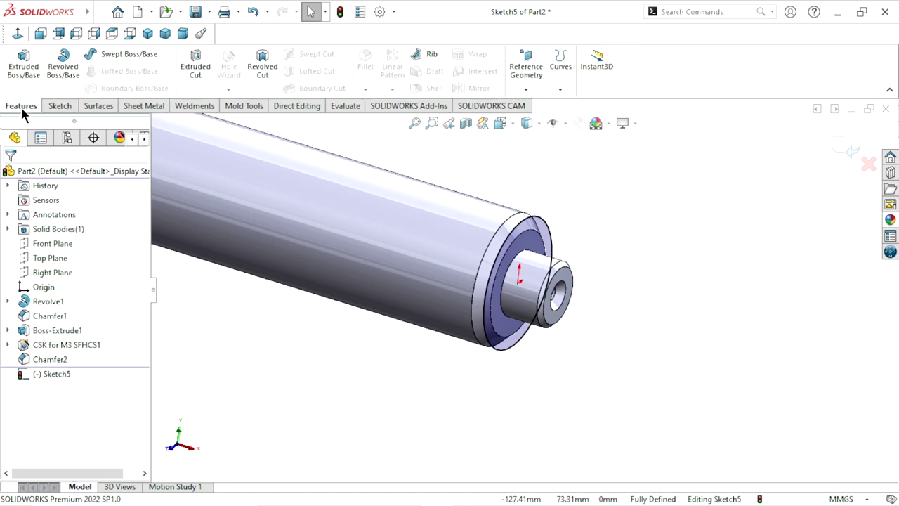
{"action": "left_click", "coordinate": [559, 89]}
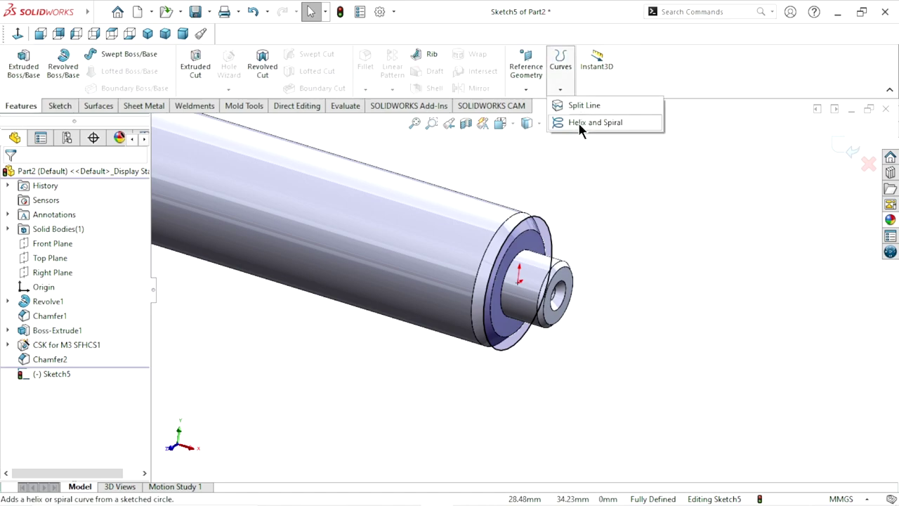
{"action": "left_click", "coordinate": [578, 122]}
{"action": "scroll", "coordinate": [587, 210], "scroll_direction": "up", "scroll_amount": 5}
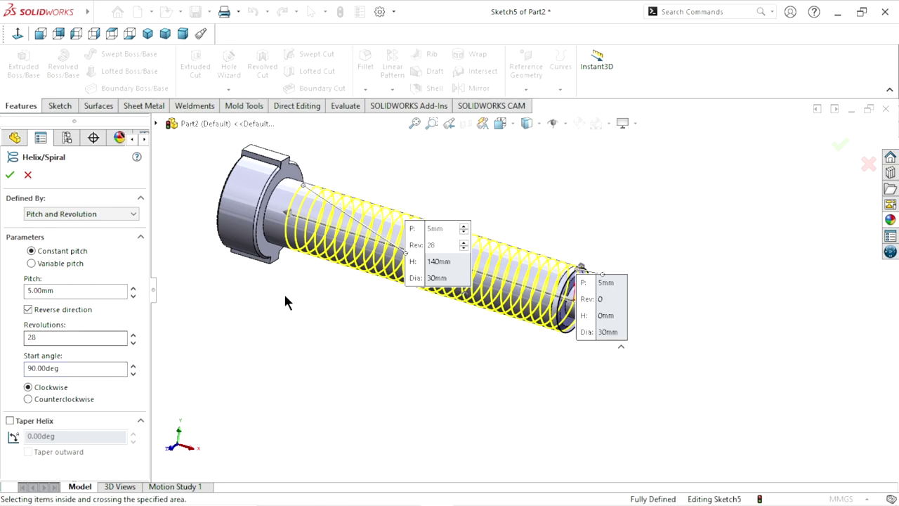
{"action": "left_click", "coordinate": [11, 175]}
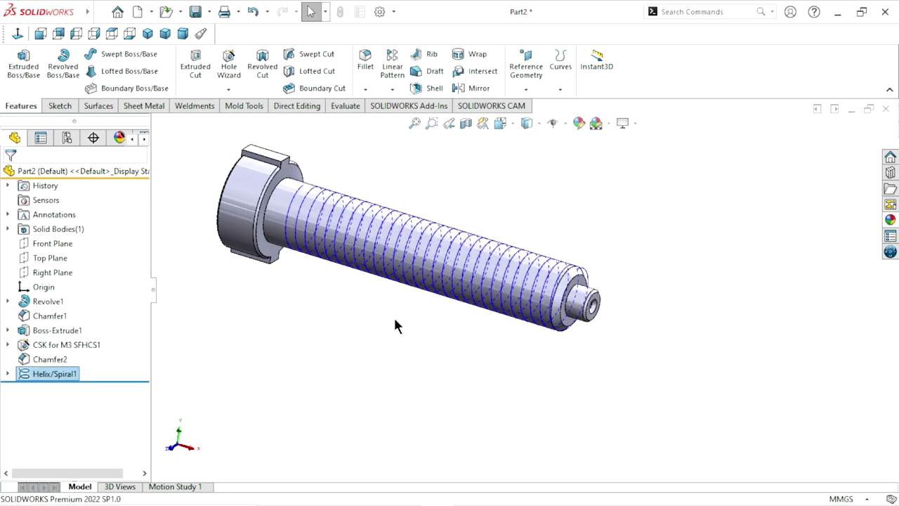
Step: Sketch a closed trapezoid profile above the shaft on the Front Plane
{"action": "left_click", "coordinate": [47, 243]}
{"action": "left_click", "coordinate": [59, 225]}
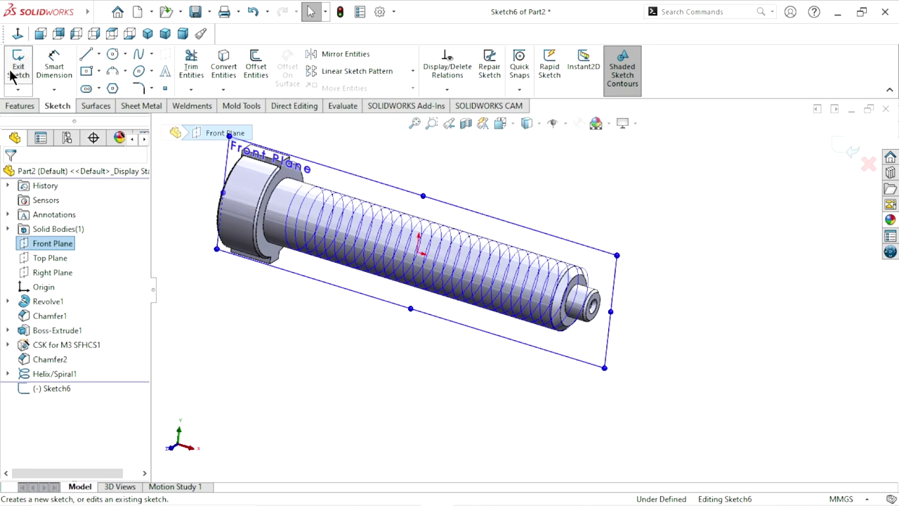
{"action": "scroll", "coordinate": [765, 257], "scroll_direction": "down", "scroll_amount": 3}
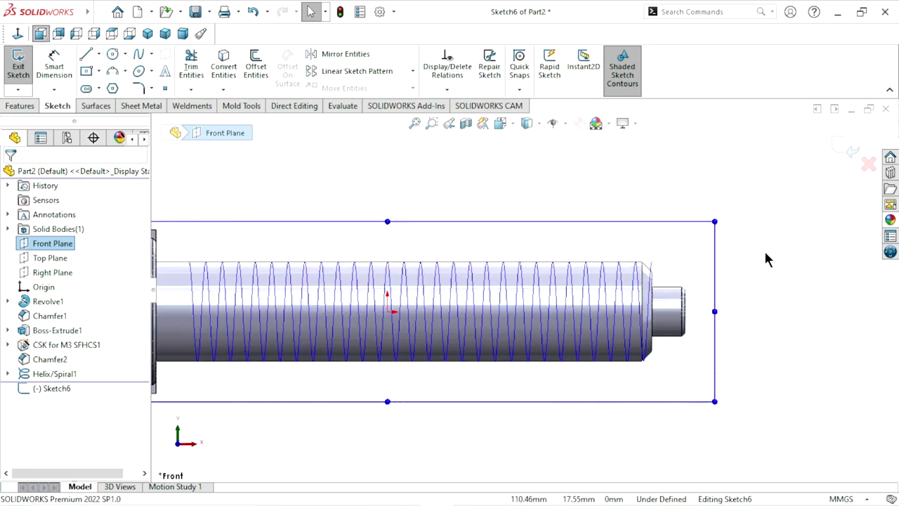
{"action": "scroll", "coordinate": [688, 294], "scroll_direction": "down", "scroll_amount": 1}
{"action": "scroll", "coordinate": [687, 294], "scroll_direction": "down", "scroll_amount": 1}
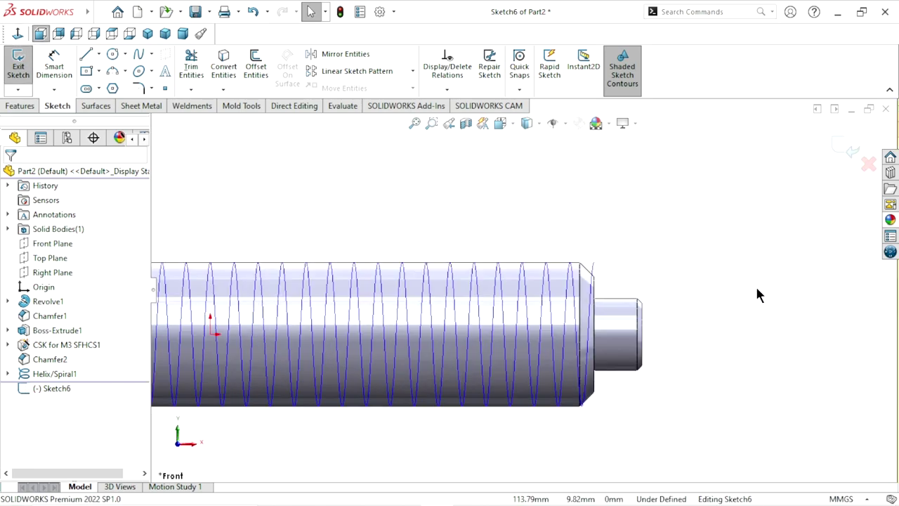
{"action": "left_click", "coordinate": [85, 56]}
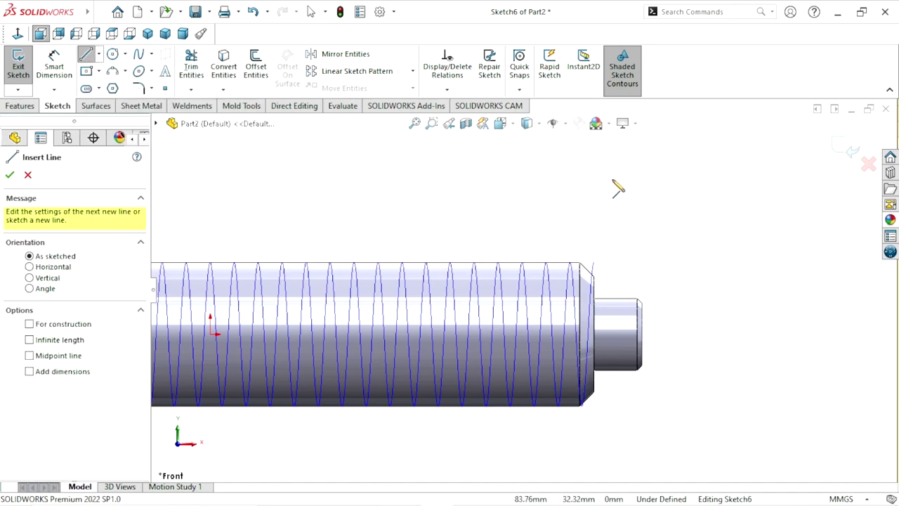
{"action": "left_click_drag", "start_coordinate": [613, 180], "coordinate": [662, 181]}
{"action": "left_click", "coordinate": [662, 181]}
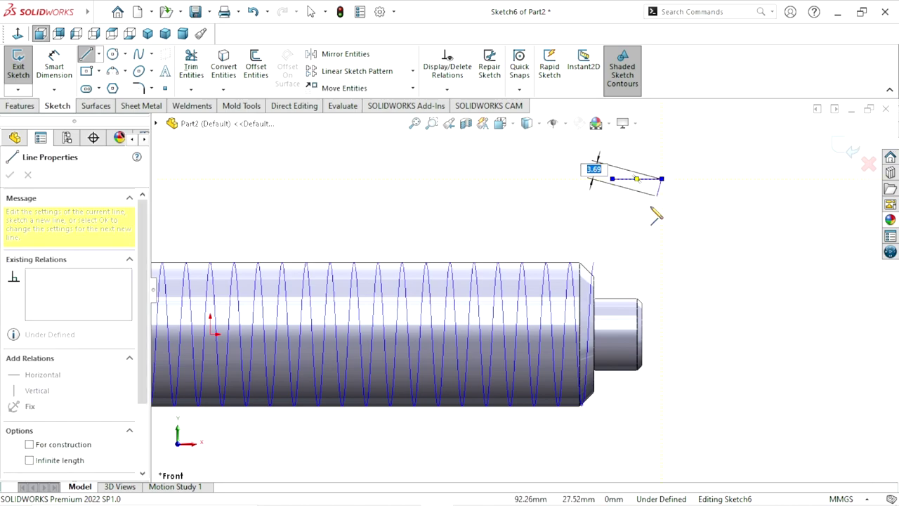
{"action": "left_click", "coordinate": [653, 236]}
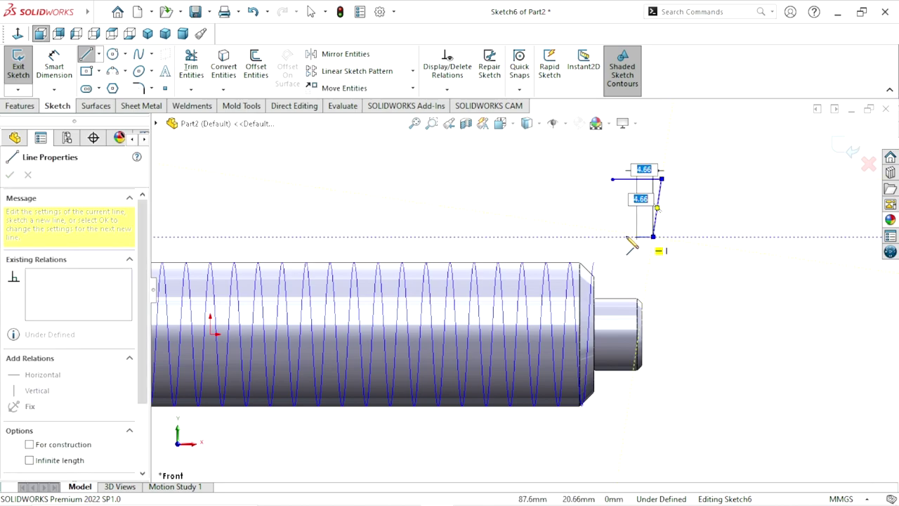
{"action": "left_click", "coordinate": [622, 236]}
{"action": "left_click", "coordinate": [612, 179]}
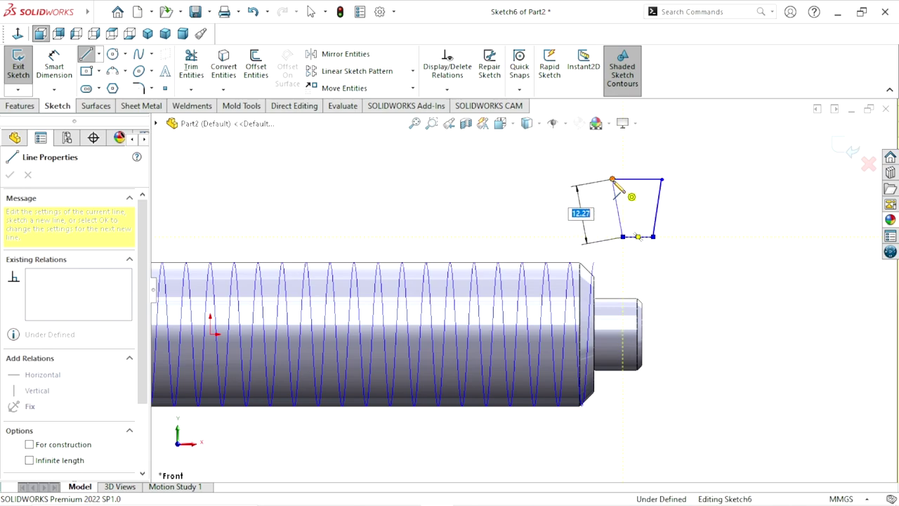
Step: Make the trapezoid's two slanted sides equal in length
{"action": "right_click", "coordinate": [527, 212]}
{"action": "left_click", "coordinate": [555, 223]}
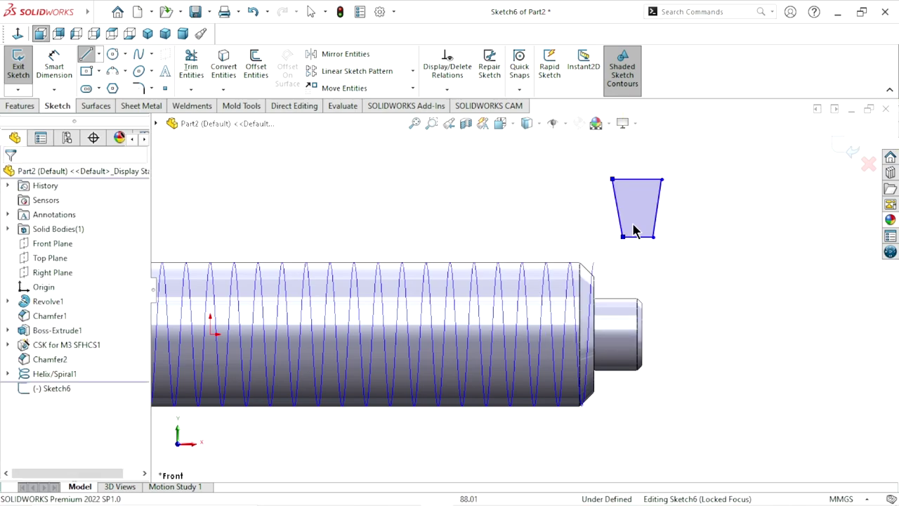
{"action": "mouse_move", "coordinate": [701, 199]}
{"action": "left_mouse_down"}
{"action": "mouse_move", "coordinate": [621, 237]}
{"action": "mouse_move", "coordinate": [598, 233]}
{"action": "left_mouse_up"}
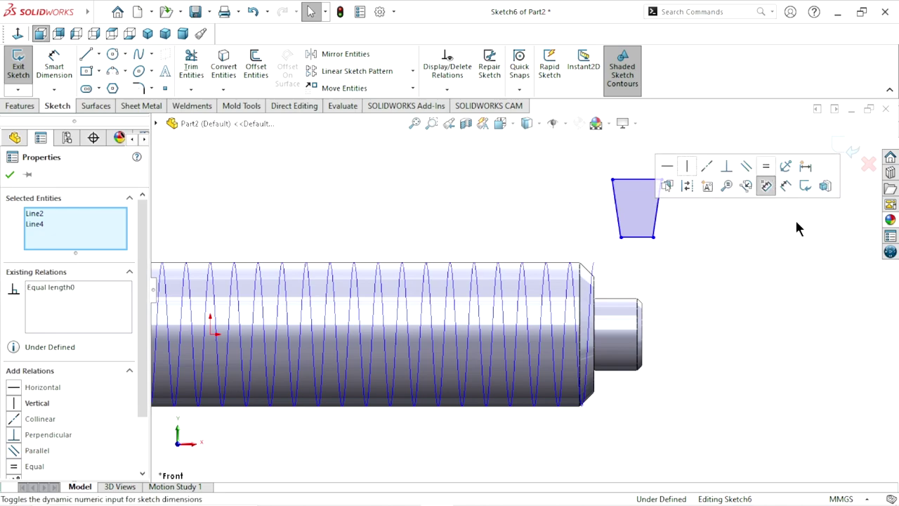
{"action": "key", "text": "Escape"}
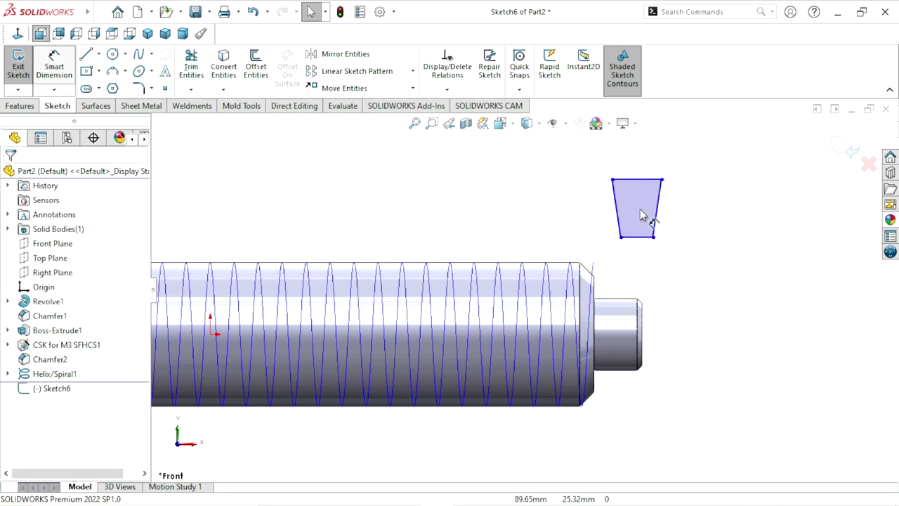
Step: Dimension the trapezoid's height and top width at 2.5 mm each
{"action": "left_click", "coordinate": [629, 182]}
{"action": "left_click", "coordinate": [650, 237]}
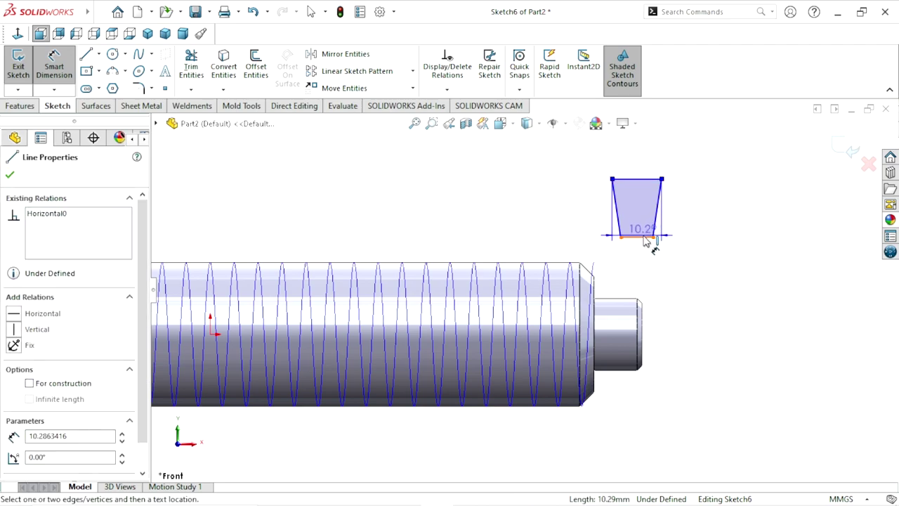
{"action": "left_click", "coordinate": [697, 223]}
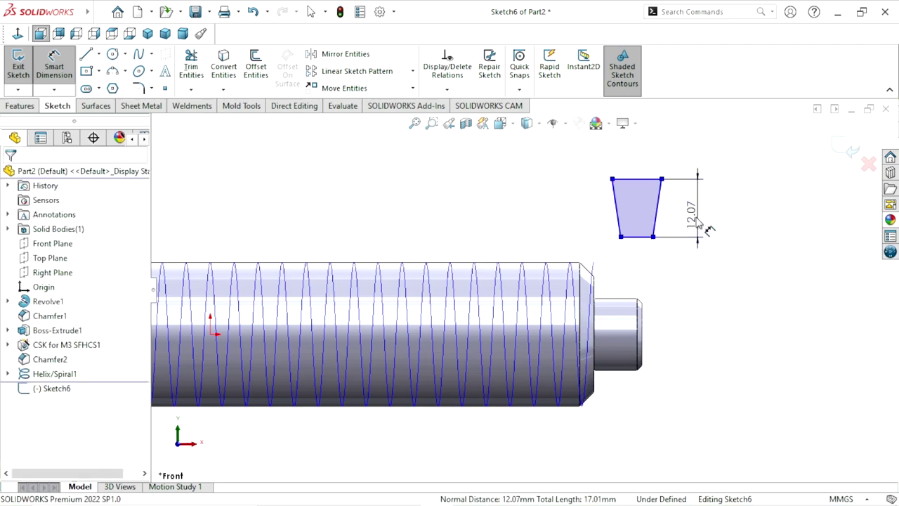
{"action": "type", "text": "2.5"}
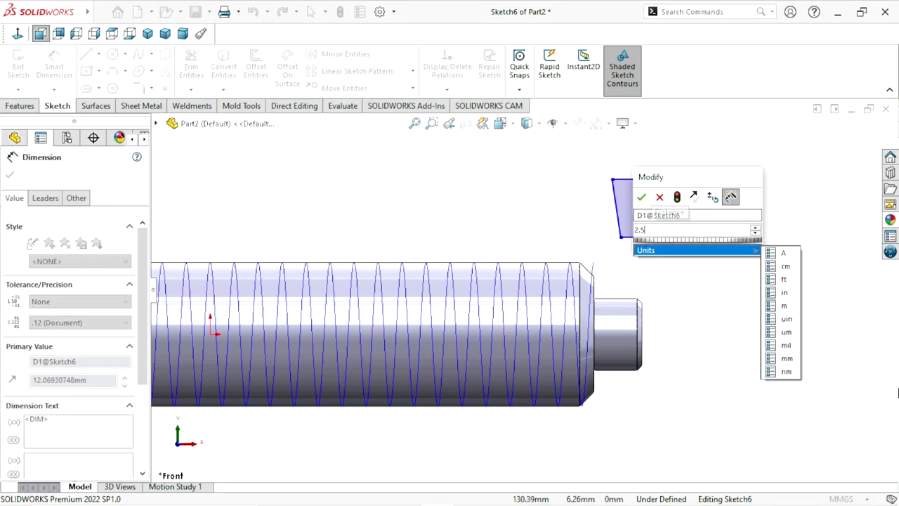
{"action": "left_click", "coordinate": [641, 196]}
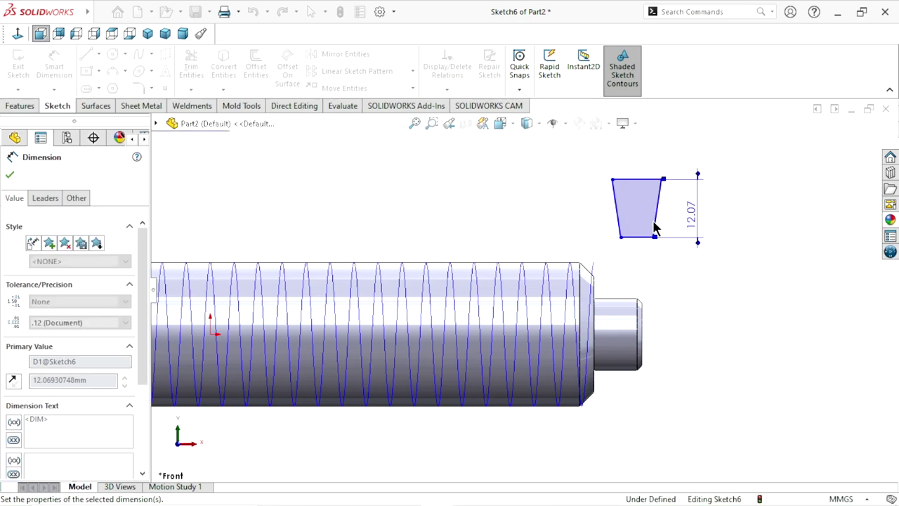
{"action": "scroll", "coordinate": [651, 179], "scroll_direction": "down", "scroll_amount": 3}
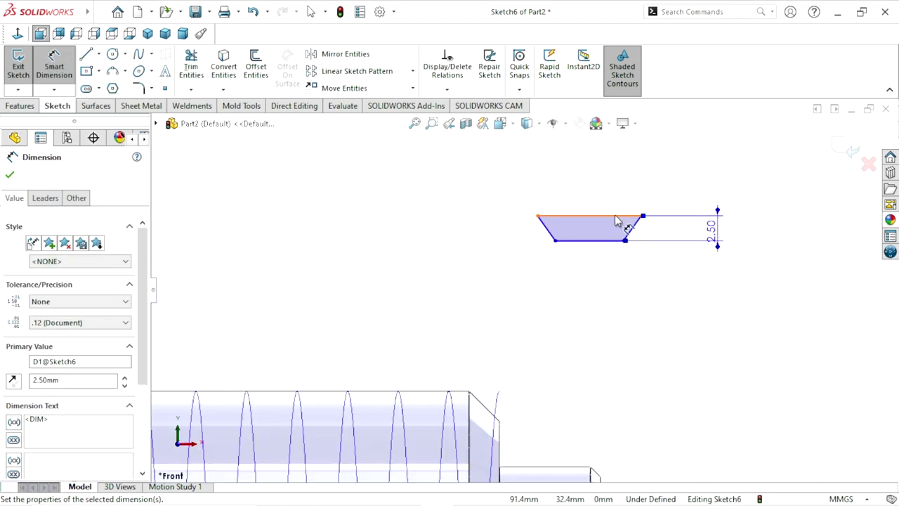
{"action": "left_click", "coordinate": [618, 215]}
{"action": "left_click", "coordinate": [597, 177]}
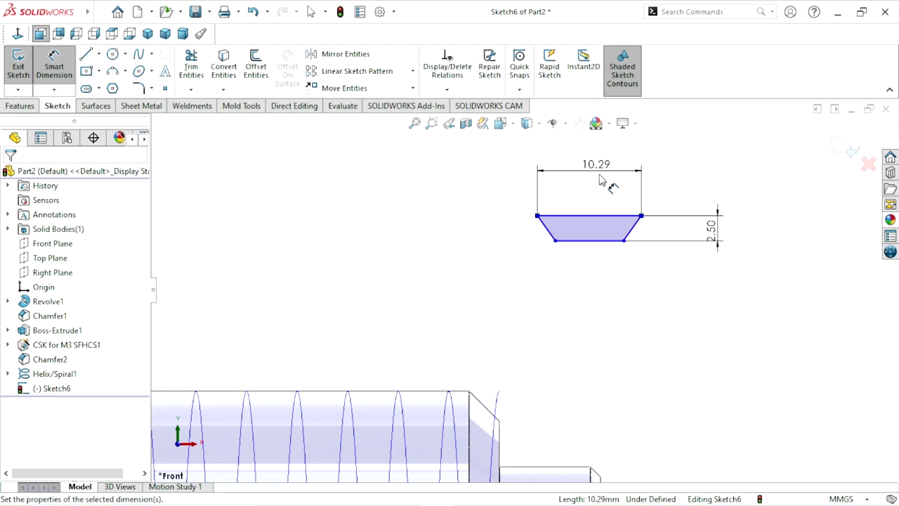
{"action": "type", "text": "2.5"}
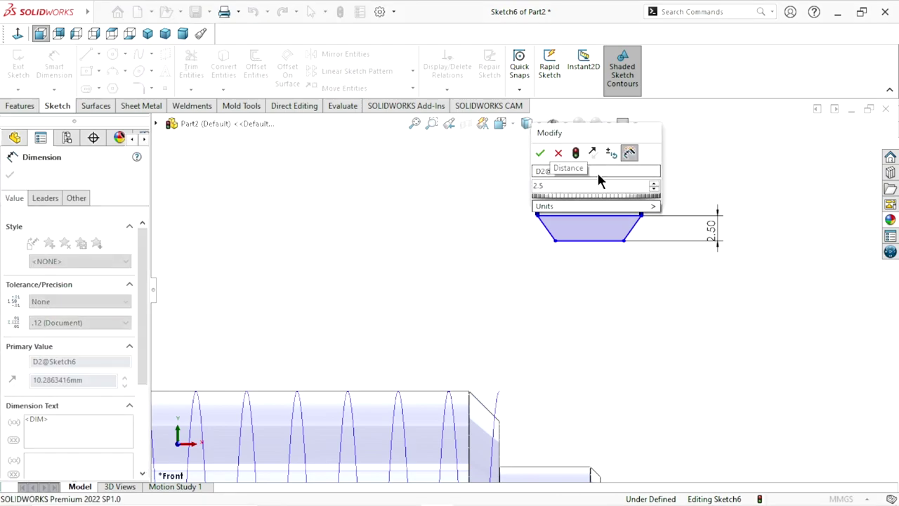
{"action": "left_click", "coordinate": [545, 151]}
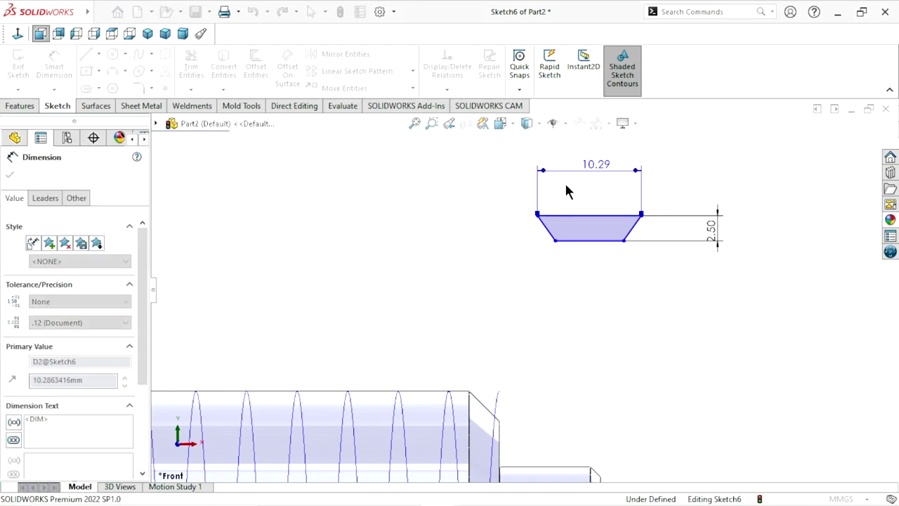
{"action": "scroll", "coordinate": [561, 245], "scroll_direction": "down", "scroll_amount": 3}
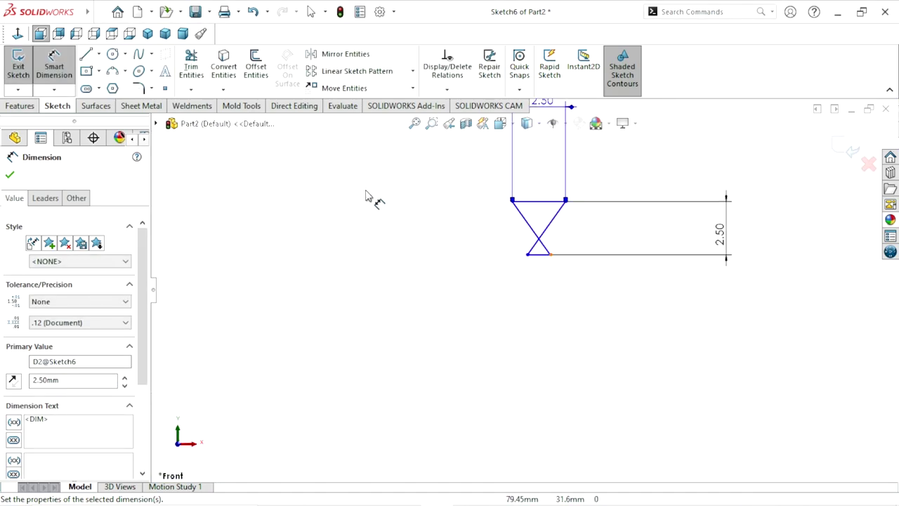
{"action": "left_click", "coordinate": [10, 176]}
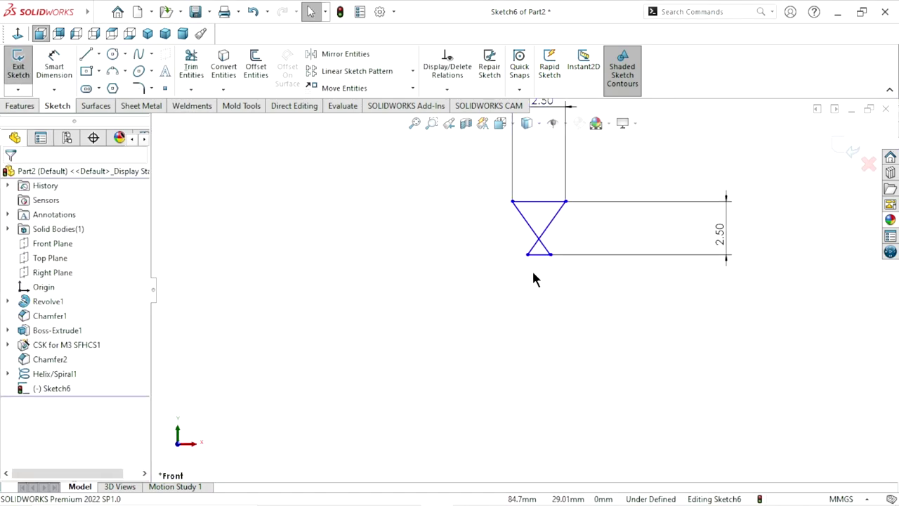
Step: Untangle the crossed corner, give the bottom edge 2 mm width, and tidy the dimensions
{"action": "left_click_drag", "start_coordinate": [527, 257], "coordinate": [548, 260]}
{"action": "left_click", "coordinate": [62, 68]}
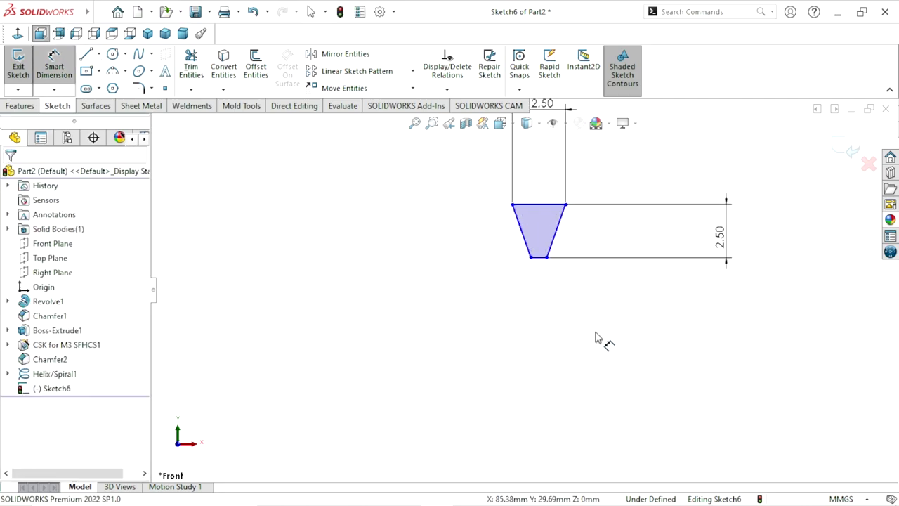
{"action": "left_click", "coordinate": [542, 266]}
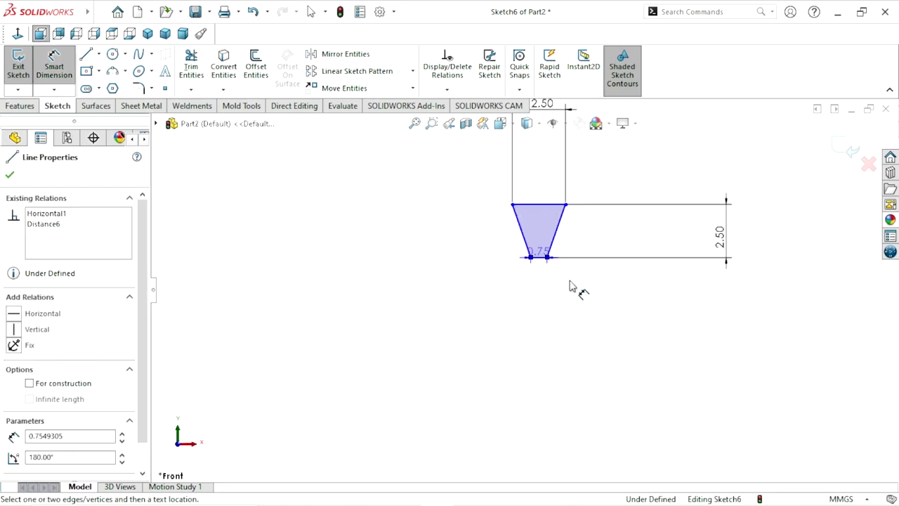
{"action": "left_click", "coordinate": [581, 287]}
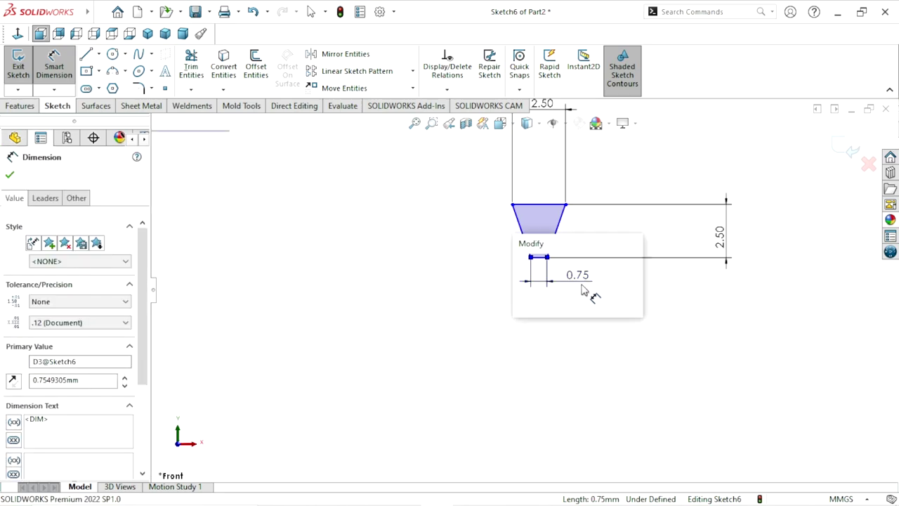
{"action": "type", "text": "2"}
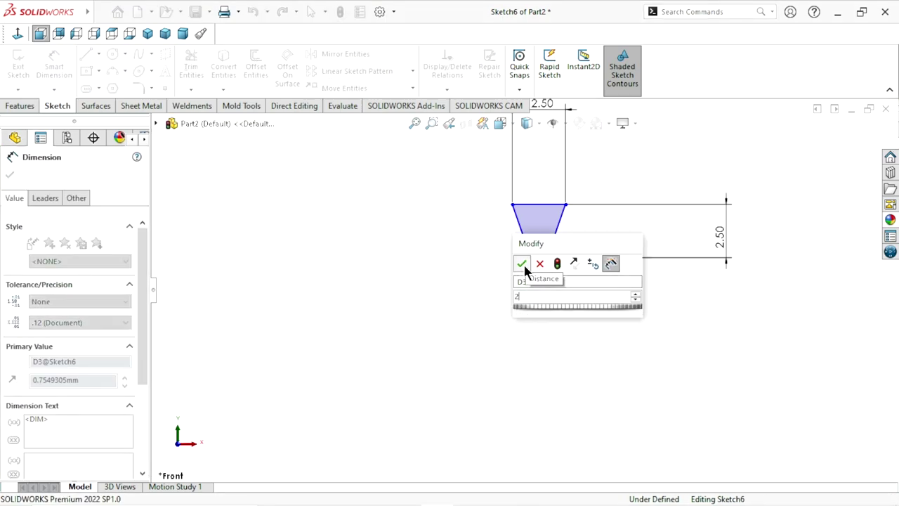
{"action": "left_click", "coordinate": [522, 264]}
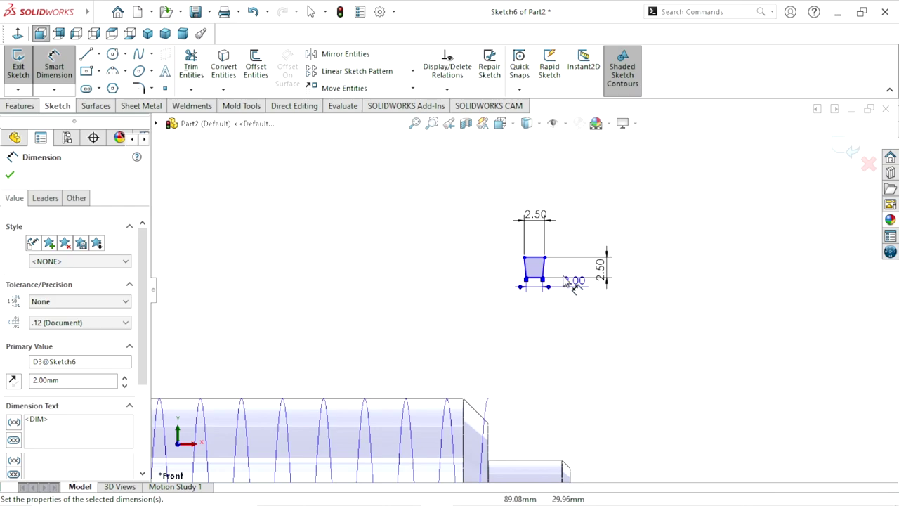
{"action": "left_click_drag", "start_coordinate": [542, 218], "coordinate": [541, 240]}
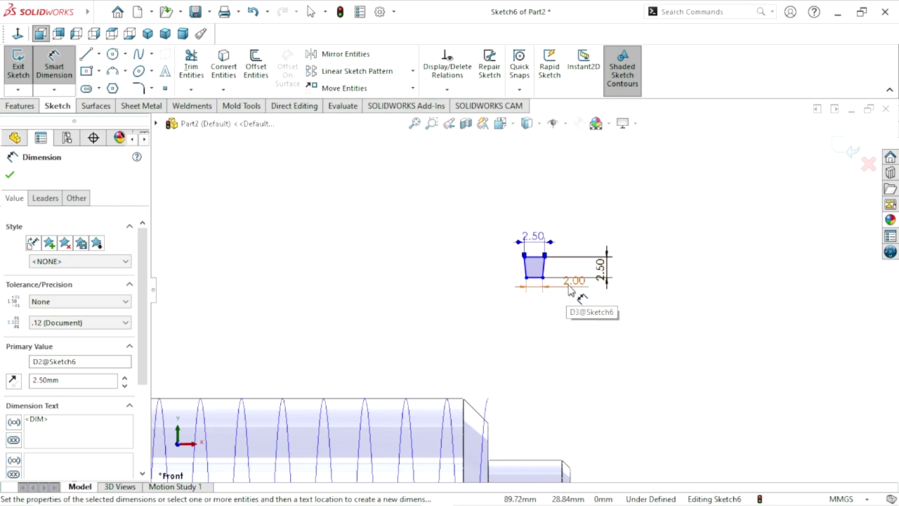
{"action": "left_click_drag", "start_coordinate": [575, 288], "coordinate": [572, 302]}
{"action": "left_click", "coordinate": [676, 343]}
{"action": "scroll", "coordinate": [526, 327], "scroll_direction": "up", "scroll_amount": 2}
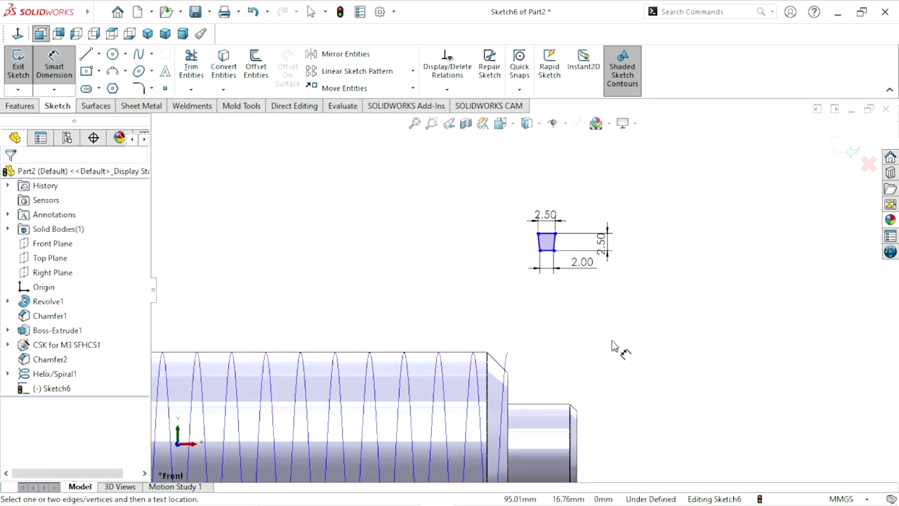
{"action": "key", "text": "Escape"}
{"action": "scroll", "coordinate": [582, 296], "scroll_direction": "down", "scroll_amount": 2}
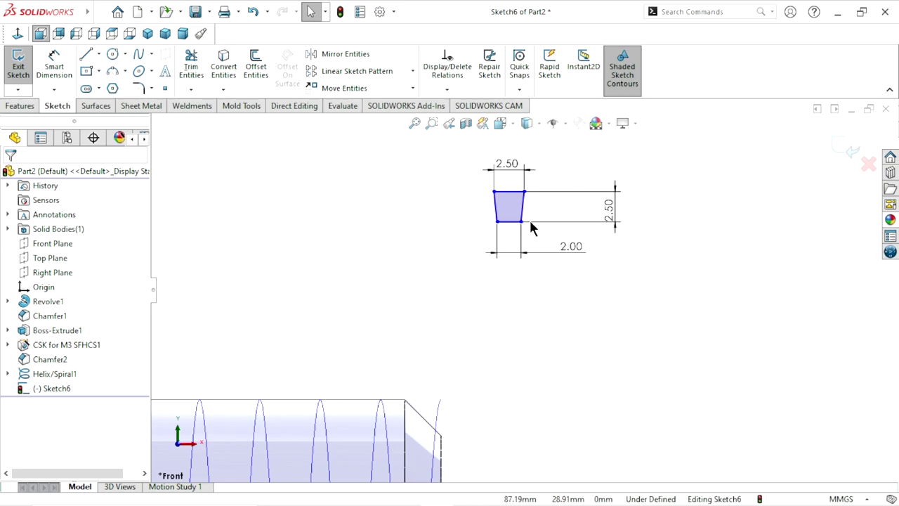
Step: Pierce the profile's top-edge midpoint onto the helix, then exit the sketch
{"action": "left_click", "coordinate": [510, 193]}
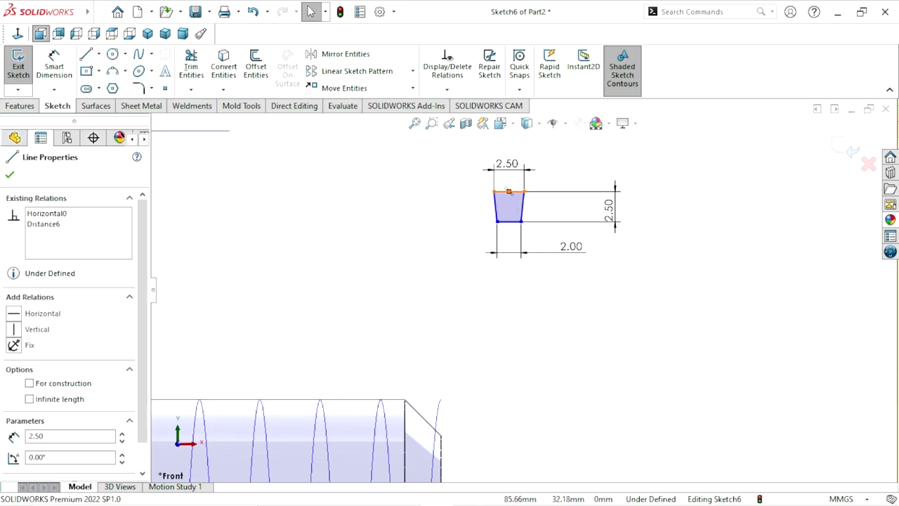
{"action": "left_click", "coordinate": [435, 422]}
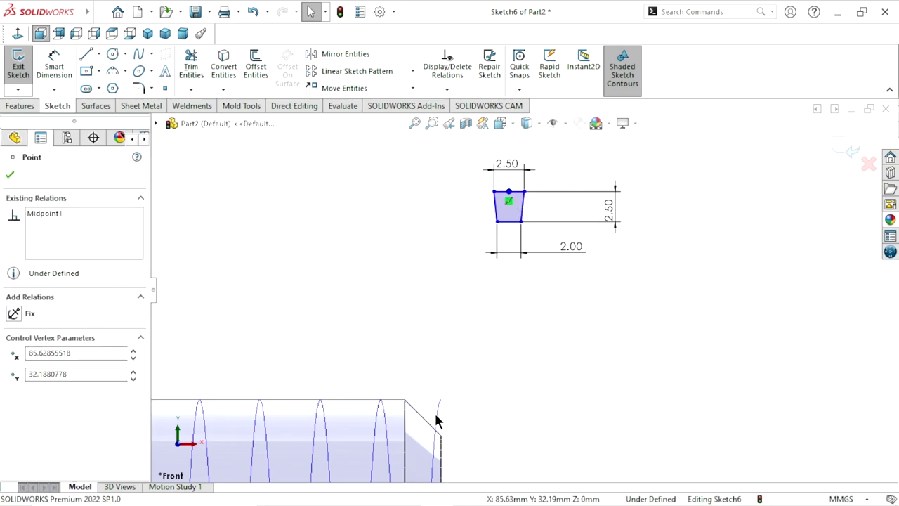
{"action": "left_click", "coordinate": [494, 375]}
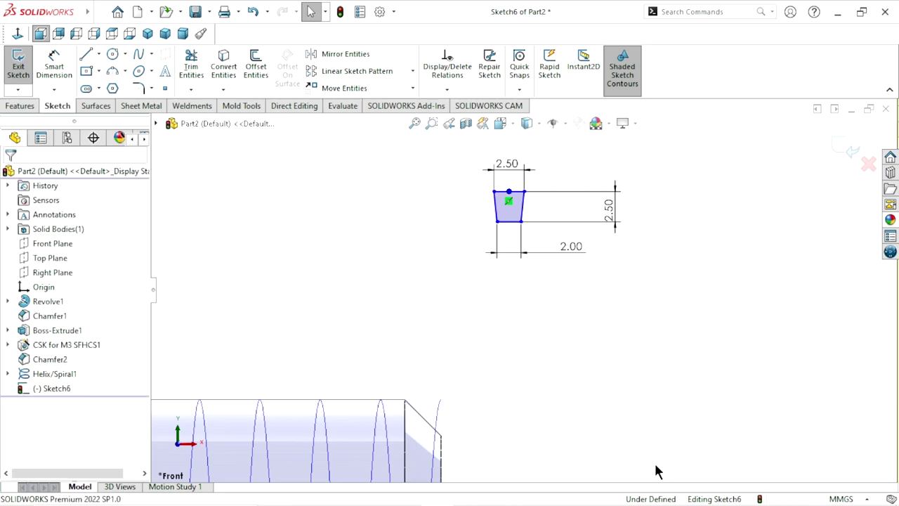
{"action": "left_click", "coordinate": [510, 192]}
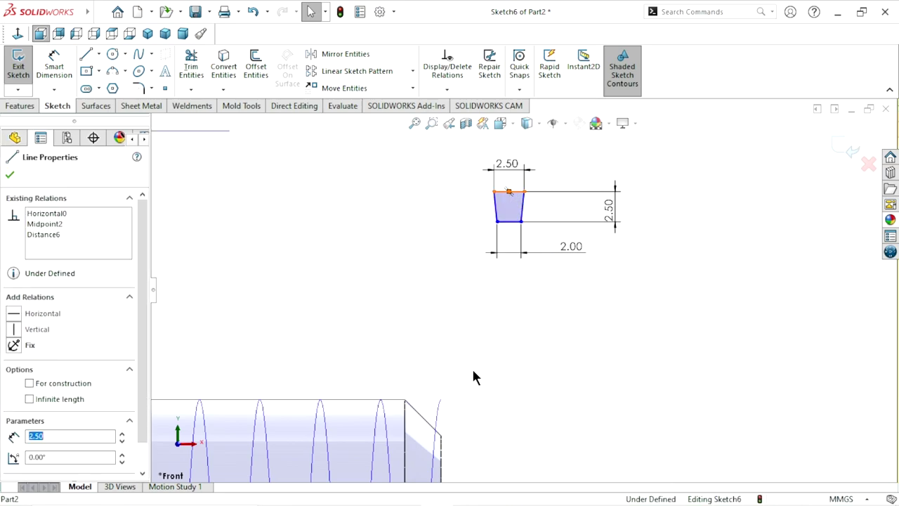
{"action": "left_click", "coordinate": [442, 413]}
{"action": "left_click", "coordinate": [462, 400], "text": "ctrl"}
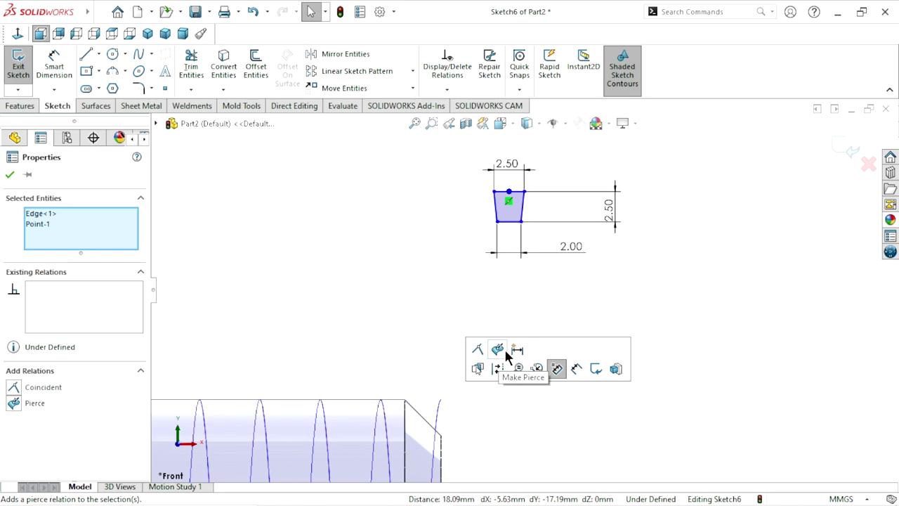
{"action": "left_click", "coordinate": [497, 349]}
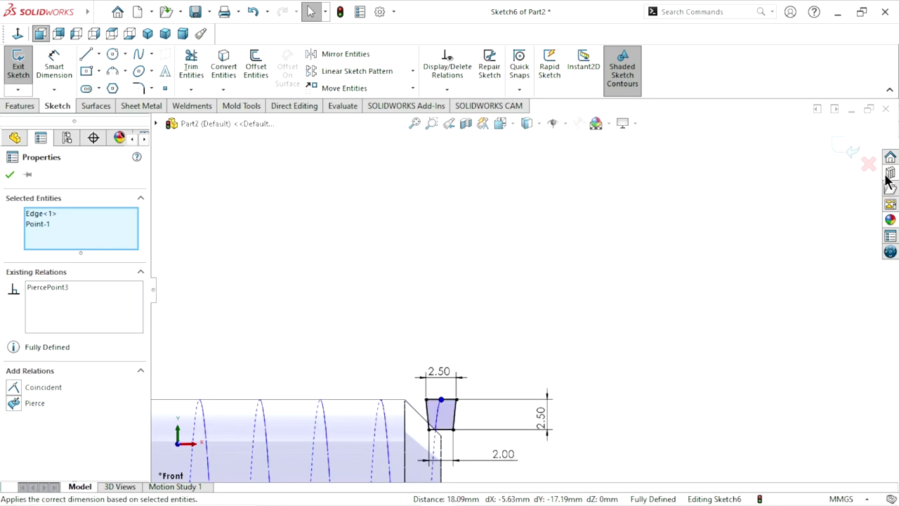
{"action": "key", "text": "Escape"}
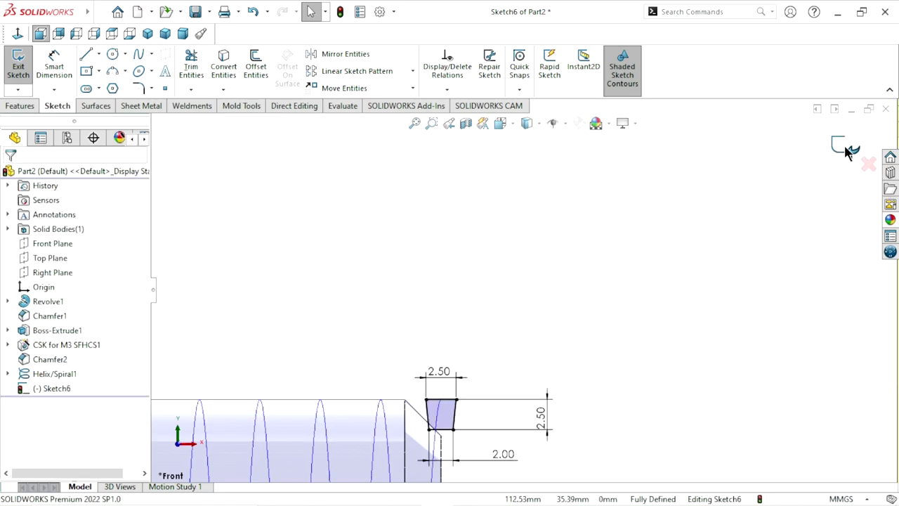
{"action": "left_click", "coordinate": [850, 151]}
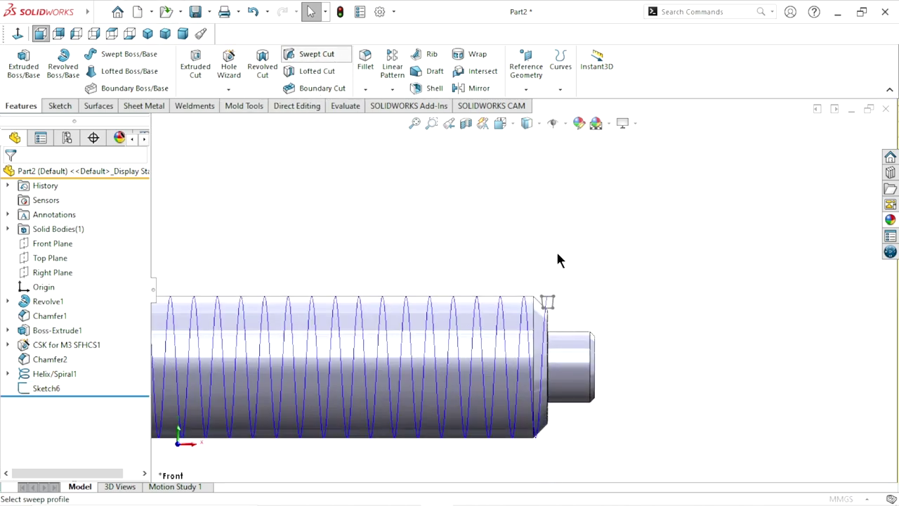
Step: Sweep-cut Sketch6 along Helix/Spiral1 to create Cut-Sweep1
{"action": "left_click", "coordinate": [552, 301]}
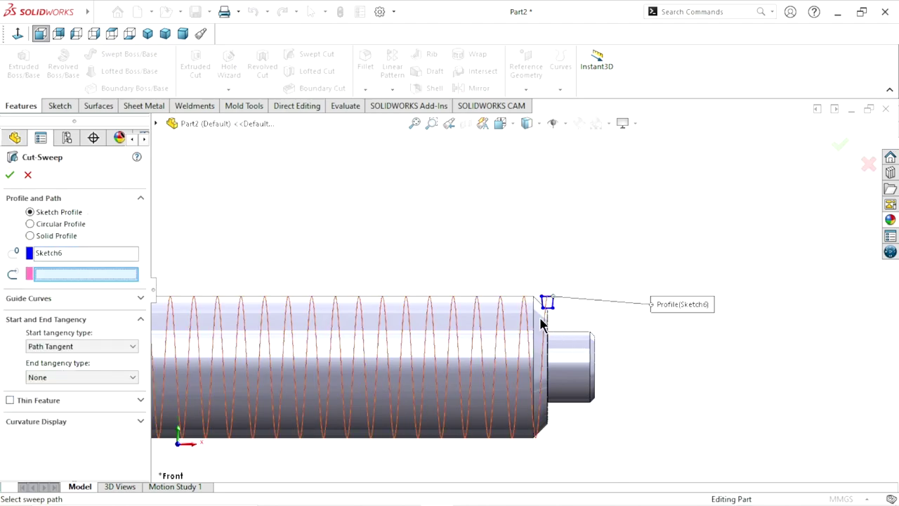
{"action": "left_click", "coordinate": [529, 320]}
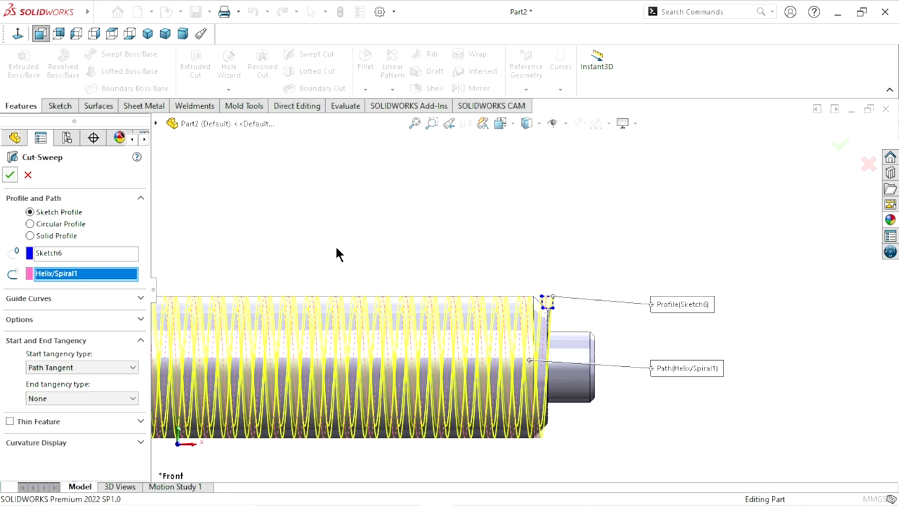
{"action": "key", "text": "Return"}
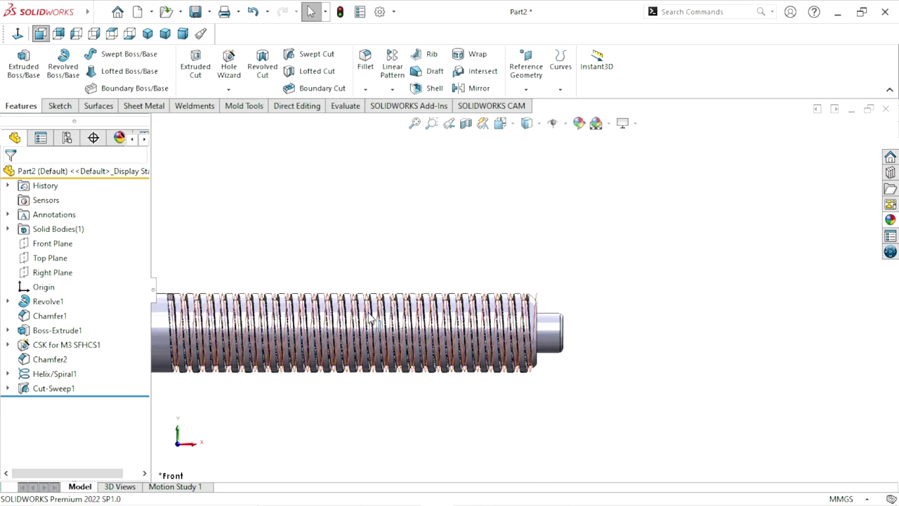
Step: Hide the helix and start a sketch on the small face where the thread begins
{"action": "scroll", "coordinate": [371, 317], "scroll_direction": "up", "scroll_amount": 3}
{"action": "scroll", "coordinate": [411, 319], "scroll_direction": "down", "scroll_amount": 2}
{"action": "middle_click_drag", "start_coordinate": [447, 217], "coordinate": [428, 249]}
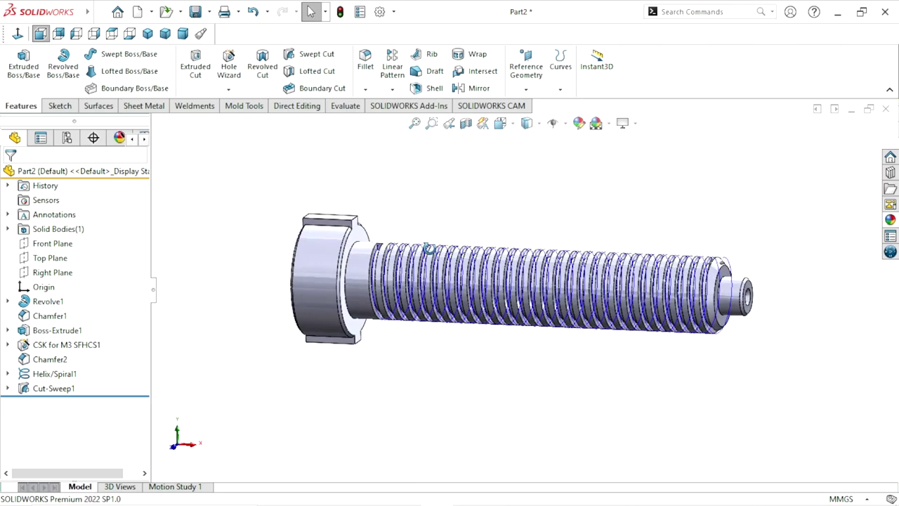
{"action": "scroll", "coordinate": [400, 264], "scroll_direction": "down", "scroll_amount": 4}
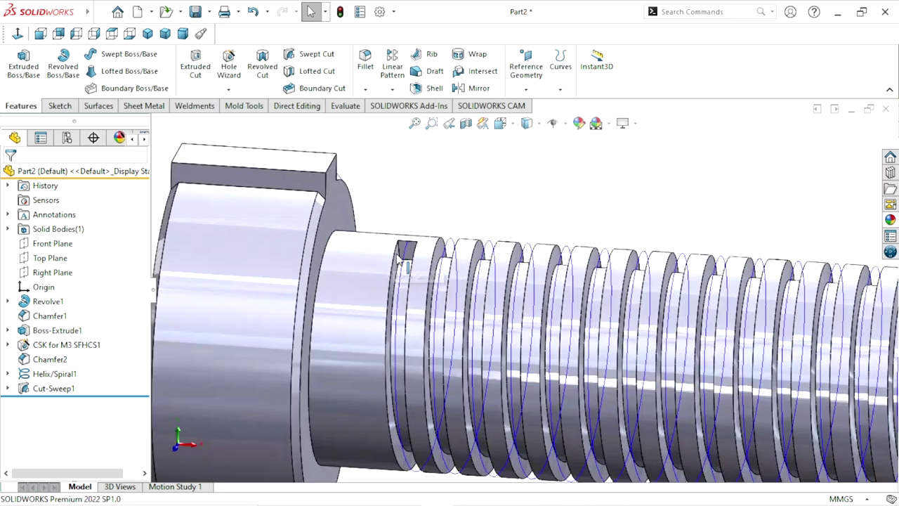
{"action": "left_click", "coordinate": [451, 245]}
{"action": "left_click", "coordinate": [507, 199]}
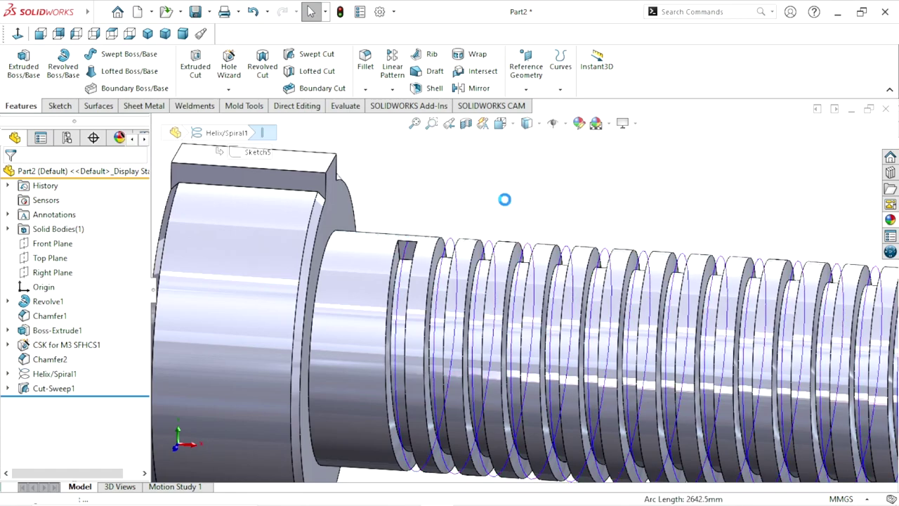
{"action": "left_click", "coordinate": [407, 243]}
{"action": "left_click", "coordinate": [667, 209]}
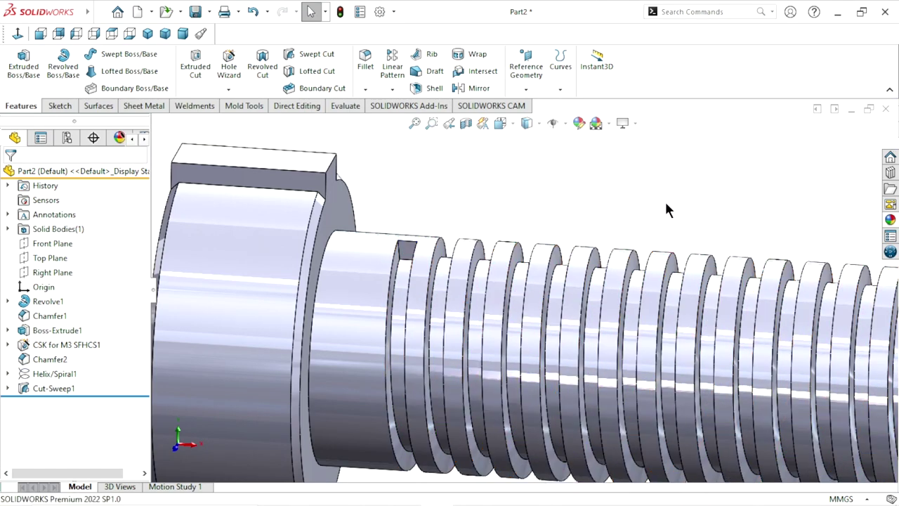
{"action": "left_click", "coordinate": [406, 247]}
{"action": "left_click", "coordinate": [464, 219]}
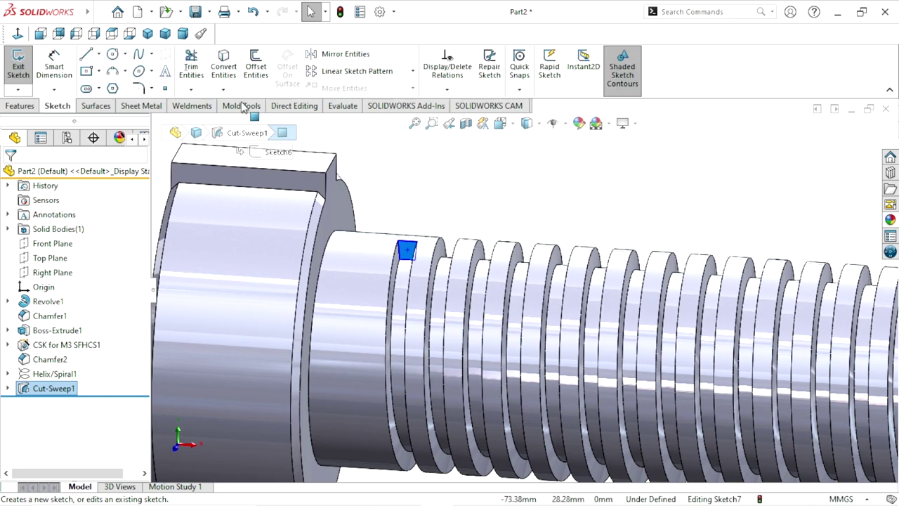
Step: Extrude-cut that sketch Up To Next at the thread start
{"action": "left_click", "coordinate": [21, 106]}
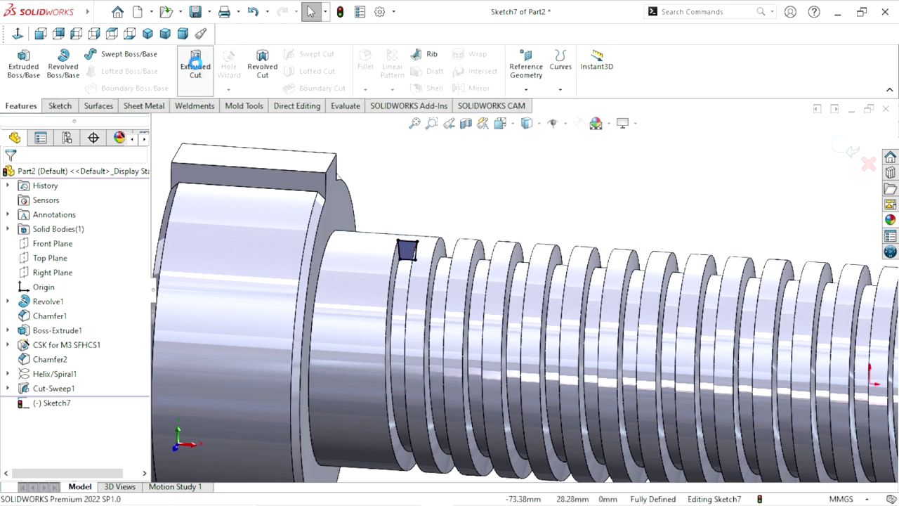
{"action": "left_click", "coordinate": [194, 63]}
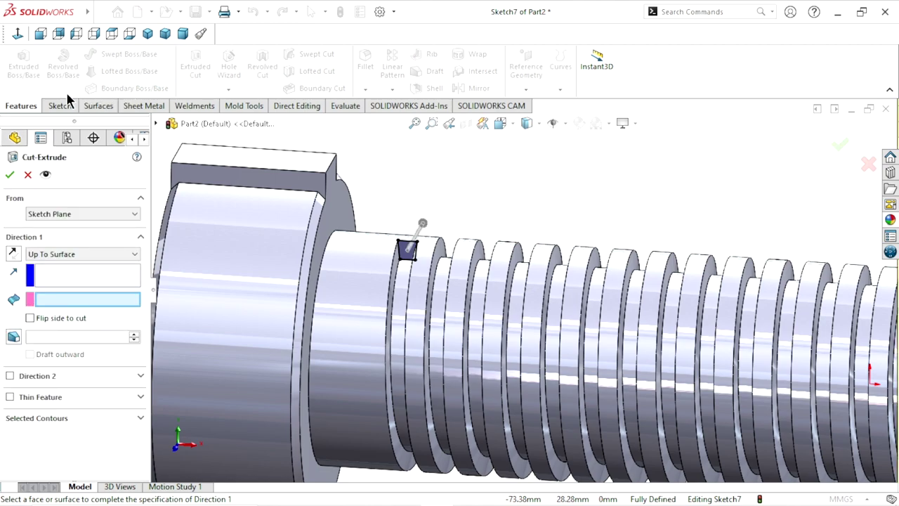
{"action": "left_click", "coordinate": [73, 258]}
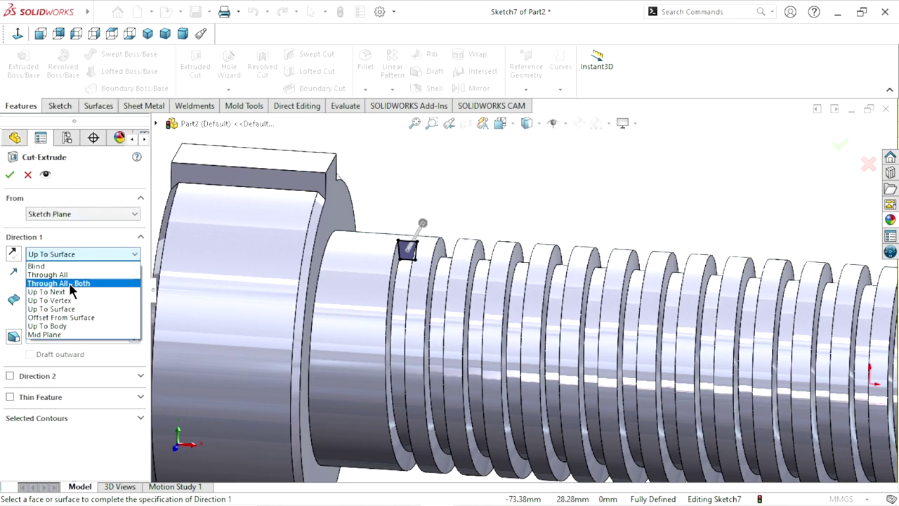
{"action": "left_click", "coordinate": [73, 292]}
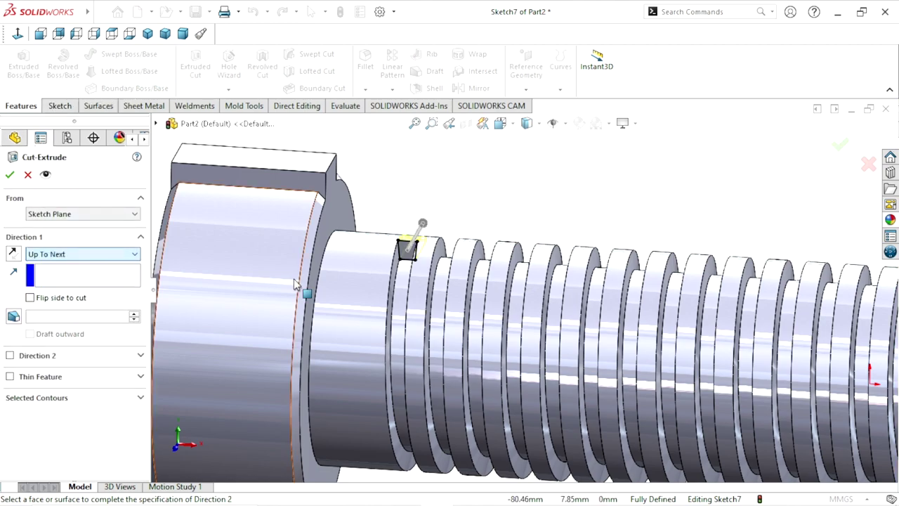
{"action": "left_click", "coordinate": [11, 174]}
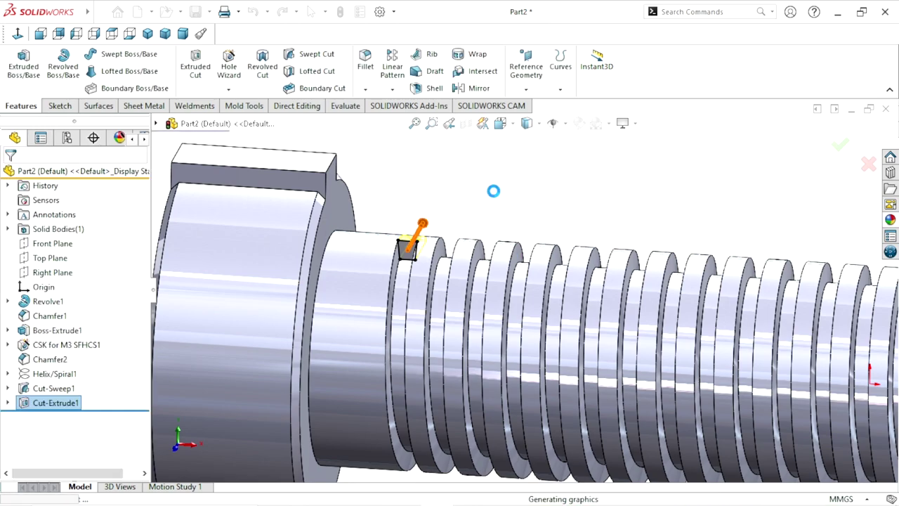
{"action": "mouse_move", "coordinate": [491, 195]}
{"action": "middle_mouse_down"}
{"action": "mouse_move", "coordinate": [472, 222]}
{"action": "mouse_move", "coordinate": [467, 295]}
{"action": "mouse_move", "coordinate": [475, 307]}
{"action": "mouse_move", "coordinate": [487, 254]}
{"action": "mouse_move", "coordinate": [519, 204]}
{"action": "mouse_move", "coordinate": [470, 267]}
{"action": "mouse_move", "coordinate": [482, 283]}
{"action": "middle_mouse_up"}
{"action": "scroll", "coordinate": [481, 283], "scroll_direction": "up", "scroll_amount": 2}
Step: Mirror the CSK for M3 SFHCS1 hole about the Right Plane
{"action": "scroll", "coordinate": [613, 337], "scroll_direction": "up", "scroll_amount": 4}
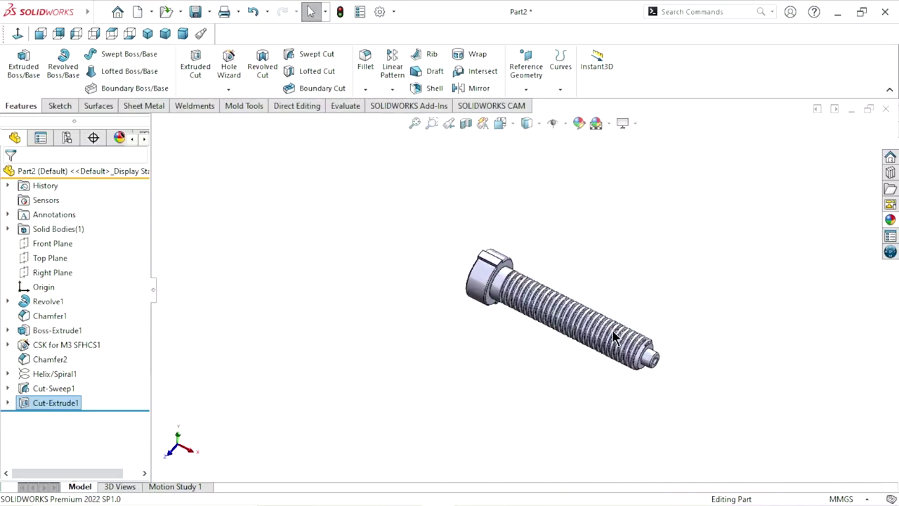
{"action": "scroll", "coordinate": [587, 336], "scroll_direction": "down", "scroll_amount": 3}
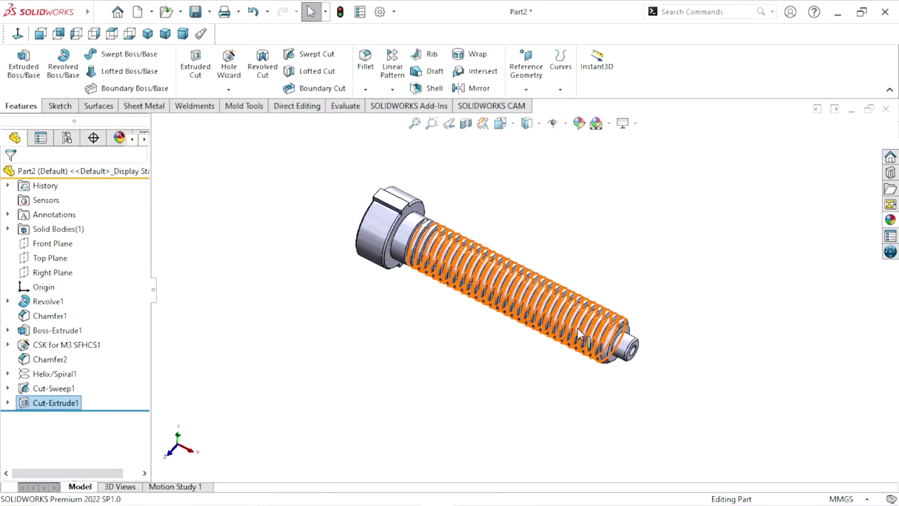
{"action": "left_click", "coordinate": [704, 262]}
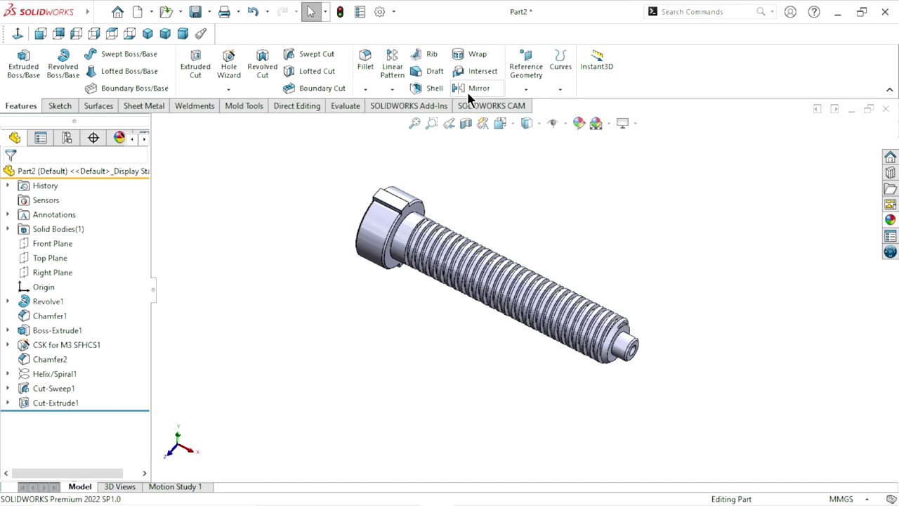
{"action": "left_click", "coordinate": [500, 92]}
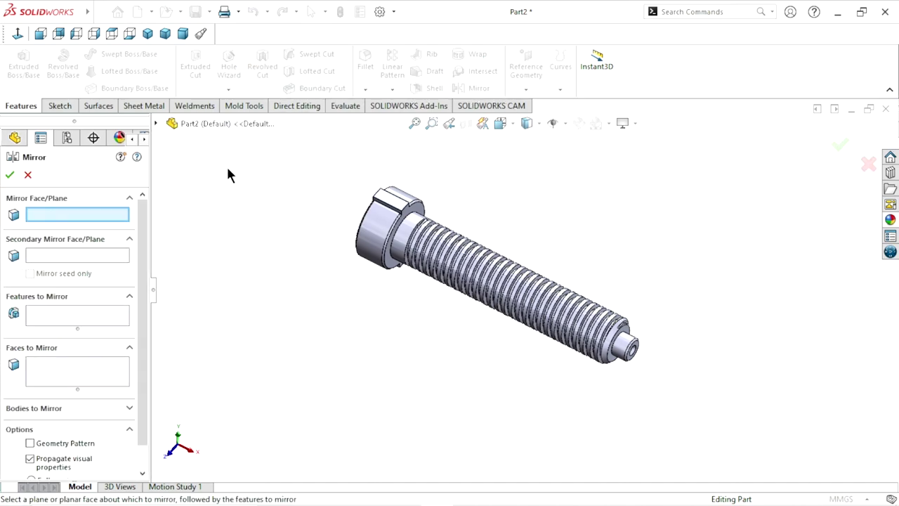
{"action": "left_click", "coordinate": [80, 315]}
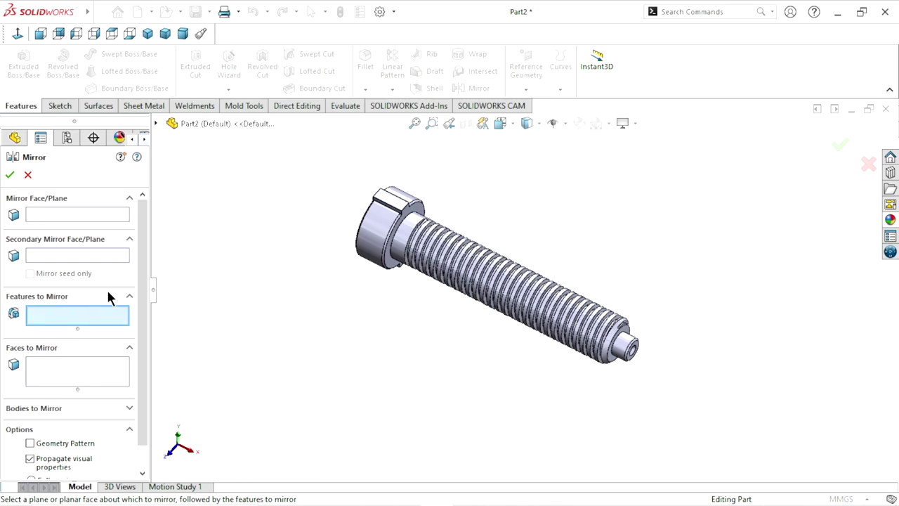
{"action": "left_click", "coordinate": [163, 131]}
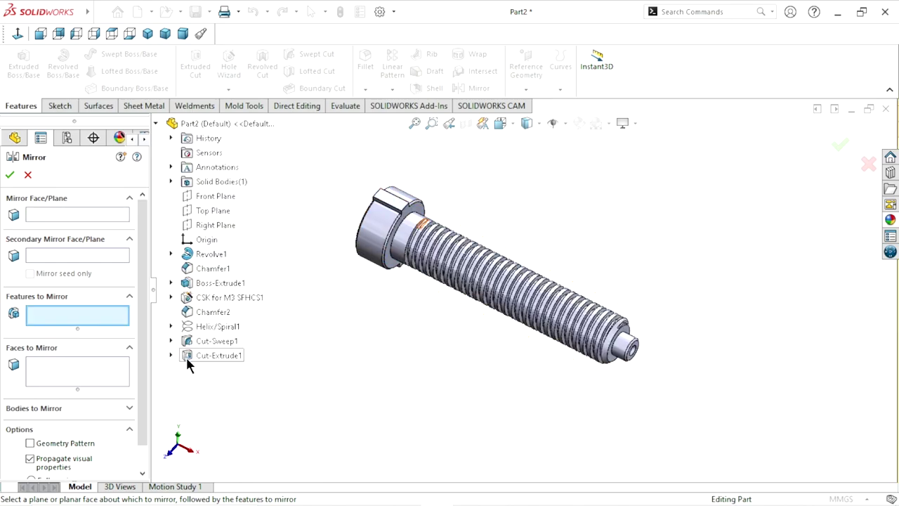
{"action": "left_click", "coordinate": [239, 297]}
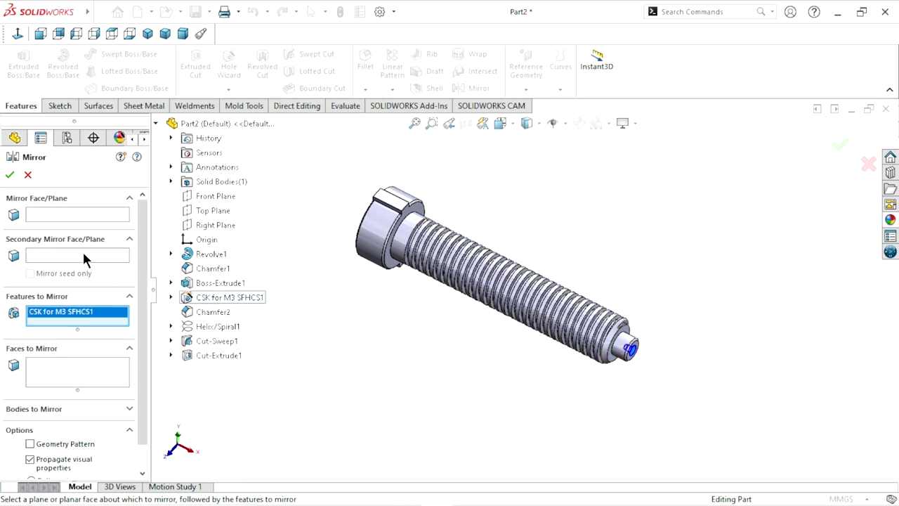
{"action": "left_click", "coordinate": [47, 214]}
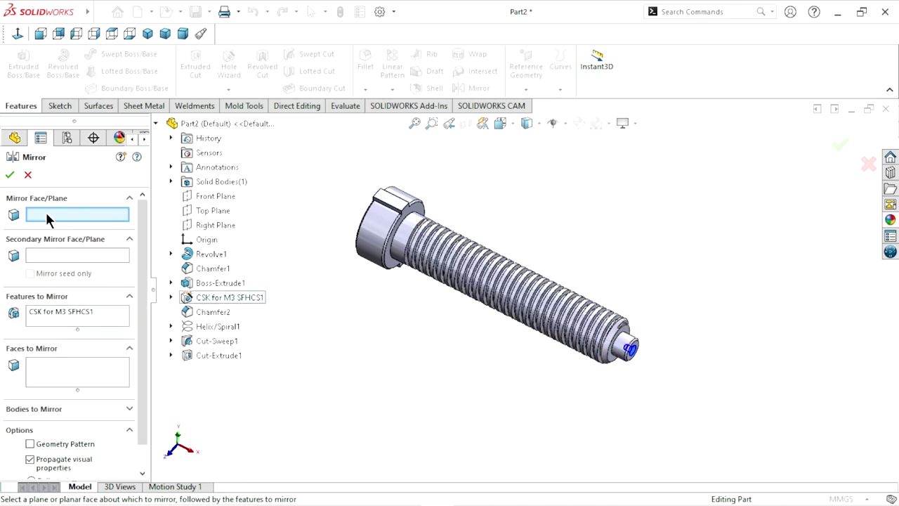
{"action": "left_click", "coordinate": [220, 225]}
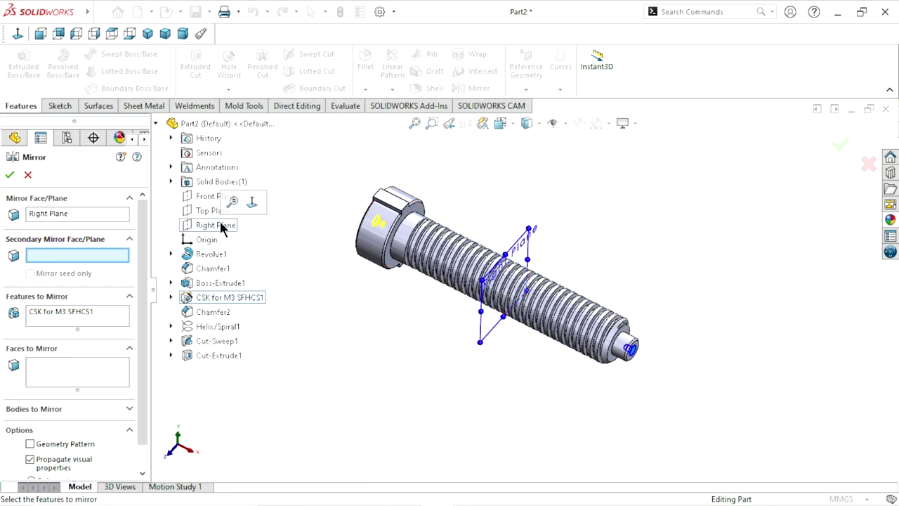
{"action": "left_click", "coordinate": [8, 176]}
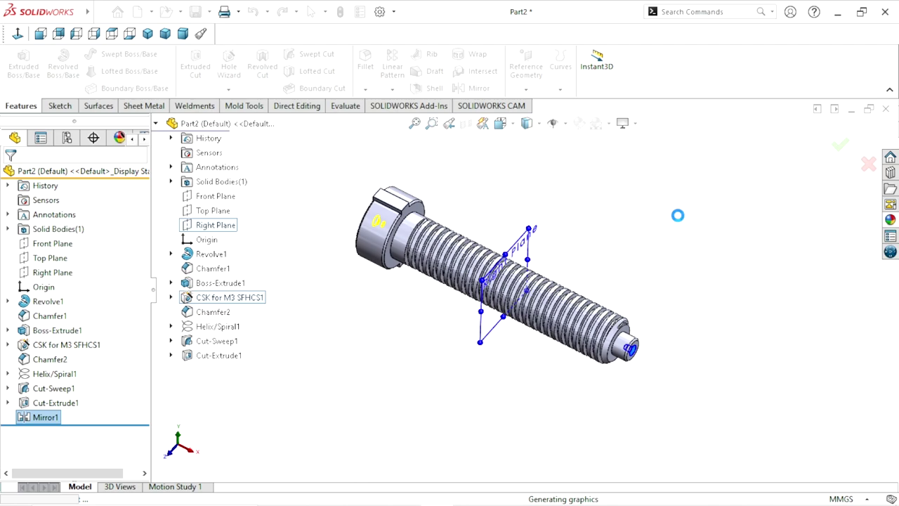
{"action": "mouse_move", "coordinate": [554, 250]}
{"action": "middle_mouse_down"}
{"action": "mouse_move", "coordinate": [496, 256]}
{"action": "mouse_move", "coordinate": [537, 301]}
{"action": "middle_mouse_up"}
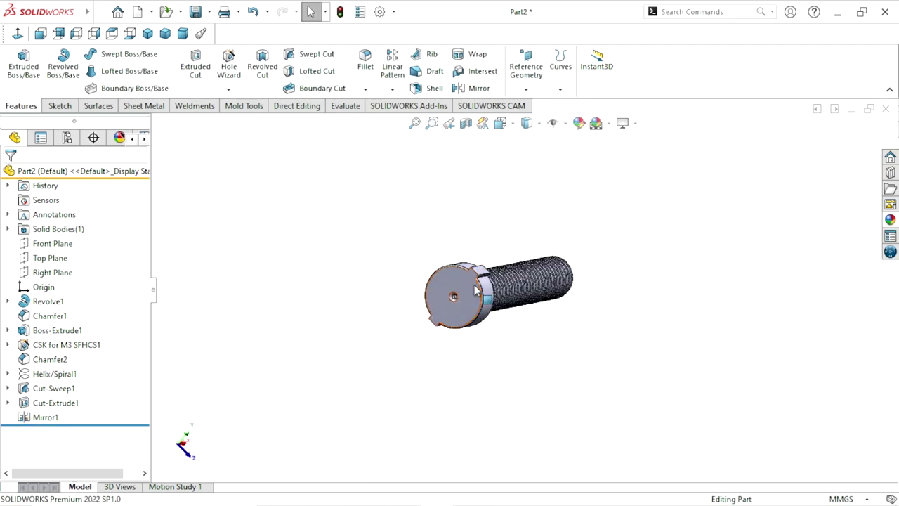
Step: Drag polished steel from the Appearances library onto the bolt
{"action": "scroll", "coordinate": [475, 291], "scroll_direction": "down", "scroll_amount": 3}
{"action": "scroll", "coordinate": [467, 340], "scroll_direction": "up", "scroll_amount": 3}
{"action": "mouse_move", "coordinate": [467, 339]}
{"action": "middle_mouse_down"}
{"action": "mouse_move", "coordinate": [631, 326]}
{"action": "mouse_move", "coordinate": [594, 321]}
{"action": "mouse_move", "coordinate": [656, 333]}
{"action": "middle_mouse_up"}
{"action": "scroll", "coordinate": [652, 319], "scroll_direction": "down", "scroll_amount": 2}
{"action": "scroll", "coordinate": [655, 295], "scroll_direction": "down", "scroll_amount": 2}
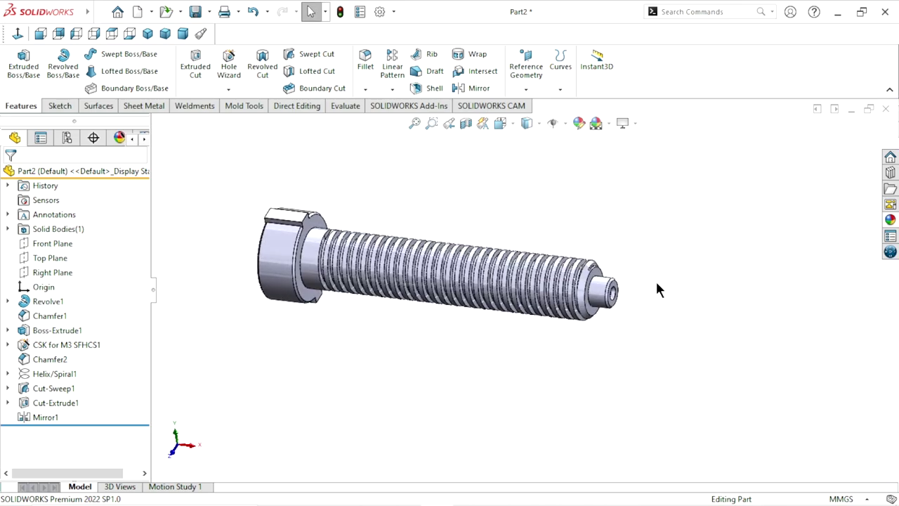
{"action": "left_click", "coordinate": [889, 219]}
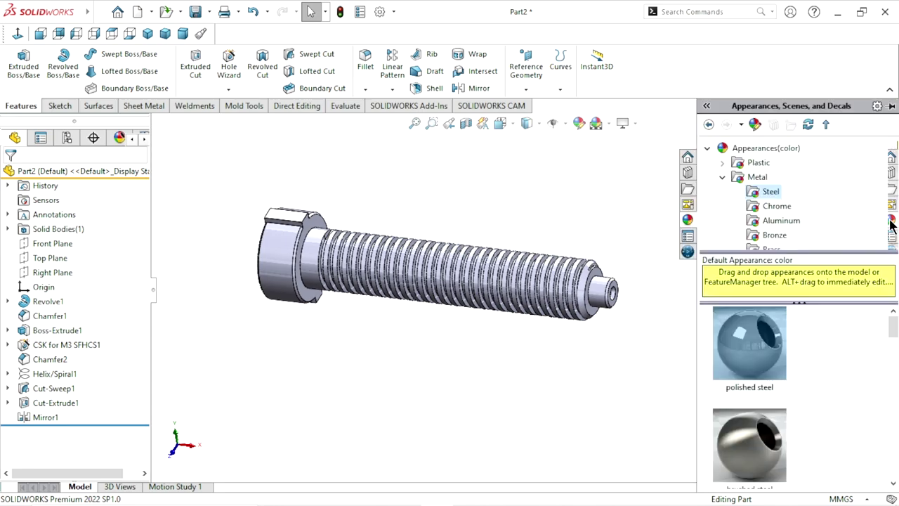
{"action": "left_click_drag", "start_coordinate": [760, 358], "coordinate": [491, 281]}
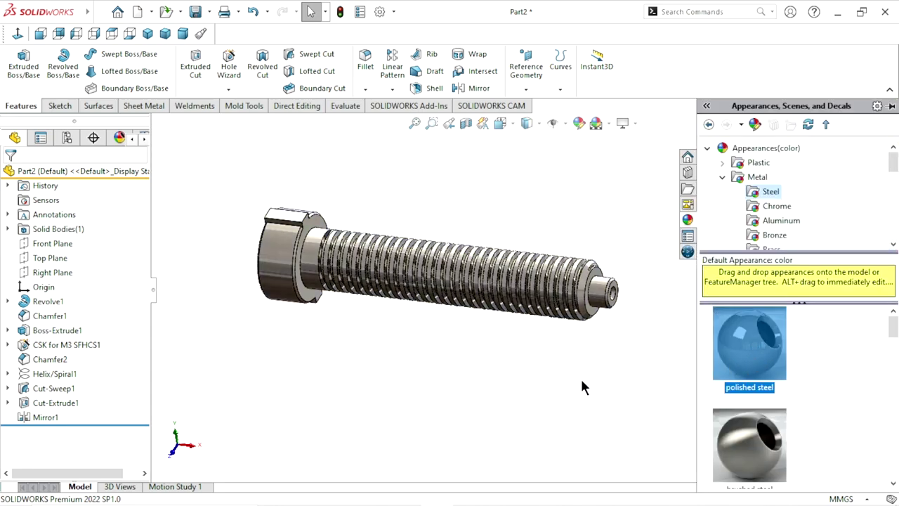
{"action": "mouse_move", "coordinate": [489, 265]}
{"action": "middle_mouse_down"}
{"action": "mouse_move", "coordinate": [544, 295]}
{"action": "mouse_move", "coordinate": [560, 283]}
{"action": "mouse_move", "coordinate": [534, 245]}
{"action": "mouse_move", "coordinate": [465, 241]}
{"action": "mouse_move", "coordinate": [415, 208]}
{"action": "mouse_move", "coordinate": [417, 235]}
{"action": "mouse_move", "coordinate": [412, 209]}
{"action": "mouse_move", "coordinate": [414, 239]}
{"action": "mouse_move", "coordinate": [385, 338]}
{"action": "mouse_move", "coordinate": [461, 243]}
{"action": "middle_mouse_up"}
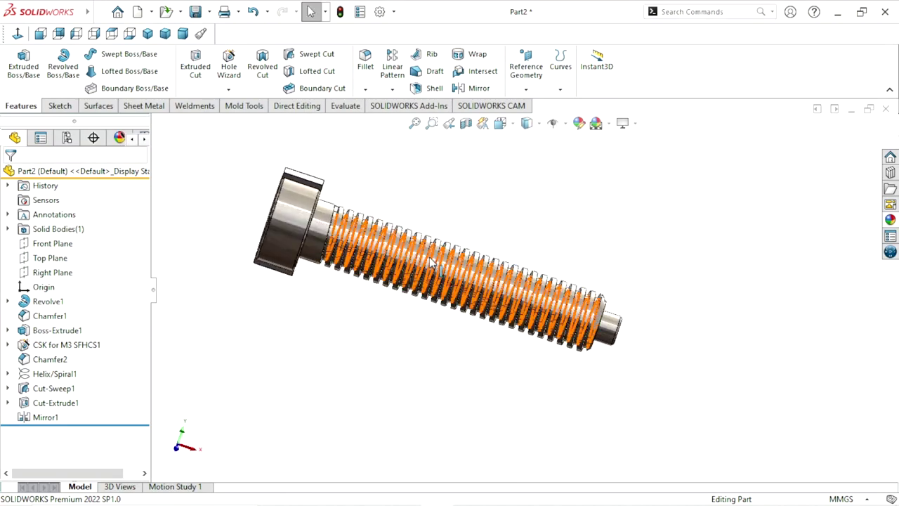
{"action": "scroll", "coordinate": [465, 301], "scroll_direction": "up", "scroll_amount": 3}
{"action": "scroll", "coordinate": [465, 301], "scroll_direction": "down", "scroll_amount": 4}
{"action": "mouse_move", "coordinate": [466, 302]}
{"action": "middle_mouse_down"}
{"action": "mouse_move", "coordinate": [611, 269]}
{"action": "mouse_move", "coordinate": [560, 227]}
{"action": "mouse_move", "coordinate": [570, 229]}
{"action": "middle_mouse_up"}
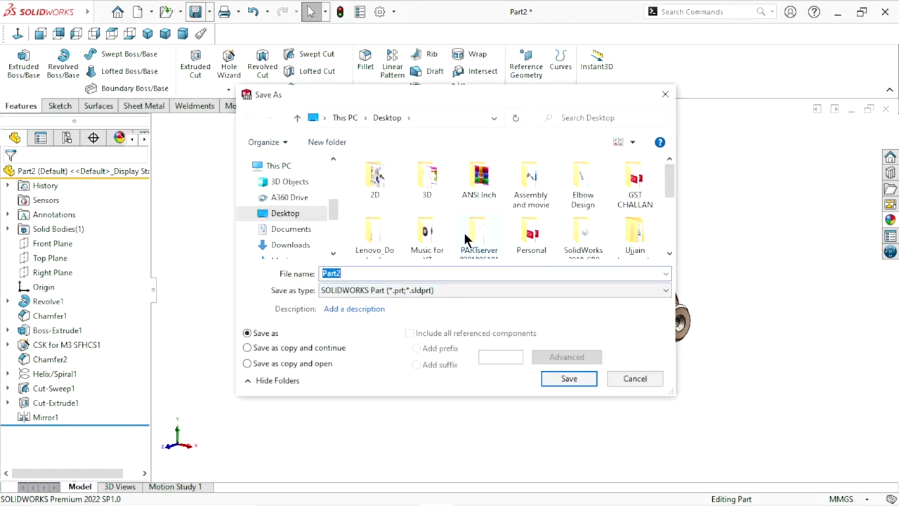
Step: Save the screw as 'Part3 Screw' in the Manual jack folder
{"action": "double_click", "coordinate": [425, 175]}
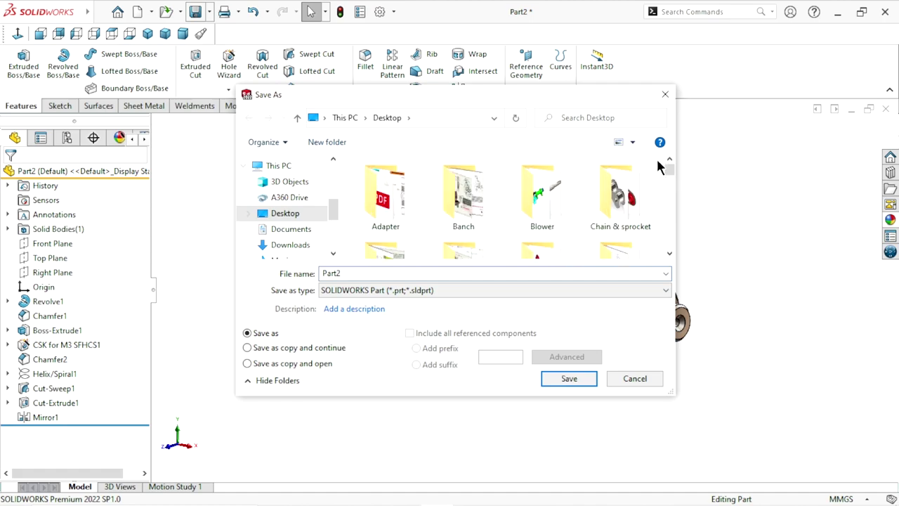
{"action": "left_click", "coordinate": [669, 254]}
{"action": "left_click", "coordinate": [669, 254]}
{"action": "left_click", "coordinate": [669, 254]}
{"action": "left_click", "coordinate": [639, 228]}
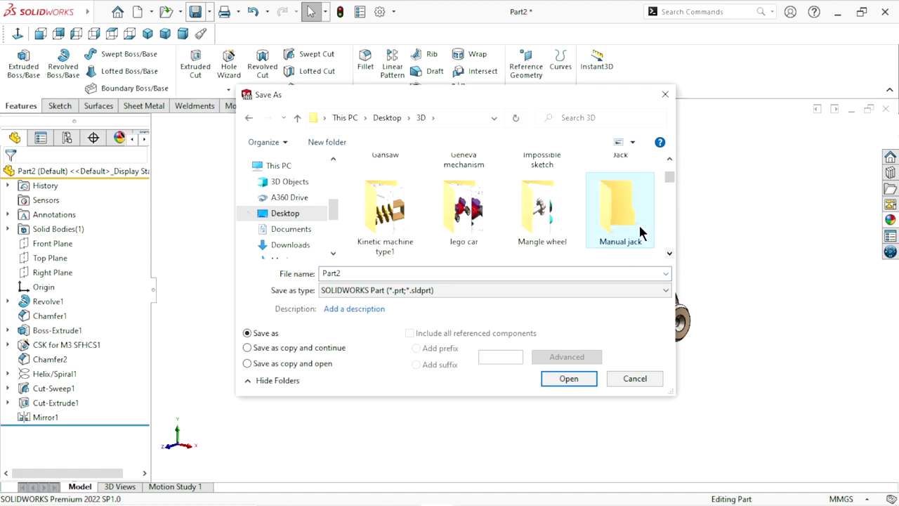
{"action": "double_click", "coordinate": [639, 228]}
{"action": "double_click", "coordinate": [358, 273]}
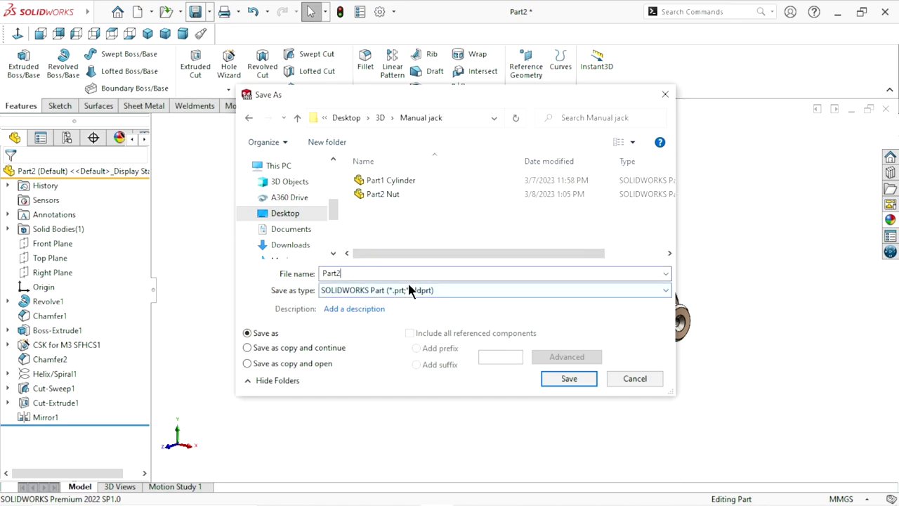
{"action": "type", "text": "Part3 Screw"}
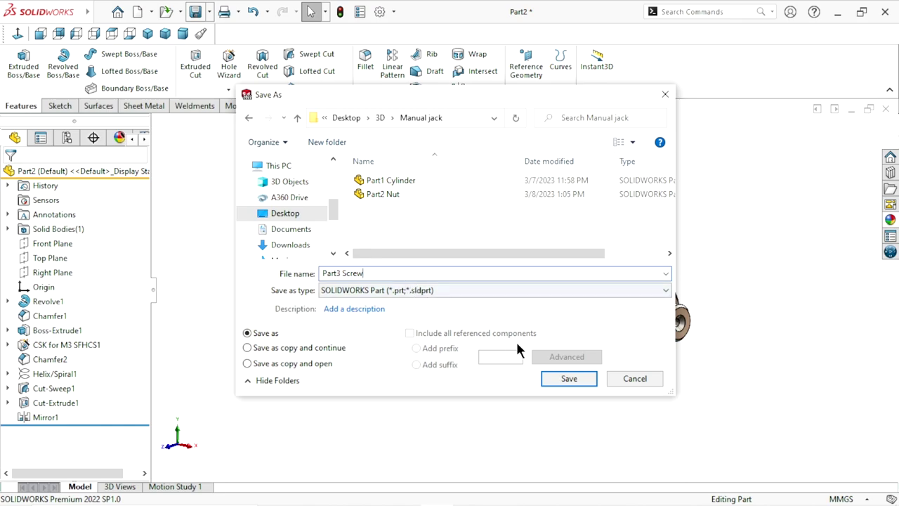
{"action": "left_click", "coordinate": [565, 386]}
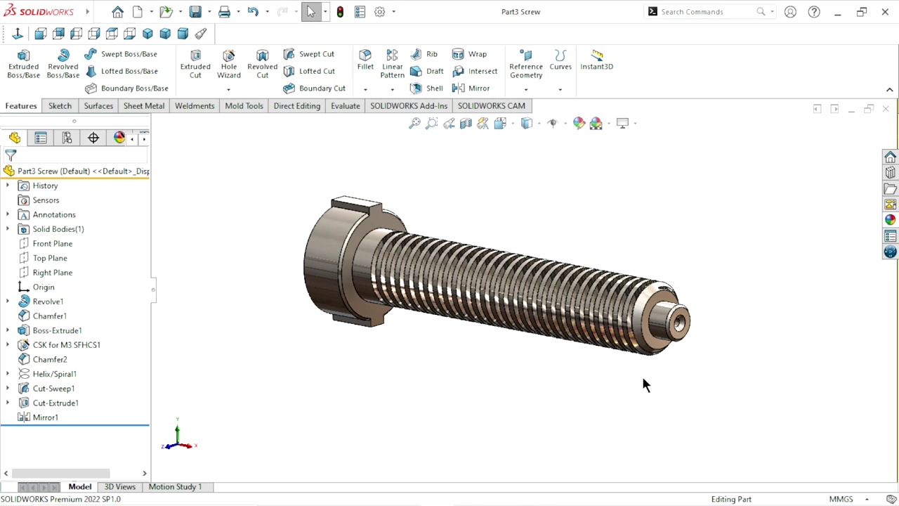
Step: Switch to a trimetric view and start a new empty part
{"action": "left_click", "coordinate": [165, 34]}
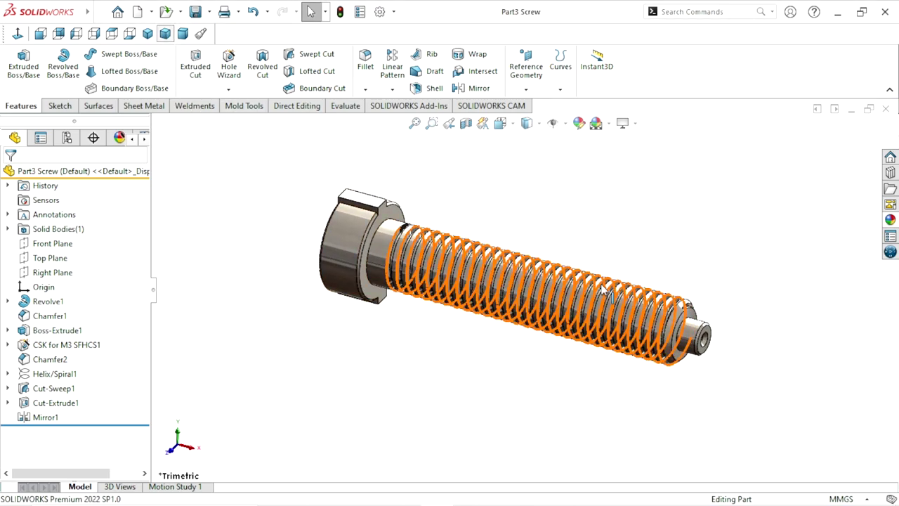
{"action": "scroll", "coordinate": [611, 260], "scroll_direction": "down", "scroll_amount": 2}
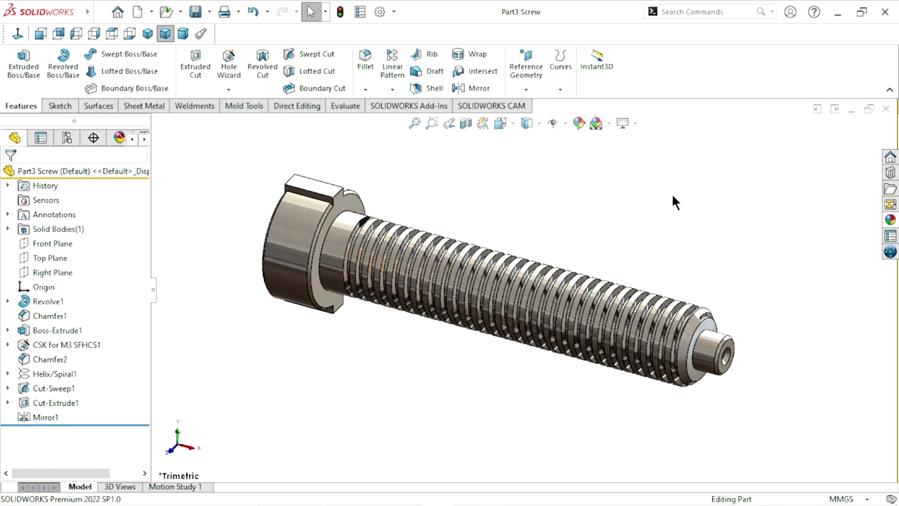
{"action": "key", "text": "ctrl+n"}
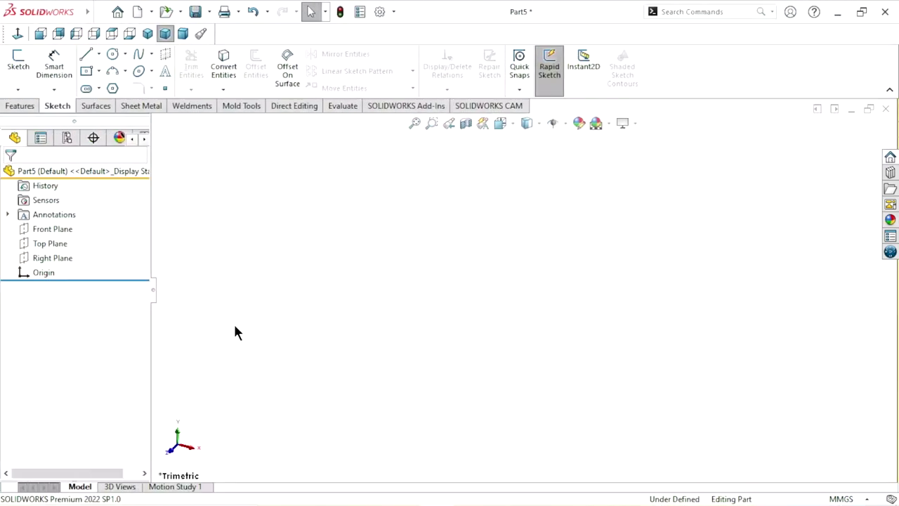
Step: On the Right Plane, draw a centre rectangle at the origin with 50 mm height
{"action": "left_click", "coordinate": [66, 259]}
{"action": "left_click", "coordinate": [77, 235]}
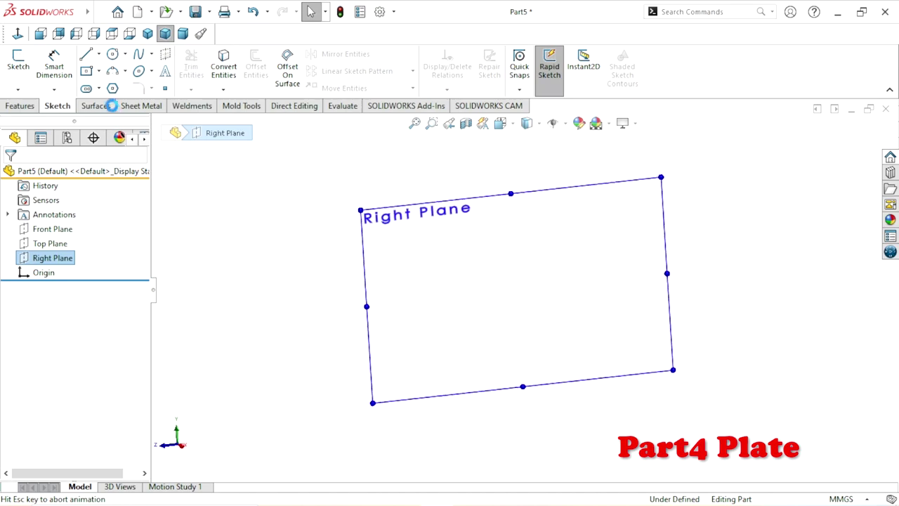
{"action": "left_click", "coordinate": [86, 71]}
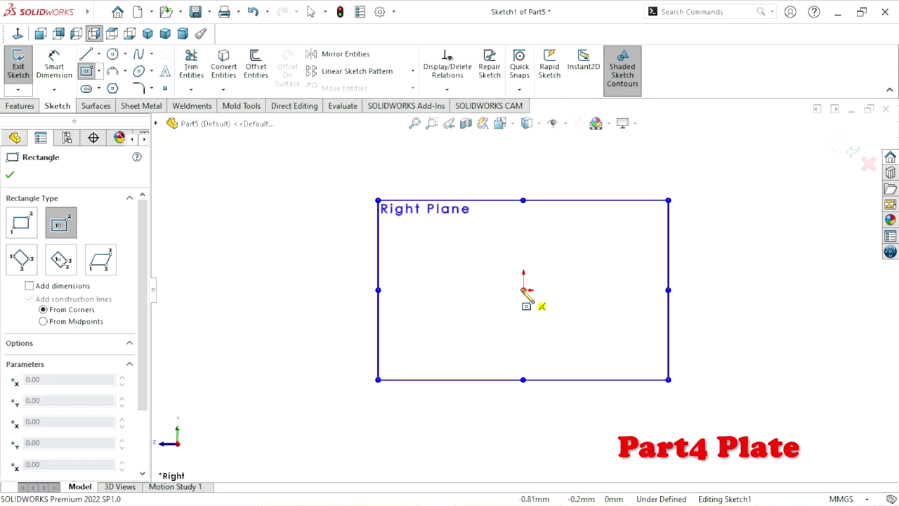
{"action": "left_click", "coordinate": [523, 290]}
{"action": "left_click", "coordinate": [617, 196]}
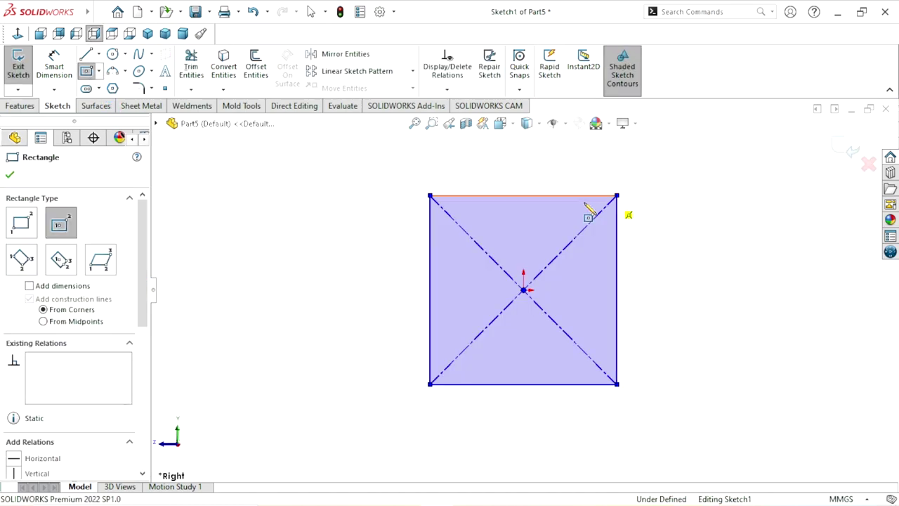
{"action": "left_click", "coordinate": [63, 77]}
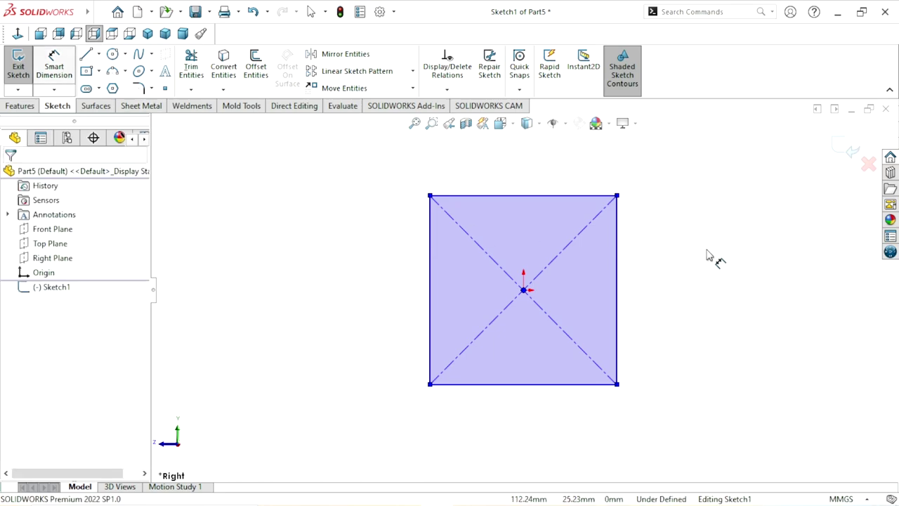
{"action": "left_click", "coordinate": [618, 286]}
{"action": "left_click", "coordinate": [678, 278]}
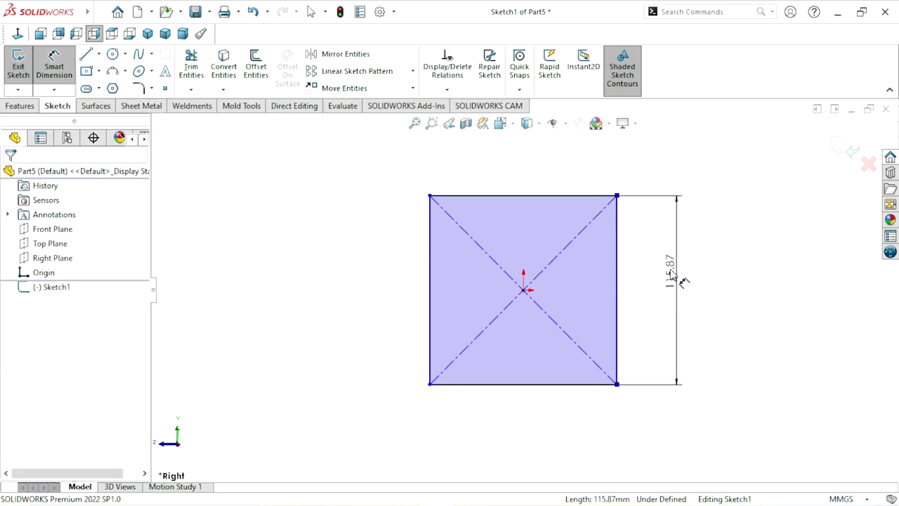
{"action": "left_click", "coordinate": [683, 281]}
{"action": "type", "text": "50"}
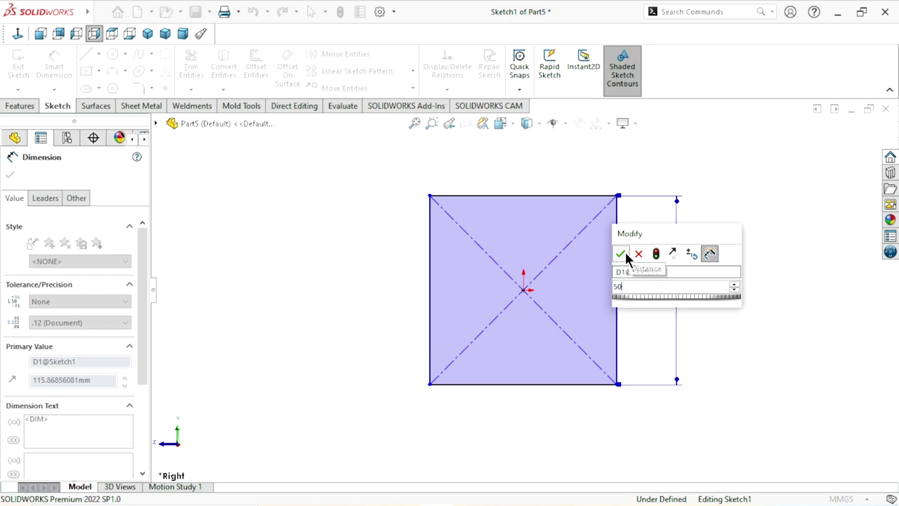
{"action": "left_click", "coordinate": [621, 253]}
{"action": "left_click", "coordinate": [10, 175]}
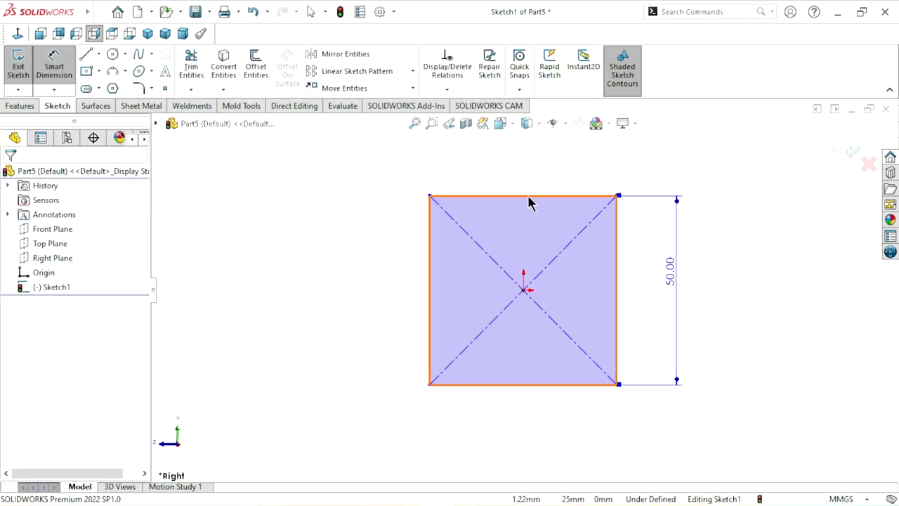
{"action": "key", "text": "Escape"}
Step: Make the rectangle's right and top edges equal to form a square
{"action": "left_click", "coordinate": [616, 261]}
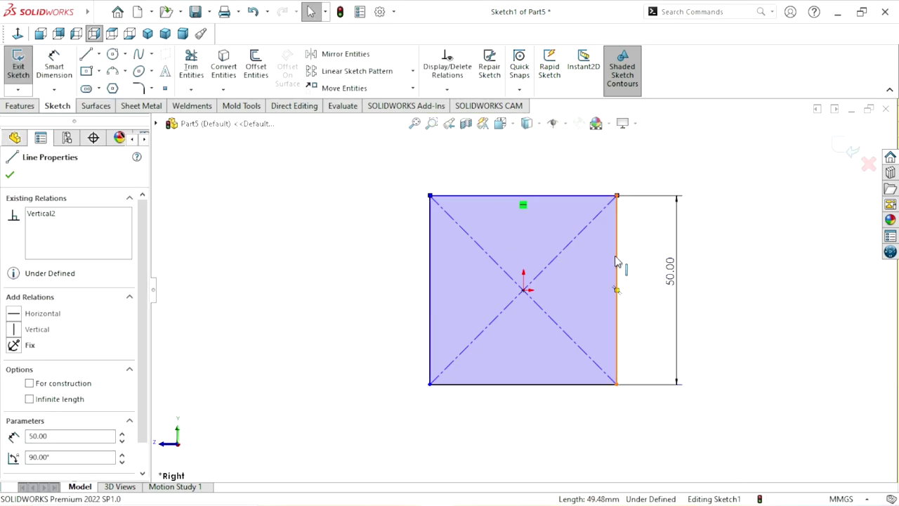
{"action": "left_click", "coordinate": [616, 232], "text": "ctrl"}
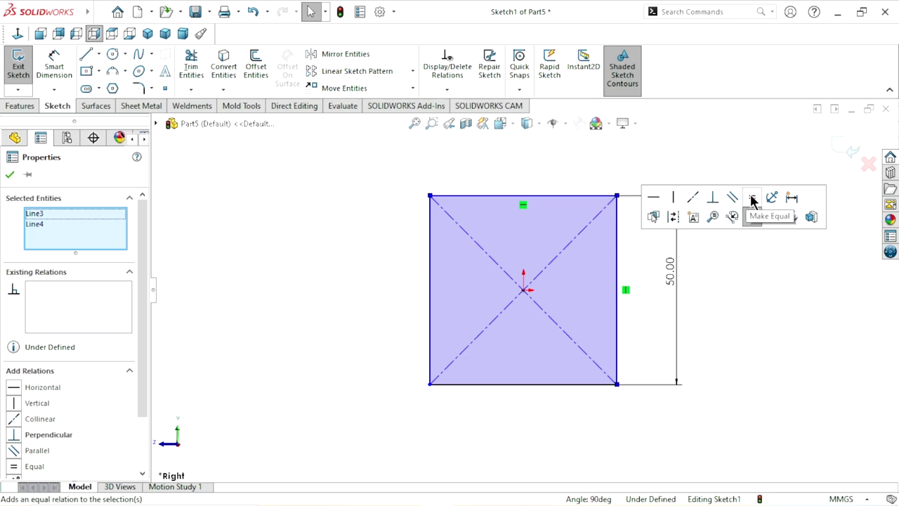
{"action": "left_click", "coordinate": [751, 200]}
{"action": "left_click", "coordinate": [9, 174]}
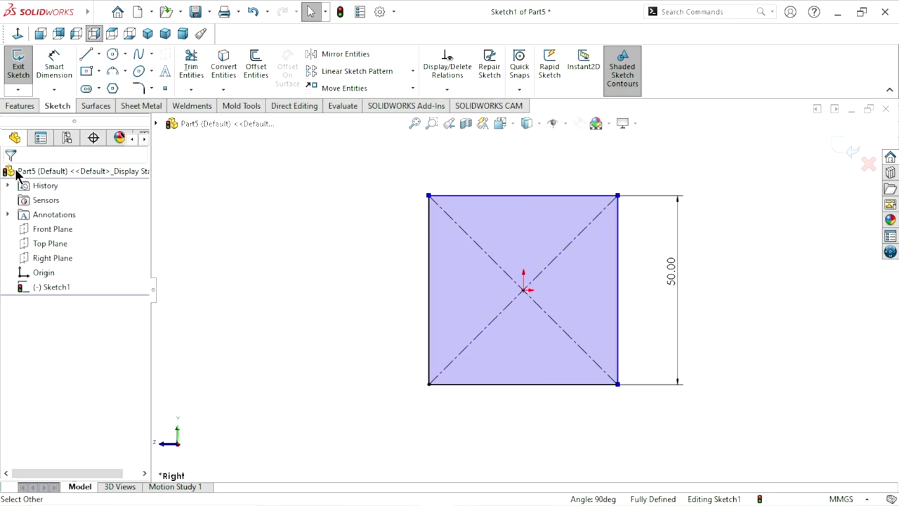
Step: Draw a Ø15 mm circle centred on the origin
{"action": "left_click", "coordinate": [112, 54]}
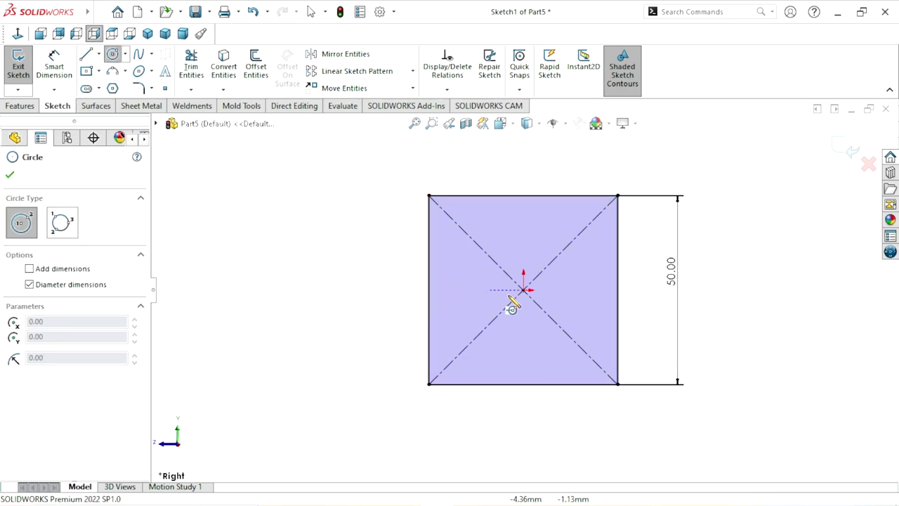
{"action": "left_click_drag", "start_coordinate": [523, 289], "coordinate": [484, 289]}
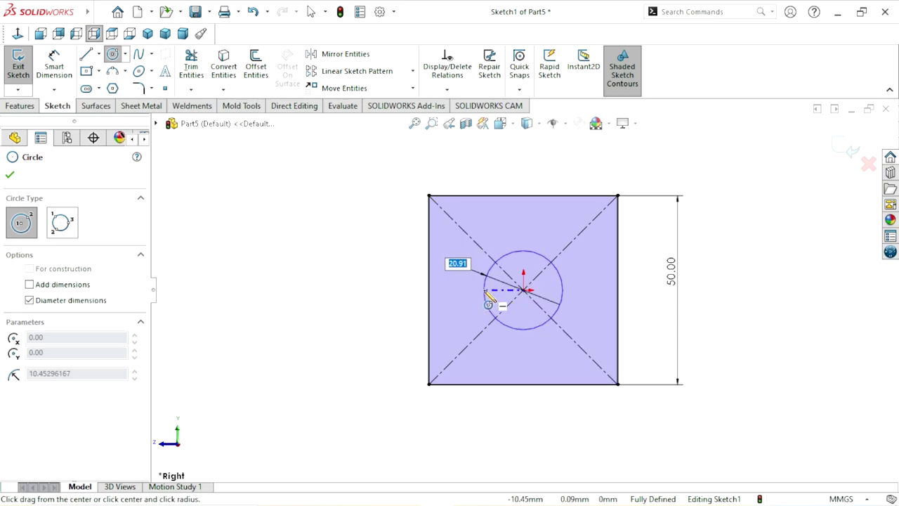
{"action": "left_click", "coordinate": [479, 290]}
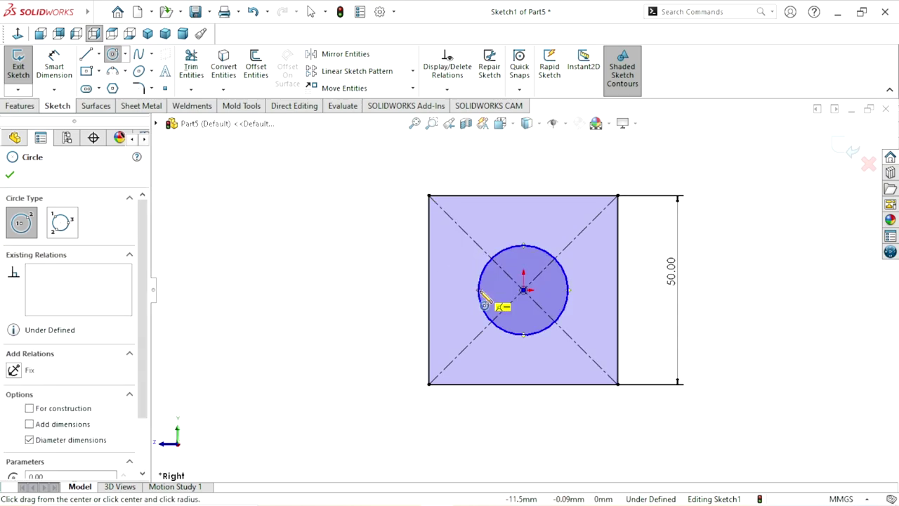
{"action": "left_click", "coordinate": [60, 77]}
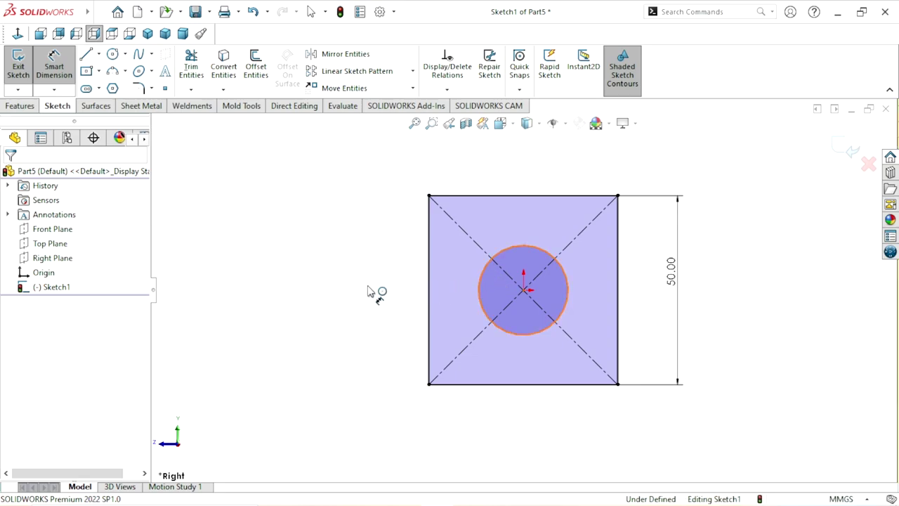
{"action": "left_click", "coordinate": [479, 290]}
{"action": "left_click", "coordinate": [374, 285]}
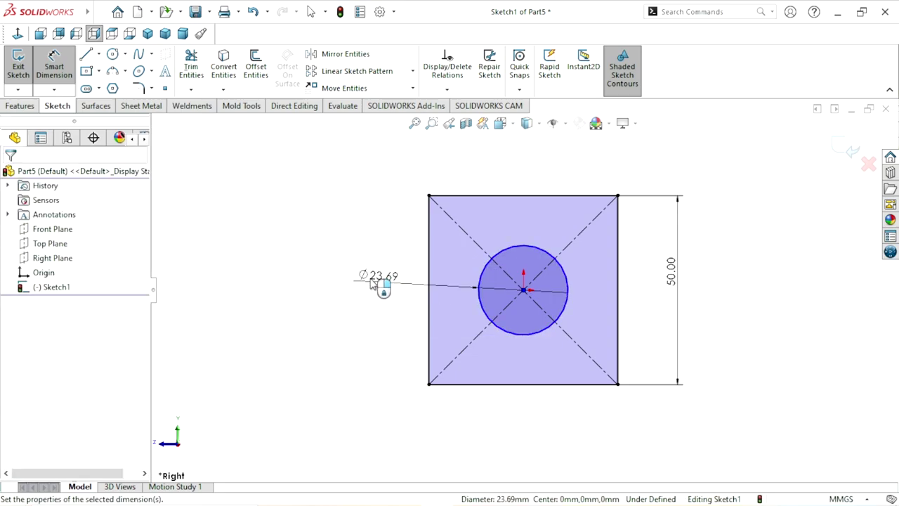
{"action": "type", "text": "15"}
{"action": "left_click", "coordinate": [322, 265]}
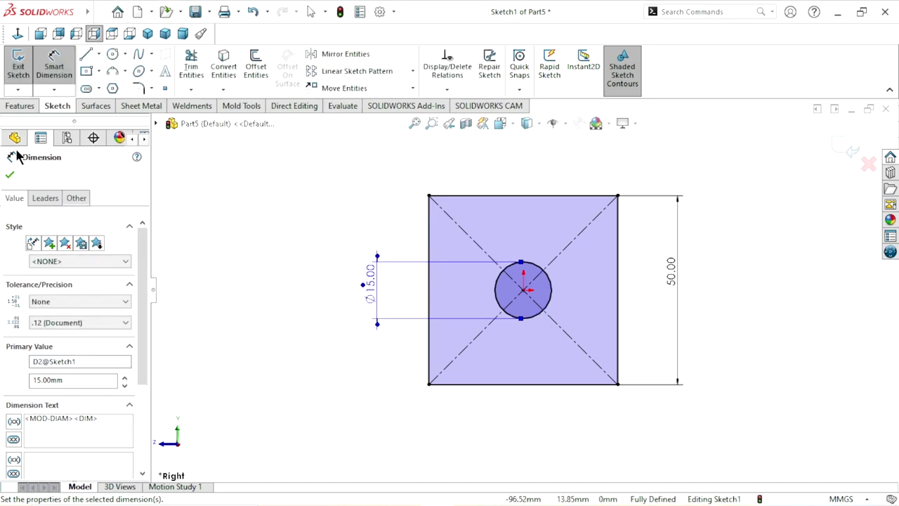
{"action": "left_click", "coordinate": [10, 177]}
{"action": "left_click", "coordinate": [19, 105]}
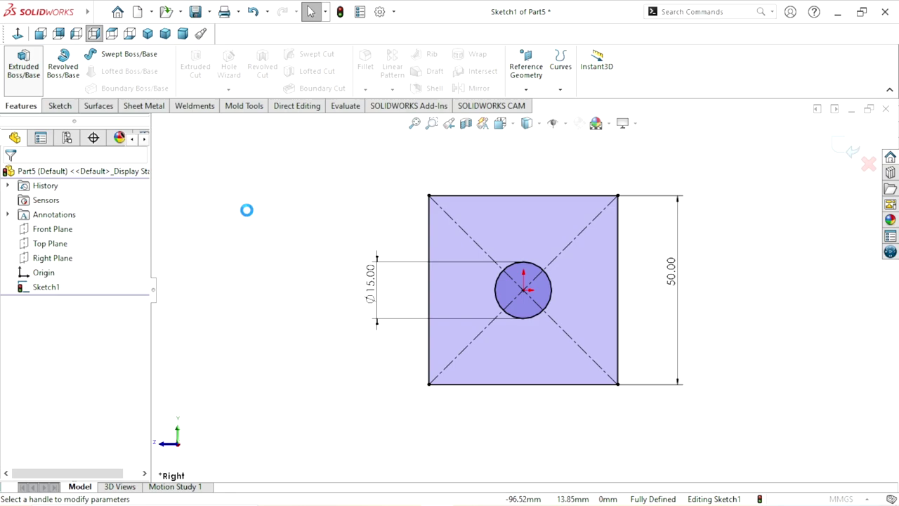
Step: Extrude the square-with-hole sketch 10 mm into a solid plate
{"action": "type", "text": "1"}
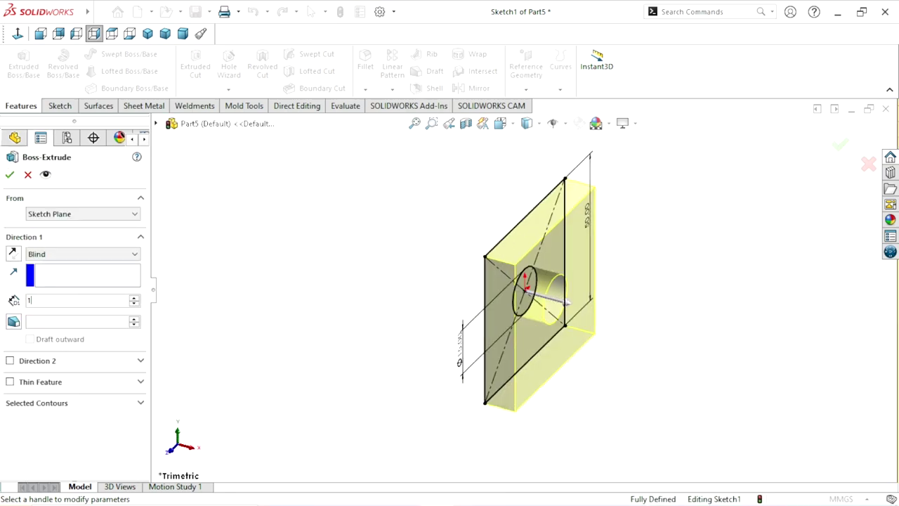
{"action": "type", "text": "0.00mm"}
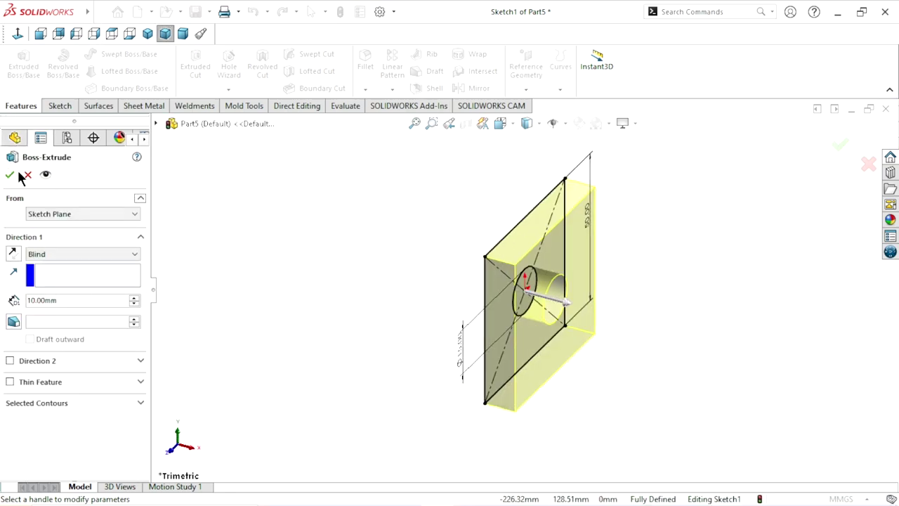
{"action": "left_click", "coordinate": [10, 175]}
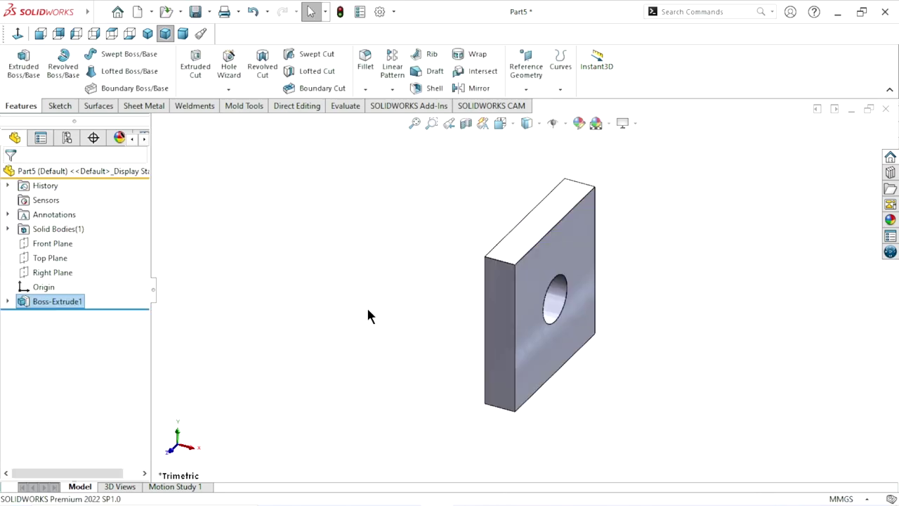
{"action": "middle_click_drag", "start_coordinate": [409, 331], "coordinate": [367, 302]}
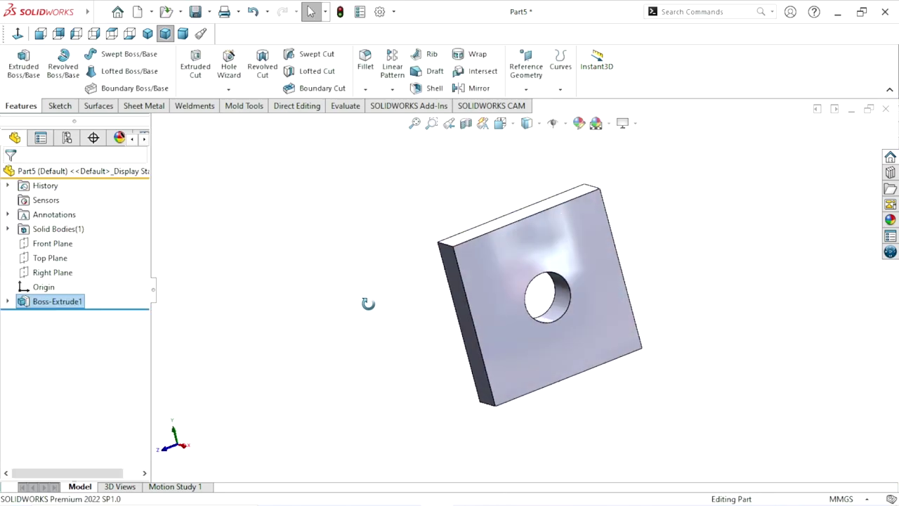
Step: Give the plate a brushed steel appearance and show it in isometric view
{"action": "left_click", "coordinate": [890, 218]}
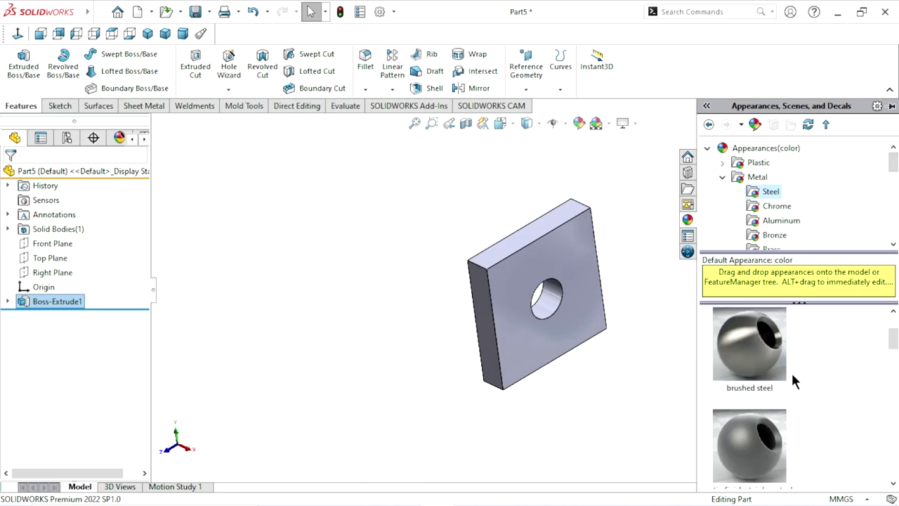
{"action": "left_click", "coordinate": [771, 373]}
{"action": "left_click", "coordinate": [617, 399]}
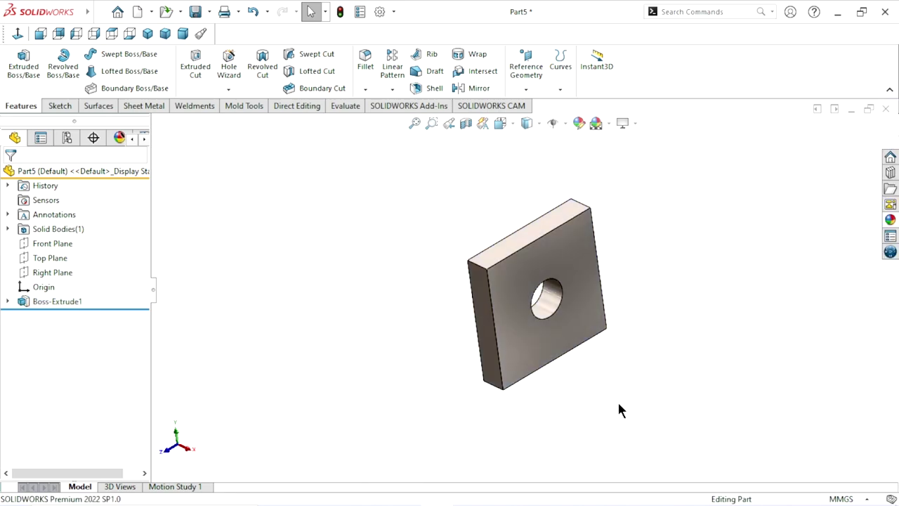
{"action": "left_click", "coordinate": [165, 35]}
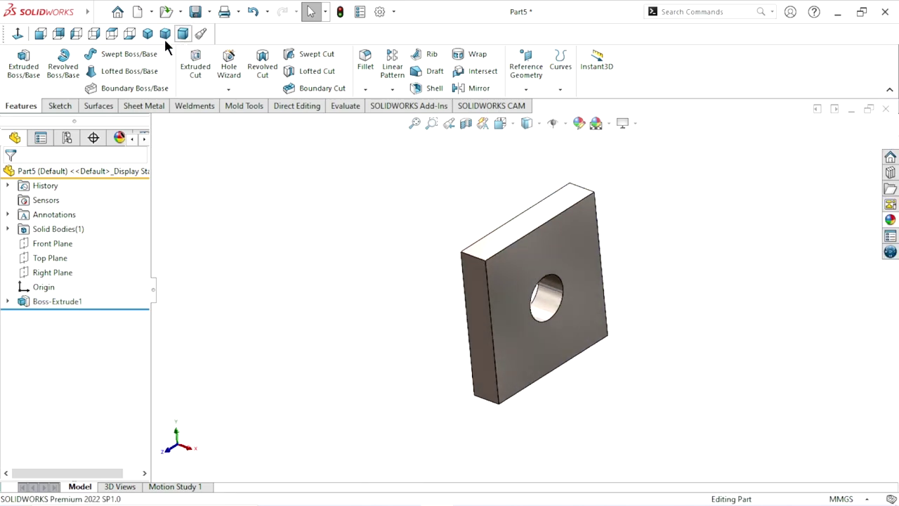
{"action": "left_click", "coordinate": [148, 39]}
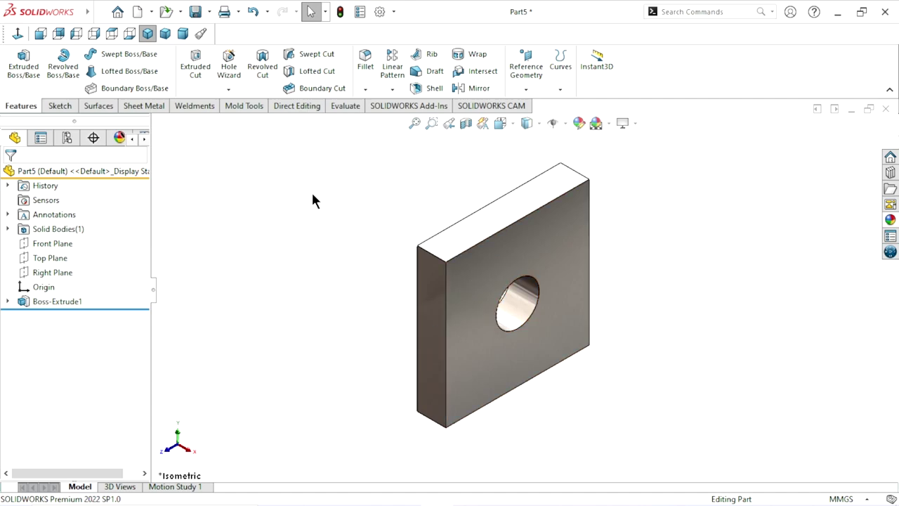
Step: Chamfer the edge of the plate's centre hole at 0.5 mm × 45°
{"action": "left_click", "coordinate": [365, 89]}
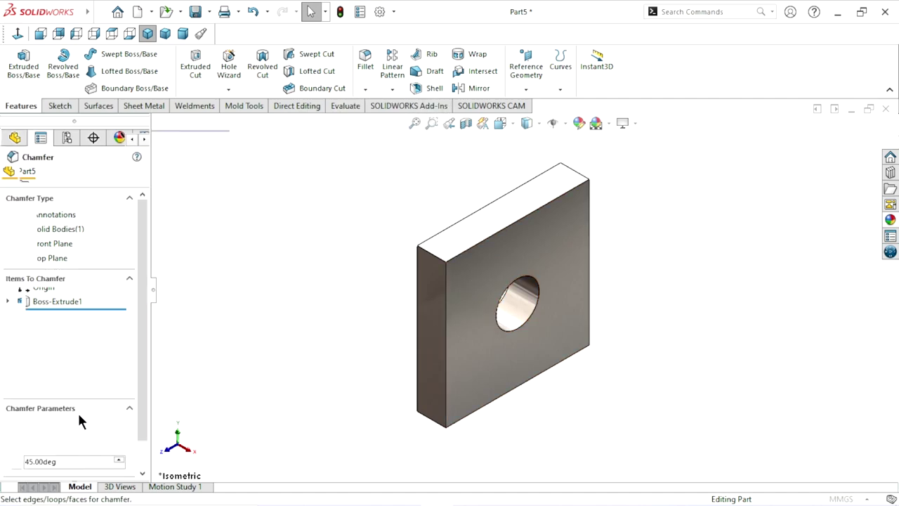
{"action": "type", "text": "0.5"}
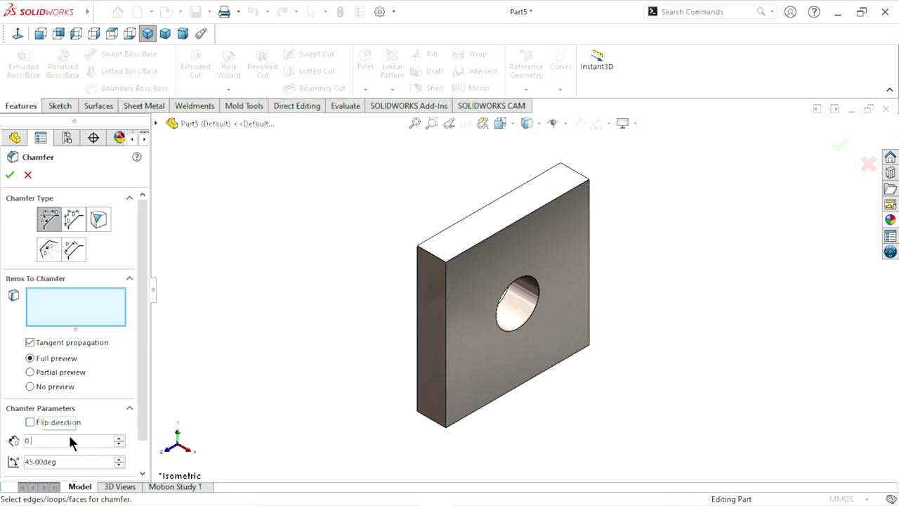
{"action": "left_click", "coordinate": [114, 391]}
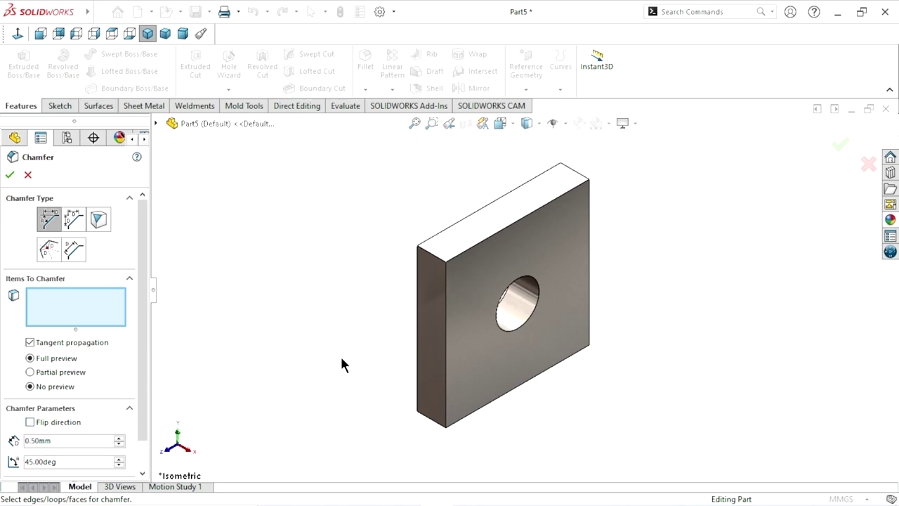
{"action": "left_click", "coordinate": [534, 314]}
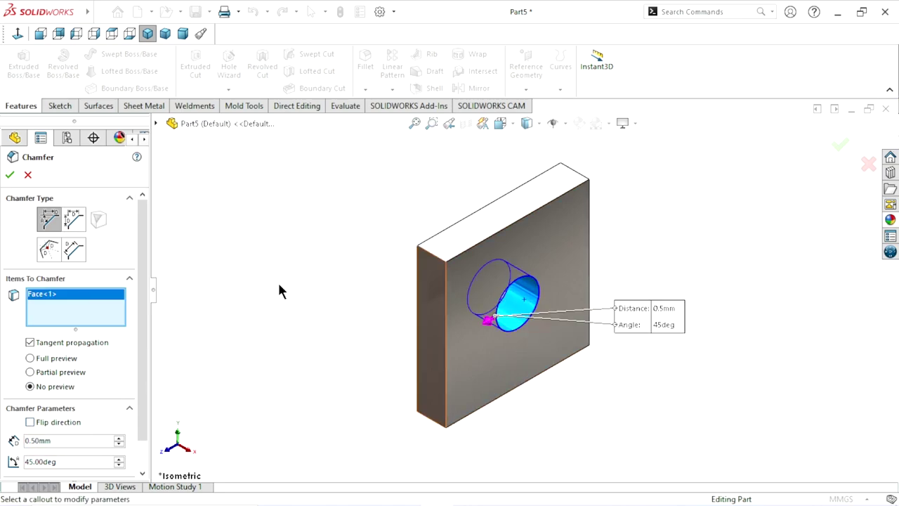
{"action": "left_click", "coordinate": [15, 179]}
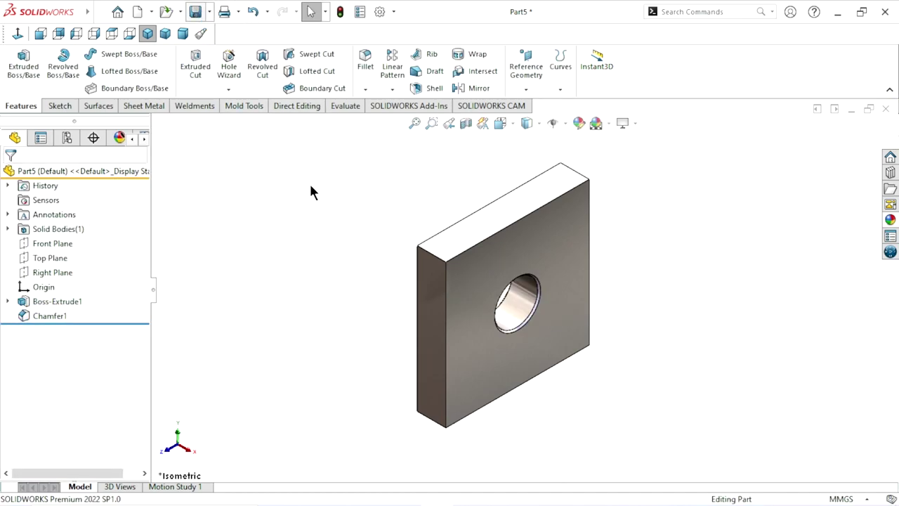
Step: Save the plate as 'Part4 Plate' in Desktop\3D\Manual jack, then create a new part
{"action": "key", "text": "ctrl+s"}
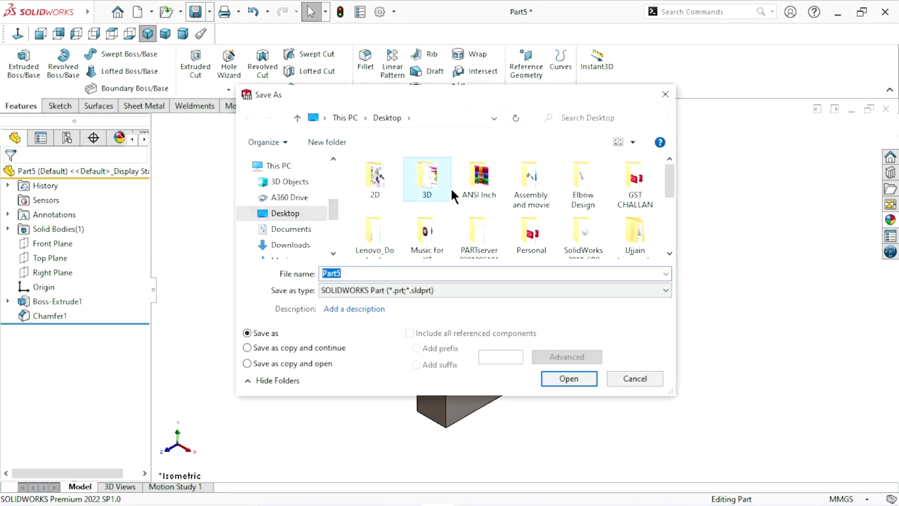
{"action": "double_click", "coordinate": [450, 186]}
{"action": "left_click_drag", "start_coordinate": [669, 171], "coordinate": [668, 177]}
{"action": "left_click", "coordinate": [630, 195]}
{"action": "double_click", "coordinate": [630, 195]}
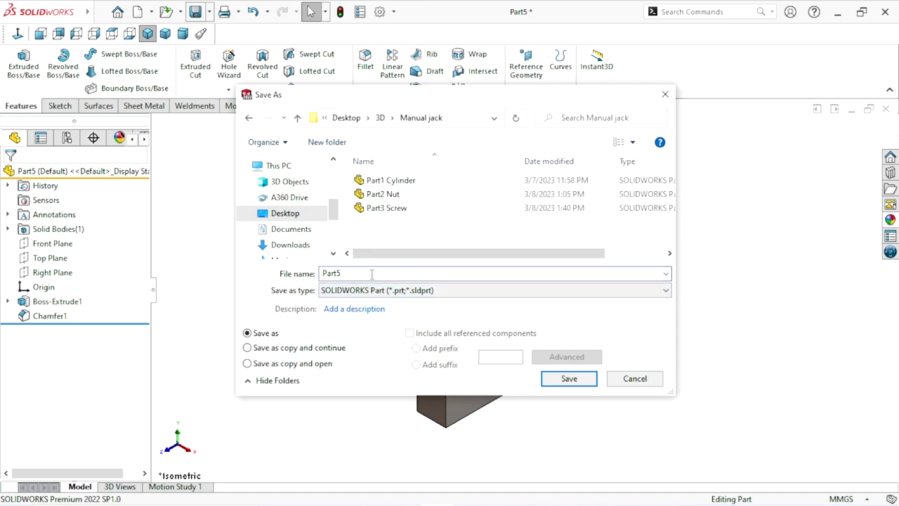
{"action": "key", "text": "BackSpace"}
{"action": "type", "text": "4 Plate"}
{"action": "left_click", "coordinate": [554, 380]}
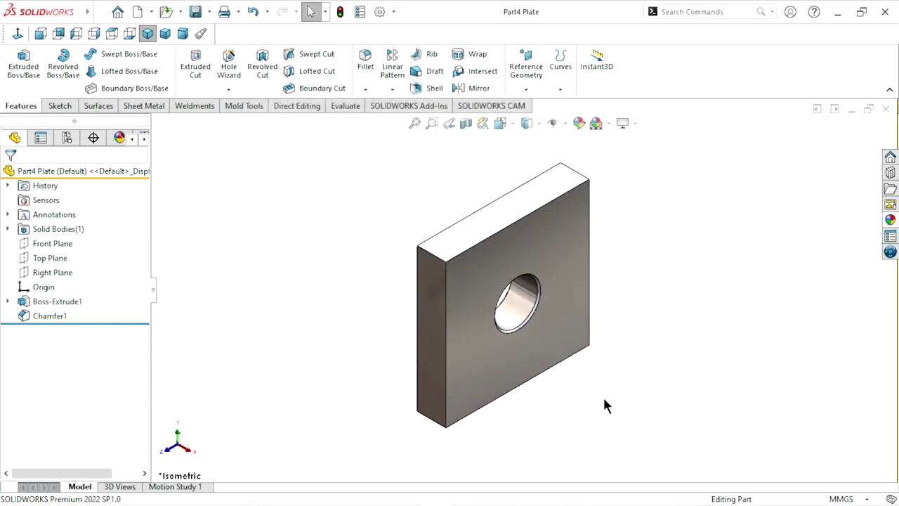
{"action": "key", "text": "ctrl+n"}
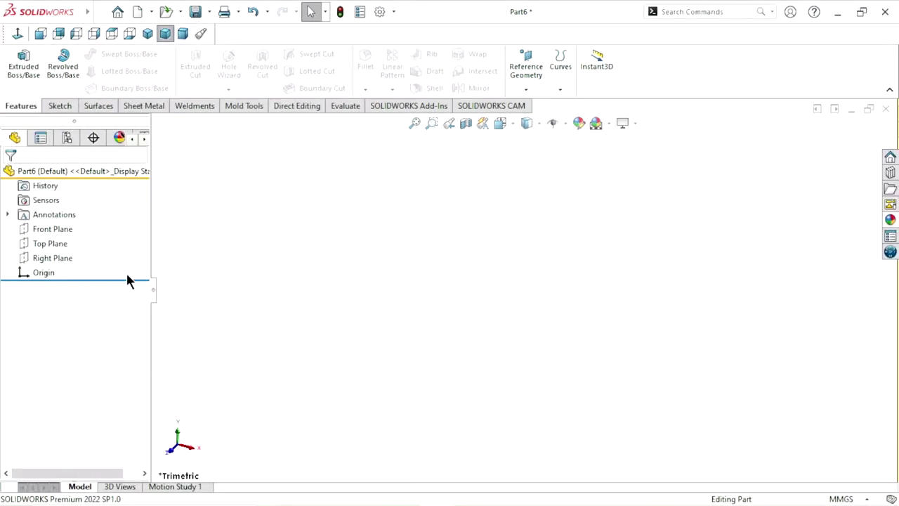
Step: On the Top Plane, sketch an origin-centred circle dimensioned to Ø90 mm
{"action": "left_click", "coordinate": [48, 245]}
{"action": "left_click", "coordinate": [62, 229]}
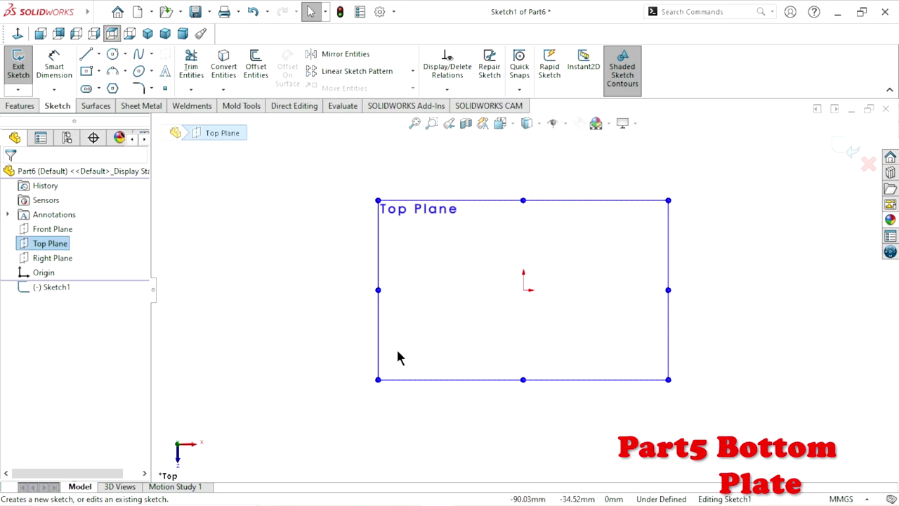
{"action": "key", "text": "c"}
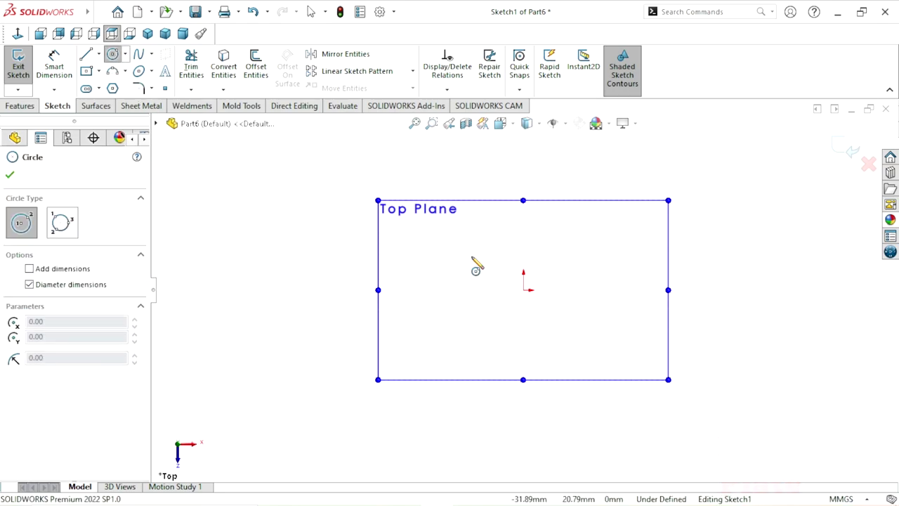
{"action": "left_click_drag", "start_coordinate": [523, 289], "coordinate": [648, 257]}
{"action": "left_click", "coordinate": [54, 70]}
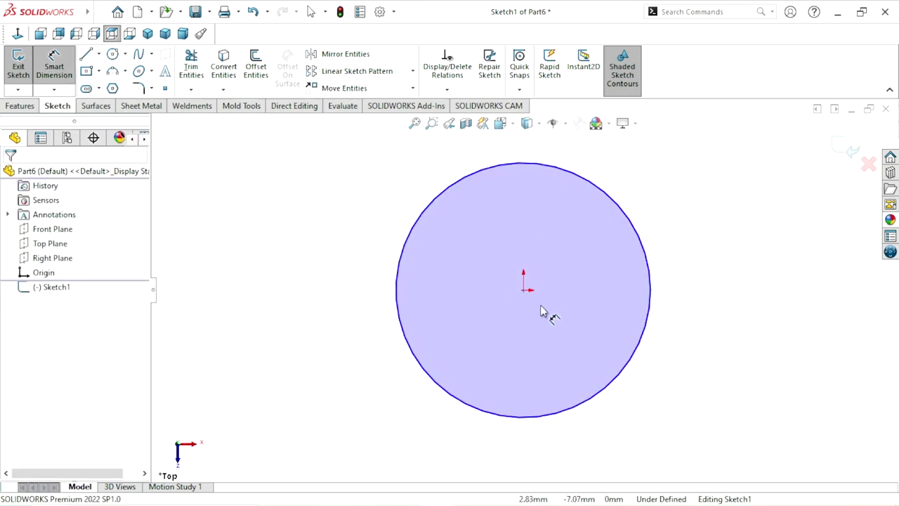
{"action": "left_click", "coordinate": [704, 298]}
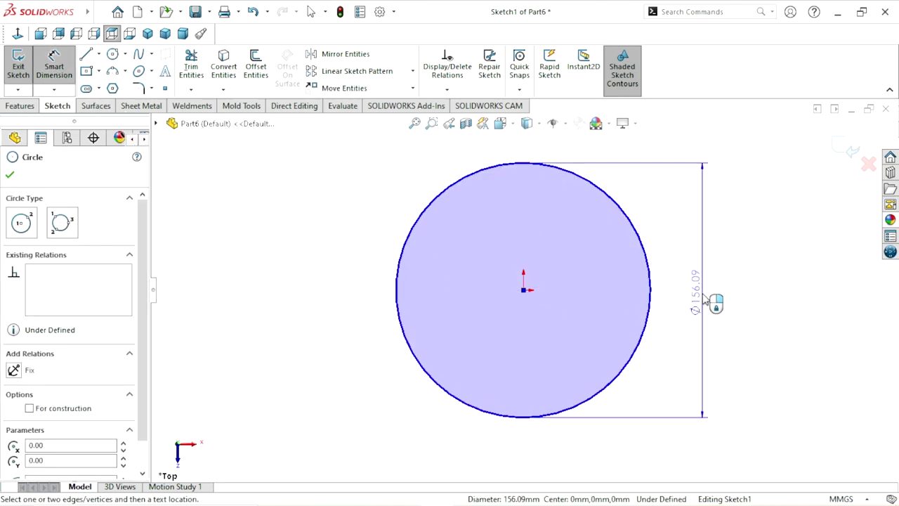
{"action": "left_click", "coordinate": [708, 298]}
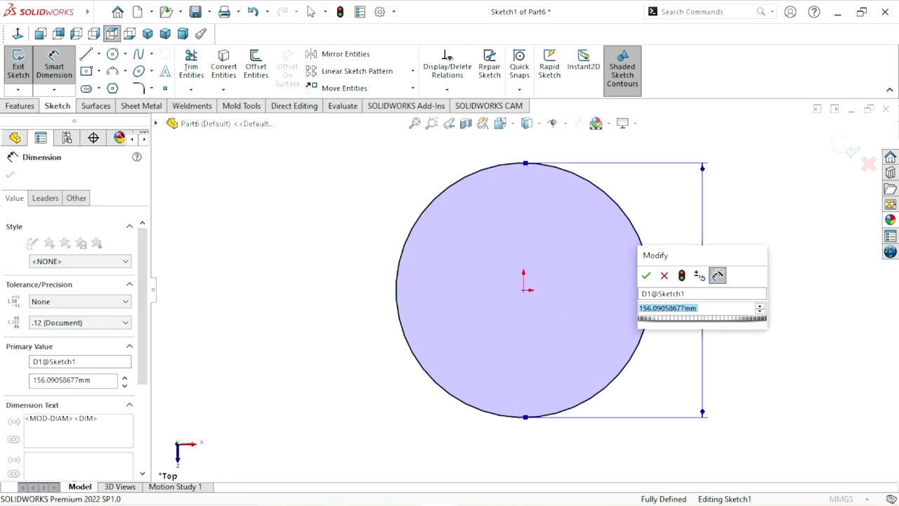
{"action": "type", "text": "90"}
{"action": "left_click", "coordinate": [646, 276]}
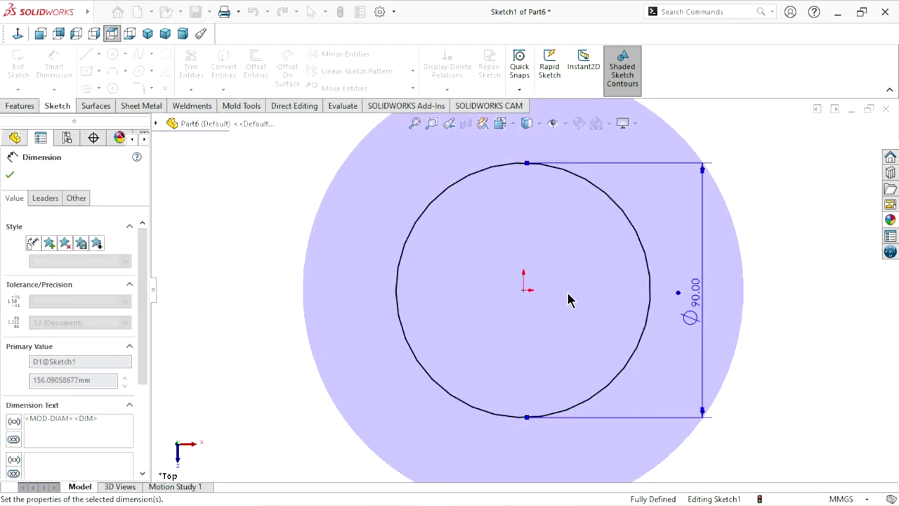
{"action": "left_click", "coordinate": [10, 174]}
Step: Extrude the Ø90 mm circle 3 mm into a thin disc and select its top face
{"action": "left_click", "coordinate": [21, 106]}
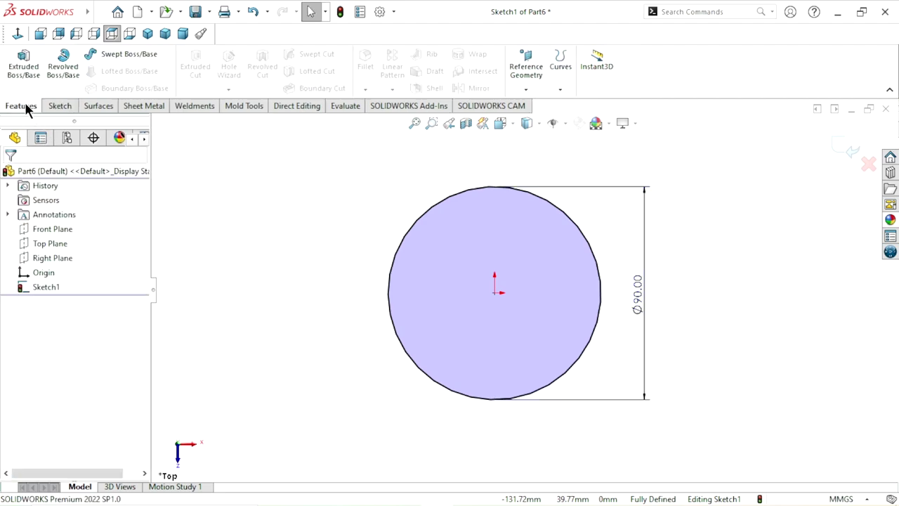
{"action": "left_click", "coordinate": [19, 69]}
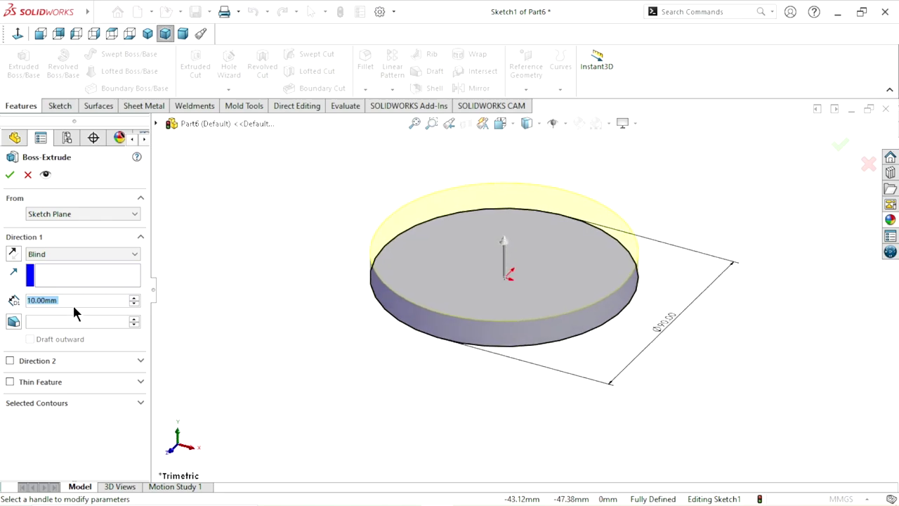
{"action": "left_click", "coordinate": [75, 302]}
{"action": "type", "text": "3"}
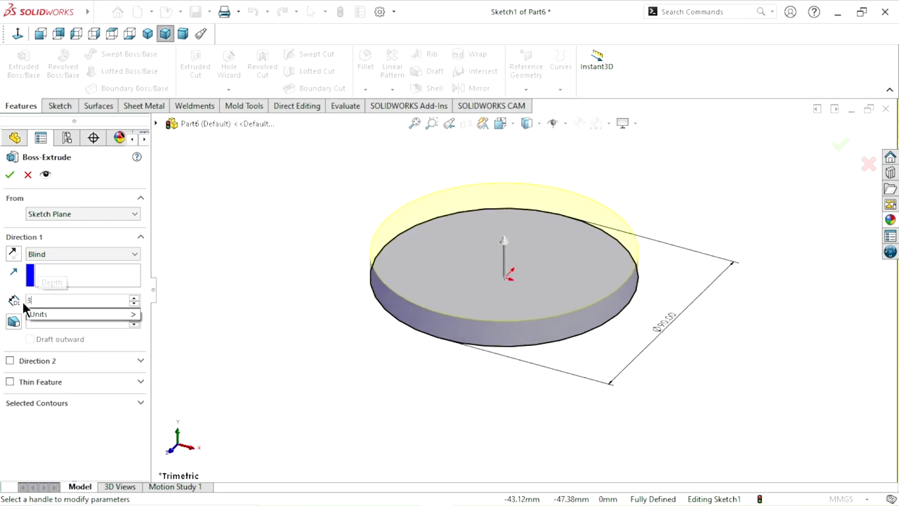
{"action": "key", "text": "Return"}
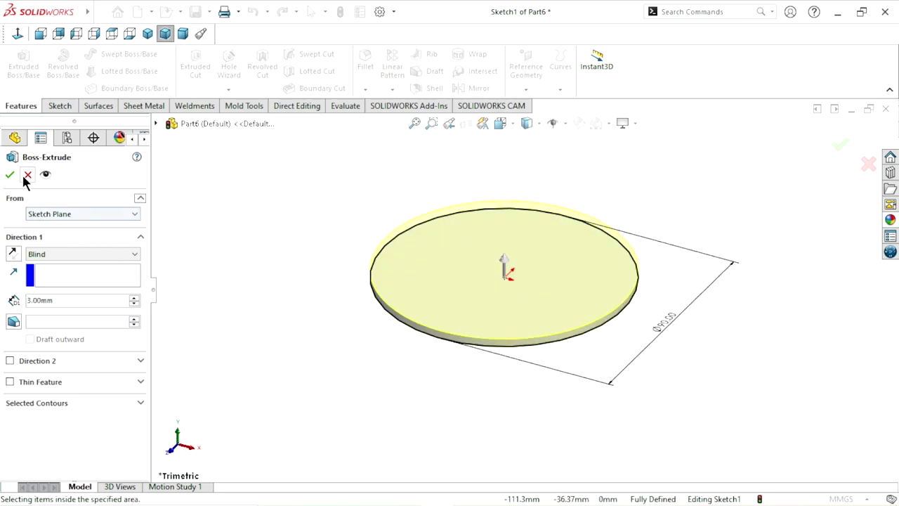
{"action": "left_click", "coordinate": [9, 175]}
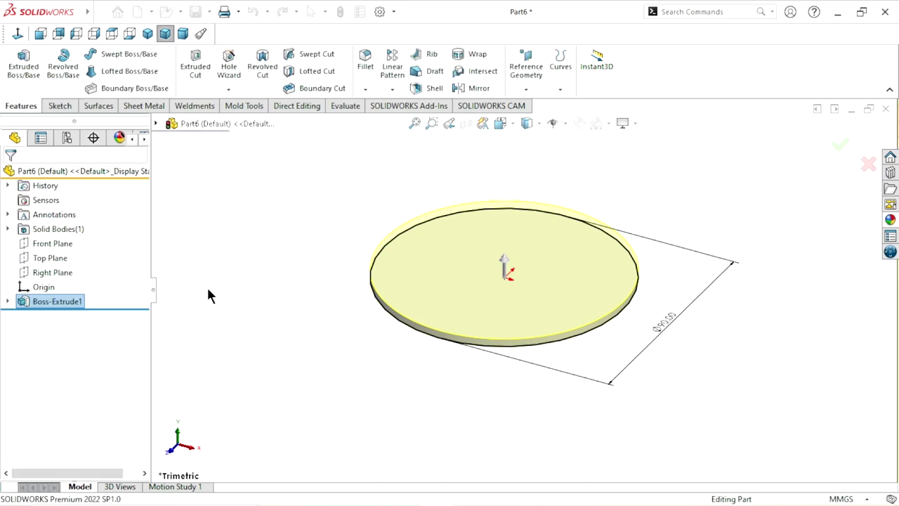
{"action": "left_click", "coordinate": [459, 313]}
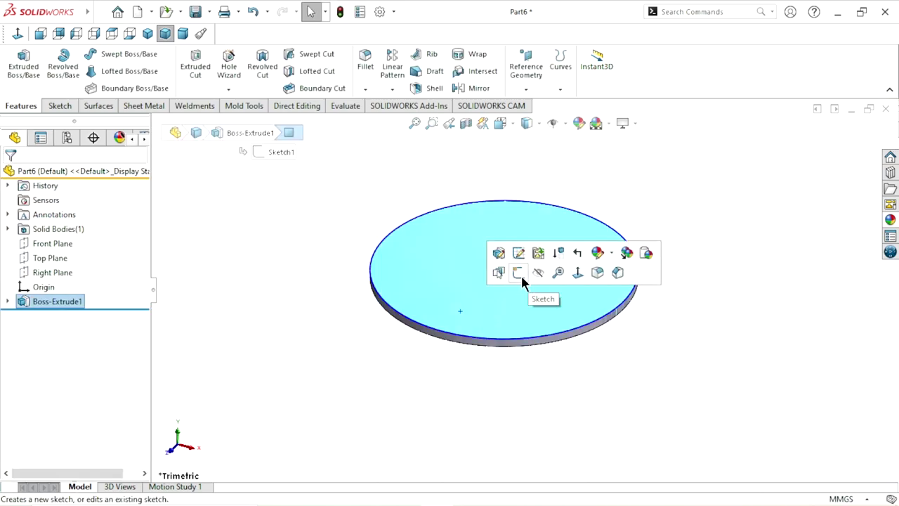
Step: Sketch an origin-centred circle on the disc's top face and dimension it Ø75 mm
{"action": "left_click", "coordinate": [520, 273]}
{"action": "left_click", "coordinate": [17, 33]}
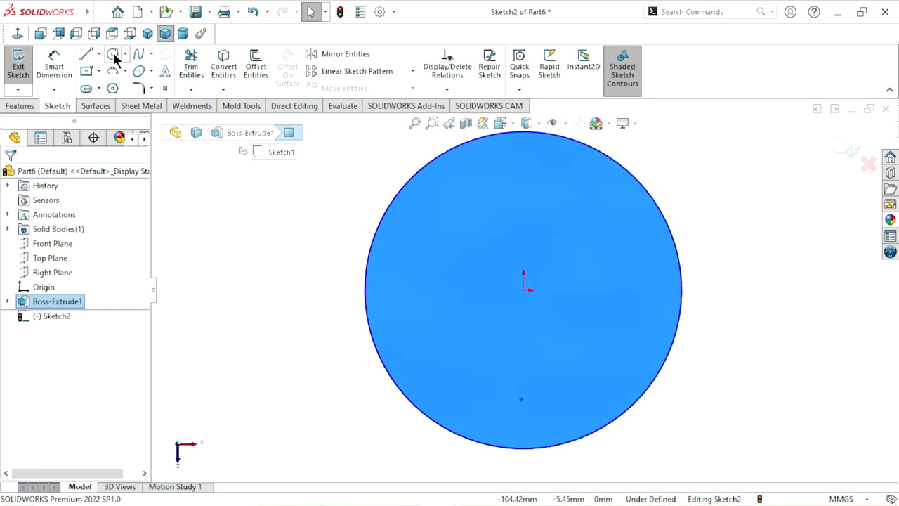
{"action": "left_click", "coordinate": [113, 54]}
{"action": "left_click", "coordinate": [523, 289]}
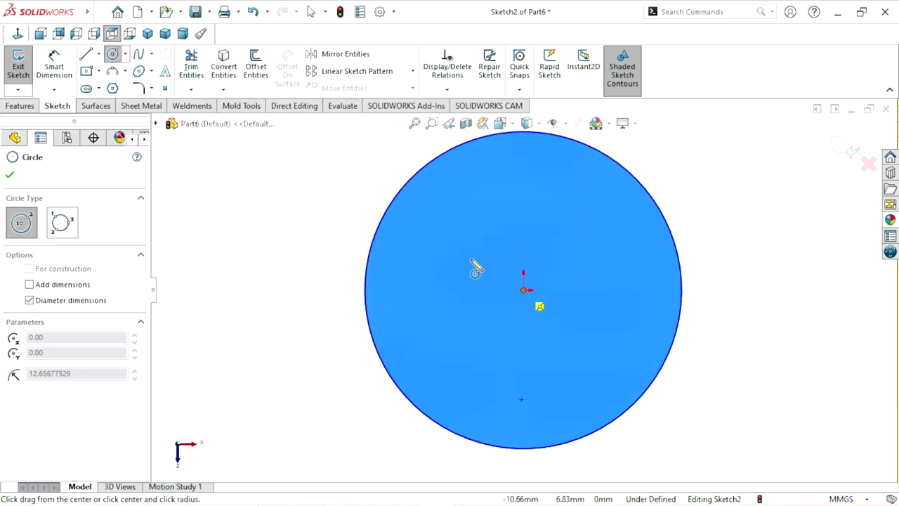
{"action": "left_click", "coordinate": [425, 241]}
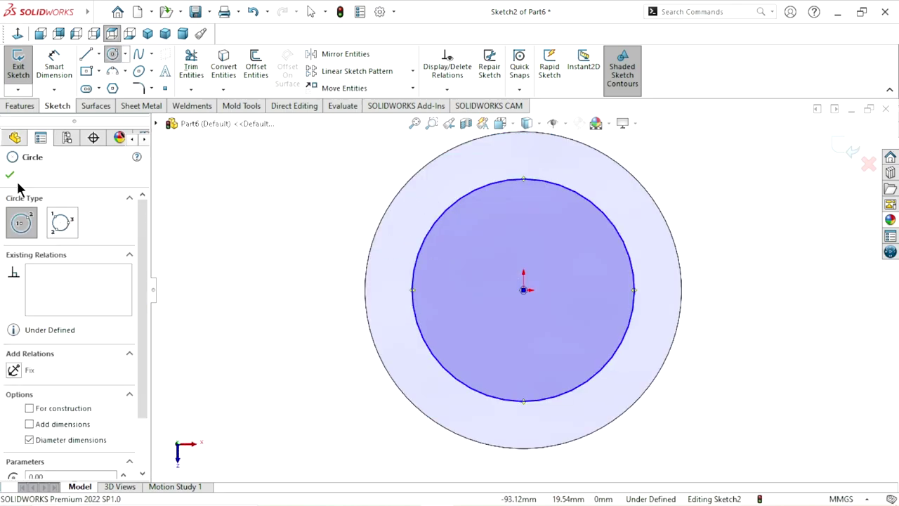
{"action": "left_click", "coordinate": [11, 175]}
{"action": "left_click", "coordinate": [54, 65]}
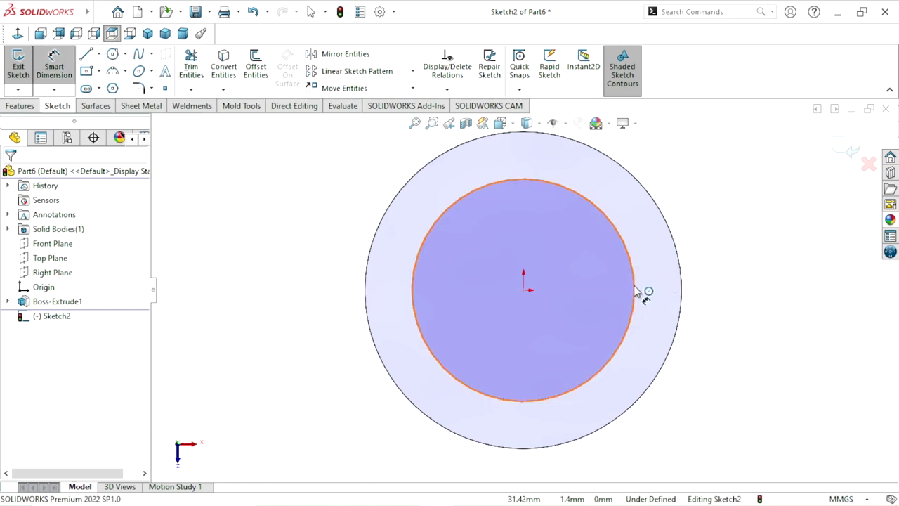
{"action": "left_click", "coordinate": [635, 291]}
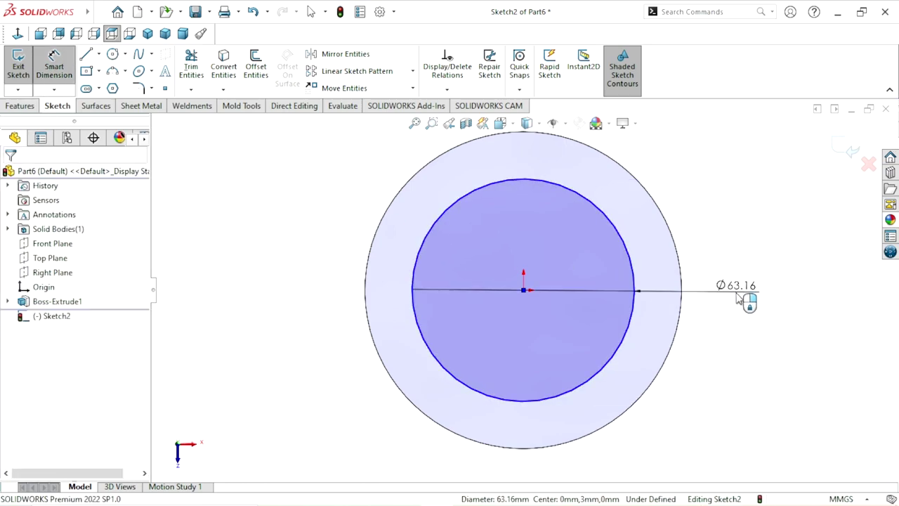
{"action": "left_click", "coordinate": [734, 289]}
{"action": "type", "text": "75"}
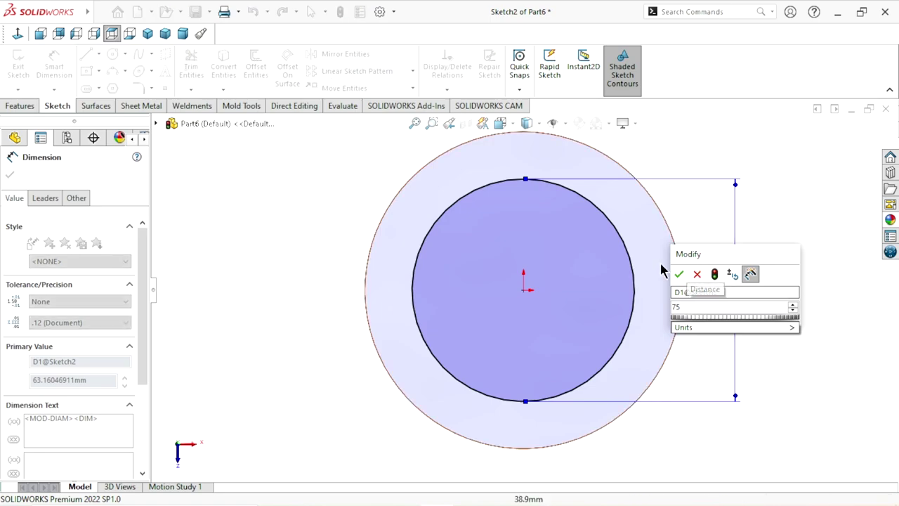
{"action": "left_click", "coordinate": [678, 274]}
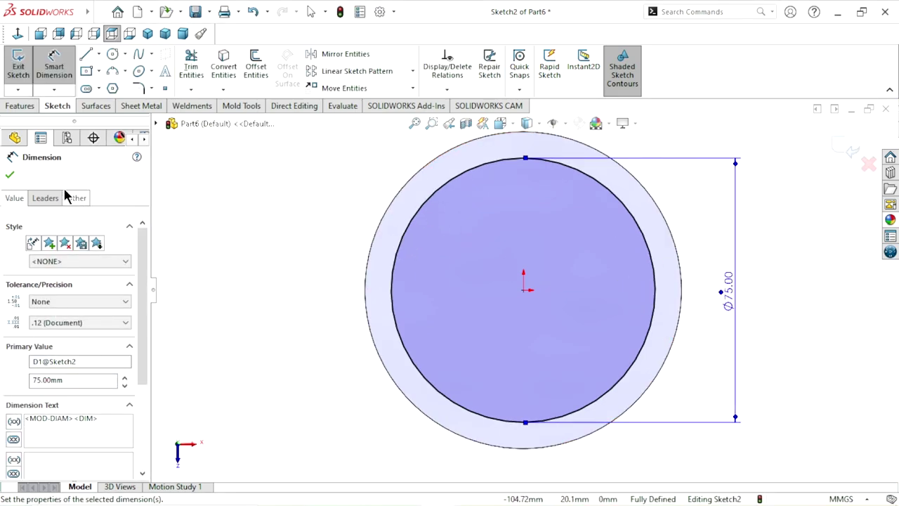
{"action": "left_click", "coordinate": [10, 174]}
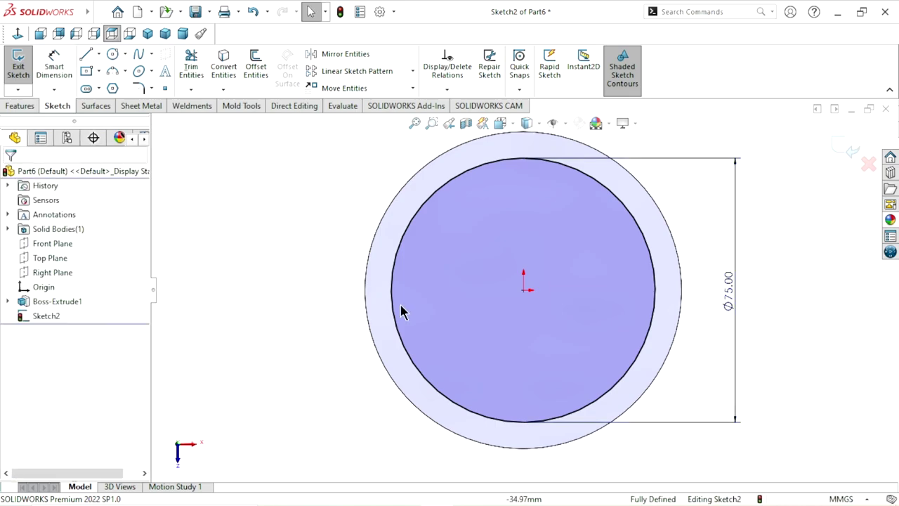
Step: Make the Ø75 circle construction geometry, exit the sketch, and select the plate's face
{"action": "left_click", "coordinate": [403, 239]}
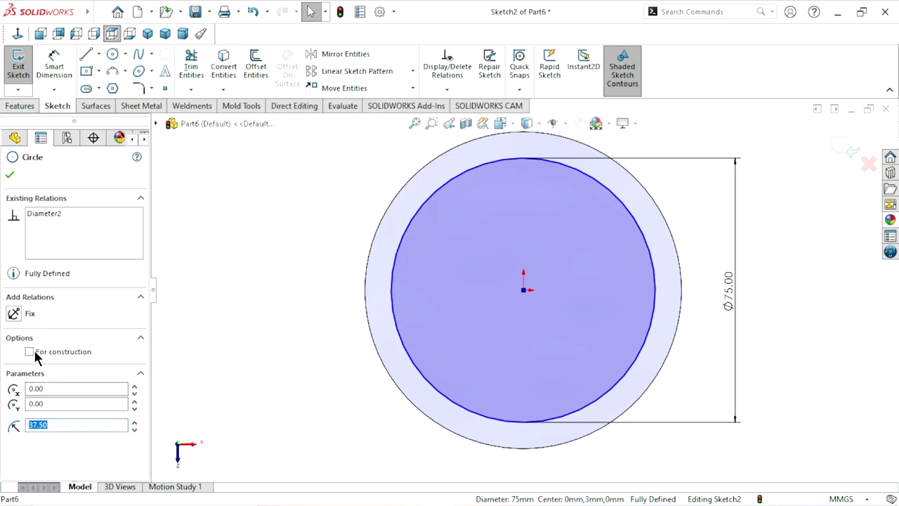
{"action": "left_click", "coordinate": [29, 352]}
{"action": "left_click", "coordinate": [10, 178]}
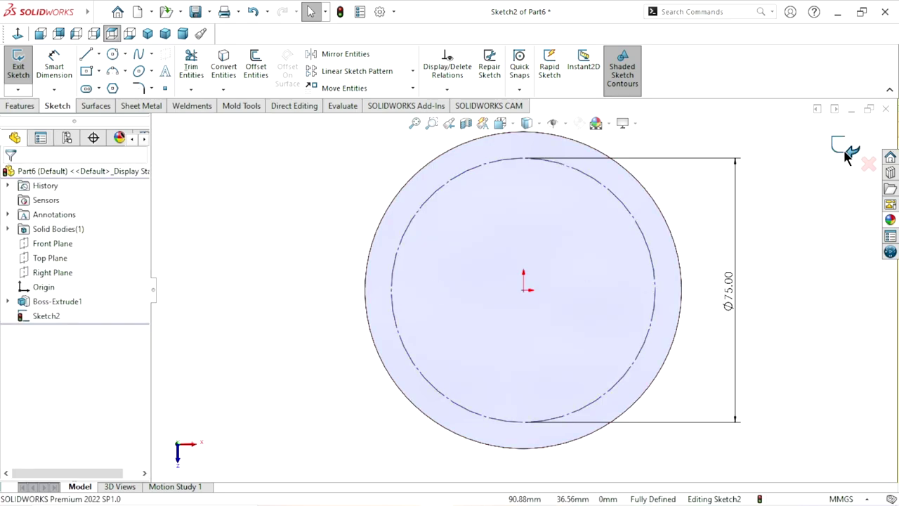
{"action": "key", "text": "ctrl+b"}
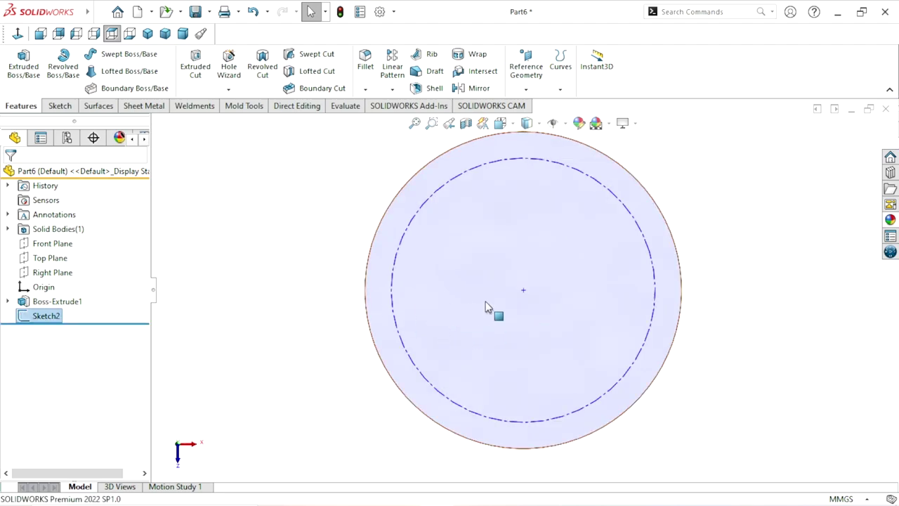
{"action": "left_click", "coordinate": [442, 303]}
Step: Specify an M4 ANSI Metric Socket Countersunk Head Cap countersink hole in Hole Wizard
{"action": "left_click", "coordinate": [230, 73]}
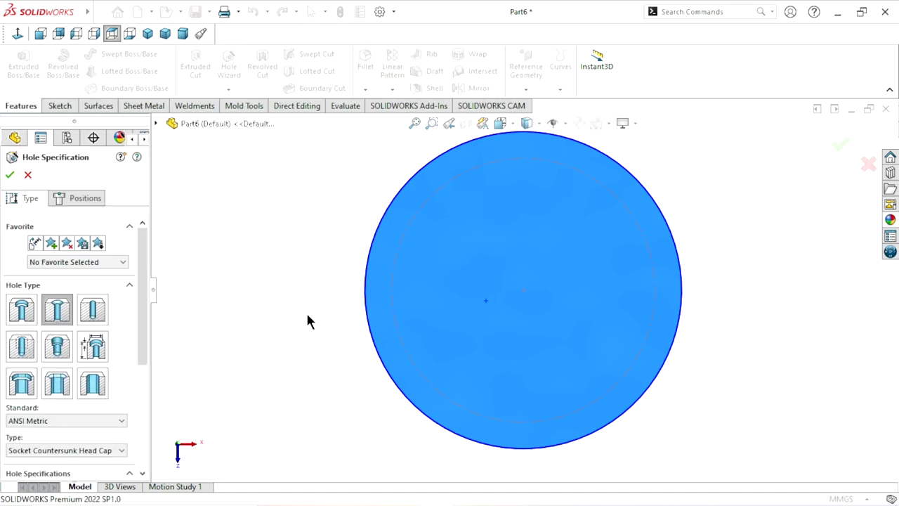
{"action": "left_click", "coordinate": [67, 316]}
{"action": "left_click_drag", "start_coordinate": [145, 281], "coordinate": [144, 296]}
{"action": "scroll", "coordinate": [118, 363], "scroll_direction": "down", "scroll_amount": 1}
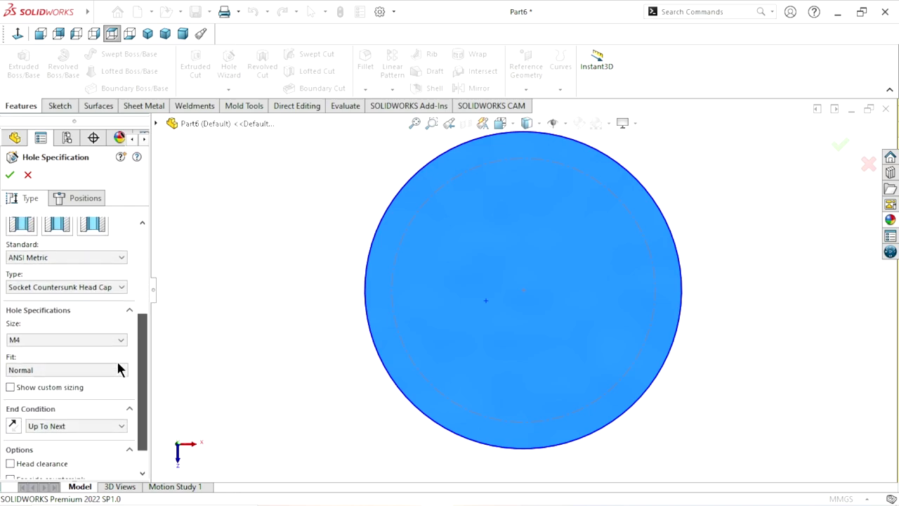
{"action": "left_click", "coordinate": [124, 288]}
{"action": "left_click", "coordinate": [128, 290]}
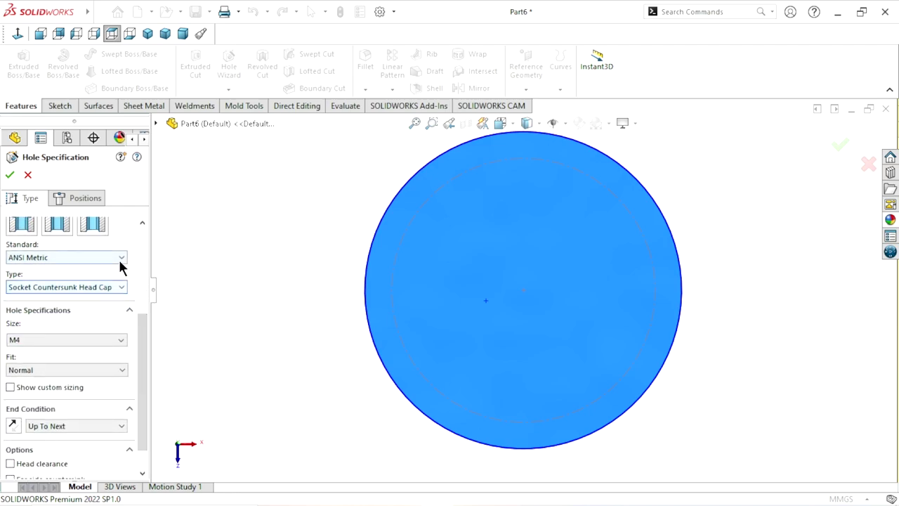
{"action": "left_click", "coordinate": [120, 259]}
{"action": "left_click", "coordinate": [118, 264]}
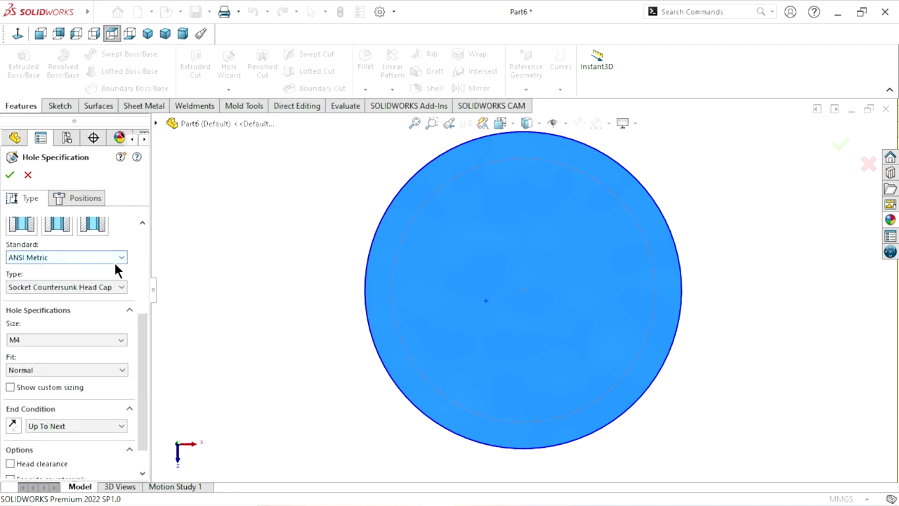
{"action": "left_click", "coordinate": [56, 340]}
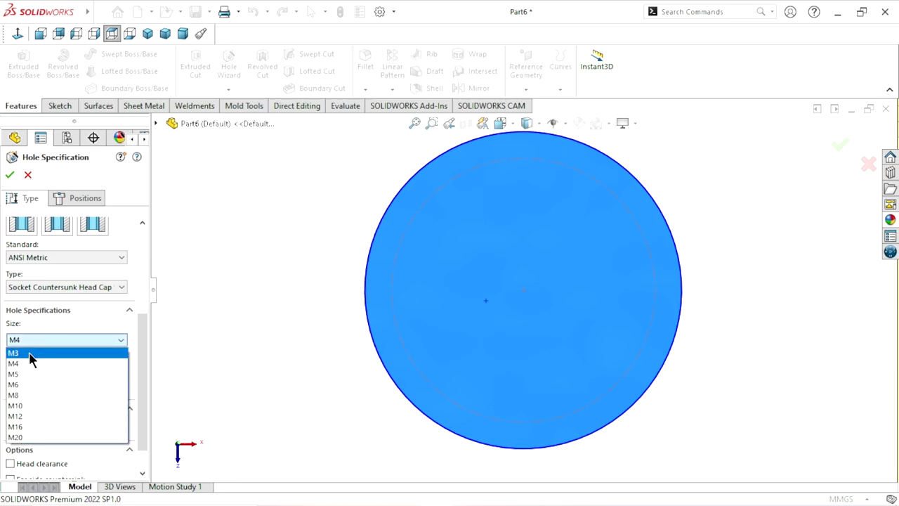
{"action": "left_click", "coordinate": [32, 363]}
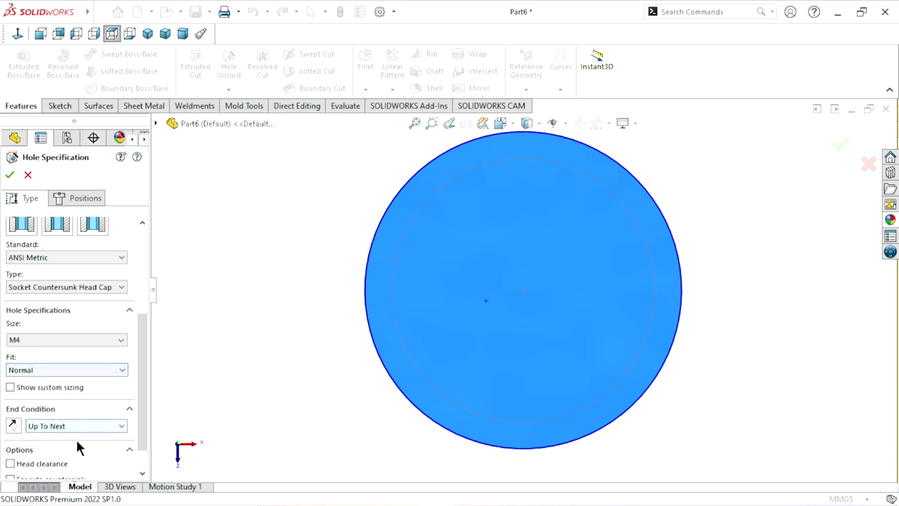
{"action": "scroll", "coordinate": [138, 394], "scroll_direction": "down", "scroll_amount": 2}
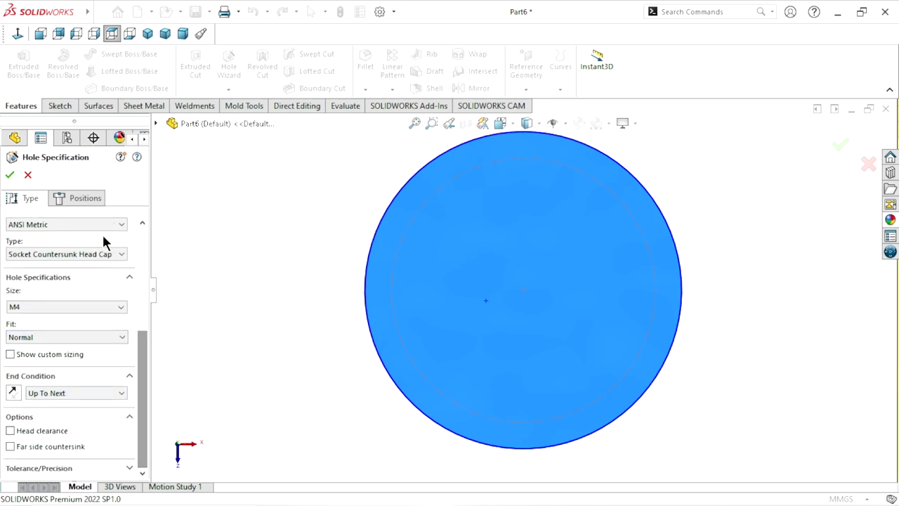
{"action": "left_click", "coordinate": [85, 198]}
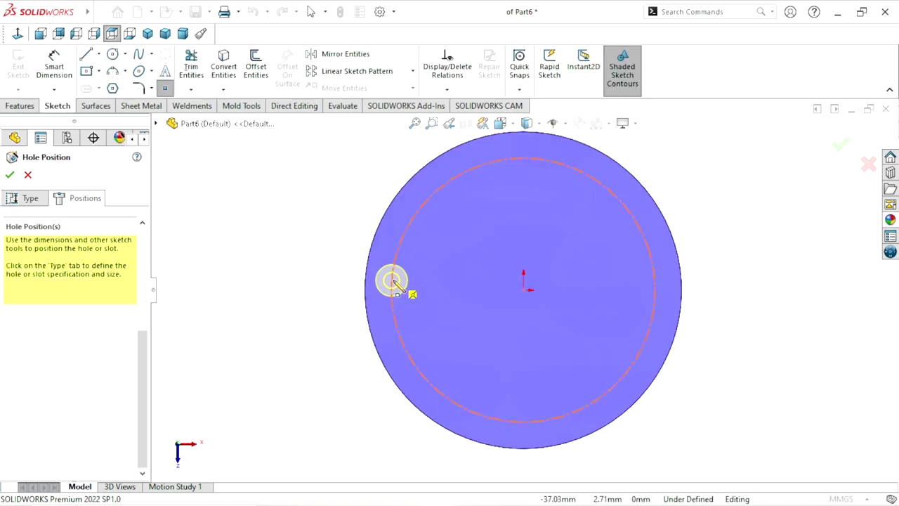
Step: Place the two M4 holes at the left and right points of the Ø75 circle
{"action": "left_click", "coordinate": [391, 290]}
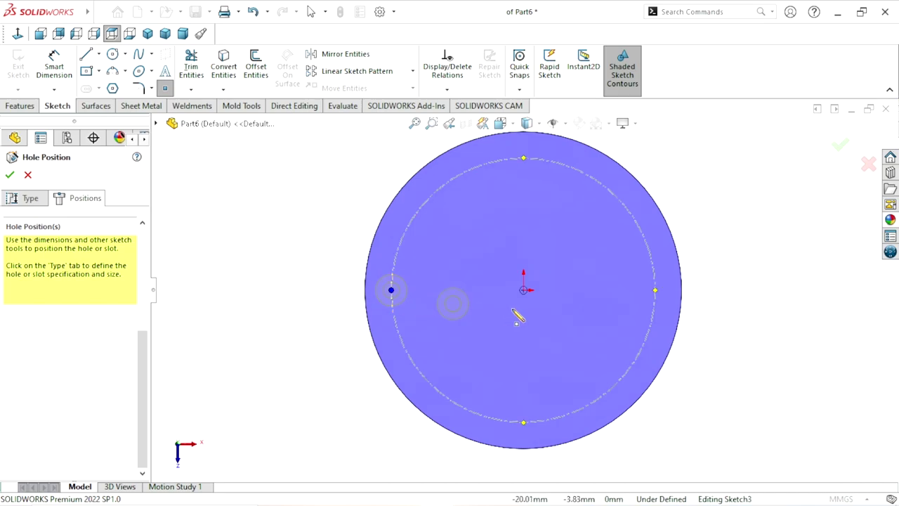
{"action": "left_click", "coordinate": [655, 290]}
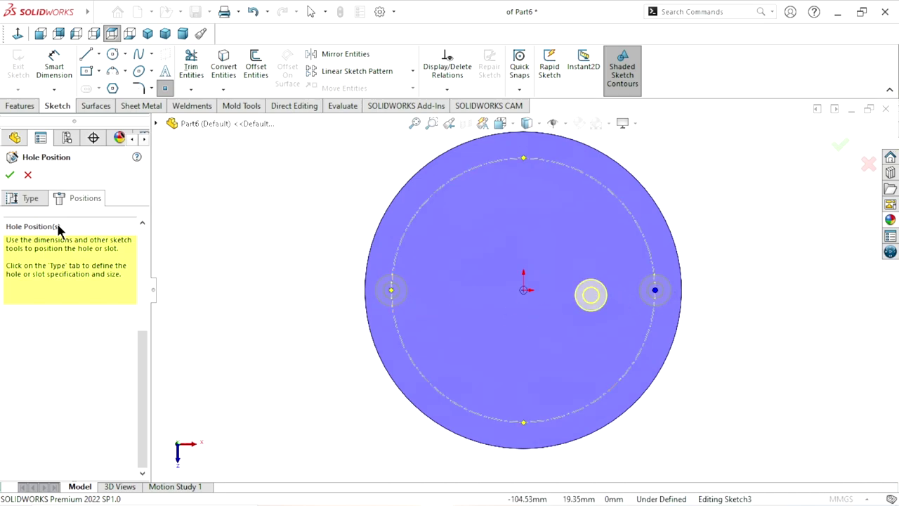
{"action": "left_click", "coordinate": [10, 175]}
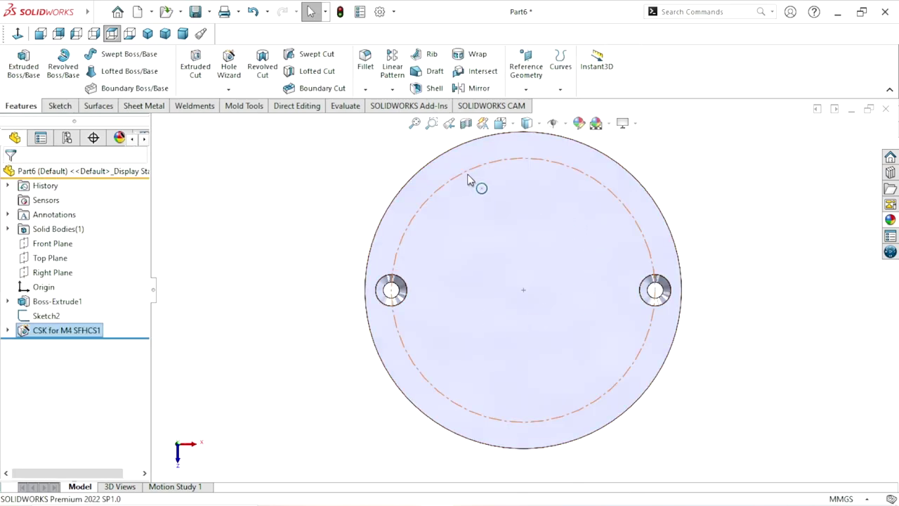
Step: Hide the Ø75 reference sketch, apply brushed steel to the disc, and view it in trimetric
{"action": "left_click", "coordinate": [471, 176]}
{"action": "left_click", "coordinate": [523, 133]}
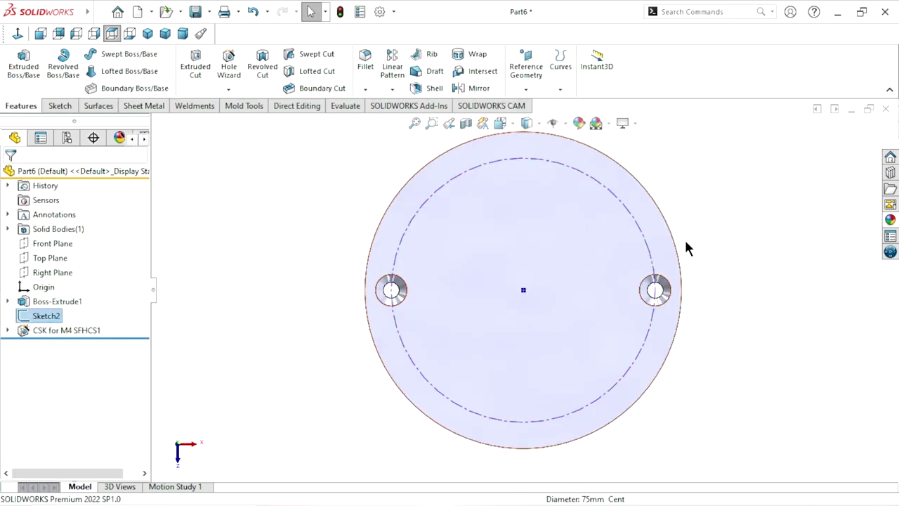
{"action": "left_click", "coordinate": [890, 220]}
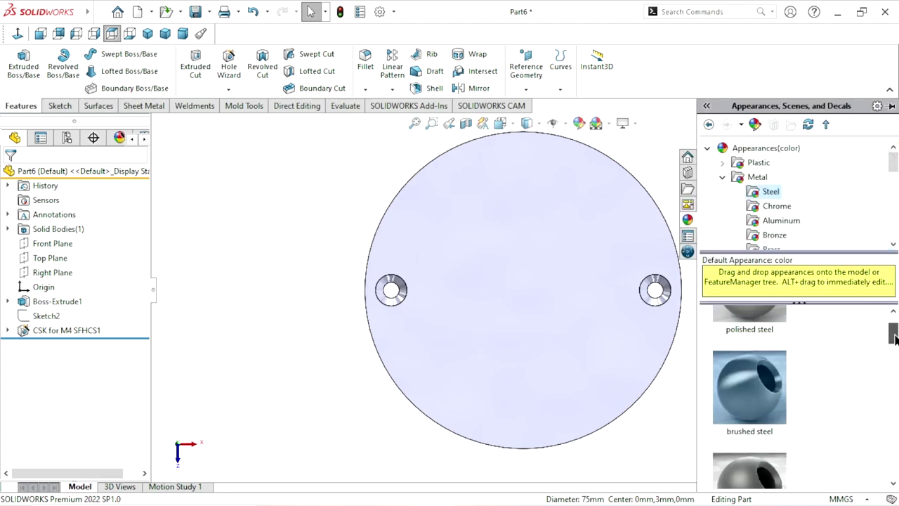
{"action": "left_click_drag", "start_coordinate": [895, 344], "coordinate": [895, 334]}
{"action": "left_click", "coordinate": [775, 397]}
{"action": "left_click_drag", "start_coordinate": [775, 398], "coordinate": [432, 373]}
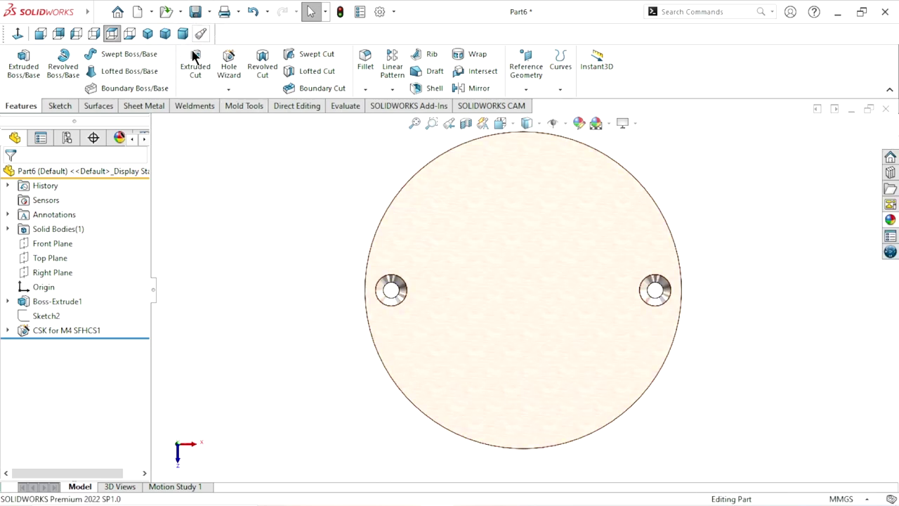
{"action": "left_click", "coordinate": [163, 34]}
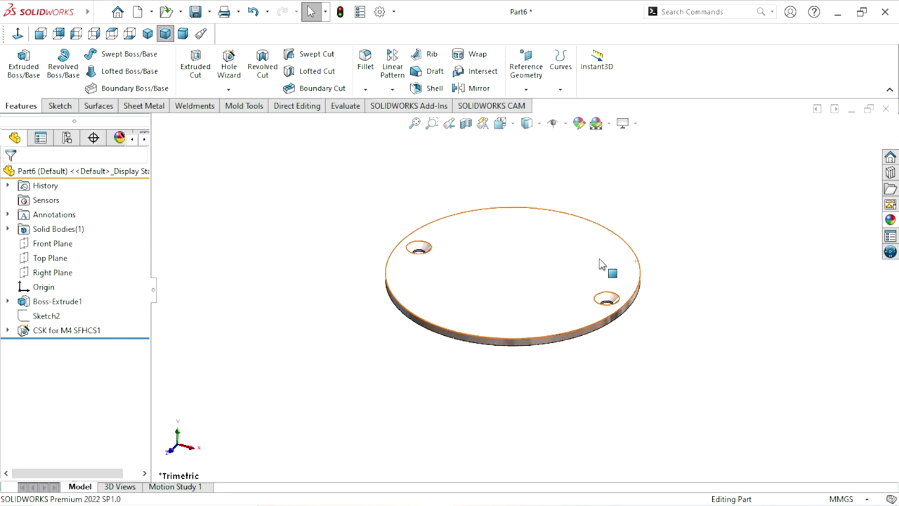
{"action": "middle_click_drag", "start_coordinate": [611, 258], "coordinate": [594, 264], "text": "ctrl"}
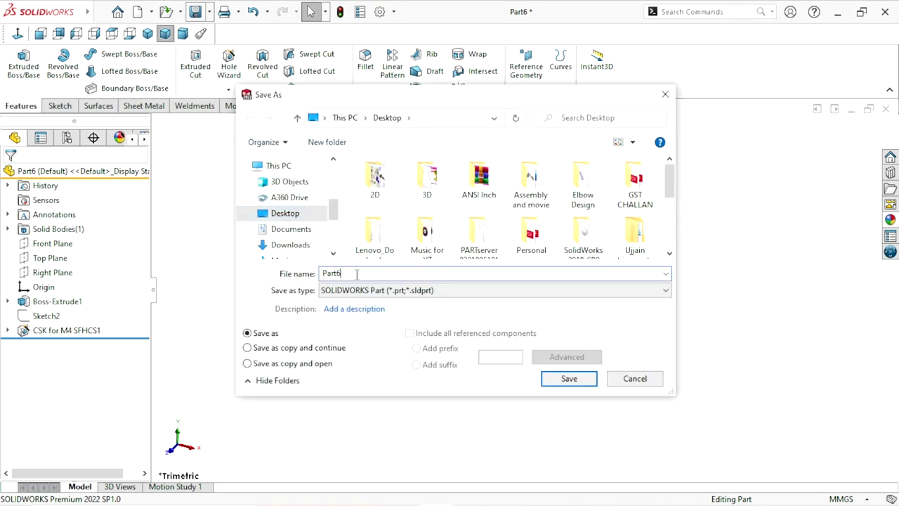
Step: Save the disc as 'Part5 Bottom plate' in Desktop\3D\Manual jack and close it
{"action": "key", "text": "BackSpace"}
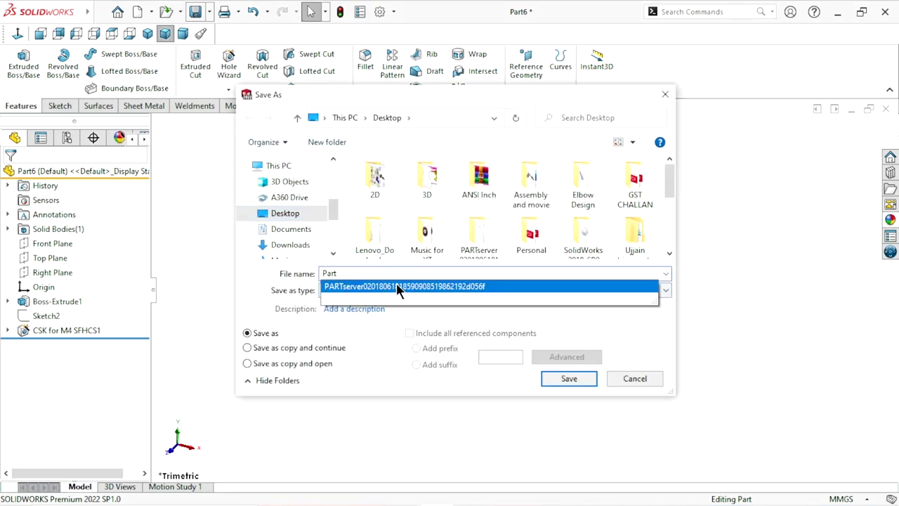
{"action": "type", "text": "5"}
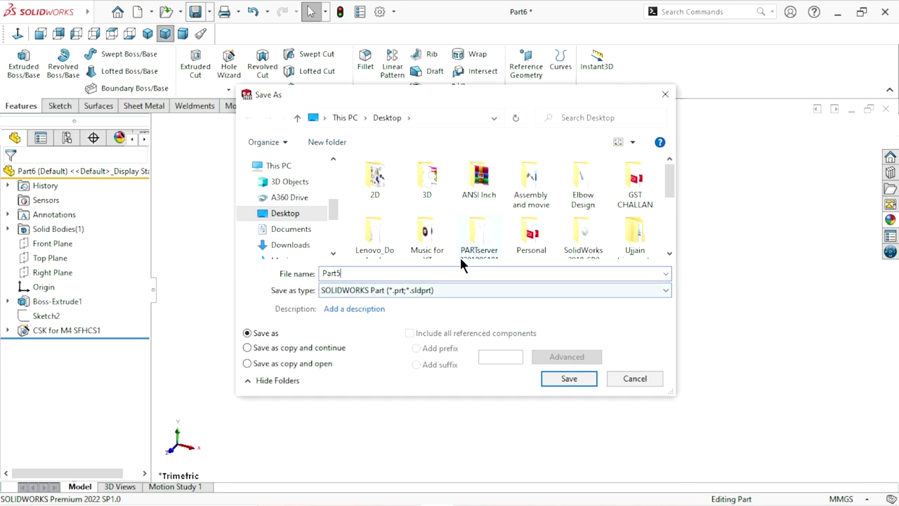
{"action": "left_click", "coordinate": [671, 257]}
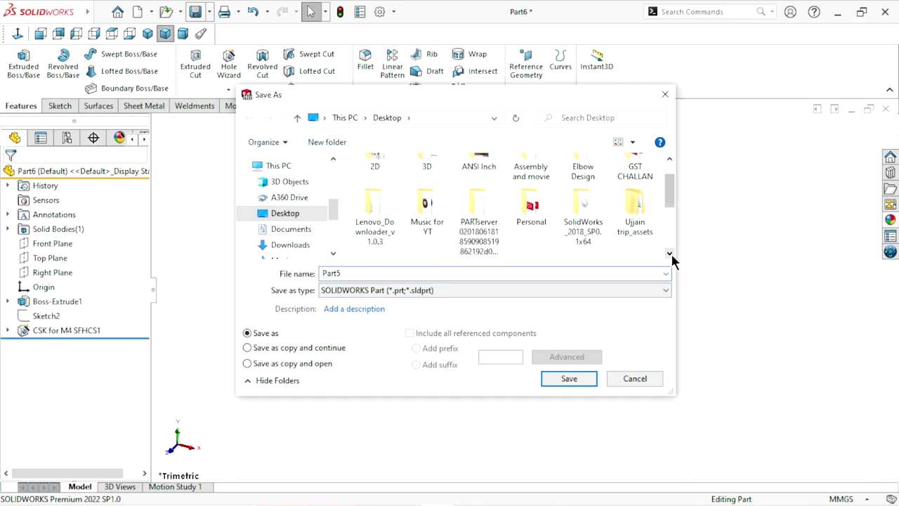
{"action": "left_click", "coordinate": [670, 257]}
{"action": "scroll", "coordinate": [425, 147], "scroll_direction": "up", "scroll_amount": 3}
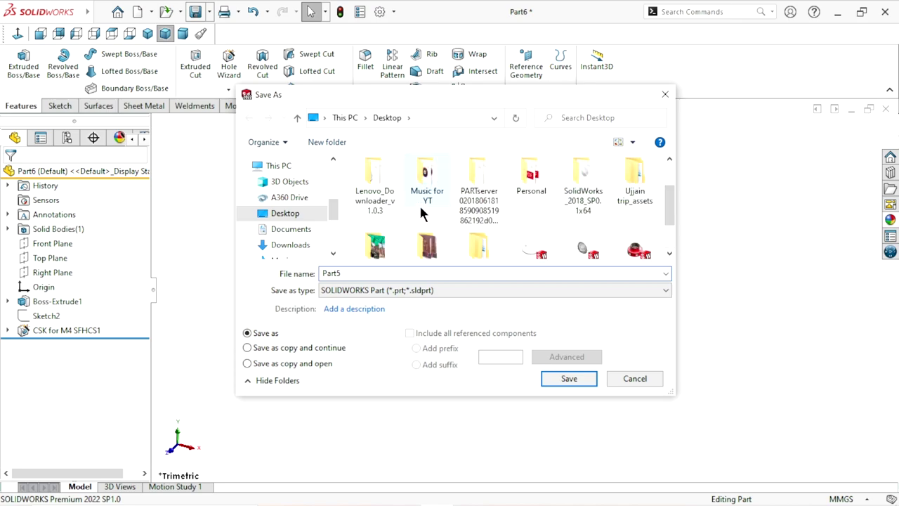
{"action": "scroll", "coordinate": [435, 175], "scroll_direction": "up", "scroll_amount": 2}
{"action": "left_click", "coordinate": [437, 184]}
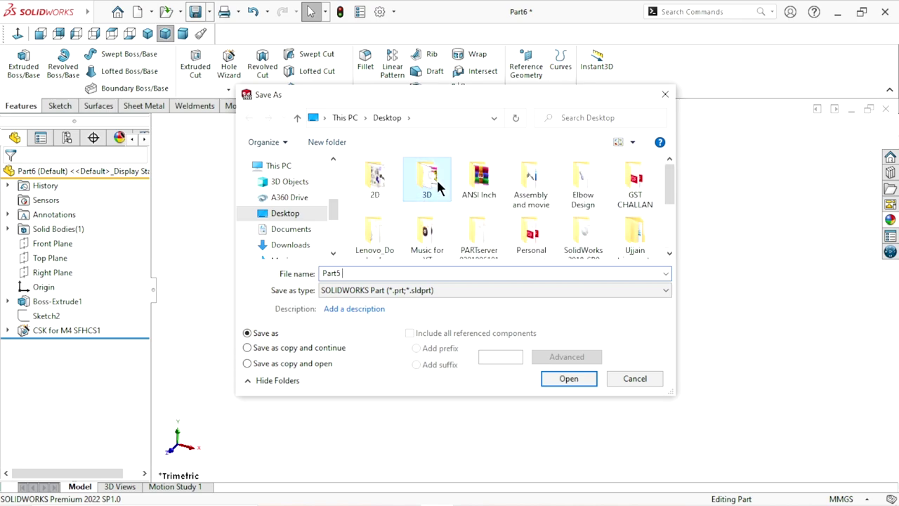
{"action": "left_click", "coordinate": [670, 252]}
{"action": "left_click", "coordinate": [670, 254]}
{"action": "double_click", "coordinate": [624, 208]}
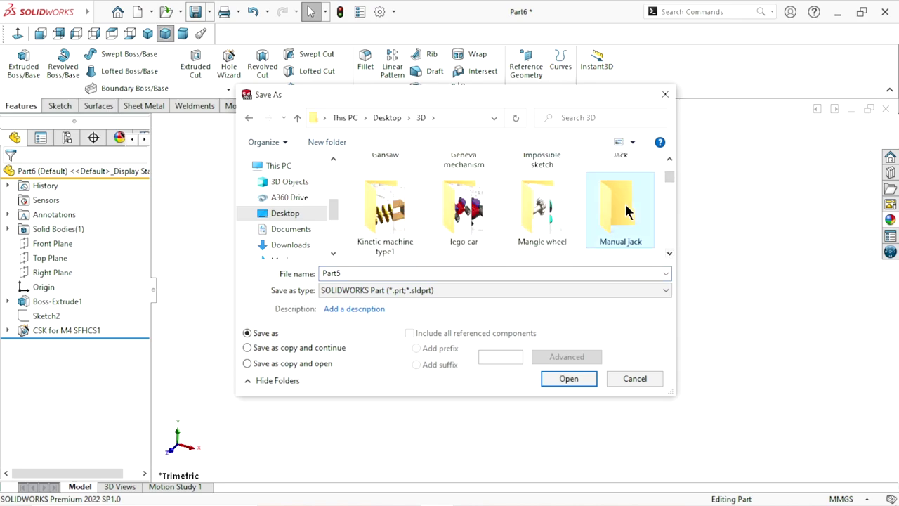
{"action": "double_click", "coordinate": [354, 273]}
{"action": "type", "text": "Bottom plate"}
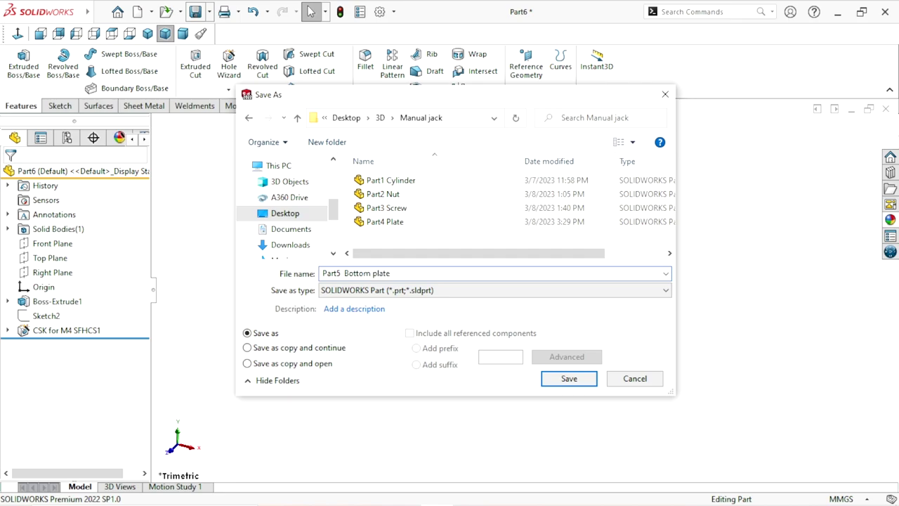
{"action": "left_click", "coordinate": [562, 379]}
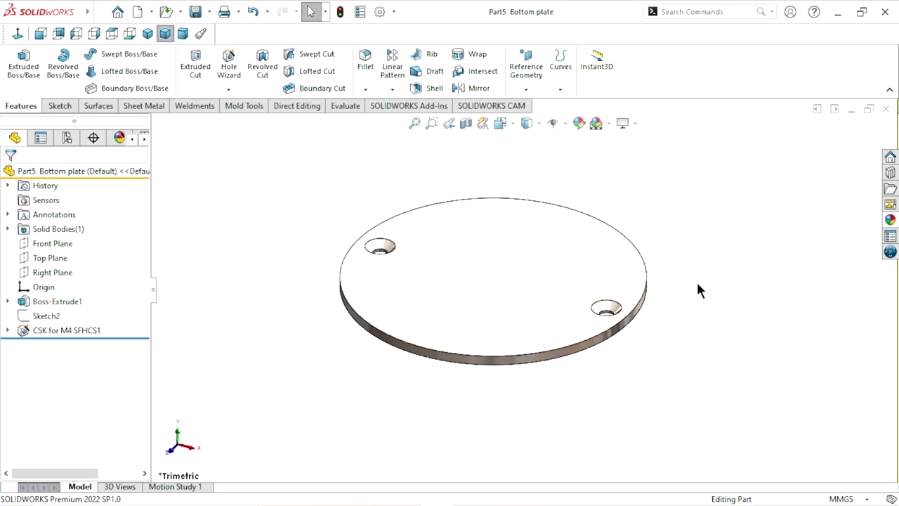
{"action": "key", "text": "ctrl+w"}
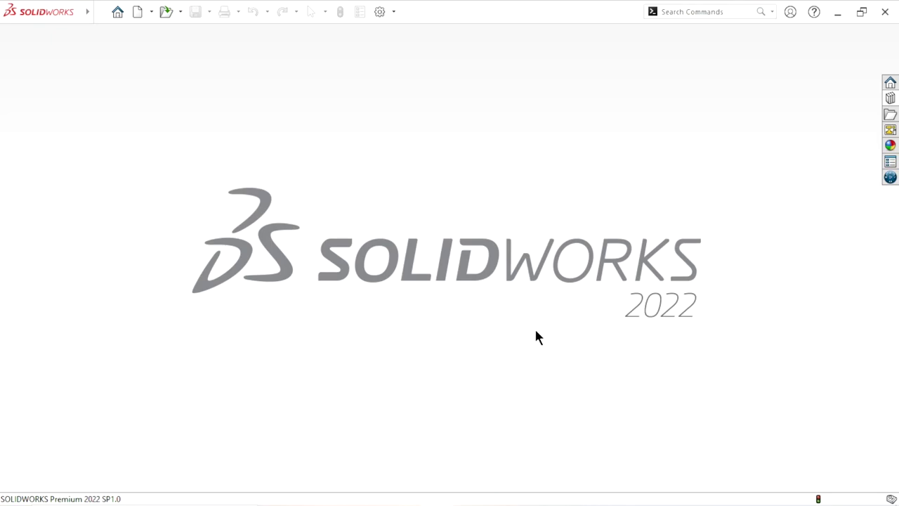
Step: Create a new Assembly document from the New SOLIDWORKS Document dialog
{"action": "left_click", "coordinate": [138, 12]}
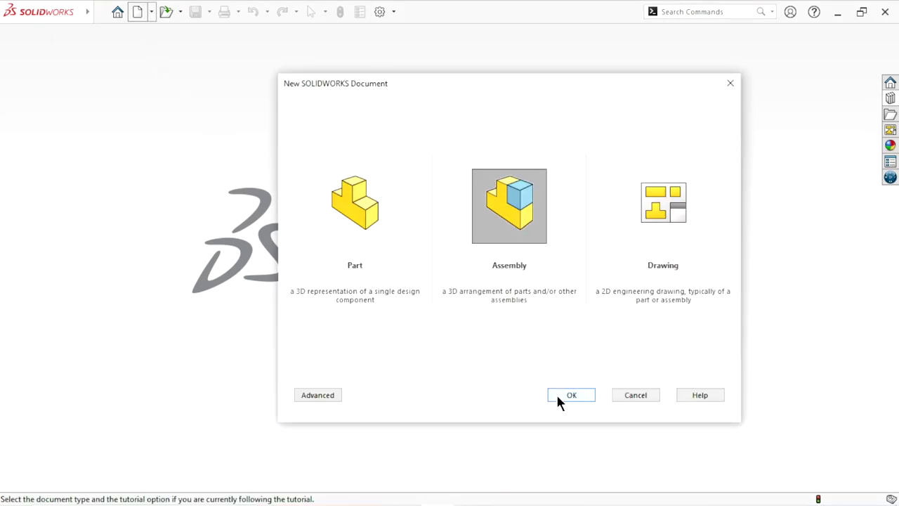
{"action": "left_click", "coordinate": [560, 394]}
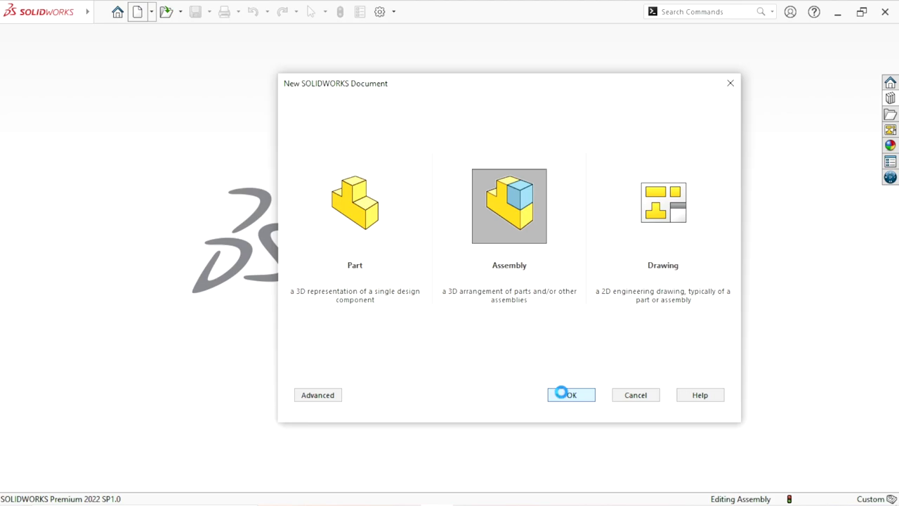
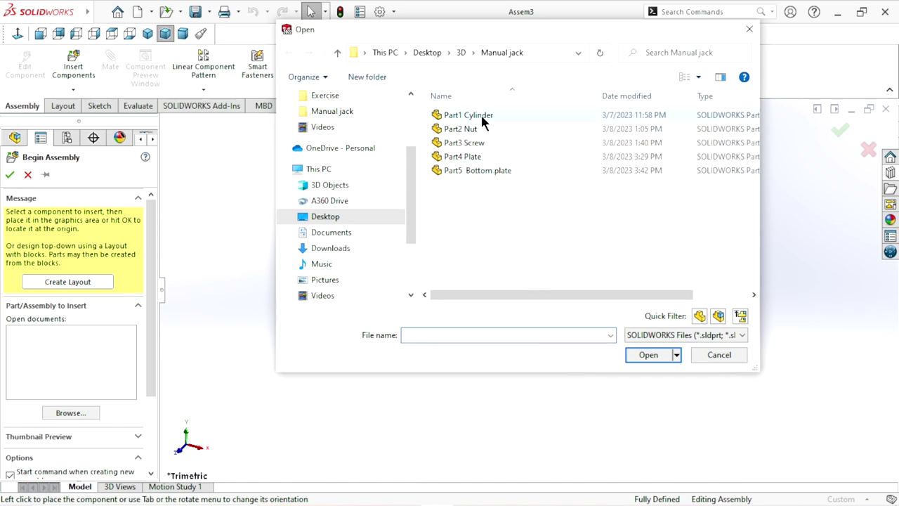
Step: Insert Part1 Cylinder into the assembly, fixed at the origin
{"action": "left_click", "coordinate": [478, 116]}
{"action": "left_click", "coordinate": [634, 357]}
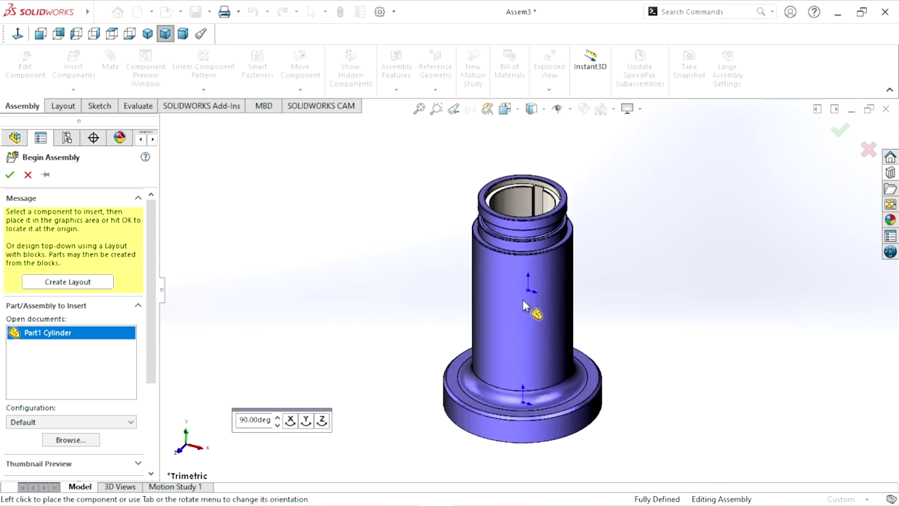
{"action": "left_click", "coordinate": [530, 296]}
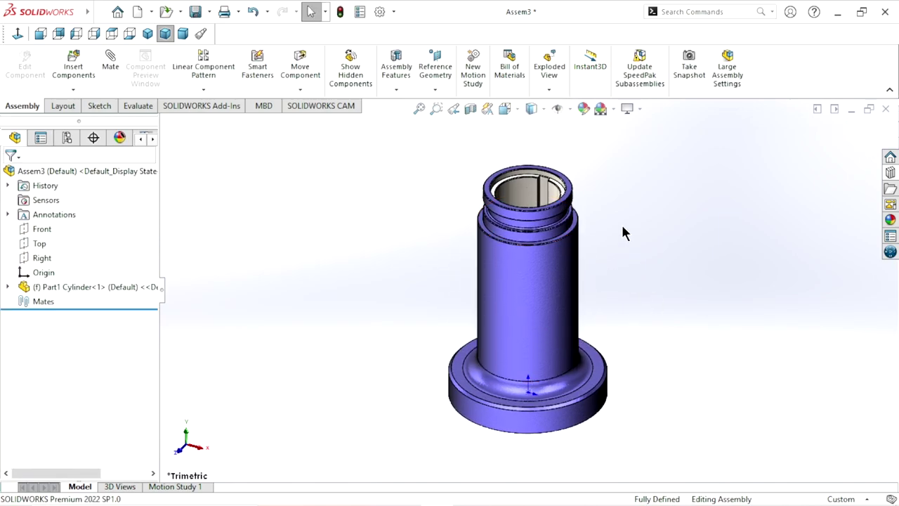
Step: Set the scene to Plain White and turn off the view origins
{"action": "left_click", "coordinate": [612, 107]}
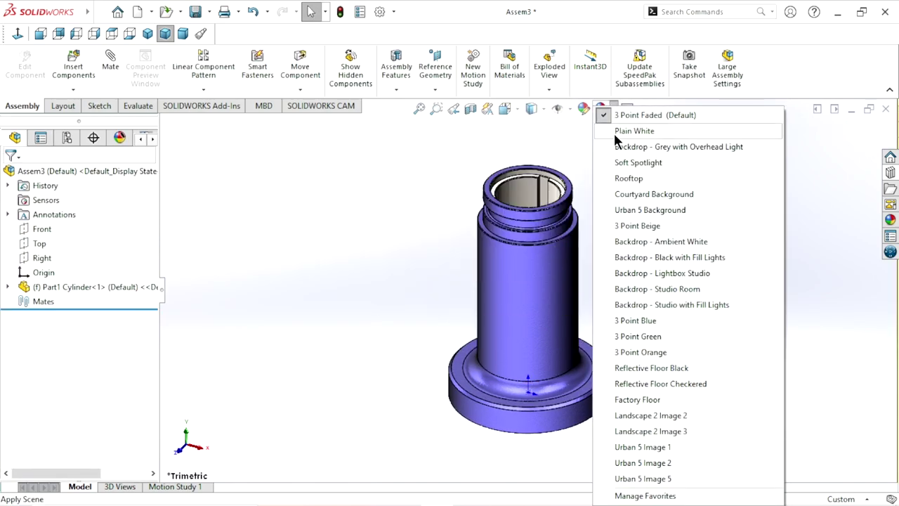
{"action": "left_click", "coordinate": [615, 133]}
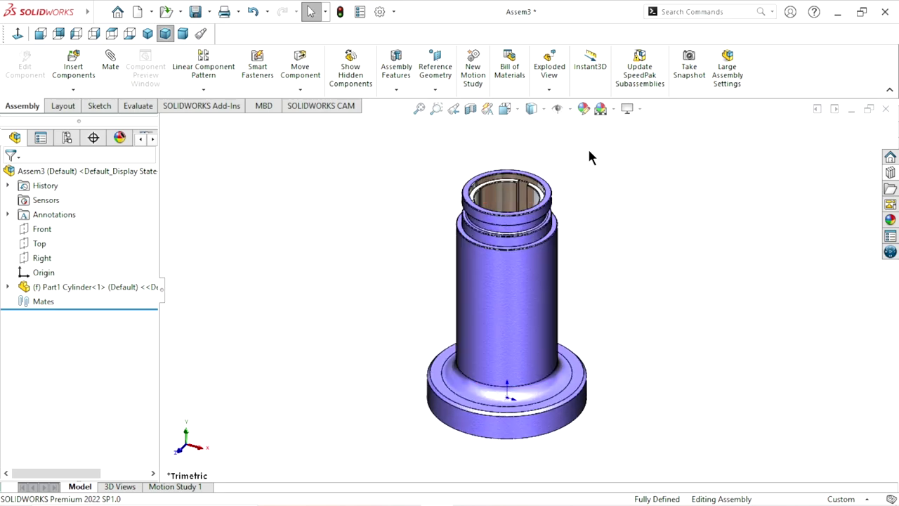
{"action": "left_click", "coordinate": [568, 107]}
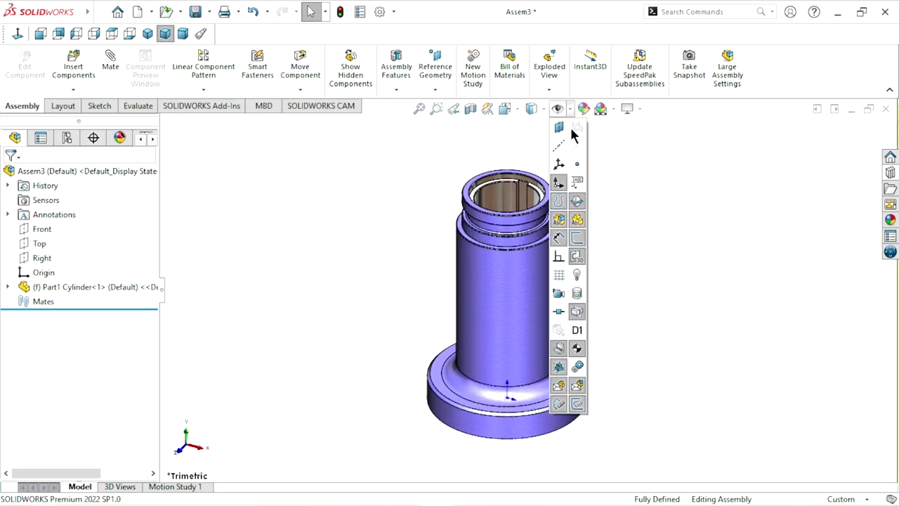
{"action": "left_click", "coordinate": [562, 175]}
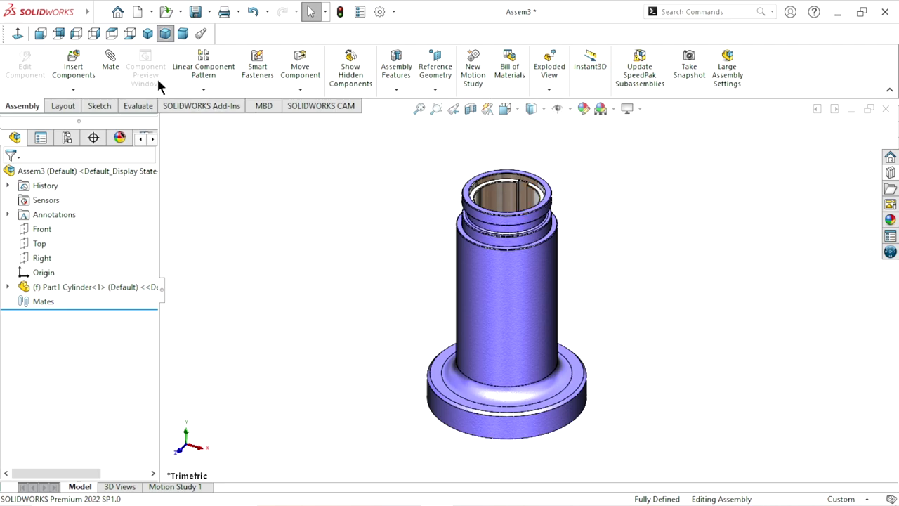
{"action": "left_click", "coordinate": [76, 67]}
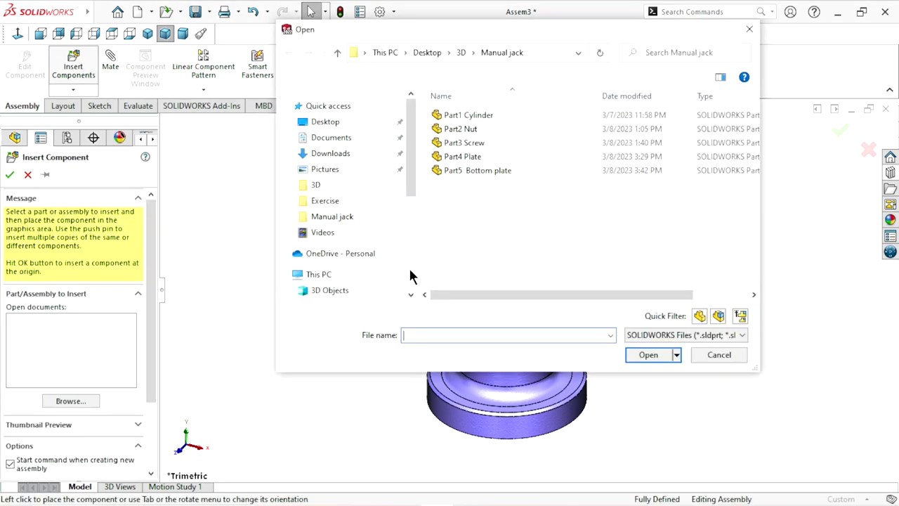
Step: Insert Part2 Nut right of the cylinder and Part3 Screw above the nut
{"action": "left_click", "coordinate": [445, 141]}
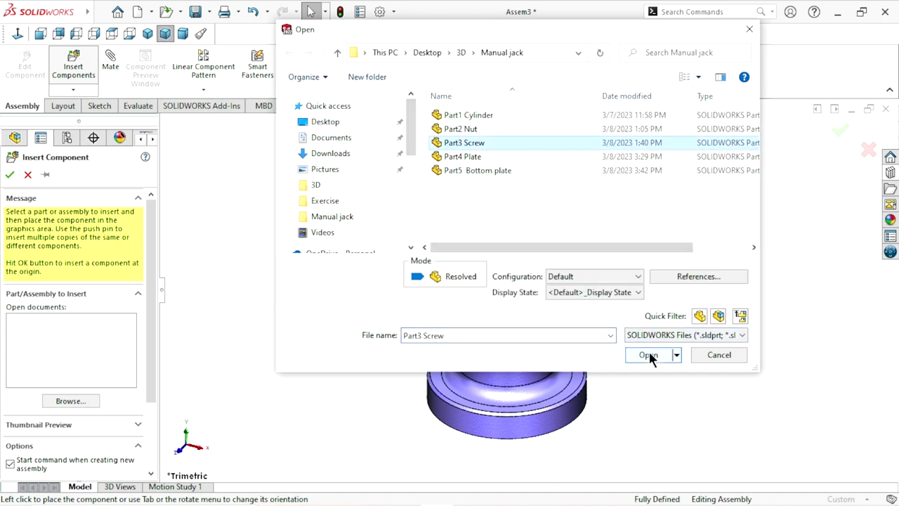
{"action": "left_click", "coordinate": [474, 130], "text": "ctrl"}
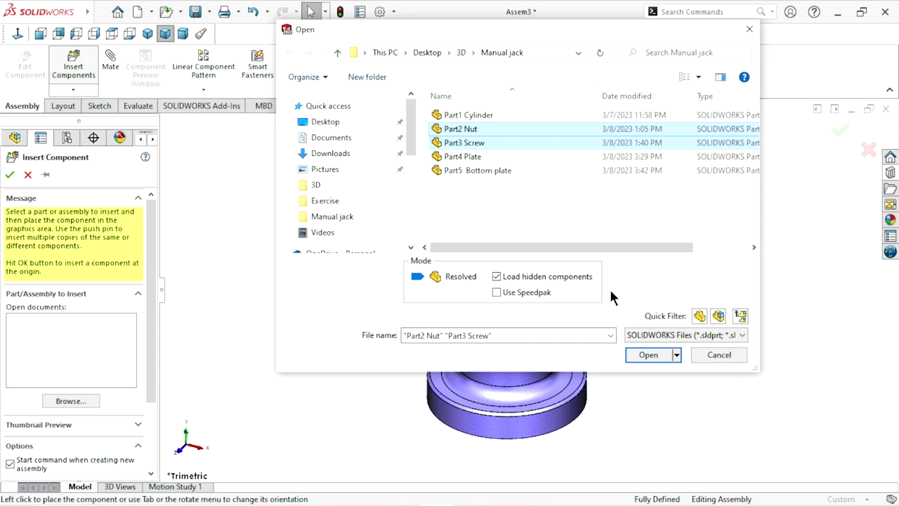
{"action": "left_click", "coordinate": [641, 355]}
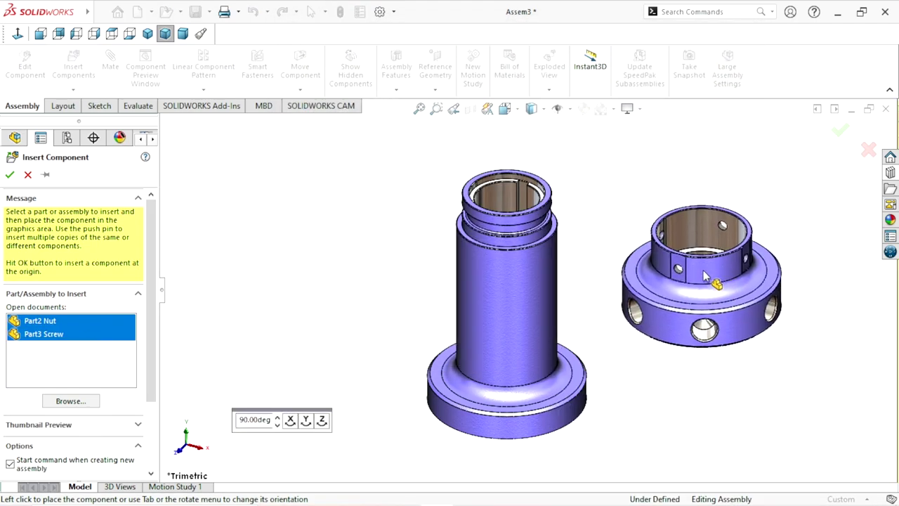
{"action": "left_click", "coordinate": [706, 276]}
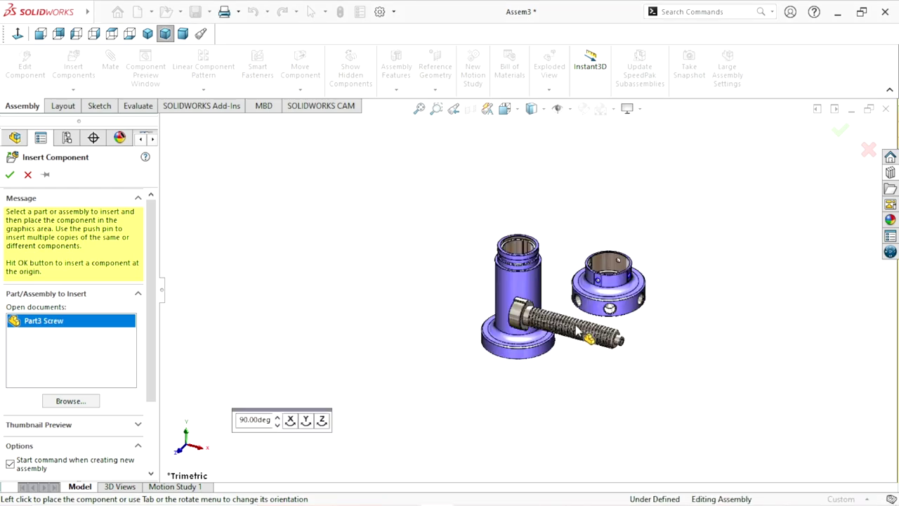
{"action": "scroll", "coordinate": [590, 260], "scroll_direction": "down", "scroll_amount": 2}
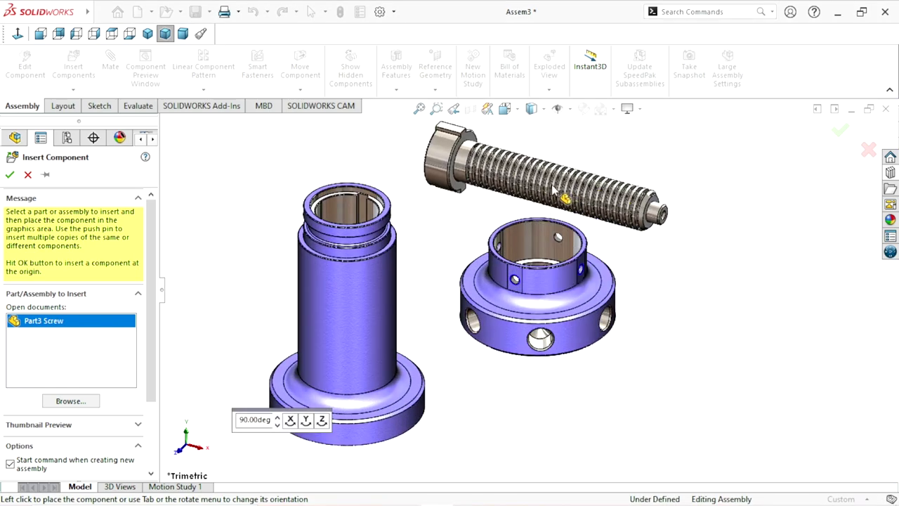
{"action": "left_click", "coordinate": [578, 200]}
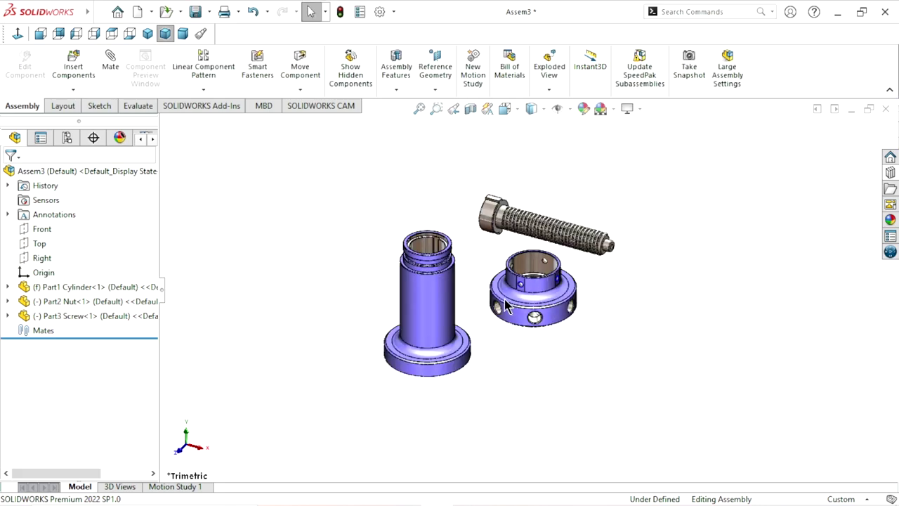
Step: Rotate the nut and screw so they line up on a common axis
{"action": "mouse_move", "coordinate": [724, 327]}
{"action": "middle_mouse_down"}
{"action": "mouse_move", "coordinate": [643, 329]}
{"action": "mouse_move", "coordinate": [629, 338]}
{"action": "middle_mouse_up"}
{"action": "left_click", "coordinate": [300, 90]}
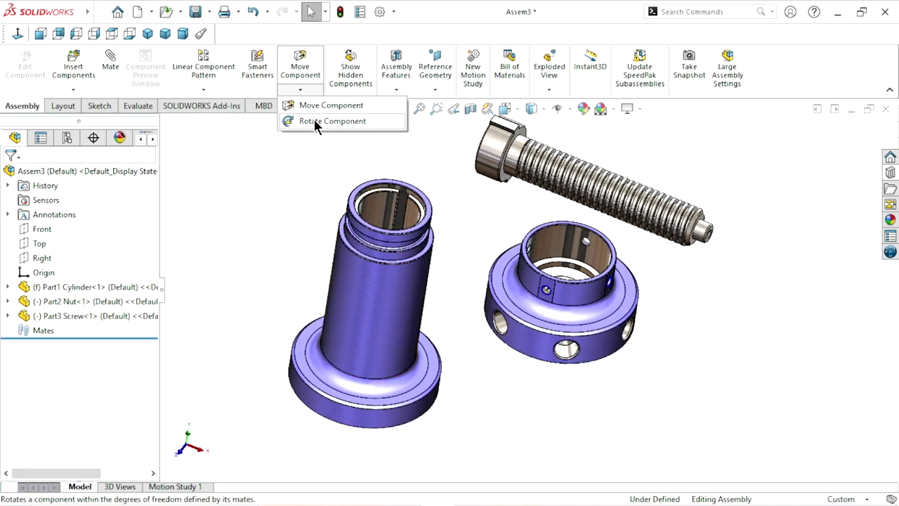
{"action": "left_click", "coordinate": [317, 121]}
{"action": "mouse_move", "coordinate": [598, 324]}
{"action": "left_mouse_down"}
{"action": "mouse_move", "coordinate": [575, 364]}
{"action": "mouse_move", "coordinate": [580, 308]}
{"action": "left_mouse_up"}
{"action": "mouse_move", "coordinate": [674, 223]}
{"action": "left_mouse_down"}
{"action": "mouse_move", "coordinate": [596, 103]}
{"action": "mouse_move", "coordinate": [708, 94]}
{"action": "mouse_move", "coordinate": [688, 236]}
{"action": "mouse_move", "coordinate": [698, 263]}
{"action": "left_mouse_up"}
{"action": "left_click", "coordinate": [9, 175]}
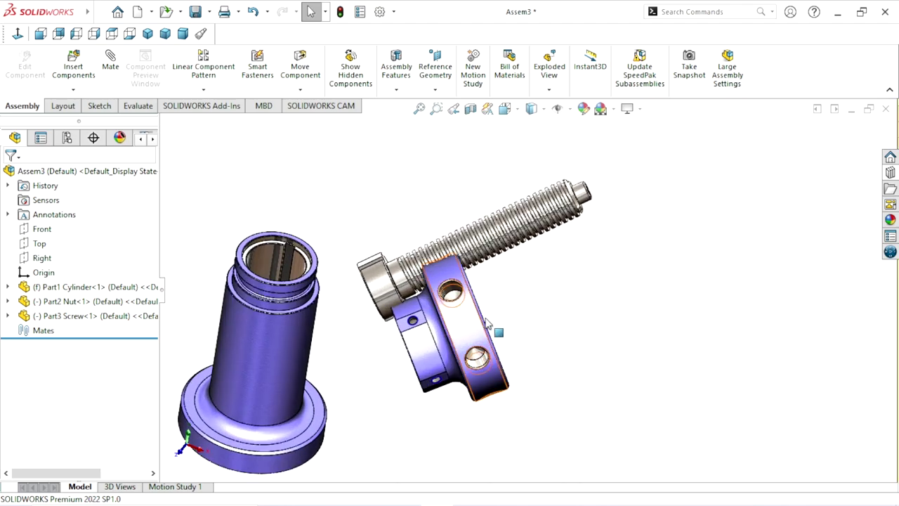
Step: Move the nut out beyond the screw's tip and orbit to check the alignment
{"action": "mouse_move", "coordinate": [481, 309]}
{"action": "left_mouse_down"}
{"action": "mouse_move", "coordinate": [614, 321]}
{"action": "mouse_move", "coordinate": [678, 261]}
{"action": "mouse_move", "coordinate": [695, 226]}
{"action": "left_mouse_up"}
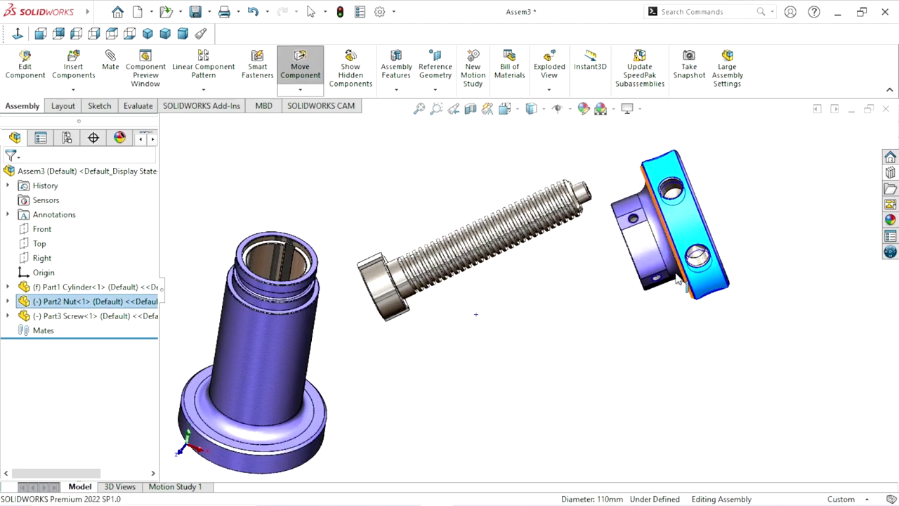
{"action": "left_click", "coordinate": [583, 324]}
{"action": "mouse_move", "coordinate": [583, 324]}
{"action": "middle_mouse_down"}
{"action": "mouse_move", "coordinate": [505, 297]}
{"action": "mouse_move", "coordinate": [527, 327]}
{"action": "mouse_move", "coordinate": [541, 287]}
{"action": "middle_mouse_up"}
{"action": "scroll", "coordinate": [530, 282], "scroll_direction": "down", "scroll_amount": 2}
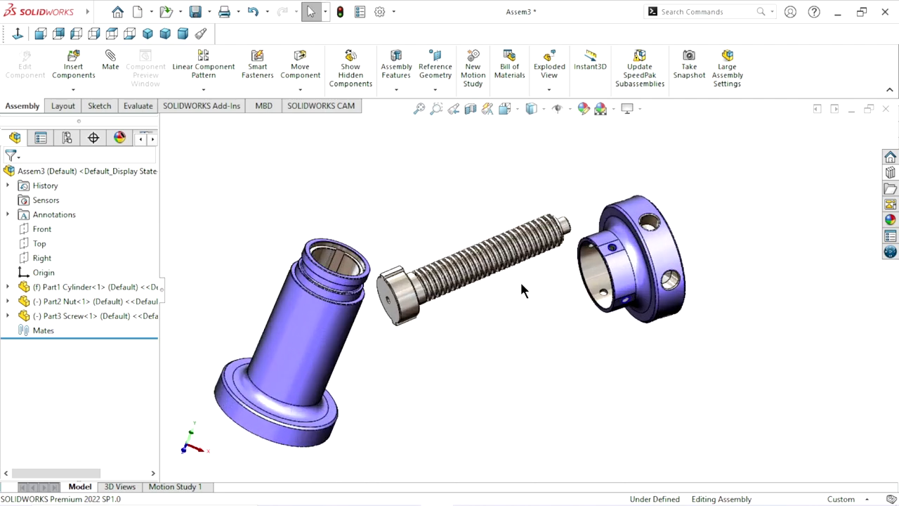
{"action": "scroll", "coordinate": [520, 280], "scroll_direction": "down", "scroll_amount": 2}
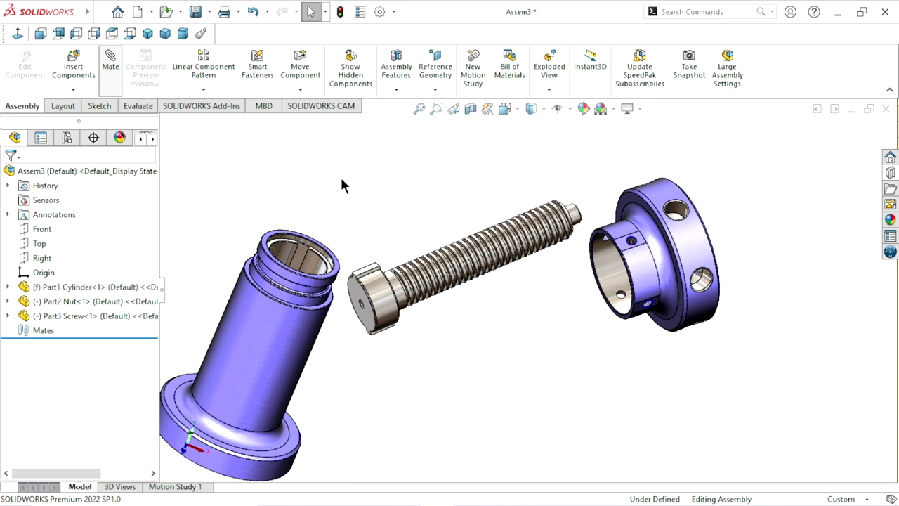
Step: Make the screw concentric with the nut's bore and slide it into the nut
{"action": "left_click", "coordinate": [610, 267]}
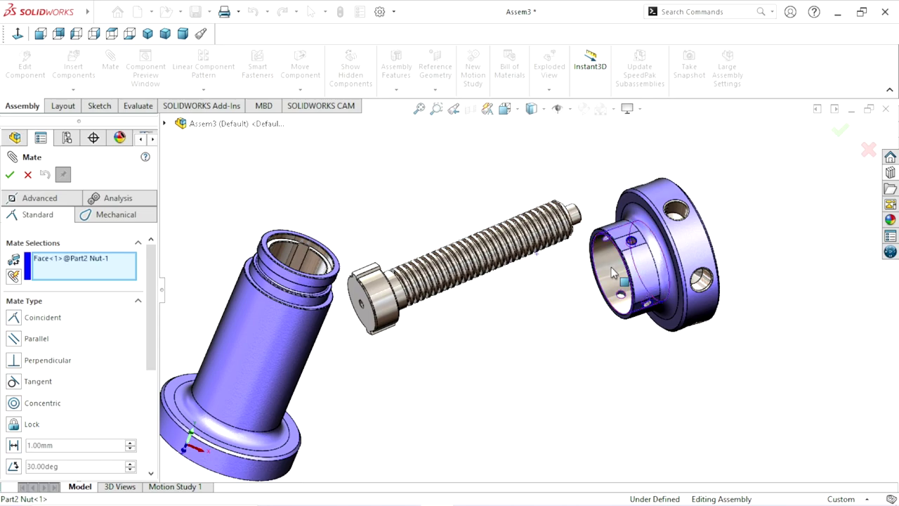
{"action": "left_click", "coordinate": [379, 299]}
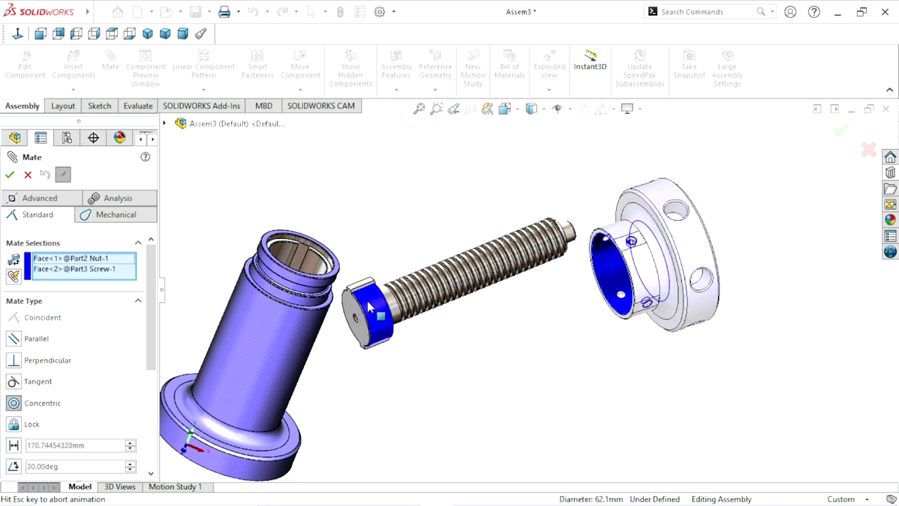
{"action": "left_click", "coordinate": [10, 174]}
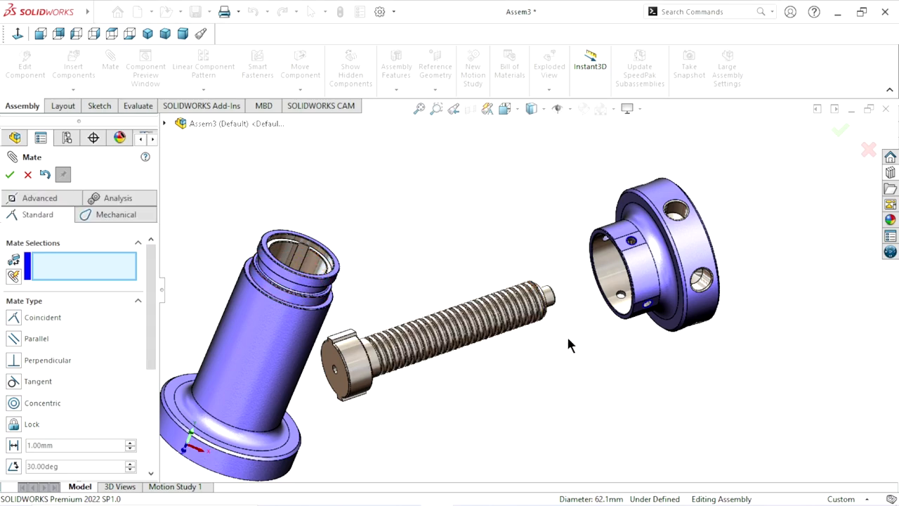
{"action": "left_click_drag", "start_coordinate": [436, 347], "coordinate": [480, 332]}
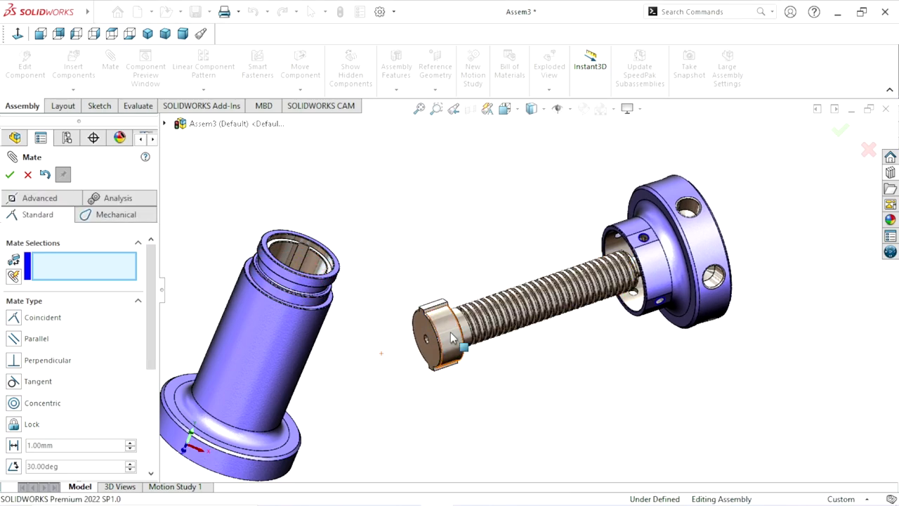
{"action": "left_click_drag", "start_coordinate": [507, 342], "coordinate": [472, 330]}
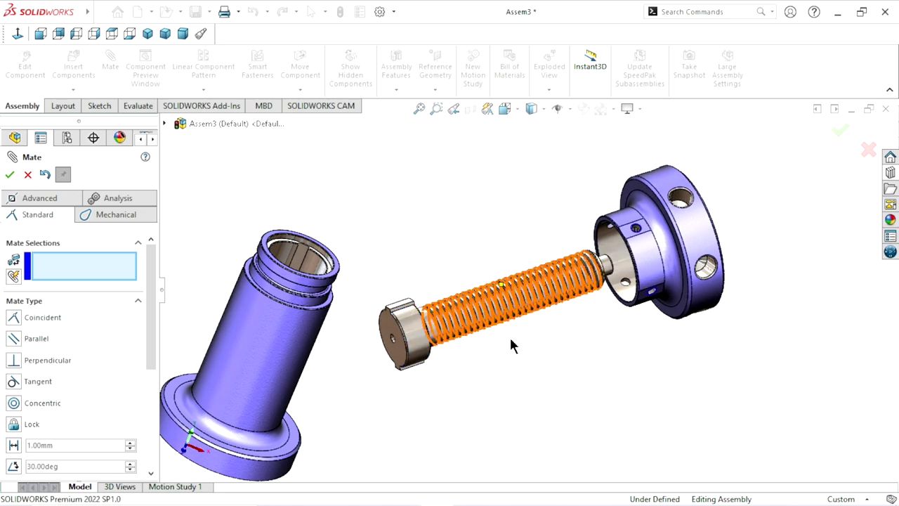
Step: Add a Screw mechanical mate (5 revolutions/mm) between the screw's thread and the nut's bore
{"action": "left_click", "coordinate": [118, 213]}
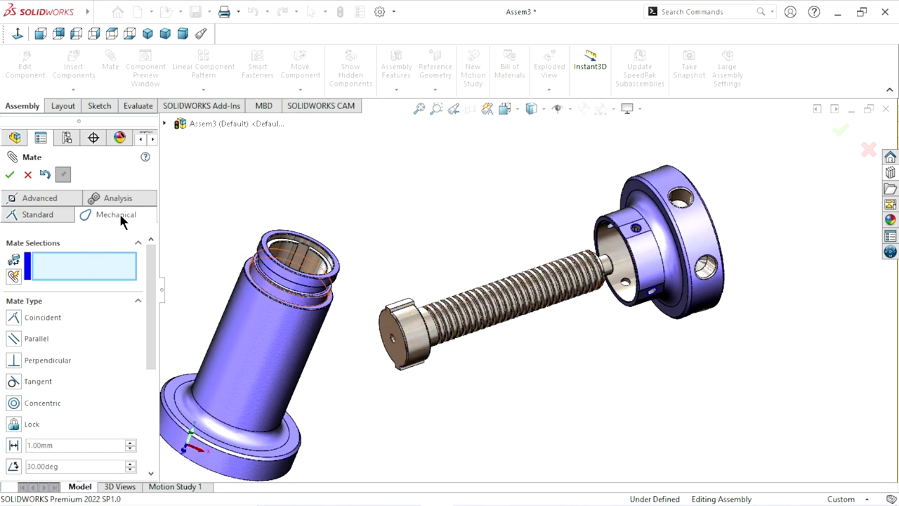
{"action": "left_click", "coordinate": [15, 421]}
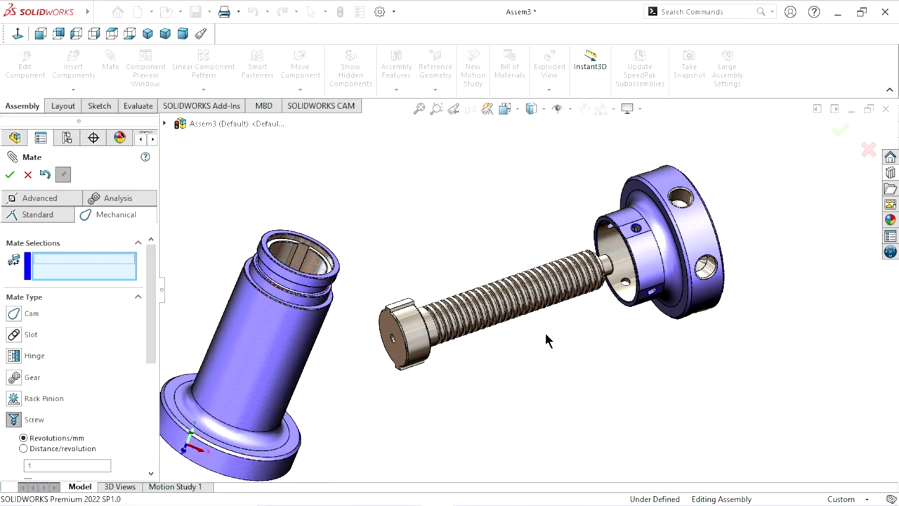
{"action": "scroll", "coordinate": [607, 265], "scroll_direction": "up", "scroll_amount": 5}
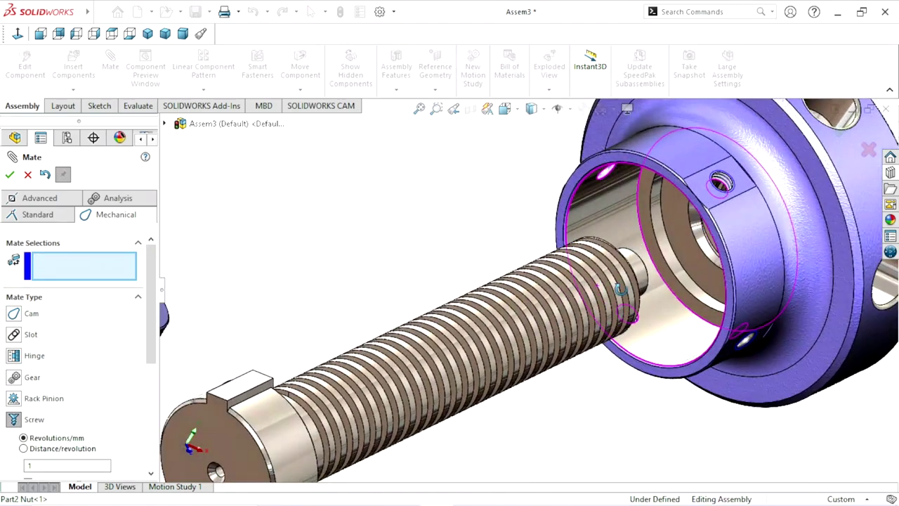
{"action": "scroll", "coordinate": [504, 333], "scroll_direction": "up", "scroll_amount": 3}
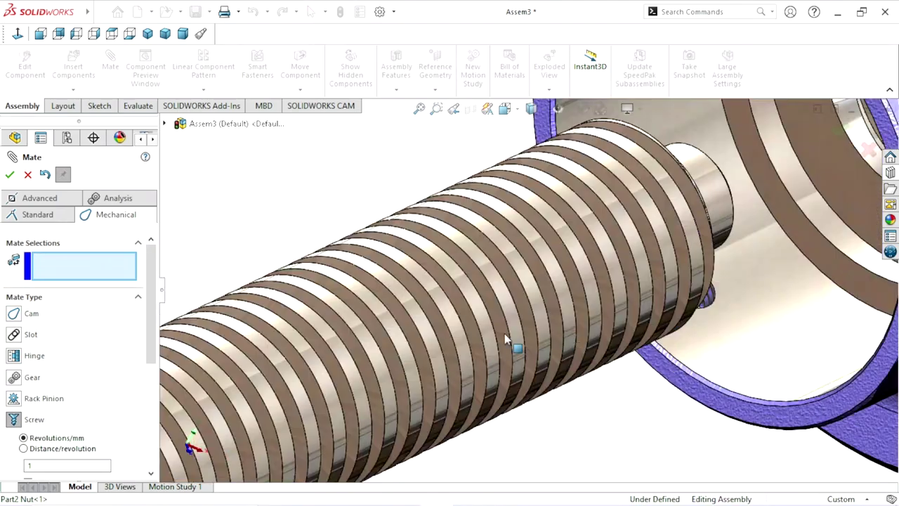
{"action": "left_click", "coordinate": [495, 278]}
{"action": "scroll", "coordinate": [505, 287], "scroll_direction": "down", "scroll_amount": 3}
{"action": "scroll", "coordinate": [674, 253], "scroll_direction": "up", "scroll_amount": 2}
{"action": "scroll", "coordinate": [660, 235], "scroll_direction": "up", "scroll_amount": 3}
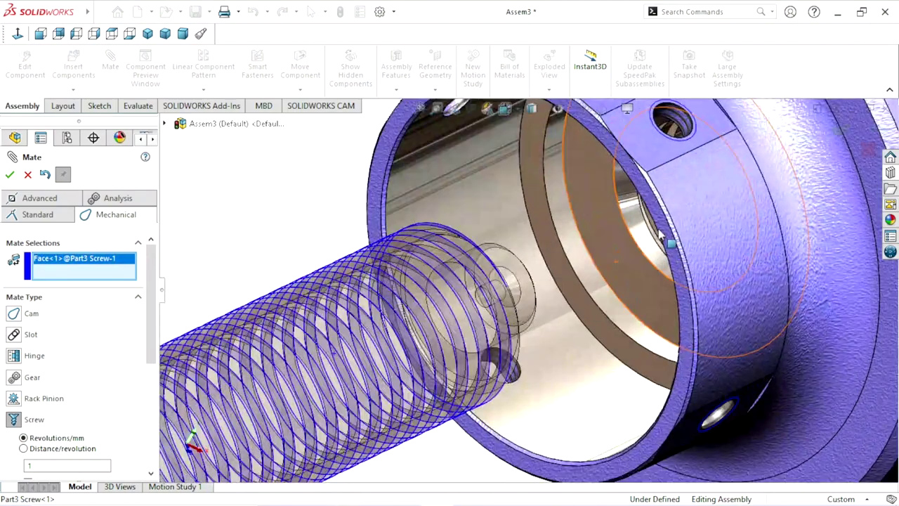
{"action": "scroll", "coordinate": [660, 238], "scroll_direction": "up", "scroll_amount": 3}
{"action": "scroll", "coordinate": [660, 246], "scroll_direction": "up", "scroll_amount": 2}
{"action": "scroll", "coordinate": [660, 253], "scroll_direction": "up", "scroll_amount": 1}
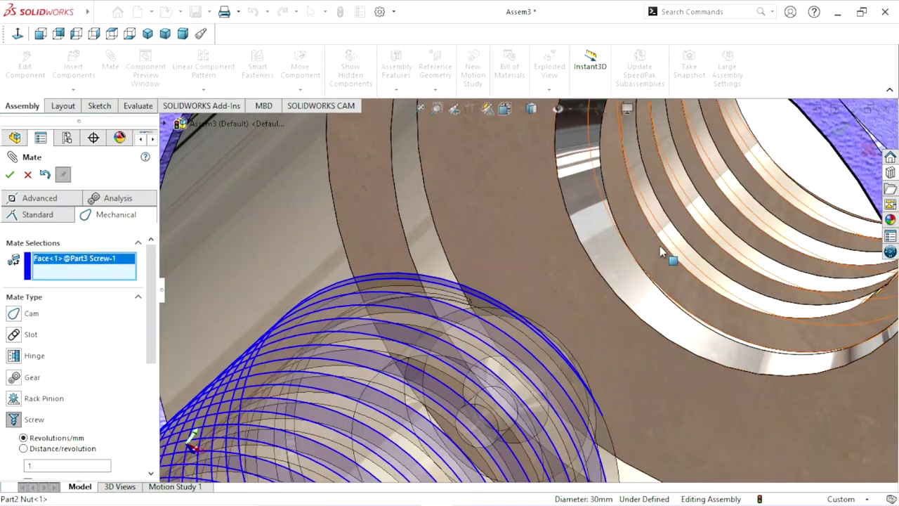
{"action": "left_click", "coordinate": [660, 224]}
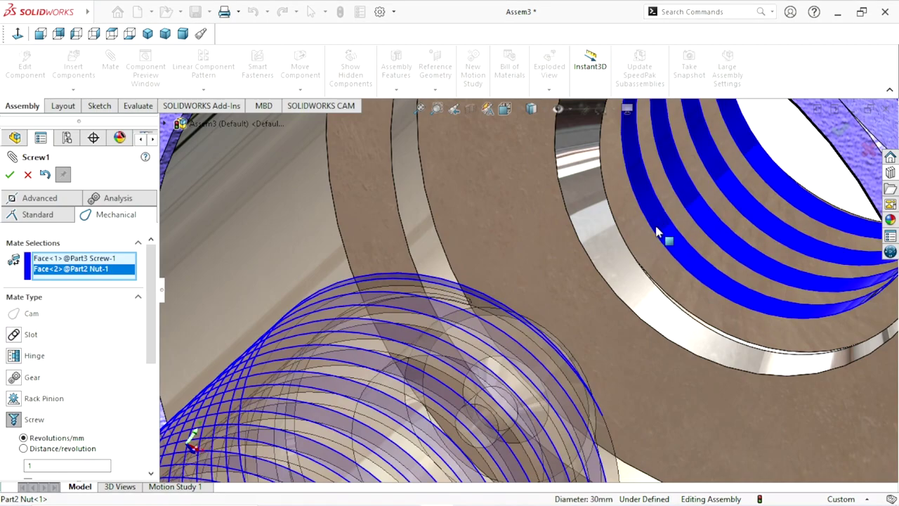
{"action": "scroll", "coordinate": [632, 267], "scroll_direction": "down", "scroll_amount": 3}
{"action": "scroll", "coordinate": [597, 295], "scroll_direction": "down", "scroll_amount": 5}
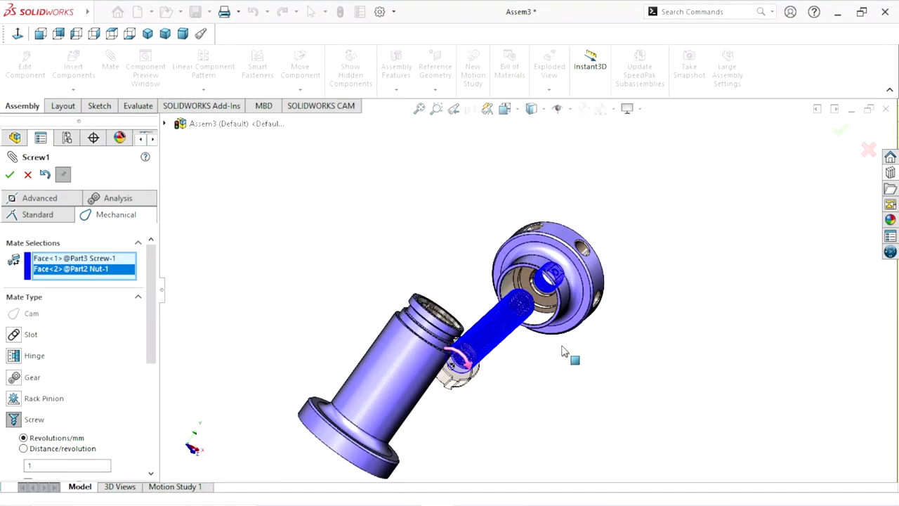
{"action": "middle_click_drag", "start_coordinate": [567, 355], "coordinate": [507, 383]}
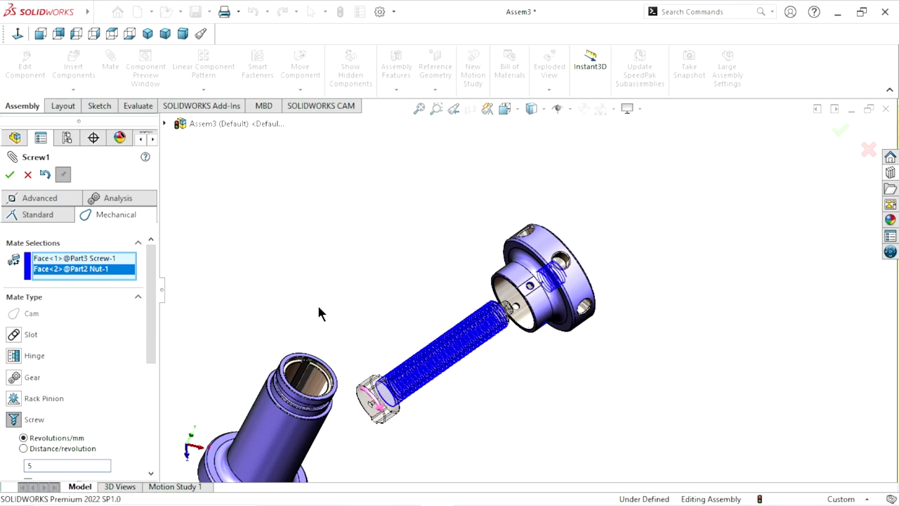
{"action": "left_click", "coordinate": [10, 174]}
Step: Drag the screw and nut to test the screw mate, then close mating
{"action": "middle_click_drag", "start_coordinate": [470, 344], "coordinate": [521, 314], "text": "ctrl"}
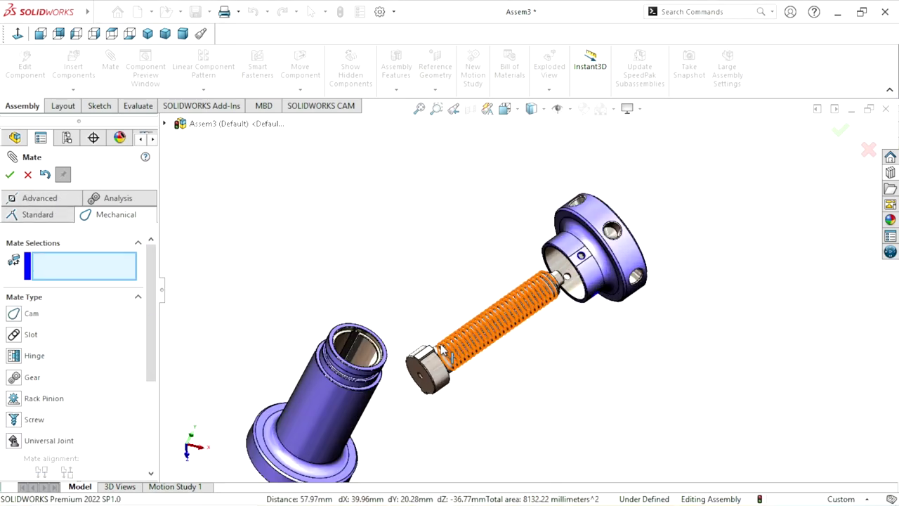
{"action": "left_click_drag", "start_coordinate": [446, 372], "coordinate": [615, 266]}
{"action": "mouse_move", "coordinate": [663, 228]}
{"action": "left_mouse_down"}
{"action": "mouse_move", "coordinate": [520, 314]}
{"action": "mouse_move", "coordinate": [592, 324]}
{"action": "left_mouse_up"}
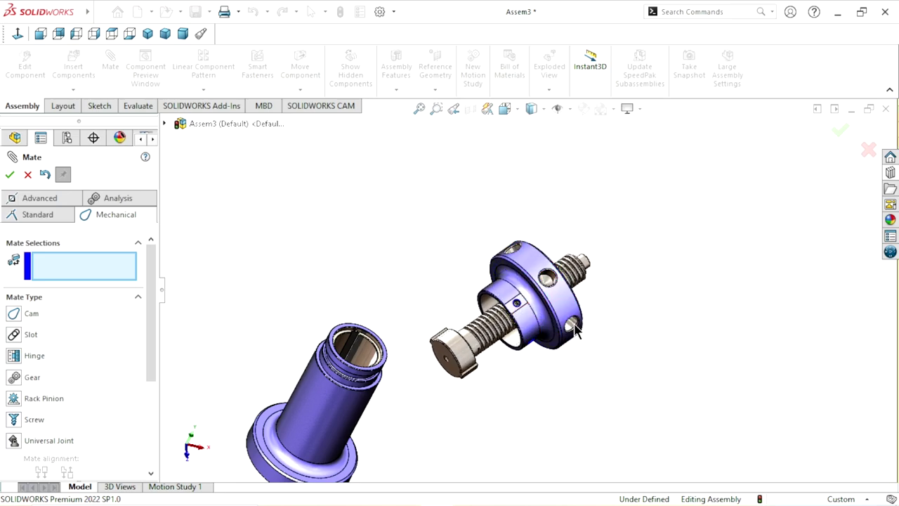
{"action": "scroll", "coordinate": [575, 330], "scroll_direction": "up", "scroll_amount": 2}
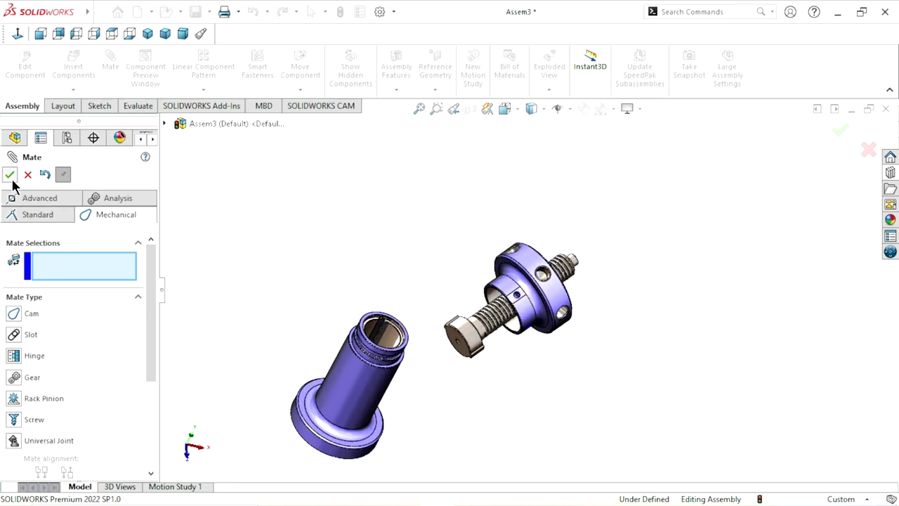
{"action": "key", "text": "Escape"}
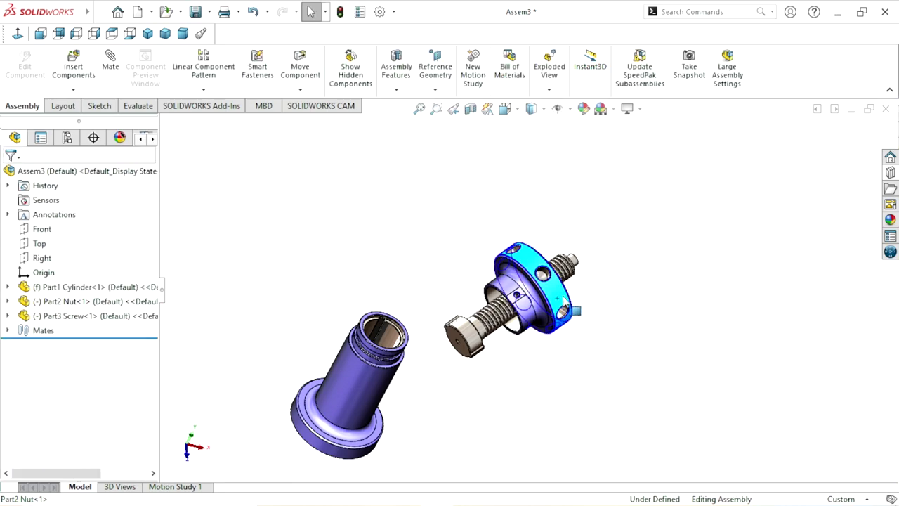
Step: Mate the screw collar concentric with the cylinder's inner bore
{"action": "right_click", "coordinate": [571, 300]}
{"action": "left_click", "coordinate": [797, 269]}
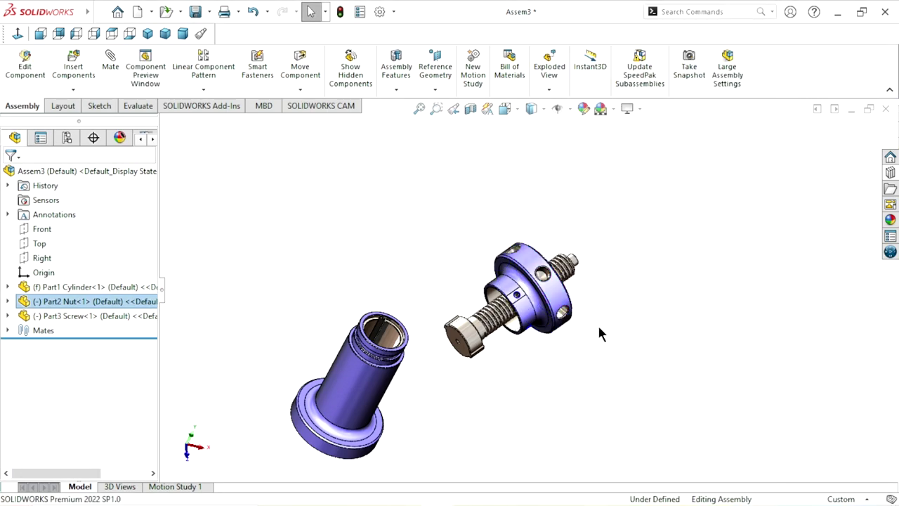
{"action": "scroll", "coordinate": [504, 338], "scroll_direction": "up", "scroll_amount": 2}
{"action": "scroll", "coordinate": [505, 338], "scroll_direction": "down", "scroll_amount": 1}
{"action": "scroll", "coordinate": [498, 379], "scroll_direction": "down", "scroll_amount": 1}
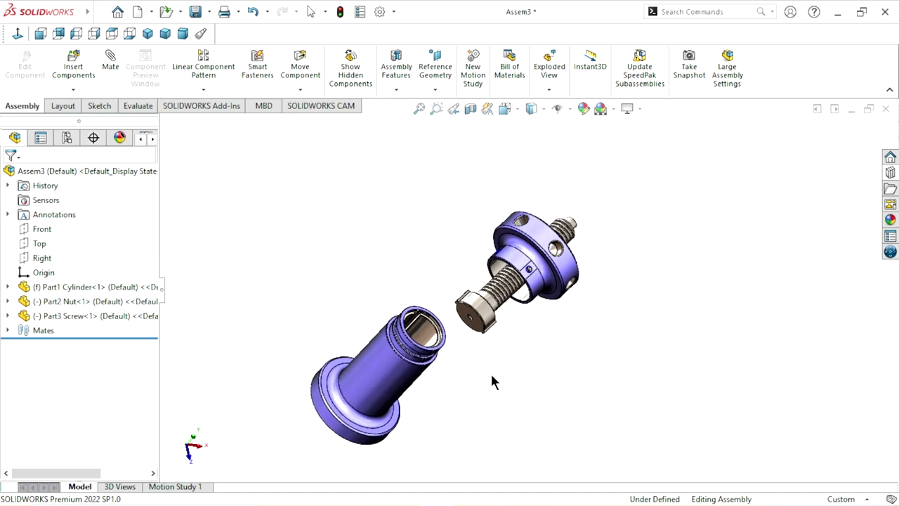
{"action": "scroll", "coordinate": [453, 366], "scroll_direction": "down", "scroll_amount": 2}
{"action": "scroll", "coordinate": [439, 355], "scroll_direction": "down", "scroll_amount": 1}
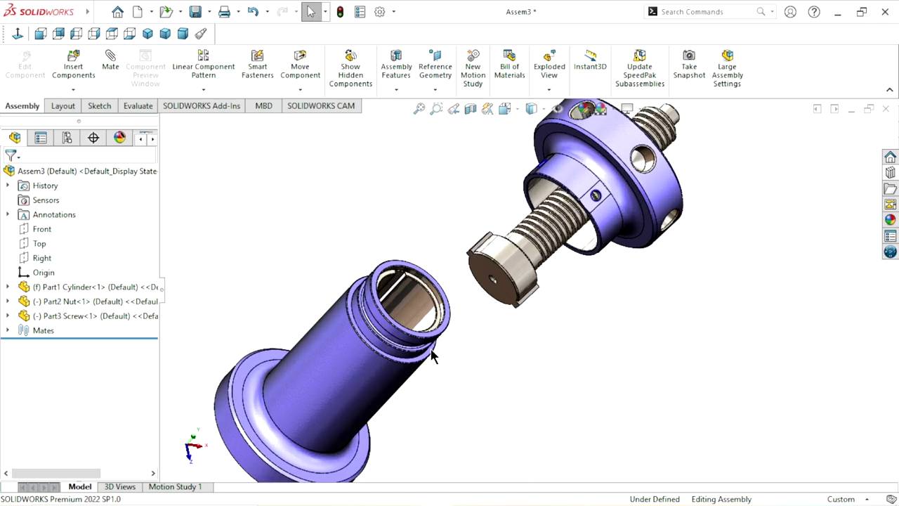
{"action": "left_click", "coordinate": [418, 302]}
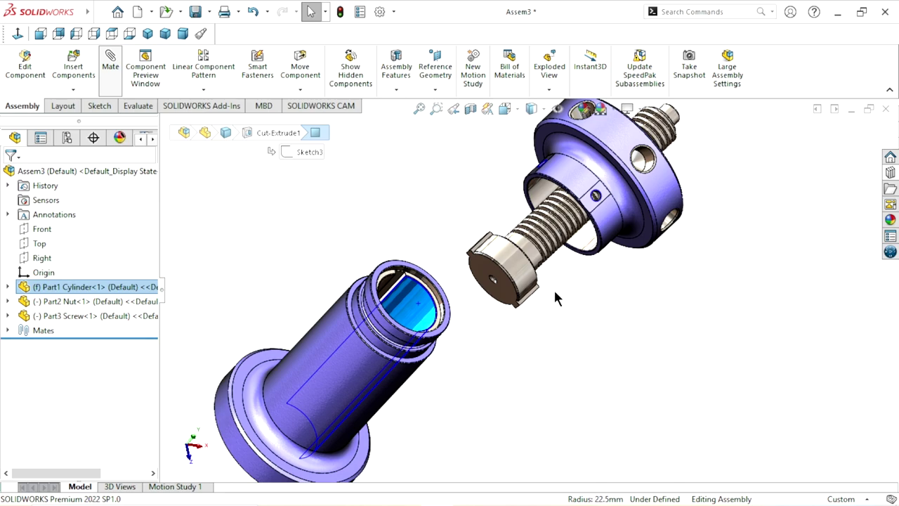
{"action": "left_click", "coordinate": [518, 275]}
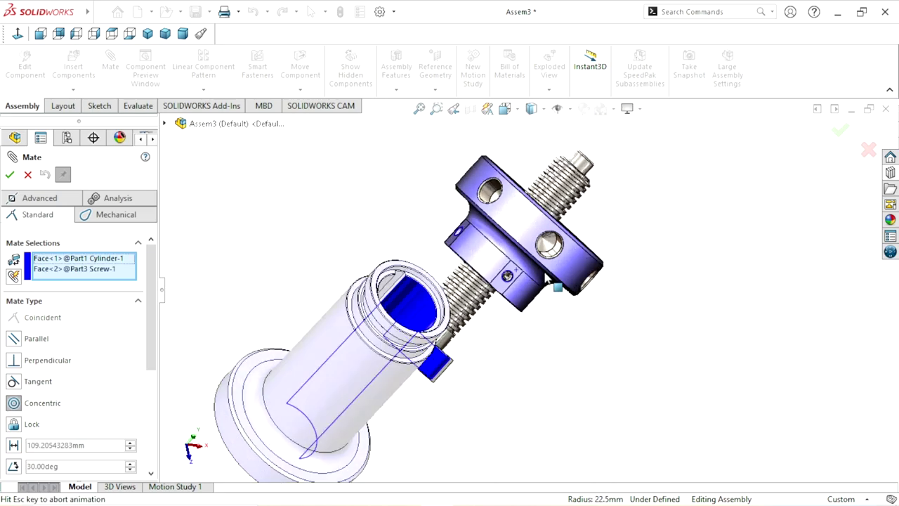
{"action": "left_click", "coordinate": [9, 174]}
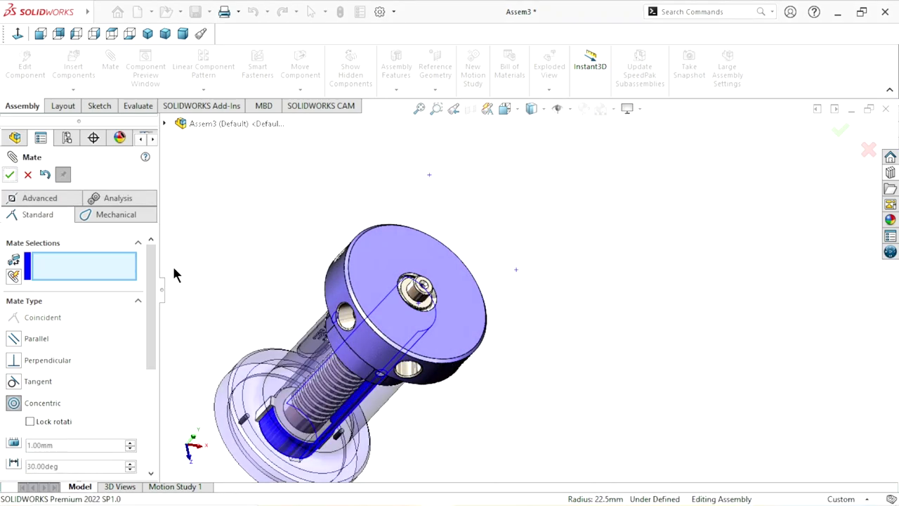
{"action": "left_click", "coordinate": [9, 175]}
Step: Drag the nut and screw to pull the screw partway out of the cylinder bore
{"action": "left_click_drag", "start_coordinate": [425, 309], "coordinate": [472, 271]}
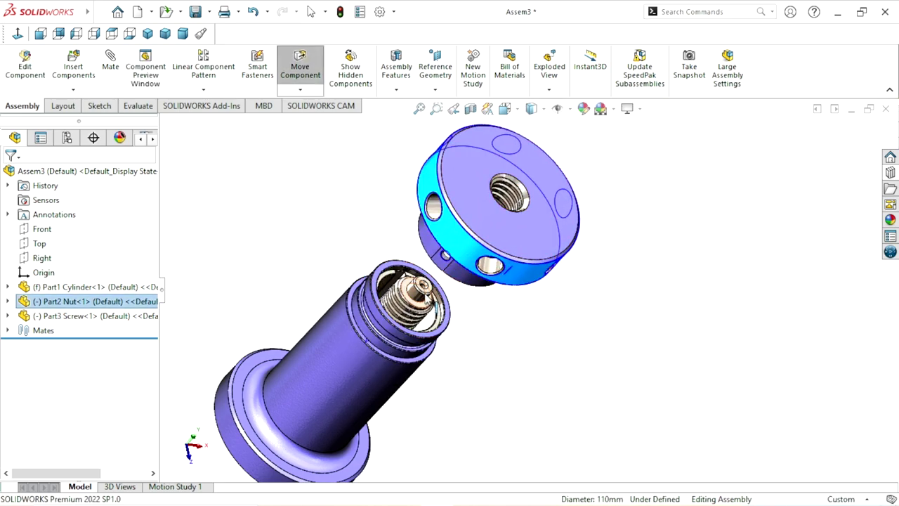
{"action": "left_click_drag", "start_coordinate": [504, 271], "coordinate": [621, 194]}
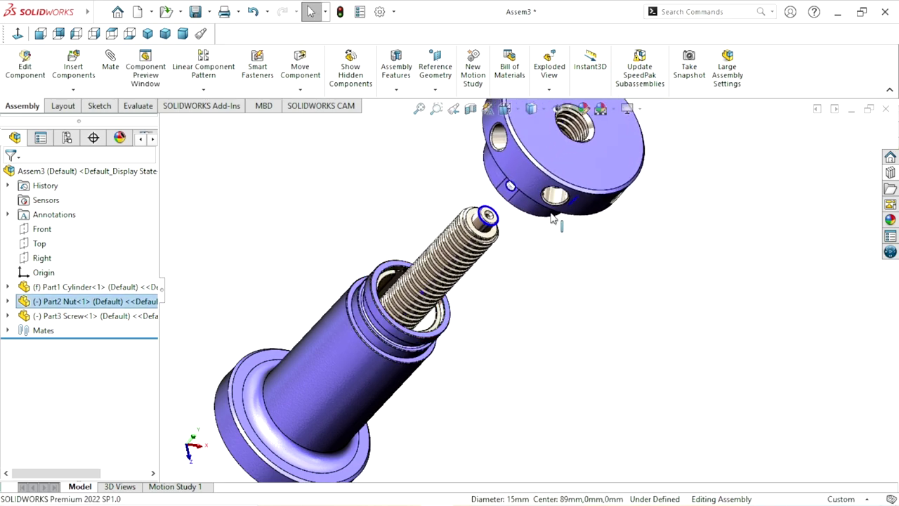
{"action": "left_click", "coordinate": [621, 194]}
{"action": "left_click_drag", "start_coordinate": [653, 134], "coordinate": [537, 244]}
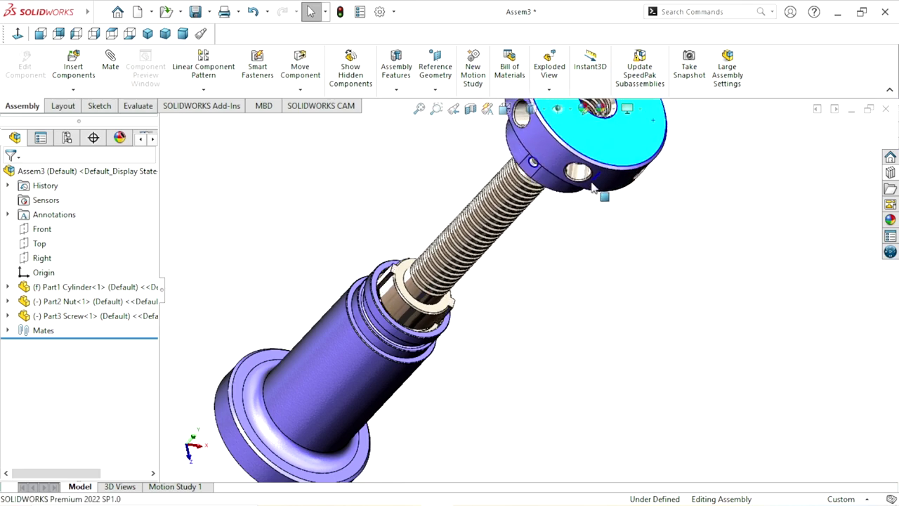
{"action": "scroll", "coordinate": [520, 284], "scroll_direction": "up", "scroll_amount": 2}
{"action": "scroll", "coordinate": [473, 310], "scroll_direction": "up", "scroll_amount": 1}
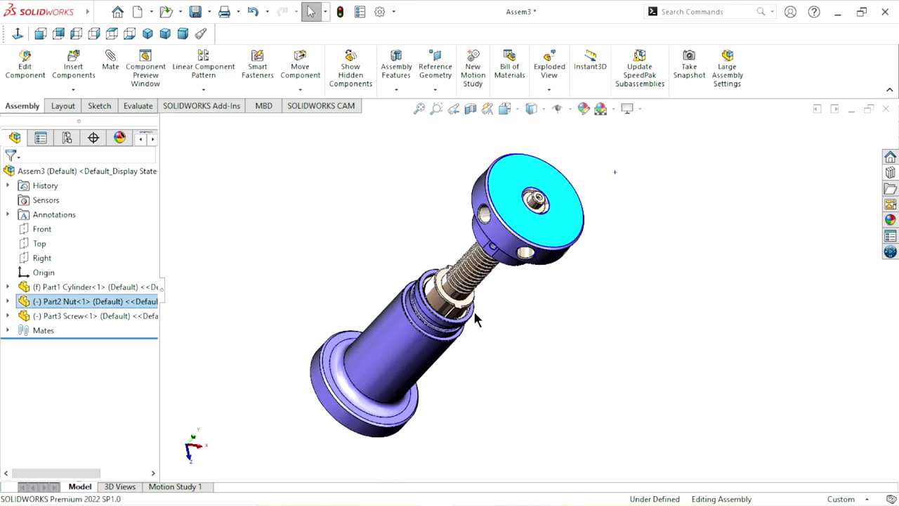
{"action": "scroll", "coordinate": [473, 310], "scroll_direction": "down", "scroll_amount": 5}
{"action": "scroll", "coordinate": [455, 311], "scroll_direction": "down", "scroll_amount": 3}
{"action": "left_click_drag", "start_coordinate": [429, 273], "coordinate": [544, 279]}
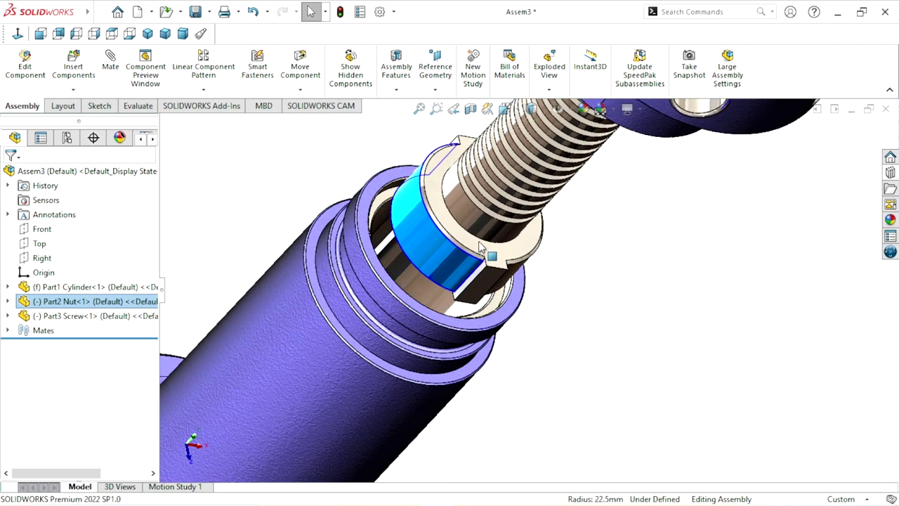
{"action": "key", "text": "Escape"}
{"action": "key", "text": "Escape"}
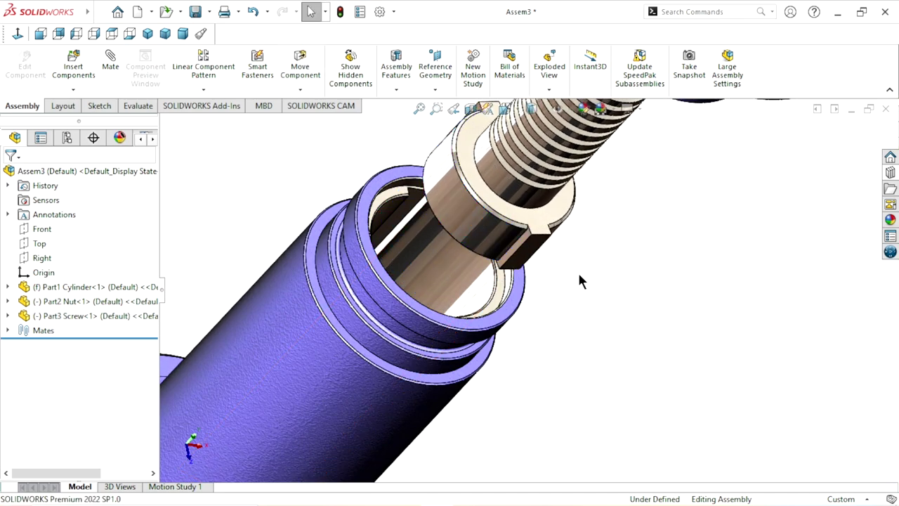
Step: Mate the screw collar's tab face coincident with the cylinder's inner slot face
{"action": "middle_click_drag", "start_coordinate": [576, 289], "coordinate": [582, 307]}
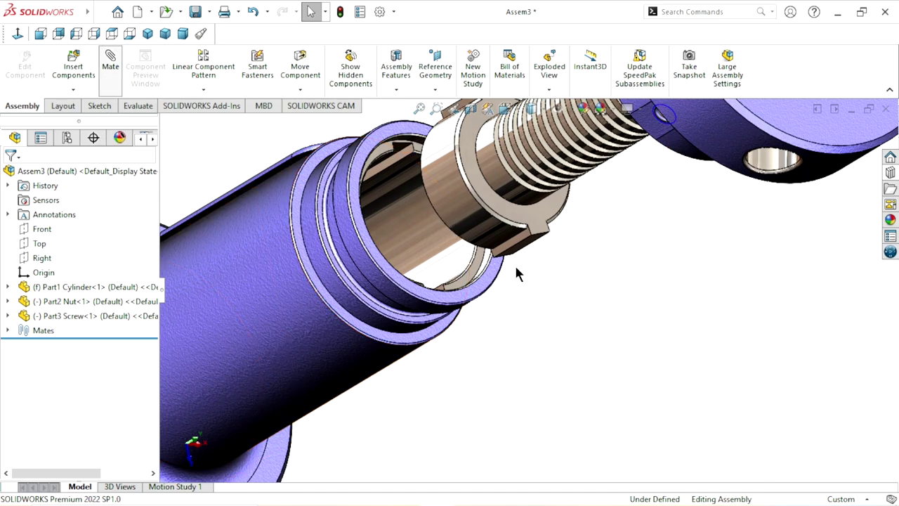
{"action": "scroll", "coordinate": [515, 271], "scroll_direction": "down", "scroll_amount": 3}
{"action": "scroll", "coordinate": [515, 271], "scroll_direction": "down", "scroll_amount": 2}
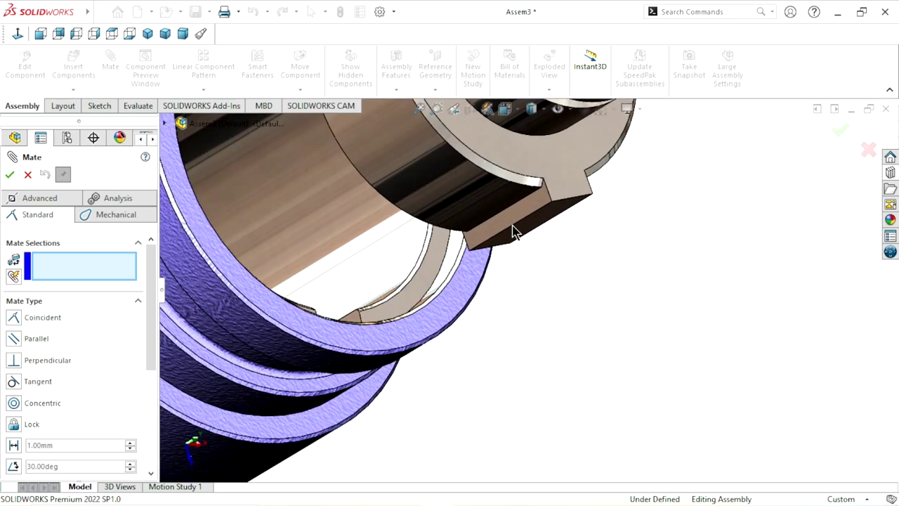
{"action": "left_click", "coordinate": [513, 226]}
{"action": "middle_click_drag", "start_coordinate": [461, 277], "coordinate": [378, 295]}
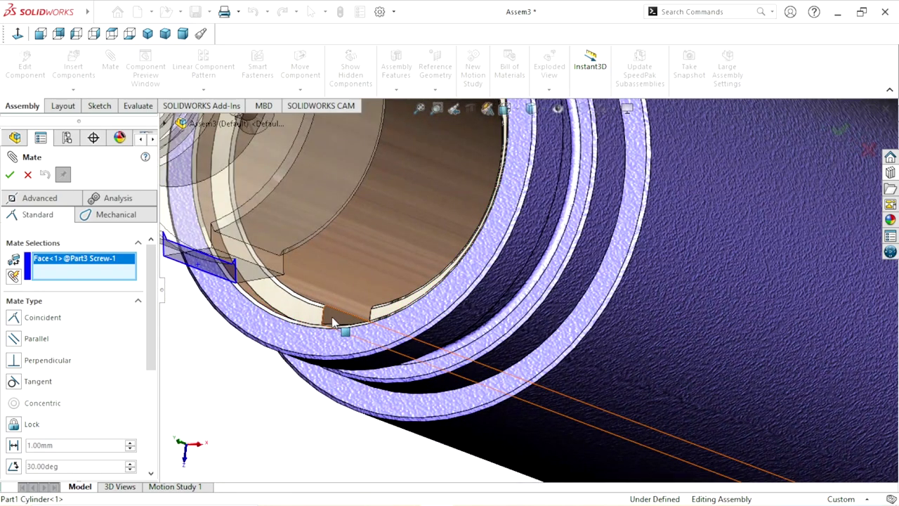
{"action": "left_click", "coordinate": [344, 295]}
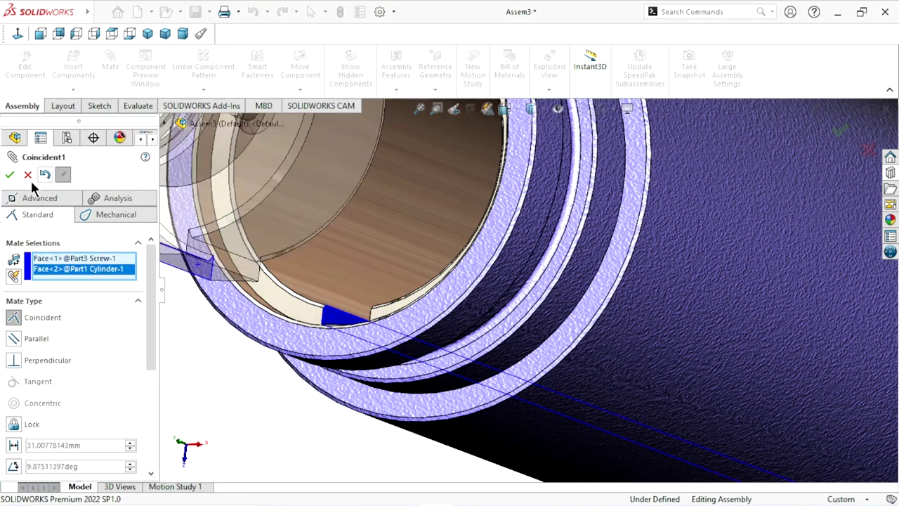
{"action": "left_click", "coordinate": [10, 174]}
{"action": "scroll", "coordinate": [354, 302], "scroll_direction": "up", "scroll_amount": 5}
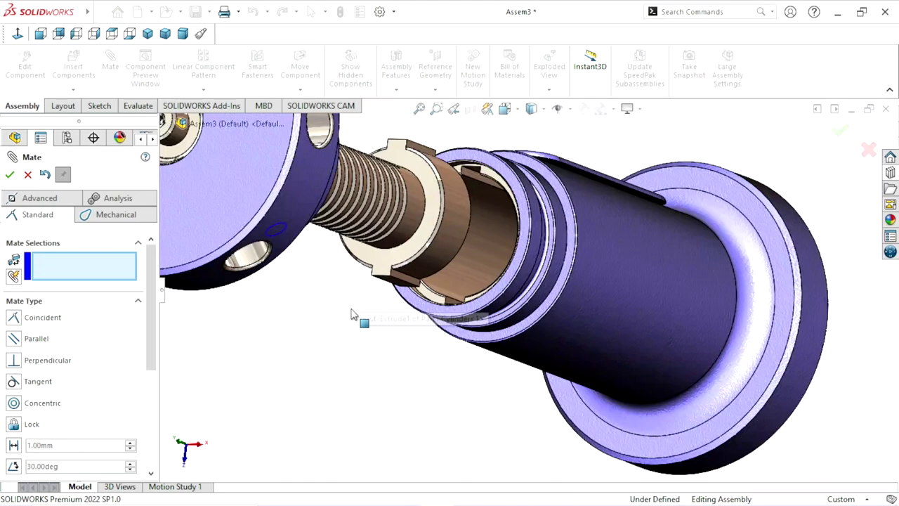
{"action": "middle_click_drag", "start_coordinate": [325, 338], "coordinate": [370, 293]}
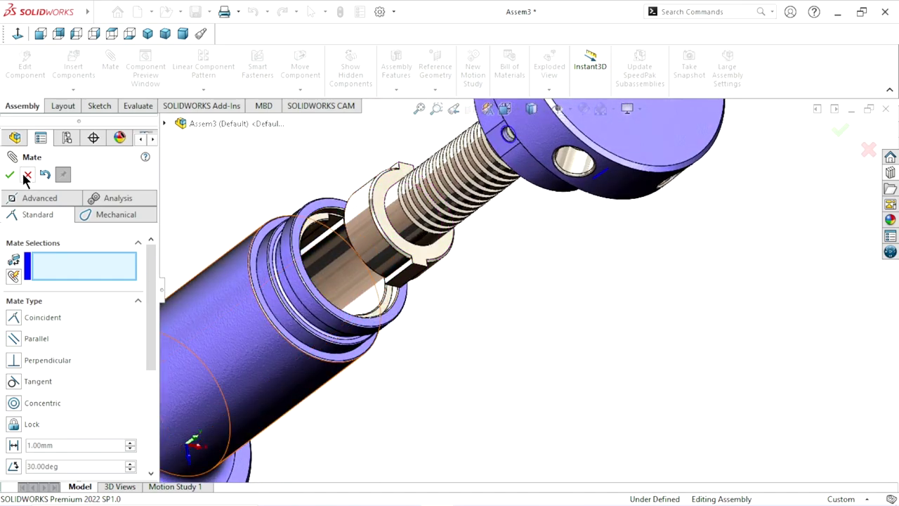
{"action": "key", "text": "Escape"}
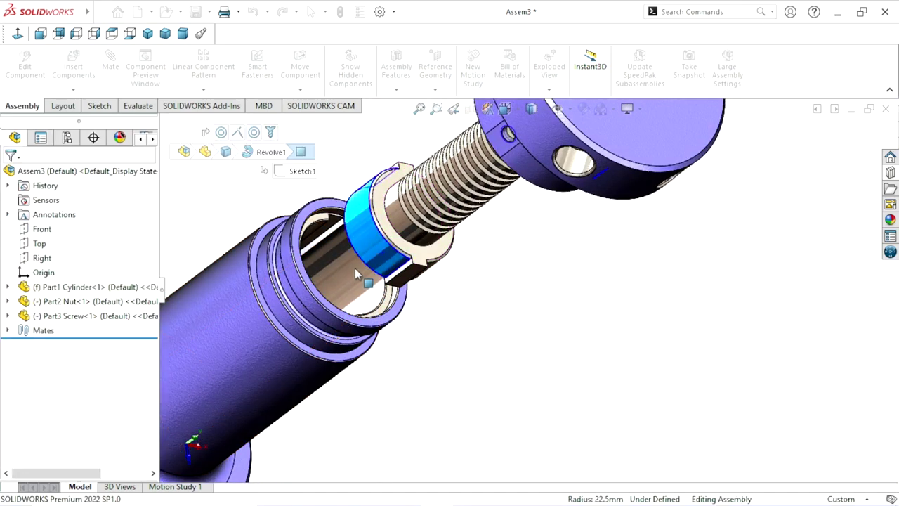
Step: Slide the screw and nut along their axis, then zoom and orbit to inspect
{"action": "left_click_drag", "start_coordinate": [355, 268], "coordinate": [259, 334]}
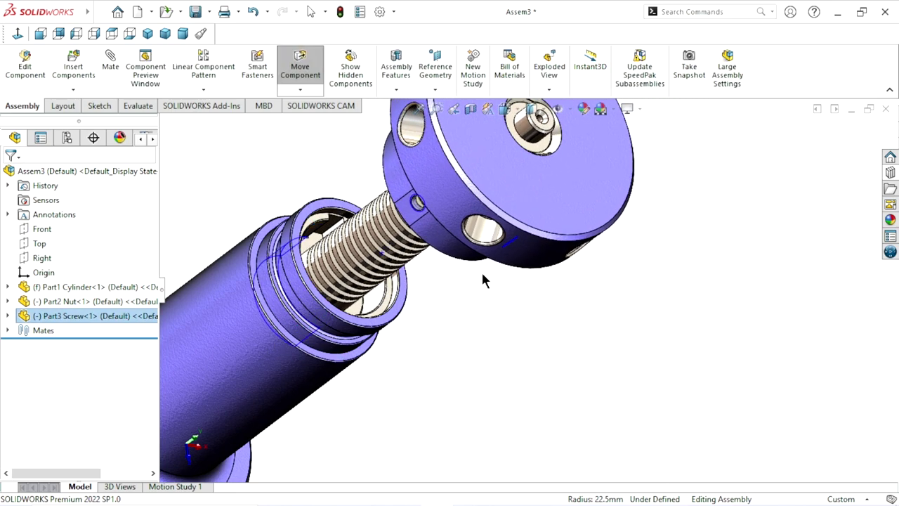
{"action": "mouse_move", "coordinate": [501, 277]}
{"action": "left_mouse_down"}
{"action": "mouse_move", "coordinate": [464, 292]}
{"action": "mouse_move", "coordinate": [536, 264]}
{"action": "left_mouse_up"}
{"action": "key", "text": "Escape"}
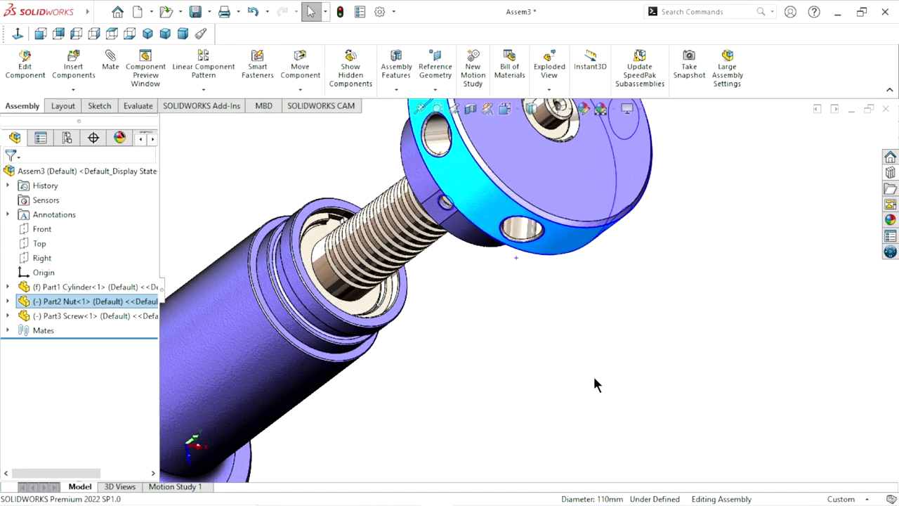
{"action": "left_click", "coordinate": [585, 379]}
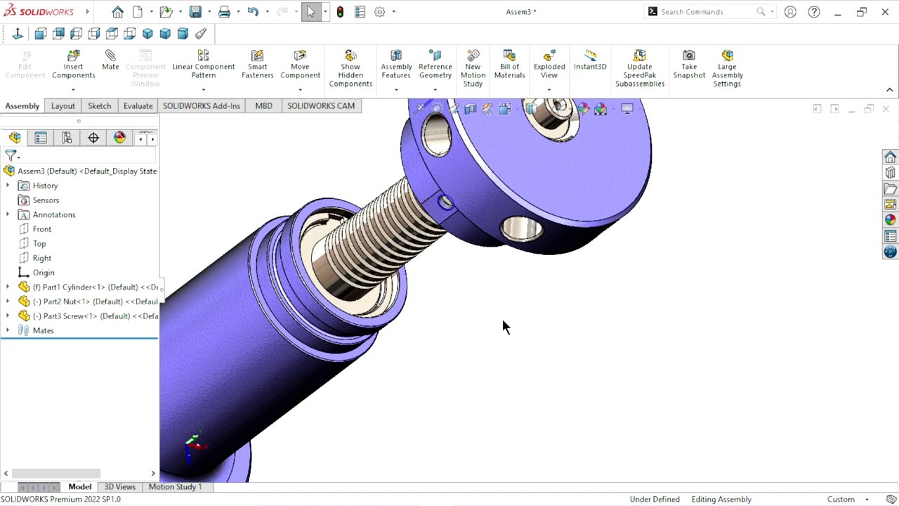
{"action": "scroll", "coordinate": [477, 326], "scroll_direction": "up", "scroll_amount": 3}
{"action": "scroll", "coordinate": [434, 270], "scroll_direction": "down", "scroll_amount": 2}
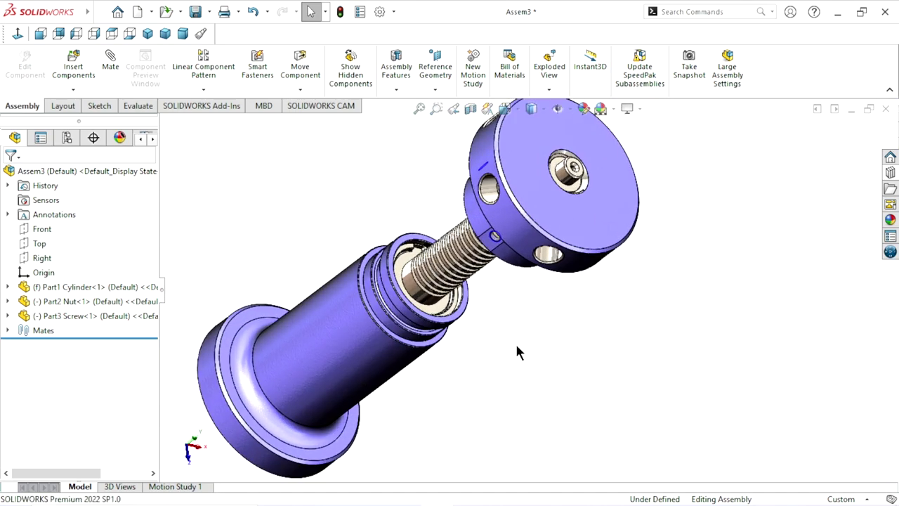
{"action": "scroll", "coordinate": [518, 344], "scroll_direction": "up", "scroll_amount": 2}
{"action": "scroll", "coordinate": [509, 333], "scroll_direction": "up", "scroll_amount": 1}
{"action": "scroll", "coordinate": [551, 312], "scroll_direction": "down", "scroll_amount": 3}
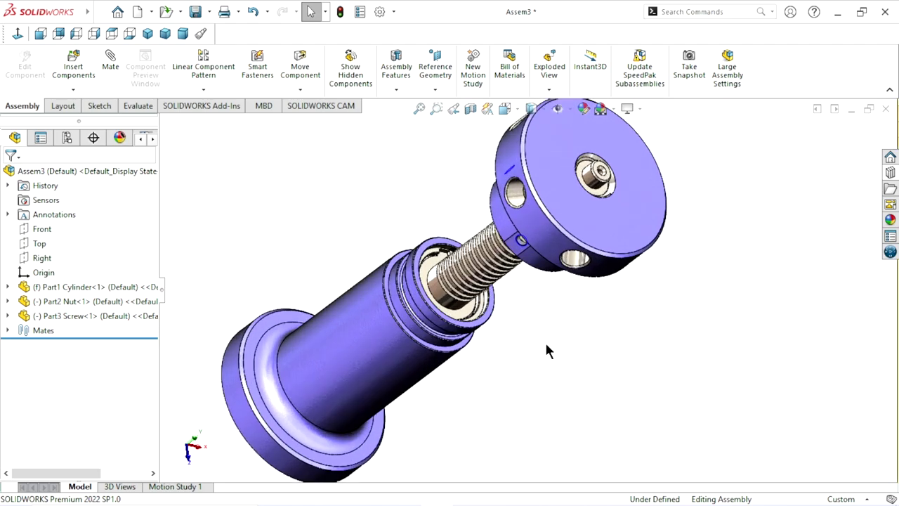
{"action": "mouse_move", "coordinate": [547, 350]}
{"action": "middle_mouse_down"}
{"action": "mouse_move", "coordinate": [538, 307]}
{"action": "mouse_move", "coordinate": [714, 312]}
{"action": "middle_mouse_up"}
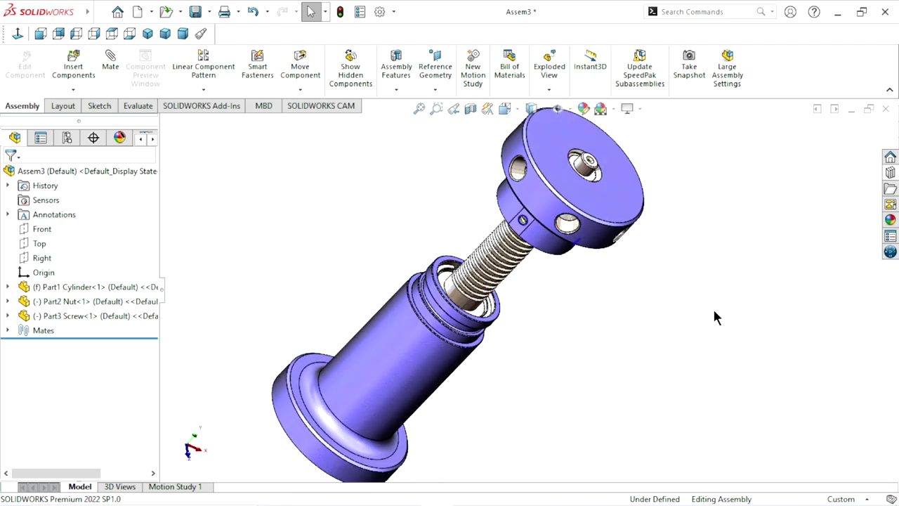
Step: Drag the SKF Single Direction Thrust Ball Bearing from the Toolbox Design Library into the assembly
{"action": "left_click", "coordinate": [890, 176]}
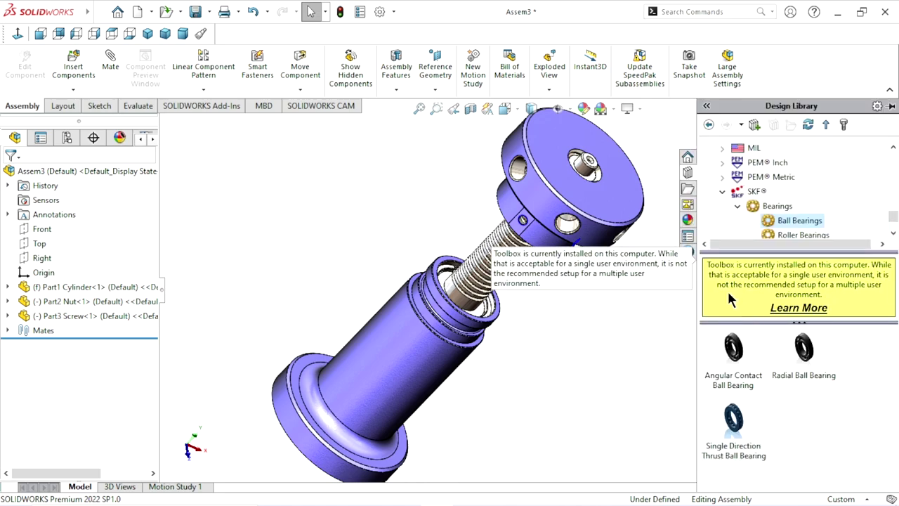
{"action": "left_click", "coordinate": [709, 125]}
{"action": "left_click", "coordinate": [710, 125]}
{"action": "left_click", "coordinate": [709, 125]}
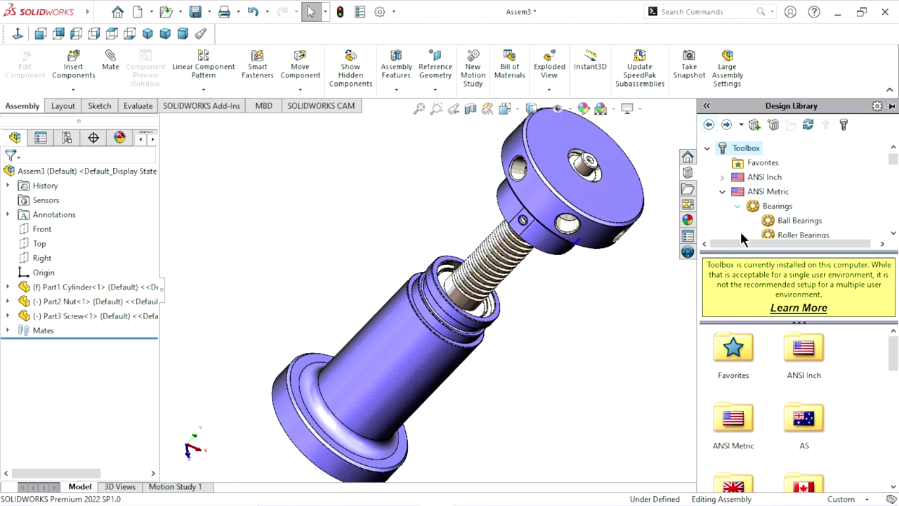
{"action": "left_click_drag", "start_coordinate": [895, 358], "coordinate": [895, 433]}
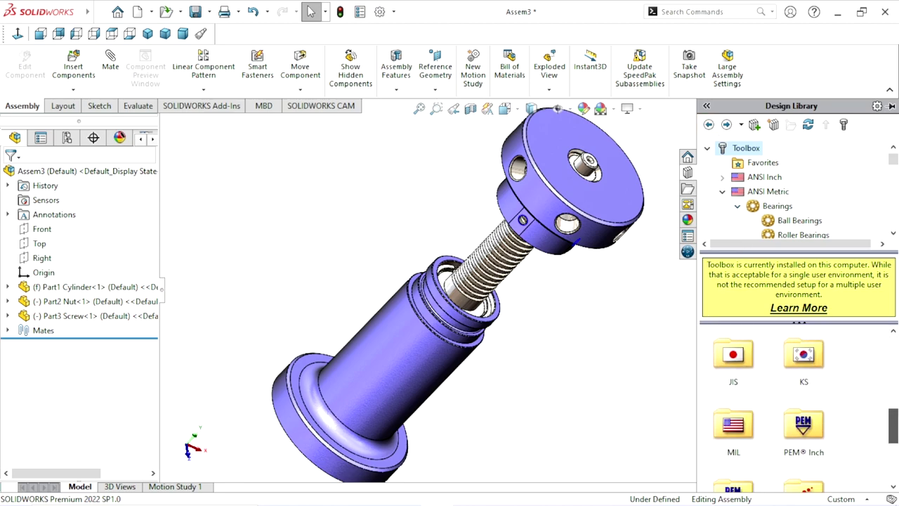
{"action": "scroll", "coordinate": [846, 406], "scroll_direction": "down", "scroll_amount": 1}
{"action": "scroll", "coordinate": [846, 406], "scroll_direction": "down", "scroll_amount": 2}
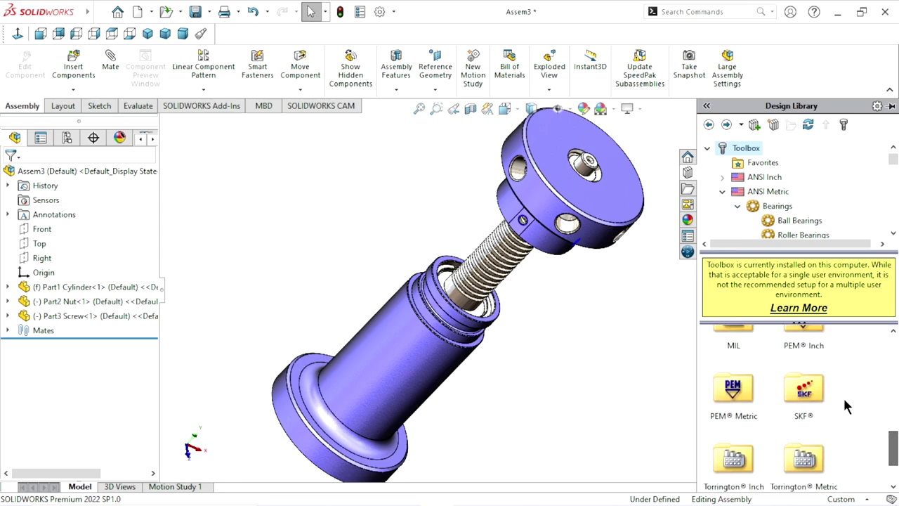
{"action": "double_click", "coordinate": [814, 398]}
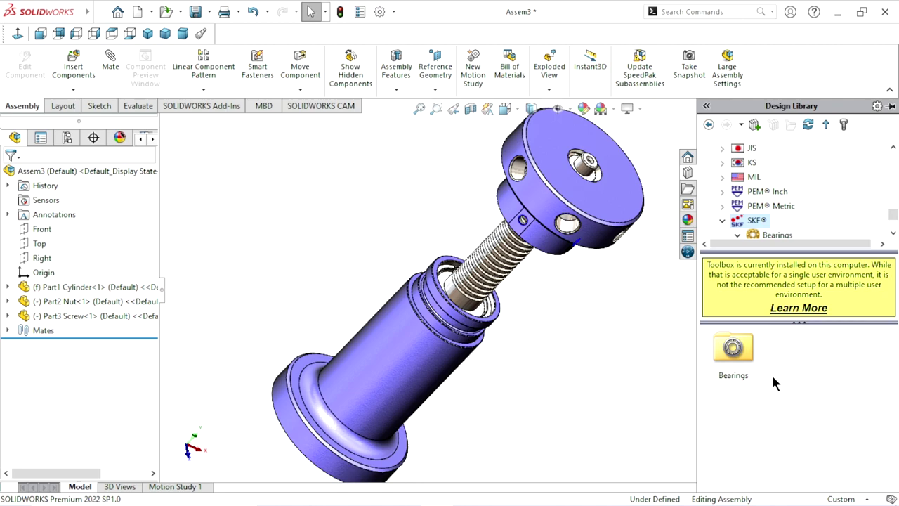
{"action": "double_click", "coordinate": [732, 351]}
{"action": "double_click", "coordinate": [740, 377]}
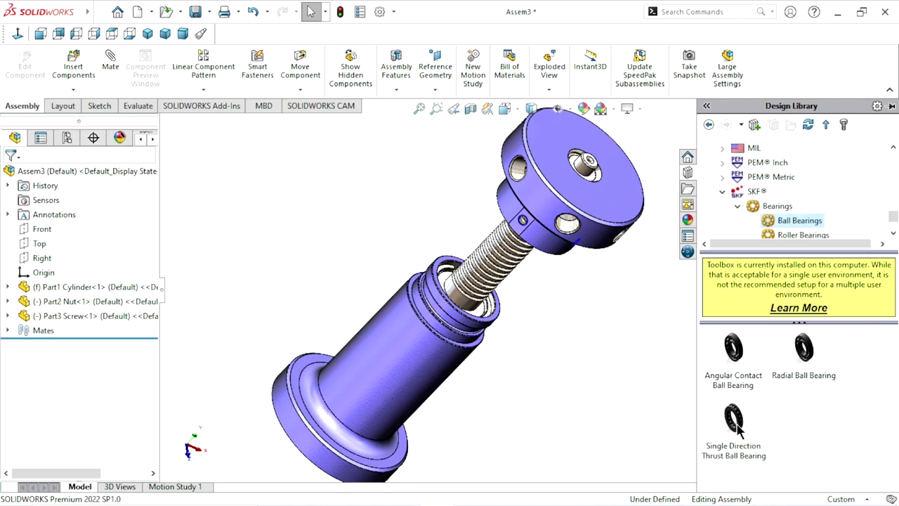
{"action": "left_click_drag", "start_coordinate": [733, 420], "coordinate": [332, 212]}
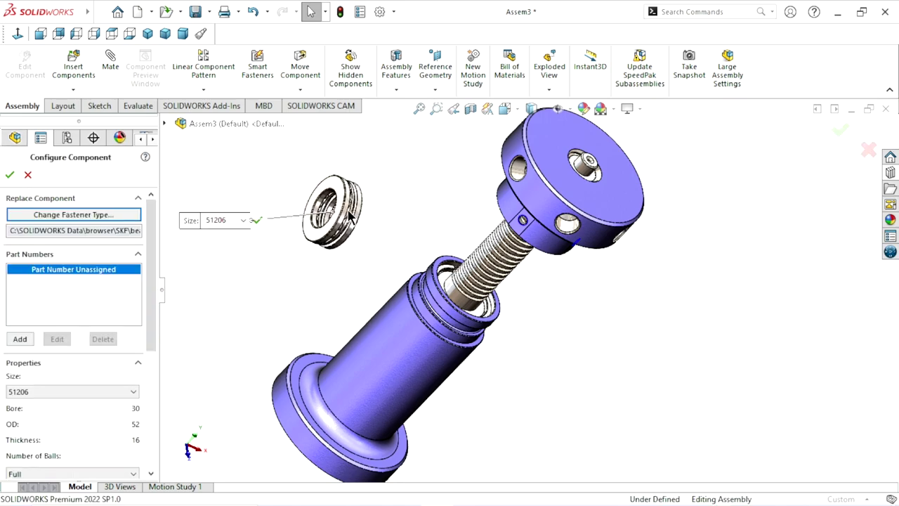
Step: Keep the bearing at size 51206 with Full balls and Detailed display, inserting one copy
{"action": "scroll", "coordinate": [152, 328], "scroll_direction": "down", "scroll_amount": 5}
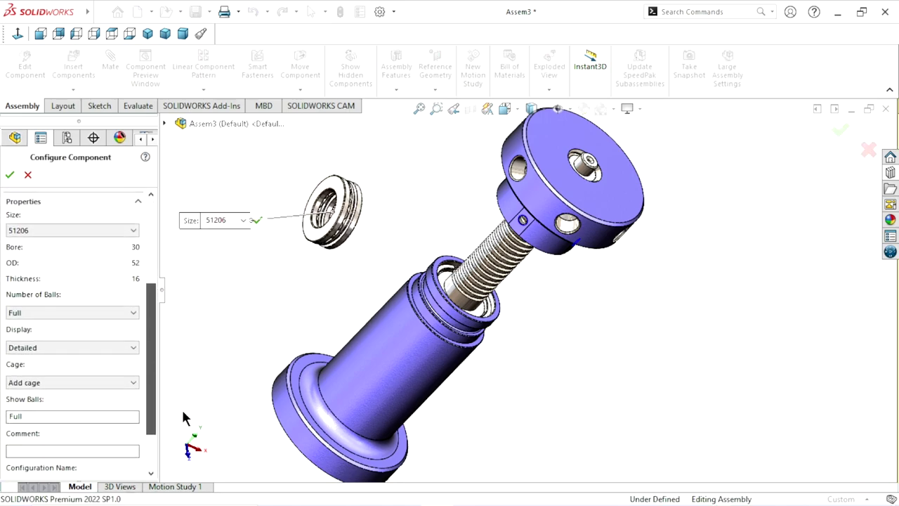
{"action": "left_click", "coordinate": [135, 241]}
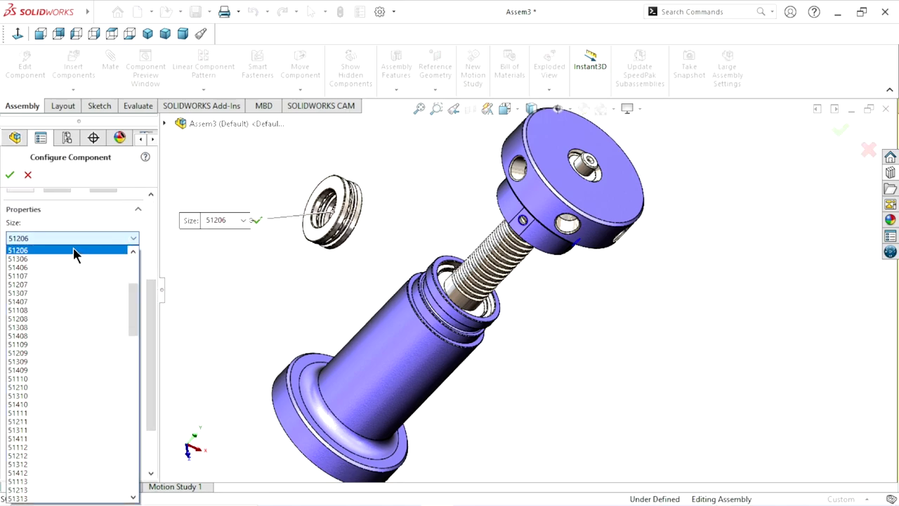
{"action": "left_click", "coordinate": [73, 249]}
{"action": "scroll", "coordinate": [153, 296], "scroll_direction": "down", "scroll_amount": 2}
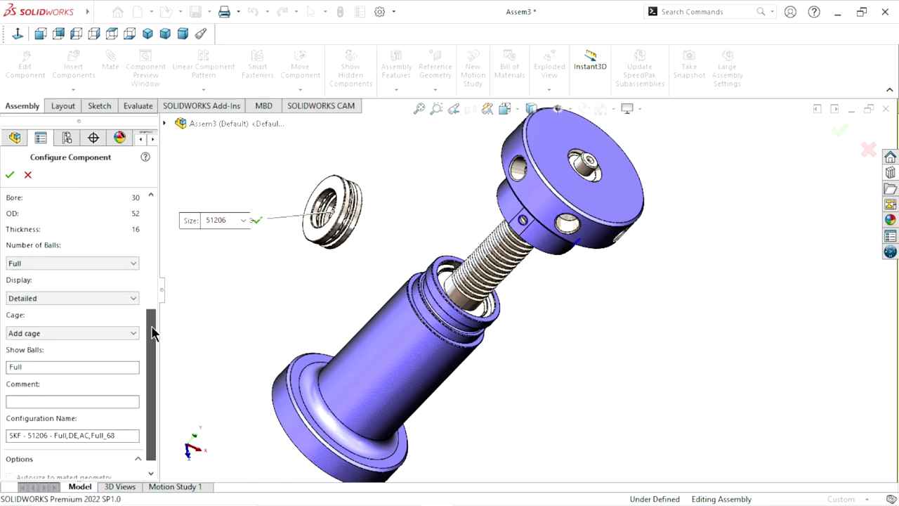
{"action": "left_click", "coordinate": [117, 264]}
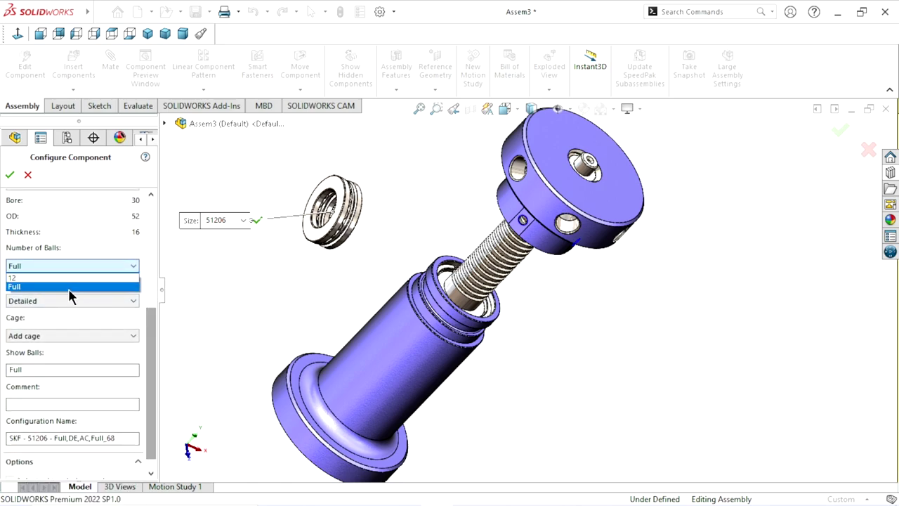
{"action": "left_click", "coordinate": [68, 287]}
{"action": "left_click", "coordinate": [99, 302]}
{"action": "left_click", "coordinate": [60, 321]}
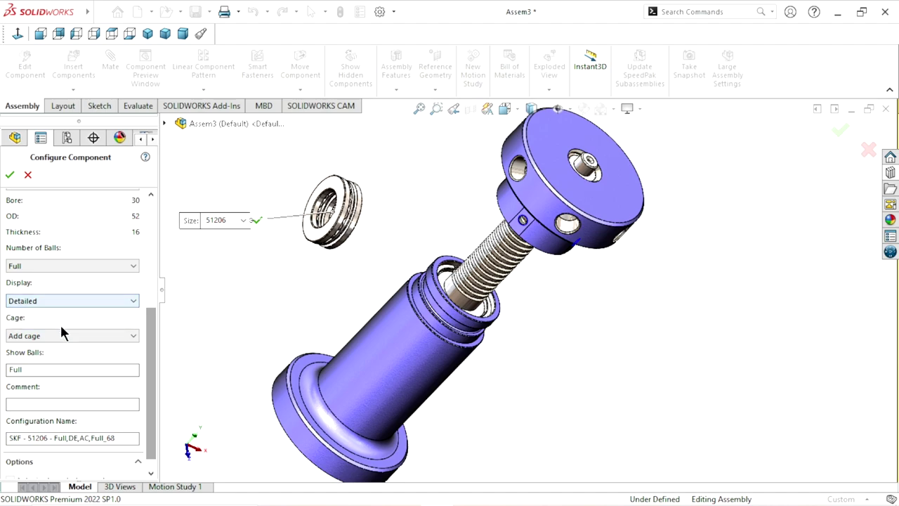
{"action": "left_click", "coordinate": [87, 340]}
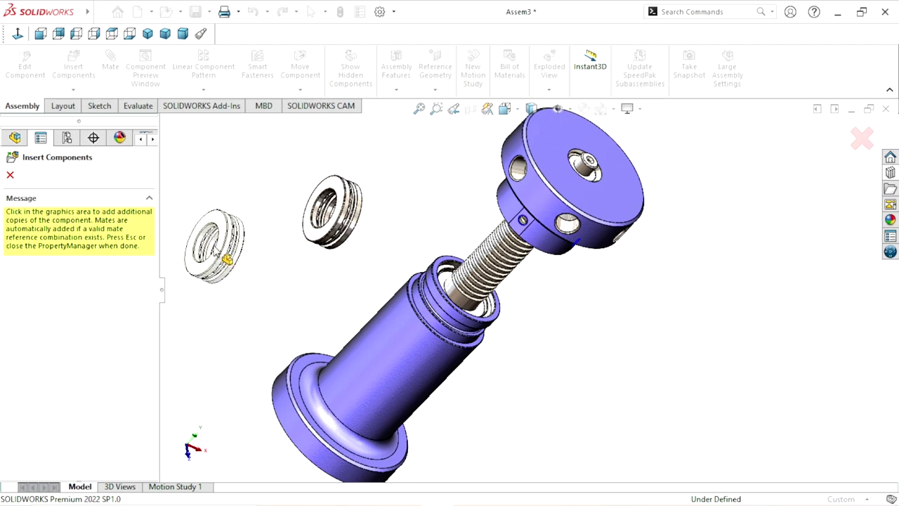
{"action": "key", "text": "Escape"}
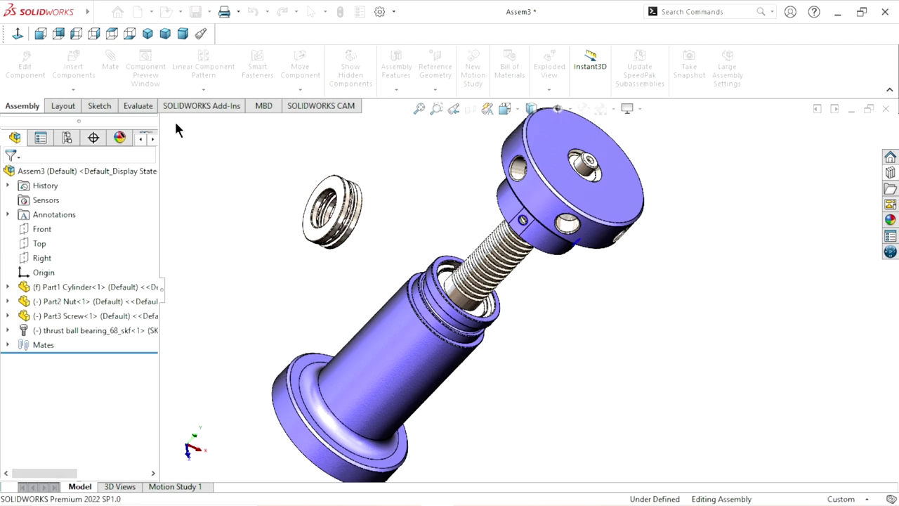
Step: Mate the thrust bearing concentric with the cylinder bore
{"action": "left_click", "coordinate": [108, 70]}
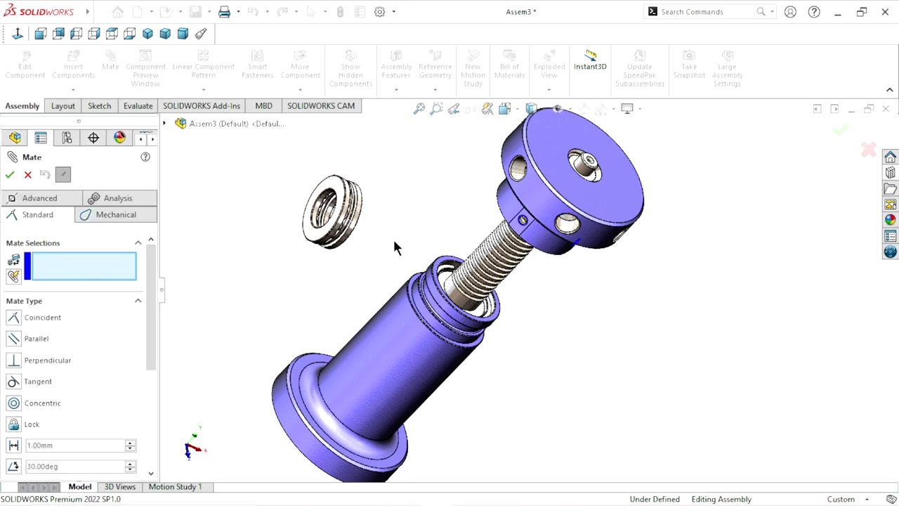
{"action": "scroll", "coordinate": [393, 236], "scroll_direction": "down", "scroll_amount": 5}
{"action": "left_click", "coordinate": [315, 198]}
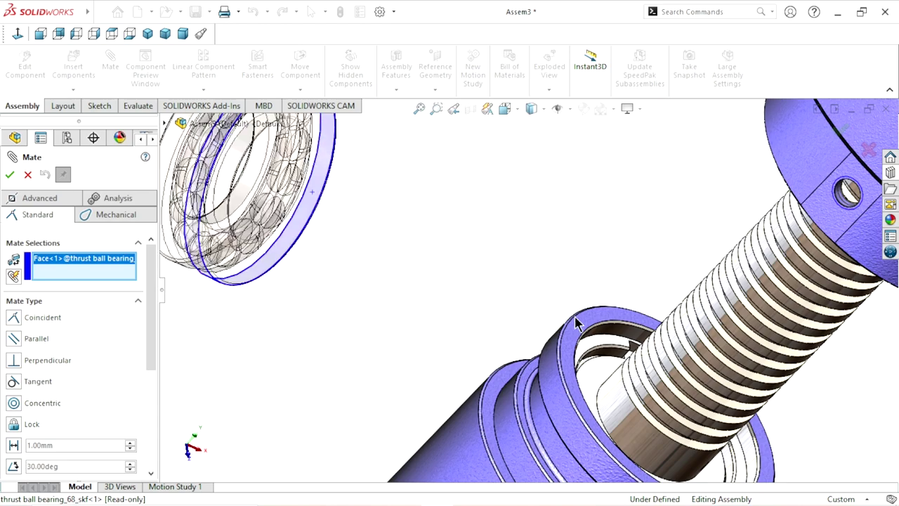
{"action": "left_click", "coordinate": [622, 338]}
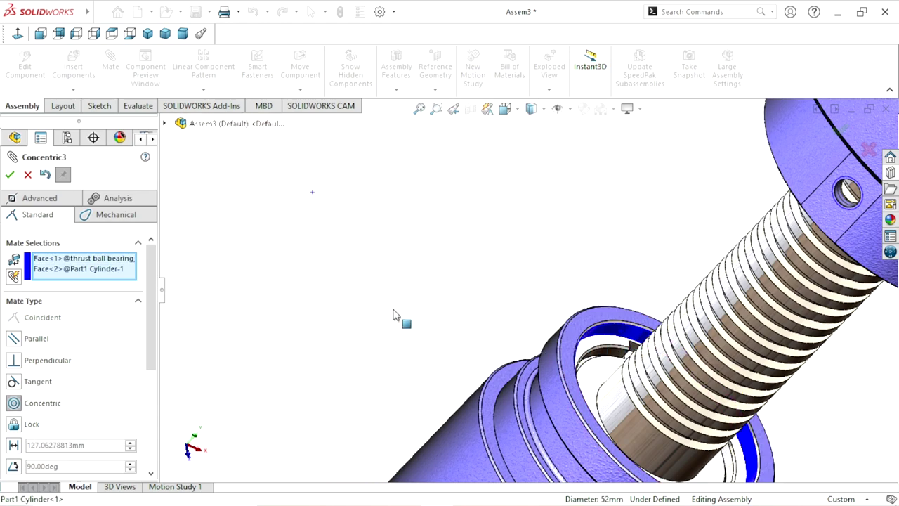
{"action": "scroll", "coordinate": [337, 330], "scroll_direction": "up", "scroll_amount": 3}
{"action": "scroll", "coordinate": [330, 372], "scroll_direction": "down", "scroll_amount": 2}
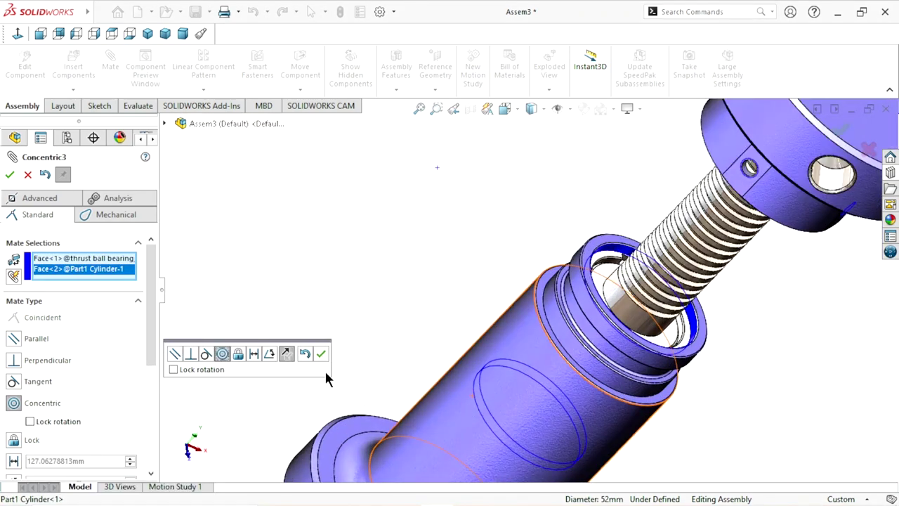
{"action": "left_click", "coordinate": [321, 354]}
Step: Seat the bearing's face coincident with the cylinder's top face
{"action": "scroll", "coordinate": [588, 213], "scroll_direction": "down", "scroll_amount": 2}
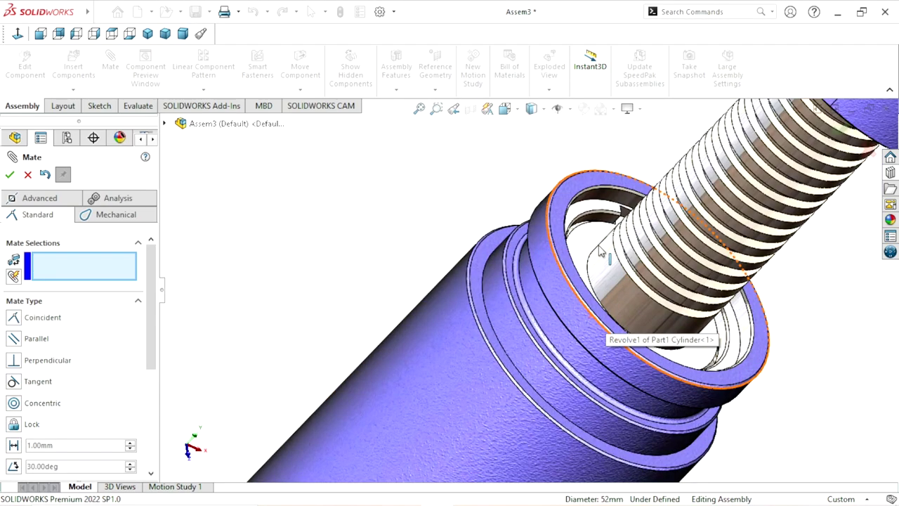
{"action": "left_click", "coordinate": [588, 213]}
{"action": "scroll", "coordinate": [470, 354], "scroll_direction": "up", "scroll_amount": 3}
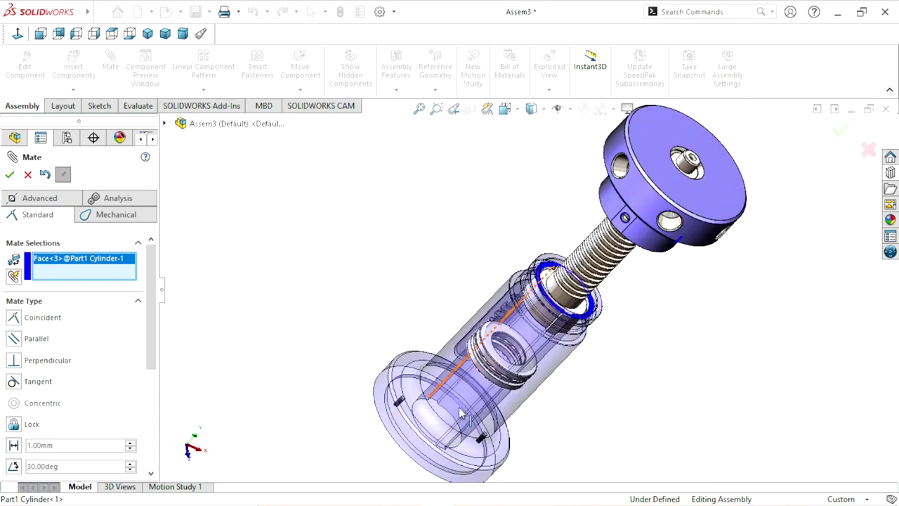
{"action": "middle_click_drag", "start_coordinate": [470, 355], "coordinate": [517, 353]}
{"action": "scroll", "coordinate": [441, 330], "scroll_direction": "down", "scroll_amount": 3}
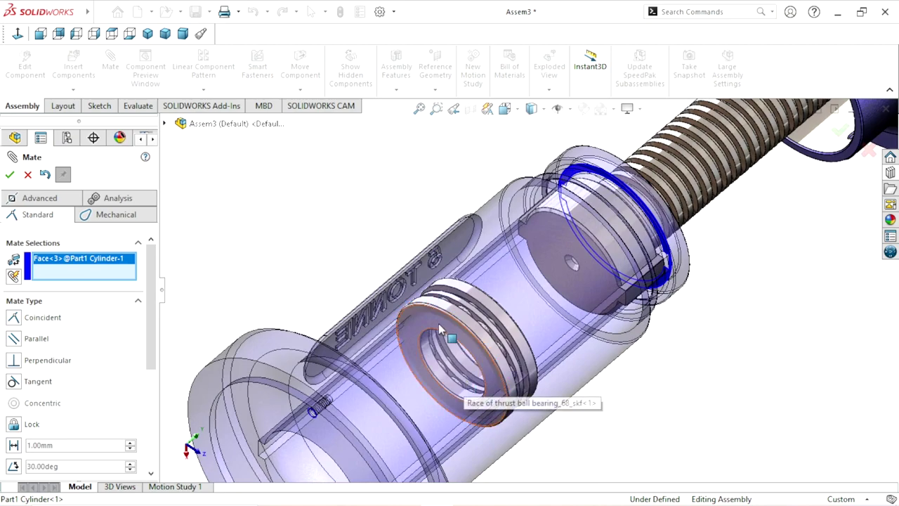
{"action": "scroll", "coordinate": [435, 323], "scroll_direction": "down", "scroll_amount": 3}
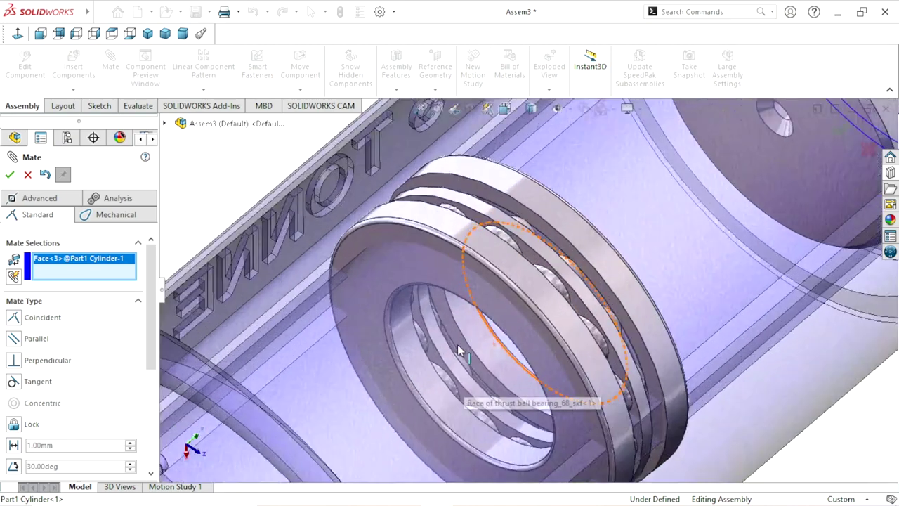
{"action": "left_click", "coordinate": [413, 236]}
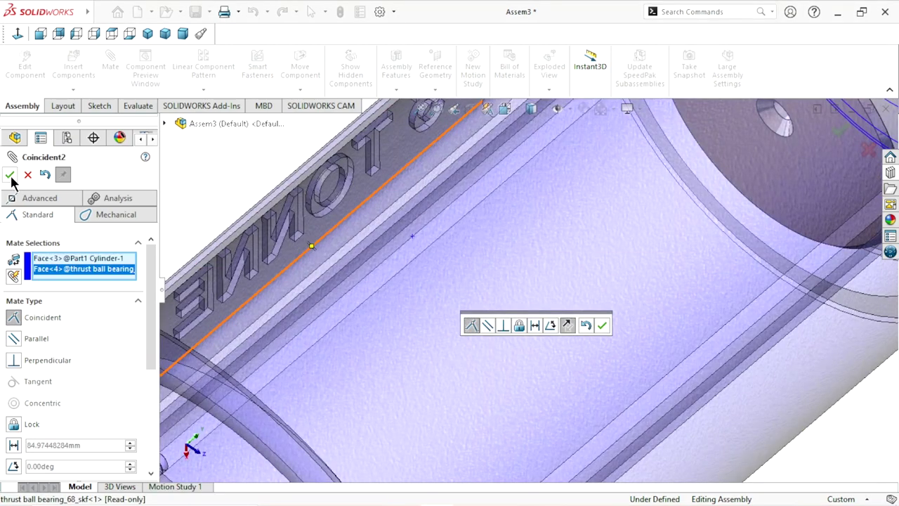
{"action": "left_click", "coordinate": [10, 174]}
{"action": "scroll", "coordinate": [344, 279], "scroll_direction": "up", "scroll_amount": 5}
{"action": "scroll", "coordinate": [492, 270], "scroll_direction": "up", "scroll_amount": 3}
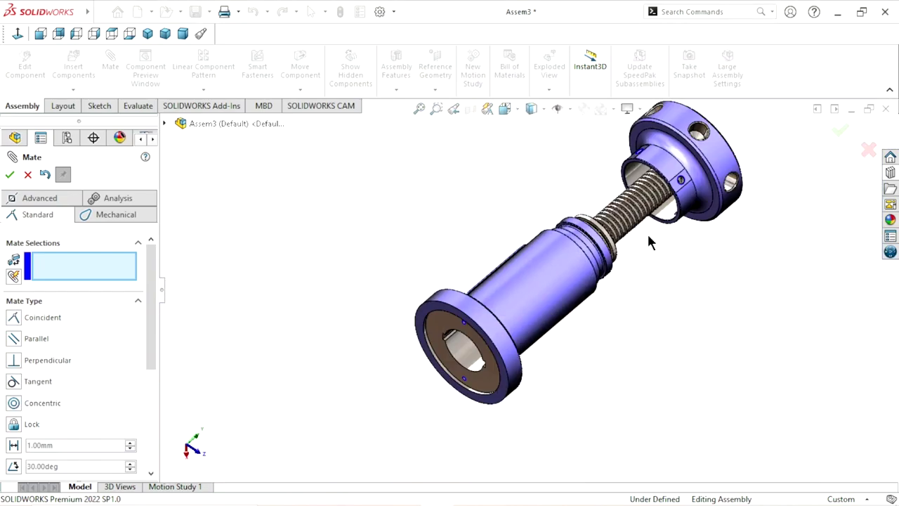
Step: Make the nut's face coincident with the bearing so the nut rests on it
{"action": "middle_click_drag", "start_coordinate": [647, 232], "coordinate": [618, 225]}
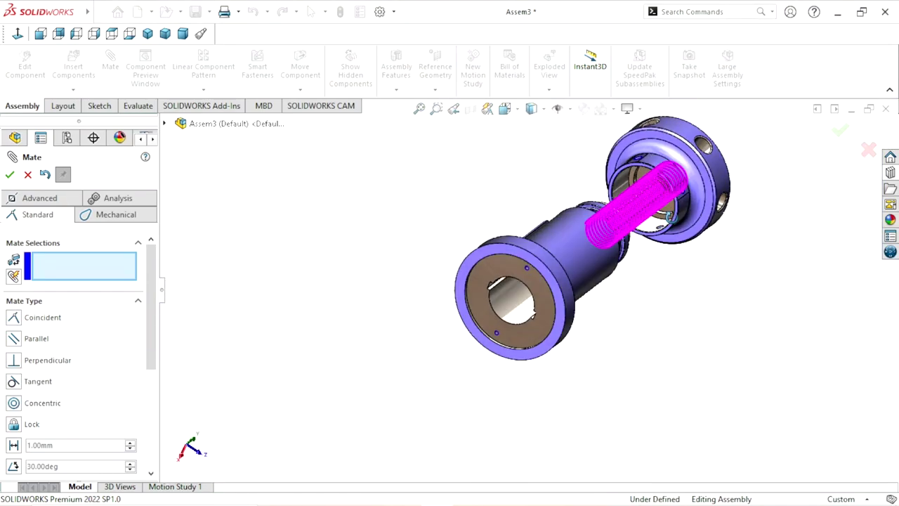
{"action": "scroll", "coordinate": [651, 189], "scroll_direction": "down", "scroll_amount": 4}
{"action": "left_click", "coordinate": [584, 237]}
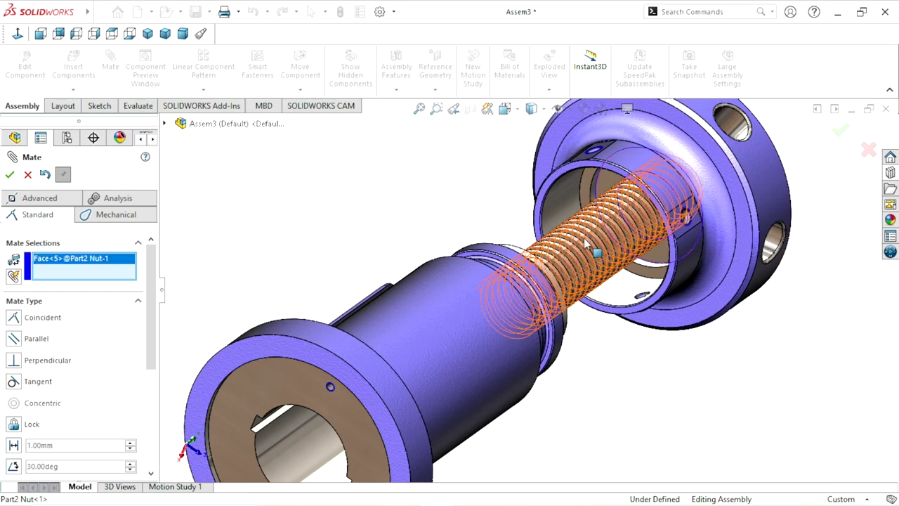
{"action": "middle_click_drag", "start_coordinate": [583, 235], "coordinate": [517, 254]}
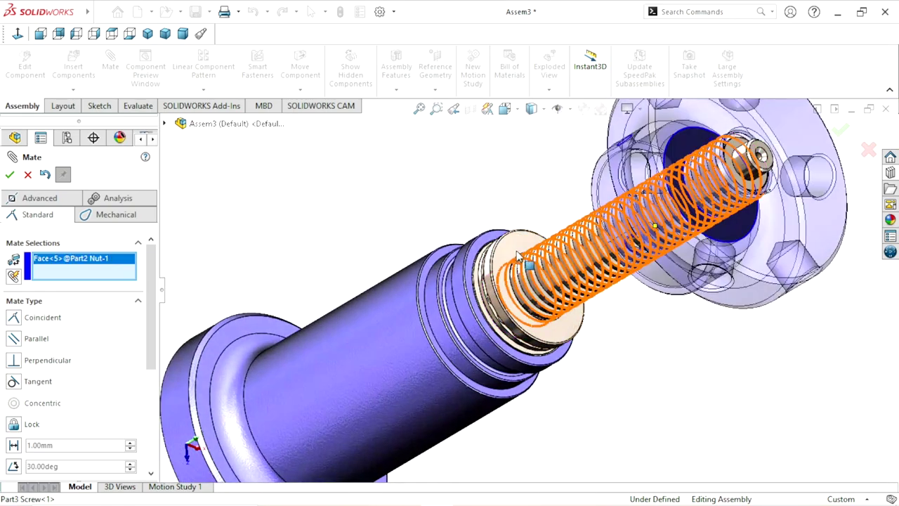
{"action": "left_click", "coordinate": [517, 254]}
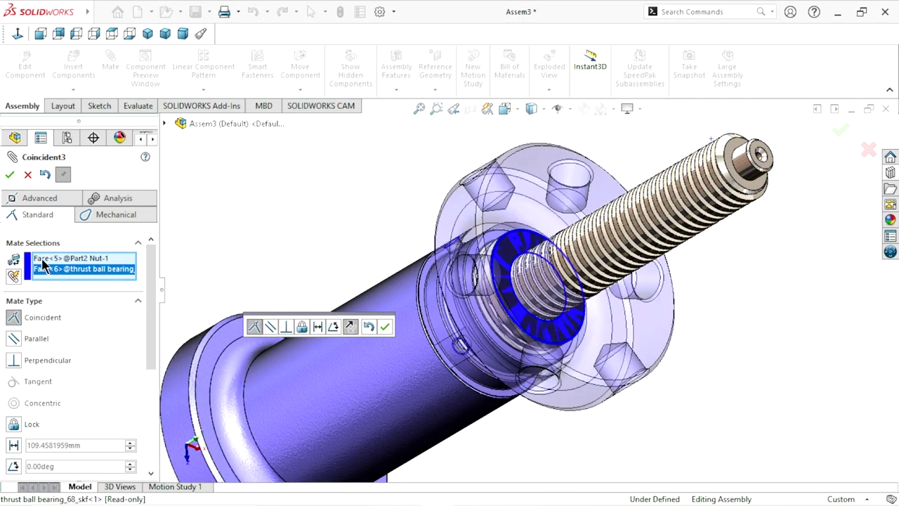
{"action": "left_click", "coordinate": [10, 174]}
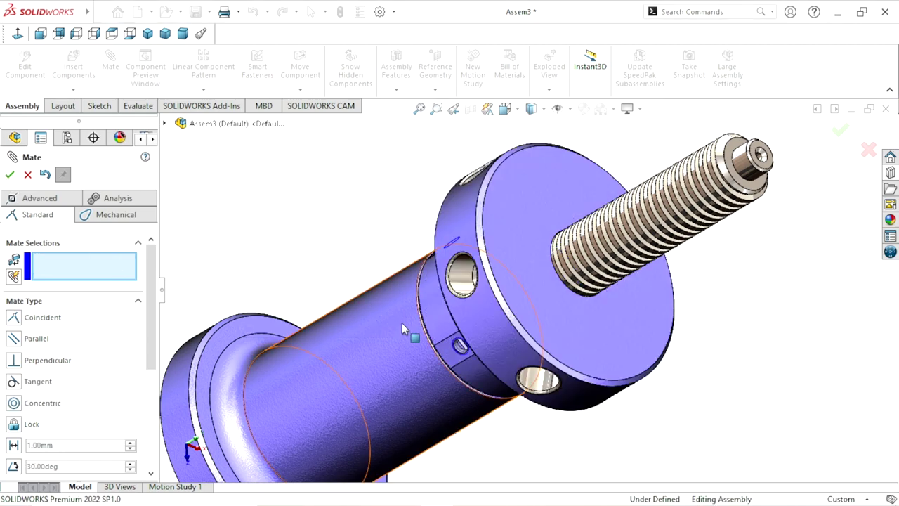
{"action": "scroll", "coordinate": [404, 330], "scroll_direction": "up", "scroll_amount": 4}
{"action": "mouse_move", "coordinate": [404, 330]}
{"action": "middle_mouse_down"}
{"action": "mouse_move", "coordinate": [459, 275]}
{"action": "mouse_move", "coordinate": [488, 362]}
{"action": "middle_mouse_up"}
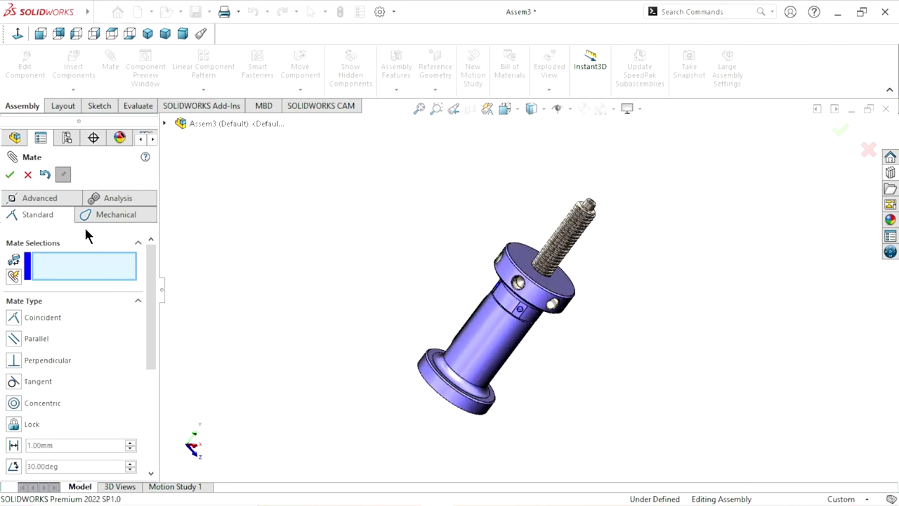
Step: Close the Mate tool and drag the screw lower along its axis into the nut
{"action": "key", "text": "Escape"}
{"action": "key", "text": "f"}
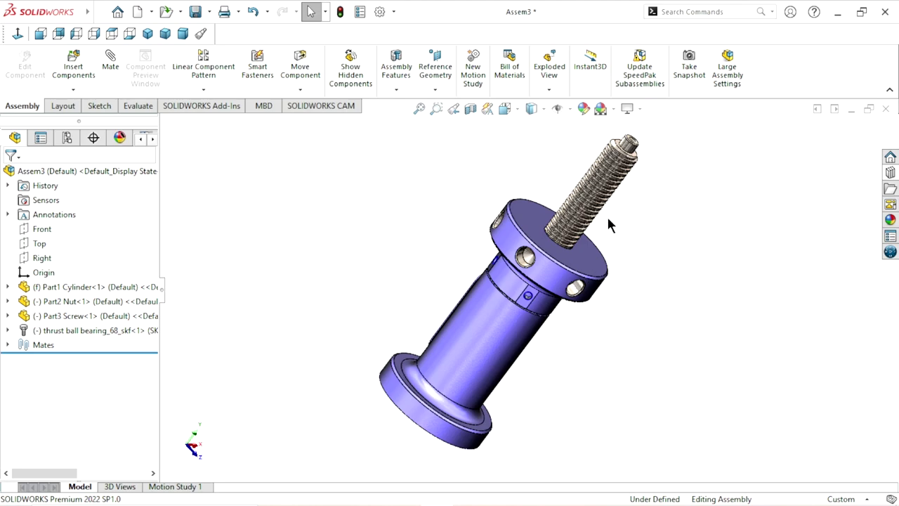
{"action": "mouse_move", "coordinate": [627, 148]}
{"action": "left_mouse_down"}
{"action": "mouse_move", "coordinate": [553, 242]}
{"action": "mouse_move", "coordinate": [546, 270]}
{"action": "left_mouse_up"}
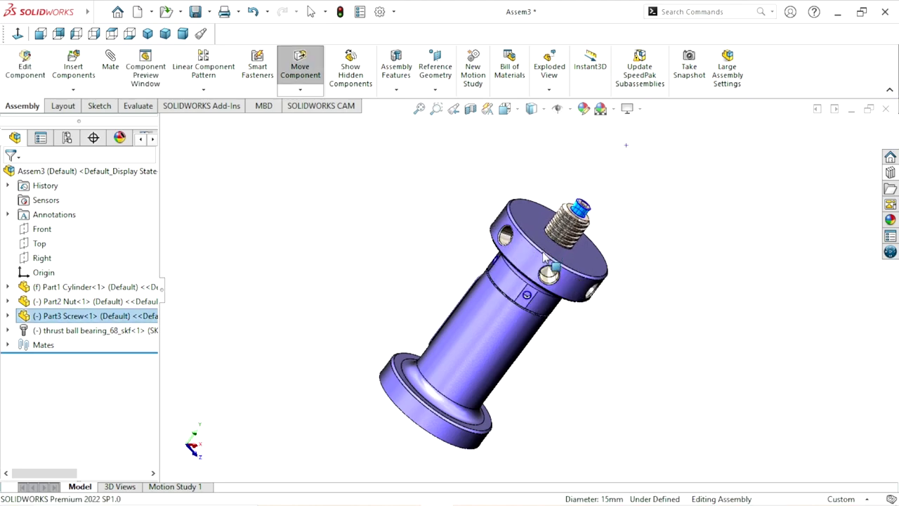
{"action": "left_click", "coordinate": [679, 240]}
{"action": "scroll", "coordinate": [558, 276], "scroll_direction": "down", "scroll_amount": 1}
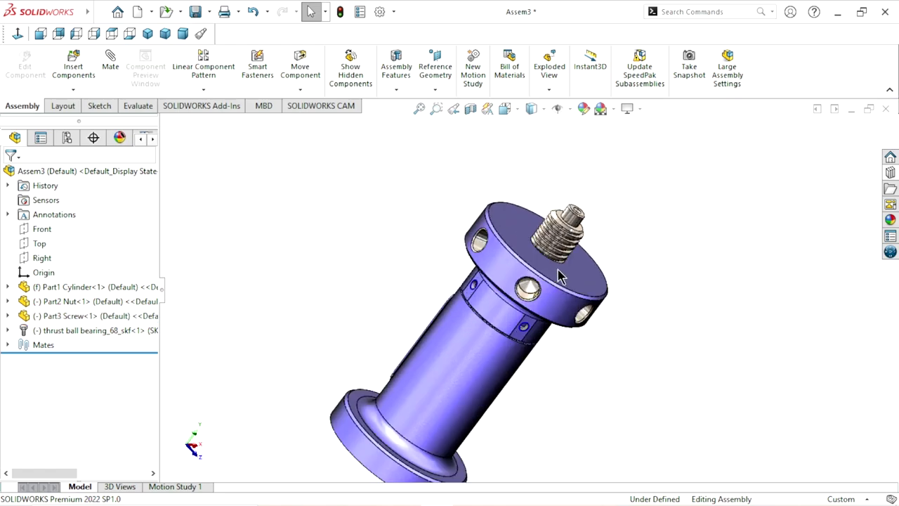
{"action": "mouse_move", "coordinate": [619, 367]}
{"action": "middle_mouse_down"}
{"action": "mouse_move", "coordinate": [612, 311]}
{"action": "mouse_move", "coordinate": [656, 224]}
{"action": "mouse_move", "coordinate": [659, 154]}
{"action": "mouse_move", "coordinate": [628, 191]}
{"action": "mouse_move", "coordinate": [560, 203]}
{"action": "middle_mouse_up"}
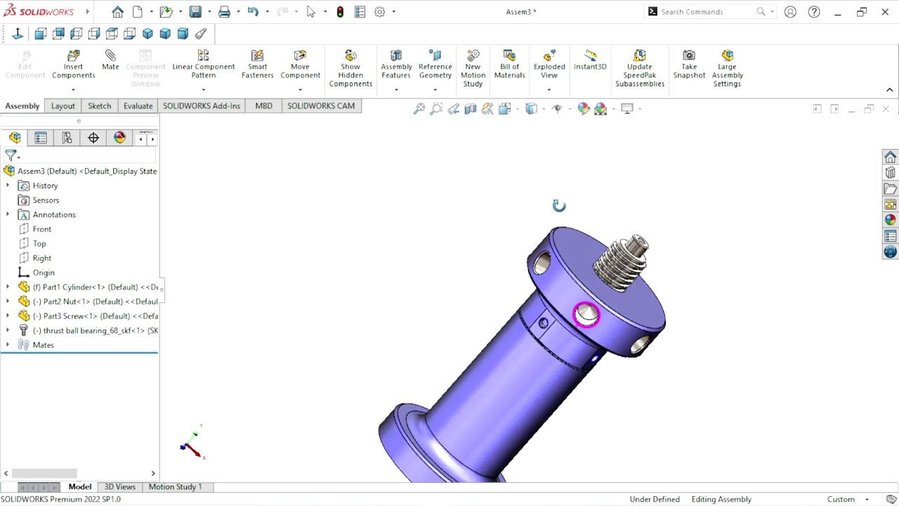
{"action": "scroll", "coordinate": [660, 302], "scroll_direction": "down", "scroll_amount": 2}
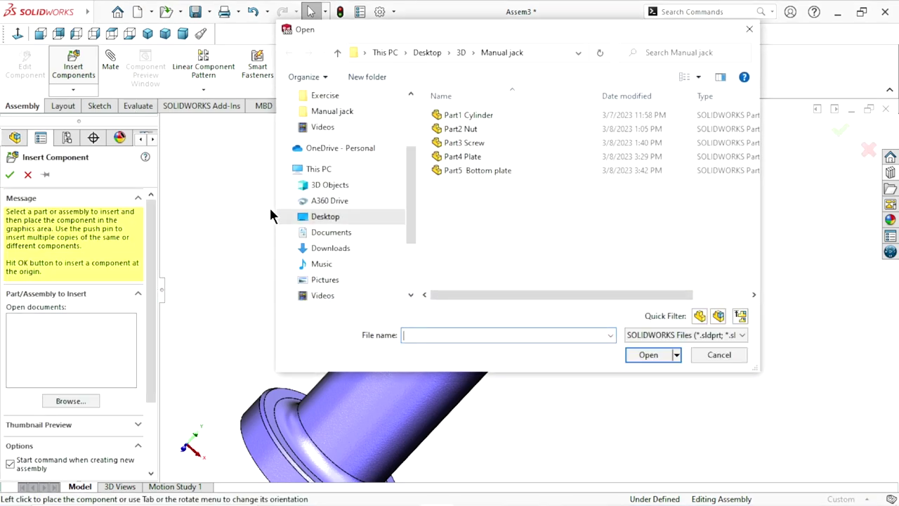
Step: Insert Part5 Bottom plate into the assembly beside the cylinder
{"action": "left_click", "coordinate": [482, 170]}
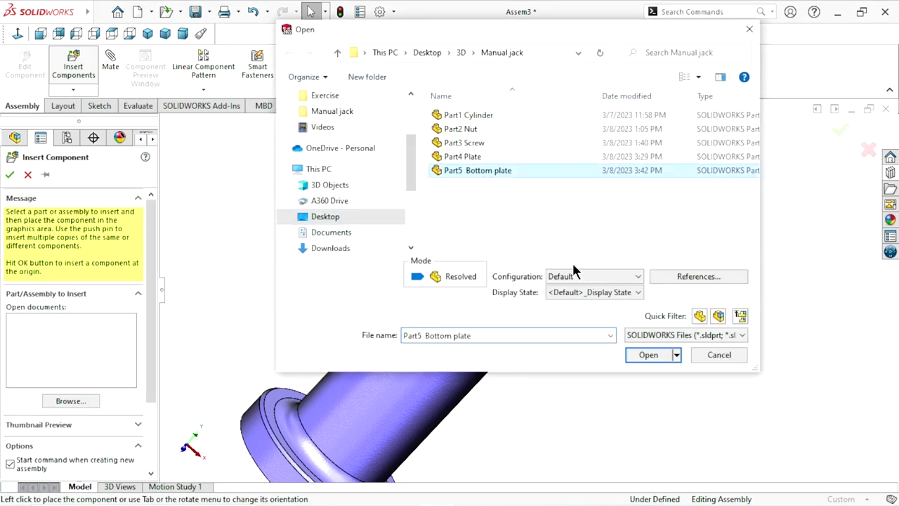
{"action": "left_click", "coordinate": [644, 355]}
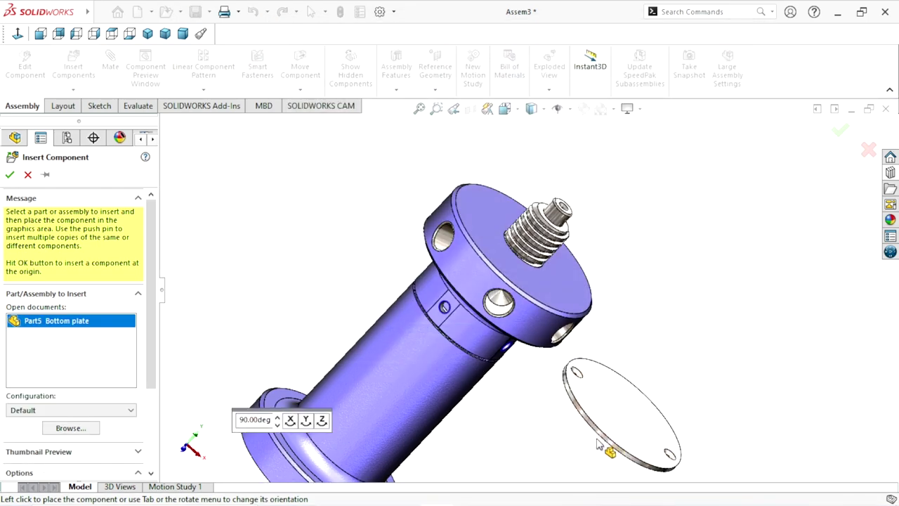
{"action": "left_click", "coordinate": [596, 441]}
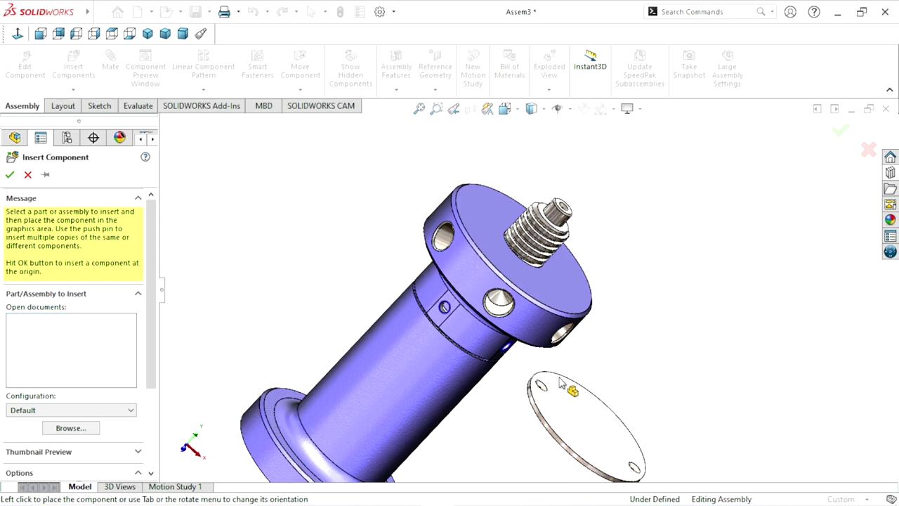
{"action": "middle_click_drag", "start_coordinate": [512, 367], "coordinate": [523, 380]}
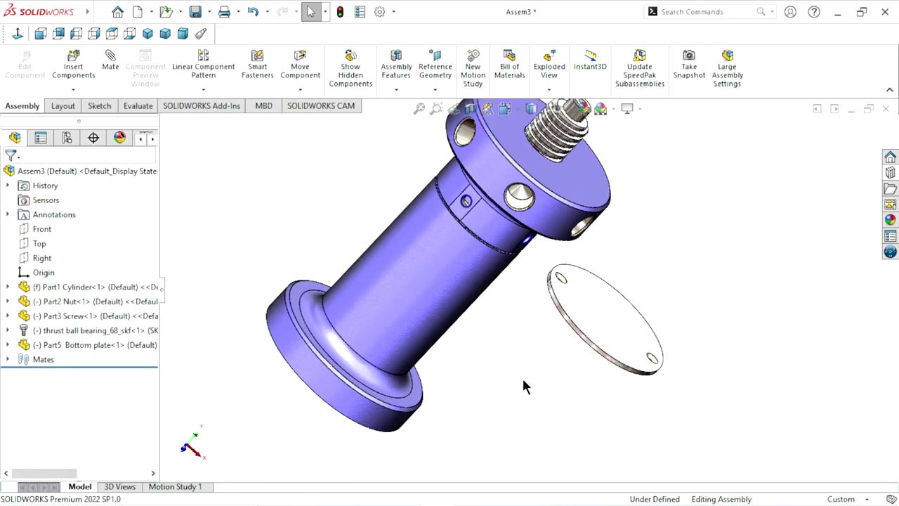
{"action": "scroll", "coordinate": [523, 380], "scroll_direction": "up", "scroll_amount": 1}
Step: Rotate the bottom plate to a new tilt with Rotate Component
{"action": "left_click", "coordinate": [299, 89]}
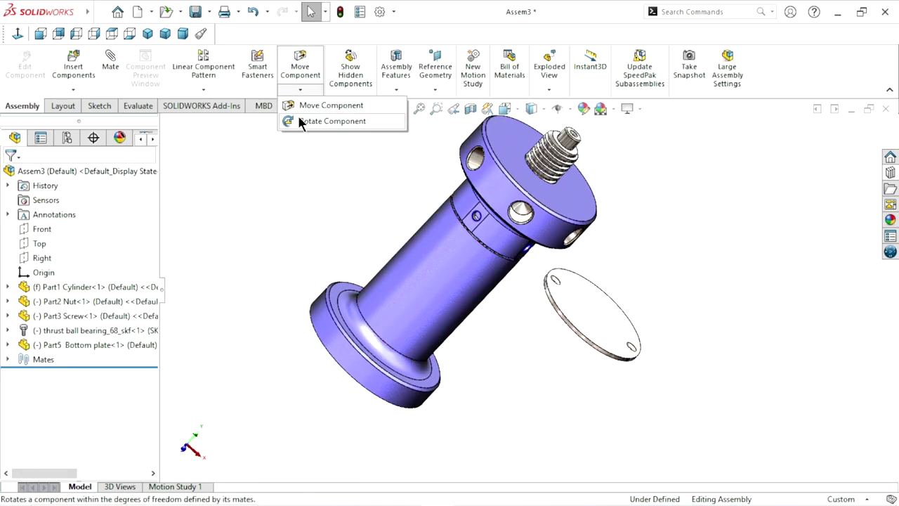
{"action": "left_click", "coordinate": [295, 121]}
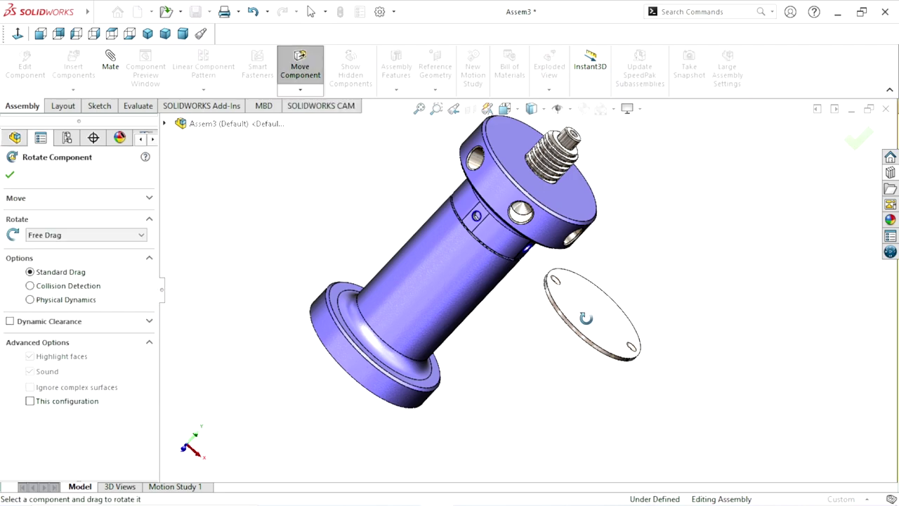
{"action": "mouse_move", "coordinate": [582, 315]}
{"action": "left_mouse_down"}
{"action": "mouse_move", "coordinate": [494, 395]}
{"action": "mouse_move", "coordinate": [435, 315]}
{"action": "mouse_move", "coordinate": [495, 264]}
{"action": "mouse_move", "coordinate": [429, 413]}
{"action": "mouse_move", "coordinate": [455, 312]}
{"action": "mouse_move", "coordinate": [445, 336]}
{"action": "left_mouse_up"}
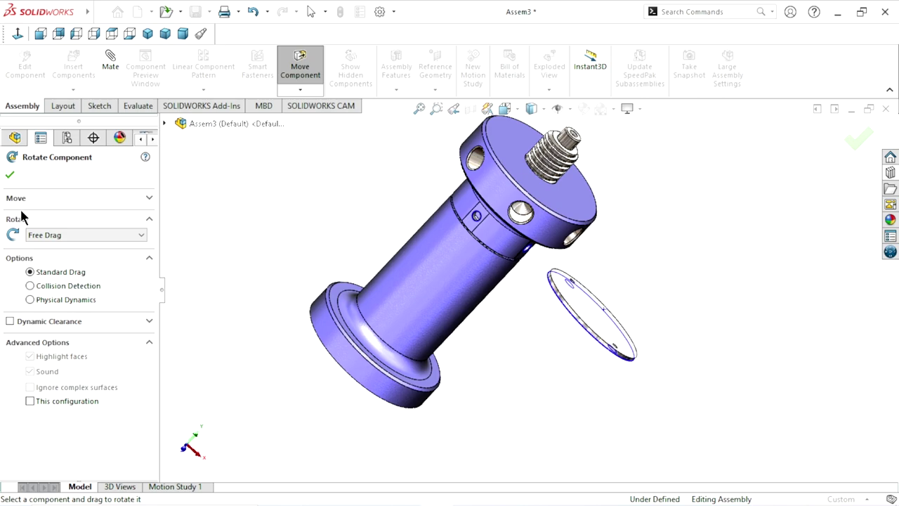
{"action": "key", "text": "Escape"}
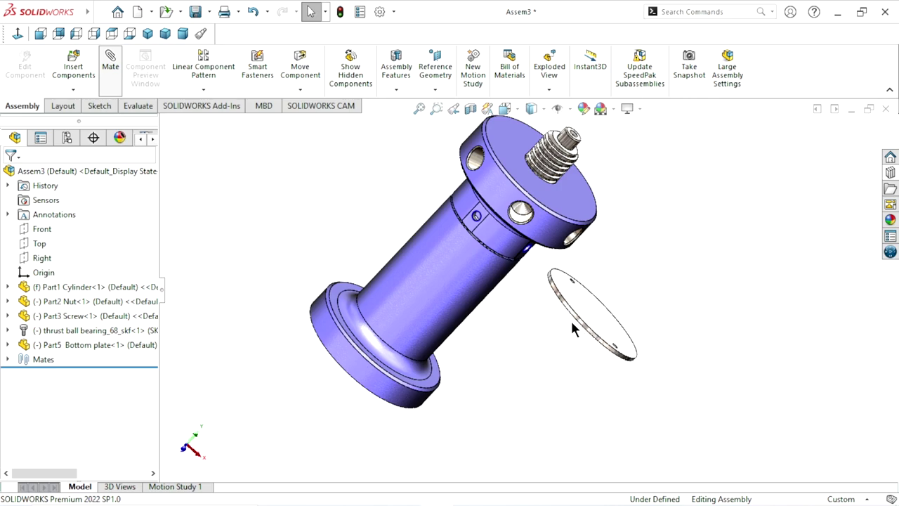
Step: Make the bottom plate face concentric with the cylinder's flange recess
{"action": "scroll", "coordinate": [571, 320], "scroll_direction": "down", "scroll_amount": 3}
{"action": "scroll", "coordinate": [571, 317], "scroll_direction": "down", "scroll_amount": 3}
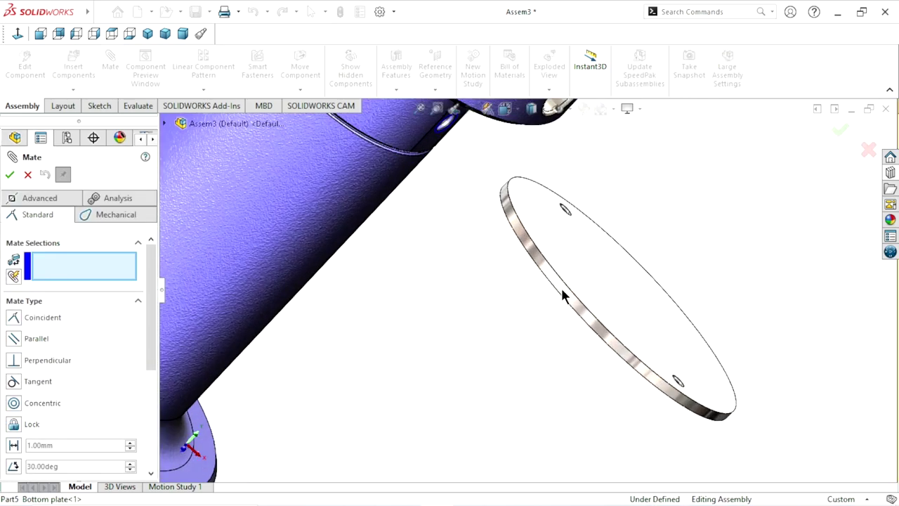
{"action": "left_click", "coordinate": [562, 295]}
{"action": "scroll", "coordinate": [459, 316], "scroll_direction": "up", "scroll_amount": 3}
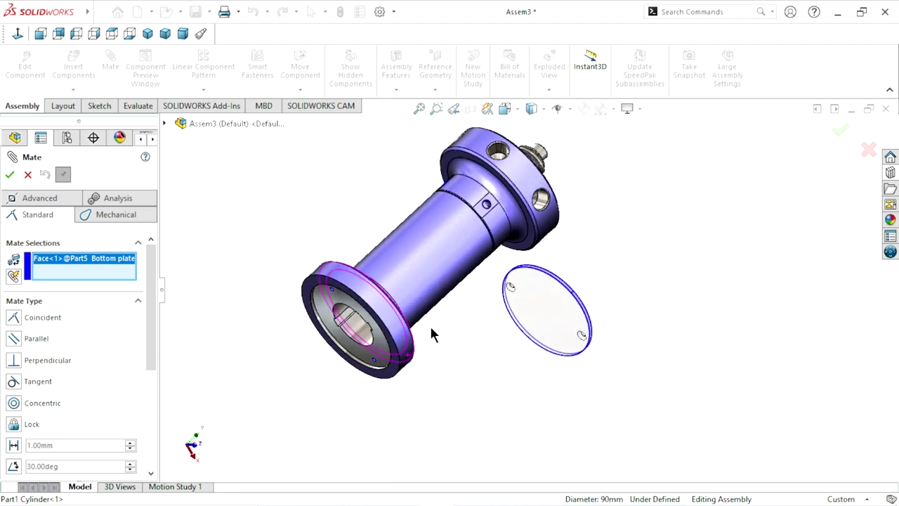
{"action": "scroll", "coordinate": [351, 330], "scroll_direction": "down", "scroll_amount": 5}
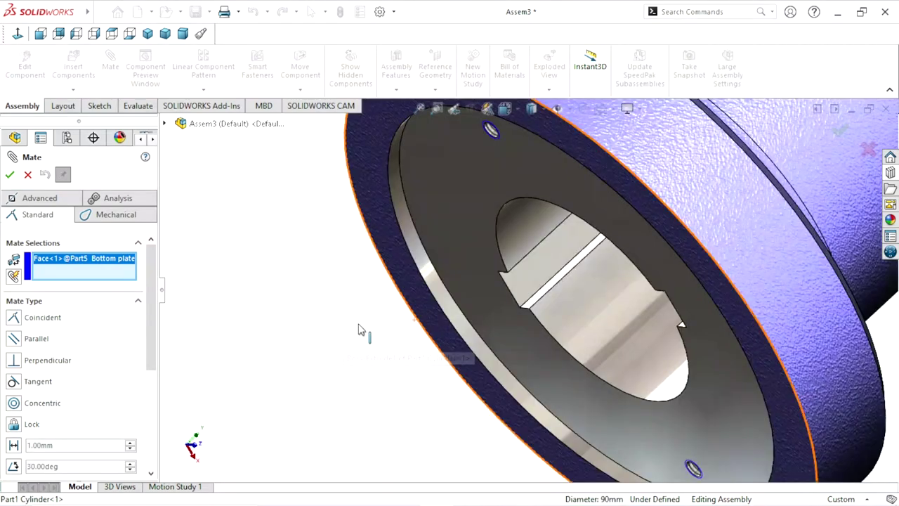
{"action": "left_click", "coordinate": [428, 274]}
{"action": "scroll", "coordinate": [330, 302], "scroll_direction": "up", "scroll_amount": 3}
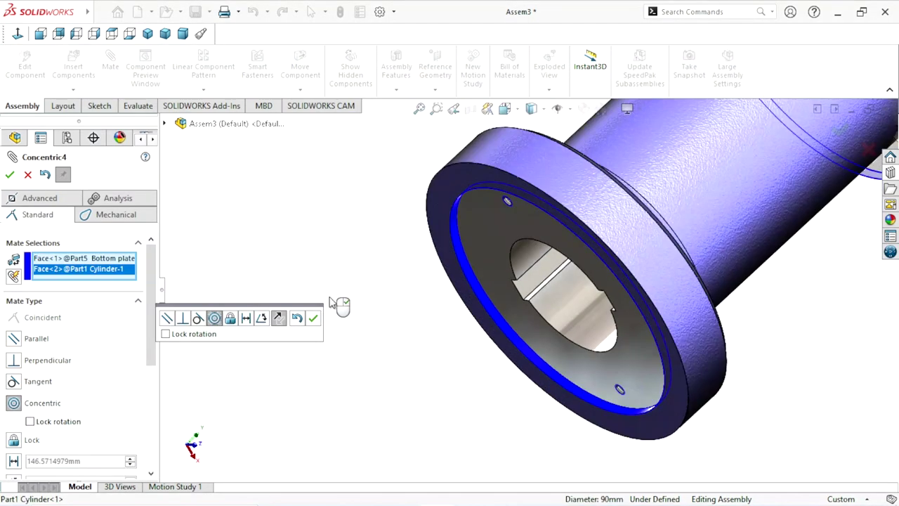
{"action": "scroll", "coordinate": [394, 289], "scroll_direction": "up", "scroll_amount": 2}
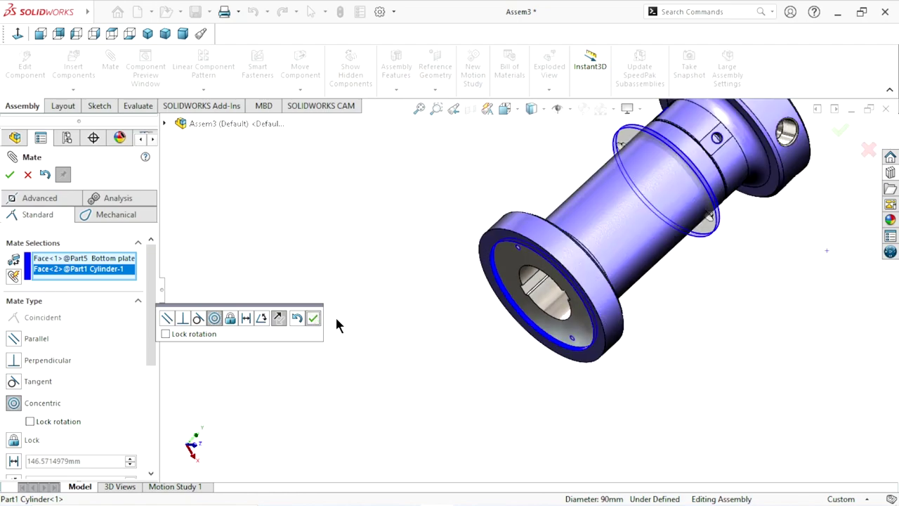
{"action": "left_click", "coordinate": [313, 319]}
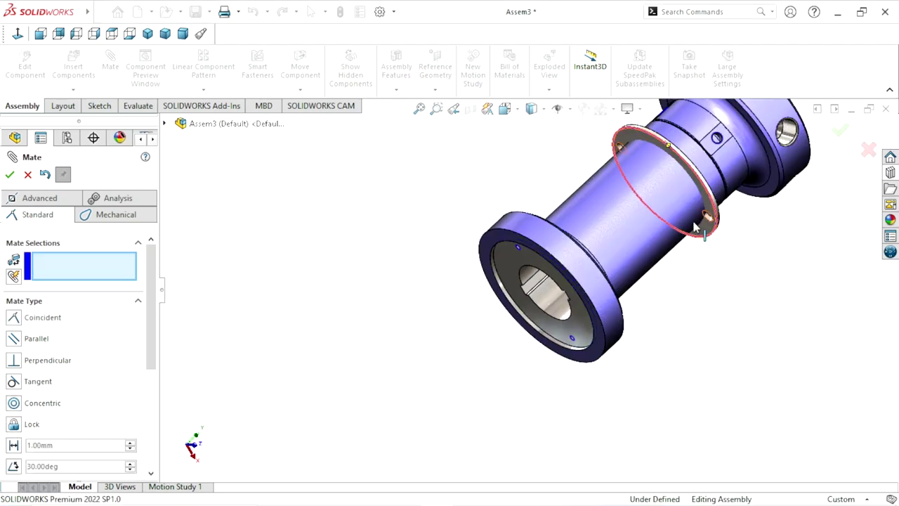
Step: Align a plate hole edge concentrically with a cylinder tapped hole
{"action": "mouse_move", "coordinate": [693, 227]}
{"action": "middle_mouse_down"}
{"action": "mouse_move", "coordinate": [647, 333]}
{"action": "mouse_move", "coordinate": [696, 287]}
{"action": "mouse_move", "coordinate": [614, 296]}
{"action": "middle_mouse_up"}
{"action": "scroll", "coordinate": [598, 281], "scroll_direction": "down", "scroll_amount": 3}
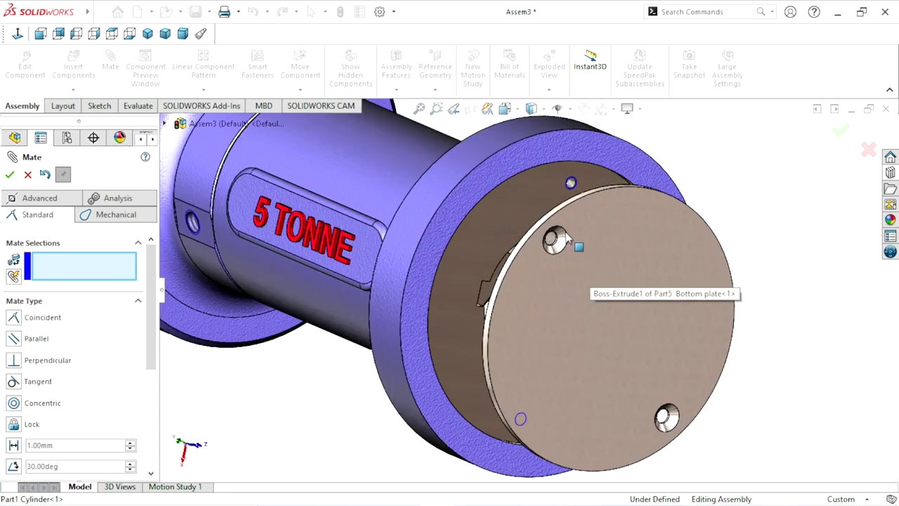
{"action": "scroll", "coordinate": [567, 238], "scroll_direction": "down", "scroll_amount": 2}
{"action": "left_click", "coordinate": [539, 252]}
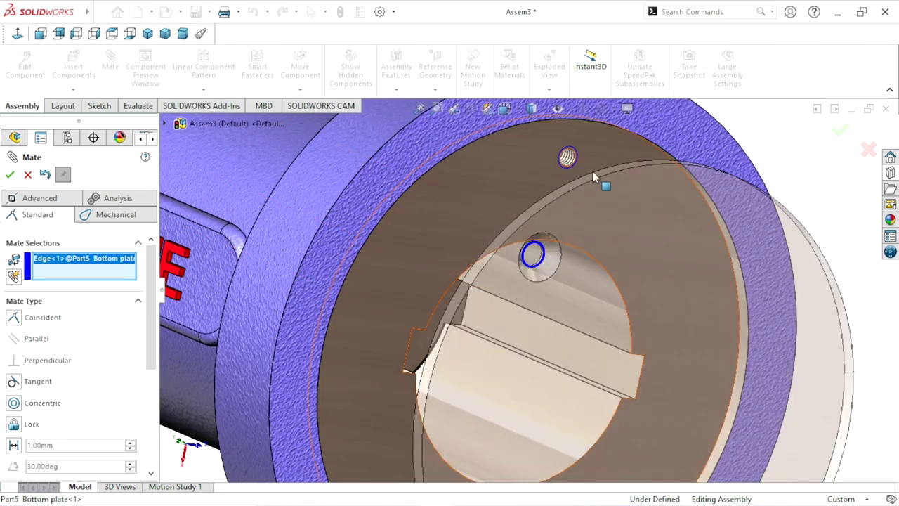
{"action": "scroll", "coordinate": [576, 162], "scroll_direction": "down", "scroll_amount": 4}
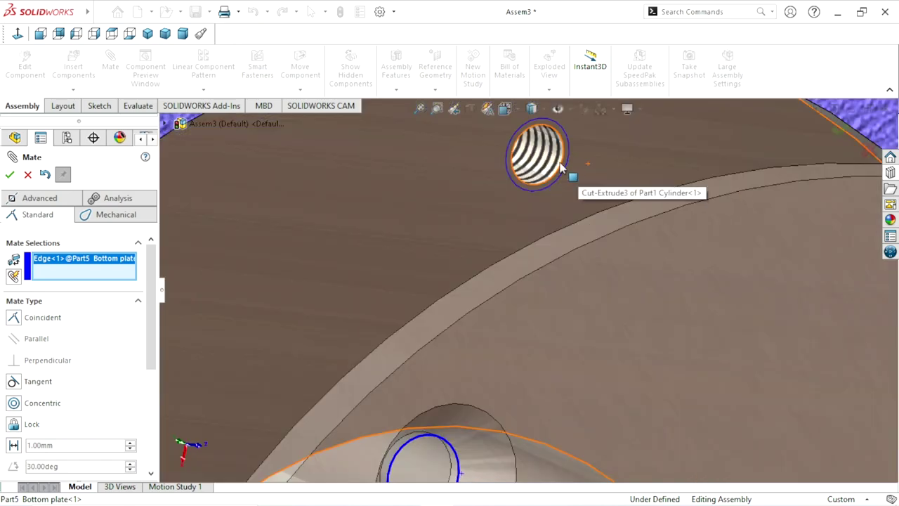
{"action": "left_click", "coordinate": [564, 155]}
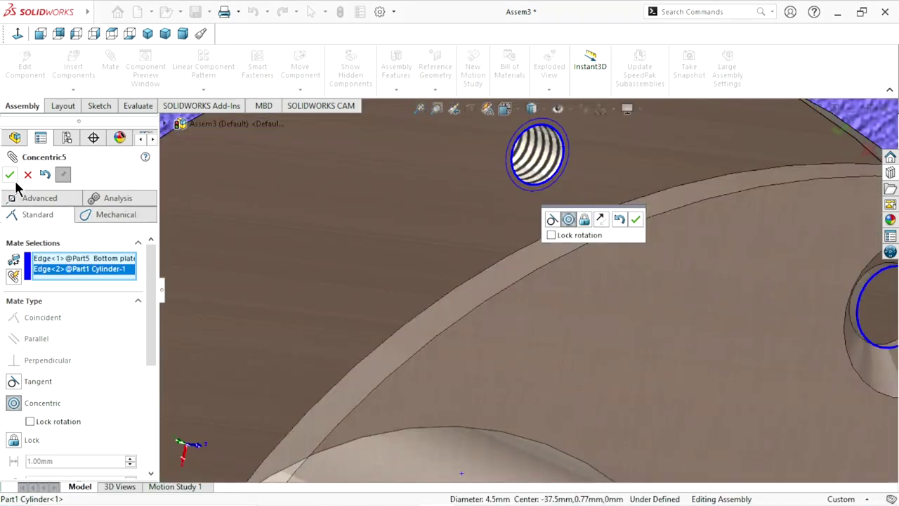
{"action": "left_click", "coordinate": [10, 174]}
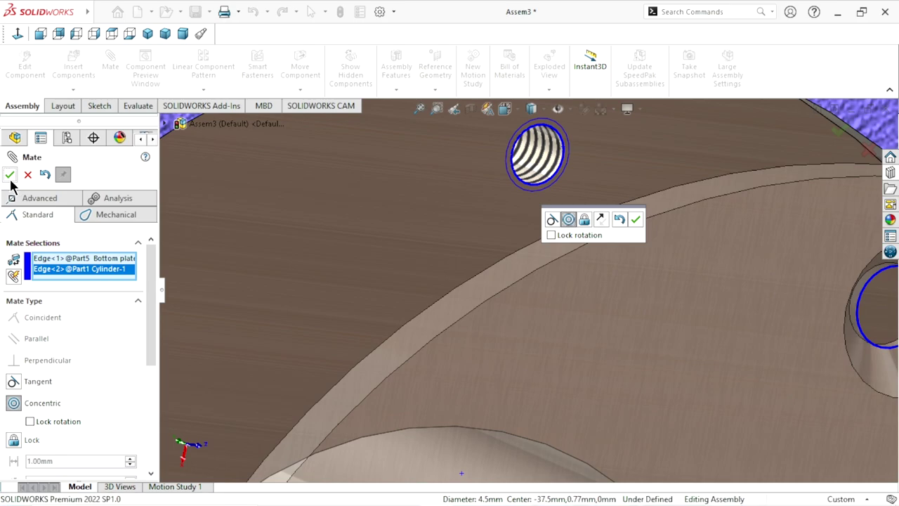
Step: Make the plate face coincident with the cylinder end face, then close Mate
{"action": "scroll", "coordinate": [495, 295], "scroll_direction": "up", "scroll_amount": 3}
{"action": "scroll", "coordinate": [512, 337], "scroll_direction": "up", "scroll_amount": 2}
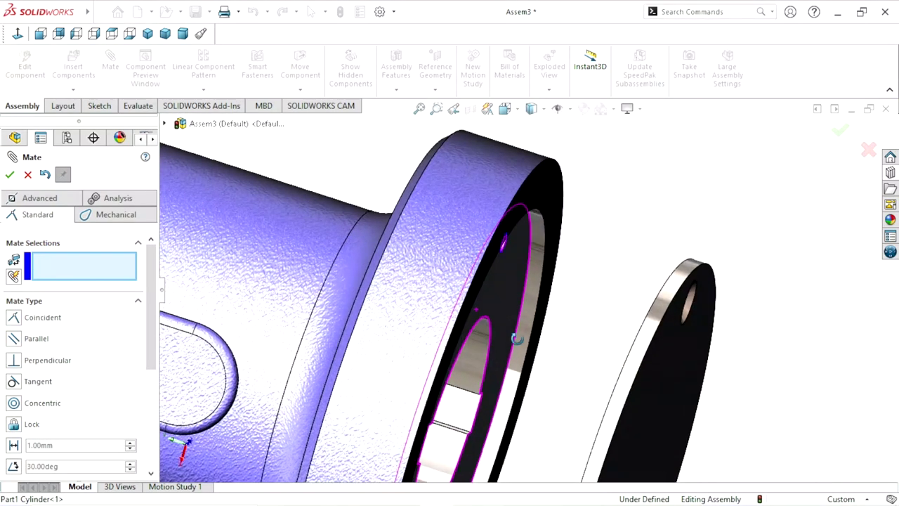
{"action": "left_click", "coordinate": [519, 281]}
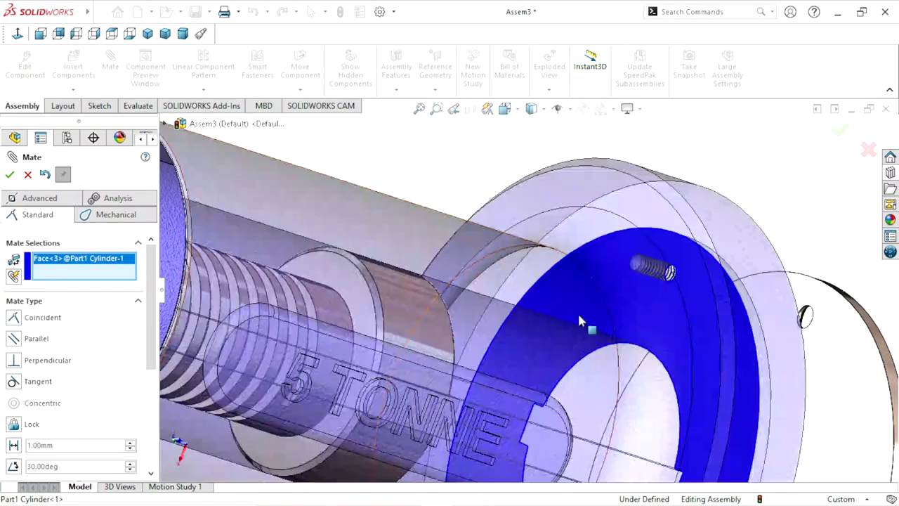
{"action": "left_click", "coordinate": [727, 363]}
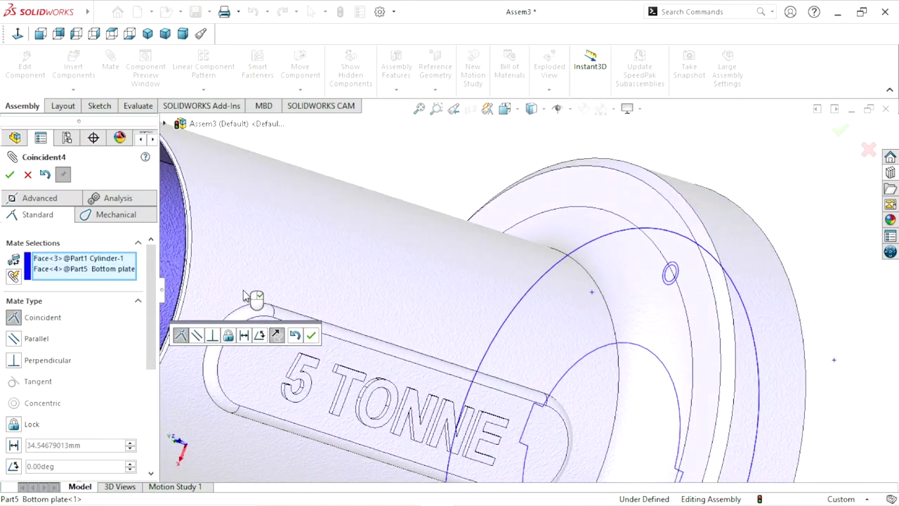
{"action": "key", "text": "Return"}
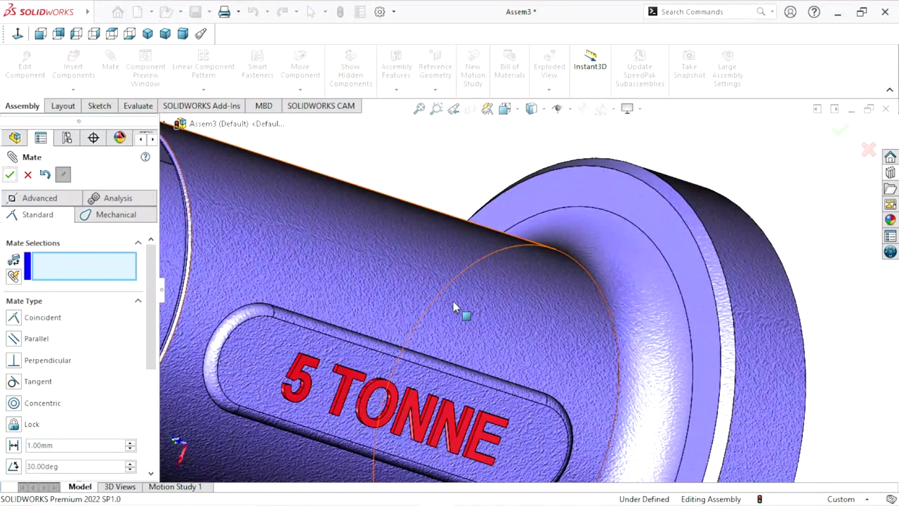
{"action": "scroll", "coordinate": [453, 300], "scroll_direction": "up", "scroll_amount": 5}
{"action": "mouse_move", "coordinate": [671, 275]}
{"action": "middle_mouse_down"}
{"action": "mouse_move", "coordinate": [573, 240]}
{"action": "mouse_move", "coordinate": [378, 258]}
{"action": "middle_mouse_up"}
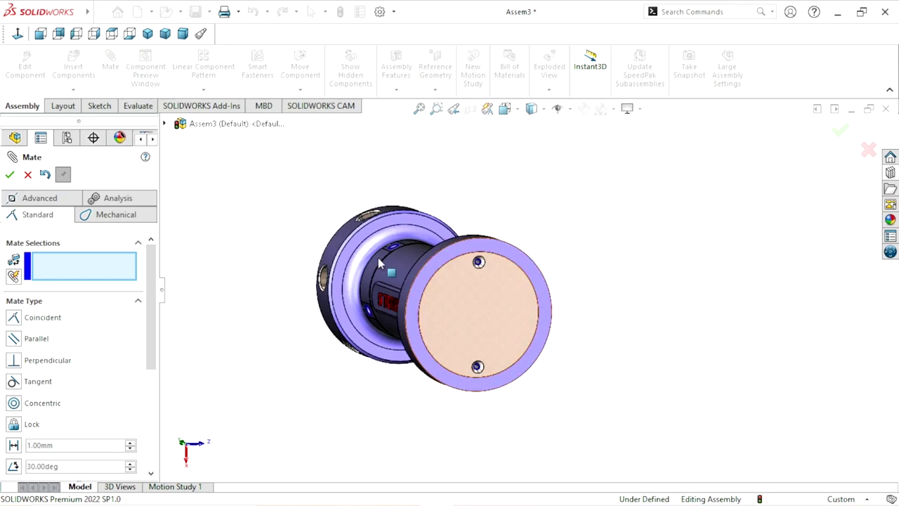
{"action": "key", "text": "Escape"}
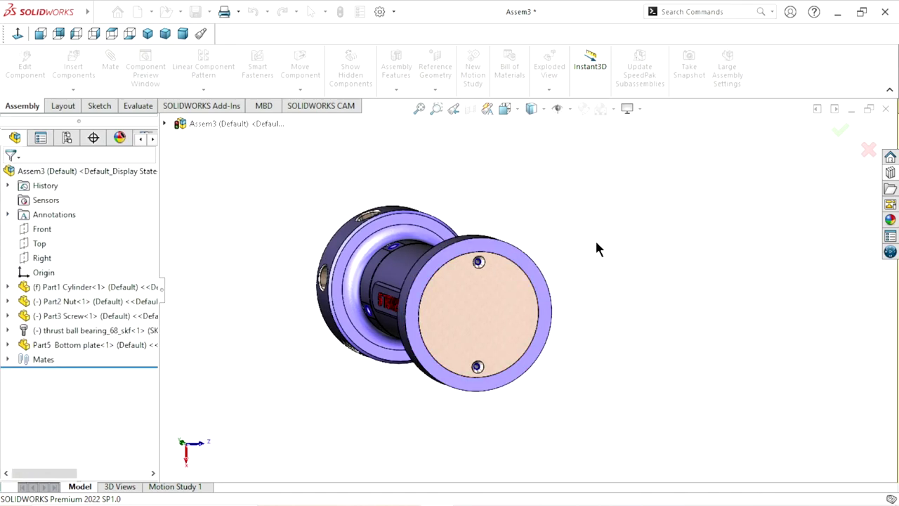
{"action": "middle_click_drag", "start_coordinate": [531, 316], "coordinate": [444, 265]}
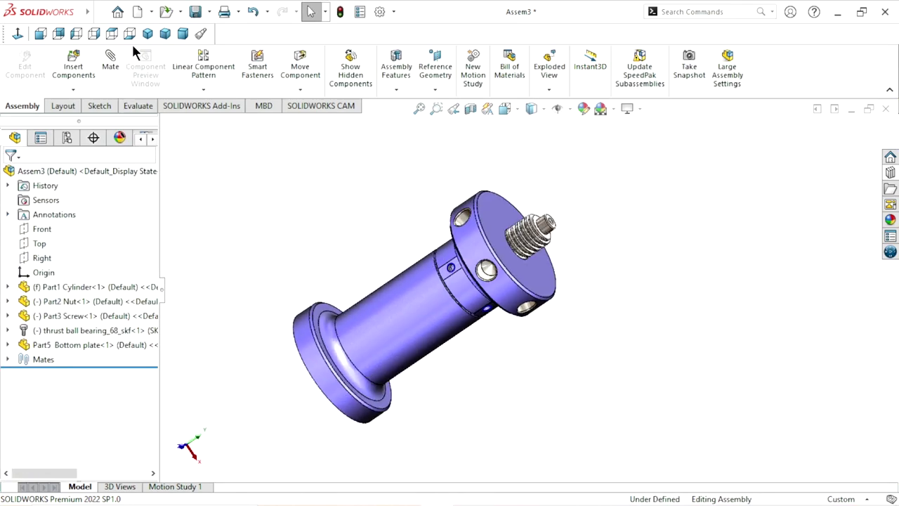
{"action": "left_click", "coordinate": [87, 73]}
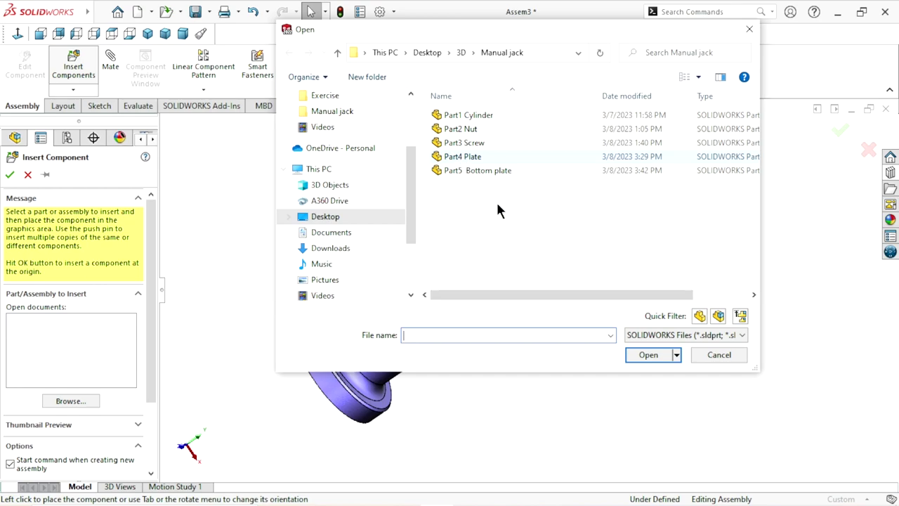
{"action": "left_click", "coordinate": [462, 156]}
{"action": "left_click", "coordinate": [650, 354]}
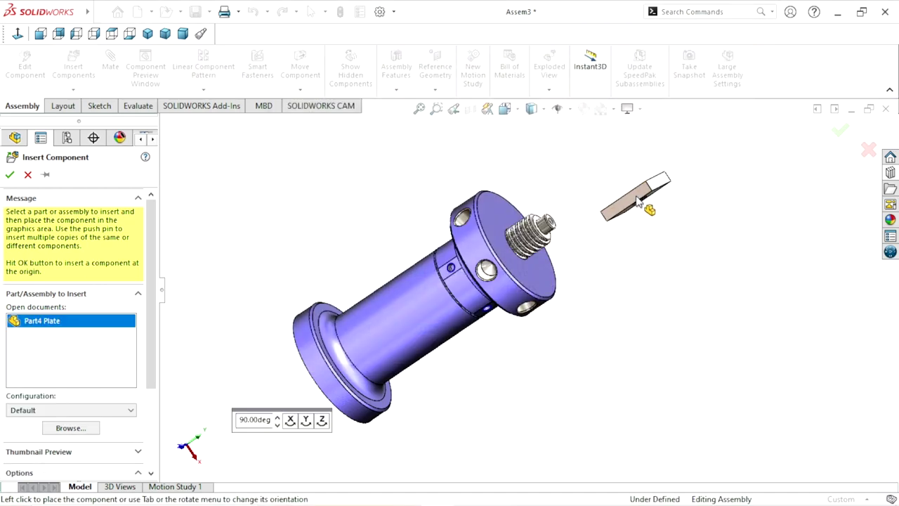
{"action": "left_click", "coordinate": [638, 202]}
{"action": "left_click", "coordinate": [299, 90]}
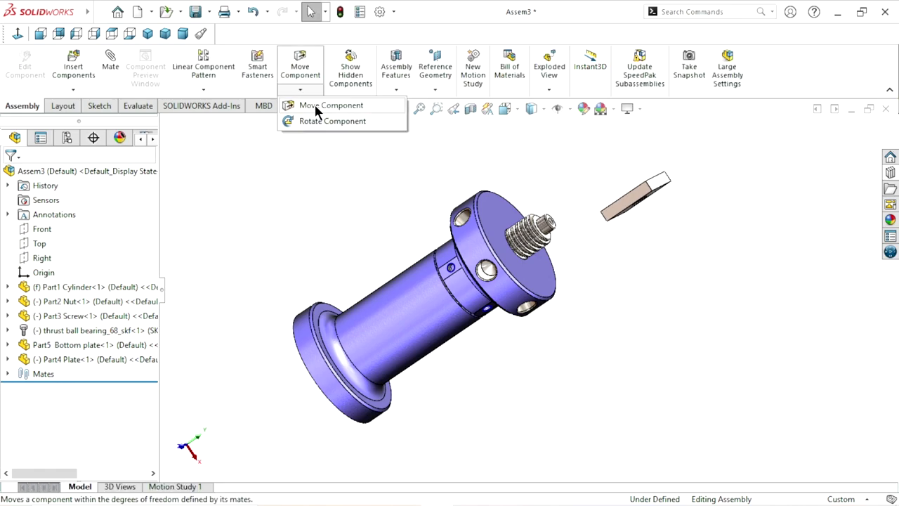
{"action": "left_click", "coordinate": [309, 121]}
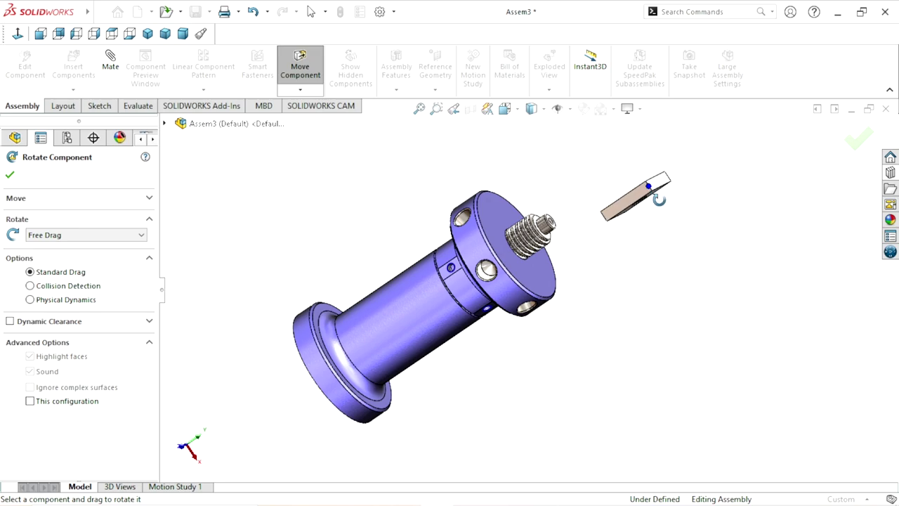
{"action": "scroll", "coordinate": [638, 208], "scroll_direction": "down", "scroll_amount": 2}
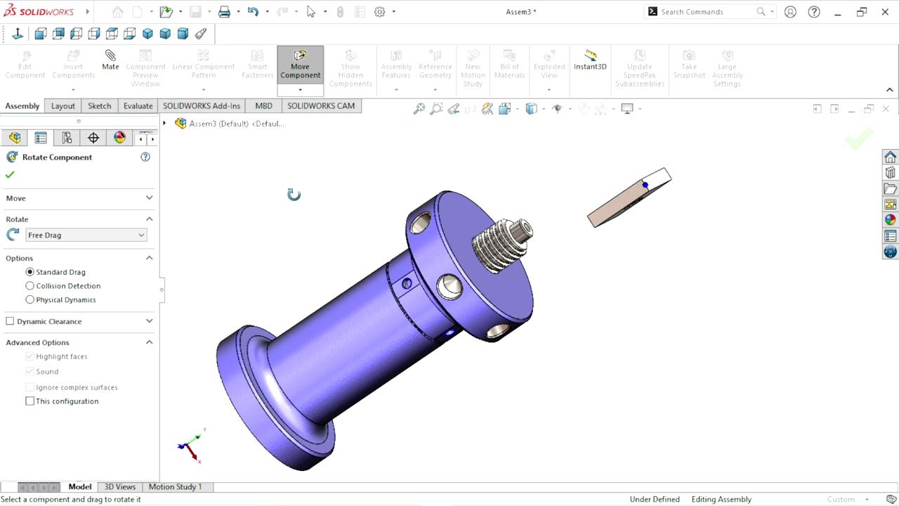
{"action": "left_click", "coordinate": [10, 175]}
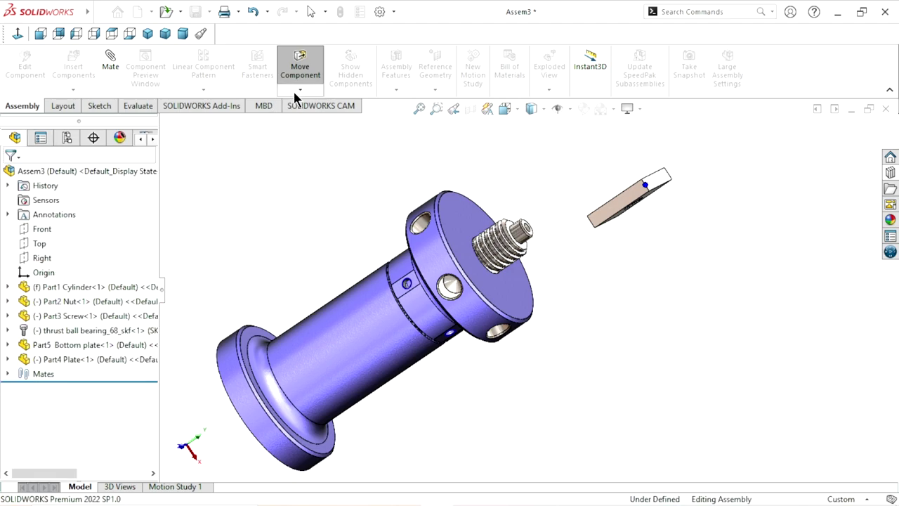
{"action": "left_click", "coordinate": [300, 89]}
{"action": "left_click", "coordinate": [292, 122]}
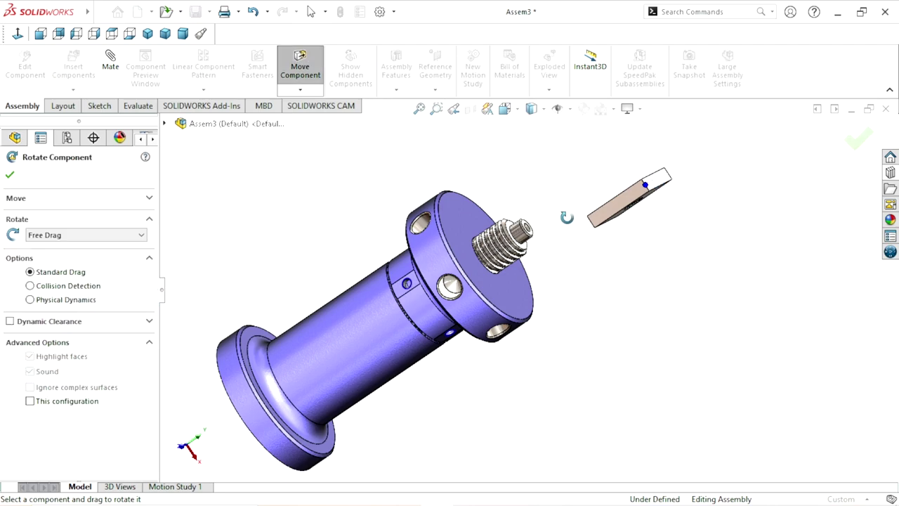
{"action": "left_click", "coordinate": [10, 175]}
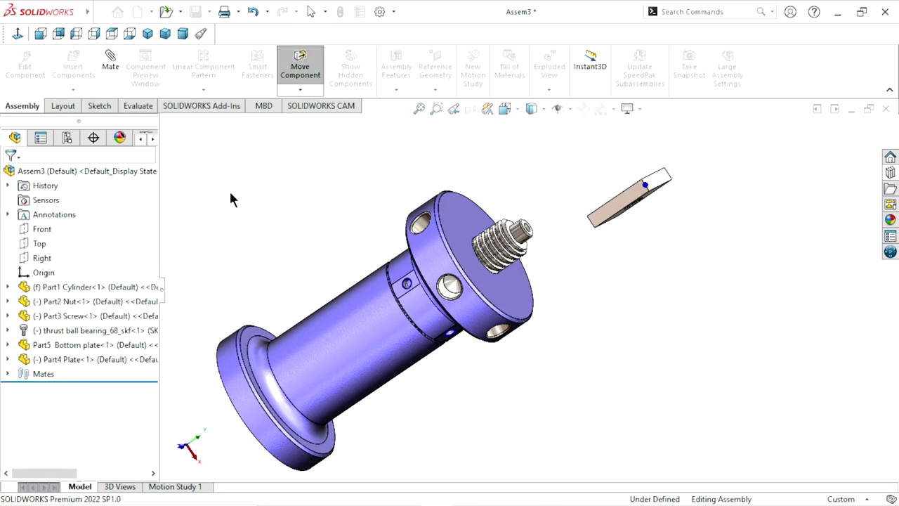
Step: Clear old mate picks and make the plate hole concentric with the screw end
{"action": "middle_click_drag", "start_coordinate": [610, 253], "coordinate": [391, 251]}
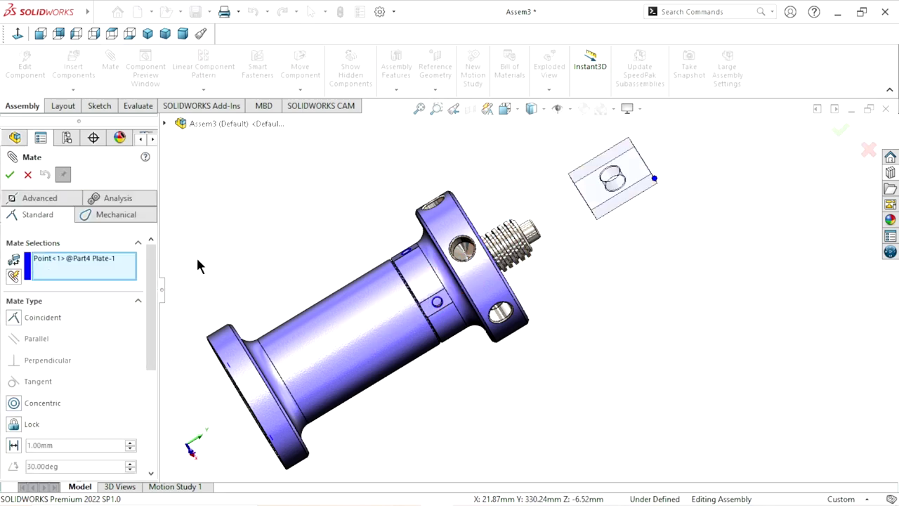
{"action": "right_click", "coordinate": [101, 269]}
{"action": "left_click", "coordinate": [142, 270]}
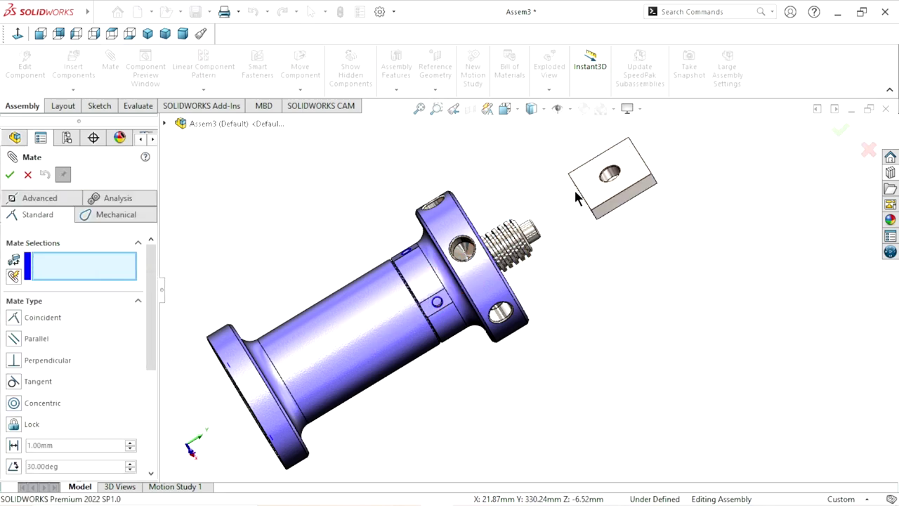
{"action": "left_click", "coordinate": [610, 184]}
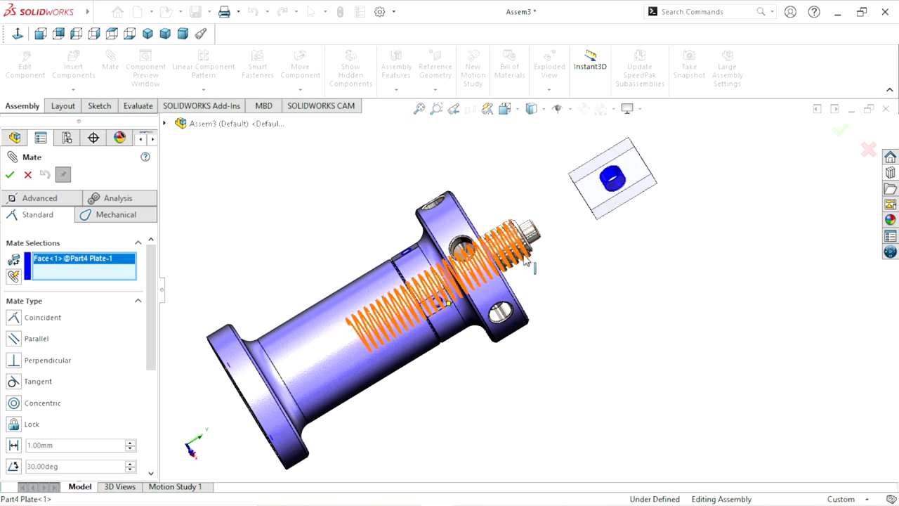
{"action": "scroll", "coordinate": [534, 261], "scroll_direction": "down", "scroll_amount": 3}
{"action": "left_click", "coordinate": [539, 228]}
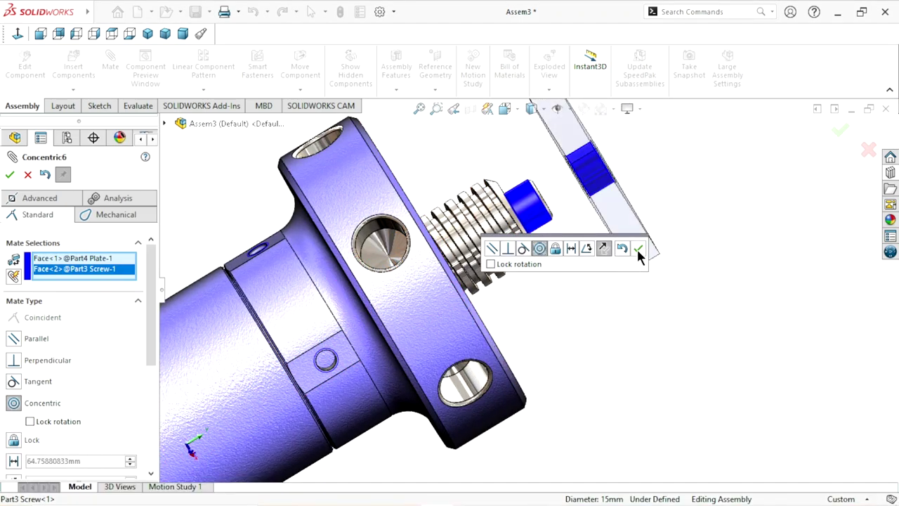
{"action": "left_click", "coordinate": [637, 249]}
Step: Make the plate face coincident with the screw end face and finish mating
{"action": "middle_click_drag", "start_coordinate": [594, 275], "coordinate": [561, 243]}
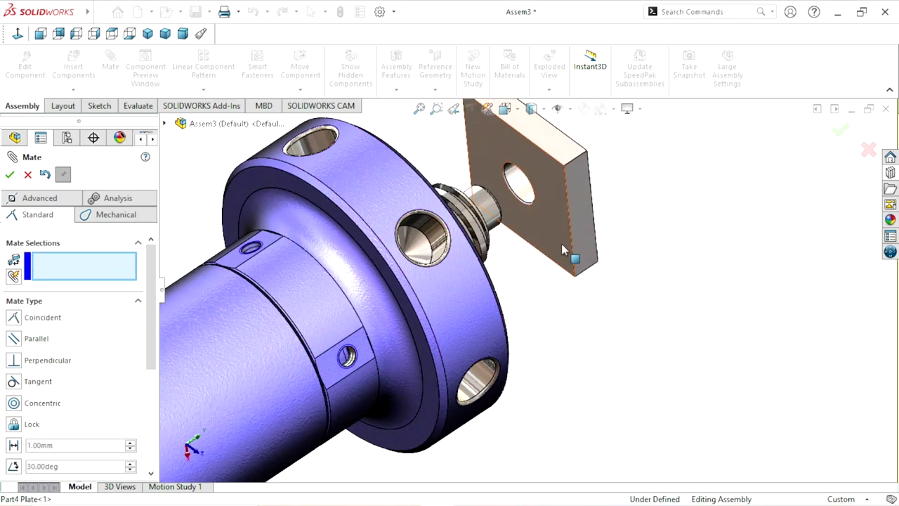
{"action": "left_click", "coordinate": [561, 243]}
{"action": "middle_click_drag", "start_coordinate": [649, 193], "coordinate": [483, 201]}
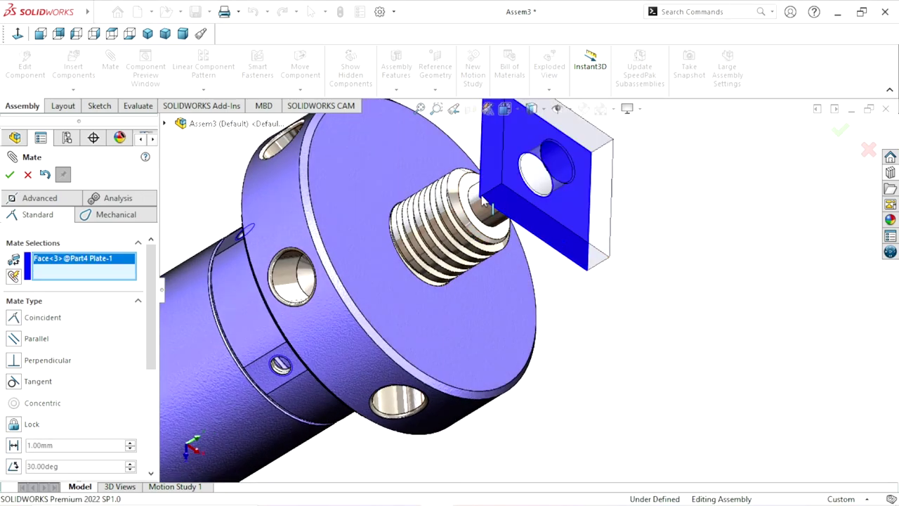
{"action": "left_click", "coordinate": [472, 190]}
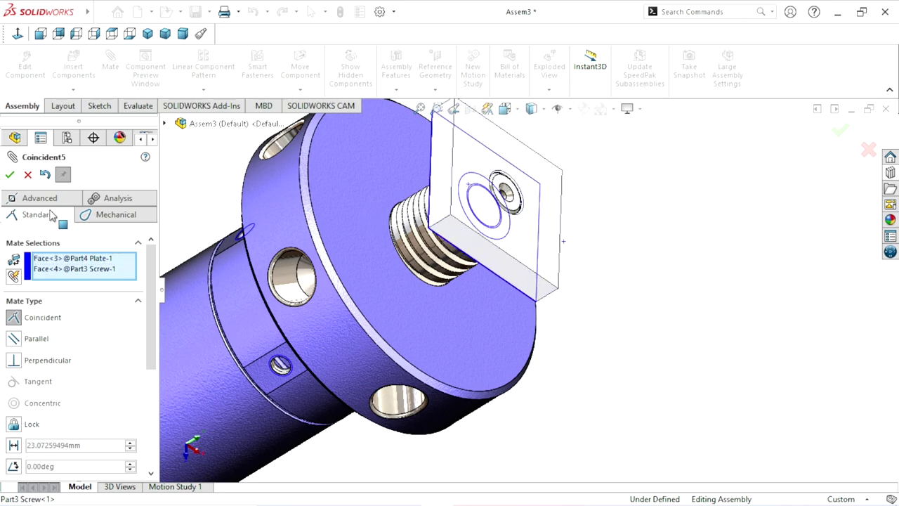
{"action": "left_click", "coordinate": [10, 174]}
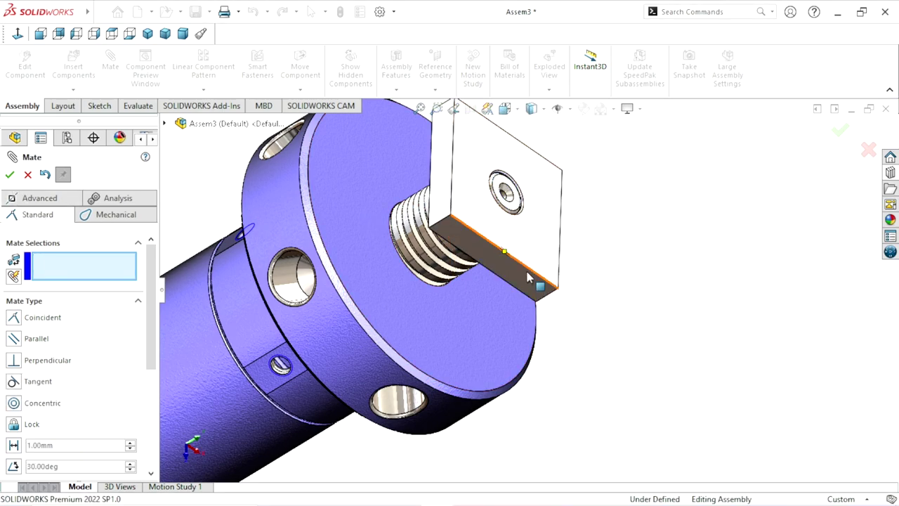
{"action": "mouse_move", "coordinate": [567, 305]}
{"action": "middle_mouse_down"}
{"action": "mouse_move", "coordinate": [622, 311]}
{"action": "mouse_move", "coordinate": [534, 284]}
{"action": "middle_mouse_up"}
{"action": "right_click_drag", "start_coordinate": [534, 284], "coordinate": [499, 267]}
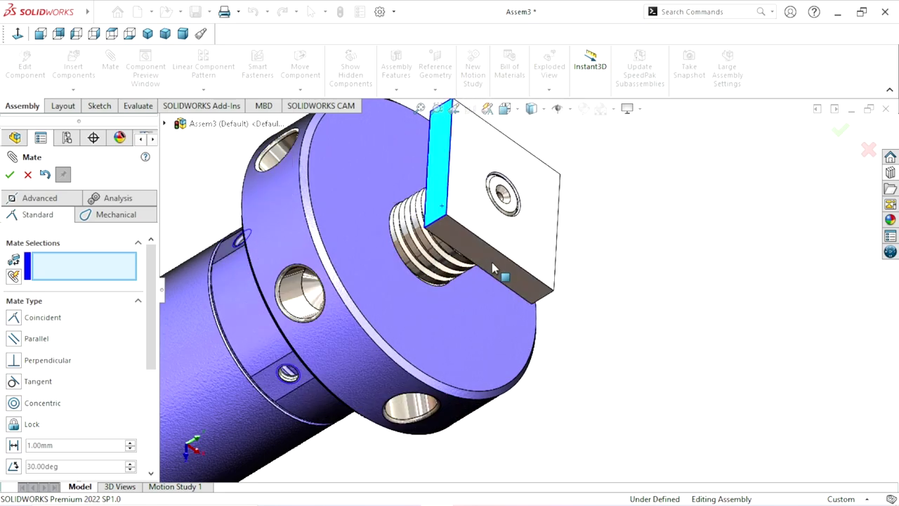
{"action": "left_click", "coordinate": [10, 175]}
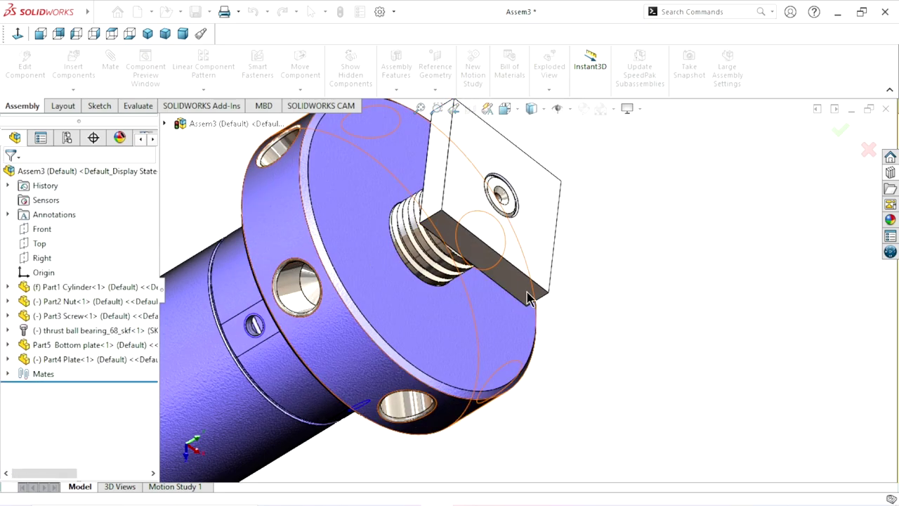
Step: Open the Design Library and back out from Ball Bearings to the Toolbox root folders
{"action": "scroll", "coordinate": [506, 309], "scroll_direction": "up", "scroll_amount": 5}
{"action": "mouse_move", "coordinate": [486, 327]}
{"action": "middle_mouse_down"}
{"action": "mouse_move", "coordinate": [483, 338]}
{"action": "mouse_move", "coordinate": [544, 309]}
{"action": "mouse_move", "coordinate": [528, 363]}
{"action": "mouse_move", "coordinate": [592, 304]}
{"action": "mouse_move", "coordinate": [523, 339]}
{"action": "middle_mouse_up"}
{"action": "scroll", "coordinate": [518, 327], "scroll_direction": "up", "scroll_amount": 2}
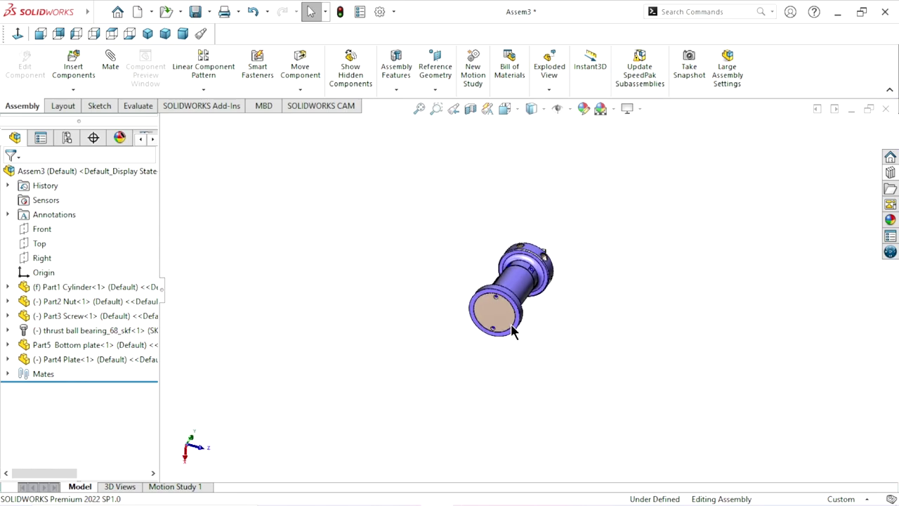
{"action": "scroll", "coordinate": [512, 316], "scroll_direction": "down", "scroll_amount": 3}
{"action": "scroll", "coordinate": [500, 284], "scroll_direction": "down", "scroll_amount": 2}
{"action": "scroll", "coordinate": [501, 288], "scroll_direction": "down", "scroll_amount": 1}
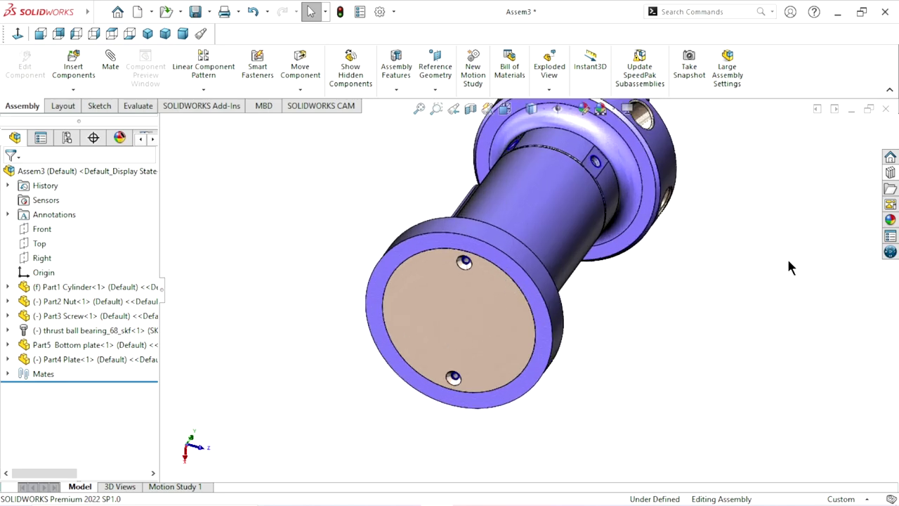
{"action": "left_click", "coordinate": [890, 173]}
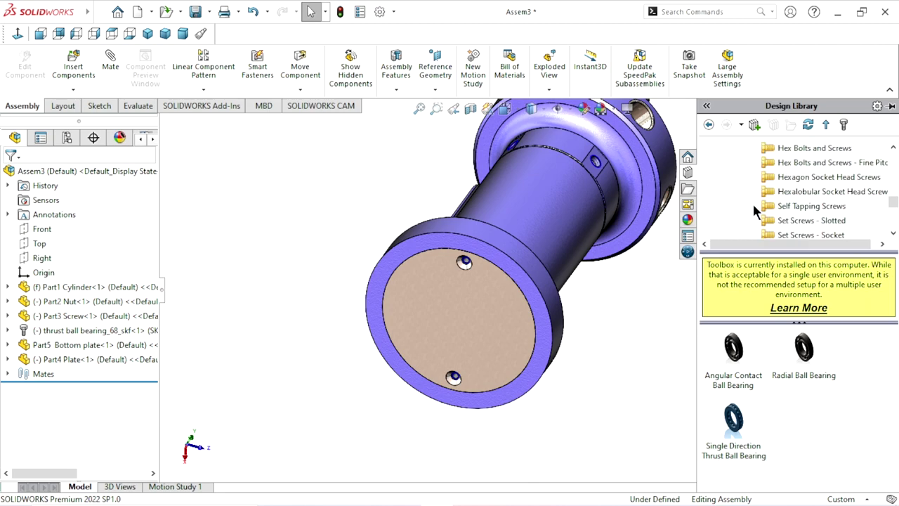
{"action": "left_click", "coordinate": [709, 124]}
{"action": "left_click", "coordinate": [709, 124]}
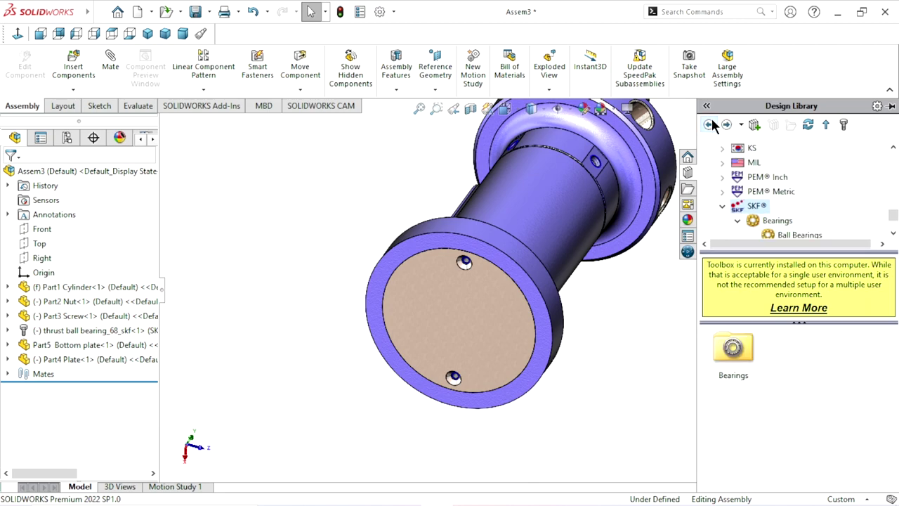
{"action": "left_click", "coordinate": [710, 125]}
{"action": "scroll", "coordinate": [842, 357], "scroll_direction": "down", "scroll_amount": 1}
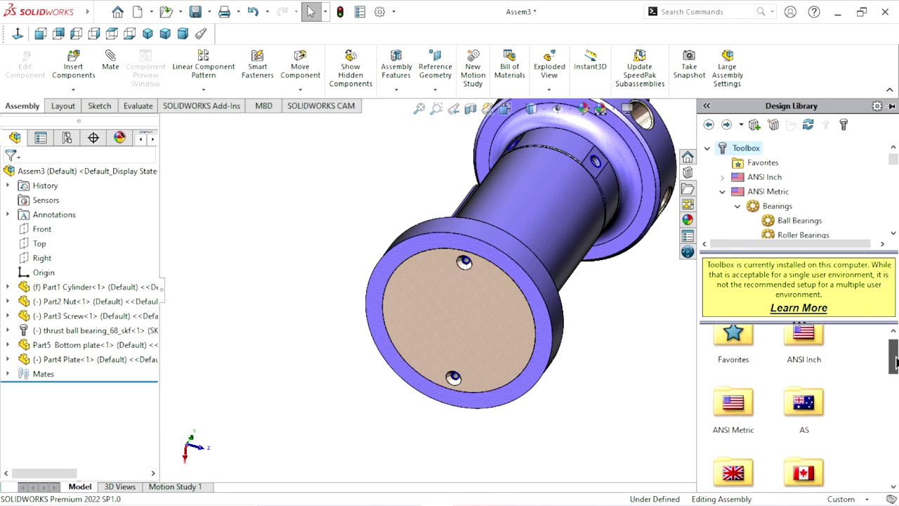
Step: Browse ANSI Metric > Bolts and Screws into Set Screws (Socket), then back out
{"action": "double_click", "coordinate": [738, 399]}
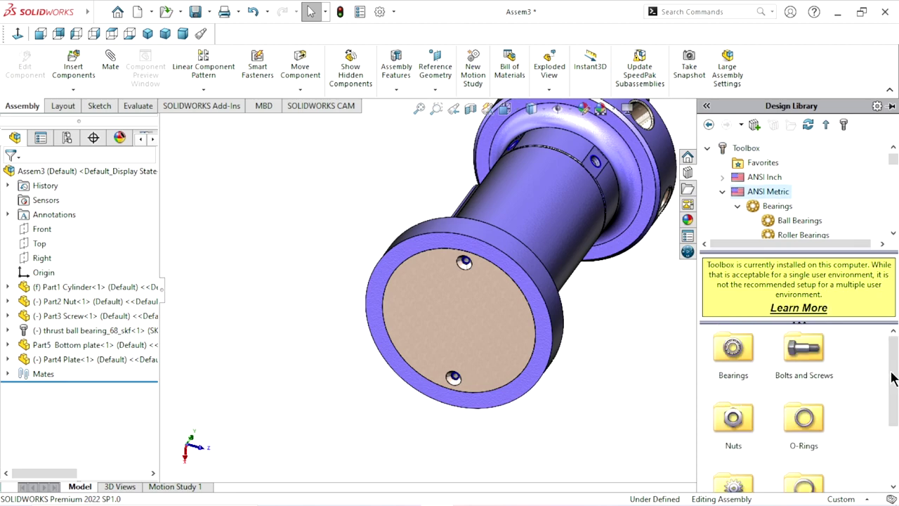
{"action": "double_click", "coordinate": [806, 355]}
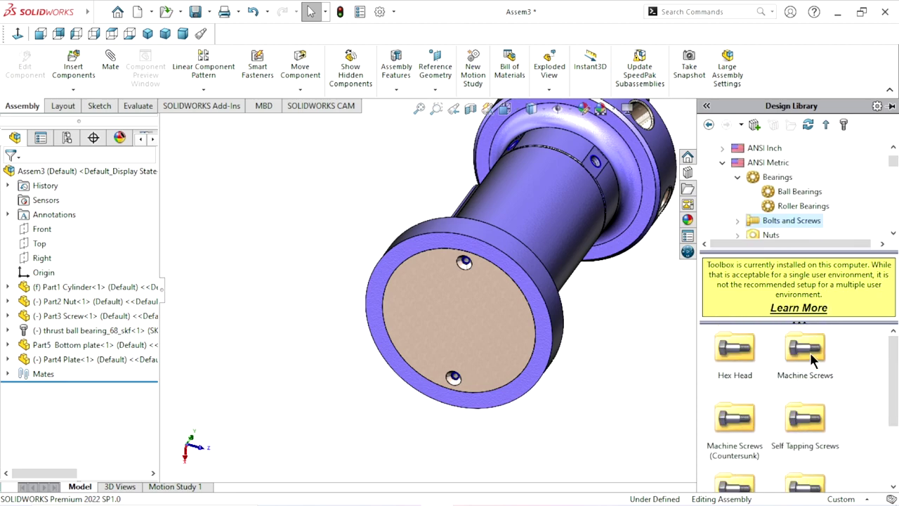
{"action": "left_click_drag", "start_coordinate": [892, 383], "coordinate": [893, 438]}
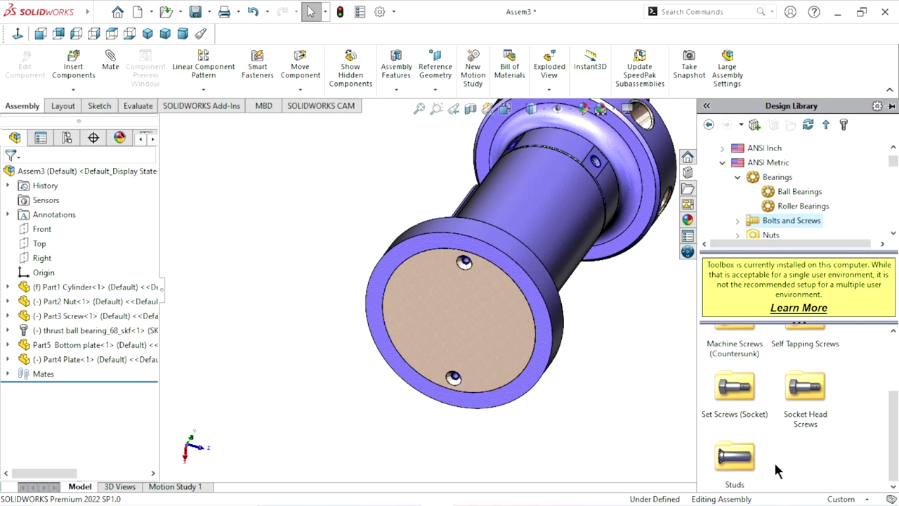
{"action": "double_click", "coordinate": [733, 407]}
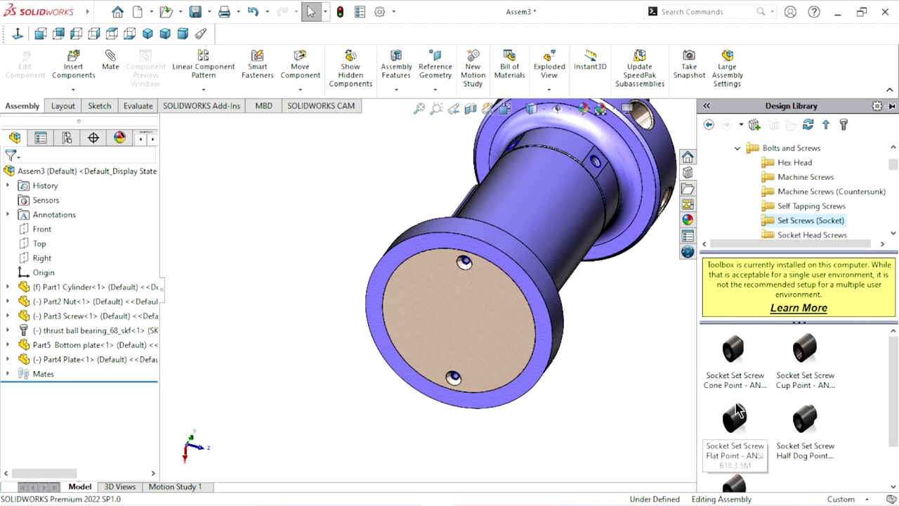
{"action": "left_click_drag", "start_coordinate": [893, 400], "coordinate": [894, 386]}
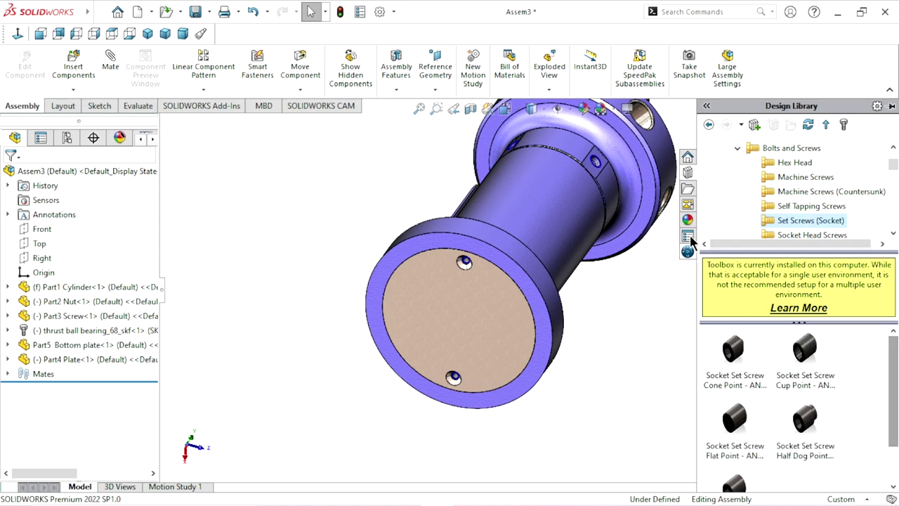
{"action": "left_click", "coordinate": [708, 125]}
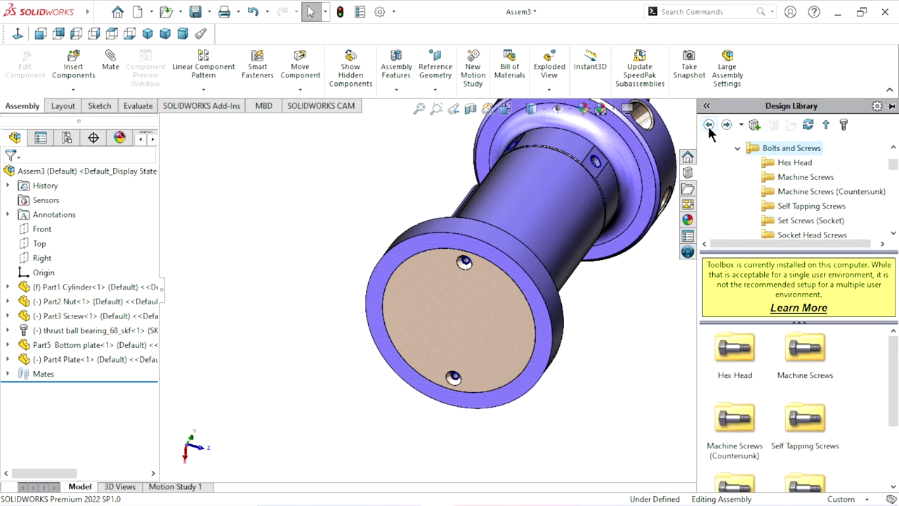
{"action": "left_click", "coordinate": [708, 125]}
Step: Drag a Socket Countersunk Head Cap Screw from Socket Head Screws into the assembly
{"action": "scroll", "coordinate": [888, 372], "scroll_direction": "down", "scroll_amount": 1}
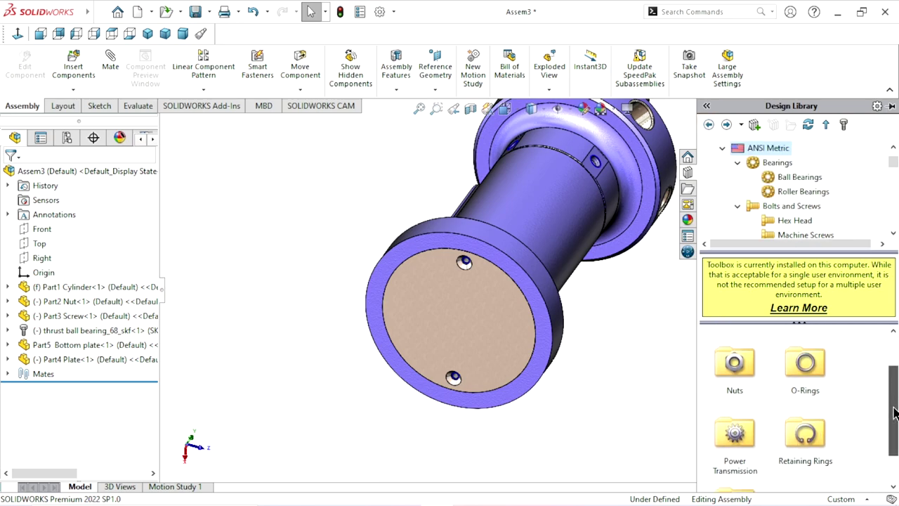
{"action": "scroll", "coordinate": [888, 370], "scroll_direction": "up", "scroll_amount": 1}
{"action": "left_click", "coordinate": [809, 352]}
{"action": "double_click", "coordinate": [809, 352]}
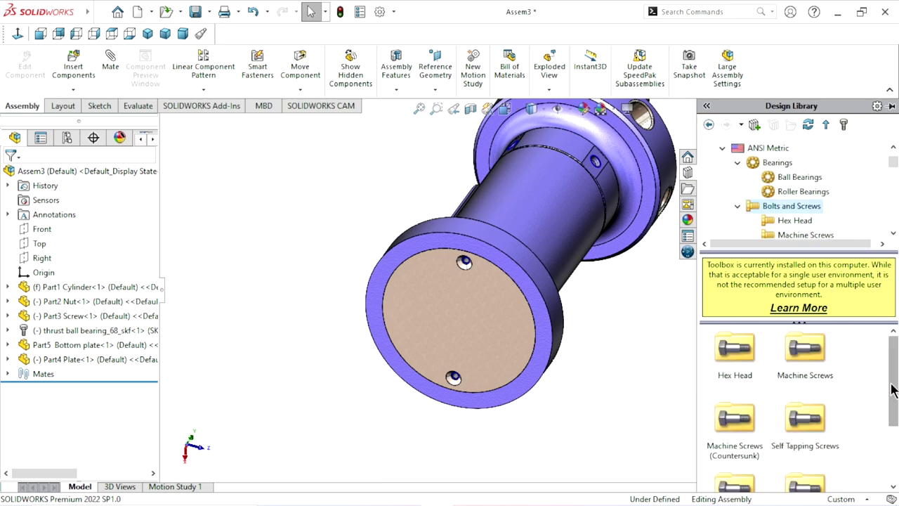
{"action": "left_click_drag", "start_coordinate": [886, 389], "coordinate": [889, 443]}
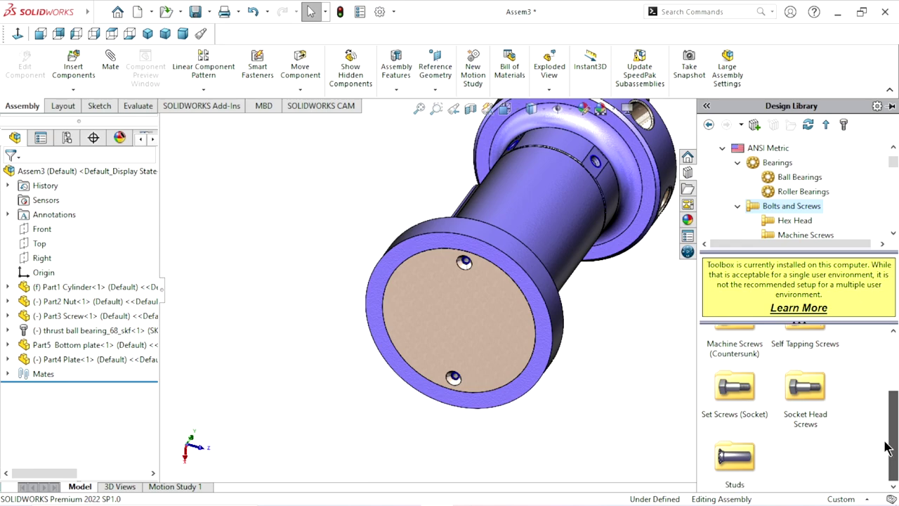
{"action": "left_click", "coordinate": [825, 399]}
{"action": "double_click", "coordinate": [826, 406]}
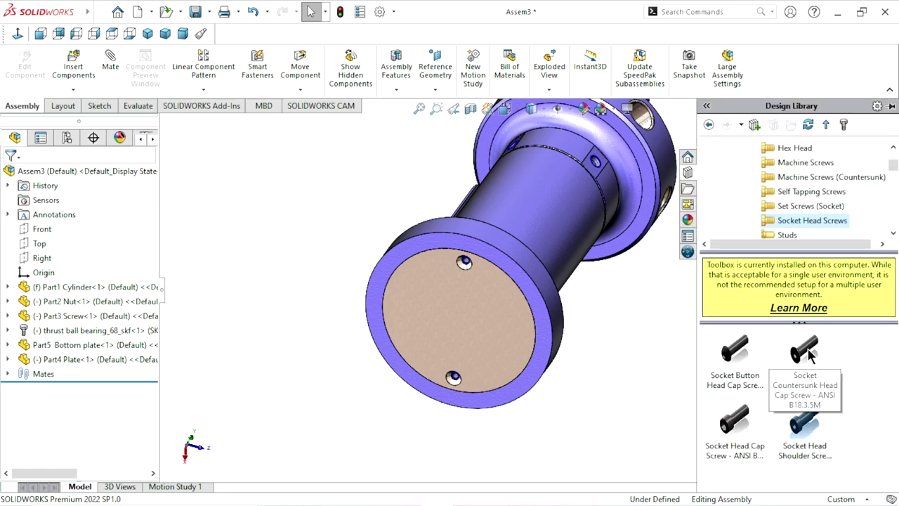
{"action": "mouse_move", "coordinate": [808, 358]}
{"action": "left_mouse_down"}
{"action": "mouse_move", "coordinate": [600, 411]}
{"action": "mouse_move", "coordinate": [607, 382]}
{"action": "left_mouse_up"}
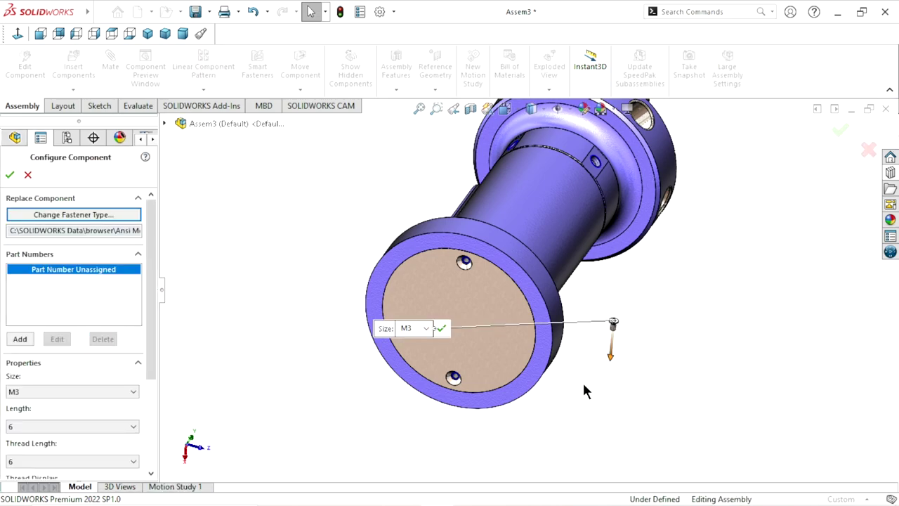
Step: Configure the screw as M4, length 8, with Cosmetic thread display
{"action": "scroll", "coordinate": [152, 351], "scroll_direction": "down", "scroll_amount": 3}
{"action": "scroll", "coordinate": [149, 344], "scroll_direction": "down", "scroll_amount": 1}
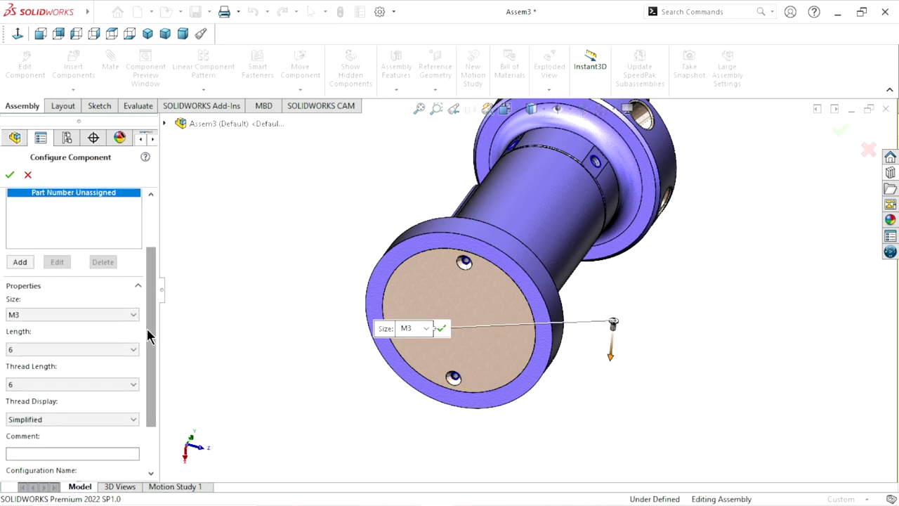
{"action": "left_click", "coordinate": [134, 316]}
{"action": "left_click", "coordinate": [31, 335]}
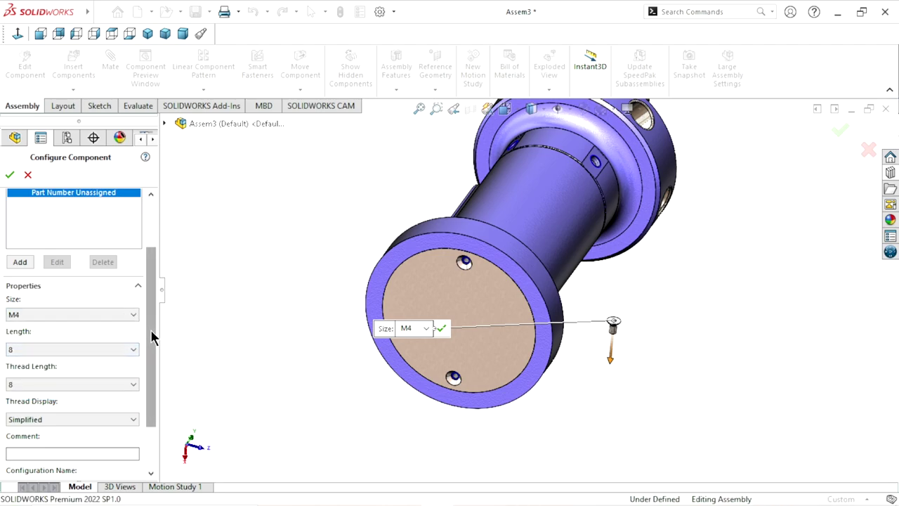
{"action": "scroll", "coordinate": [150, 339], "scroll_direction": "down", "scroll_amount": 1}
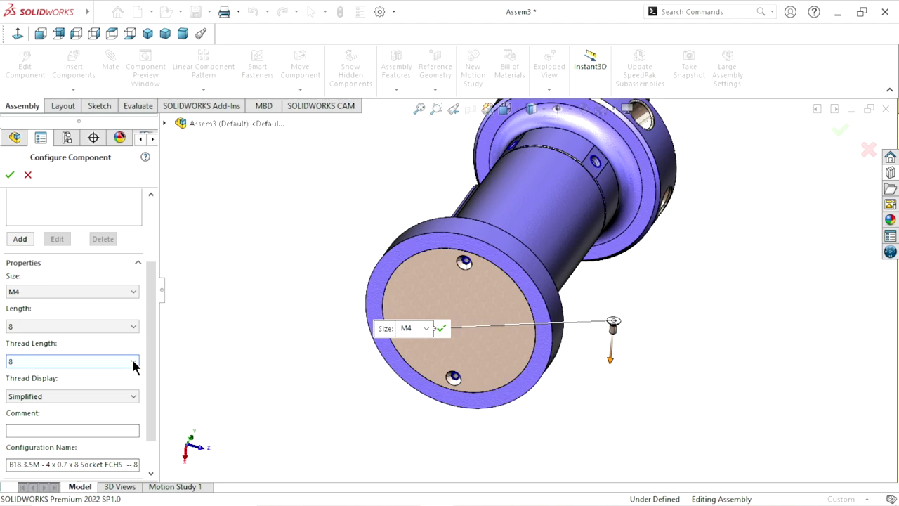
{"action": "left_click", "coordinate": [130, 363]}
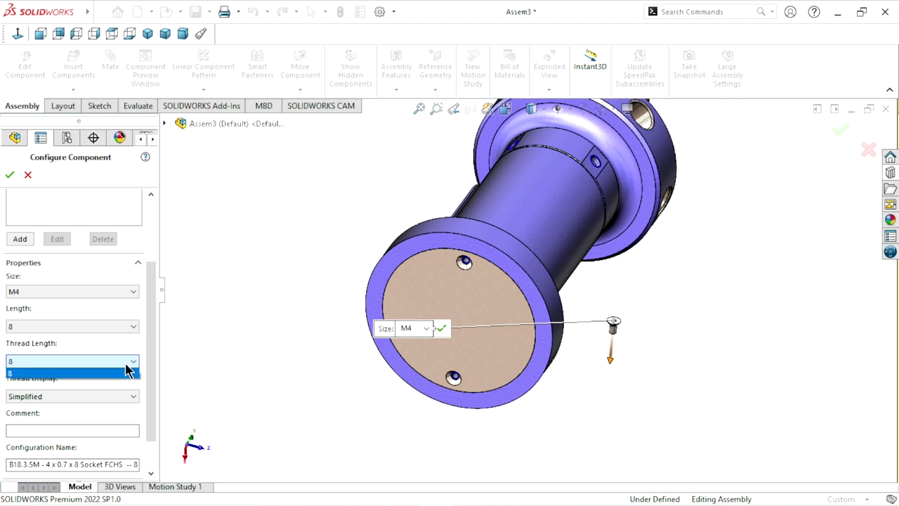
{"action": "left_click", "coordinate": [128, 364]}
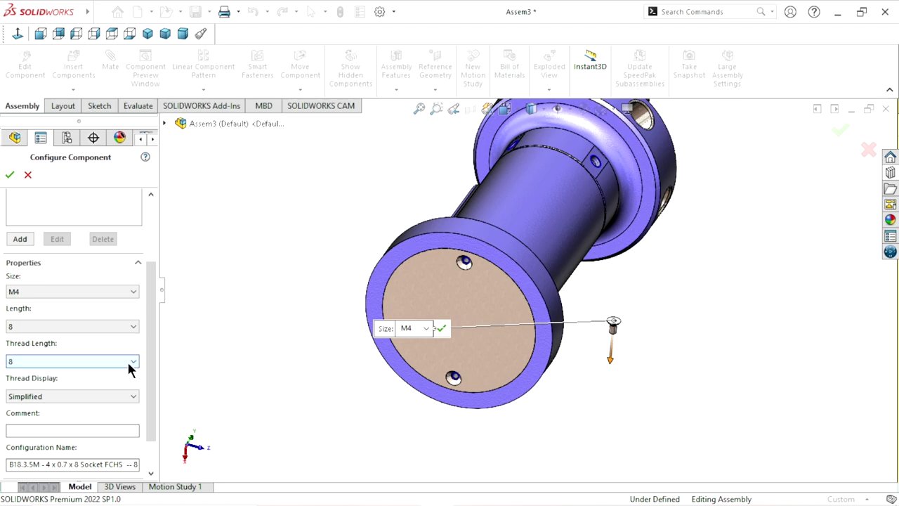
{"action": "left_click", "coordinate": [89, 396]}
{"action": "left_click", "coordinate": [92, 411]}
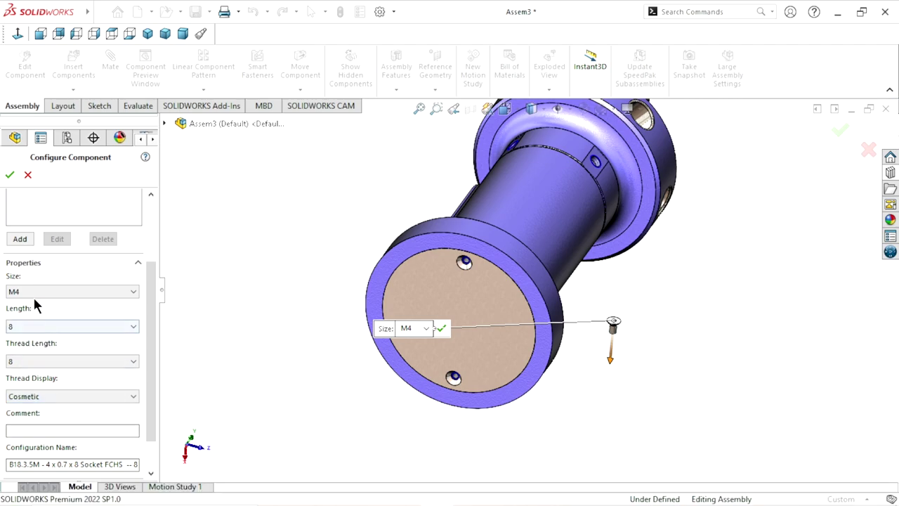
Step: Turn the view toward the bottom plate and change the screw size to M3
{"action": "middle_click_drag", "start_coordinate": [264, 371], "coordinate": [470, 336]}
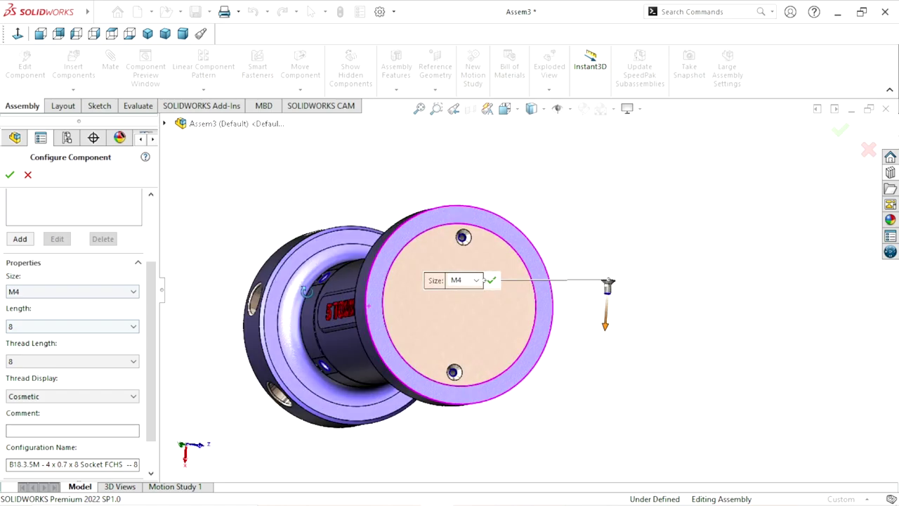
{"action": "scroll", "coordinate": [469, 336], "scroll_direction": "down", "scroll_amount": 2}
{"action": "scroll", "coordinate": [502, 281], "scroll_direction": "down", "scroll_amount": 2}
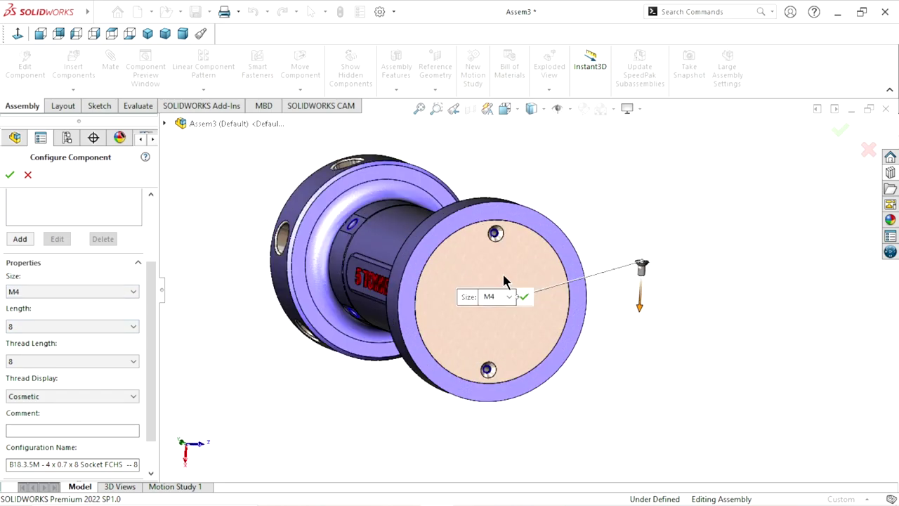
{"action": "scroll", "coordinate": [505, 246], "scroll_direction": "down", "scroll_amount": 2}
{"action": "left_click", "coordinate": [114, 292]}
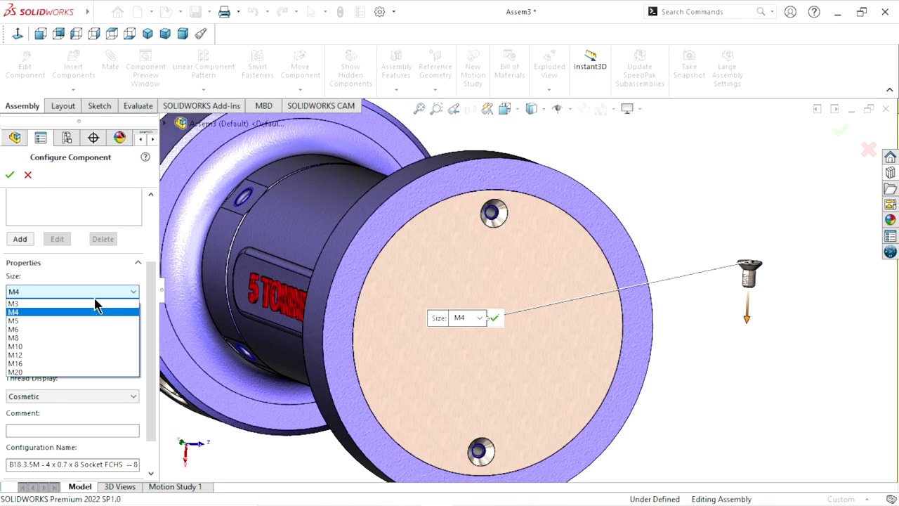
{"action": "left_click", "coordinate": [67, 304]}
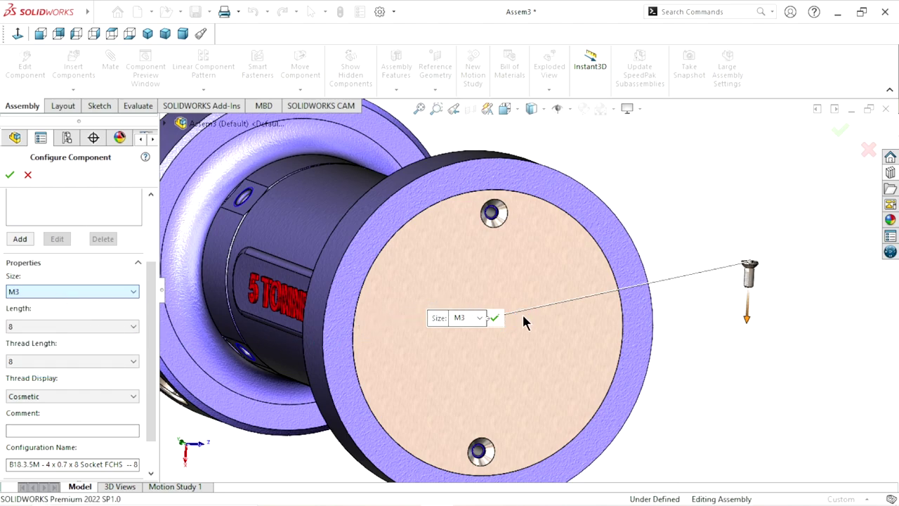
{"action": "scroll", "coordinate": [521, 319], "scroll_direction": "down", "scroll_amount": 3}
{"action": "scroll", "coordinate": [523, 243], "scroll_direction": "up", "scroll_amount": 4}
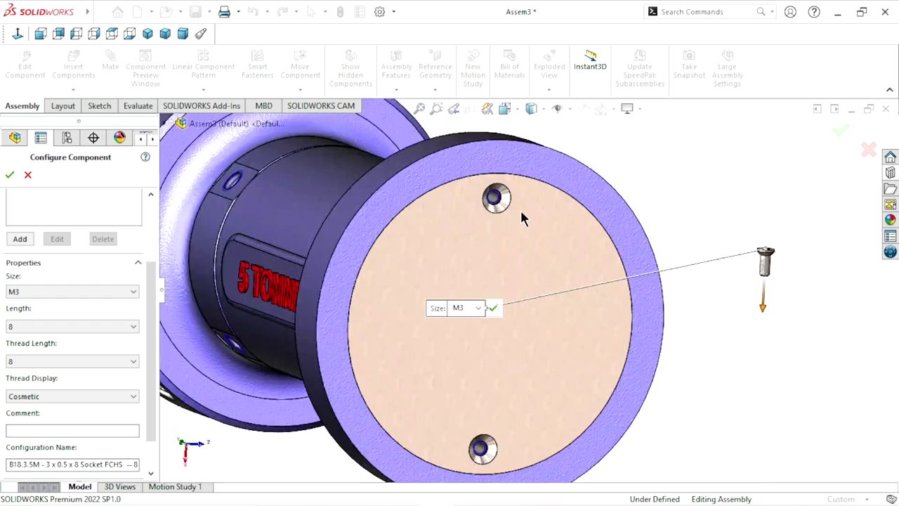
{"action": "scroll", "coordinate": [522, 217], "scroll_direction": "down", "scroll_amount": 3}
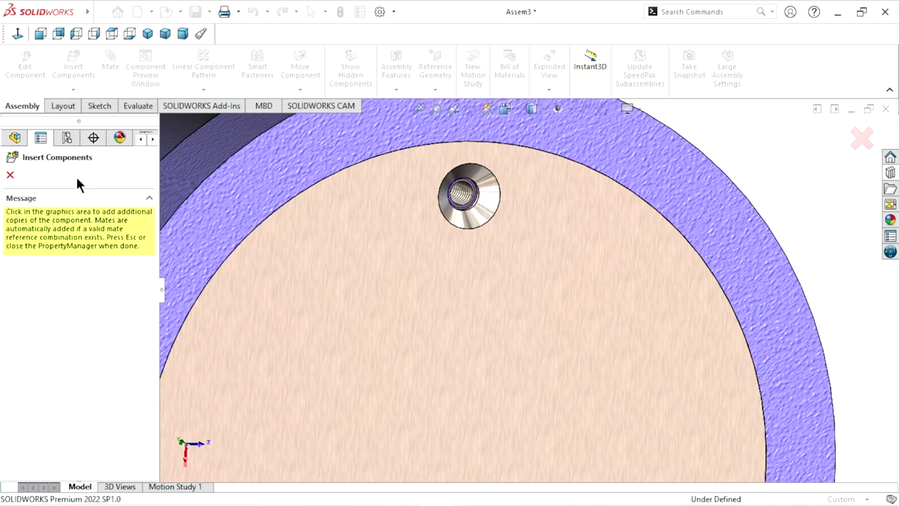
Step: Delete the socket countersunk head screw component from the FeatureManager tree
{"action": "key", "text": "Escape"}
{"action": "scroll", "coordinate": [487, 305], "scroll_direction": "up", "scroll_amount": 5}
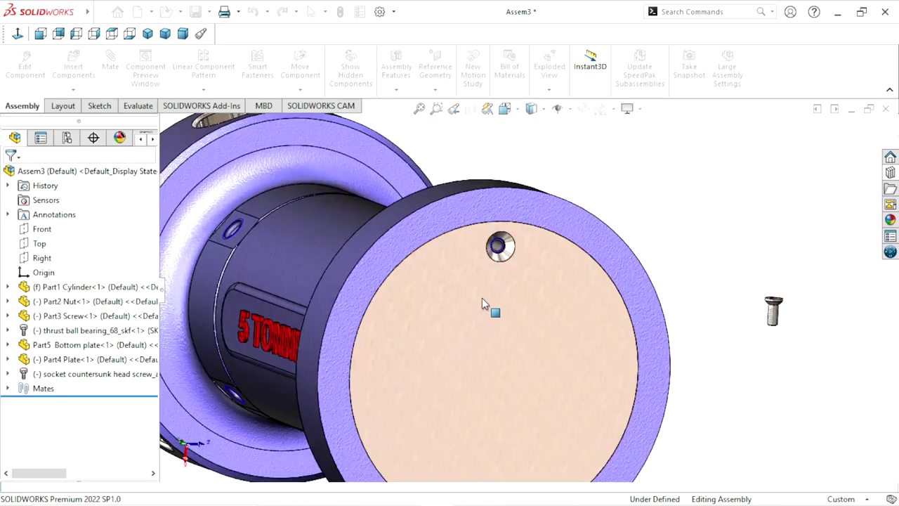
{"action": "scroll", "coordinate": [535, 353], "scroll_direction": "down", "scroll_amount": 2}
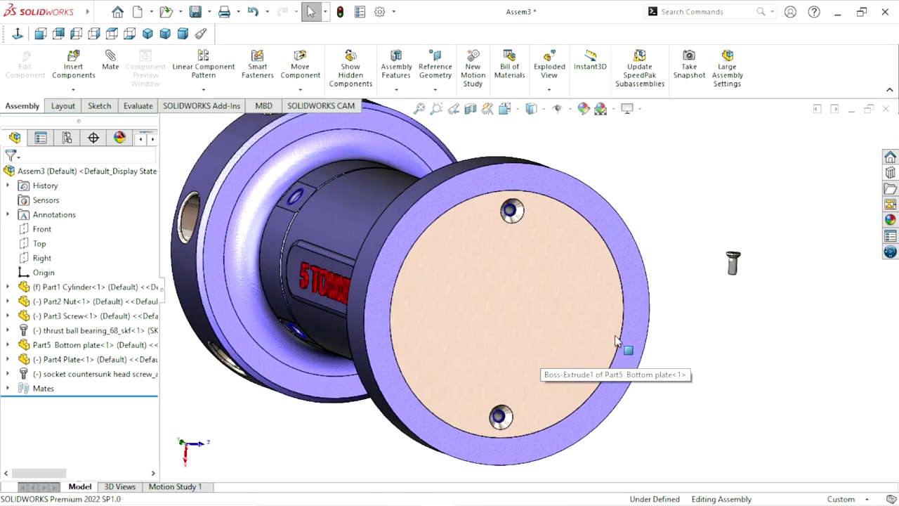
{"action": "right_click", "coordinate": [89, 373]}
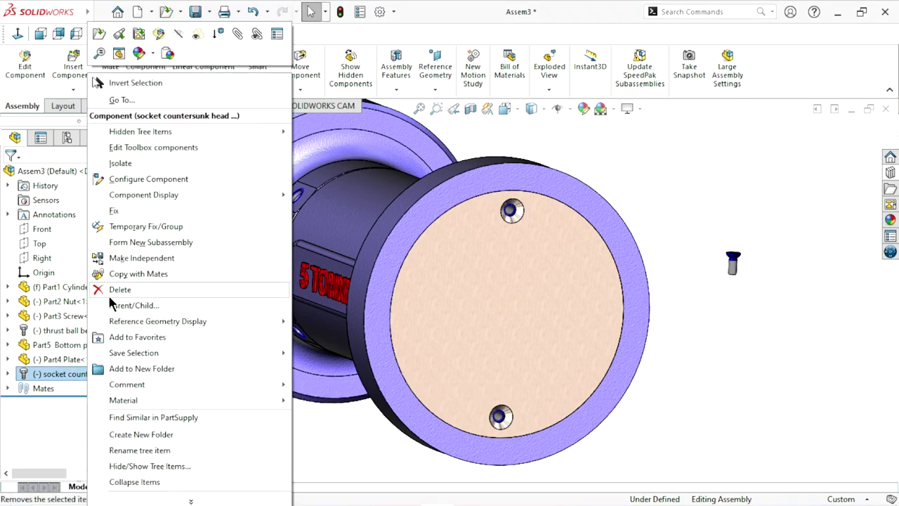
{"action": "left_click", "coordinate": [113, 289]}
{"action": "left_click", "coordinate": [527, 182]}
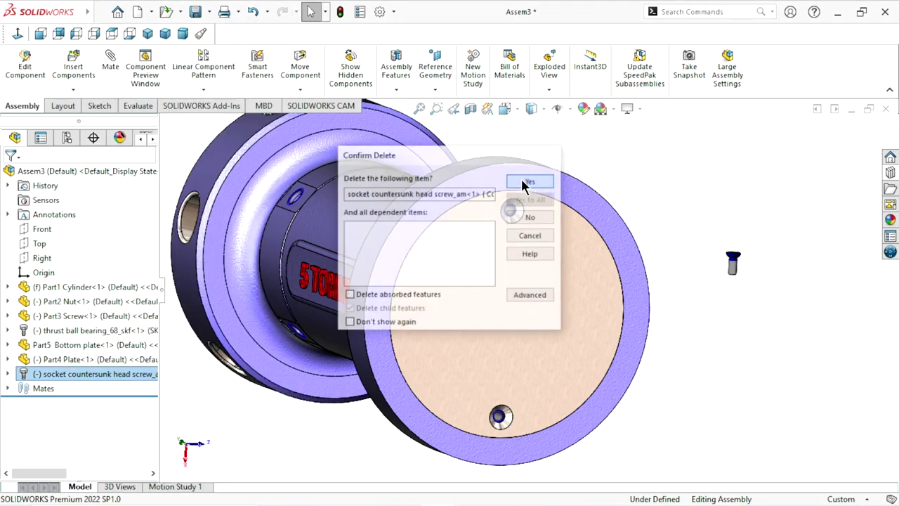
{"action": "key", "text": "f"}
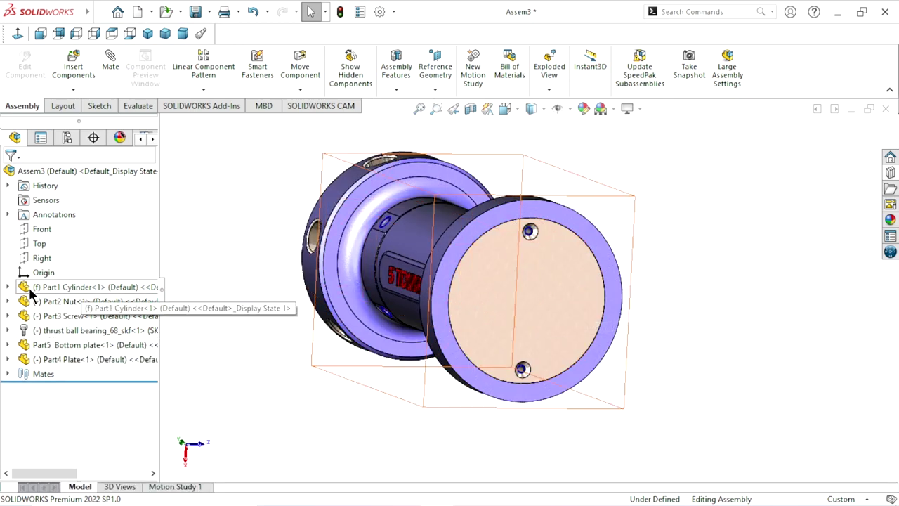
Step: Inspect Part1 Cylinder's M4x0.7 Tapped Hole1, then reopen the Design Library
{"action": "left_click", "coordinate": [8, 286]}
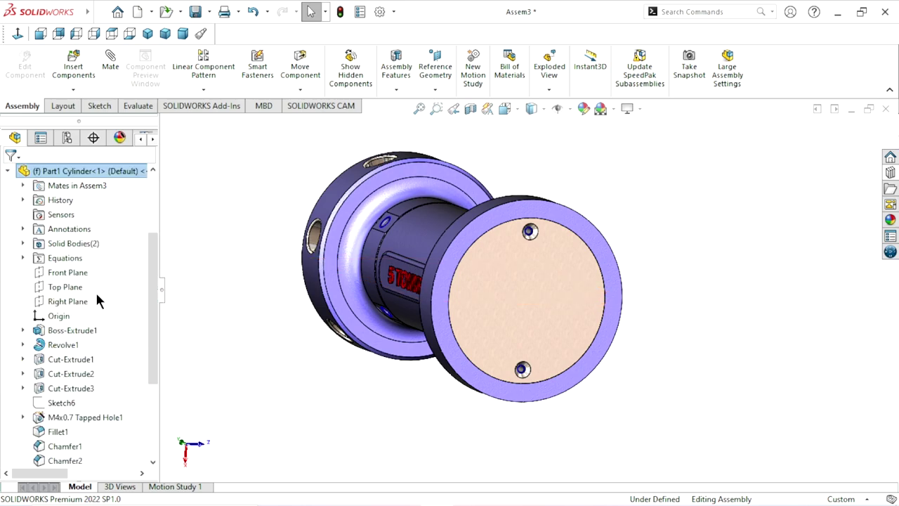
{"action": "scroll", "coordinate": [152, 313], "scroll_direction": "down", "scroll_amount": 3}
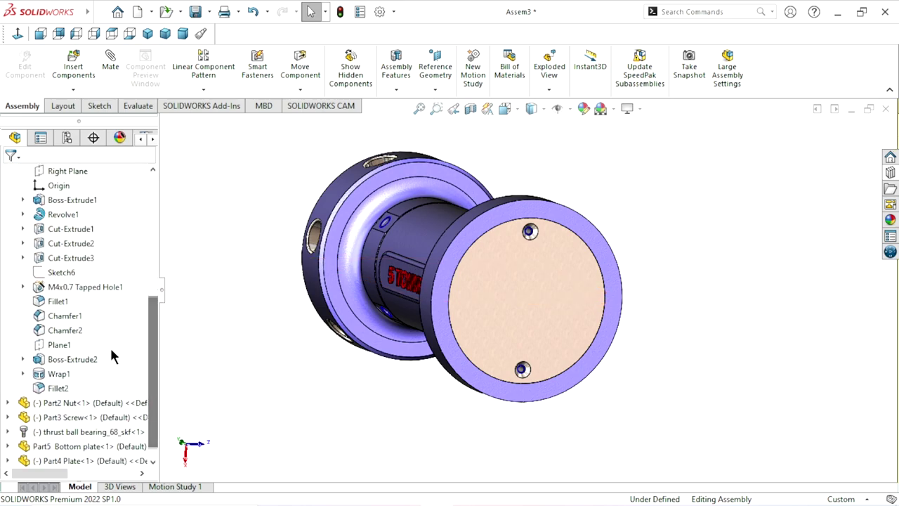
{"action": "left_click", "coordinate": [88, 285]}
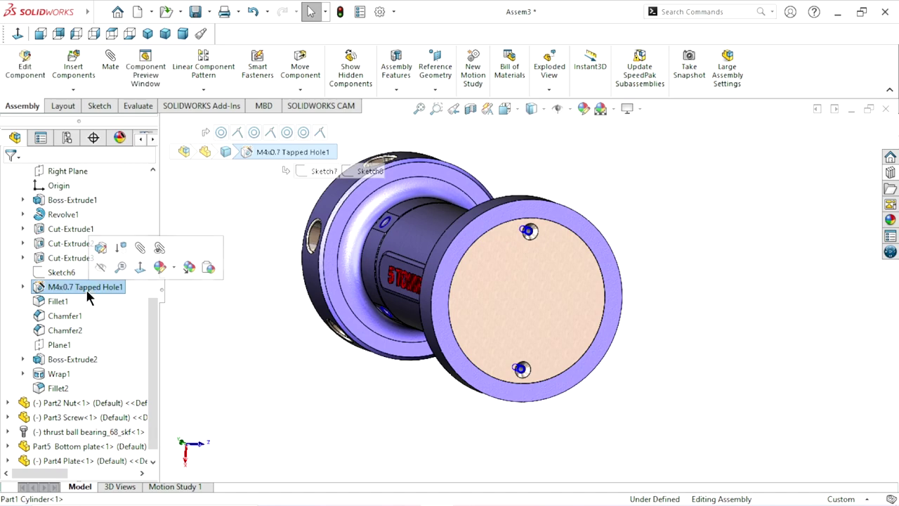
{"action": "left_click", "coordinate": [197, 291]}
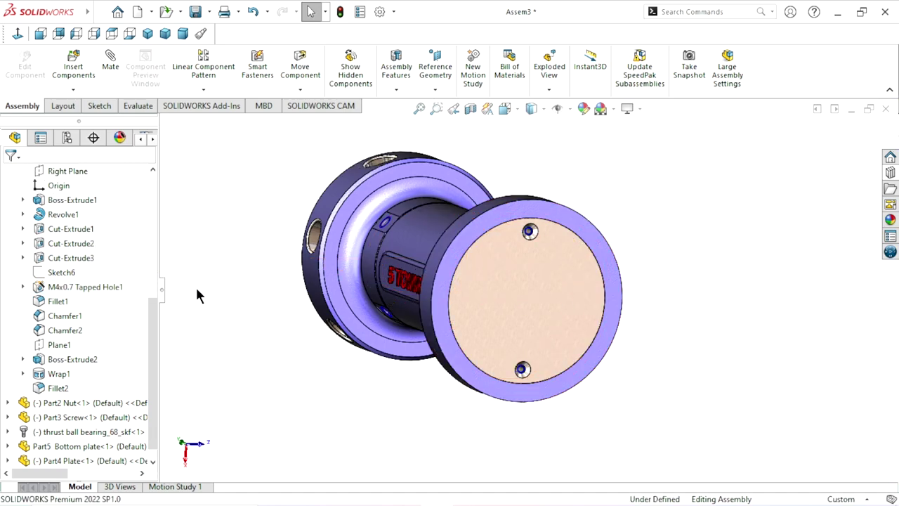
{"action": "left_click_drag", "start_coordinate": [151, 301], "coordinate": [153, 200]}
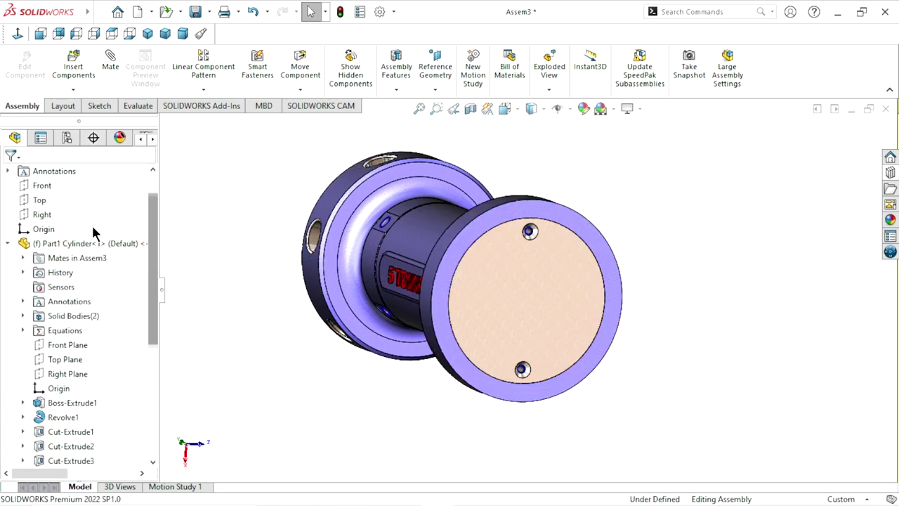
{"action": "left_click", "coordinate": [7, 243]}
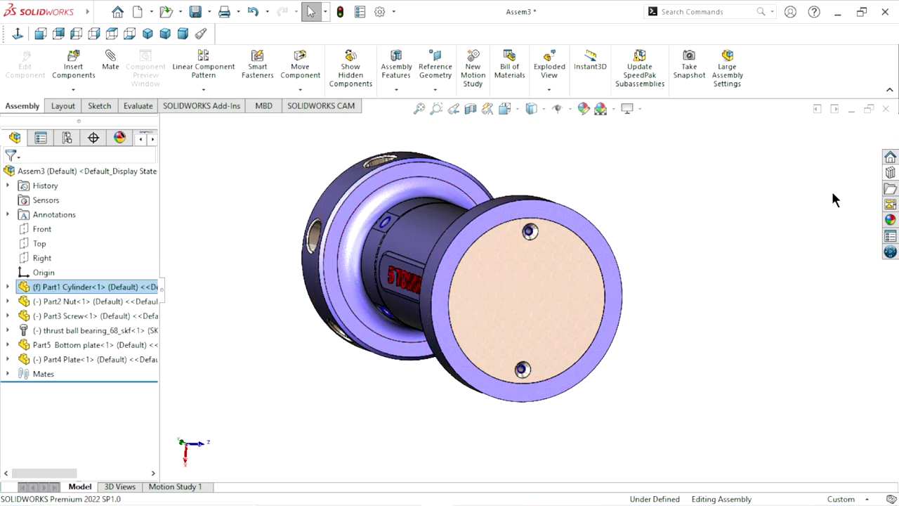
{"action": "left_click", "coordinate": [891, 173]}
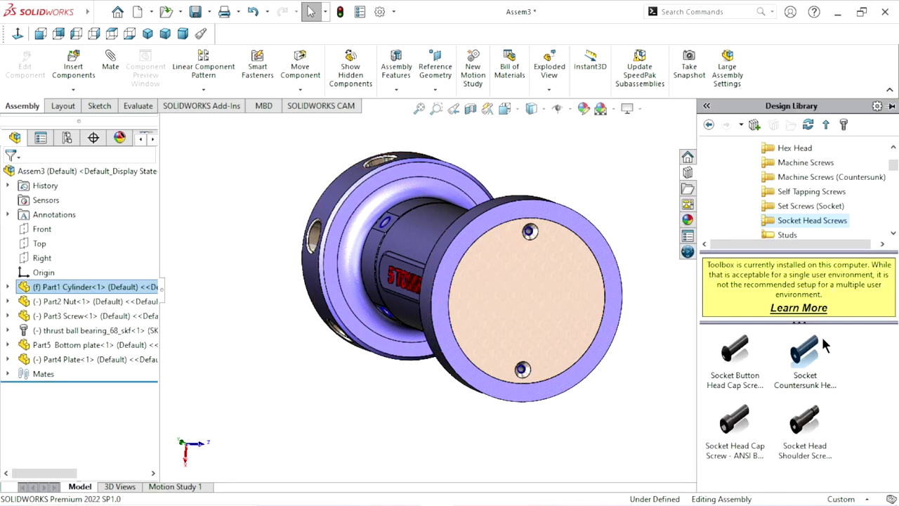
Step: Drag in a socket countersunk head screw and configure it as M4, length 8
{"action": "left_click_drag", "start_coordinate": [811, 355], "coordinate": [668, 254]}
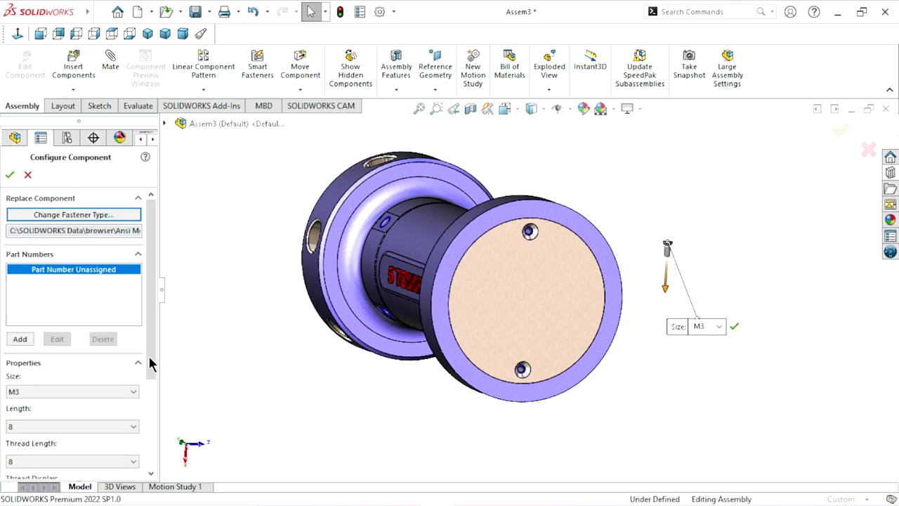
{"action": "left_click", "coordinate": [81, 391]}
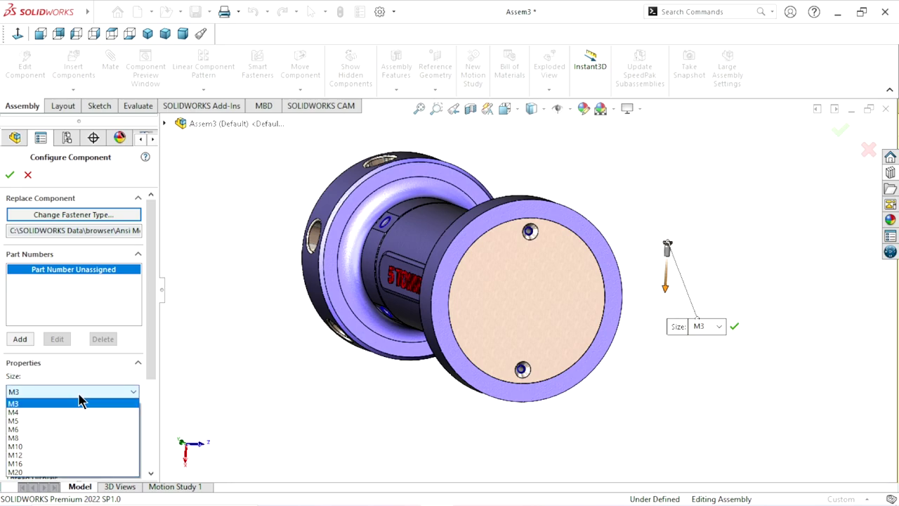
{"action": "left_click", "coordinate": [43, 412]}
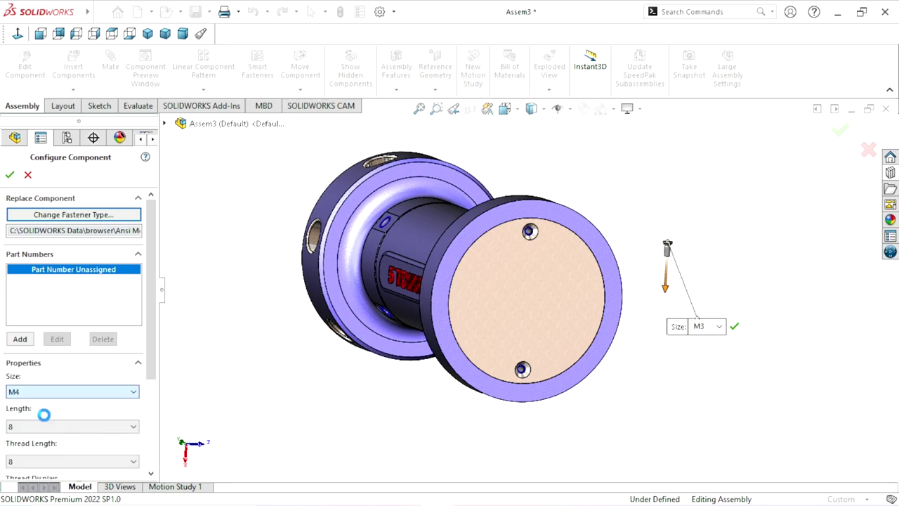
{"action": "left_click", "coordinate": [125, 425]}
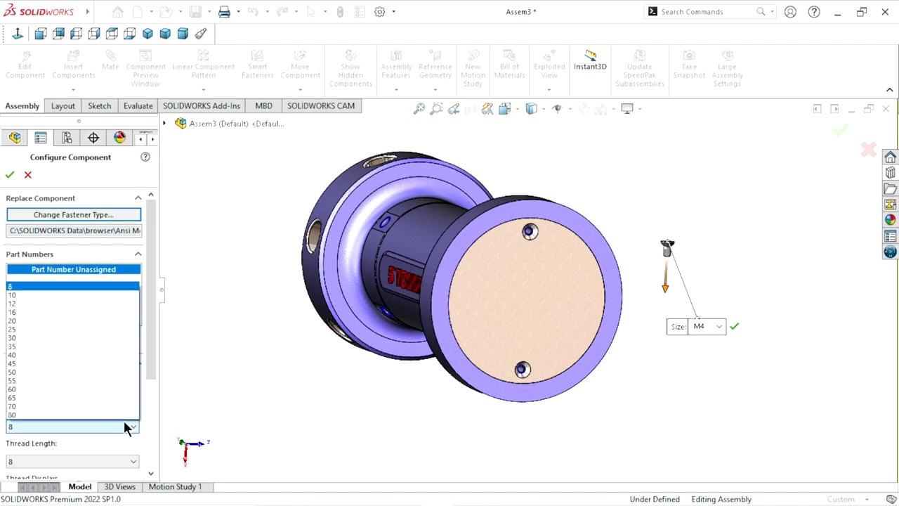
{"action": "left_click", "coordinate": [125, 426]}
{"action": "left_click", "coordinate": [126, 426]}
{"action": "left_click", "coordinate": [127, 426]}
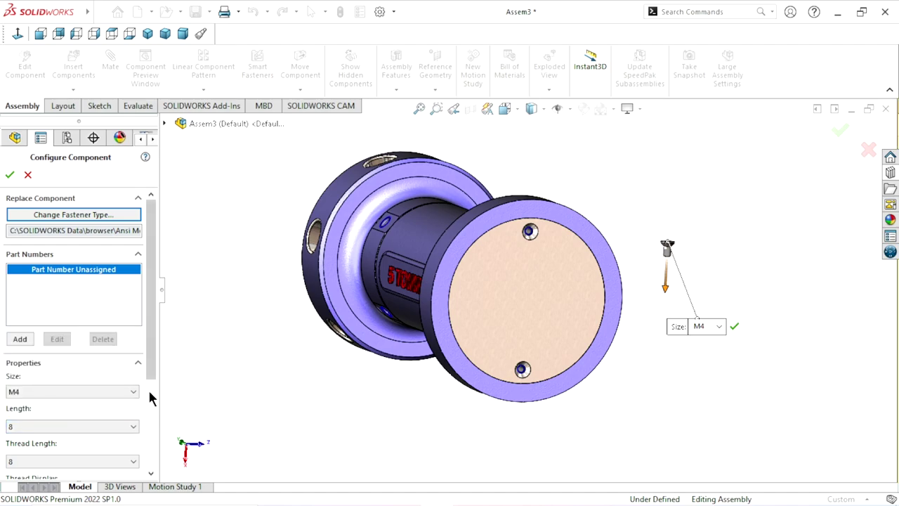
{"action": "scroll", "coordinate": [147, 394], "scroll_direction": "down", "scroll_amount": 1}
{"action": "left_click_drag", "start_coordinate": [146, 393], "coordinate": [146, 445]}
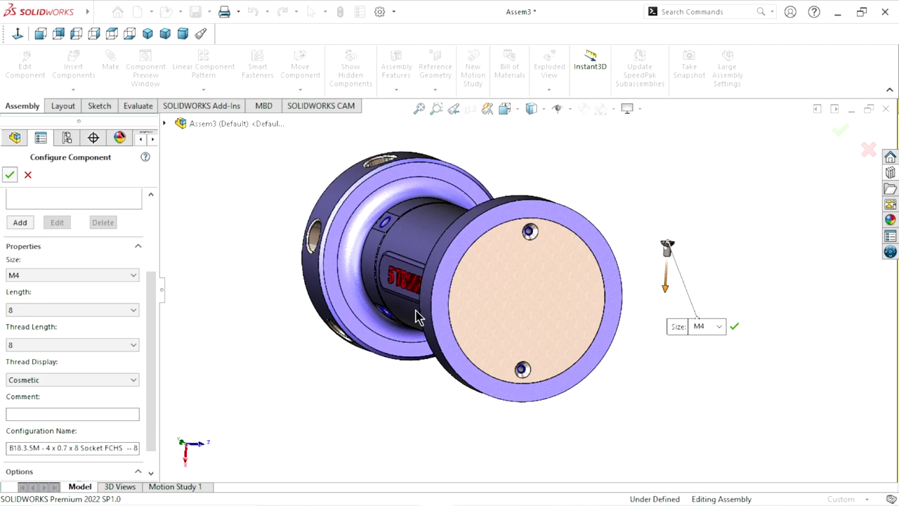
Step: Drop M4 countersunk screw copies into the upper and lower countersunk holes of the bottom plate
{"action": "scroll", "coordinate": [535, 242], "scroll_direction": "down", "scroll_amount": 8}
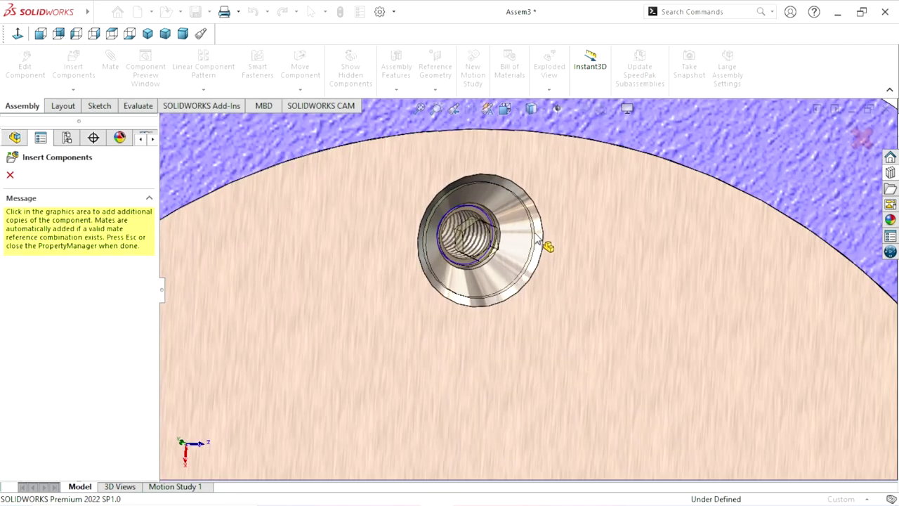
{"action": "scroll", "coordinate": [546, 246], "scroll_direction": "down", "scroll_amount": 3}
{"action": "left_click", "coordinate": [518, 191]}
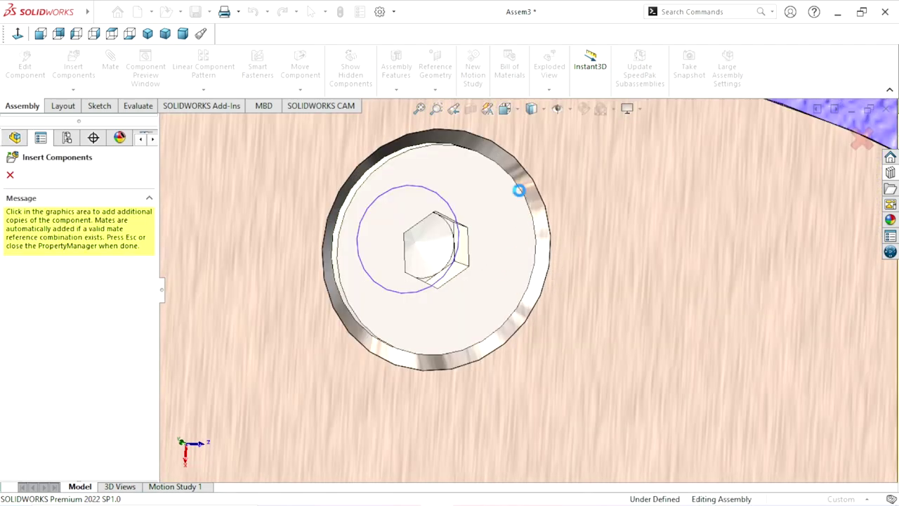
{"action": "scroll", "coordinate": [487, 315], "scroll_direction": "up", "scroll_amount": 6}
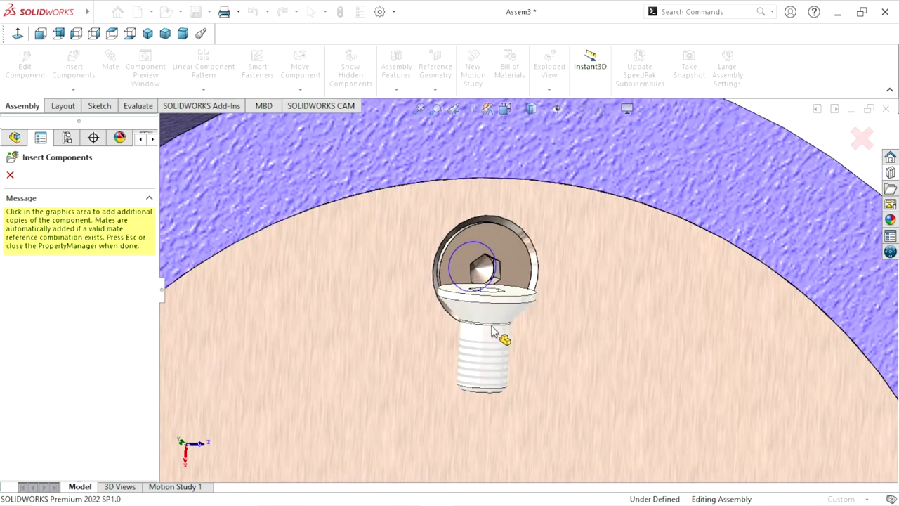
{"action": "scroll", "coordinate": [501, 342], "scroll_direction": "up", "scroll_amount": 5}
{"action": "scroll", "coordinate": [518, 381], "scroll_direction": "up", "scroll_amount": 3}
{"action": "scroll", "coordinate": [532, 401], "scroll_direction": "down", "scroll_amount": 4}
{"action": "scroll", "coordinate": [526, 351], "scroll_direction": "down", "scroll_amount": 3}
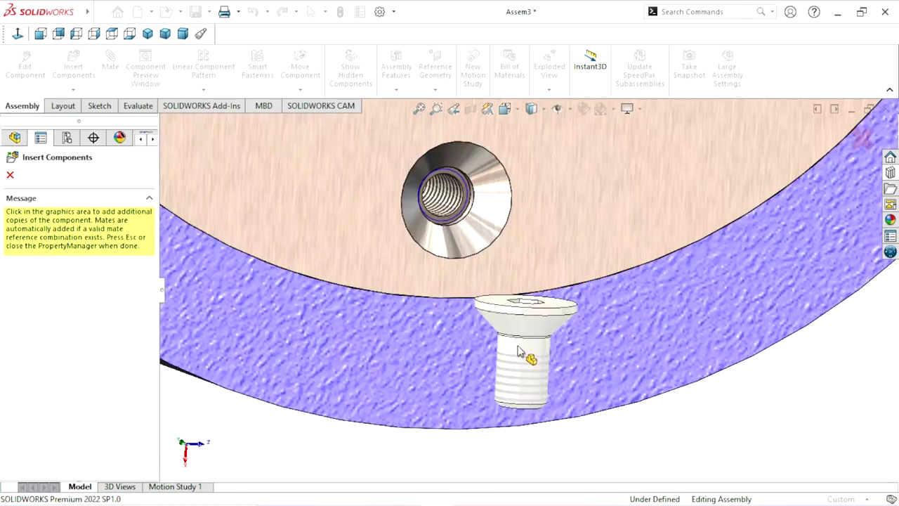
{"action": "left_click", "coordinate": [484, 231]}
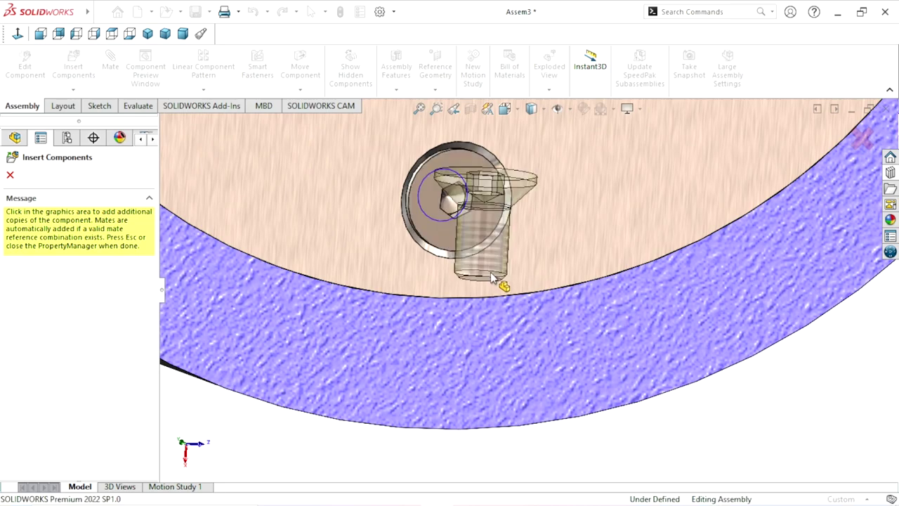
{"action": "scroll", "coordinate": [499, 285], "scroll_direction": "up", "scroll_amount": 3}
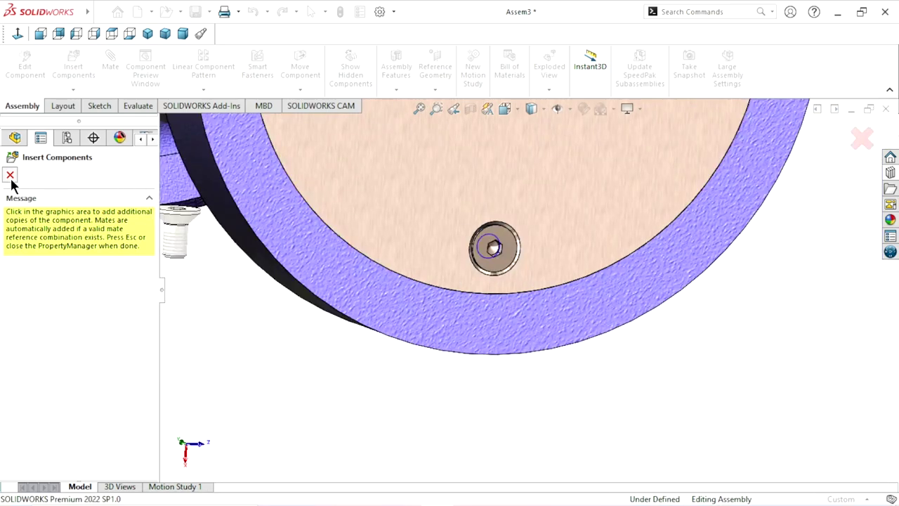
Step: Delete the extra countersunk screw copy, leaving two M4 socket countersunk screws
{"action": "key", "text": "Escape"}
{"action": "scroll", "coordinate": [611, 337], "scroll_direction": "up", "scroll_amount": 3}
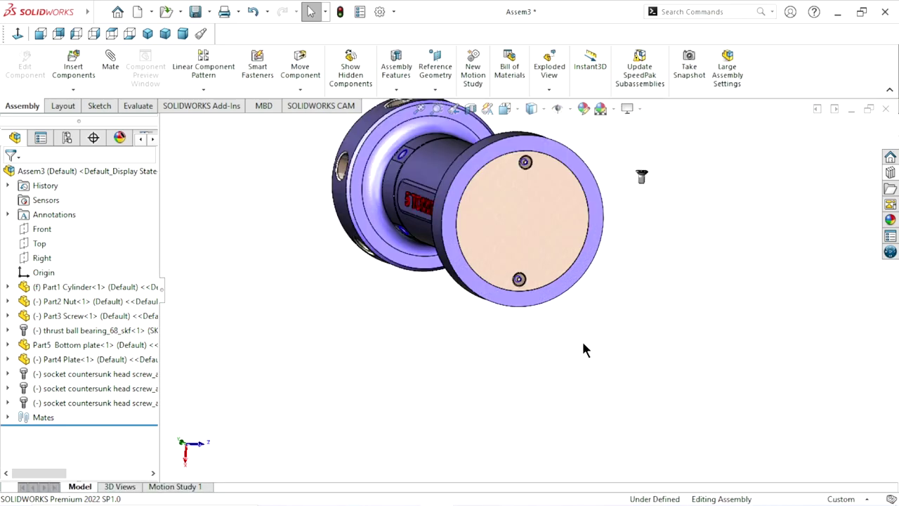
{"action": "scroll", "coordinate": [561, 309], "scroll_direction": "up", "scroll_amount": 1}
{"action": "scroll", "coordinate": [552, 290], "scroll_direction": "down", "scroll_amount": 2}
{"action": "left_click", "coordinate": [611, 195]}
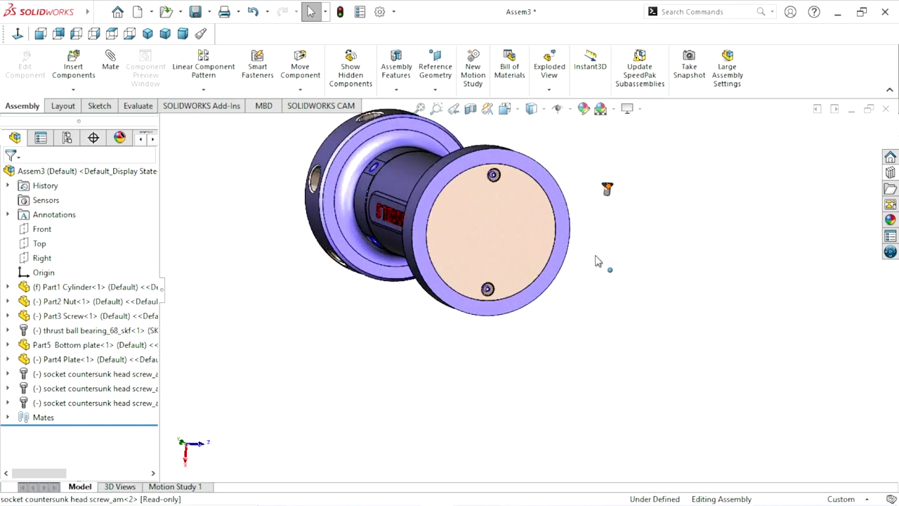
{"action": "left_click", "coordinate": [270, 354]}
{"action": "scroll", "coordinate": [608, 198], "scroll_direction": "down", "scroll_amount": 3}
{"action": "scroll", "coordinate": [583, 195], "scroll_direction": "down", "scroll_amount": 1}
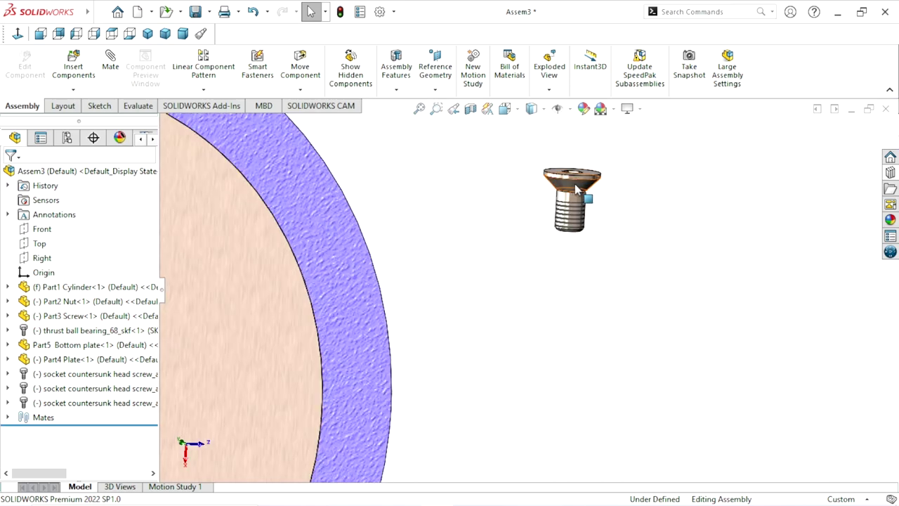
{"action": "left_click", "coordinate": [79, 376]}
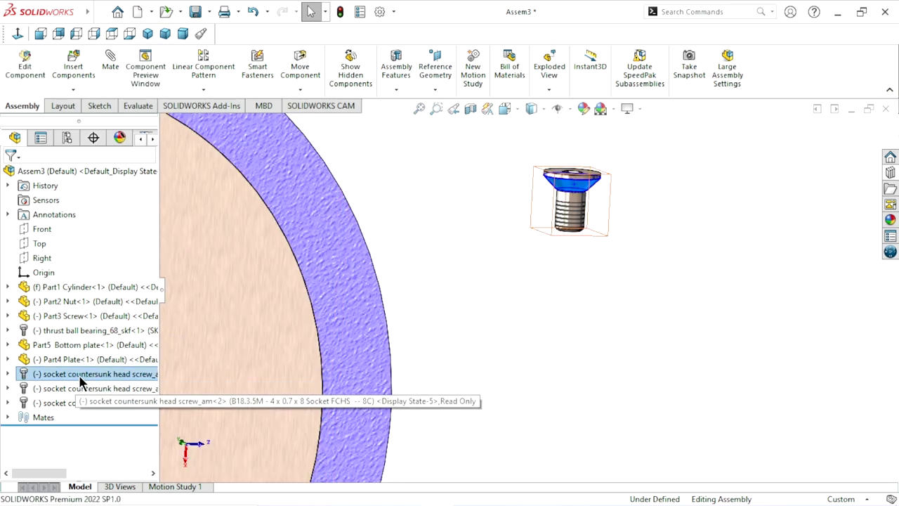
{"action": "right_click", "coordinate": [84, 379]}
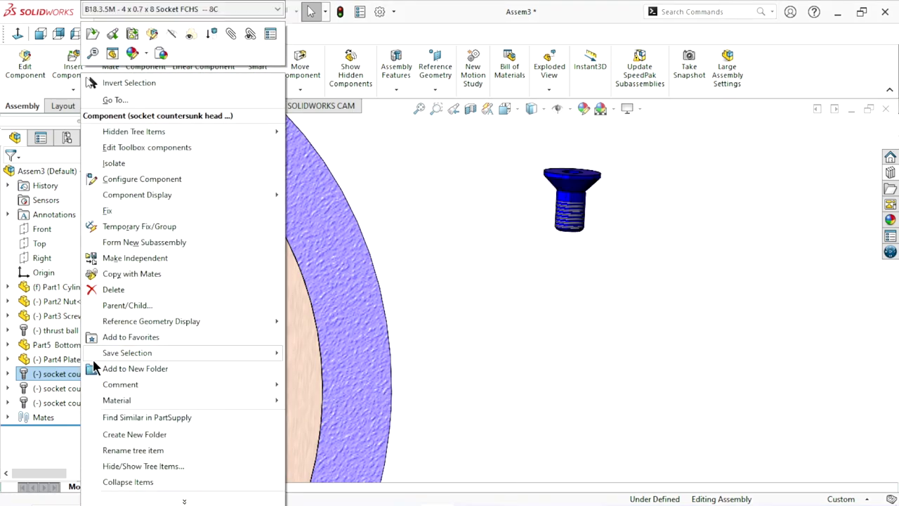
{"action": "left_click", "coordinate": [117, 292]}
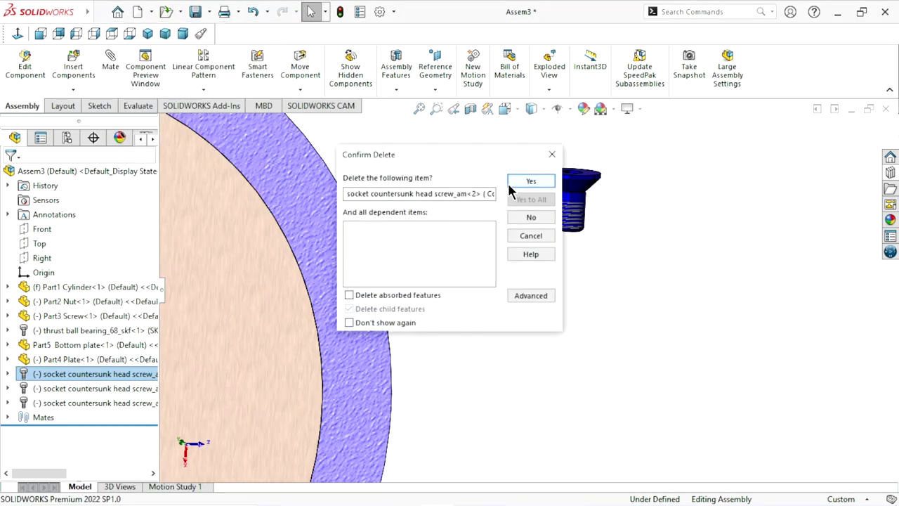
{"action": "left_click", "coordinate": [511, 184]}
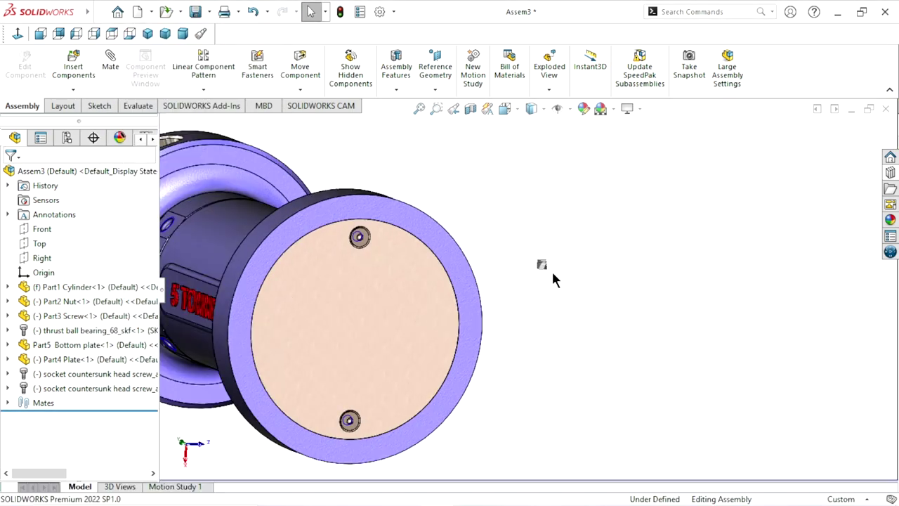
Step: Drag the top plate up onto the screw top above the cylinder
{"action": "scroll", "coordinate": [551, 279], "scroll_direction": "up", "scroll_amount": 3}
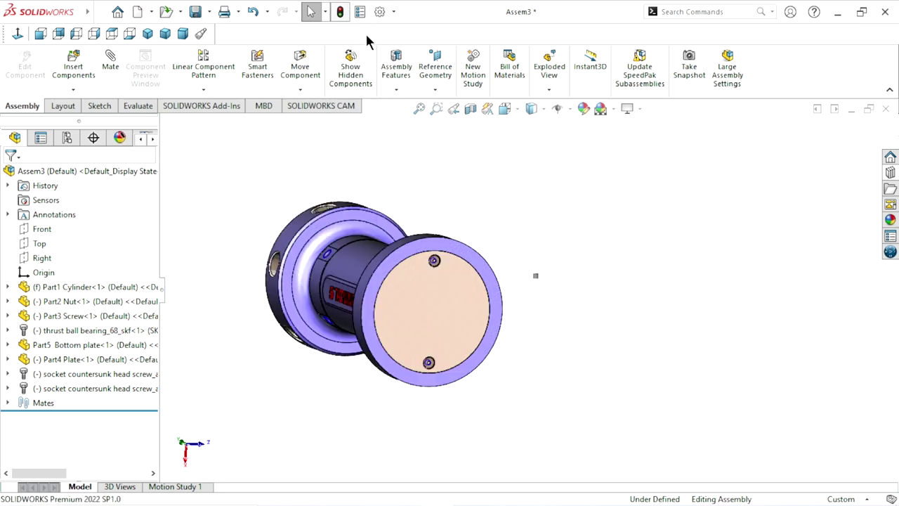
{"action": "mouse_move", "coordinate": [530, 210]}
{"action": "middle_mouse_down"}
{"action": "mouse_move", "coordinate": [569, 304]}
{"action": "mouse_move", "coordinate": [674, 247]}
{"action": "middle_mouse_up"}
{"action": "scroll", "coordinate": [592, 295], "scroll_direction": "up", "scroll_amount": 3}
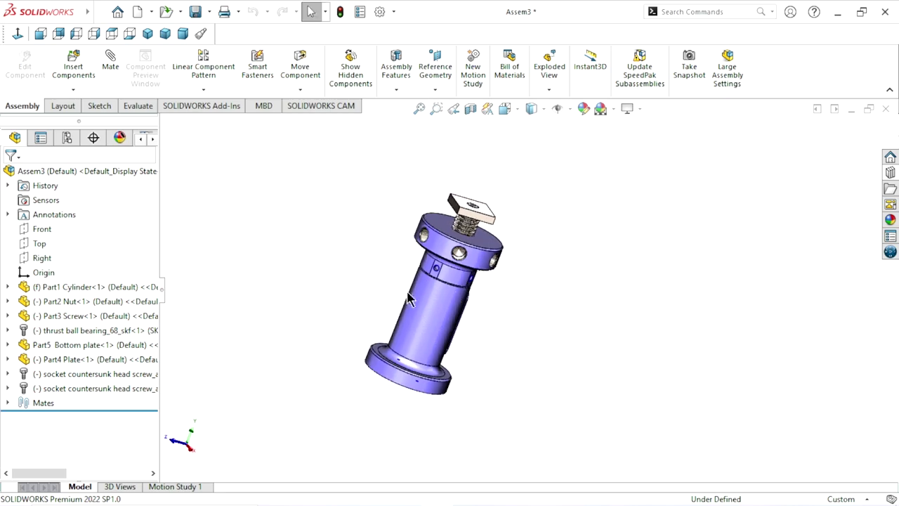
{"action": "scroll", "coordinate": [409, 298], "scroll_direction": "down", "scroll_amount": 2}
{"action": "scroll", "coordinate": [512, 269], "scroll_direction": "down", "scroll_amount": 2}
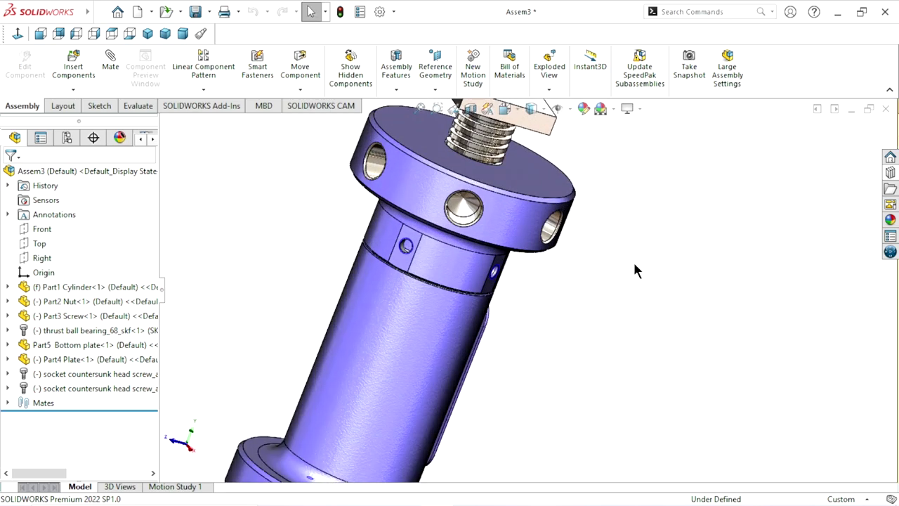
{"action": "scroll", "coordinate": [542, 244], "scroll_direction": "up", "scroll_amount": 3}
{"action": "mouse_move", "coordinate": [536, 223]}
{"action": "left_mouse_down"}
{"action": "mouse_move", "coordinate": [583, 150]}
{"action": "mouse_move", "coordinate": [577, 200]}
{"action": "mouse_move", "coordinate": [590, 177]}
{"action": "left_mouse_up"}
{"action": "key", "text": "Escape"}
Step: Drag a Cup Point screw from the Design Library's Set Screws (Socket) folder into the assembly
{"action": "left_click", "coordinate": [666, 233]}
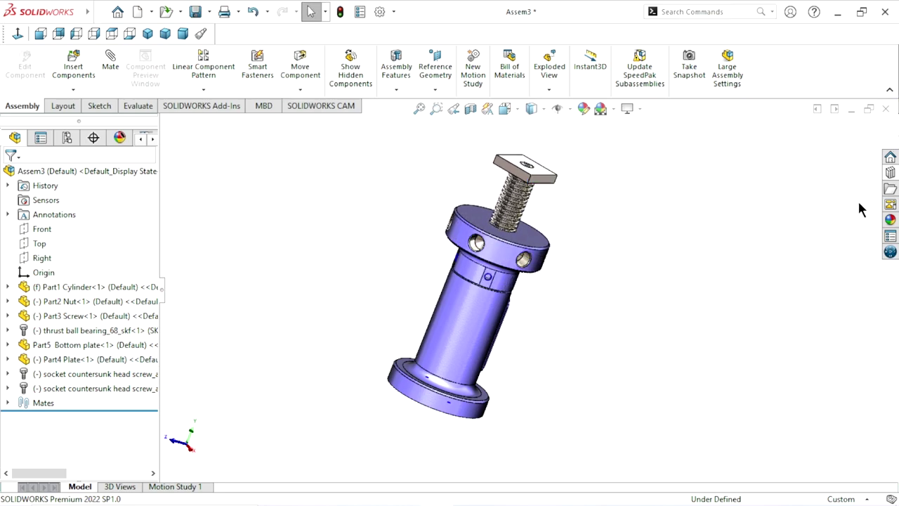
{"action": "left_click", "coordinate": [889, 174]}
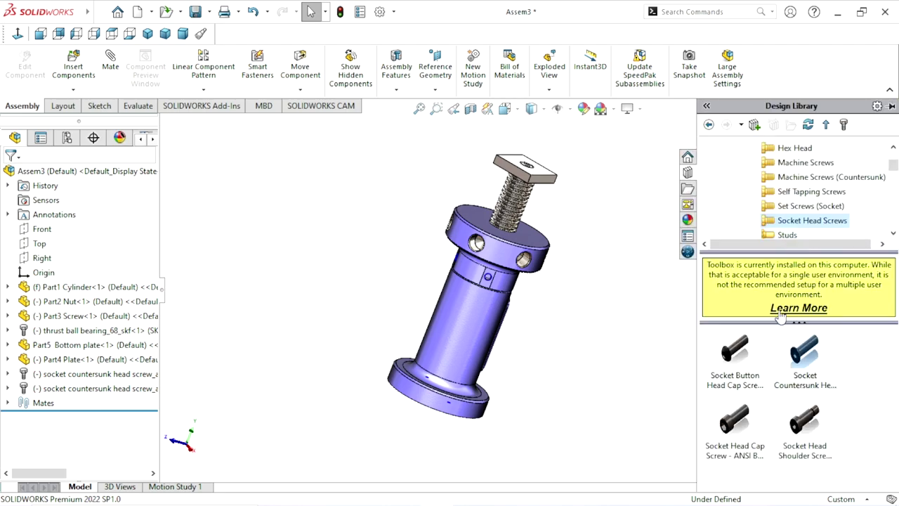
{"action": "left_click", "coordinate": [709, 125]}
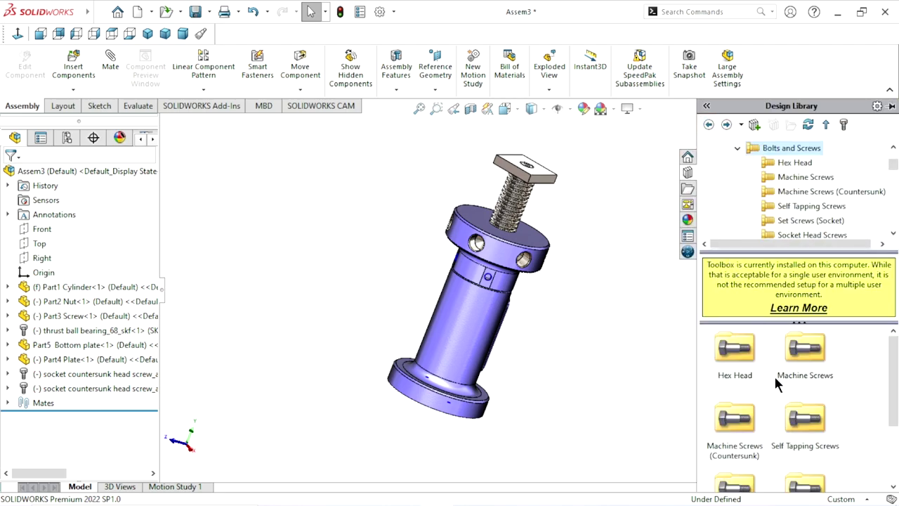
{"action": "left_click_drag", "start_coordinate": [897, 393], "coordinate": [897, 447]}
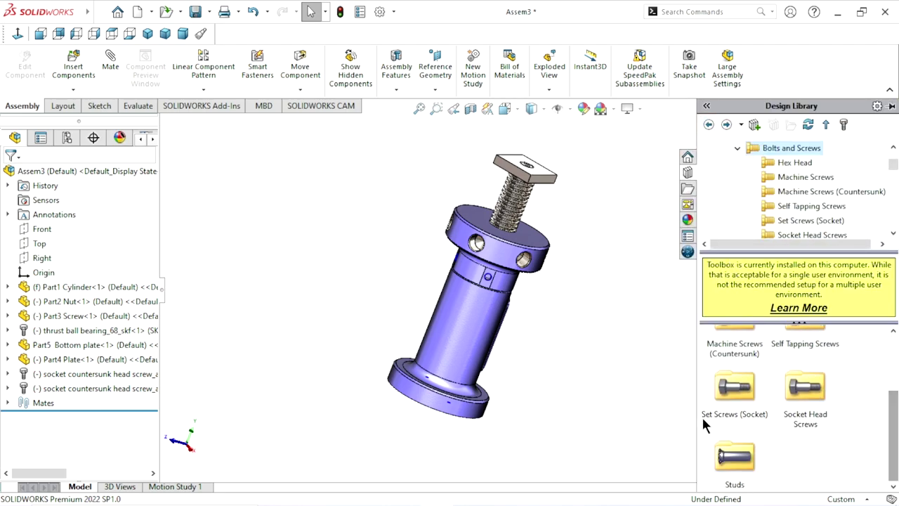
{"action": "double_click", "coordinate": [734, 390]}
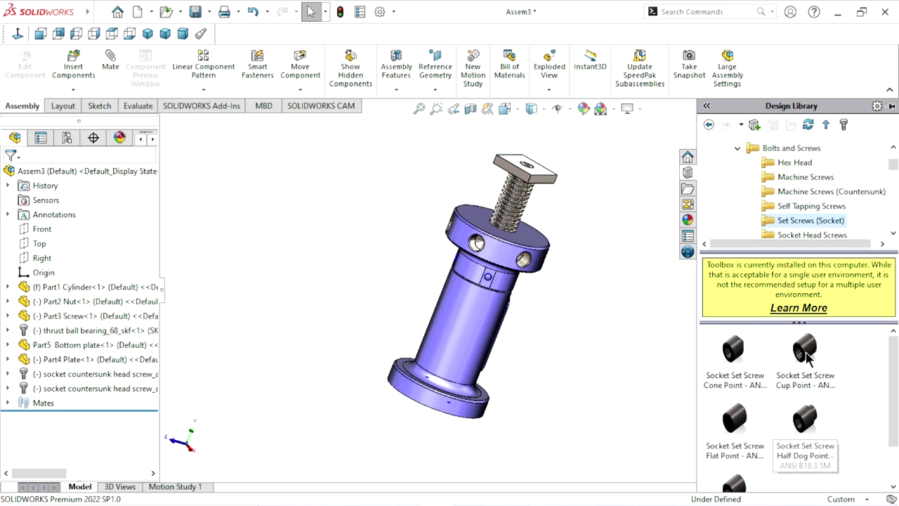
{"action": "left_click_drag", "start_coordinate": [806, 353], "coordinate": [692, 376]}
{"action": "left_click_drag", "start_coordinate": [622, 323], "coordinate": [602, 328]}
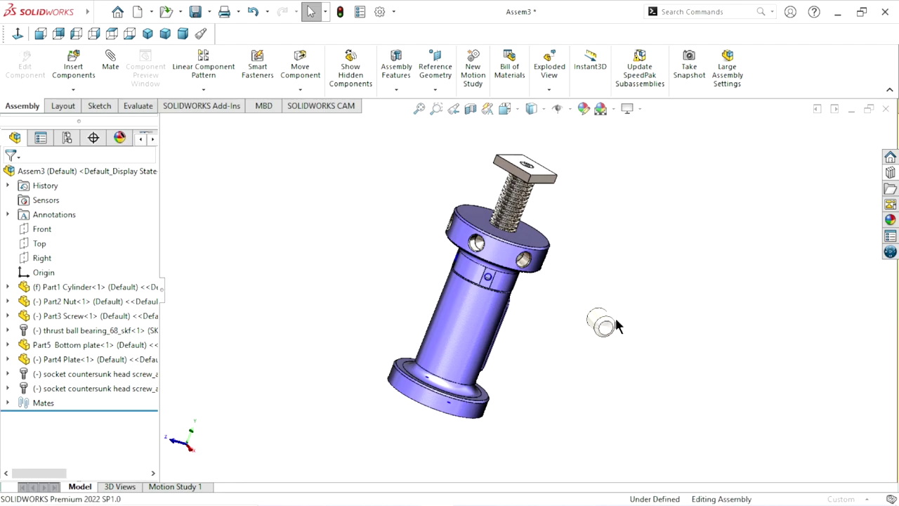
{"action": "left_click_drag", "start_coordinate": [615, 319], "coordinate": [616, 319]}
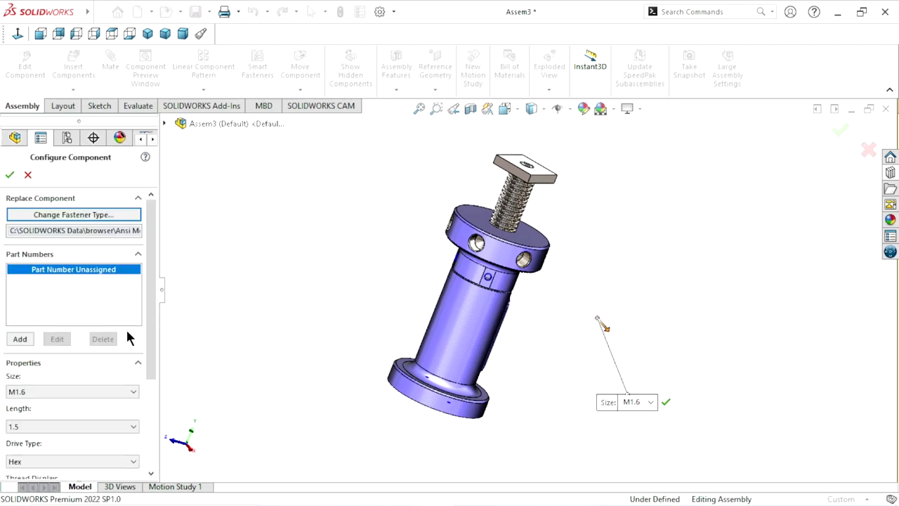
Step: Configure the set screw as M8, length 10, Hex drive, with Cosmetic thread display
{"action": "scroll", "coordinate": [147, 363], "scroll_direction": "down", "scroll_amount": 1}
{"action": "scroll", "coordinate": [146, 364], "scroll_direction": "down", "scroll_amount": 1}
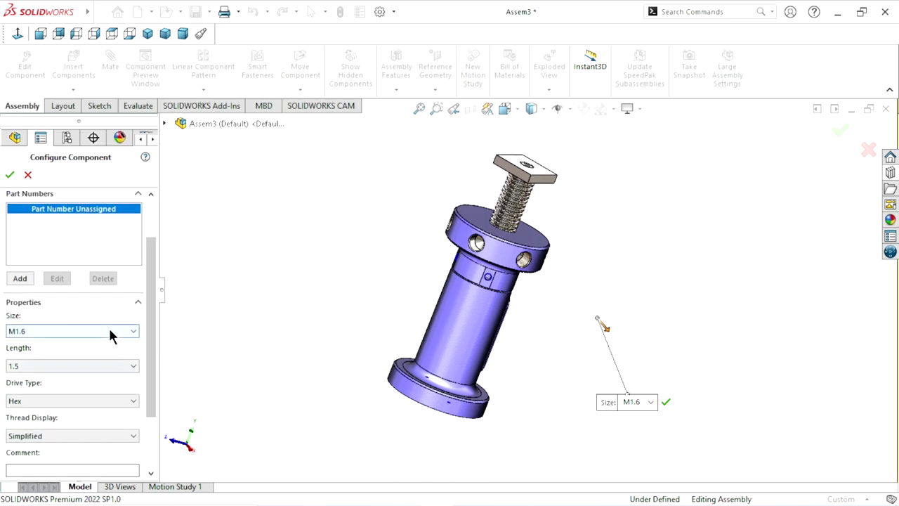
{"action": "left_click", "coordinate": [109, 326]}
{"action": "left_click", "coordinate": [34, 403]}
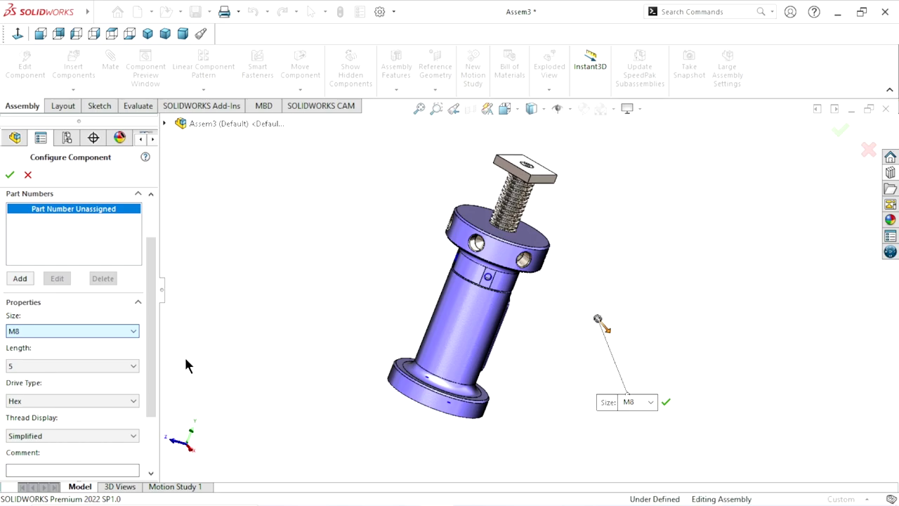
{"action": "left_click", "coordinate": [125, 366]}
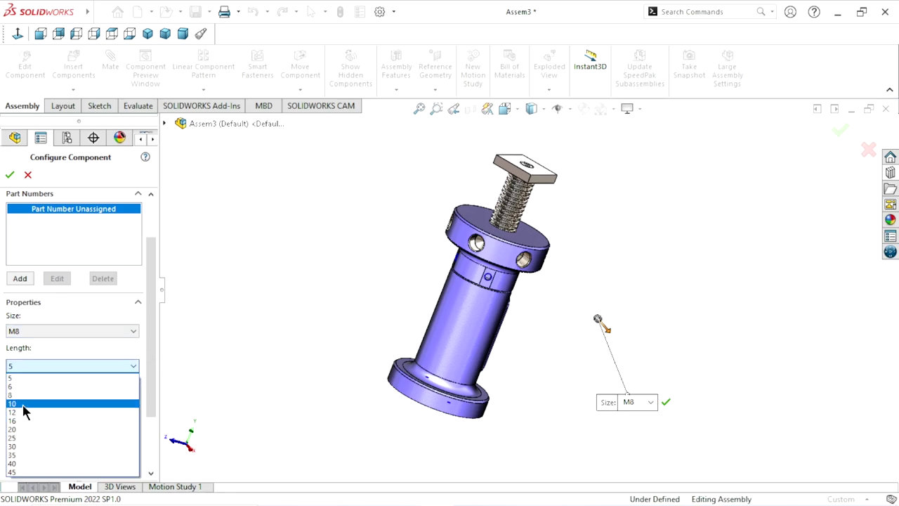
{"action": "left_click", "coordinate": [24, 405]}
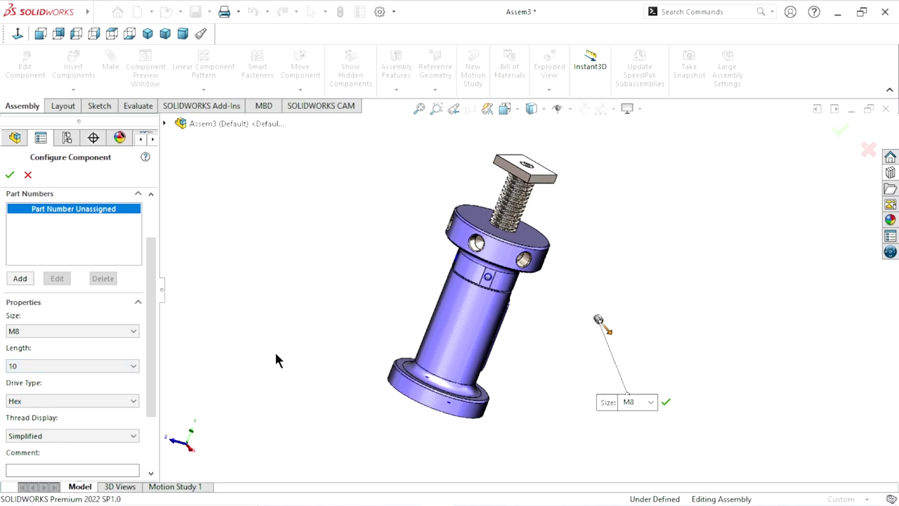
{"action": "left_click_drag", "start_coordinate": [147, 382], "coordinate": [147, 403]}
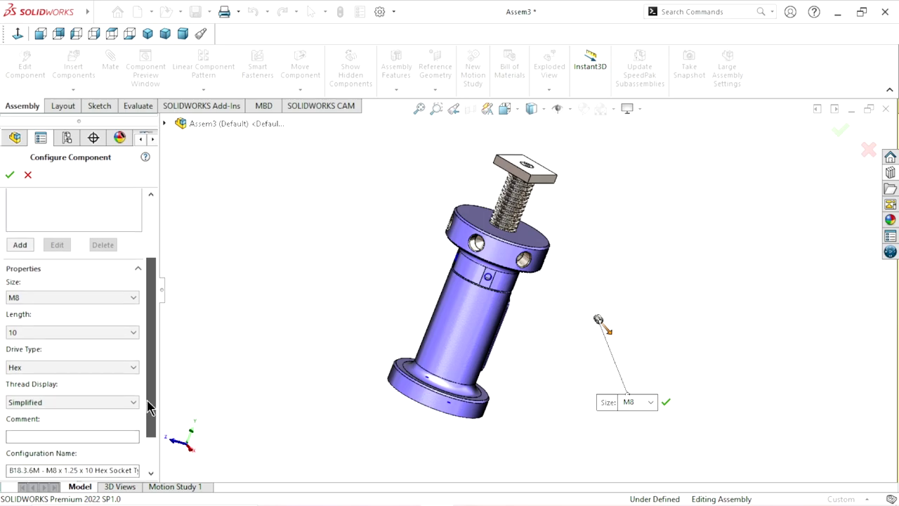
{"action": "left_click", "coordinate": [96, 369]}
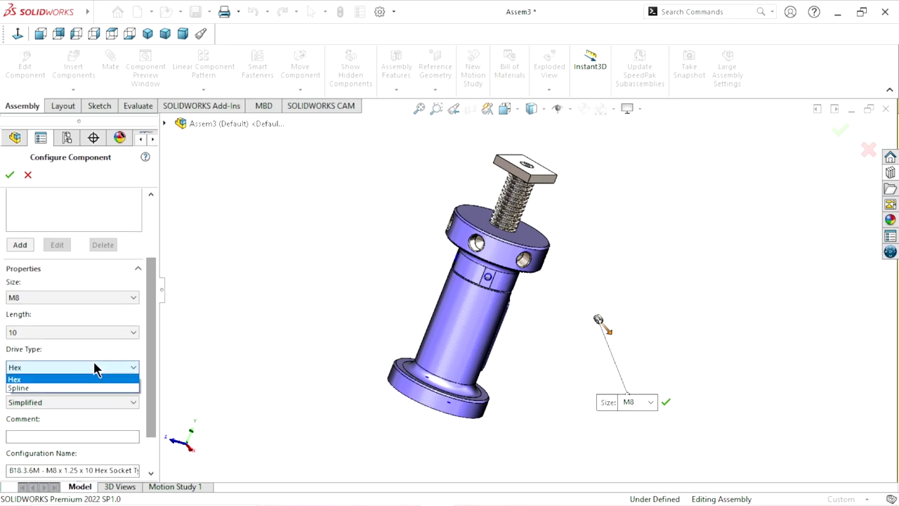
{"action": "left_click", "coordinate": [96, 369]}
{"action": "left_click", "coordinate": [83, 406]}
{"action": "left_click", "coordinate": [64, 423]}
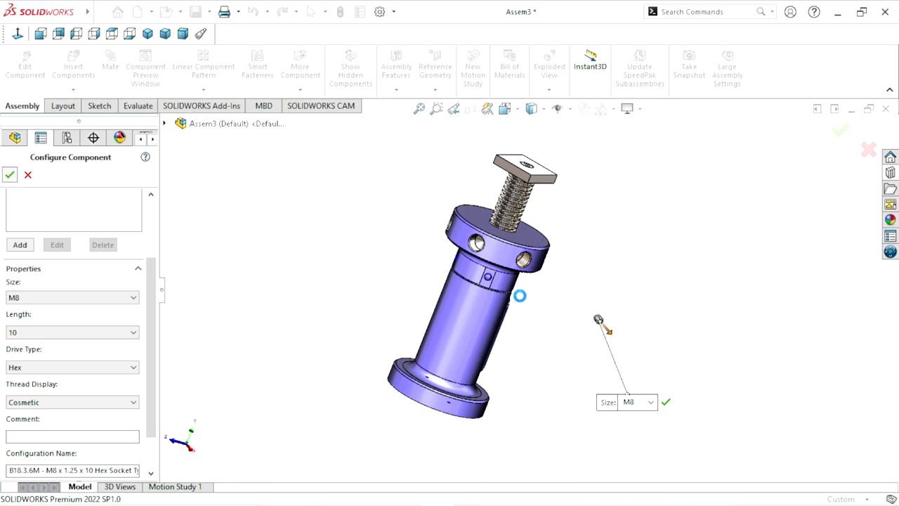
{"action": "key", "text": "Return"}
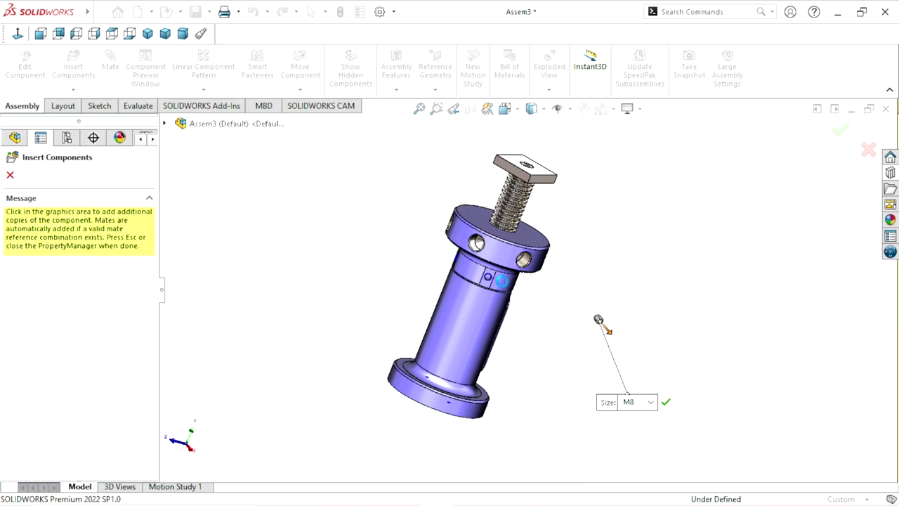
Step: Seat cup point set screws in two side holes of the cylinder, then end the insertion
{"action": "scroll", "coordinate": [504, 288], "scroll_direction": "down", "scroll_amount": 5}
{"action": "scroll", "coordinate": [505, 288], "scroll_direction": "down", "scroll_amount": 3}
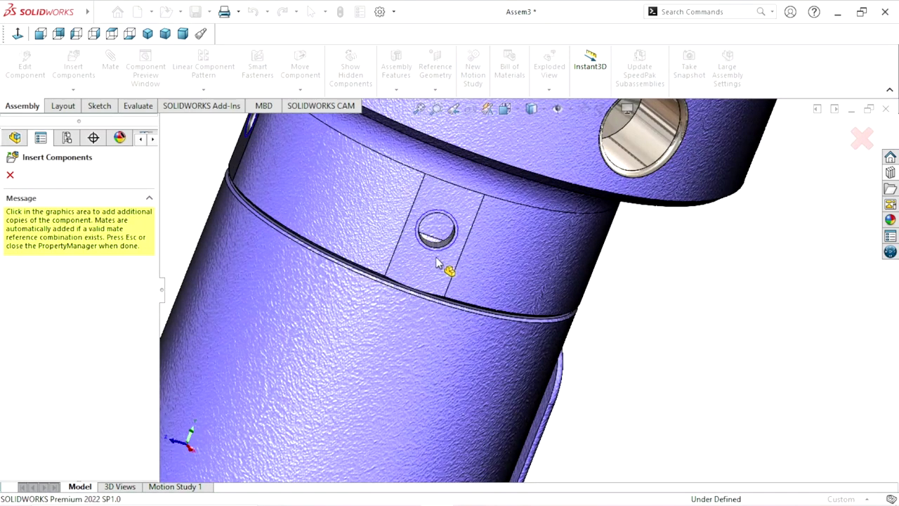
{"action": "scroll", "coordinate": [452, 263], "scroll_direction": "down", "scroll_amount": 3}
{"action": "middle_click_drag", "start_coordinate": [467, 250], "coordinate": [452, 246]}
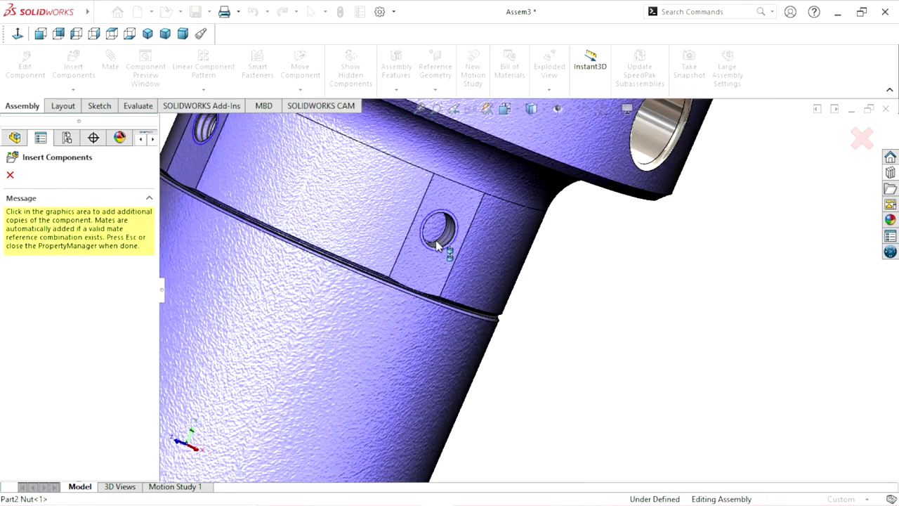
{"action": "scroll", "coordinate": [436, 246], "scroll_direction": "down", "scroll_amount": 2}
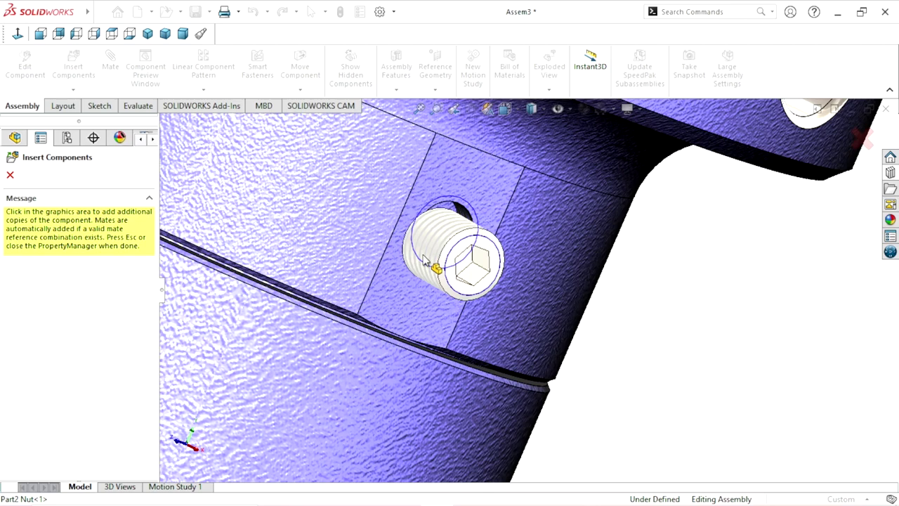
{"action": "left_click", "coordinate": [430, 223]}
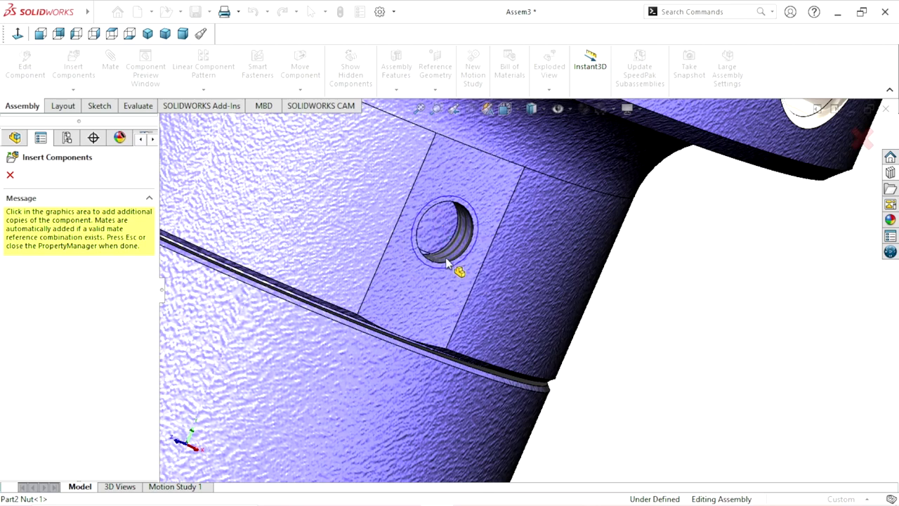
{"action": "scroll", "coordinate": [437, 295], "scroll_direction": "up", "scroll_amount": 5}
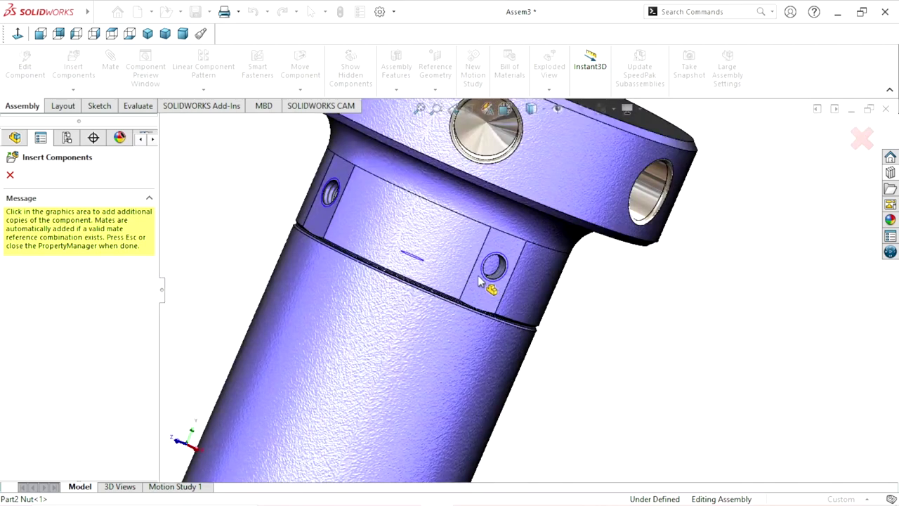
{"action": "middle_click_drag", "start_coordinate": [510, 284], "coordinate": [495, 281]}
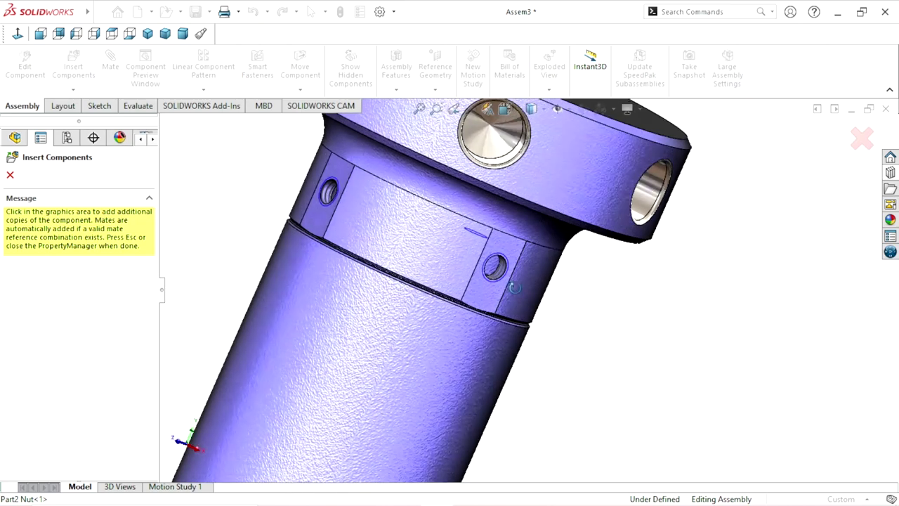
{"action": "left_click", "coordinate": [494, 280]}
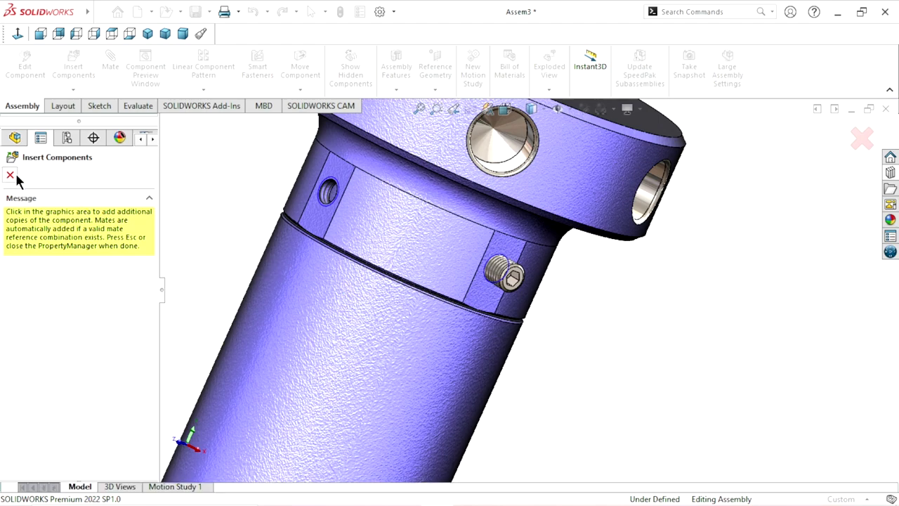
{"action": "key", "text": "Escape"}
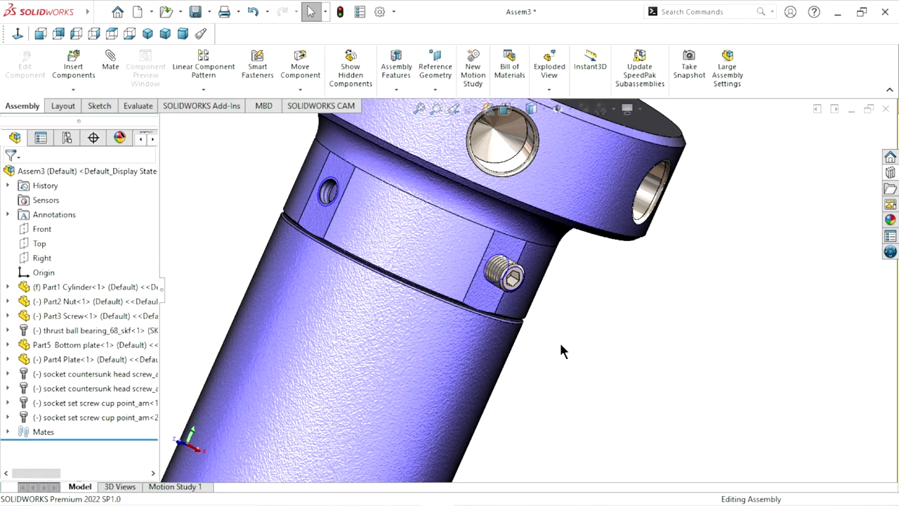
Step: Delete the lower cup point set screw from the assembly
{"action": "scroll", "coordinate": [561, 344], "scroll_direction": "down", "scroll_amount": 3}
{"action": "scroll", "coordinate": [583, 343], "scroll_direction": "up", "scroll_amount": 3}
{"action": "middle_click_drag", "start_coordinate": [609, 320], "coordinate": [551, 384]}
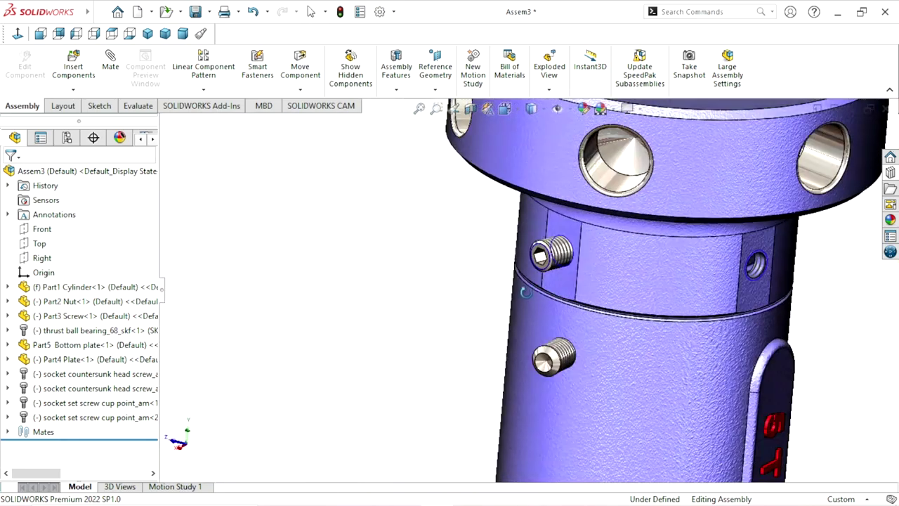
{"action": "left_click", "coordinate": [538, 413]}
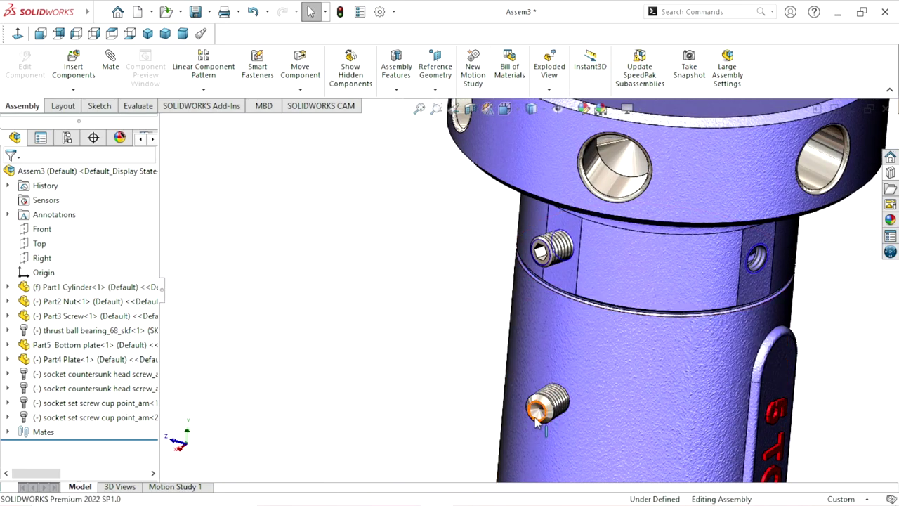
{"action": "left_click", "coordinate": [538, 414]}
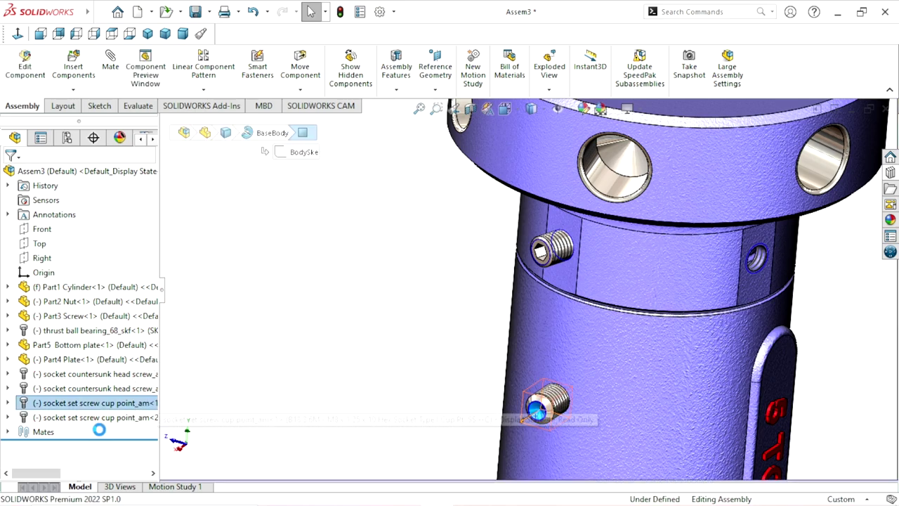
{"action": "right_click", "coordinate": [138, 406]}
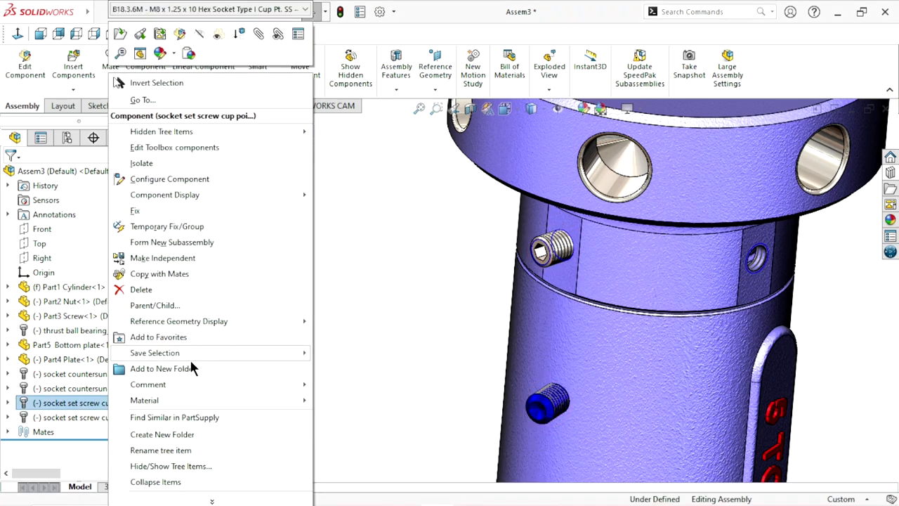
{"action": "left_click", "coordinate": [180, 288]}
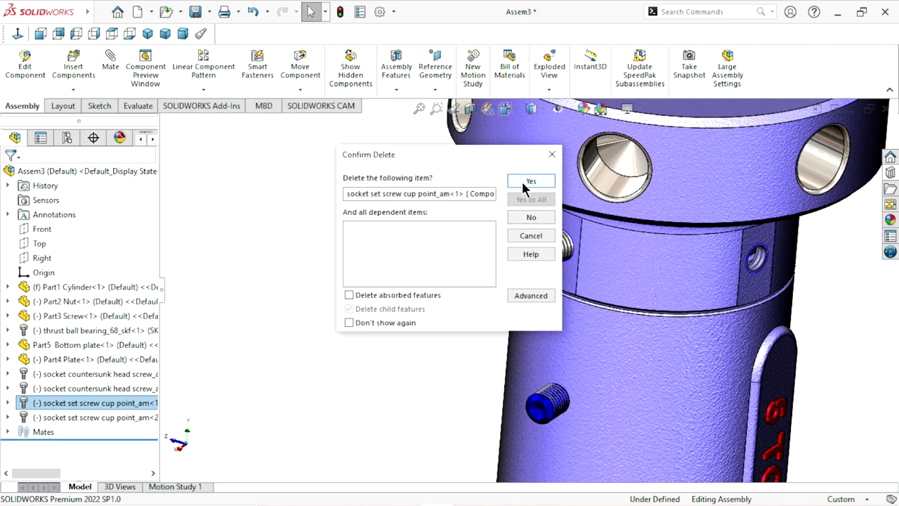
{"action": "left_click", "coordinate": [531, 181]}
Step: Make the Part2 Nut transparent
{"action": "mouse_move", "coordinate": [390, 330]}
{"action": "middle_mouse_down"}
{"action": "mouse_move", "coordinate": [546, 277]}
{"action": "mouse_move", "coordinate": [490, 223]}
{"action": "middle_mouse_up"}
{"action": "scroll", "coordinate": [547, 277], "scroll_direction": "down", "scroll_amount": 3}
{"action": "scroll", "coordinate": [648, 297], "scroll_direction": "up", "scroll_amount": 3}
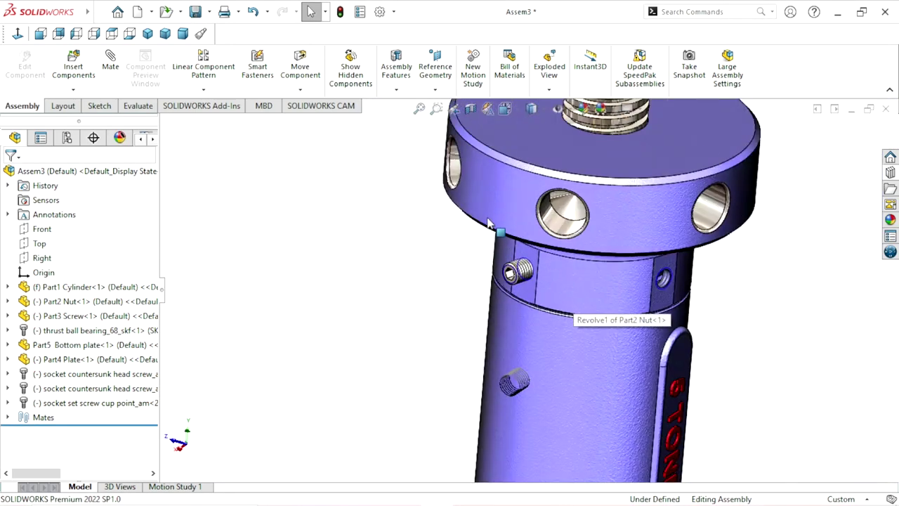
{"action": "left_click", "coordinate": [490, 223]}
{"action": "right_click", "coordinate": [485, 200]}
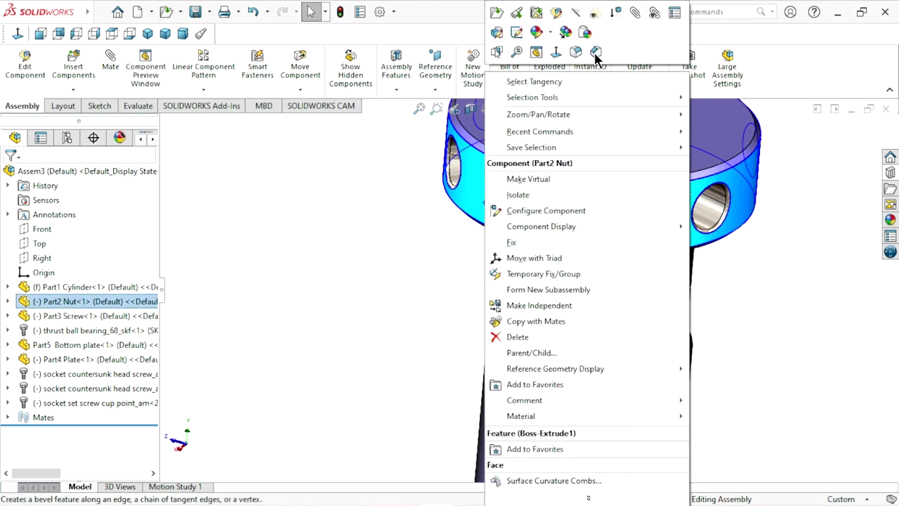
{"action": "left_click", "coordinate": [594, 16]}
{"action": "left_click", "coordinate": [746, 297]}
Step: Zoom into the screw–cylinder junction and select the set screw's circular face
{"action": "mouse_move", "coordinate": [746, 297]}
{"action": "middle_mouse_down"}
{"action": "mouse_move", "coordinate": [611, 307]}
{"action": "mouse_move", "coordinate": [557, 297]}
{"action": "middle_mouse_up"}
{"action": "scroll", "coordinate": [560, 299], "scroll_direction": "down", "scroll_amount": 3}
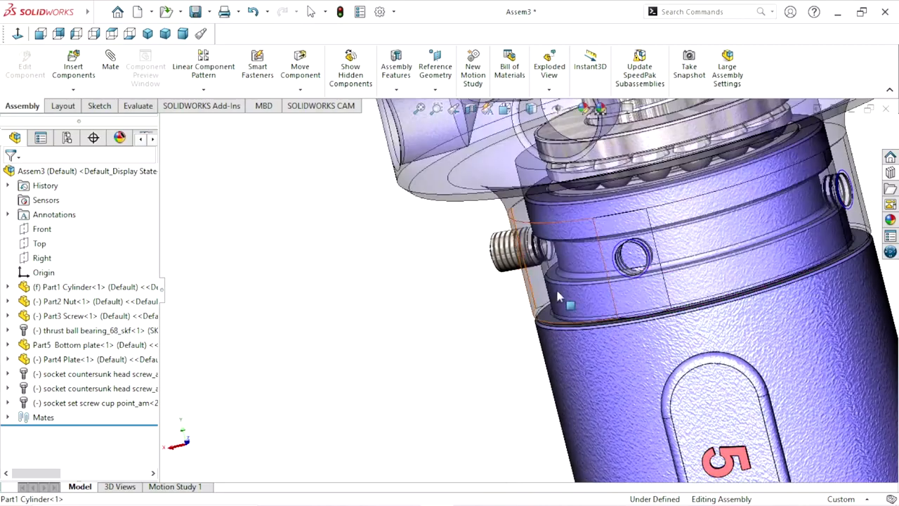
{"action": "scroll", "coordinate": [556, 297], "scroll_direction": "down", "scroll_amount": 3}
{"action": "scroll", "coordinate": [518, 261], "scroll_direction": "down", "scroll_amount": 3}
{"action": "scroll", "coordinate": [484, 271], "scroll_direction": "down", "scroll_amount": 2}
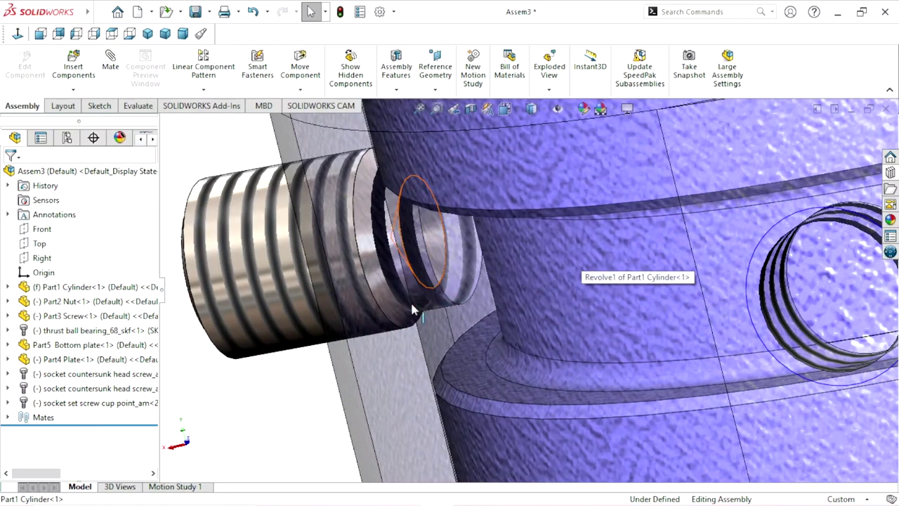
{"action": "mouse_move", "coordinate": [413, 310]}
{"action": "middle_mouse_down"}
{"action": "mouse_move", "coordinate": [357, 317]}
{"action": "mouse_move", "coordinate": [427, 297]}
{"action": "middle_mouse_up"}
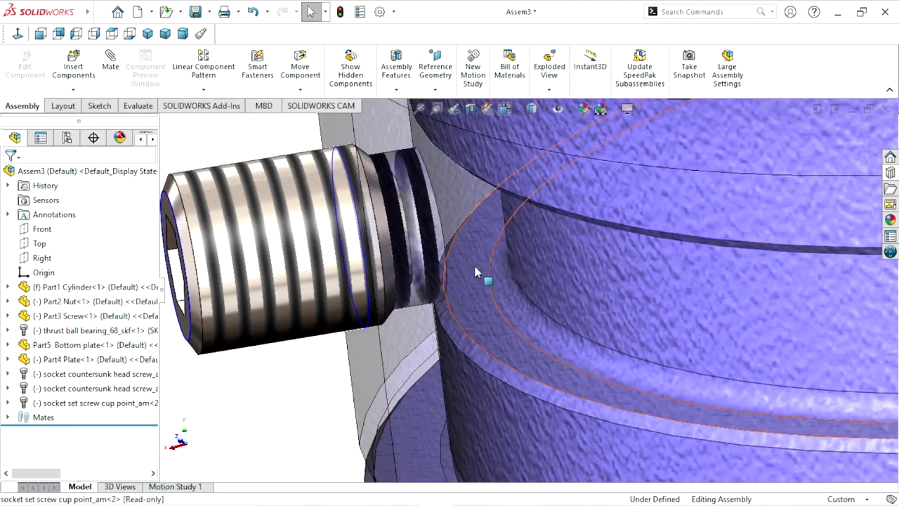
{"action": "scroll", "coordinate": [474, 272], "scroll_direction": "up", "scroll_amount": 3}
{"action": "mouse_move", "coordinate": [484, 291]}
{"action": "middle_mouse_down"}
{"action": "mouse_move", "coordinate": [517, 255]}
{"action": "mouse_move", "coordinate": [495, 233]}
{"action": "middle_mouse_up"}
{"action": "scroll", "coordinate": [519, 268], "scroll_direction": "down", "scroll_amount": 3}
{"action": "scroll", "coordinate": [485, 263], "scroll_direction": "down", "scroll_amount": 3}
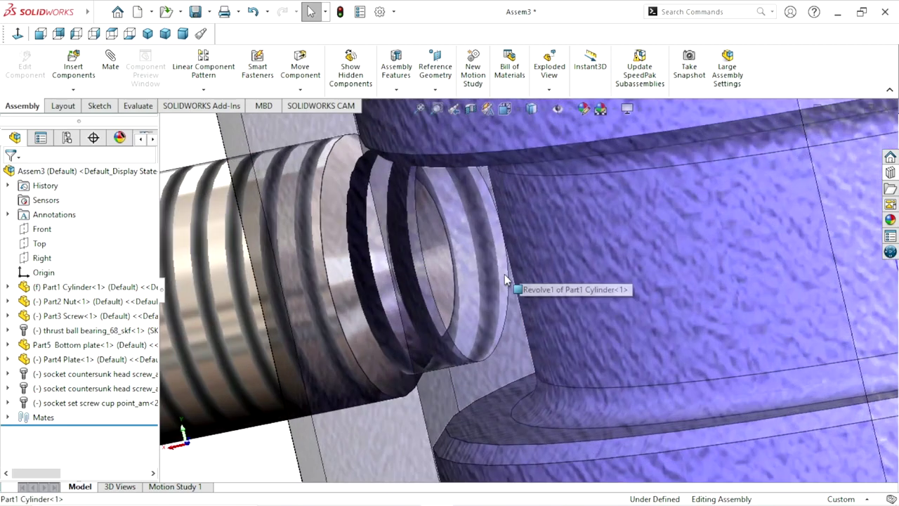
{"action": "left_click", "coordinate": [441, 262]}
Step: Pick the set screw and cylinder hole faces for a concentric mate, then clear both selections
{"action": "left_click", "coordinate": [98, 402]}
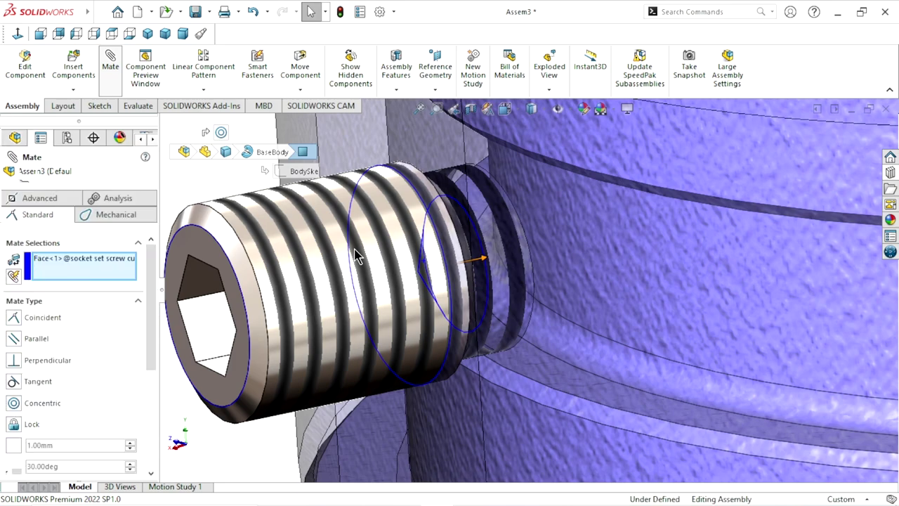
{"action": "left_click", "coordinate": [659, 300]}
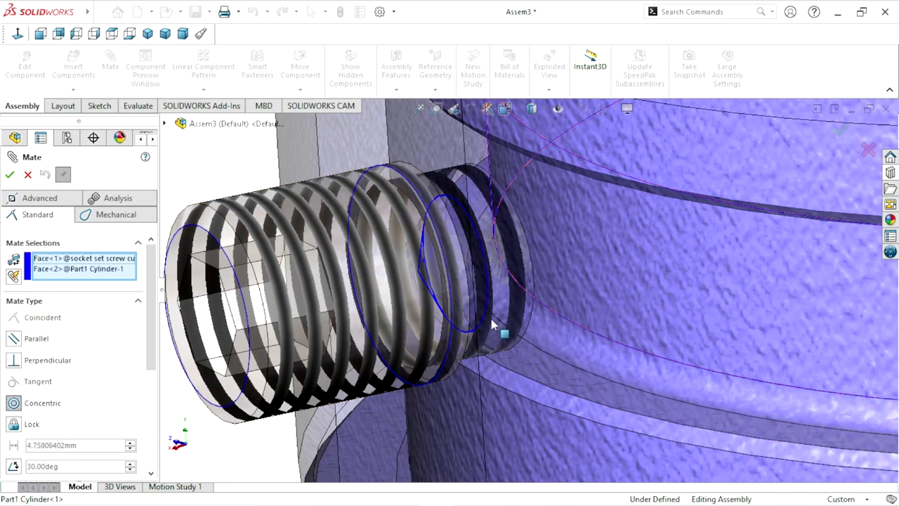
{"action": "scroll", "coordinate": [367, 293], "scroll_direction": "up", "scroll_amount": 5}
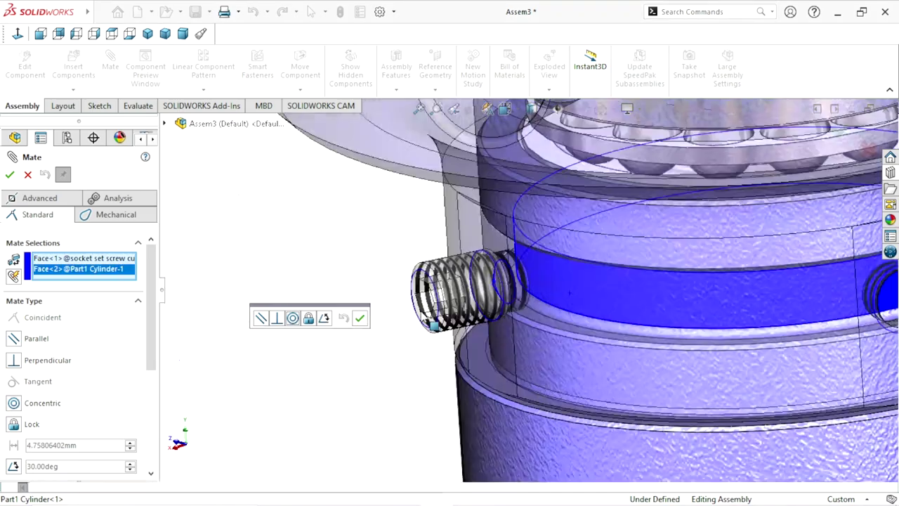
{"action": "scroll", "coordinate": [519, 327], "scroll_direction": "down", "scroll_amount": 3}
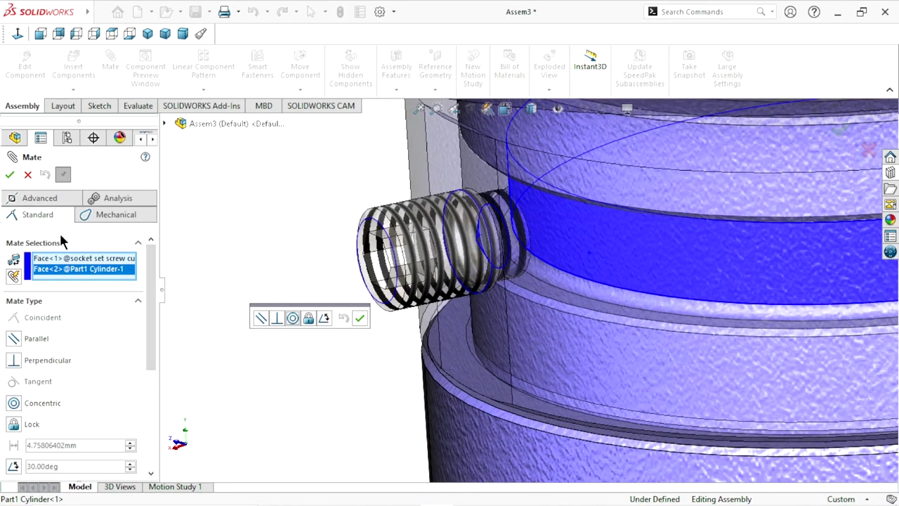
{"action": "right_click", "coordinate": [109, 269]}
{"action": "left_click", "coordinate": [135, 268]}
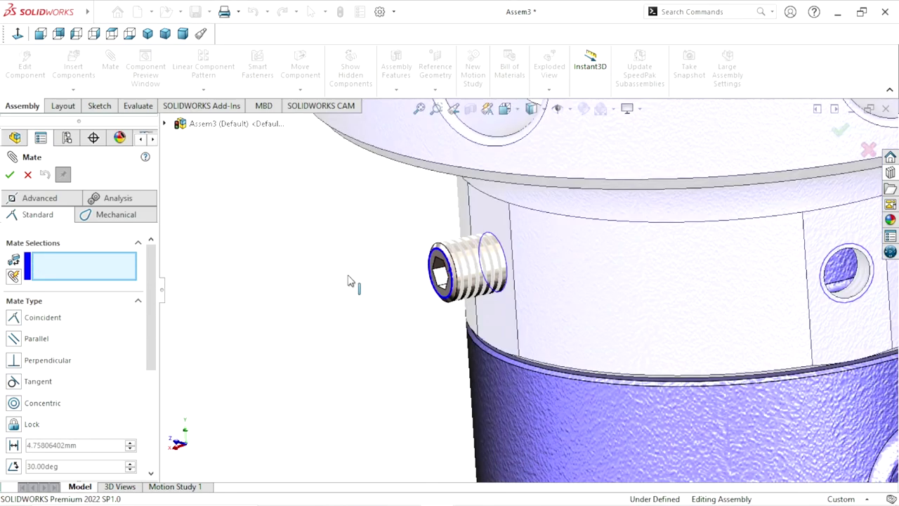
{"action": "key", "text": "Tab"}
{"action": "scroll", "coordinate": [362, 280], "scroll_direction": "up", "scroll_amount": 3}
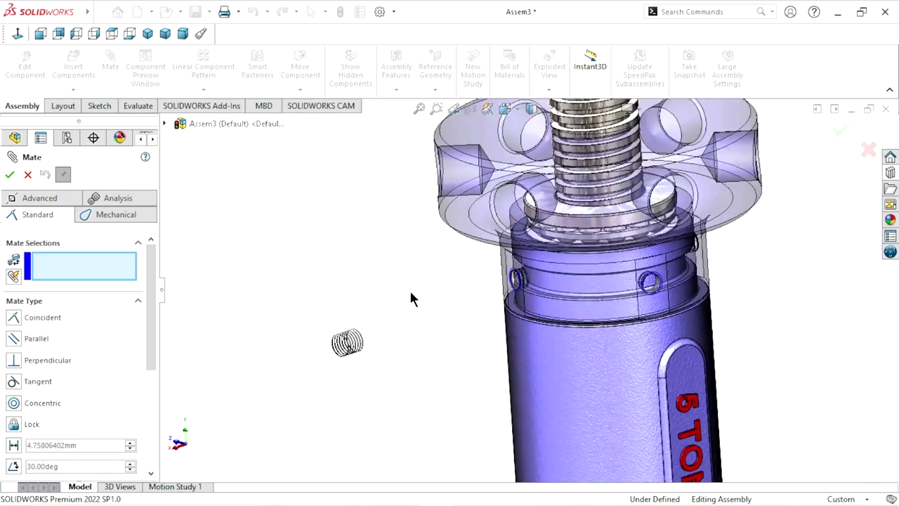
{"action": "scroll", "coordinate": [425, 330], "scroll_direction": "down", "scroll_amount": 3}
{"action": "mouse_move", "coordinate": [608, 320]}
{"action": "middle_mouse_down"}
{"action": "mouse_move", "coordinate": [586, 255]}
{"action": "mouse_move", "coordinate": [483, 282]}
{"action": "middle_mouse_up"}
Step: Close the Mate panel unapplied and orbit to the front view showing the 5 TONNE label
{"action": "left_click", "coordinate": [26, 175]}
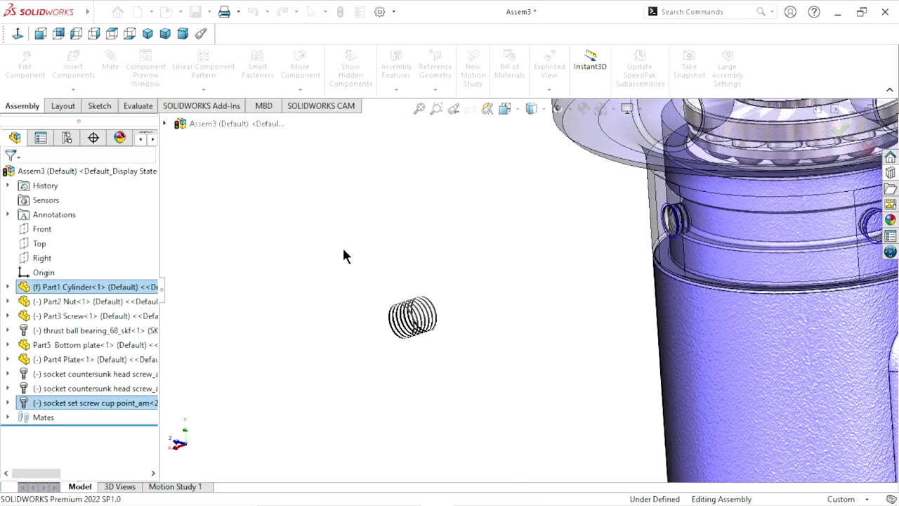
{"action": "scroll", "coordinate": [421, 291], "scroll_direction": "up", "scroll_amount": 3}
{"action": "scroll", "coordinate": [555, 301], "scroll_direction": "down", "scroll_amount": 2}
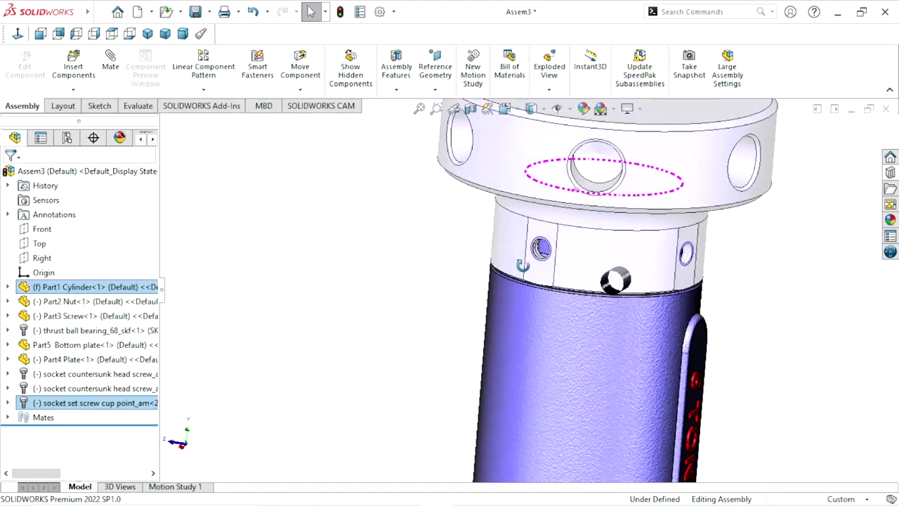
{"action": "middle_click_drag", "start_coordinate": [537, 295], "coordinate": [560, 307]}
{"action": "scroll", "coordinate": [560, 307], "scroll_direction": "up", "scroll_amount": 3}
{"action": "scroll", "coordinate": [646, 328], "scroll_direction": "down", "scroll_amount": 3}
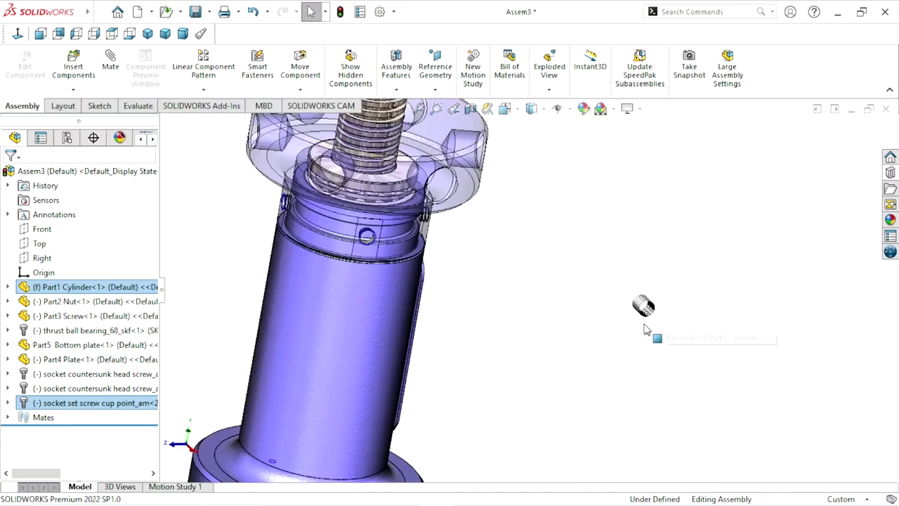
{"action": "scroll", "coordinate": [473, 300], "scroll_direction": "down", "scroll_amount": 3}
{"action": "scroll", "coordinate": [556, 305], "scroll_direction": "up", "scroll_amount": 3}
{"action": "scroll", "coordinate": [555, 301], "scroll_direction": "up", "scroll_amount": 1}
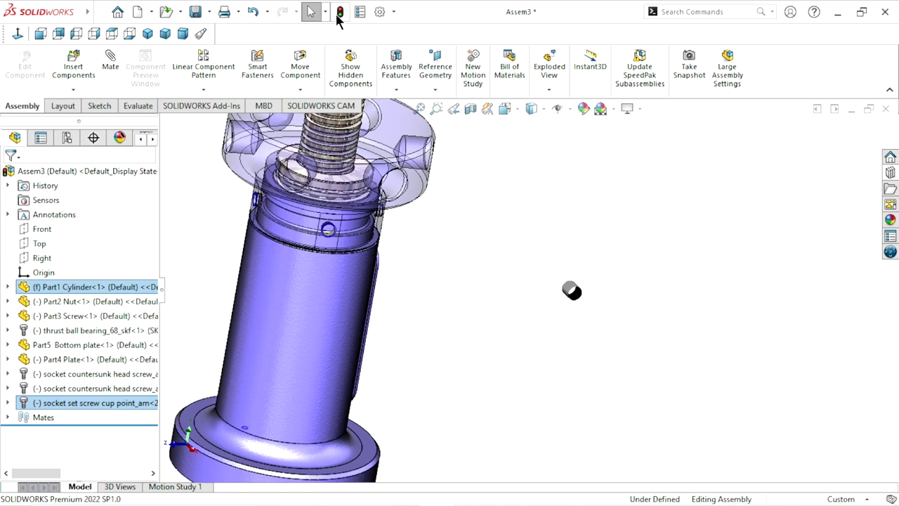
{"action": "mouse_move", "coordinate": [449, 288]}
{"action": "middle_mouse_down"}
{"action": "mouse_move", "coordinate": [275, 234]}
{"action": "mouse_move", "coordinate": [347, 251]}
{"action": "mouse_move", "coordinate": [437, 253]}
{"action": "mouse_move", "coordinate": [557, 323]}
{"action": "mouse_move", "coordinate": [676, 367]}
{"action": "mouse_move", "coordinate": [582, 360]}
{"action": "middle_mouse_up"}
{"action": "scroll", "coordinate": [398, 242], "scroll_direction": "down", "scroll_amount": 2}
{"action": "scroll", "coordinate": [410, 260], "scroll_direction": "down", "scroll_amount": 3}
{"action": "scroll", "coordinate": [404, 221], "scroll_direction": "down", "scroll_amount": 3}
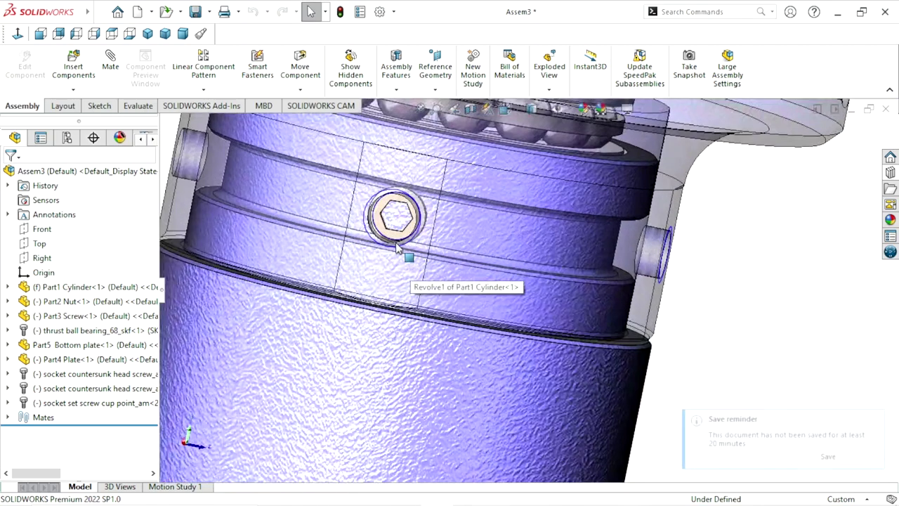
Step: Finding the cylinder fixed, drag the set screw partly out of its neck hole
{"action": "left_click", "coordinate": [393, 239]}
{"action": "left_click_drag", "start_coordinate": [351, 274], "coordinate": [306, 300]}
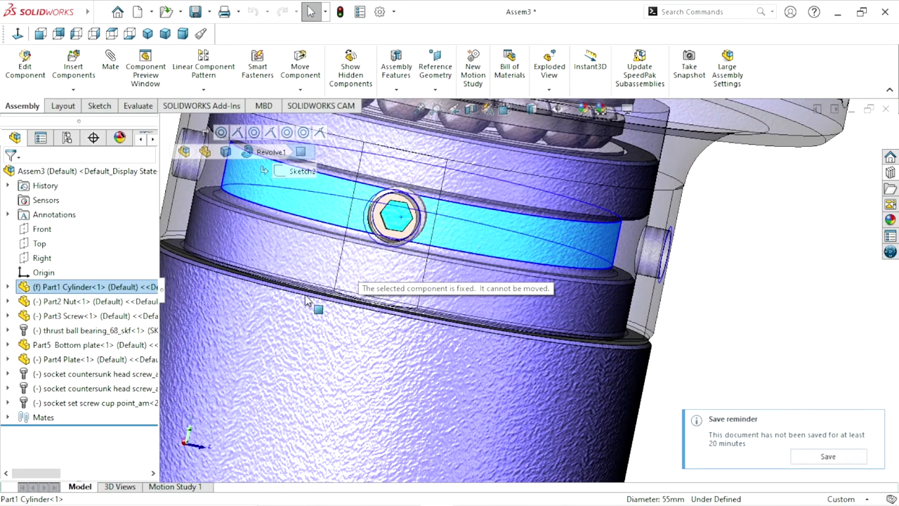
{"action": "scroll", "coordinate": [447, 314], "scroll_direction": "up", "scroll_amount": 5}
{"action": "left_click", "coordinate": [660, 309]}
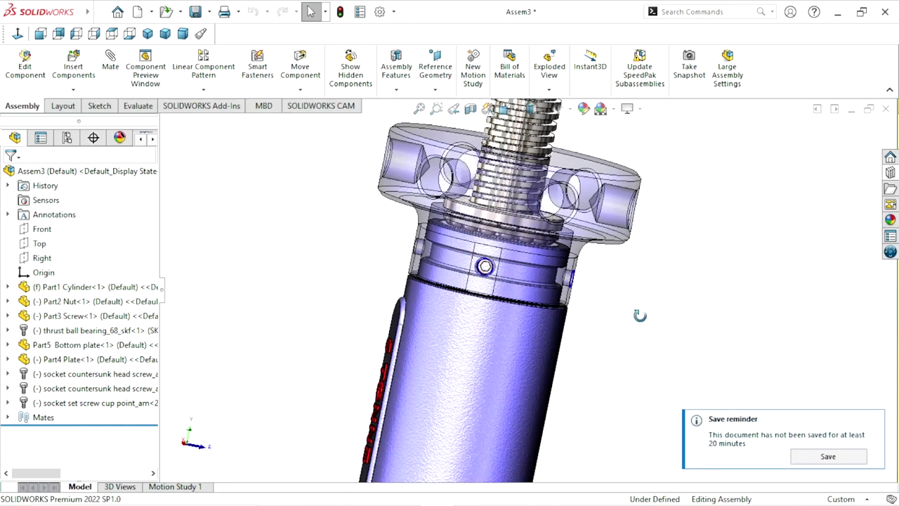
{"action": "scroll", "coordinate": [470, 273], "scroll_direction": "down", "scroll_amount": 5}
{"action": "scroll", "coordinate": [469, 272], "scroll_direction": "down", "scroll_amount": 2}
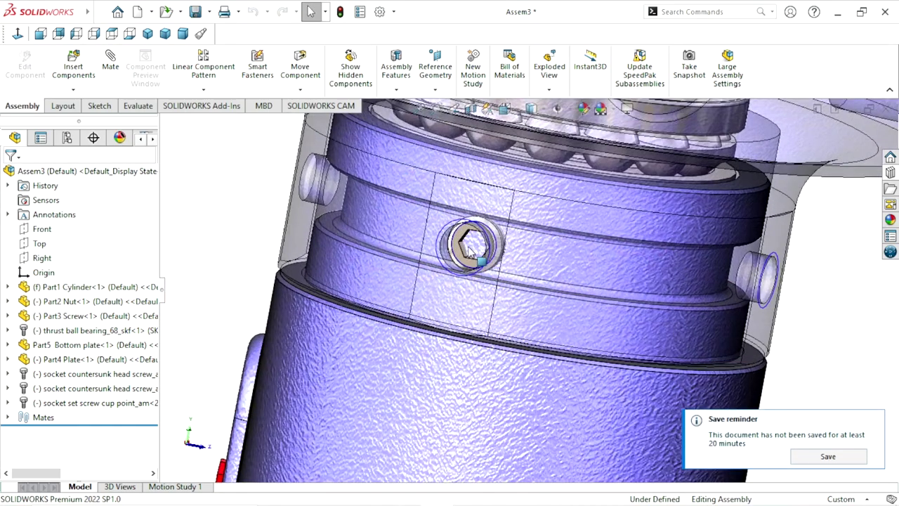
{"action": "left_click", "coordinate": [467, 256]}
{"action": "left_click_drag", "start_coordinate": [413, 278], "coordinate": [376, 287]}
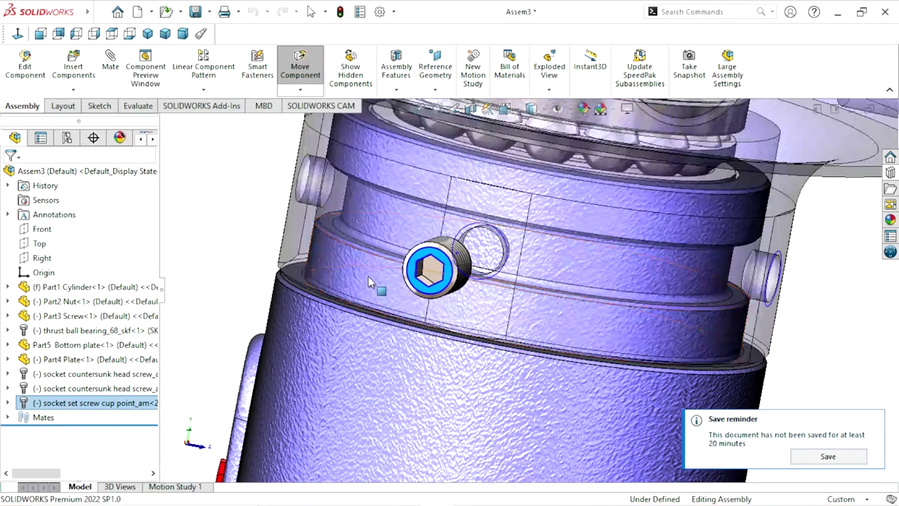
{"action": "key", "text": "Escape"}
Step: Select the set screw's conical end face and start a Mate
{"action": "left_click", "coordinate": [806, 320]}
{"action": "middle_click_drag", "start_coordinate": [806, 320], "coordinate": [583, 276]}
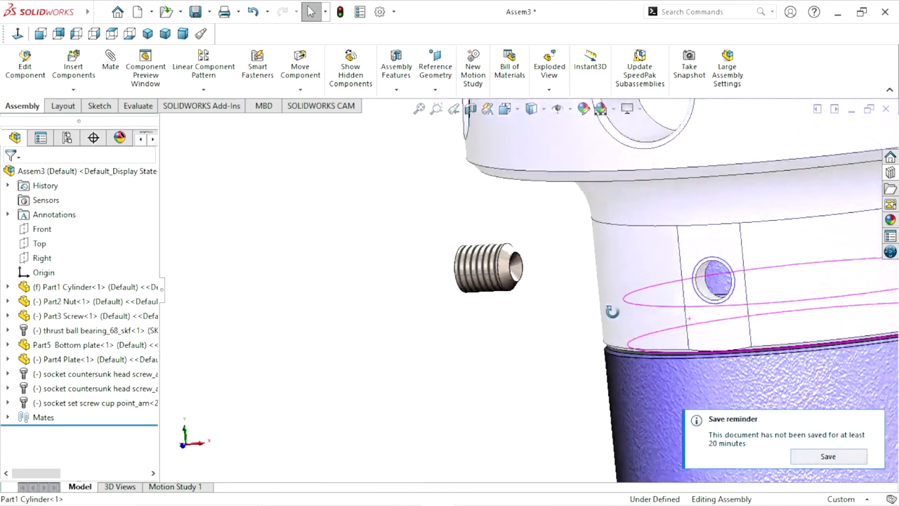
{"action": "scroll", "coordinate": [581, 275], "scroll_direction": "down", "scroll_amount": 3}
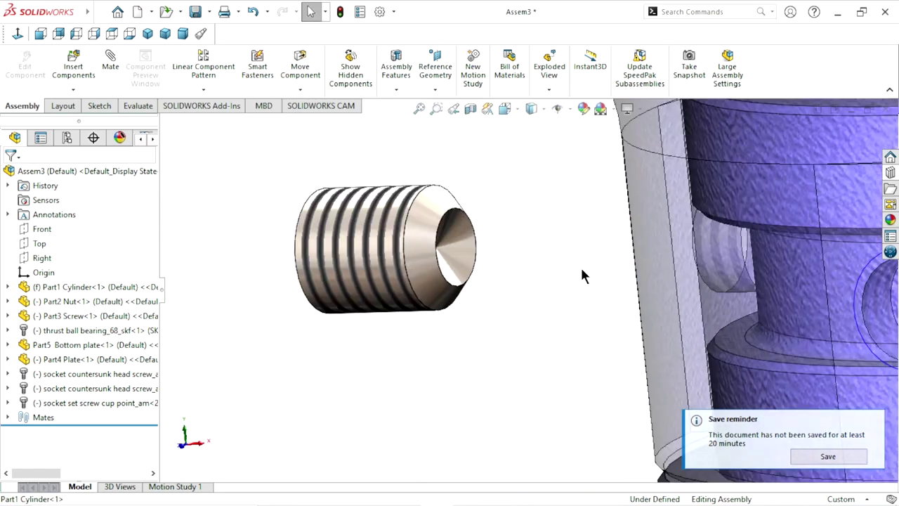
{"action": "left_click", "coordinate": [430, 214]}
{"action": "left_click", "coordinate": [110, 61]}
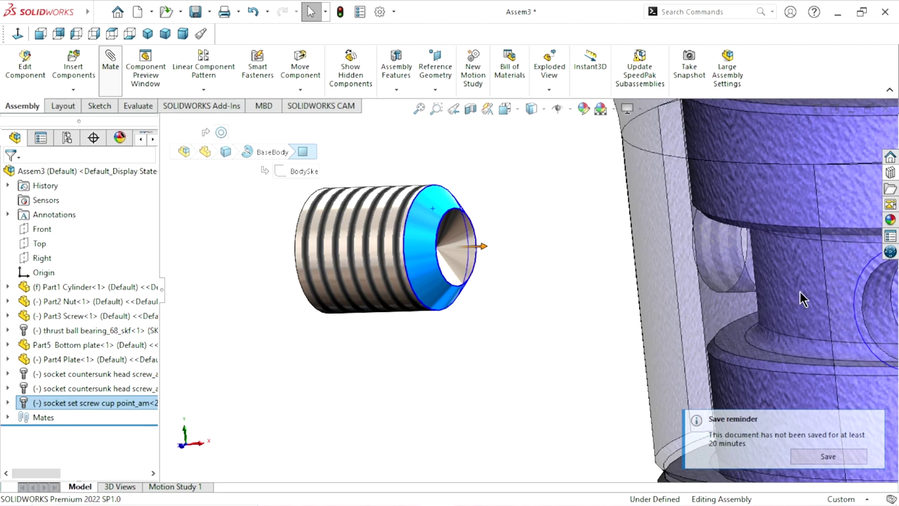
Step: Pick the cylinder hole face as partner, then close the Mate panel without applying it
{"action": "left_click", "coordinate": [800, 278]}
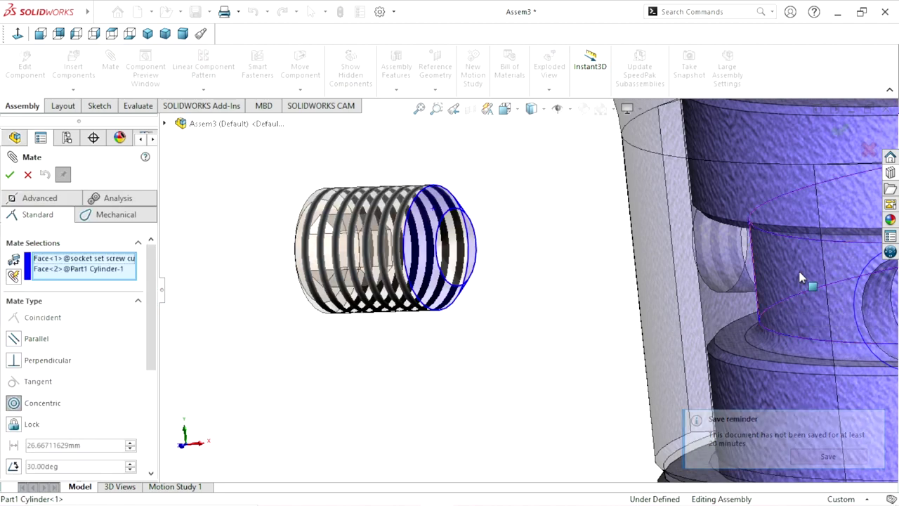
{"action": "scroll", "coordinate": [501, 291], "scroll_direction": "up", "scroll_amount": 2}
{"action": "scroll", "coordinate": [511, 323], "scroll_direction": "up", "scroll_amount": 4}
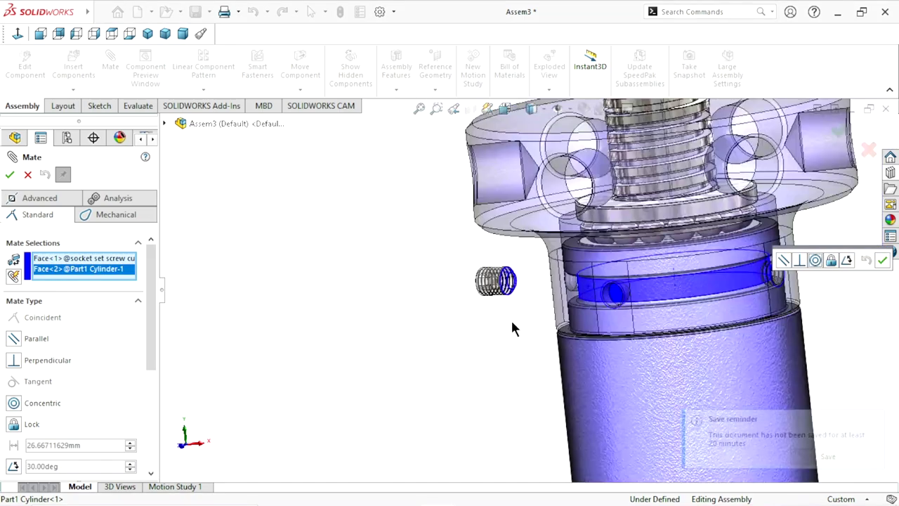
{"action": "scroll", "coordinate": [520, 326], "scroll_direction": "down", "scroll_amount": 2}
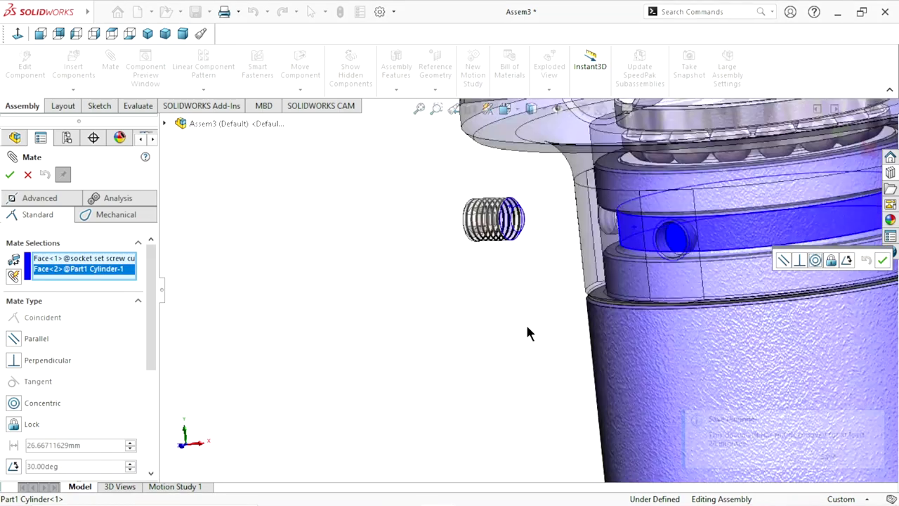
{"action": "left_click", "coordinate": [27, 175]}
{"action": "scroll", "coordinate": [385, 302], "scroll_direction": "up", "scroll_amount": 3}
Step: Undo the last change and delete the cup point set screw from the tree
{"action": "scroll", "coordinate": [491, 316], "scroll_direction": "up", "scroll_amount": 2}
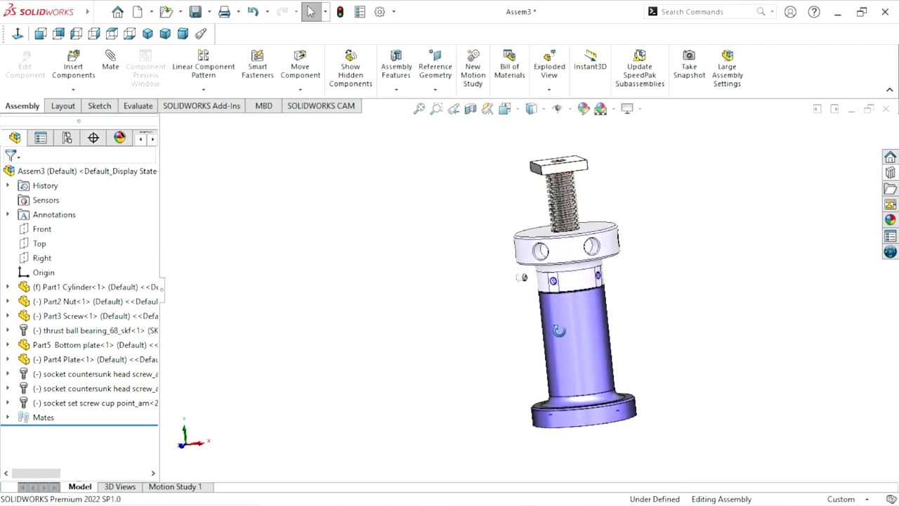
{"action": "scroll", "coordinate": [664, 264], "scroll_direction": "down", "scroll_amount": 3}
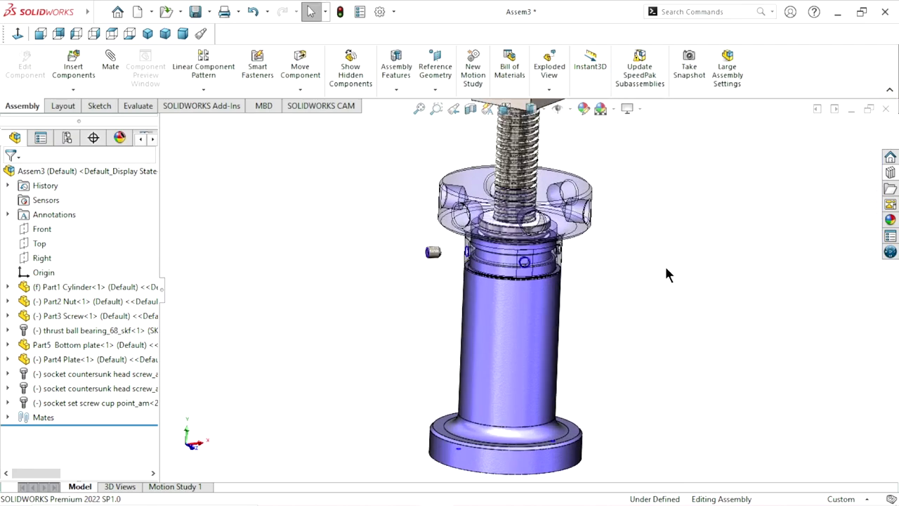
{"action": "left_click", "coordinate": [254, 19]}
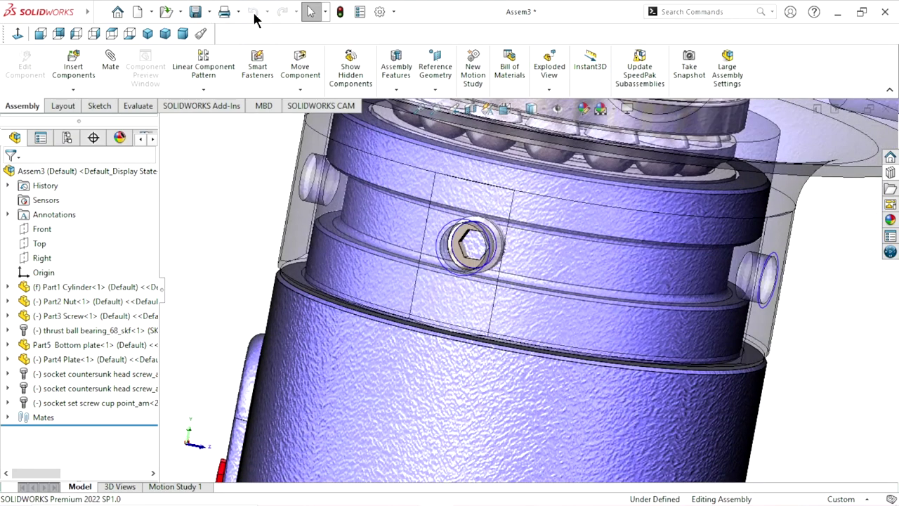
{"action": "scroll", "coordinate": [418, 272], "scroll_direction": "up", "scroll_amount": 5}
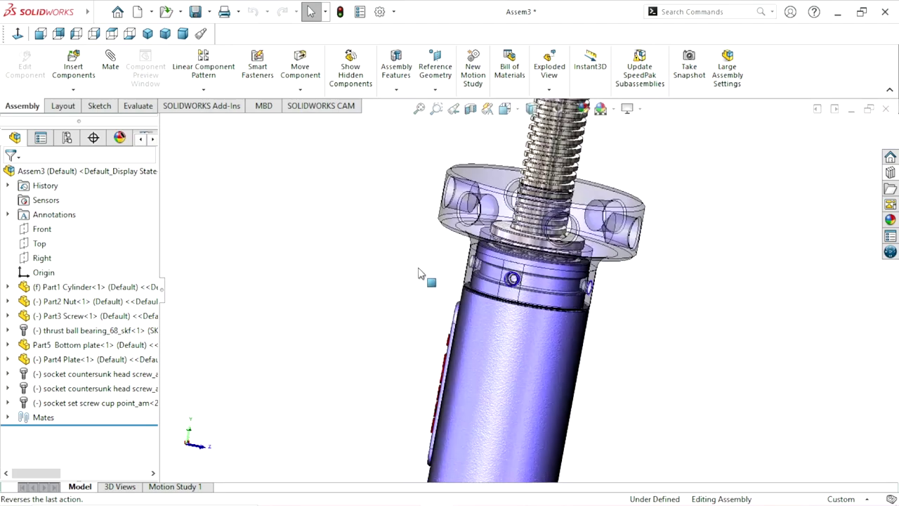
{"action": "right_click", "coordinate": [88, 405]}
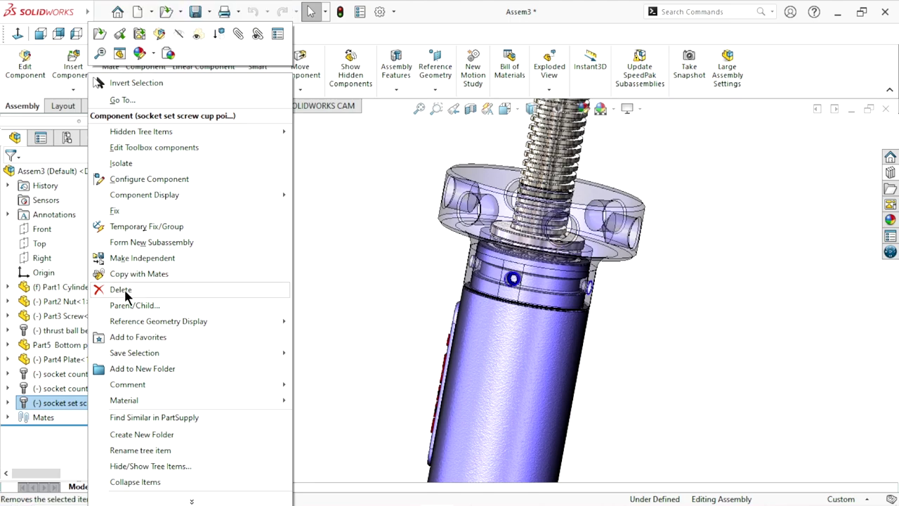
{"action": "left_click", "coordinate": [121, 290]}
{"action": "left_click", "coordinate": [529, 183]}
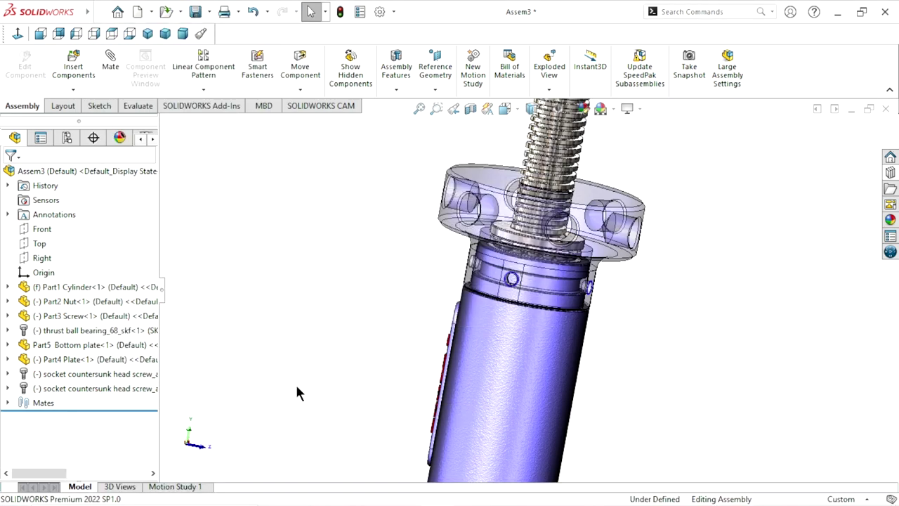
Step: Turn off the nut's transparency so it shows opaque again
{"action": "mouse_move", "coordinate": [674, 353]}
{"action": "middle_mouse_down"}
{"action": "mouse_move", "coordinate": [627, 344]}
{"action": "mouse_move", "coordinate": [644, 337]}
{"action": "middle_mouse_up"}
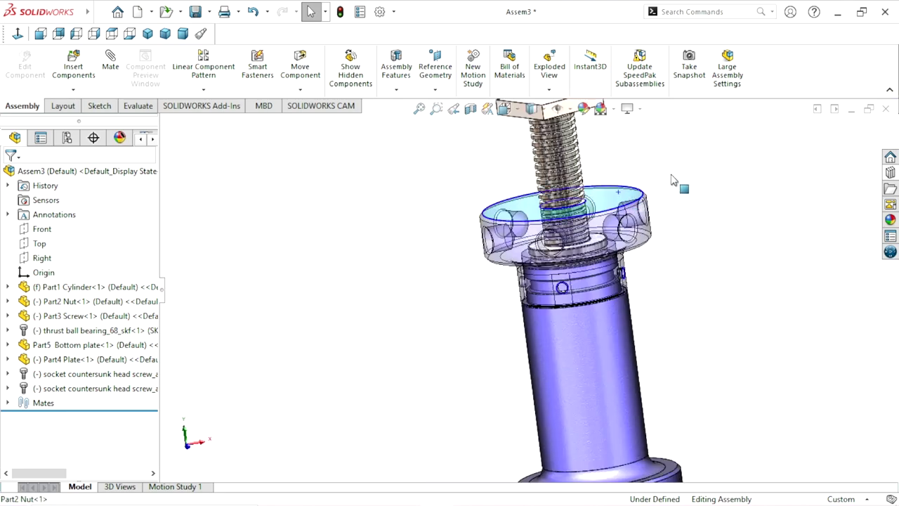
{"action": "right_click", "coordinate": [632, 202]}
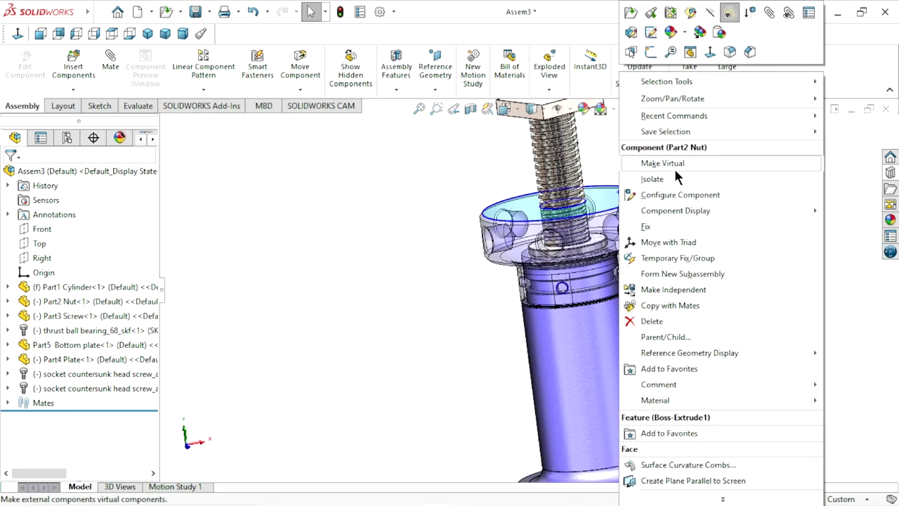
{"action": "left_click", "coordinate": [730, 13]}
{"action": "left_click", "coordinate": [734, 191]}
{"action": "middle_click_drag", "start_coordinate": [680, 280], "coordinate": [679, 351]}
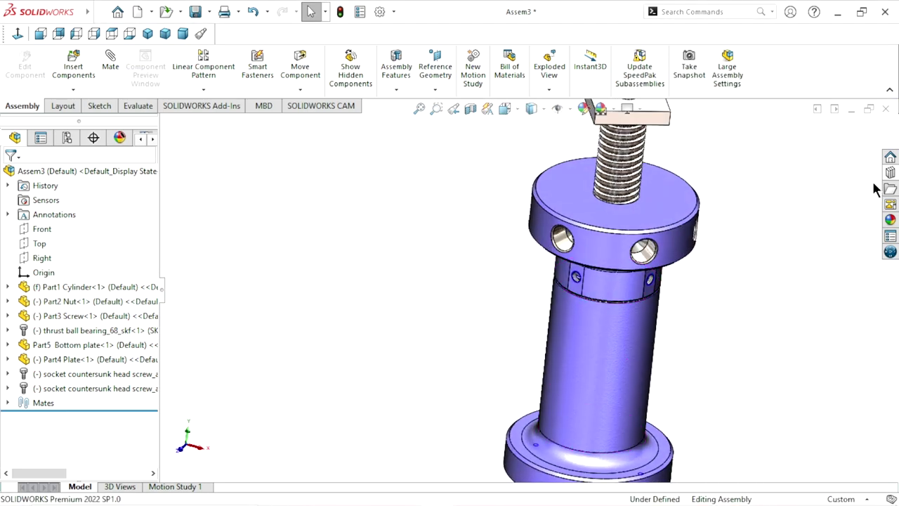
Step: Drag a Flat Point socket set screw from the Toolbox set screw library into the assembly
{"action": "left_click", "coordinate": [890, 176]}
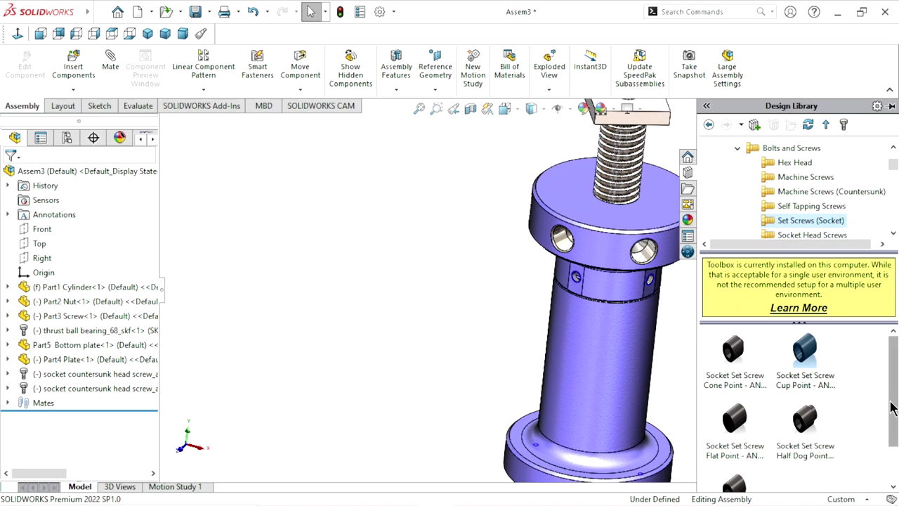
{"action": "left_click_drag", "start_coordinate": [891, 407], "coordinate": [891, 442]}
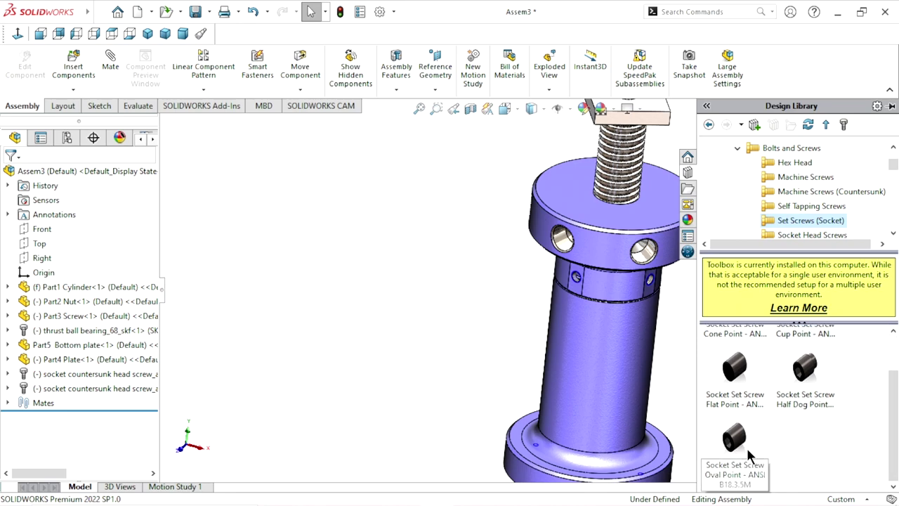
{"action": "left_click_drag", "start_coordinate": [735, 442], "coordinate": [387, 294]}
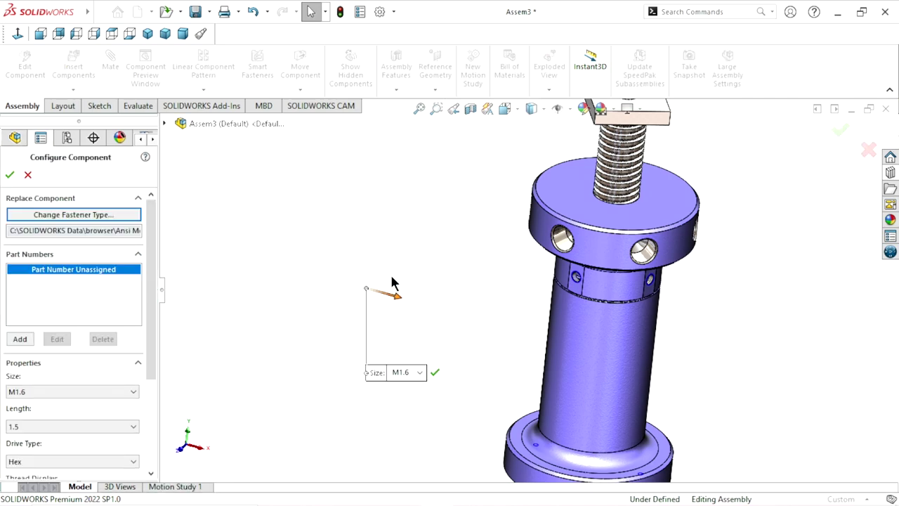
{"action": "left_click", "coordinate": [890, 173]}
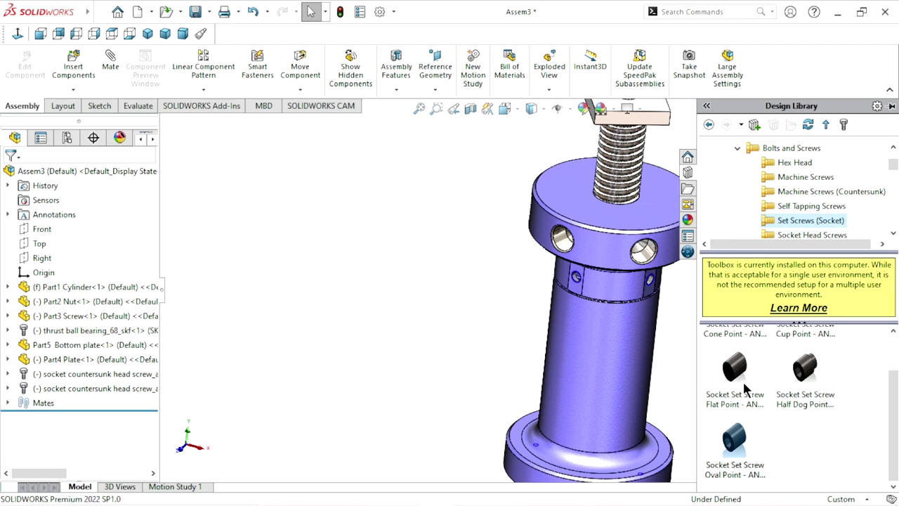
{"action": "left_click_drag", "start_coordinate": [743, 373], "coordinate": [358, 280]}
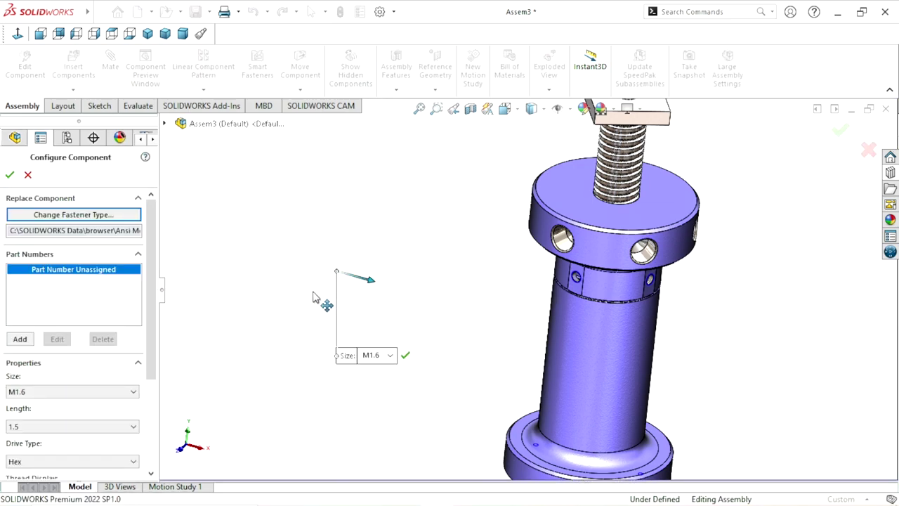
Step: Configure the set screw as size M8, length 10, with Cosmetic thread display
{"action": "left_click", "coordinate": [98, 392]}
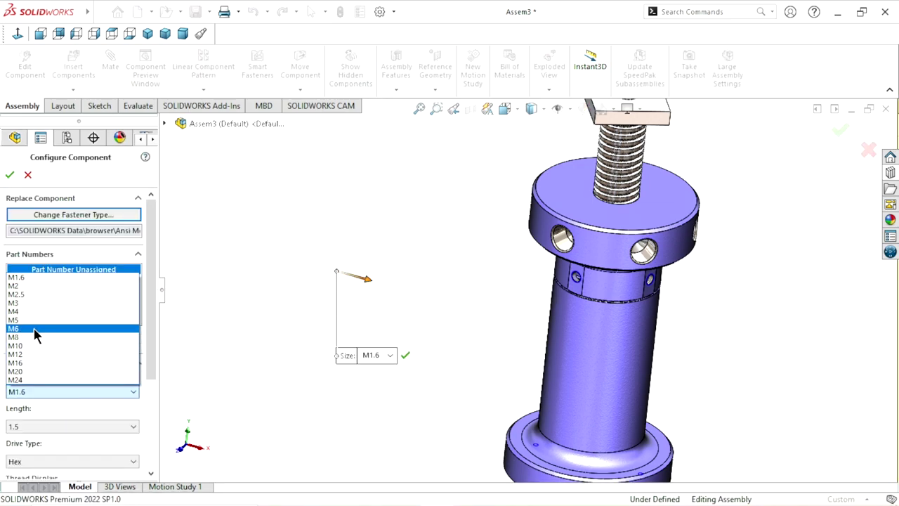
{"action": "left_click", "coordinate": [33, 342]}
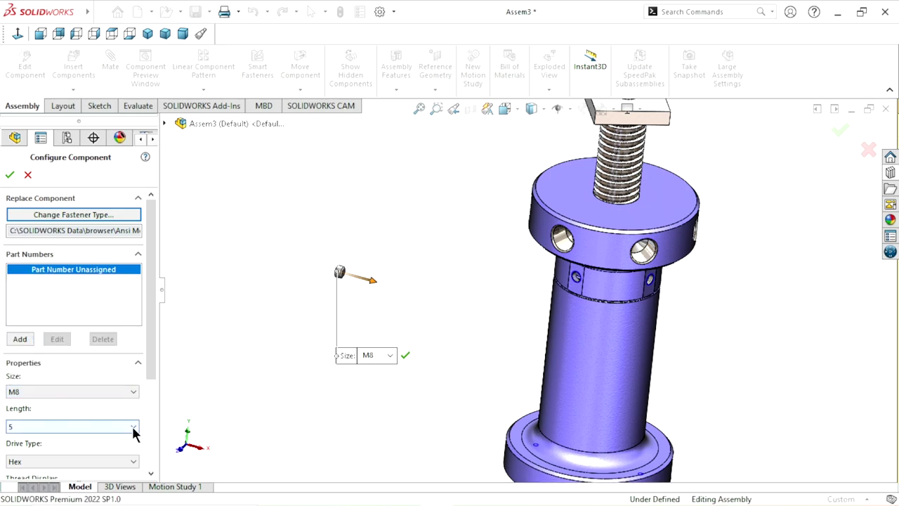
{"action": "left_click", "coordinate": [133, 426]}
{"action": "left_click", "coordinate": [28, 338]}
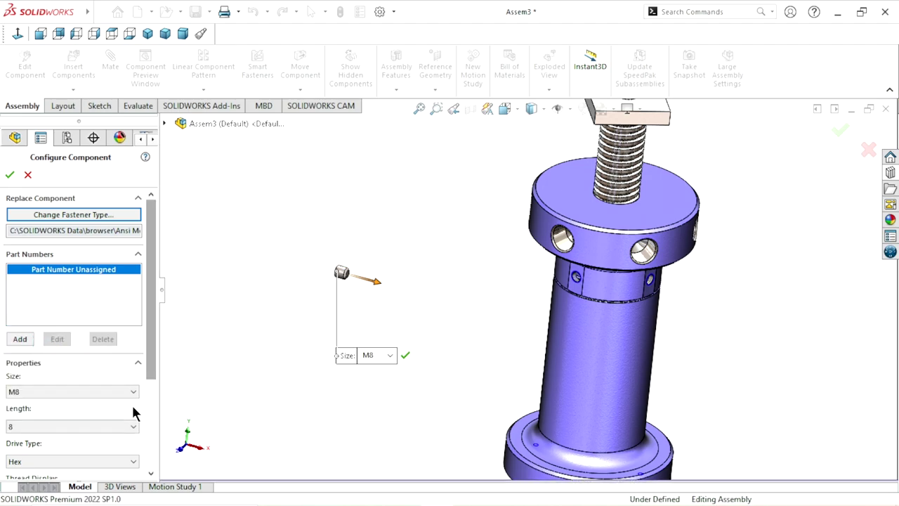
{"action": "left_click", "coordinate": [134, 426]}
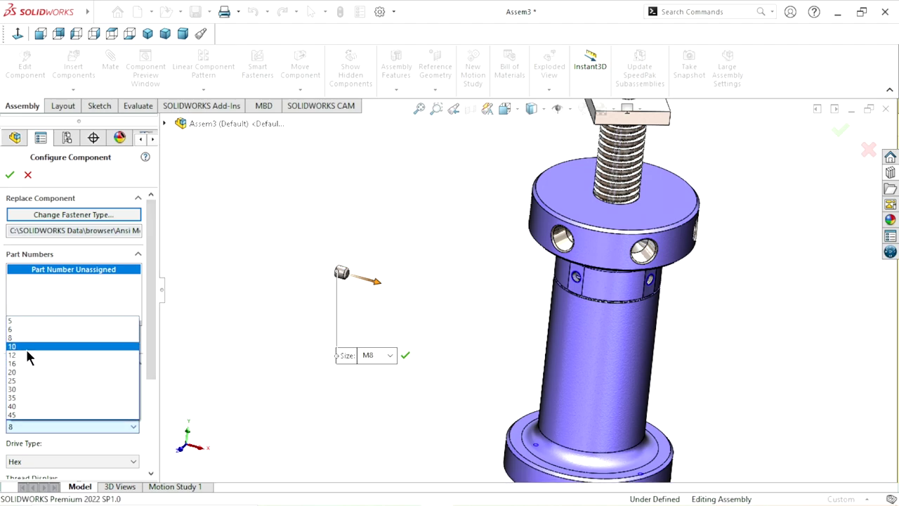
{"action": "left_click", "coordinate": [26, 347]}
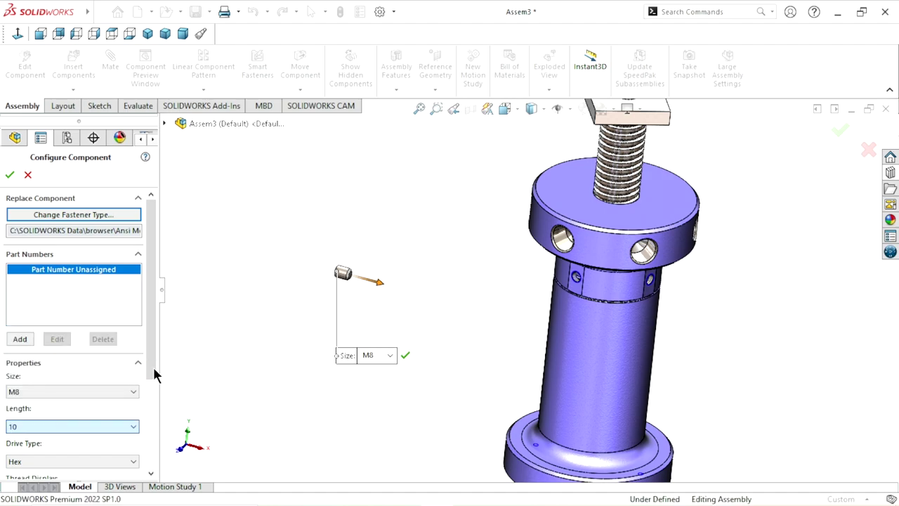
{"action": "left_click_drag", "start_coordinate": [153, 366], "coordinate": [167, 439]}
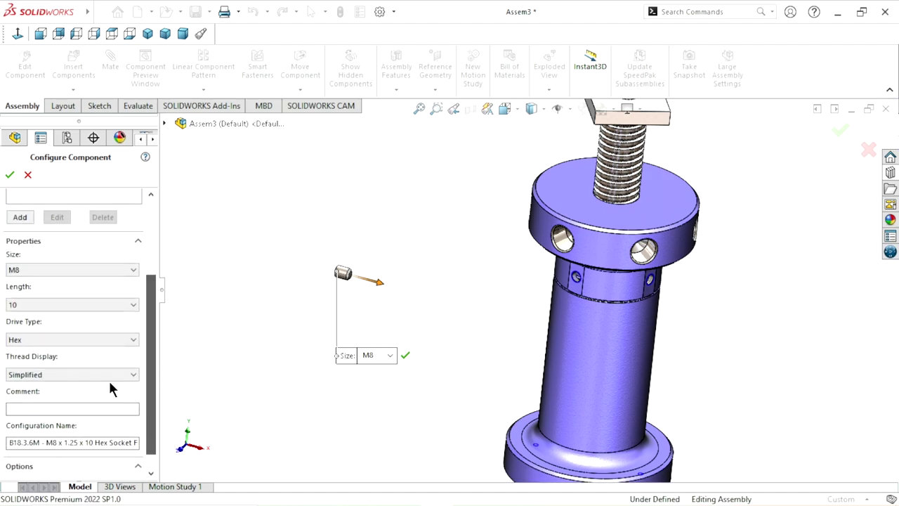
{"action": "left_click", "coordinate": [71, 375]}
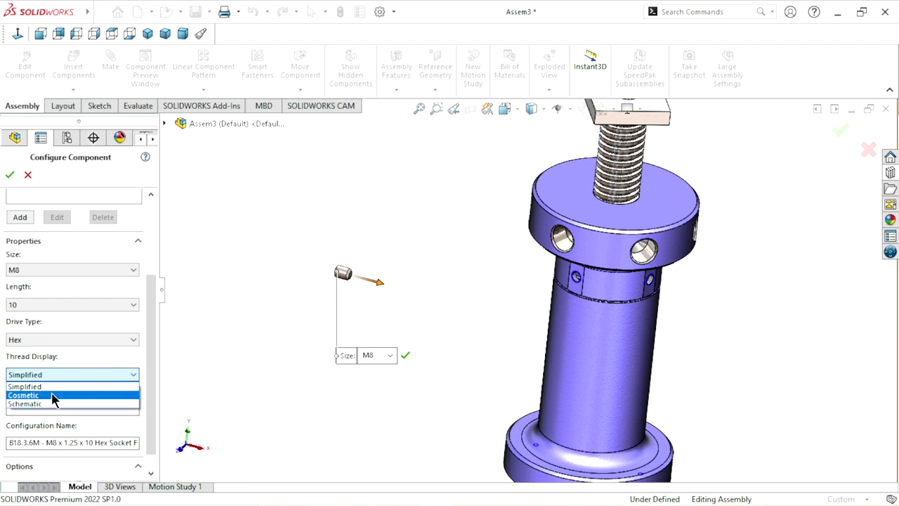
{"action": "left_click", "coordinate": [54, 396]}
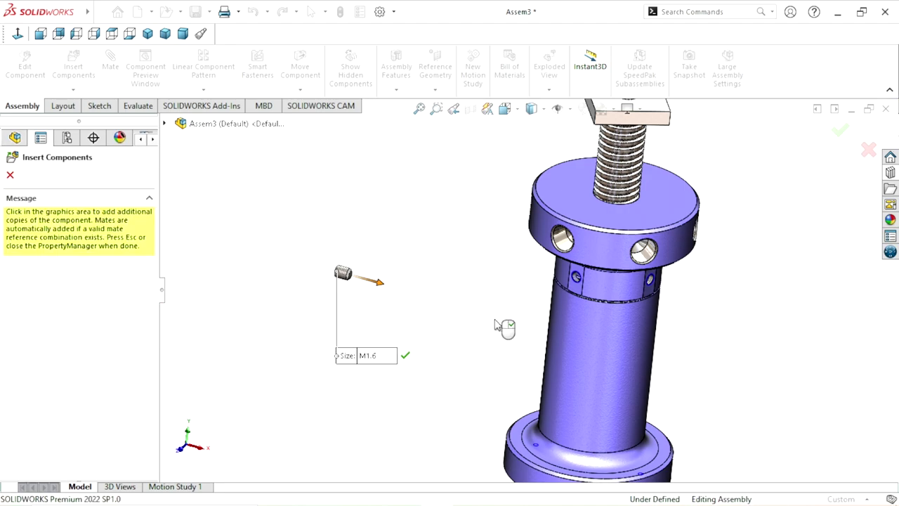
Step: Insert another M8 flat point set screw copy at a small side hole of the cylinder
{"action": "mouse_move", "coordinate": [501, 325]}
{"action": "middle_mouse_down"}
{"action": "mouse_move", "coordinate": [542, 302]}
{"action": "mouse_move", "coordinate": [564, 305]}
{"action": "middle_mouse_up"}
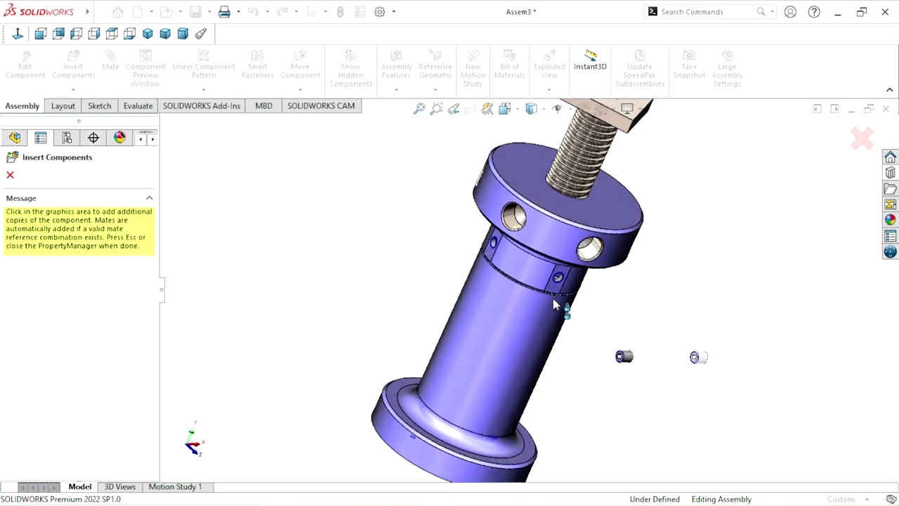
{"action": "scroll", "coordinate": [570, 261], "scroll_direction": "down", "scroll_amount": 5}
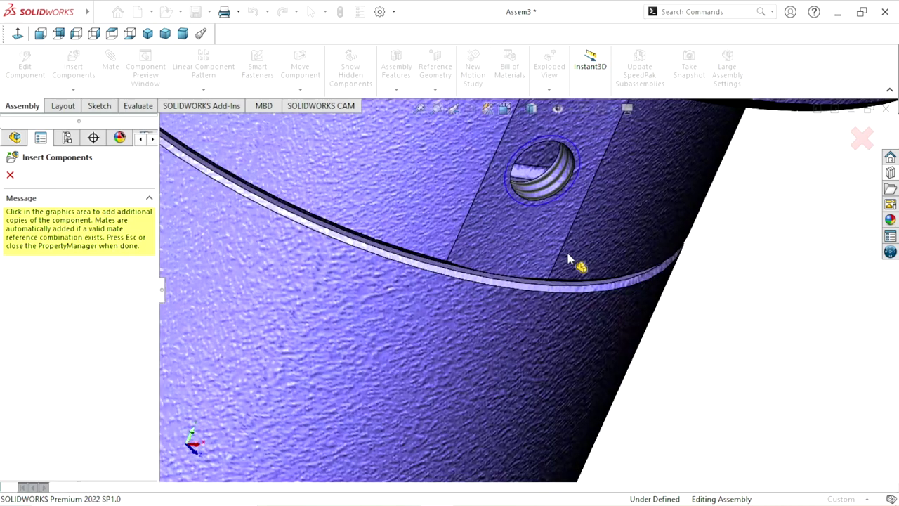
{"action": "left_click", "coordinate": [576, 172]}
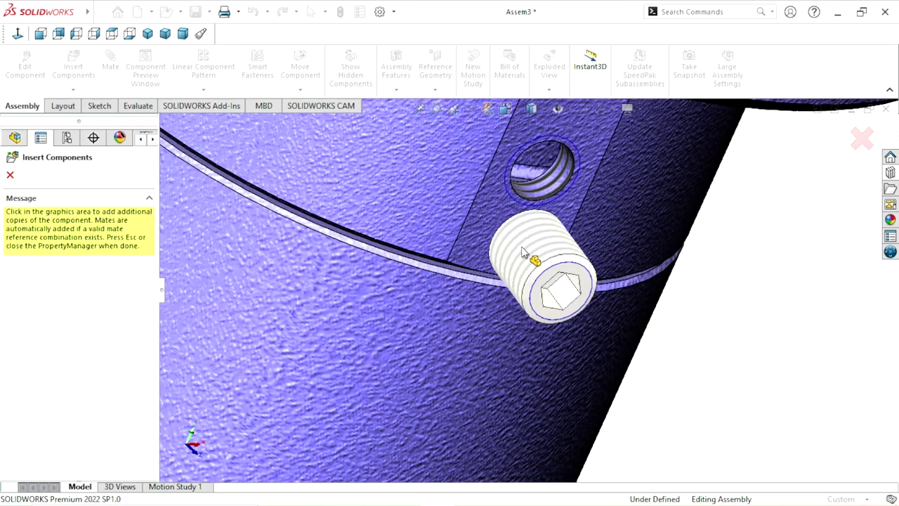
{"action": "middle_click_drag", "start_coordinate": [532, 257], "coordinate": [525, 199]}
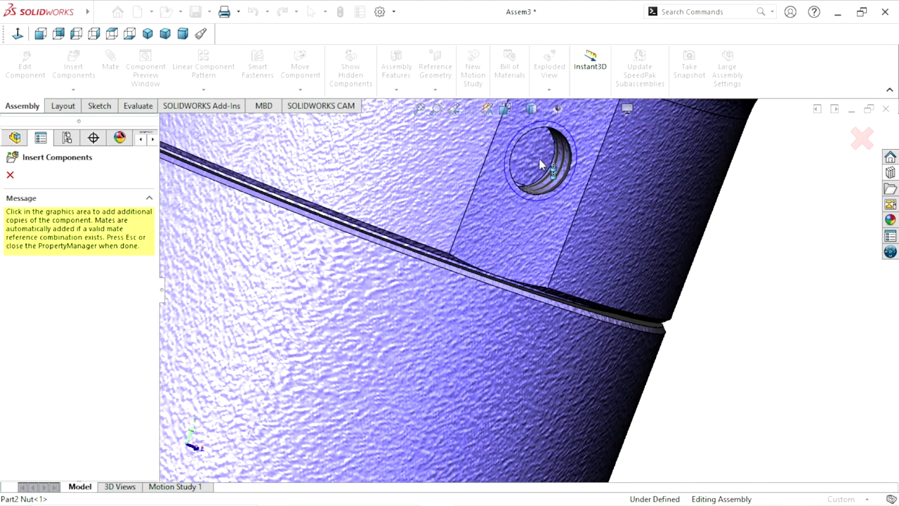
{"action": "scroll", "coordinate": [535, 193], "scroll_direction": "up", "scroll_amount": 5}
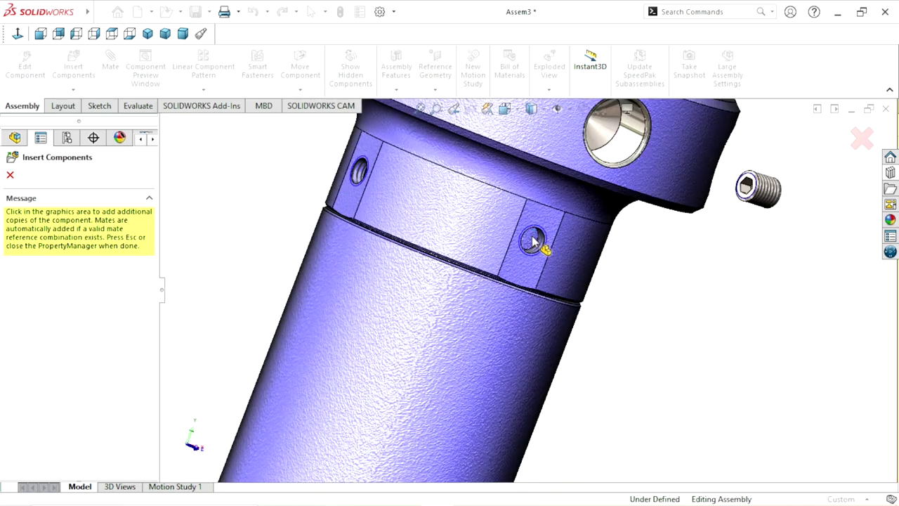
{"action": "left_click", "coordinate": [537, 242]}
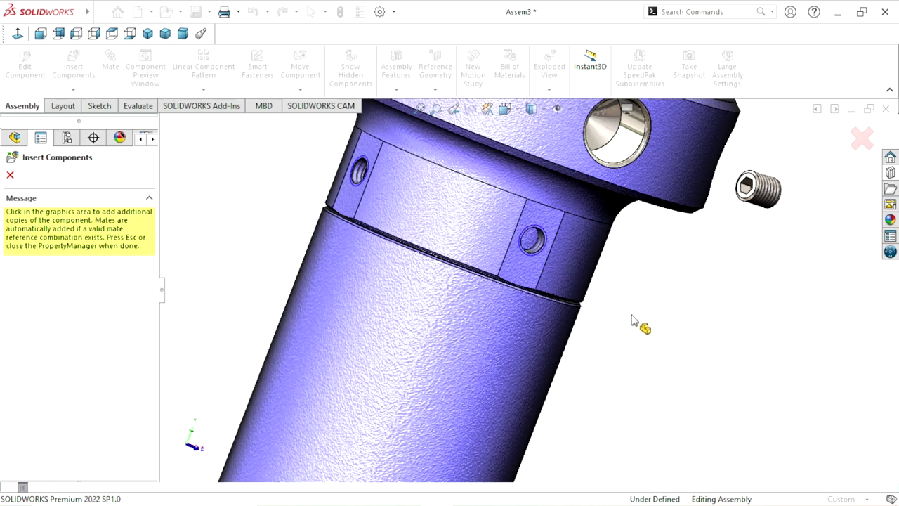
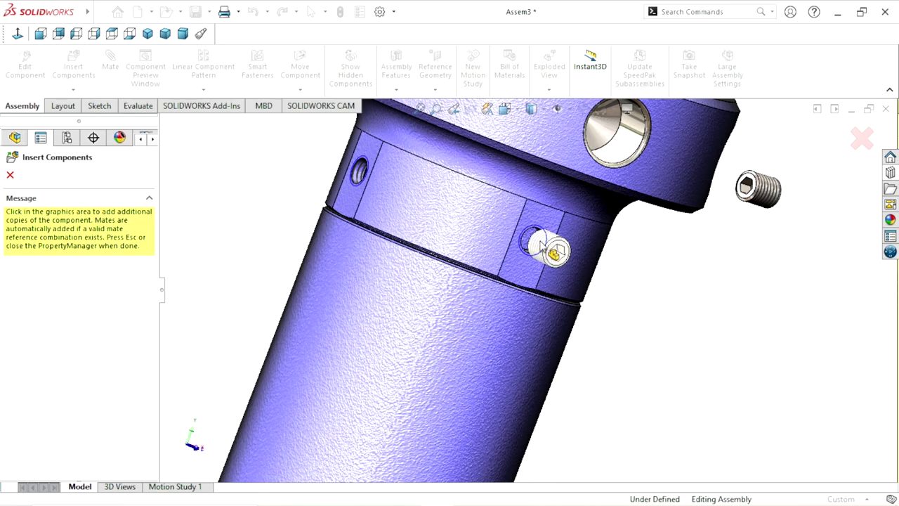
Step: Drop a fourth socket set screw into the cylinder band's hole and end component insertion
{"action": "left_click", "coordinate": [539, 240]}
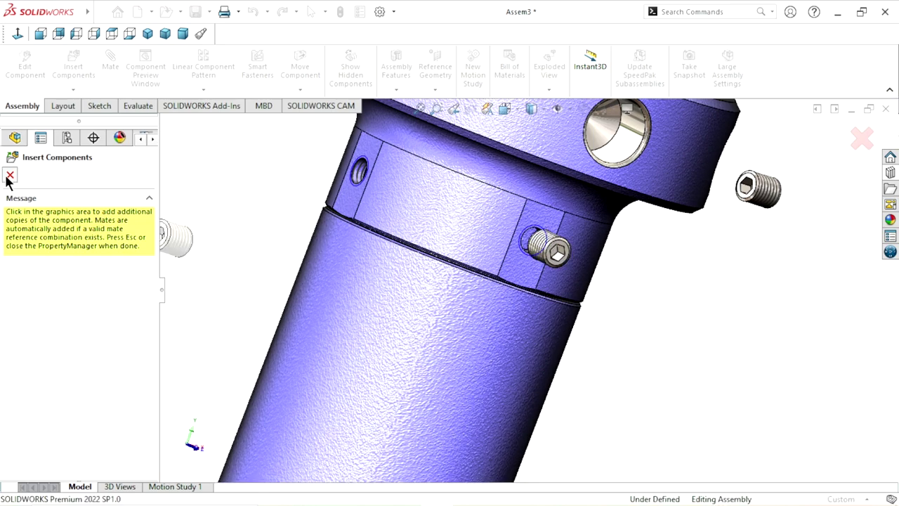
{"action": "key", "text": "Escape"}
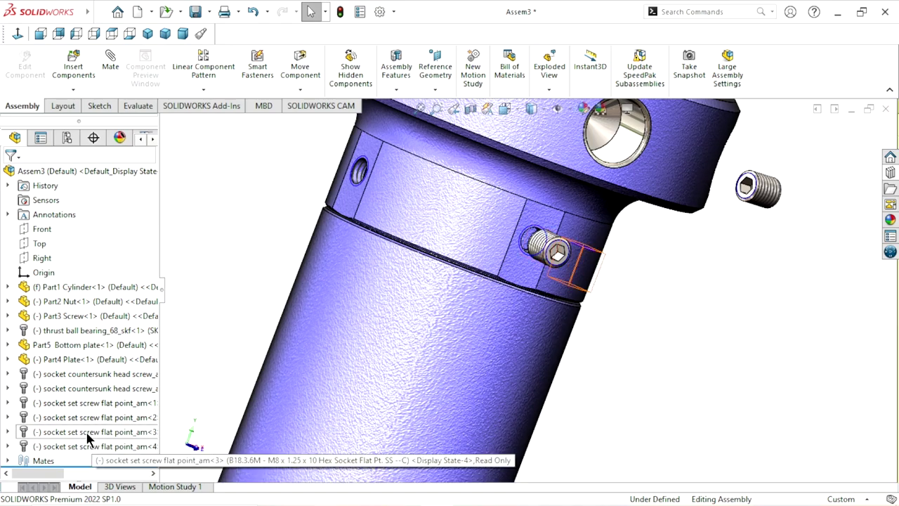
Step: Delete set screw copies am<3>, am<2> and am<1>, leaving only socket set screw flat point_am<4>
{"action": "right_click", "coordinate": [87, 432]}
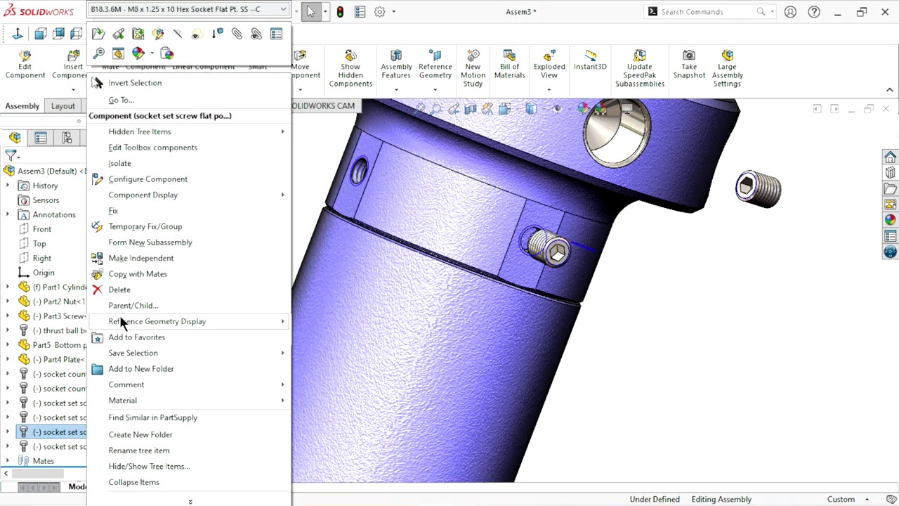
{"action": "left_click", "coordinate": [118, 290]}
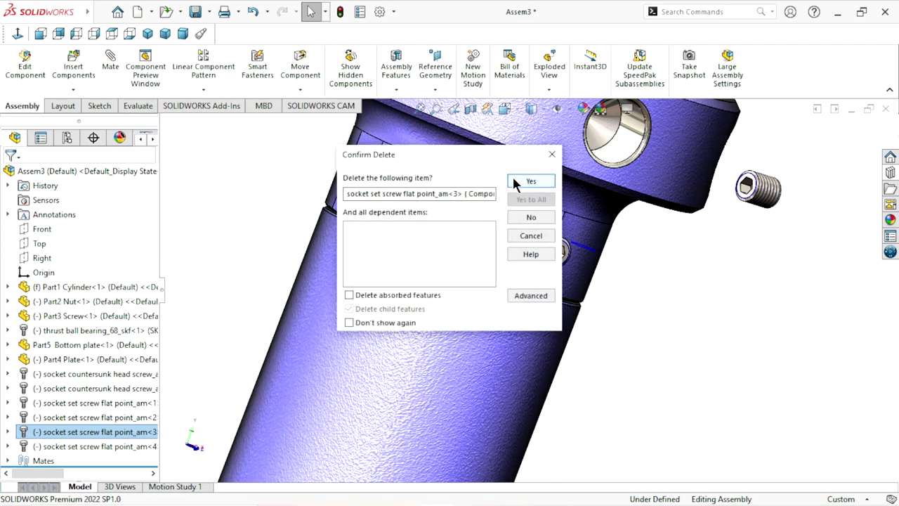
{"action": "left_click", "coordinate": [516, 181]}
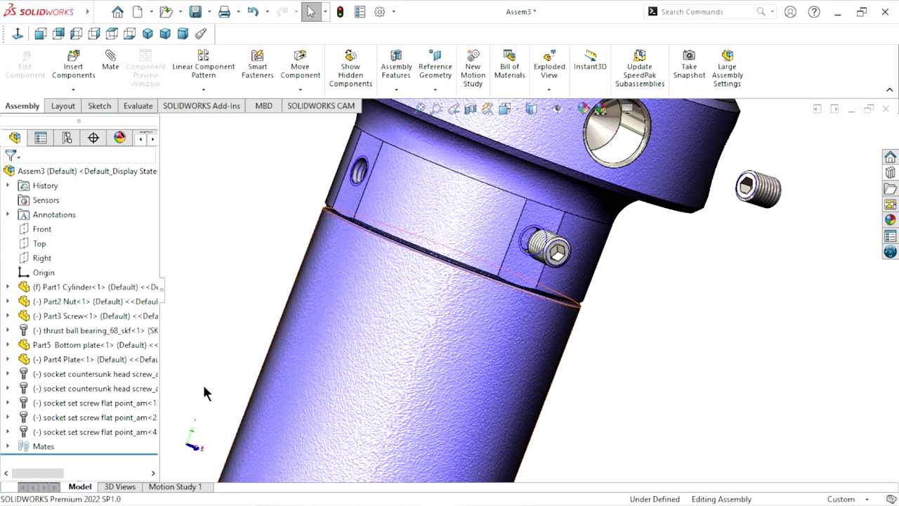
{"action": "left_click", "coordinate": [128, 419]}
{"action": "right_click", "coordinate": [128, 419]}
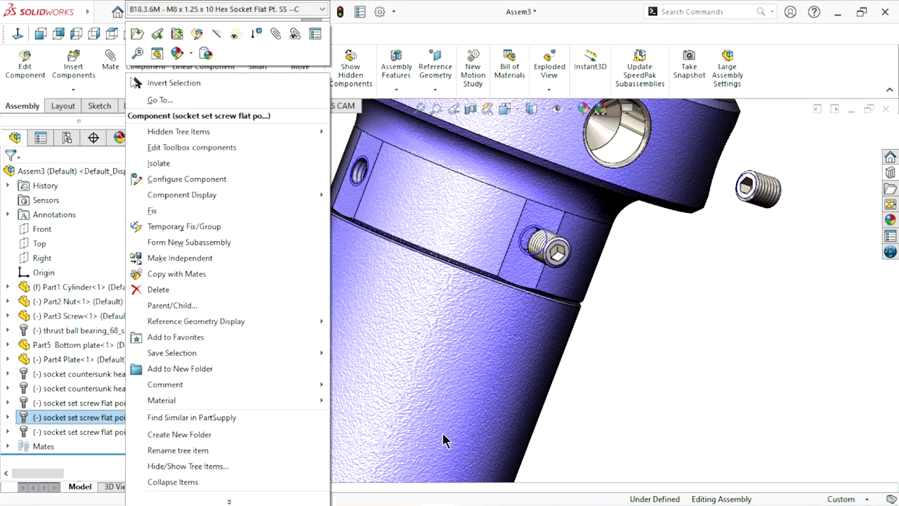
{"action": "left_click", "coordinate": [175, 291]}
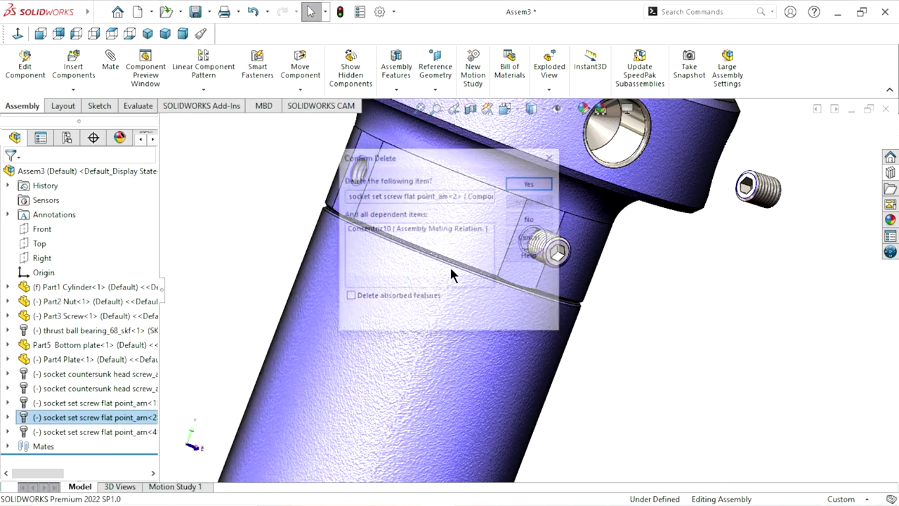
{"action": "left_click", "coordinate": [523, 182]}
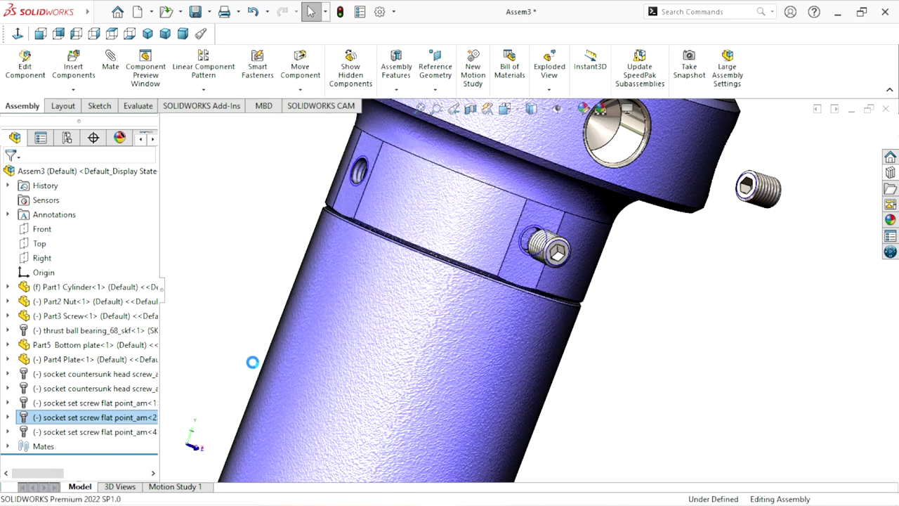
{"action": "right_click", "coordinate": [111, 408]}
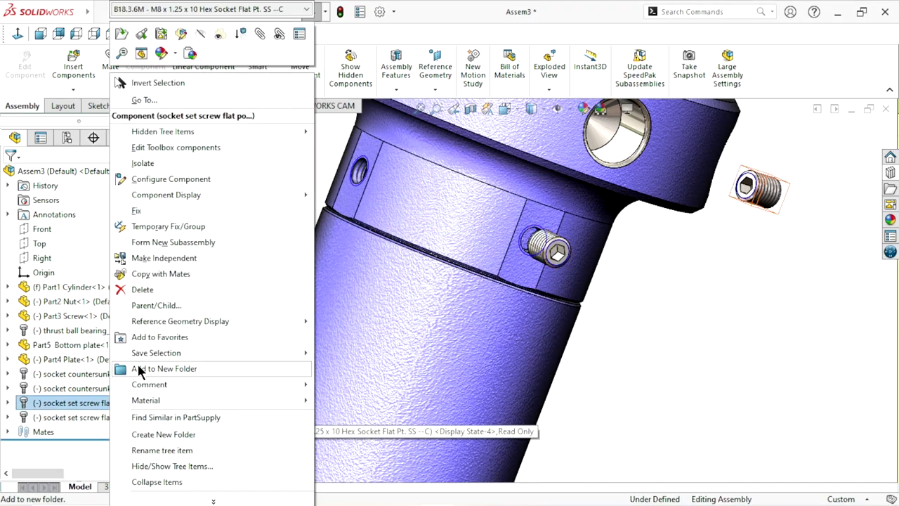
{"action": "left_click", "coordinate": [176, 288]}
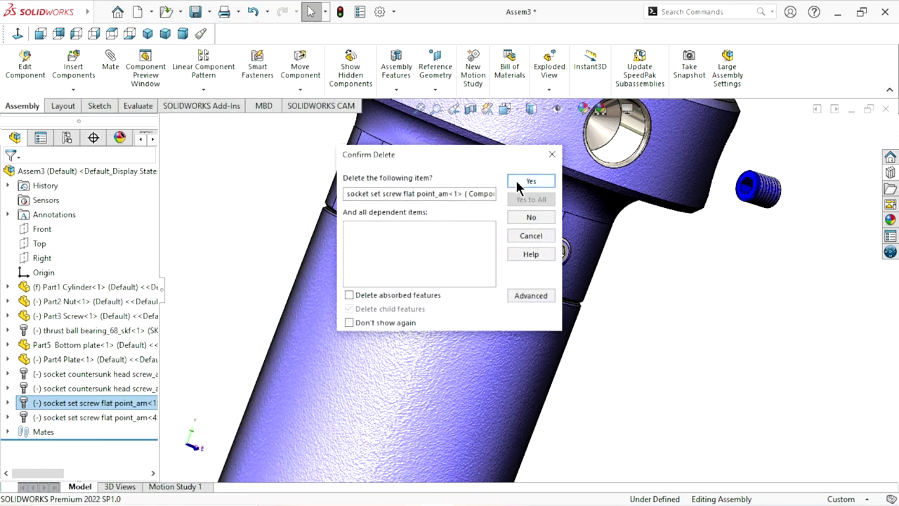
{"action": "left_click", "coordinate": [531, 182]}
{"action": "scroll", "coordinate": [660, 309], "scroll_direction": "down", "scroll_amount": 3}
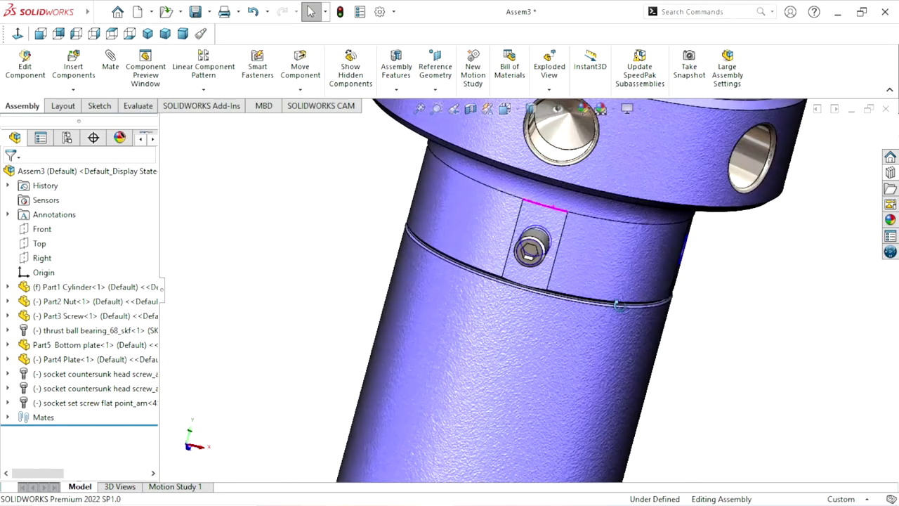
{"action": "mouse_move", "coordinate": [618, 305]}
{"action": "middle_mouse_down"}
{"action": "mouse_move", "coordinate": [525, 287]}
{"action": "mouse_move", "coordinate": [491, 295]}
{"action": "middle_mouse_up"}
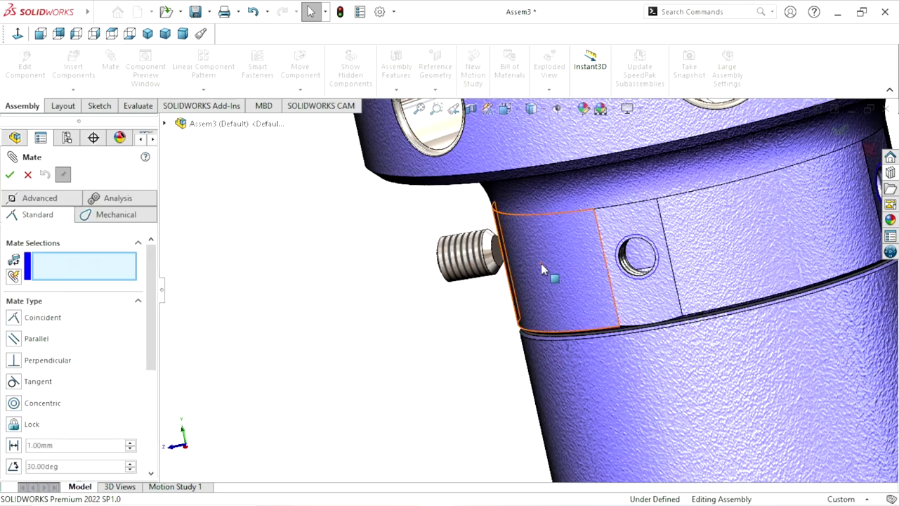
{"action": "scroll", "coordinate": [540, 264], "scroll_direction": "down", "scroll_amount": 5}
{"action": "left_click", "coordinate": [420, 241]}
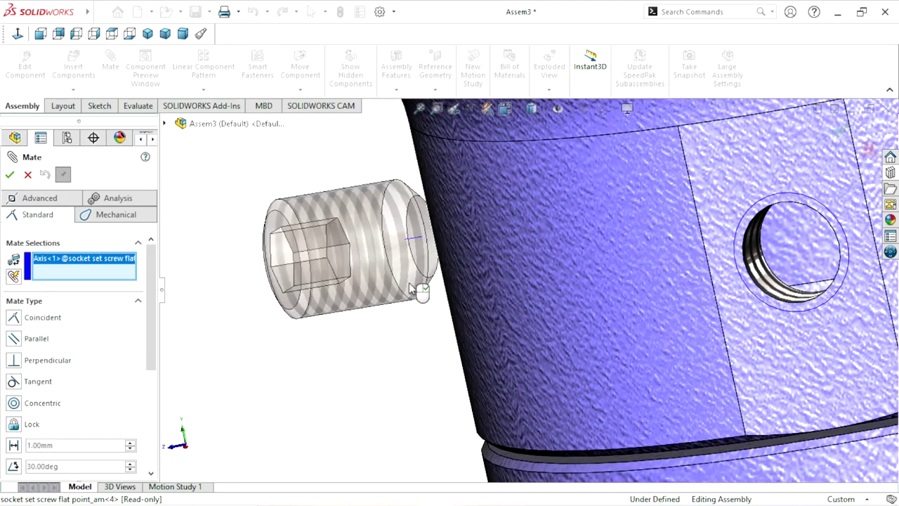
{"action": "right_click", "coordinate": [99, 261]}
{"action": "left_click", "coordinate": [141, 269]}
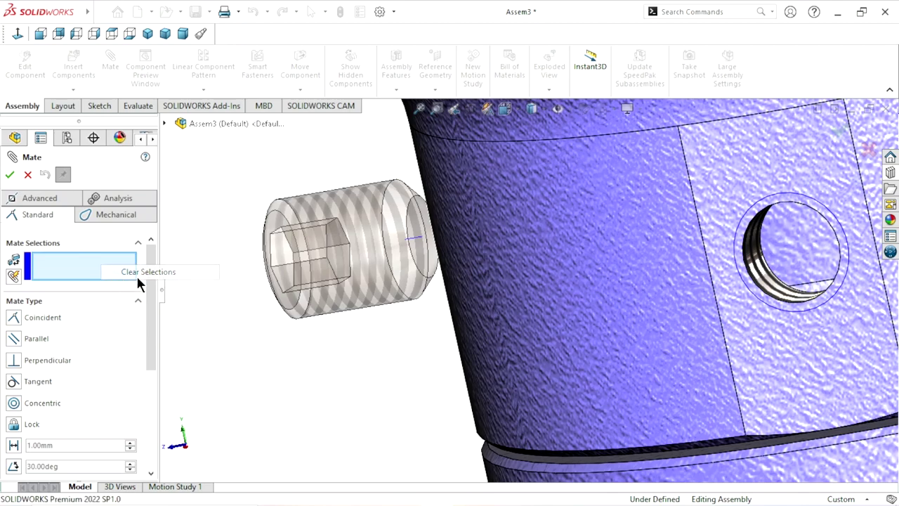
{"action": "left_click", "coordinate": [424, 263]}
{"action": "middle_click_drag", "start_coordinate": [349, 319], "coordinate": [349, 349]}
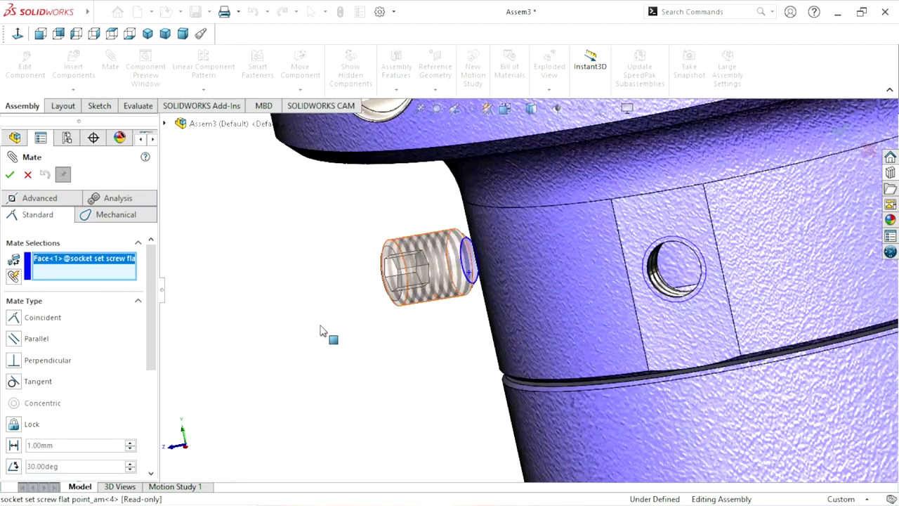
{"action": "scroll", "coordinate": [358, 352], "scroll_direction": "up", "scroll_amount": 5}
{"action": "scroll", "coordinate": [394, 345], "scroll_direction": "up", "scroll_amount": 5}
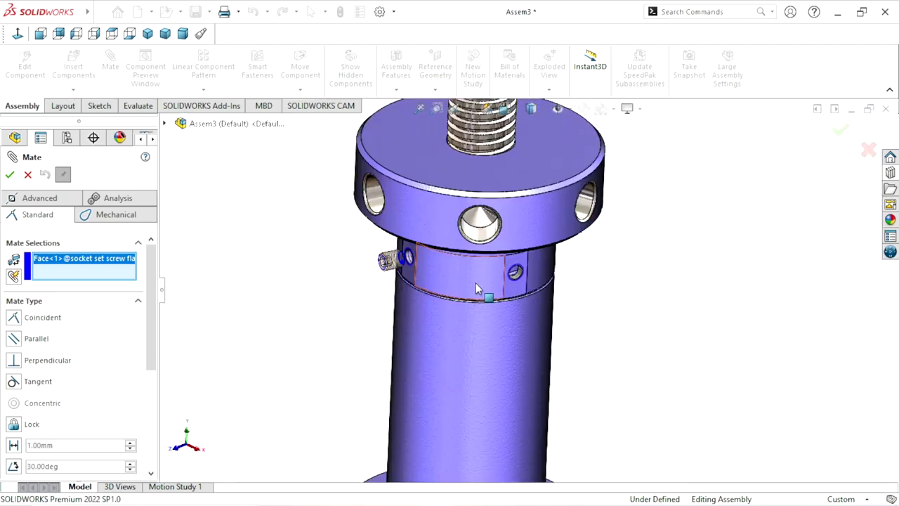
{"action": "scroll", "coordinate": [476, 289], "scroll_direction": "down", "scroll_amount": 3}
{"action": "right_click", "coordinate": [615, 184]}
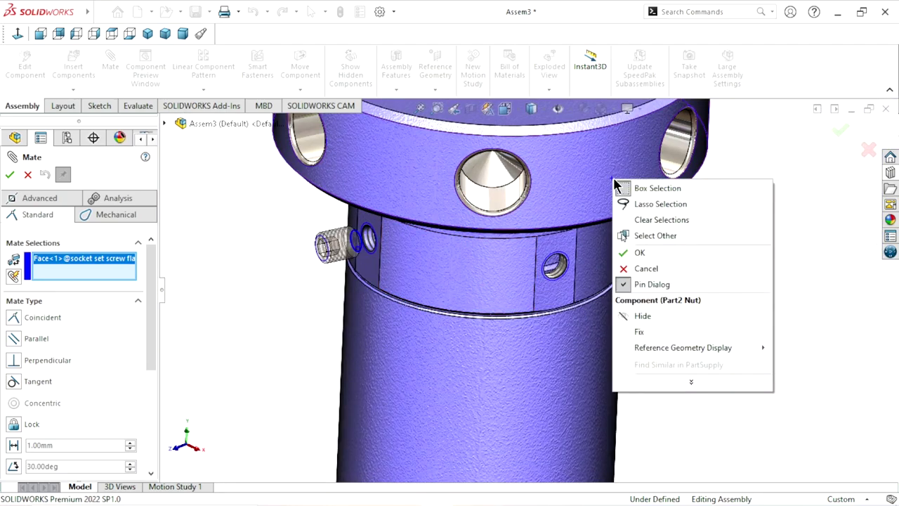
{"action": "left_click", "coordinate": [798, 260]}
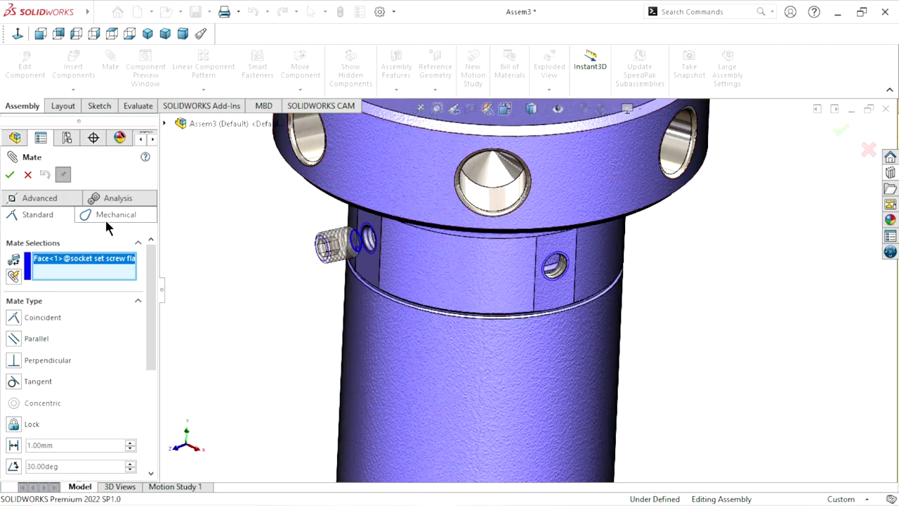
{"action": "left_click", "coordinate": [27, 175]}
{"action": "left_click", "coordinate": [638, 185]}
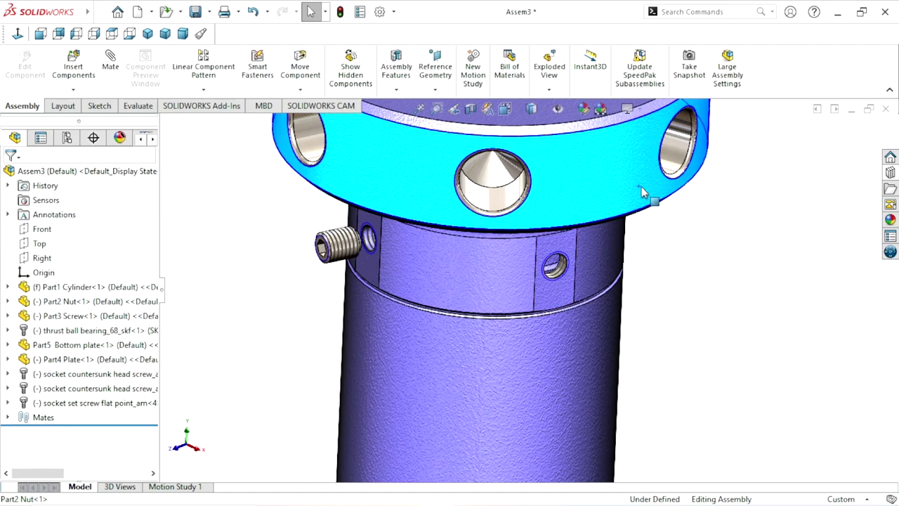
Step: Make Part2 Nut transparent
{"action": "right_click", "coordinate": [680, 121]}
{"action": "left_click", "coordinate": [750, 21]}
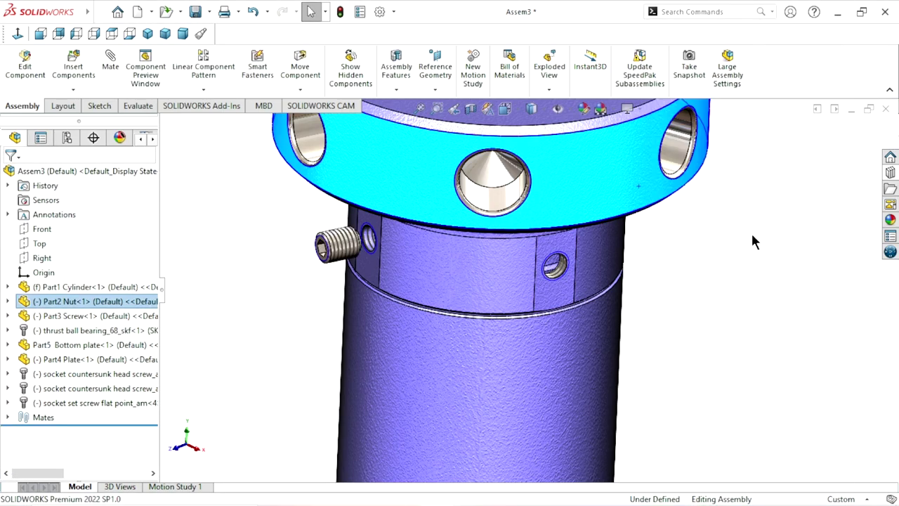
{"action": "left_click", "coordinate": [751, 236]}
Step: Mate the set screw's end face tangent to the cylinder face
{"action": "scroll", "coordinate": [364, 280], "scroll_direction": "down", "scroll_amount": 2}
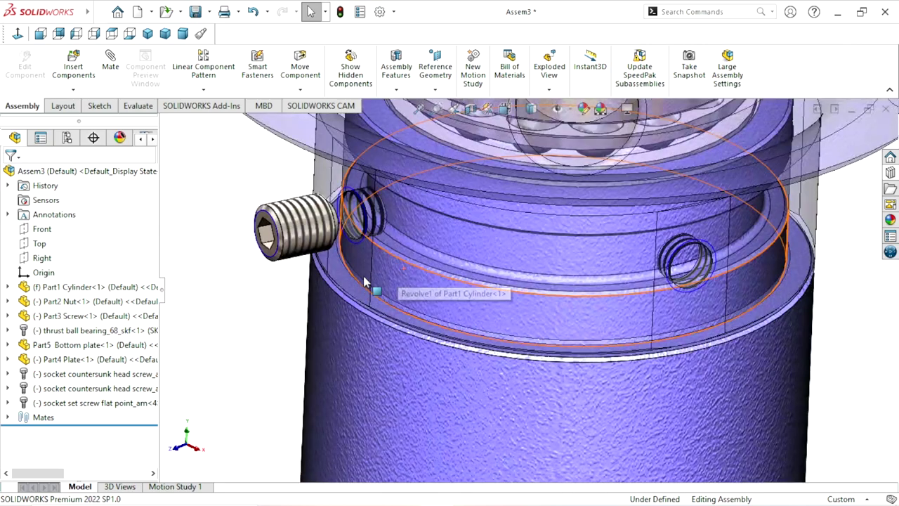
{"action": "middle_click_drag", "start_coordinate": [363, 276], "coordinate": [121, 73]}
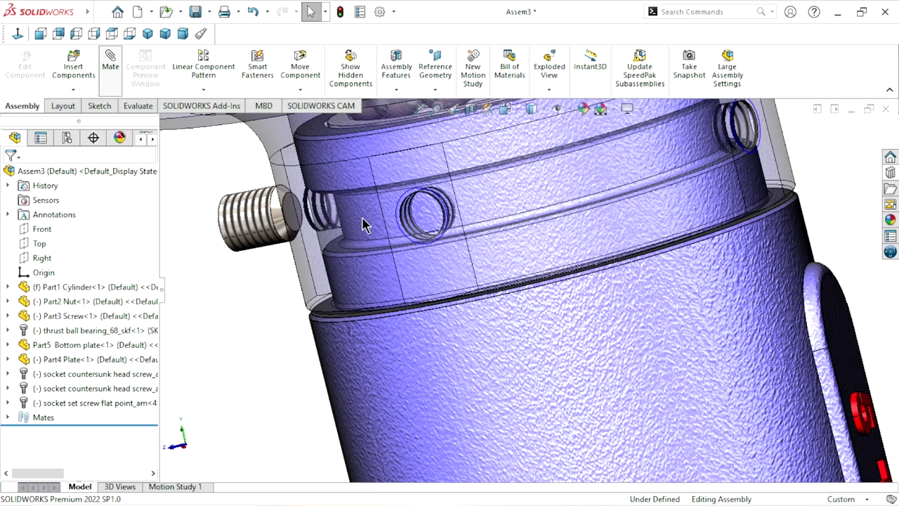
{"action": "scroll", "coordinate": [363, 223], "scroll_direction": "down", "scroll_amount": 2}
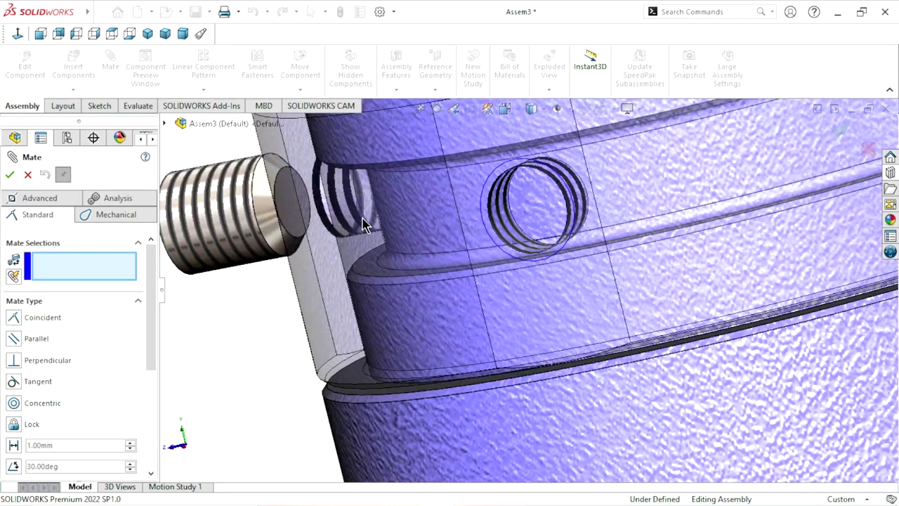
{"action": "left_click", "coordinate": [438, 200]}
{"action": "left_click", "coordinate": [291, 203]}
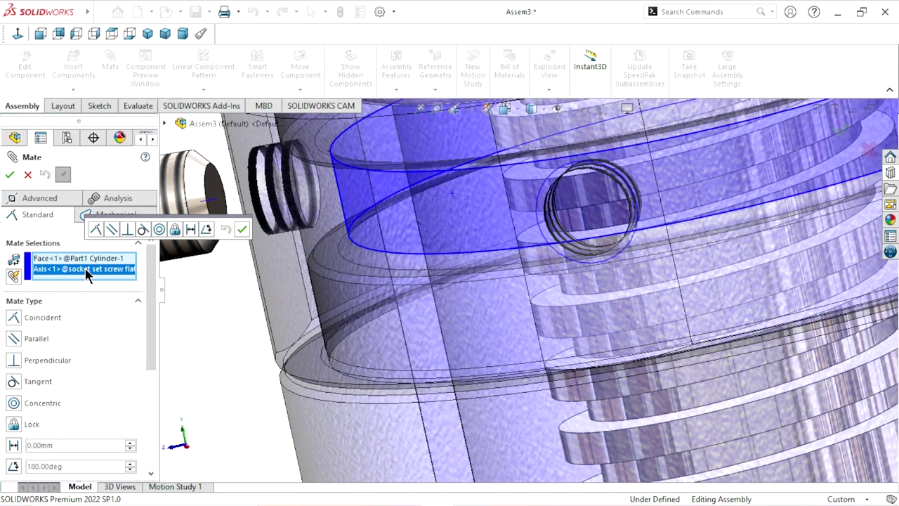
{"action": "right_click", "coordinate": [87, 273]}
{"action": "left_click", "coordinate": [112, 294]}
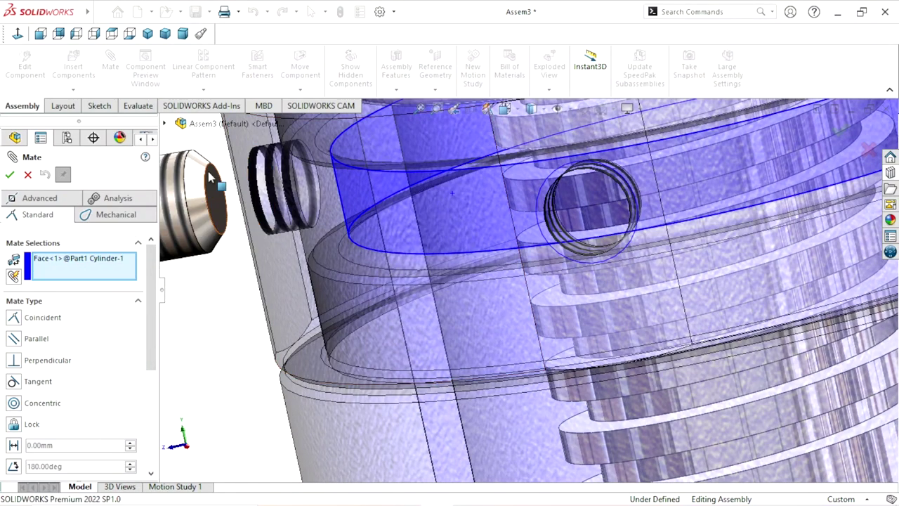
{"action": "left_click", "coordinate": [206, 232]}
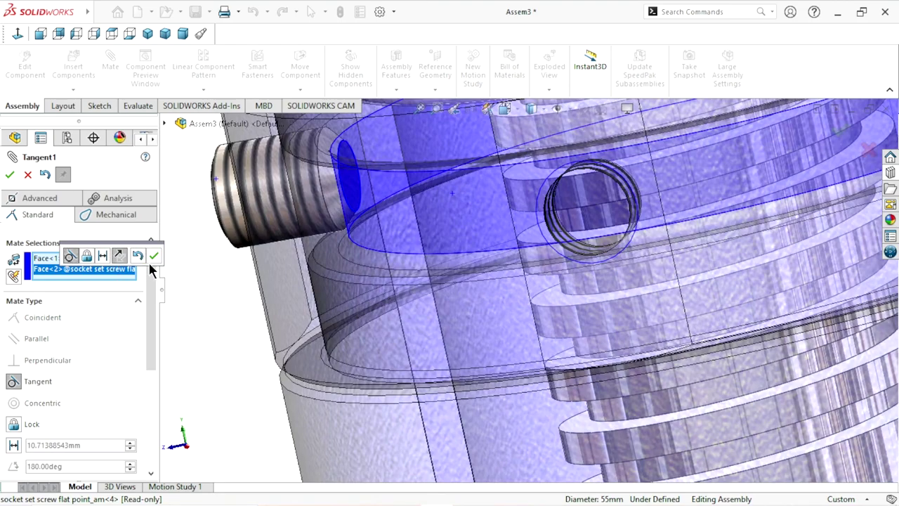
{"action": "left_click", "coordinate": [153, 257]}
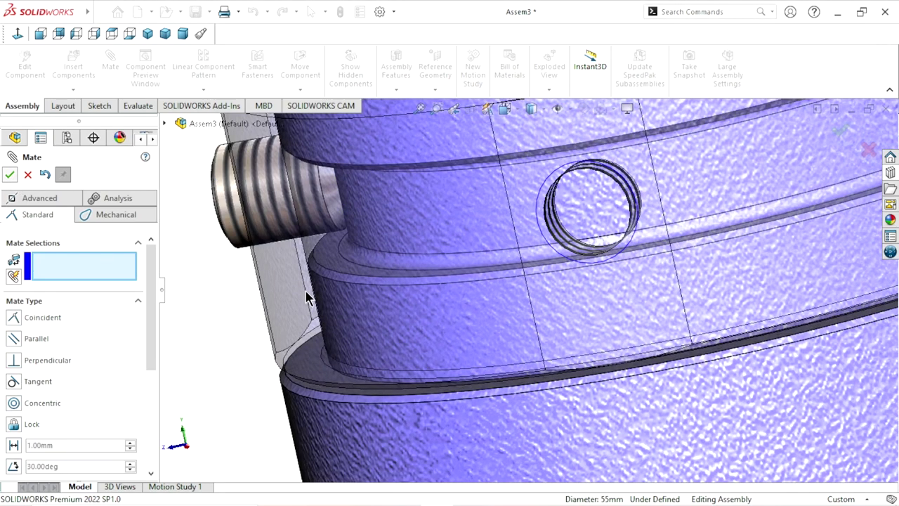
{"action": "key", "text": "Escape"}
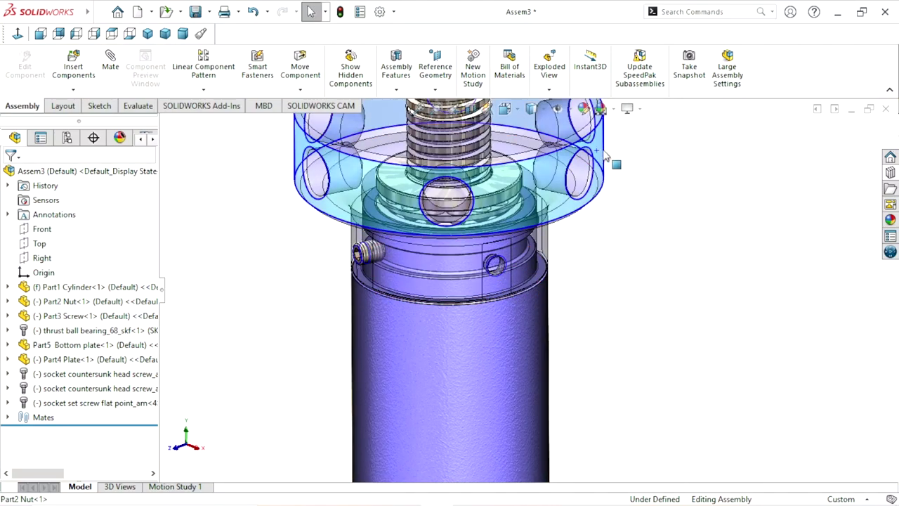
Step: Turn off Part2 Nut's transparency and zoom onto the cylinder
{"action": "right_click", "coordinate": [657, 106]}
{"action": "left_click", "coordinate": [707, 24]}
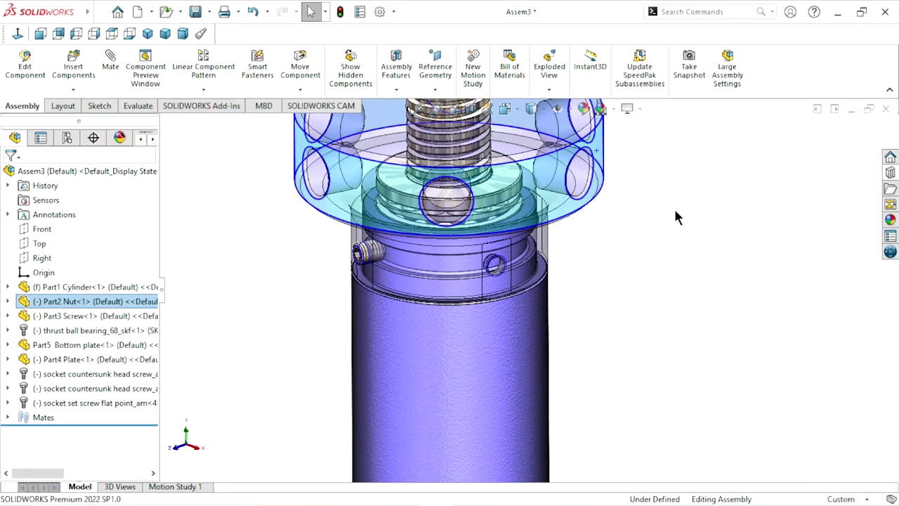
{"action": "scroll", "coordinate": [421, 295], "scroll_direction": "down", "scroll_amount": 5}
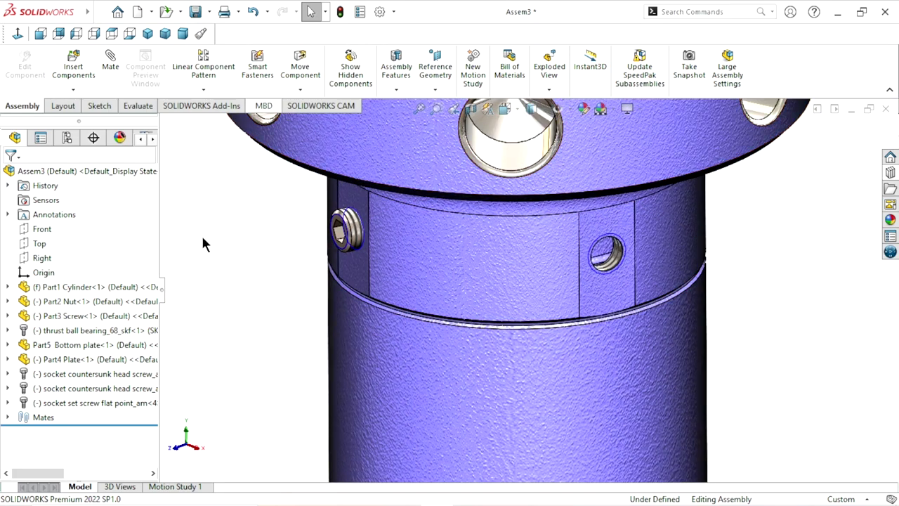
Step: Copy the set screw with its mates into a side hole, concentric to the hole edge and tangent to the cylinder
{"action": "right_click", "coordinate": [102, 401]}
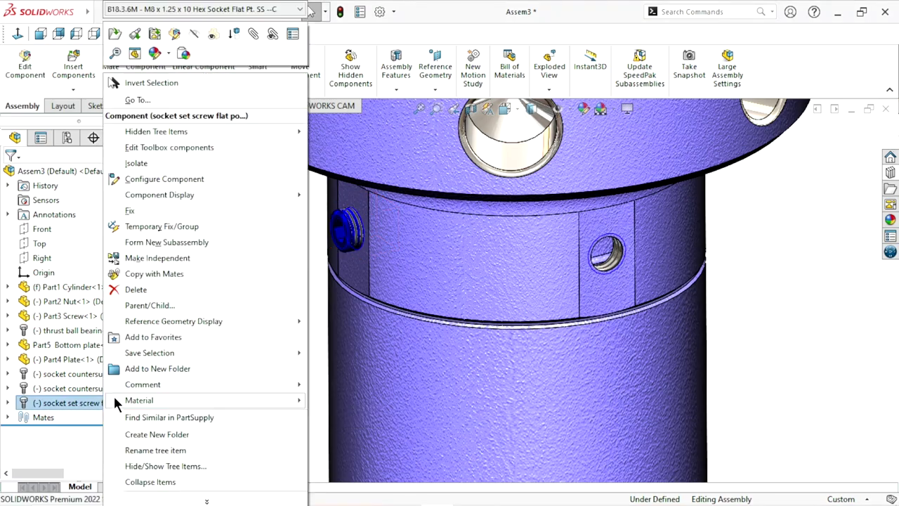
{"action": "left_click", "coordinate": [167, 278]}
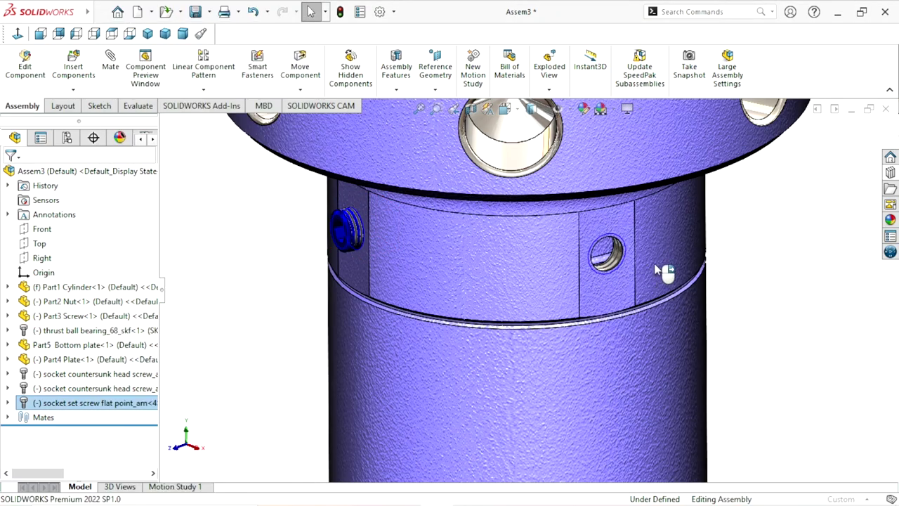
{"action": "left_click", "coordinate": [150, 175]}
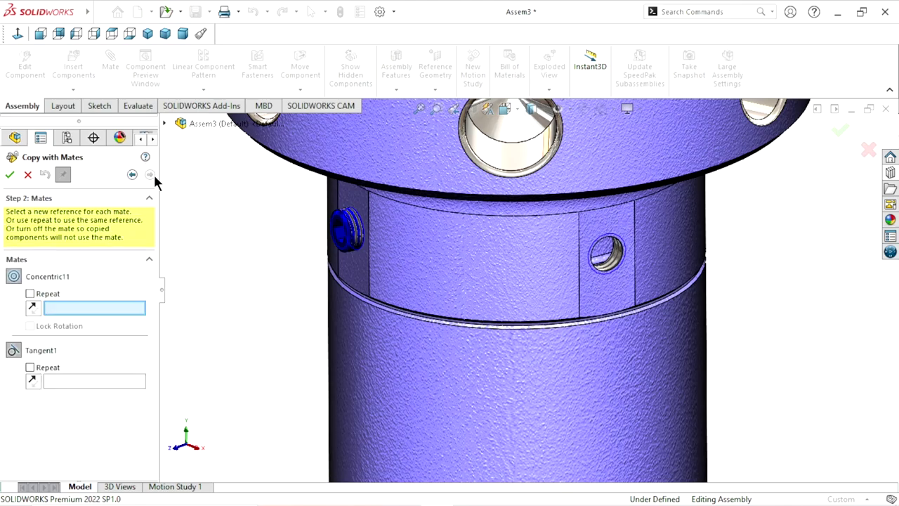
{"action": "scroll", "coordinate": [667, 299], "scroll_direction": "down", "scroll_amount": 5}
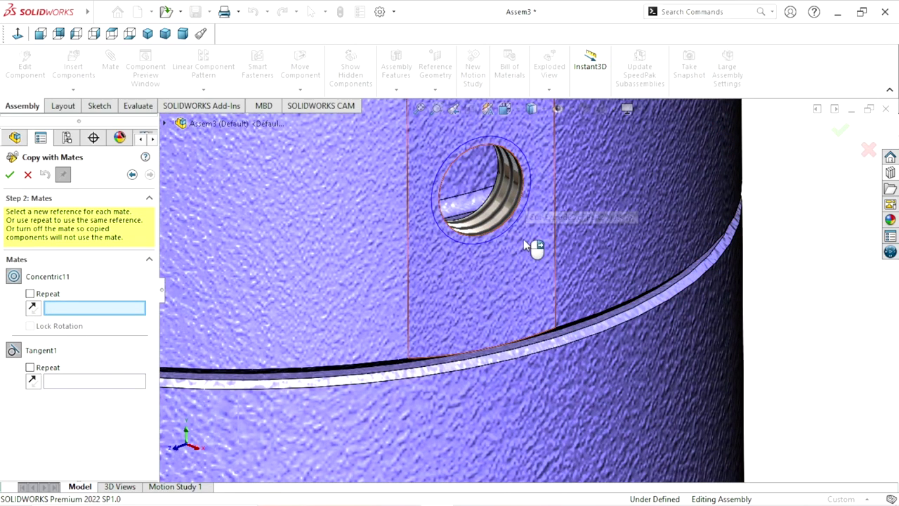
{"action": "left_click", "coordinate": [521, 201]}
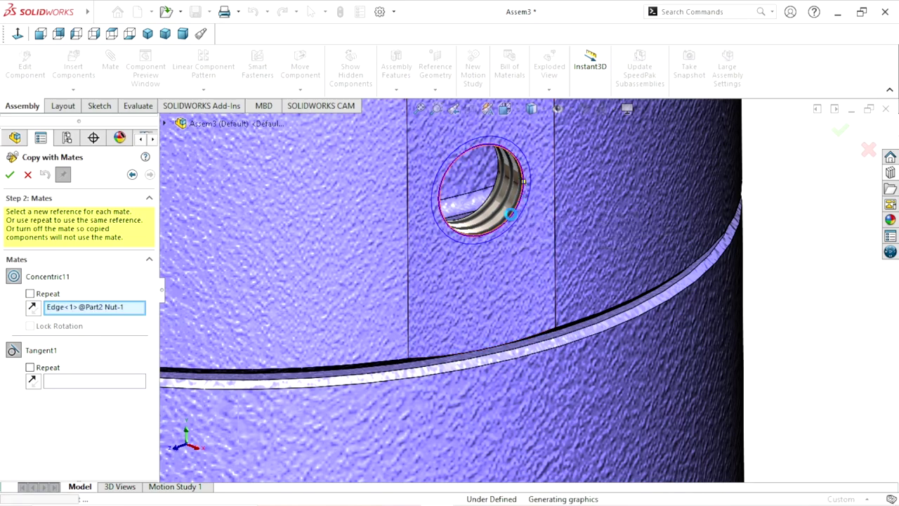
{"action": "left_click", "coordinate": [485, 190]}
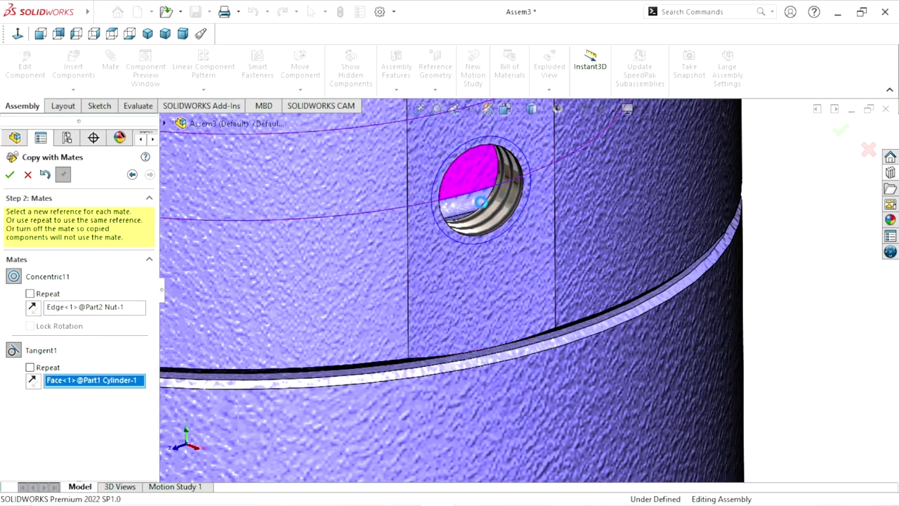
{"action": "scroll", "coordinate": [638, 261], "scroll_direction": "up", "scroll_amount": 3}
{"action": "scroll", "coordinate": [666, 258], "scroll_direction": "up", "scroll_amount": 3}
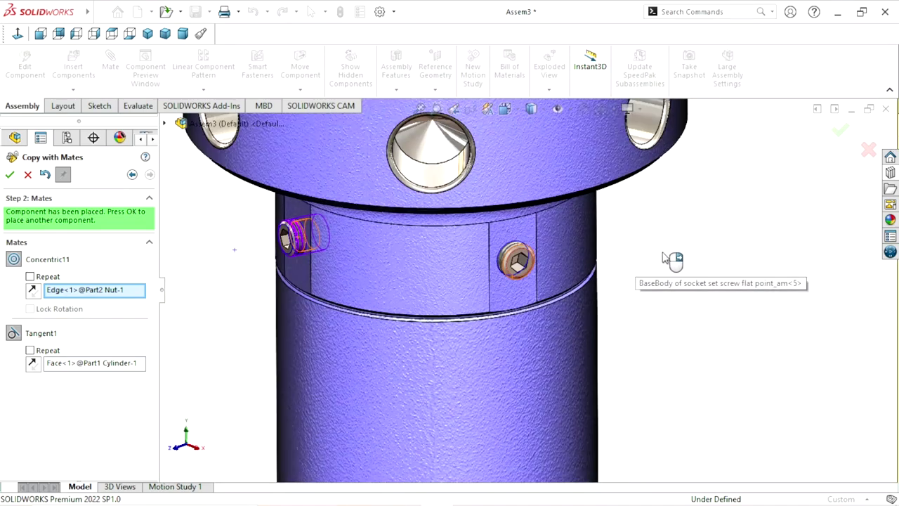
{"action": "middle_click_drag", "start_coordinate": [665, 258], "coordinate": [695, 236]}
{"action": "scroll", "coordinate": [695, 236], "scroll_direction": "down", "scroll_amount": 2}
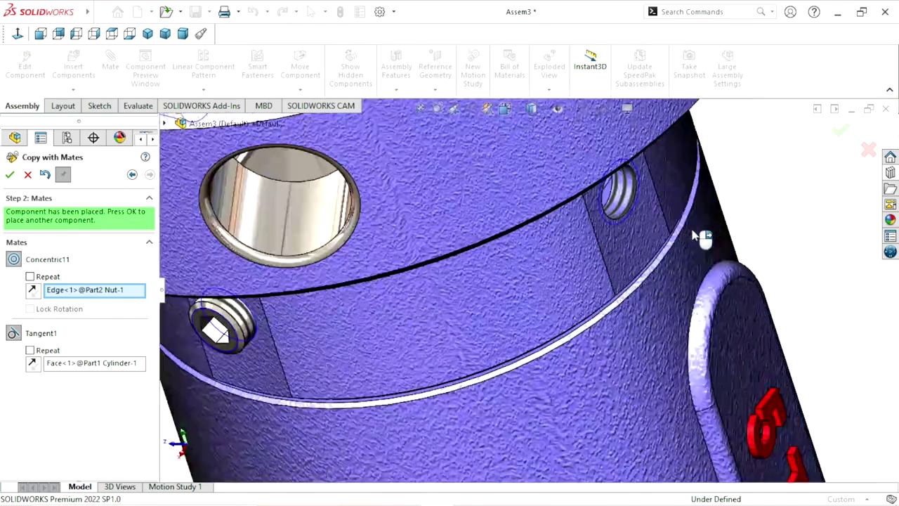
{"action": "left_click", "coordinate": [10, 176]}
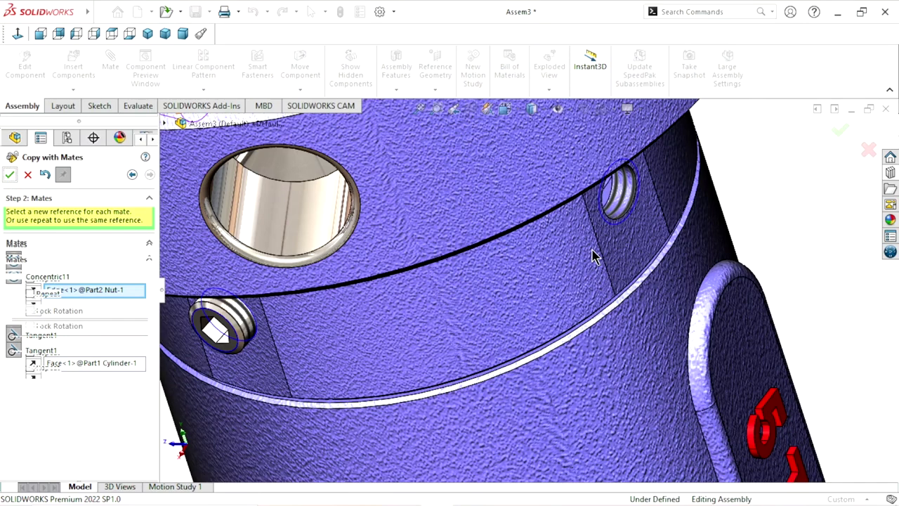
Step: Place two more set screw copies in the remaining nut holes, each concentric and tangent to the cylinder
{"action": "scroll", "coordinate": [647, 212], "scroll_direction": "down", "scroll_amount": 3}
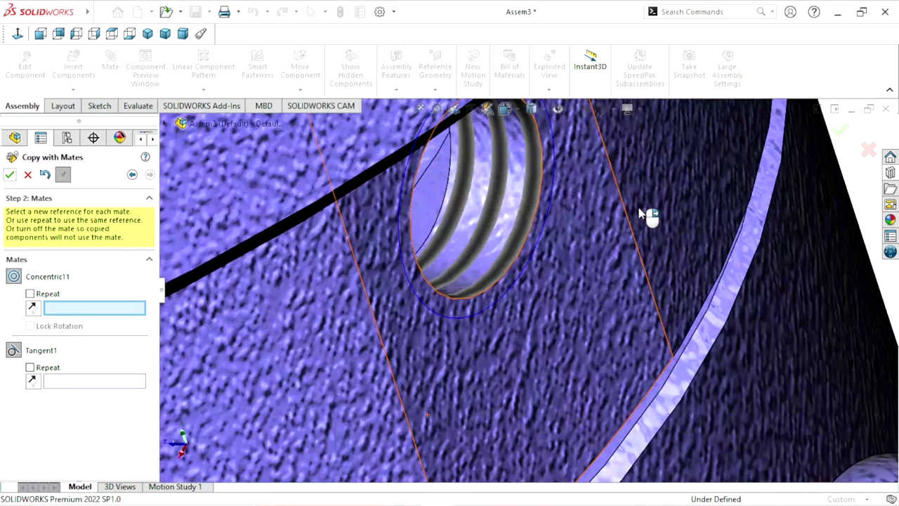
{"action": "left_click", "coordinate": [546, 197]}
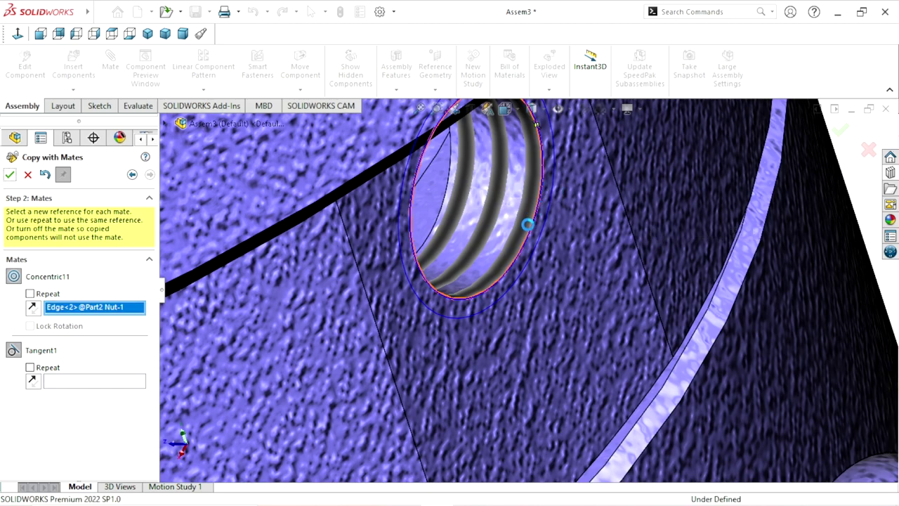
{"action": "middle_click_drag", "start_coordinate": [494, 223], "coordinate": [430, 159]}
{"action": "left_click", "coordinate": [429, 159]}
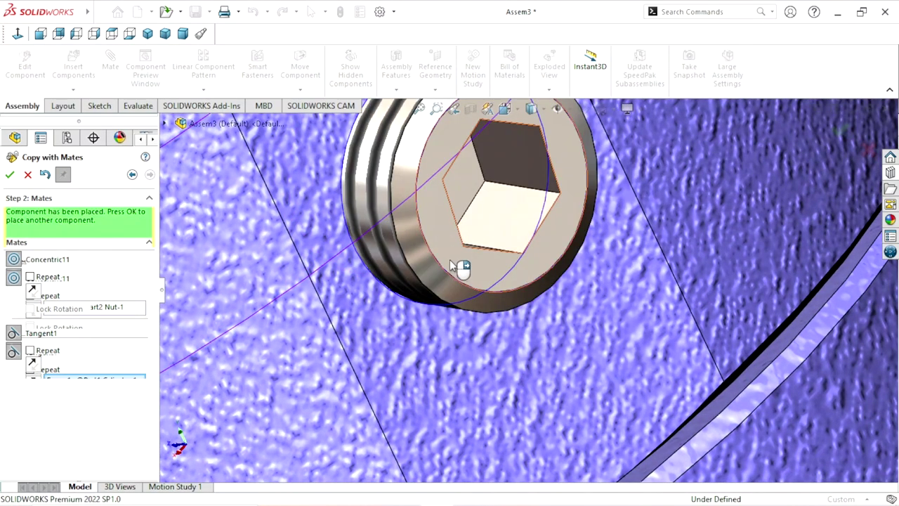
{"action": "scroll", "coordinate": [463, 267], "scroll_direction": "up", "scroll_amount": 5}
{"action": "mouse_move", "coordinate": [518, 271]}
{"action": "middle_mouse_down"}
{"action": "mouse_move", "coordinate": [688, 256]}
{"action": "mouse_move", "coordinate": [677, 195]}
{"action": "middle_mouse_up"}
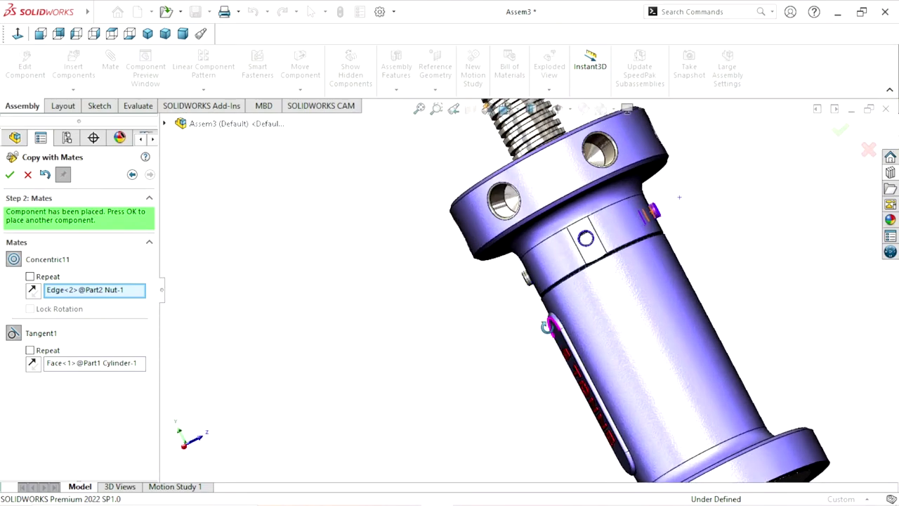
{"action": "left_click", "coordinate": [9, 175]}
{"action": "scroll", "coordinate": [646, 281], "scroll_direction": "down", "scroll_amount": 5}
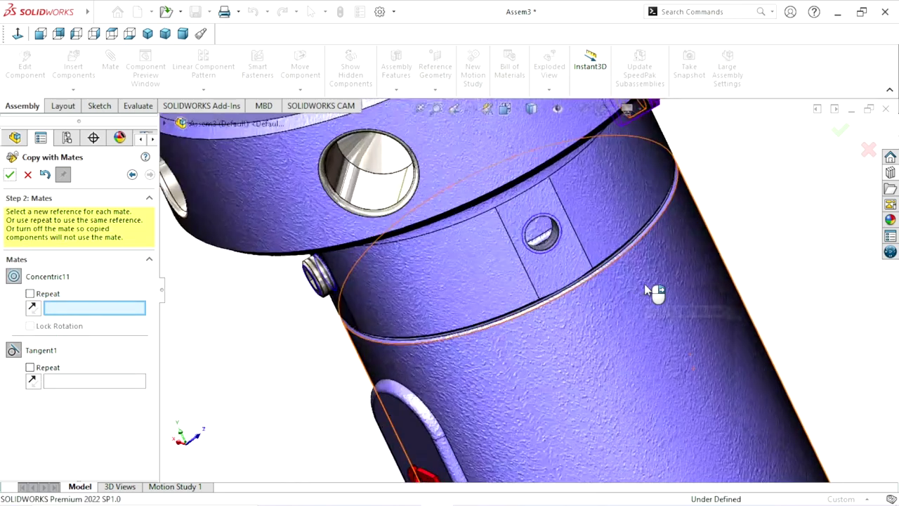
{"action": "scroll", "coordinate": [564, 257], "scroll_direction": "down", "scroll_amount": 3}
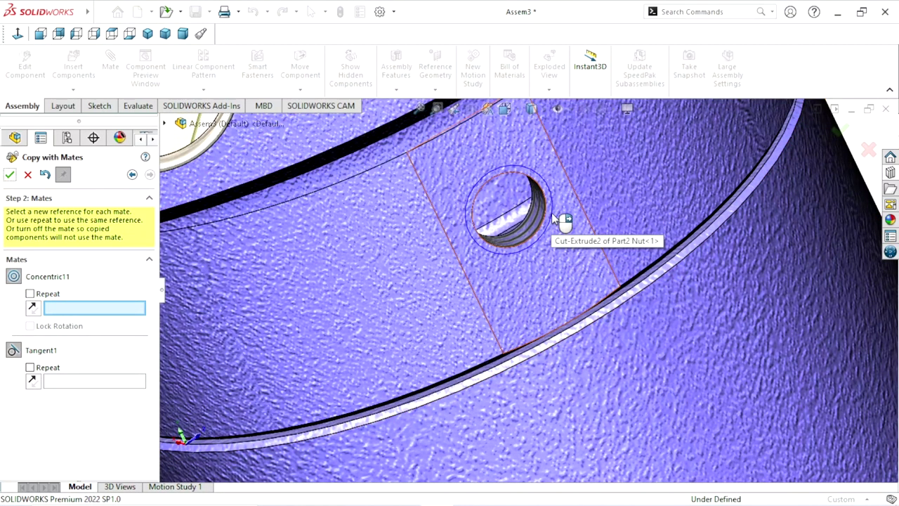
{"action": "left_click", "coordinate": [547, 214]}
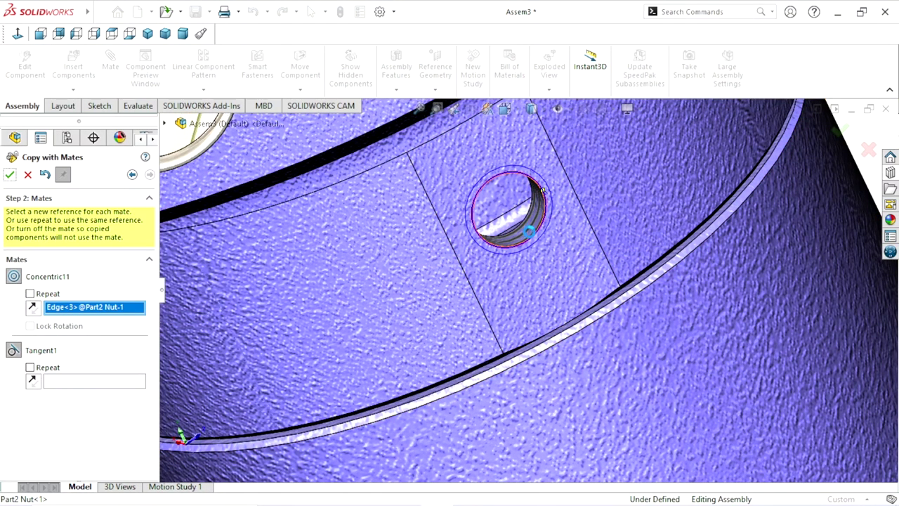
{"action": "left_click", "coordinate": [513, 205]}
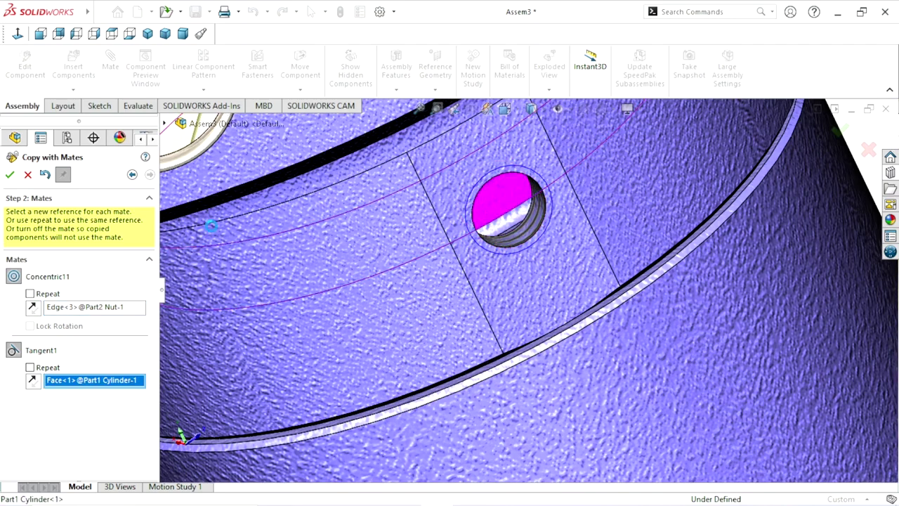
{"action": "left_click", "coordinate": [10, 174]}
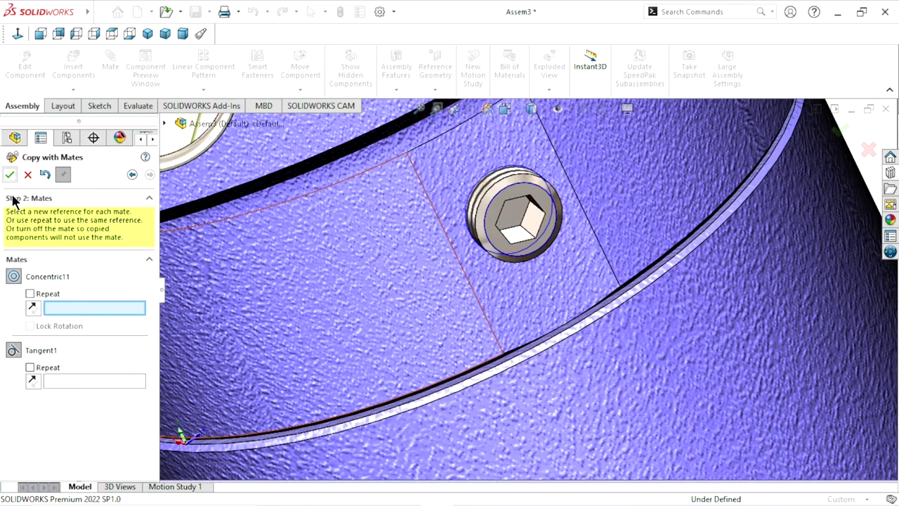
Step: Finish copying set screws and slide the top plate down the screw toward the nut
{"action": "key", "text": "Escape"}
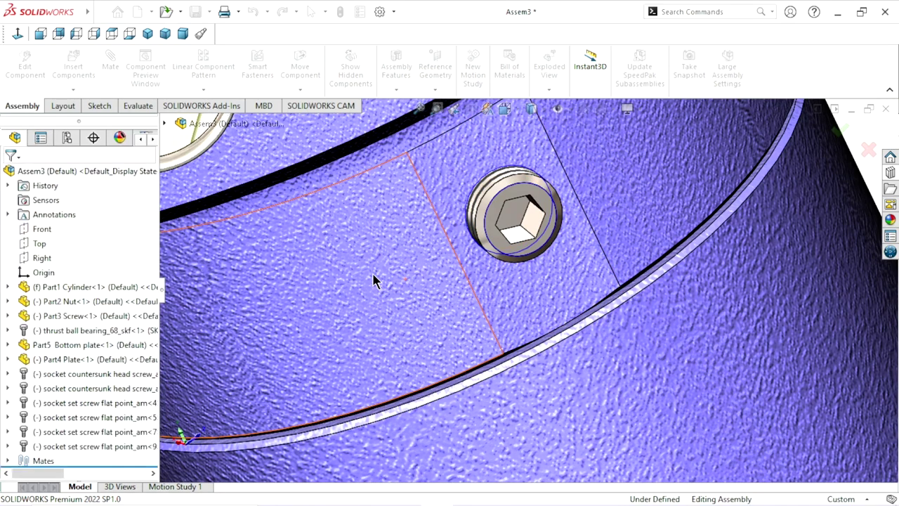
{"action": "key", "text": "f"}
{"action": "middle_click_drag", "start_coordinate": [630, 284], "coordinate": [542, 273]}
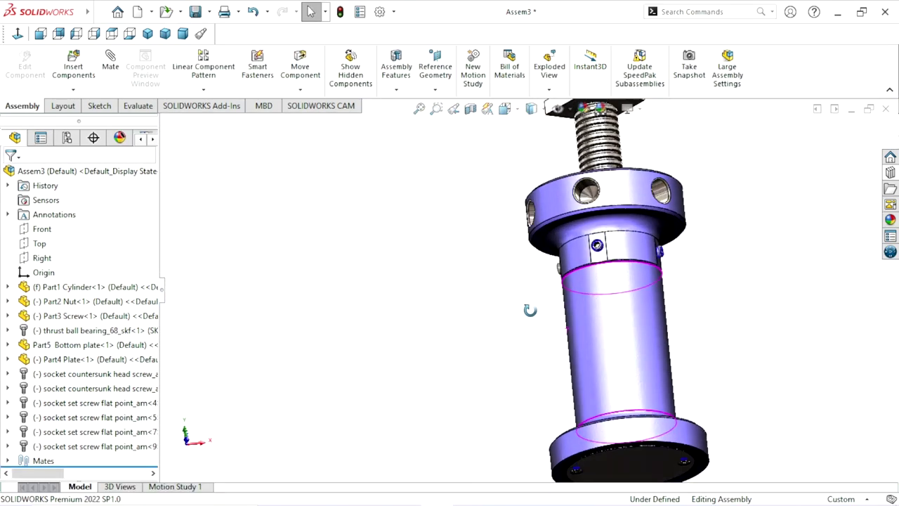
{"action": "mouse_move", "coordinate": [532, 245]}
{"action": "left_mouse_down"}
{"action": "mouse_move", "coordinate": [664, 211]}
{"action": "mouse_move", "coordinate": [712, 180]}
{"action": "mouse_move", "coordinate": [532, 176]}
{"action": "mouse_move", "coordinate": [436, 251]}
{"action": "mouse_move", "coordinate": [465, 181]}
{"action": "mouse_move", "coordinate": [668, 247]}
{"action": "left_mouse_up"}
{"action": "left_click", "coordinate": [567, 149]}
{"action": "mouse_move", "coordinate": [552, 137]}
{"action": "left_mouse_down"}
{"action": "mouse_move", "coordinate": [562, 189]}
{"action": "mouse_move", "coordinate": [558, 140]}
{"action": "mouse_move", "coordinate": [554, 200]}
{"action": "mouse_move", "coordinate": [401, 206]}
{"action": "left_mouse_up"}
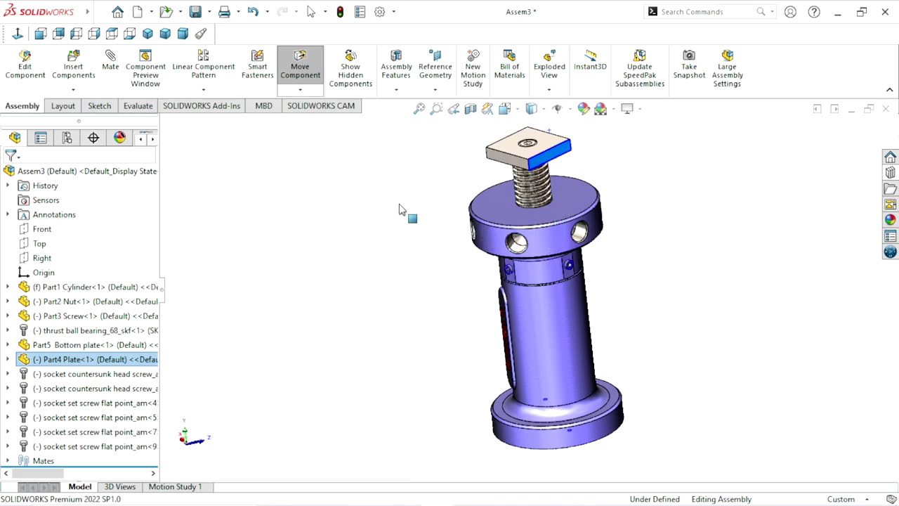
{"action": "key", "text": "Escape"}
Step: Slide Part4 Plate back up the screw to its raised position
{"action": "left_click", "coordinate": [165, 34]}
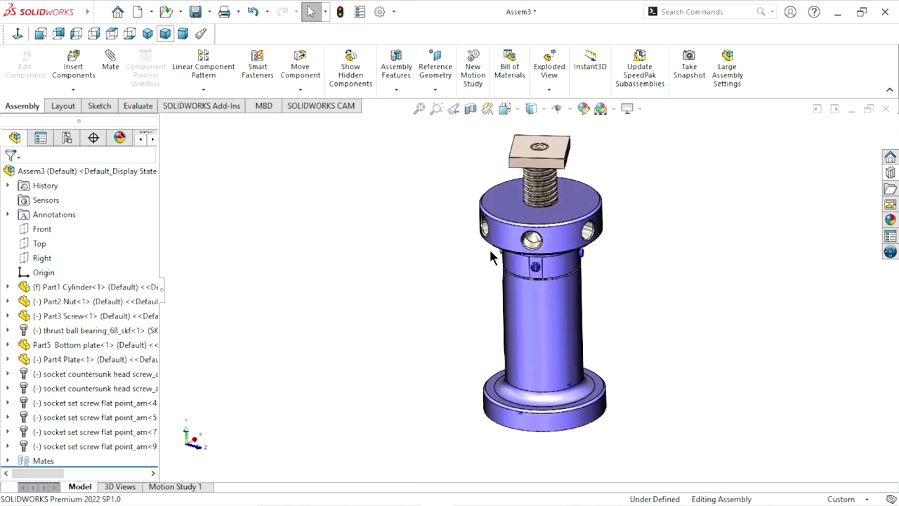
{"action": "scroll", "coordinate": [547, 330], "scroll_direction": "down", "scroll_amount": 4}
{"action": "scroll", "coordinate": [547, 330], "scroll_direction": "up", "scroll_amount": 3}
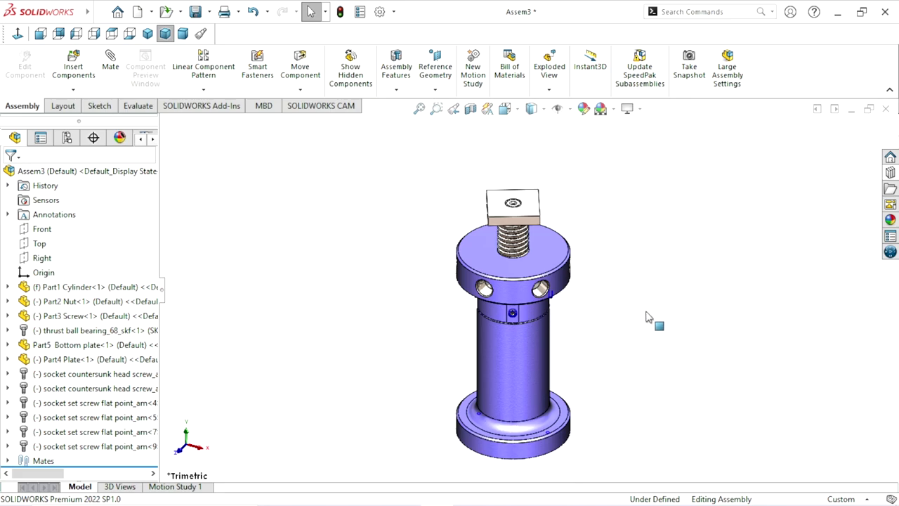
{"action": "mouse_move", "coordinate": [541, 272]}
{"action": "middle_mouse_down"}
{"action": "mouse_move", "coordinate": [597, 349]}
{"action": "mouse_move", "coordinate": [594, 361]}
{"action": "mouse_move", "coordinate": [580, 352]}
{"action": "mouse_move", "coordinate": [598, 349]}
{"action": "middle_mouse_up"}
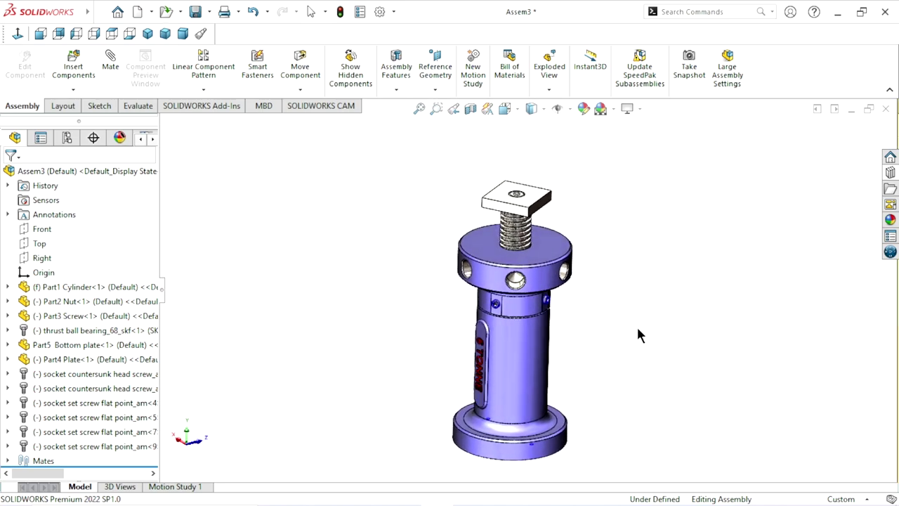
{"action": "scroll", "coordinate": [632, 330], "scroll_direction": "down", "scroll_amount": 1}
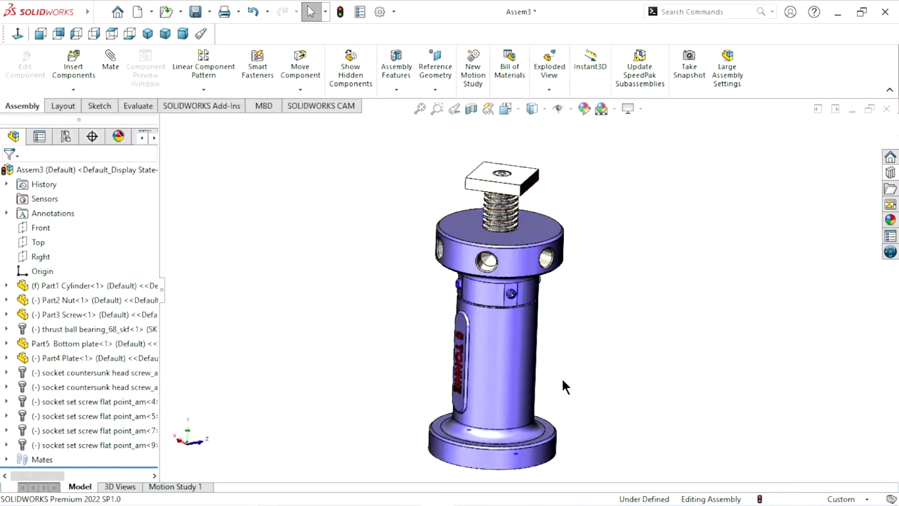
{"action": "scroll", "coordinate": [530, 274], "scroll_direction": "up", "scroll_amount": 1}
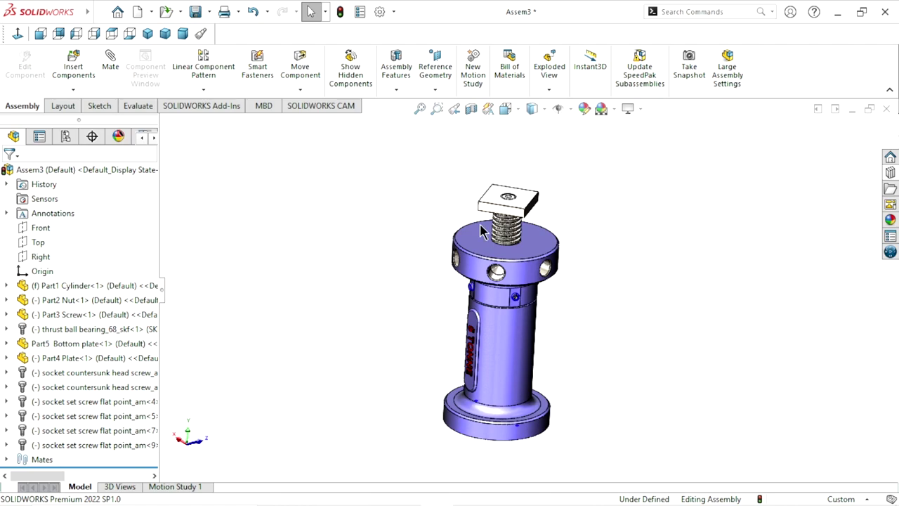
{"action": "mouse_move", "coordinate": [525, 211]}
{"action": "left_mouse_down"}
{"action": "mouse_move", "coordinate": [532, 175]}
{"action": "mouse_move", "coordinate": [523, 193]}
{"action": "left_mouse_up"}
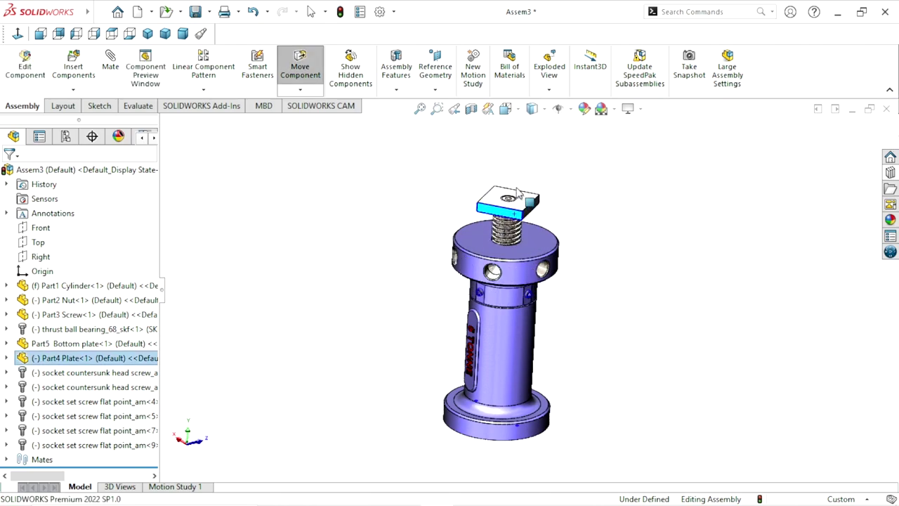
{"action": "left_click_drag", "start_coordinate": [523, 193], "coordinate": [633, 235]}
{"action": "key", "text": "Escape"}
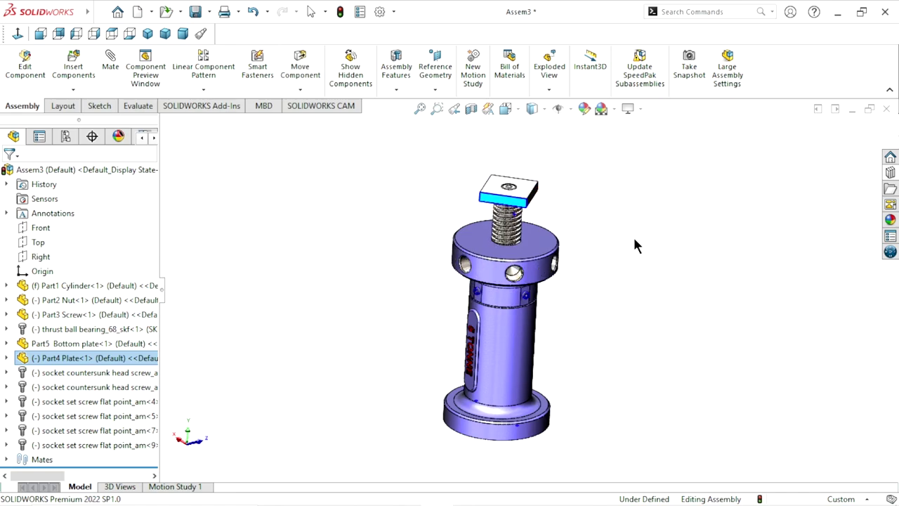
{"action": "left_click", "coordinate": [633, 235]}
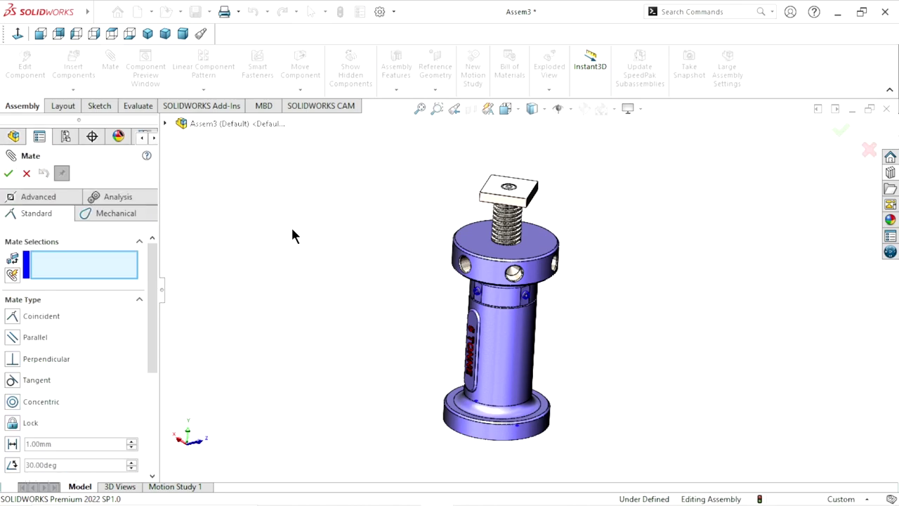
Step: Cancel the mate setup and make the outer cylinder transparent to reveal the screw
{"action": "left_click", "coordinate": [27, 173]}
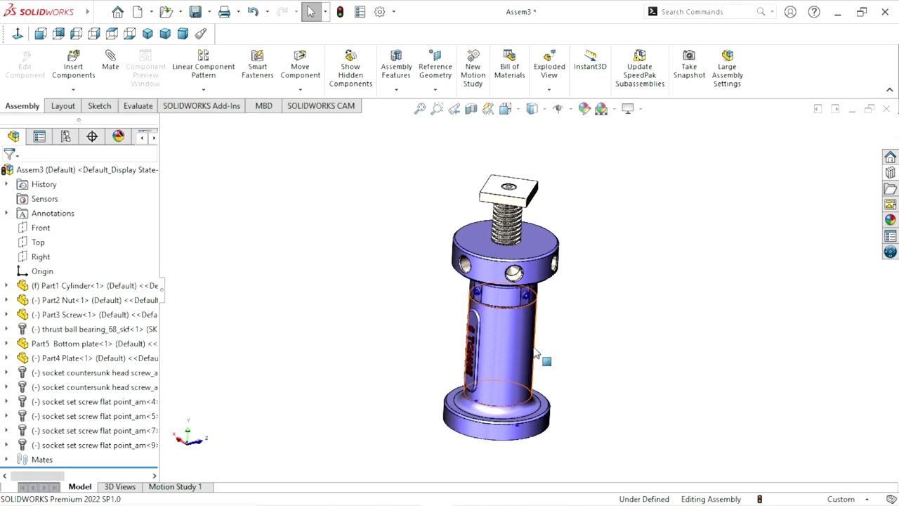
{"action": "right_click", "coordinate": [530, 323]}
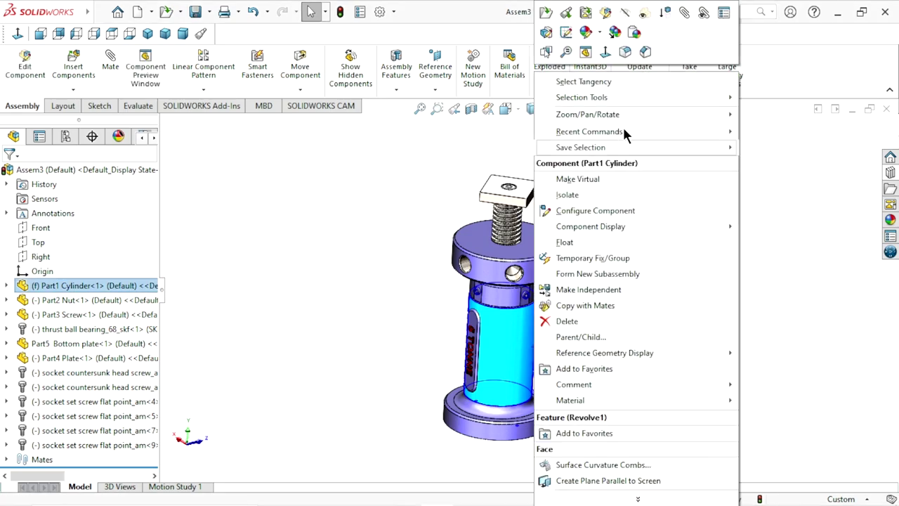
{"action": "left_click", "coordinate": [638, 30]}
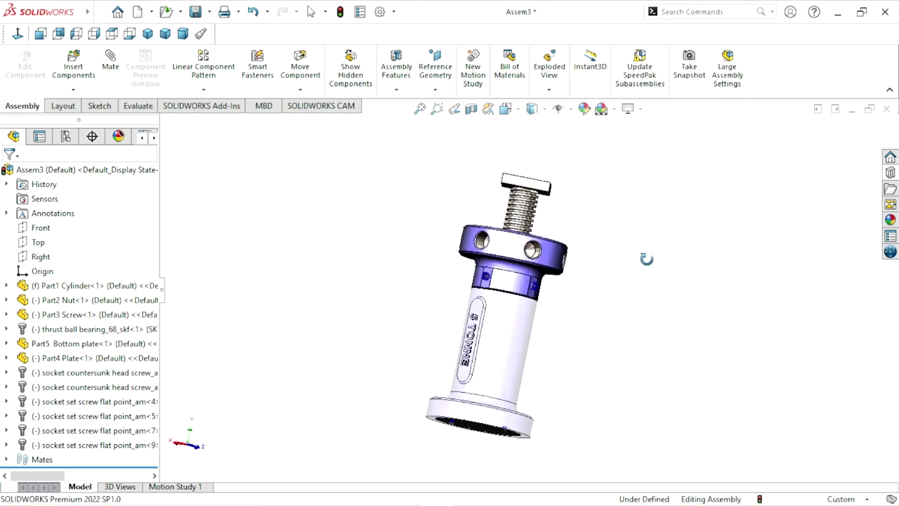
{"action": "scroll", "coordinate": [521, 326], "scroll_direction": "down", "scroll_amount": 2}
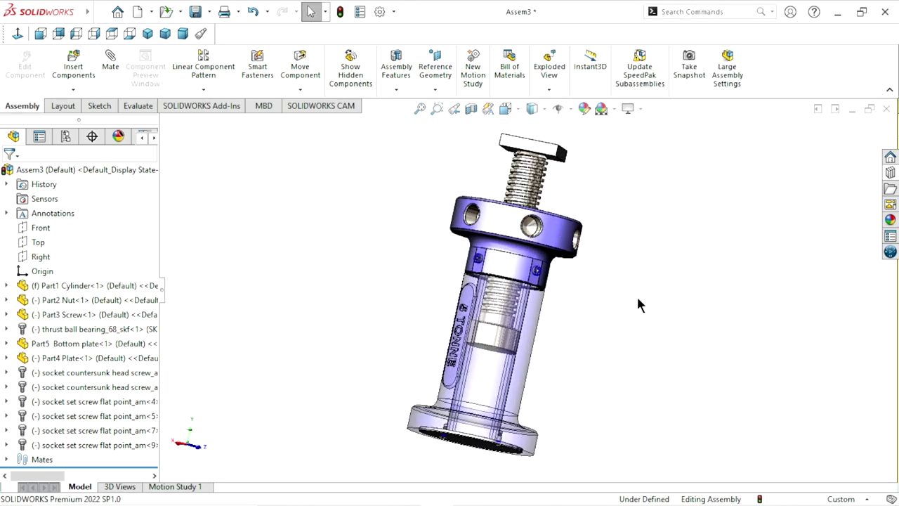
{"action": "middle_click_drag", "start_coordinate": [638, 299], "coordinate": [604, 281]}
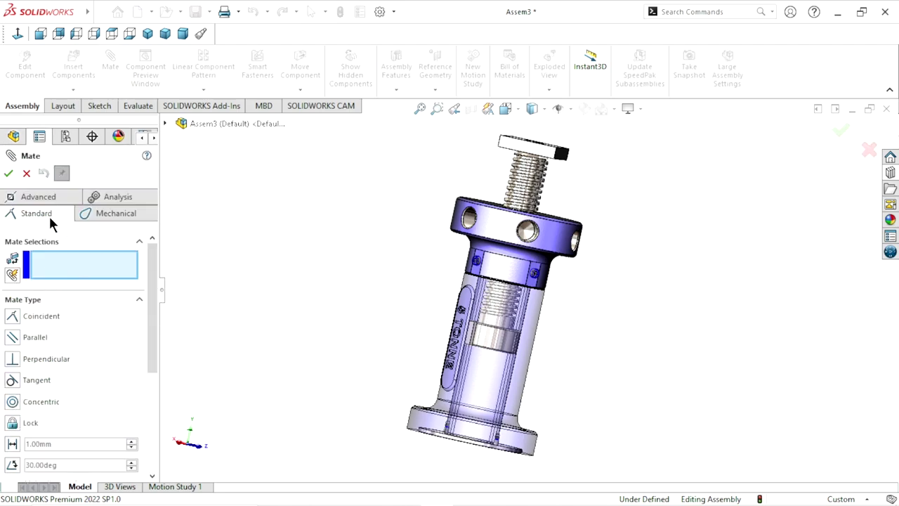
Step: Choose an advanced Distance limit mate with a 108 mm maximum and 0 mm minimum
{"action": "left_click", "coordinate": [31, 200]}
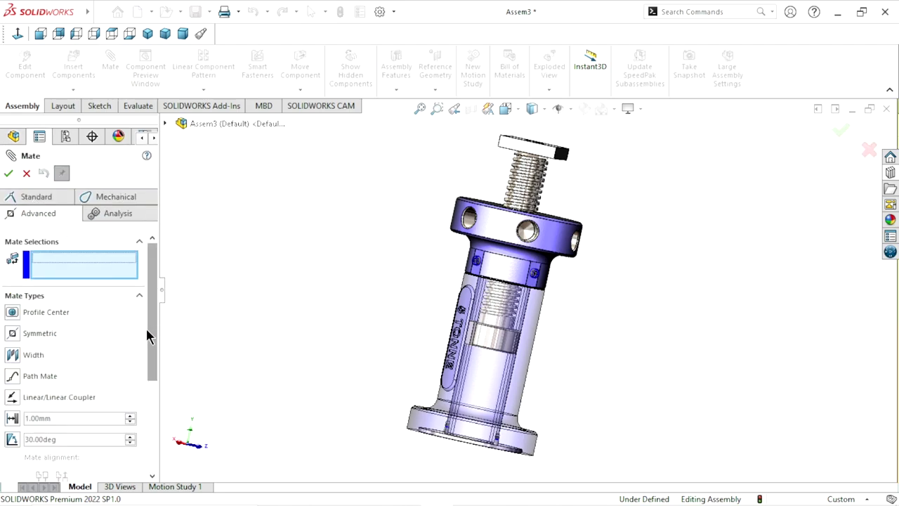
{"action": "left_click_drag", "start_coordinate": [149, 358], "coordinate": [153, 387]}
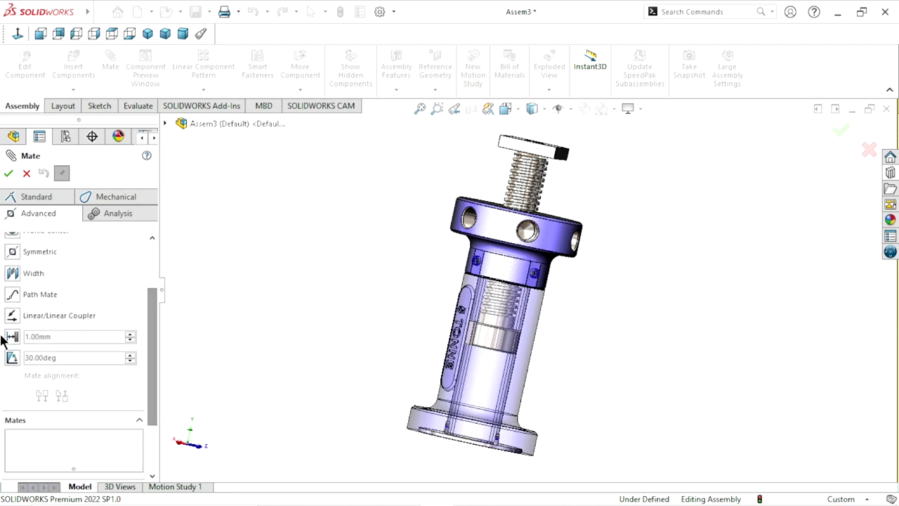
{"action": "left_click", "coordinate": [12, 337]}
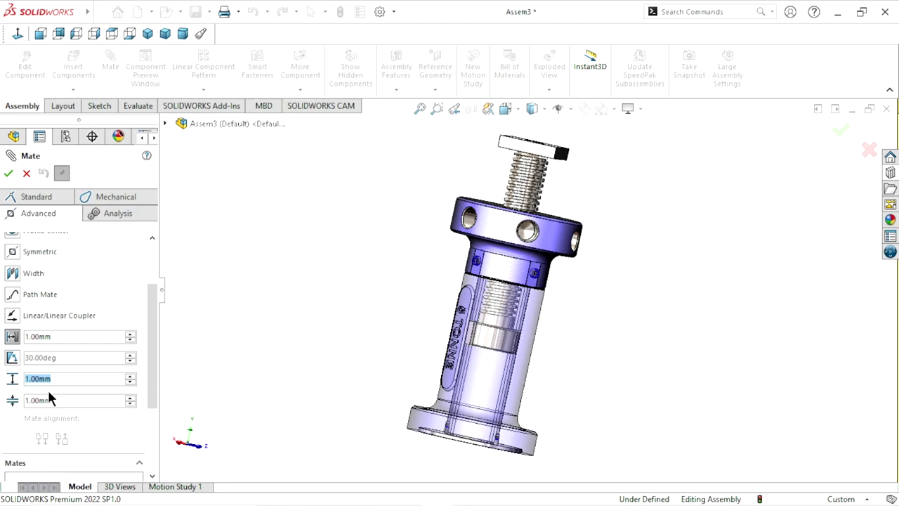
{"action": "type", "text": "8"}
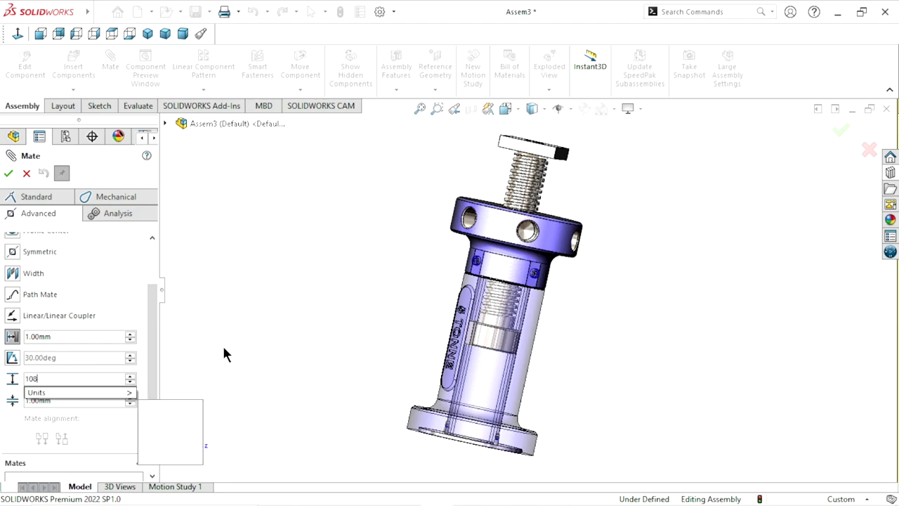
{"action": "key", "text": "Return"}
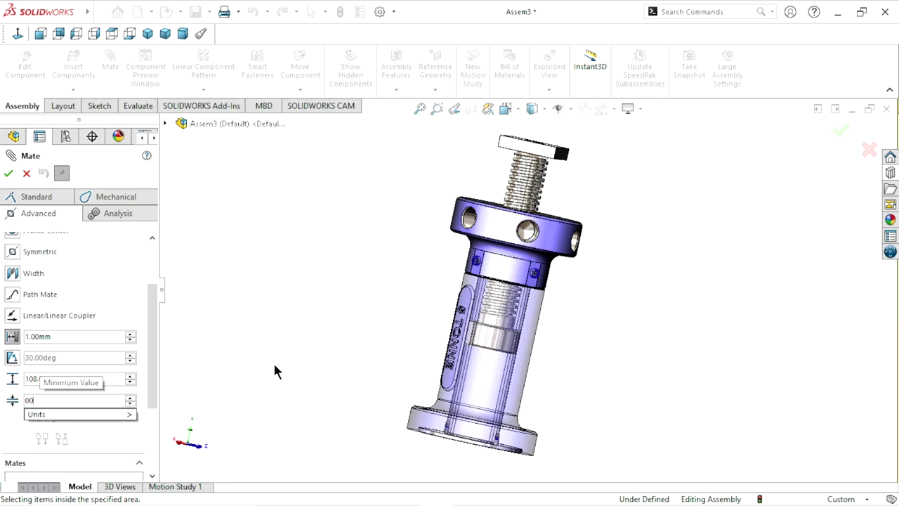
{"action": "key", "text": "Return"}
Step: Select the thrust bearing race face and the screw face as the limit mate references
{"action": "middle_click_drag", "start_coordinate": [344, 377], "coordinate": [530, 318]}
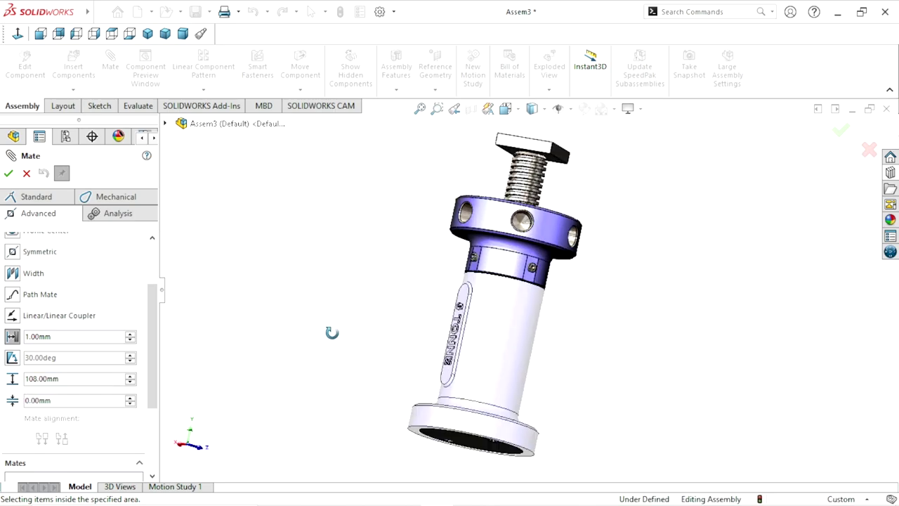
{"action": "scroll", "coordinate": [530, 318], "scroll_direction": "down", "scroll_amount": 3}
{"action": "scroll", "coordinate": [530, 317], "scroll_direction": "down", "scroll_amount": 3}
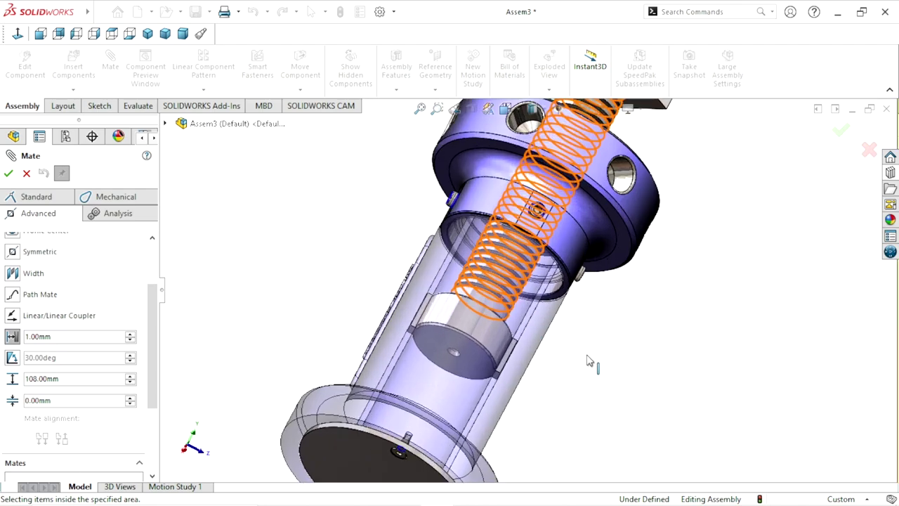
{"action": "scroll", "coordinate": [588, 363], "scroll_direction": "up", "scroll_amount": 2}
{"action": "scroll", "coordinate": [553, 266], "scroll_direction": "down", "scroll_amount": 5}
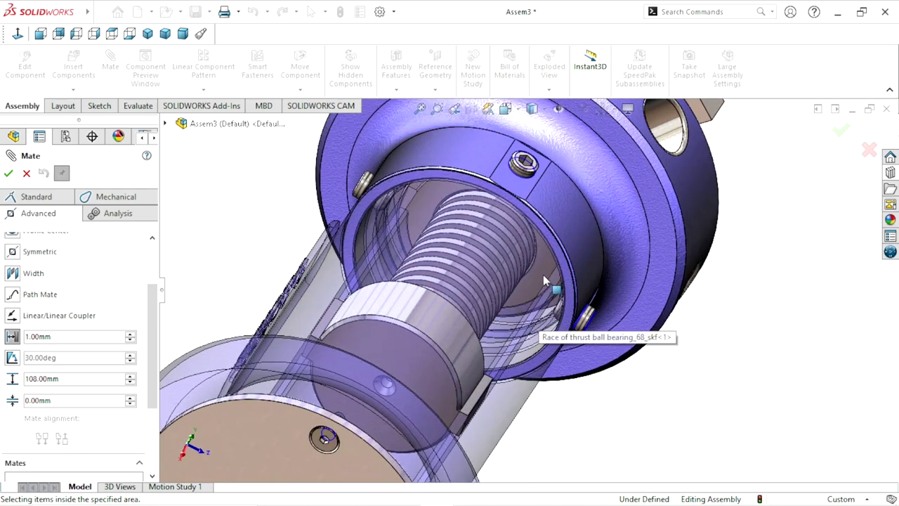
{"action": "scroll", "coordinate": [545, 274], "scroll_direction": "up", "scroll_amount": 2}
{"action": "scroll", "coordinate": [660, 320], "scroll_direction": "up", "scroll_amount": 3}
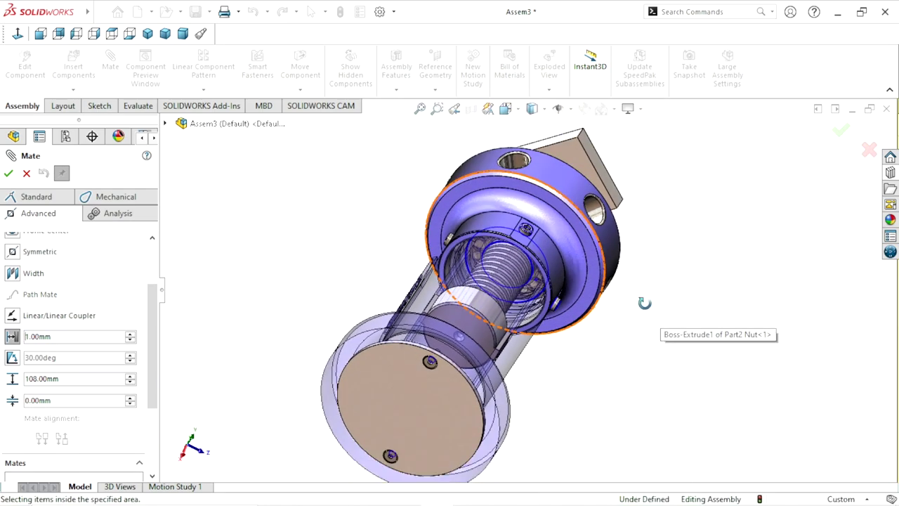
{"action": "middle_click_drag", "start_coordinate": [660, 319], "coordinate": [580, 357]}
{"action": "left_click", "coordinate": [561, 332]}
{"action": "scroll", "coordinate": [547, 307], "scroll_direction": "down", "scroll_amount": 3}
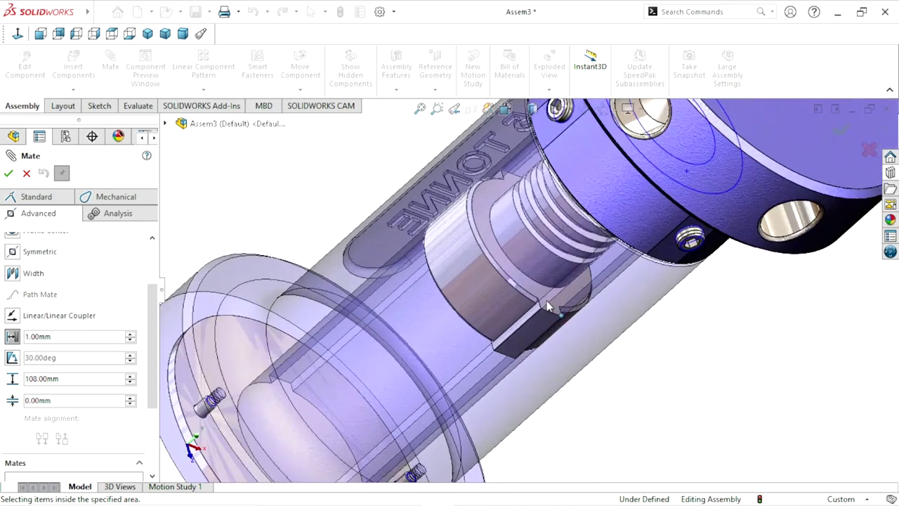
{"action": "left_click", "coordinate": [498, 260]}
{"action": "scroll", "coordinate": [474, 365], "scroll_direction": "up", "scroll_amount": 3}
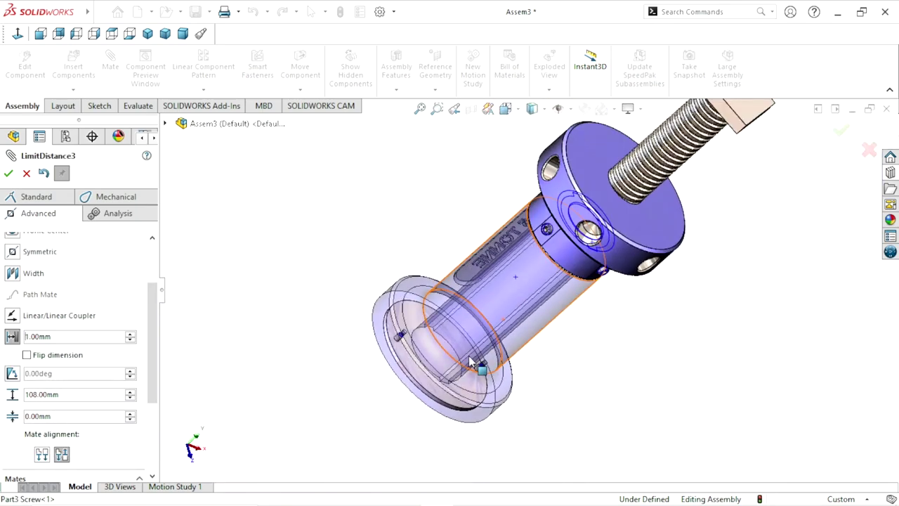
{"action": "scroll", "coordinate": [542, 337], "scroll_direction": "up", "scroll_amount": 3}
{"action": "scroll", "coordinate": [601, 256], "scroll_direction": "down", "scroll_amount": 1}
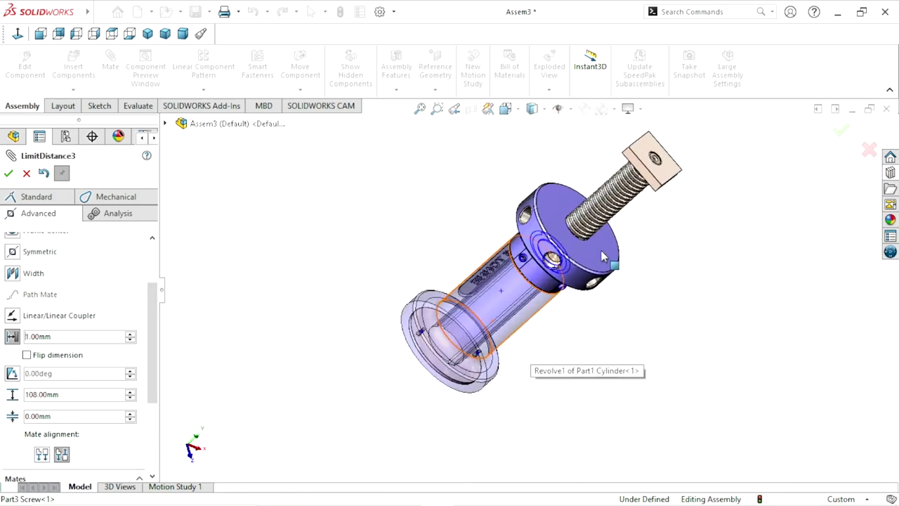
Step: Accept LimitDistance3, then drag Part4 Plate along the screw to test its travel
{"action": "left_click", "coordinate": [10, 174]}
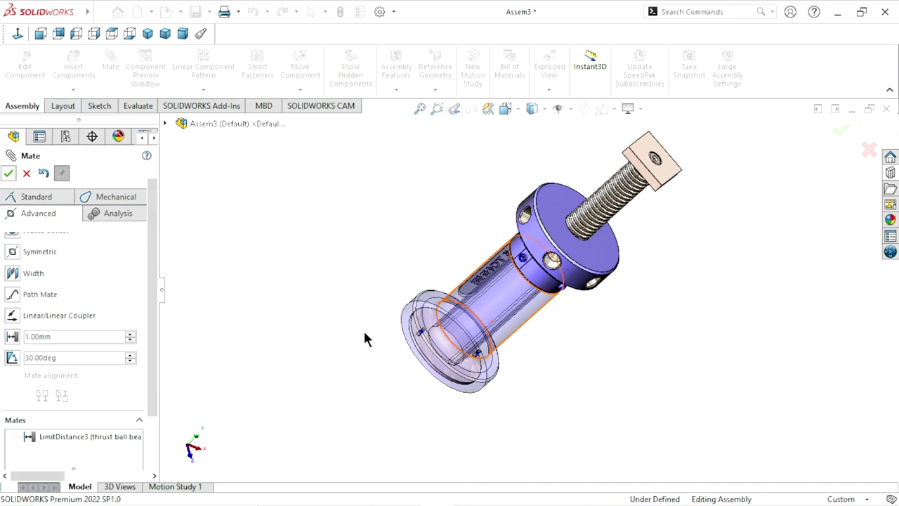
{"action": "key", "text": "Escape"}
{"action": "scroll", "coordinate": [597, 288], "scroll_direction": "up", "scroll_amount": 2}
{"action": "scroll", "coordinate": [591, 247], "scroll_direction": "down", "scroll_amount": 2}
{"action": "middle_click_drag", "start_coordinate": [591, 248], "coordinate": [606, 283]}
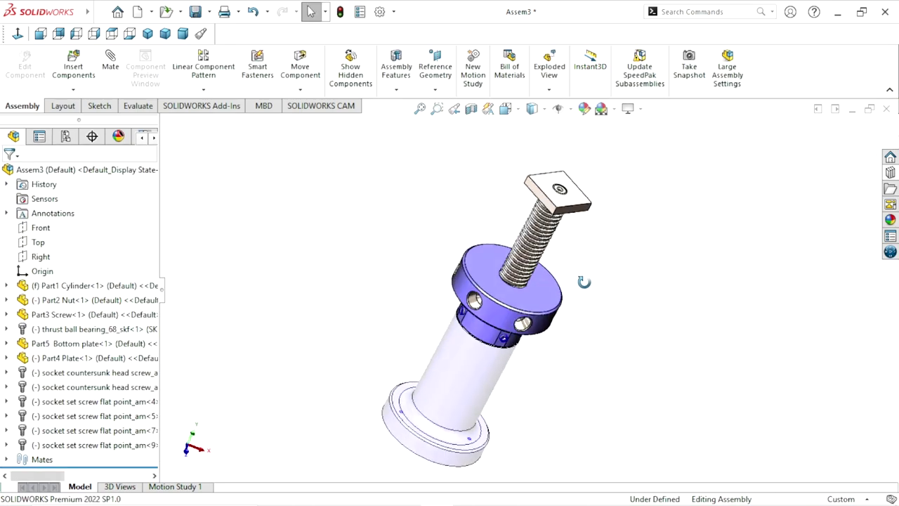
{"action": "mouse_move", "coordinate": [575, 217]}
{"action": "left_mouse_down"}
{"action": "mouse_move", "coordinate": [590, 227]}
{"action": "mouse_move", "coordinate": [523, 372]}
{"action": "left_mouse_up"}
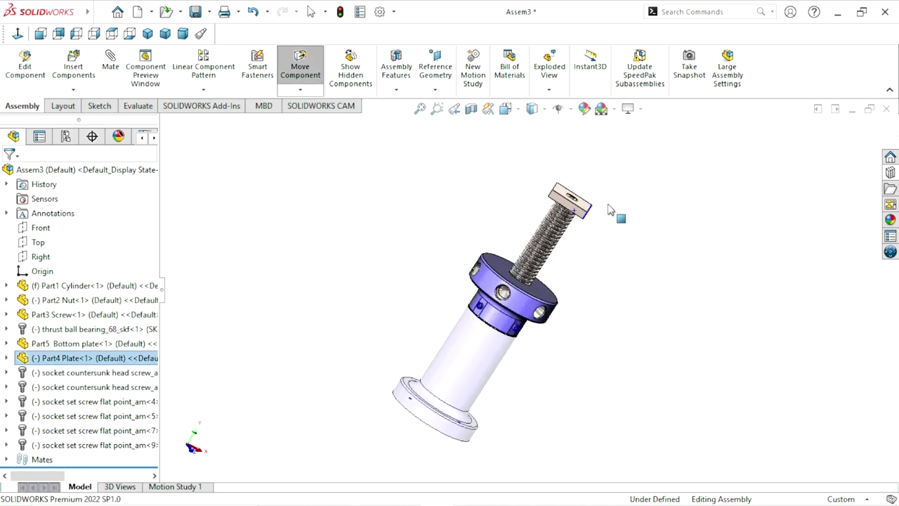
{"action": "mouse_move", "coordinate": [608, 242]}
{"action": "left_mouse_down"}
{"action": "mouse_move", "coordinate": [608, 201]}
{"action": "mouse_move", "coordinate": [538, 375]}
{"action": "mouse_move", "coordinate": [618, 234]}
{"action": "mouse_move", "coordinate": [542, 292]}
{"action": "left_mouse_up"}
{"action": "key", "text": "Escape"}
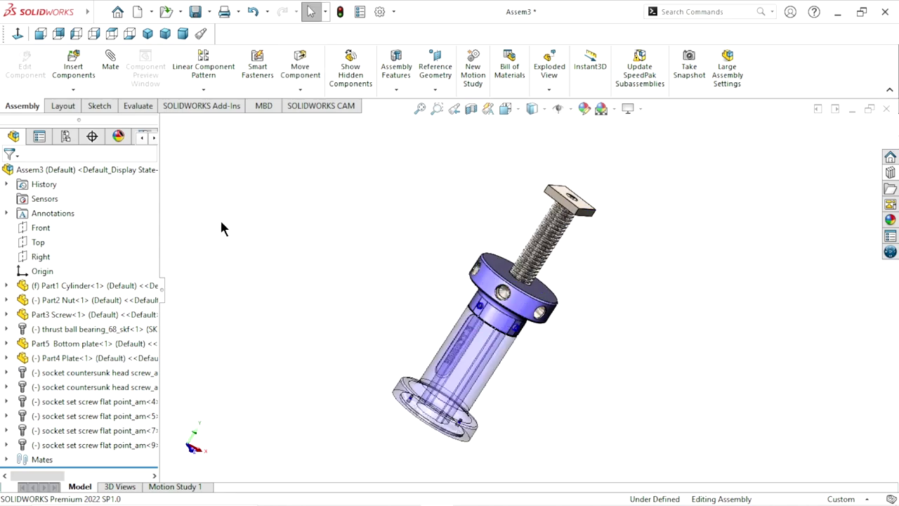
Step: Make the outer cylinder opaque again in a trimetric view
{"action": "left_click", "coordinate": [165, 34]}
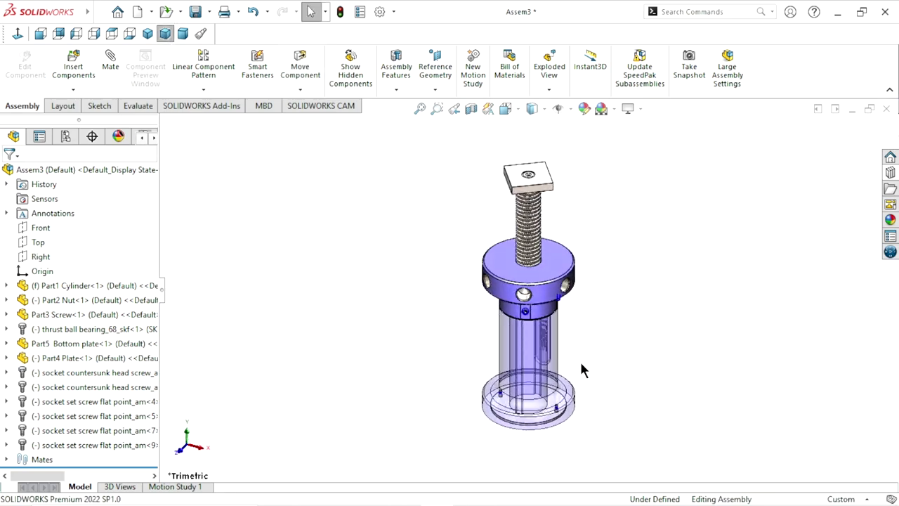
{"action": "left_click", "coordinate": [560, 371]}
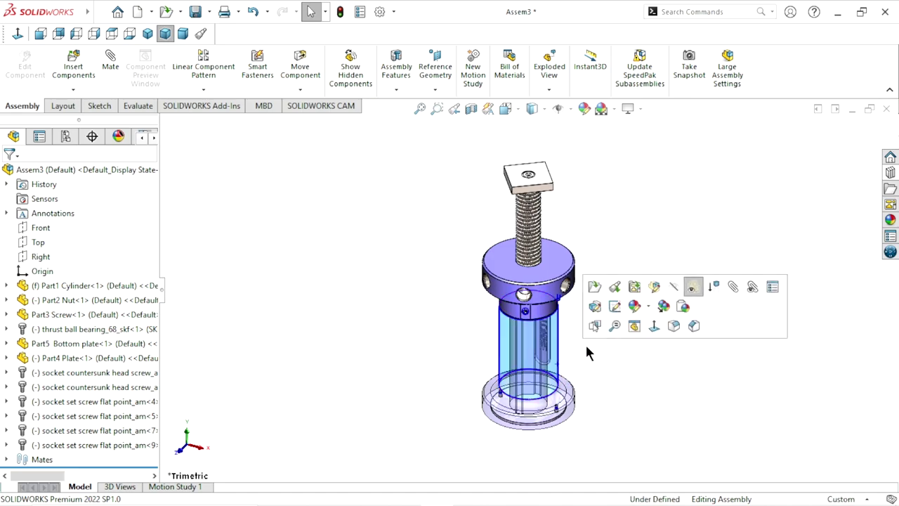
{"action": "left_click", "coordinate": [702, 293]}
{"action": "left_click", "coordinate": [650, 268]}
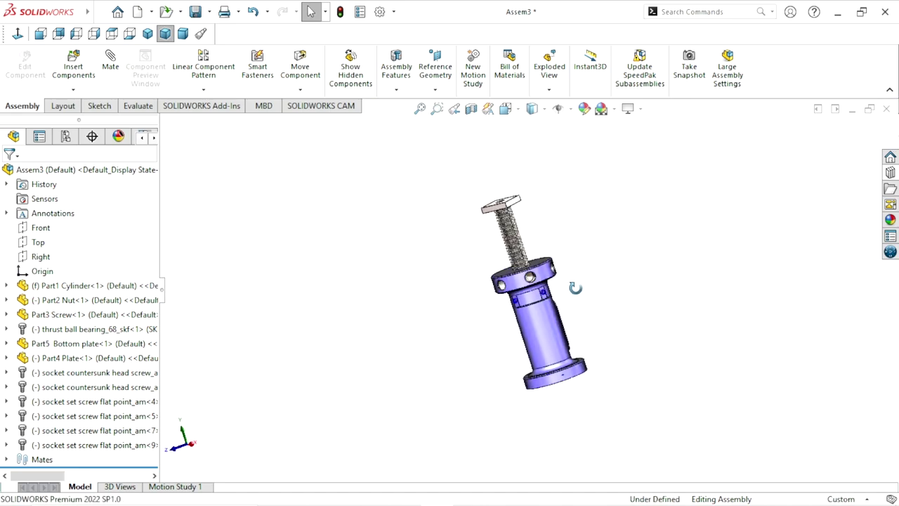
{"action": "mouse_move", "coordinate": [650, 269]}
{"action": "middle_mouse_down"}
{"action": "mouse_move", "coordinate": [580, 350]}
{"action": "mouse_move", "coordinate": [558, 321]}
{"action": "middle_mouse_up"}
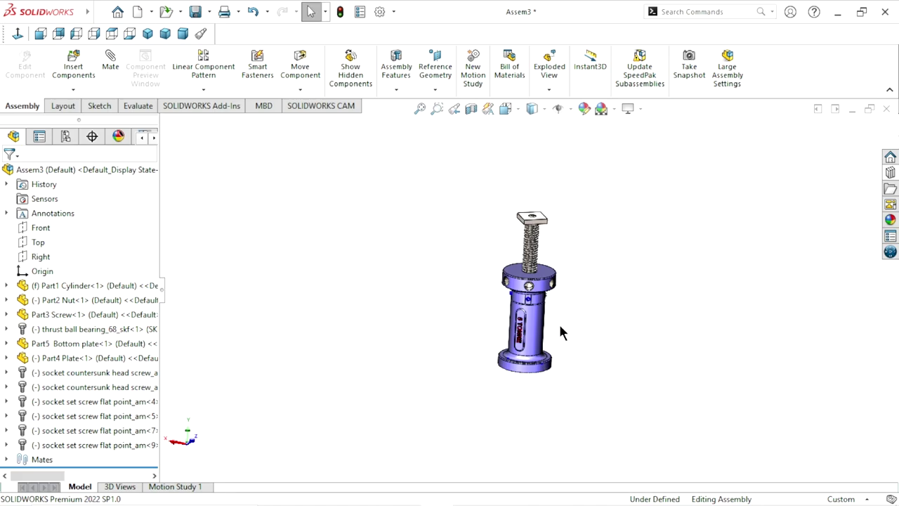
{"action": "scroll", "coordinate": [527, 343], "scroll_direction": "down", "scroll_amount": 3}
{"action": "mouse_move", "coordinate": [642, 364]}
{"action": "middle_mouse_down"}
{"action": "mouse_move", "coordinate": [627, 342]}
{"action": "mouse_move", "coordinate": [634, 351]}
{"action": "middle_mouse_up"}
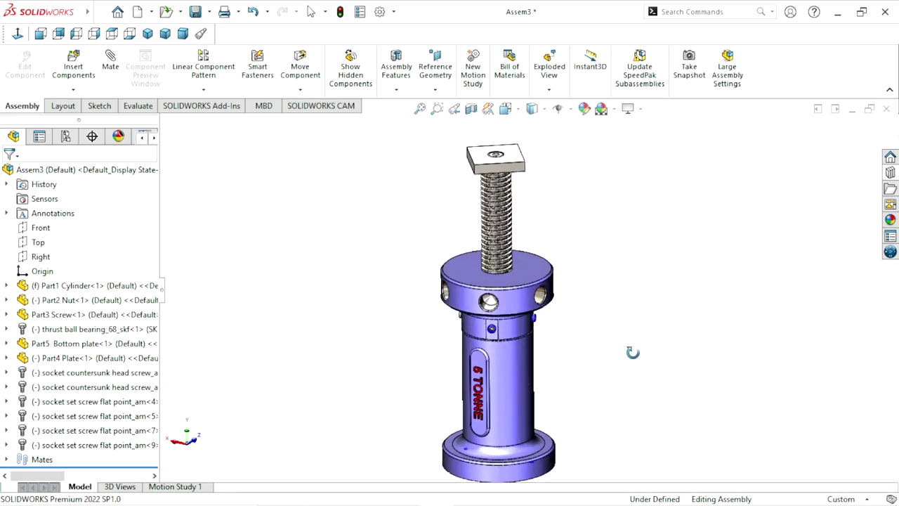
Step: Drag the top plate up so the full threaded screw stands exposed above the nut
{"action": "mouse_move", "coordinate": [514, 176]}
{"action": "left_mouse_down"}
{"action": "mouse_move", "coordinate": [545, 204]}
{"action": "mouse_move", "coordinate": [571, 366]}
{"action": "left_mouse_up"}
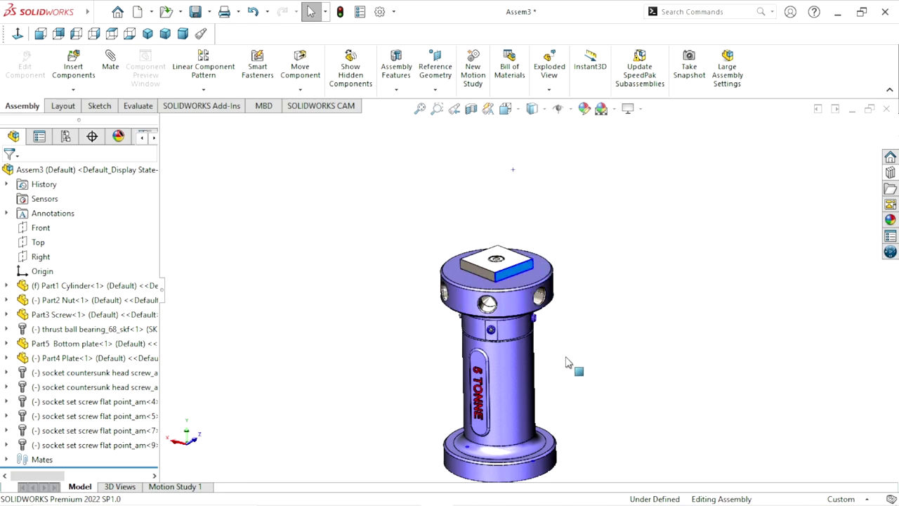
{"action": "mouse_move", "coordinate": [570, 367]}
{"action": "middle_mouse_down"}
{"action": "mouse_move", "coordinate": [608, 358]}
{"action": "mouse_move", "coordinate": [547, 389]}
{"action": "middle_mouse_up"}
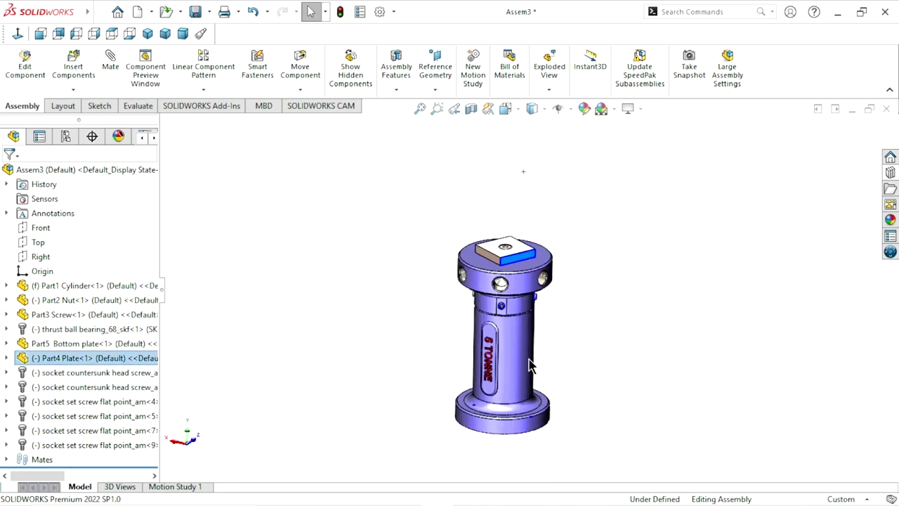
{"action": "scroll", "coordinate": [533, 351], "scroll_direction": "down", "scroll_amount": 3}
{"action": "left_click", "coordinate": [594, 334]}
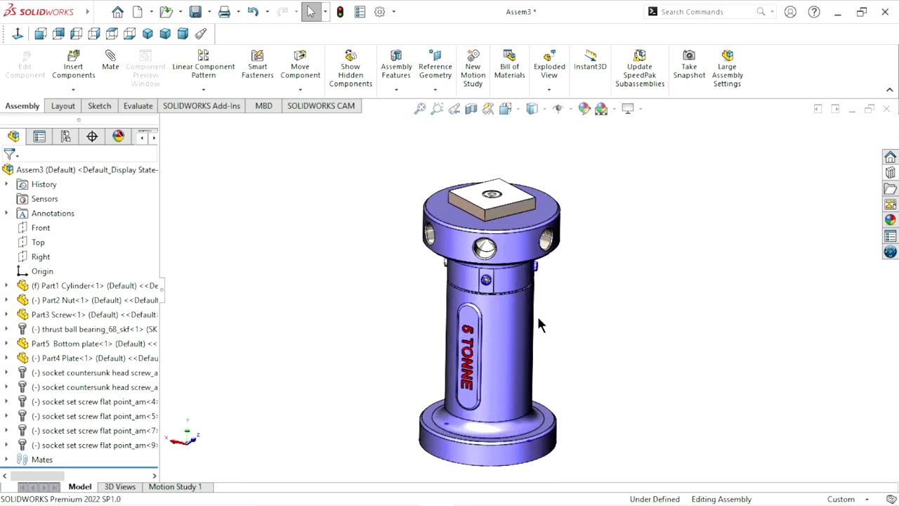
{"action": "scroll", "coordinate": [537, 315], "scroll_direction": "down", "scroll_amount": 2}
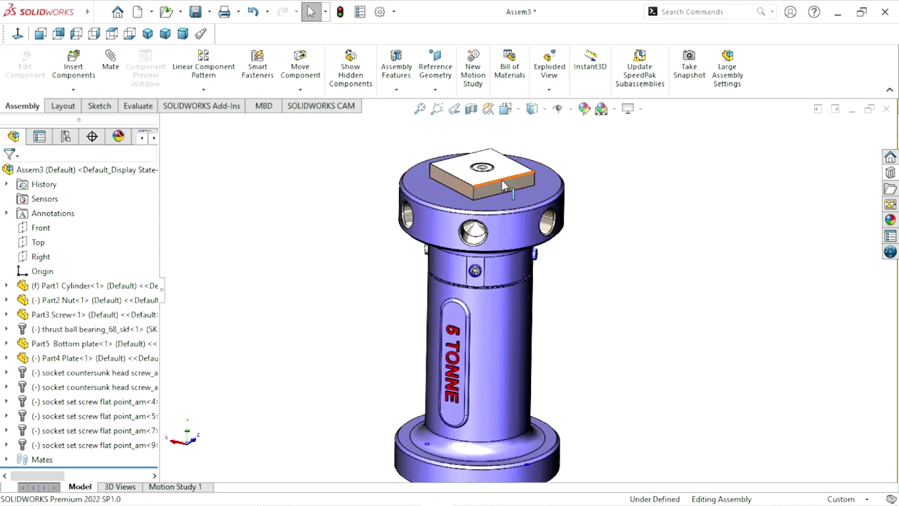
{"action": "left_click_drag", "start_coordinate": [502, 185], "coordinate": [579, 329]}
{"action": "key", "text": "ctrl+shift+z"}
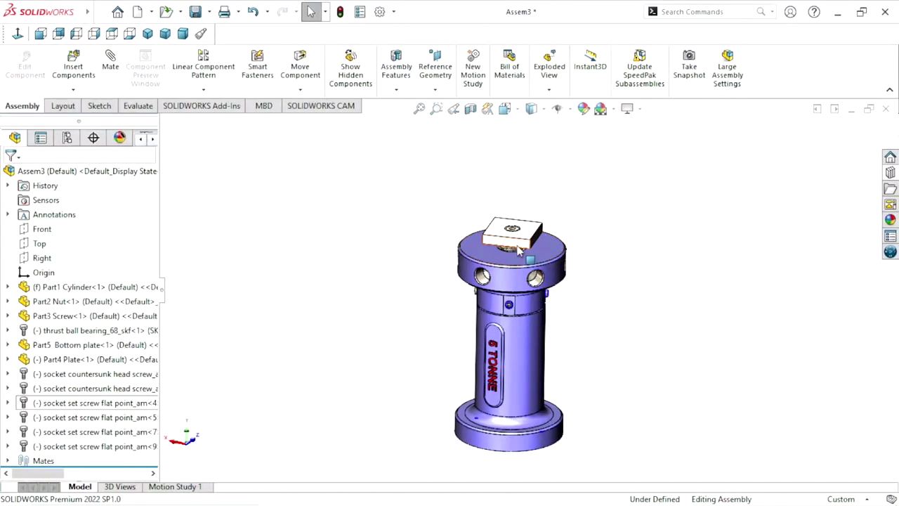
{"action": "left_click", "coordinate": [511, 238]}
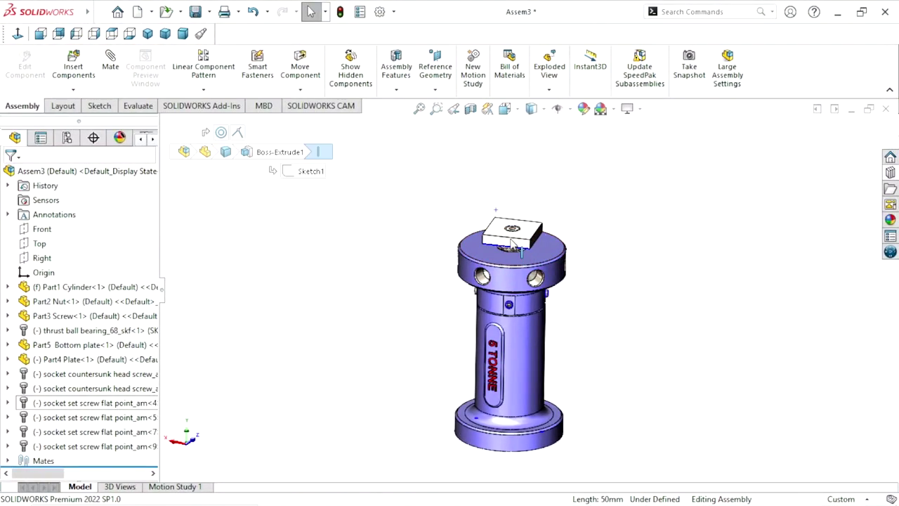
{"action": "left_click_drag", "start_coordinate": [511, 239], "coordinate": [532, 186]}
{"action": "key", "text": "Escape"}
{"action": "key", "text": "Escape"}
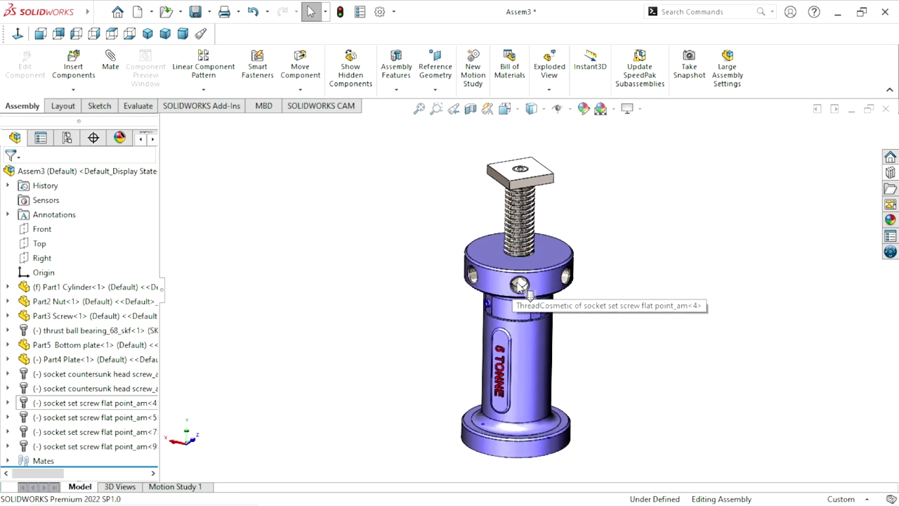
{"action": "scroll", "coordinate": [592, 342], "scroll_direction": "down", "scroll_amount": 2}
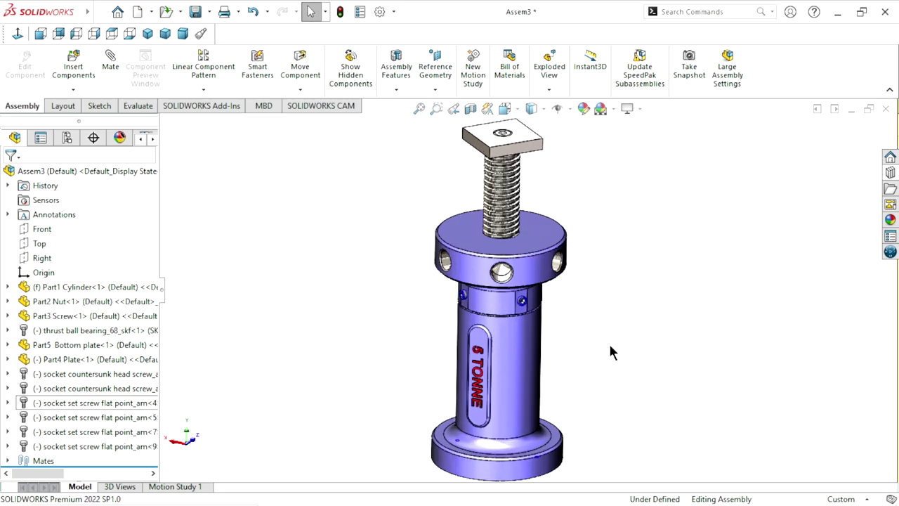
Step: Add a constant-speed rotary motor on the nut's top face, changing 100 RPM to 5000 RPM
{"action": "left_click", "coordinate": [172, 486]}
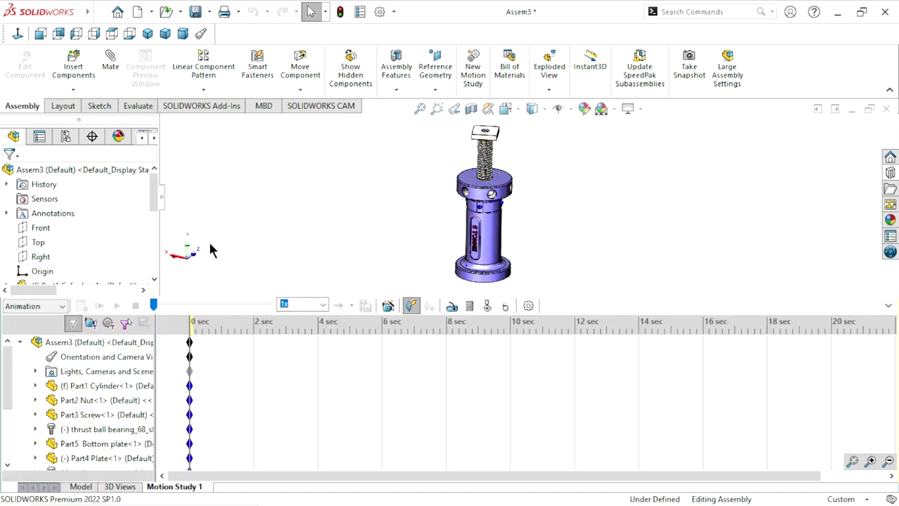
{"action": "left_click", "coordinate": [452, 307]}
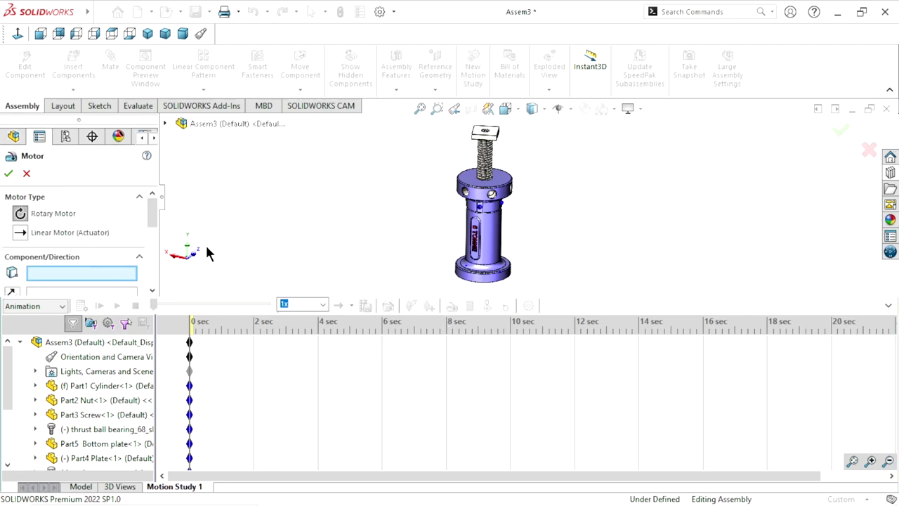
{"action": "left_click", "coordinate": [495, 184]}
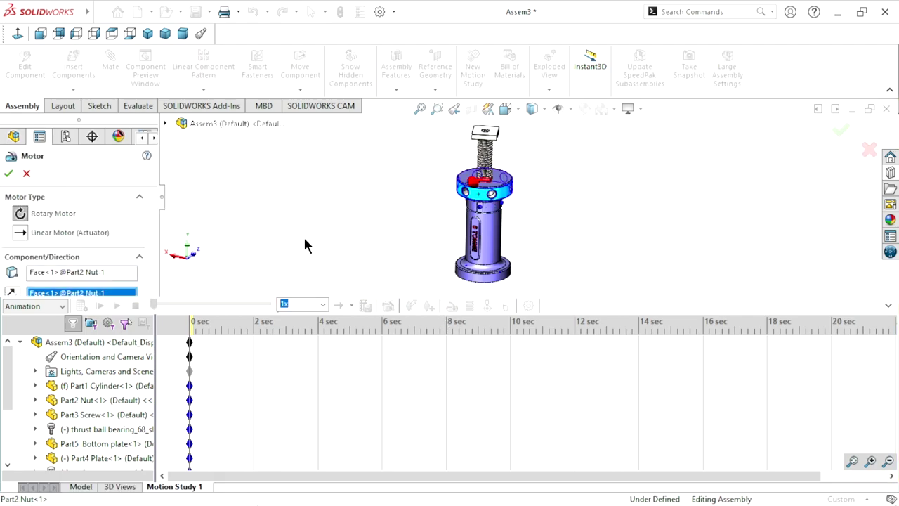
{"action": "mouse_move", "coordinate": [77, 232]}
{"action": "left_click_drag", "start_coordinate": [152, 214], "coordinate": [152, 256]}
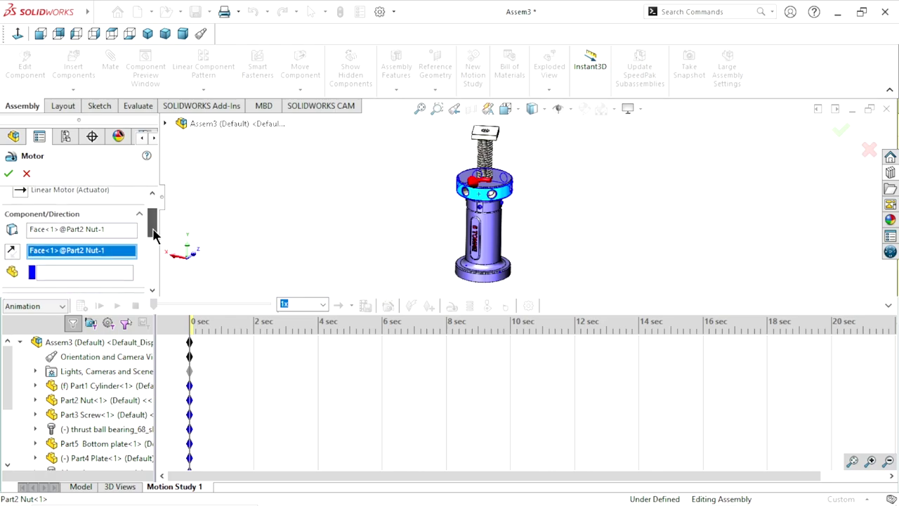
{"action": "left_click_drag", "start_coordinate": [63, 214], "coordinate": [8, 215]}
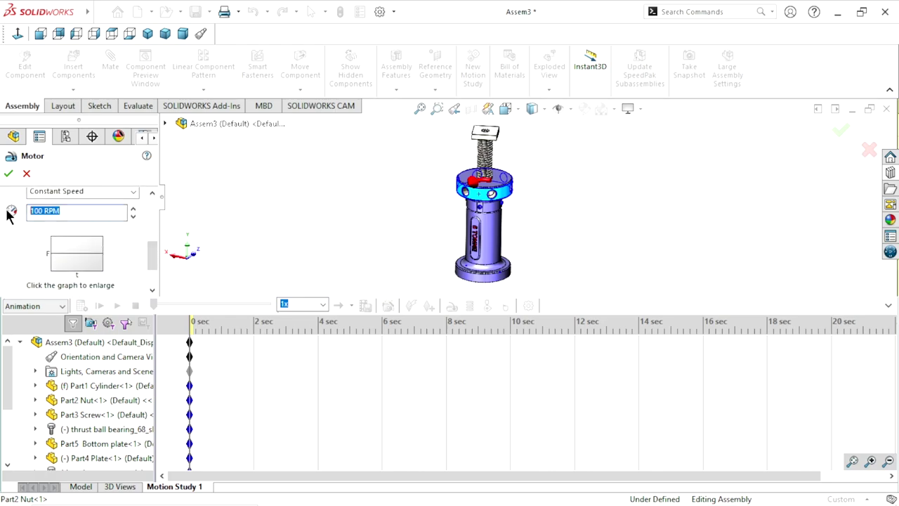
{"action": "type", "text": "5000"}
{"action": "key", "text": "Tab"}
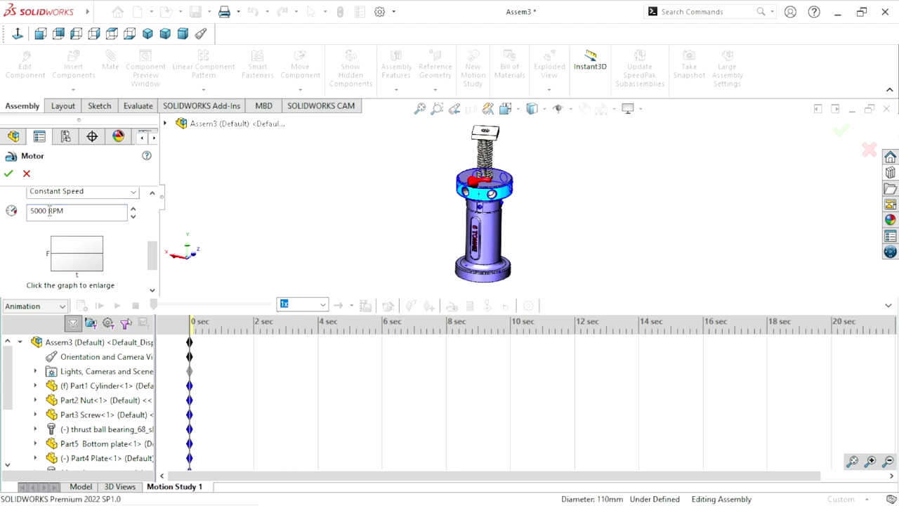
{"action": "left_click", "coordinate": [8, 173]}
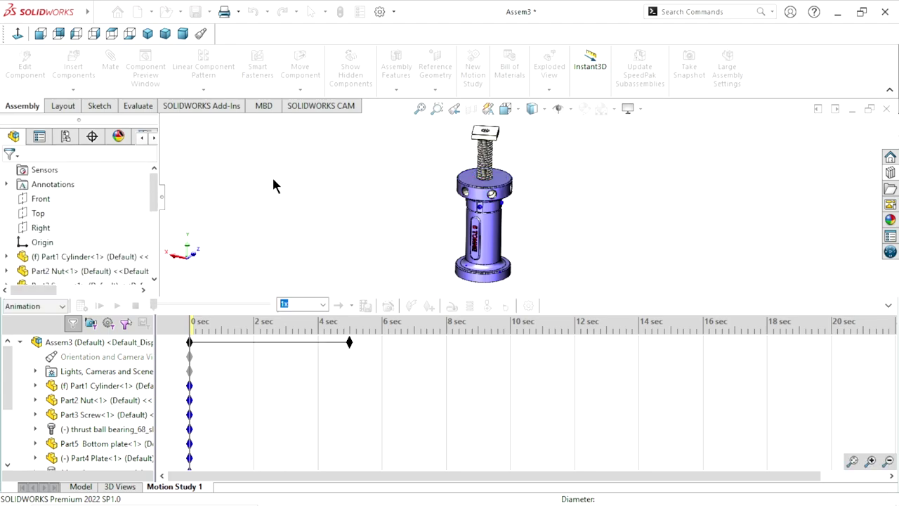
Step: Calculate the motion study, extend its end from 5 to 16 seconds, and recalculate
{"action": "left_click", "coordinate": [81, 307]}
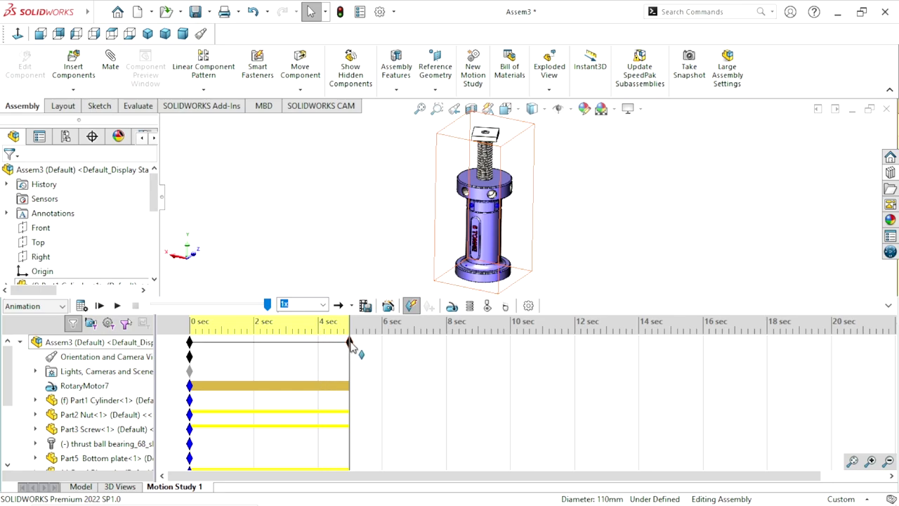
{"action": "left_click_drag", "start_coordinate": [351, 345], "coordinate": [704, 377]}
{"action": "left_click", "coordinate": [80, 305]}
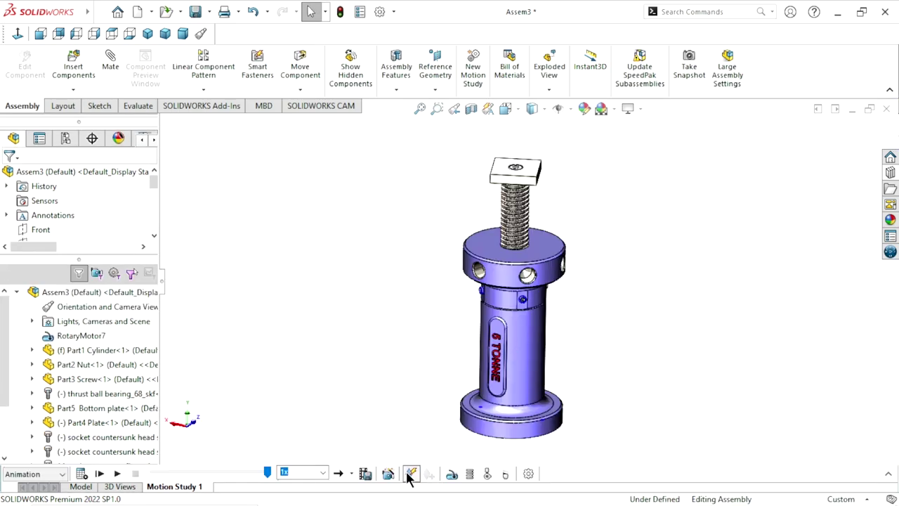
Step: Play the animation at 2x speed in Reciprocate playback mode
{"action": "left_click", "coordinate": [323, 473]}
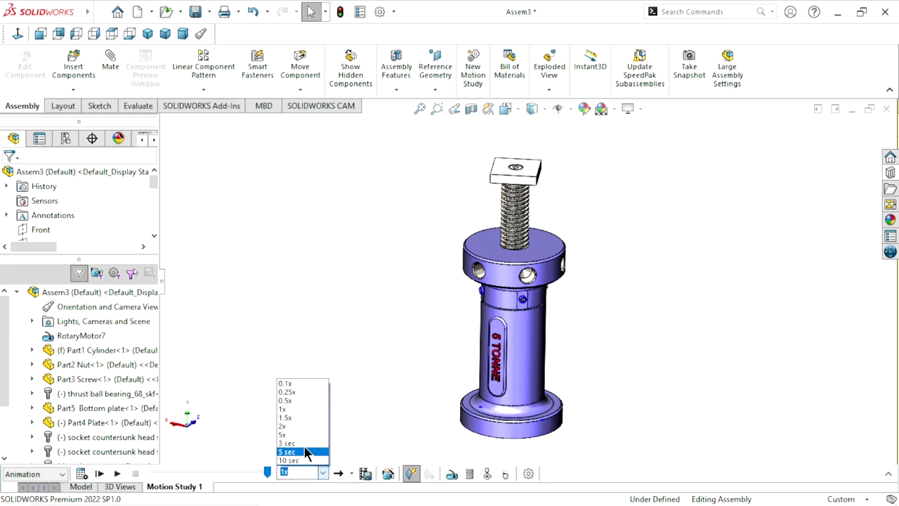
{"action": "left_click", "coordinate": [289, 426]}
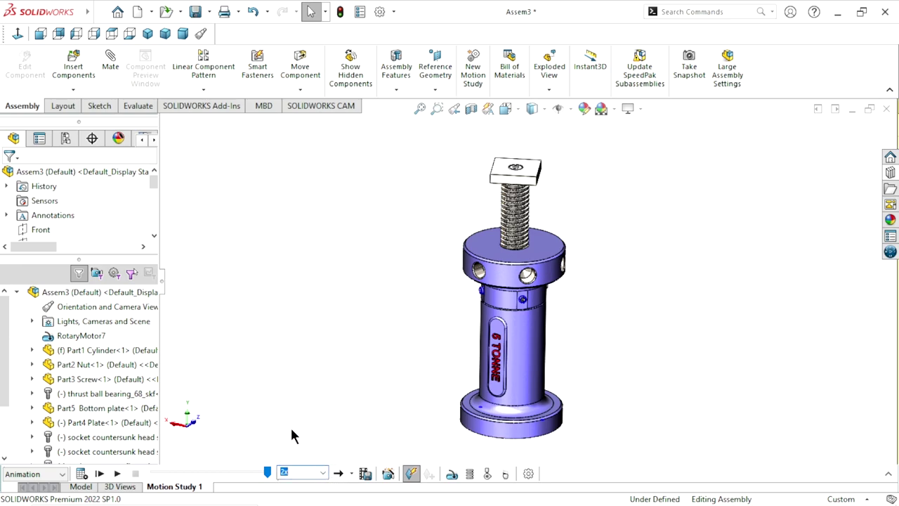
{"action": "left_click", "coordinate": [116, 473]}
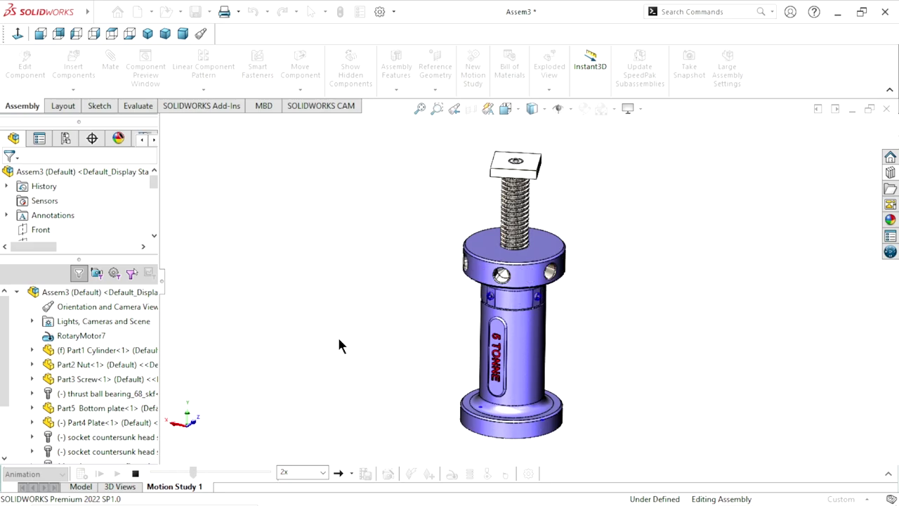
{"action": "left_click", "coordinate": [350, 475]}
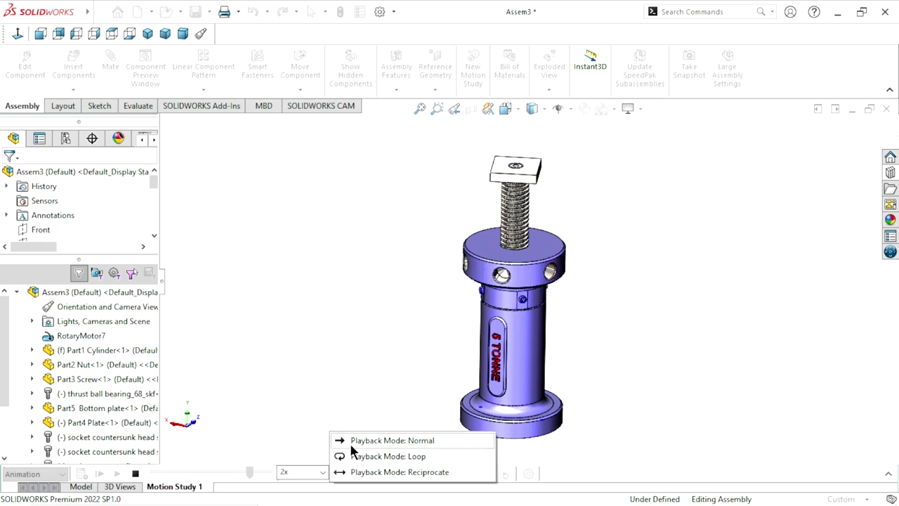
{"action": "left_click", "coordinate": [383, 472]}
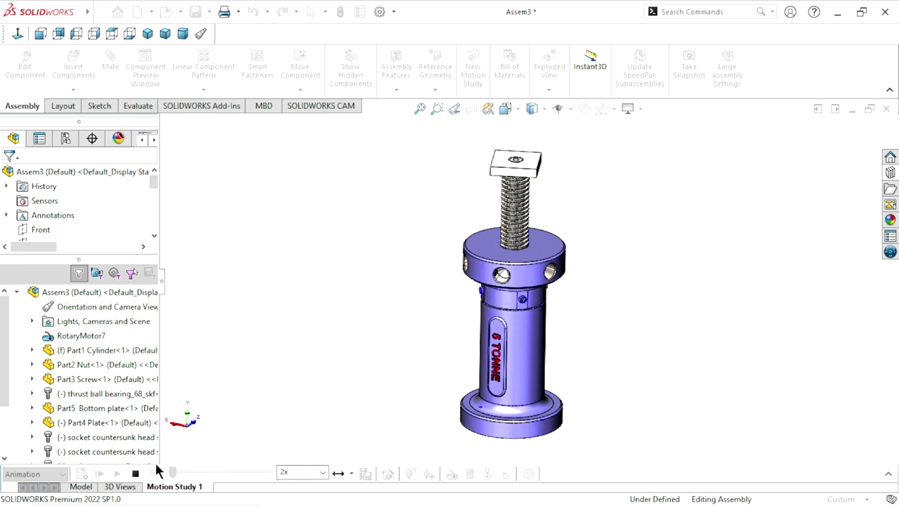
Step: Back in the Model view, drag the top plate and screw back down
{"action": "left_click", "coordinate": [79, 486]}
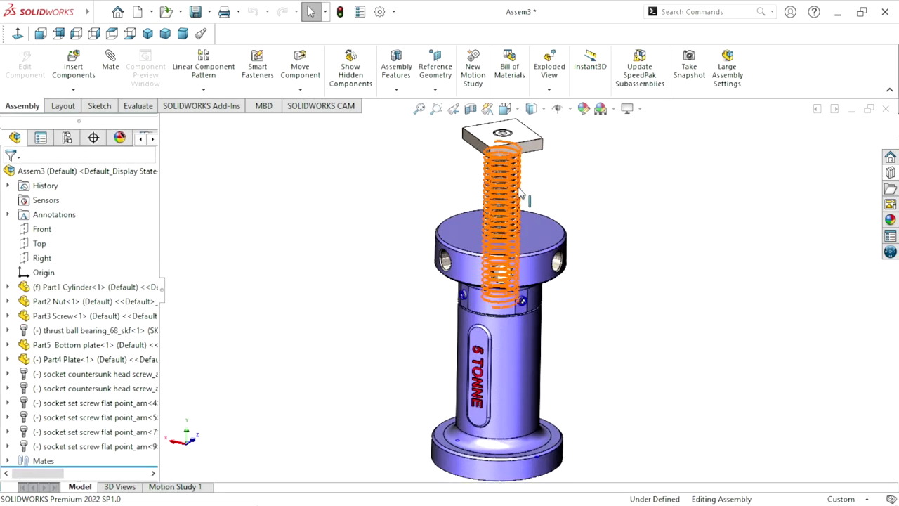
{"action": "left_click_drag", "start_coordinate": [534, 158], "coordinate": [528, 215]}
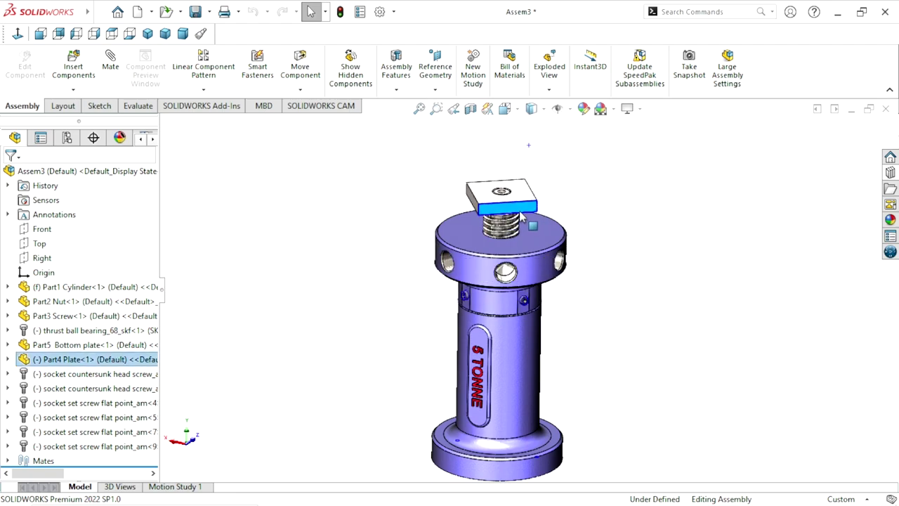
{"action": "left_click", "coordinate": [649, 219]}
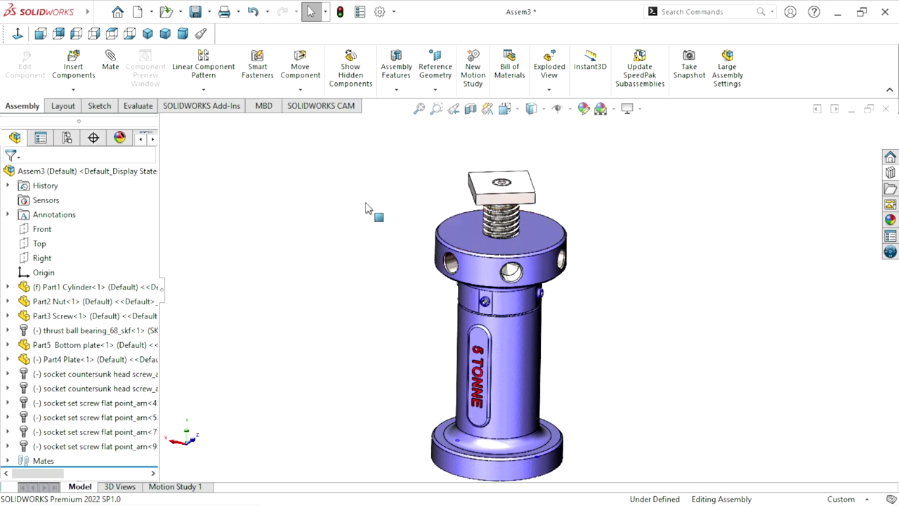
Step: Rebuild and save the assembly as 'Jack assembly' in the Manual jack folder
{"action": "left_click", "coordinate": [196, 12]}
{"action": "left_click", "coordinate": [426, 214]}
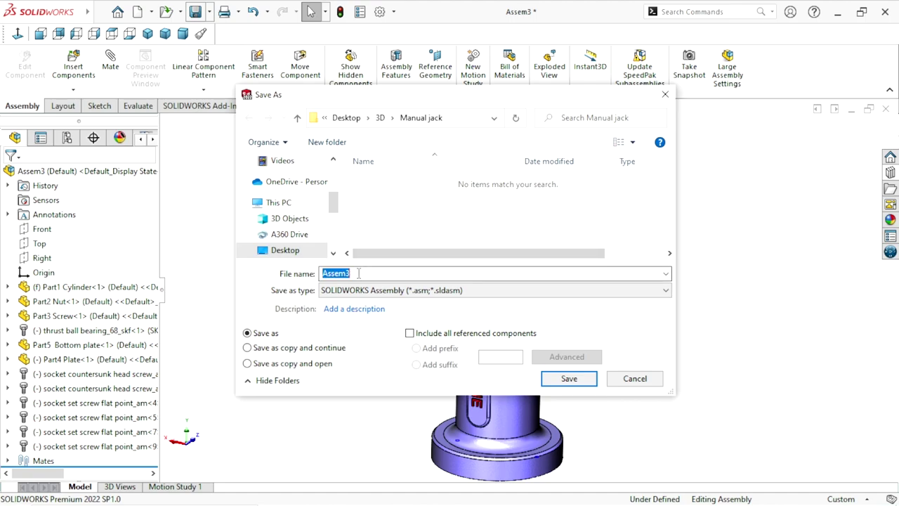
{"action": "type", "text": "Jack a"}
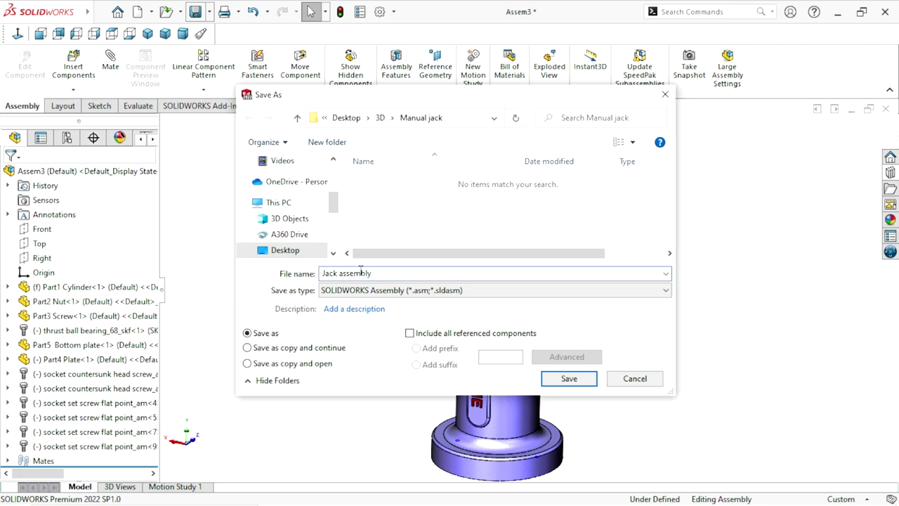
{"action": "left_click", "coordinate": [568, 379]}
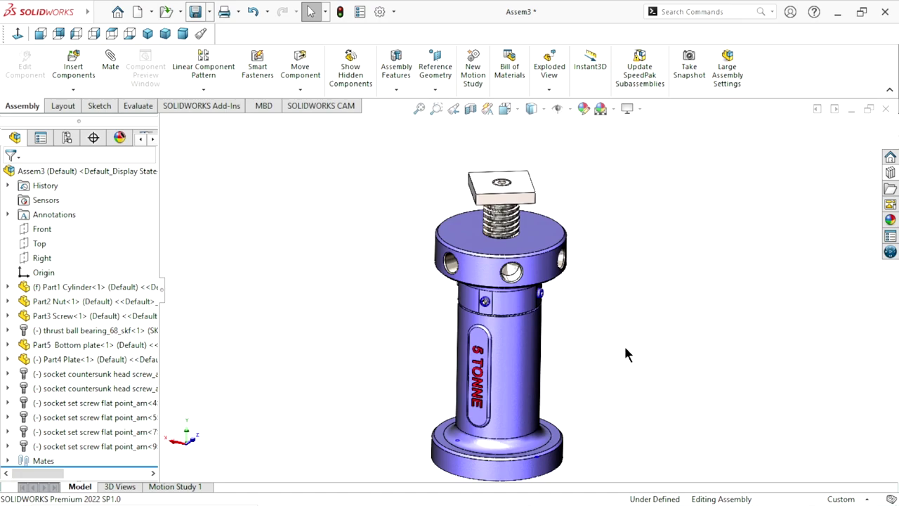